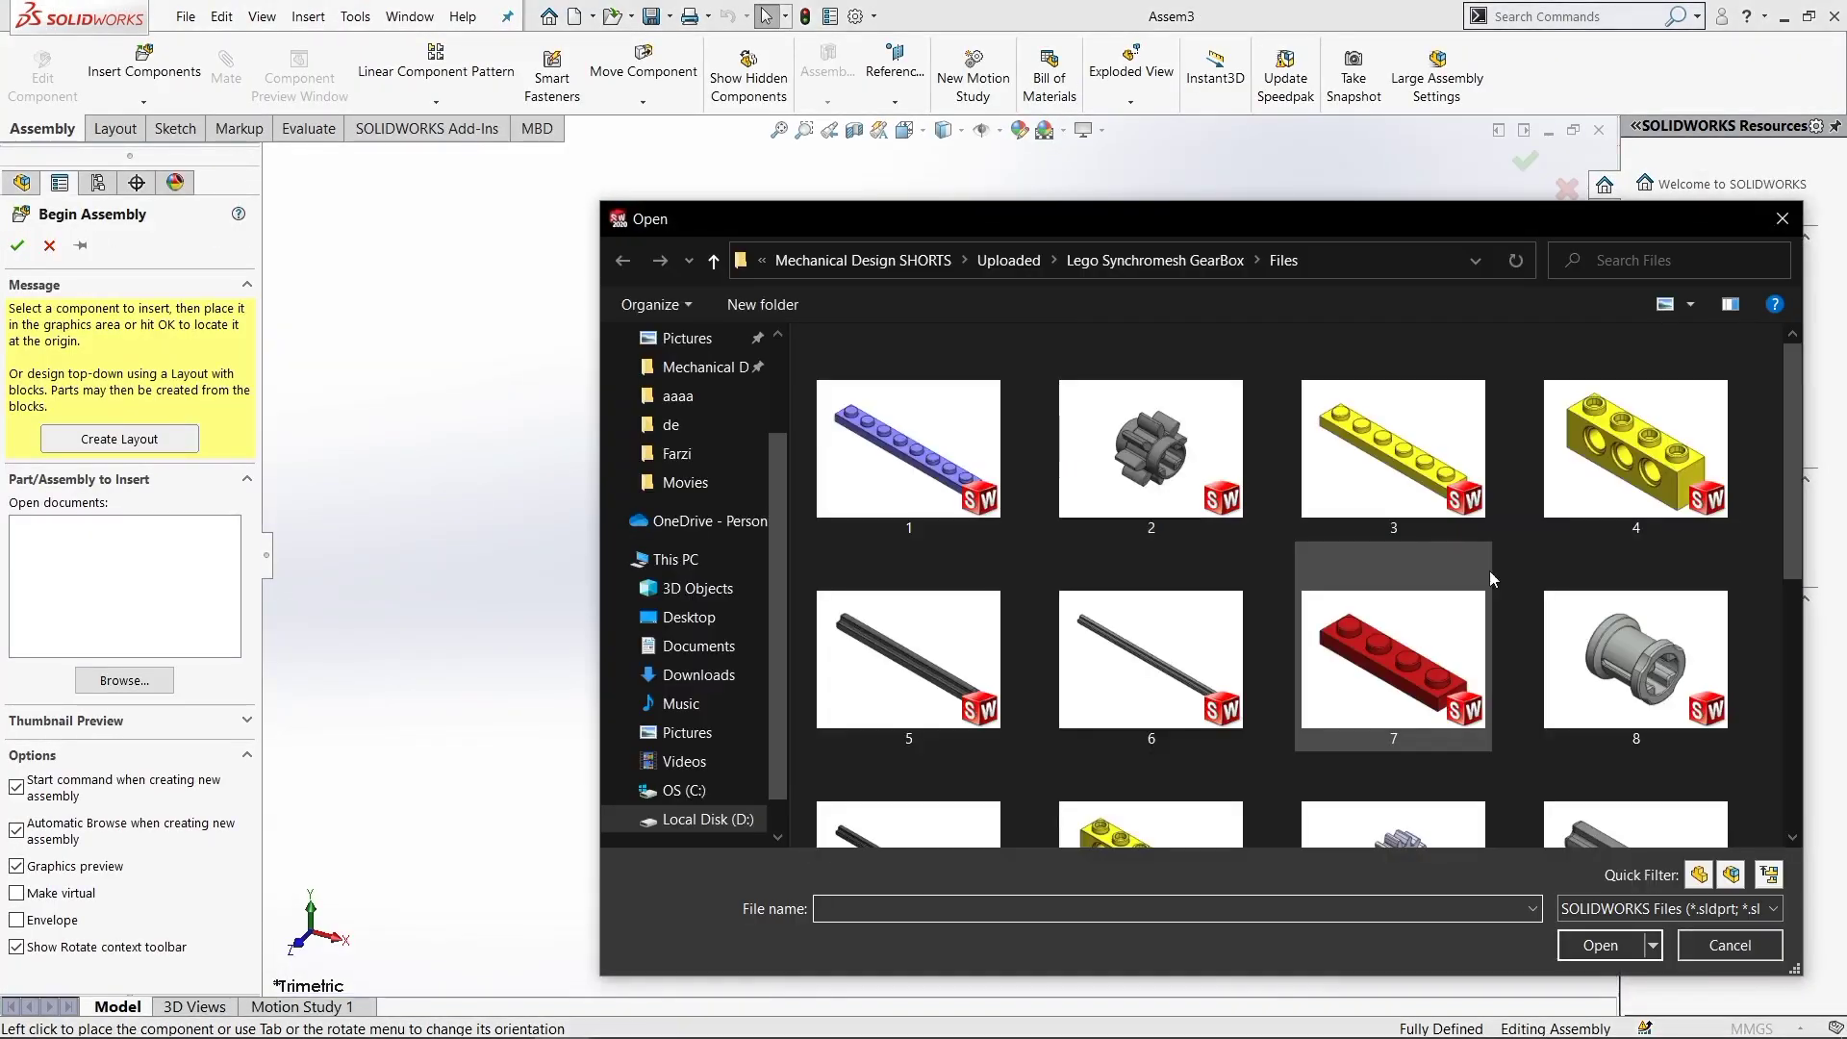
Open part 4 (yellow brick) and part 7 (red plate) for the new assembly, leaving out part 10
left_click(1406, 599)
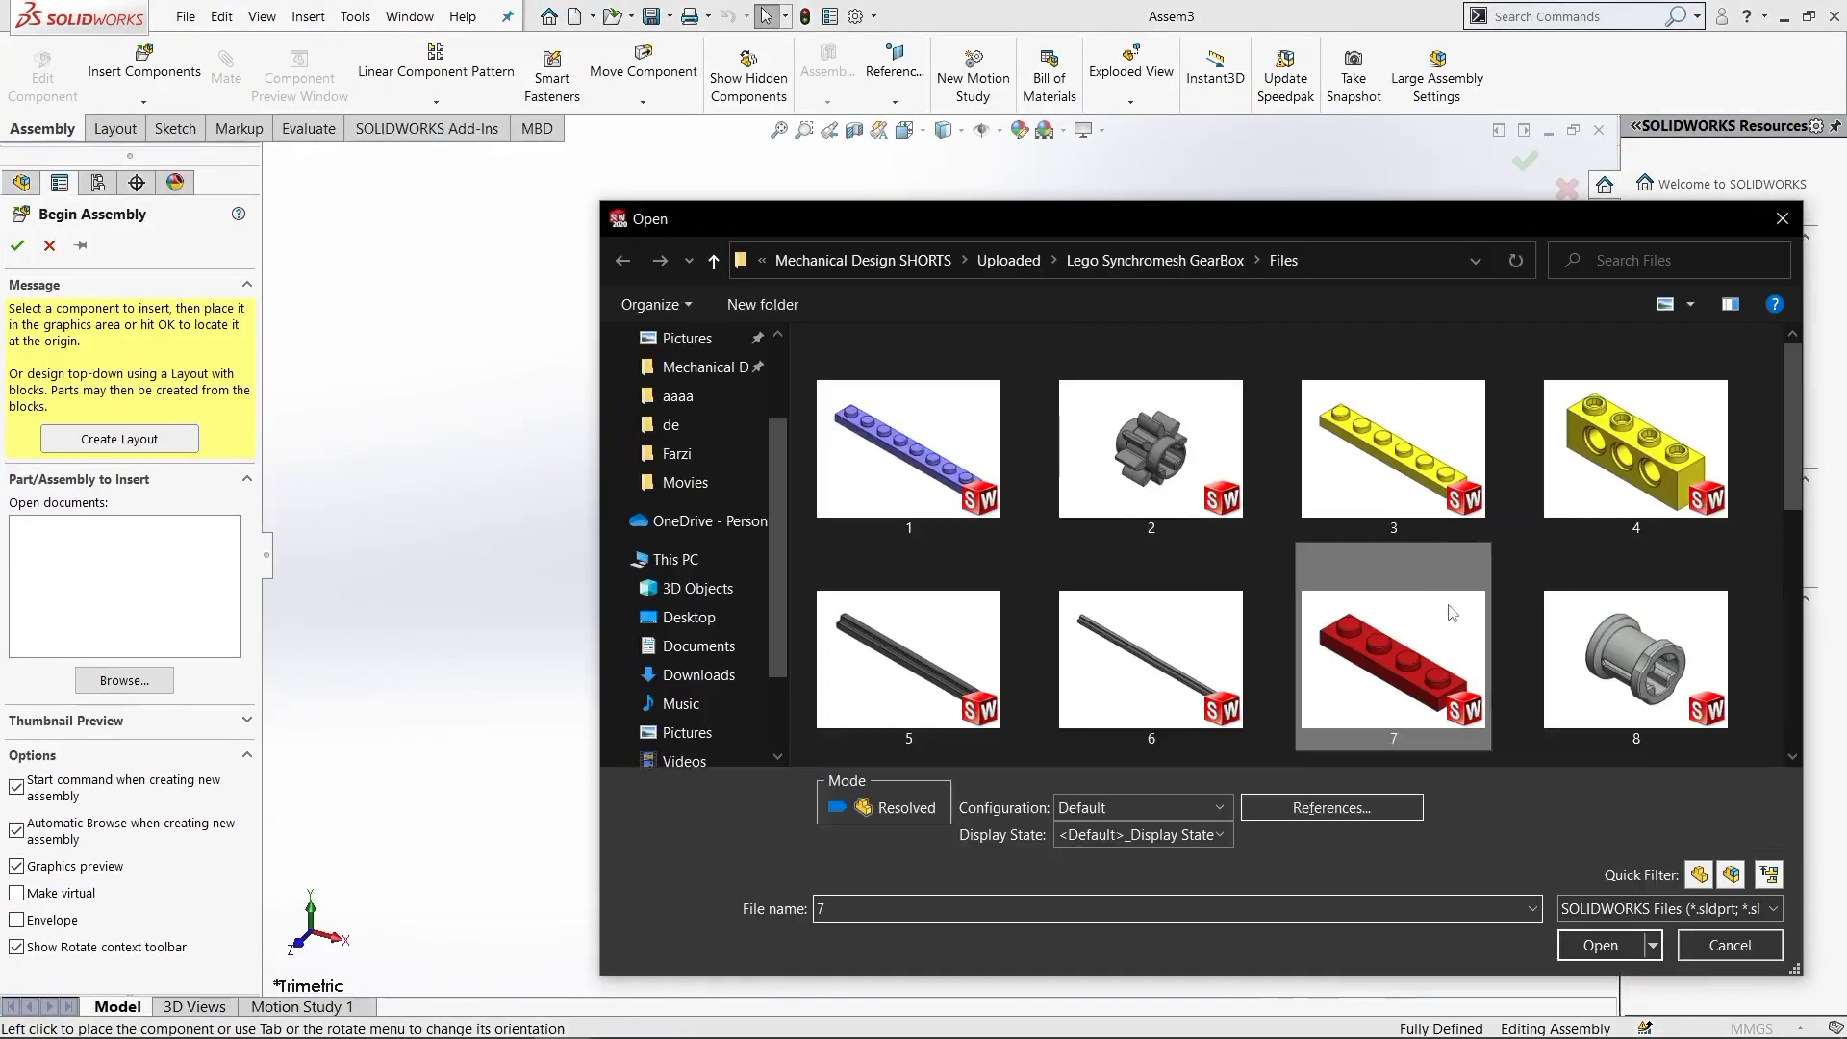
scroll(1382, 574, "down", 2)
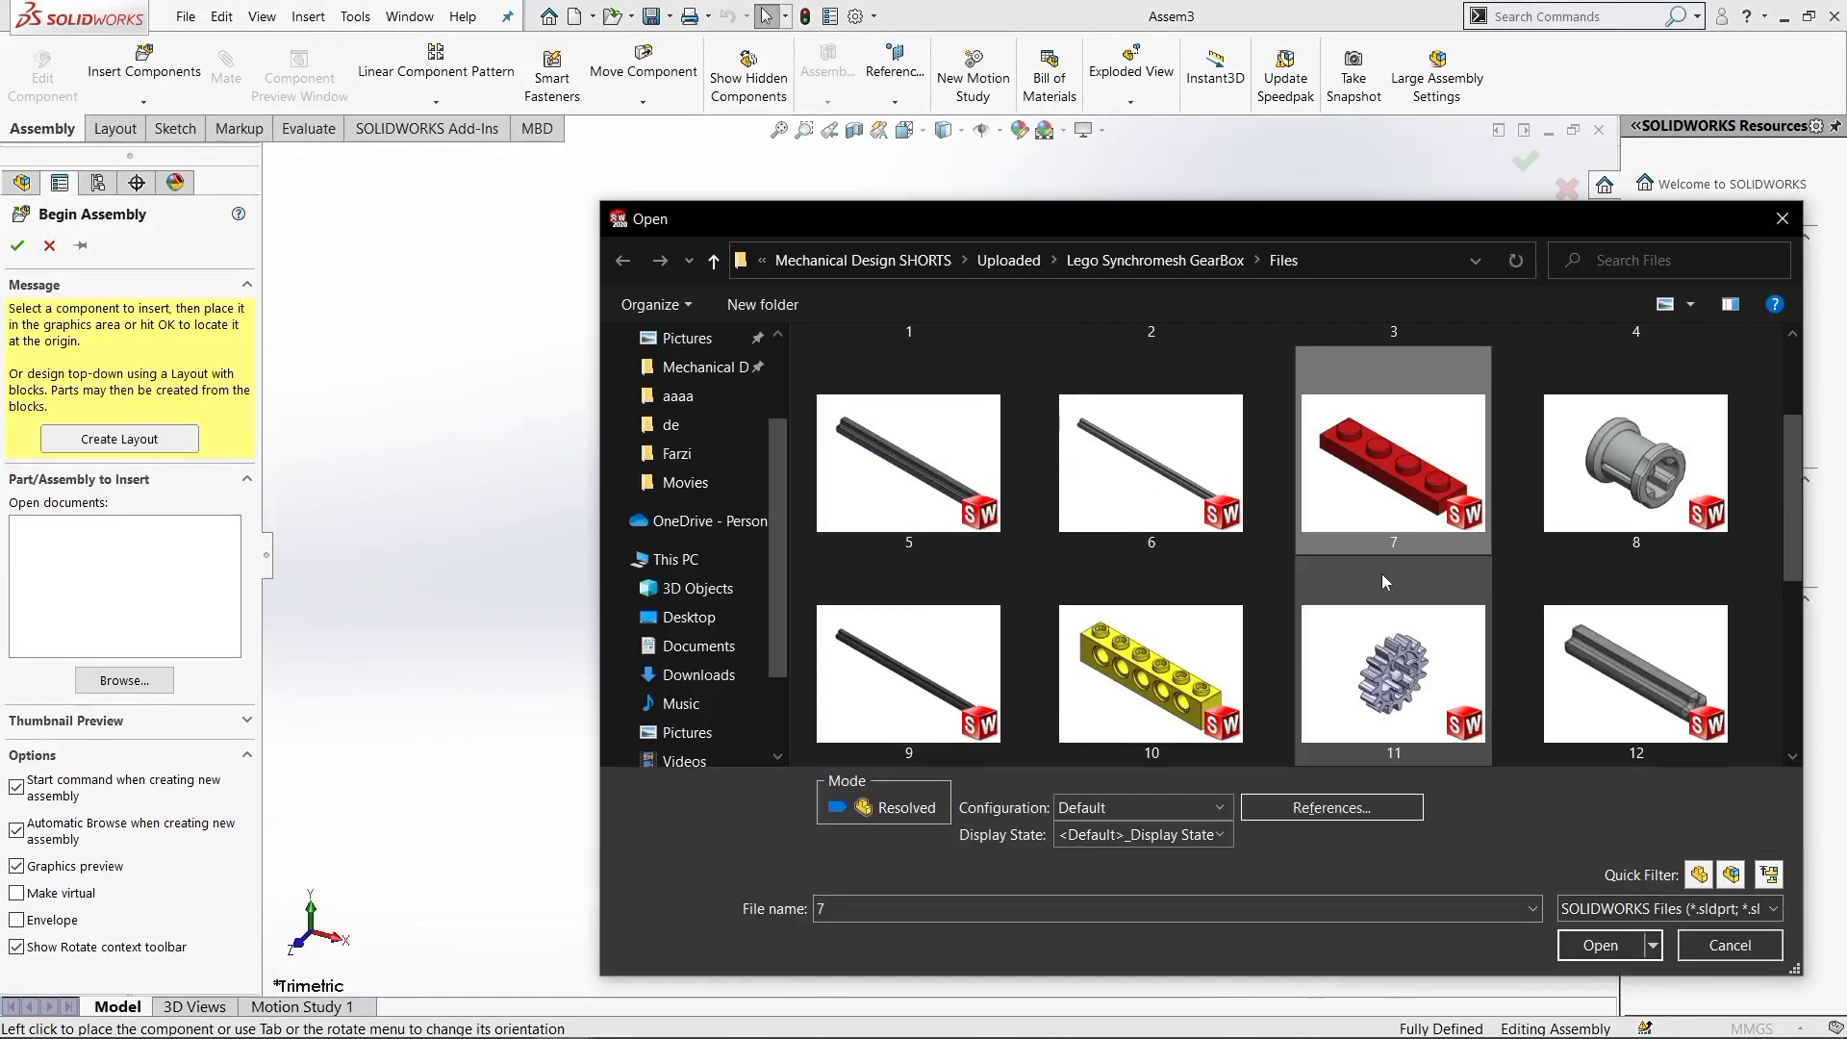
left_click(1187, 610, "ctrl")
scroll(1319, 535, "down", 2)
scroll(1318, 534, "up", 4)
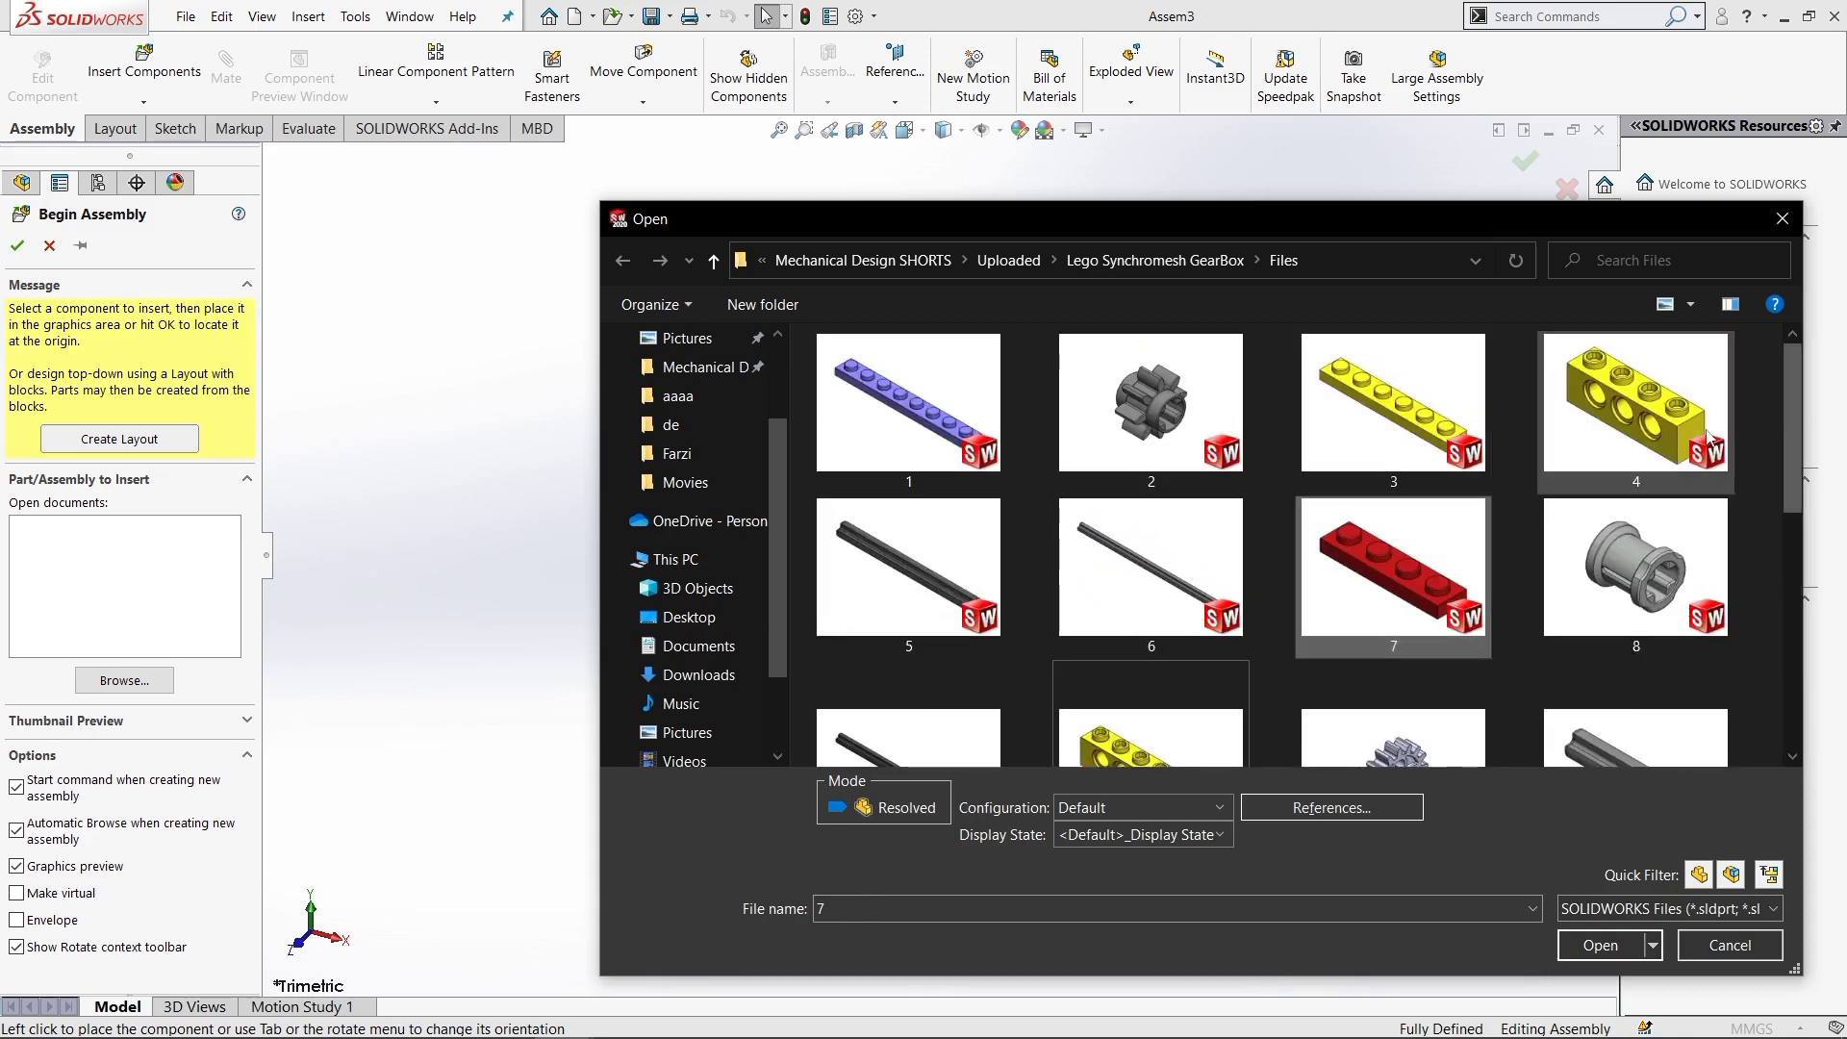
left_click(1600, 944)
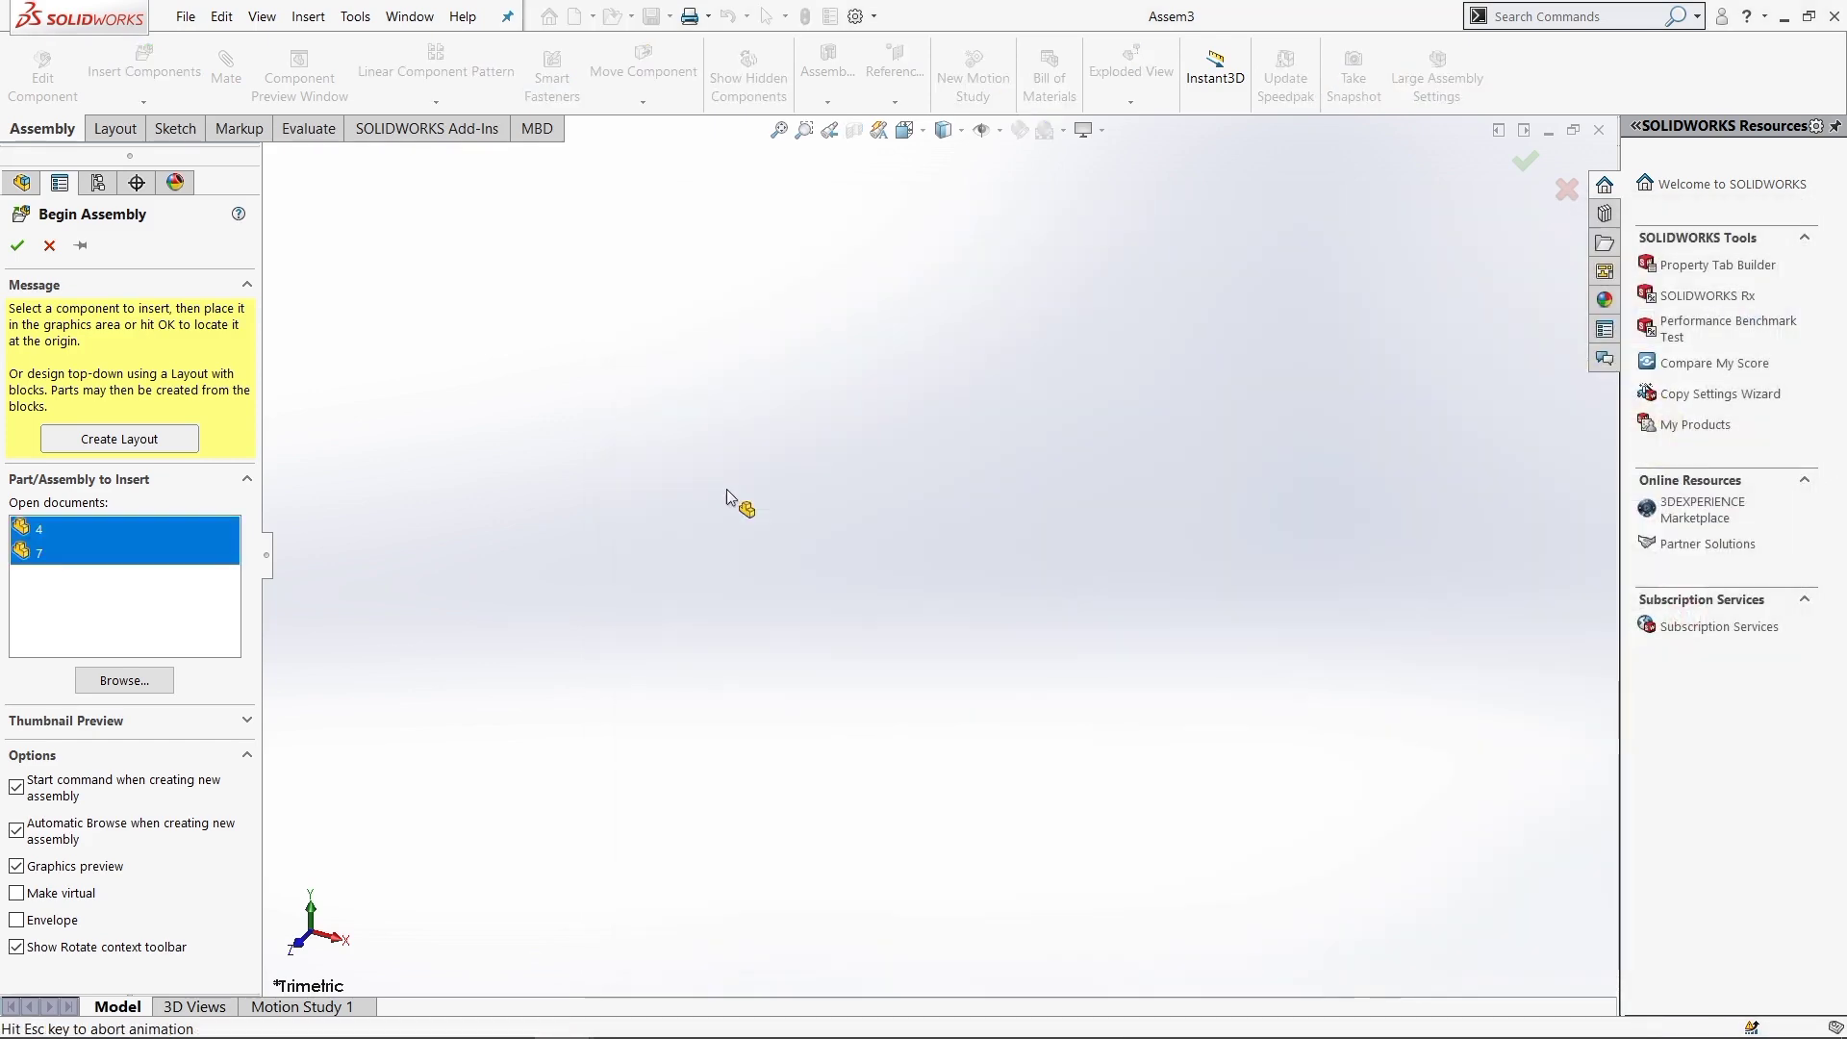
Place the yellow brick and red plate, and mate the plate concentric with a brick stud
left_click(974, 428)
left_click(915, 385)
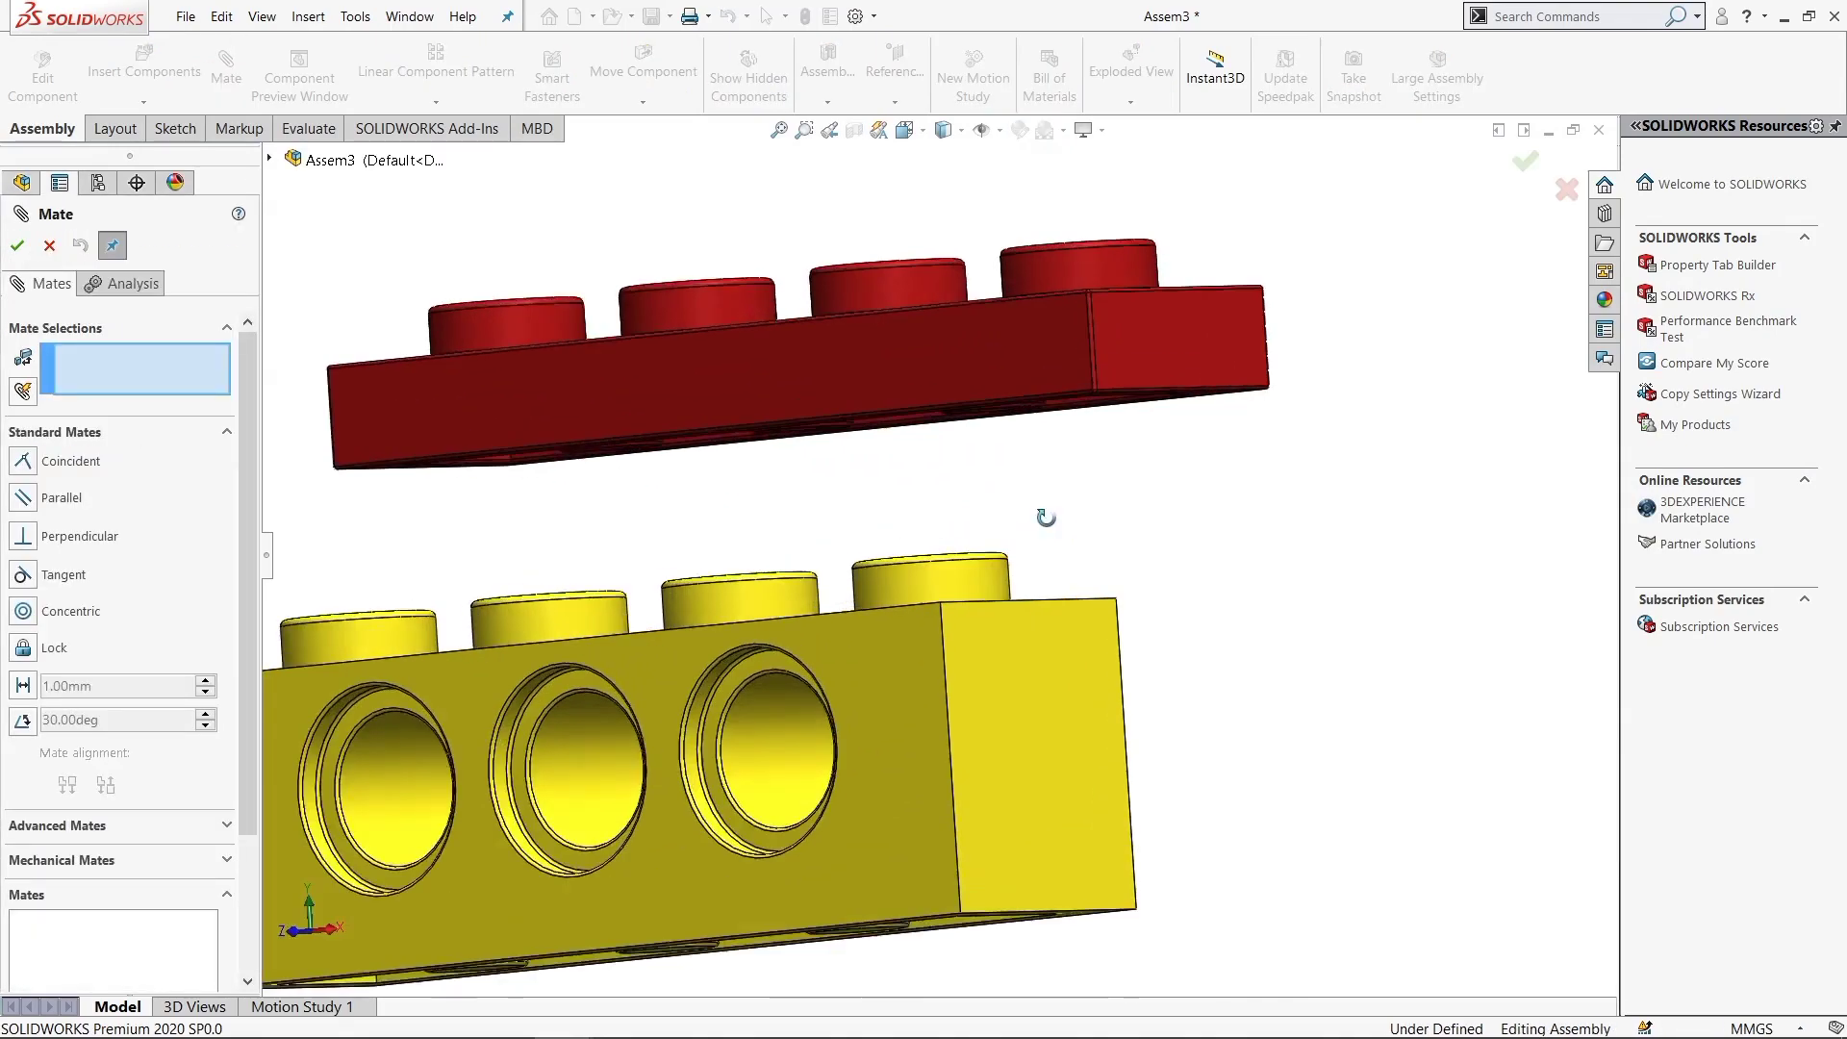
left_click(1074, 295)
middle_click_drag(1092, 430, 1164, 646)
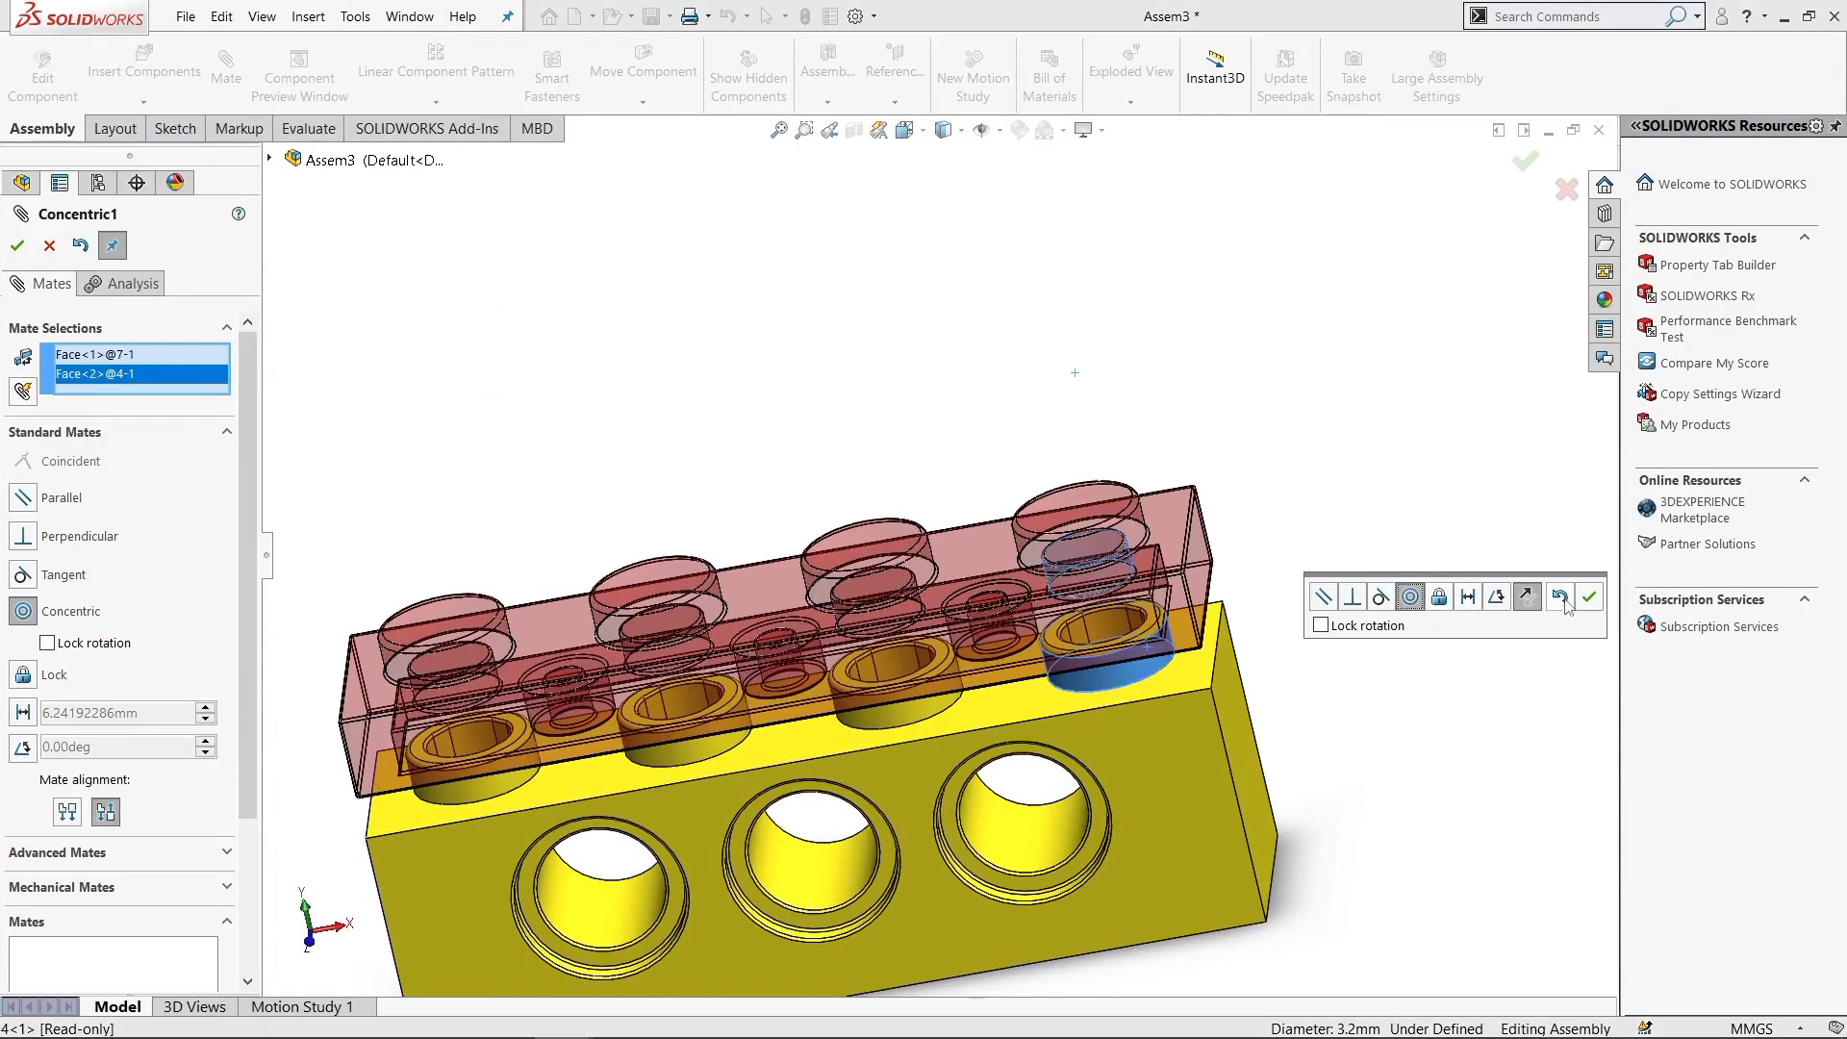
left_click(1586, 598)
Mate the red plate's end face coincident with the yellow brick's end face
middle_click_drag(1586, 598, 997, 593)
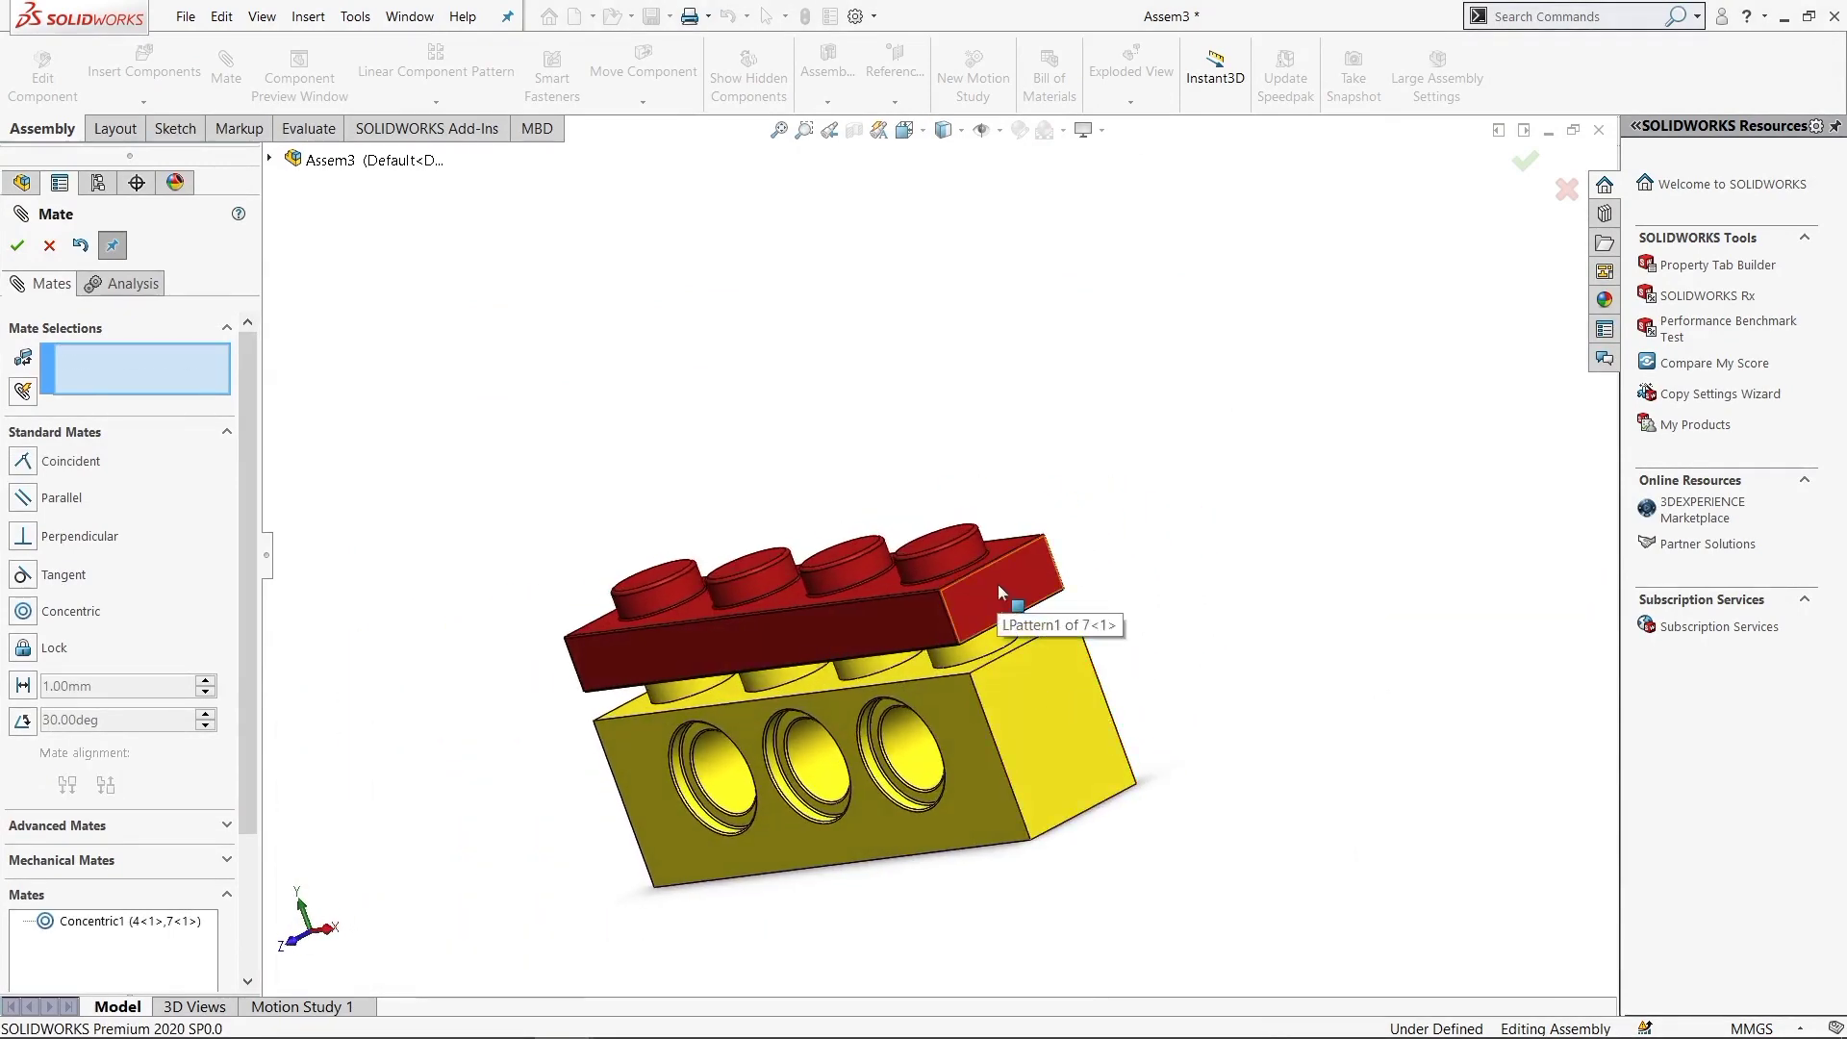
scroll(1052, 695, "down", 2)
left_click(1021, 688)
left_click(1001, 517)
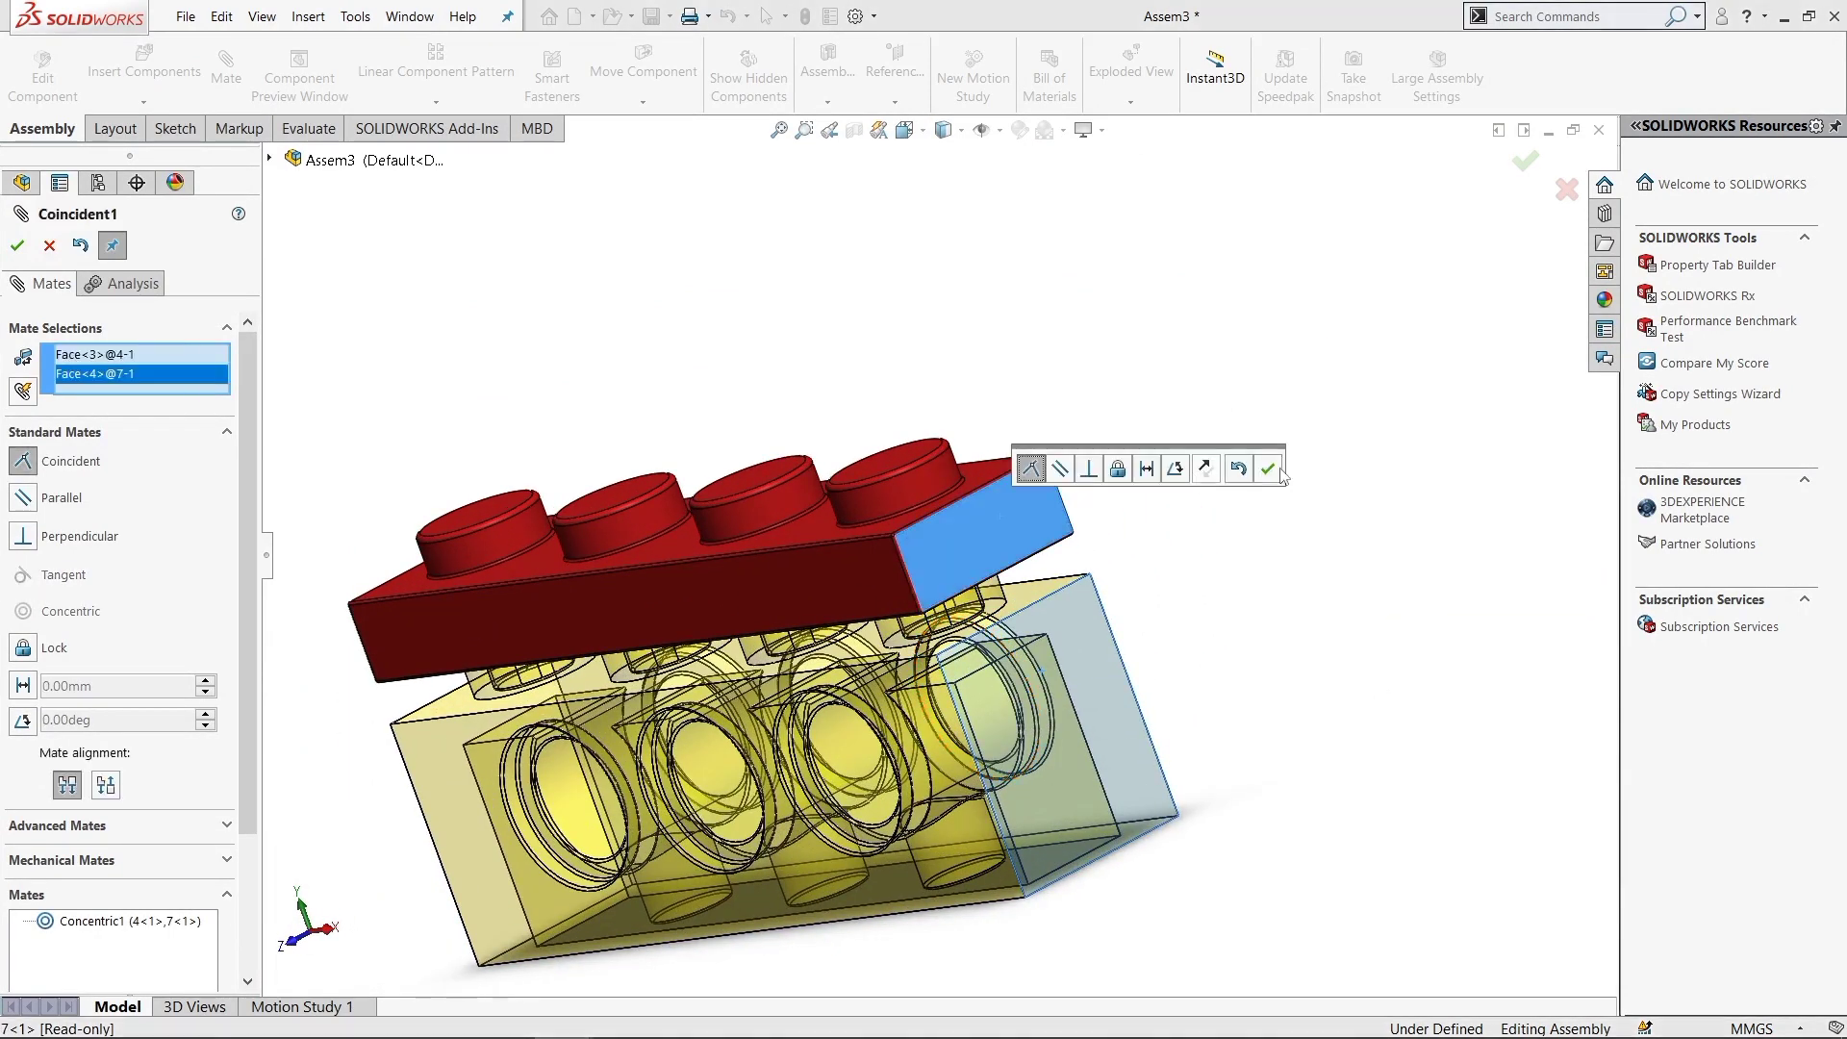
left_click(1275, 468)
Mate the plate and brick side faces coincident, then switch to isometric view
scroll(1066, 574, "down", 3)
scroll(1066, 574, "up", 2)
left_click(1031, 614)
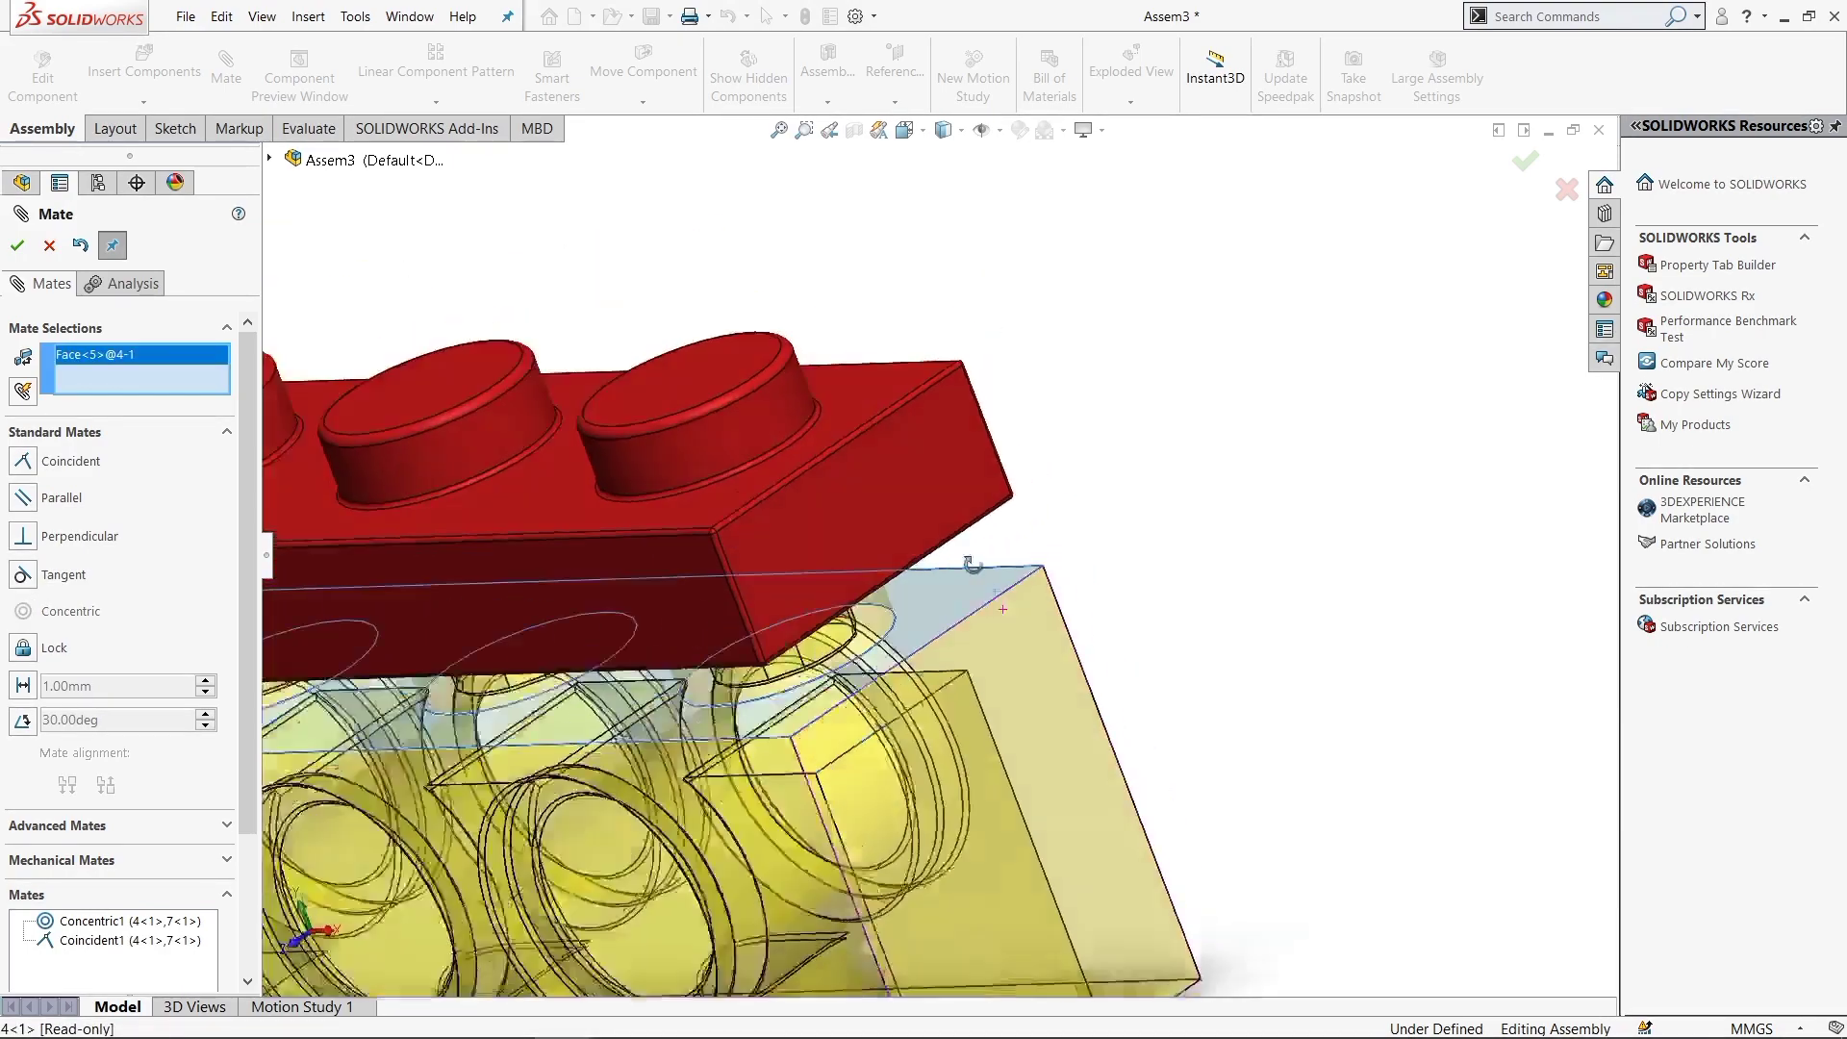
left_click(1003, 544)
left_click(1358, 419)
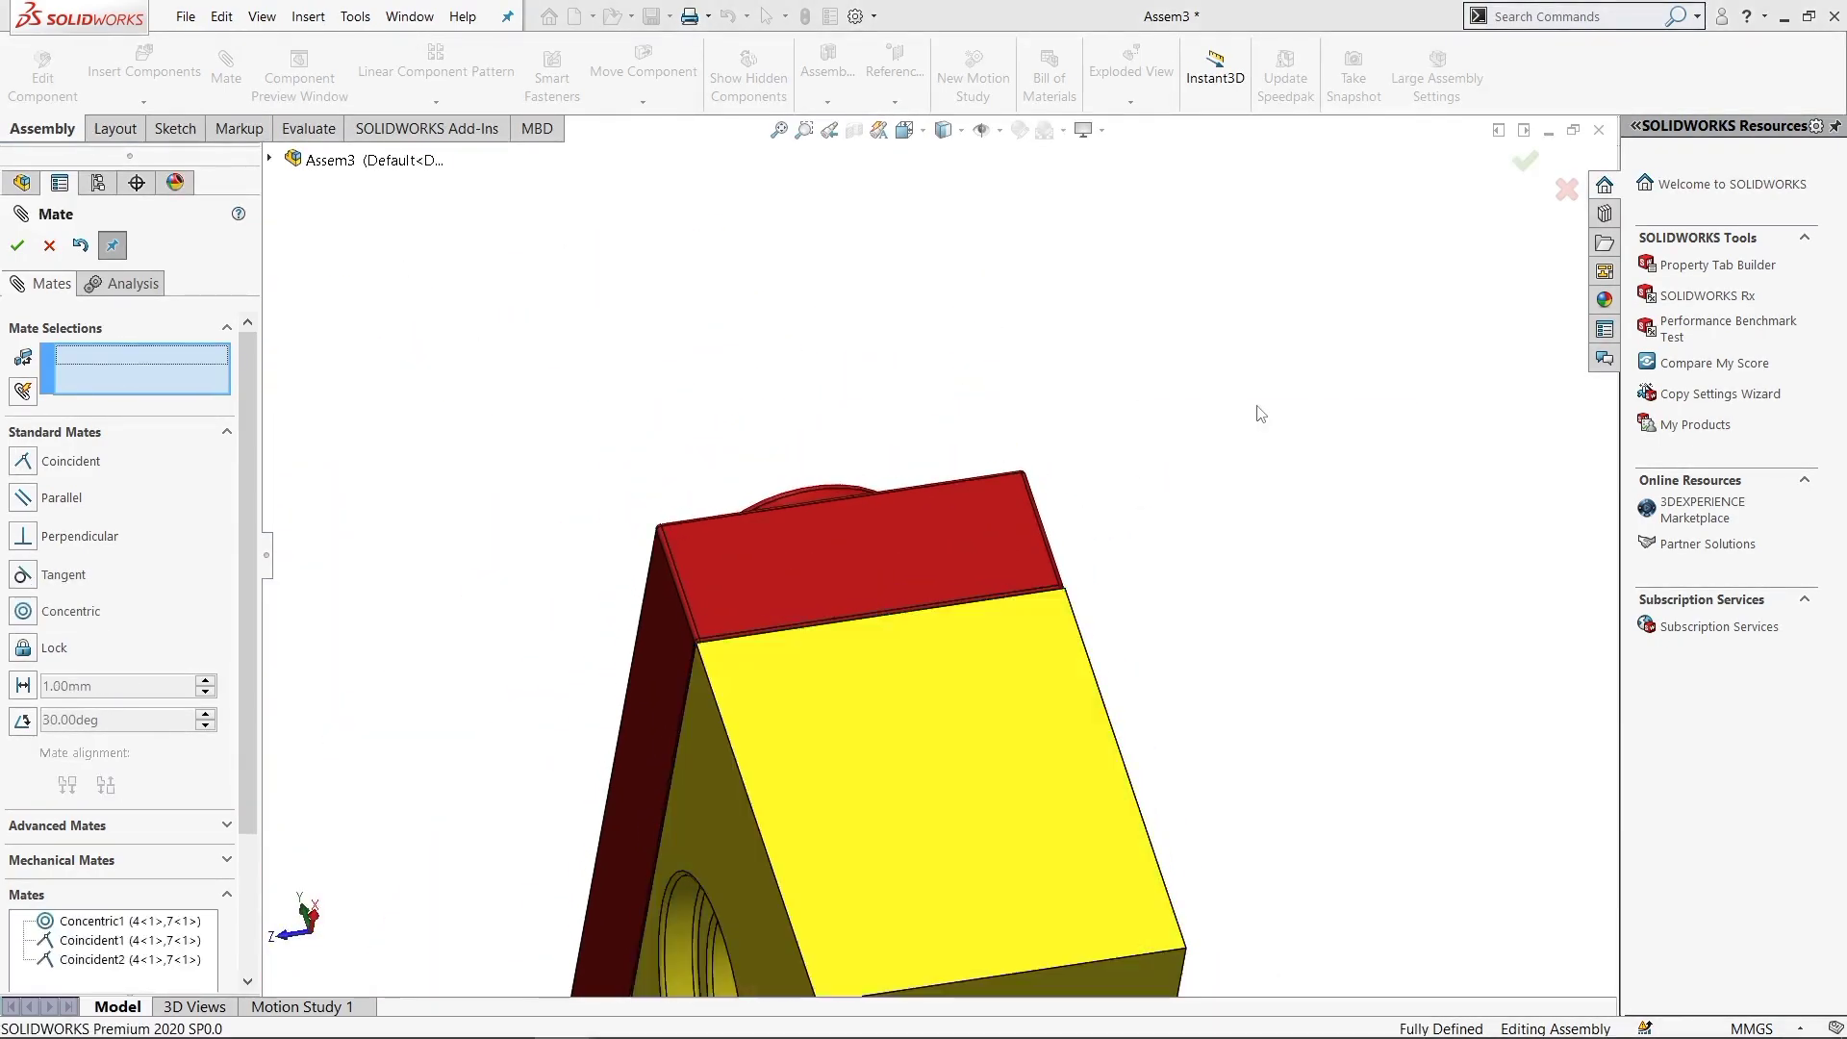
key("ctrl+7")
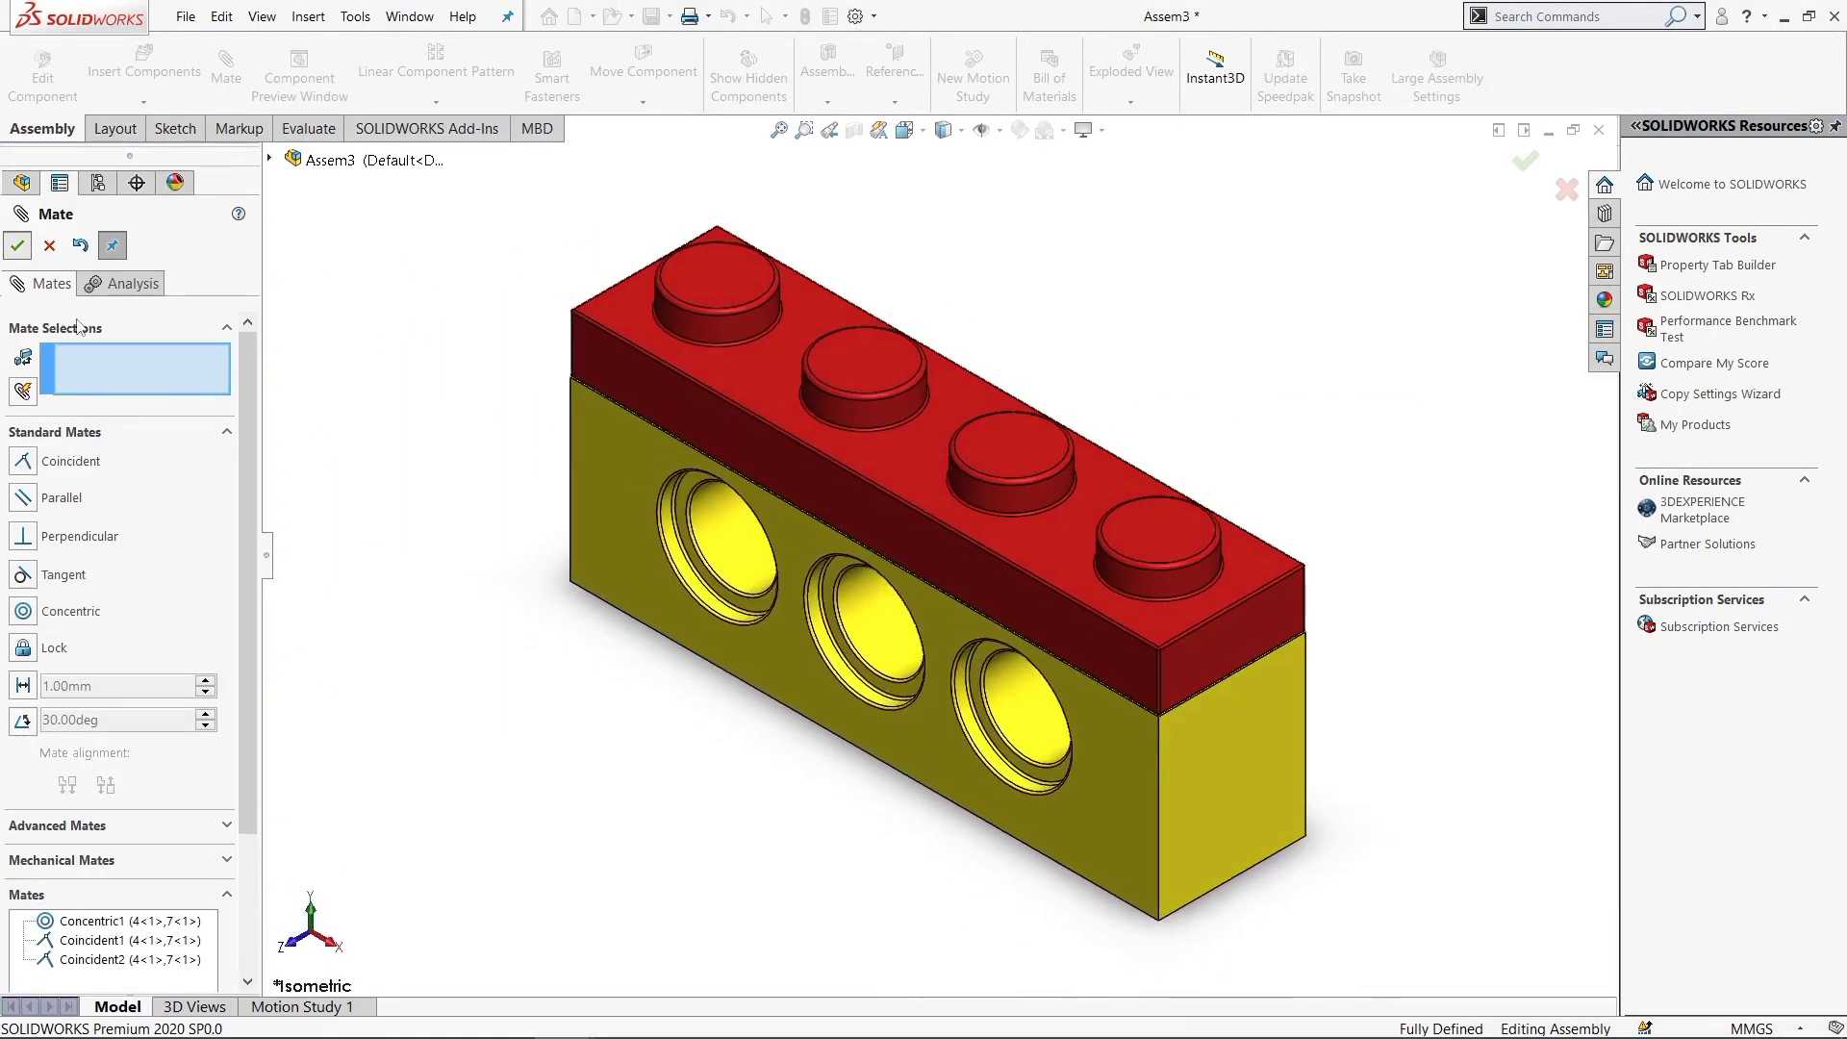
key("Return")
Insert and place parts 1 and 10, the blue plate and the yellow beam
left_click(135, 77)
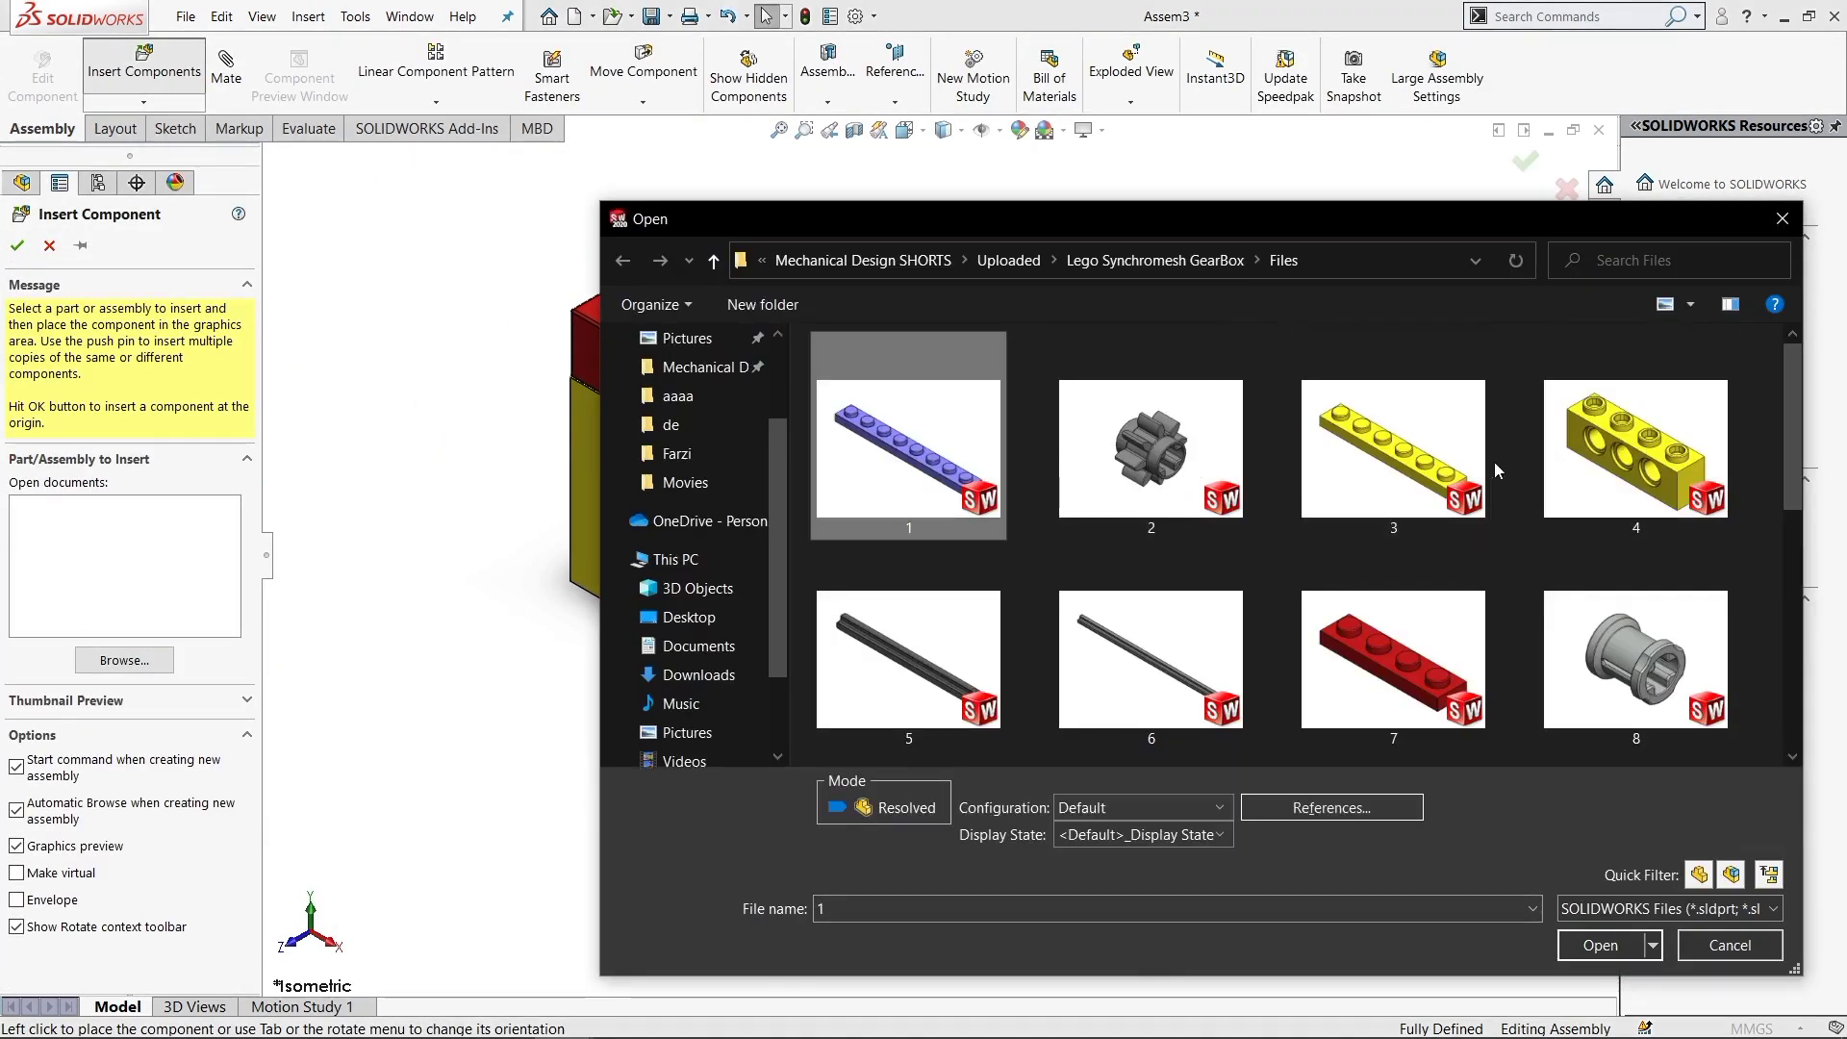
scroll(1485, 564, "down", 3)
left_click(1150, 453, "ctrl")
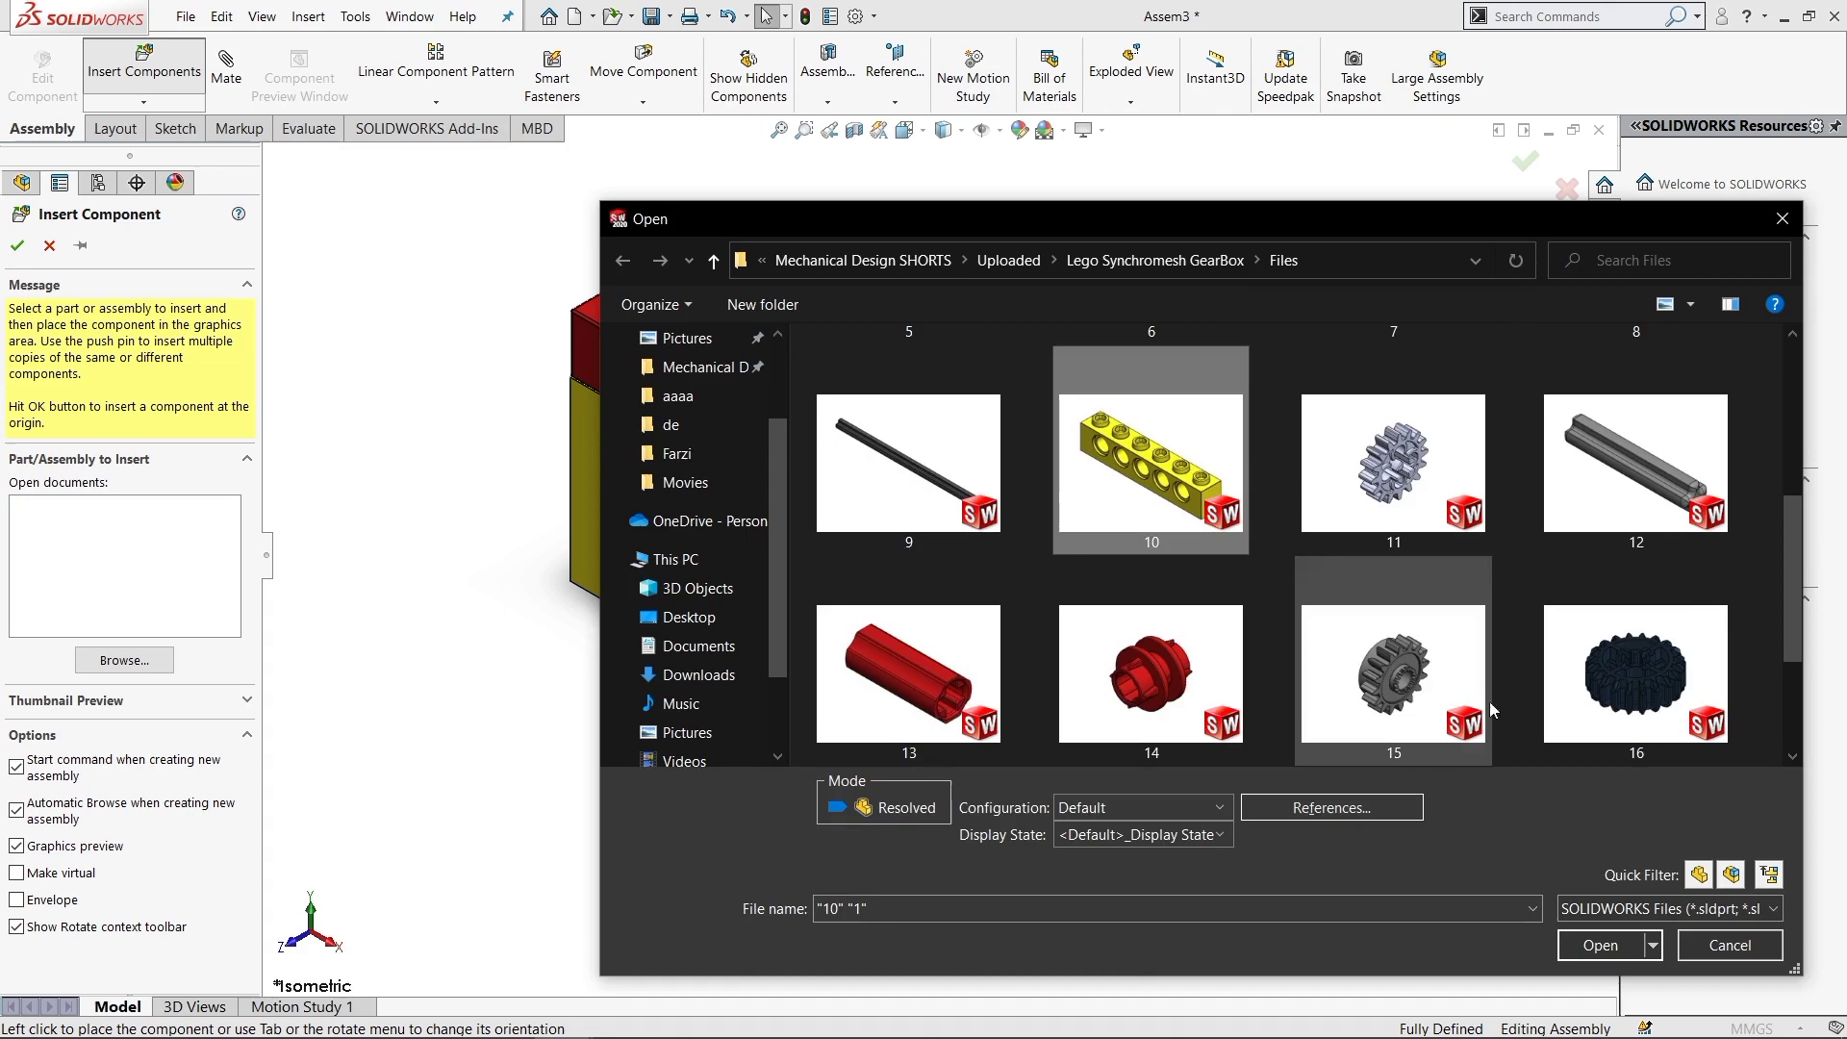
left_click(1592, 943)
left_click(929, 356)
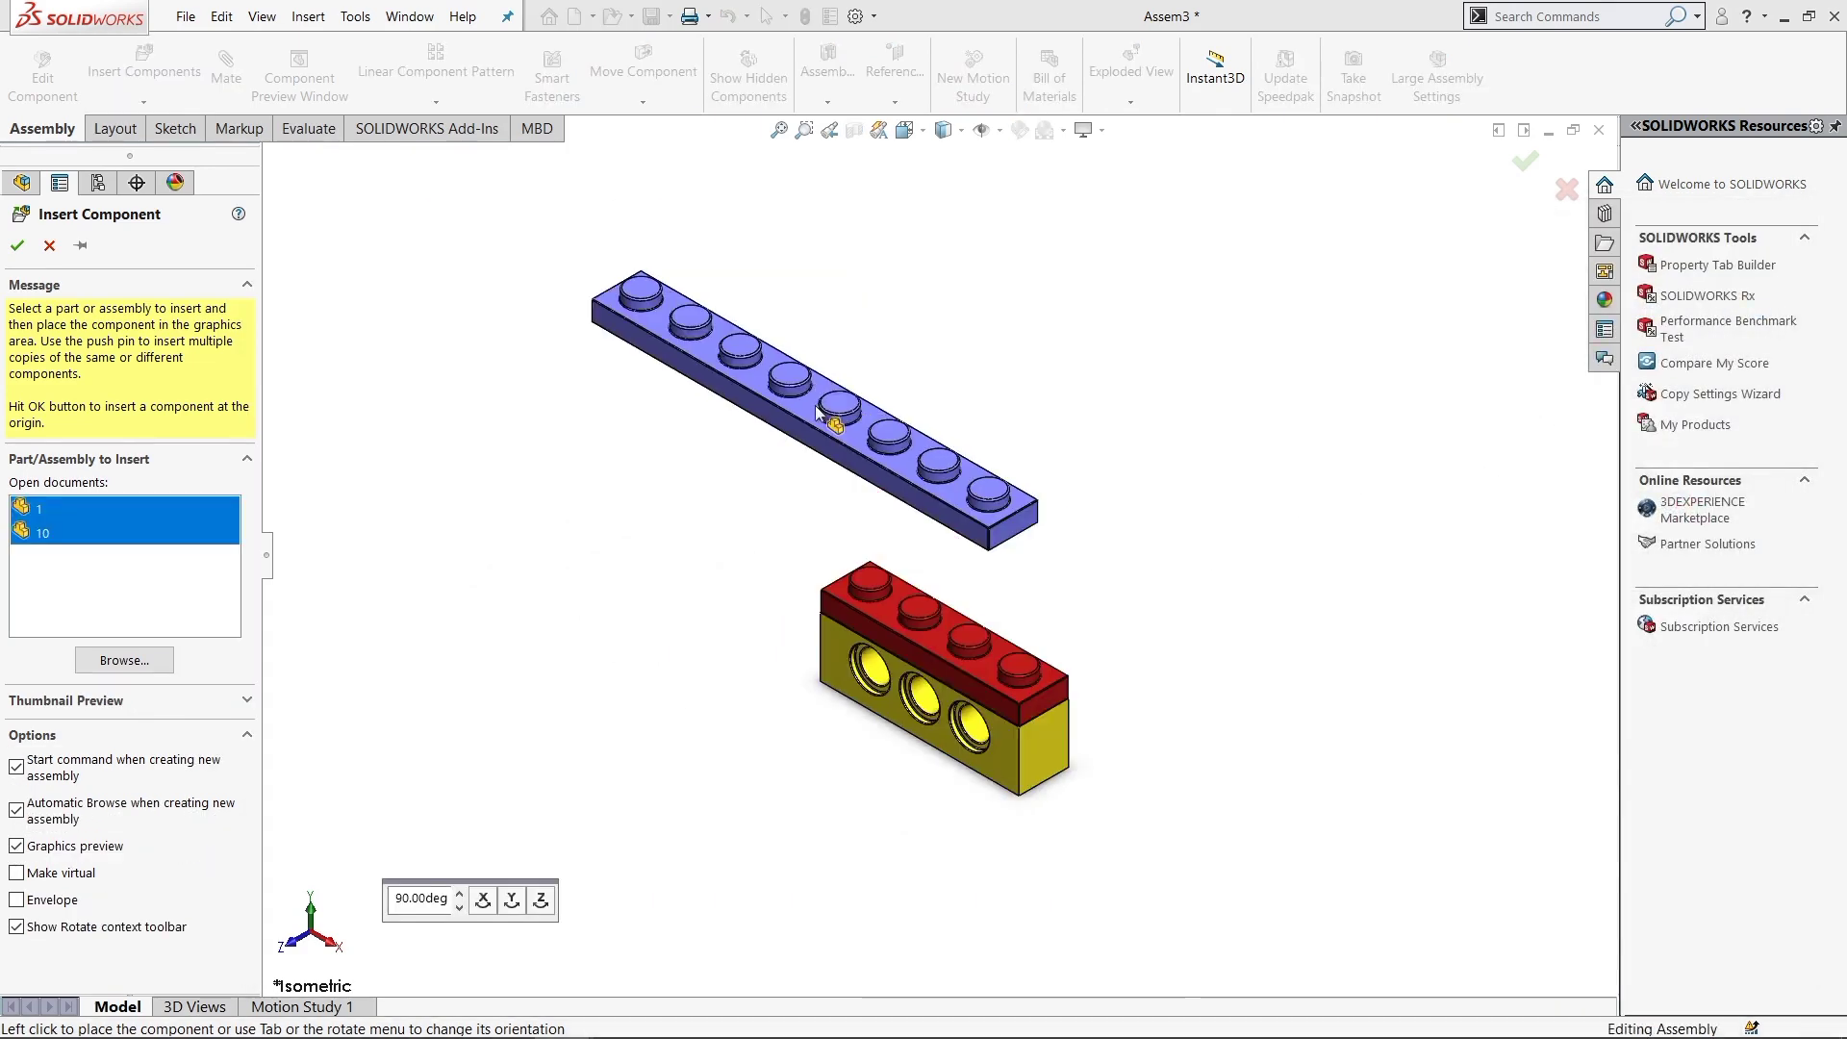
left_click(1032, 322)
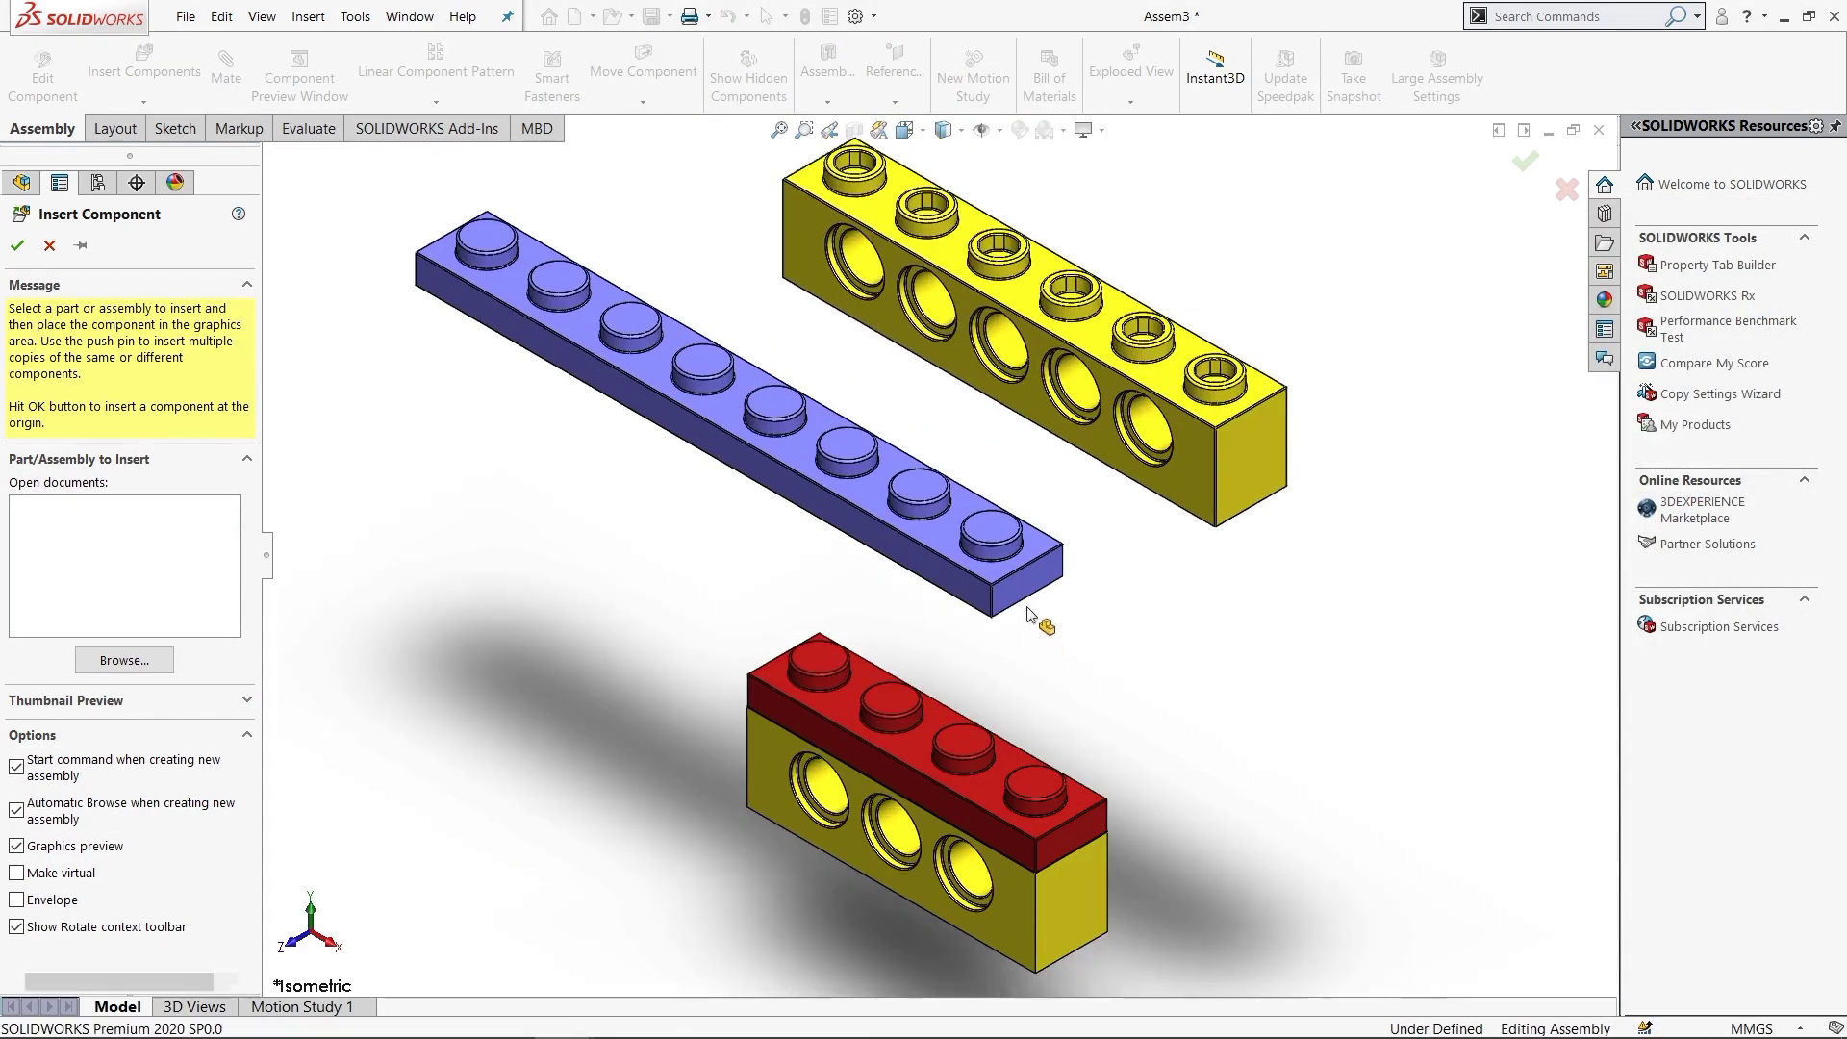
Mate a blue plate hole concentric with a red plate stud
middle_click_drag(1040, 619, 1058, 598)
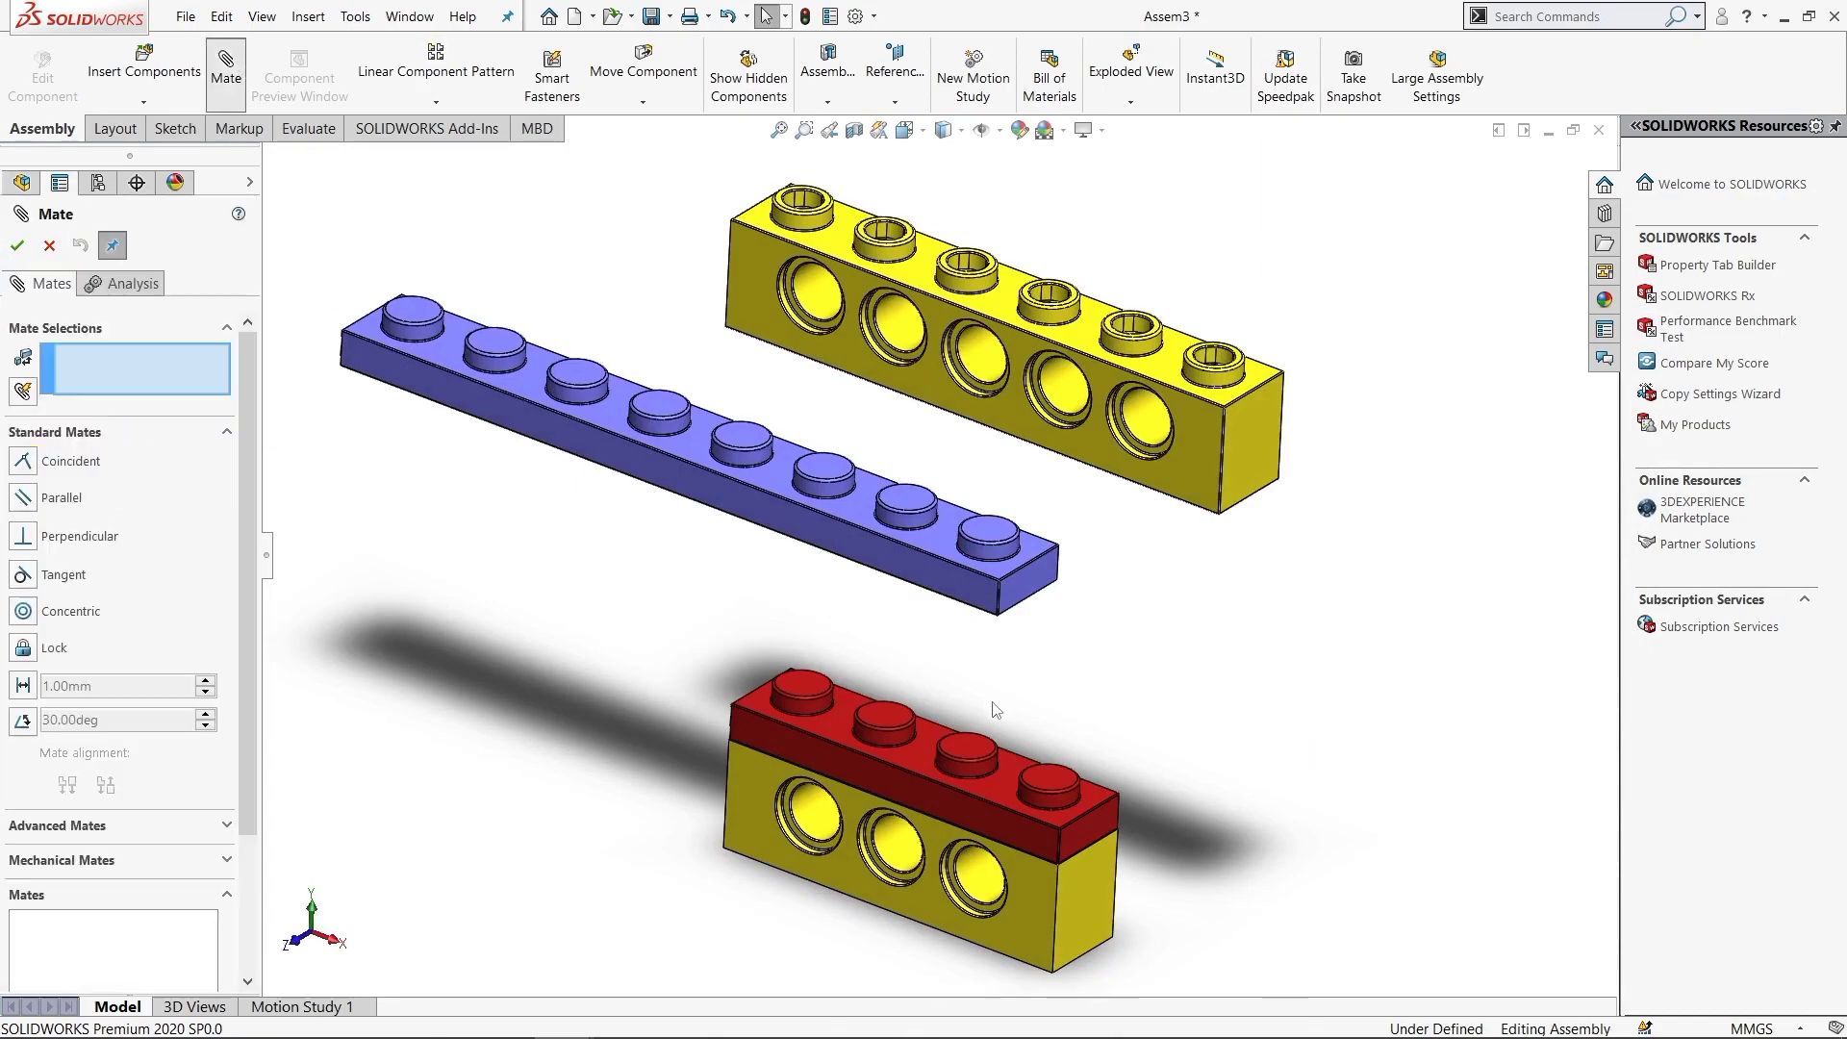
scroll(962, 596, "down", 5)
mouse_move(981, 528)
middle_mouse_down()
mouse_move(964, 296)
mouse_move(689, 614)
middle_mouse_up()
left_click(712, 596)
middle_click_drag(1289, 520, 914, 678)
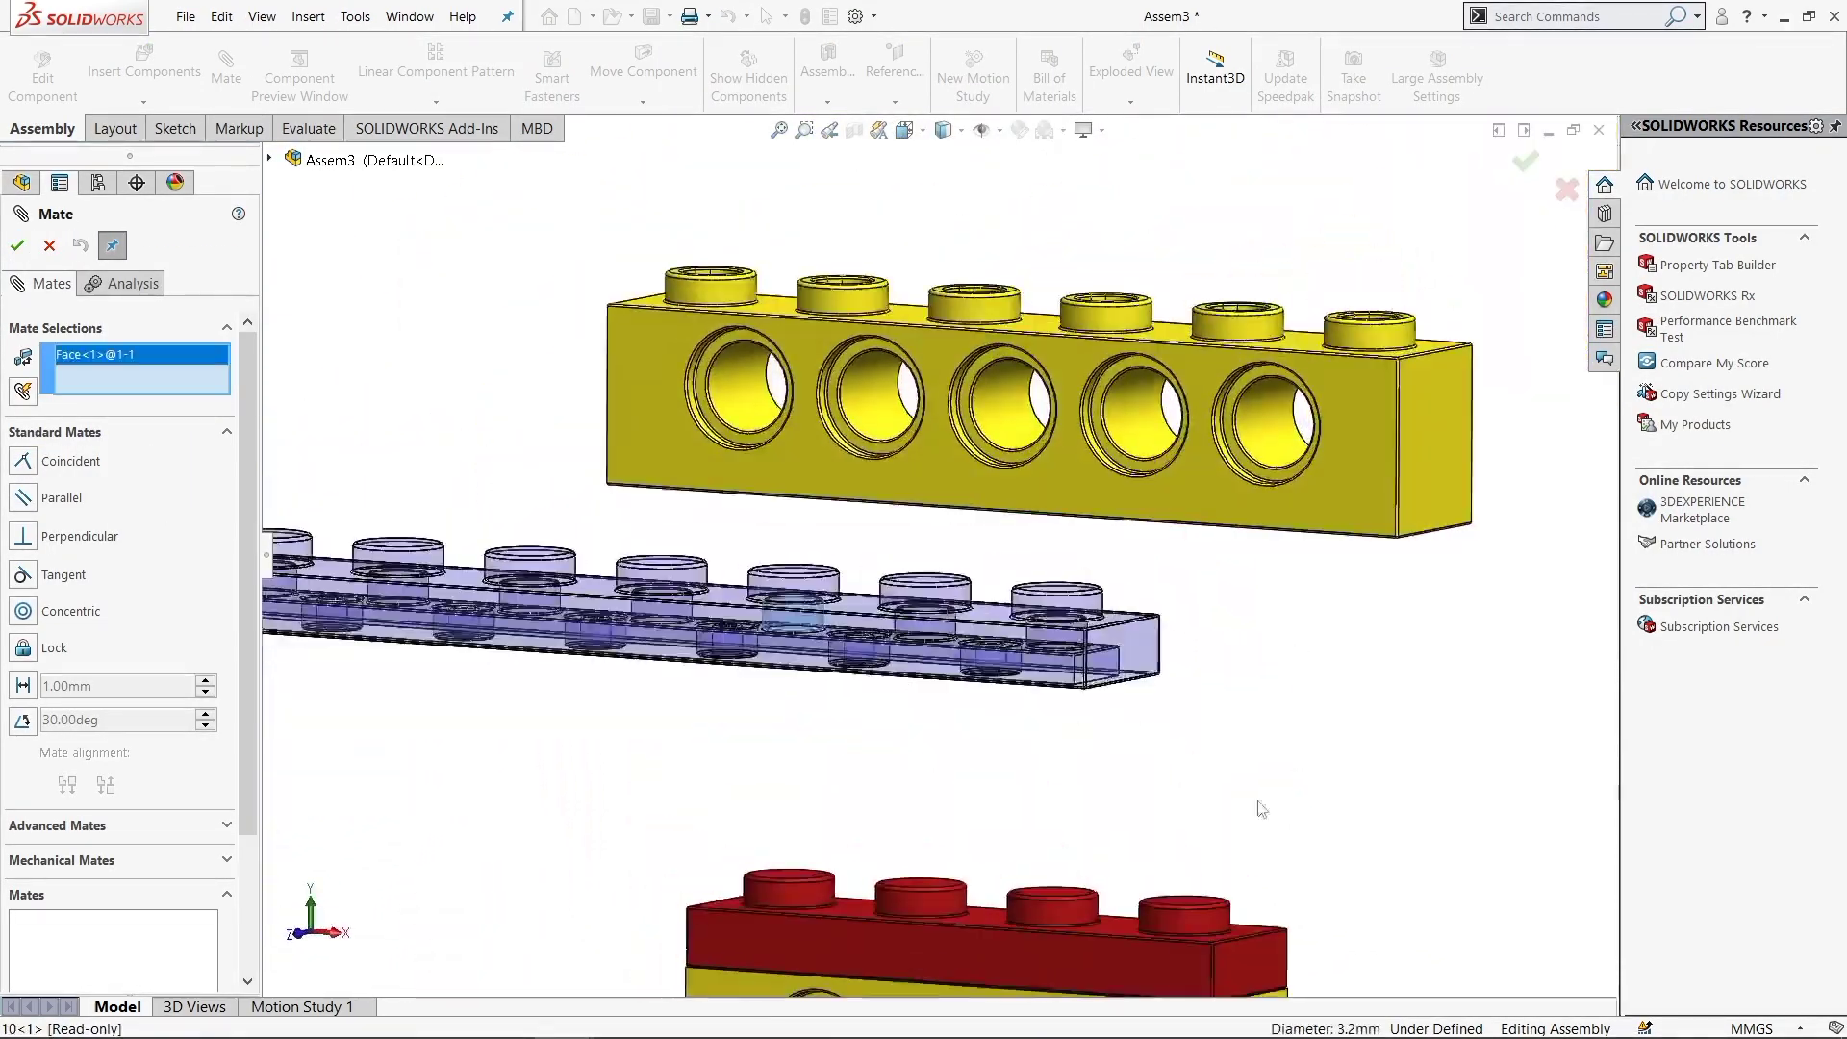
left_click(871, 616)
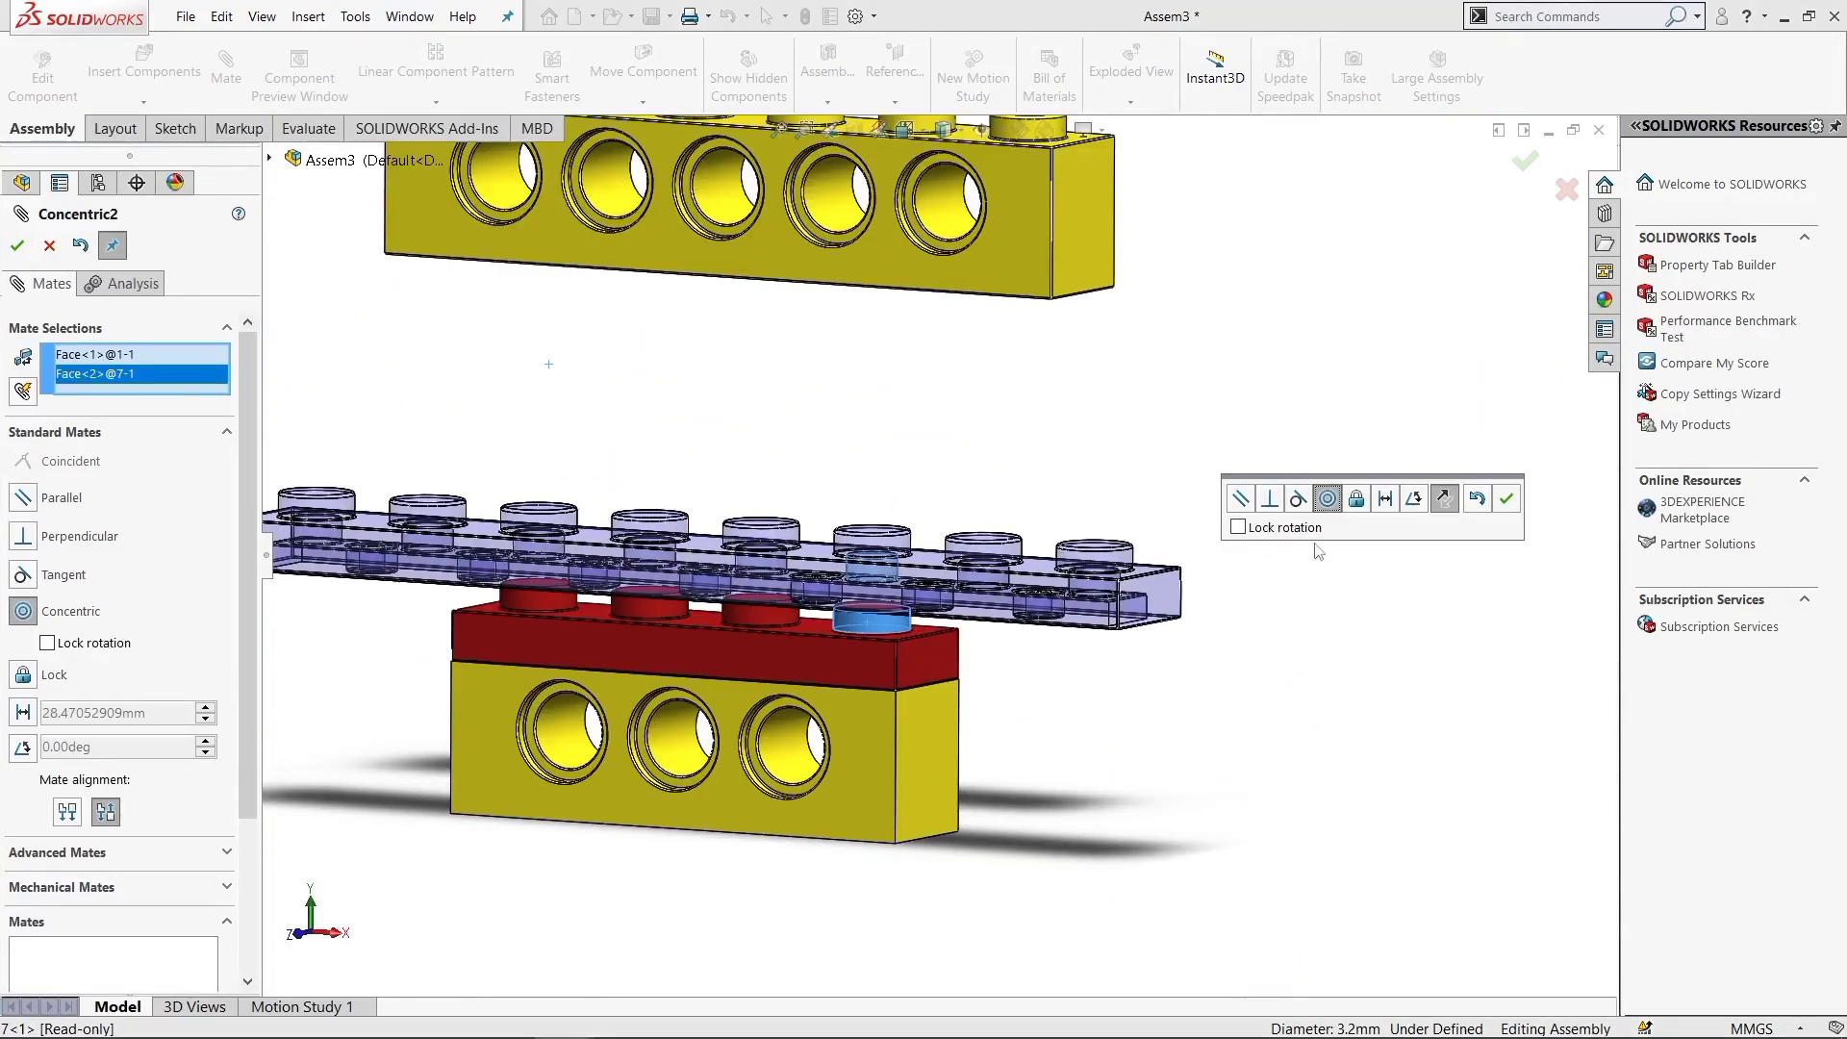
left_click(1508, 498)
Mate the blue plate's underside to the red plate's top, then begin a parallel mate to the brick side
scroll(918, 687, "down", 5)
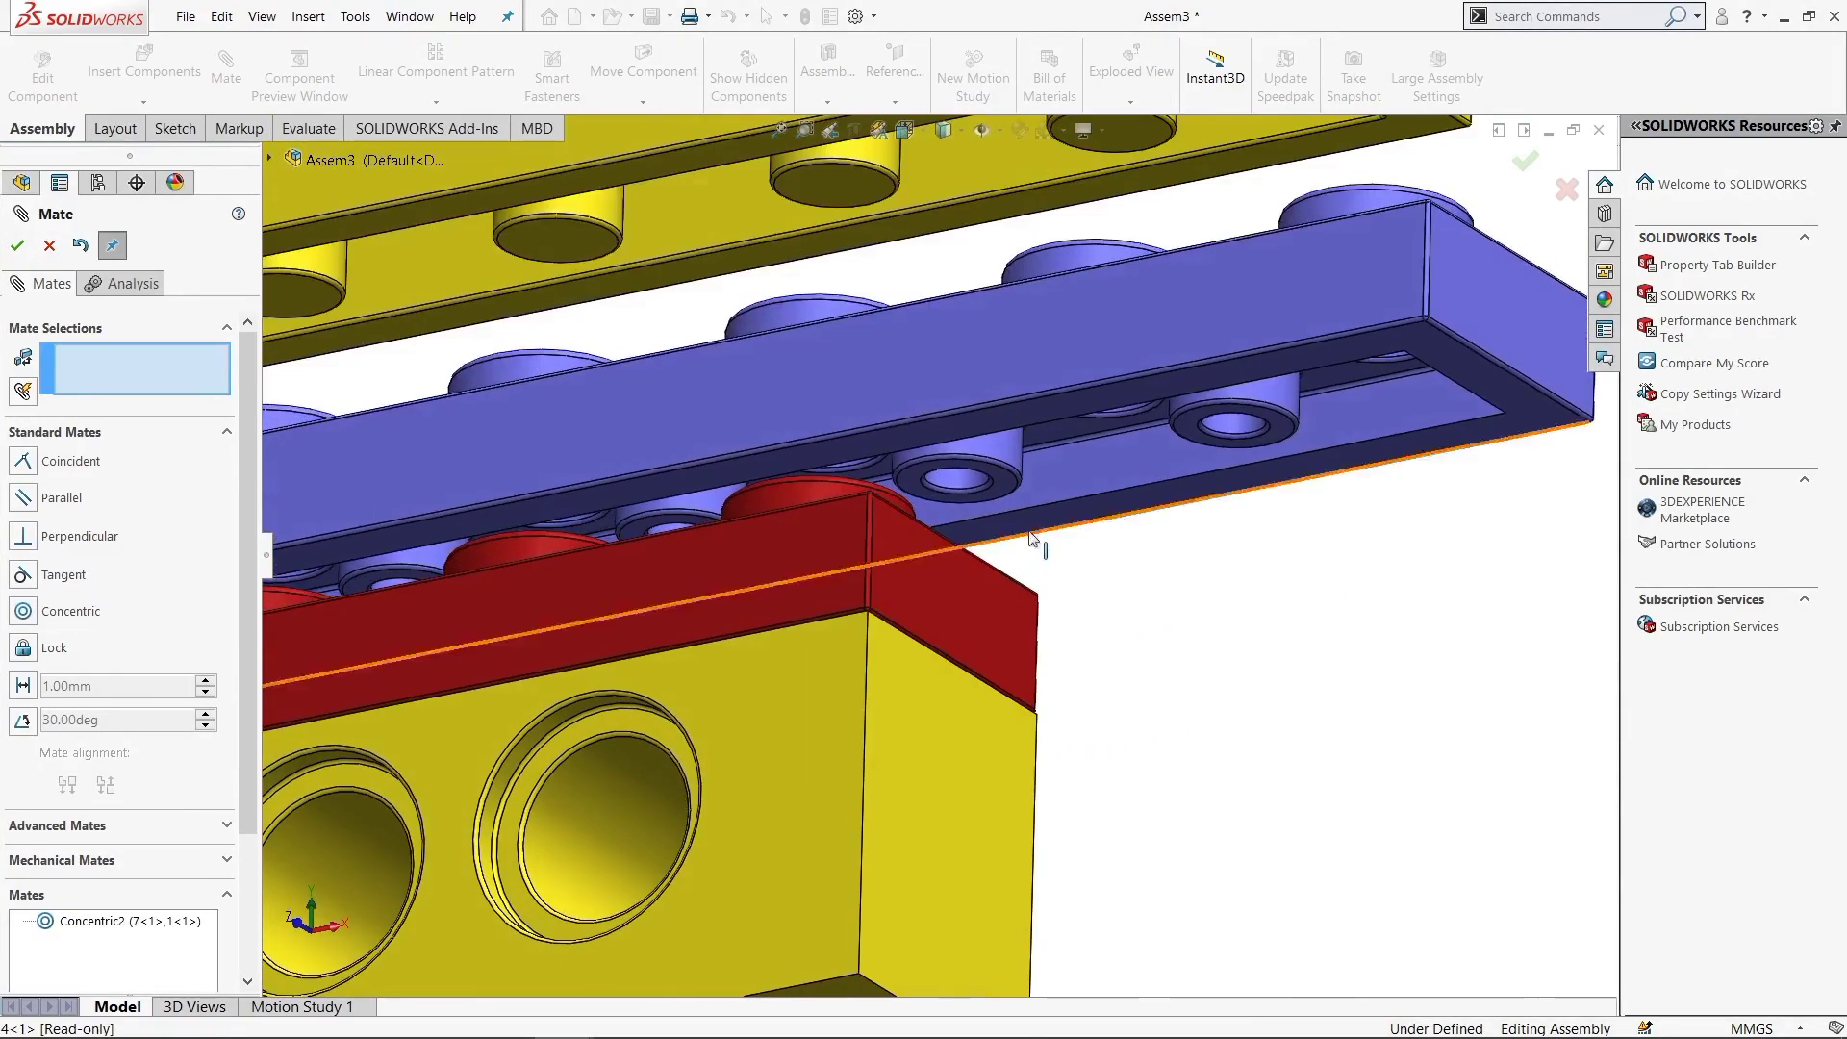
left_click(1039, 536)
middle_click_drag(1039, 536, 1006, 671)
left_click(898, 624)
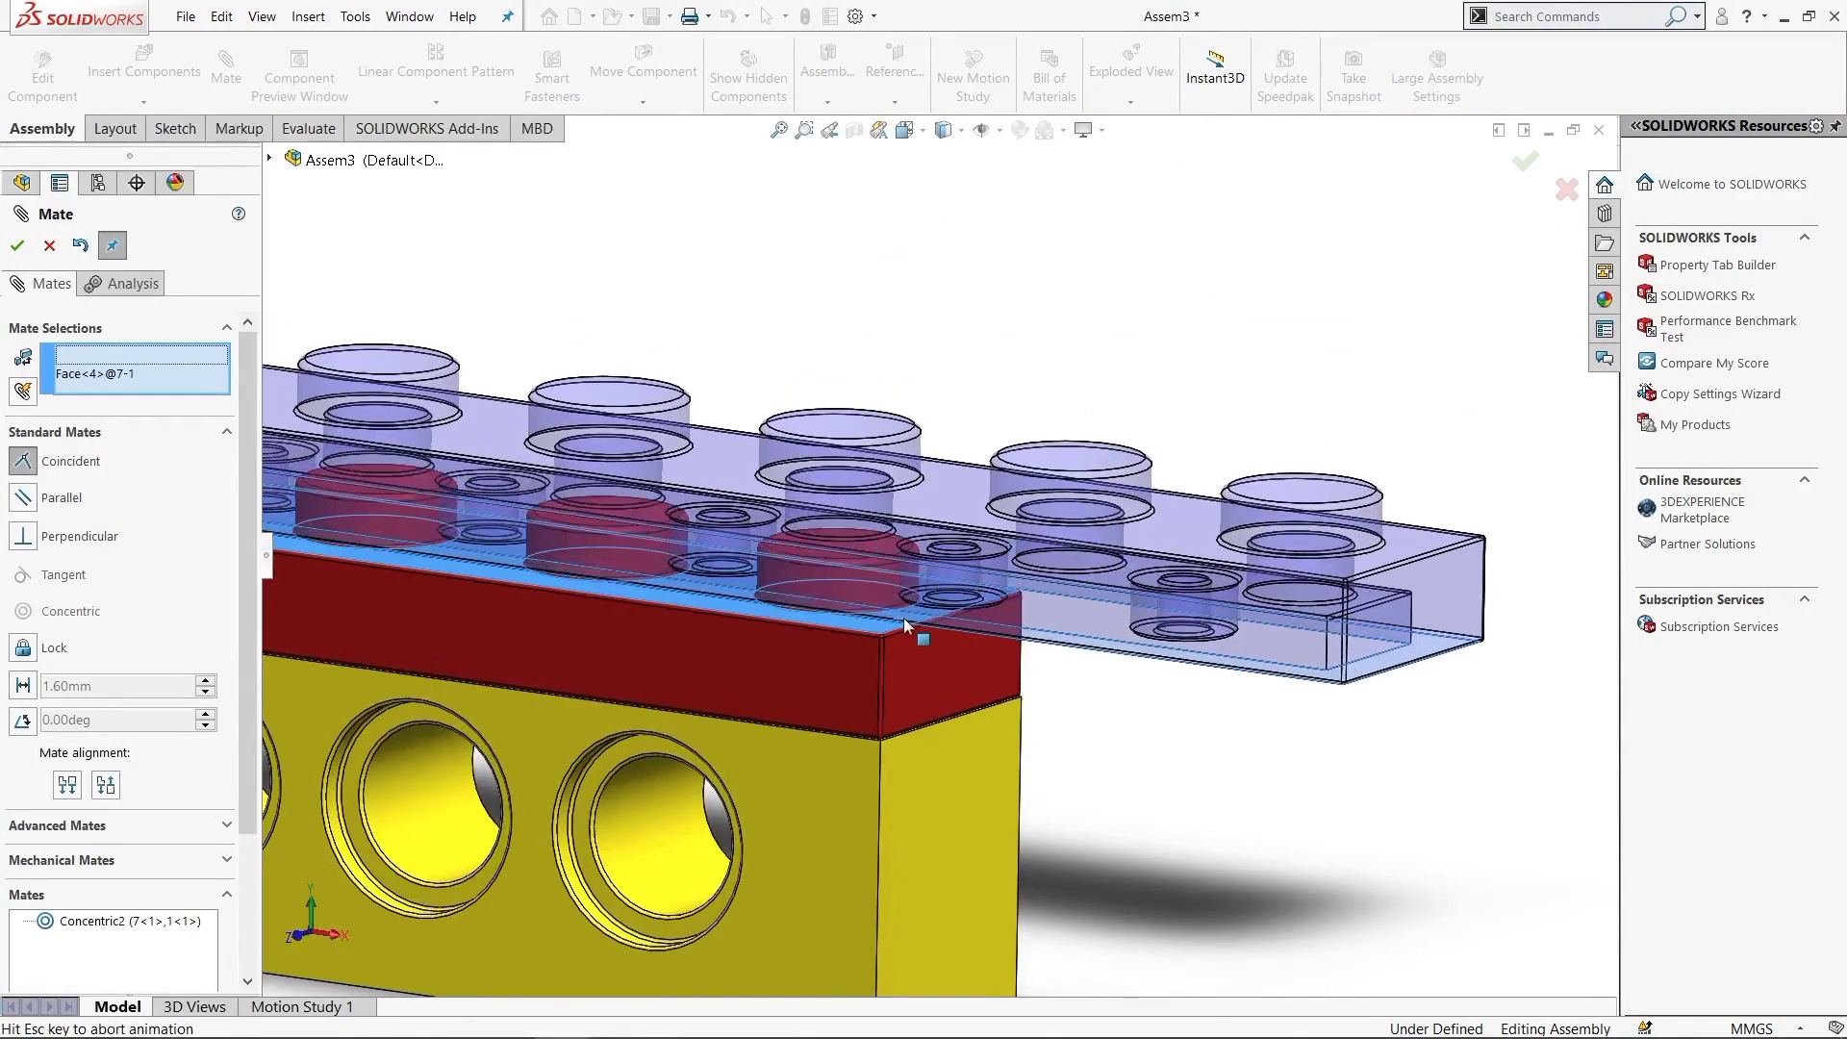
left_click(1157, 646)
mouse_move(1157, 646)
middle_mouse_down()
mouse_move(1140, 678)
mouse_move(1191, 587)
middle_mouse_up()
left_click(1125, 693)
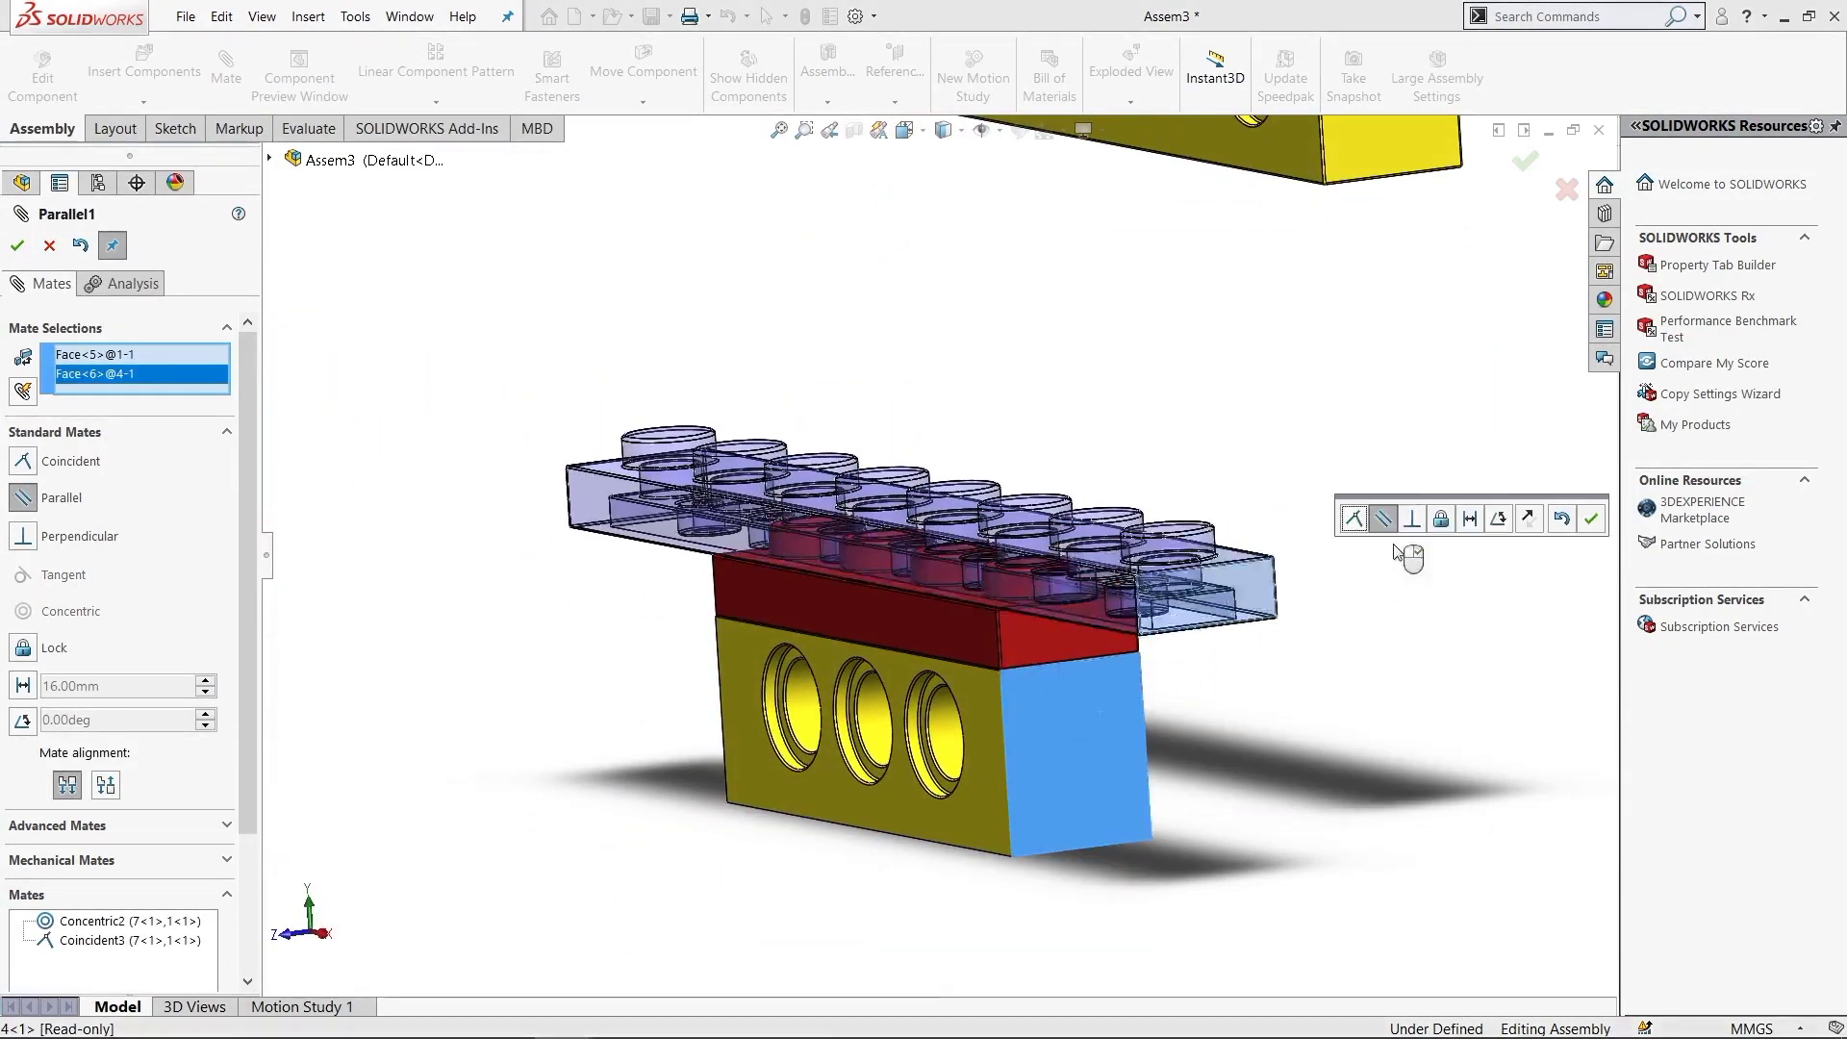
mouse_move(1410, 548)
middle_mouse_down()
mouse_move(1310, 648)
mouse_move(1407, 581)
middle_mouse_up()
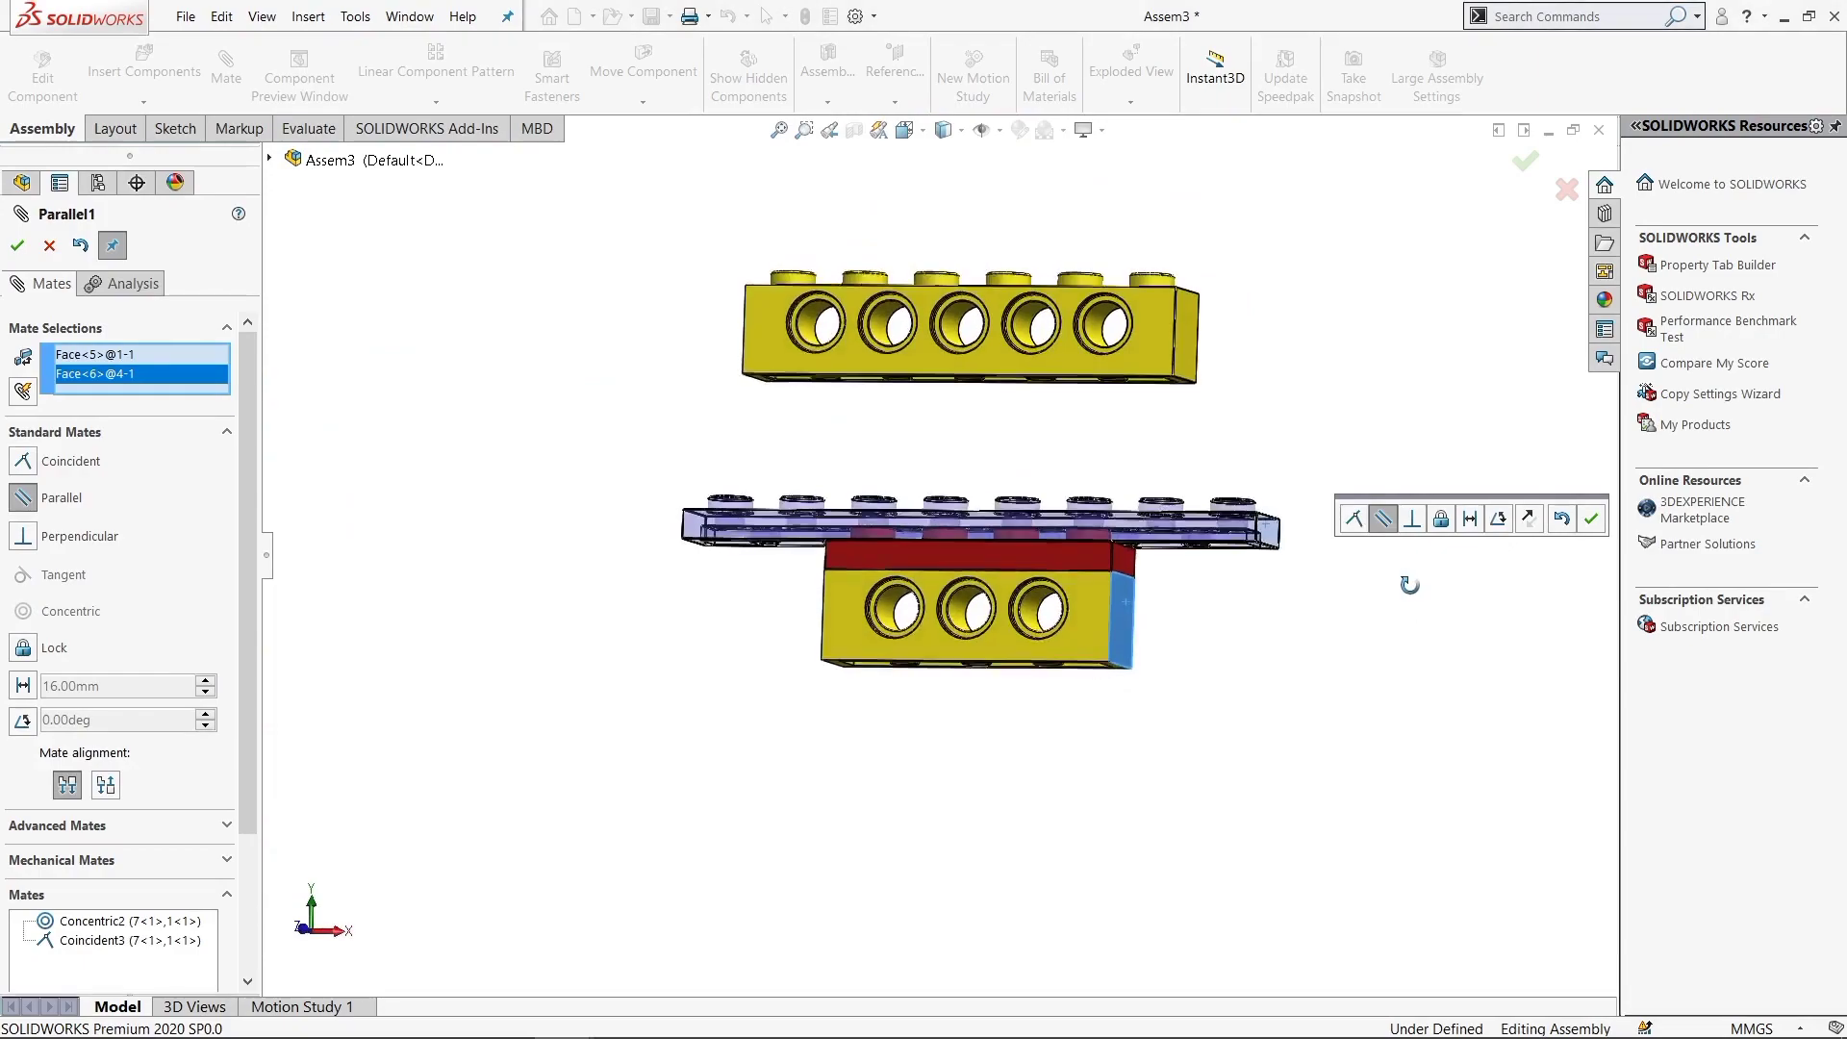
Cancel the parallel mate and delete the blue plate and yellow beam
left_click(49, 245)
middle_click_drag(866, 529, 1171, 693)
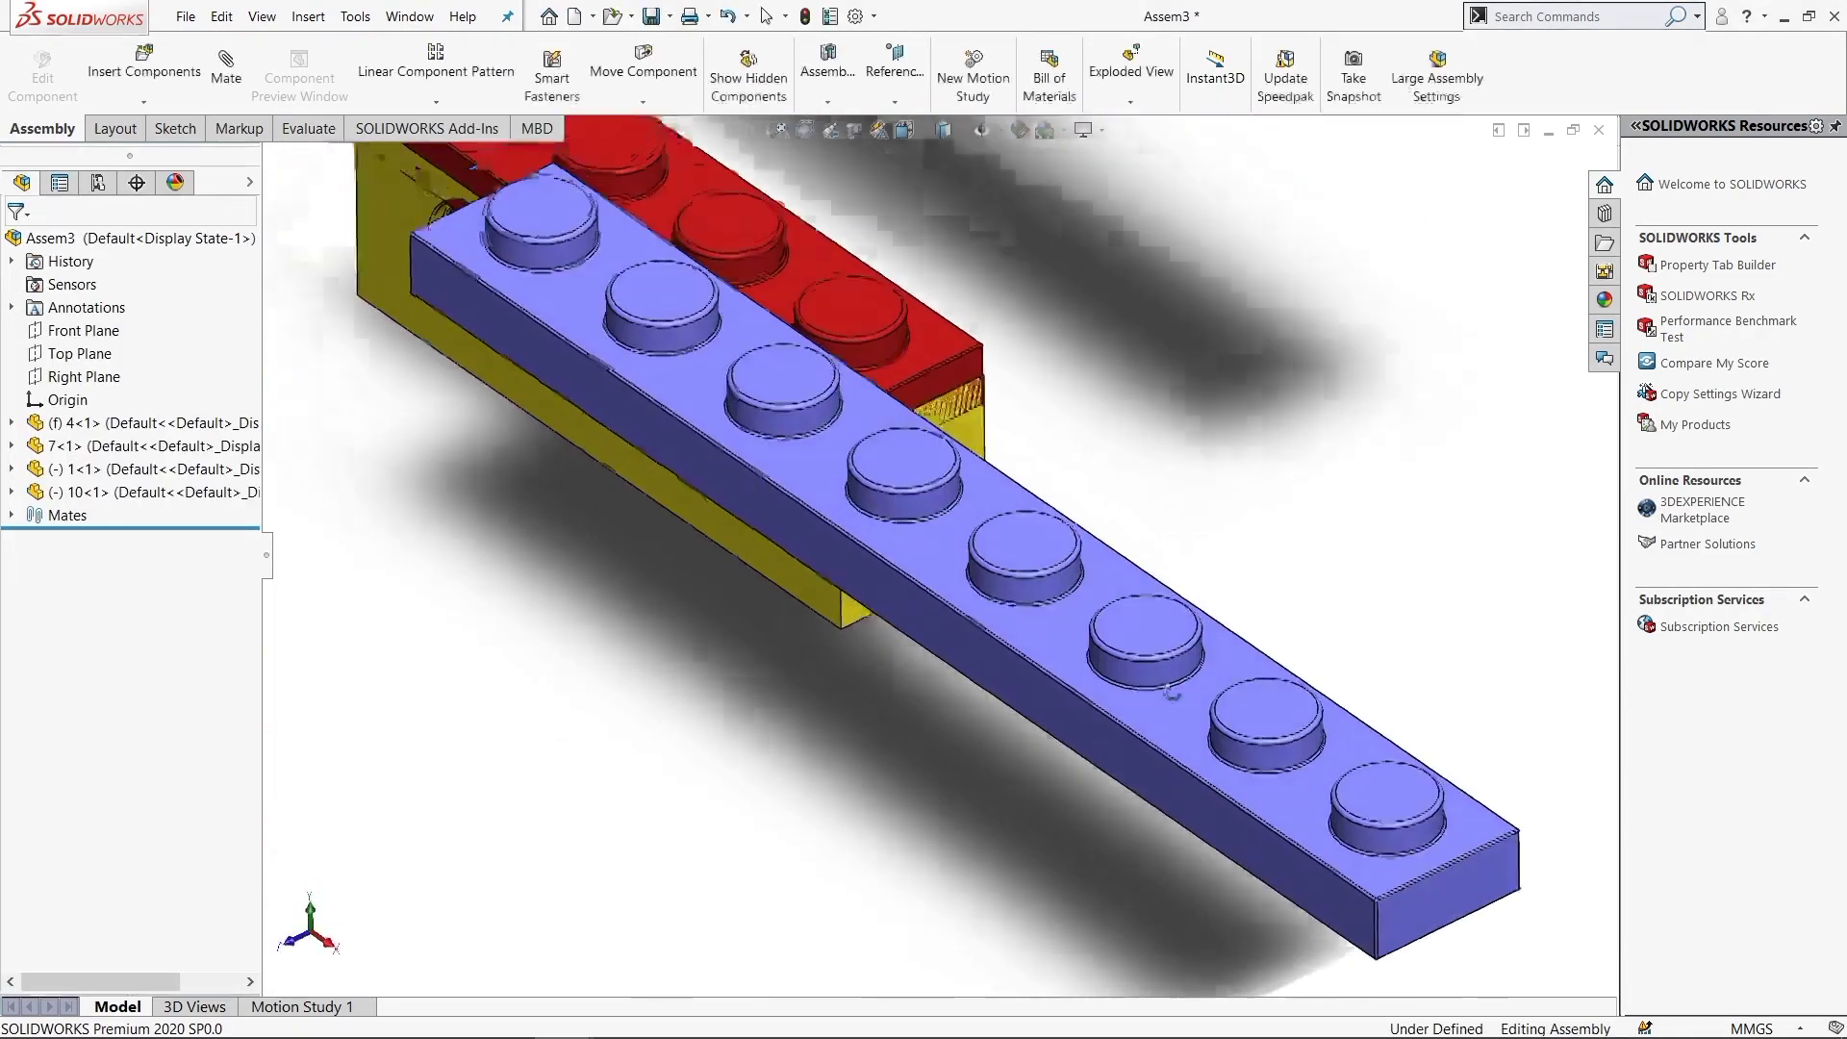
key("ctrl+1")
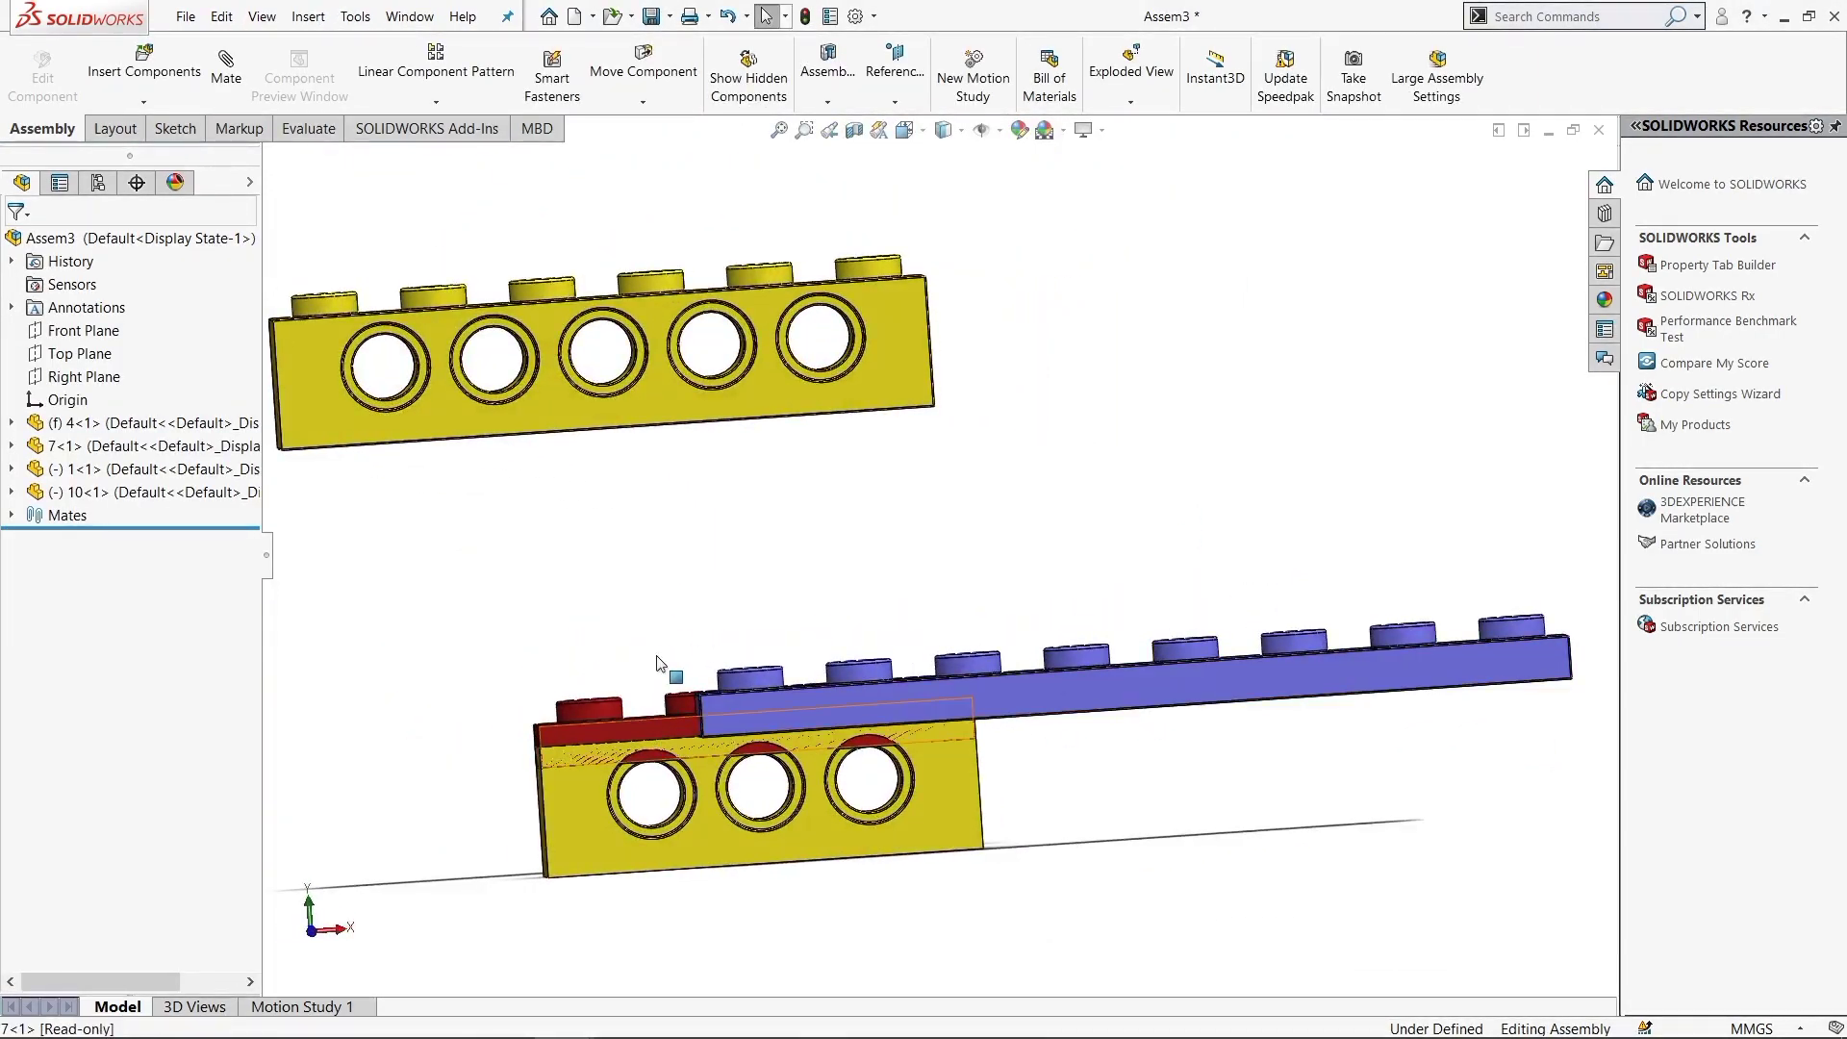
mouse_move(593, 568)
middle_mouse_down()
mouse_move(833, 569)
mouse_move(834, 517)
middle_mouse_up()
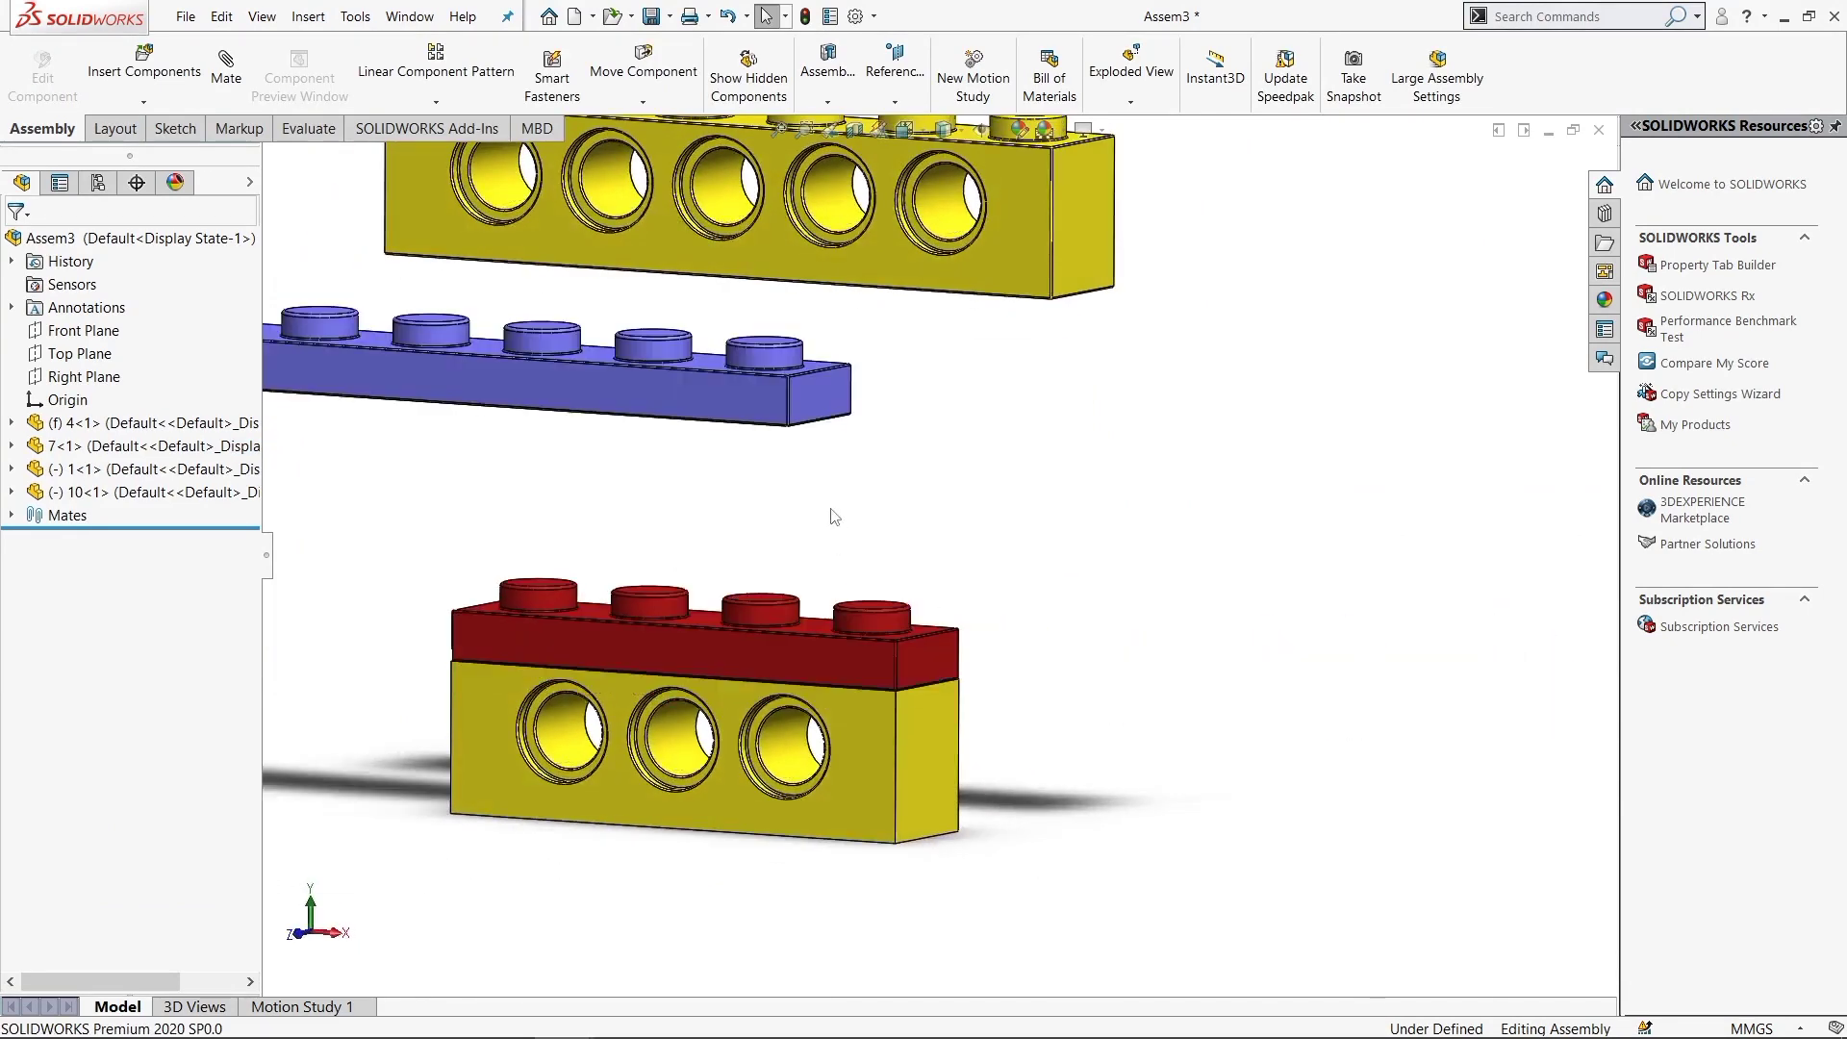
key("ctrl+7")
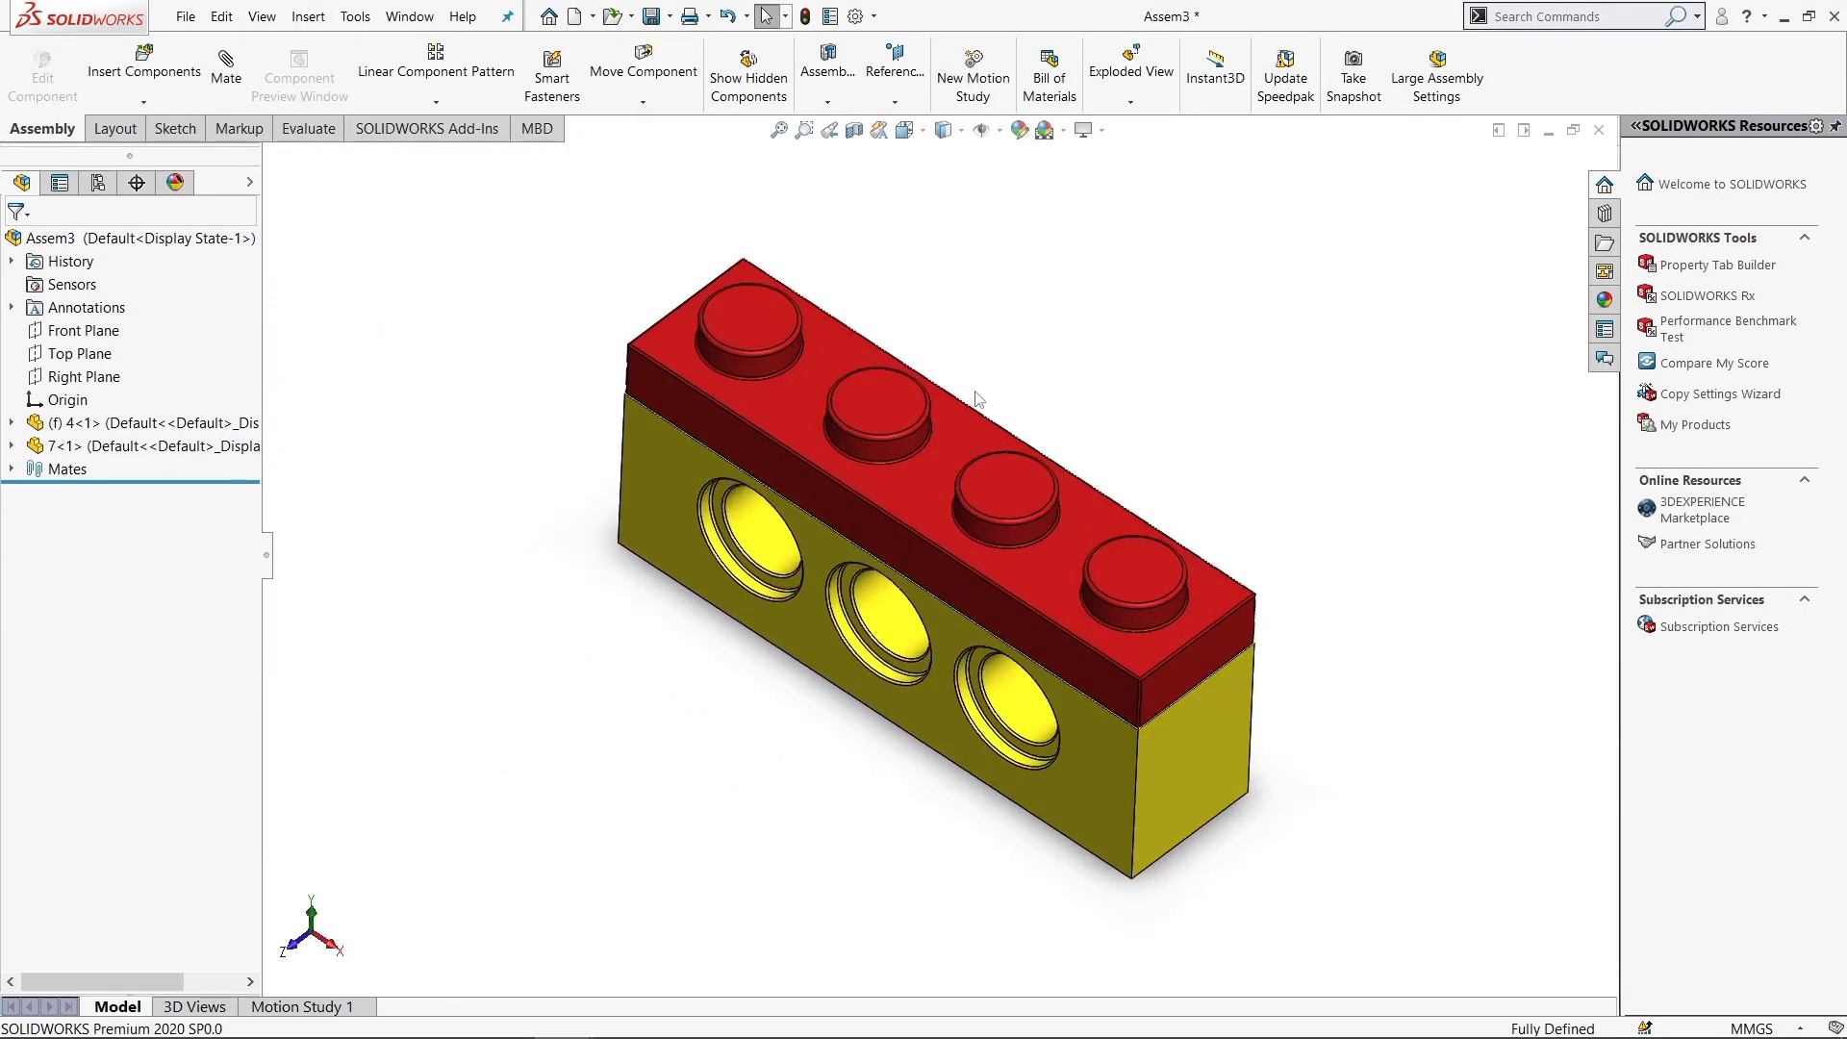
middle_click_drag(1004, 412, 1024, 600)
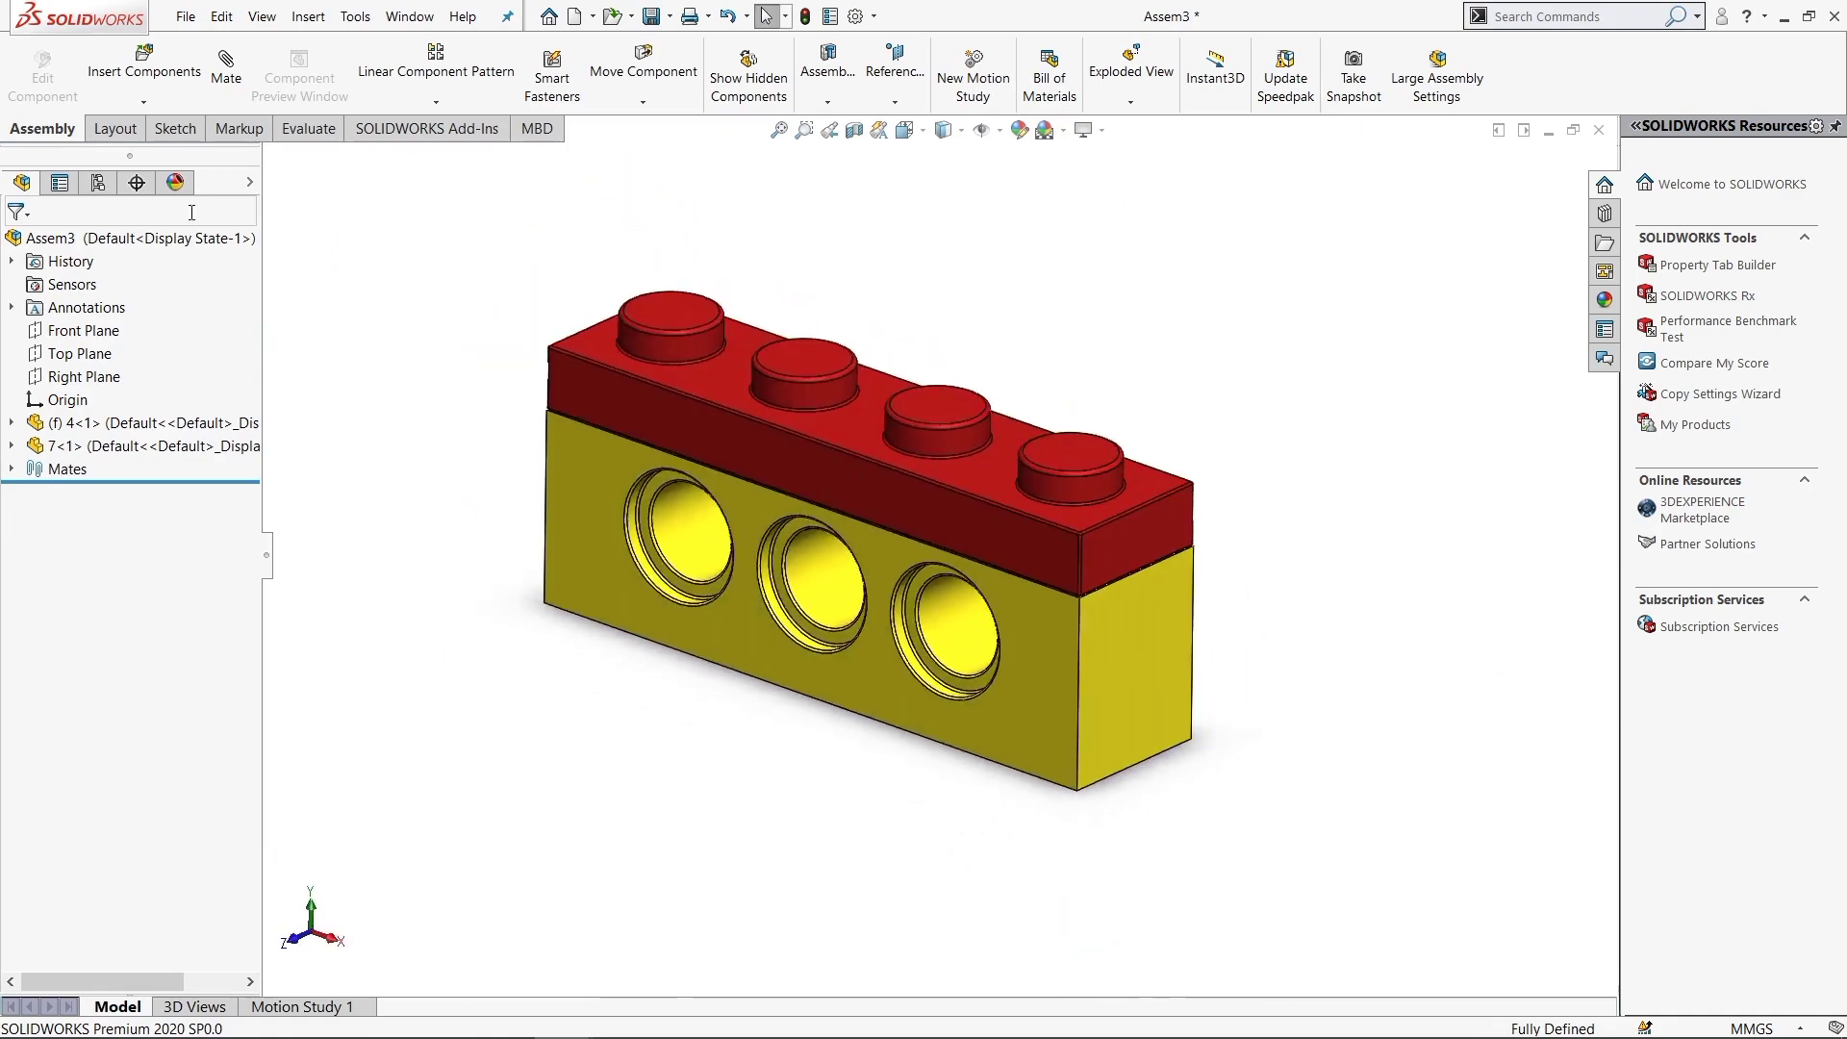
left_click(170, 74)
Re-insert blue plate part 1 and mate its hole concentric with the red stud
double_click(953, 388)
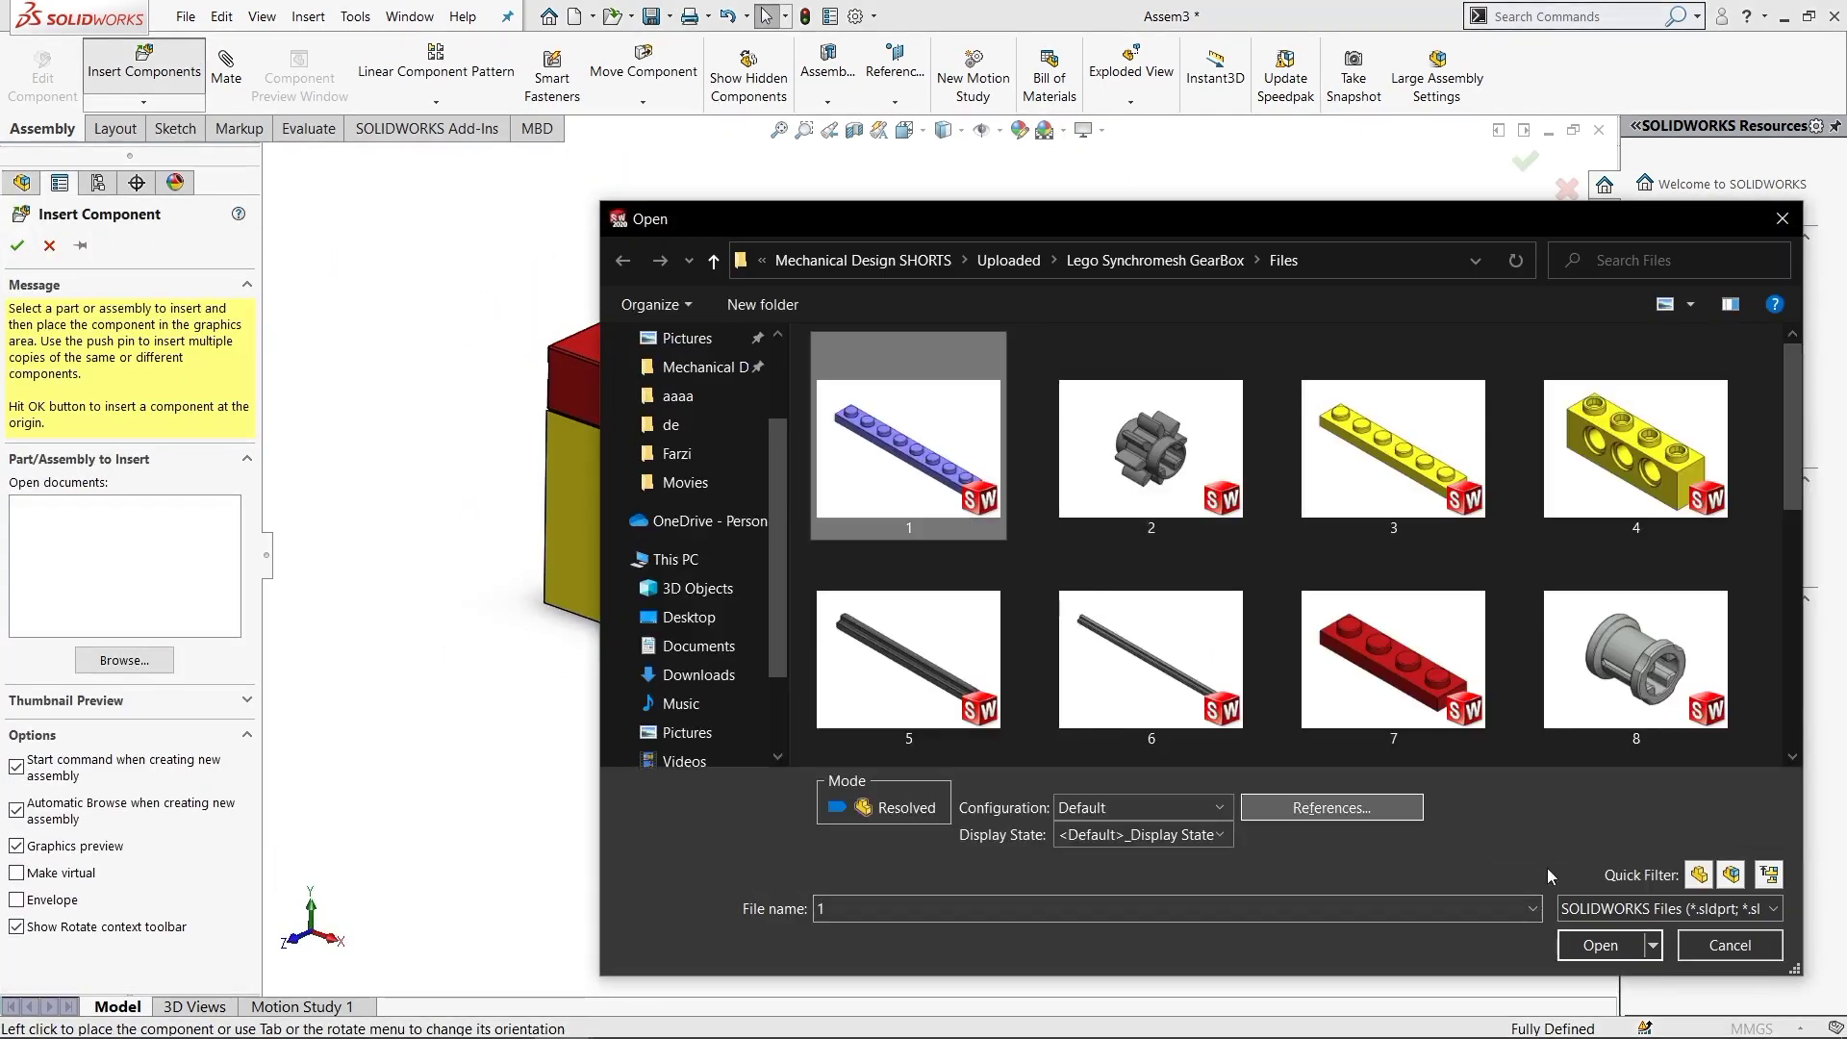
left_click(1056, 433)
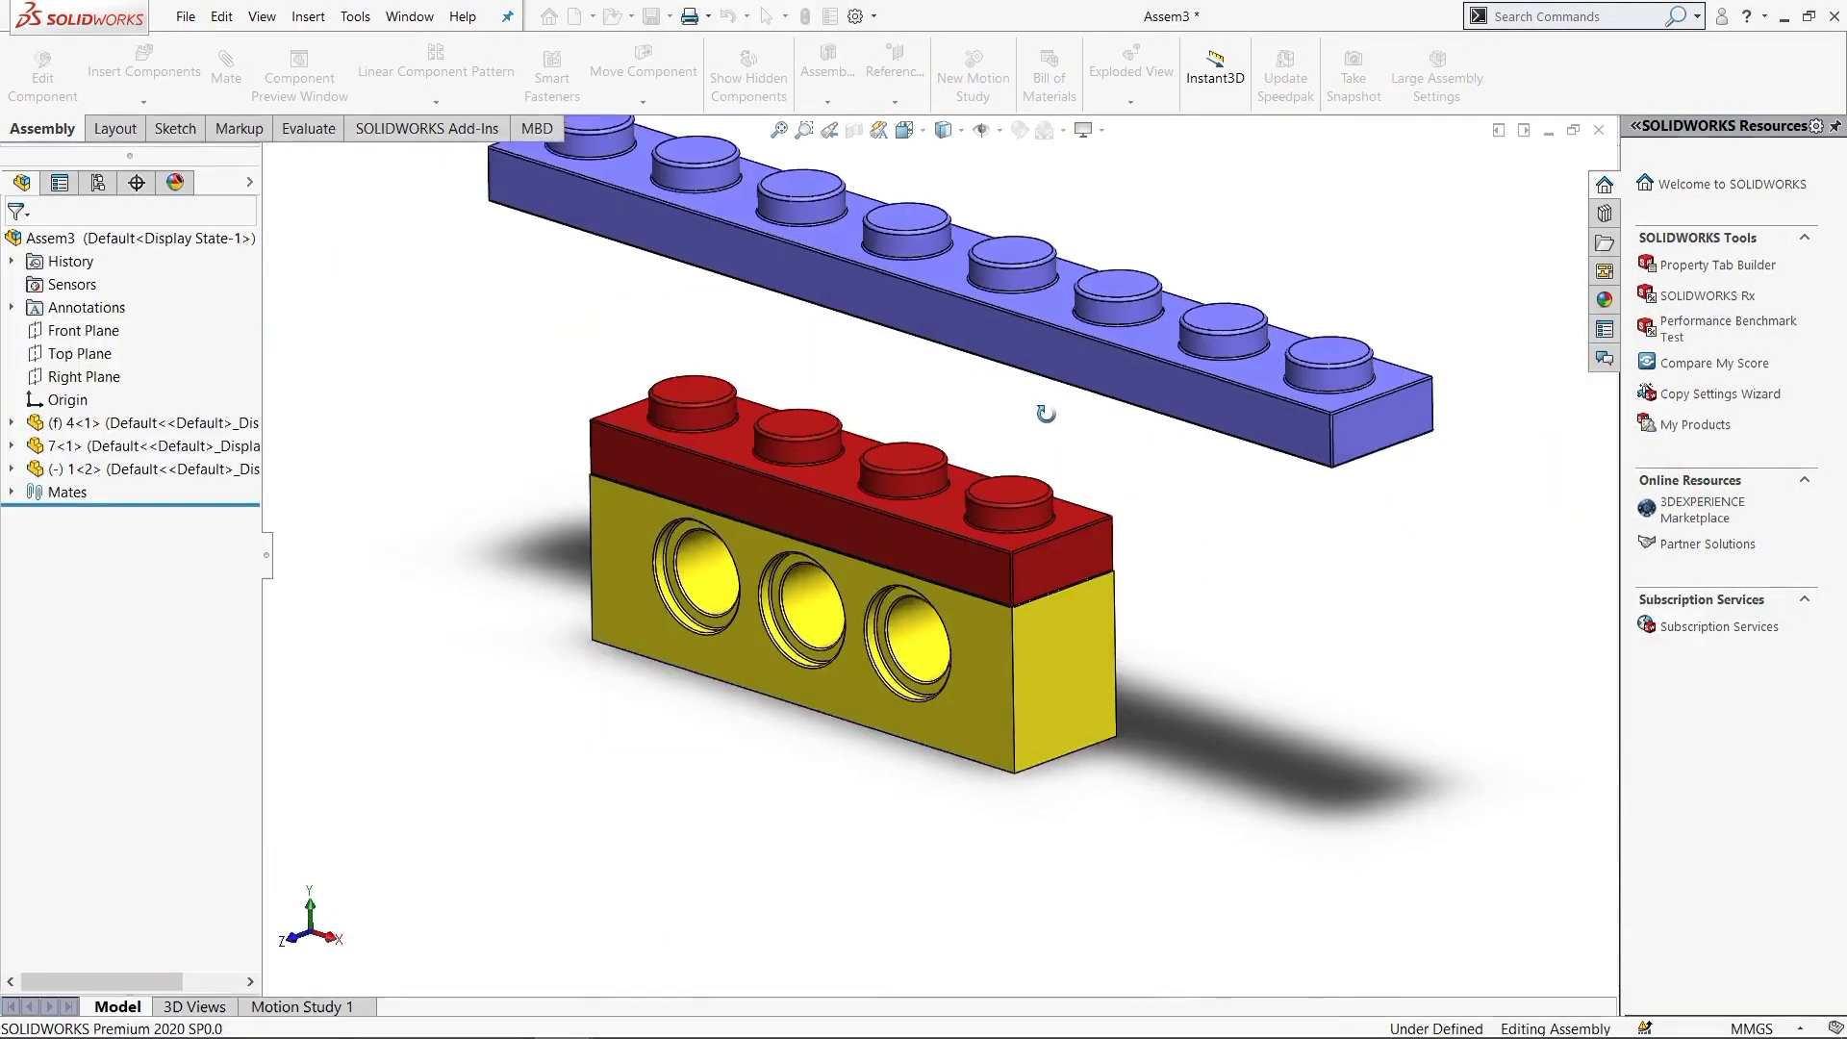
middle_click_drag(1056, 321, 1048, 404)
scroll(865, 480, "down", 5)
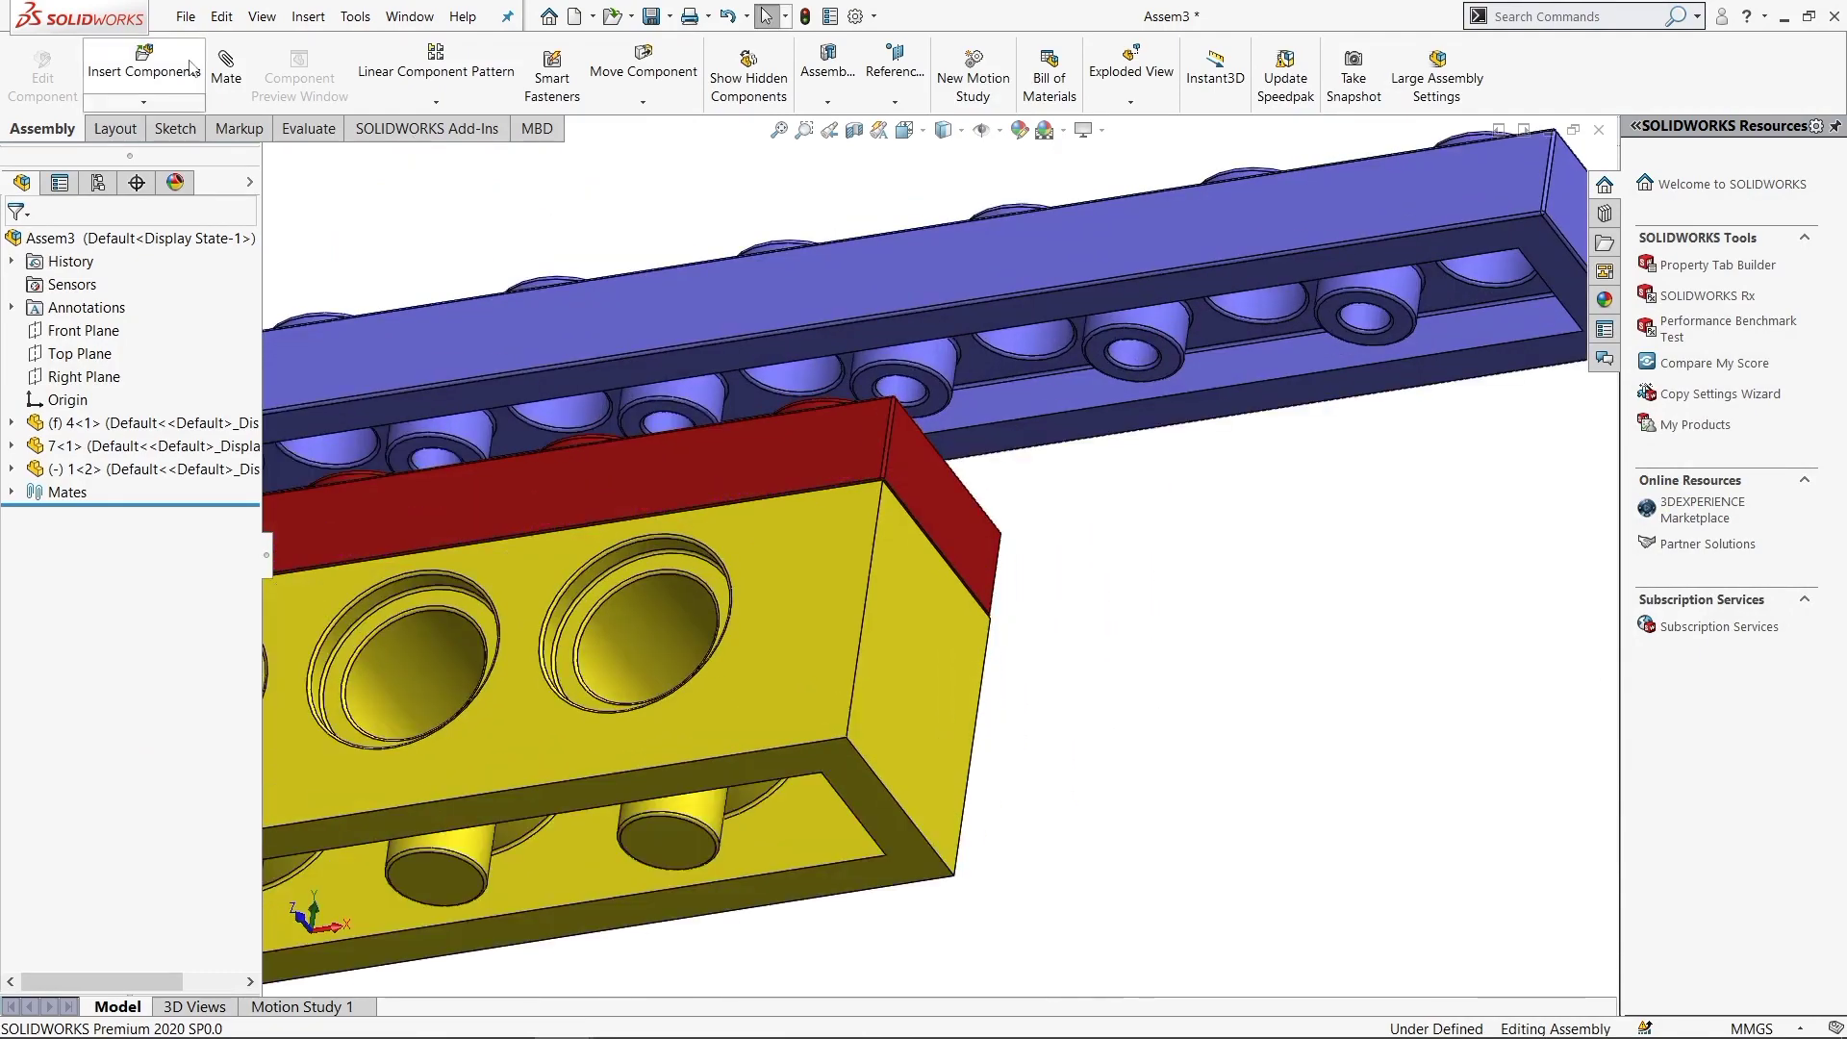
left_click(1036, 348)
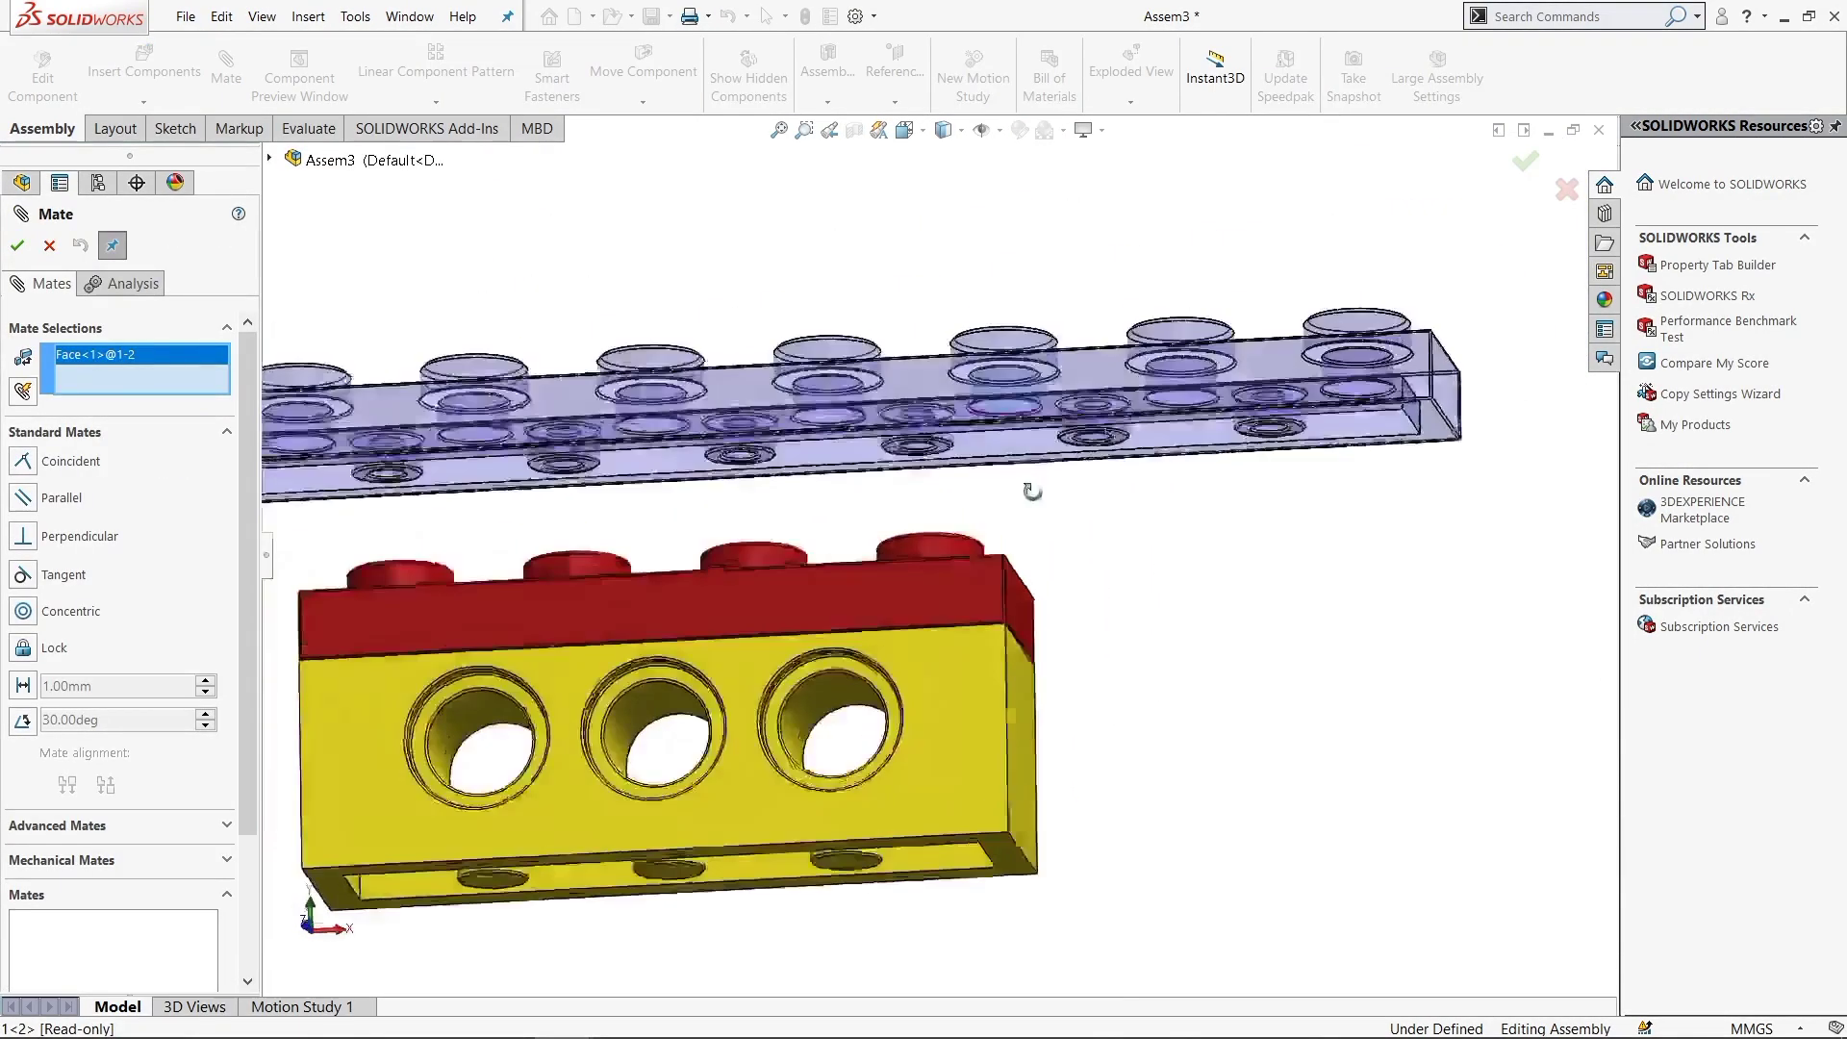
left_click(974, 627)
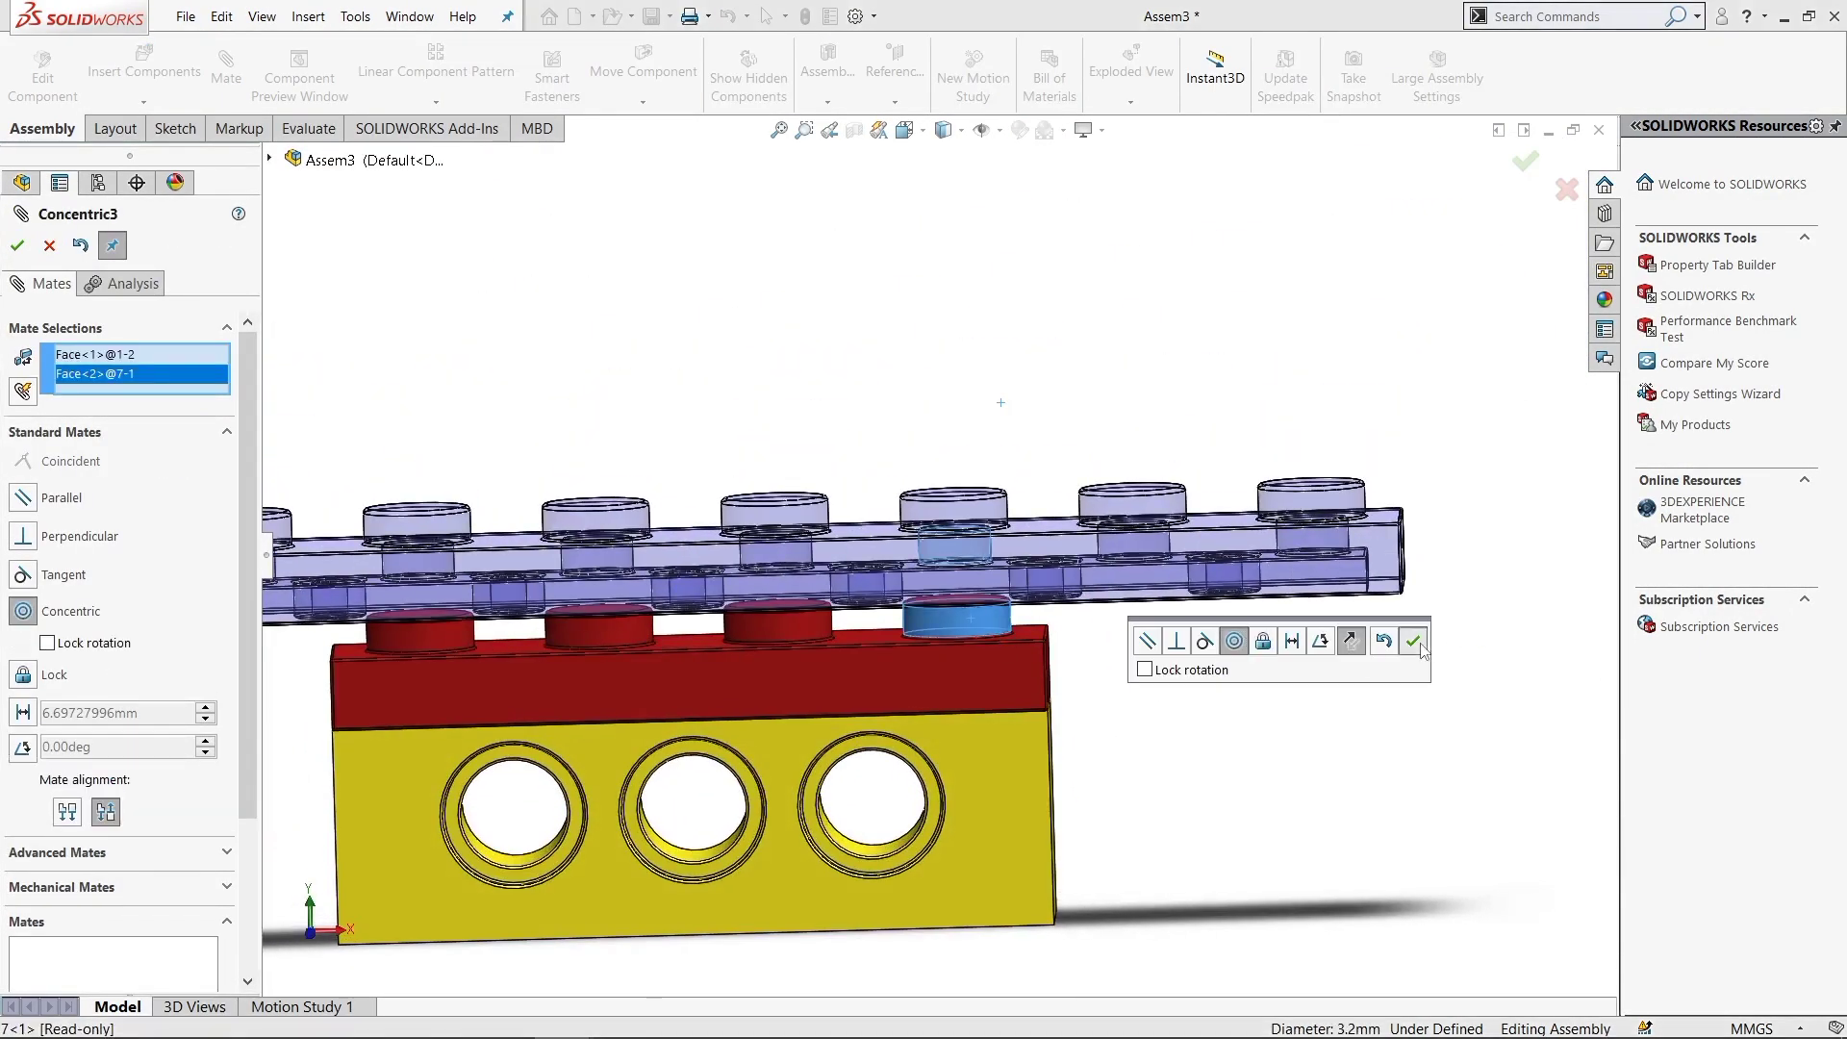
left_click(1414, 641)
Mate the blue plate's underside coincident with the red plate's top face
left_click(1026, 656)
middle_click_drag(1025, 656, 1060, 541)
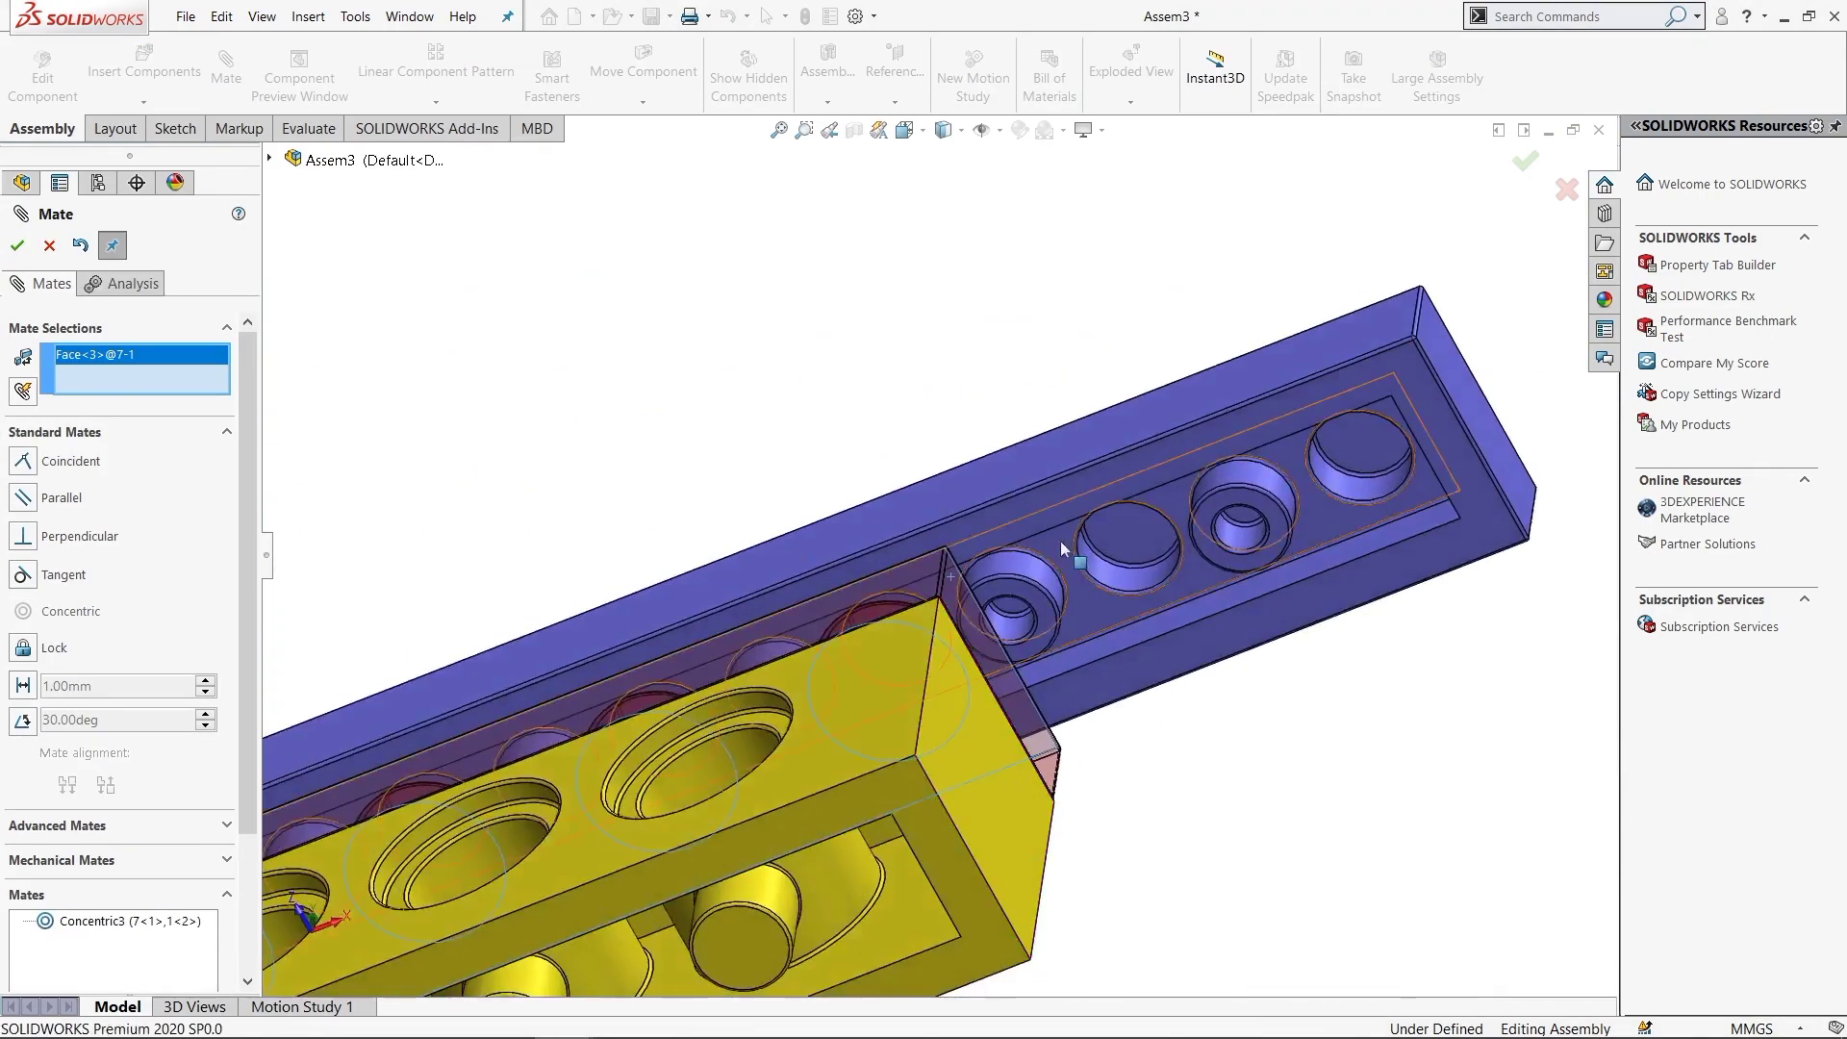
left_click(1356, 514)
left_click(1592, 452)
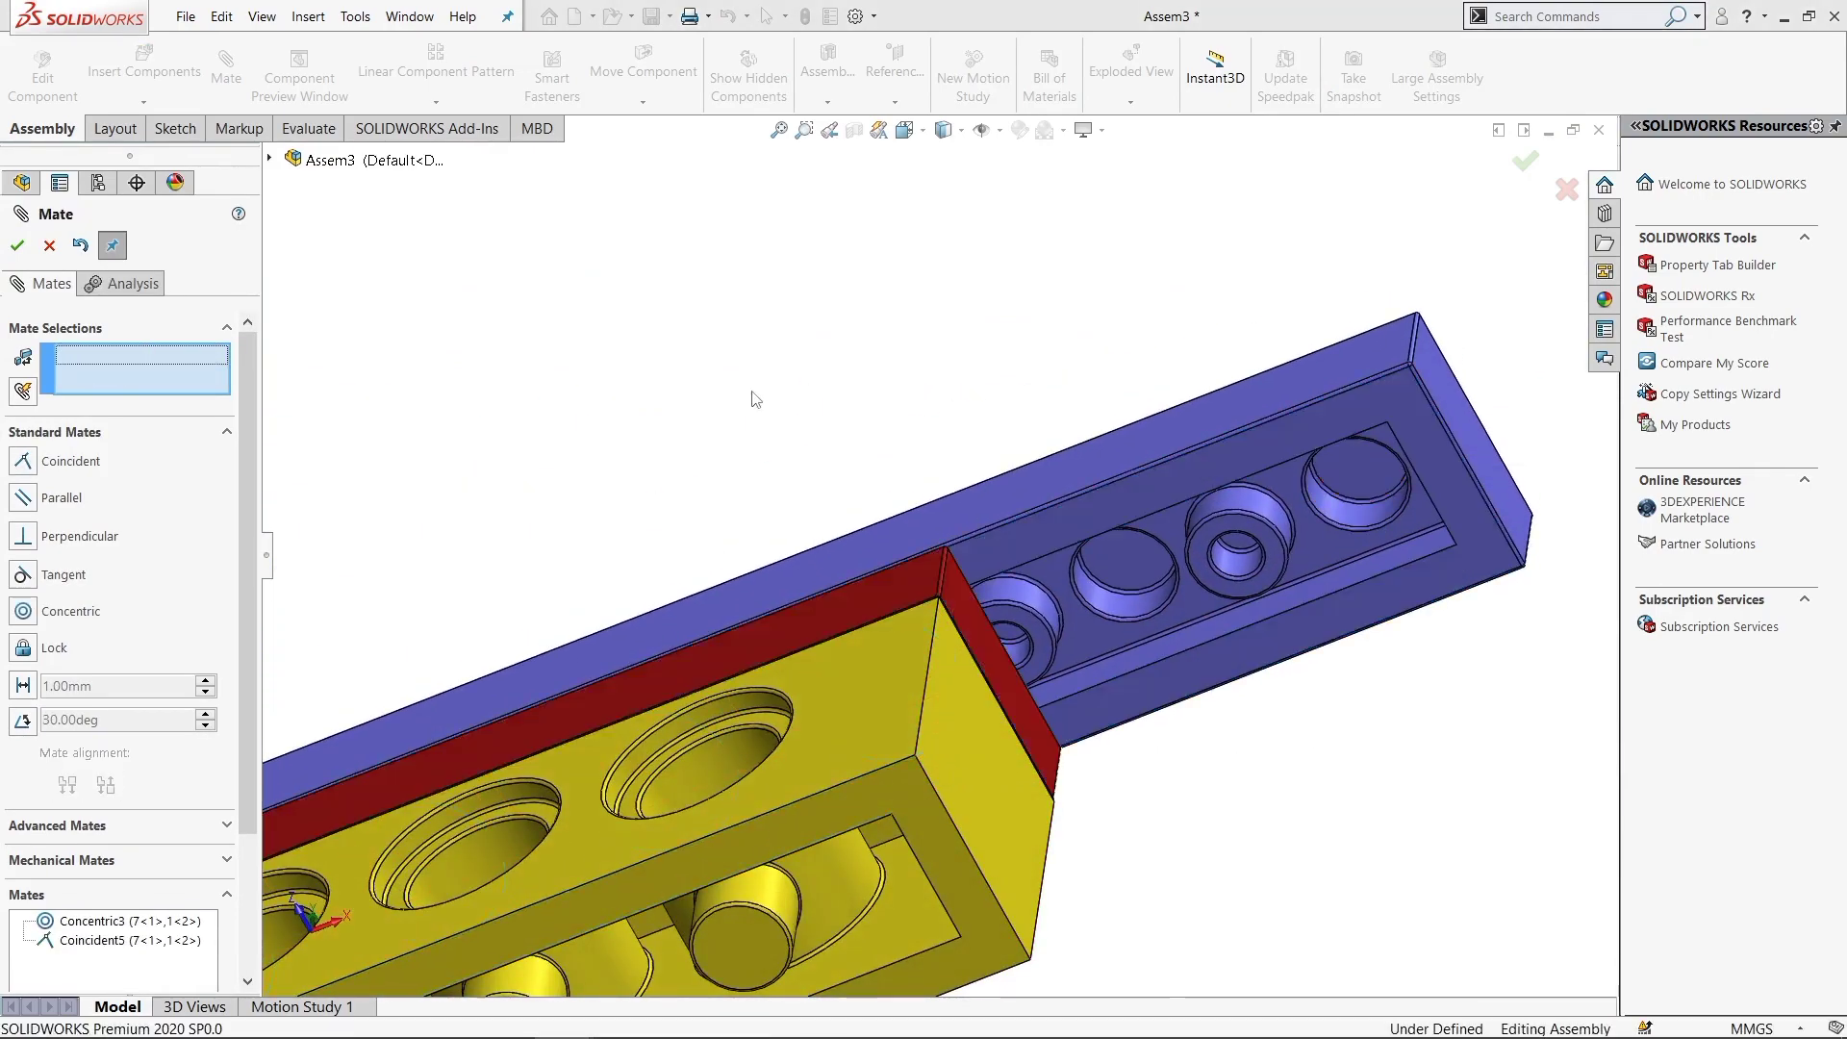
key("Escape")
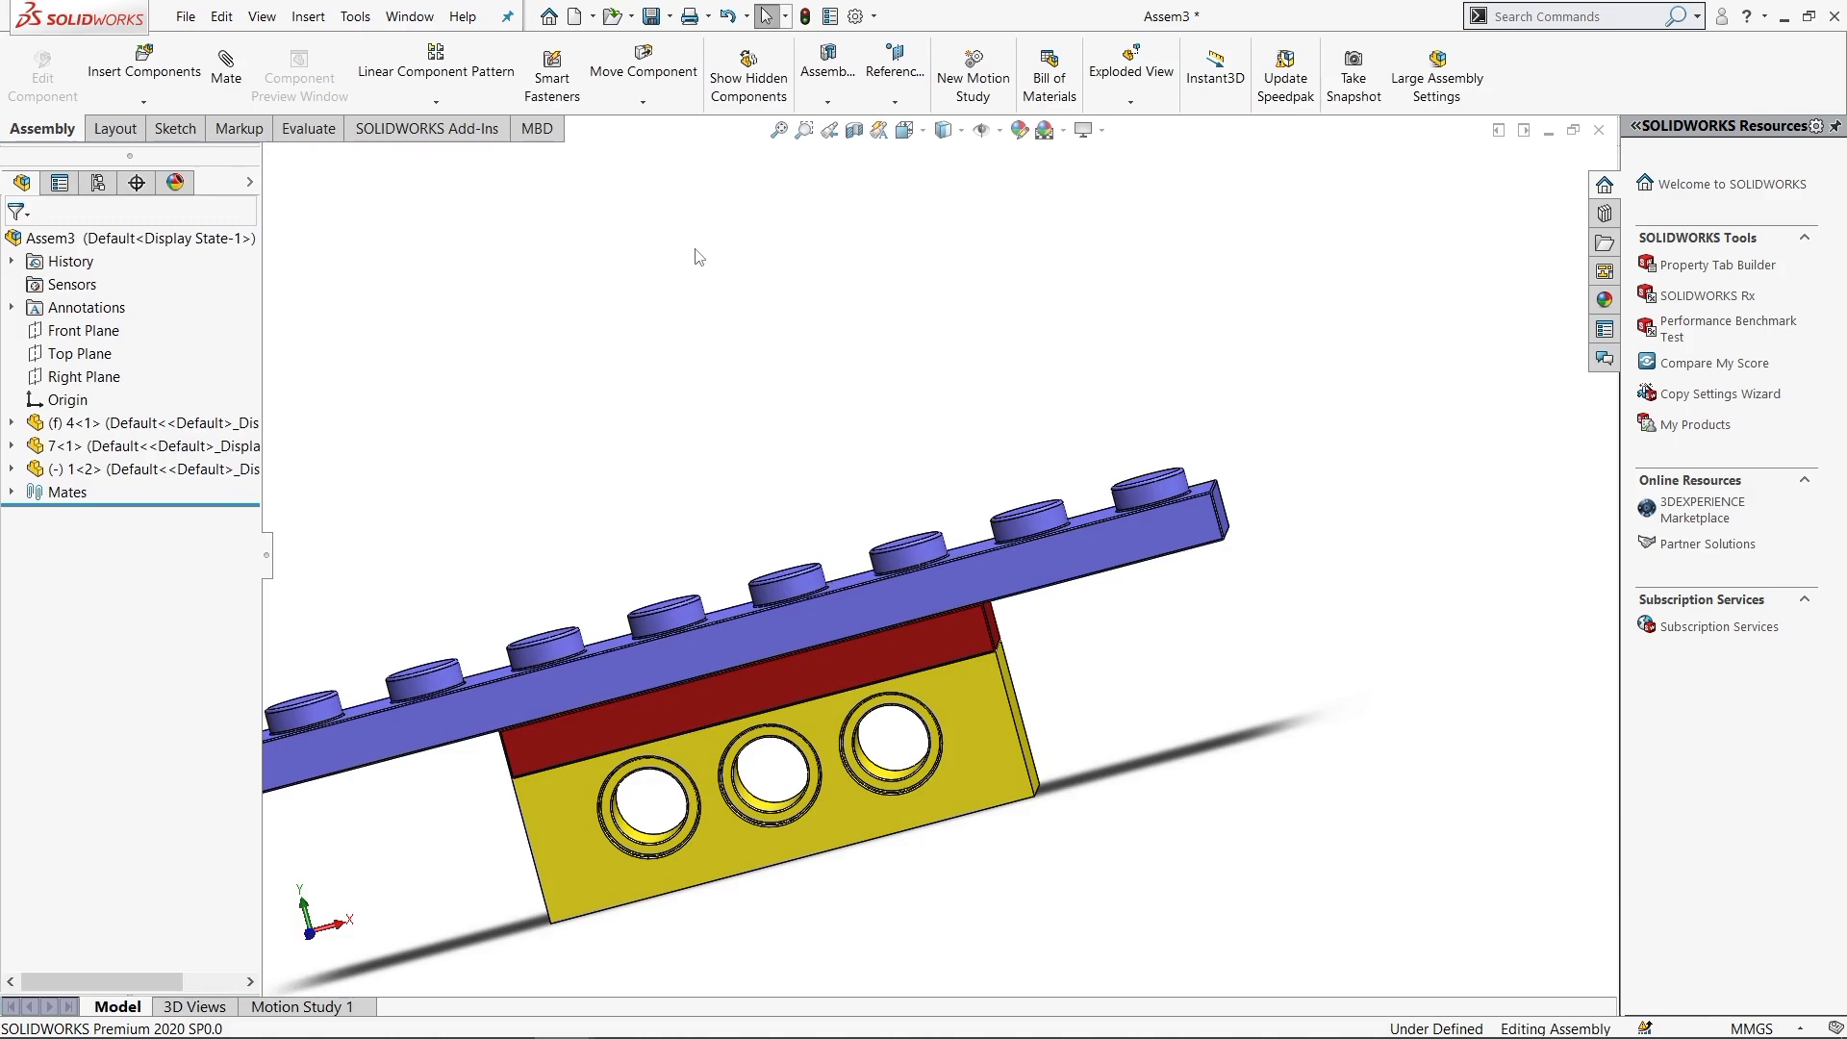
key("ctrl+7")
Make the blue plate's side face parallel to the yellow brick's end face
mouse_move(1097, 561)
left_mouse_down()
mouse_move(1195, 453)
mouse_move(1228, 511)
mouse_move(343, 263)
left_mouse_up()
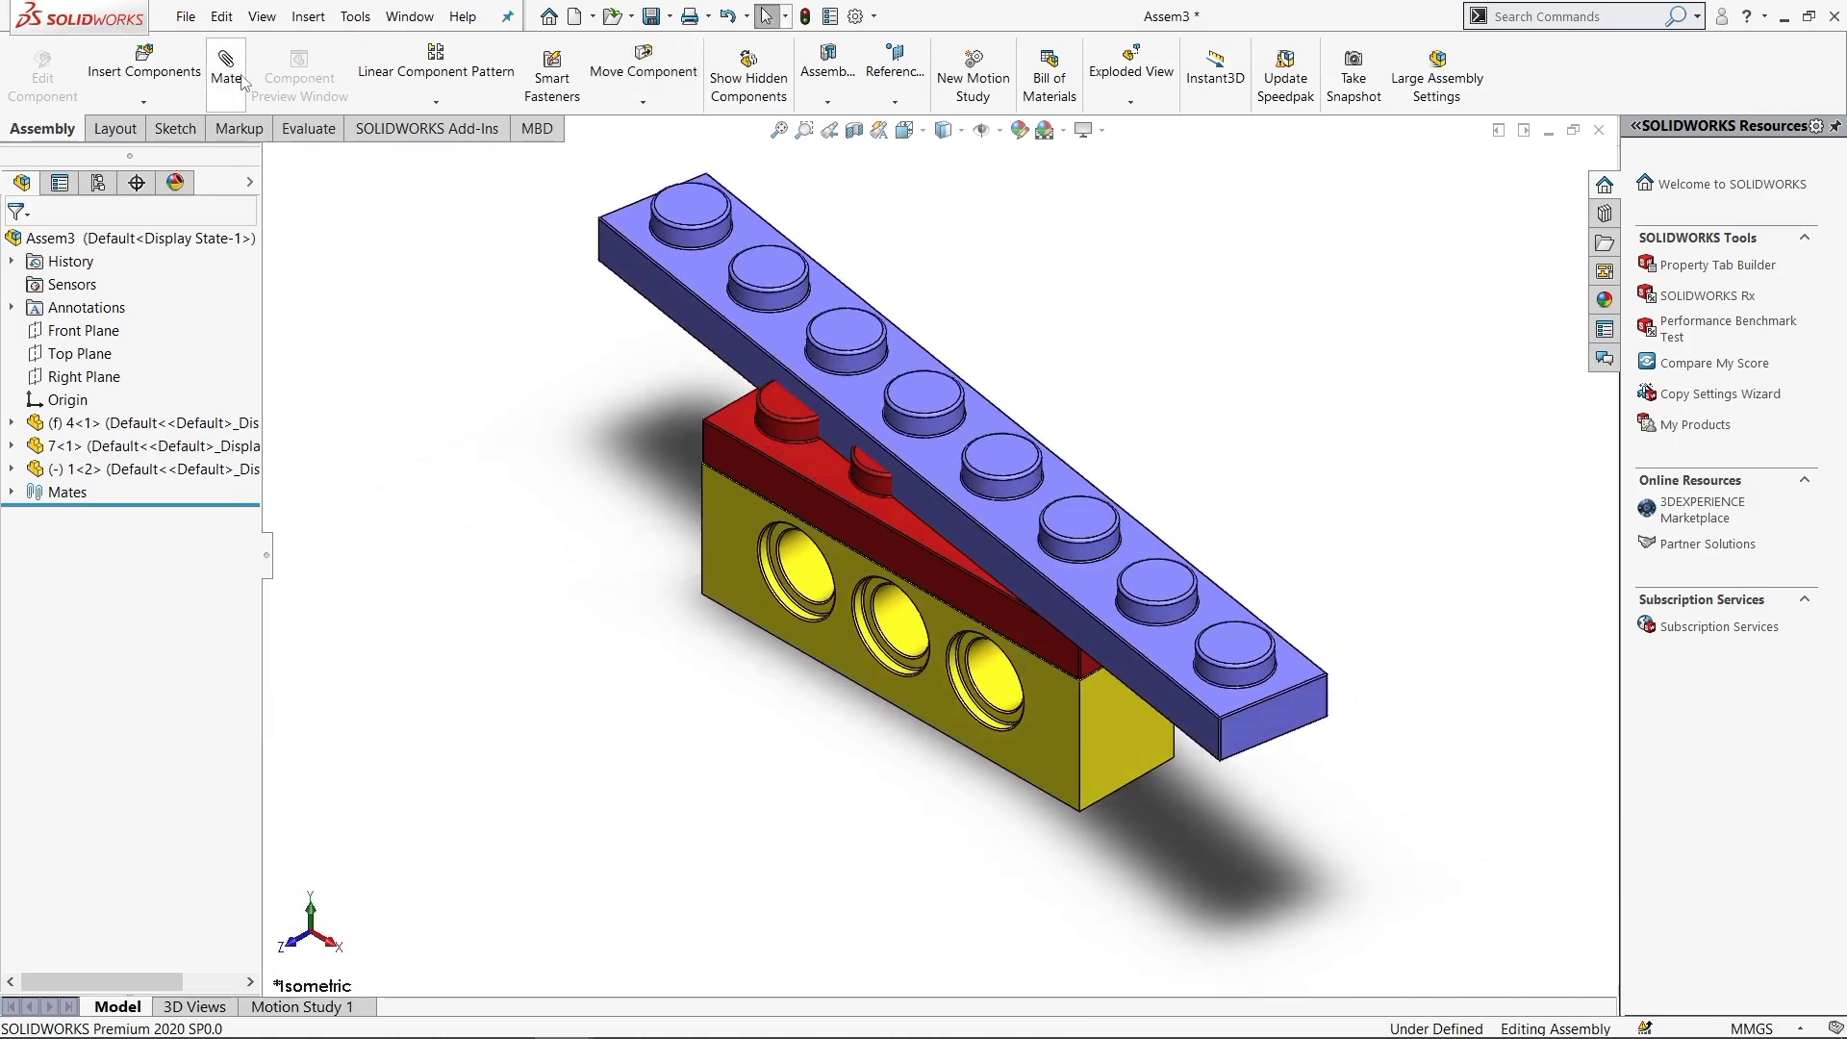
left_click(1294, 733)
left_click(1105, 760)
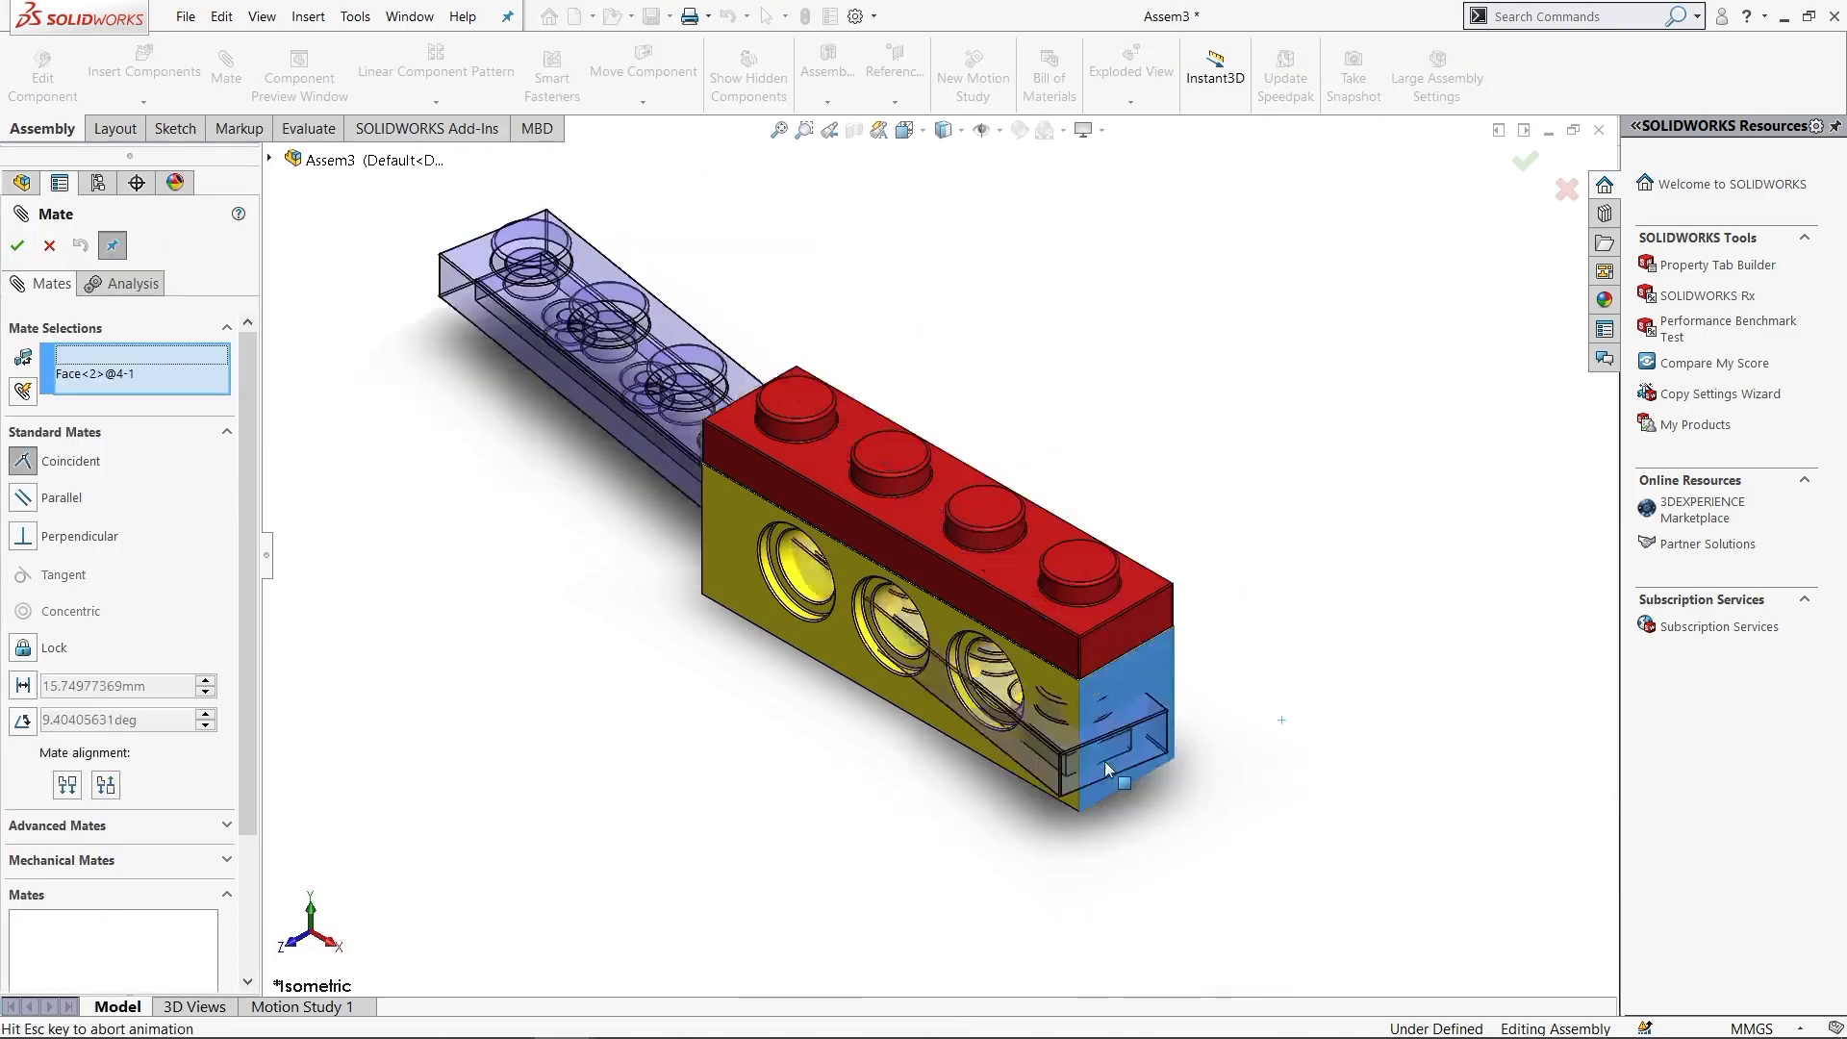
left_click(1395, 797)
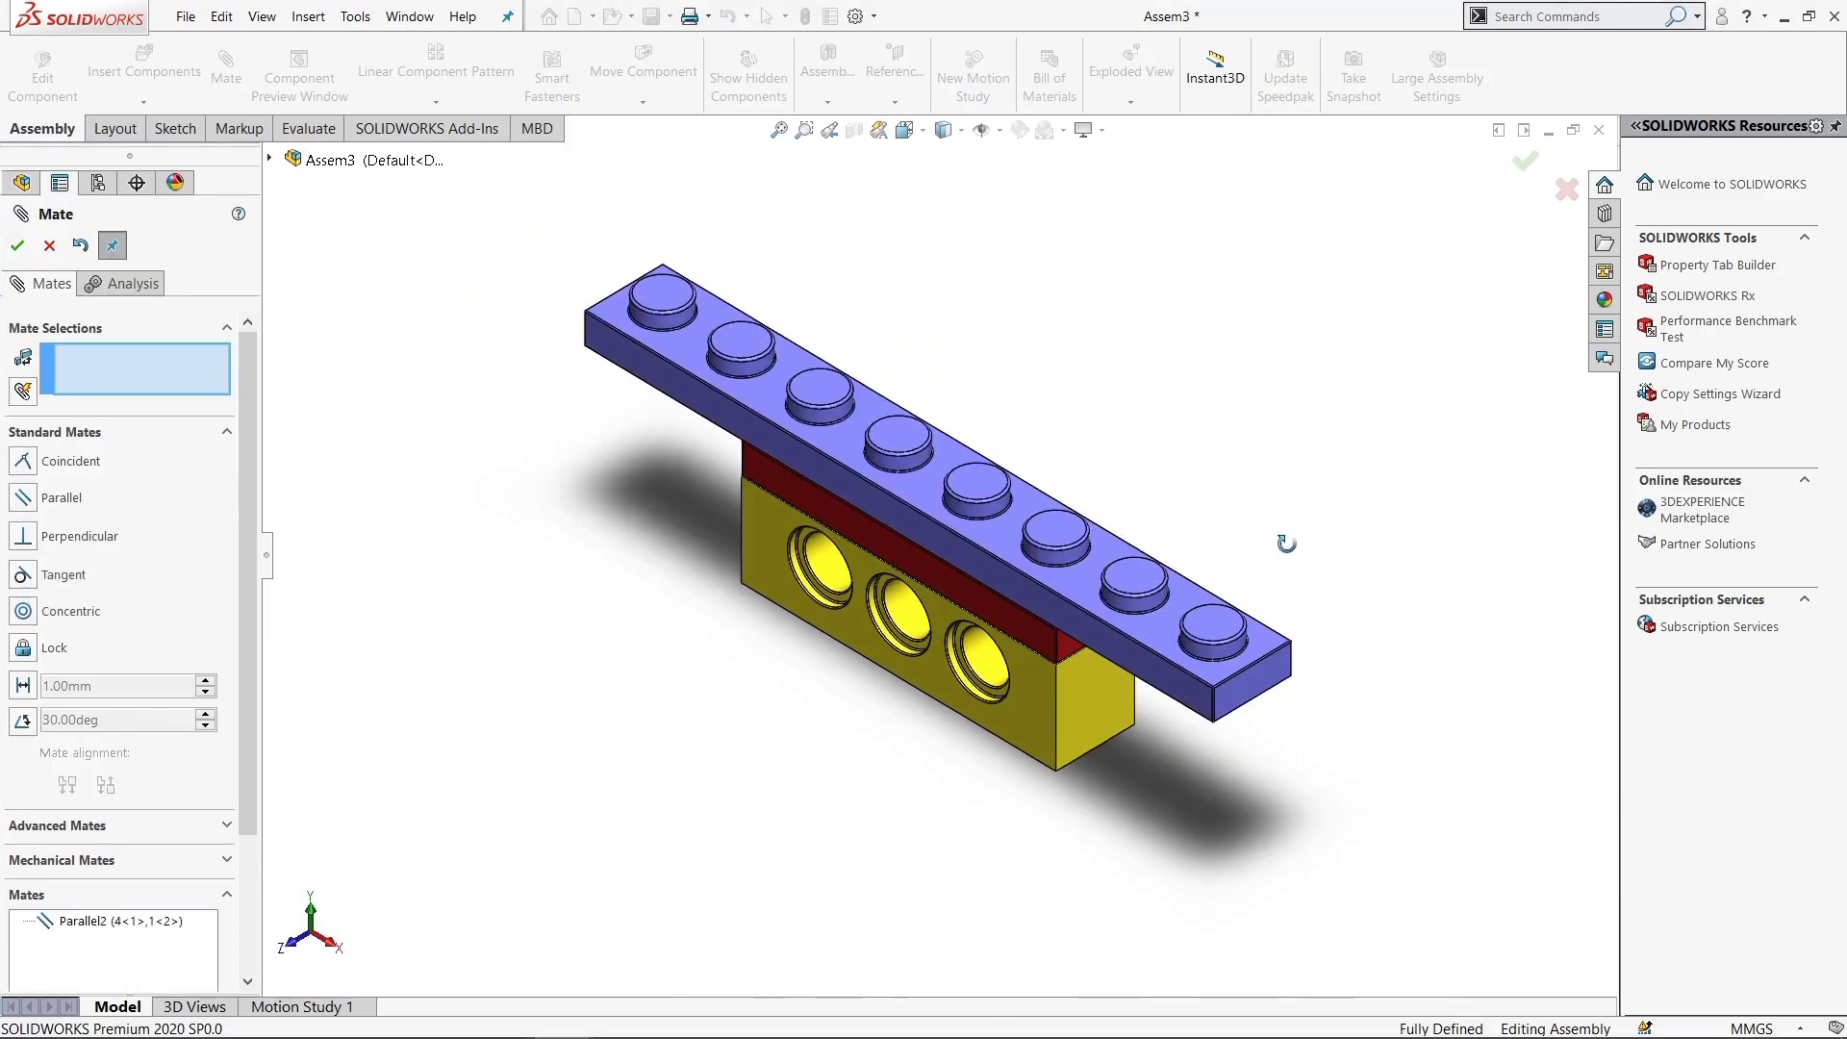
left_click(17, 245)
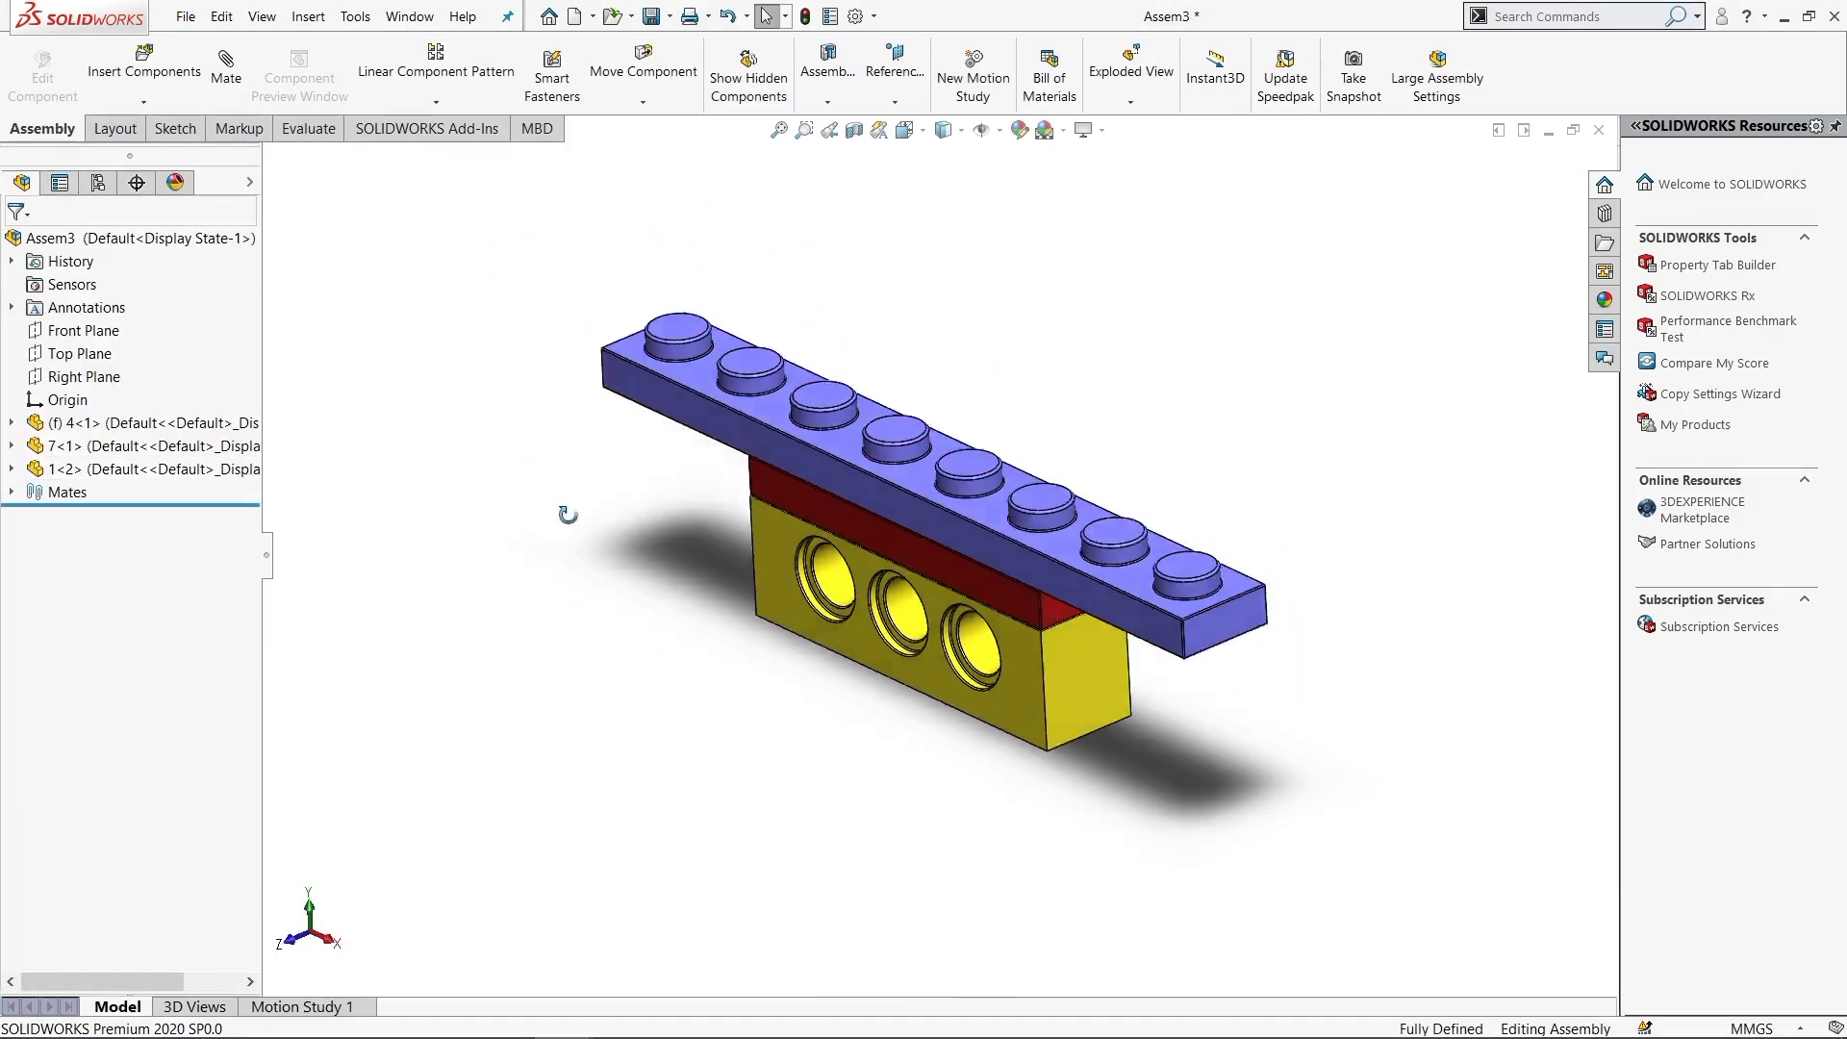
mouse_move(557, 400)
middle_mouse_down()
mouse_move(593, 519)
mouse_move(731, 481)
middle_mouse_up()
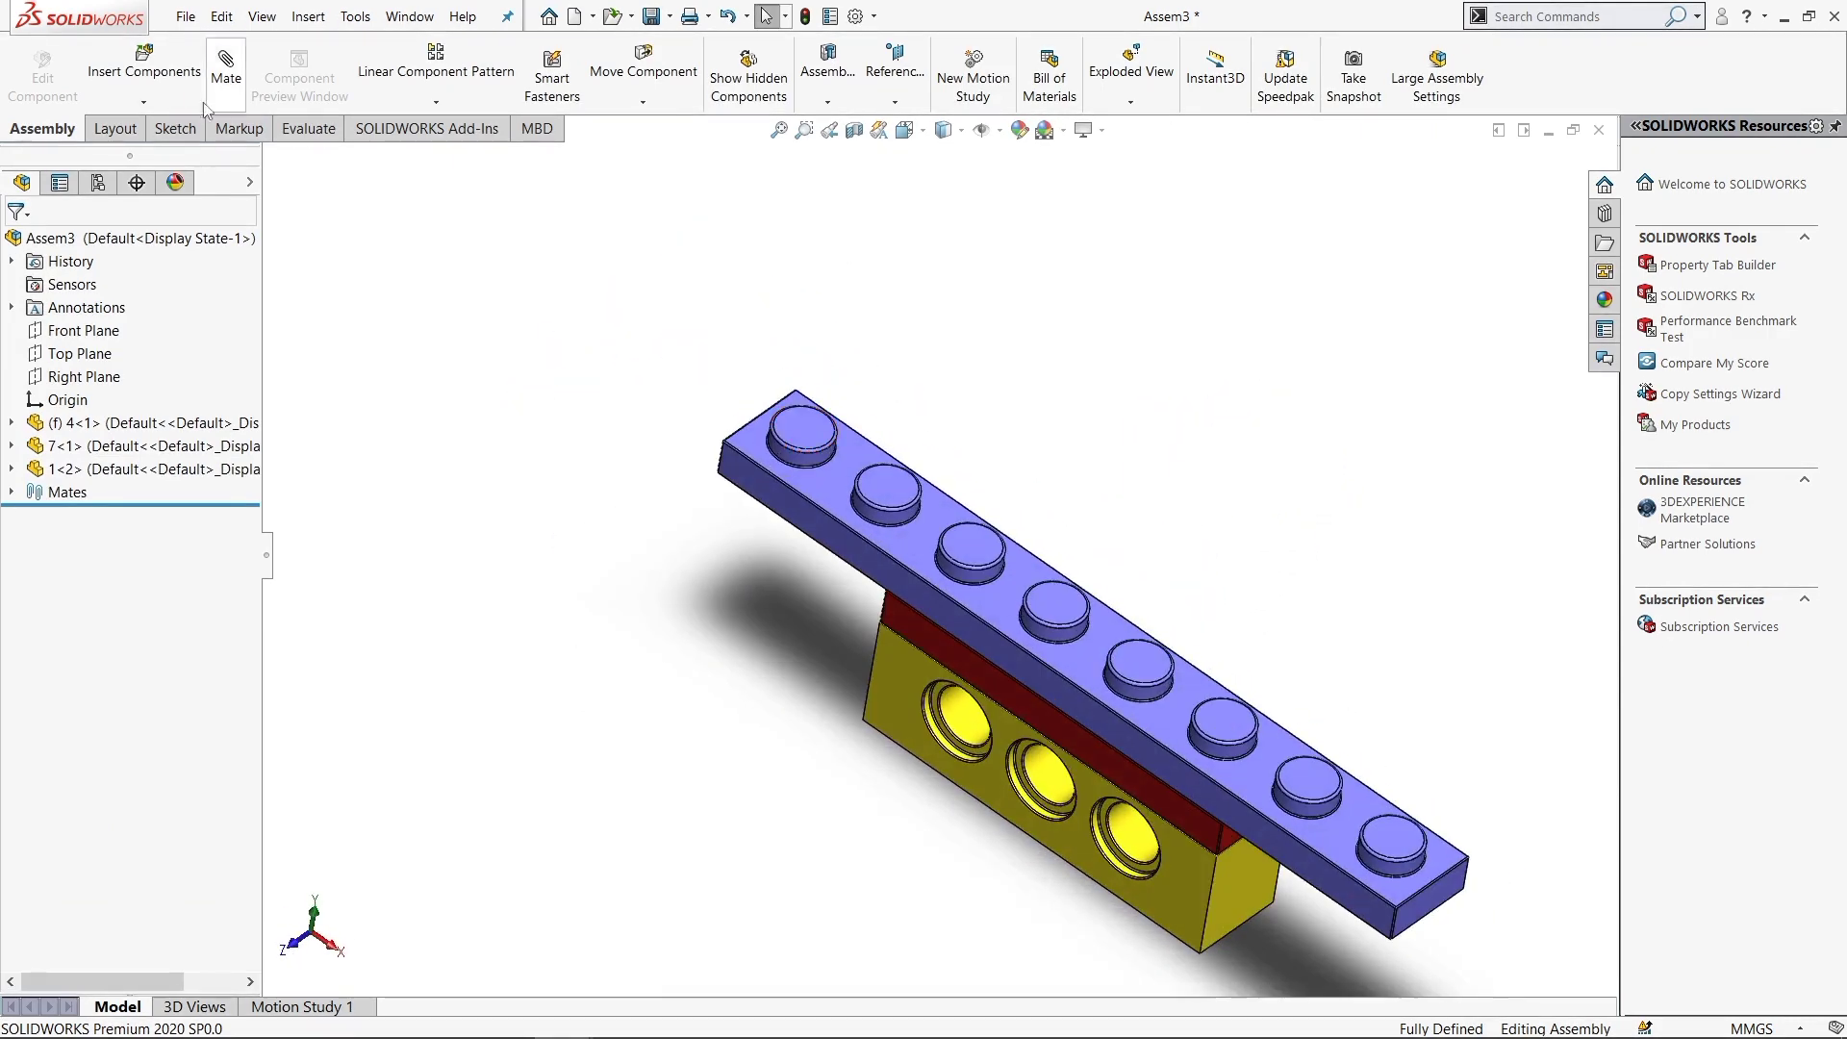
Insert and place part 10, the long yellow brick
left_click(143, 71)
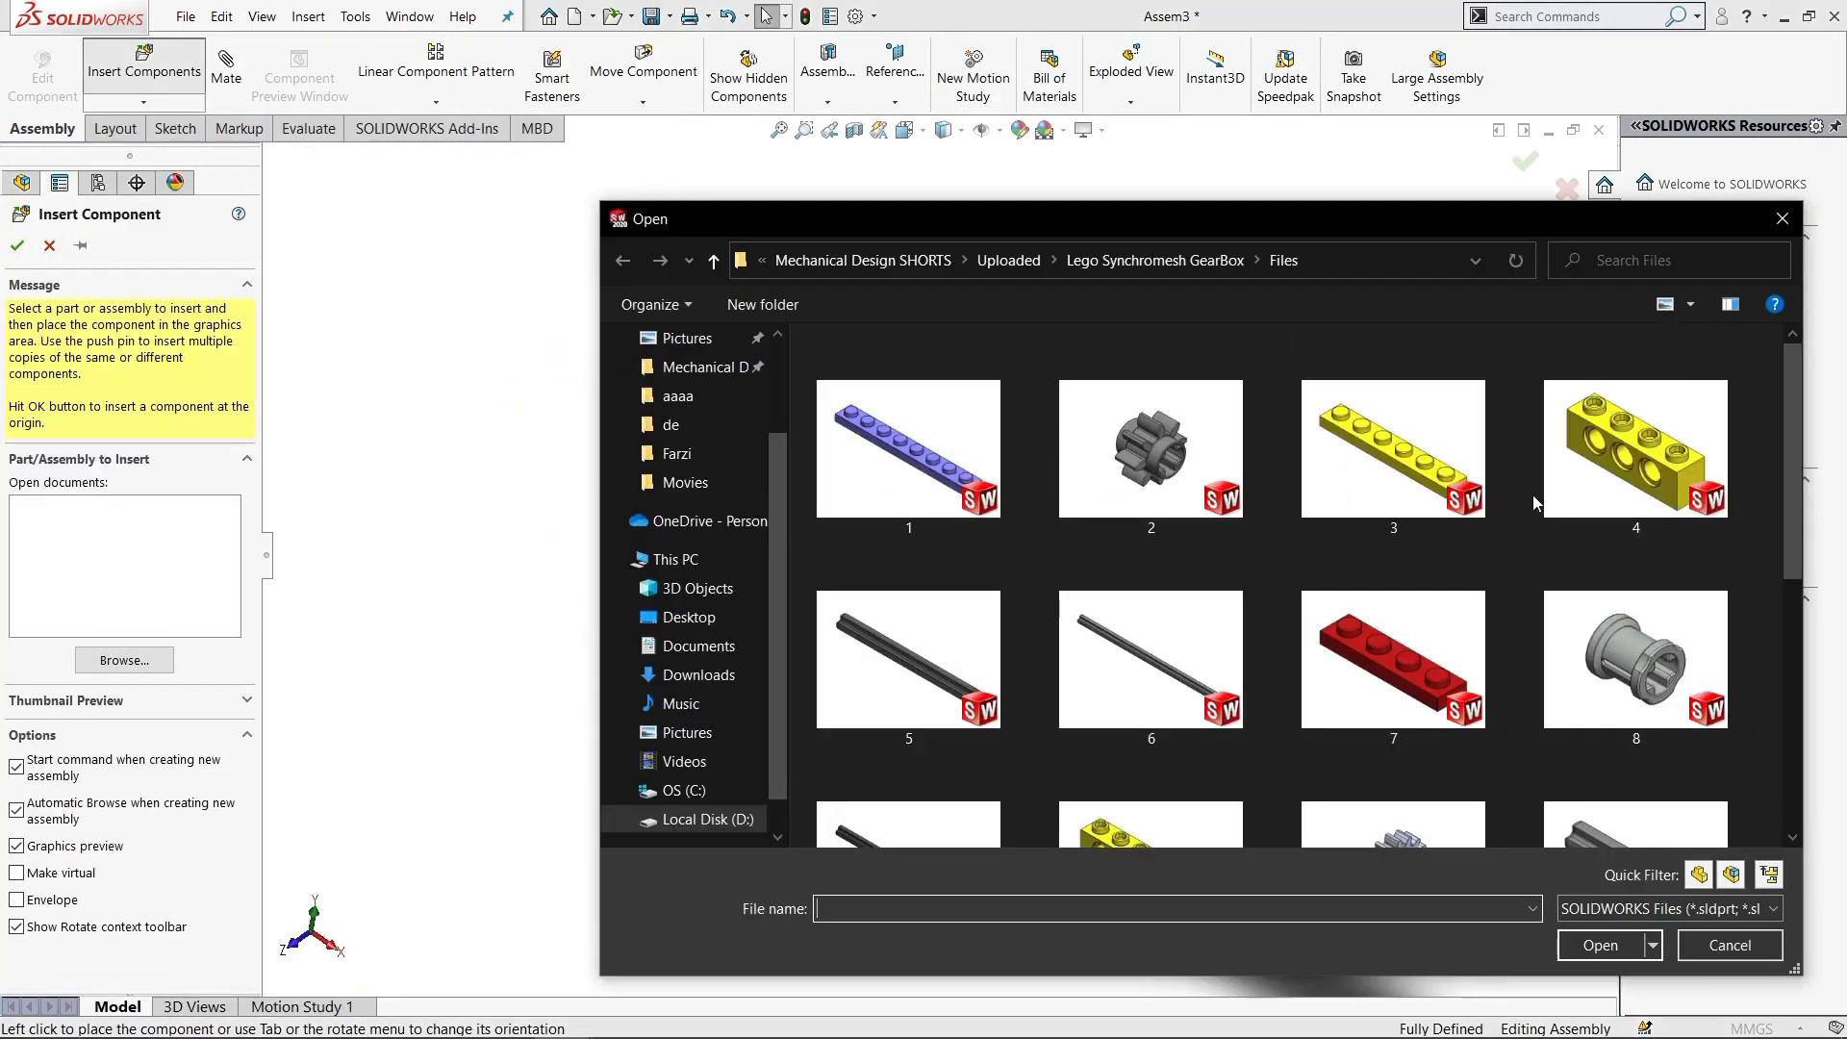
left_click(1654, 444)
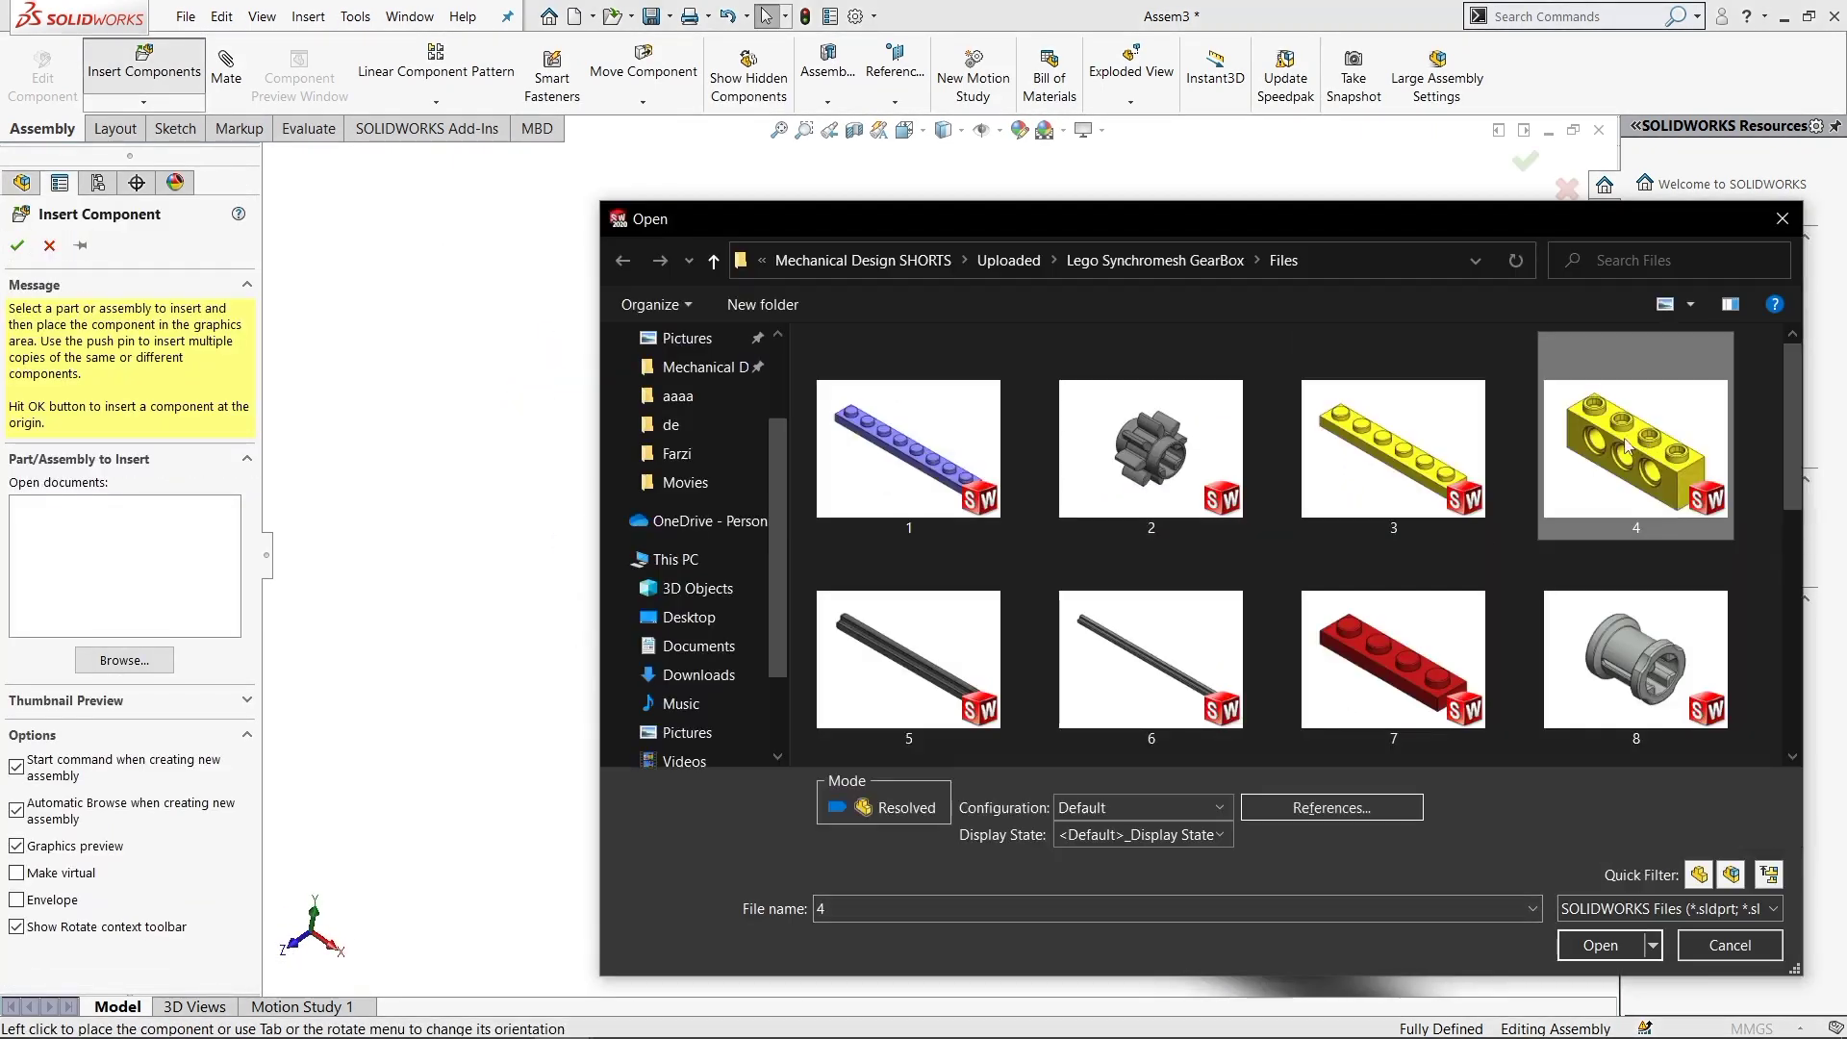
scroll(1587, 480, "down", 2)
left_click(1598, 945)
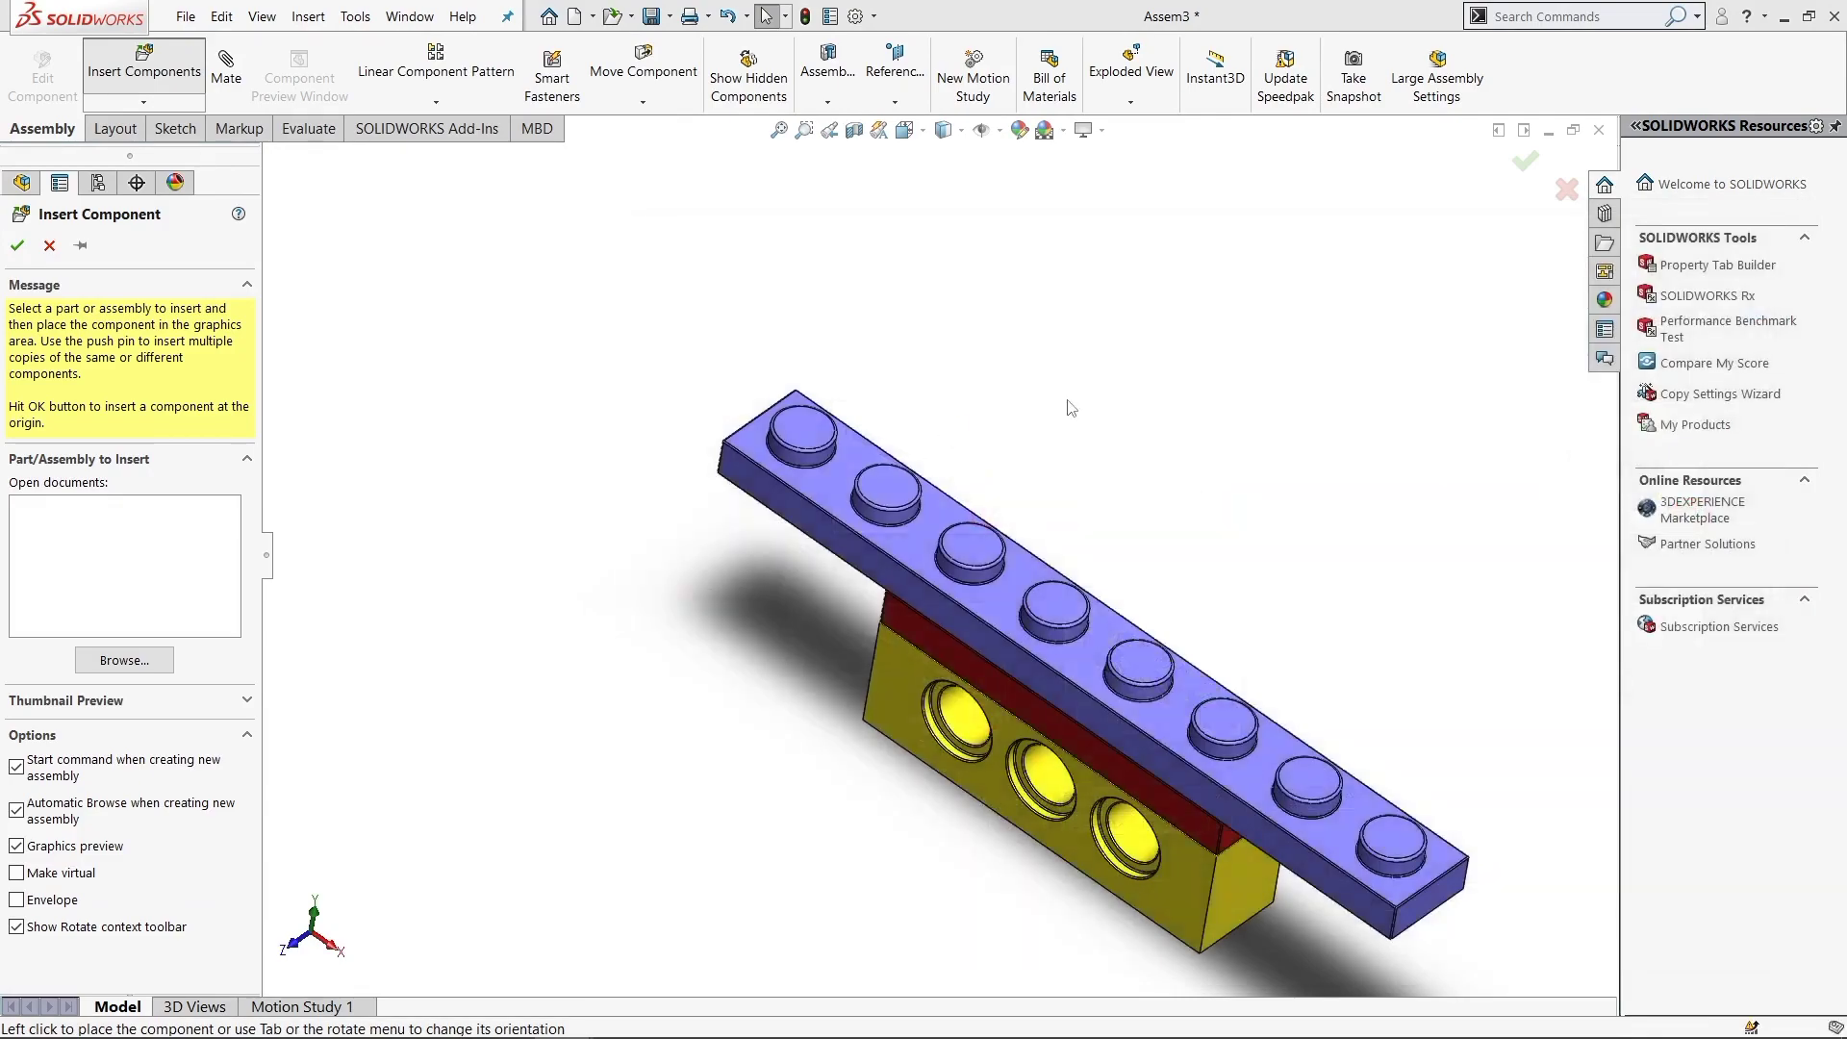
scroll(1051, 516, "down", 3)
left_click(1049, 319)
Add a tangent mate between the blue plate and the new brick
middle_click_drag(1049, 319, 1154, 613)
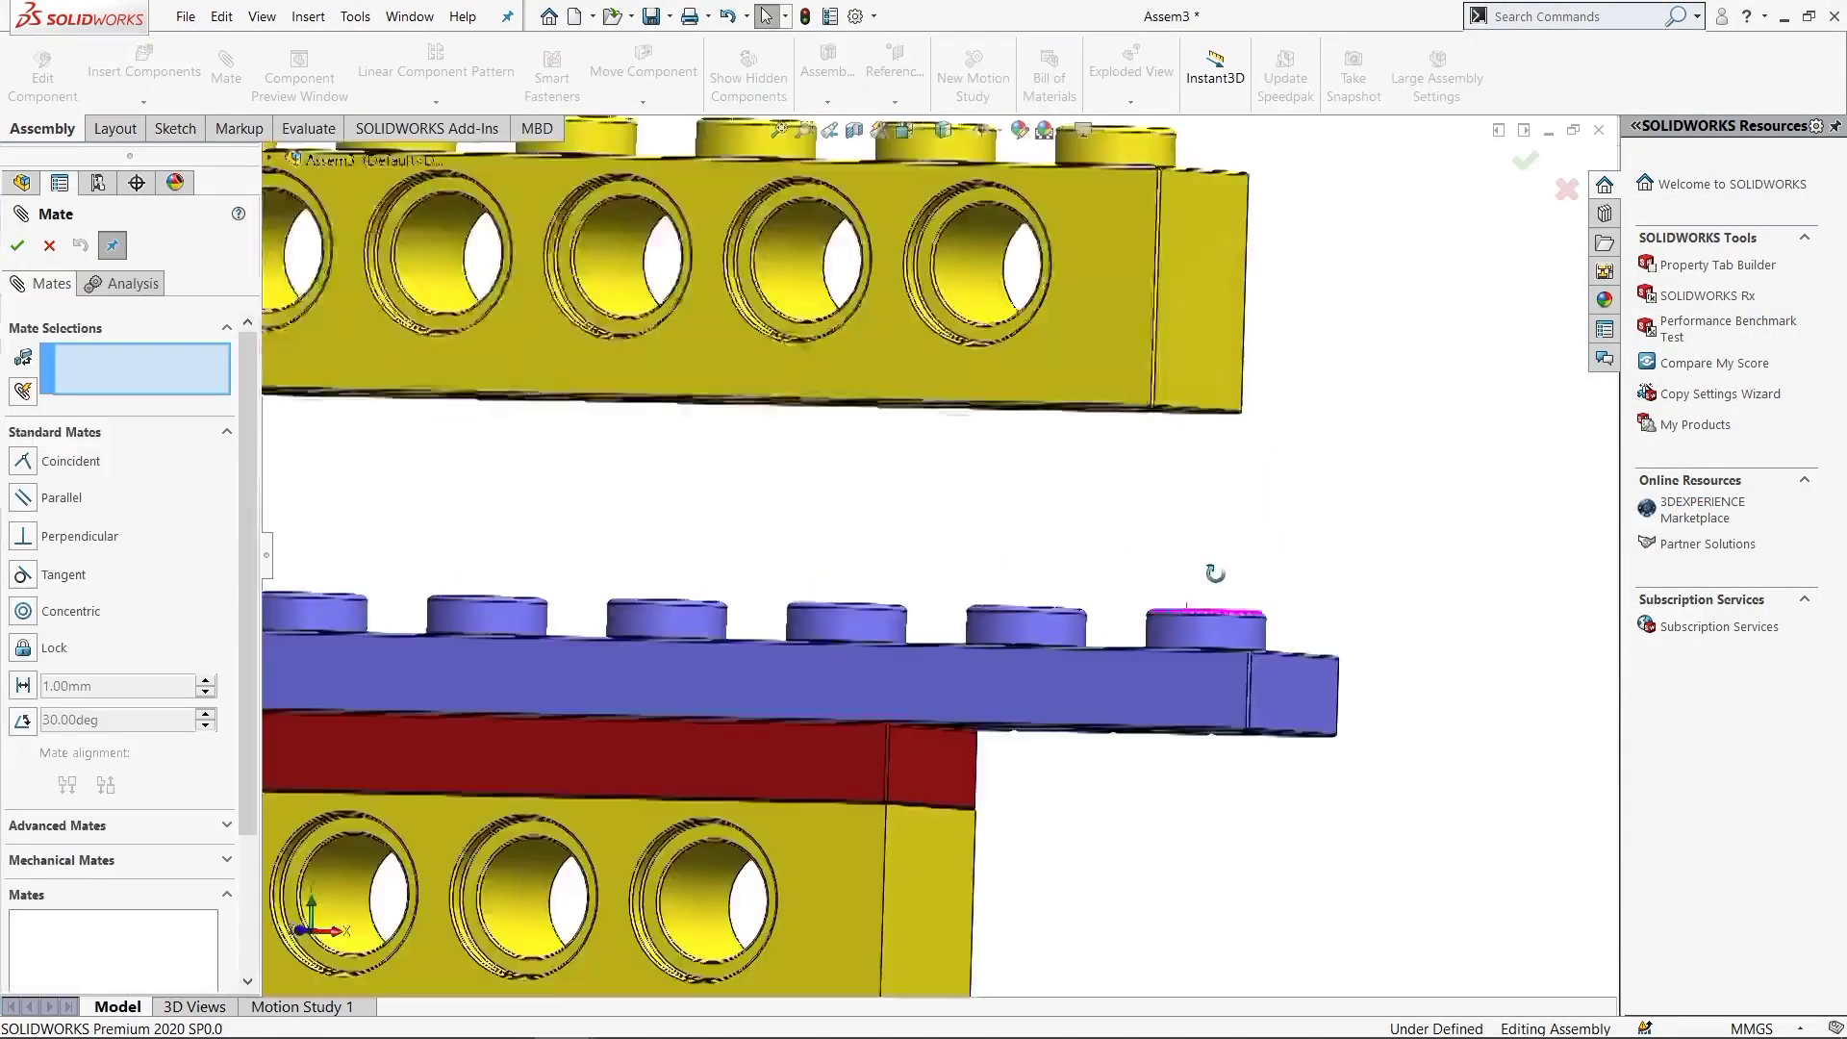
middle_click_drag(1243, 583, 1032, 498)
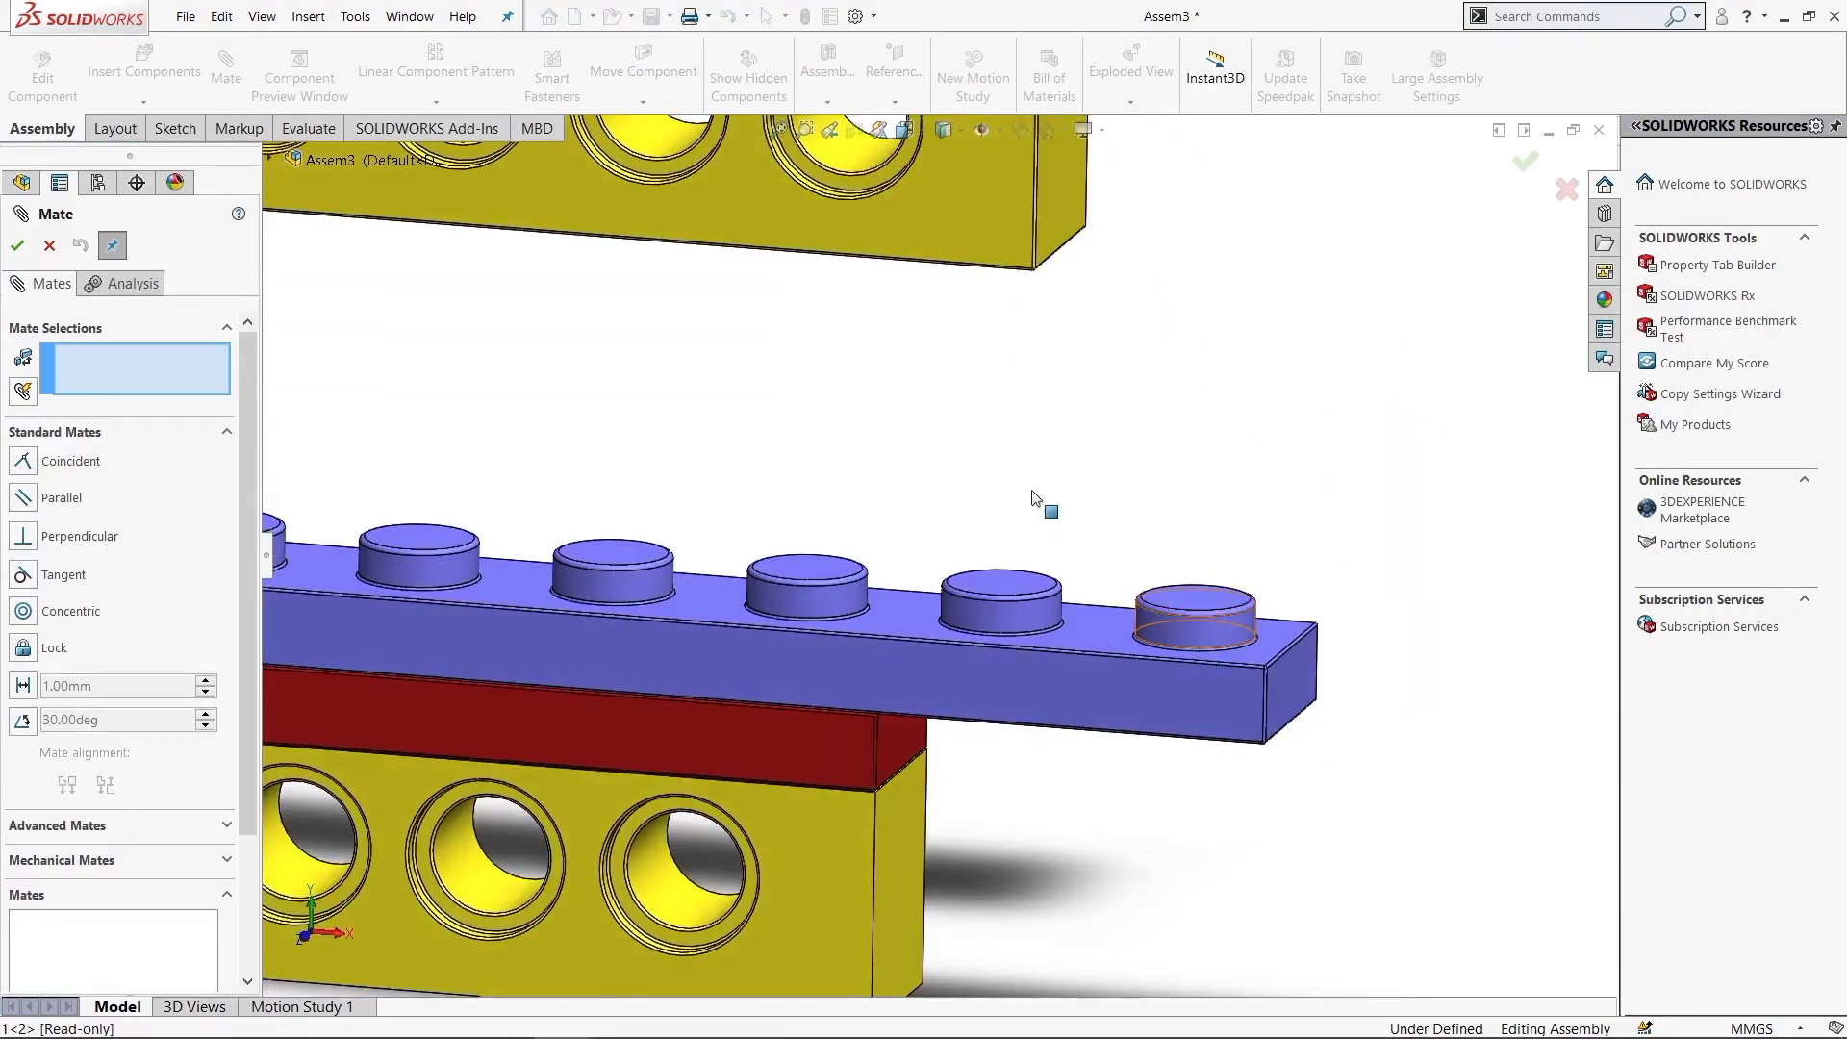
scroll(1032, 498, "up", 3)
left_click(1012, 367)
scroll(945, 464, "down", 3)
left_click(944, 464)
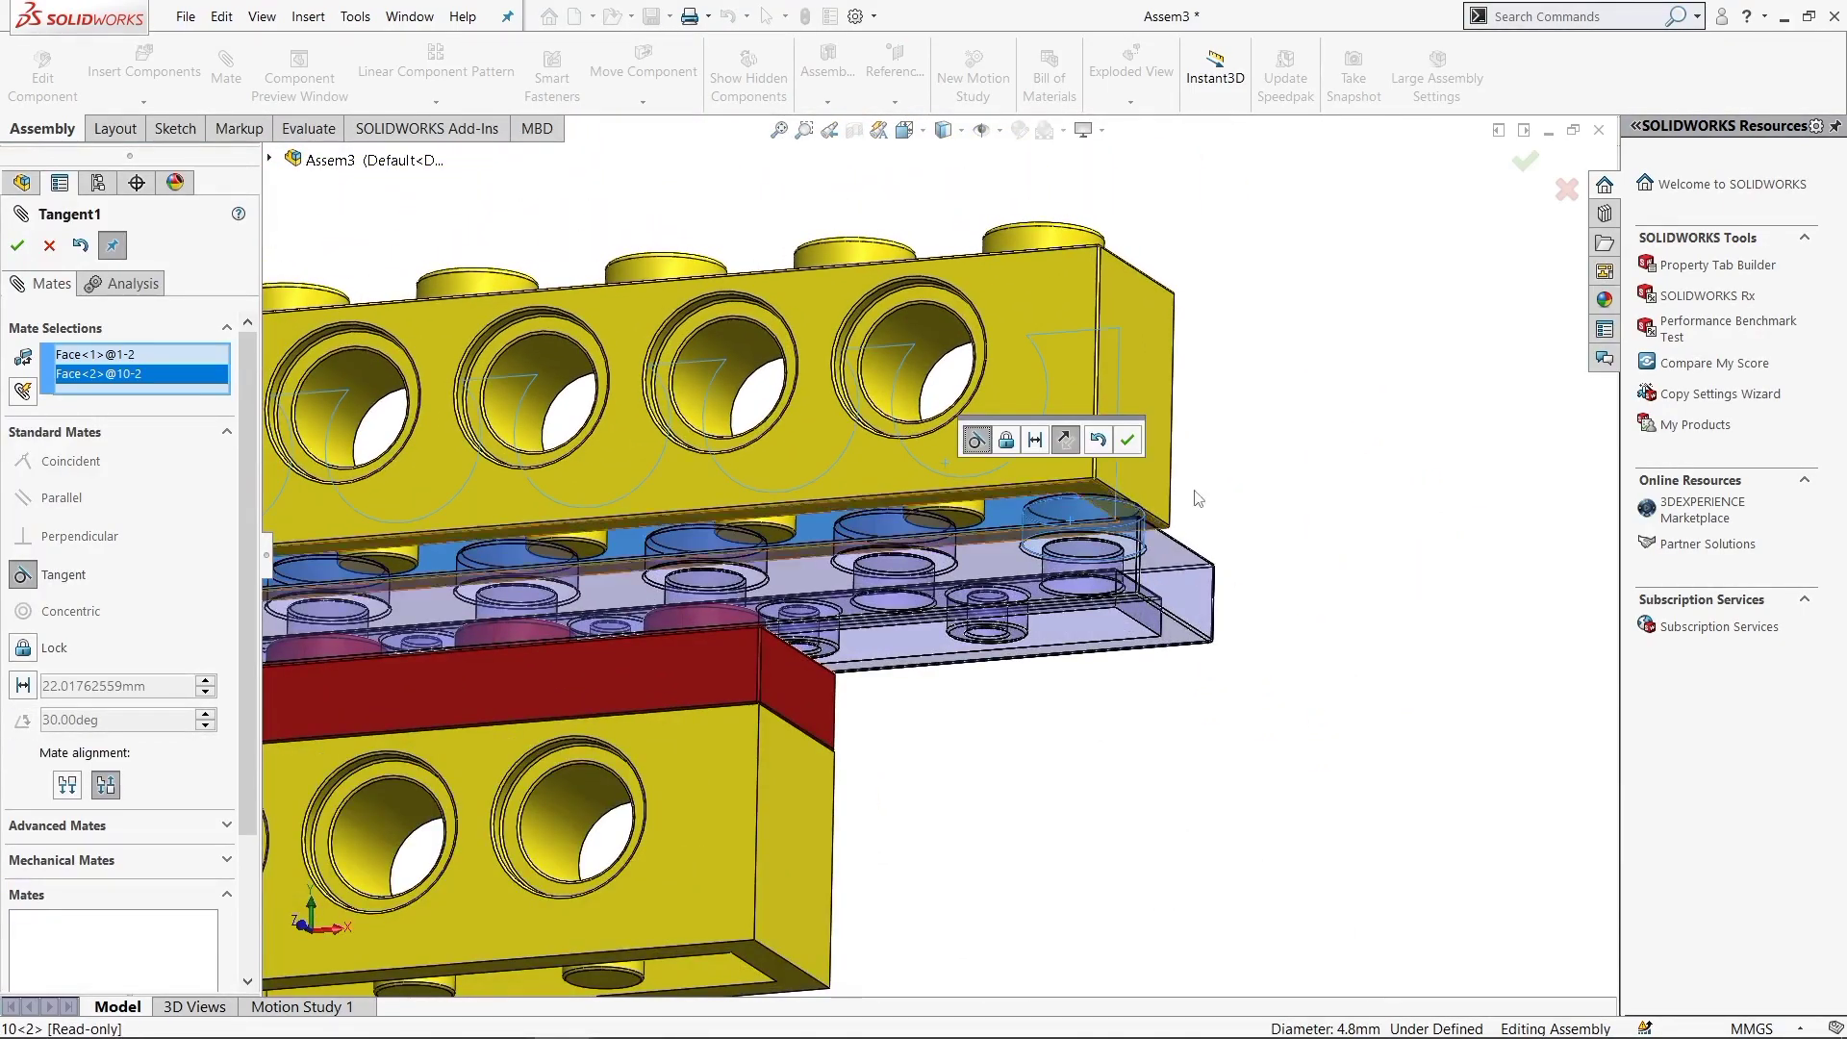
left_click(1127, 439)
Mate the brick's bottom to the blue plate's top and line up their end faces, both coincident
left_click(1025, 491)
scroll(1025, 491, "down", 3)
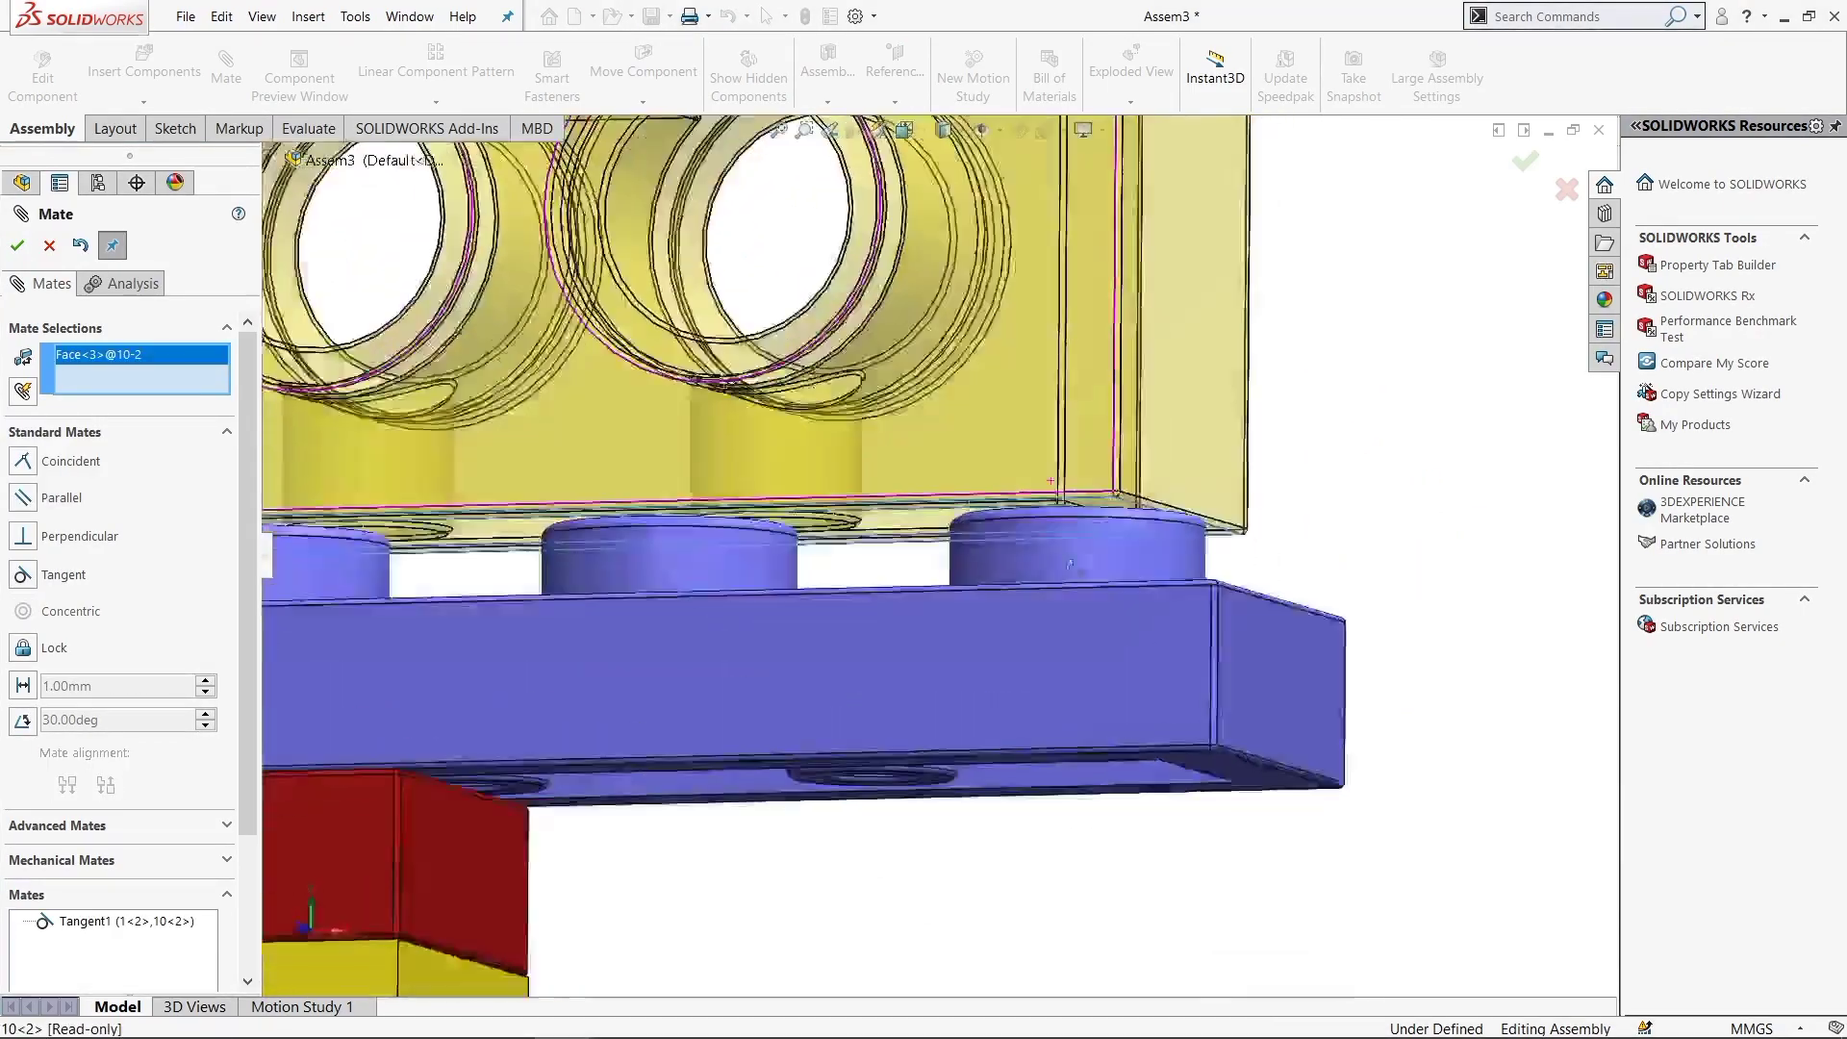
left_click(1118, 551)
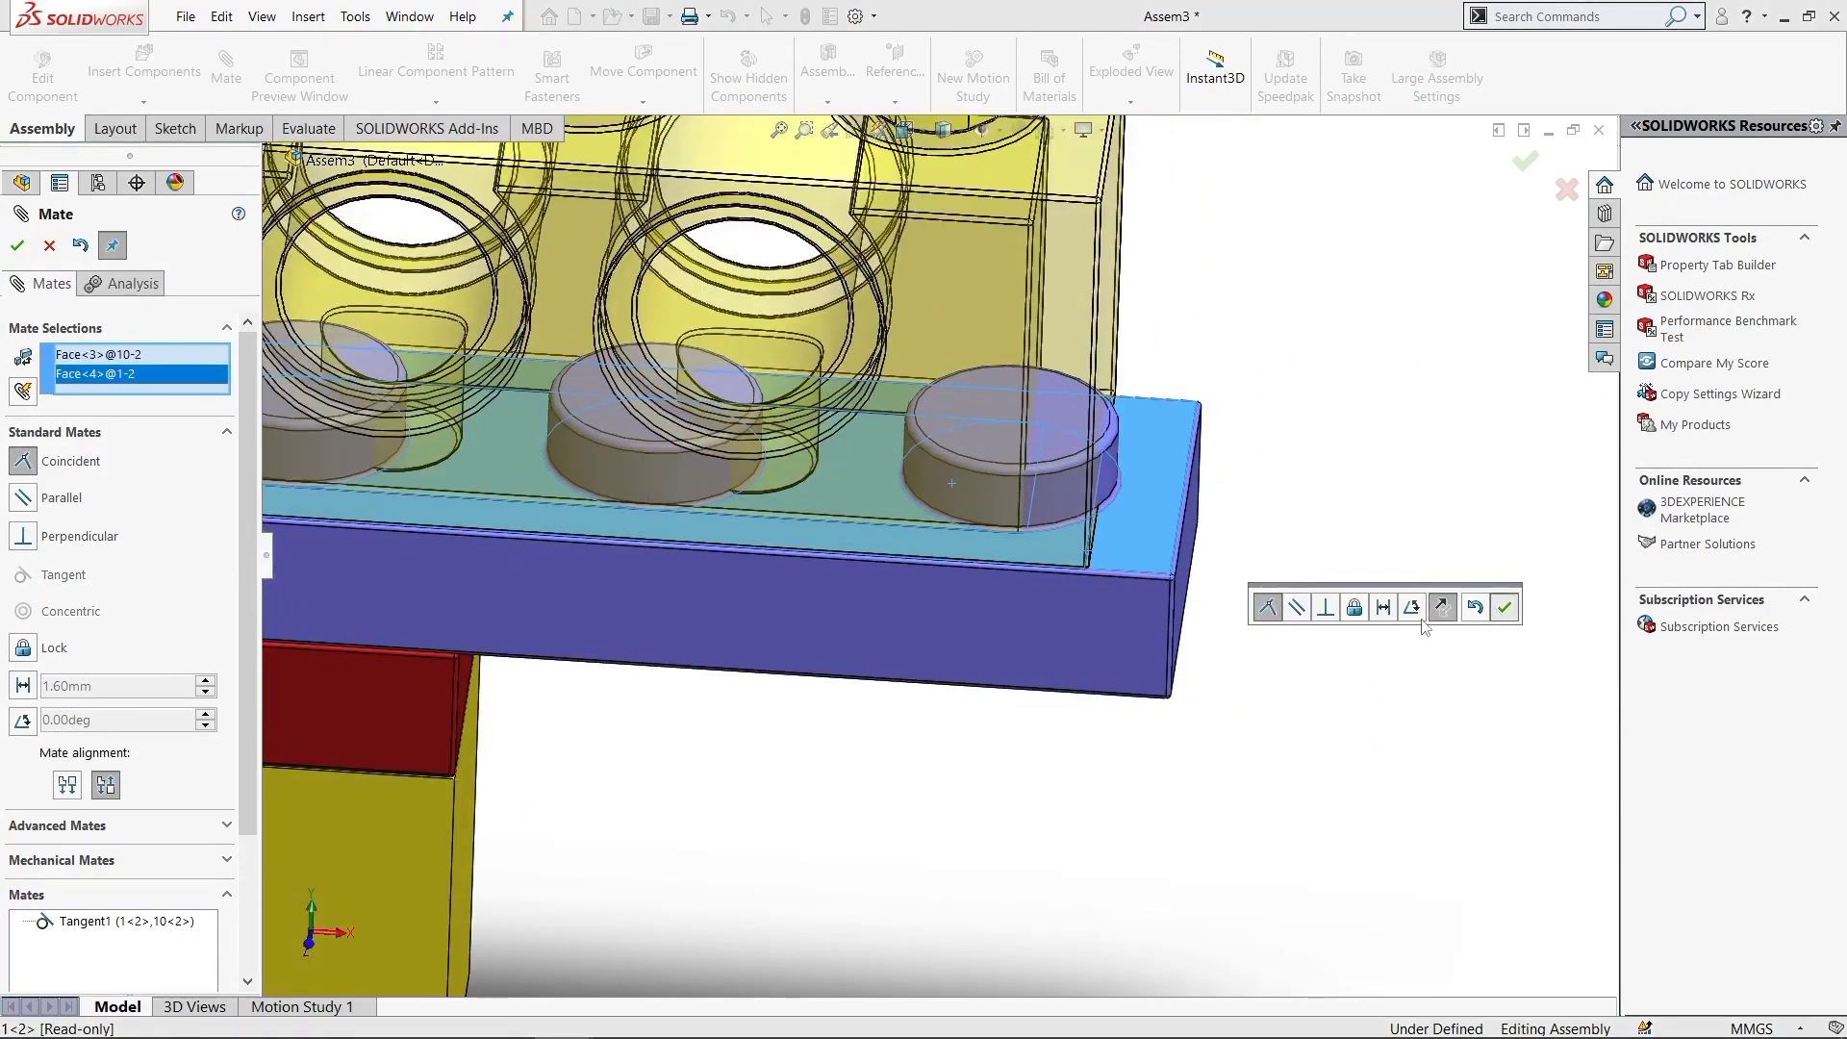
left_click(1504, 606)
left_click(1110, 559)
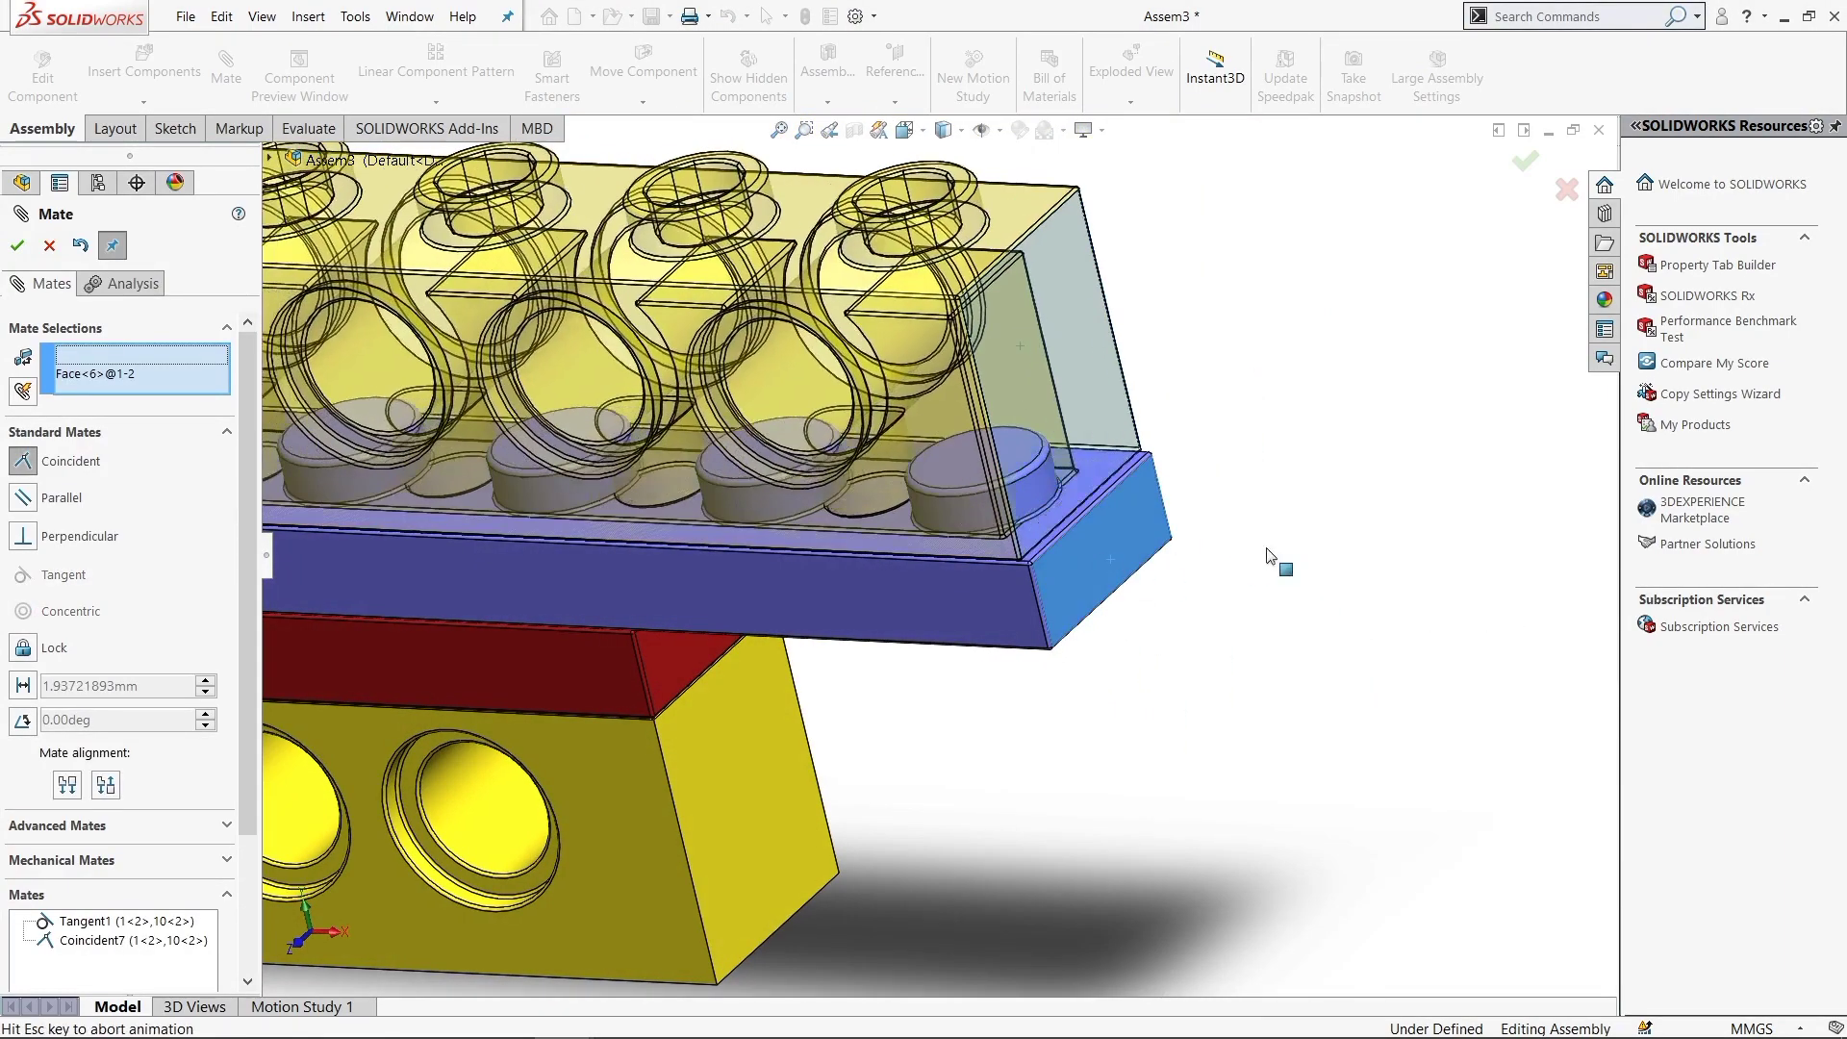
left_click(1515, 514)
scroll(931, 635, "up", 3)
key("ctrl+7")
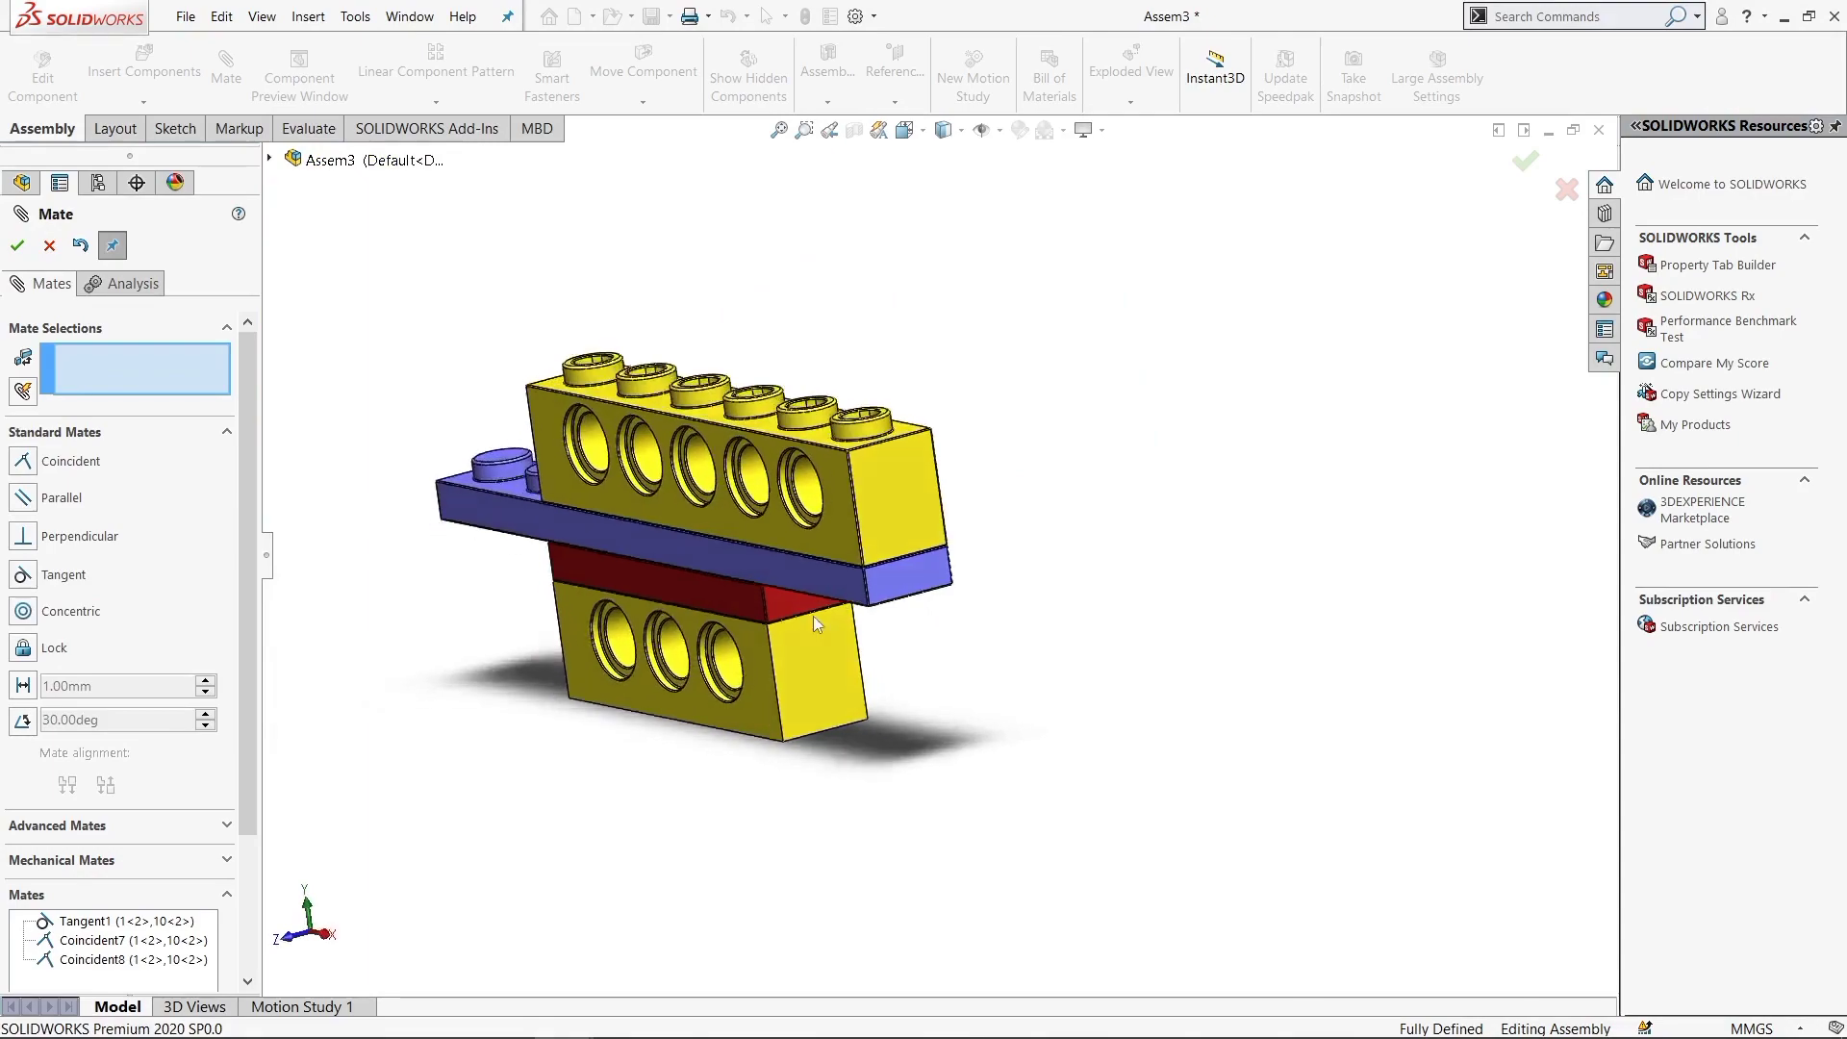
Insert and place part 3, the yellow studded plate
key("Escape")
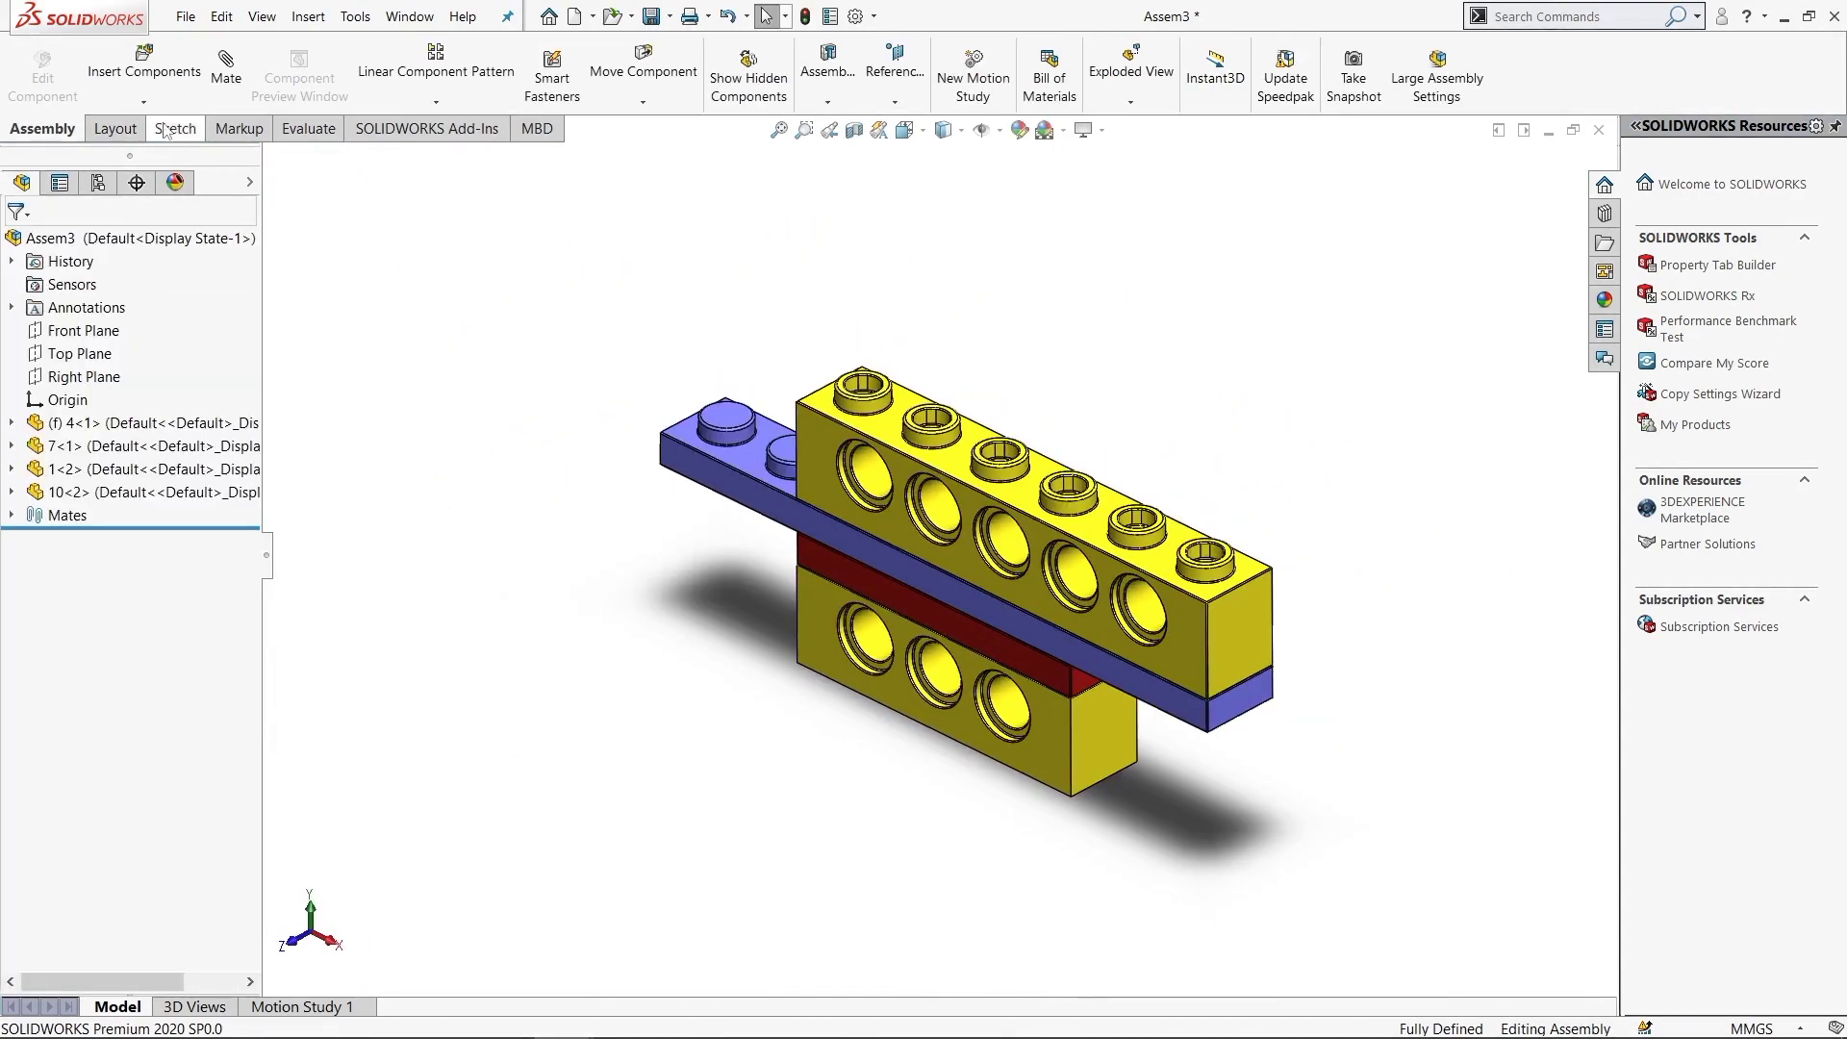
left_click(145, 62)
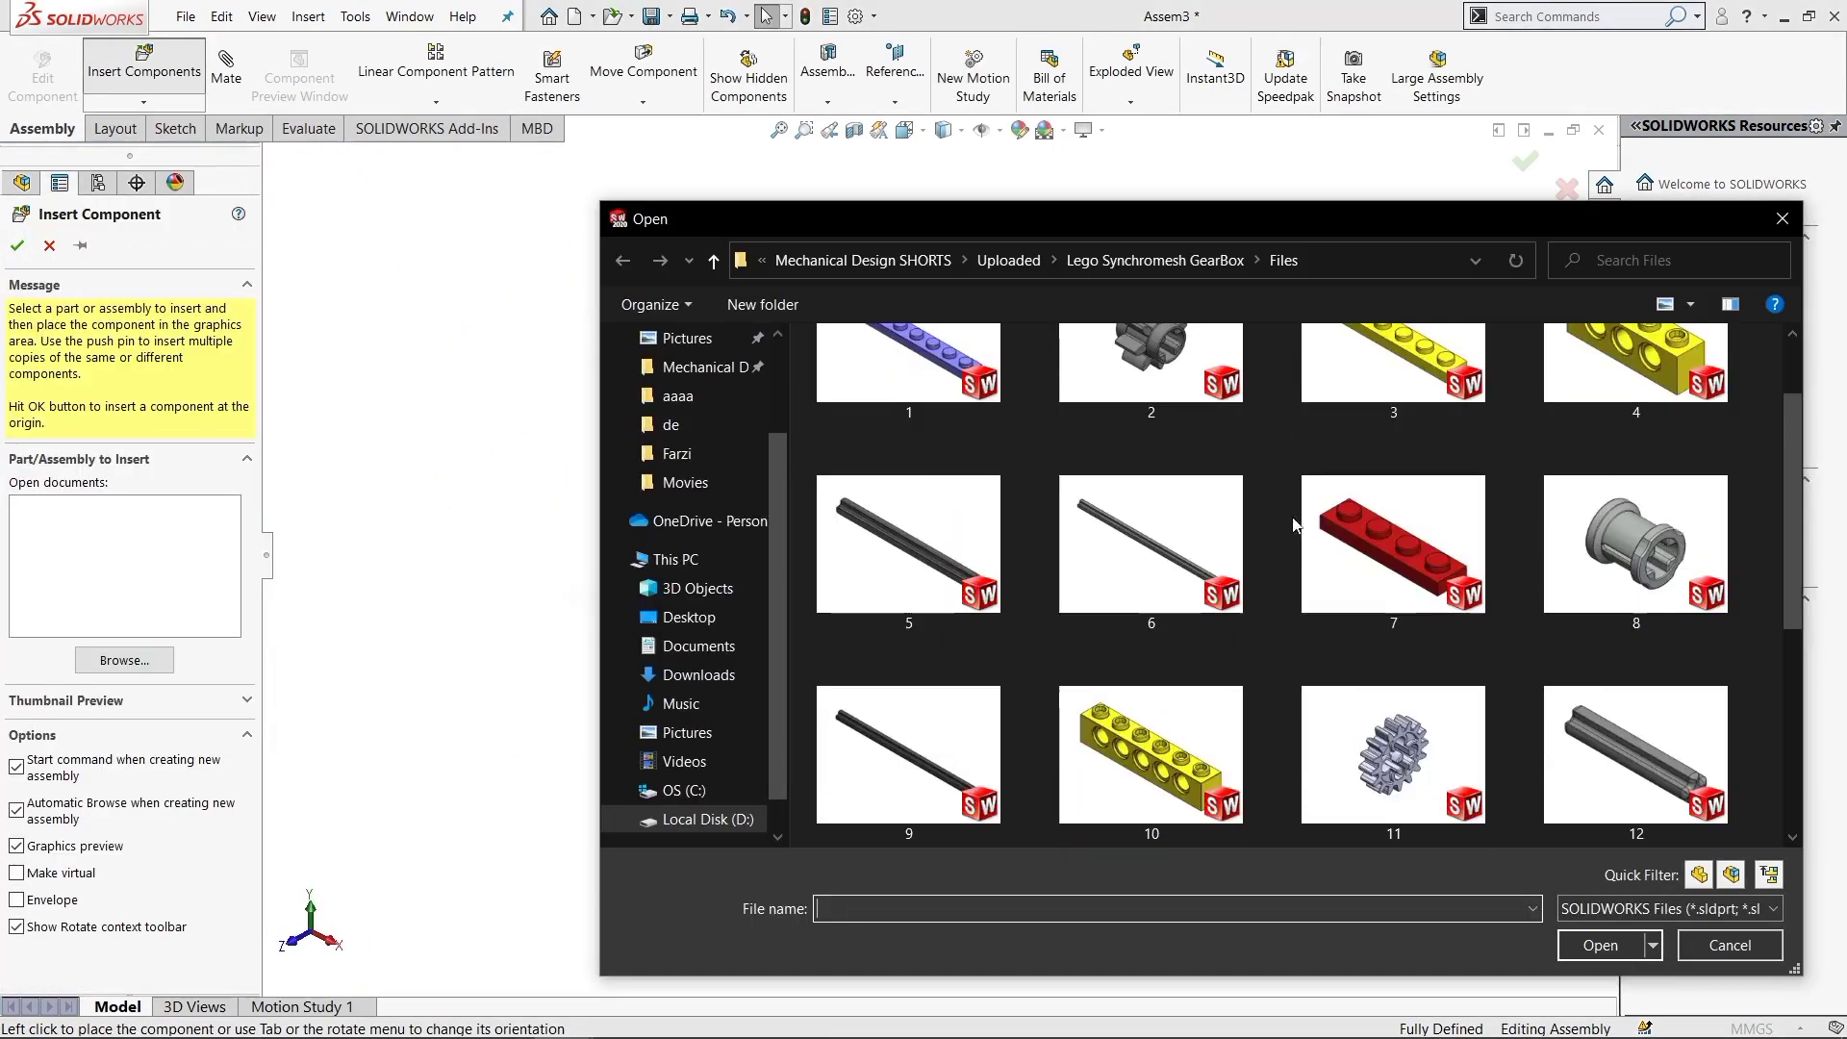
scroll(1318, 490, "up", 2)
left_click(1366, 452)
scroll(1443, 577, "down", 5)
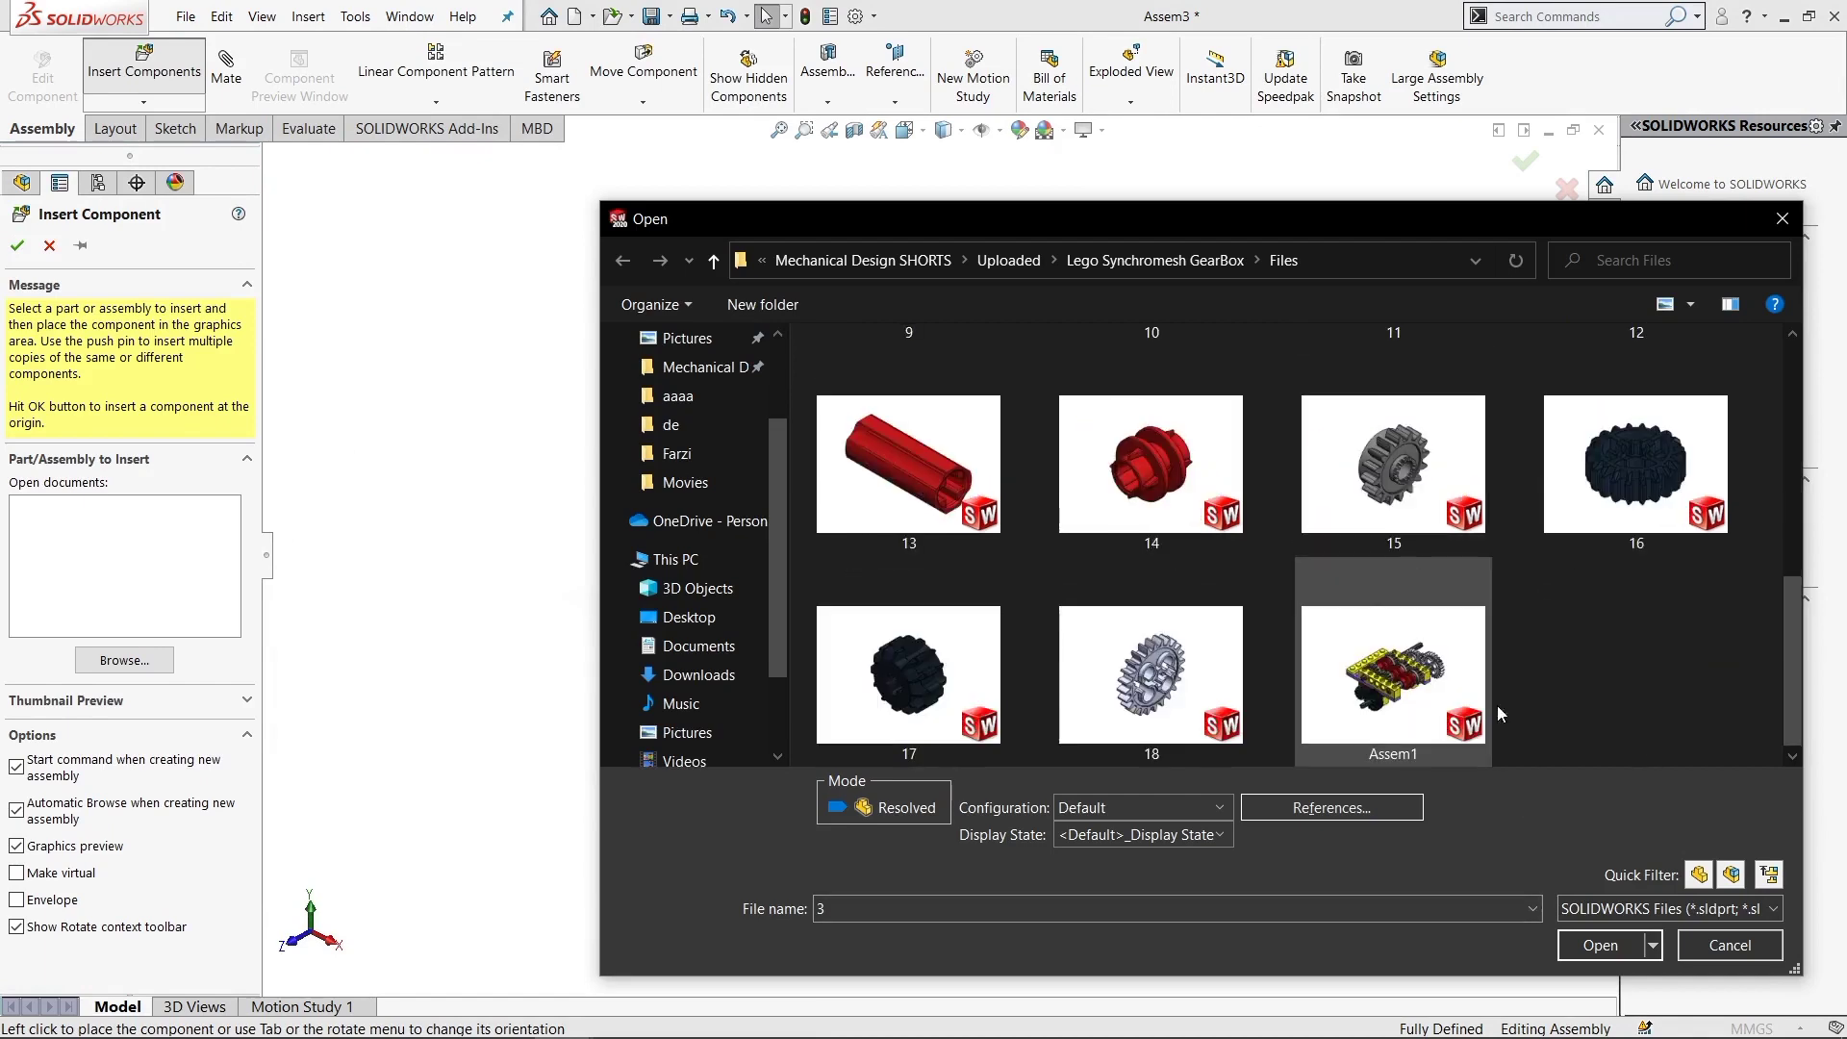
left_click(1601, 944)
left_click(963, 421)
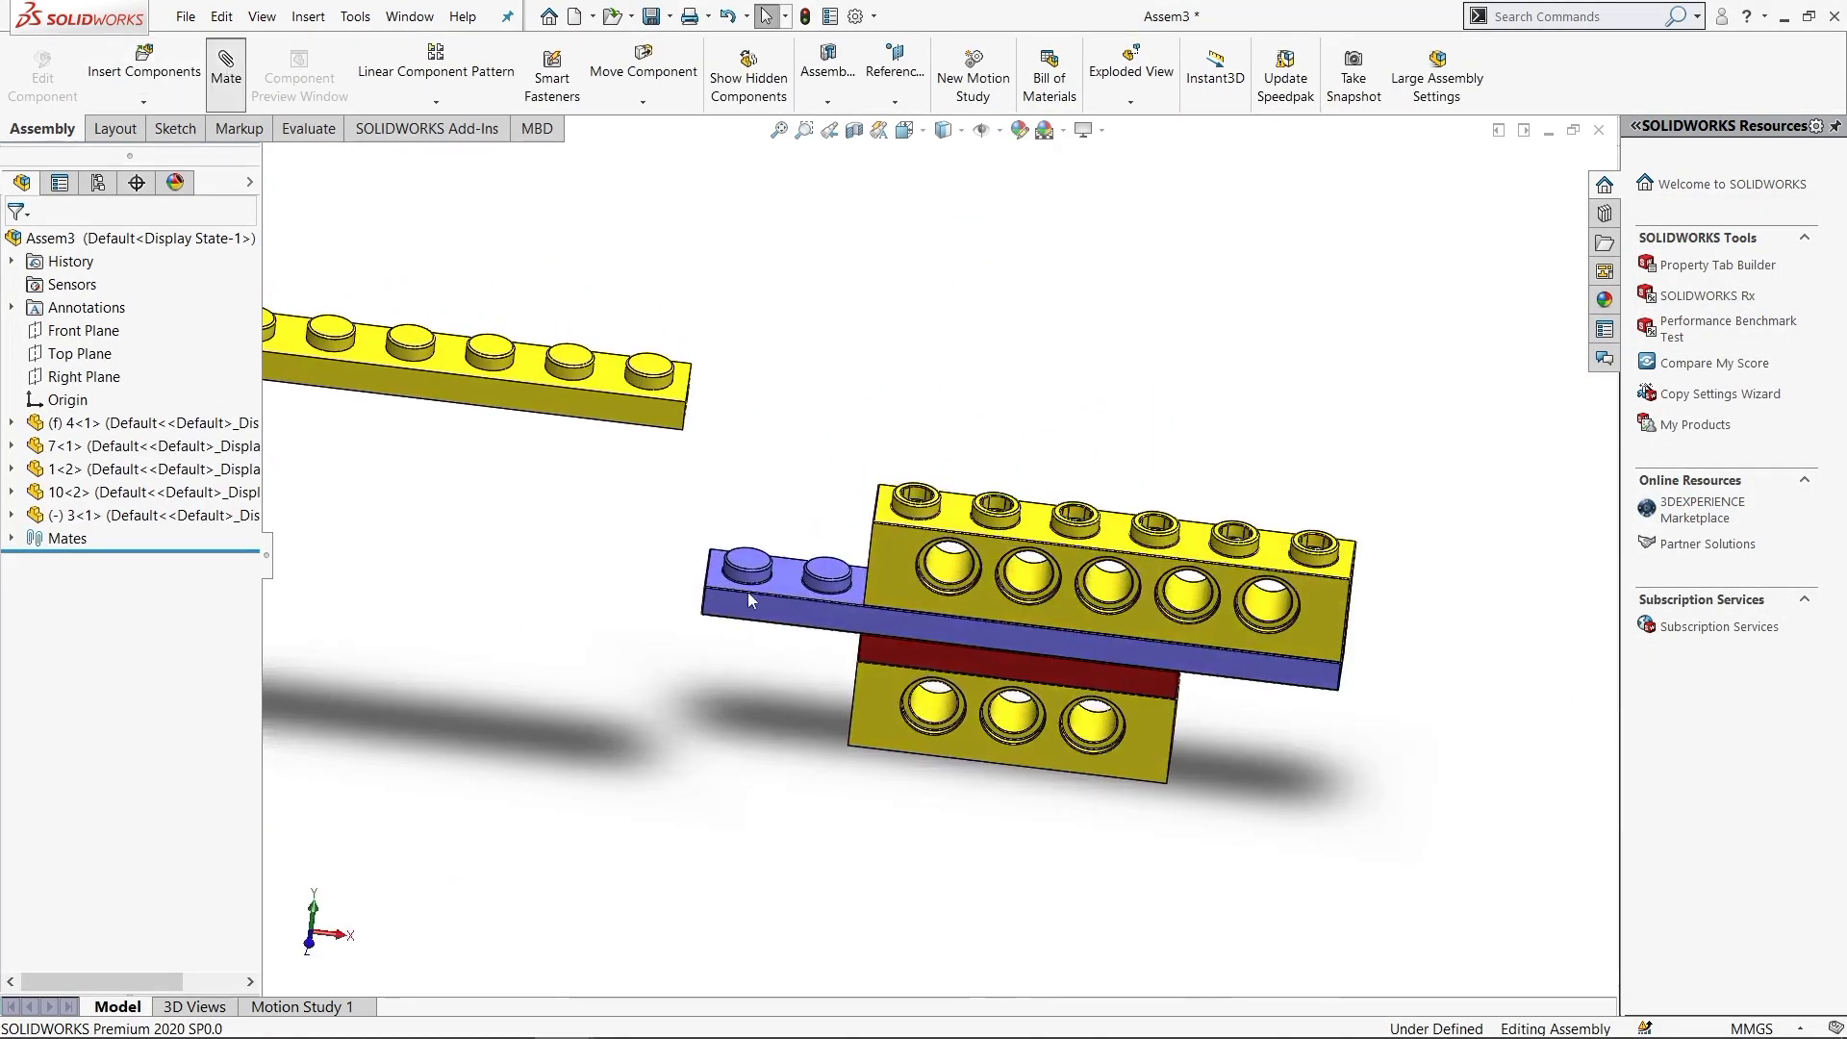
Mate the yellow plate tangent to the blue plate's face
scroll(773, 580, "down", 3)
left_click(782, 560)
scroll(782, 560, "up", 1)
scroll(661, 186, "up", 1)
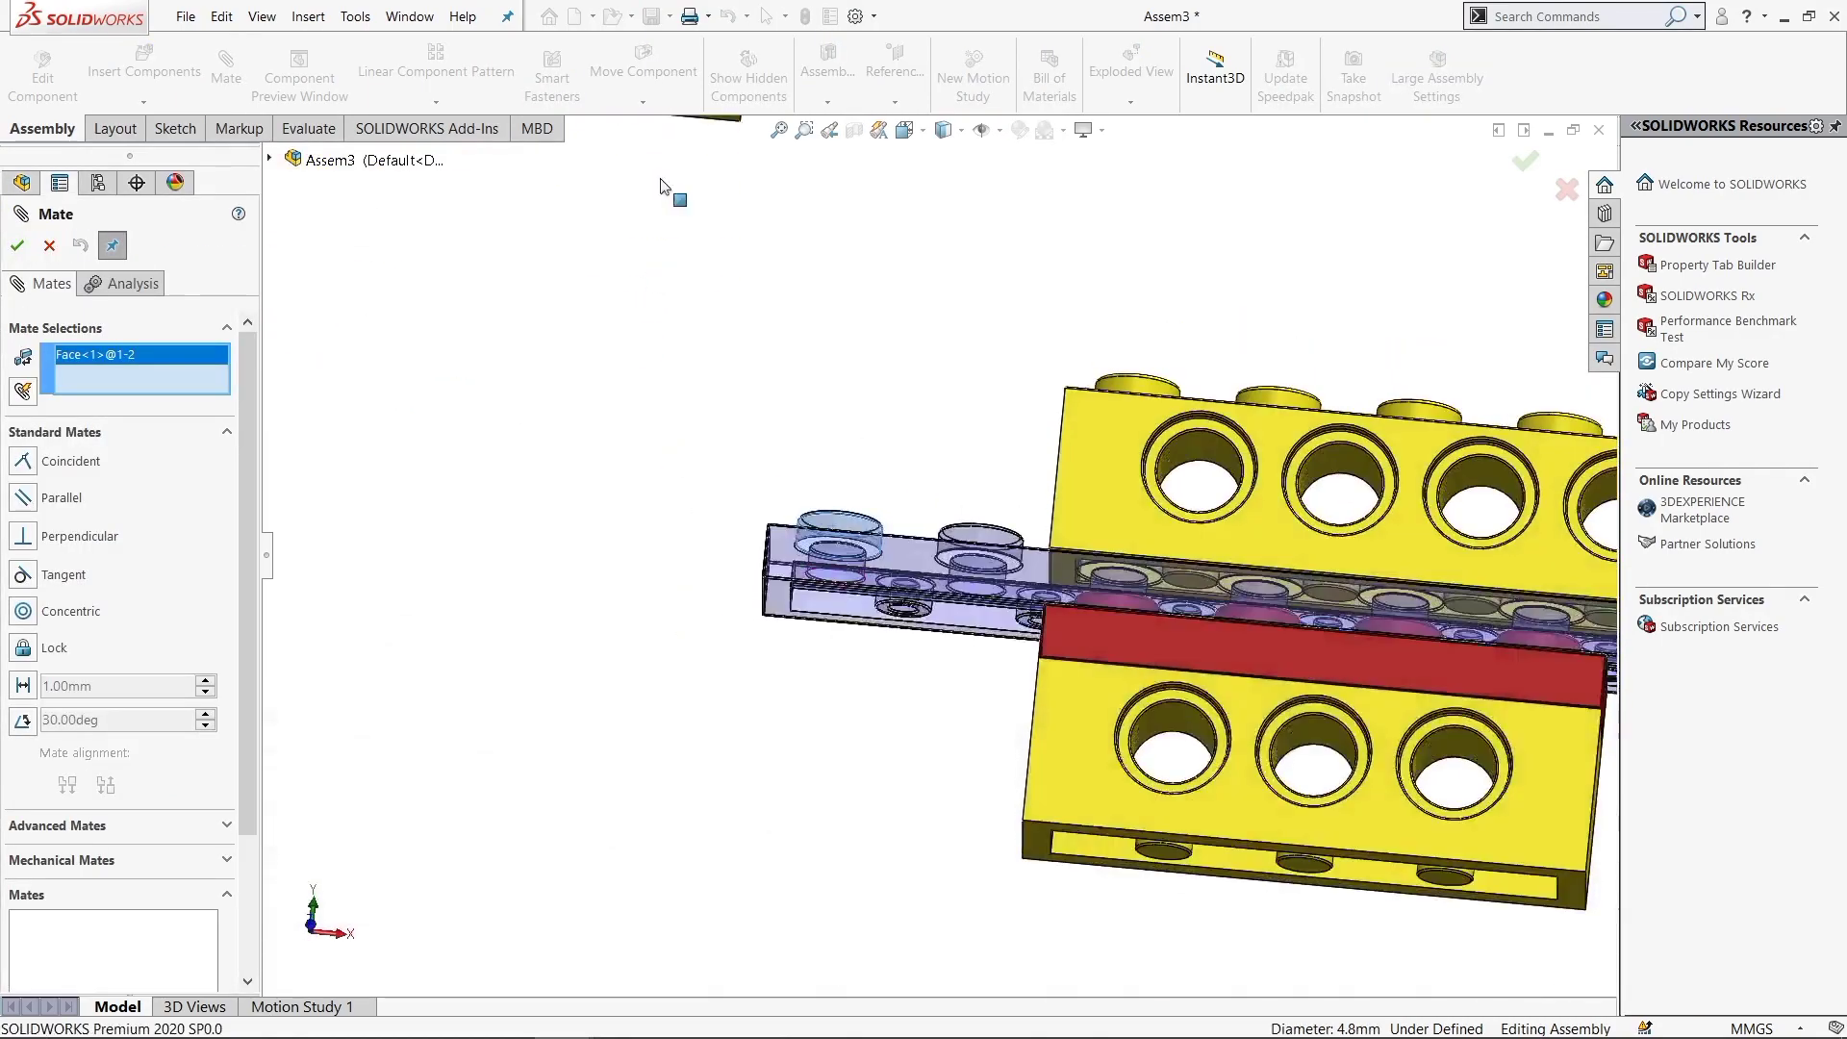
scroll(661, 185, "down", 3)
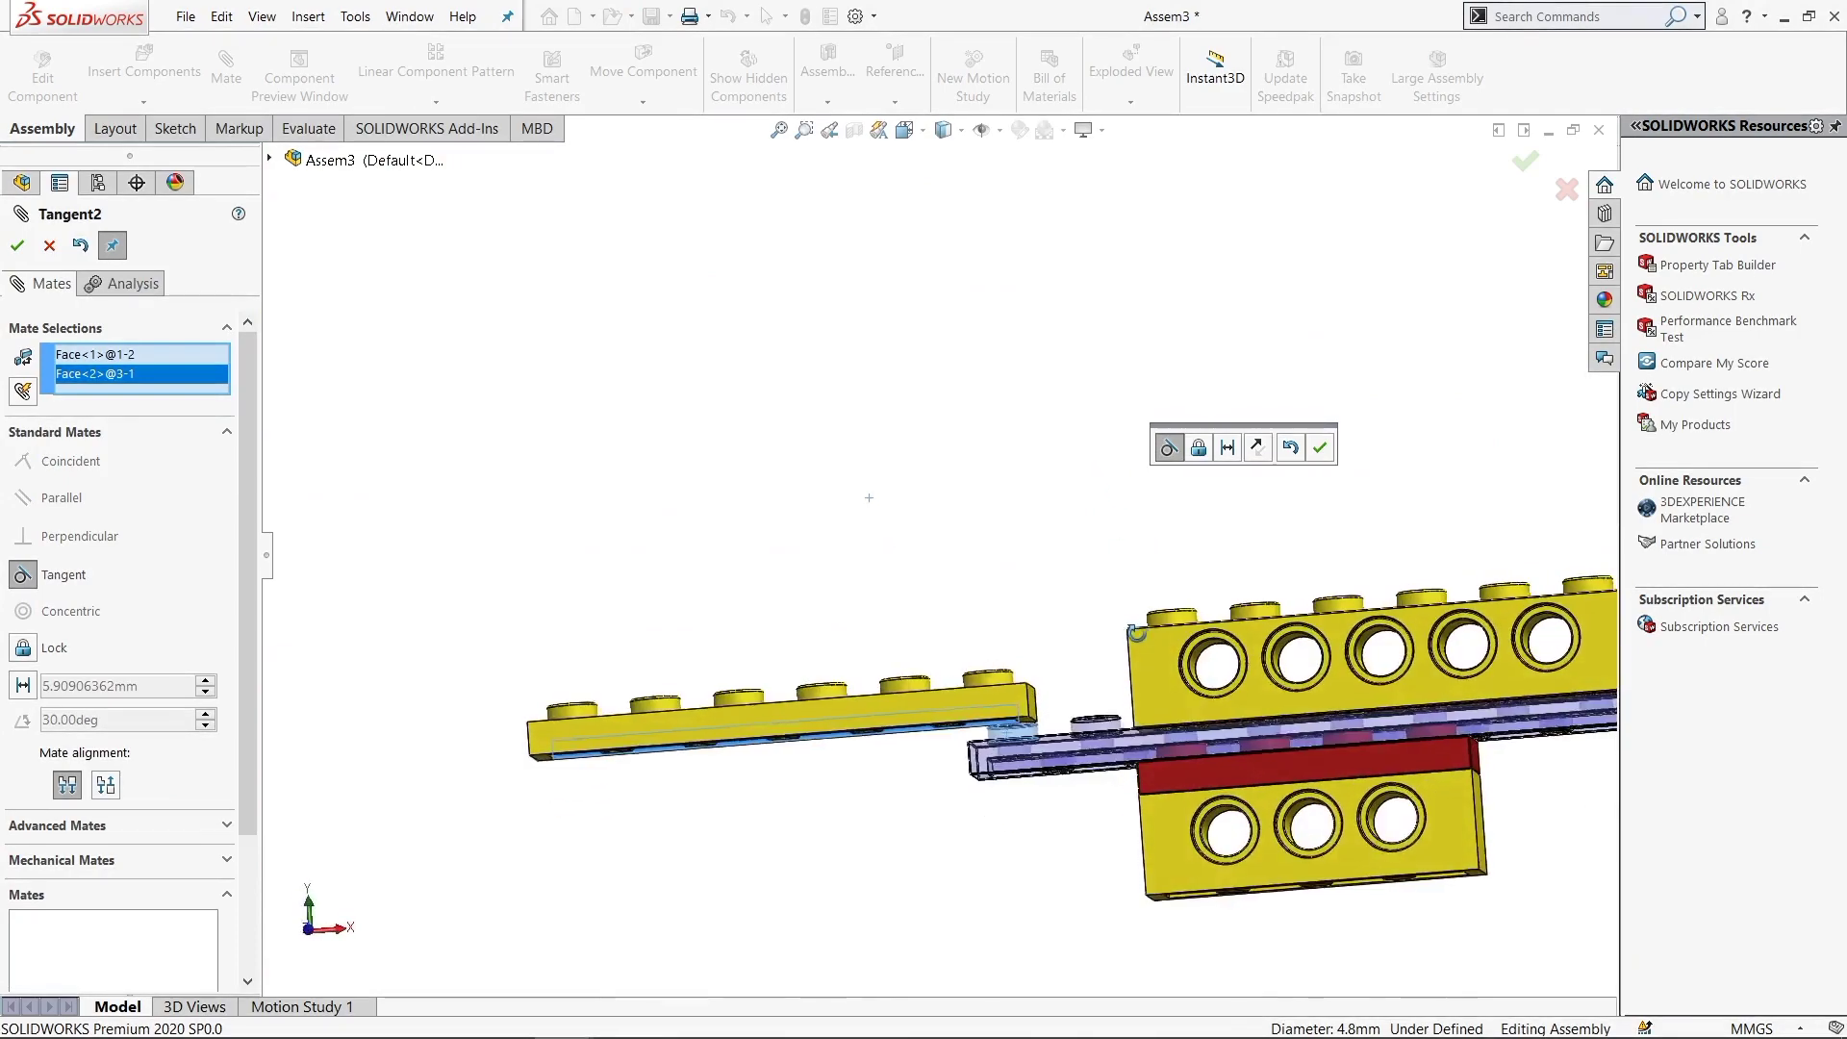
left_click(1319, 447)
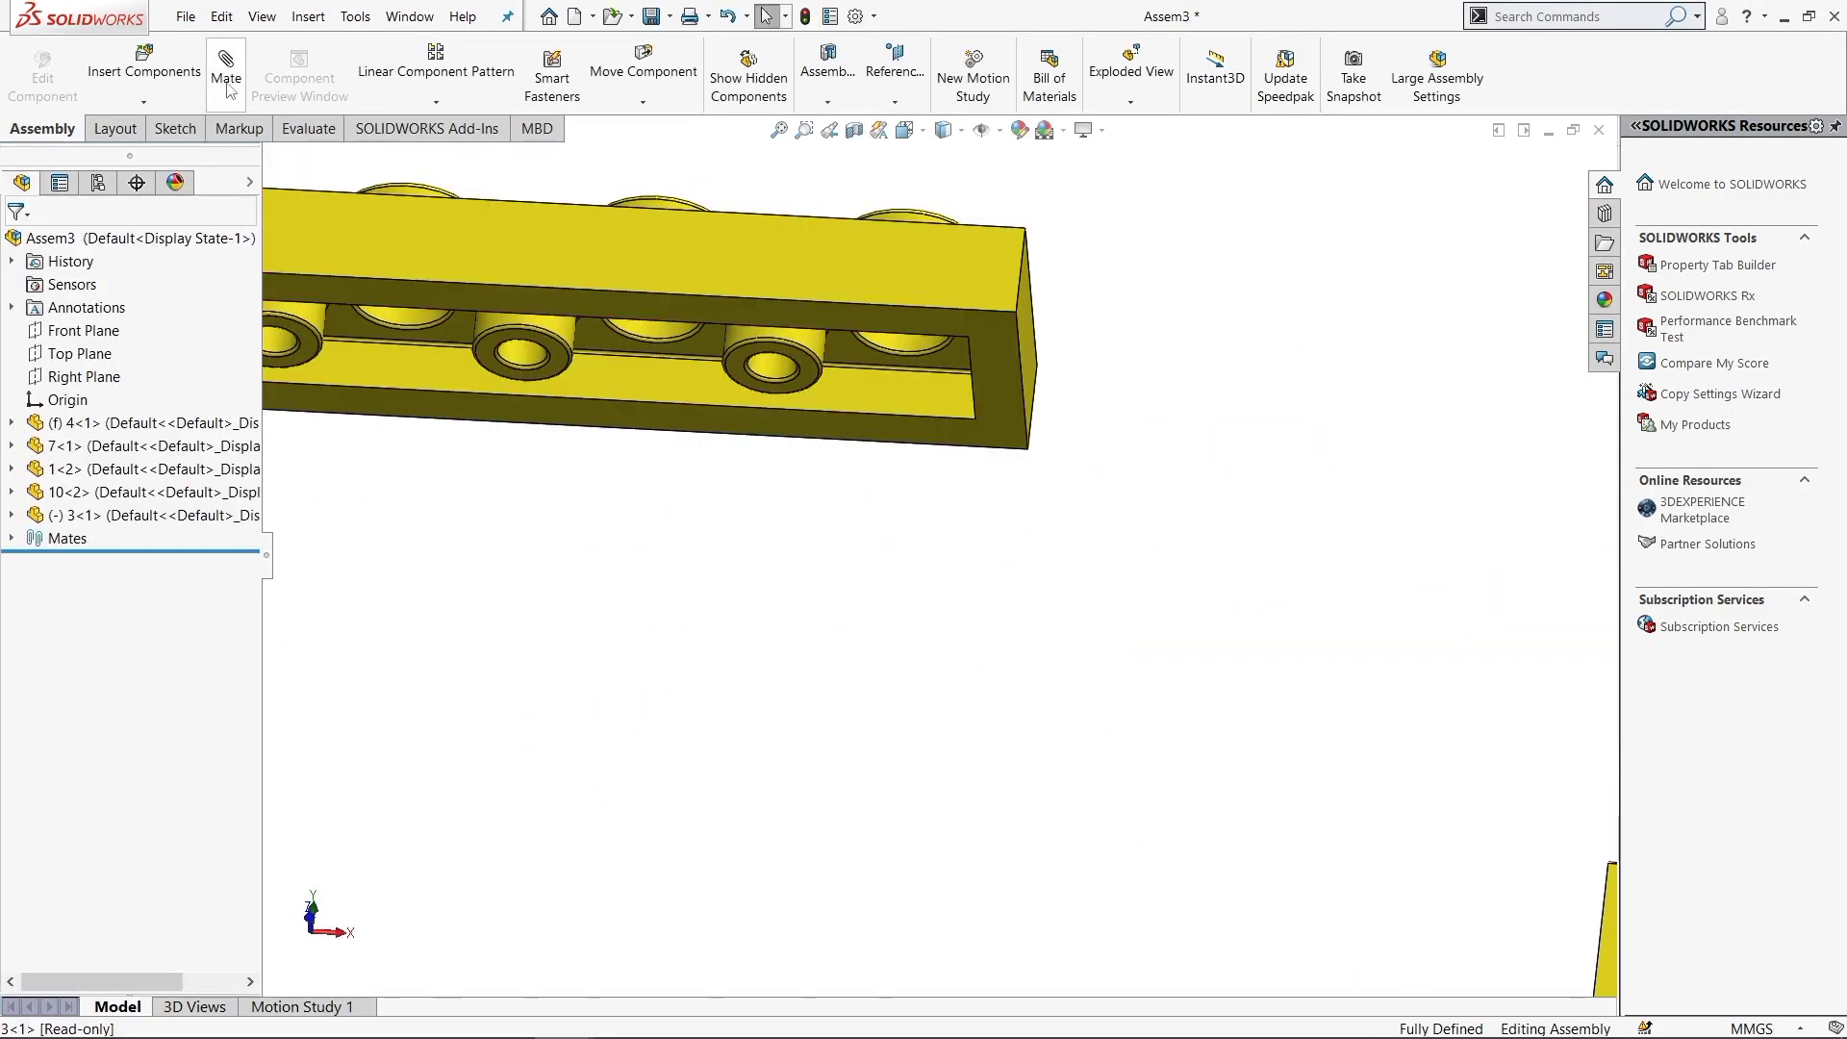
Mate a yellow plate hole concentric with the blue plate's stud, removing a mis-picked edge
left_click(902, 348)
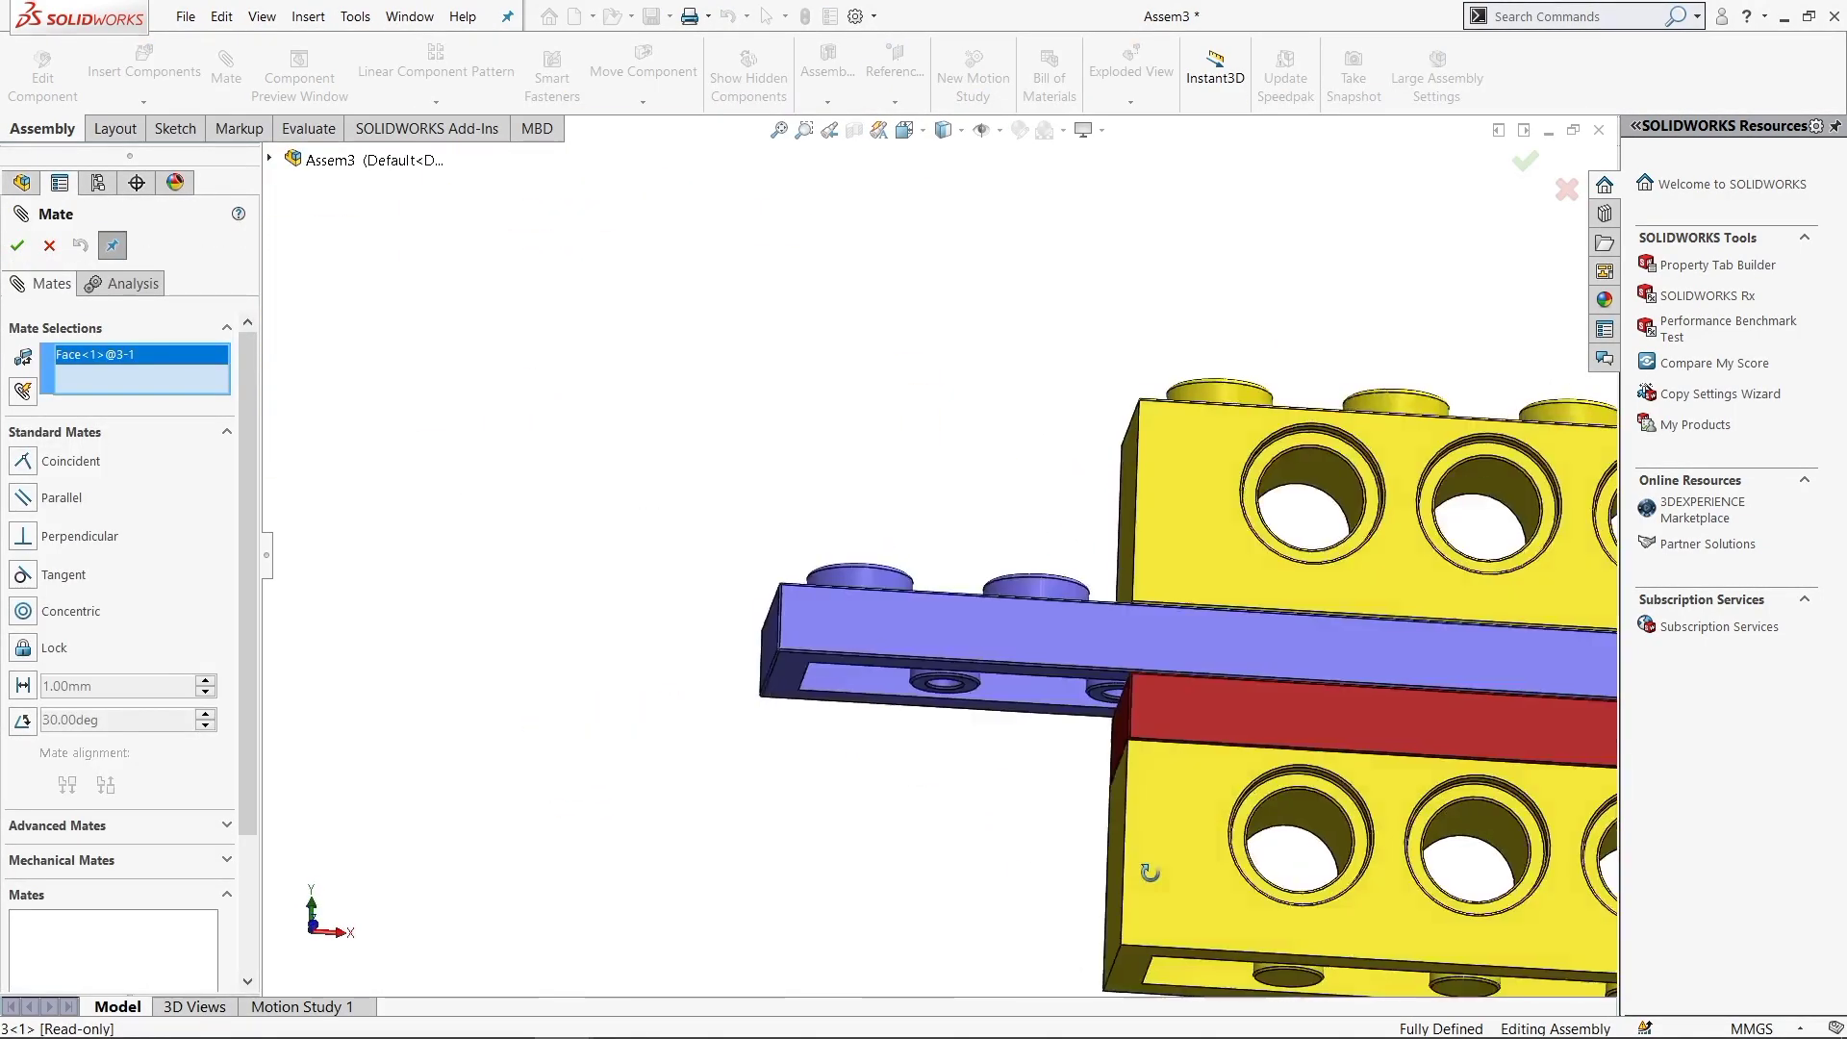
left_click(879, 635)
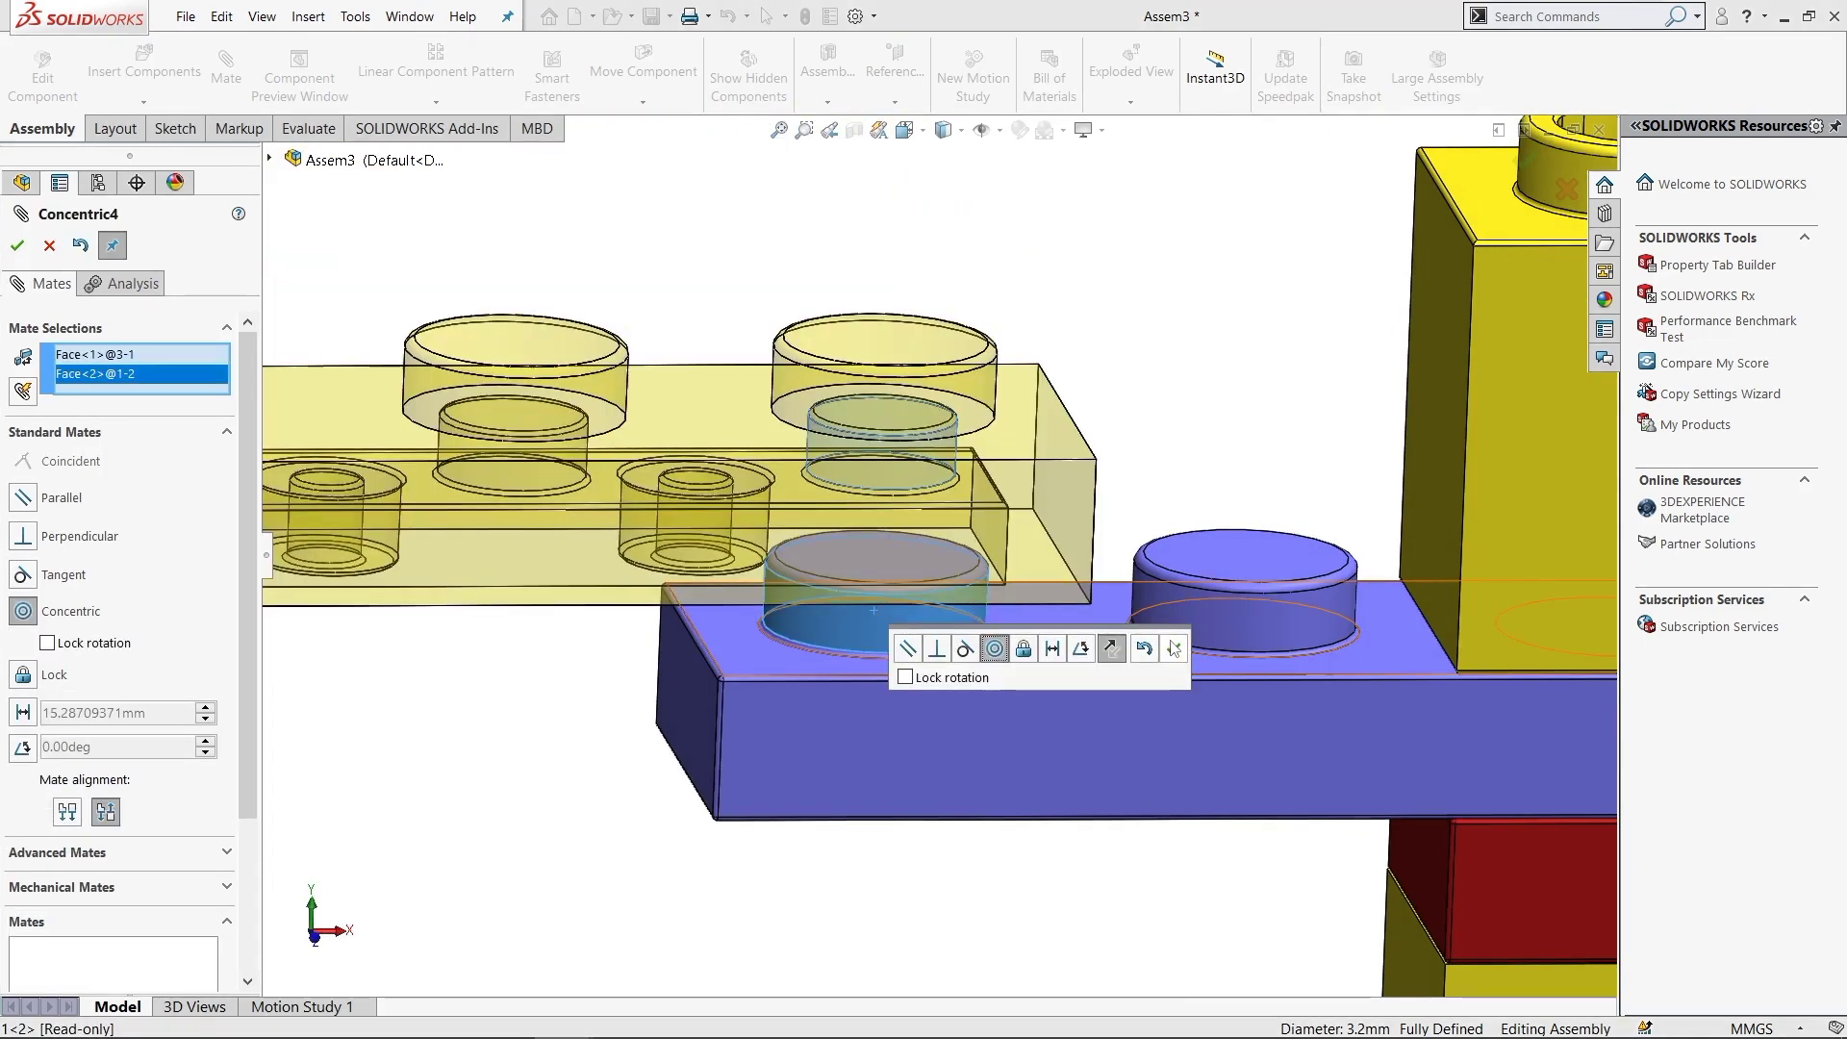
left_click(1173, 648)
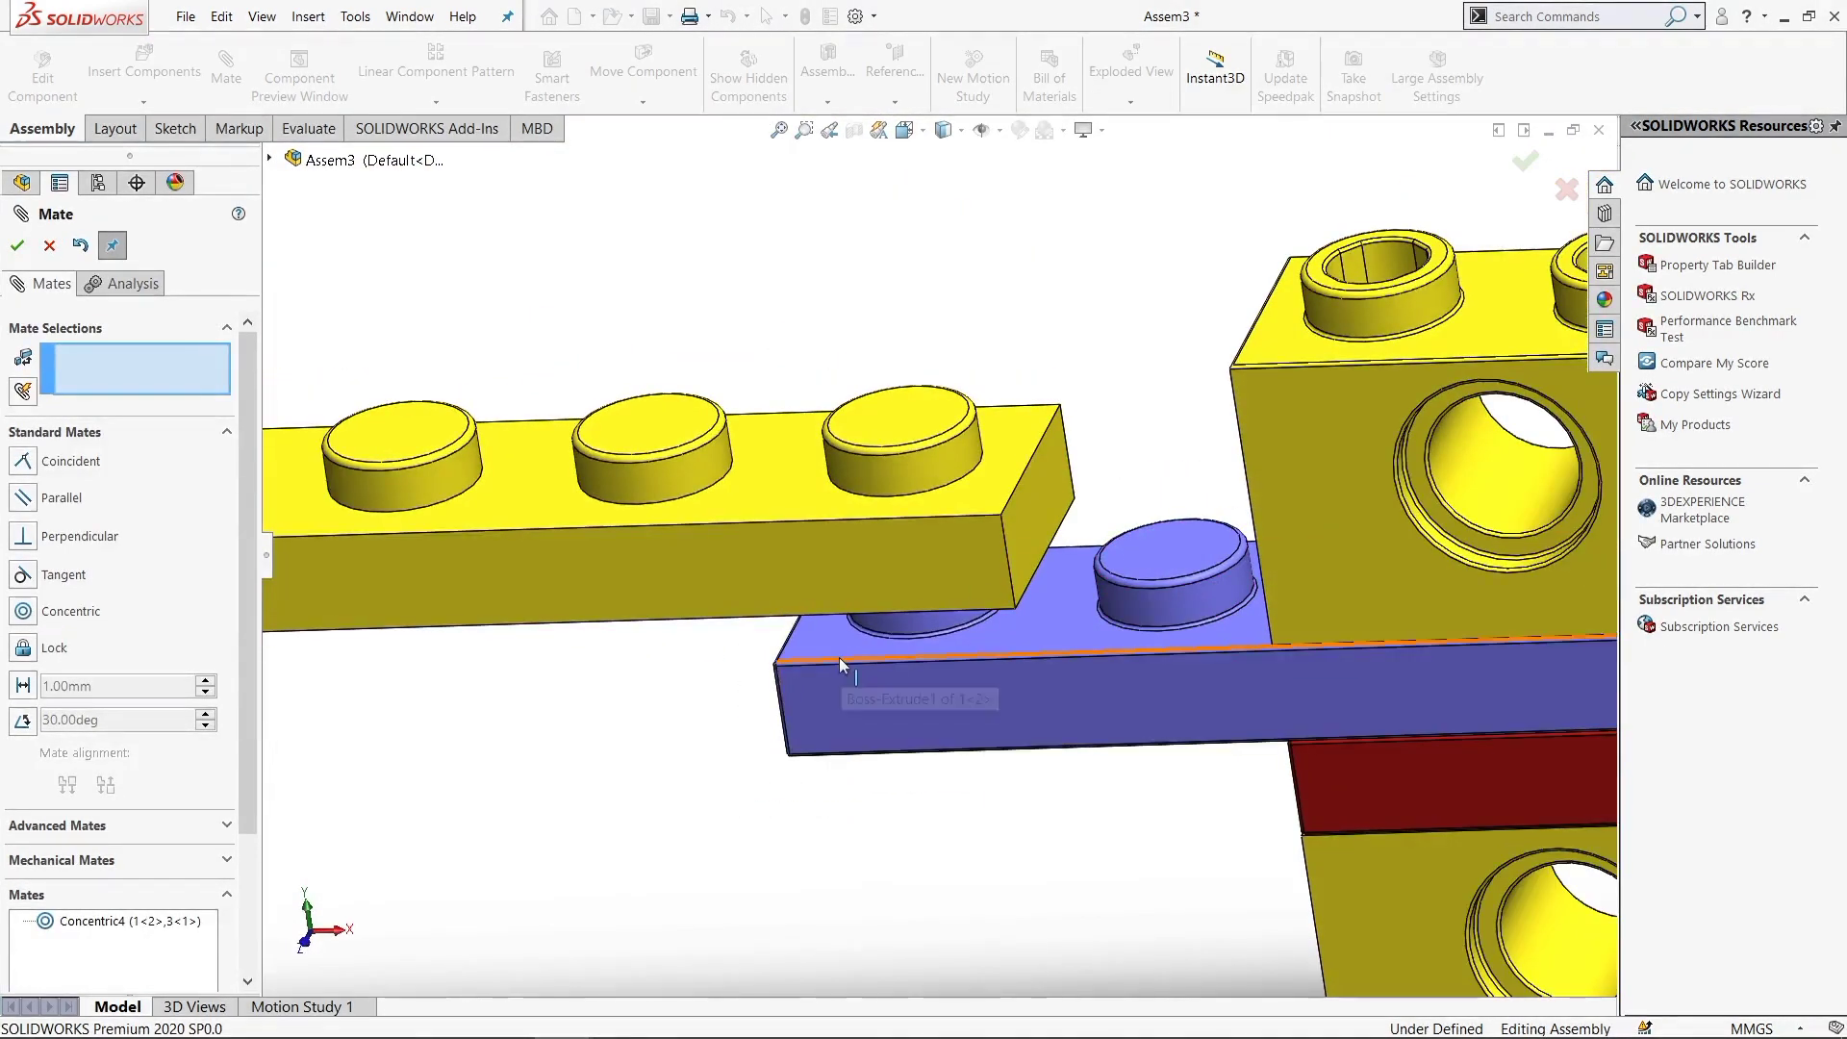
left_click(843, 662)
right_click(201, 369)
left_click(252, 399)
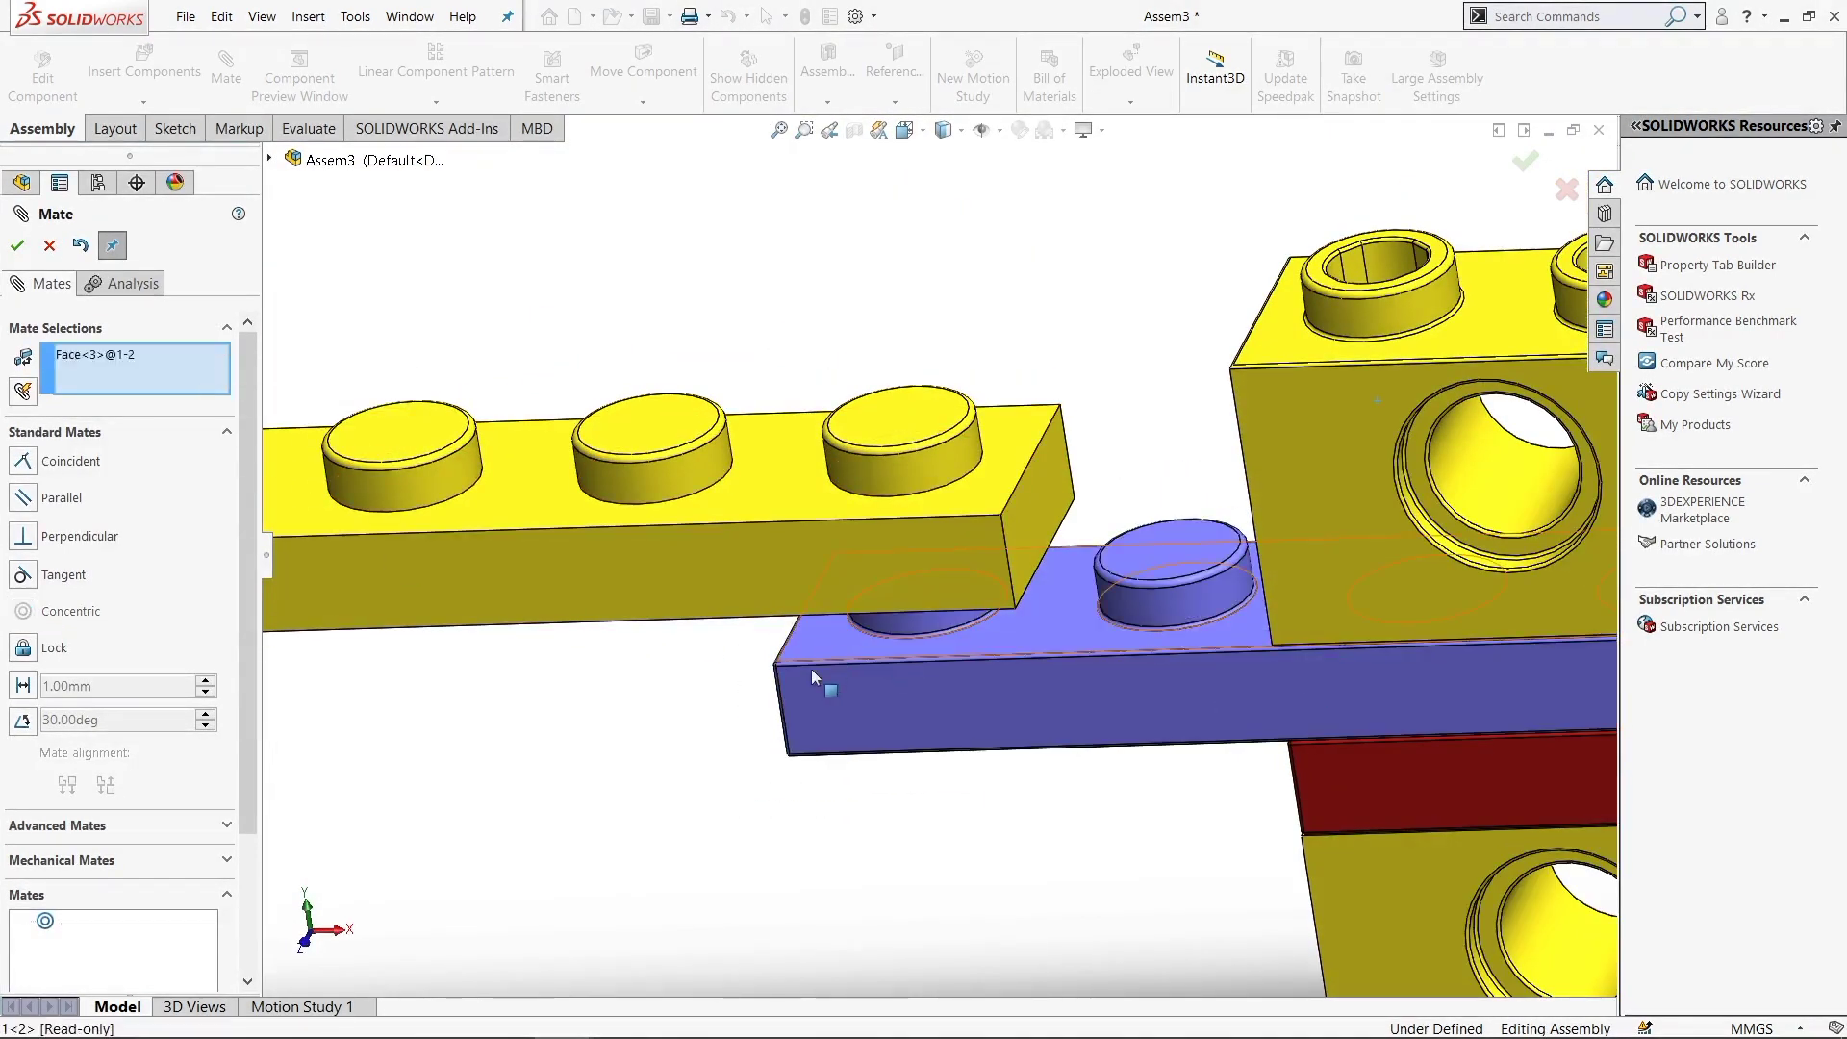
Mate the yellow plate's underside coincident with the blue plate
middle_click_drag(813, 673, 811, 478)
left_click(750, 624)
left_click(1080, 359)
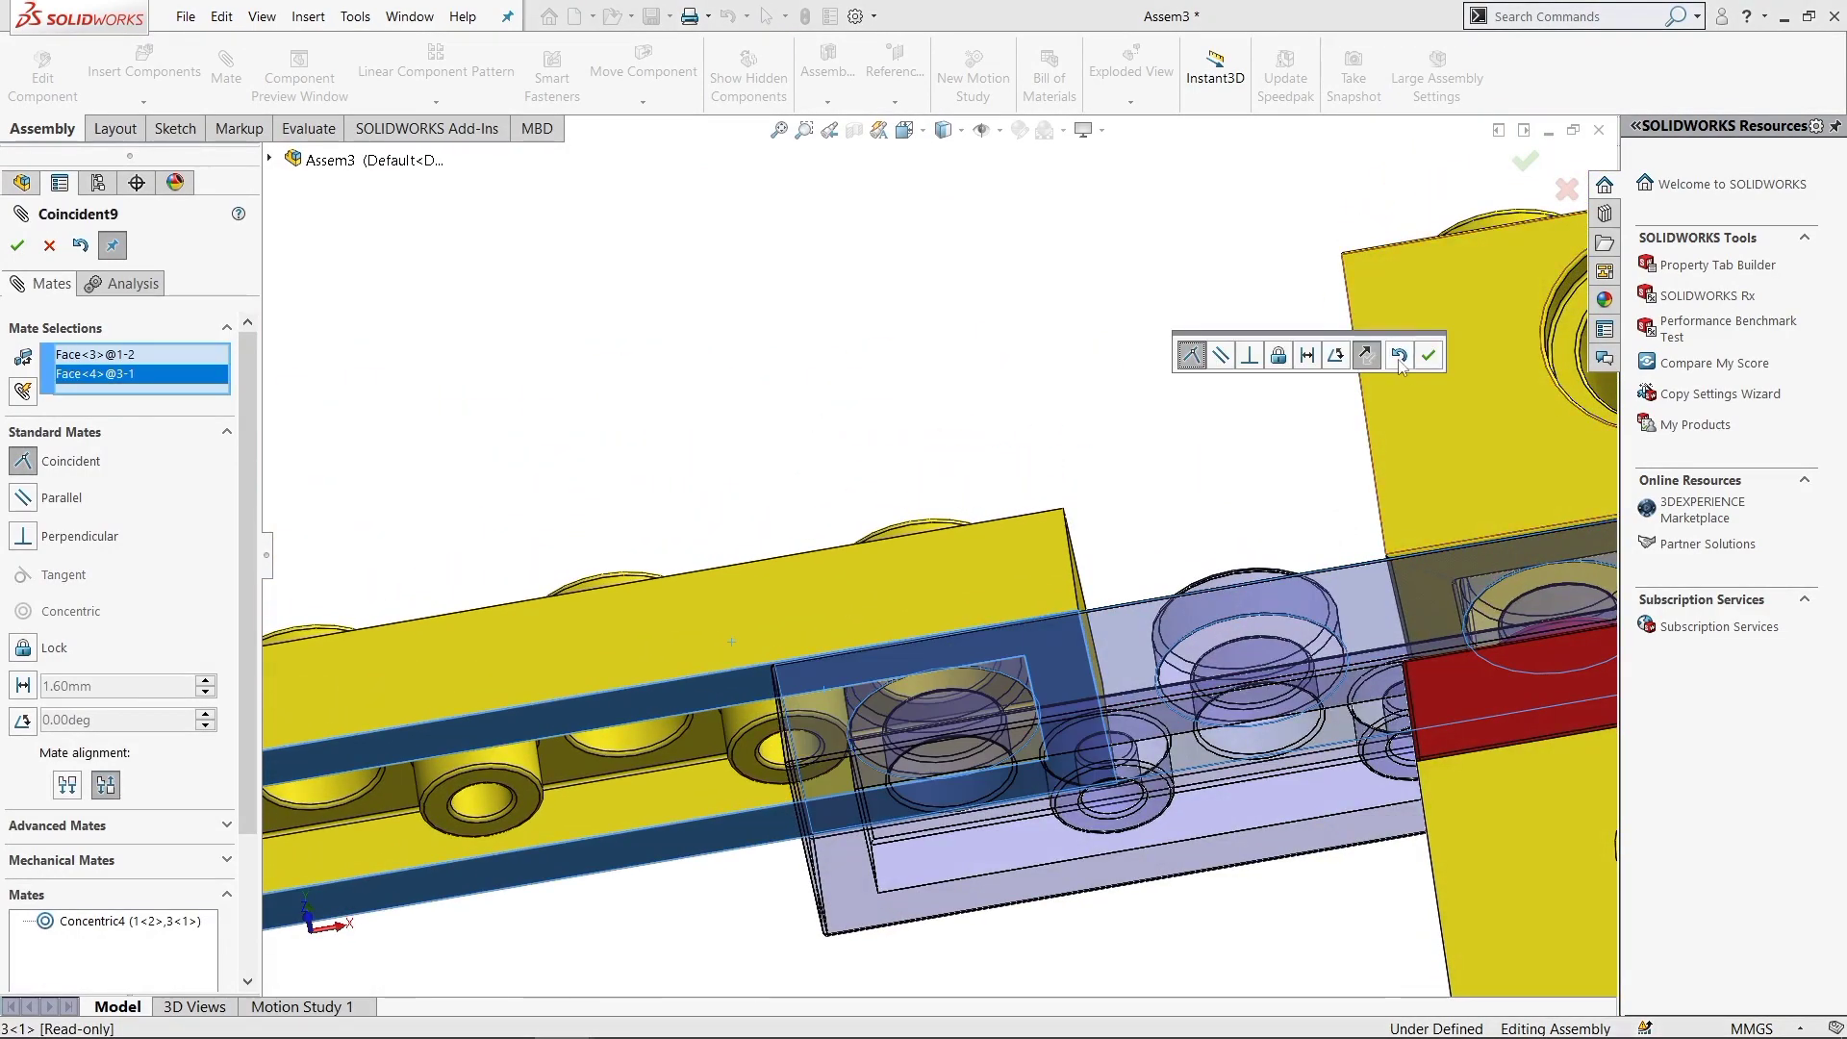
mouse_move(1159, 400)
middle_mouse_down()
mouse_move(1088, 652)
mouse_move(1024, 485)
middle_mouse_up()
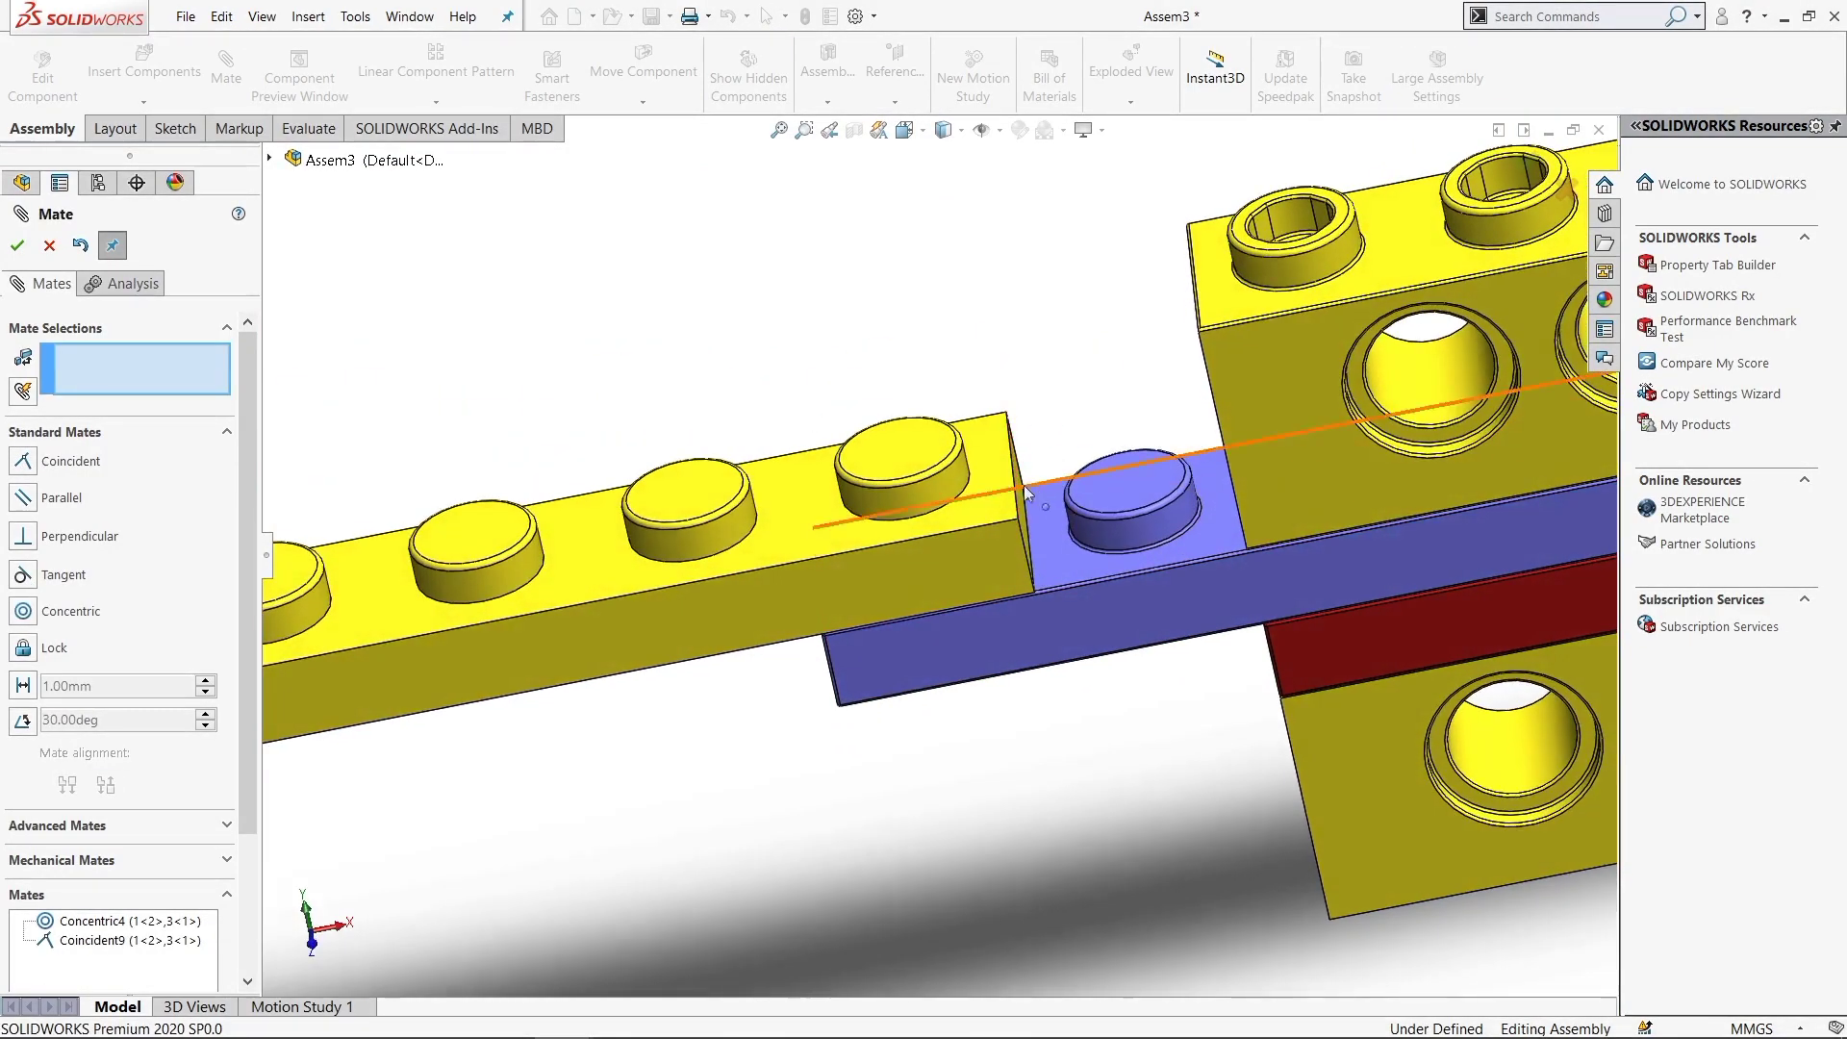
key("Escape")
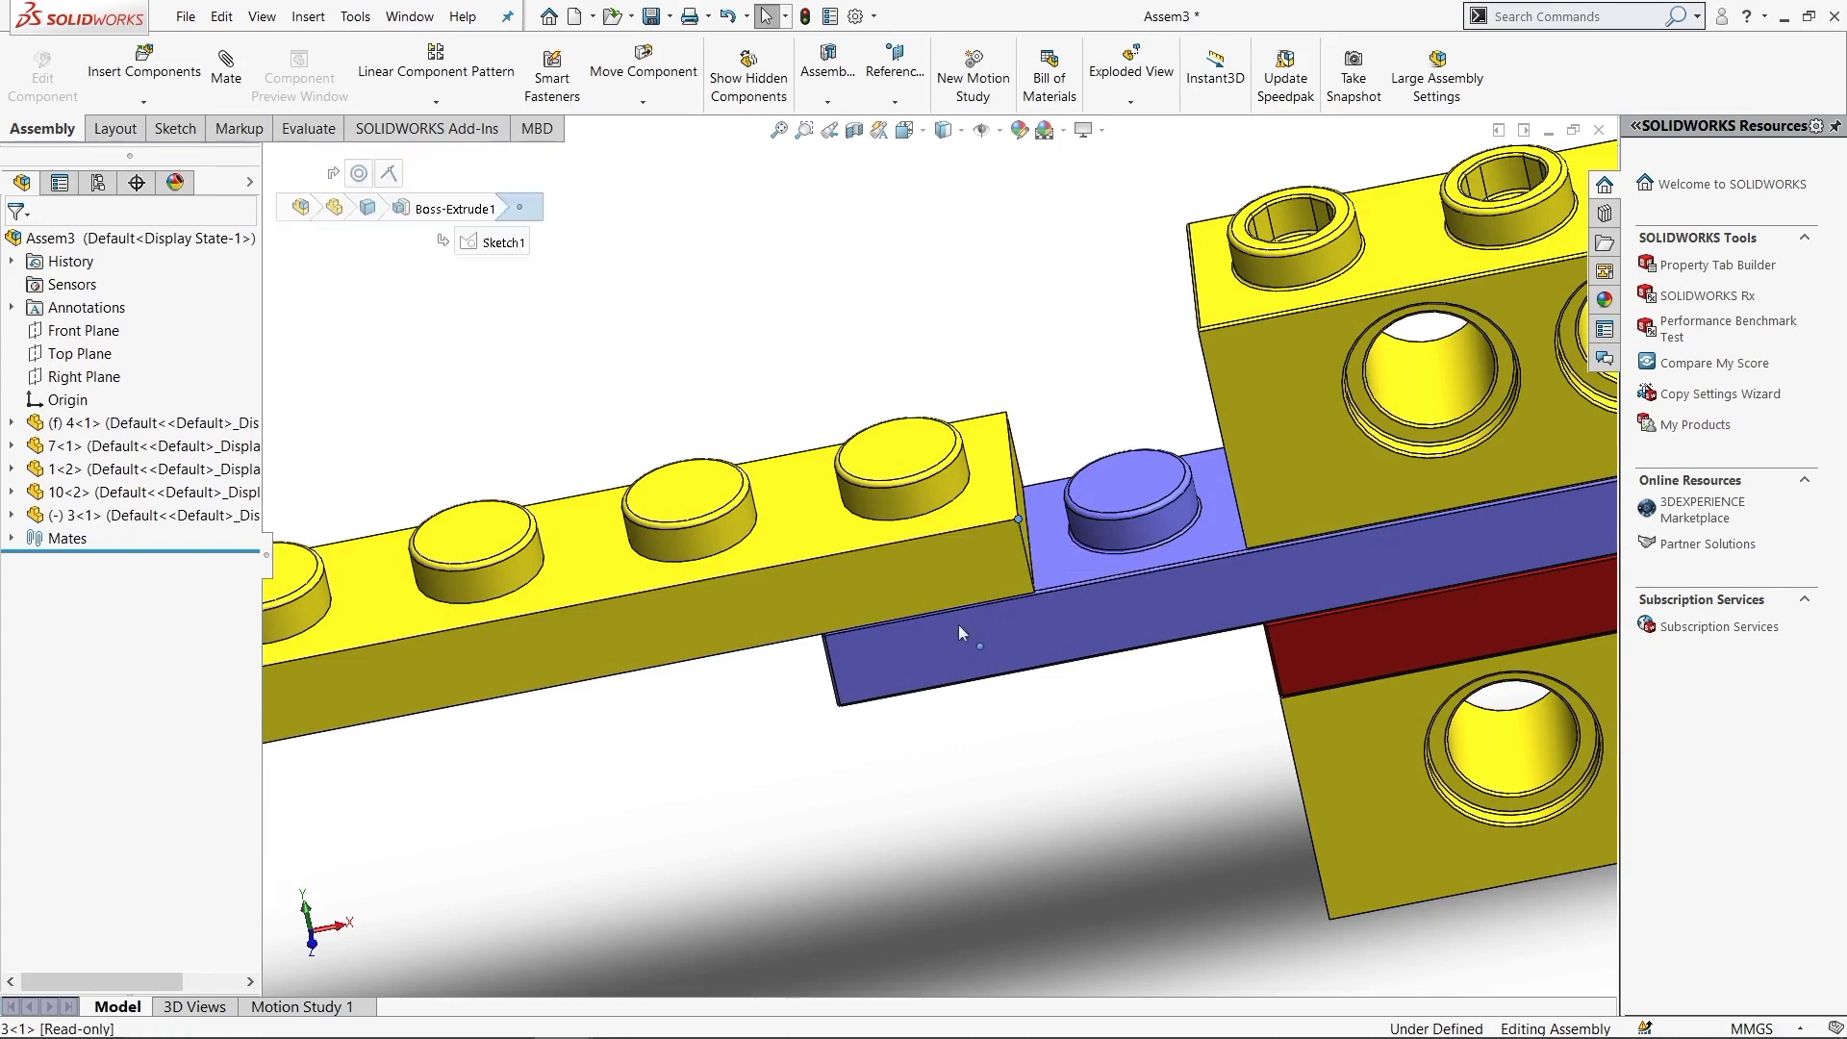
left_click_drag(958, 625, 680, 619)
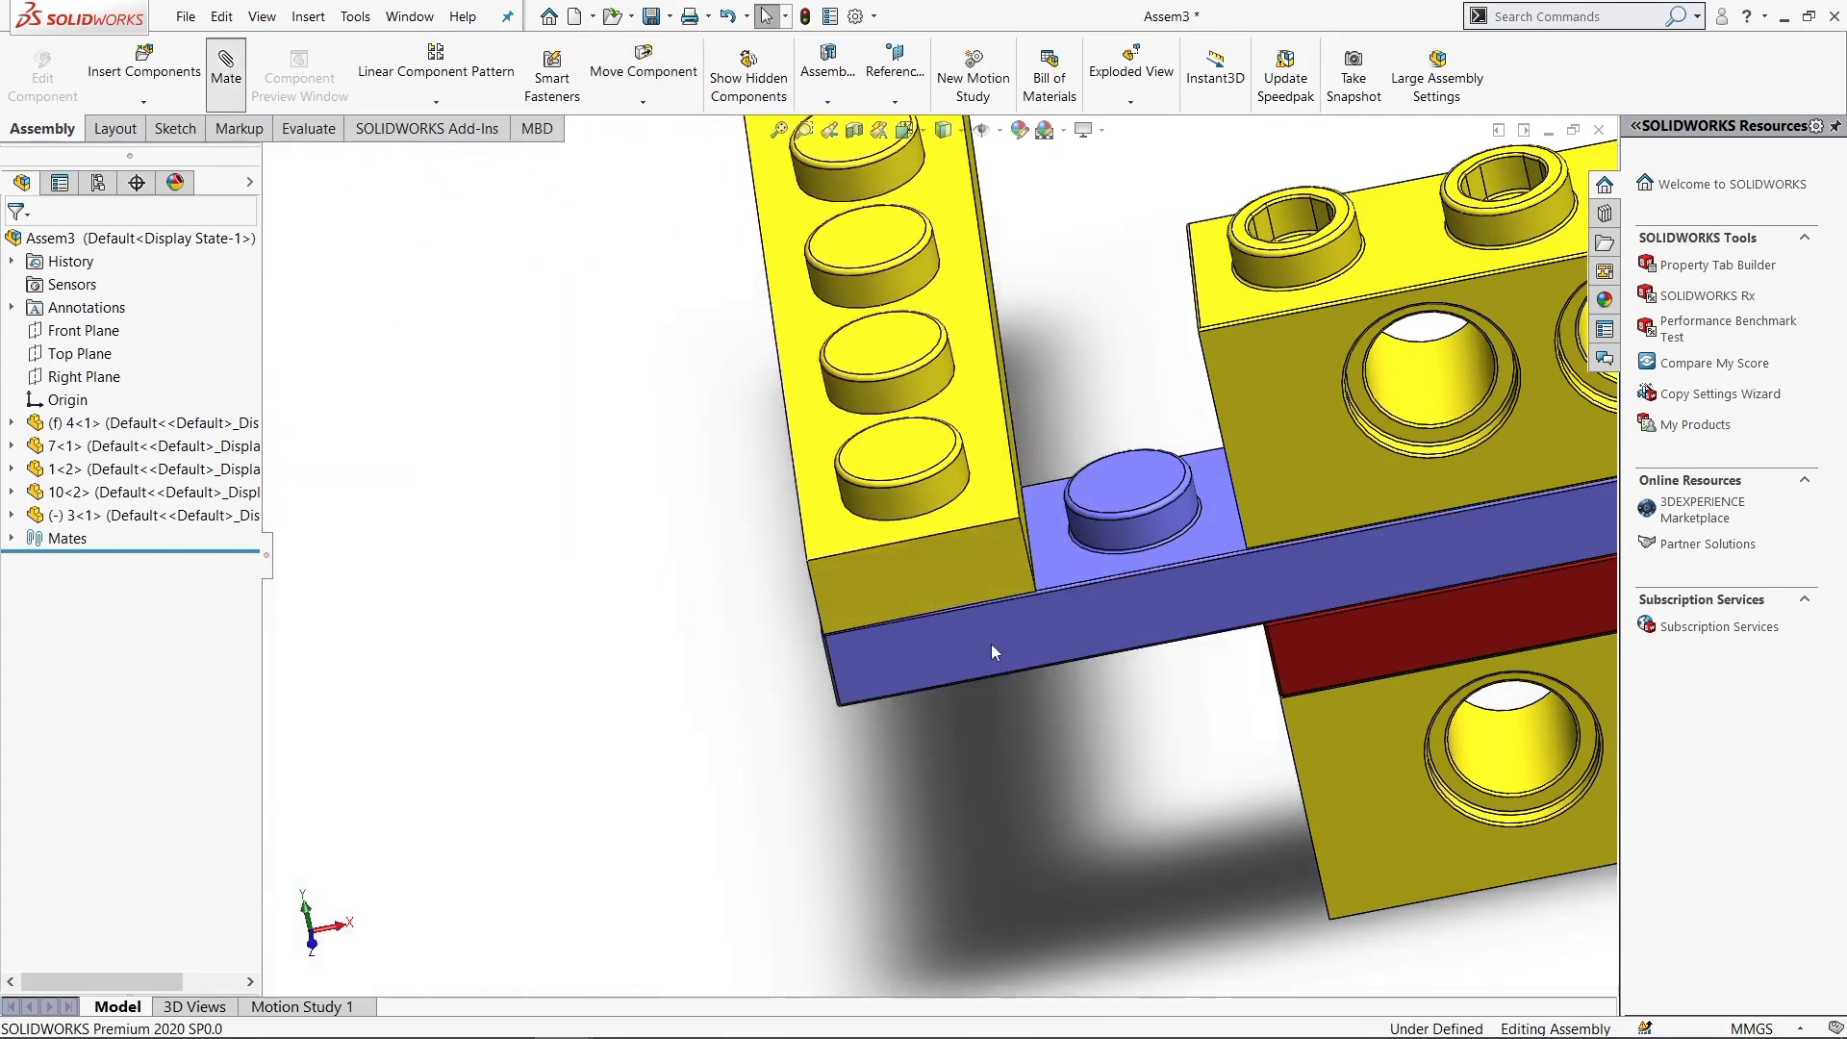
Mate the blue plate's face coincident with the yellow brick's bottom face
key("Return")
left_click(991, 643)
left_click(927, 562)
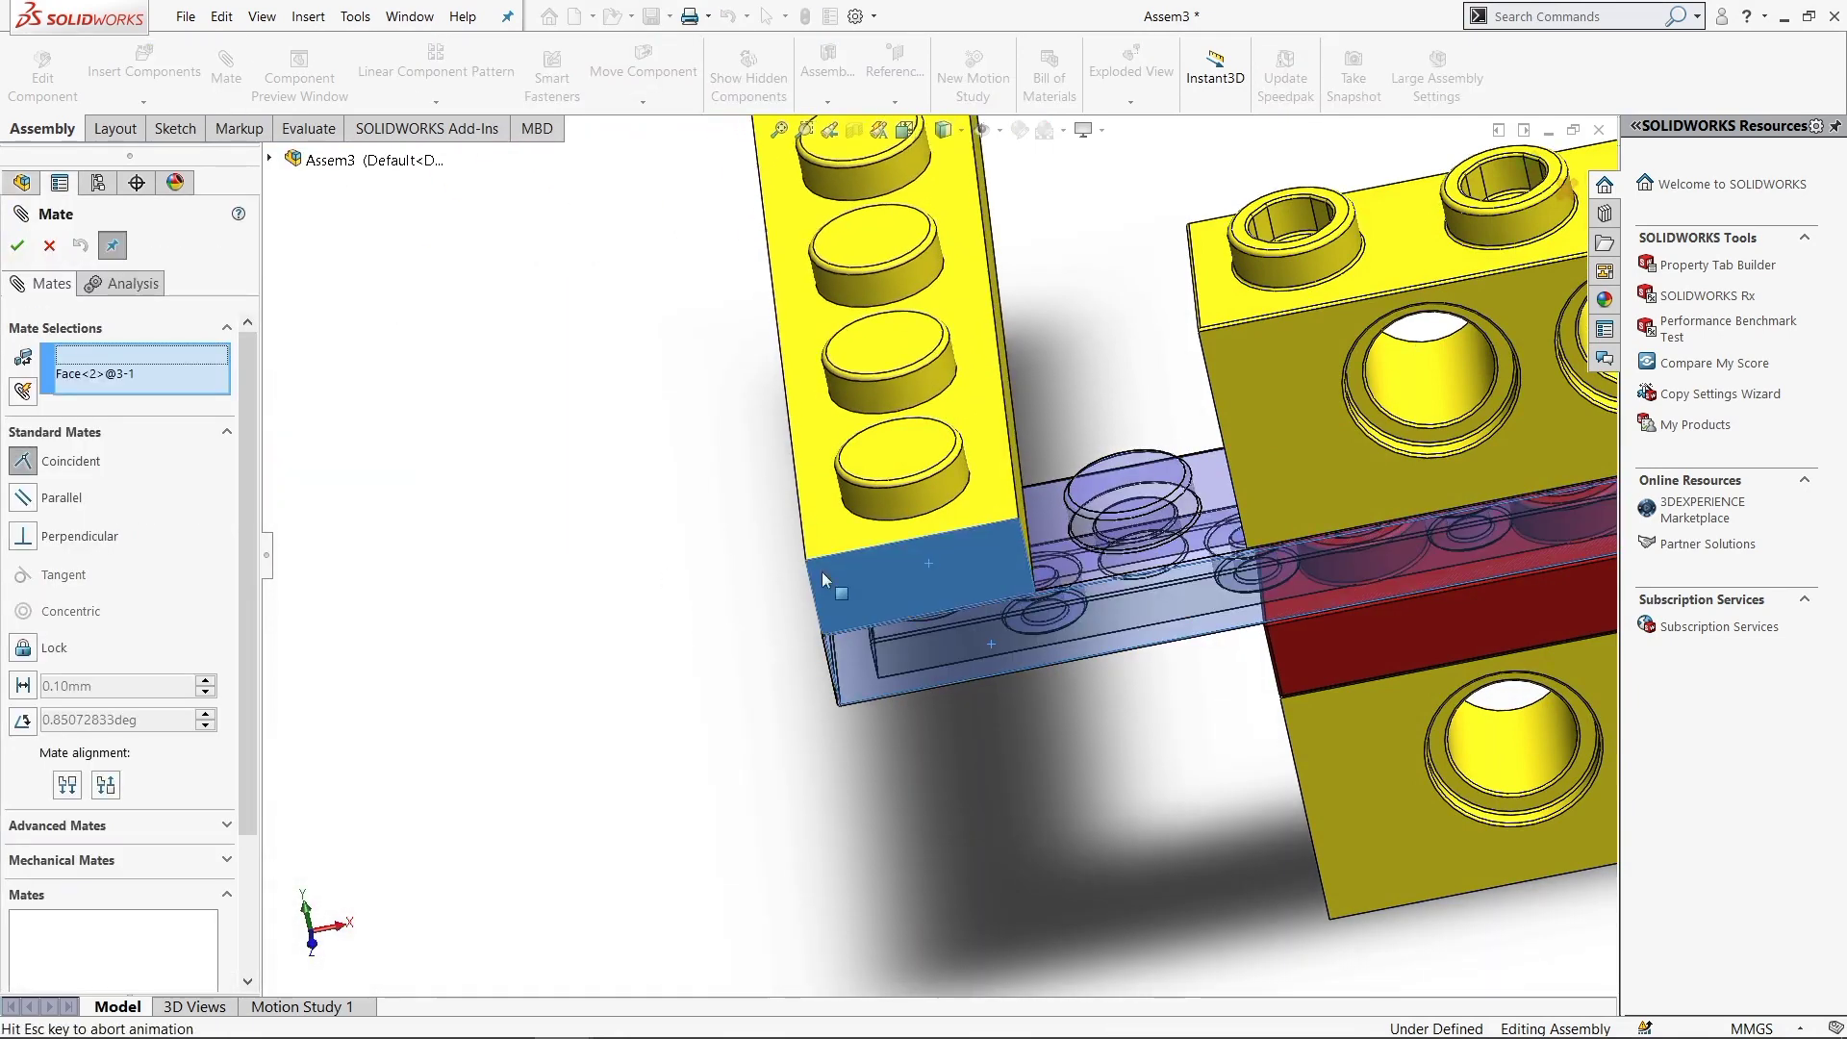
left_click(18, 248)
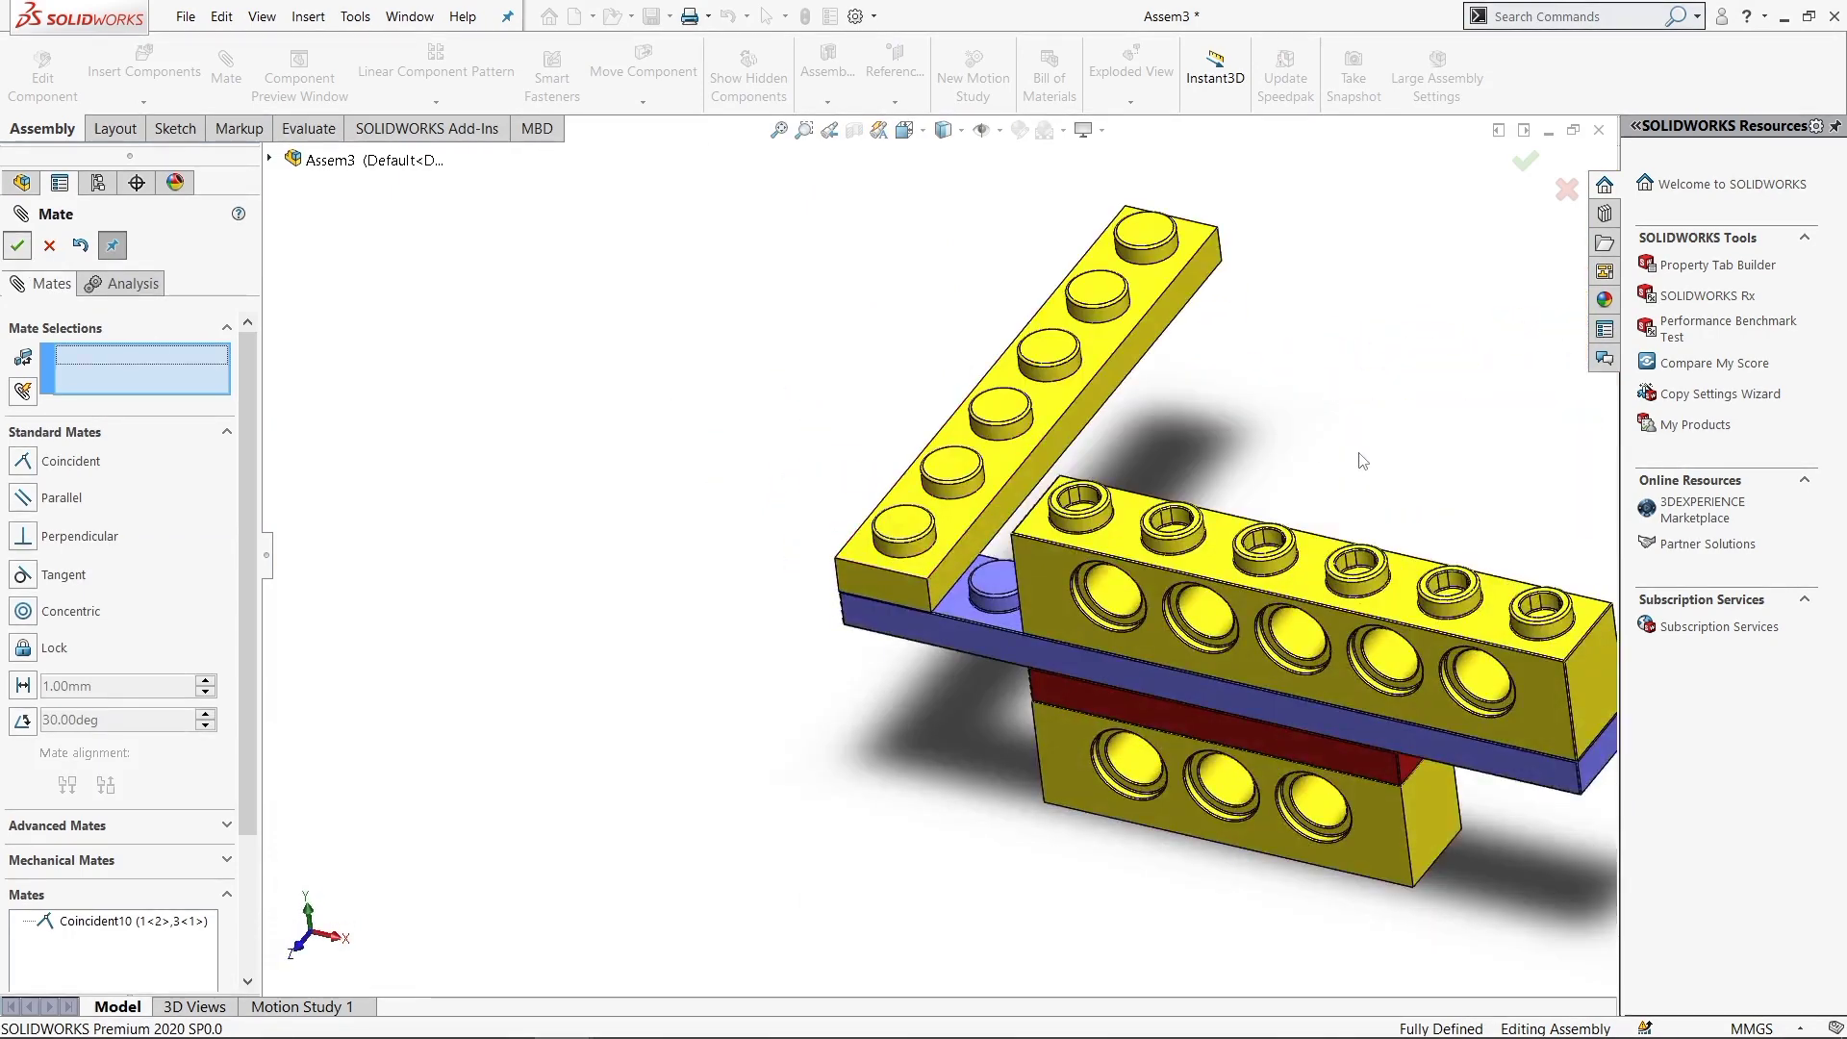
key("Escape")
mouse_move(1362, 461)
middle_mouse_down()
mouse_move(1336, 680)
mouse_move(1221, 462)
mouse_move(1229, 495)
middle_mouse_up()
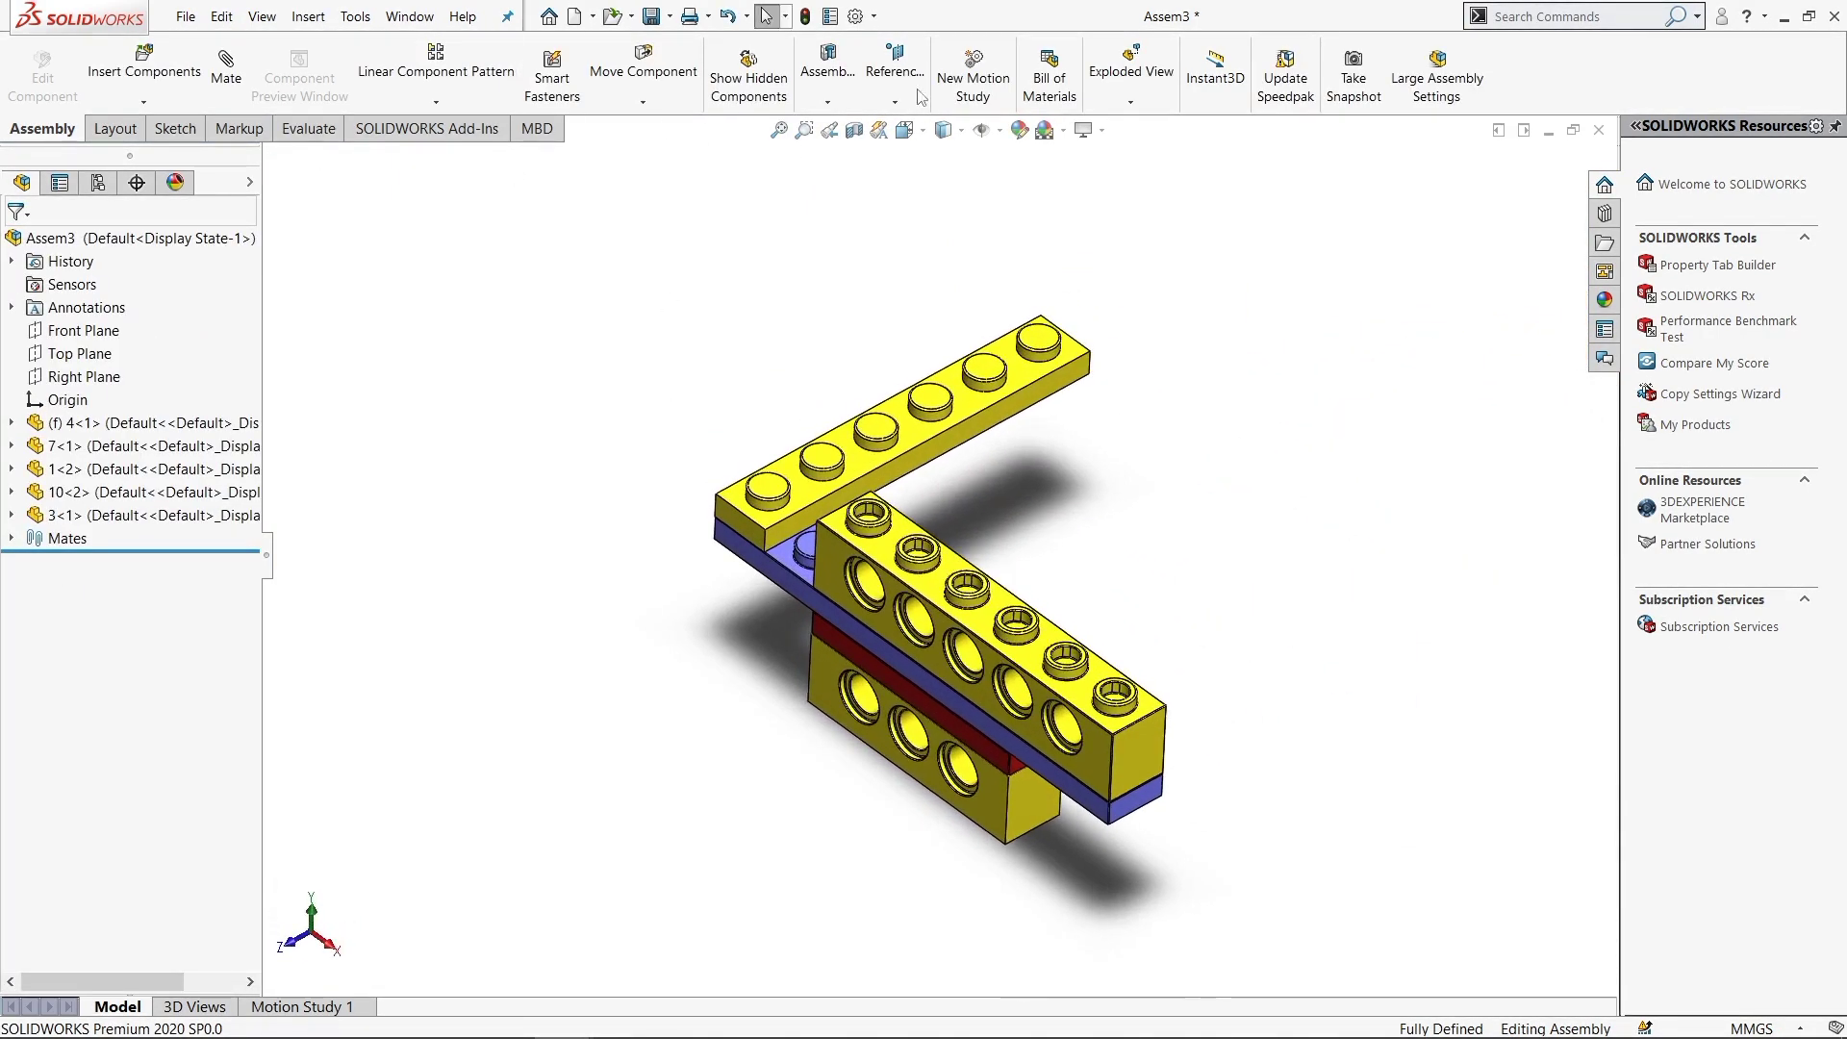
Create mid plane PLANE1 between the top beam's two end faces
left_click(887, 102)
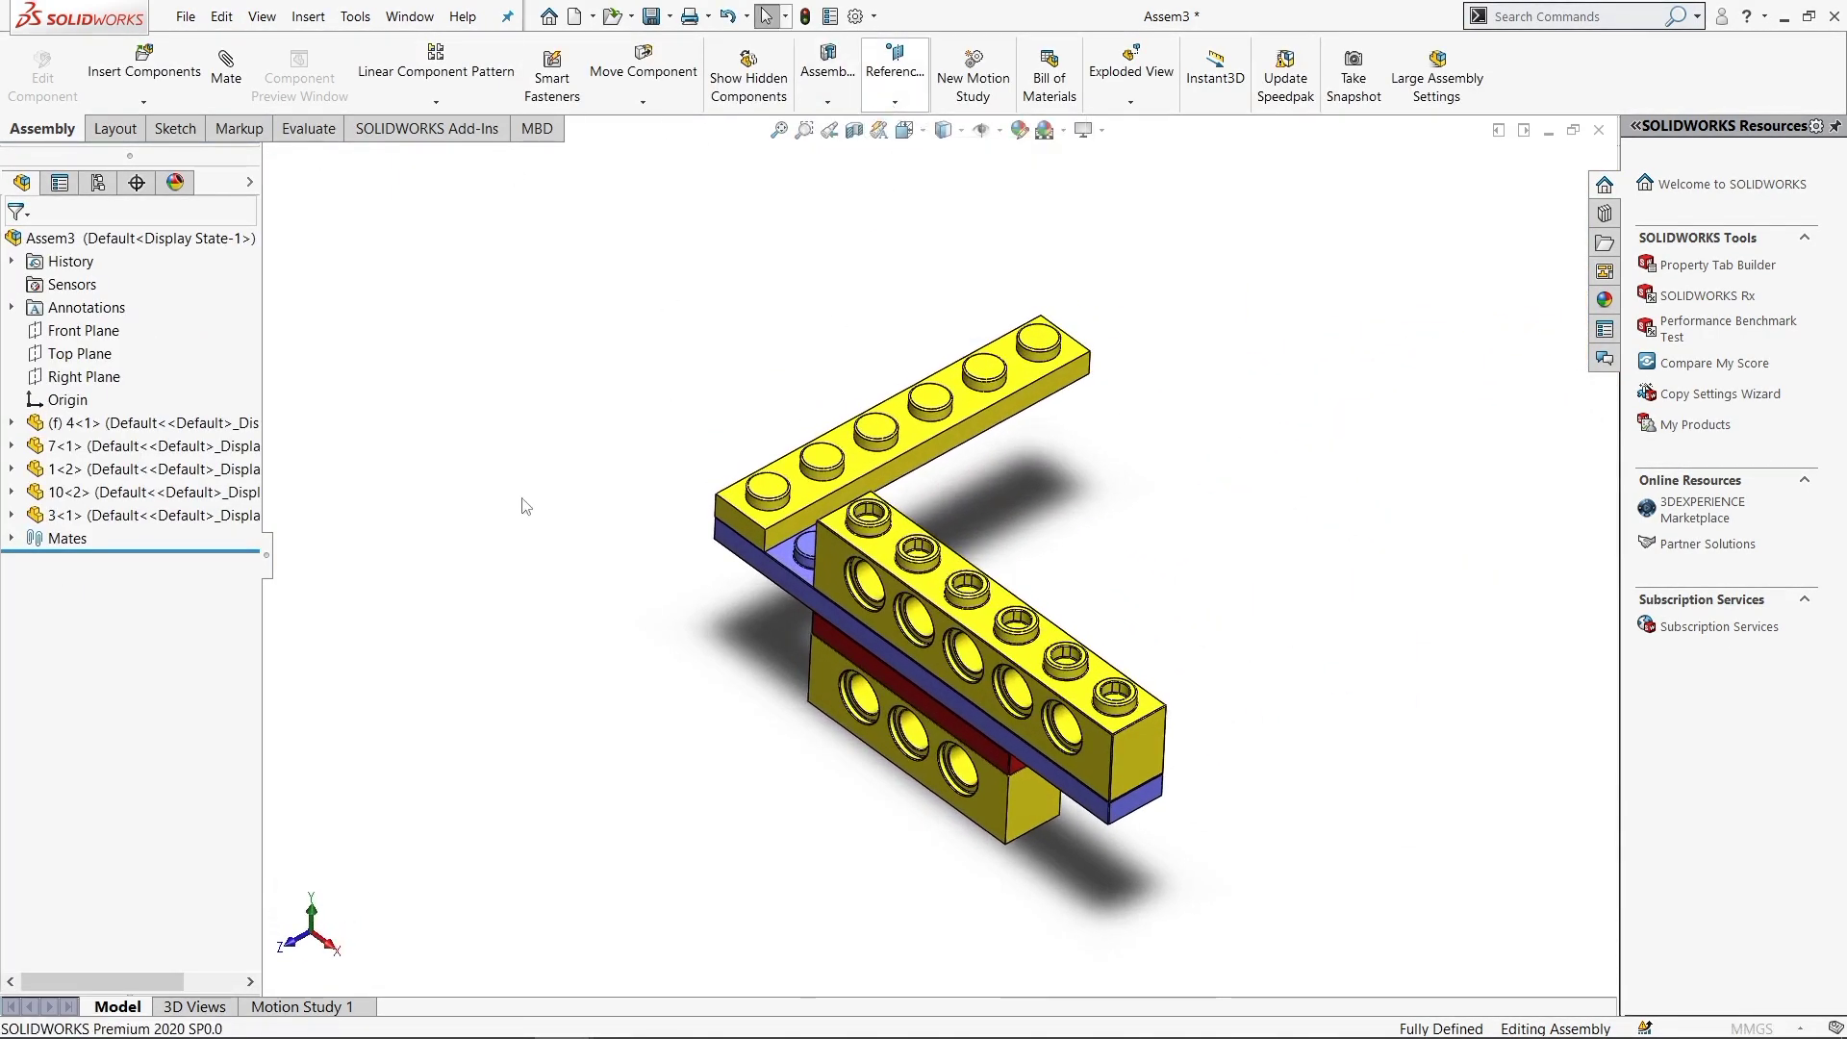
scroll(663, 535, "down", 2)
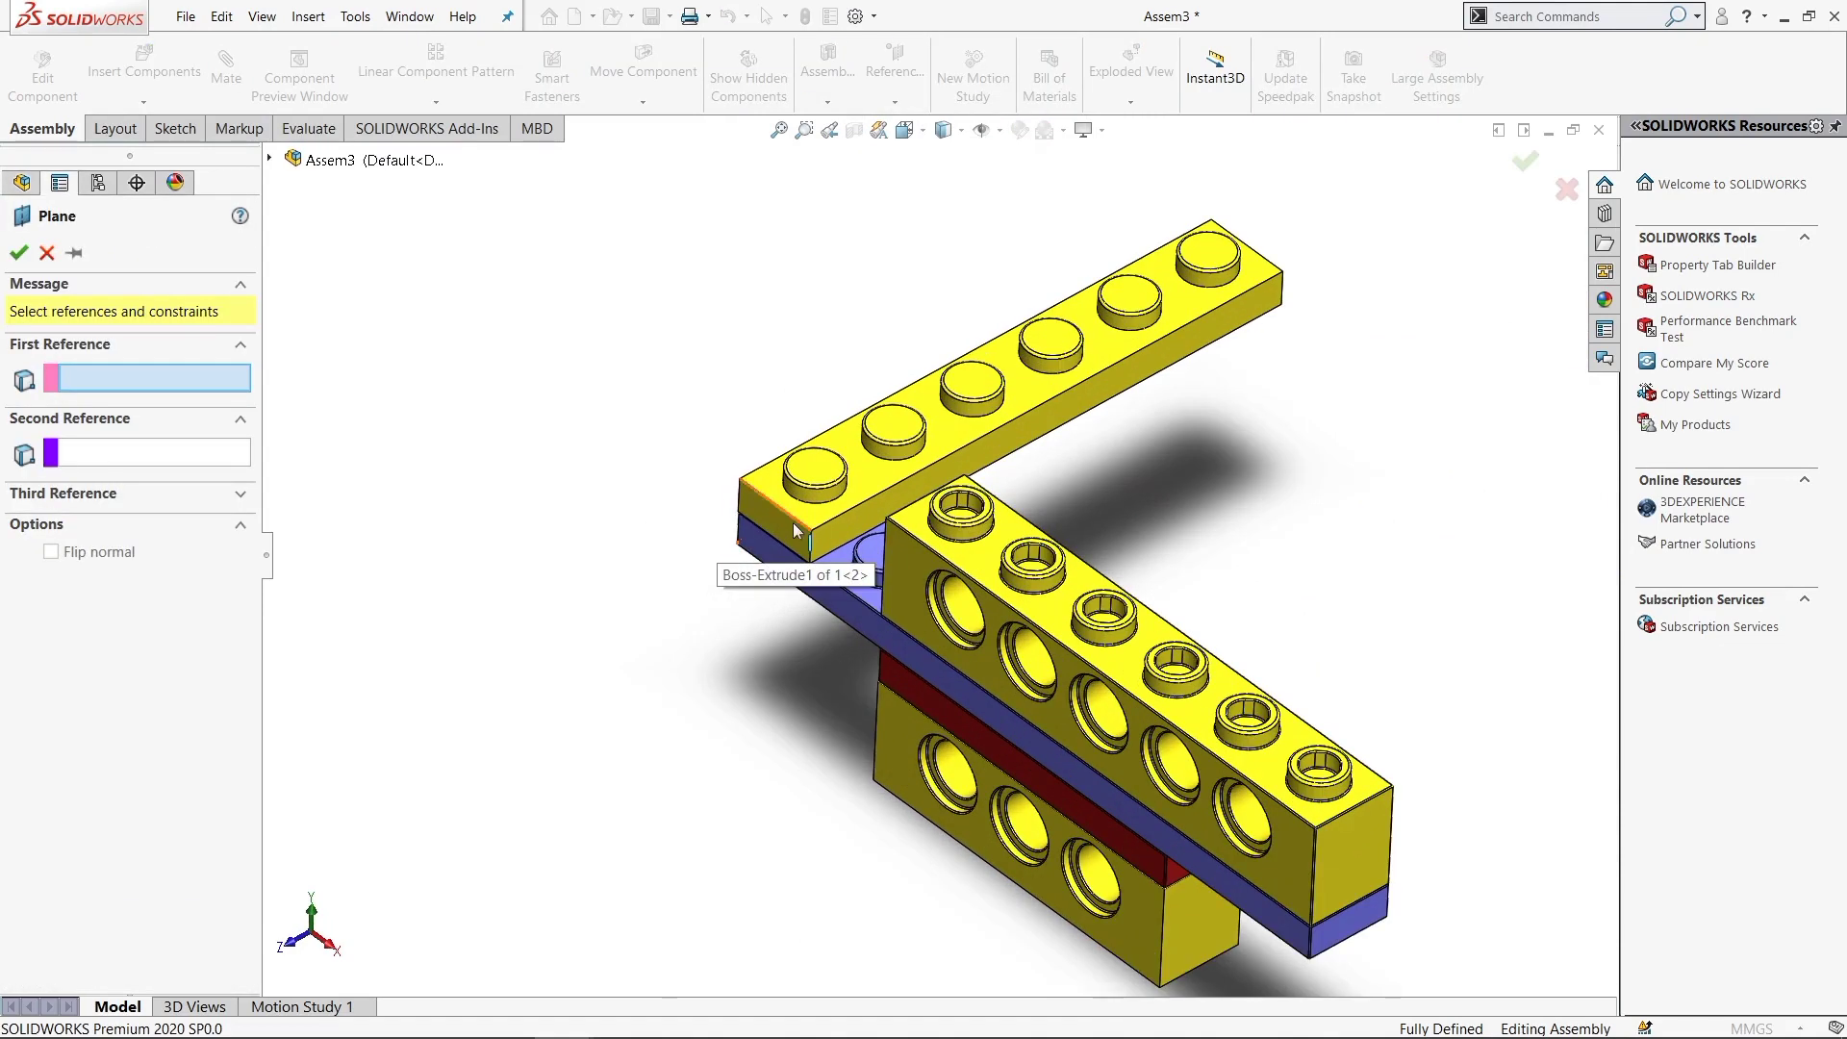
left_click(1210, 280)
middle_click_drag(1210, 280, 1208, 445)
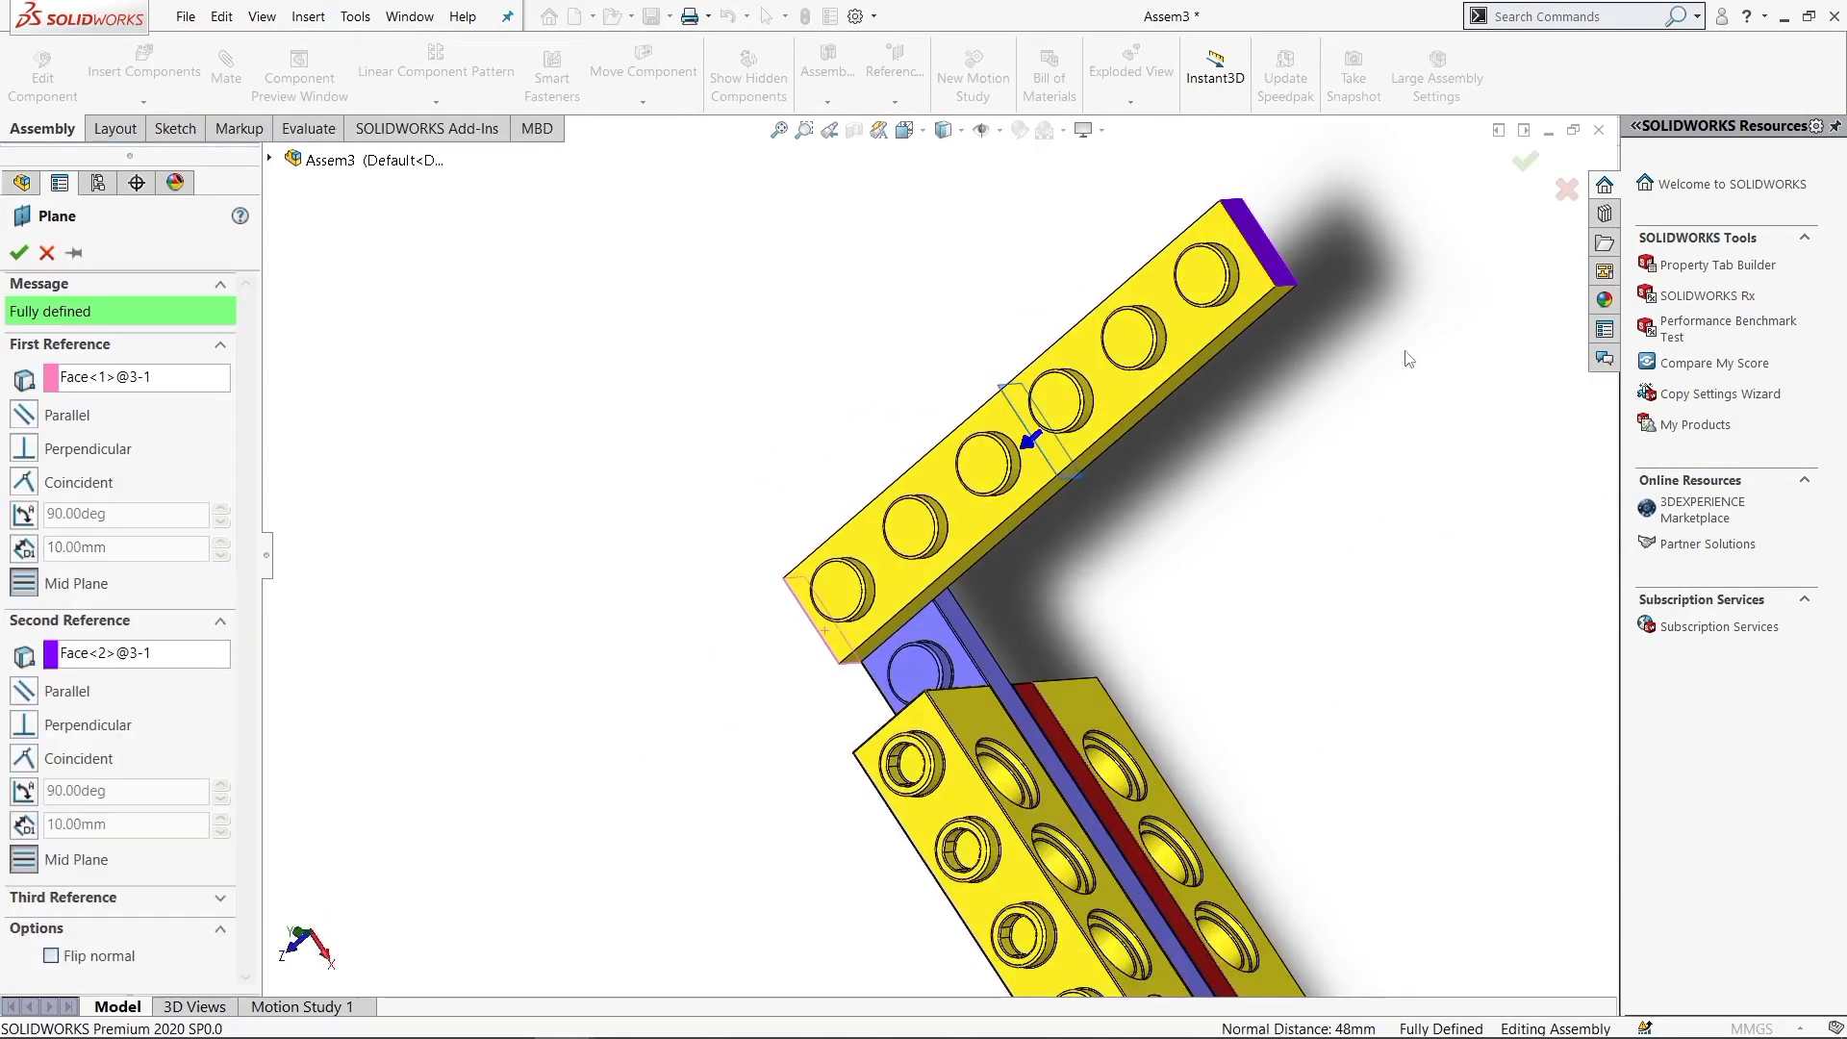
right_click(789, 366)
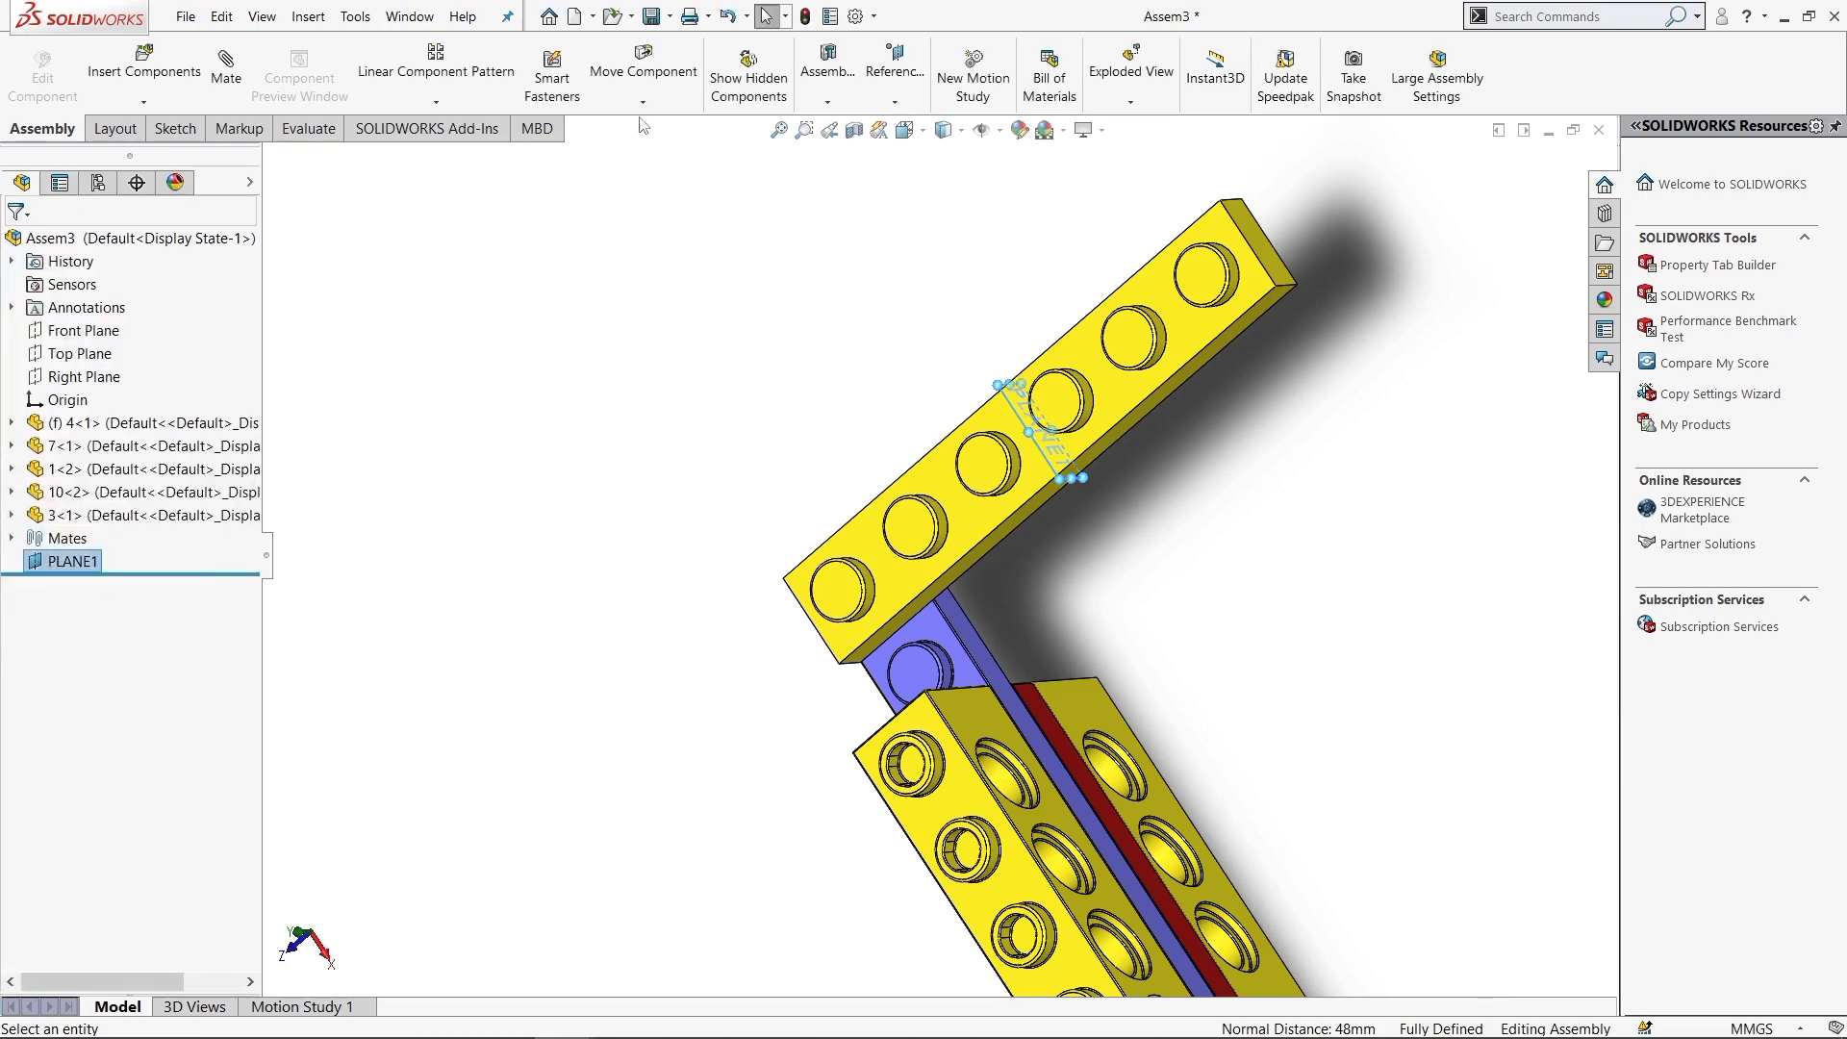
Mirror the blue plate and brick stack about PLANE1
left_click(436, 101)
left_click(450, 270)
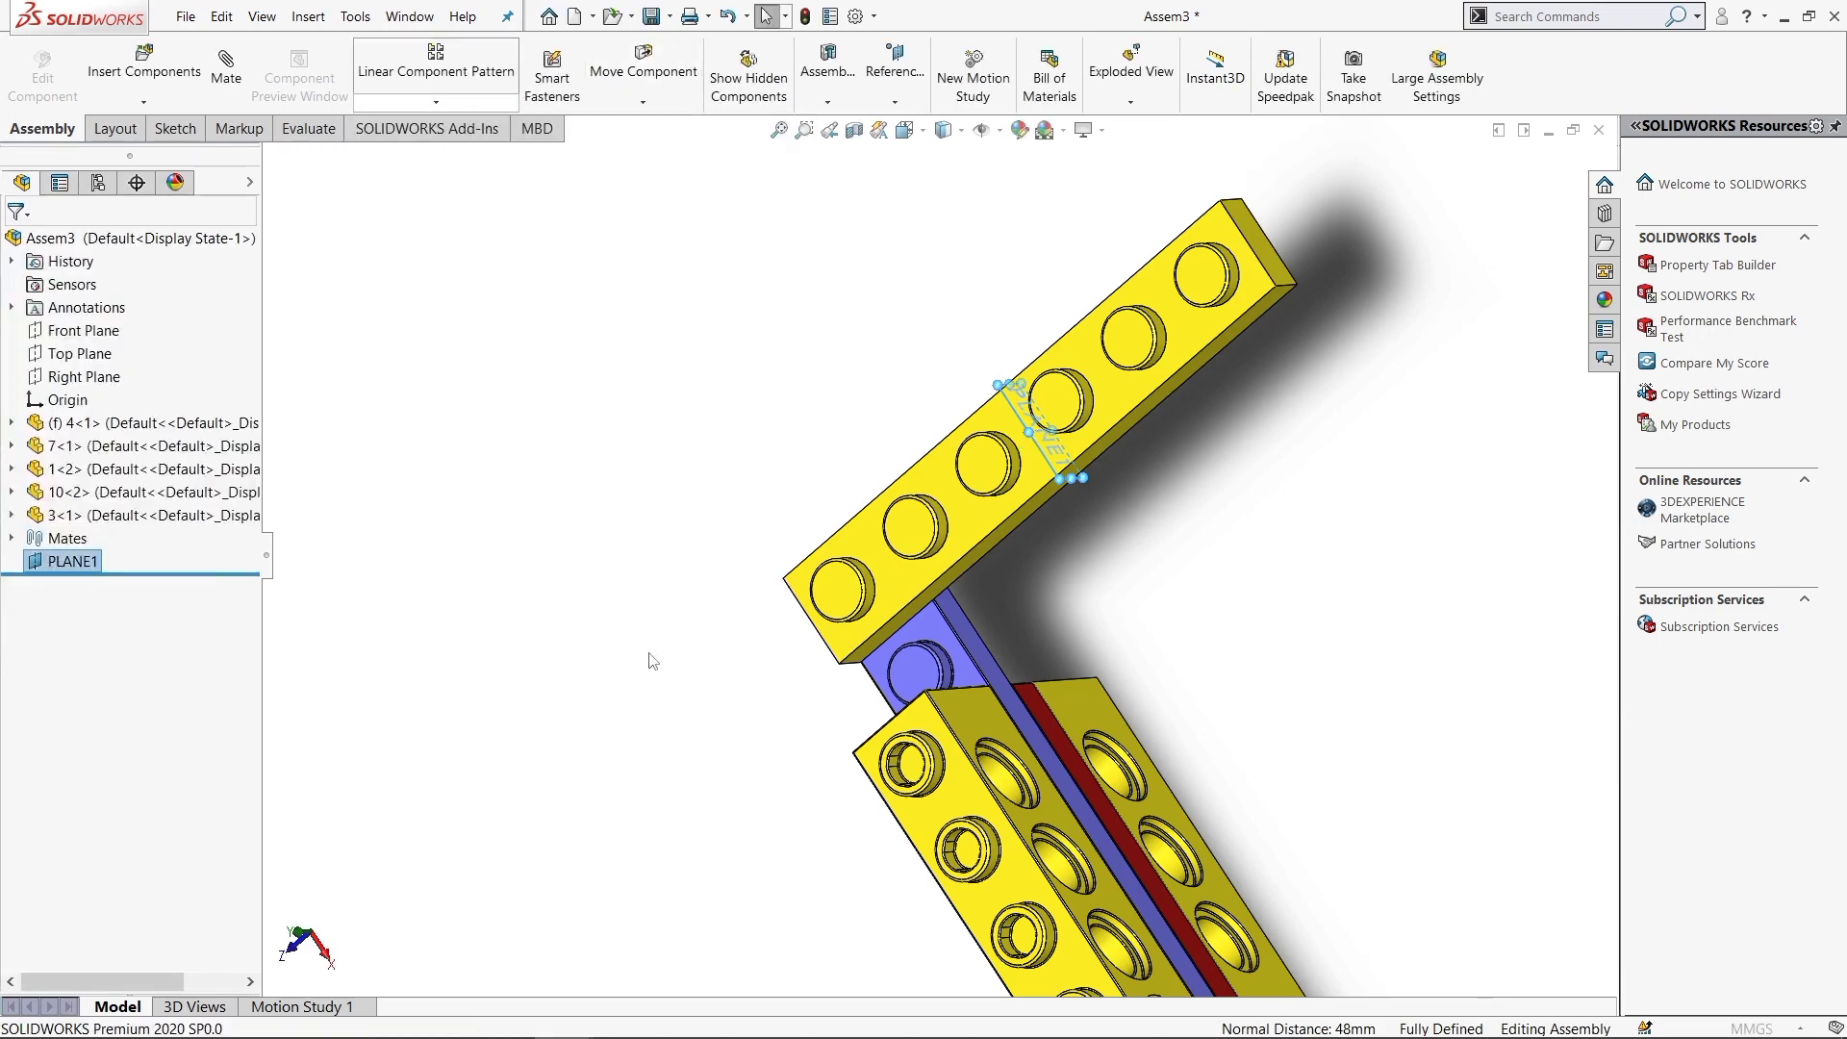
left_click(905, 743)
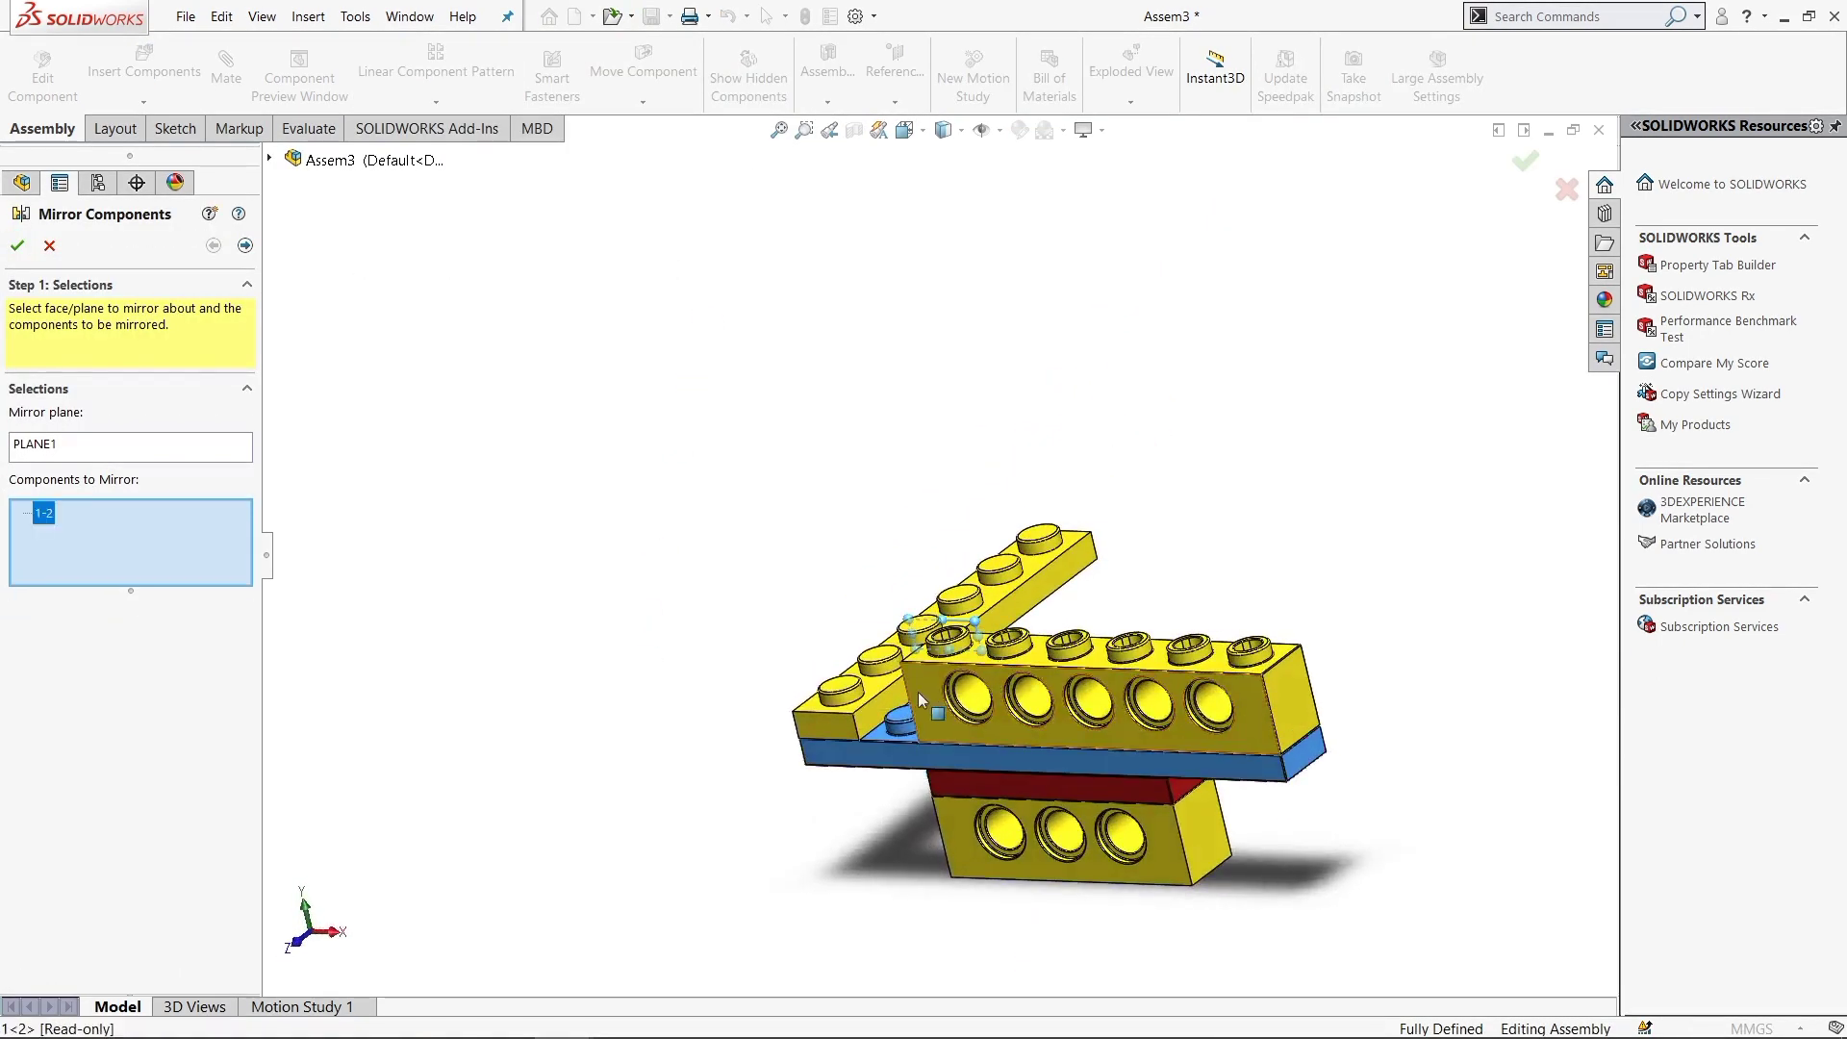
left_click(918, 691)
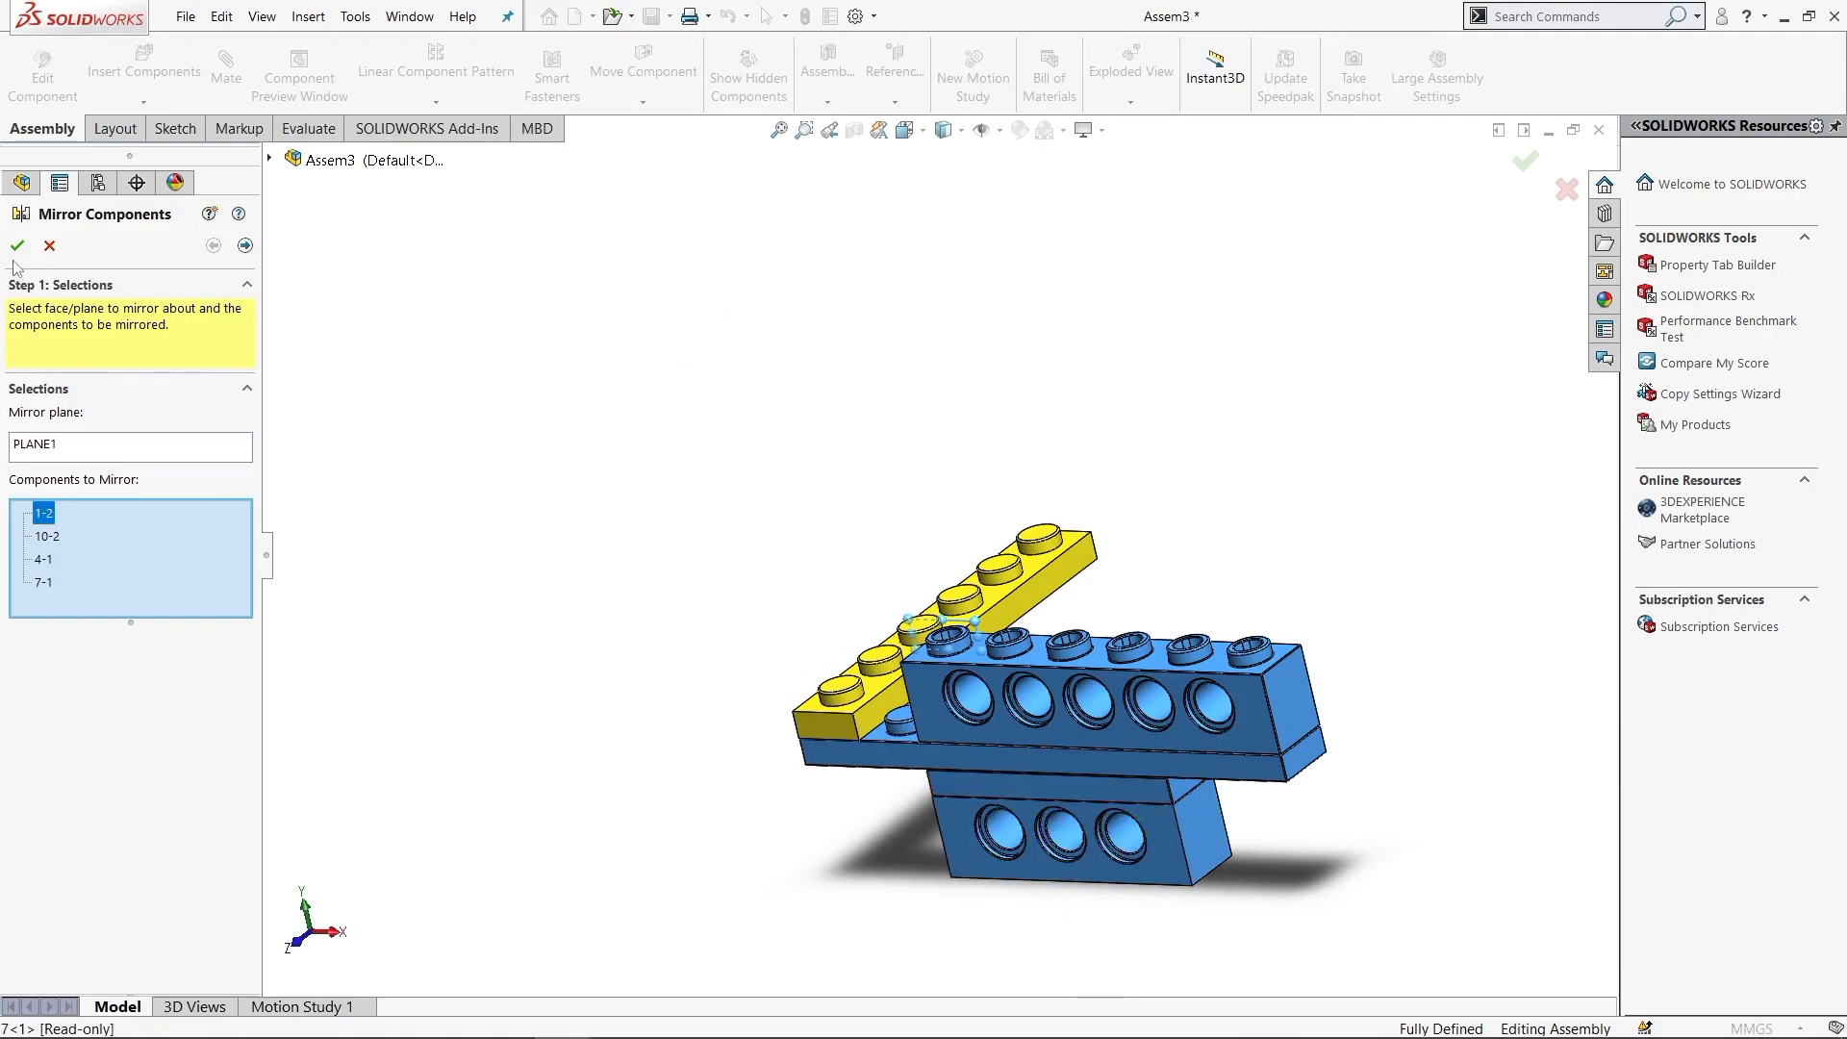
key("Return")
scroll(806, 364, "down", 2)
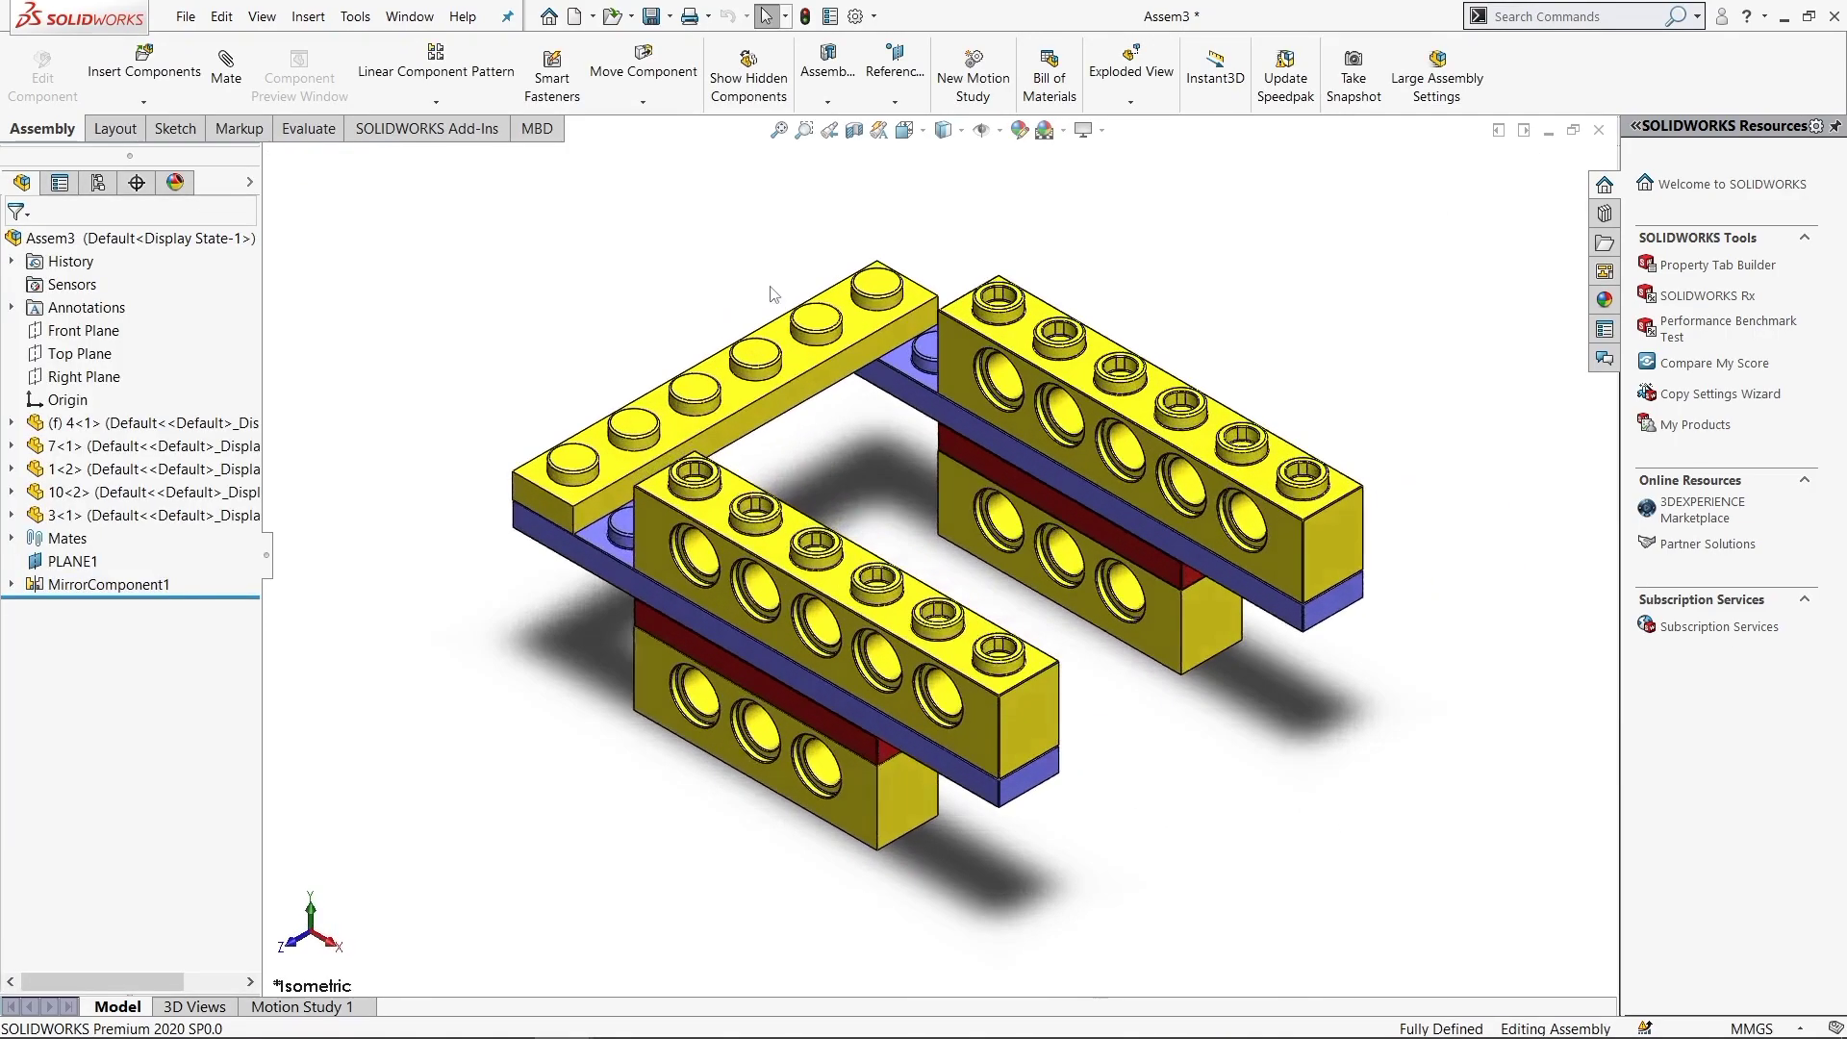
scroll(806, 364, "down", 5)
scroll(806, 364, "up", 4)
scroll(806, 366, "up", 2)
middle_click_drag(806, 366, 635, 452)
scroll(806, 381, "down", 2)
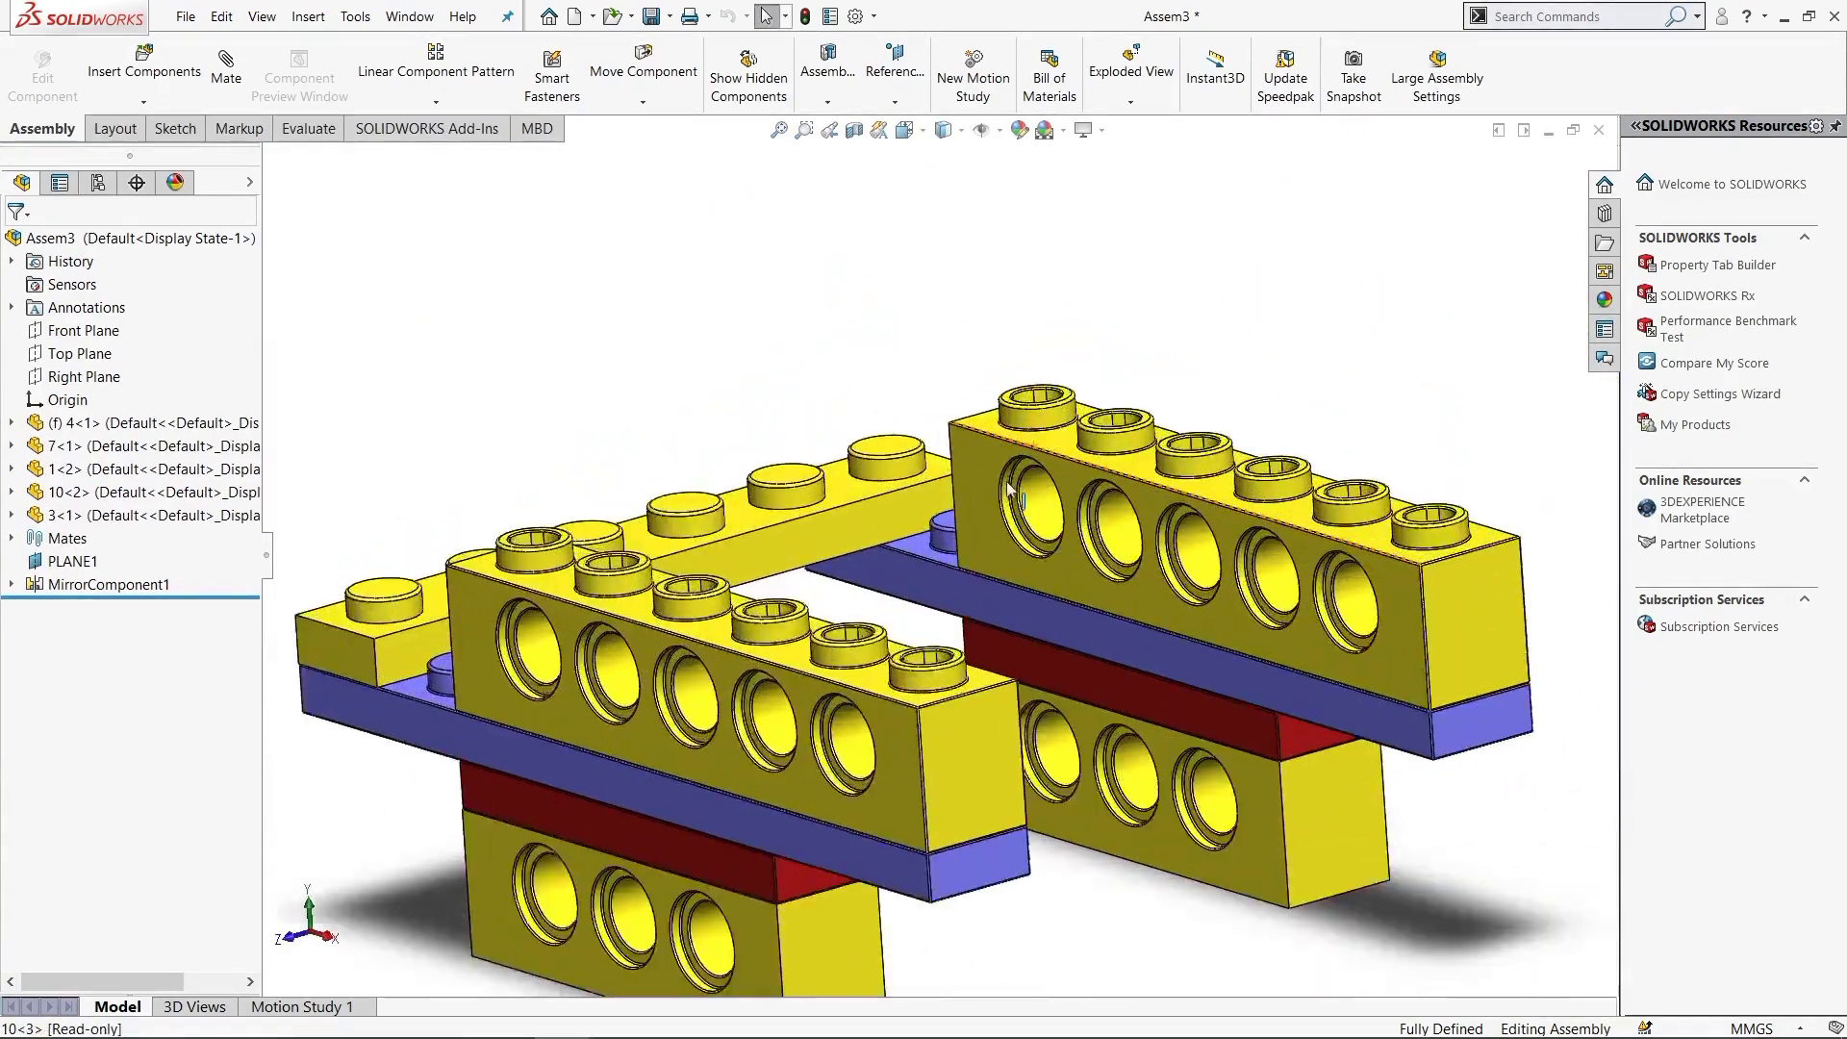
Insert the black axle, part 9, into the assembly
left_click(134, 106)
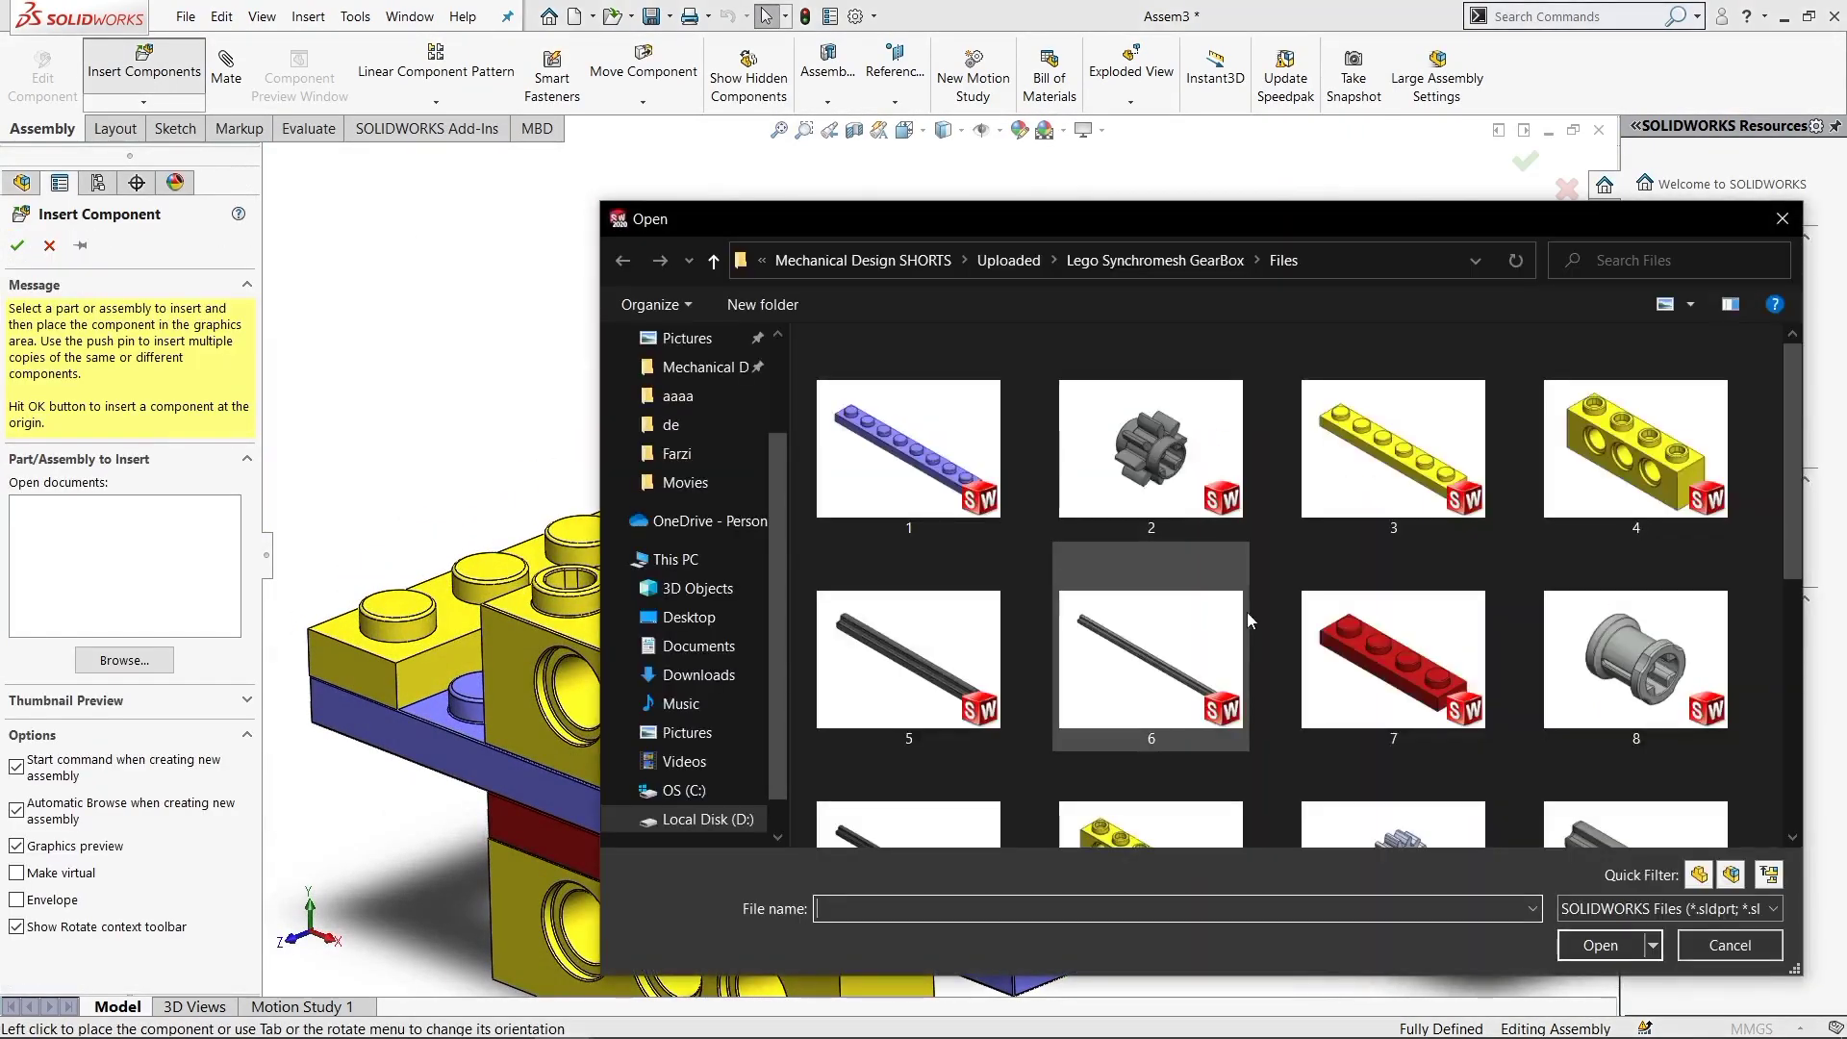
scroll(1367, 708, "down", 1)
double_click(978, 749)
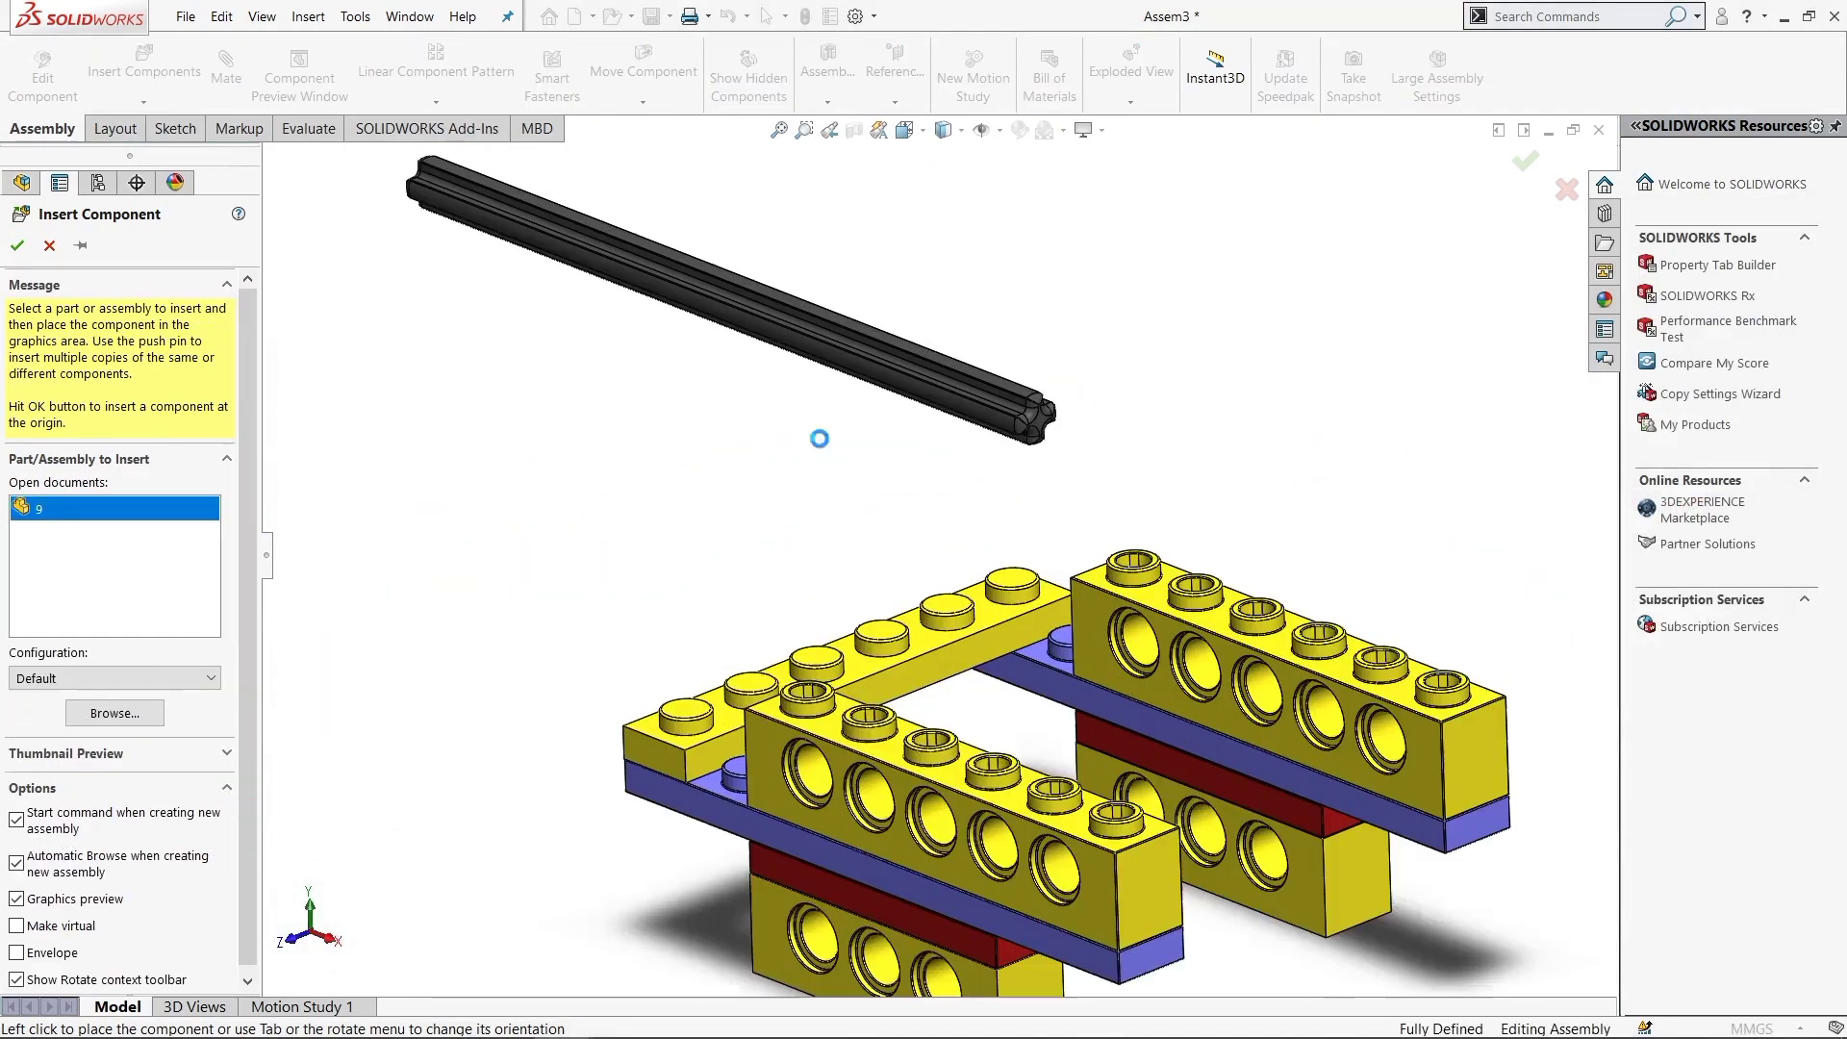
left_click(819, 438)
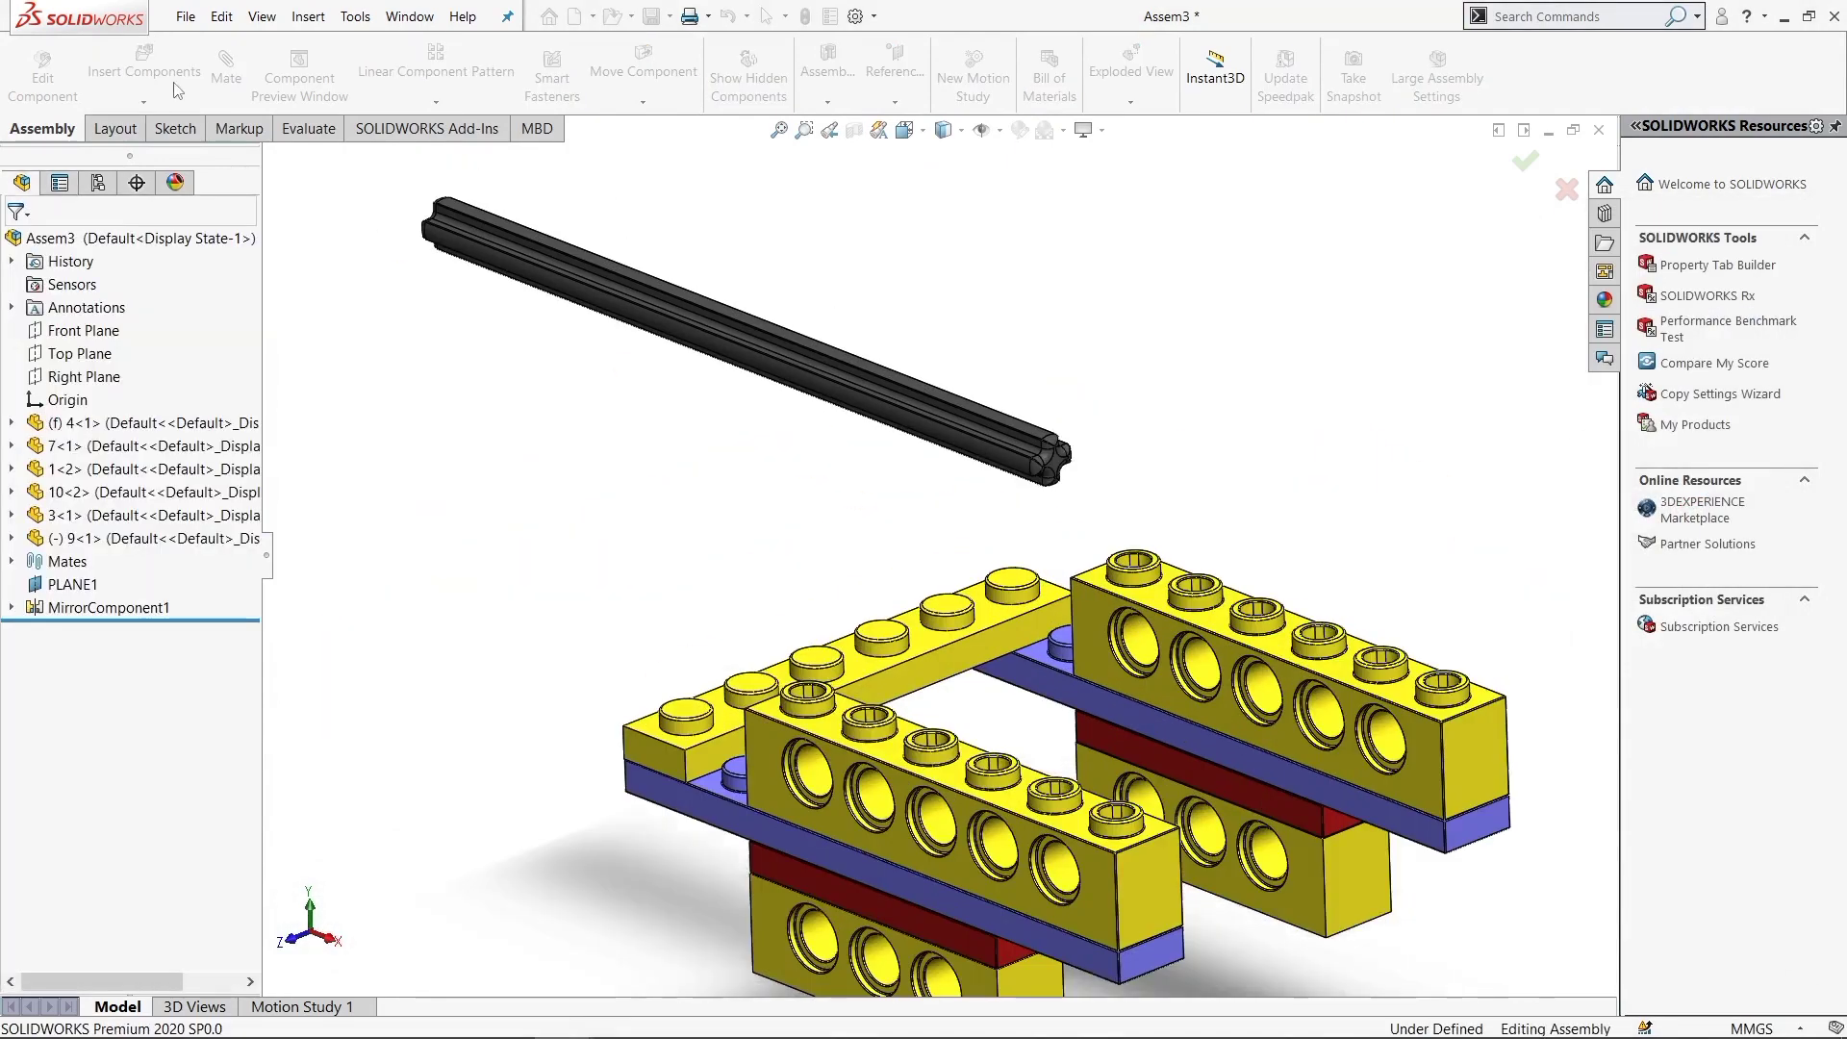
Mate the axle concentric with a brick hole and slide it through both brick stacks
left_click(1058, 472)
scroll(835, 584, "down", 2)
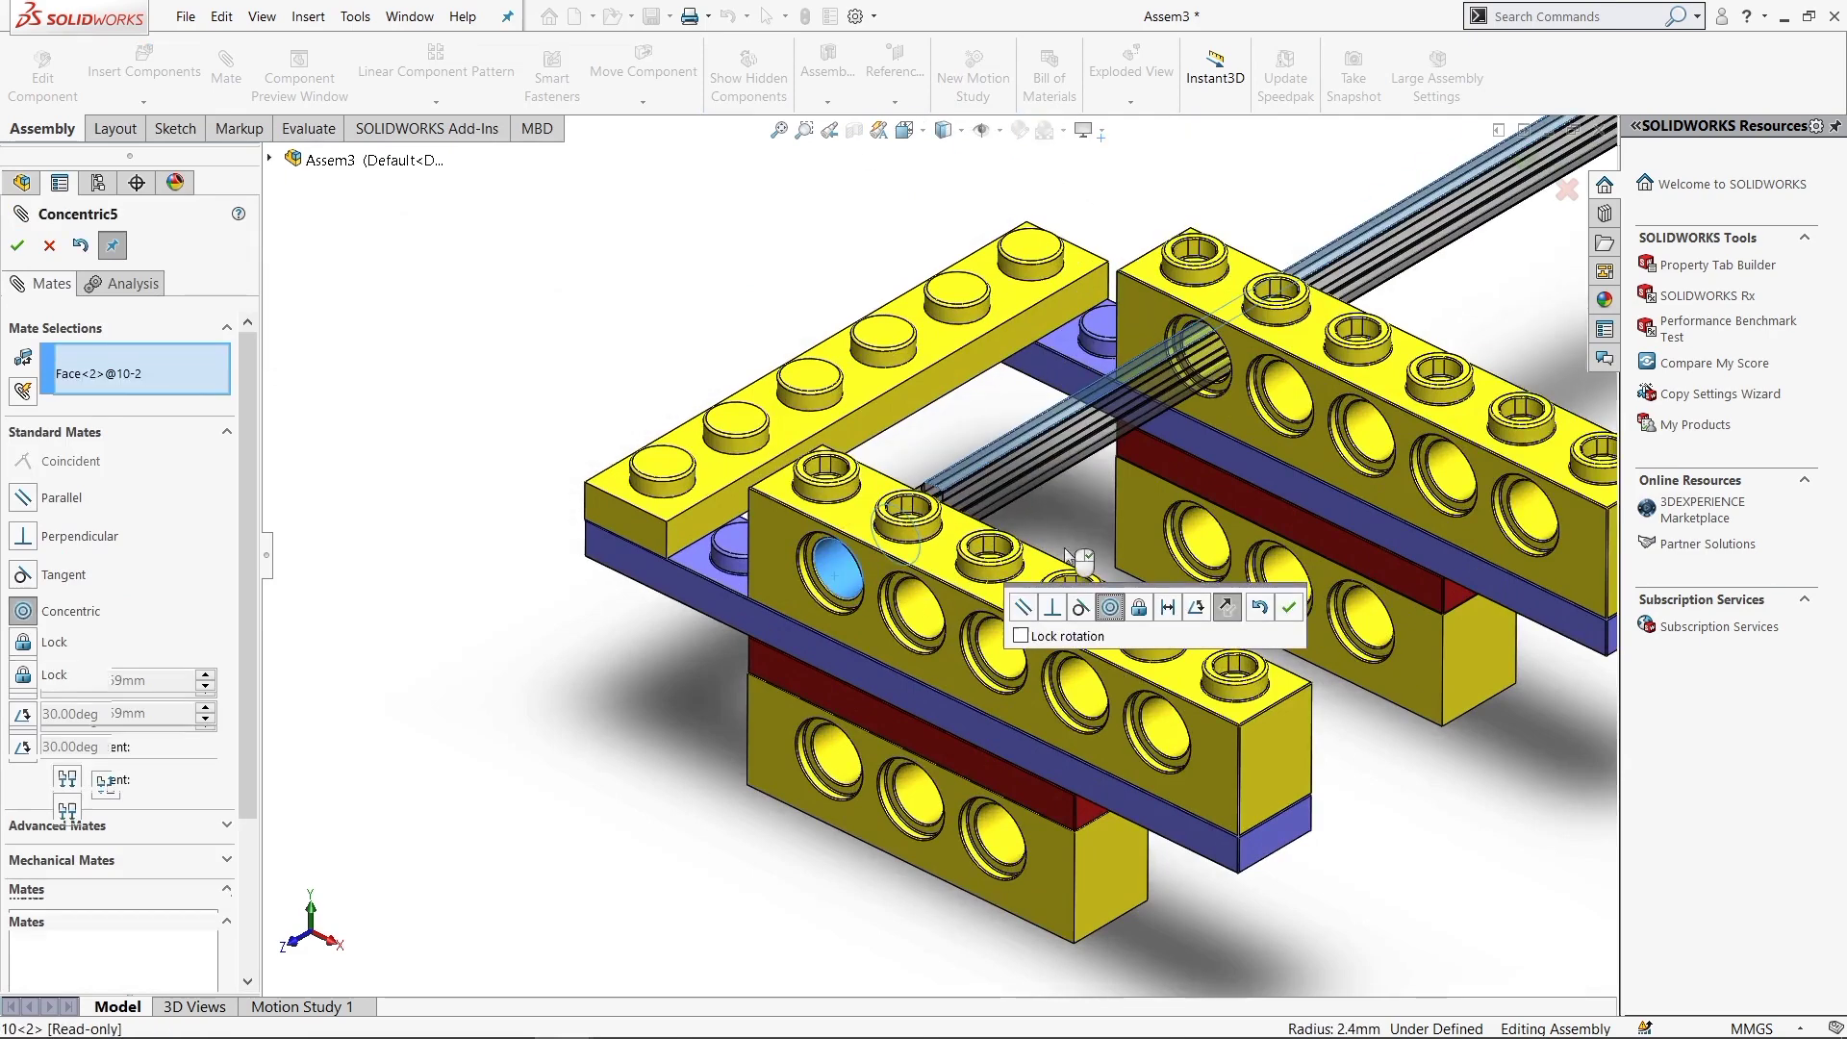
key("Return")
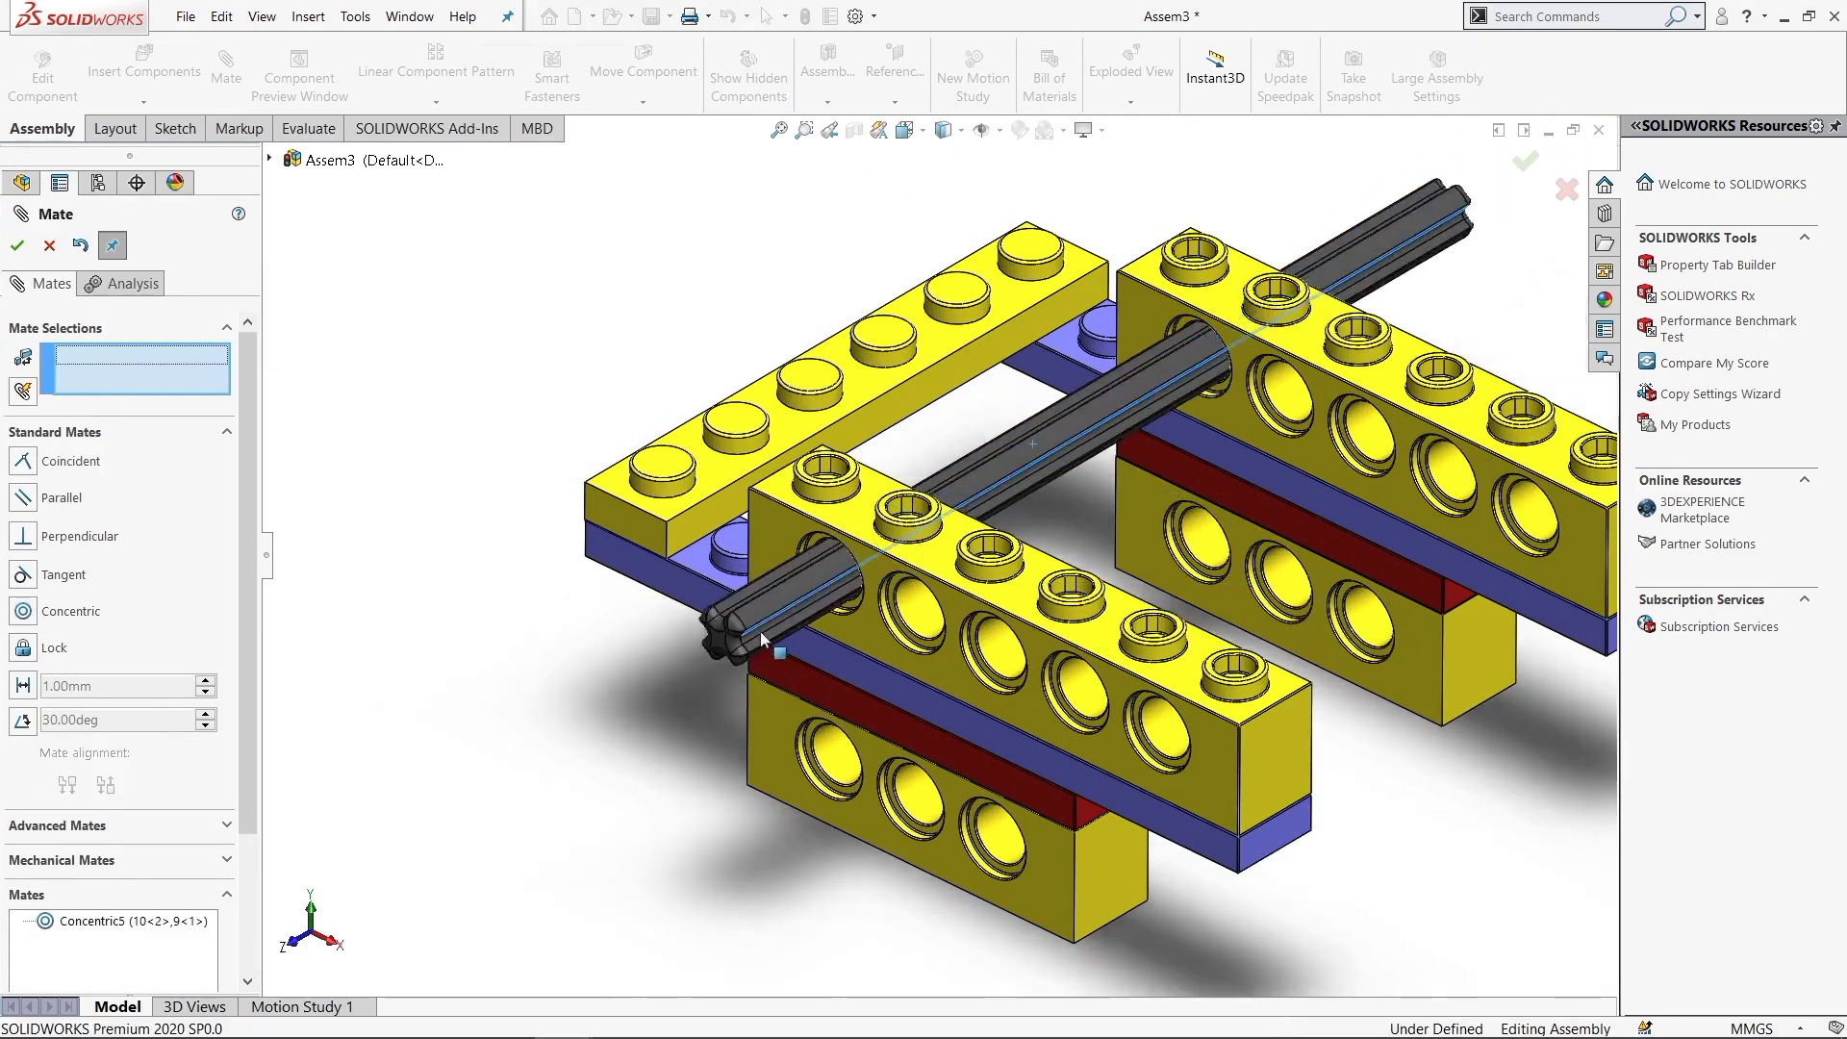
left_click_drag(760, 631, 1020, 840)
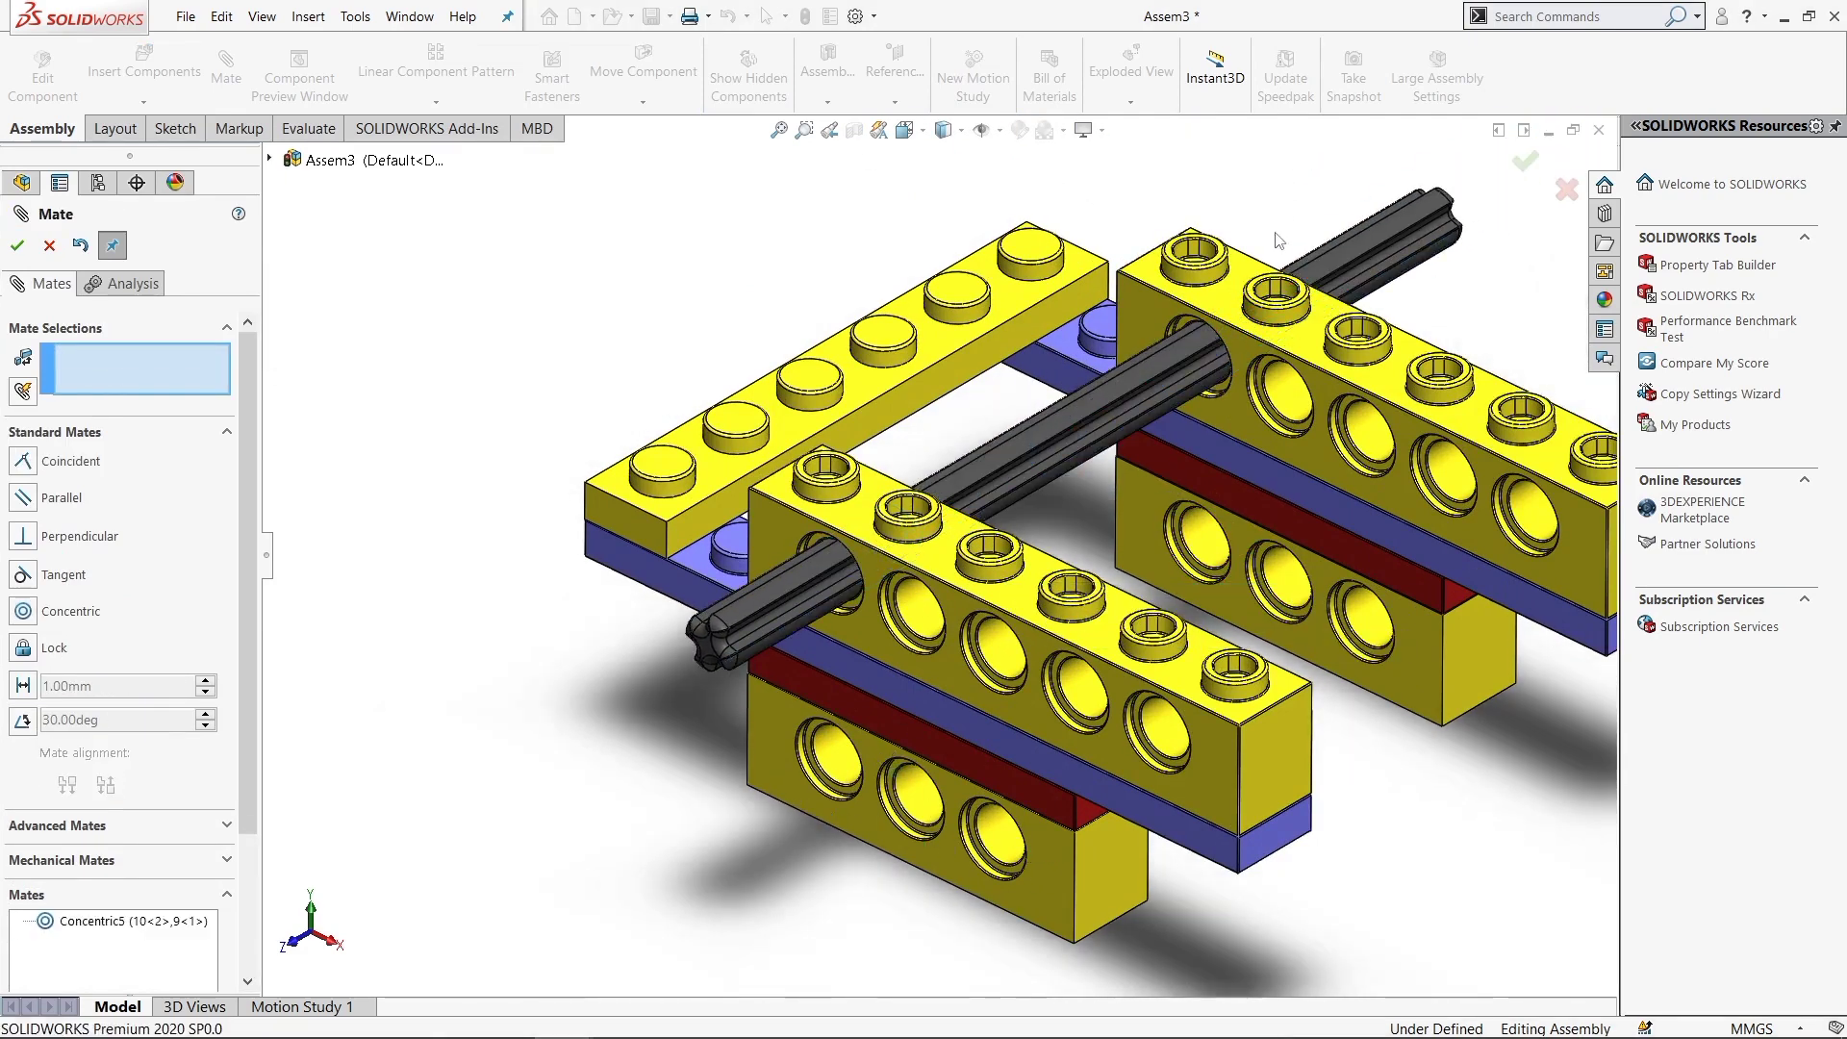
key("ctrl+7")
left_click(145, 60)
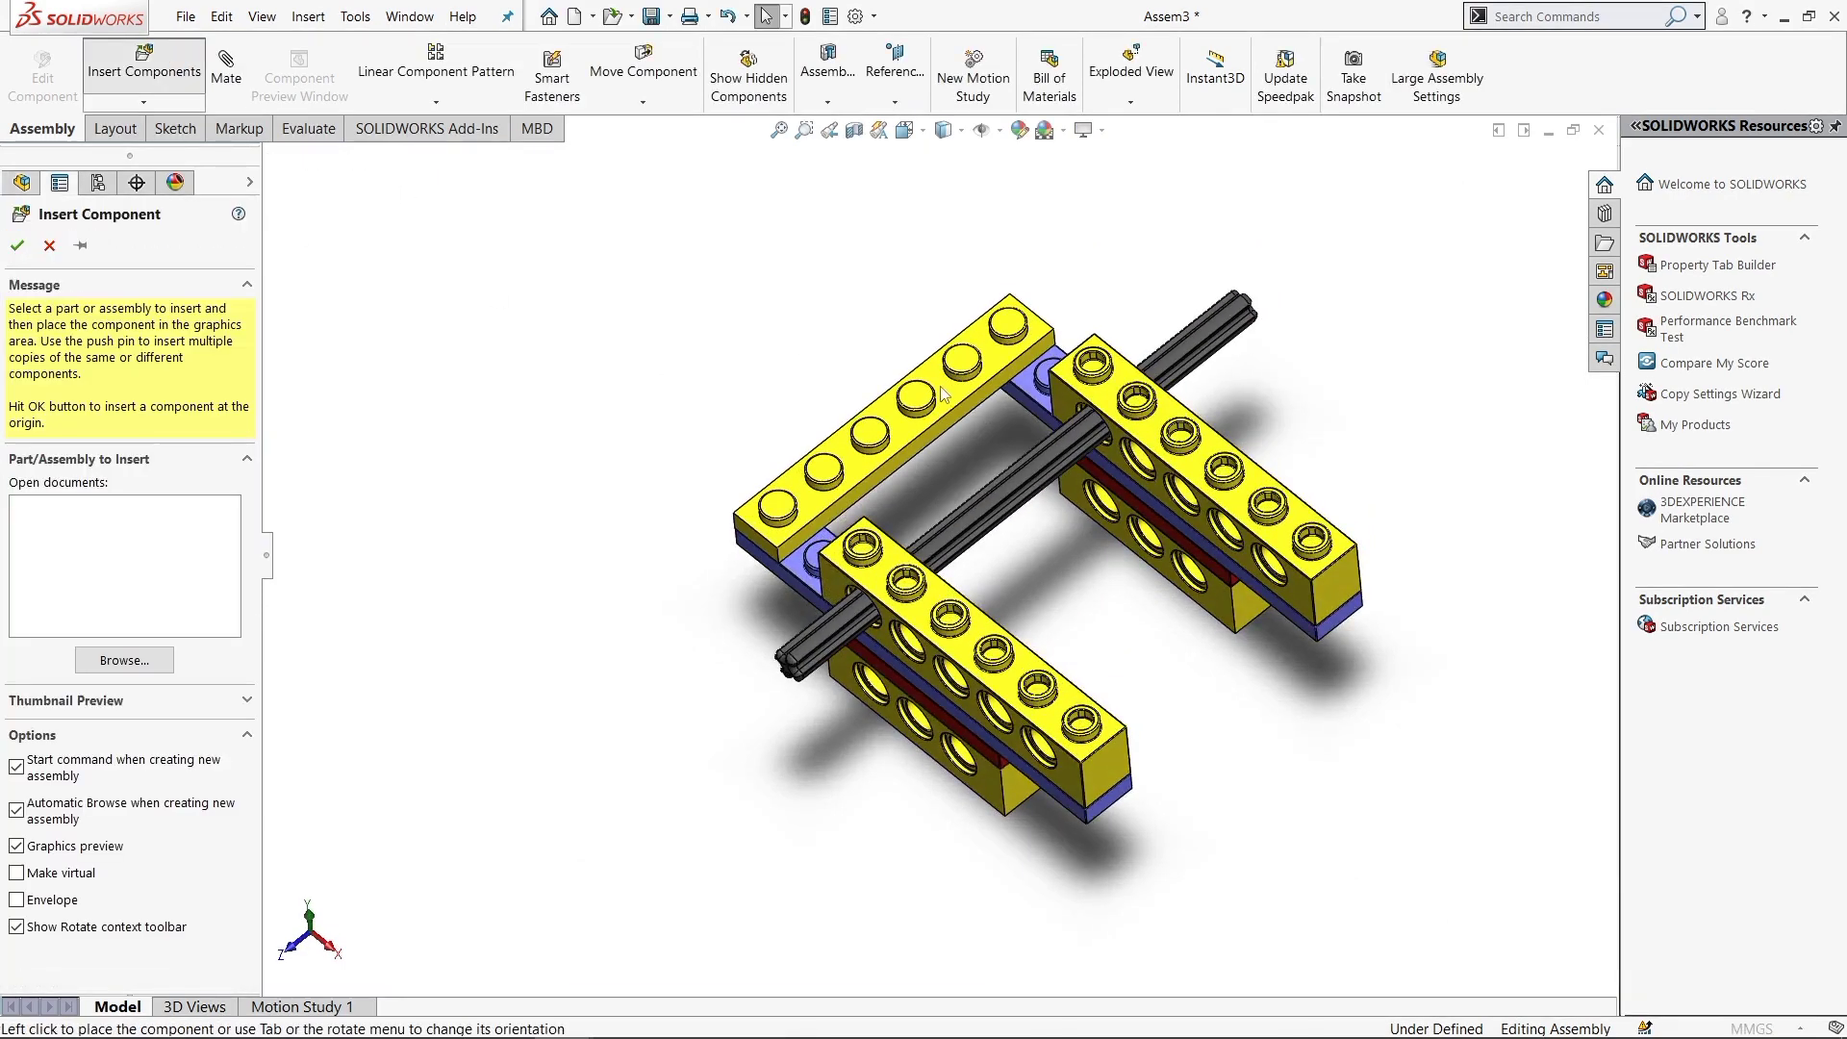
Insert parts 13, 14 and 15 together and place the red tube, red clutch piece and grey gear above the frame
scroll(1427, 666, "down", 2)
scroll(1428, 667, "down", 3)
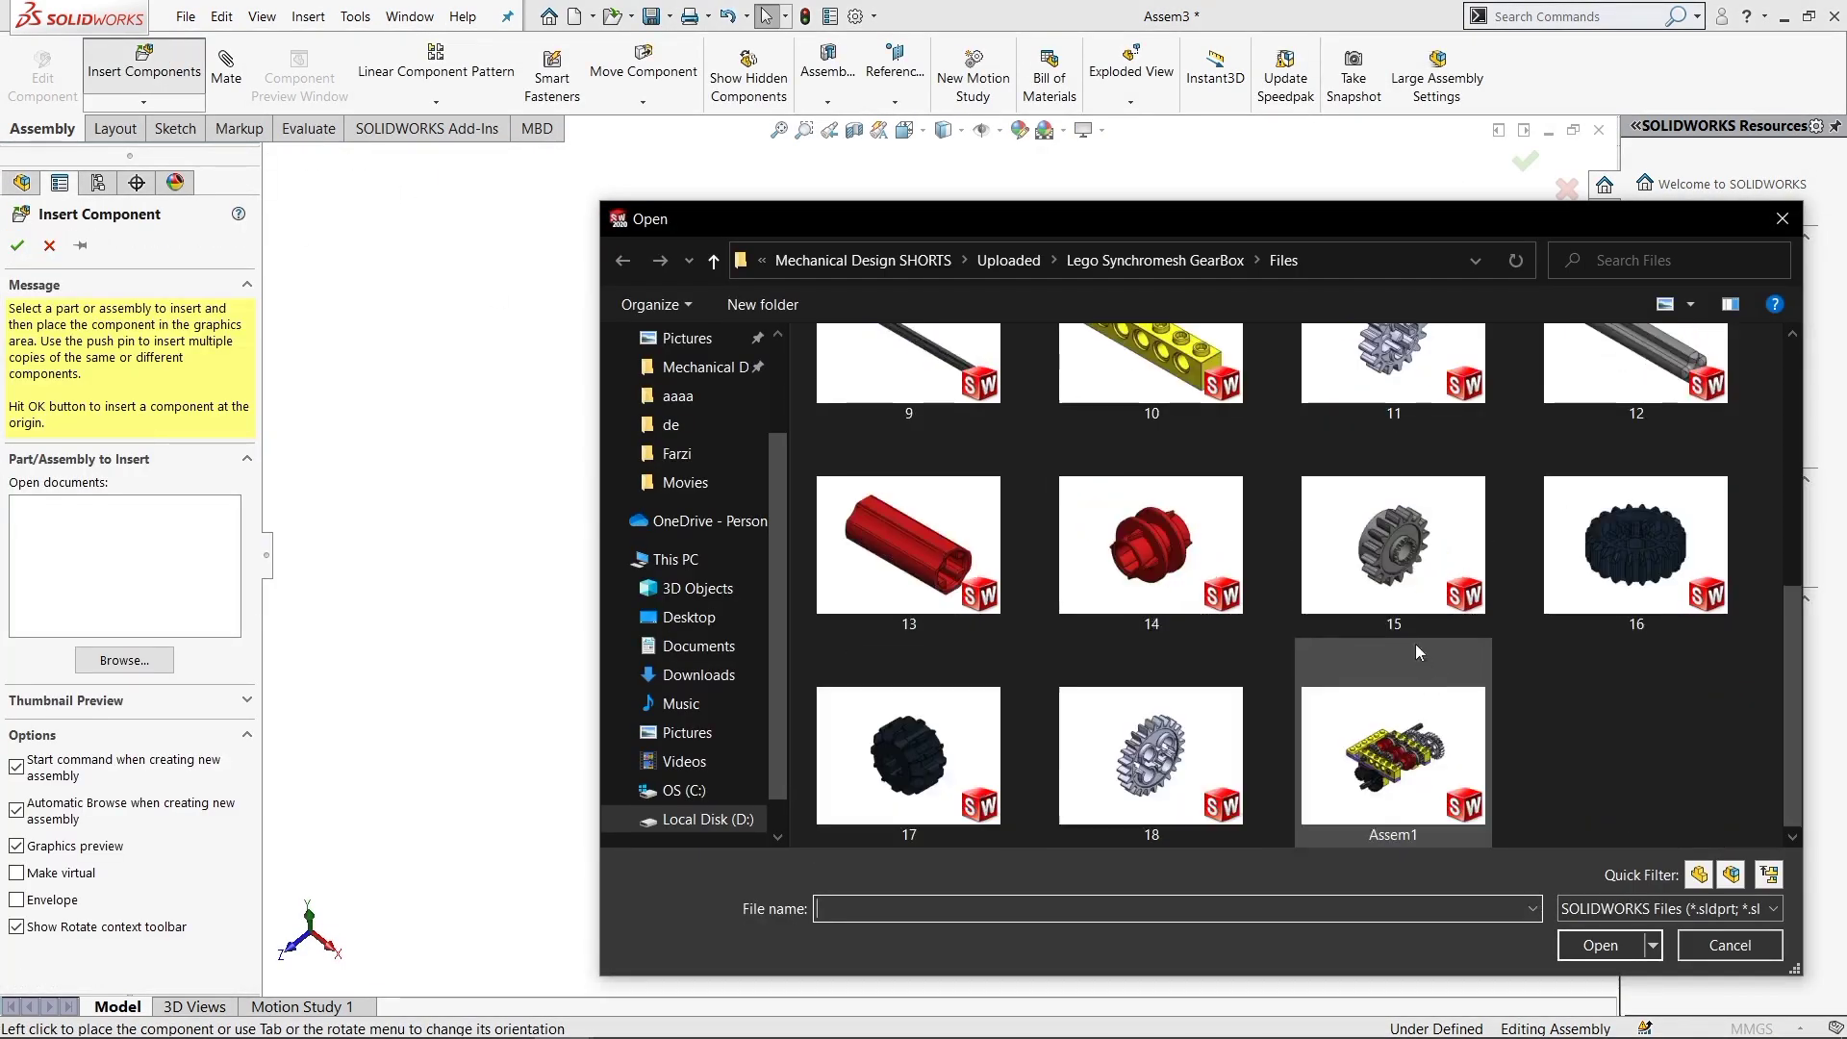
left_click(1397, 565)
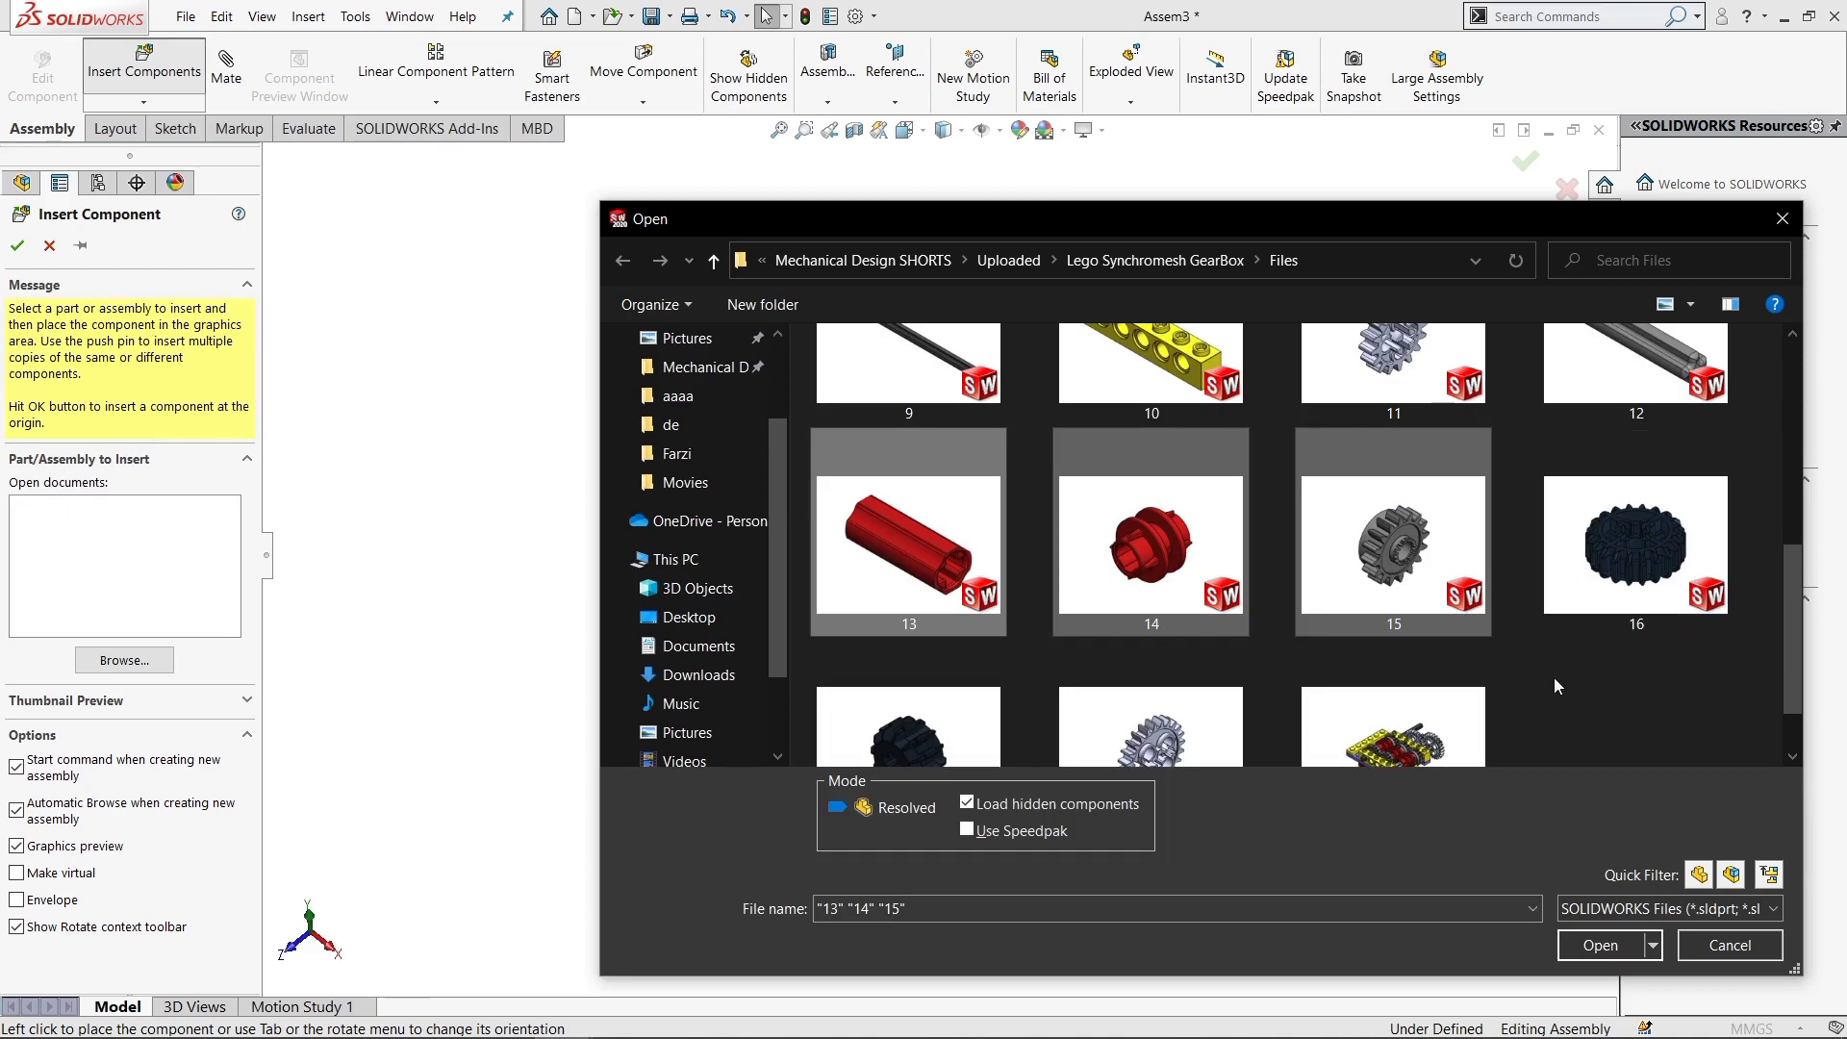
left_click(1604, 945)
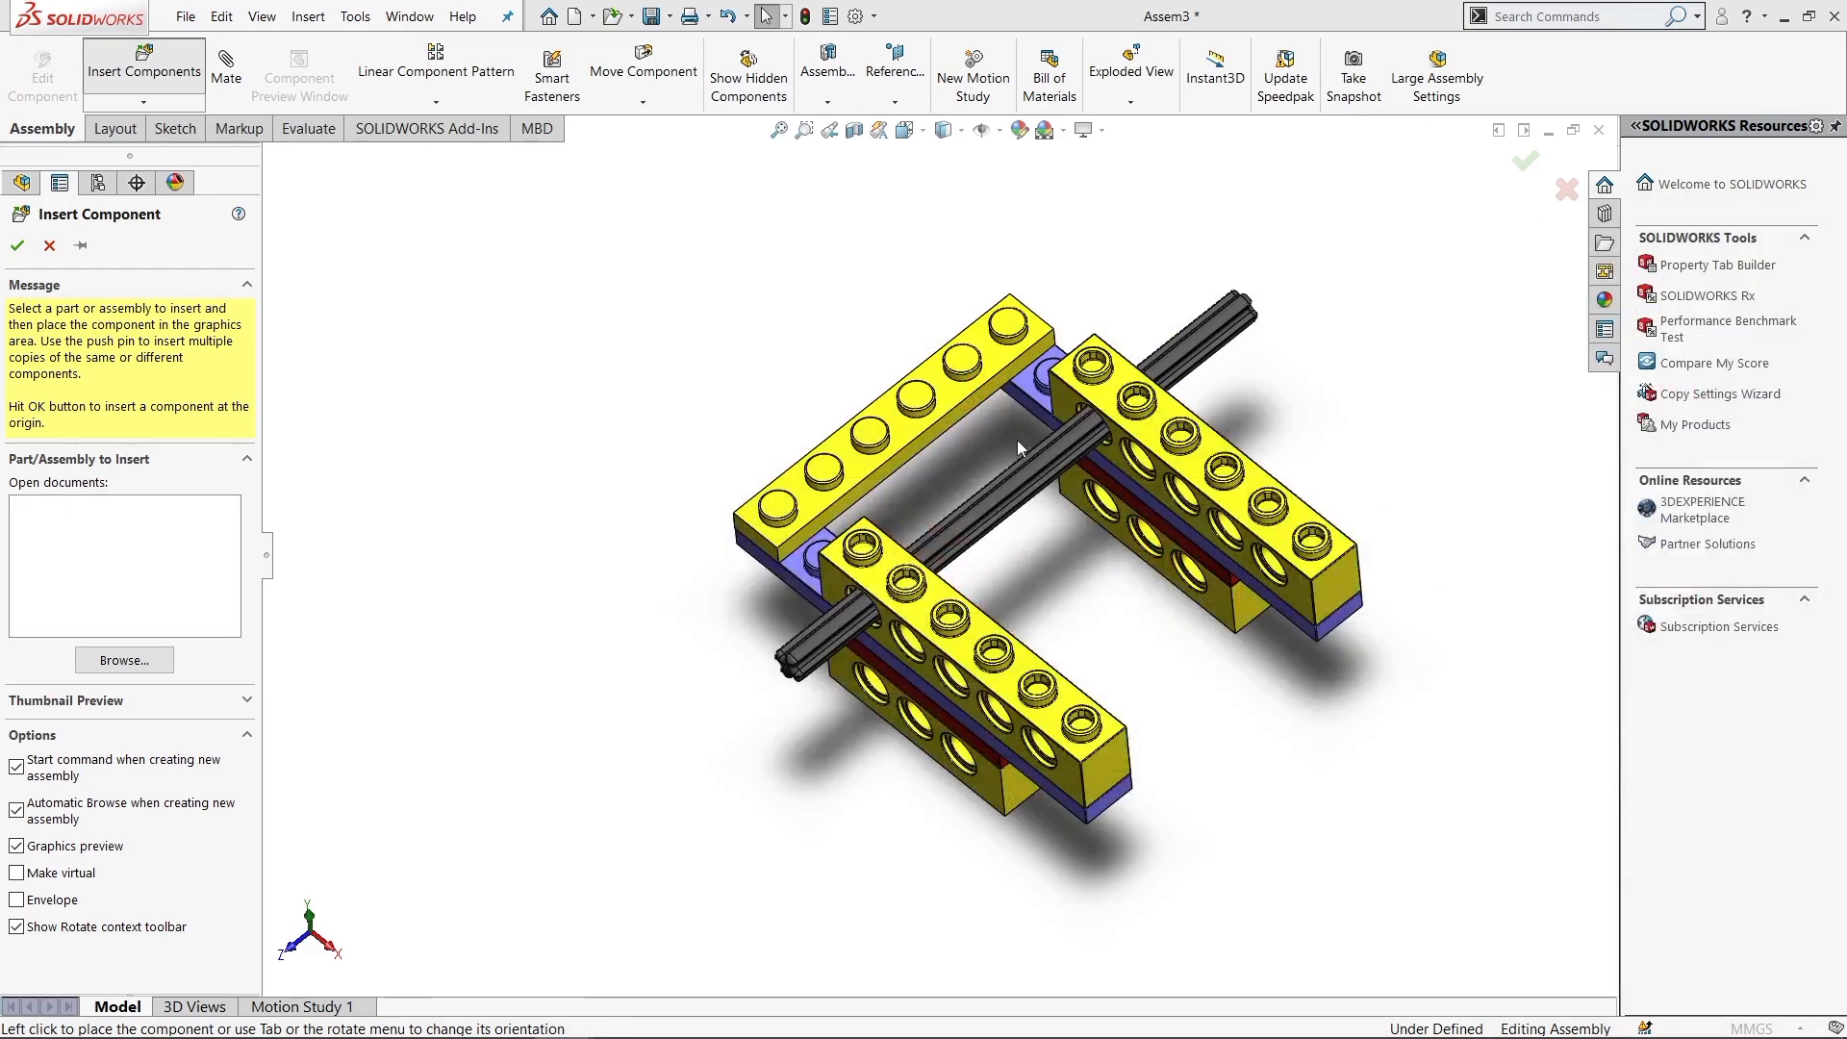
scroll(886, 367, "down", 2)
left_click(886, 368)
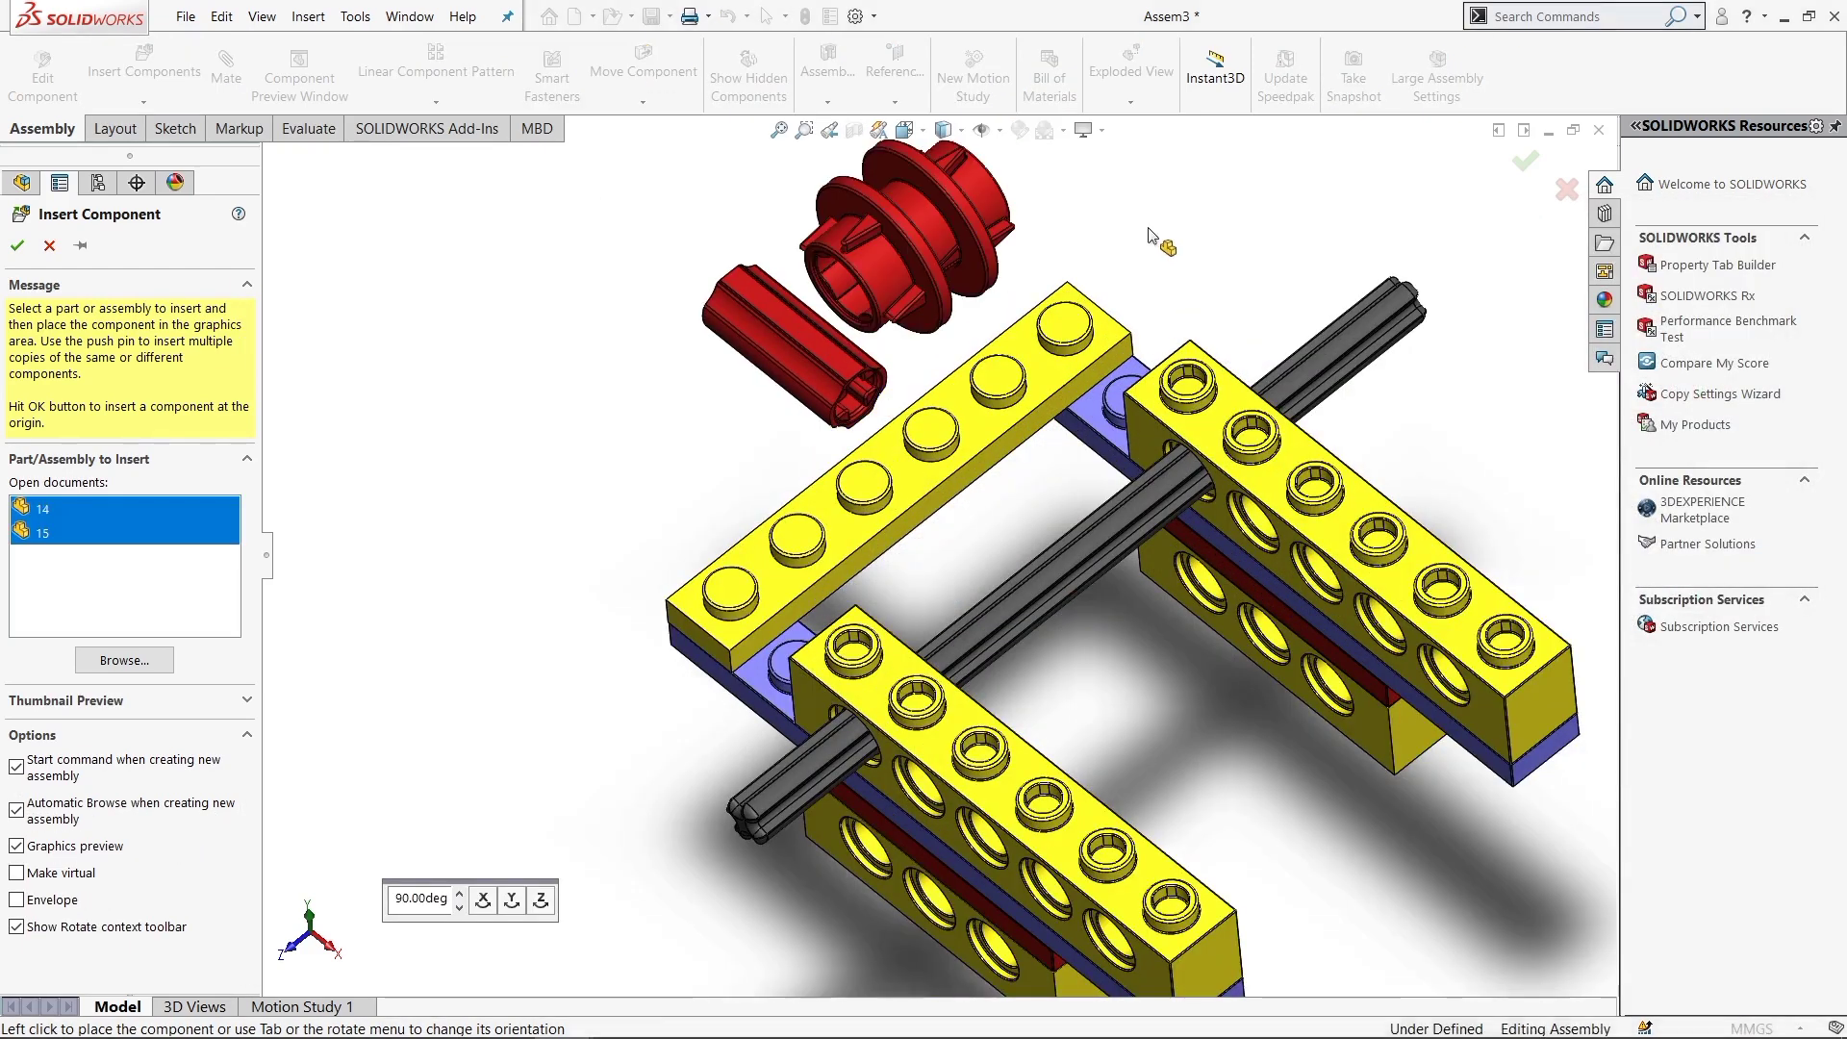
left_click(1161, 234)
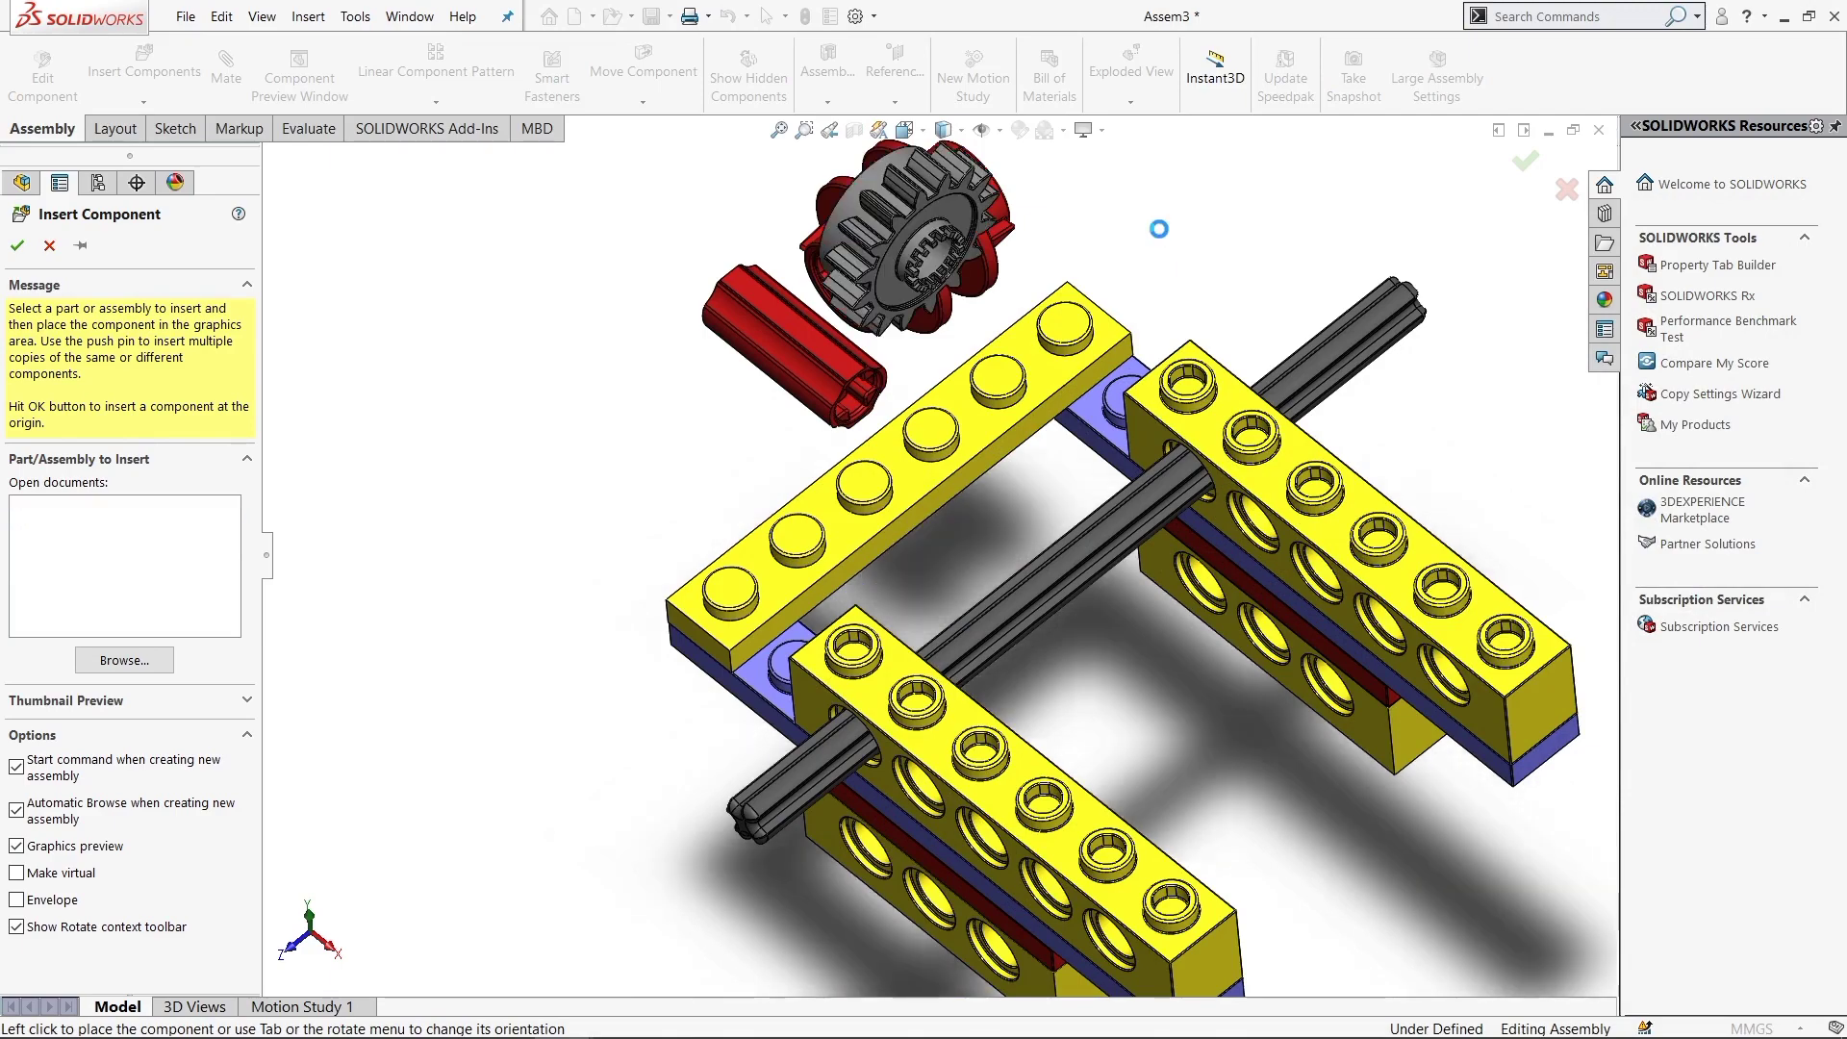
left_click(1159, 229)
middle_click_drag(1225, 287, 1128, 343)
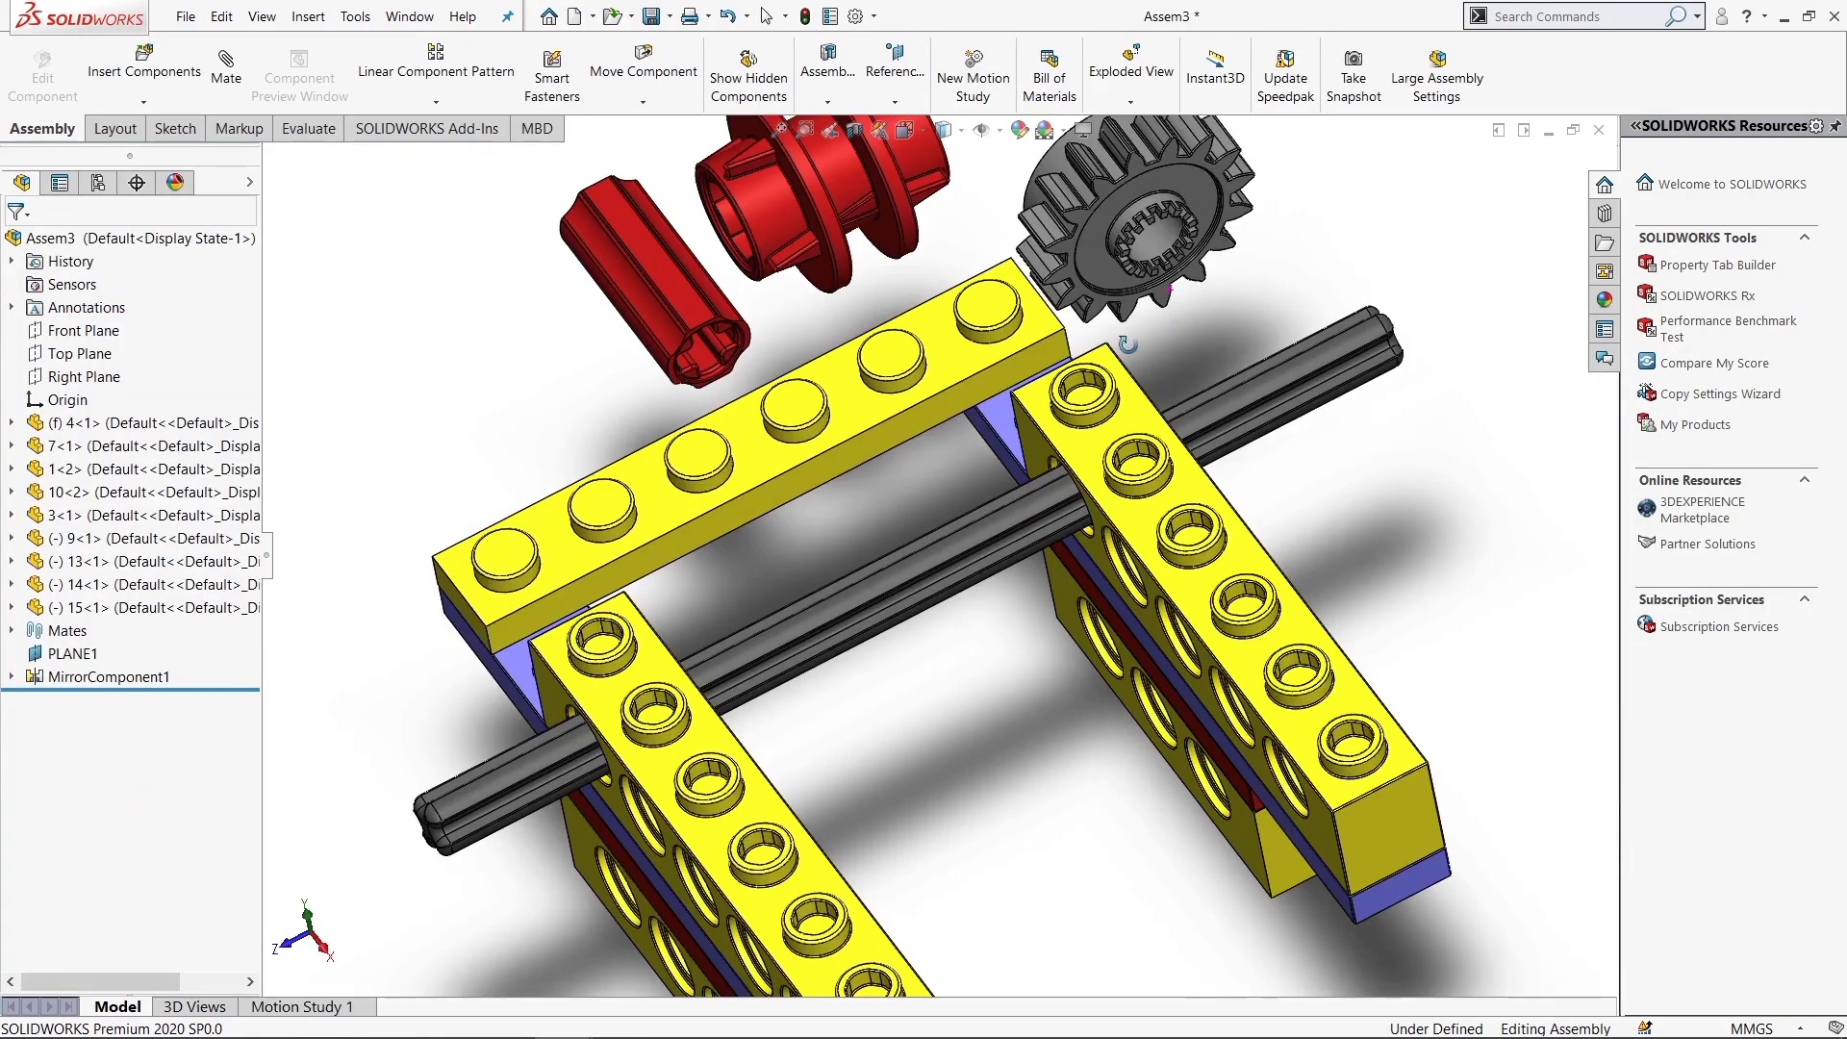
Make the grey gear's side face coincident with the brick face beside the axle
scroll(1164, 274, "up", 5)
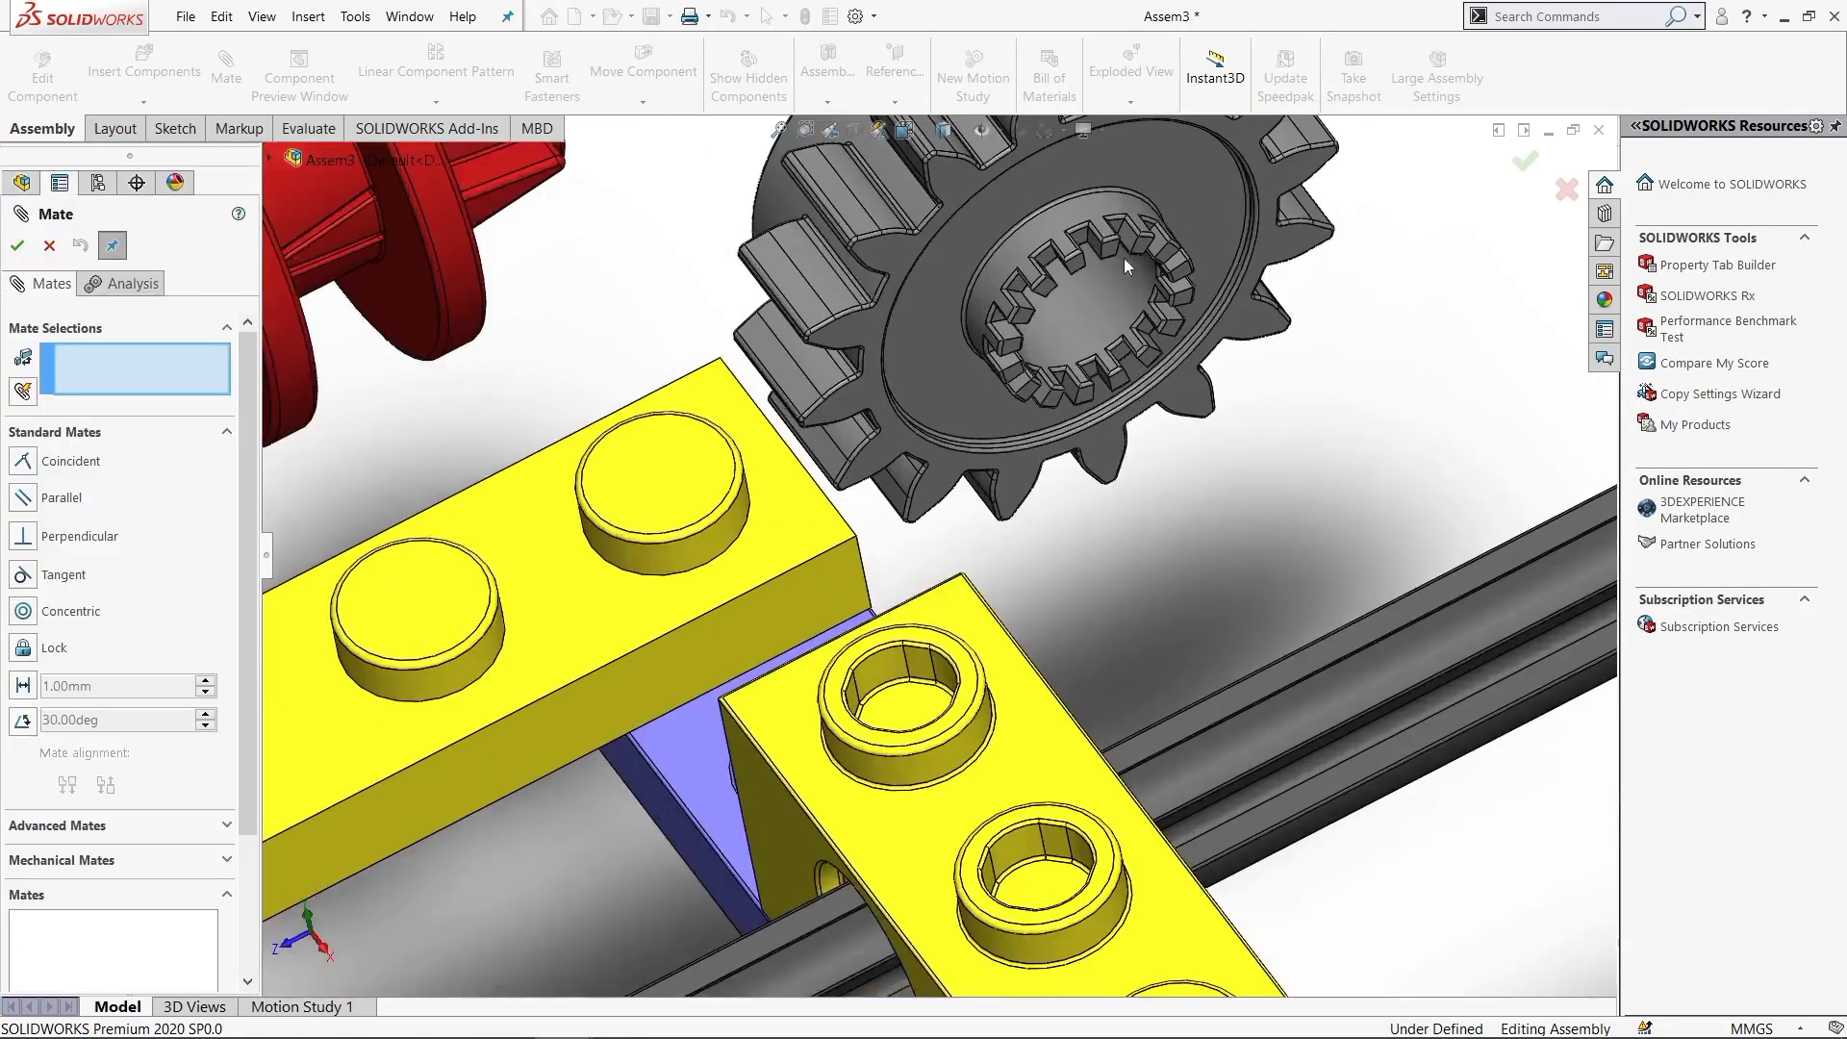
middle_click_drag(1123, 258, 1076, 333)
left_click(995, 255)
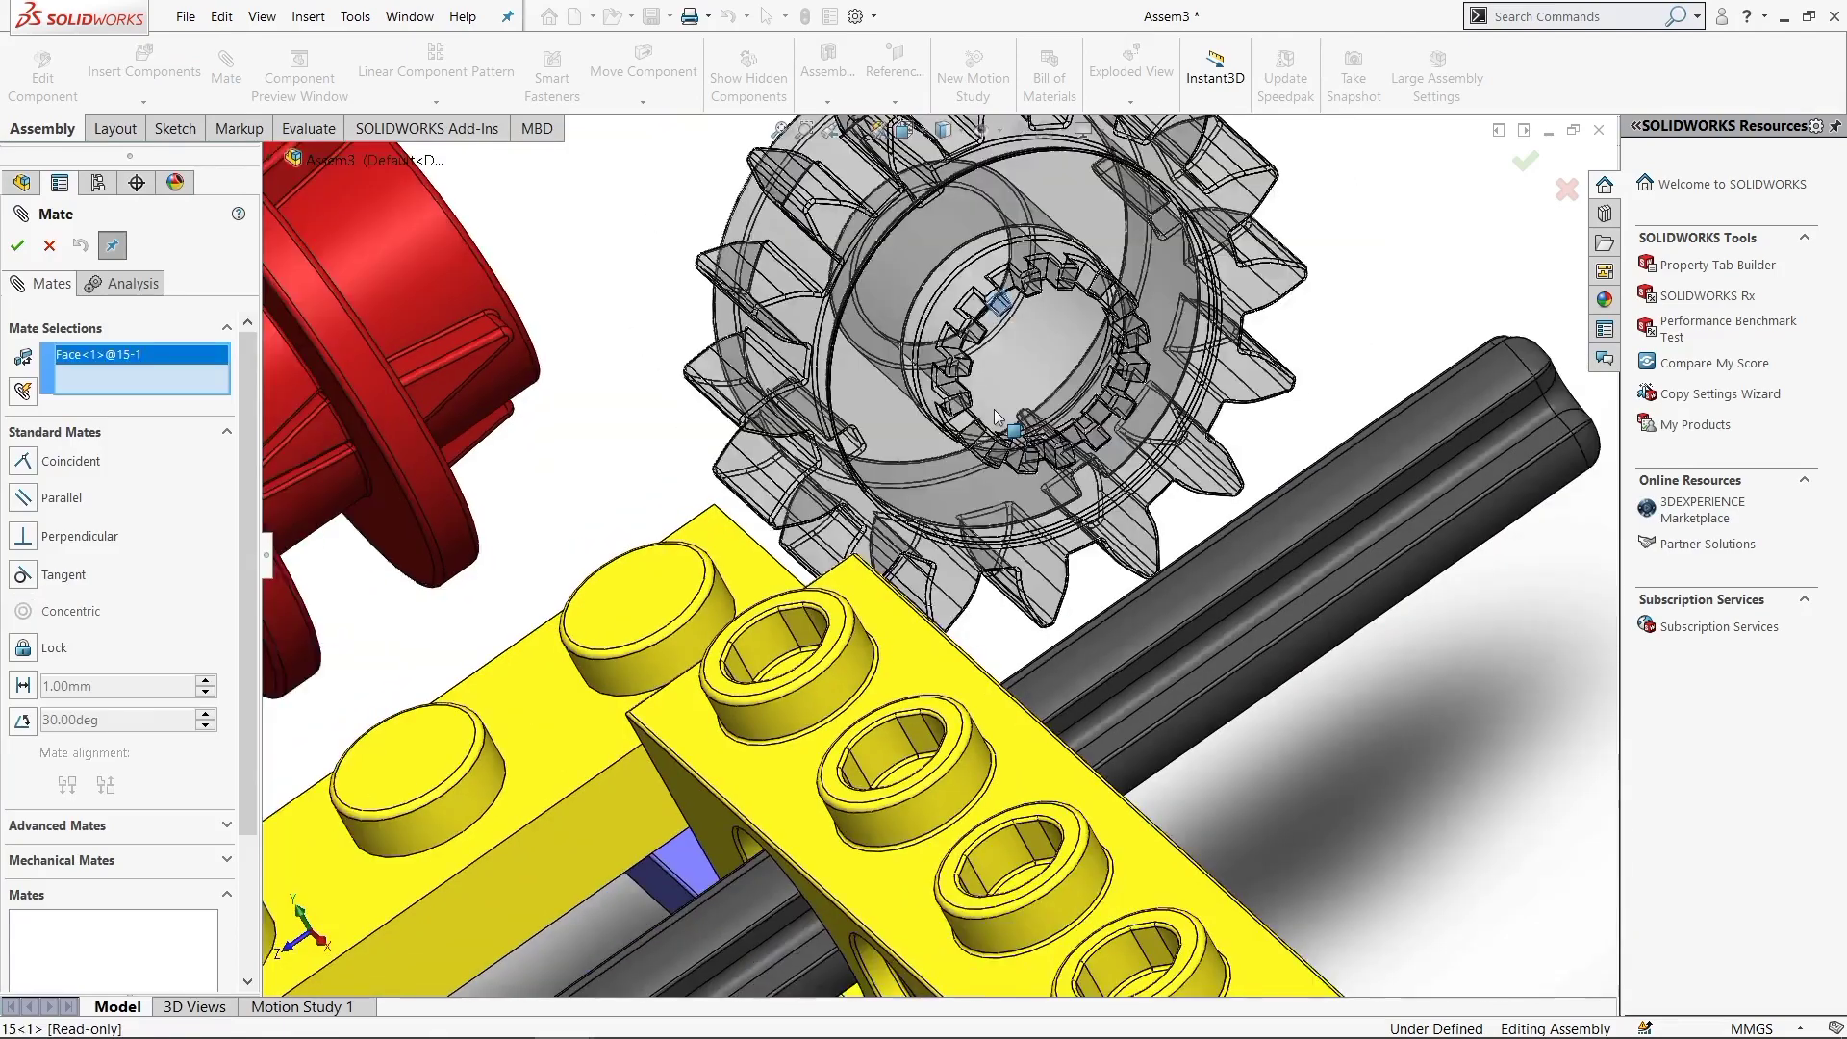
scroll(865, 702, "down", 3)
scroll(864, 696, "down", 3)
middle_click_drag(864, 706, 714, 655)
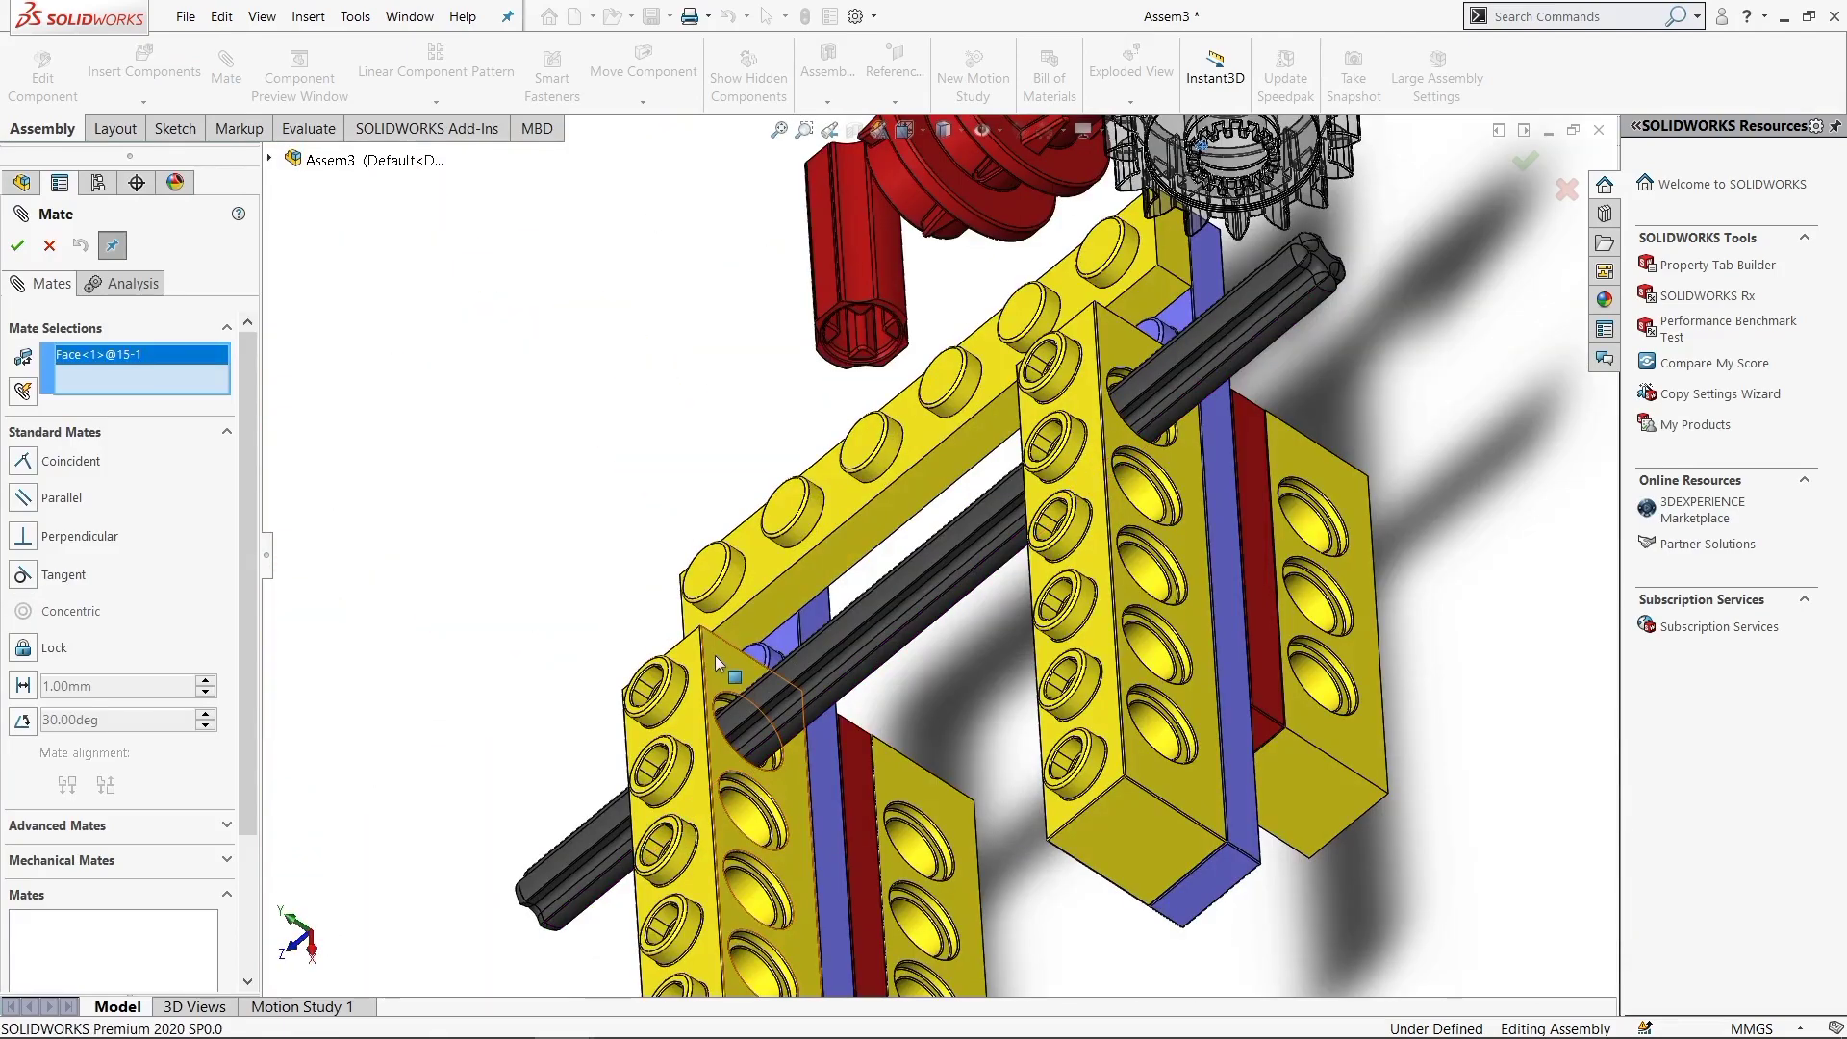
left_click(722, 661)
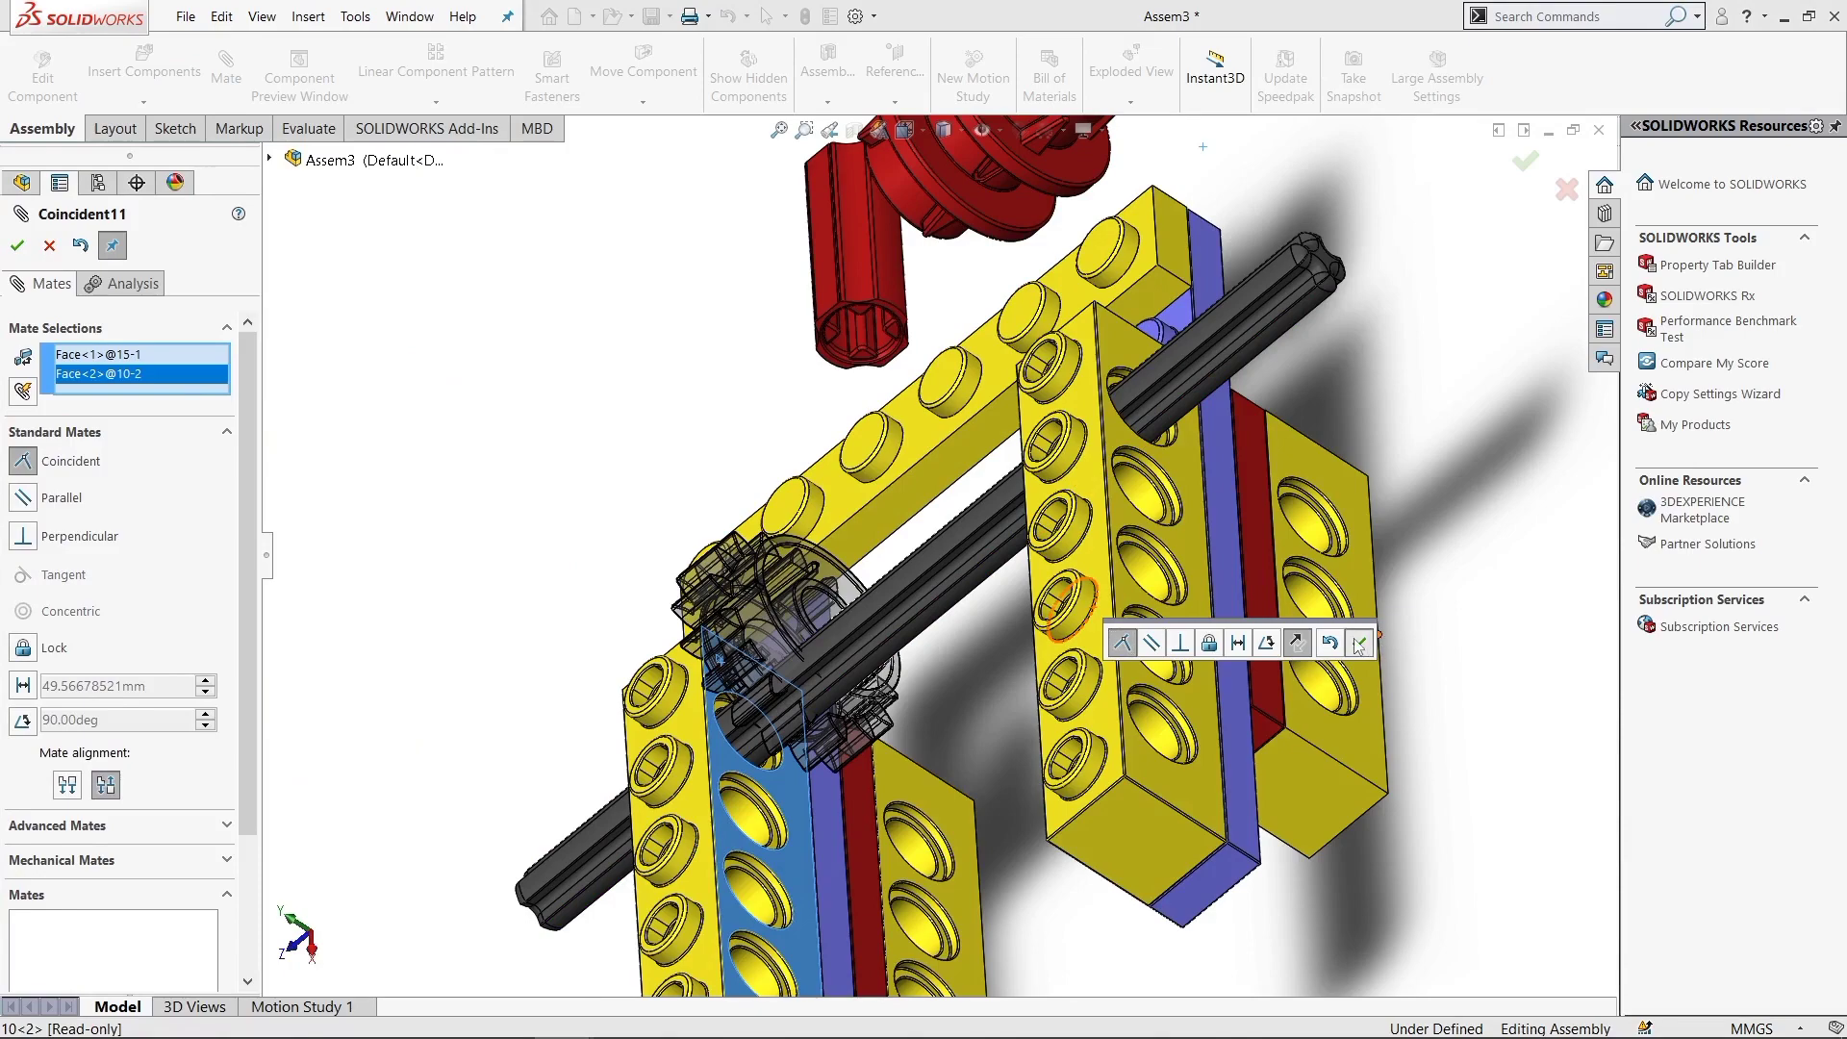
Centre the grey gear's bore on the black axle with a concentric mate
scroll(914, 625, "up", 3)
scroll(827, 587, "up", 3)
left_click(810, 570)
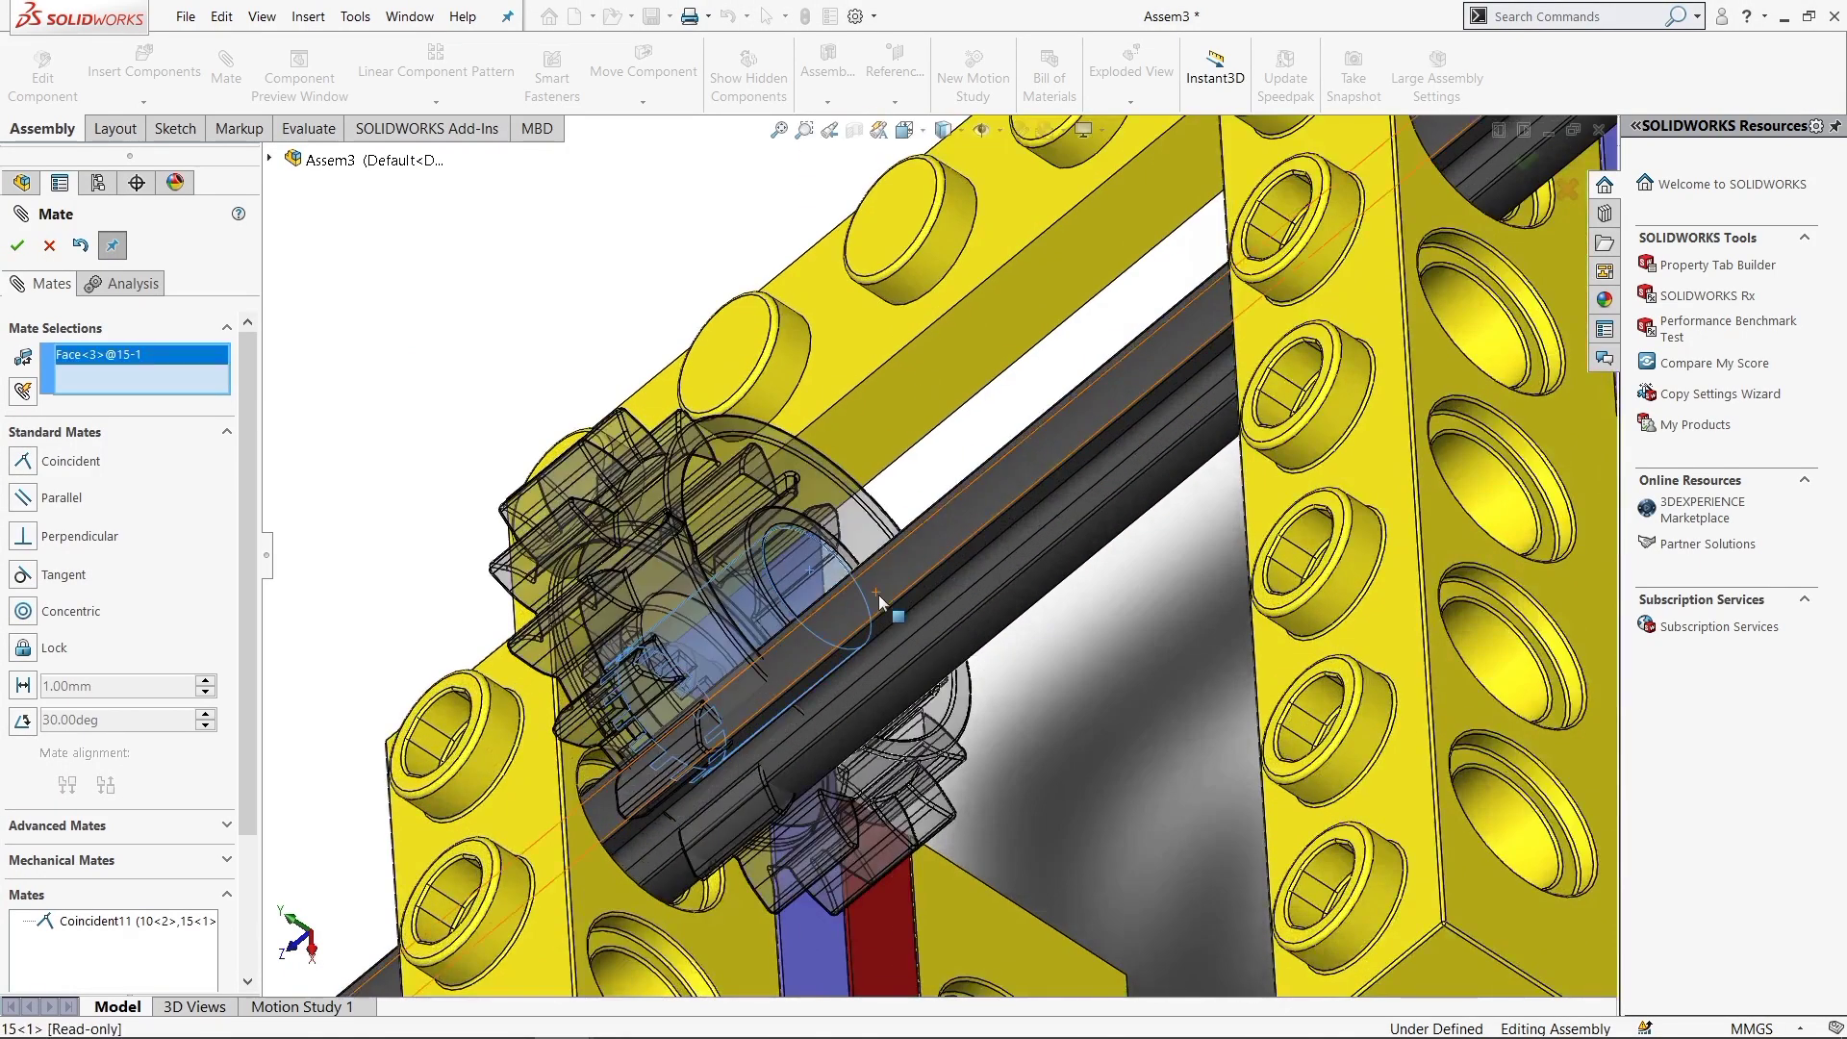
left_click(923, 560)
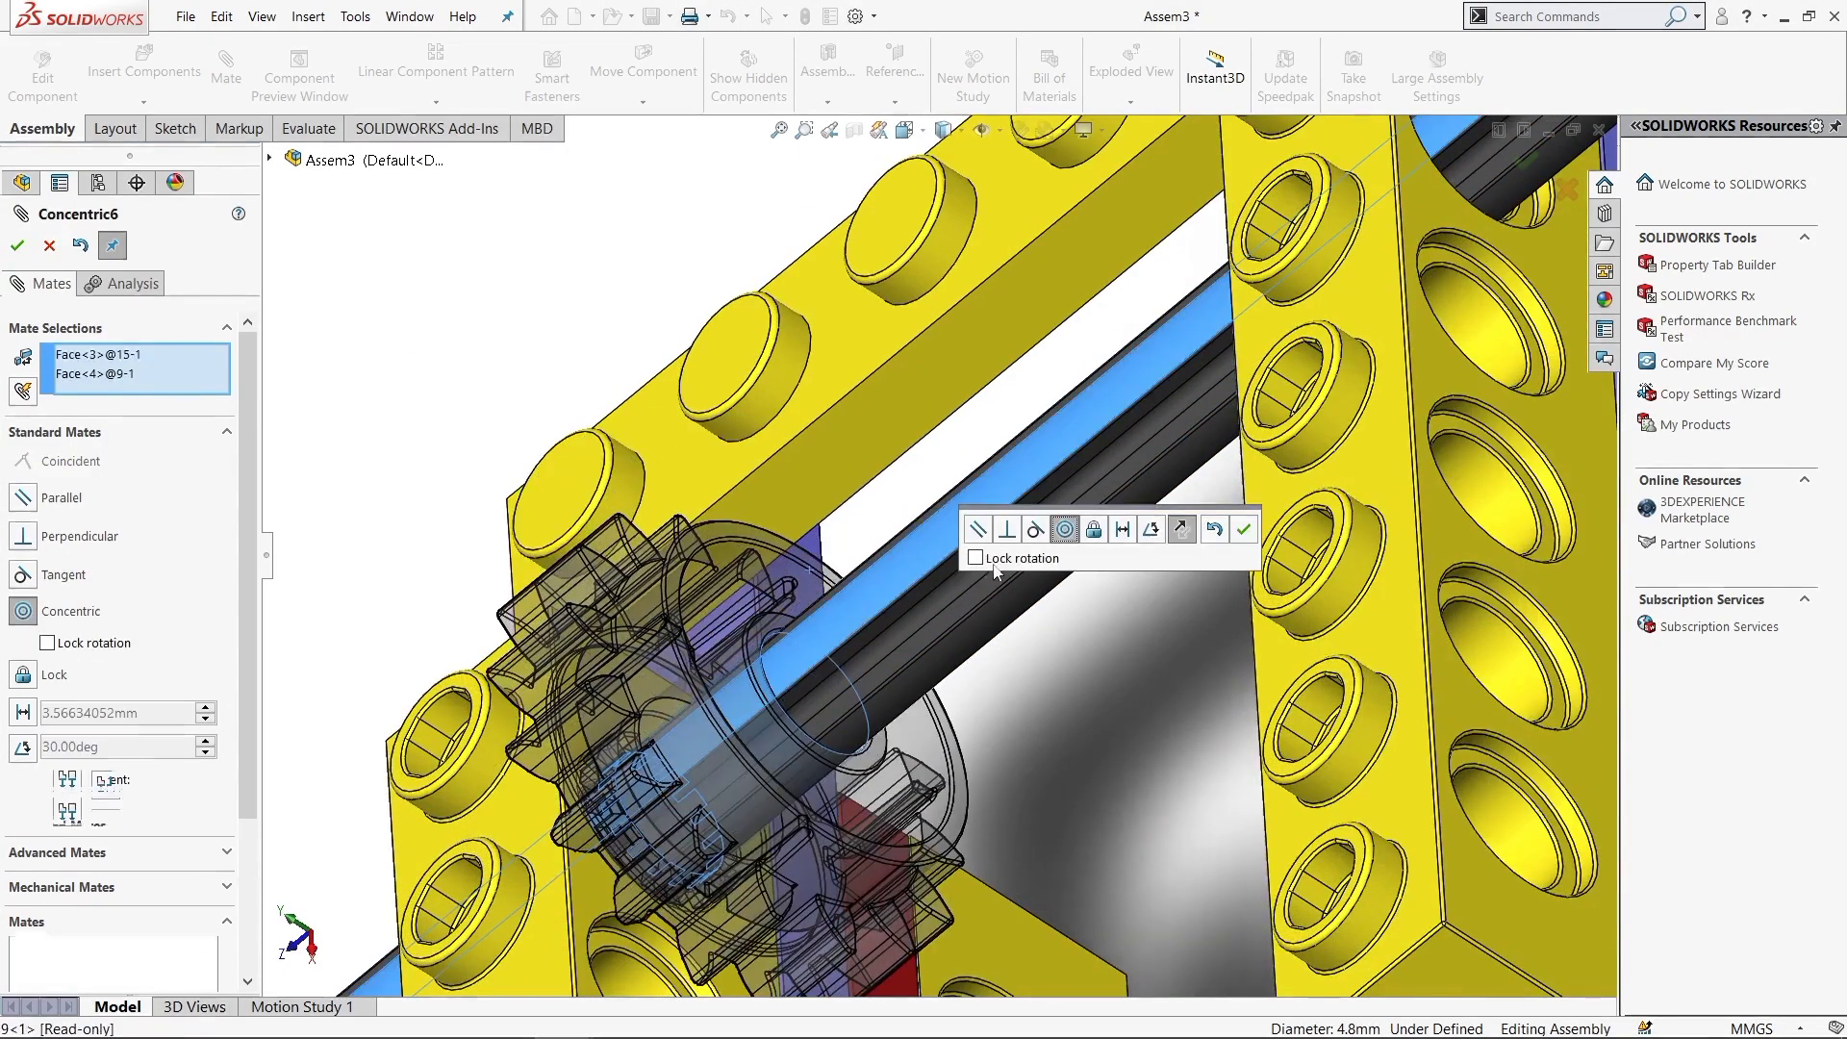
key("Return")
scroll(1104, 695, "down", 5)
mouse_move(1105, 694)
middle_mouse_down()
mouse_move(1093, 652)
mouse_move(881, 599)
mouse_move(750, 433)
middle_mouse_up()
scroll(894, 611, "up", 3)
scroll(913, 622, "up", 2)
scroll(912, 622, "down", 3)
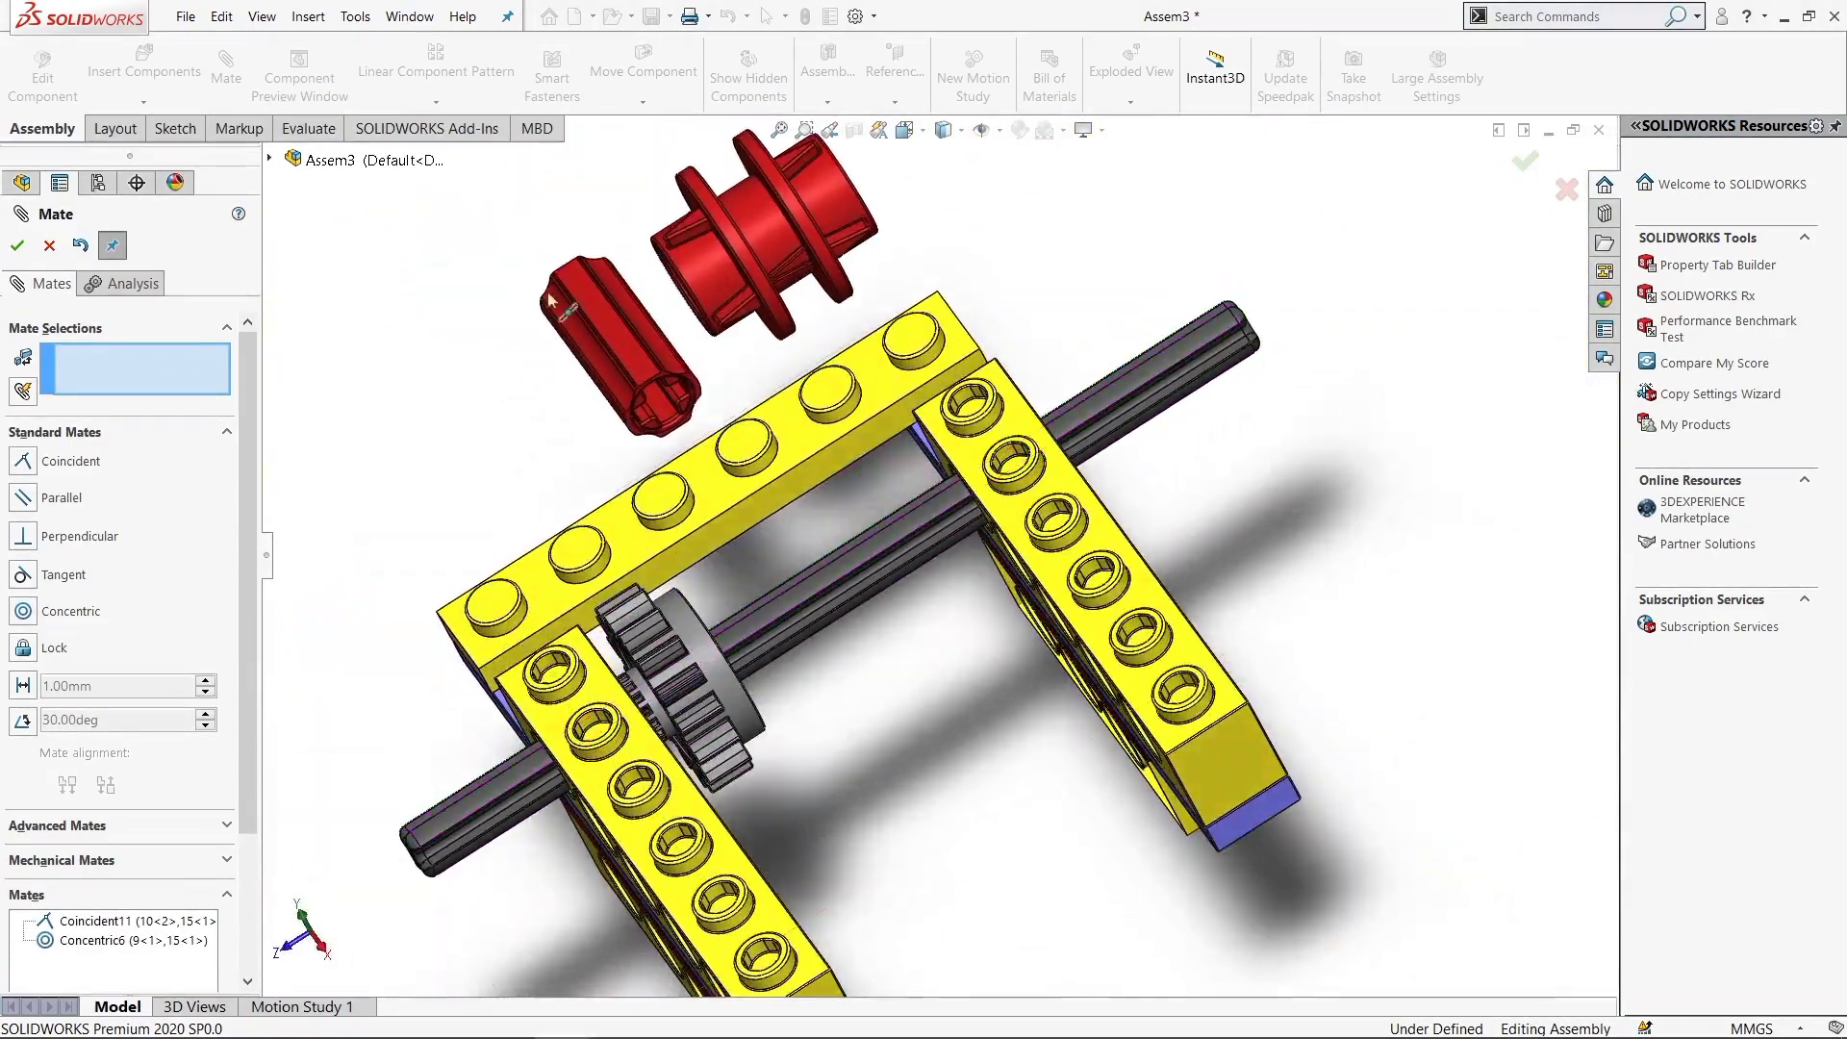
scroll(745, 421, "up", 3)
scroll(745, 422, "up", 3)
Centre the red connector on the black axle with a concentric mate
left_click(967, 834)
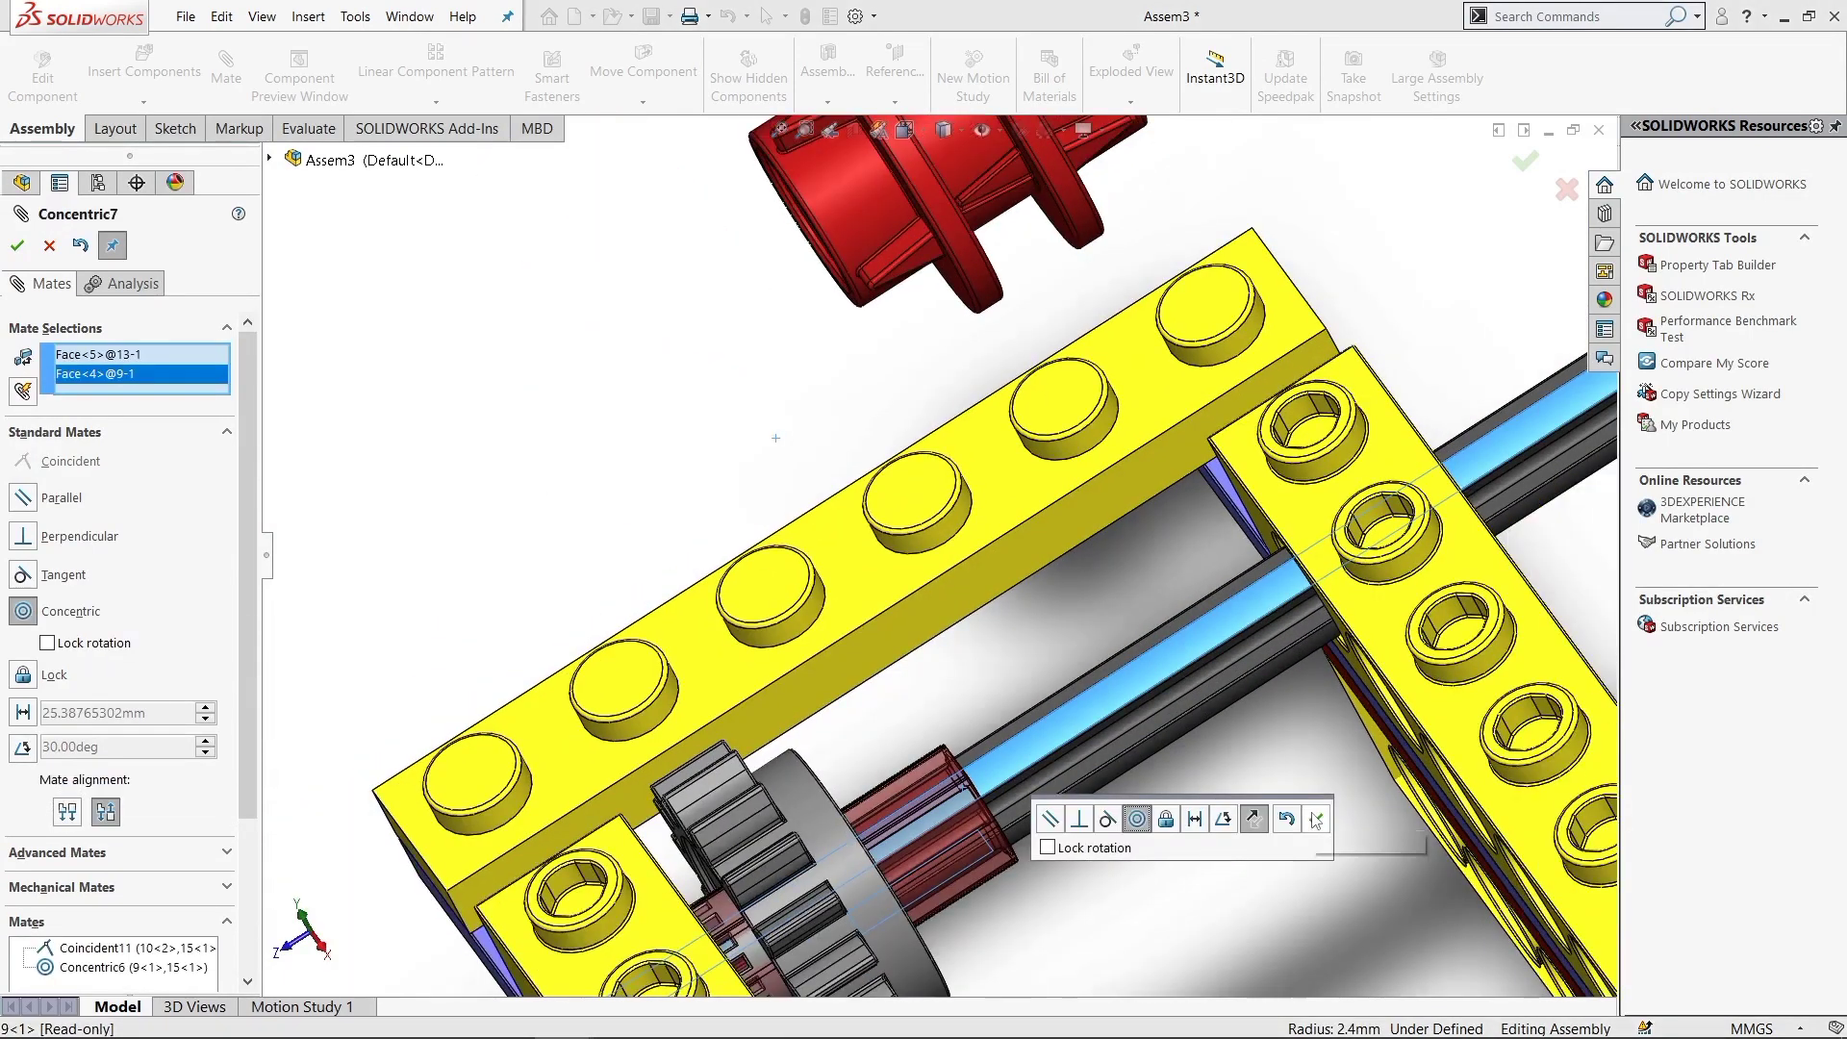
left_click(1318, 817)
middle_click_drag(956, 795, 945, 788)
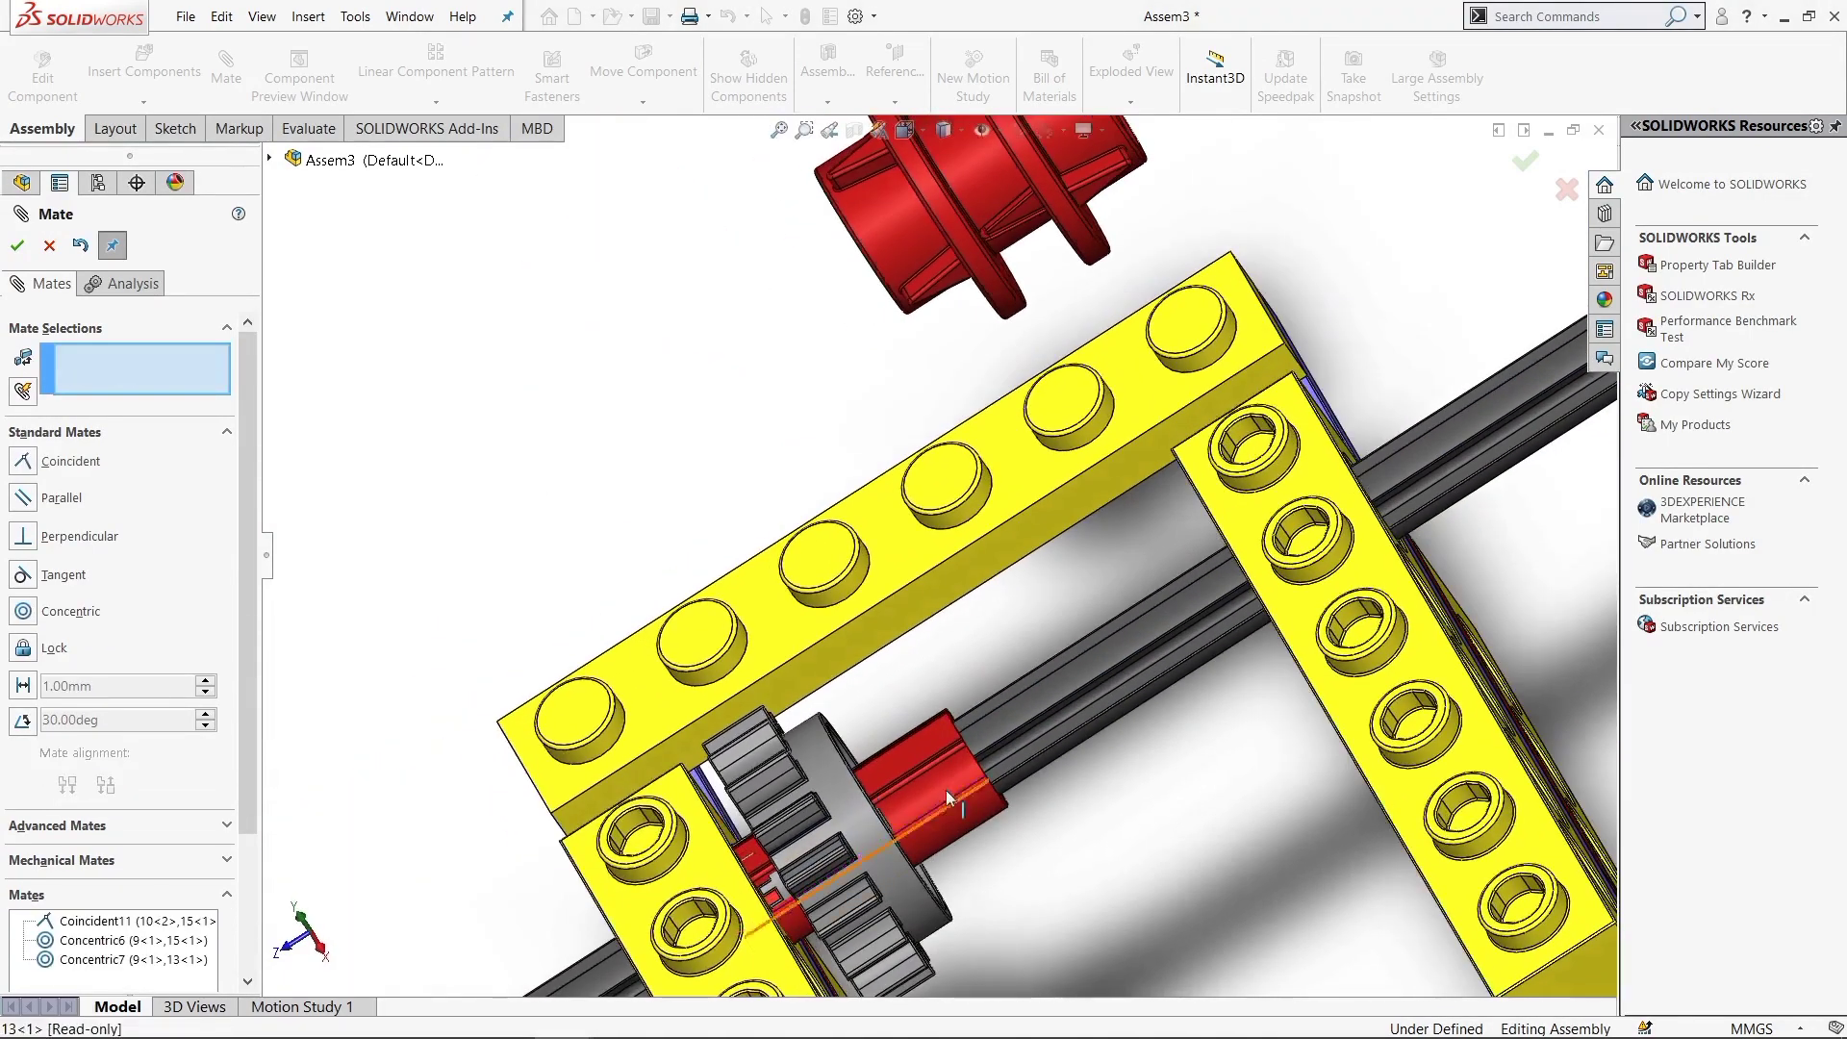
scroll(1234, 534, "up", 3)
middle_click_drag(1233, 534, 1026, 651)
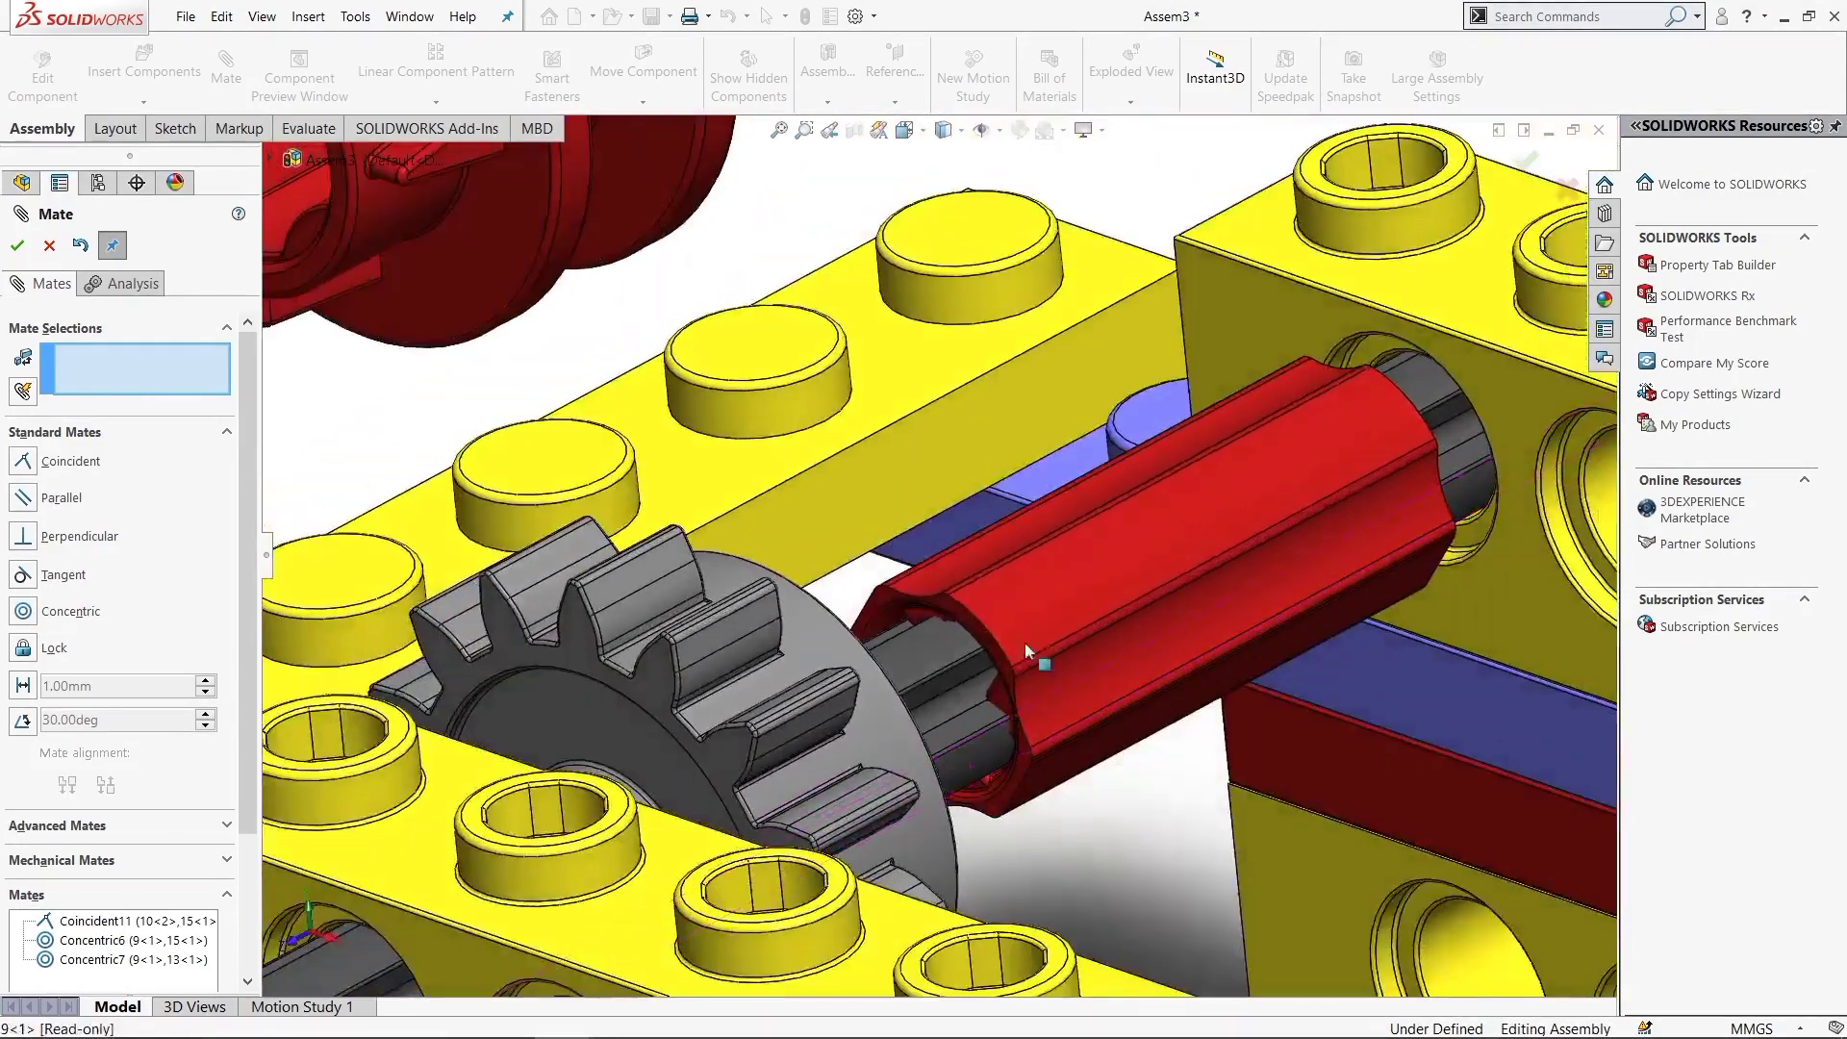
scroll(897, 647, "up", 3)
scroll(931, 643, "up", 3)
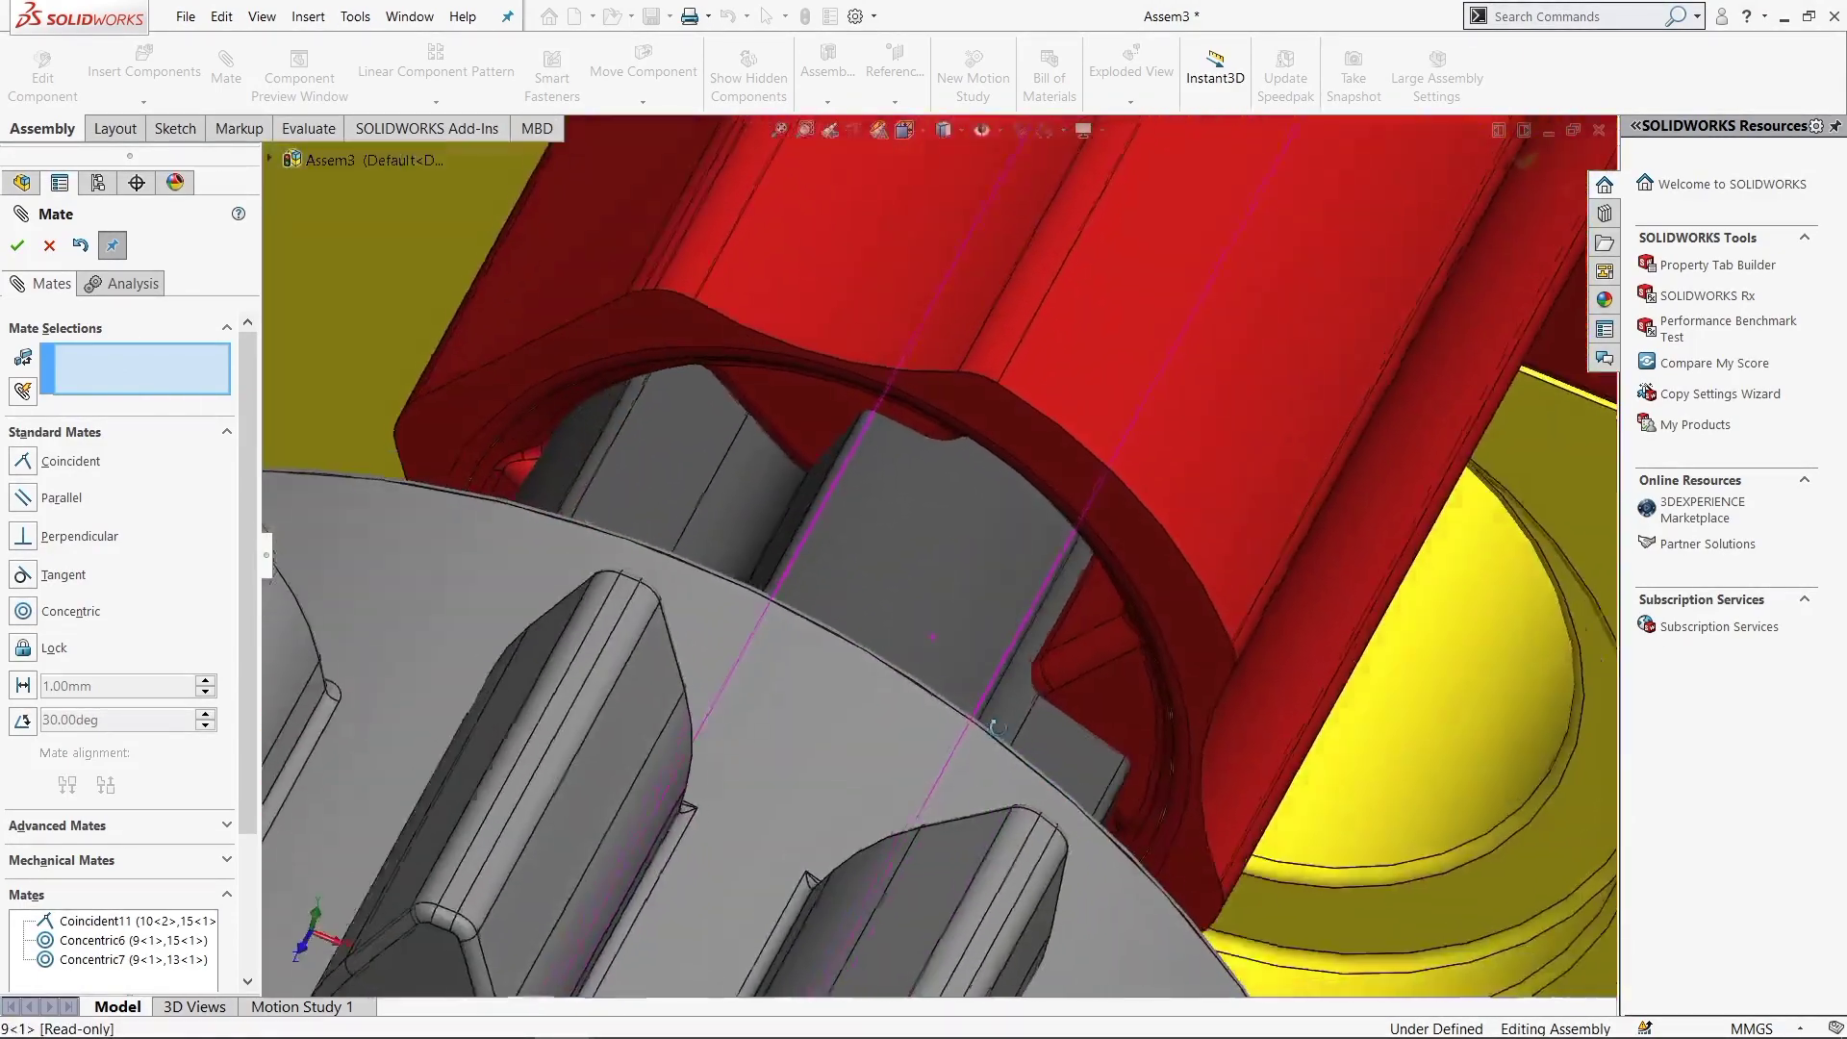
scroll(677, 436, "up", 3)
Make the flat inside the connector's bore coincident with the axle's flat
left_click(772, 417)
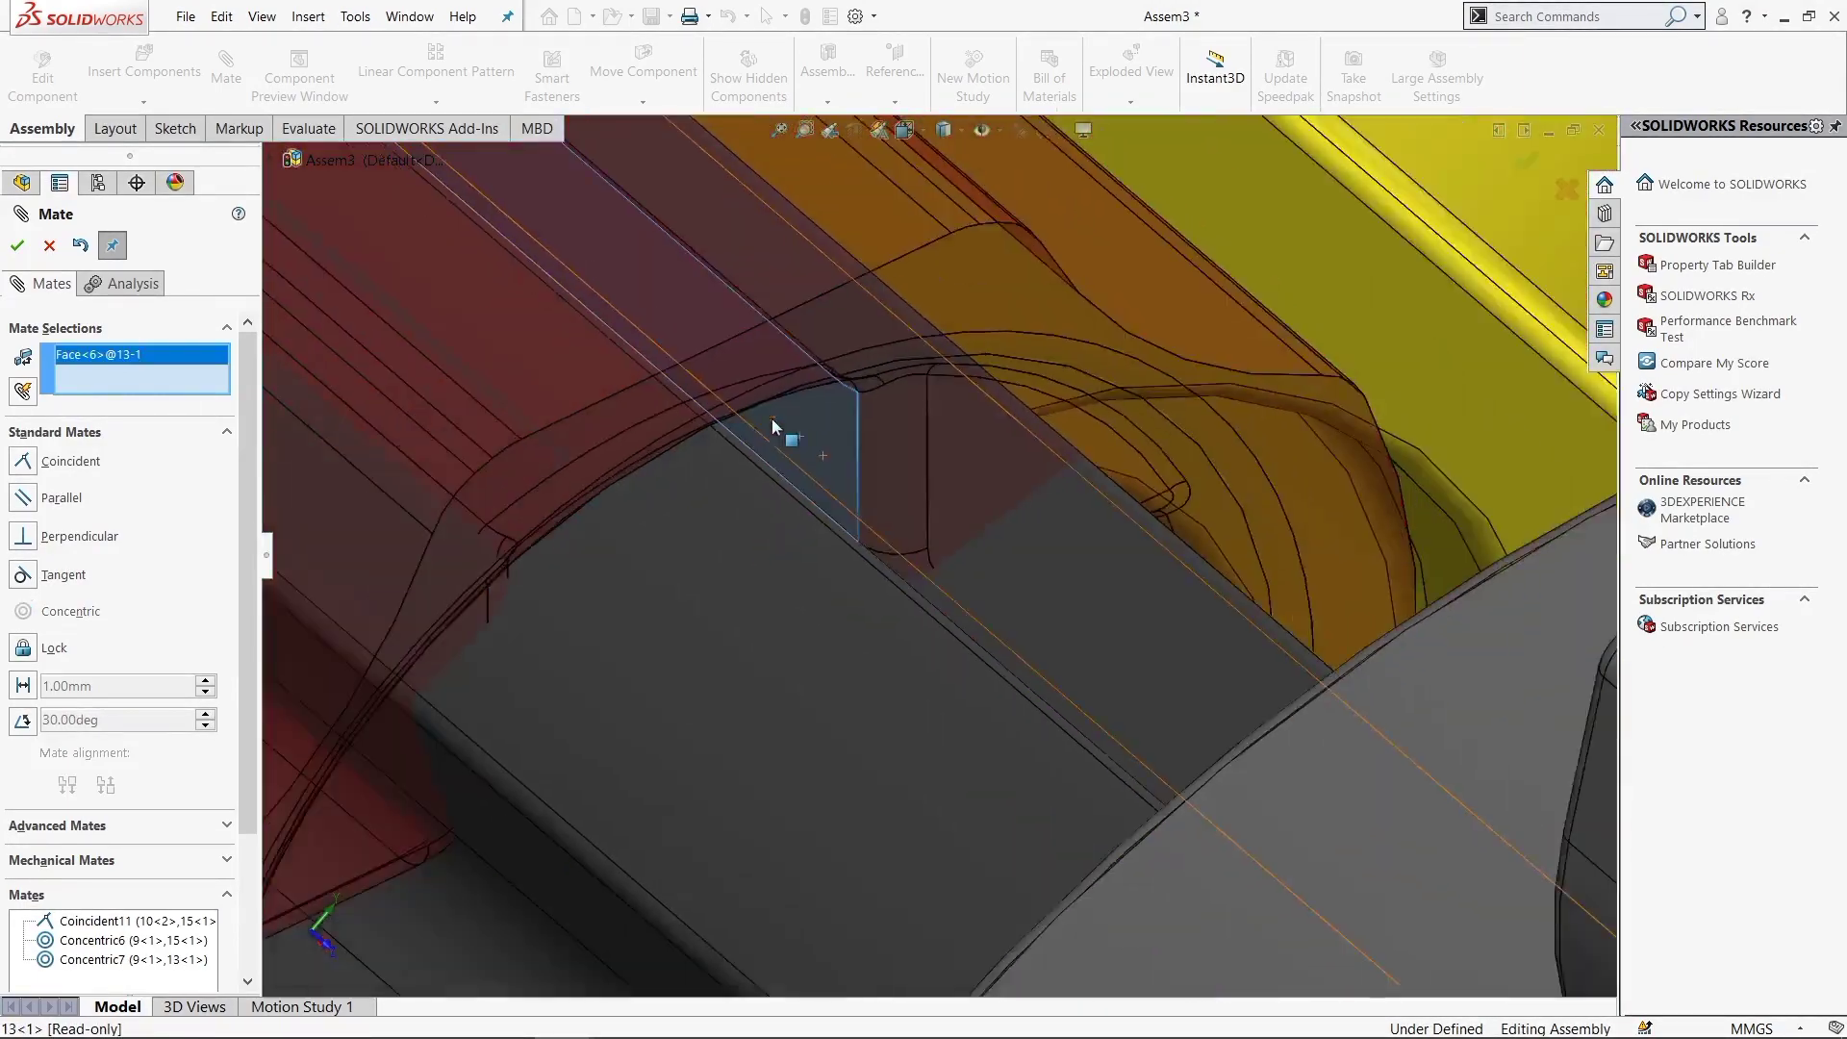
mouse_move(772, 417)
middle_mouse_down()
mouse_move(625, 481)
mouse_move(580, 558)
middle_mouse_up()
left_click(580, 557)
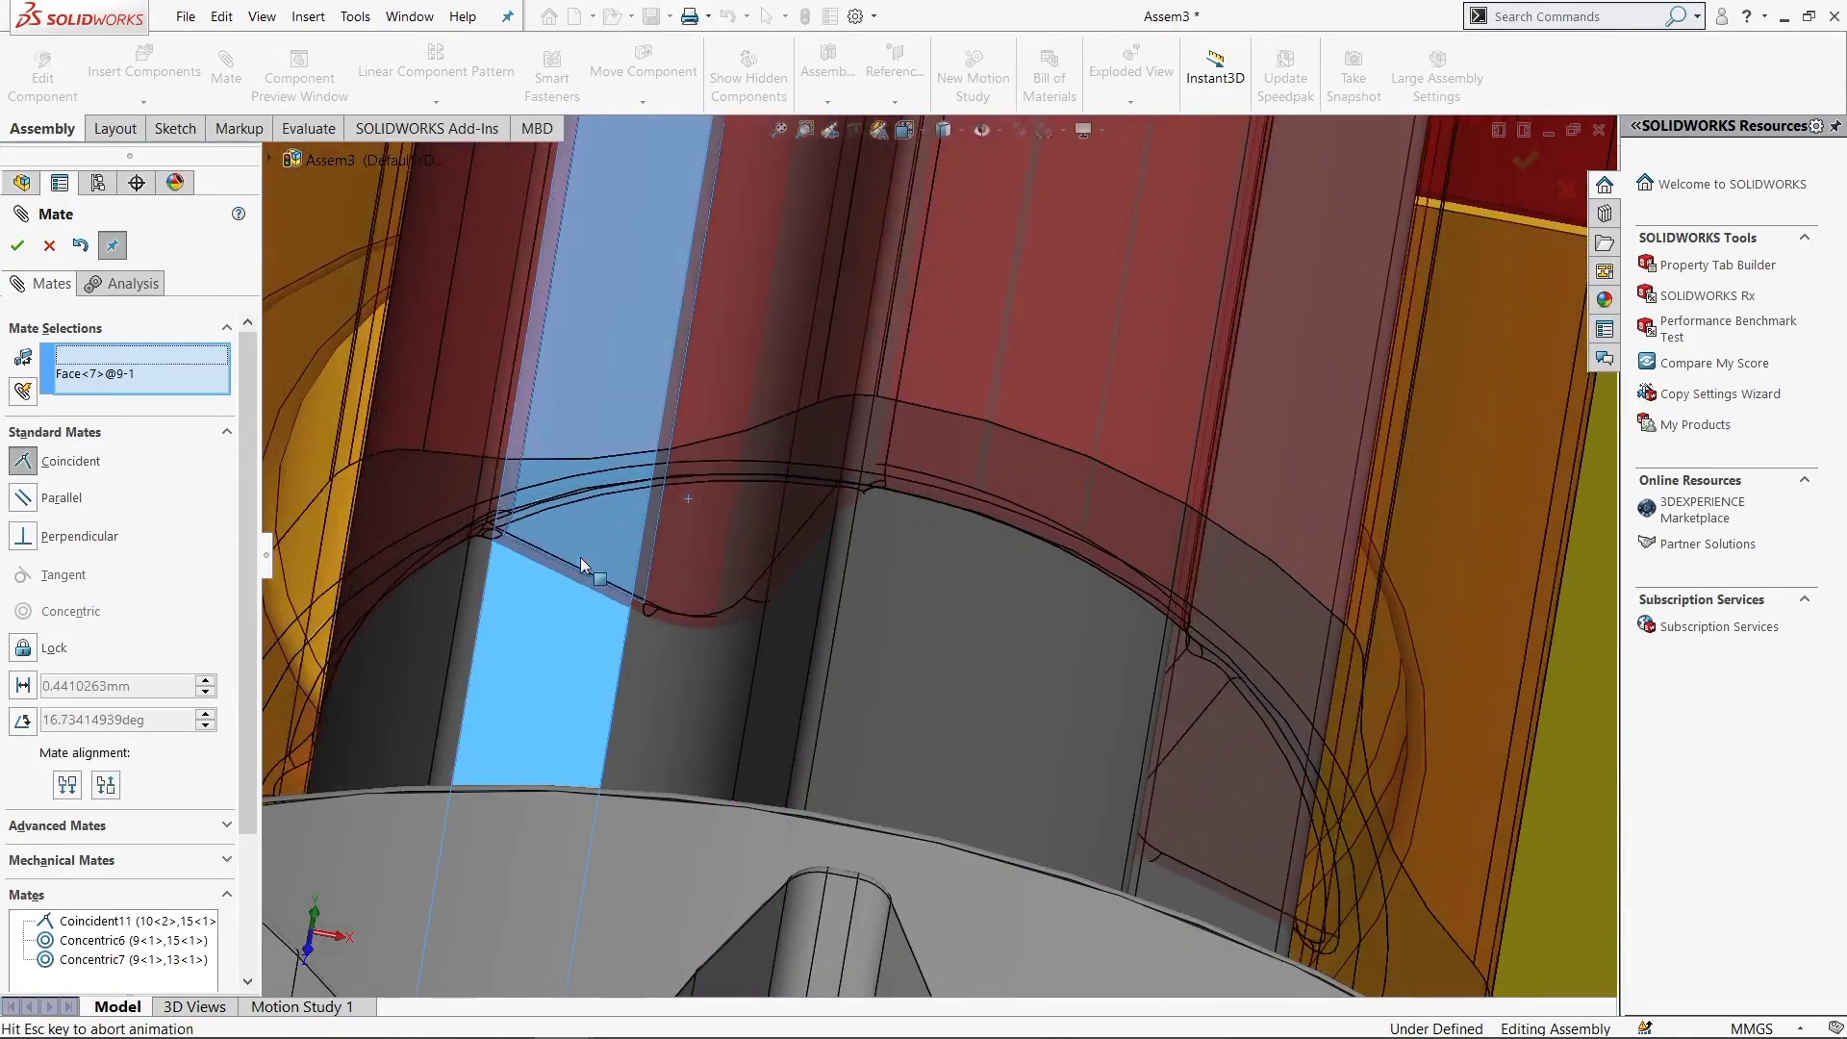
left_click(552, 613)
scroll(955, 621, "down", 5)
Make the red connector's end face coincident with the grey gear's side face
middle_click_drag(914, 514, 870, 567)
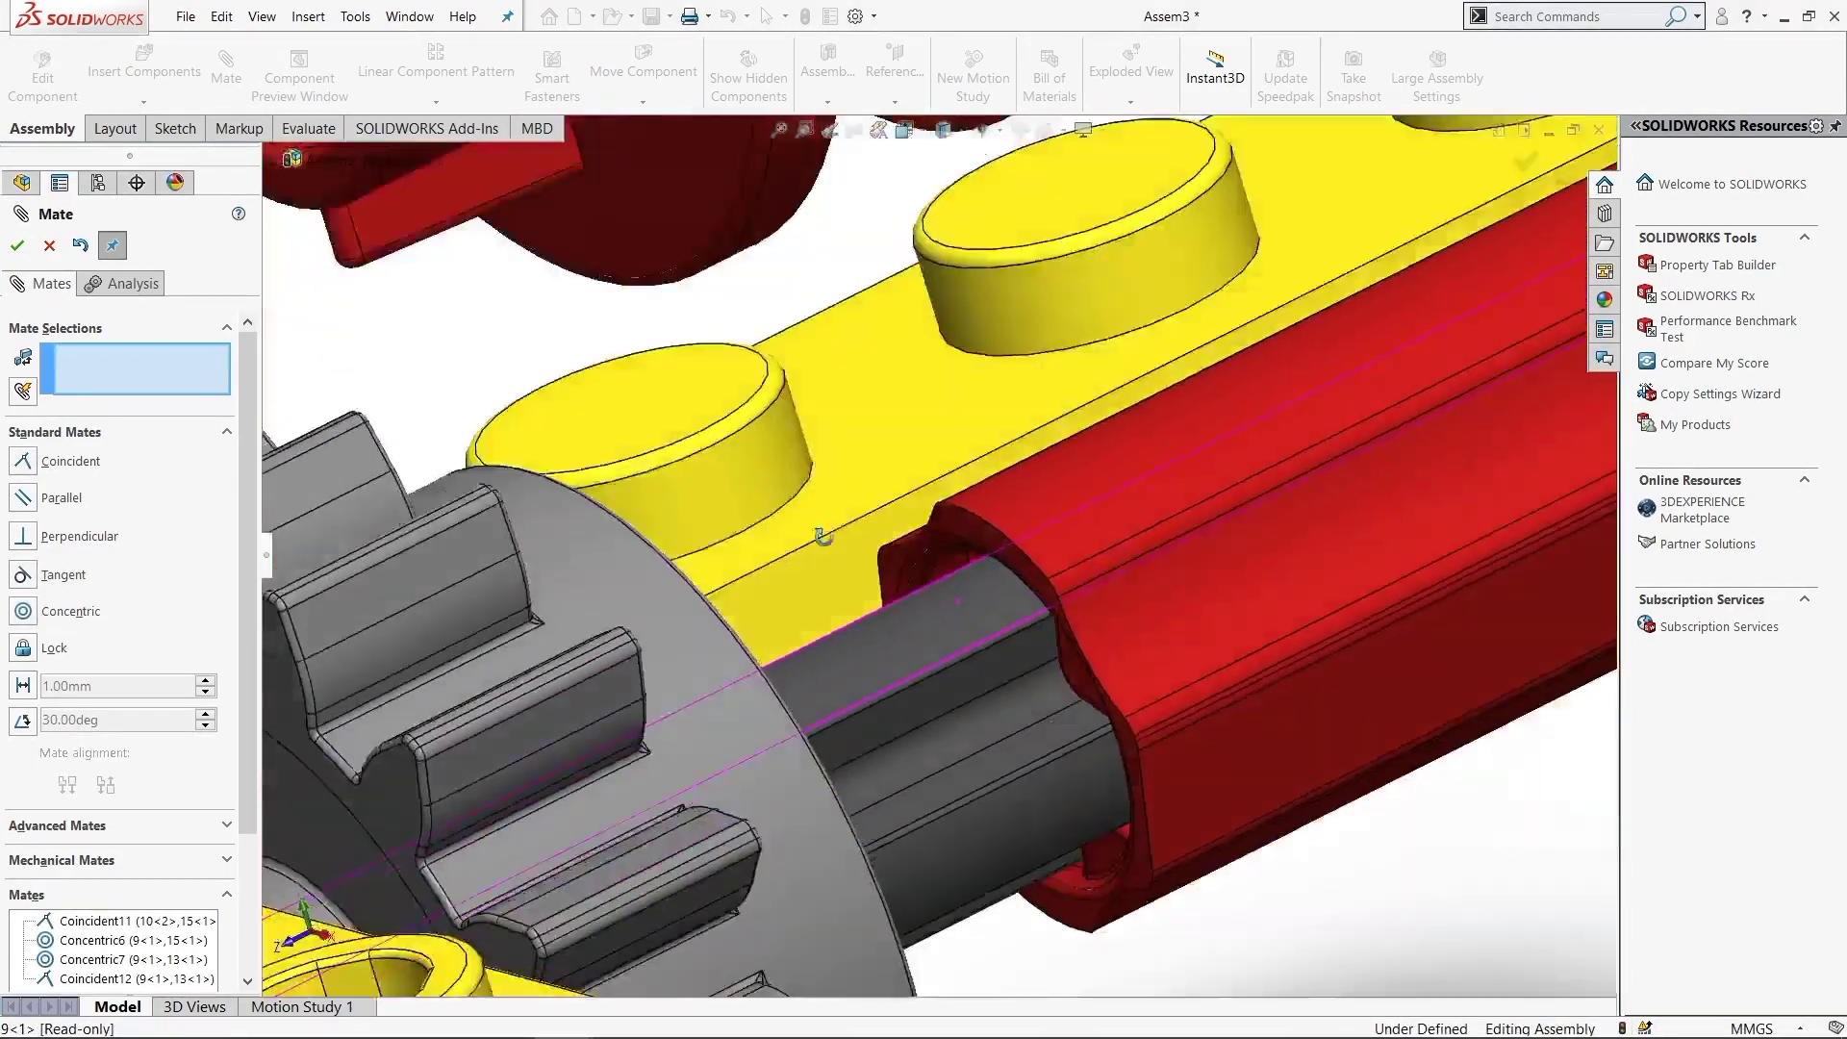
left_click(931, 515)
middle_click_drag(931, 515, 679, 655)
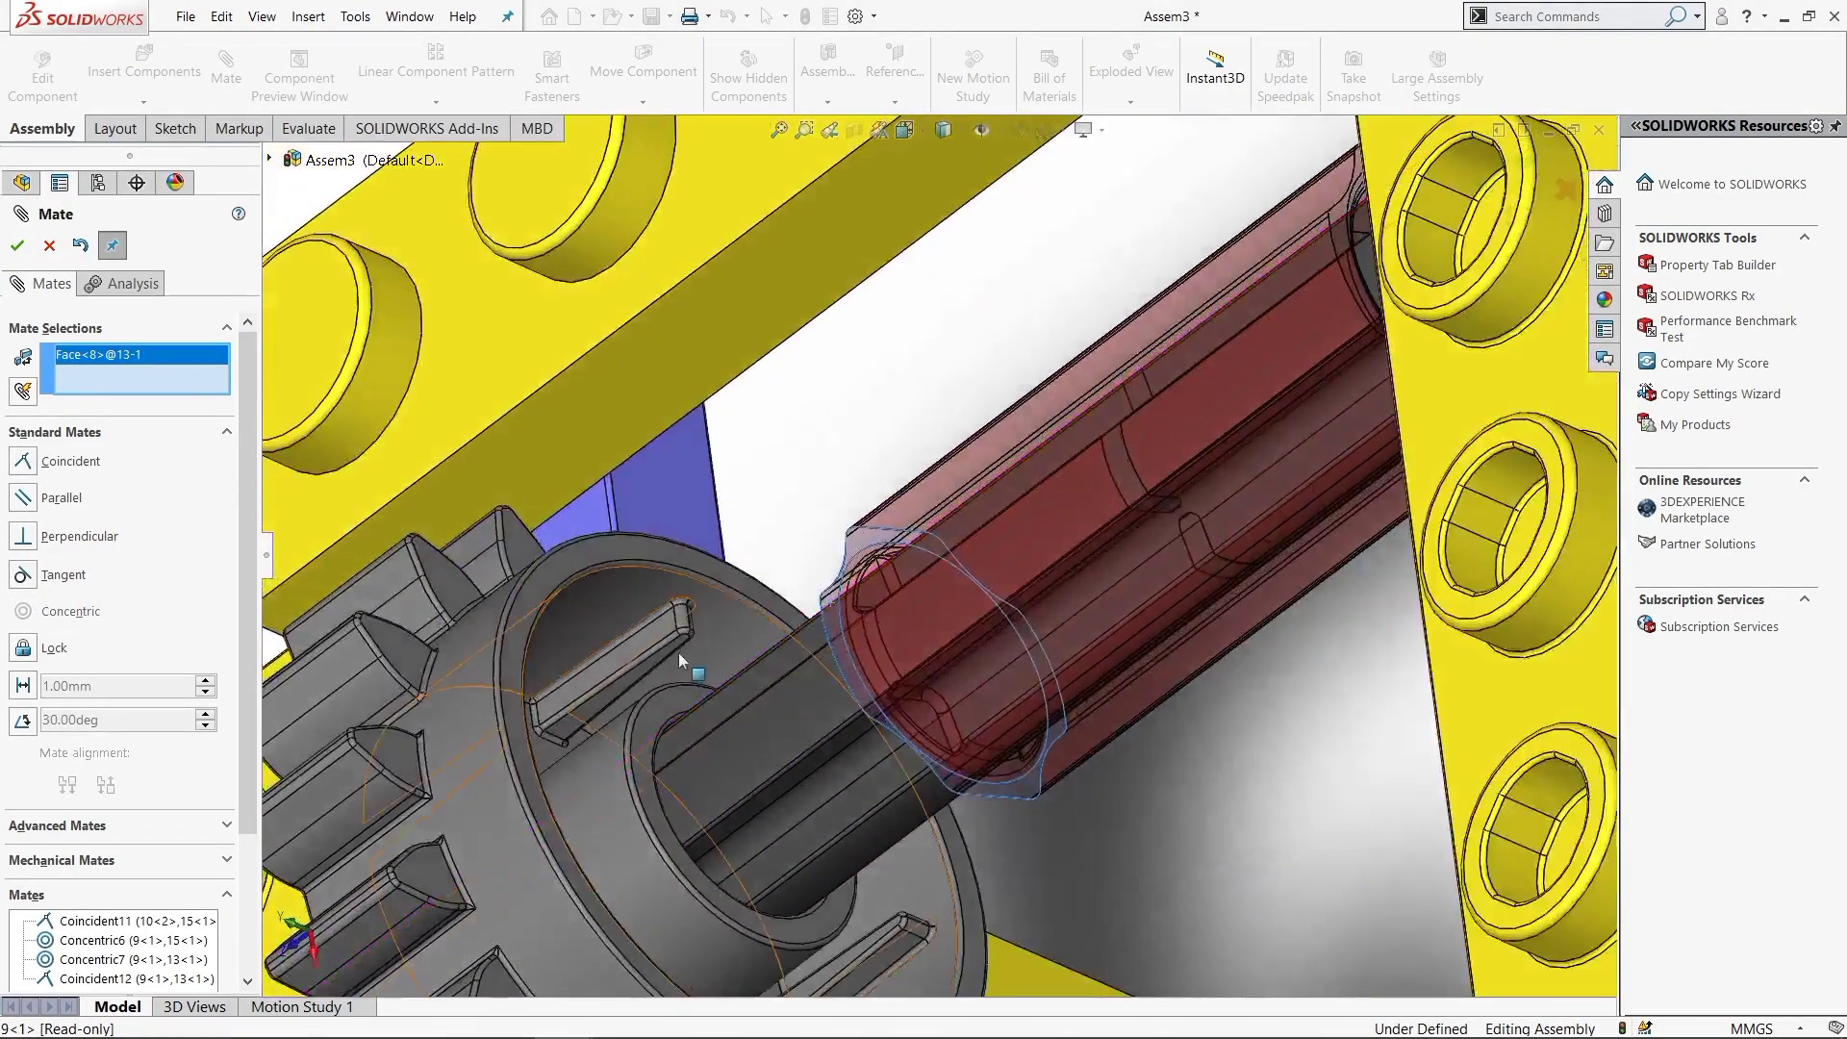
left_click(662, 702)
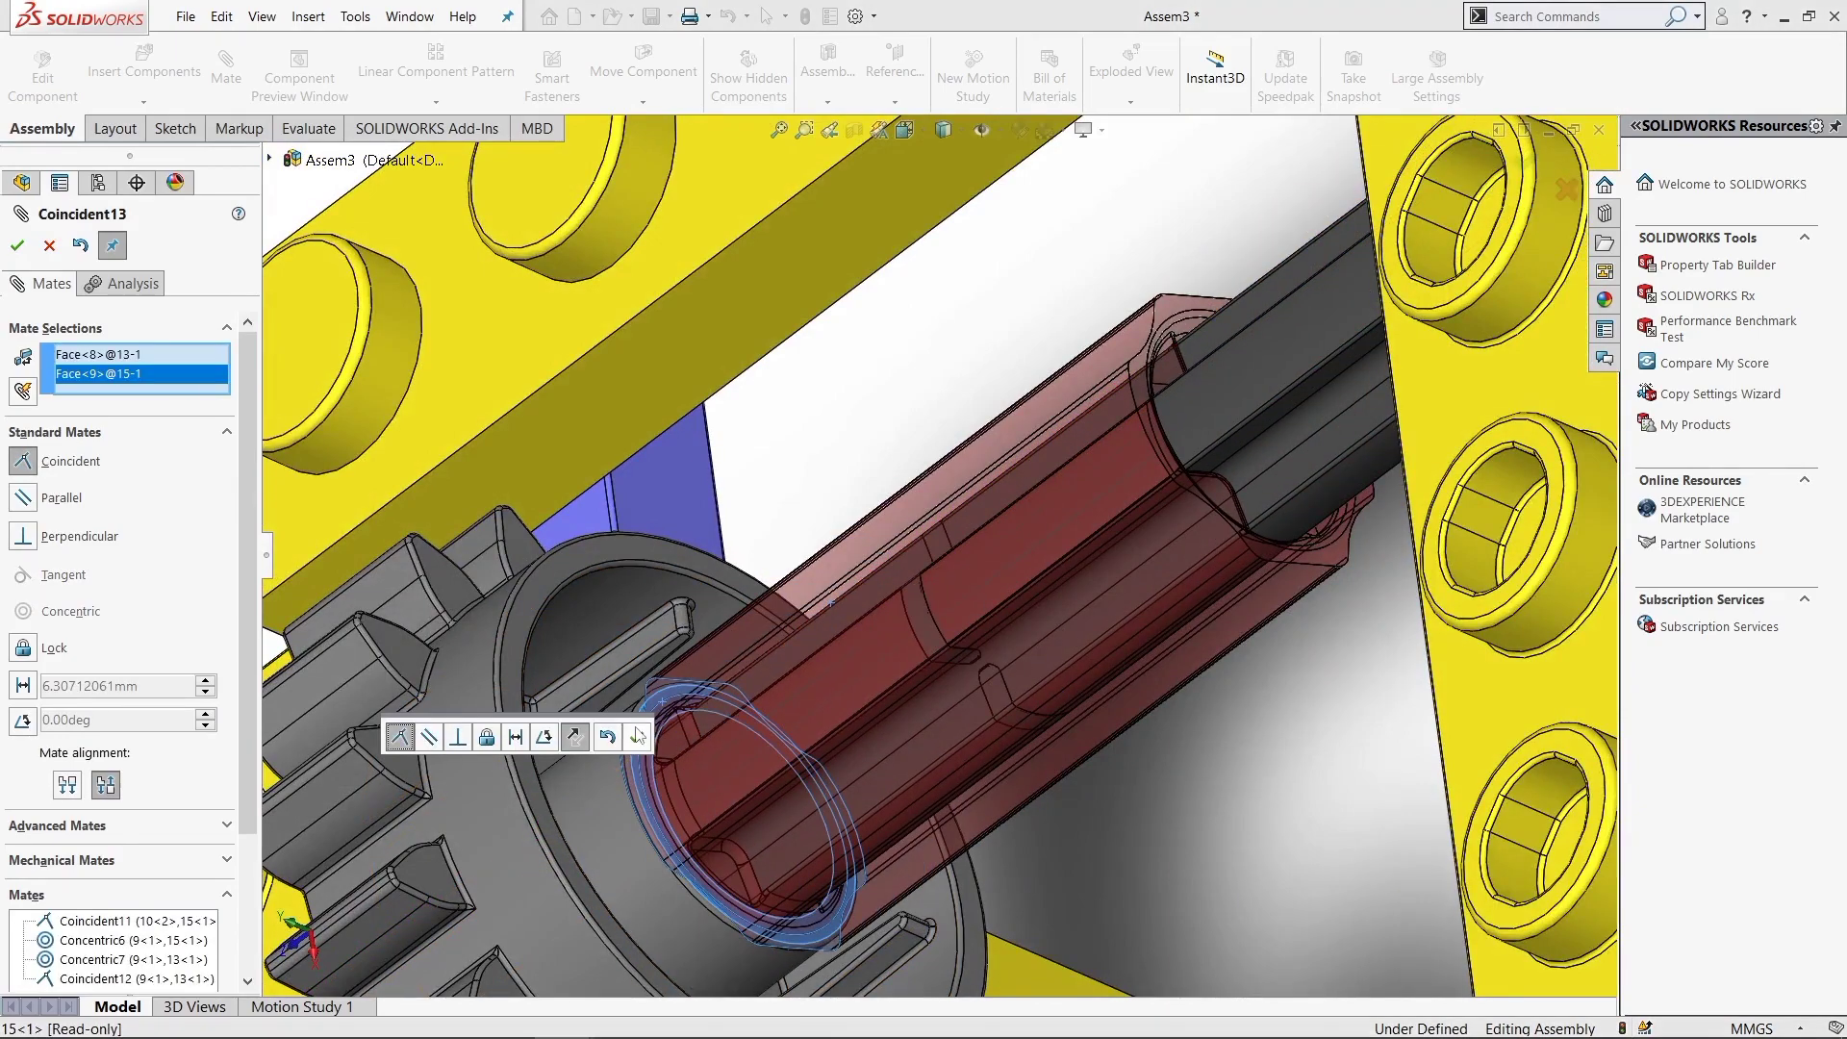
key("Return")
scroll(871, 432, "down", 5)
mouse_move(870, 433)
middle_mouse_down()
mouse_move(1333, 398)
mouse_move(1289, 390)
middle_mouse_up()
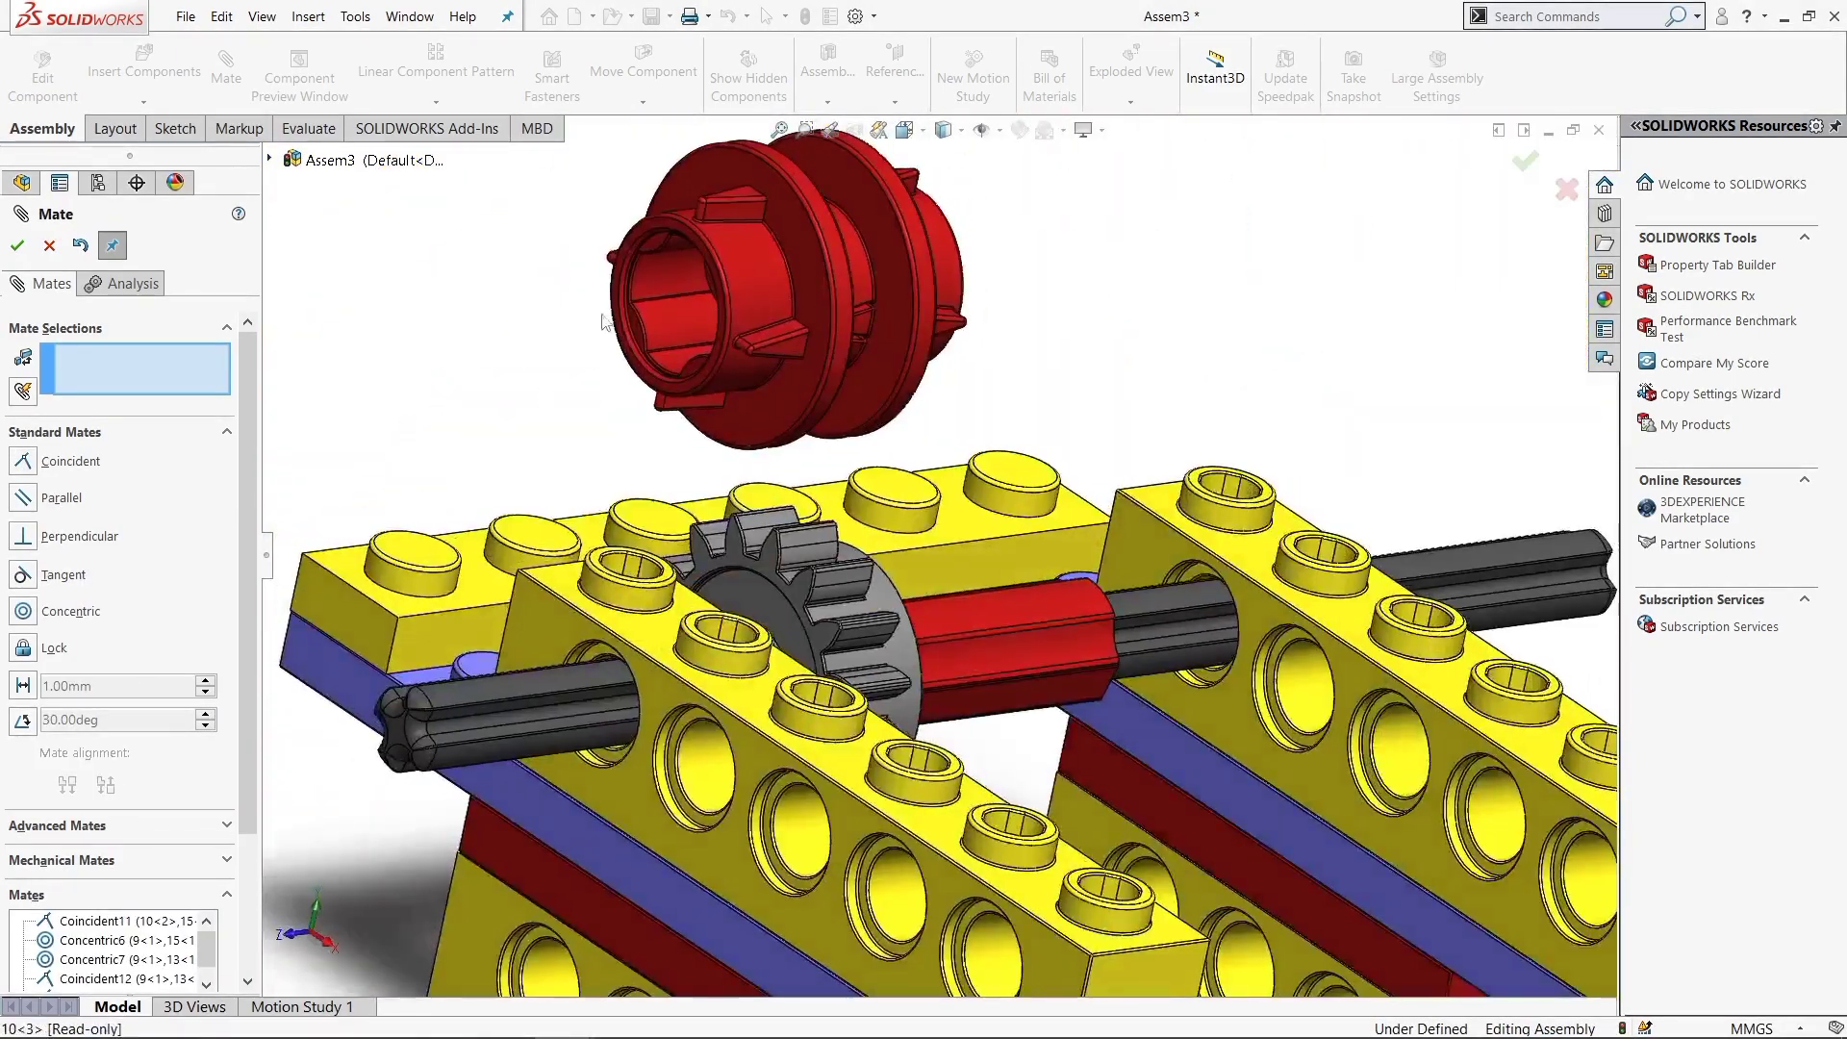
Centre the red clutch ring on the connector with a first concentric mate
left_click(1012, 613)
left_click(1376, 645)
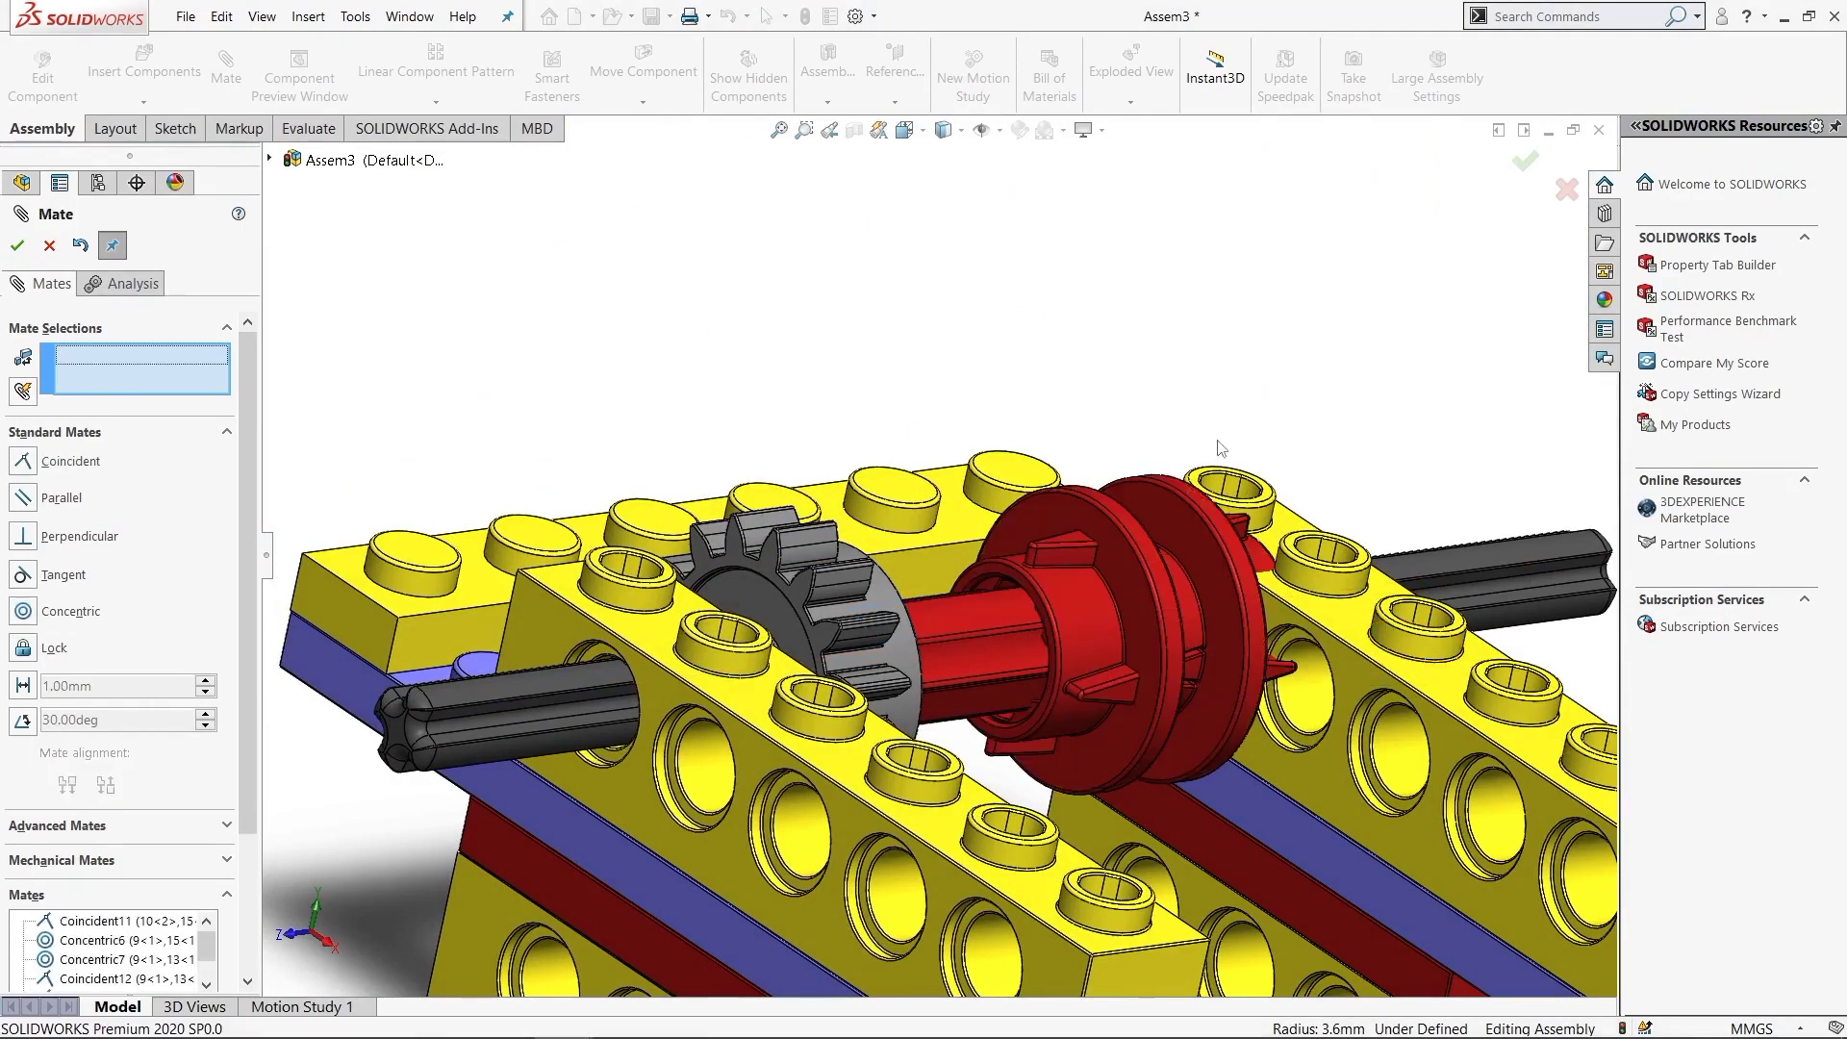
mouse_move(1376, 644)
middle_mouse_down()
mouse_move(1111, 650)
mouse_move(1167, 754)
middle_mouse_up()
scroll(1111, 650, "up", 5)
scroll(923, 494, "up", 6)
Add a second concentric mate between the connector and the clutch ring's bore
mouse_move(964, 475)
middle_mouse_down()
mouse_move(899, 322)
mouse_move(925, 429)
mouse_move(852, 394)
middle_mouse_up()
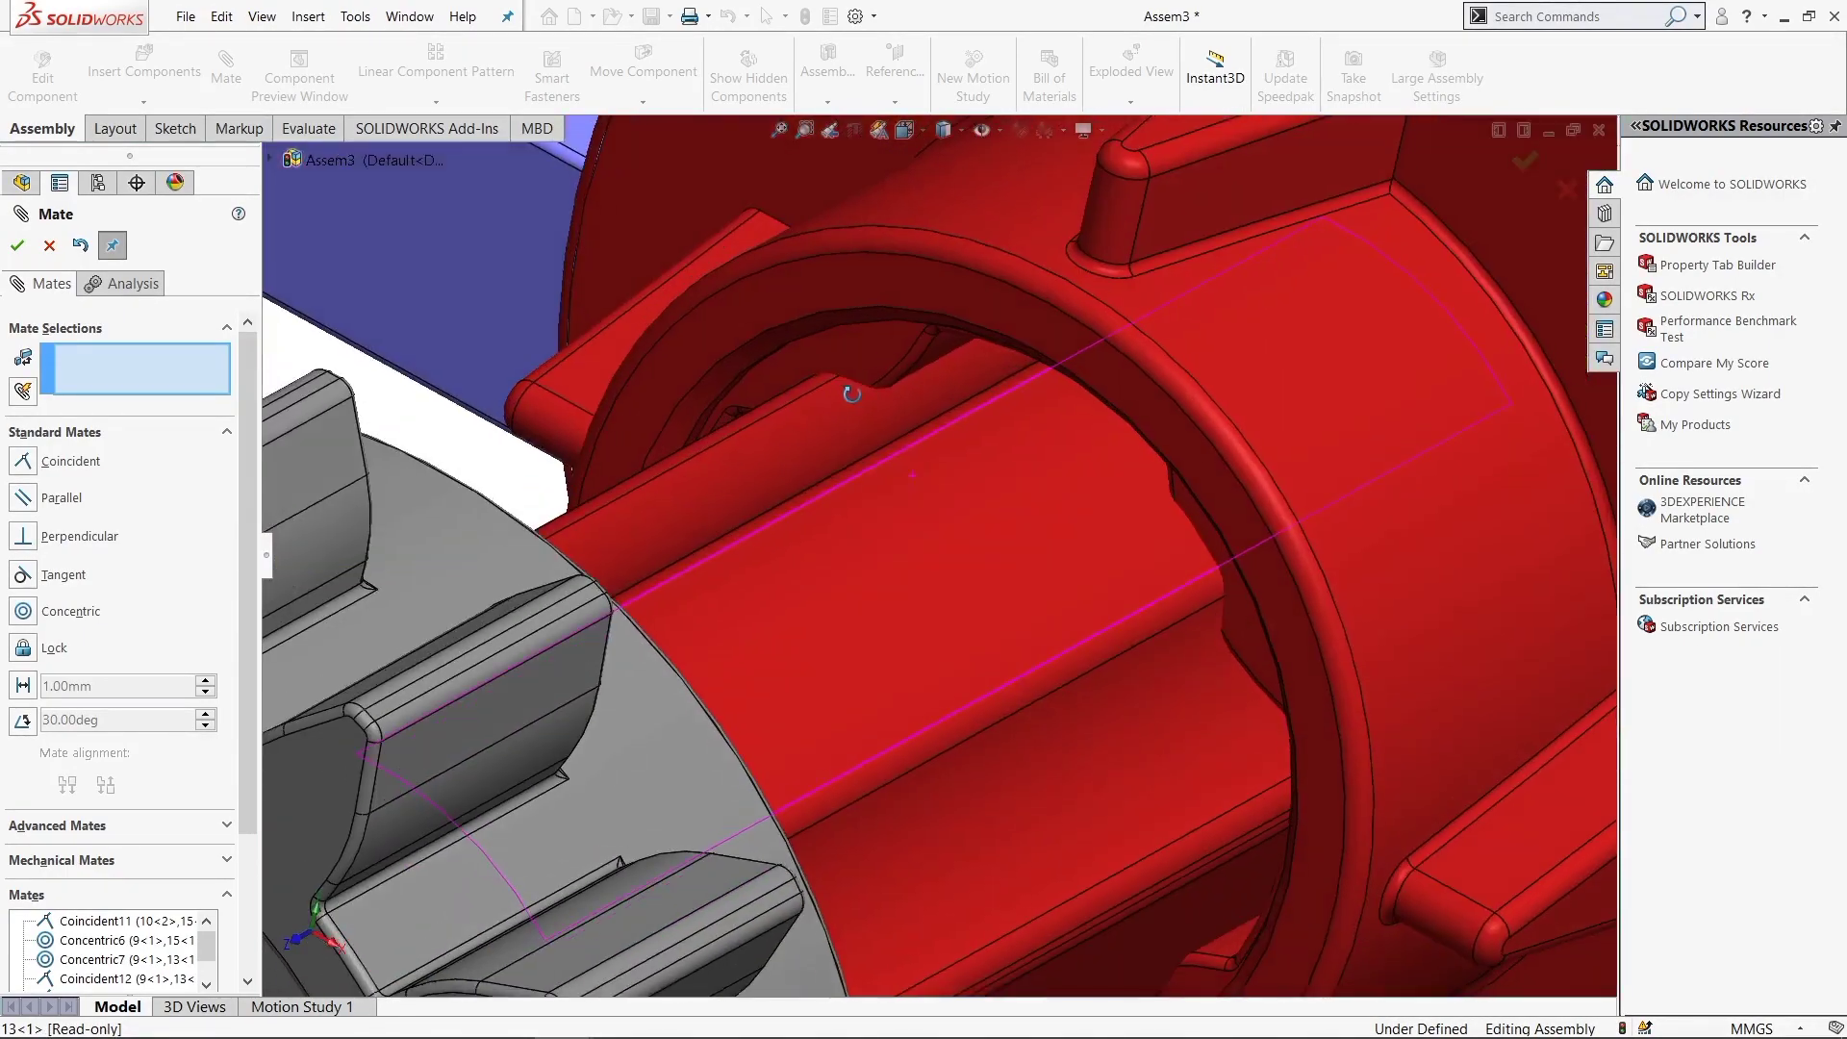
left_click(933, 350)
left_click(993, 471)
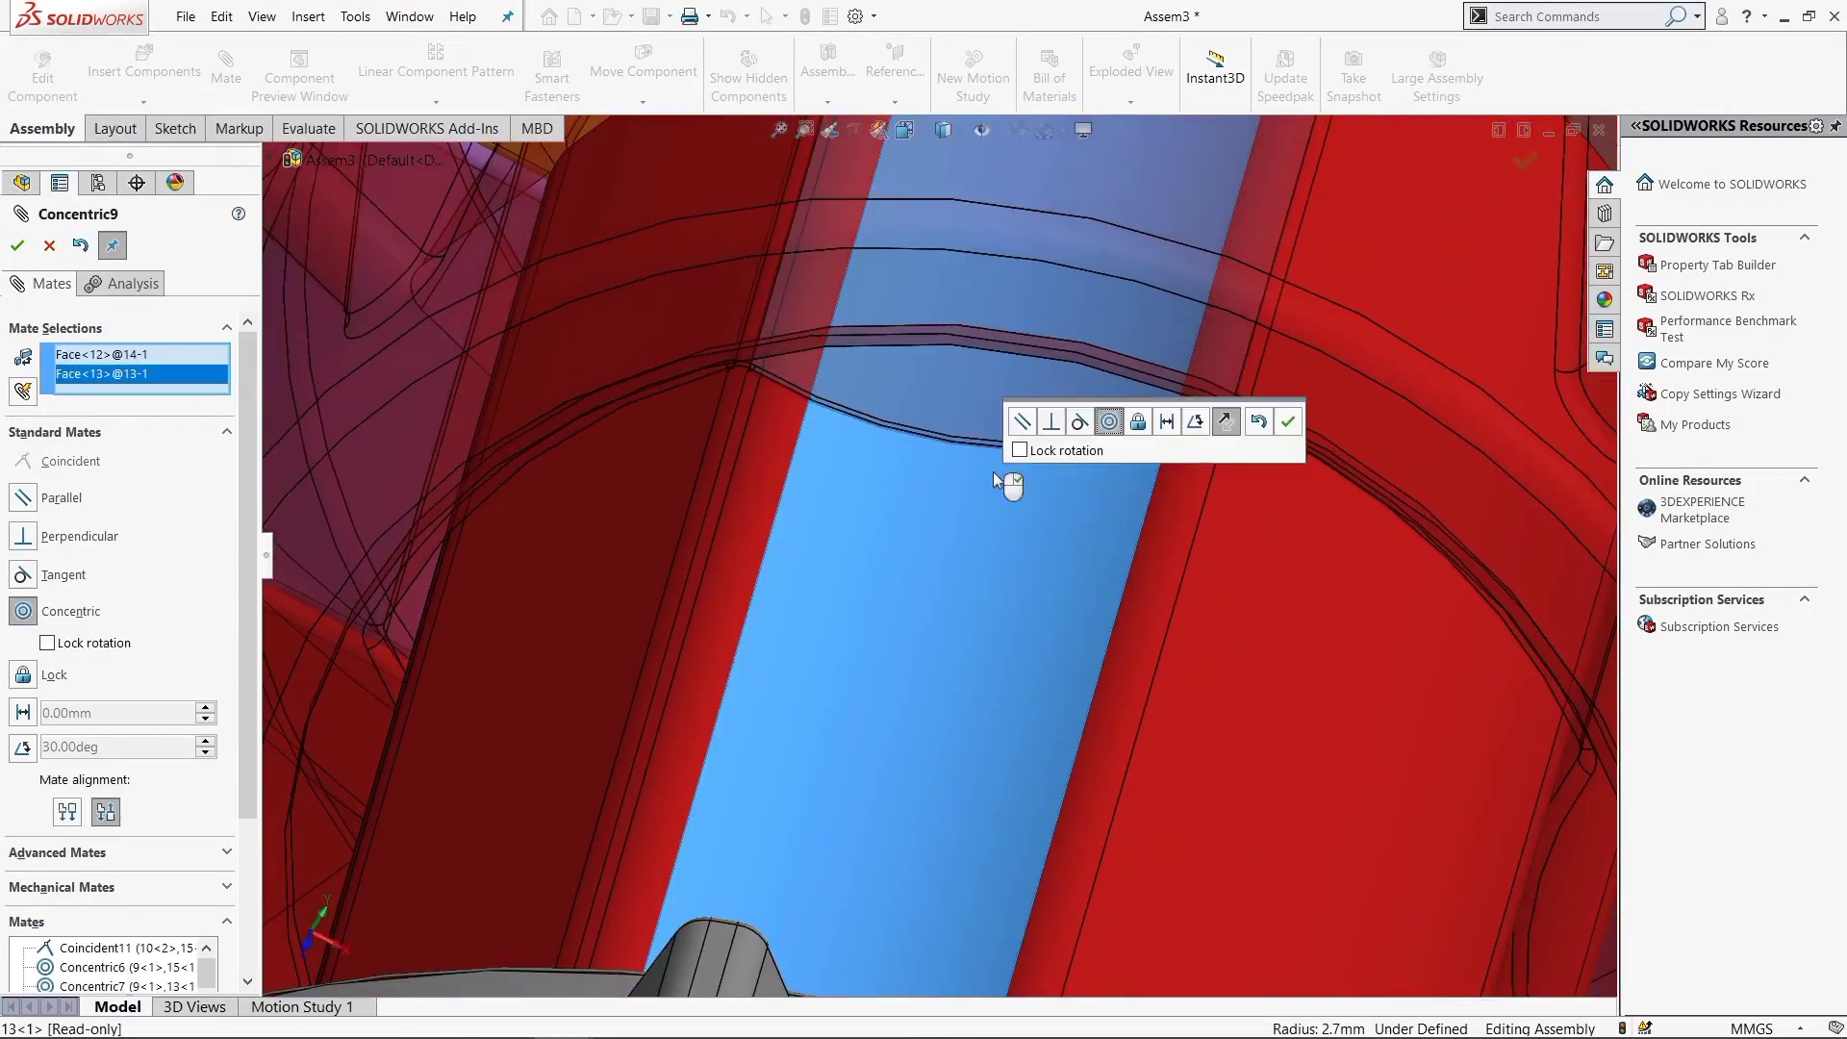
left_click(1285, 426)
scroll(1218, 579, "down", 5)
middle_click_drag(1218, 579, 1080, 516)
scroll(1058, 520, "up", 3)
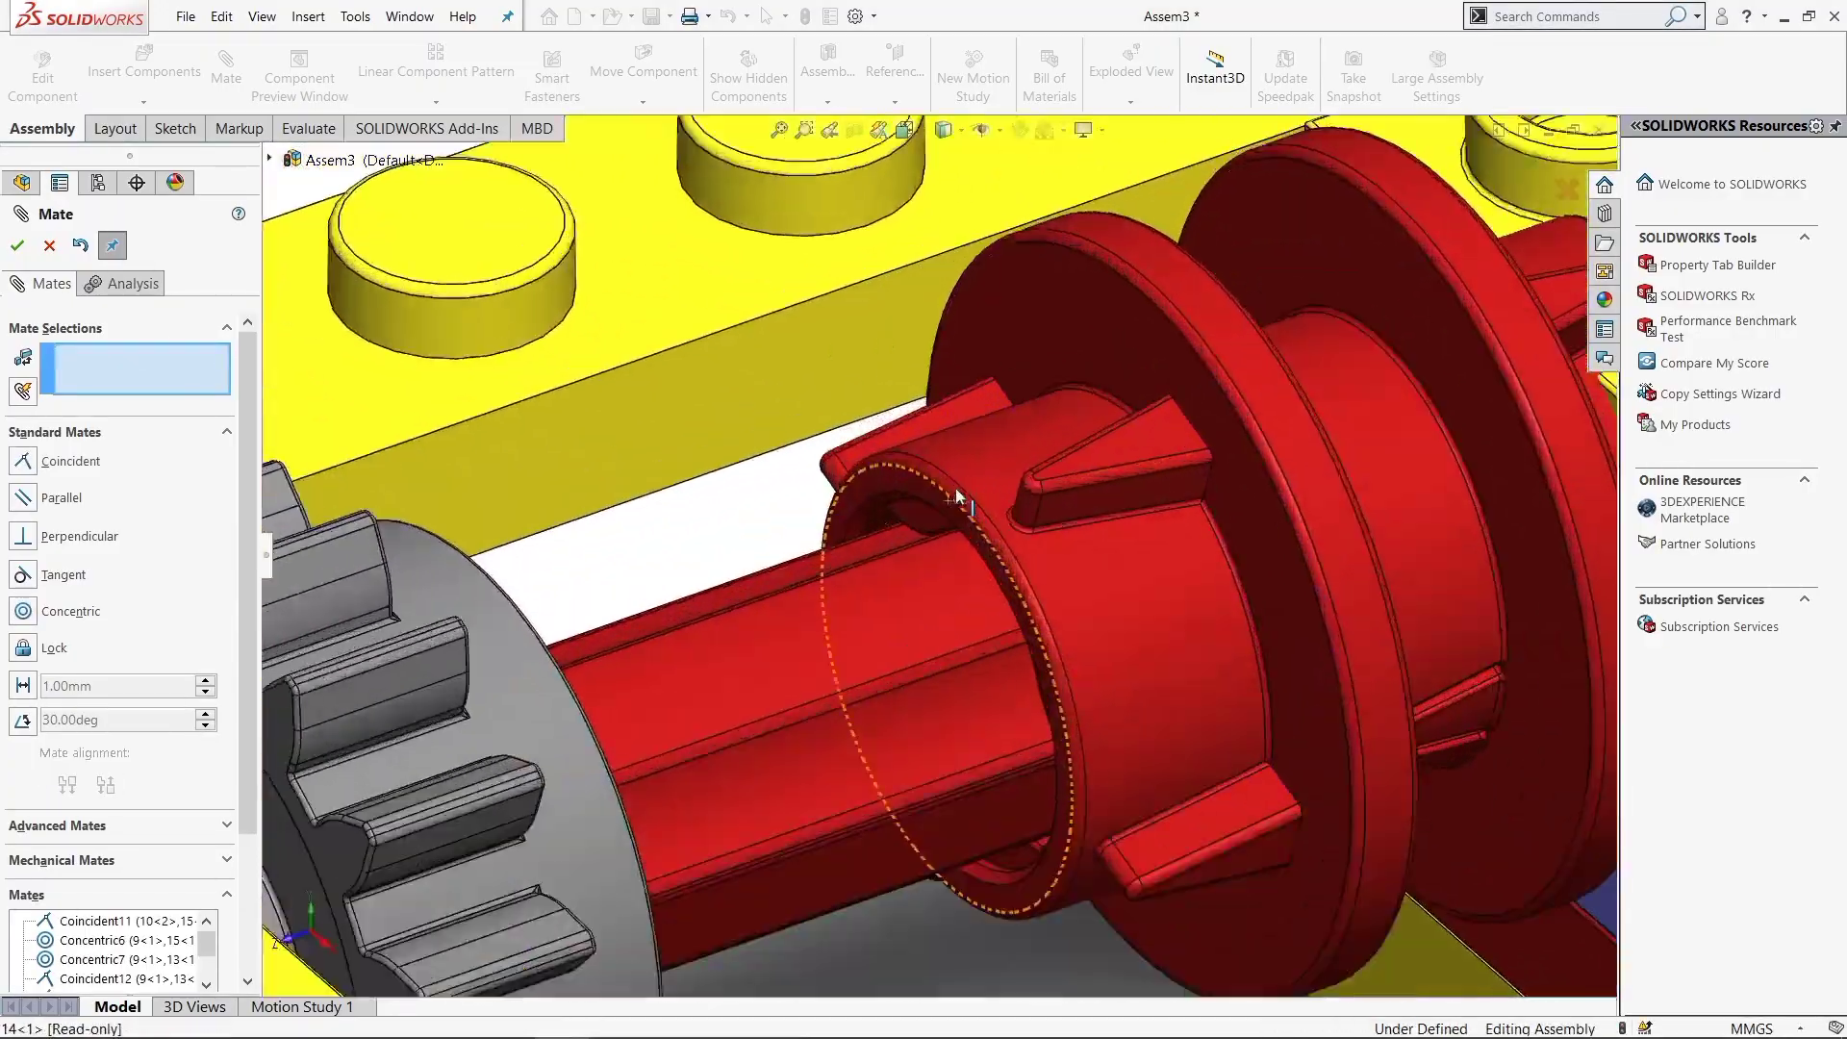
scroll(927, 513, "up", 2)
Make the clutch ring's end face coincident with the grey gear's face
left_click(926, 514)
scroll(926, 513, "down", 5)
scroll(606, 598, "down", 2)
scroll(606, 597, "up", 3)
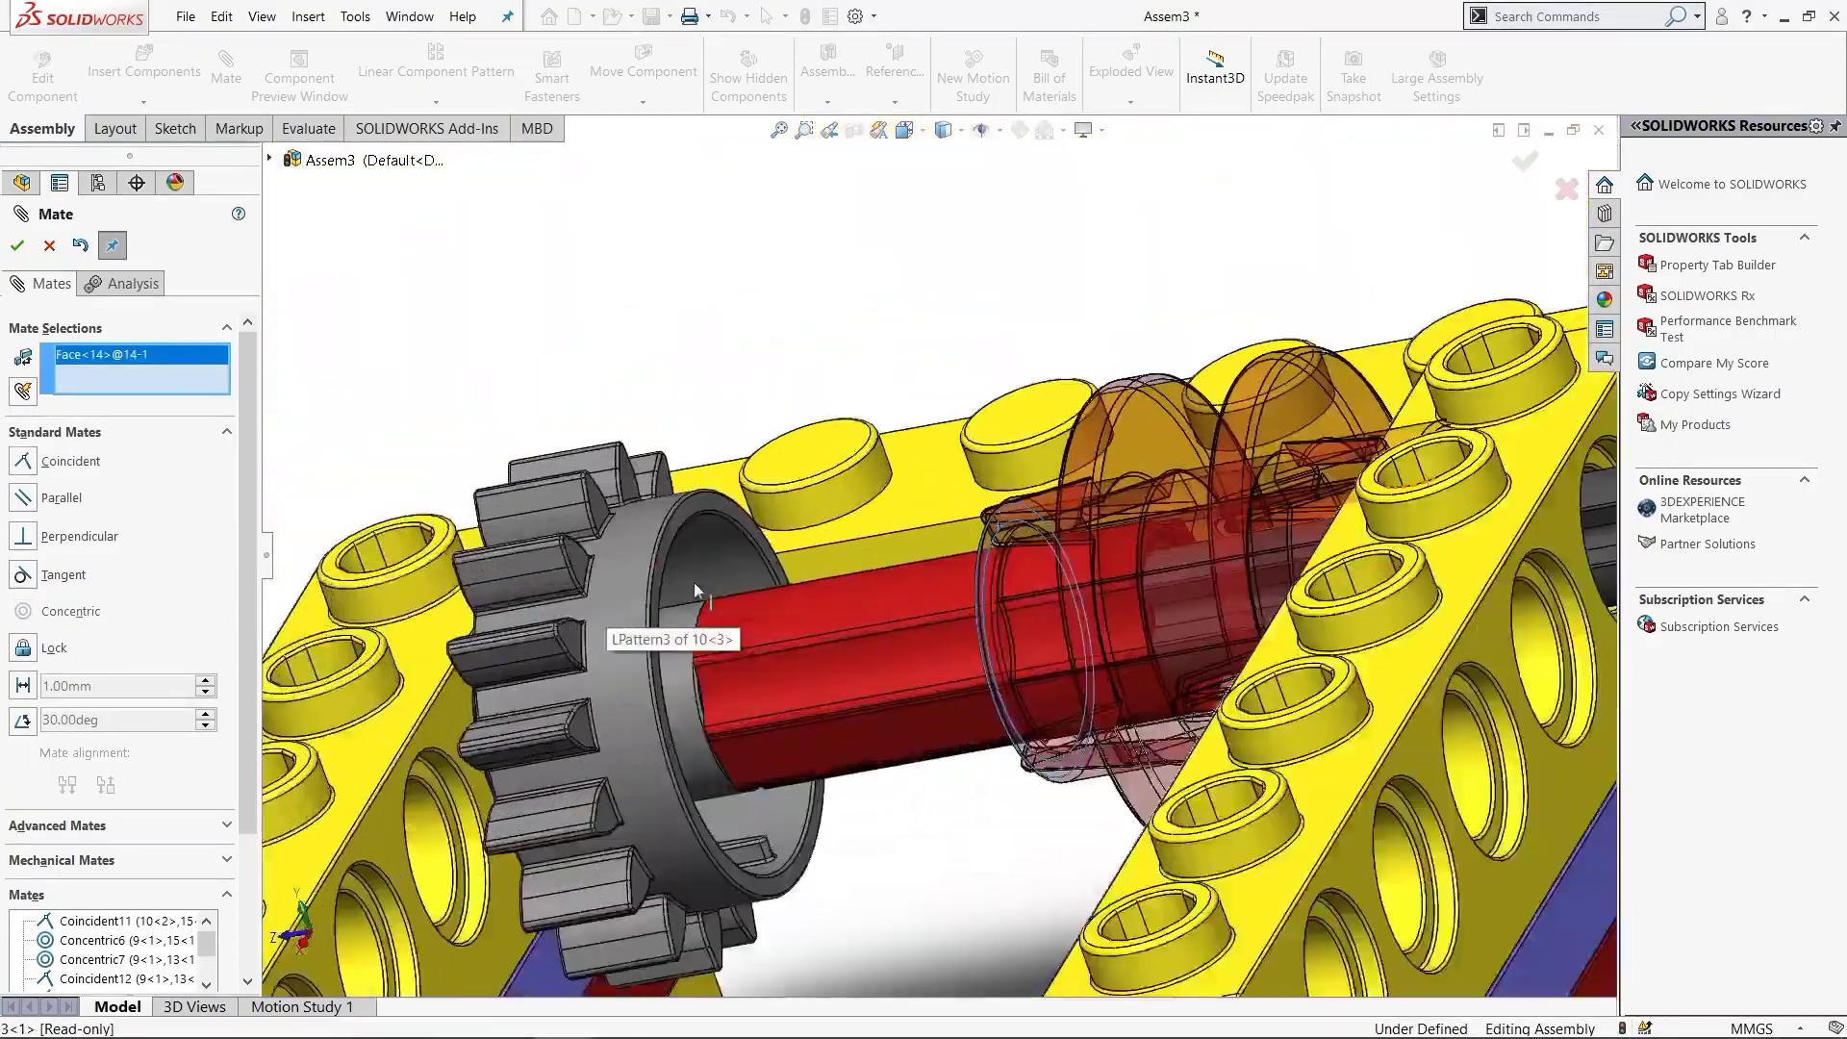
mouse_move(694, 581)
middle_mouse_down()
mouse_move(671, 678)
mouse_move(740, 635)
middle_mouse_up()
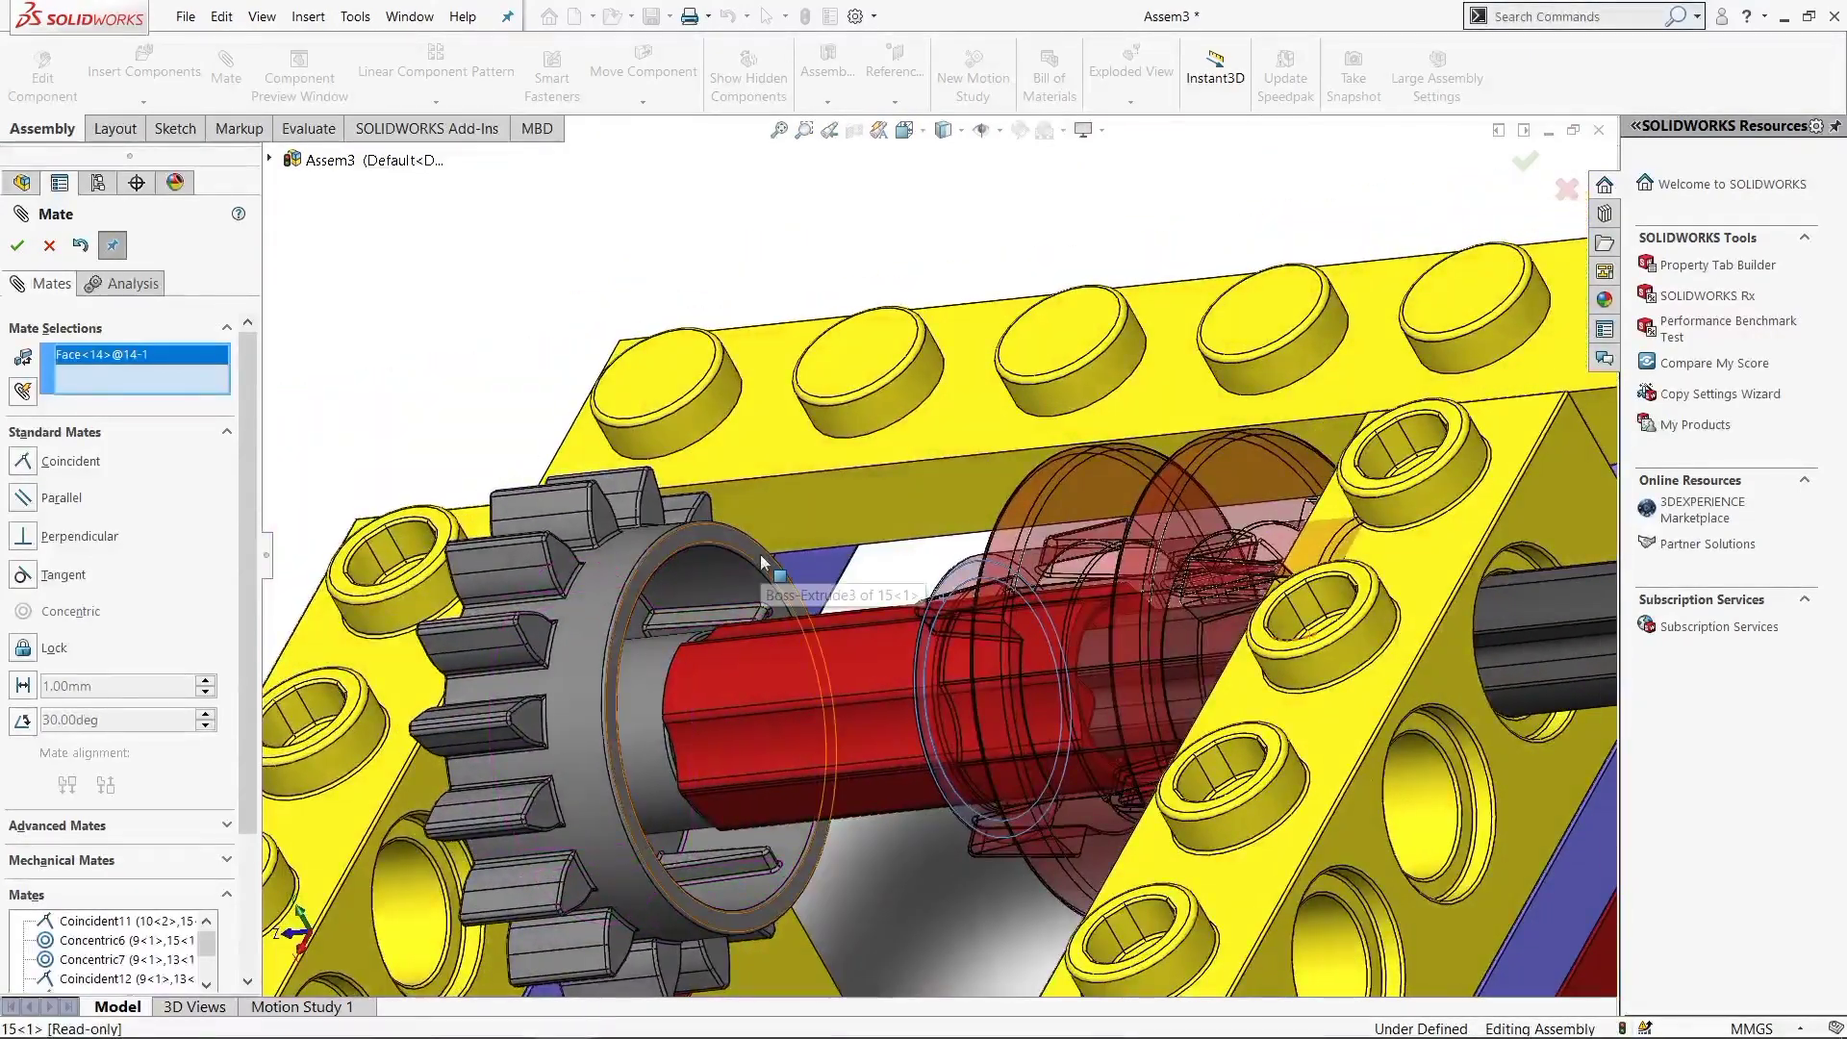
left_click(761, 563)
key("Return")
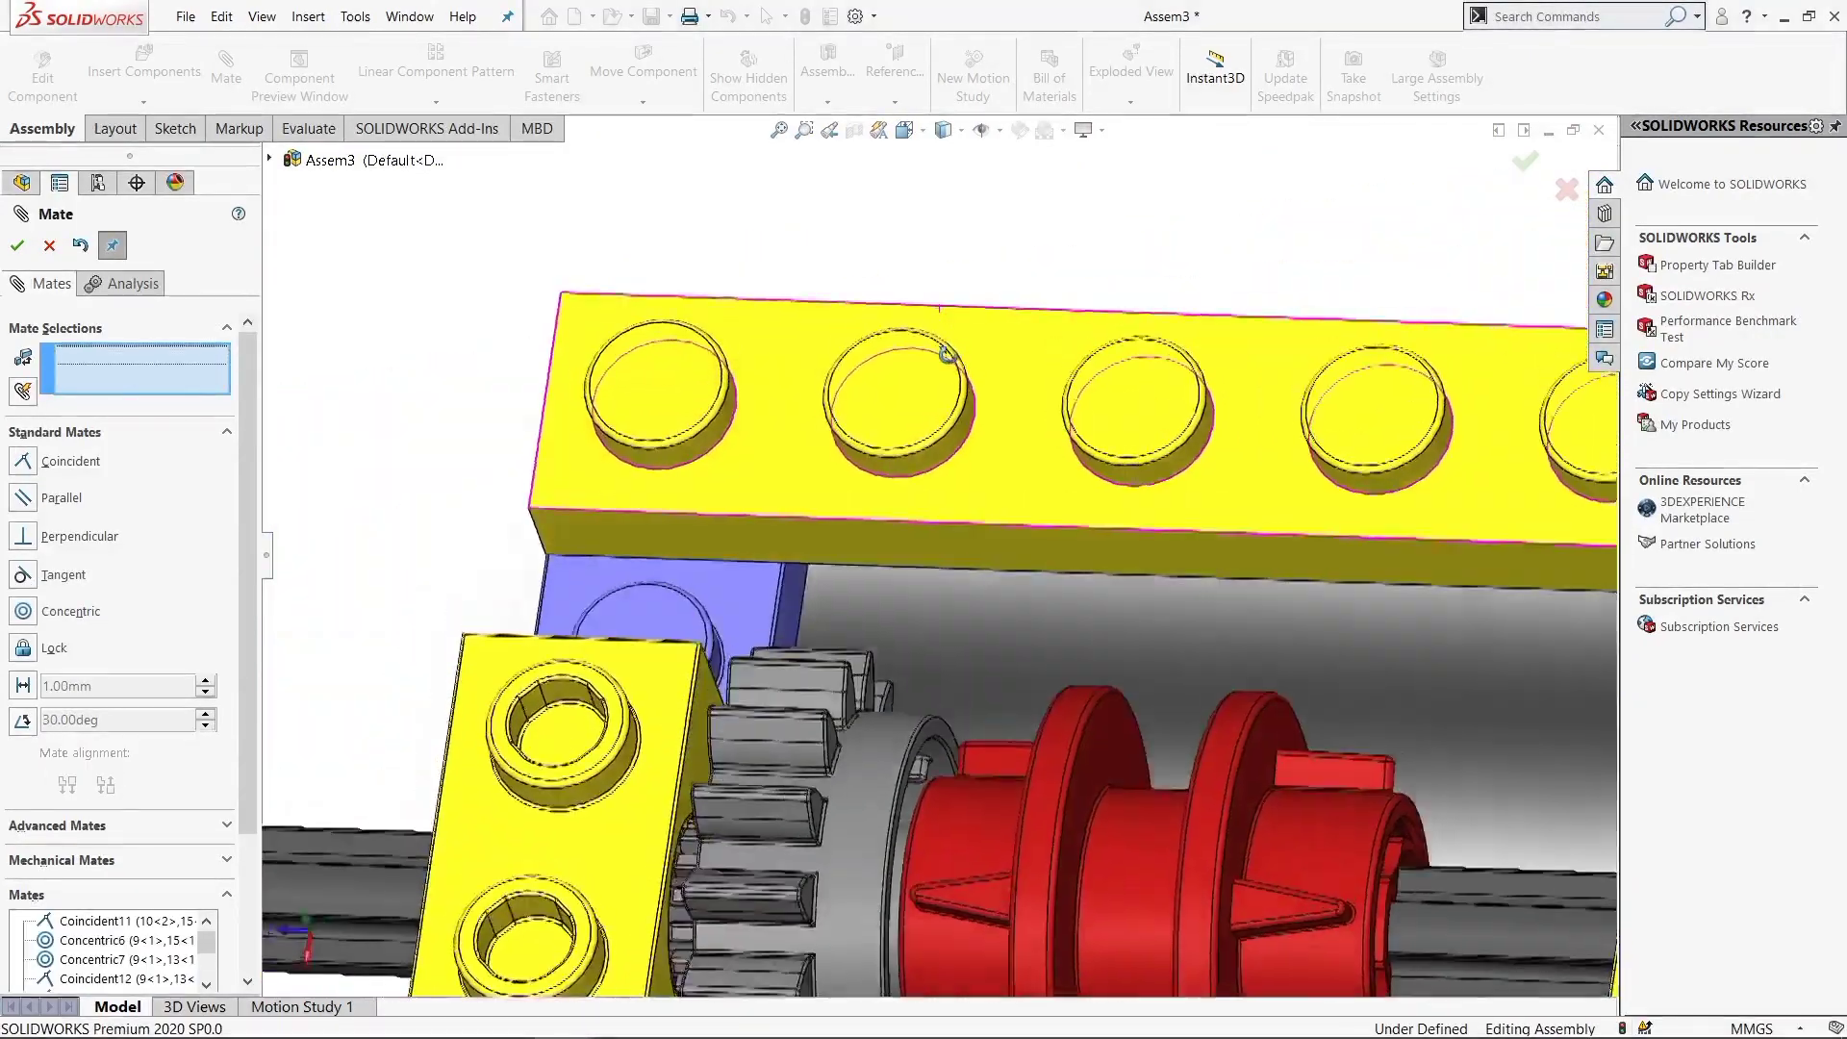
Orbit around the gear, hub and frame to check the clutch ring's position
middle_click_drag(913, 220, 987, 132)
scroll(1116, 400, "down", 2)
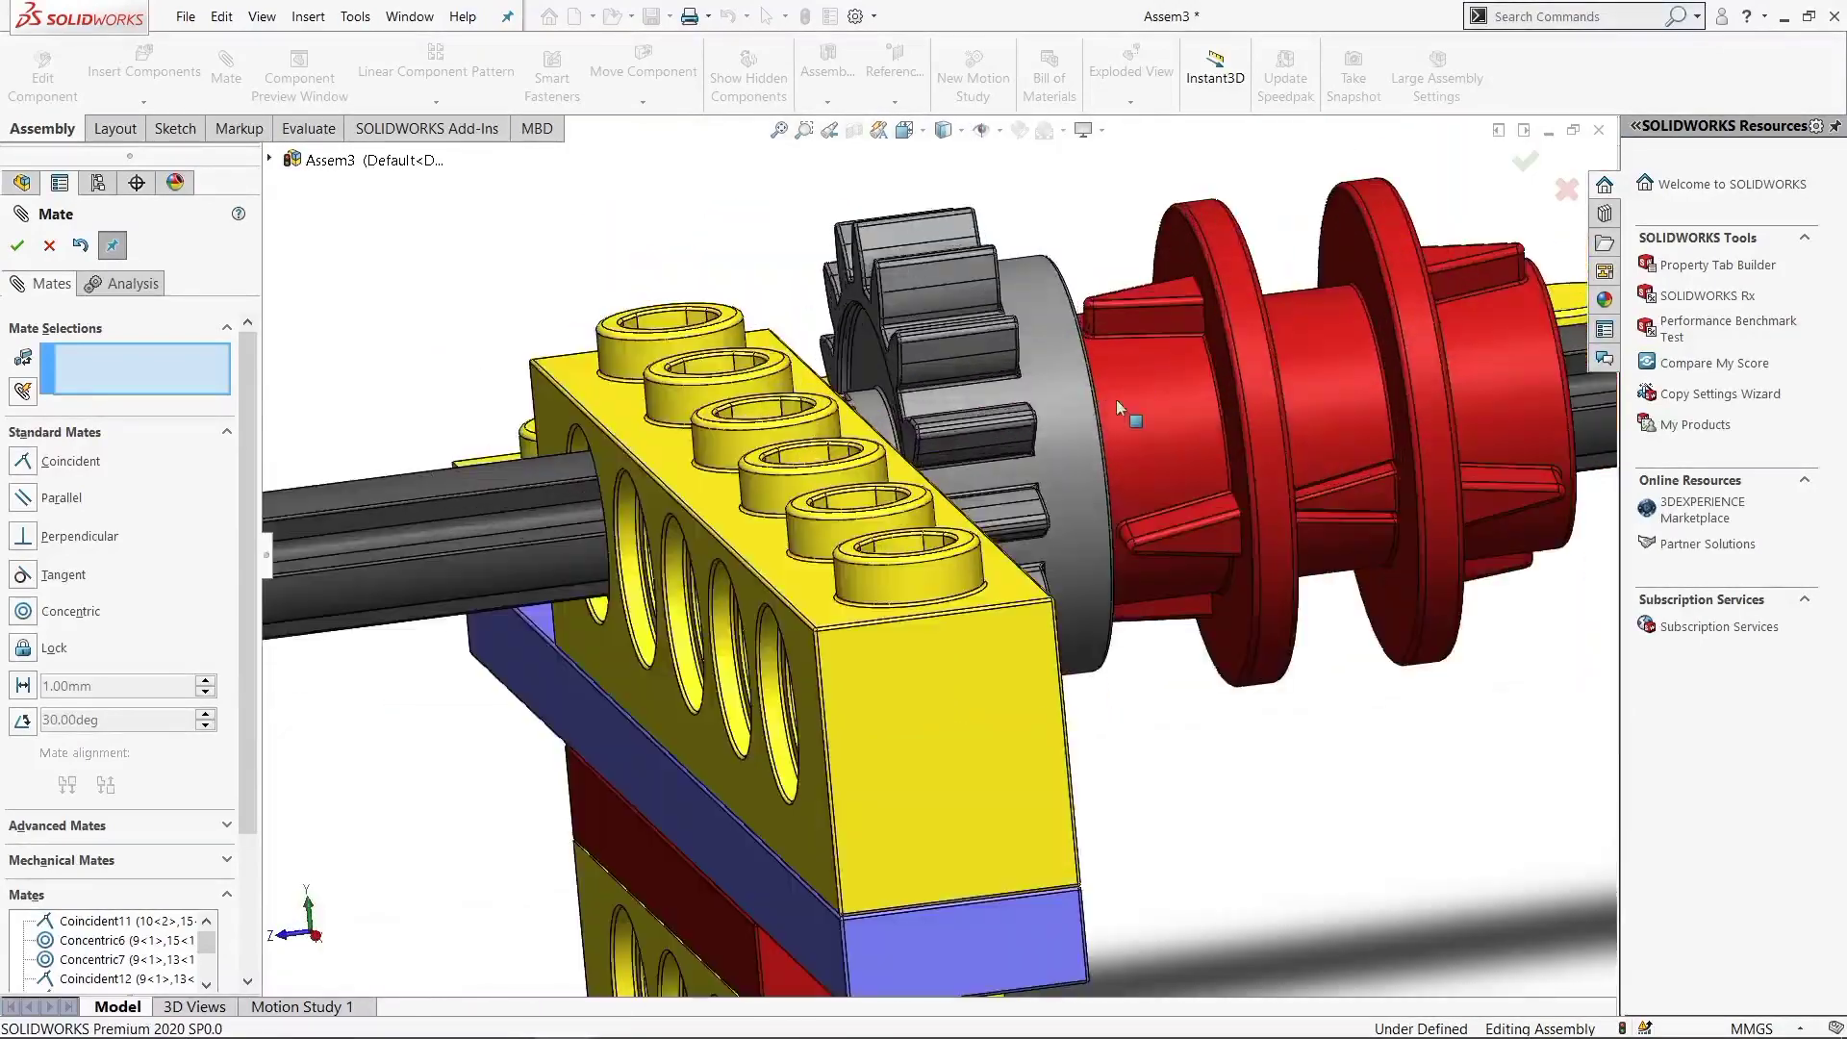
scroll(1088, 445, "down", 3)
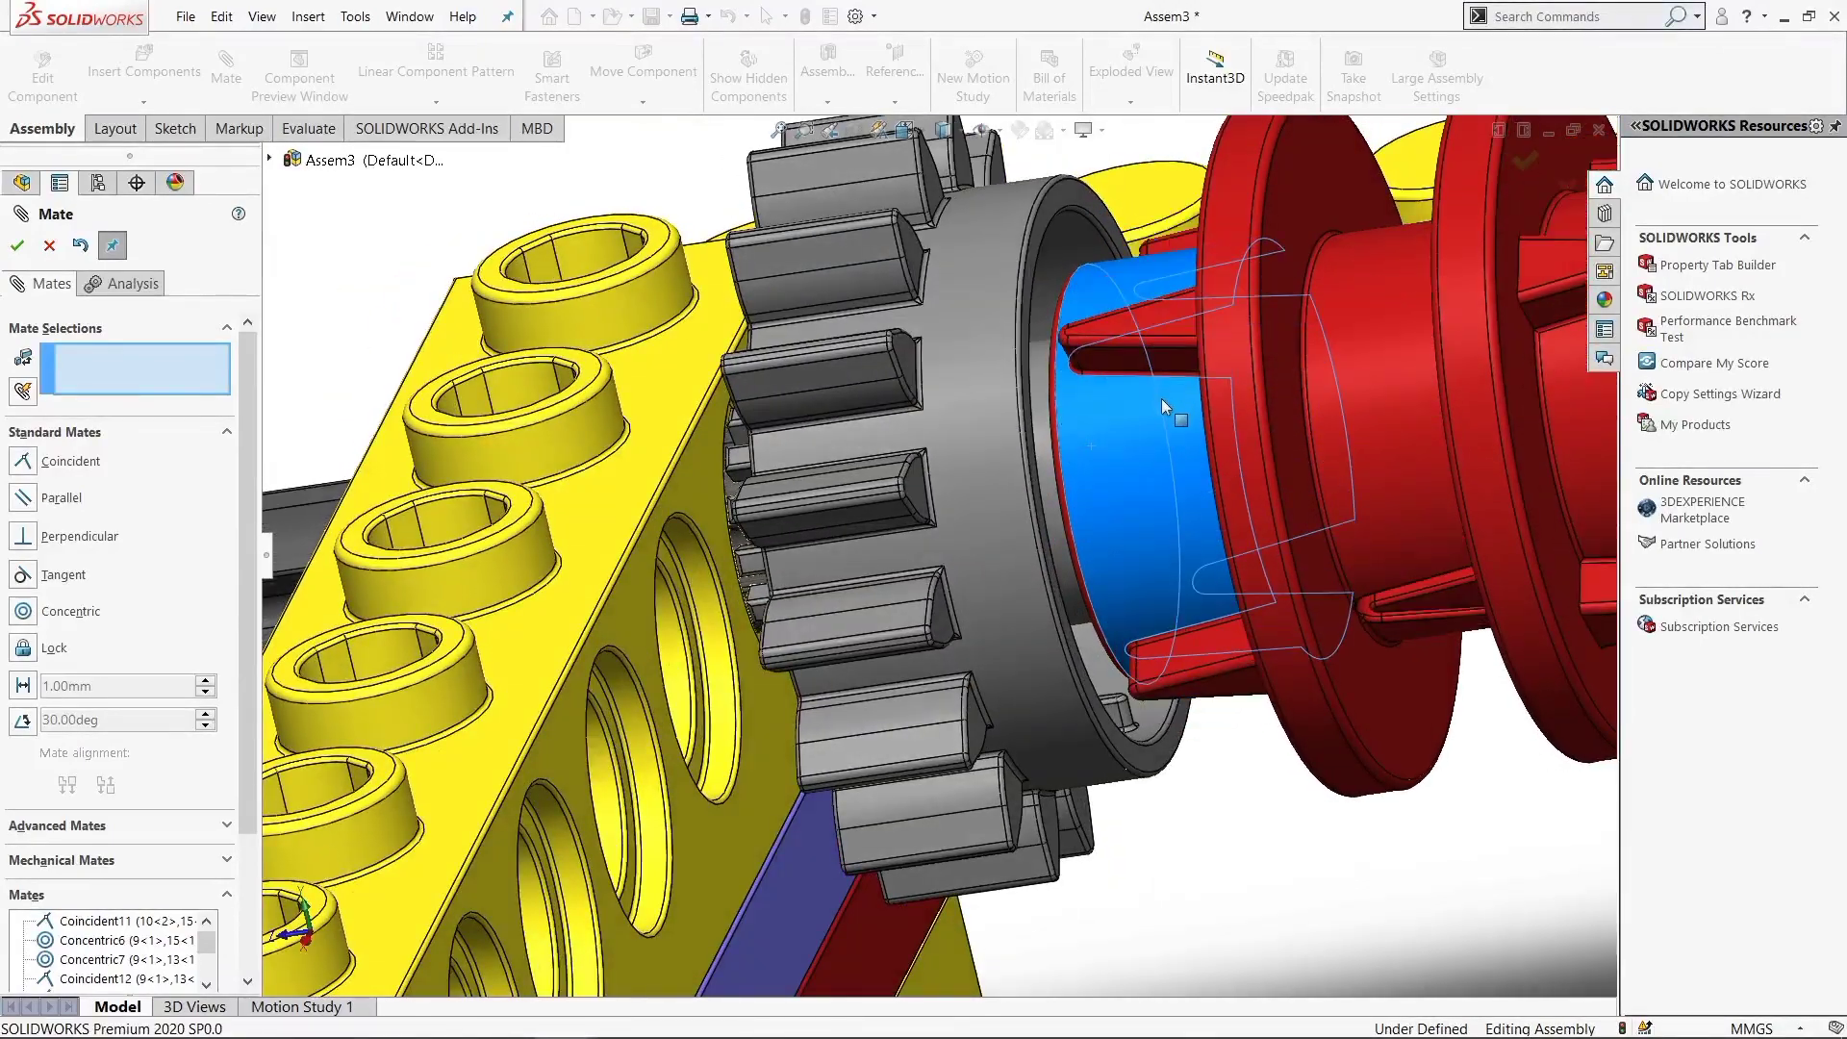
scroll(1162, 398, "up", 3)
mouse_move(1162, 398)
middle_mouse_down()
mouse_move(1417, 574)
mouse_move(1152, 511)
middle_mouse_up()
scroll(1416, 574, "down", 3)
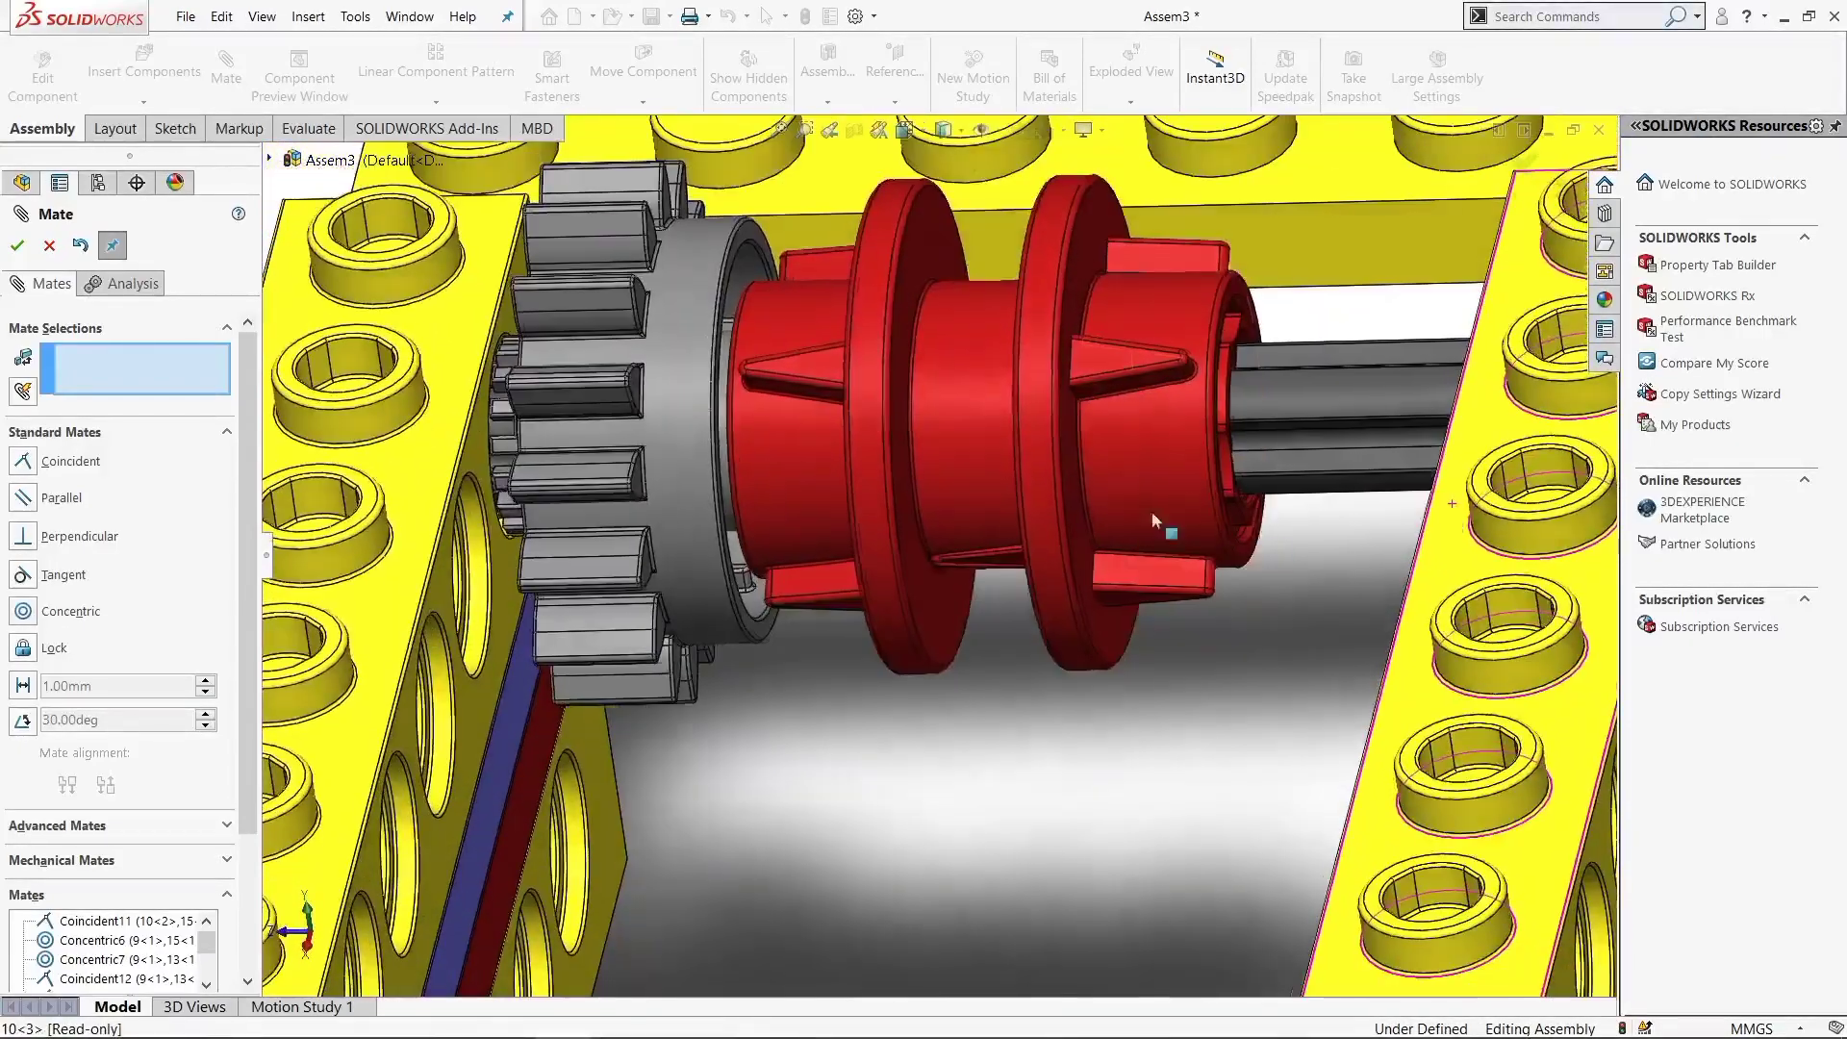
mouse_move(686, 507)
middle_mouse_down()
mouse_move(956, 661)
mouse_move(875, 662)
middle_mouse_up()
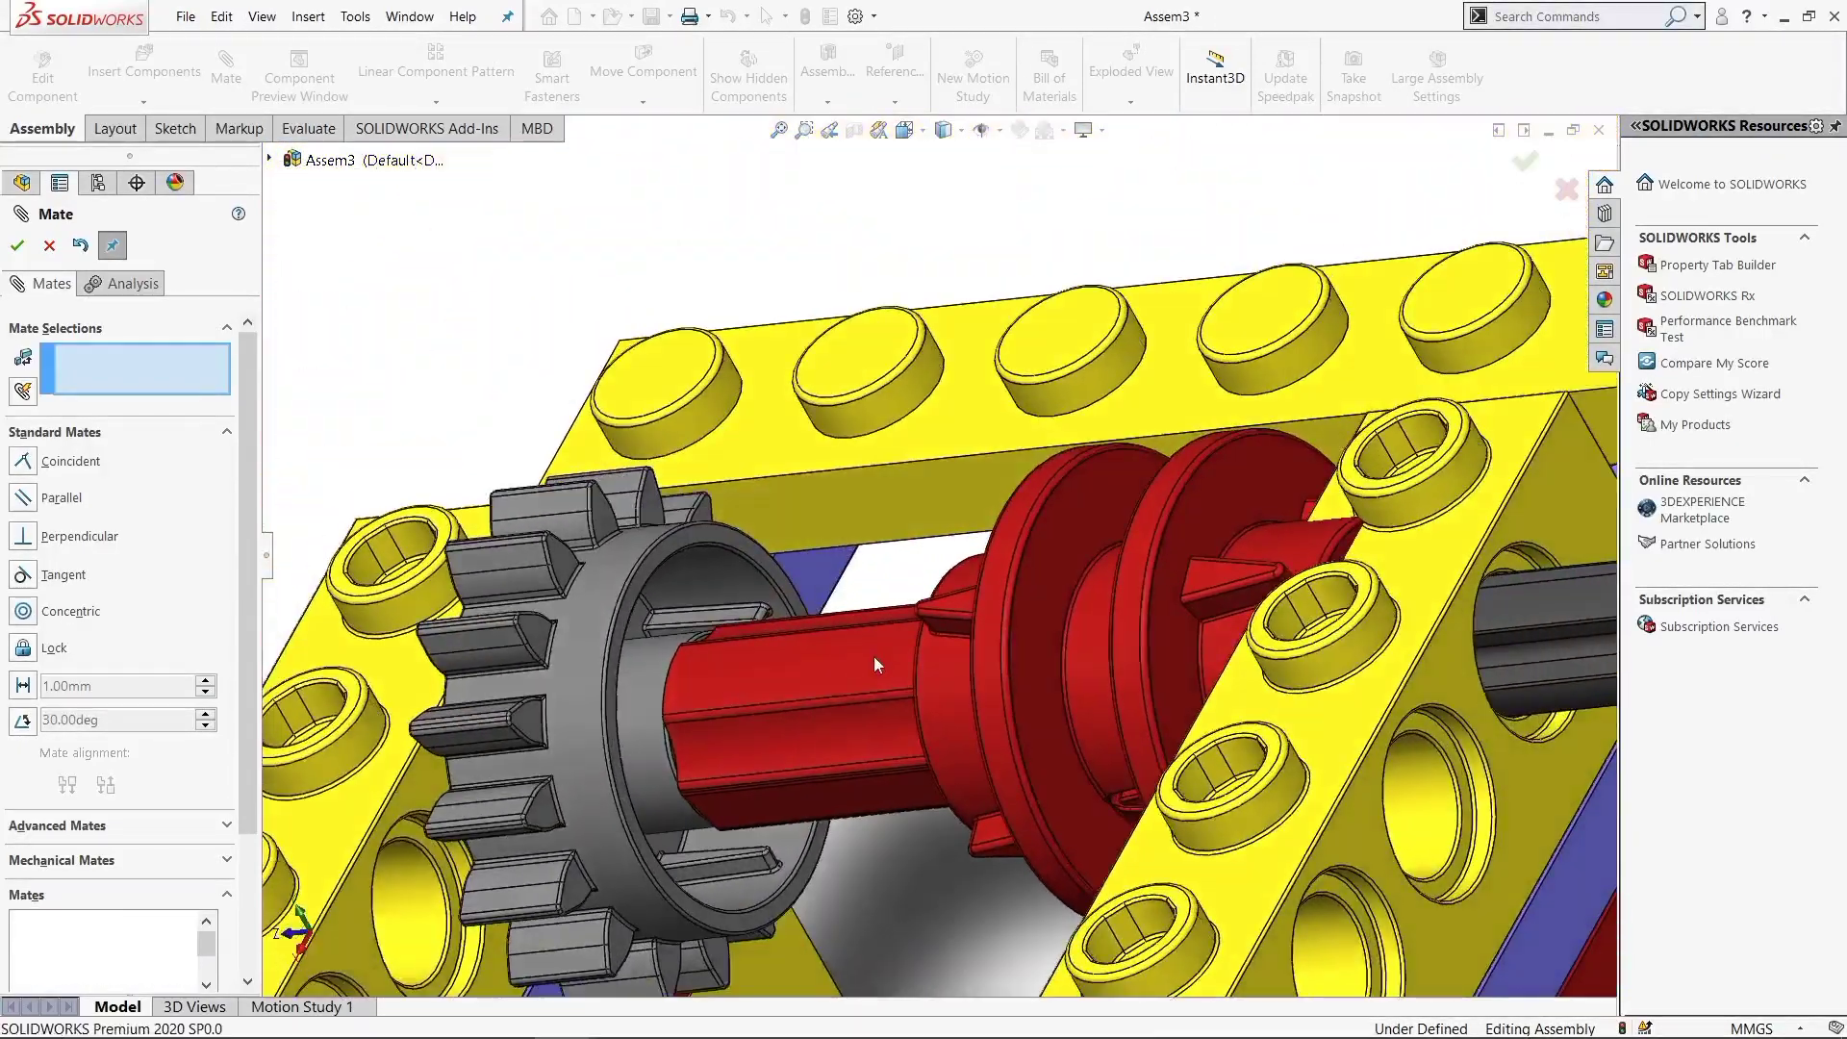
scroll(719, 673, "down", 2)
scroll(729, 674, "down", 2)
scroll(729, 674, "down", 2)
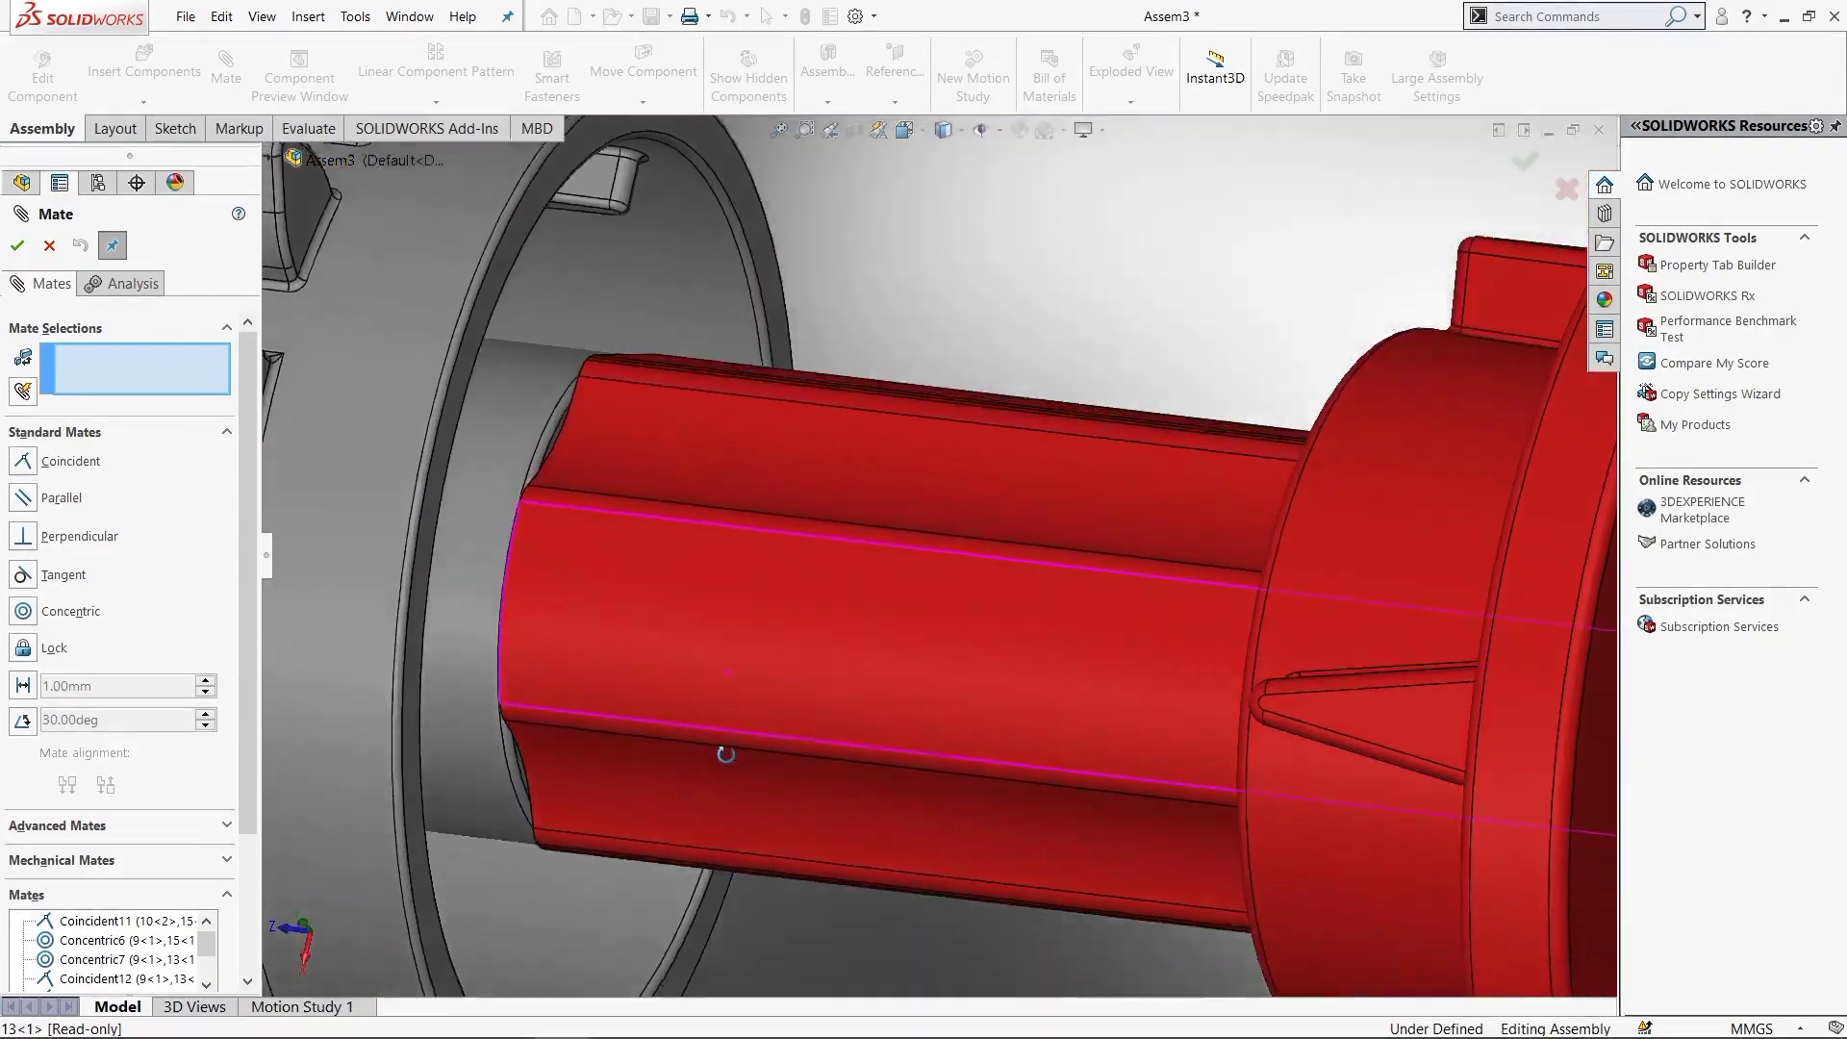
scroll(1048, 596, "down", 2)
left_click(1045, 568)
scroll(1045, 568, "up", 3)
scroll(866, 586, "up", 2)
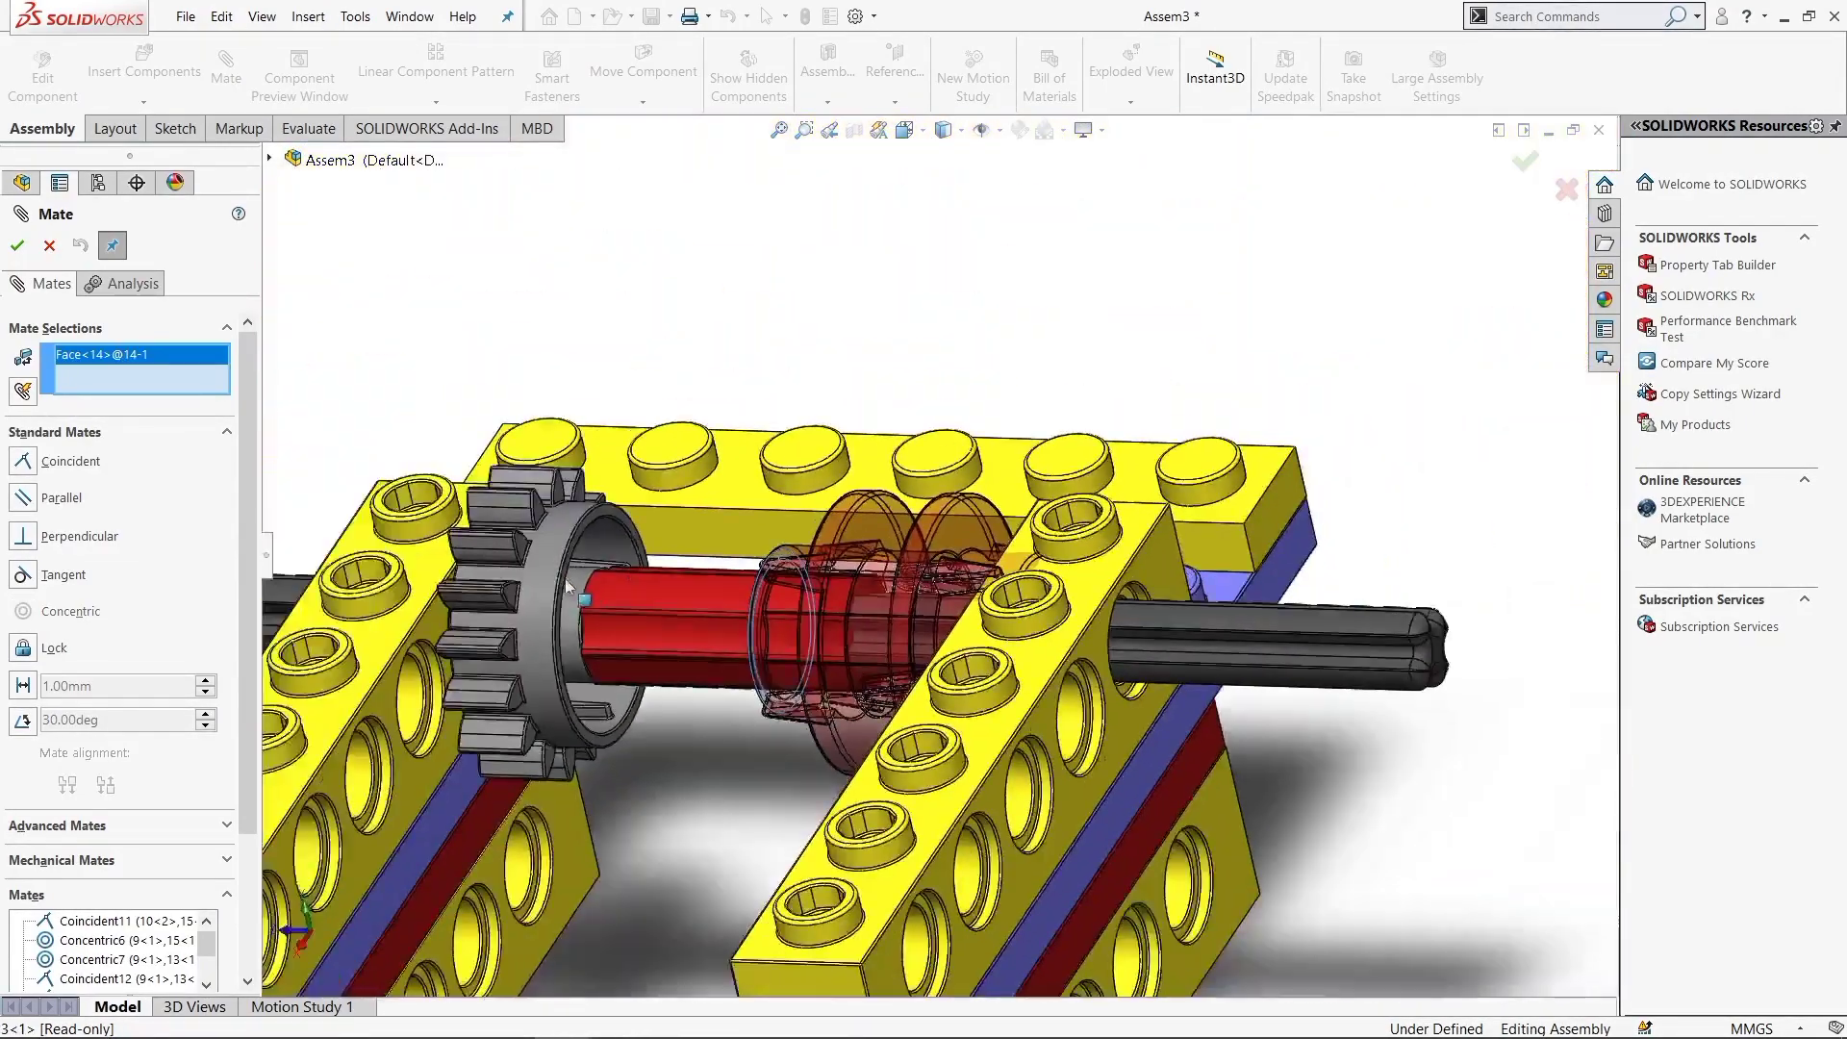
scroll(656, 599, "down", 3)
scroll(656, 598, "down", 2)
Leave the Mate tool and orbit to a tilted view of the assembly
key("Escape")
scroll(952, 456, "up", 5)
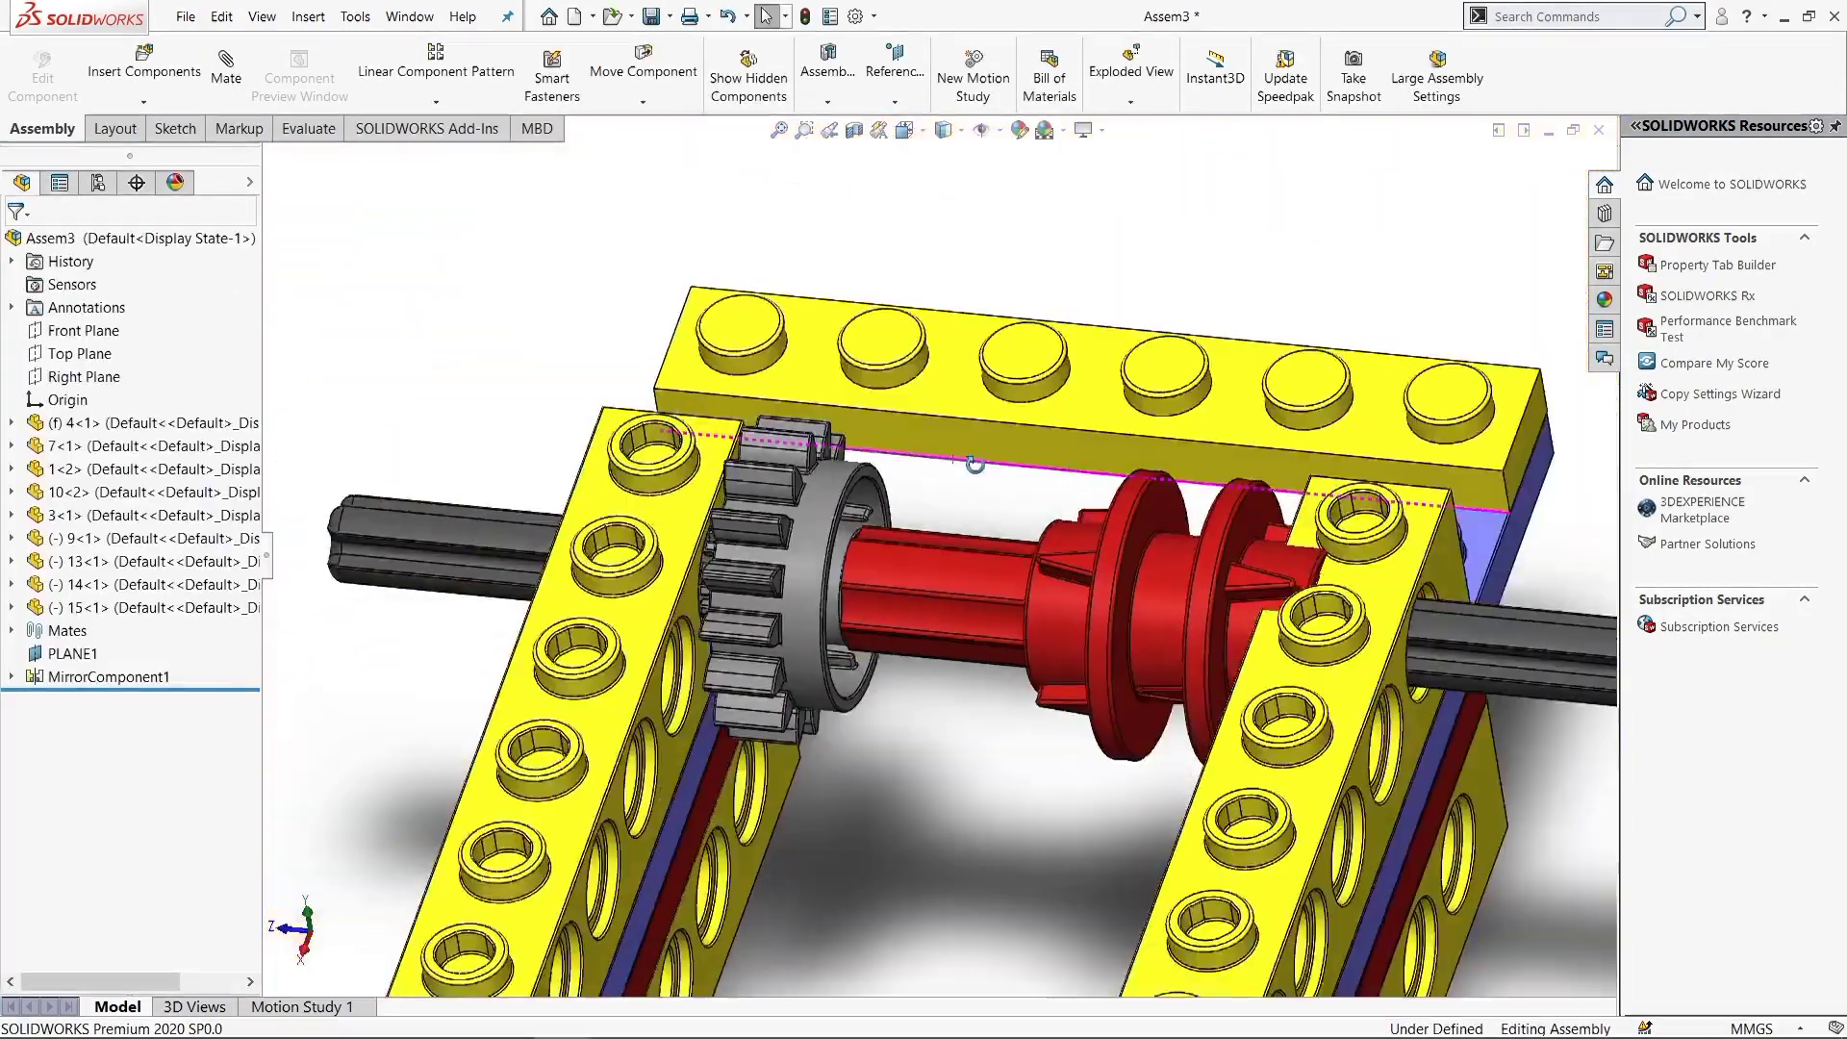
scroll(963, 570, "up", 3)
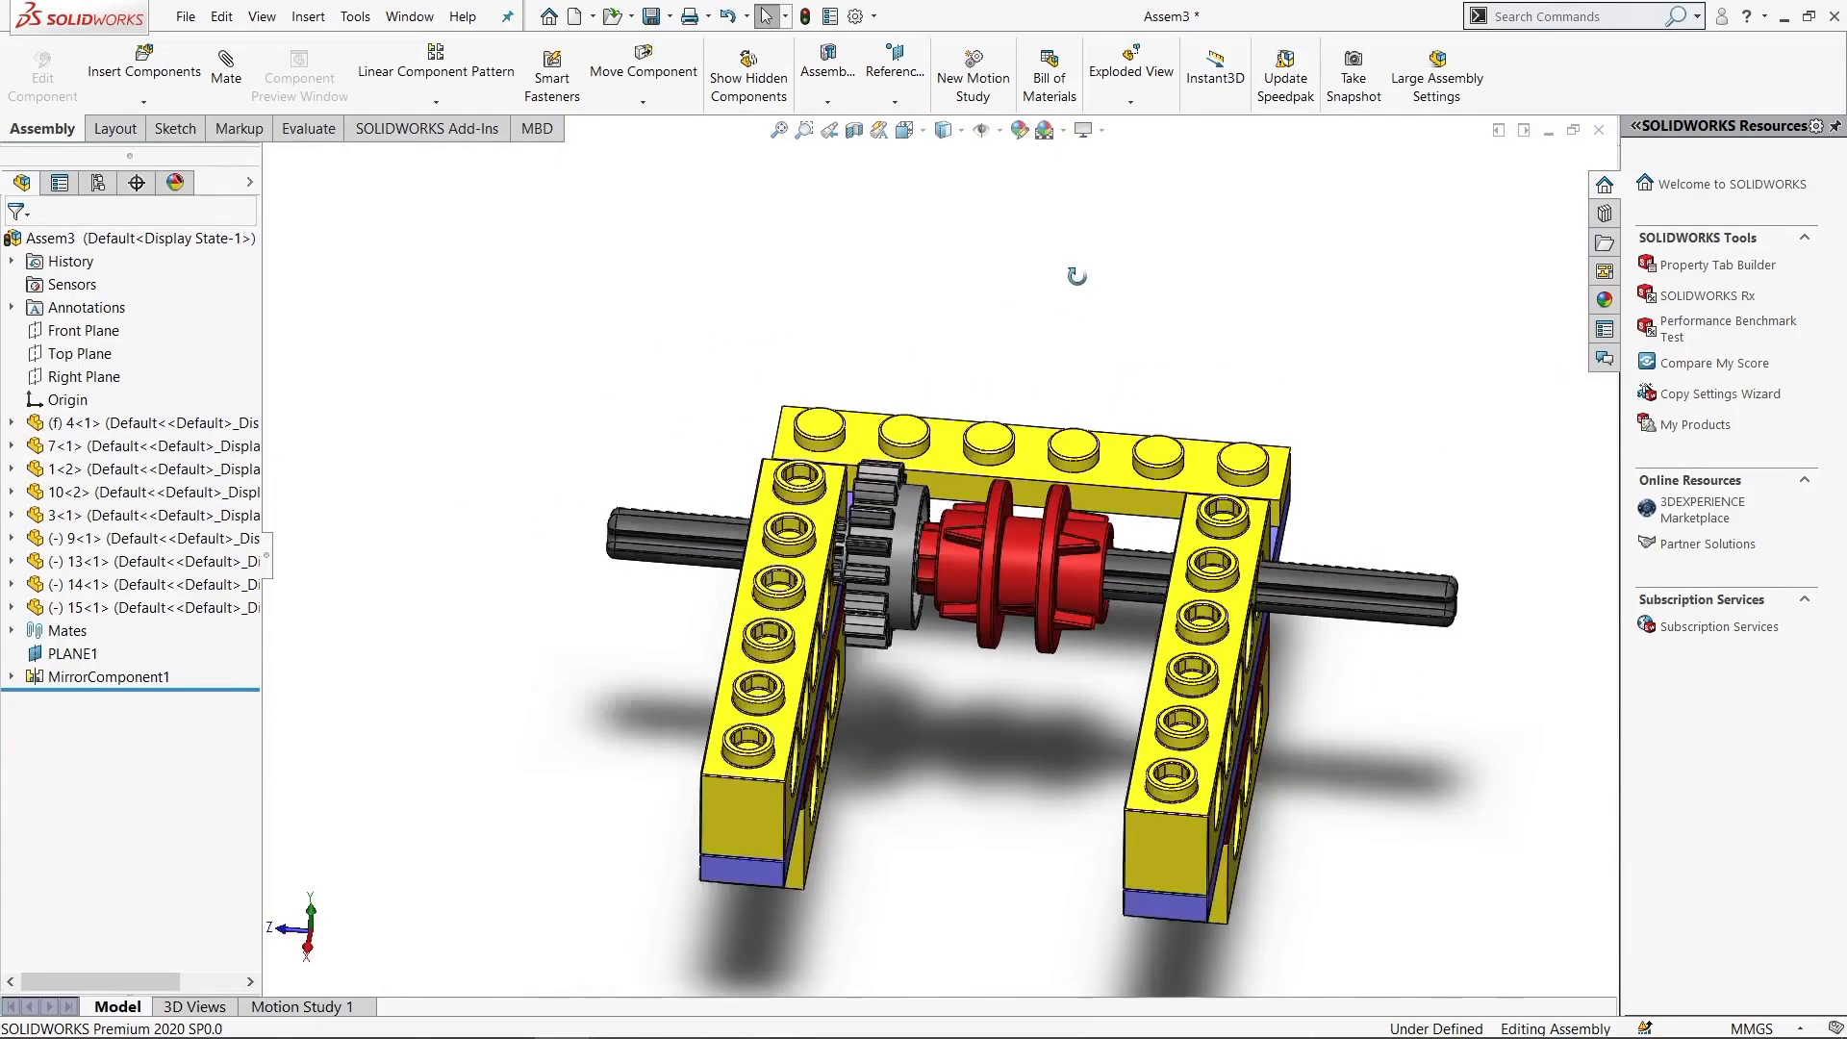
mouse_move(964, 569)
middle_mouse_down()
mouse_move(1051, 597)
mouse_move(489, 256)
middle_mouse_up()
scroll(1050, 596, "down", 3)
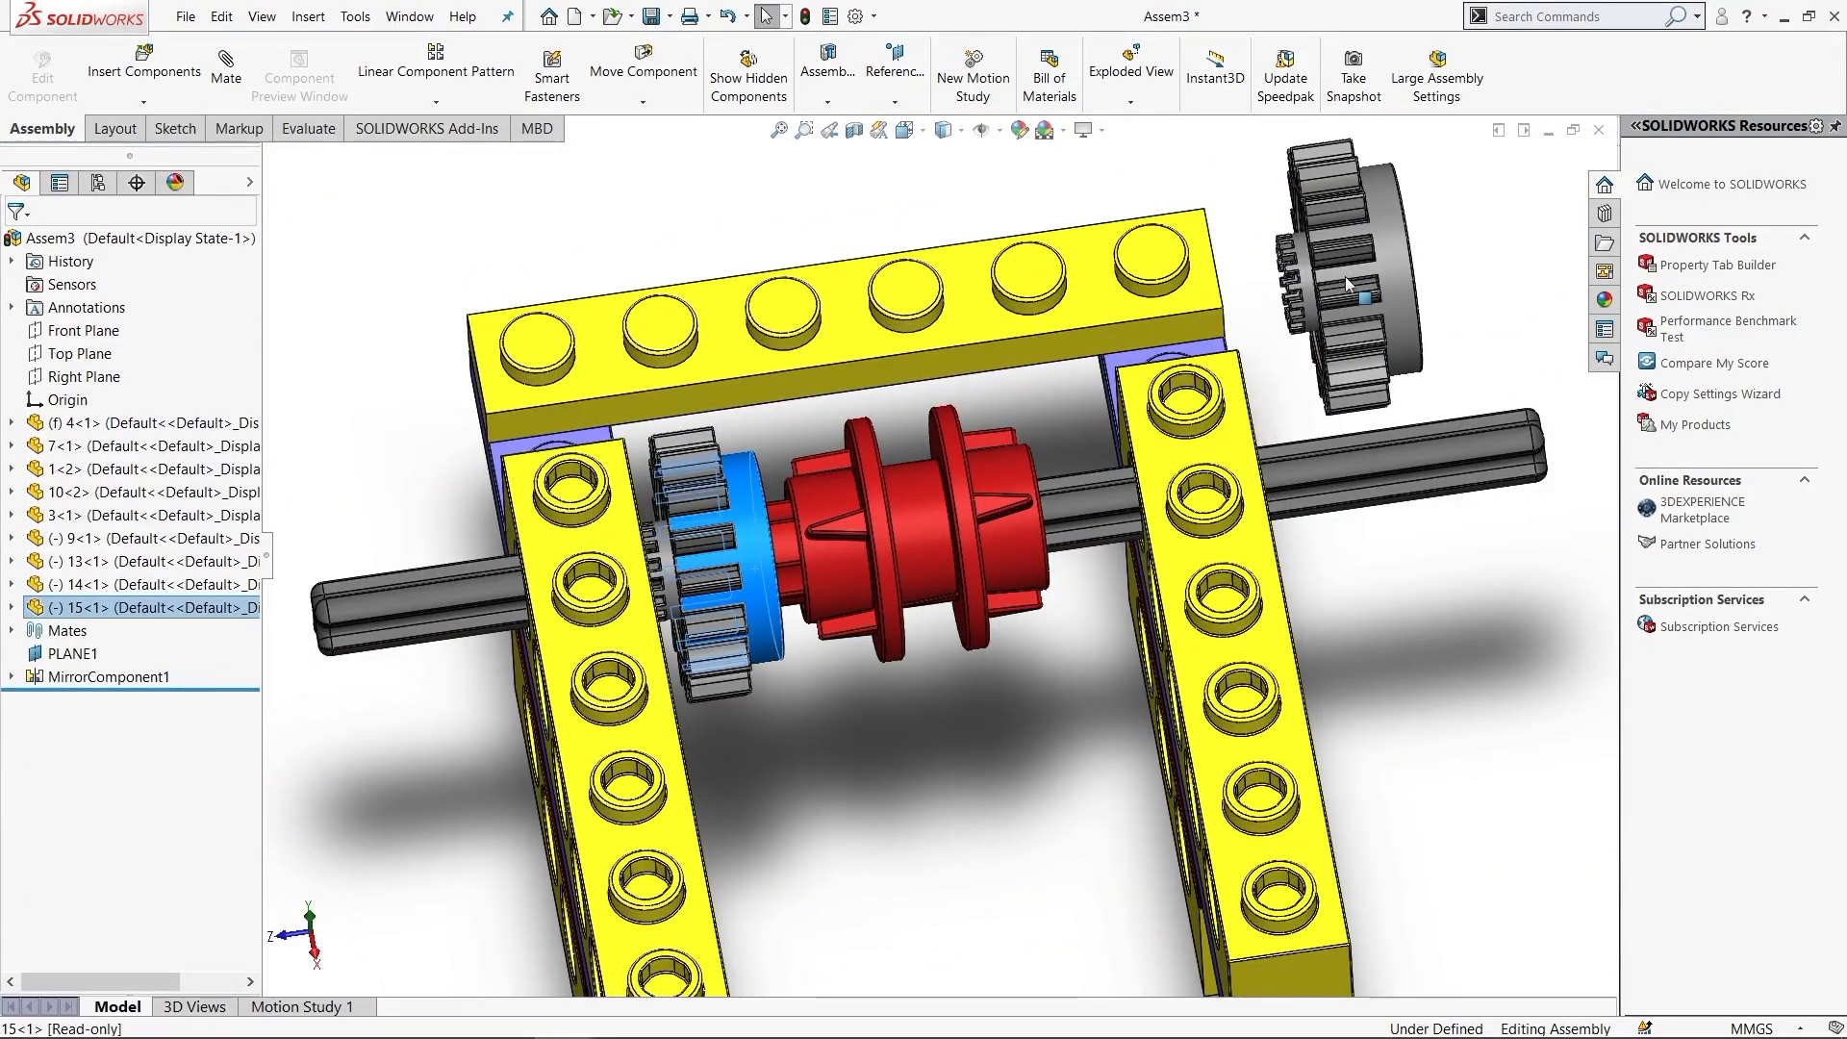
scroll(1248, 241, "down", 3)
scroll(1247, 240, "down", 2)
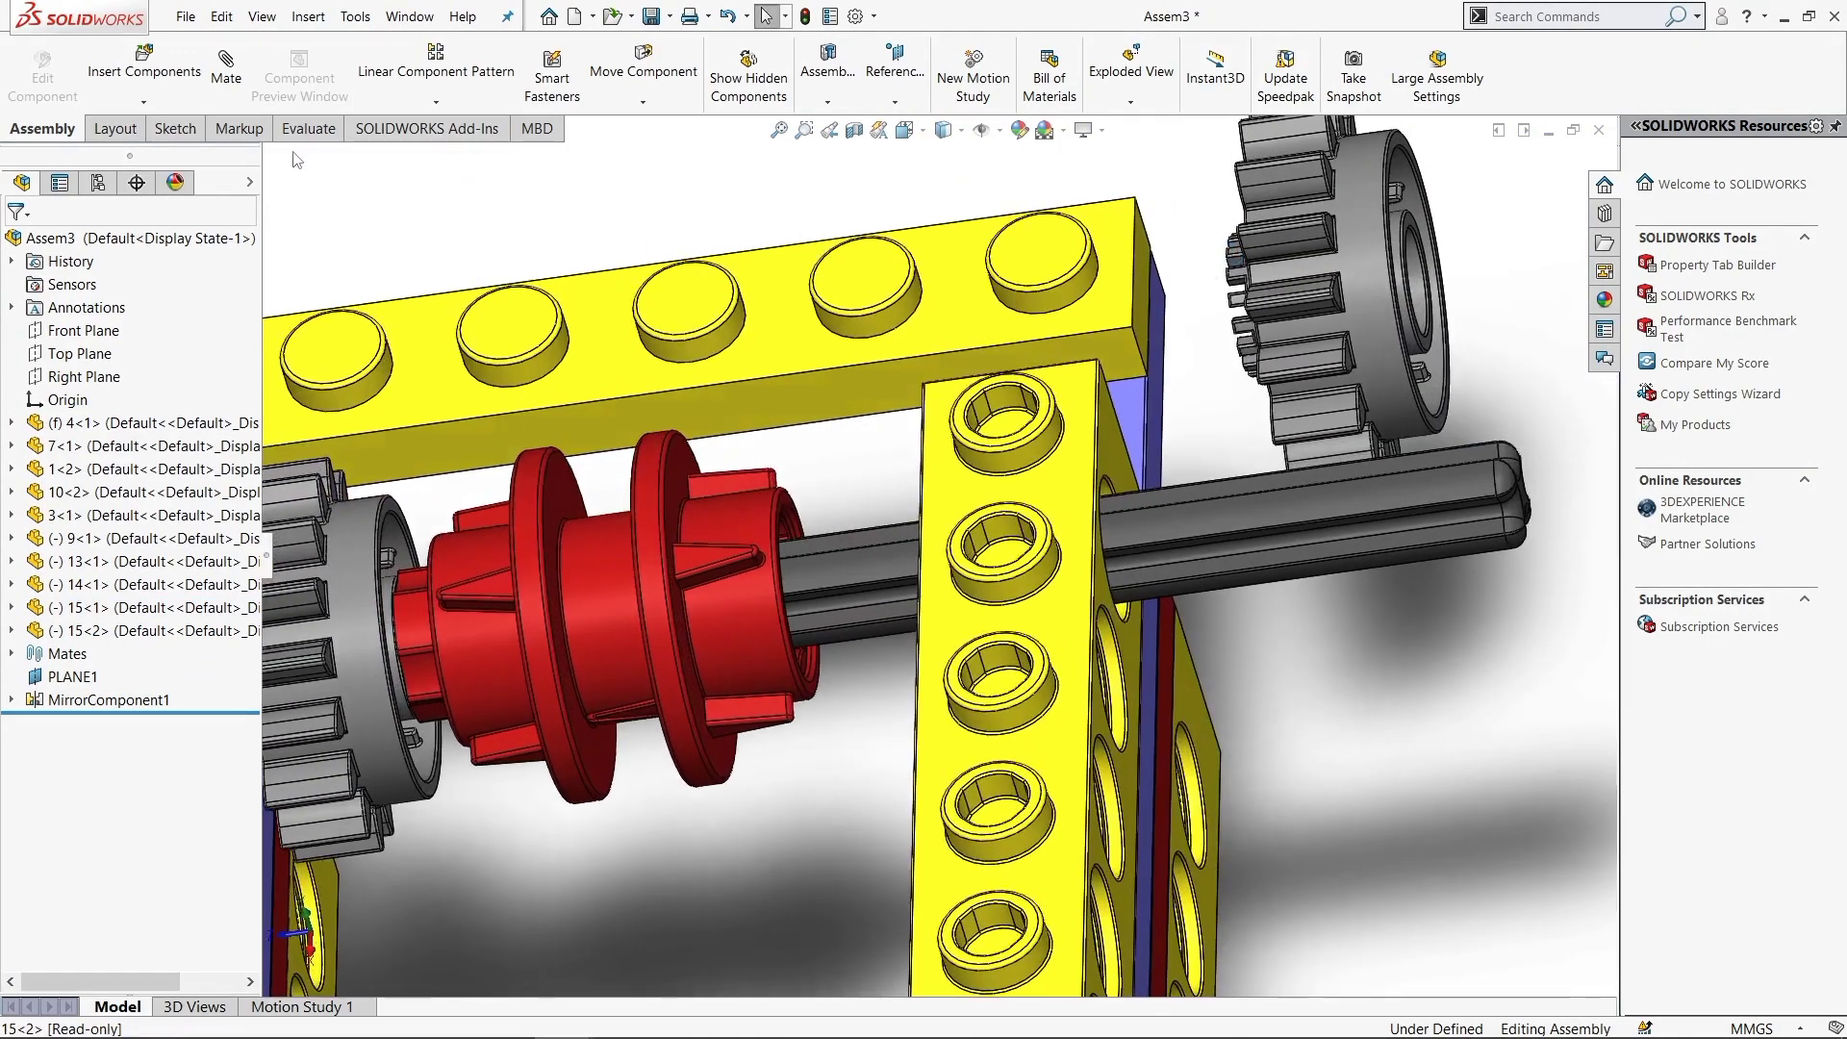
Centre the second gear, 15<2>, on the axle with a concentric mate
left_click(1416, 291)
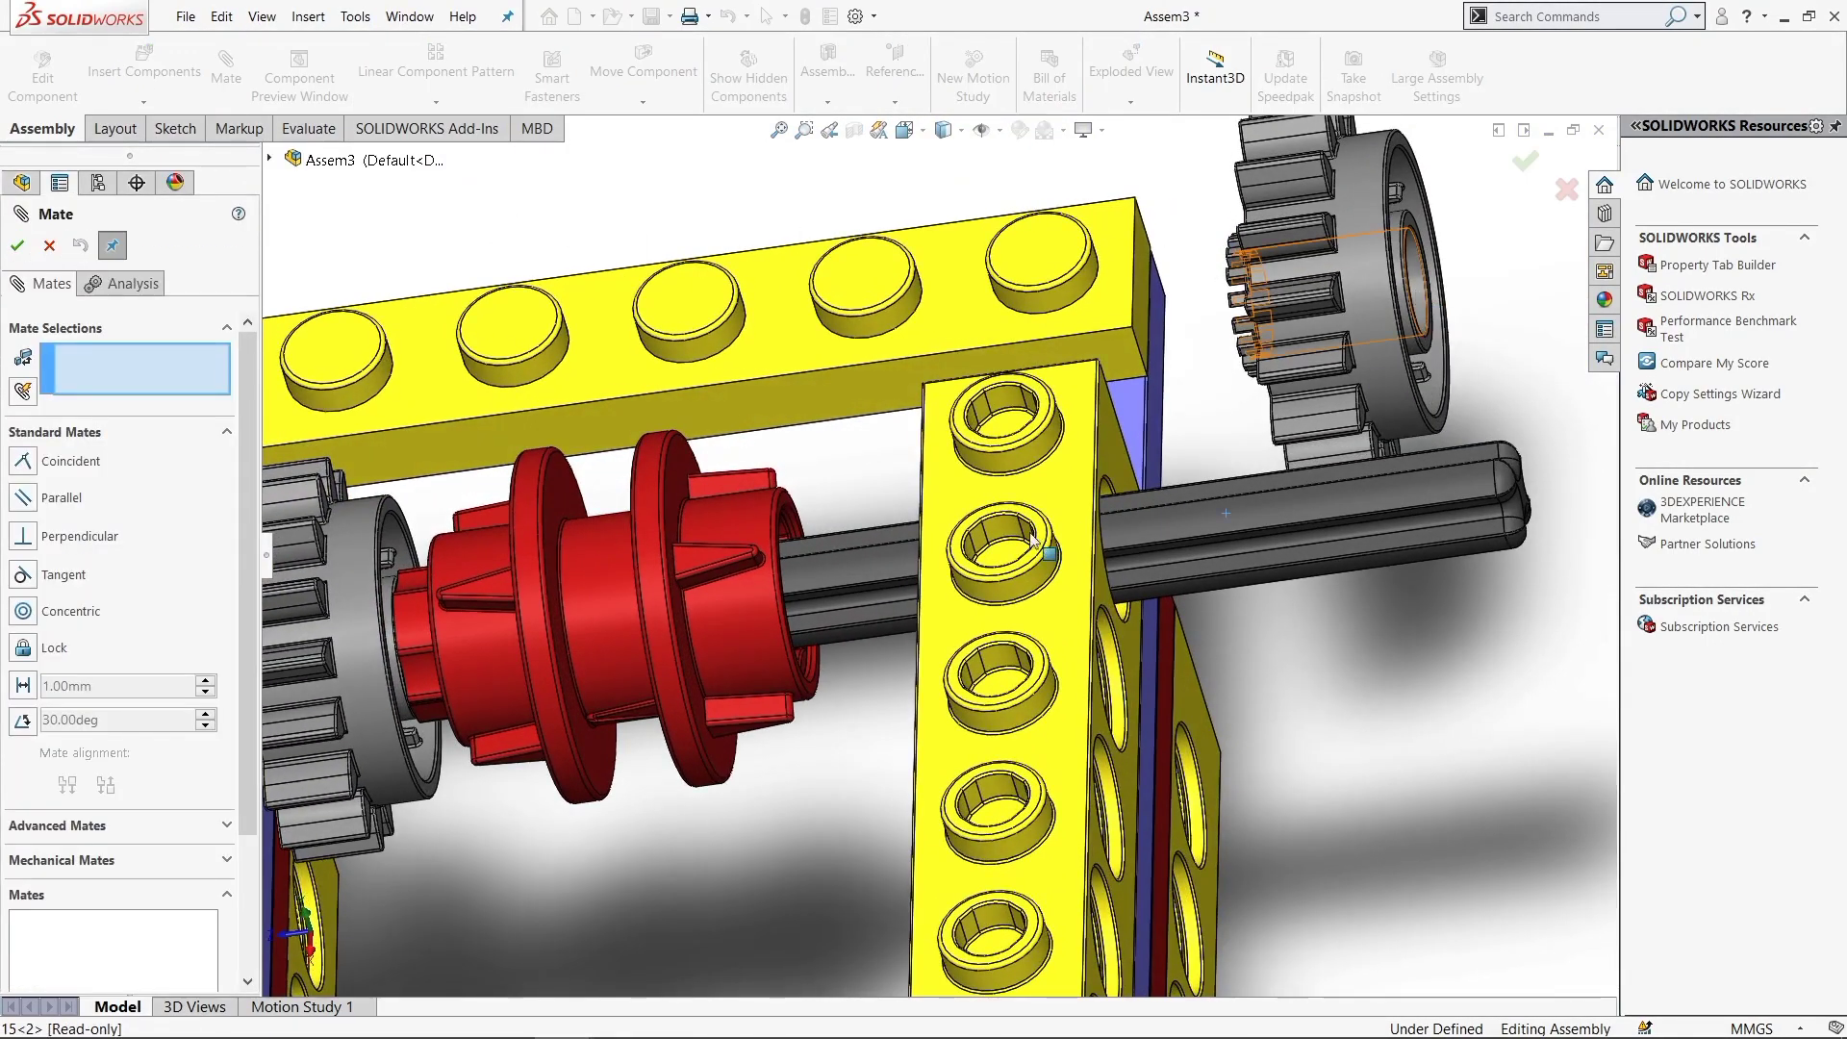
scroll(879, 554, "down", 1)
left_click(878, 552)
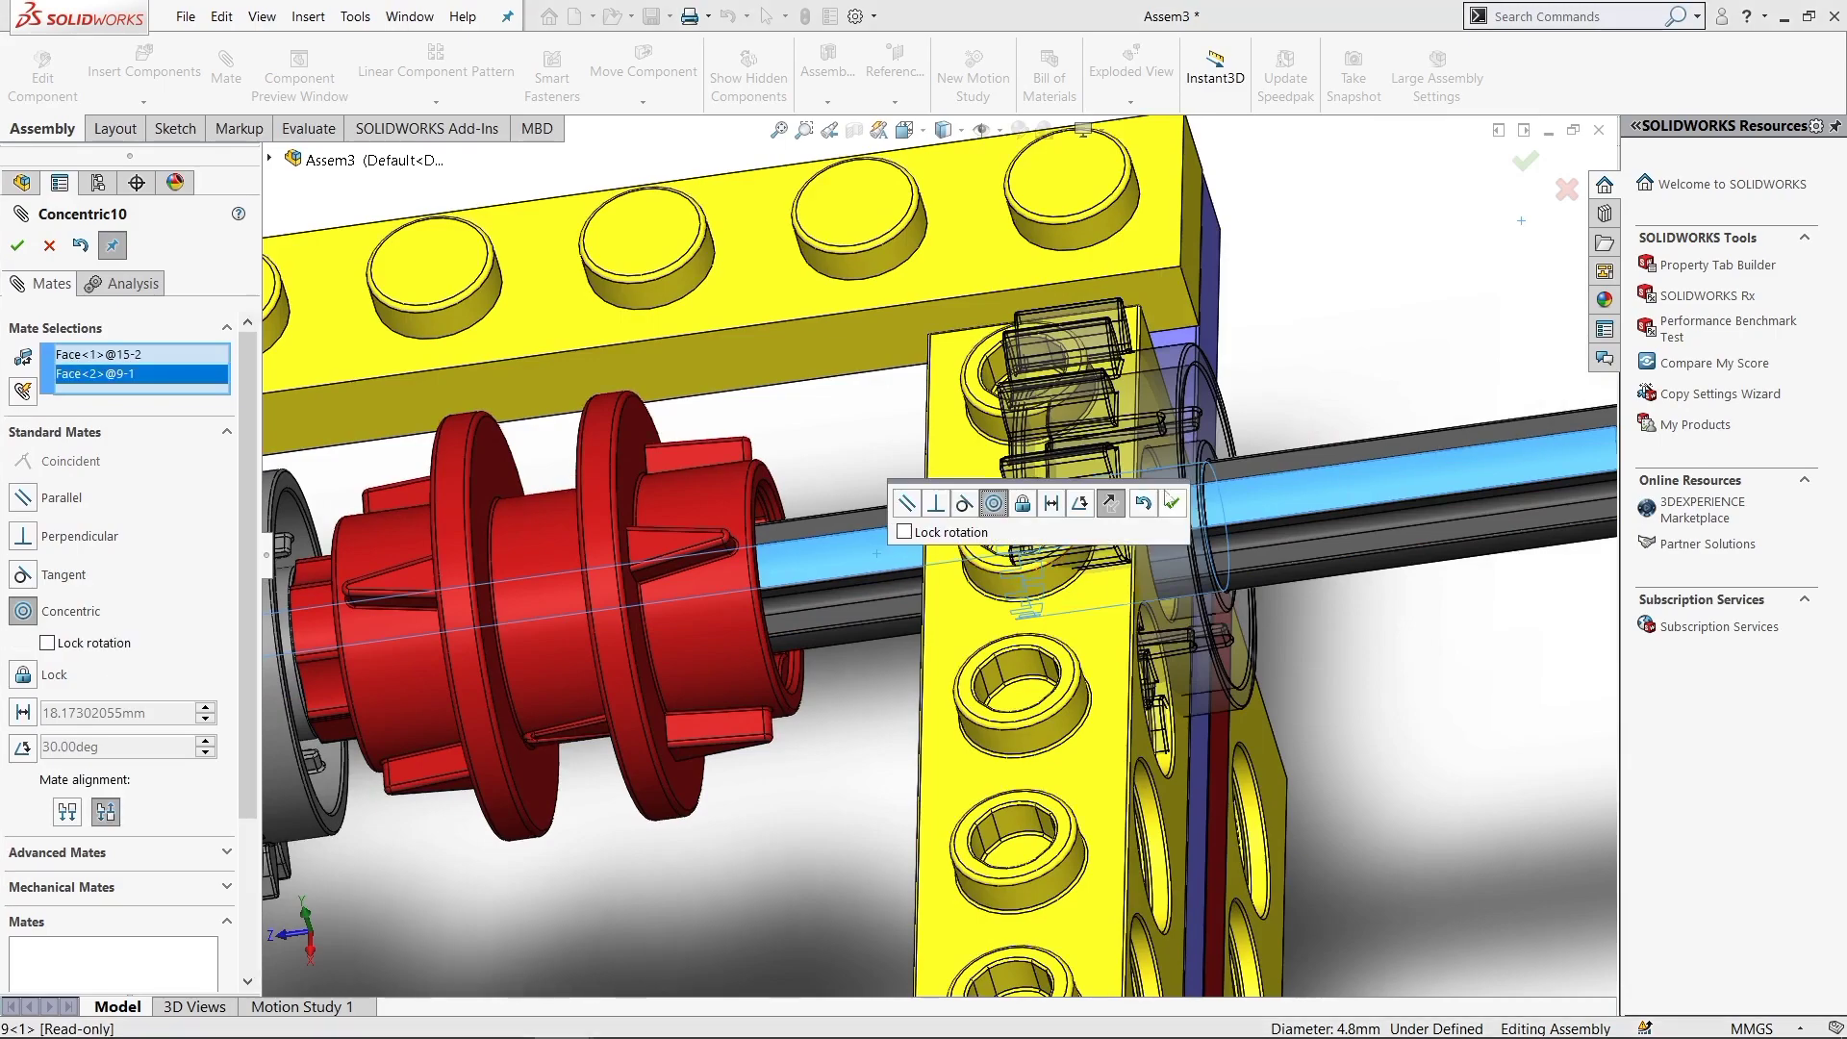
left_click(1172, 497)
Make the second gear's side face coincident with the brick face
mouse_move(1407, 578)
middle_mouse_down()
mouse_move(1261, 427)
mouse_move(1246, 472)
middle_mouse_up()
left_click(1261, 427)
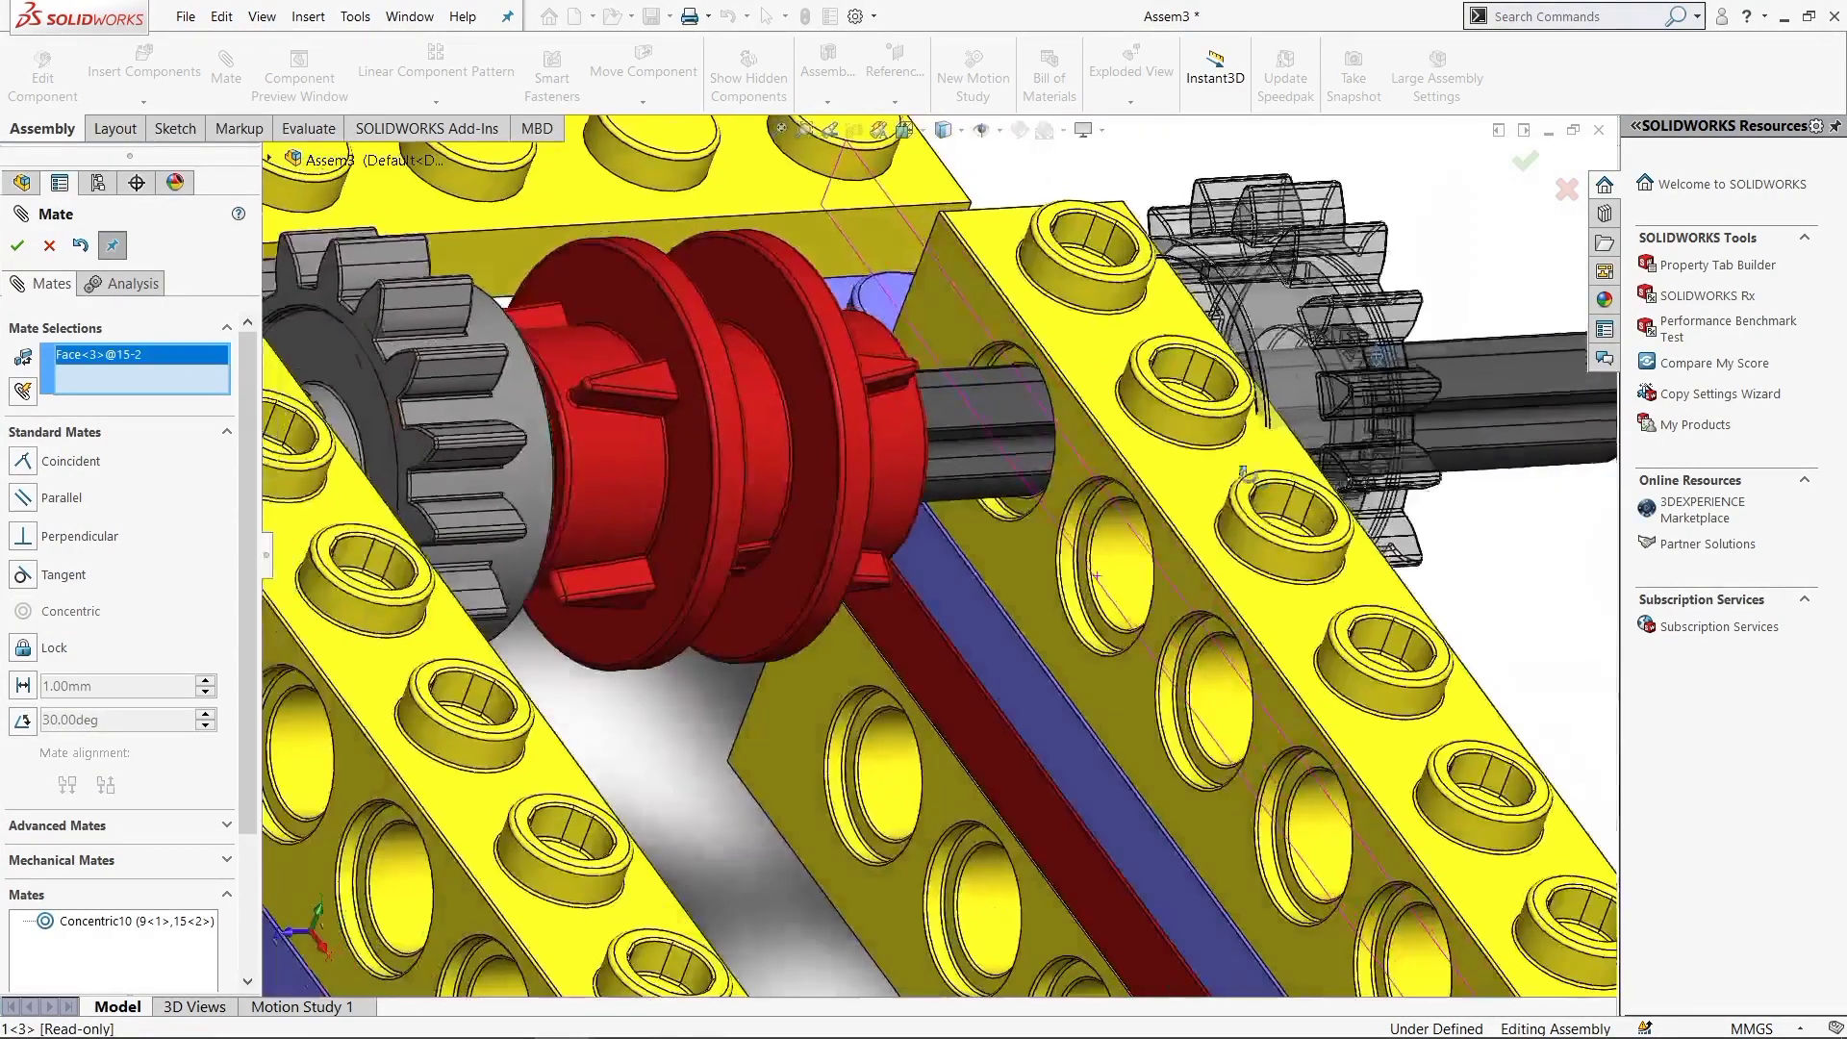
left_click(1095, 446)
left_click(1372, 399)
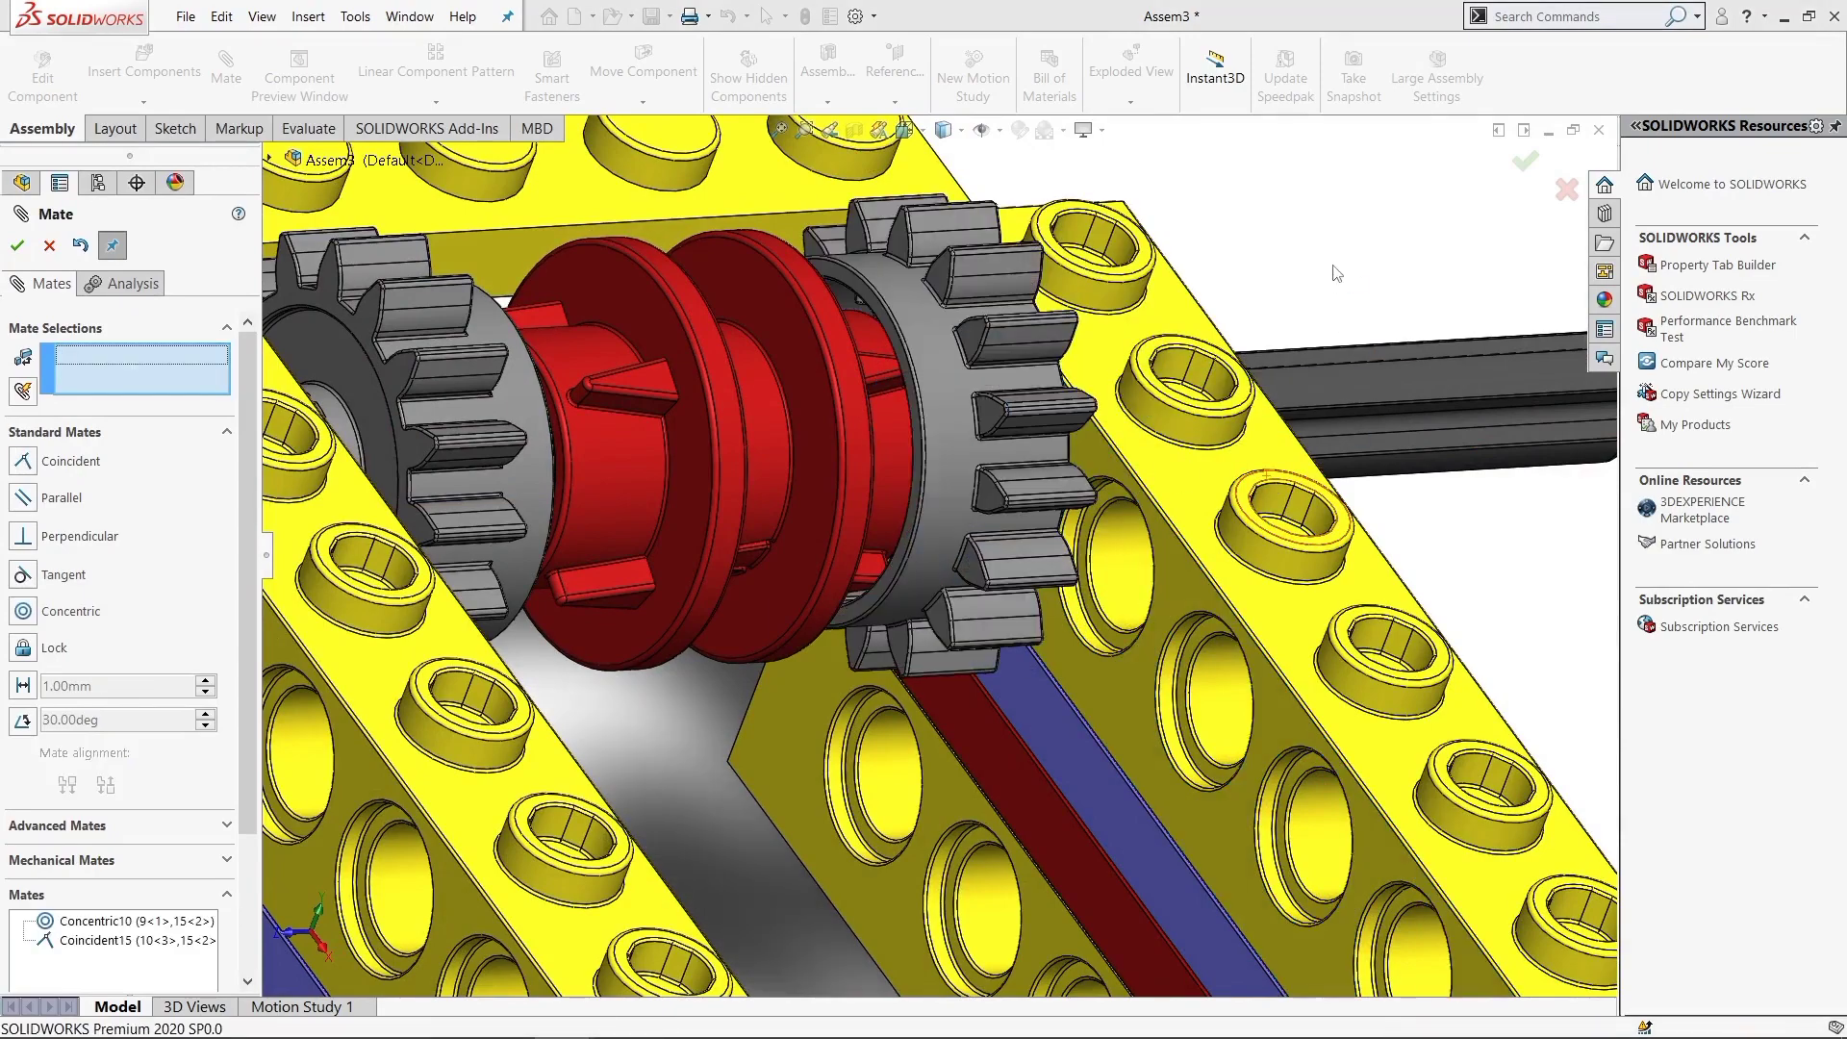
Turn the red coupling to test it, snap to isometric, and end the mating session
key("ctrl+shift+z")
mouse_move(706, 466)
left_mouse_down()
mouse_move(660, 447)
mouse_move(708, 493)
left_mouse_up()
mouse_move(681, 723)
middle_mouse_down()
mouse_move(787, 566)
mouse_move(1096, 288)
mouse_move(1156, 353)
middle_mouse_up()
scroll(1097, 289, "down", 3)
key("ctrl+7")
scroll(922, 529, "up", 3)
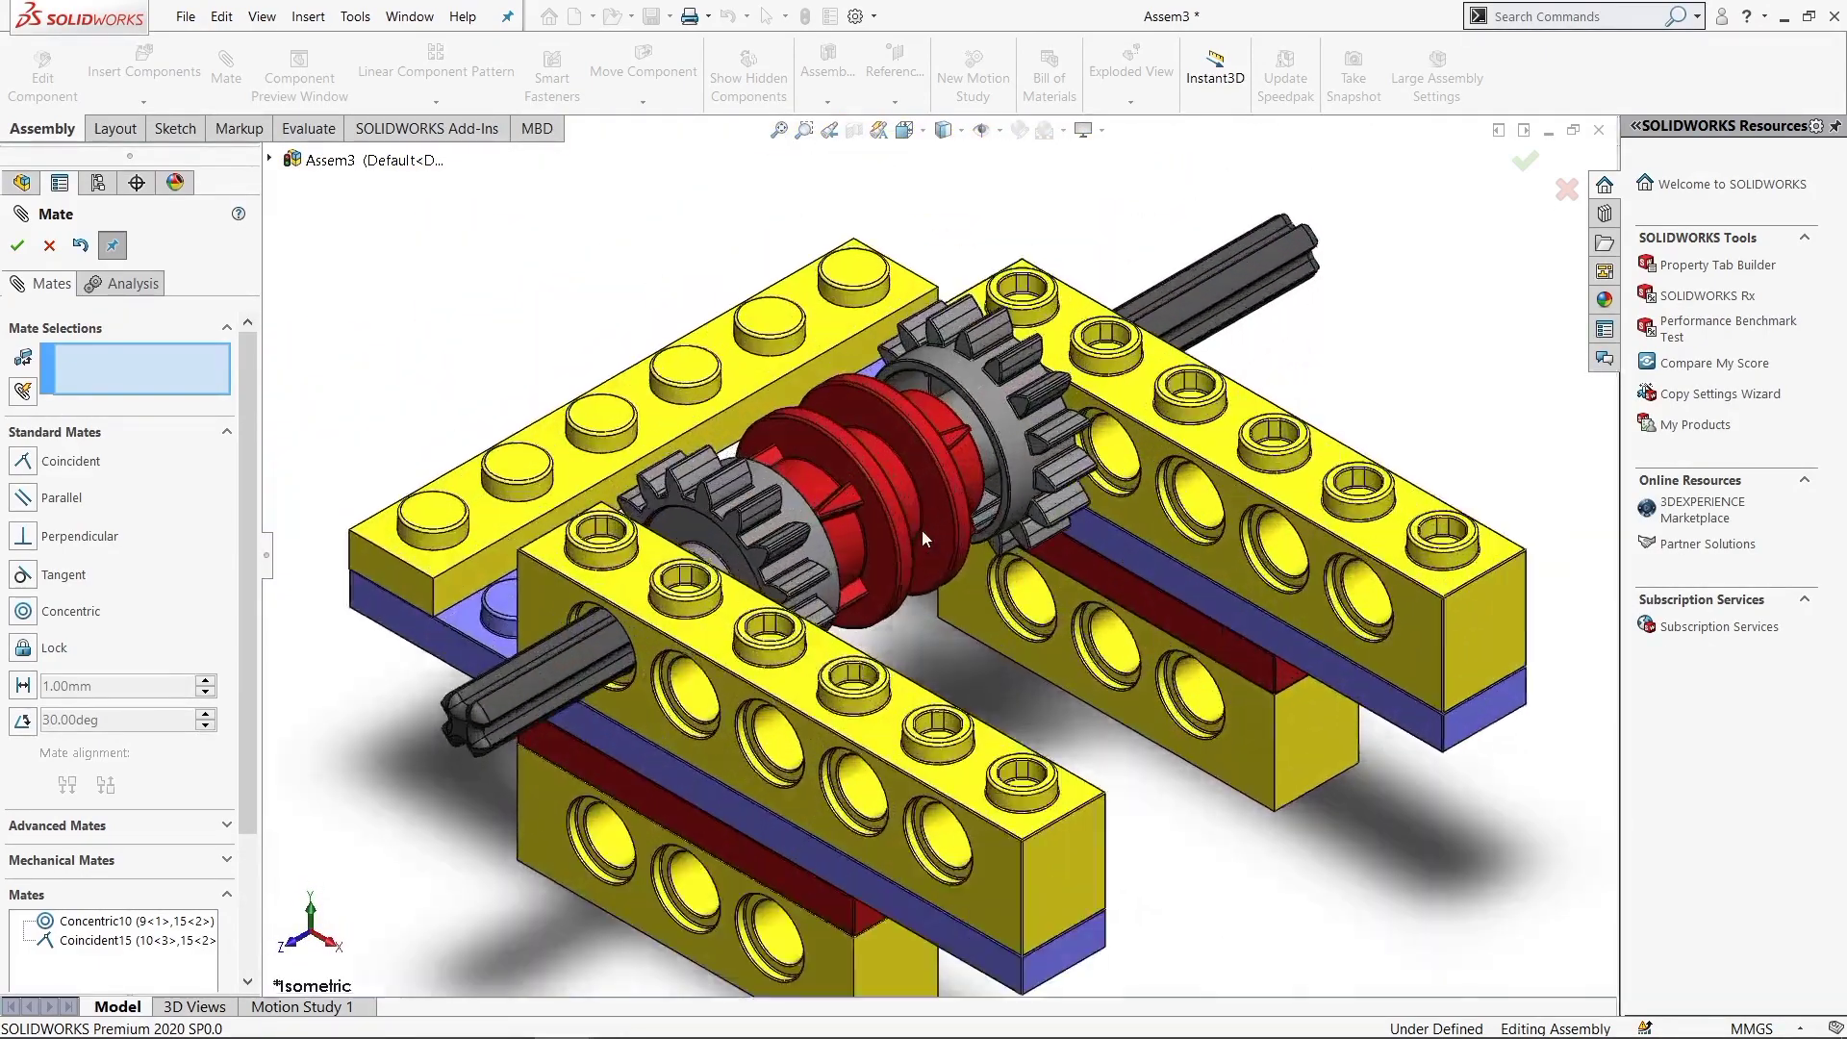
key("Escape")
middle_click_drag(537, 281, 891, 504)
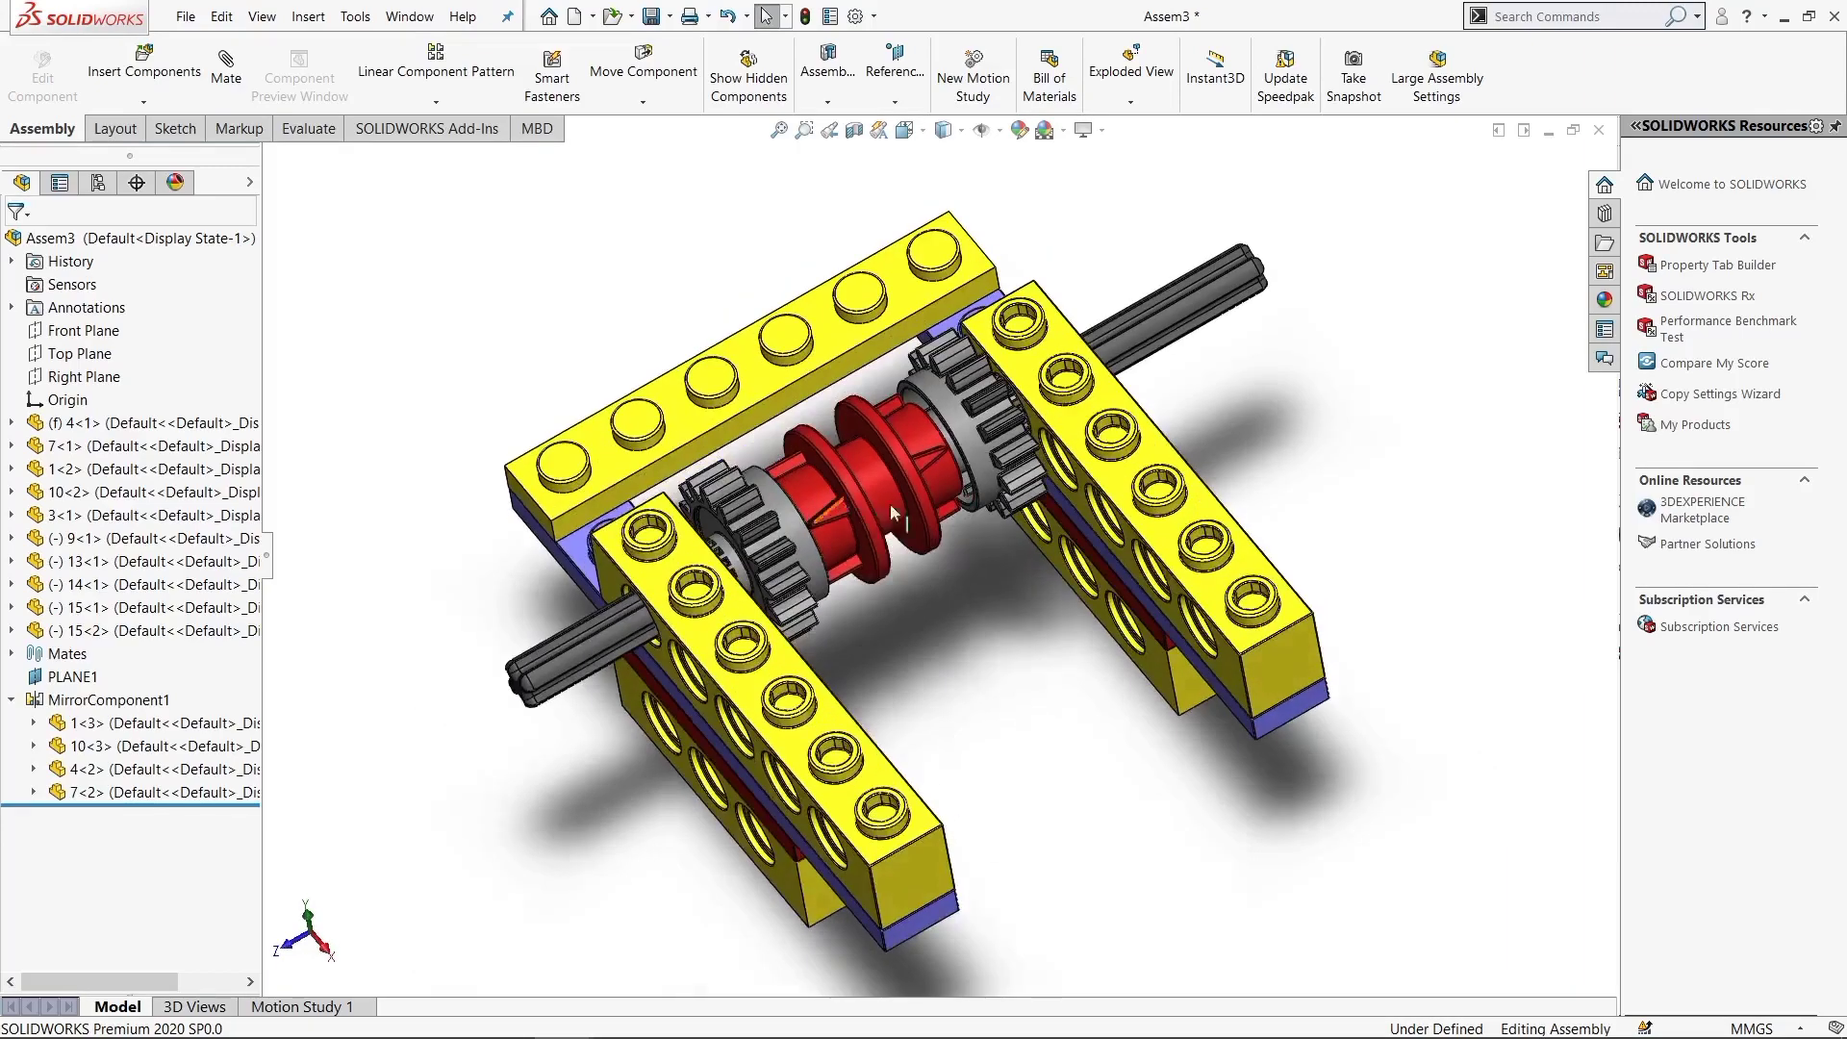
Slide the long axle 9<1> outward toward the lower left
left_click_drag(1200, 314, 527, 649)
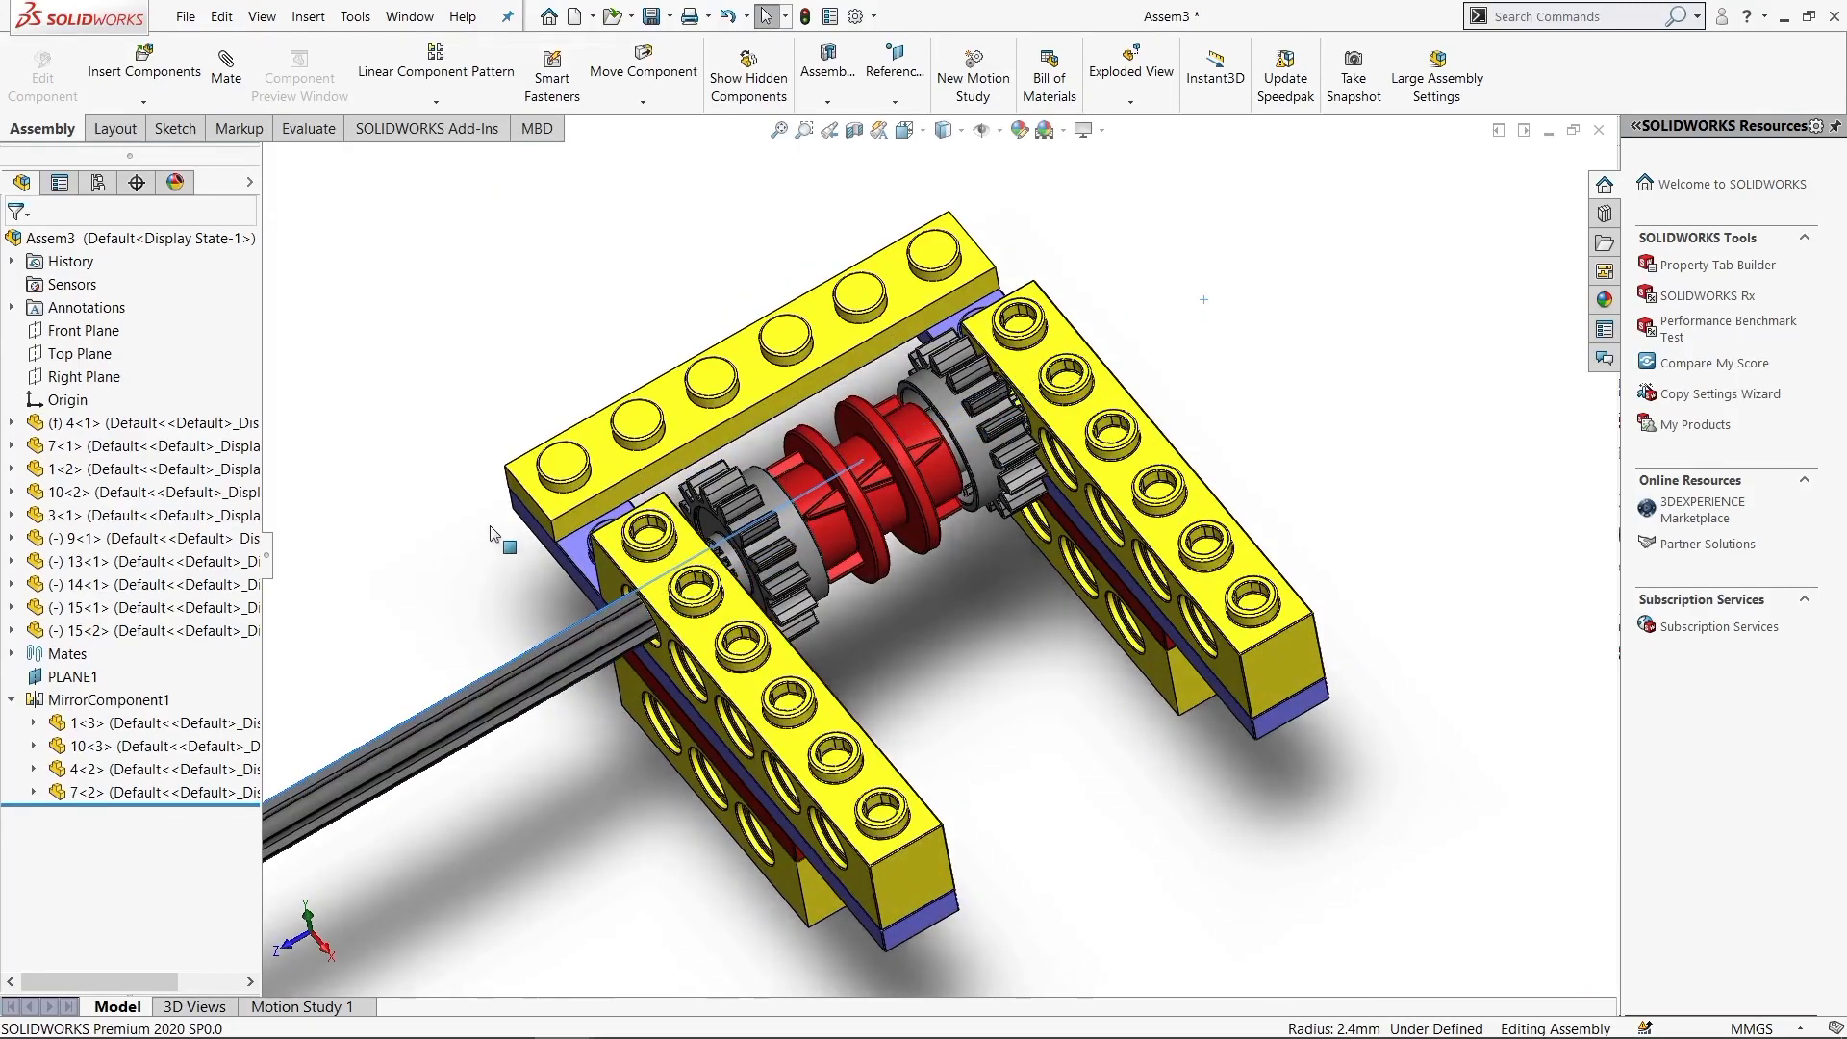
key("Escape")
scroll(789, 536, "down", 3)
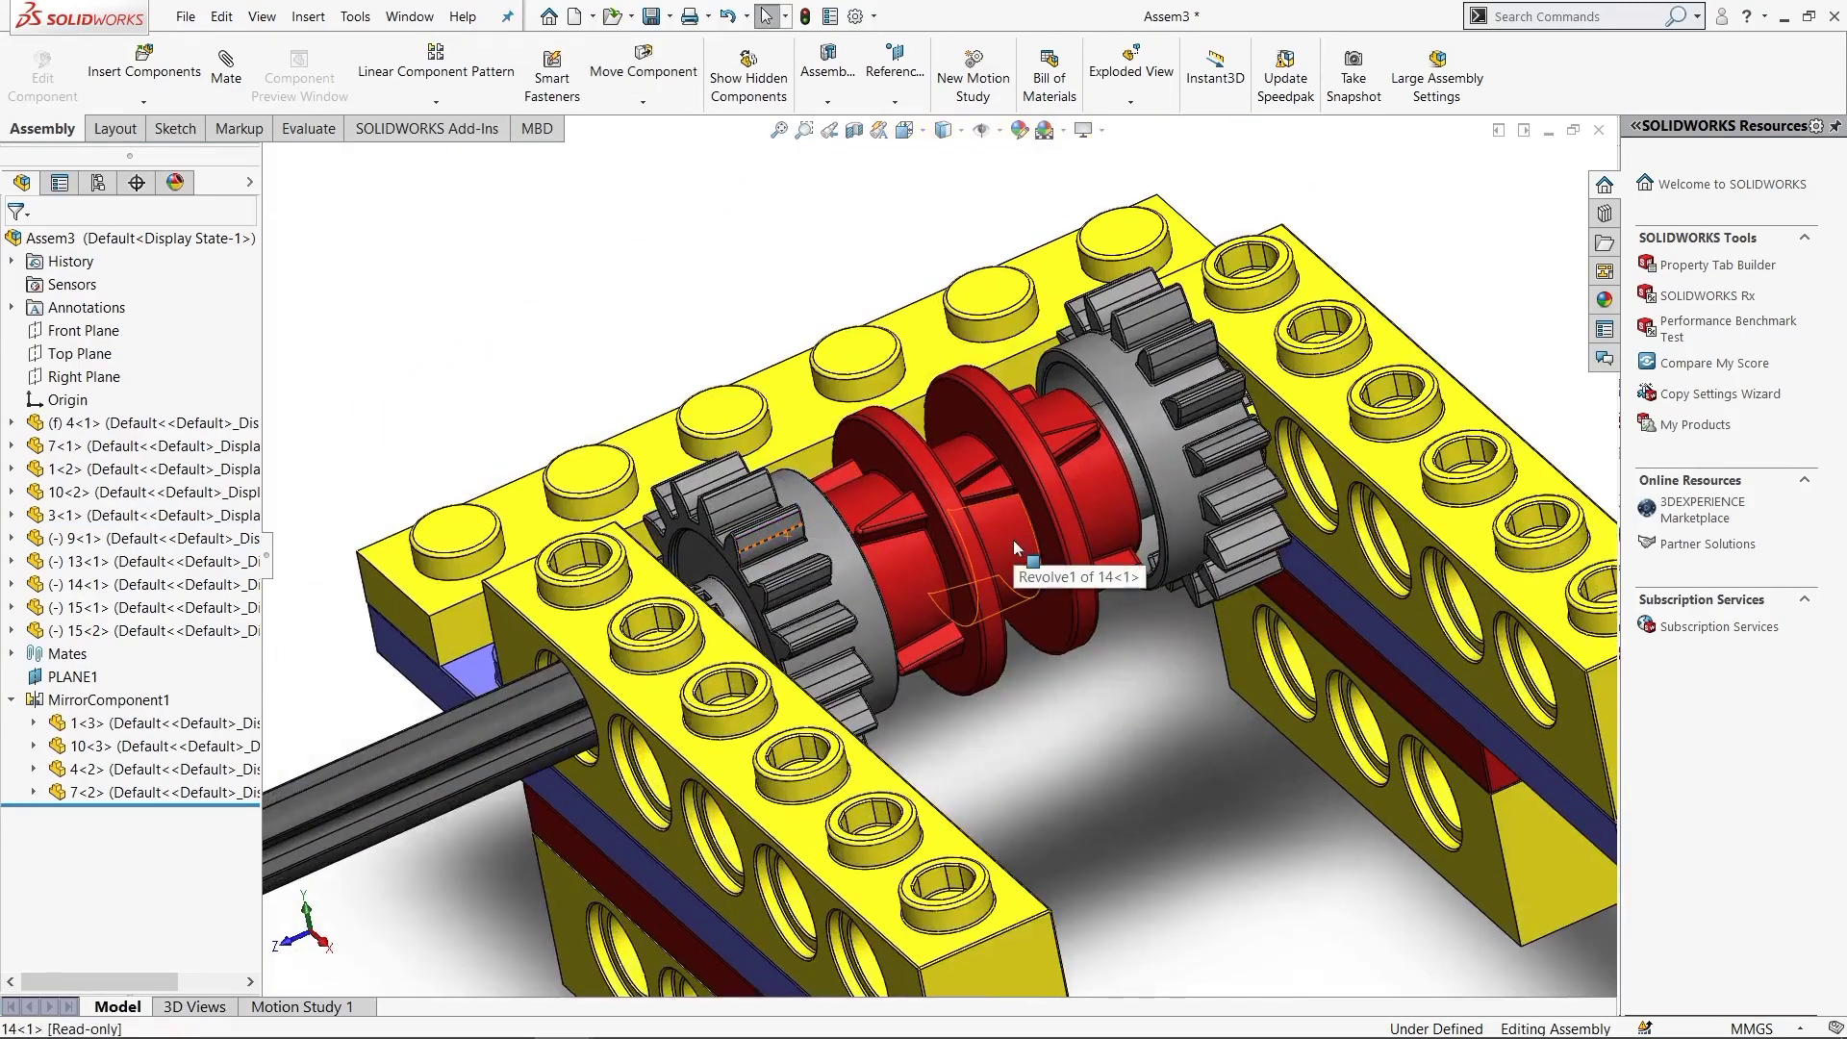
Make the red connector transparent and zoom in on the brick hole and axle
right_click(1013, 541)
left_click(1164, 289)
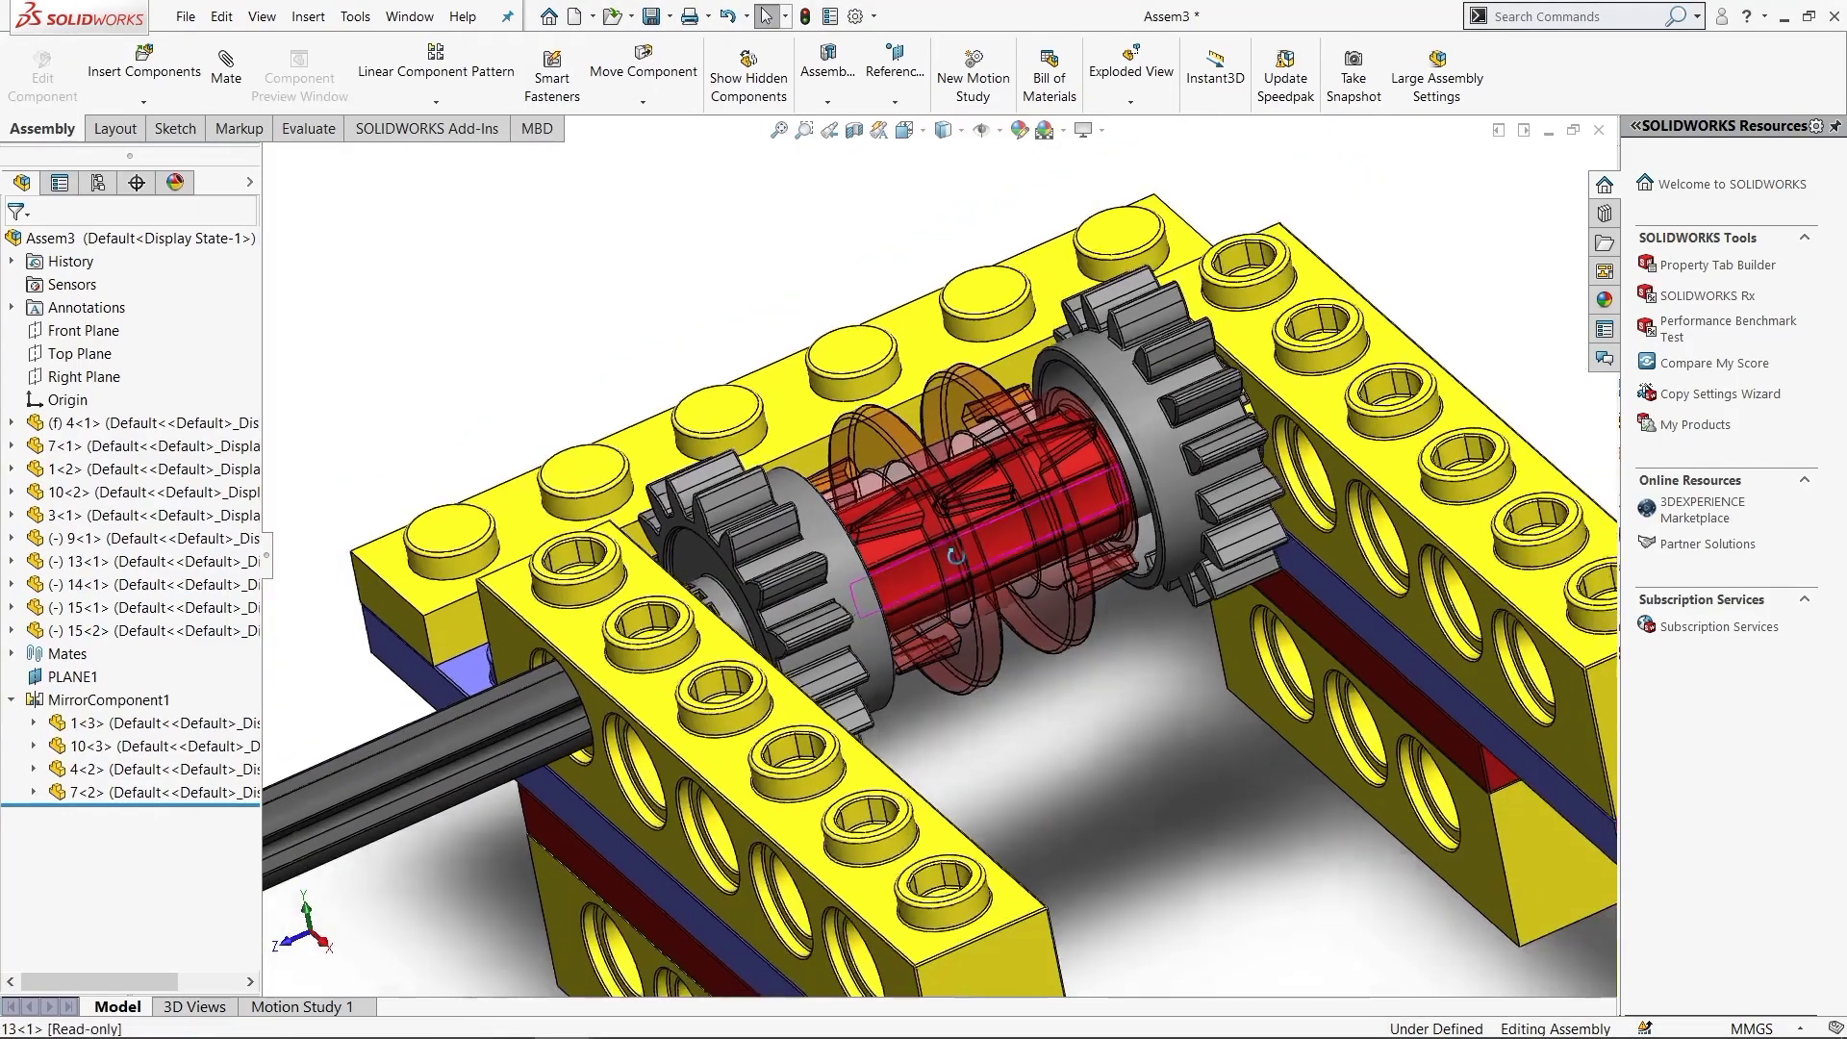
middle_click_drag(955, 556, 680, 755)
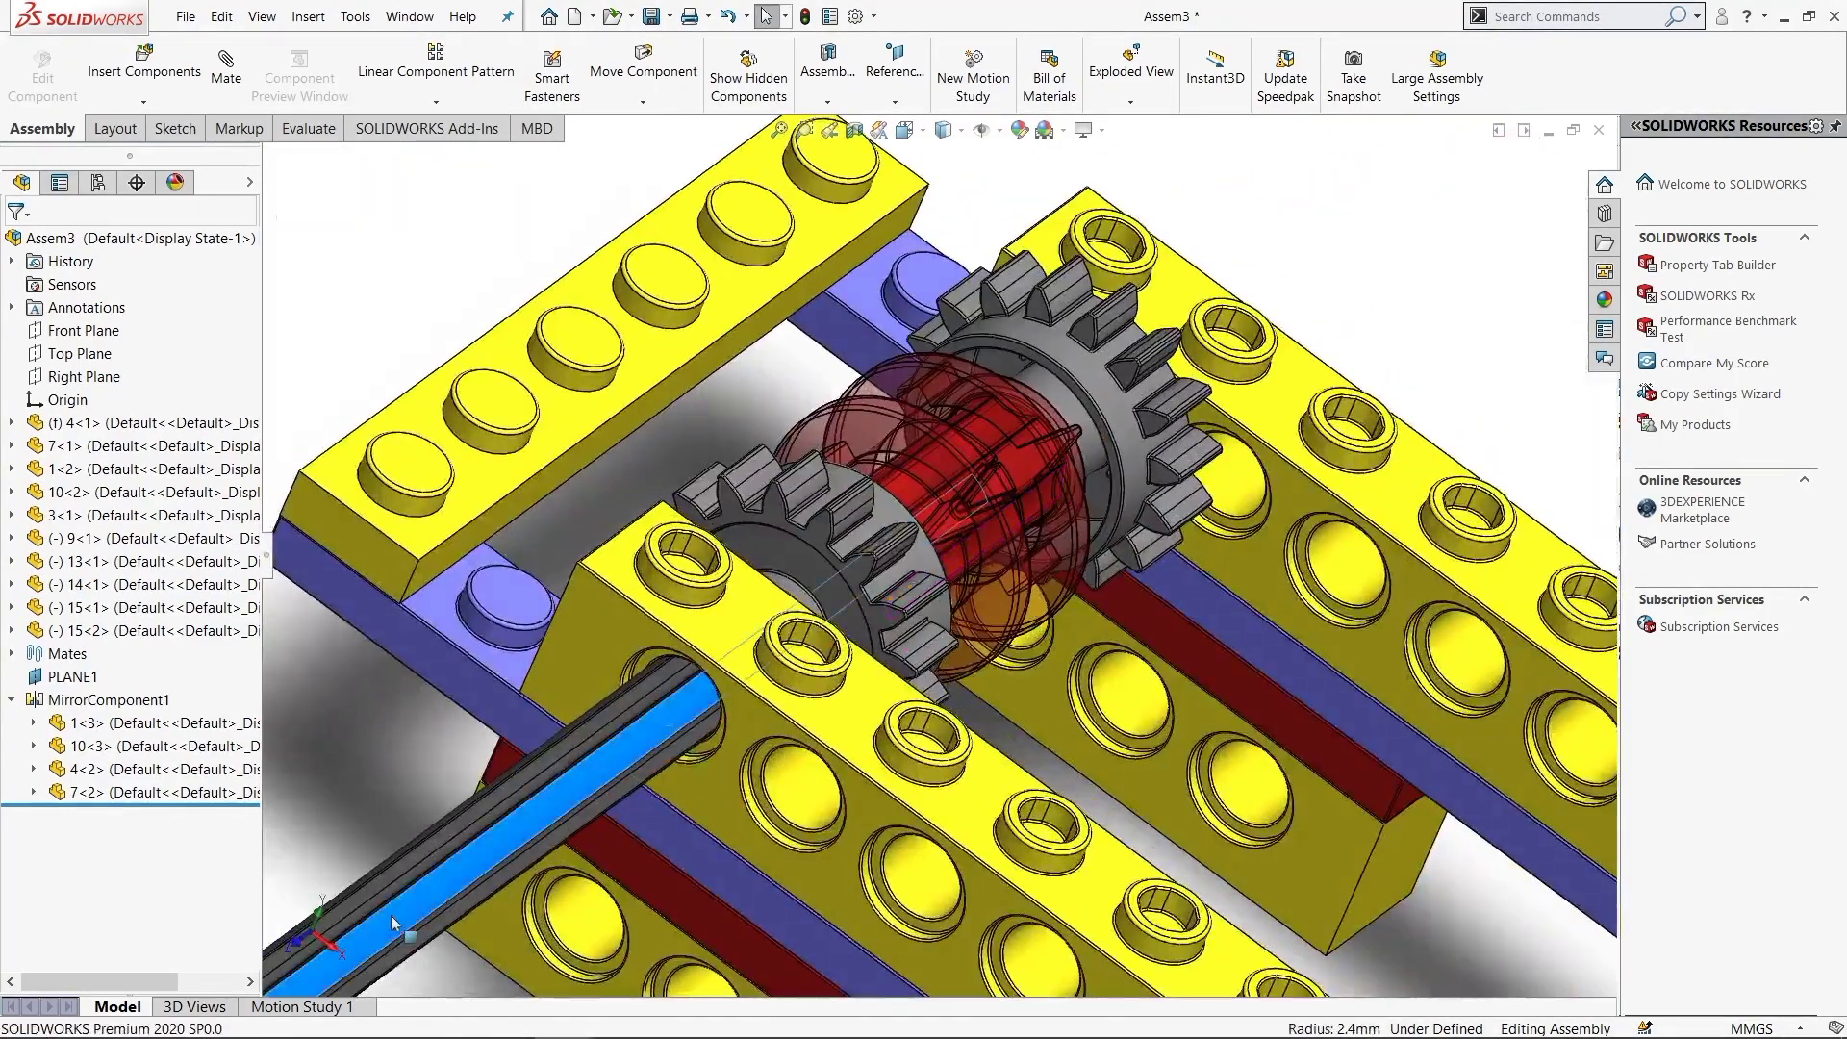
key("f")
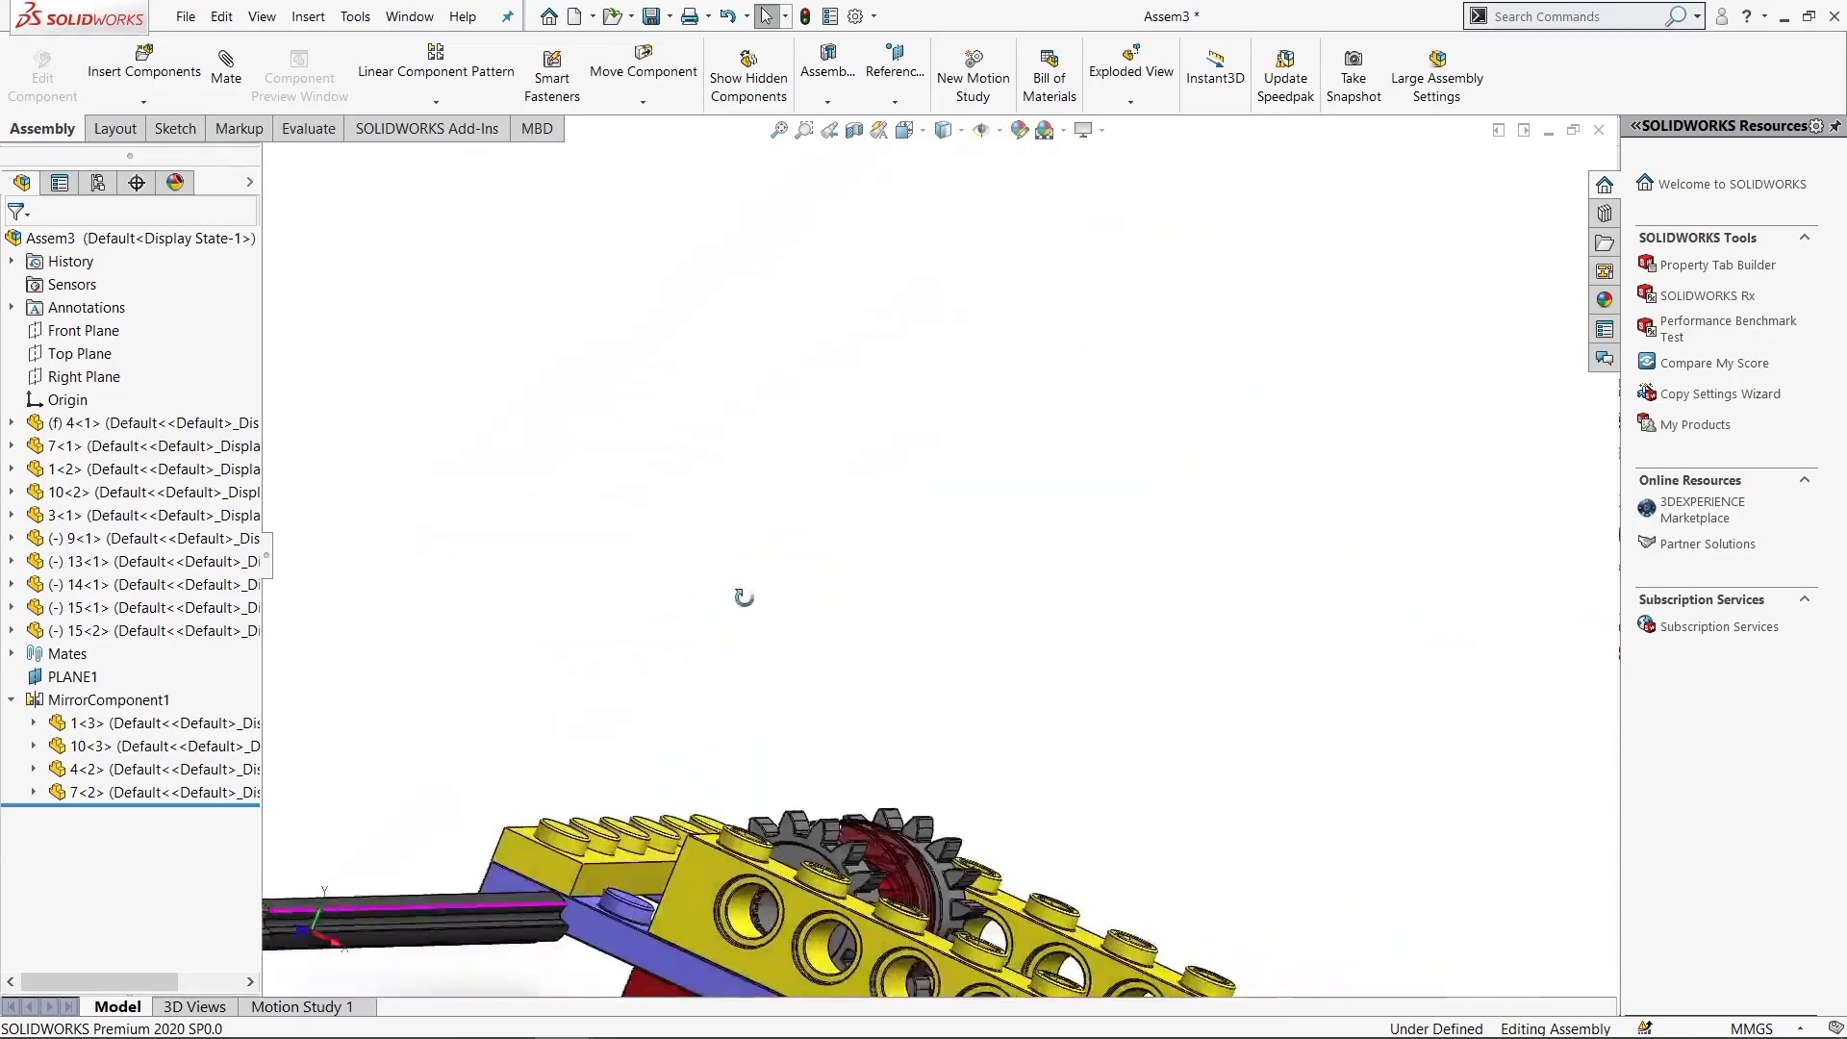
mouse_move(698, 752)
middle_mouse_down()
mouse_move(770, 586)
mouse_move(796, 573)
mouse_move(296, 166)
middle_mouse_up()
scroll(784, 577, "down", 5)
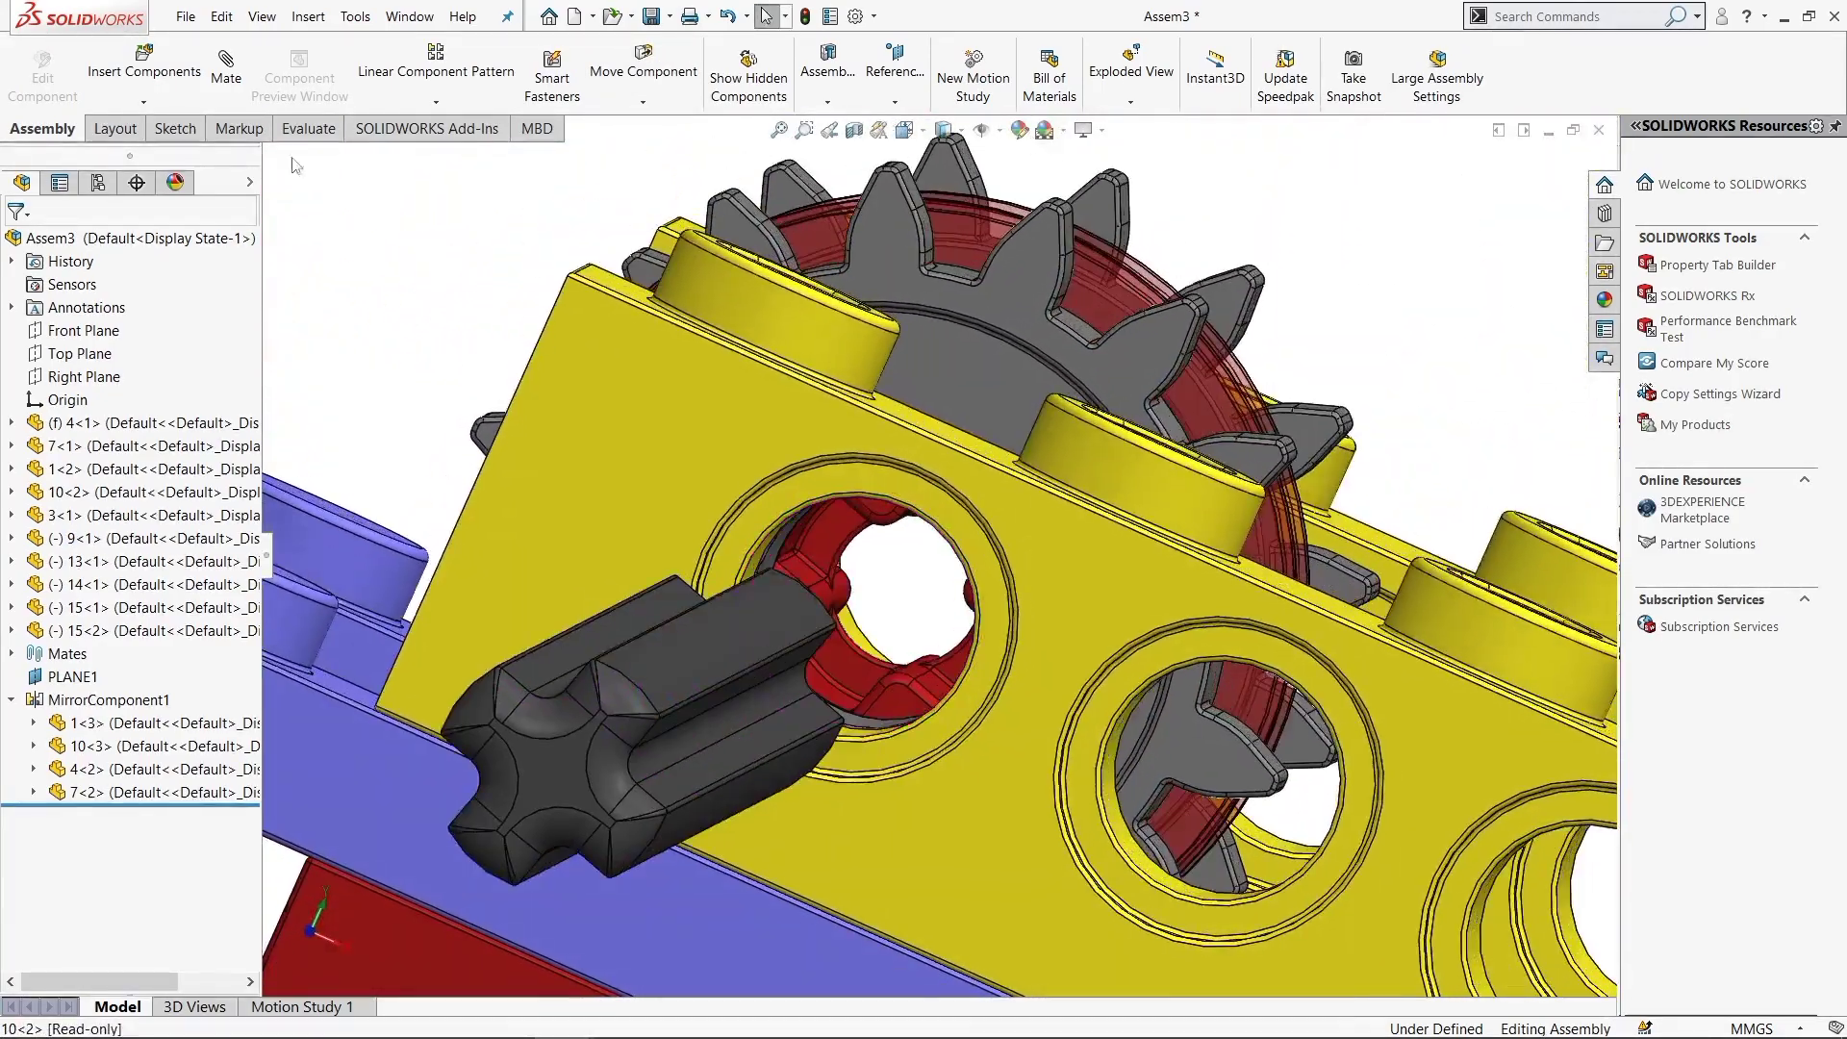
Mate the long black axle's cross-shaped end face coincident with red connector 13-1's face
left_click(832, 534)
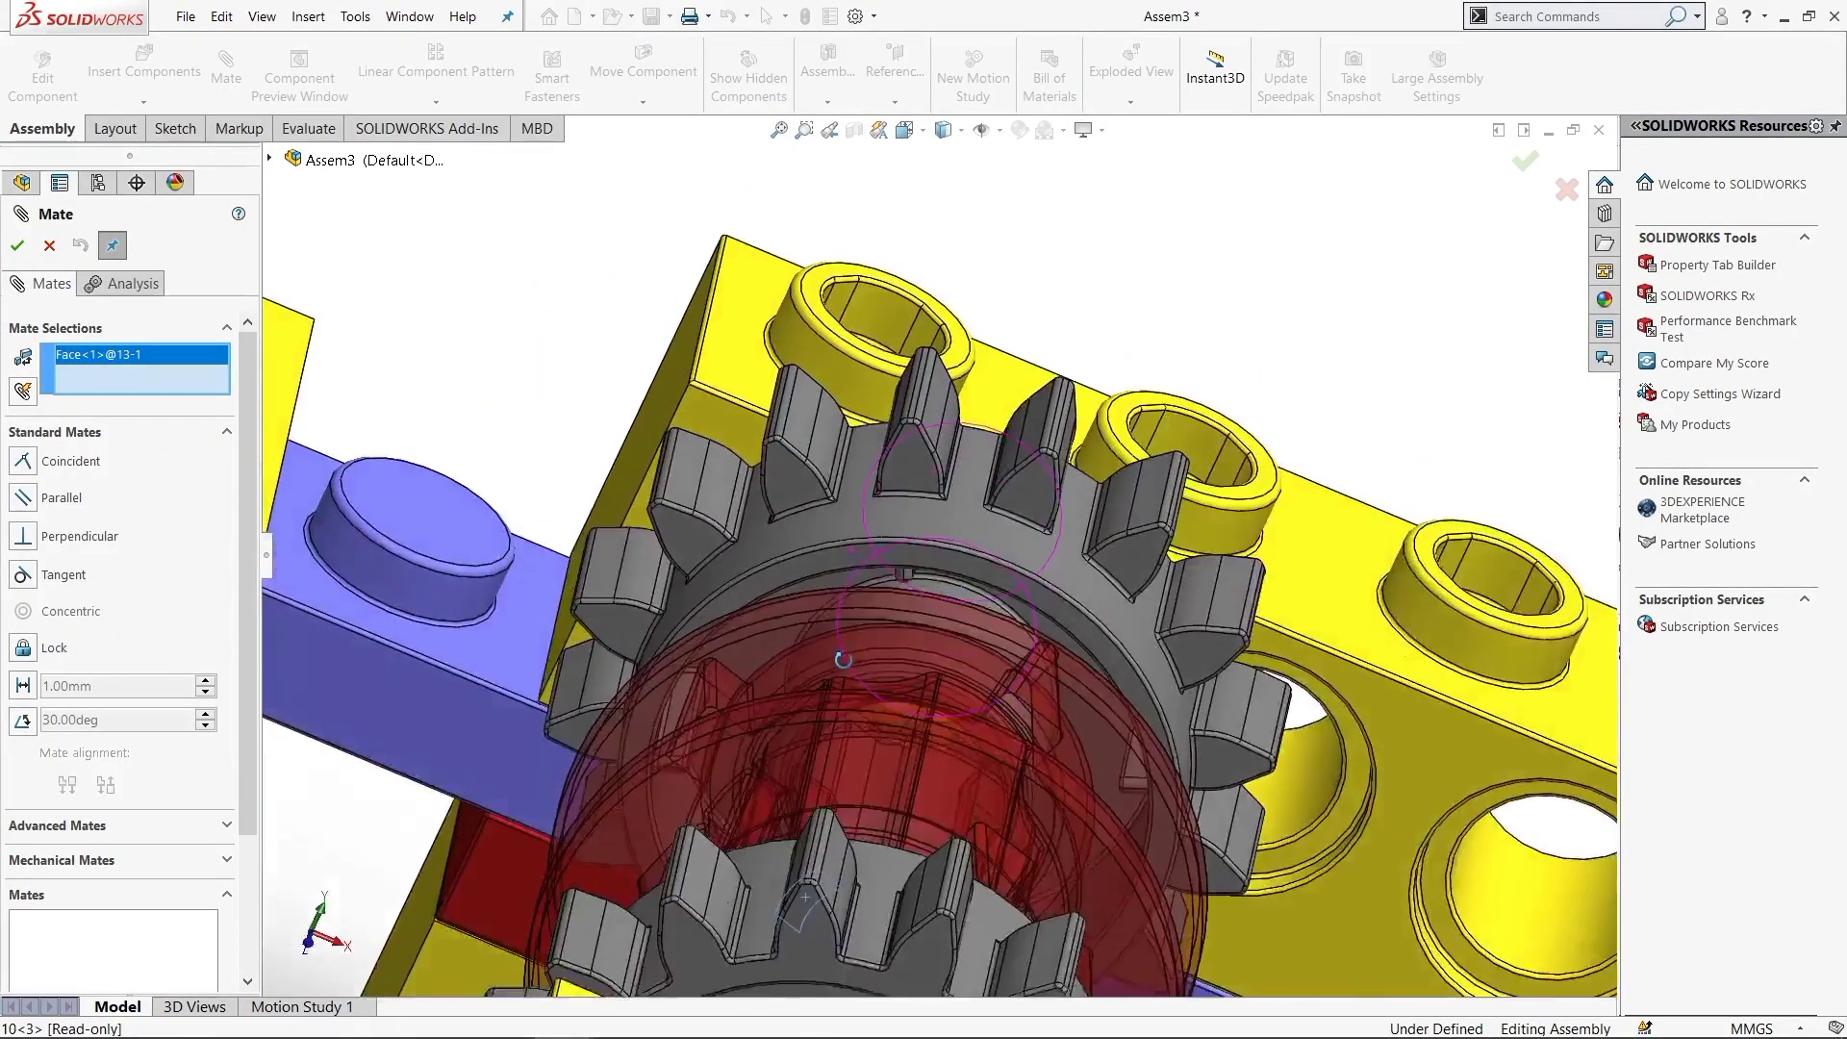
scroll(842, 660, "up", 5)
scroll(834, 685, "down", 8)
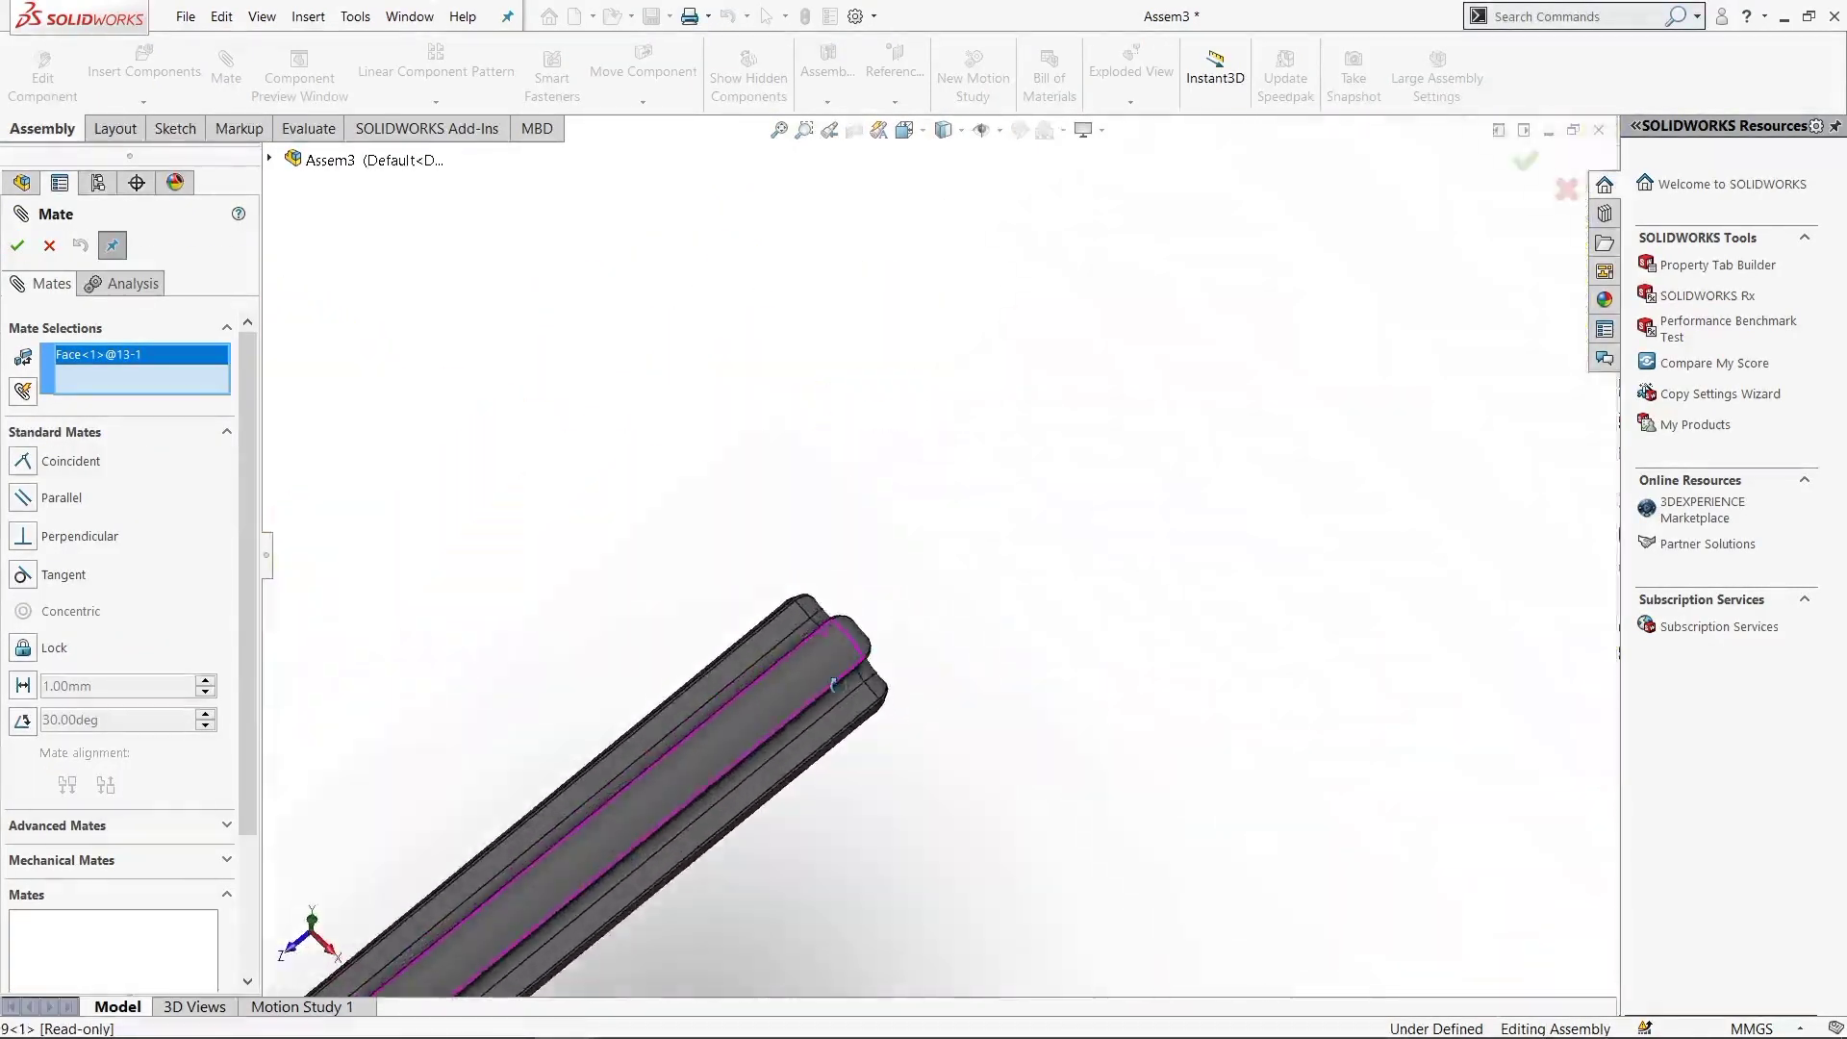
middle_click_drag(834, 685, 945, 539)
scroll(944, 540, "down", 3)
scroll(803, 502, "down", 2)
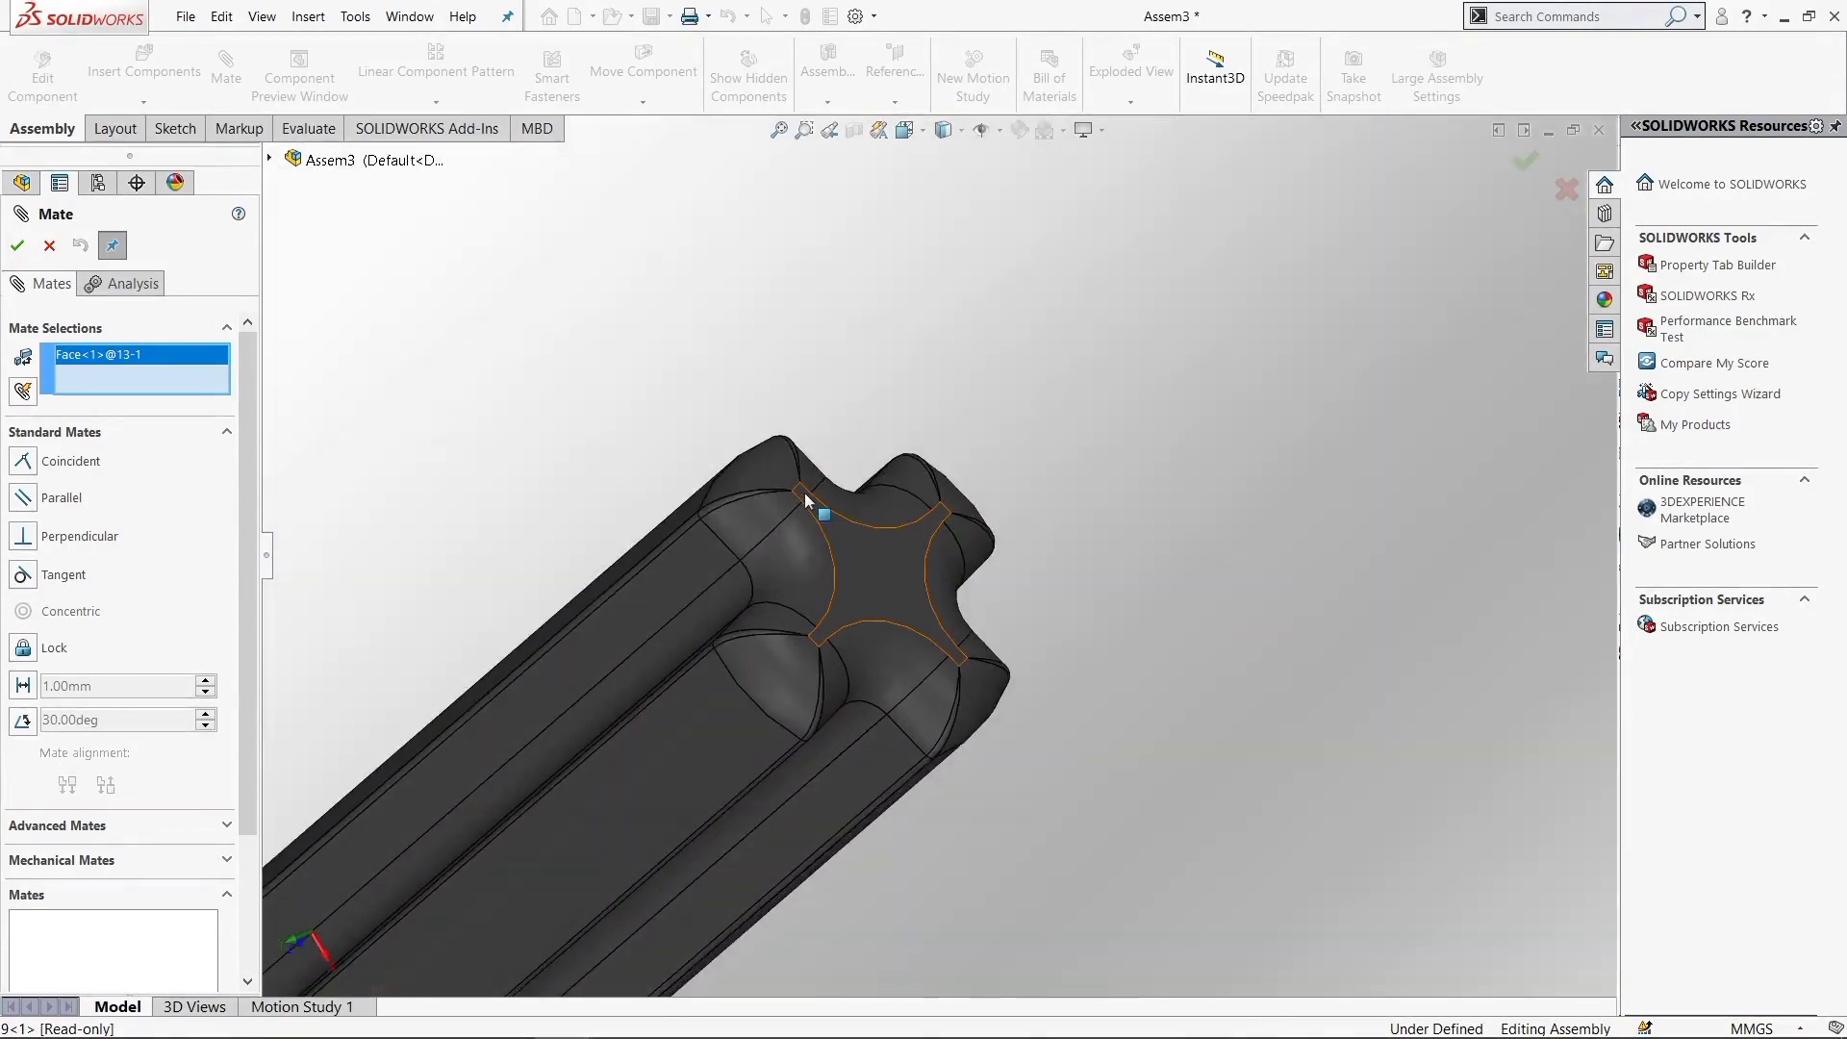
left_click(806, 498)
left_click(777, 464)
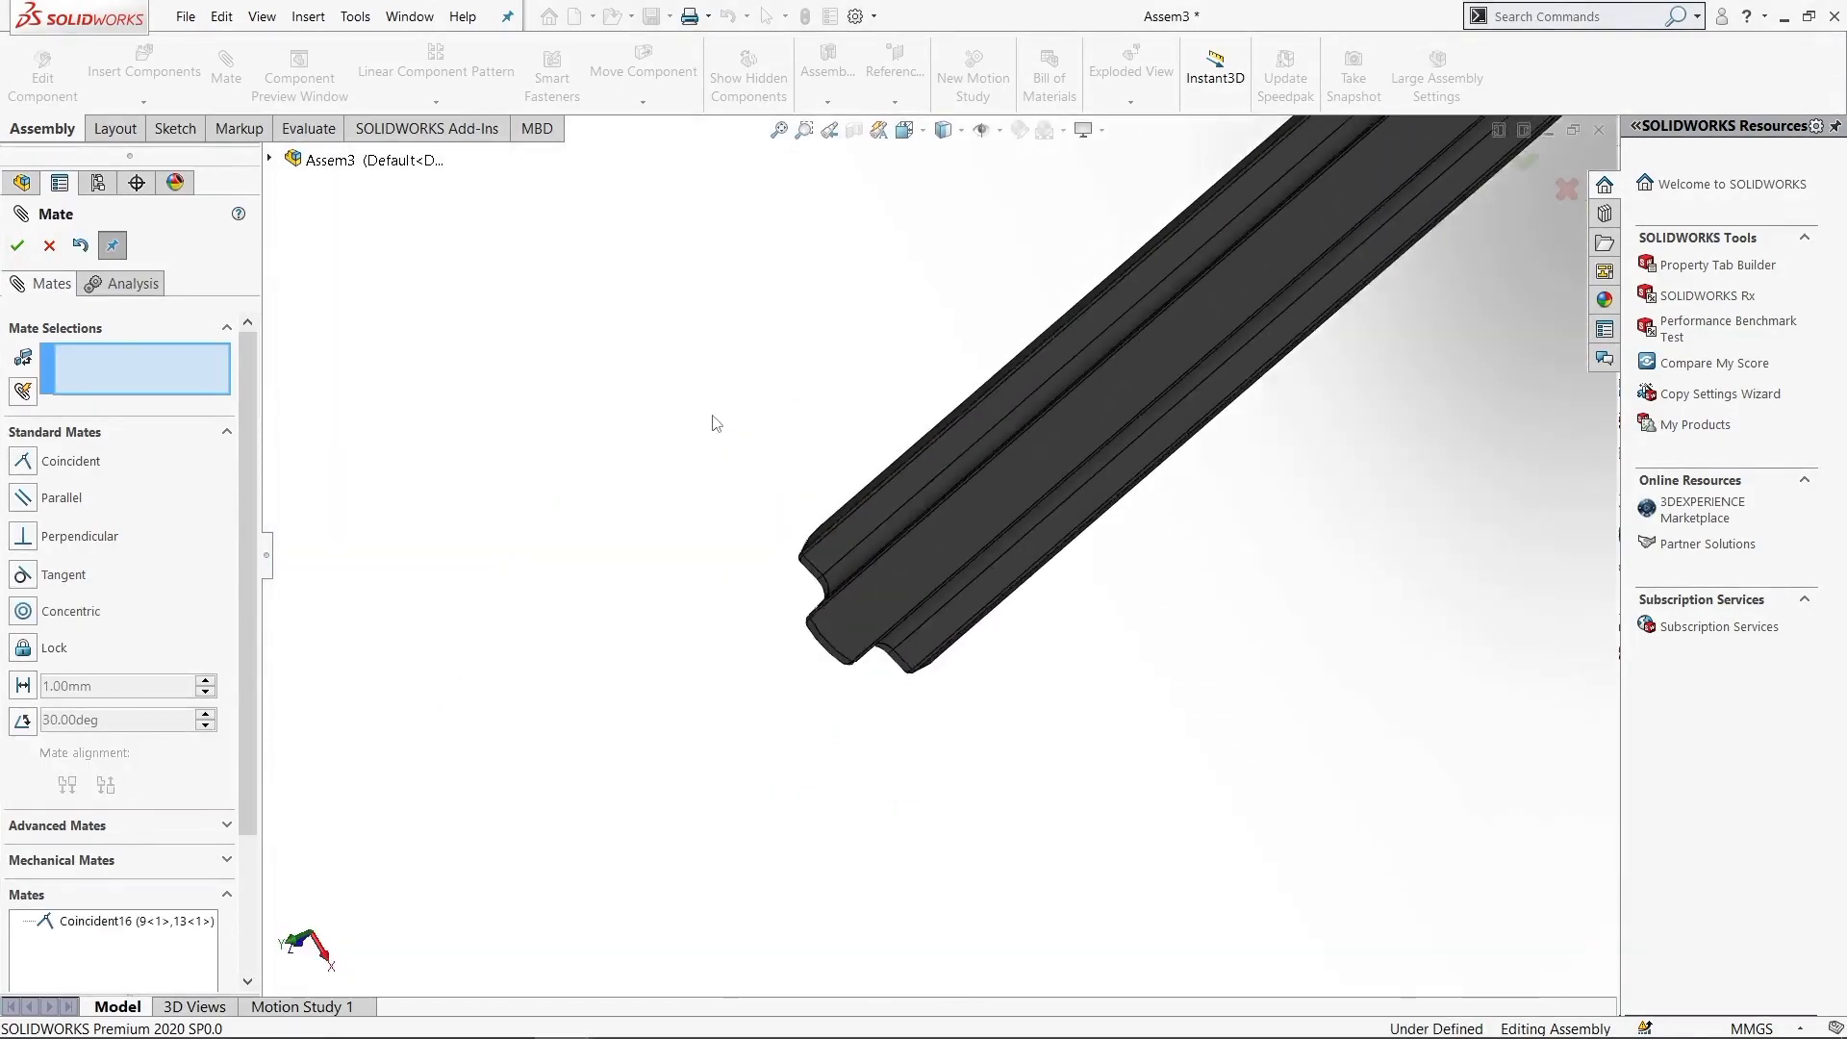
scroll(715, 424, "up", 5)
scroll(914, 384, "down", 3)
scroll(1010, 366, "up", 3)
scroll(1110, 348, "down", 5)
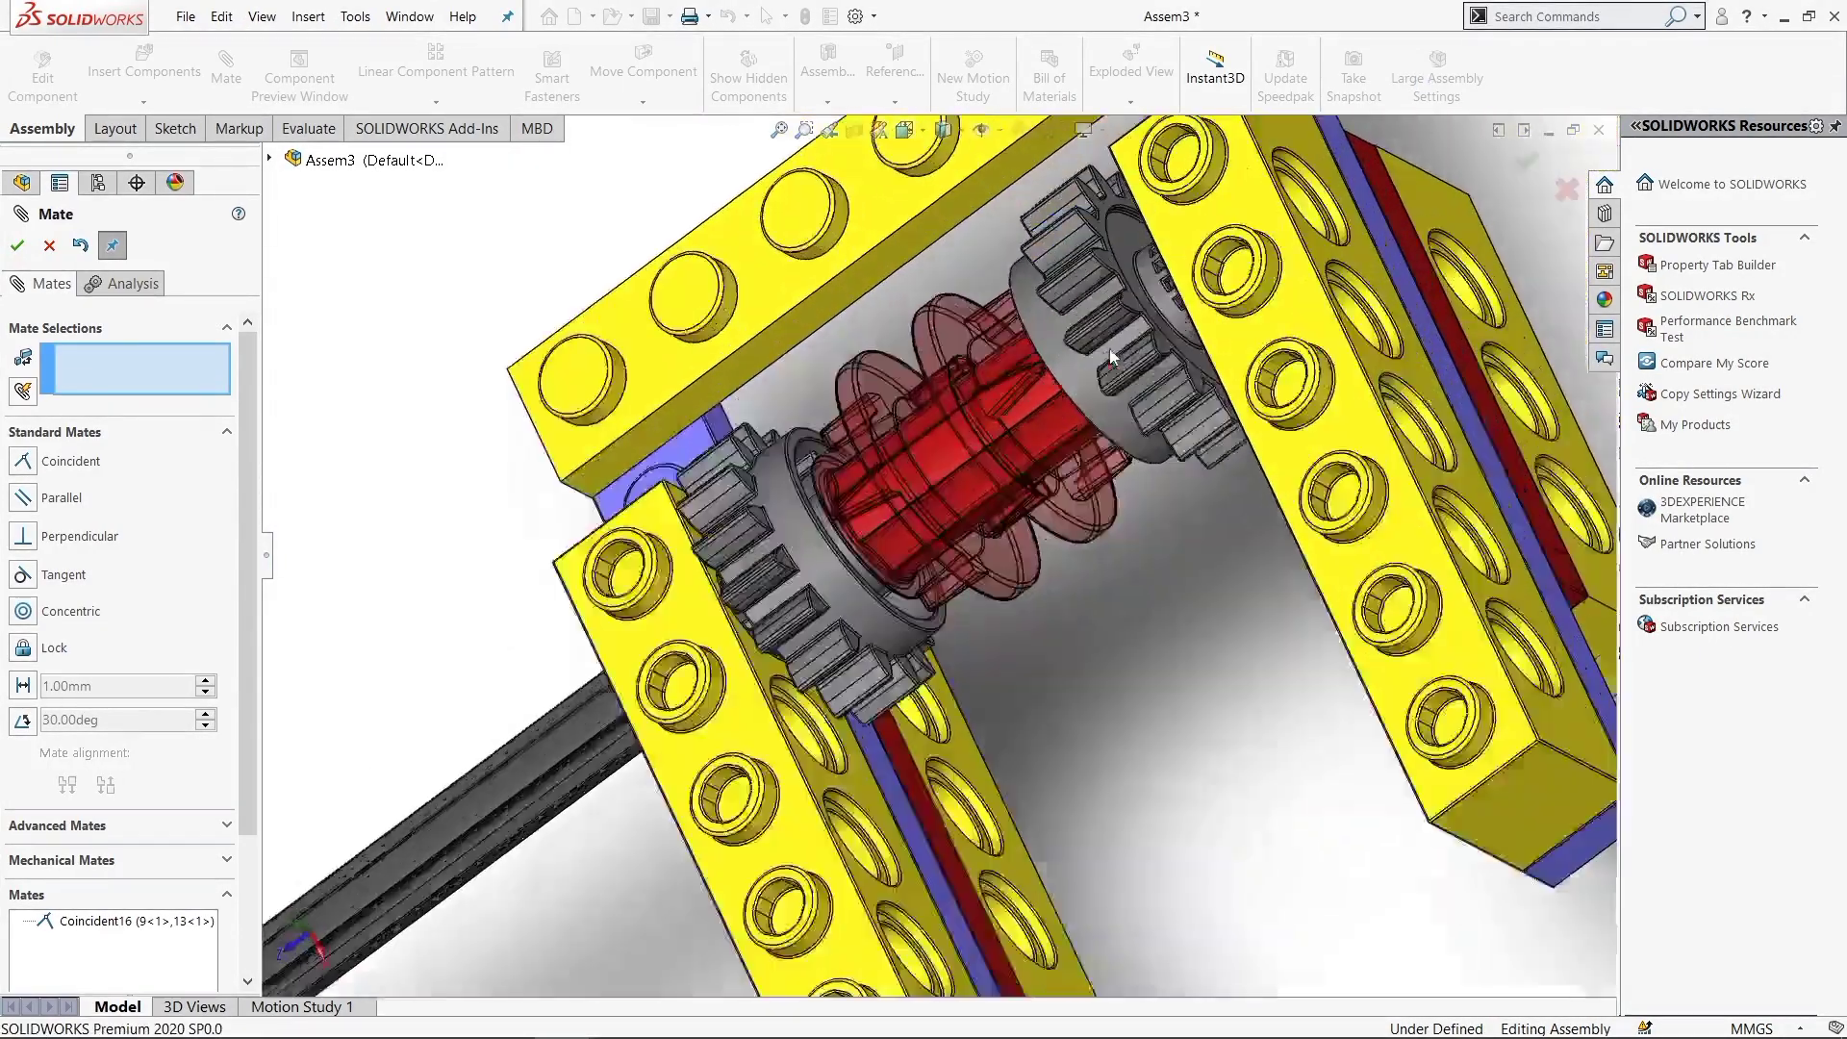
scroll(1110, 348, "down", 3)
right_click(794, 373)
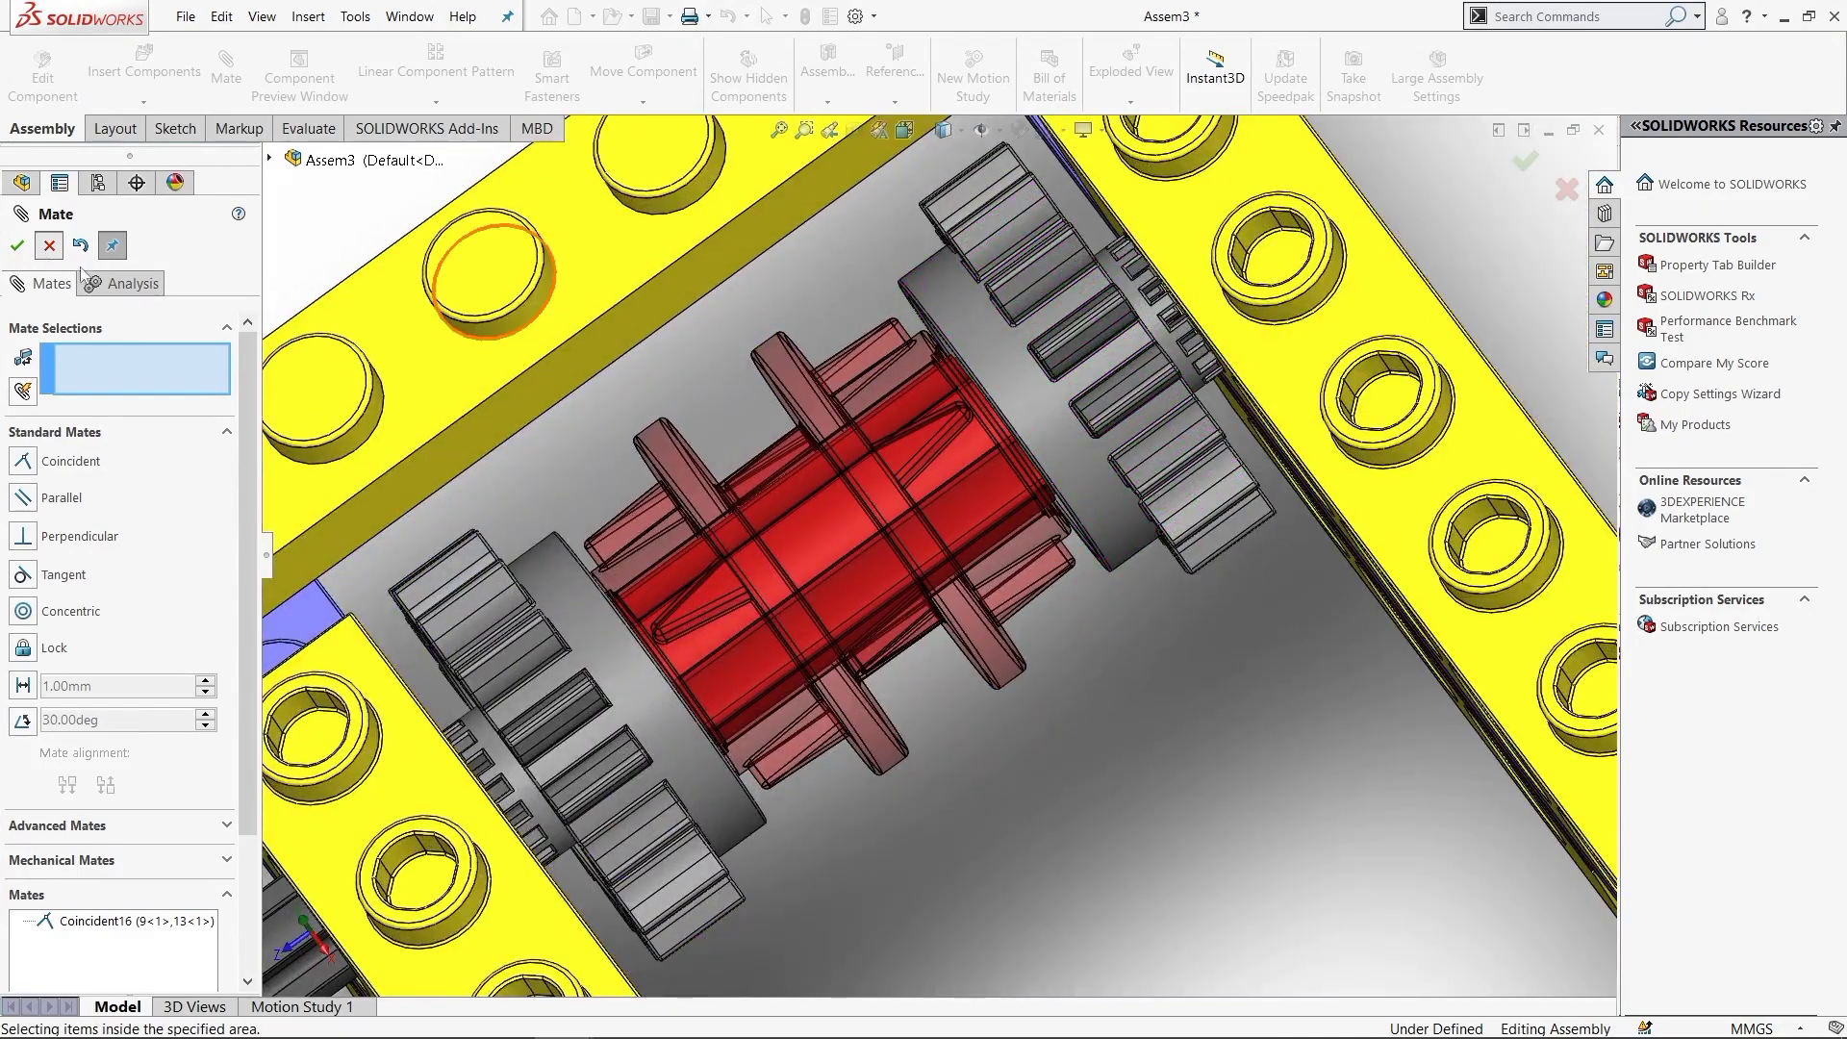
left_click(17, 246)
Make red connector component 14 opaque again through Change Transparency
right_click(782, 367)
left_click(972, 281)
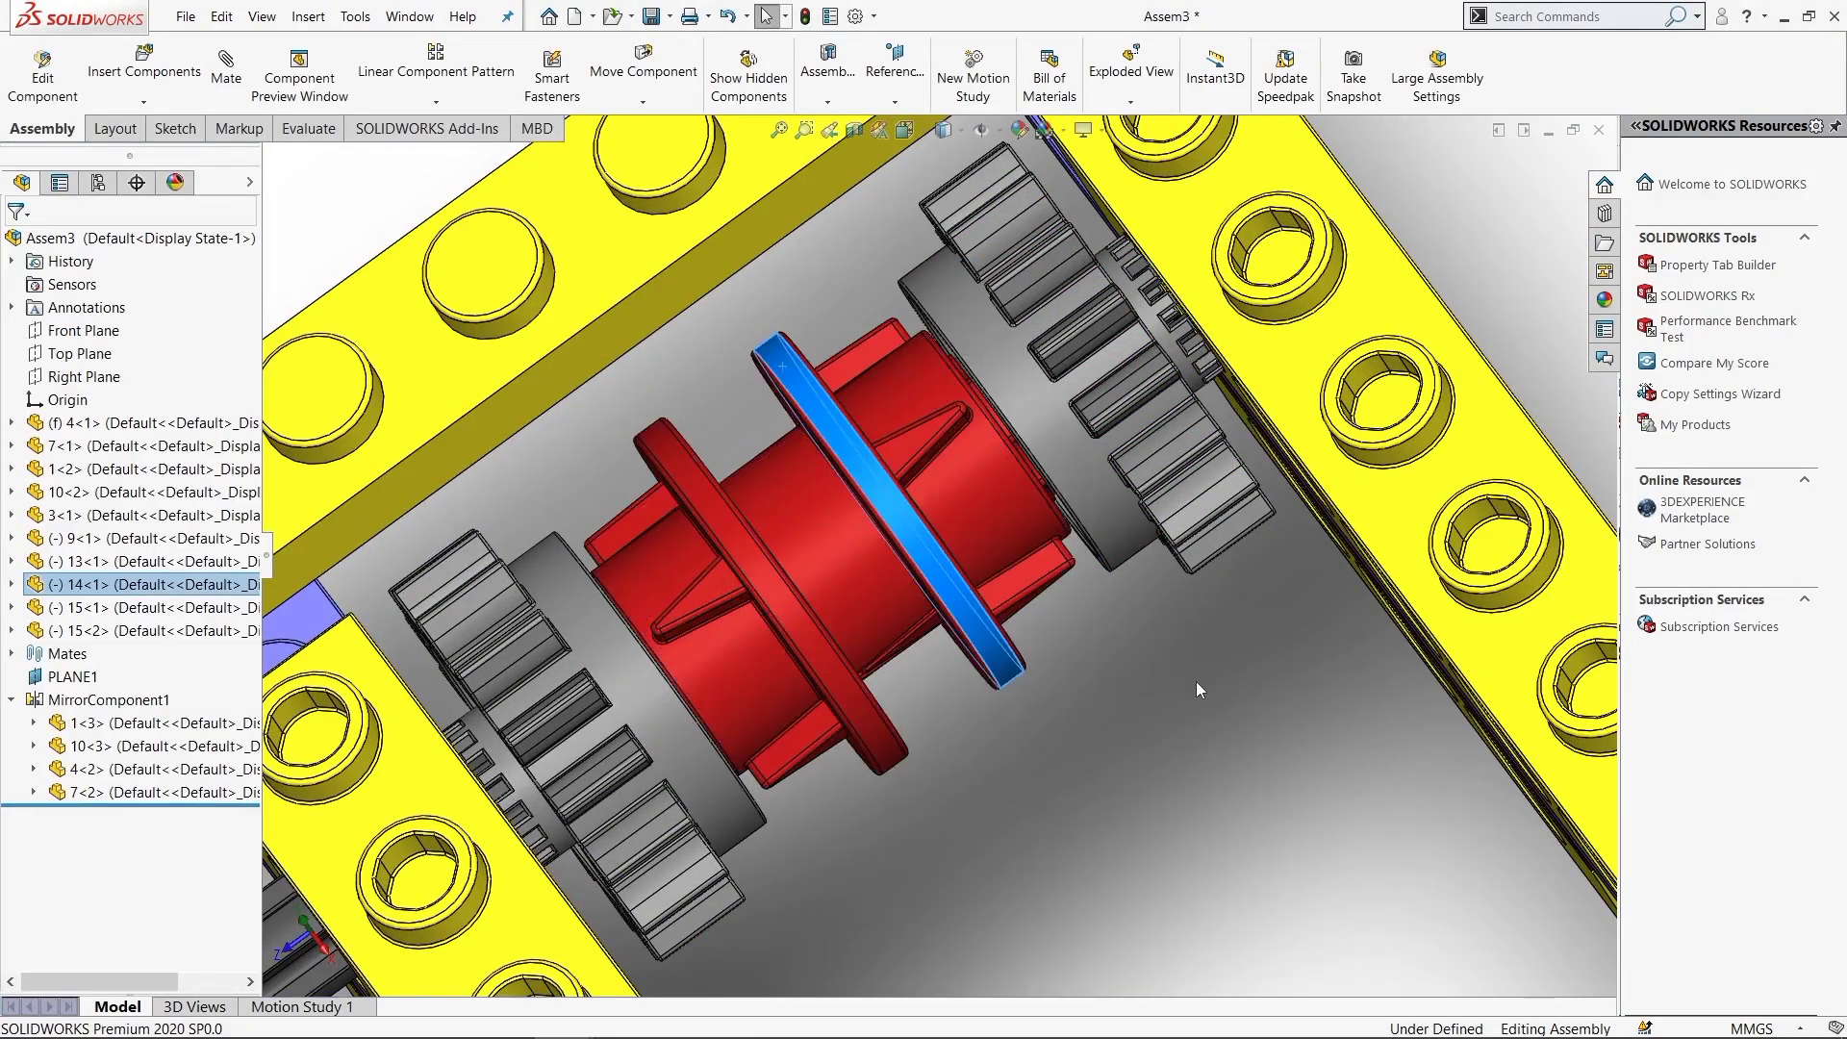
scroll(1196, 681, "up", 5)
scroll(1155, 438, "up", 2)
Insert part 12, the short grey axle, and drop it into the assembly
middle_click_drag(1154, 438, 654, 429)
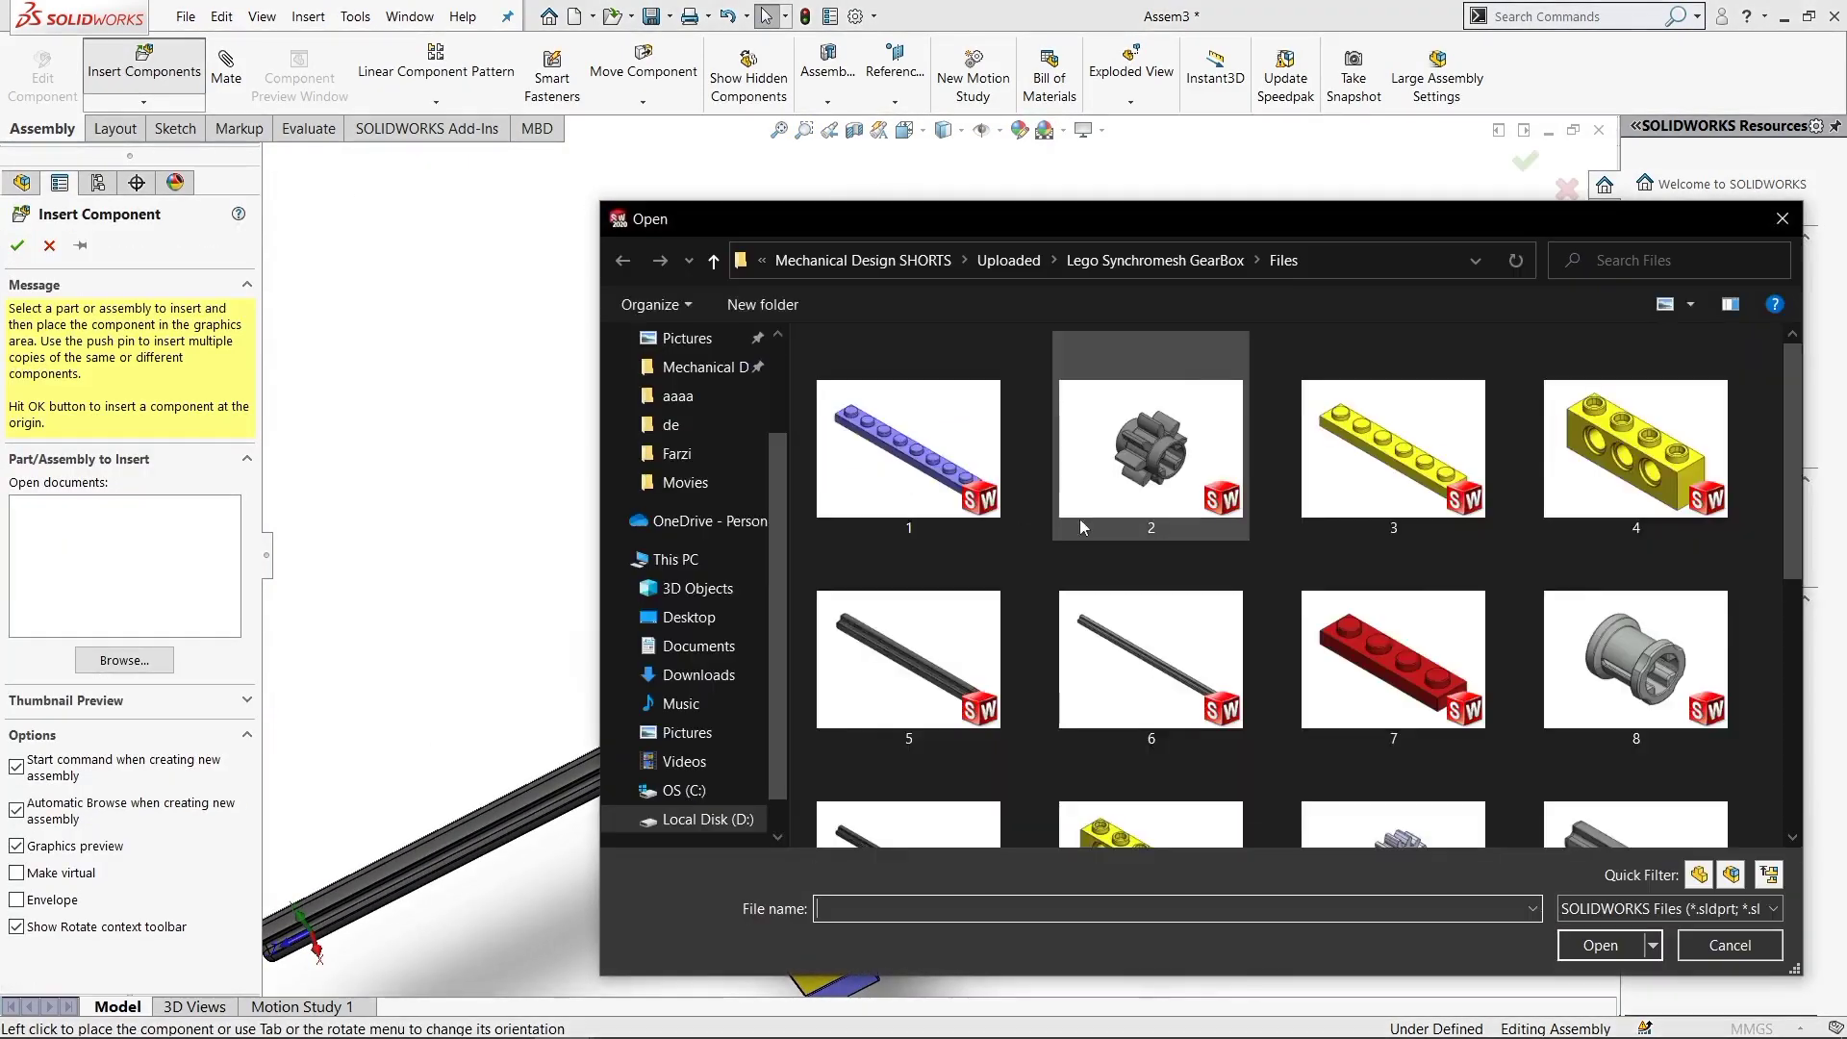
scroll(1154, 578, "down", 2)
scroll(1079, 579, "down", 3)
scroll(1478, 537, "up", 1)
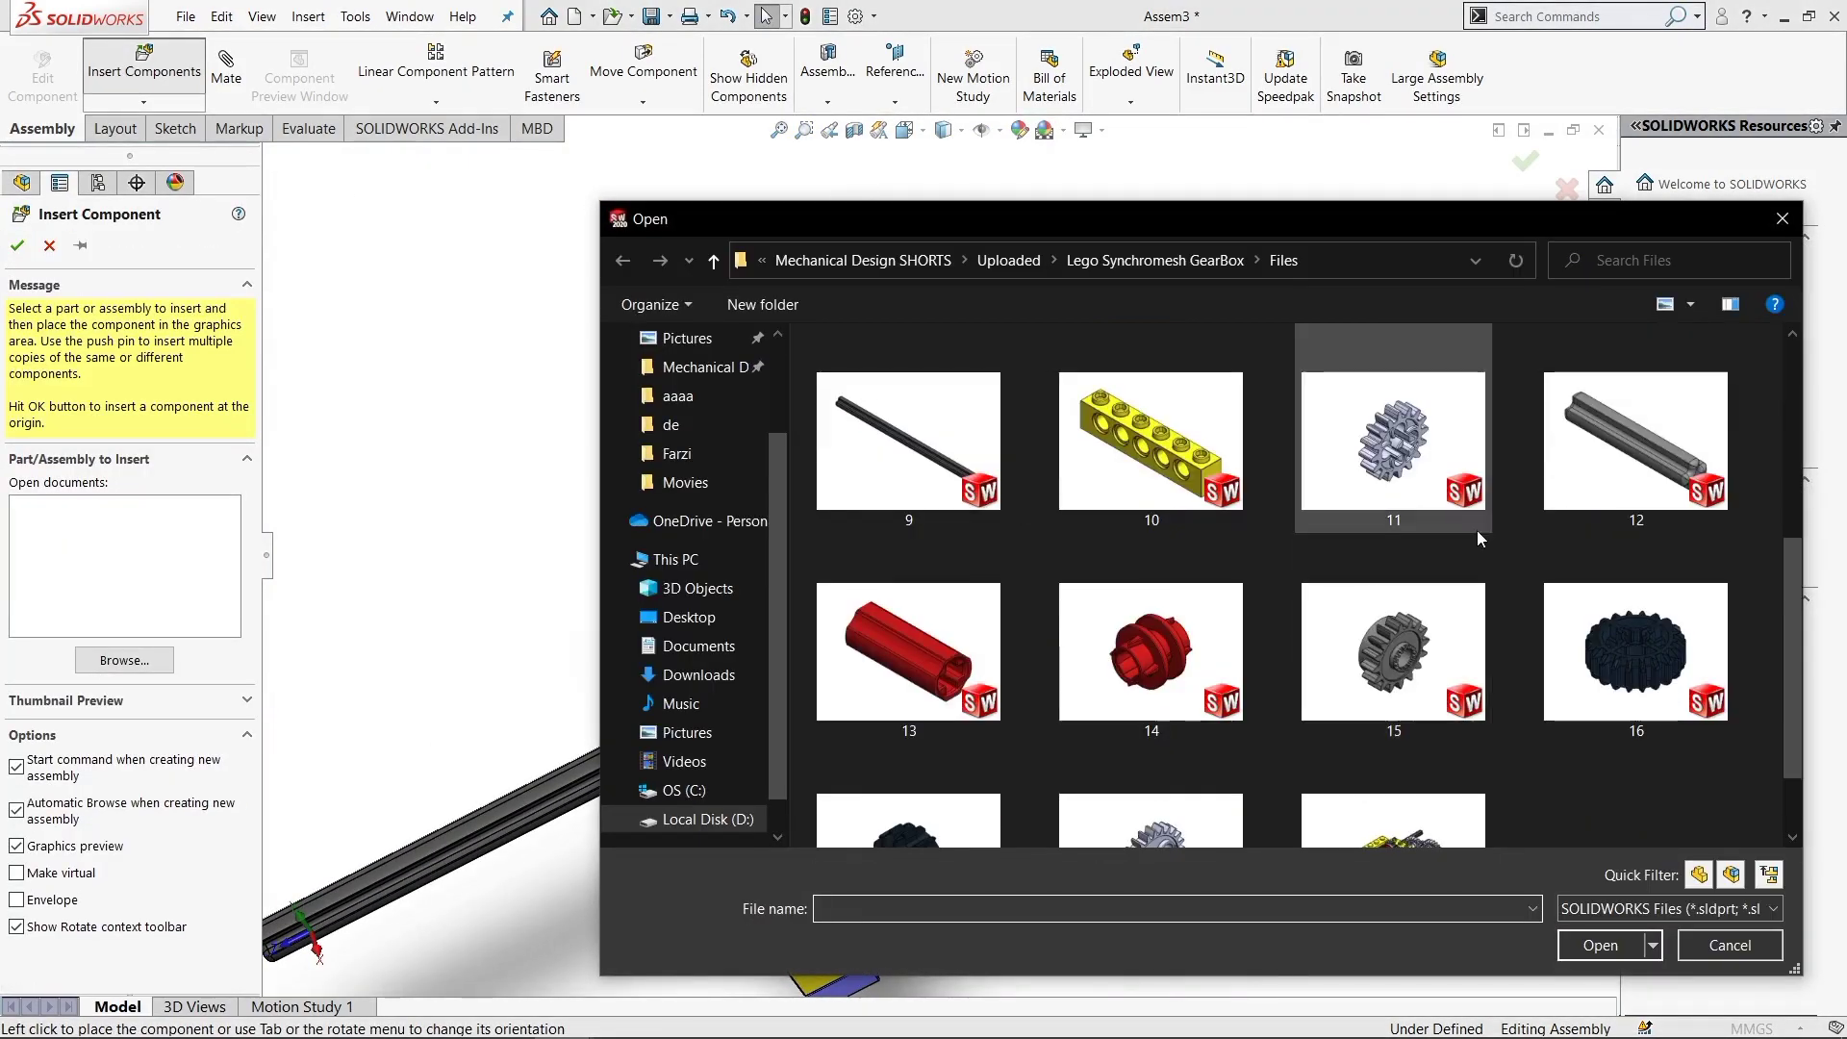
double_click(1713, 447)
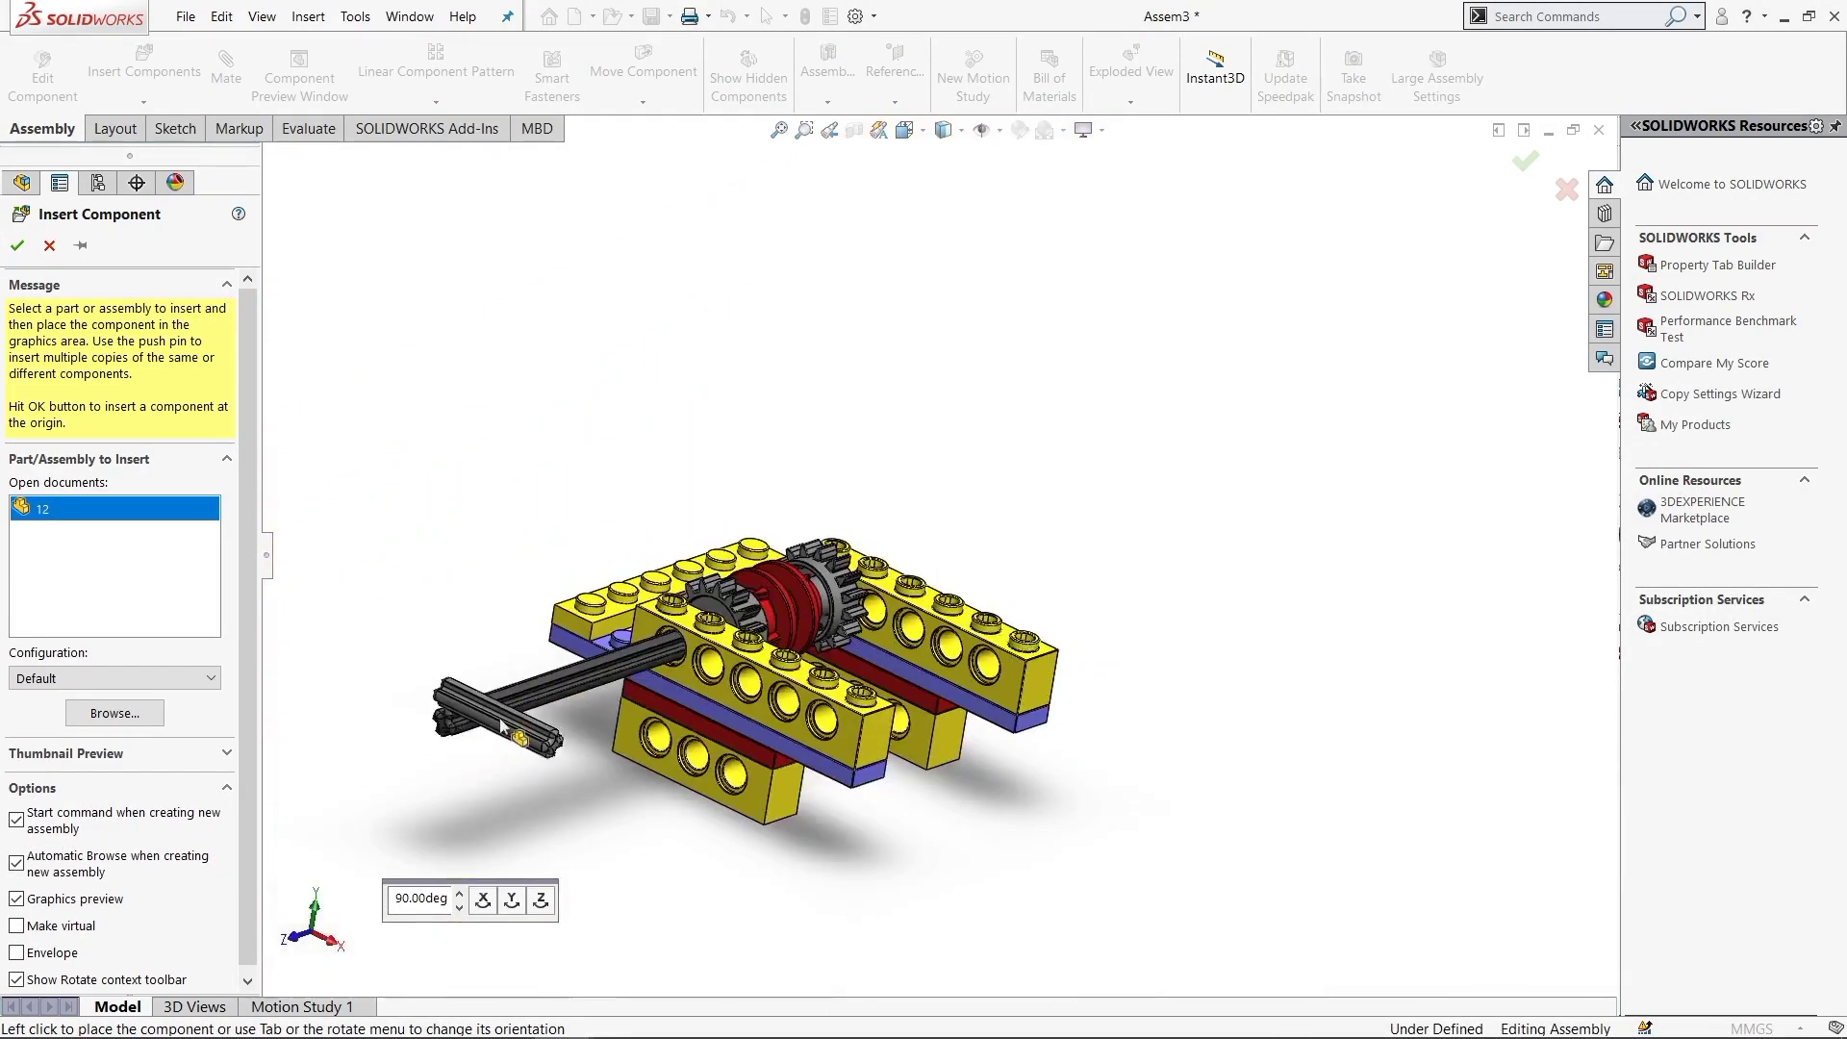
middle_click_drag(500, 724, 577, 673)
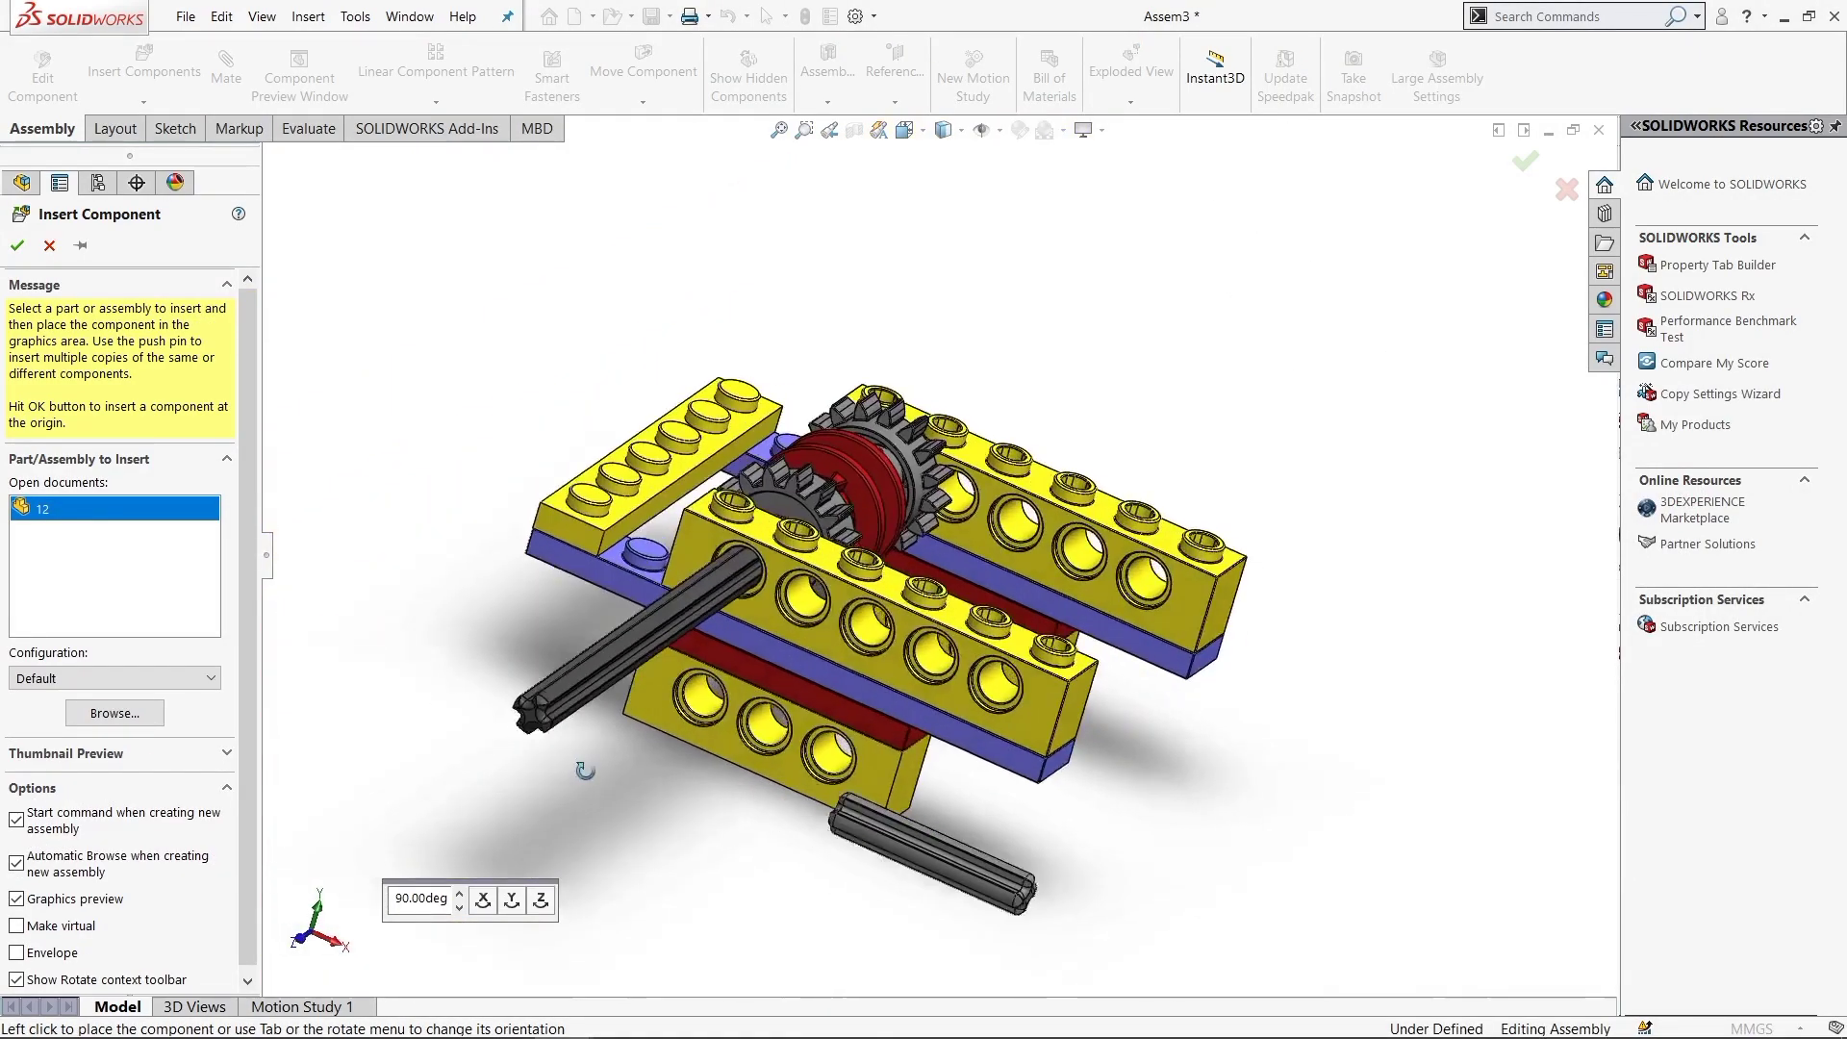
scroll(578, 583, "down", 5)
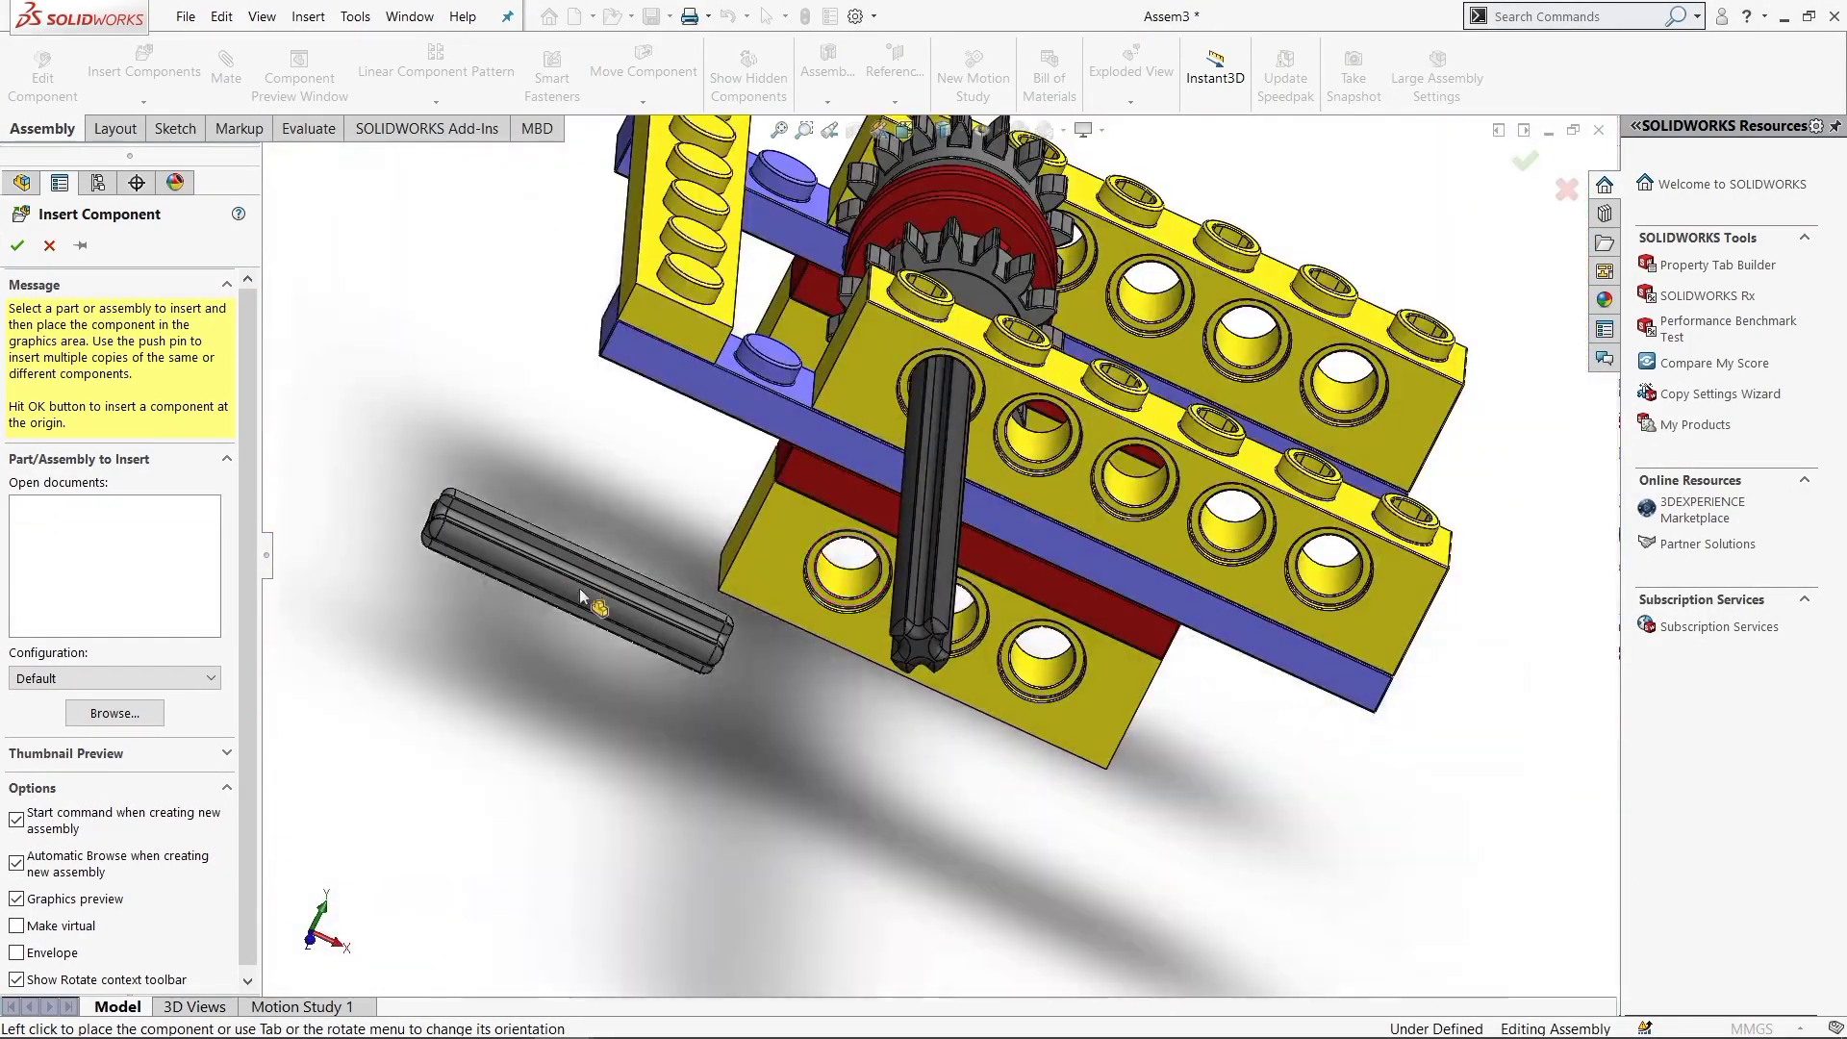
left_click(579, 587)
middle_click_drag(579, 587, 659, 664)
scroll(650, 521, "up", 5)
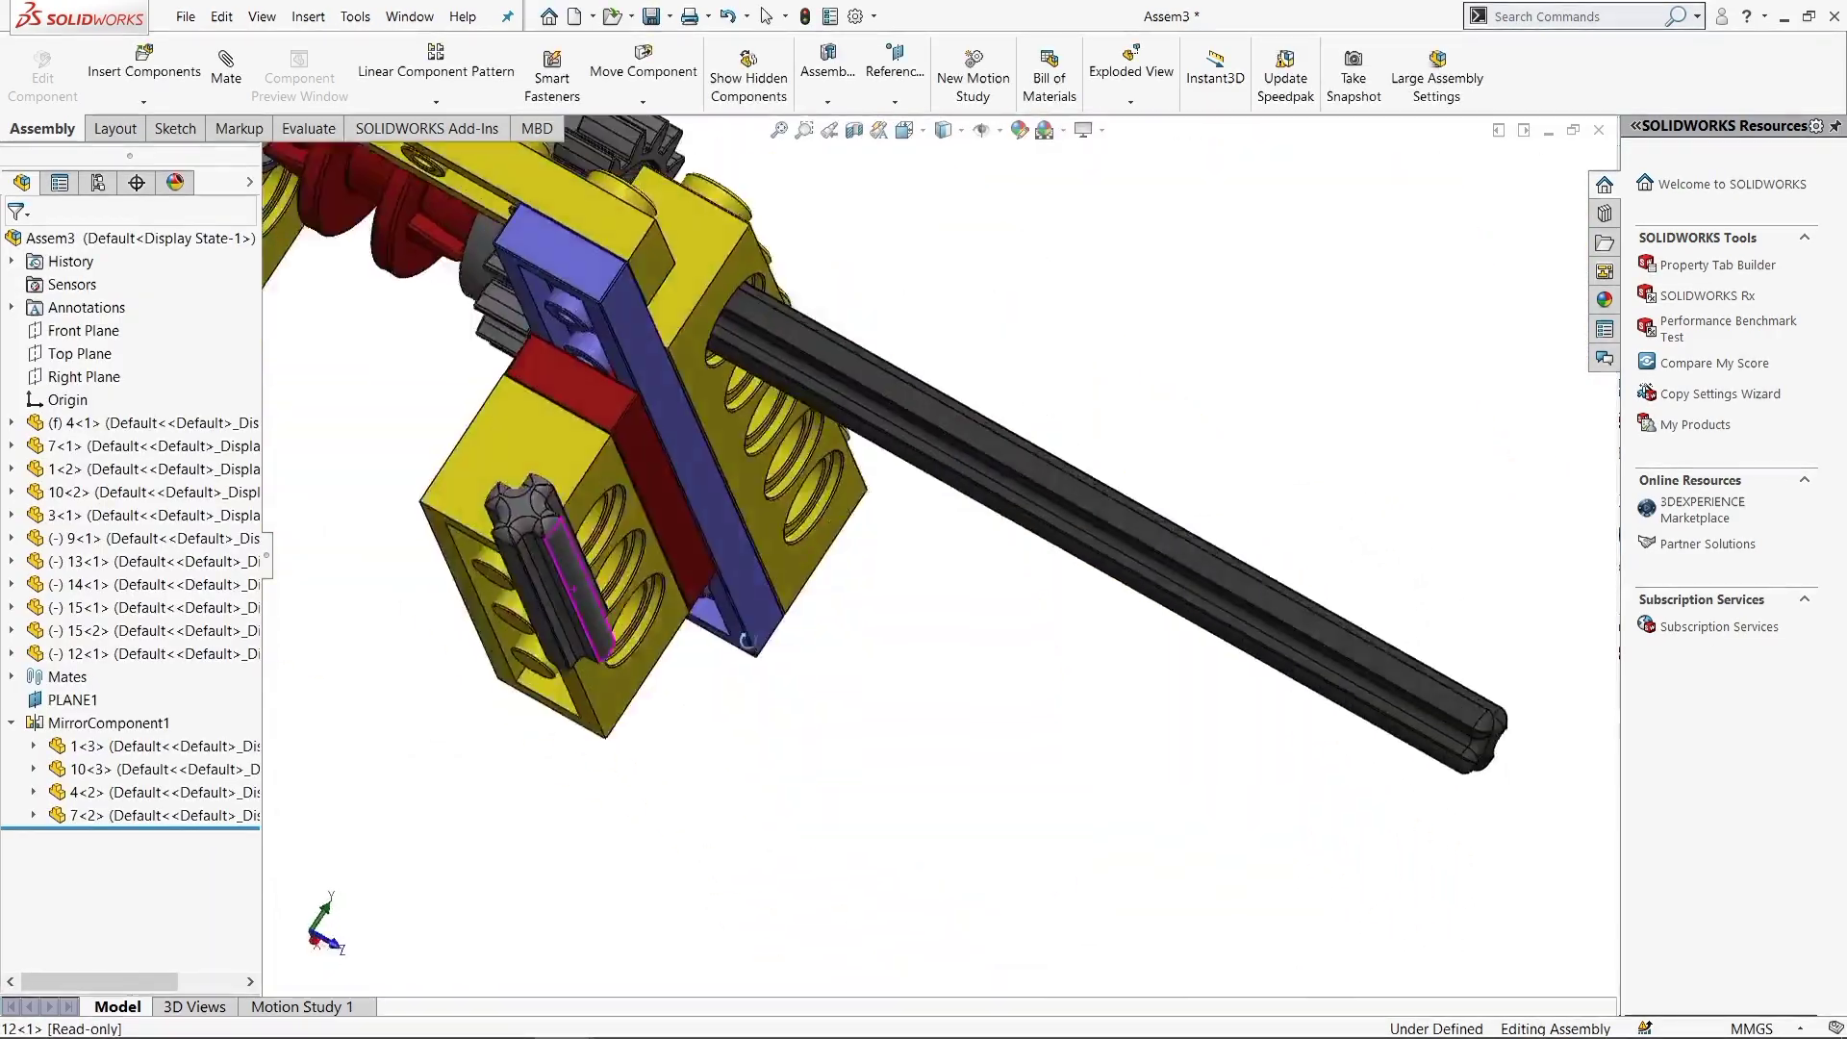
middle_click_drag(650, 520, 639, 725)
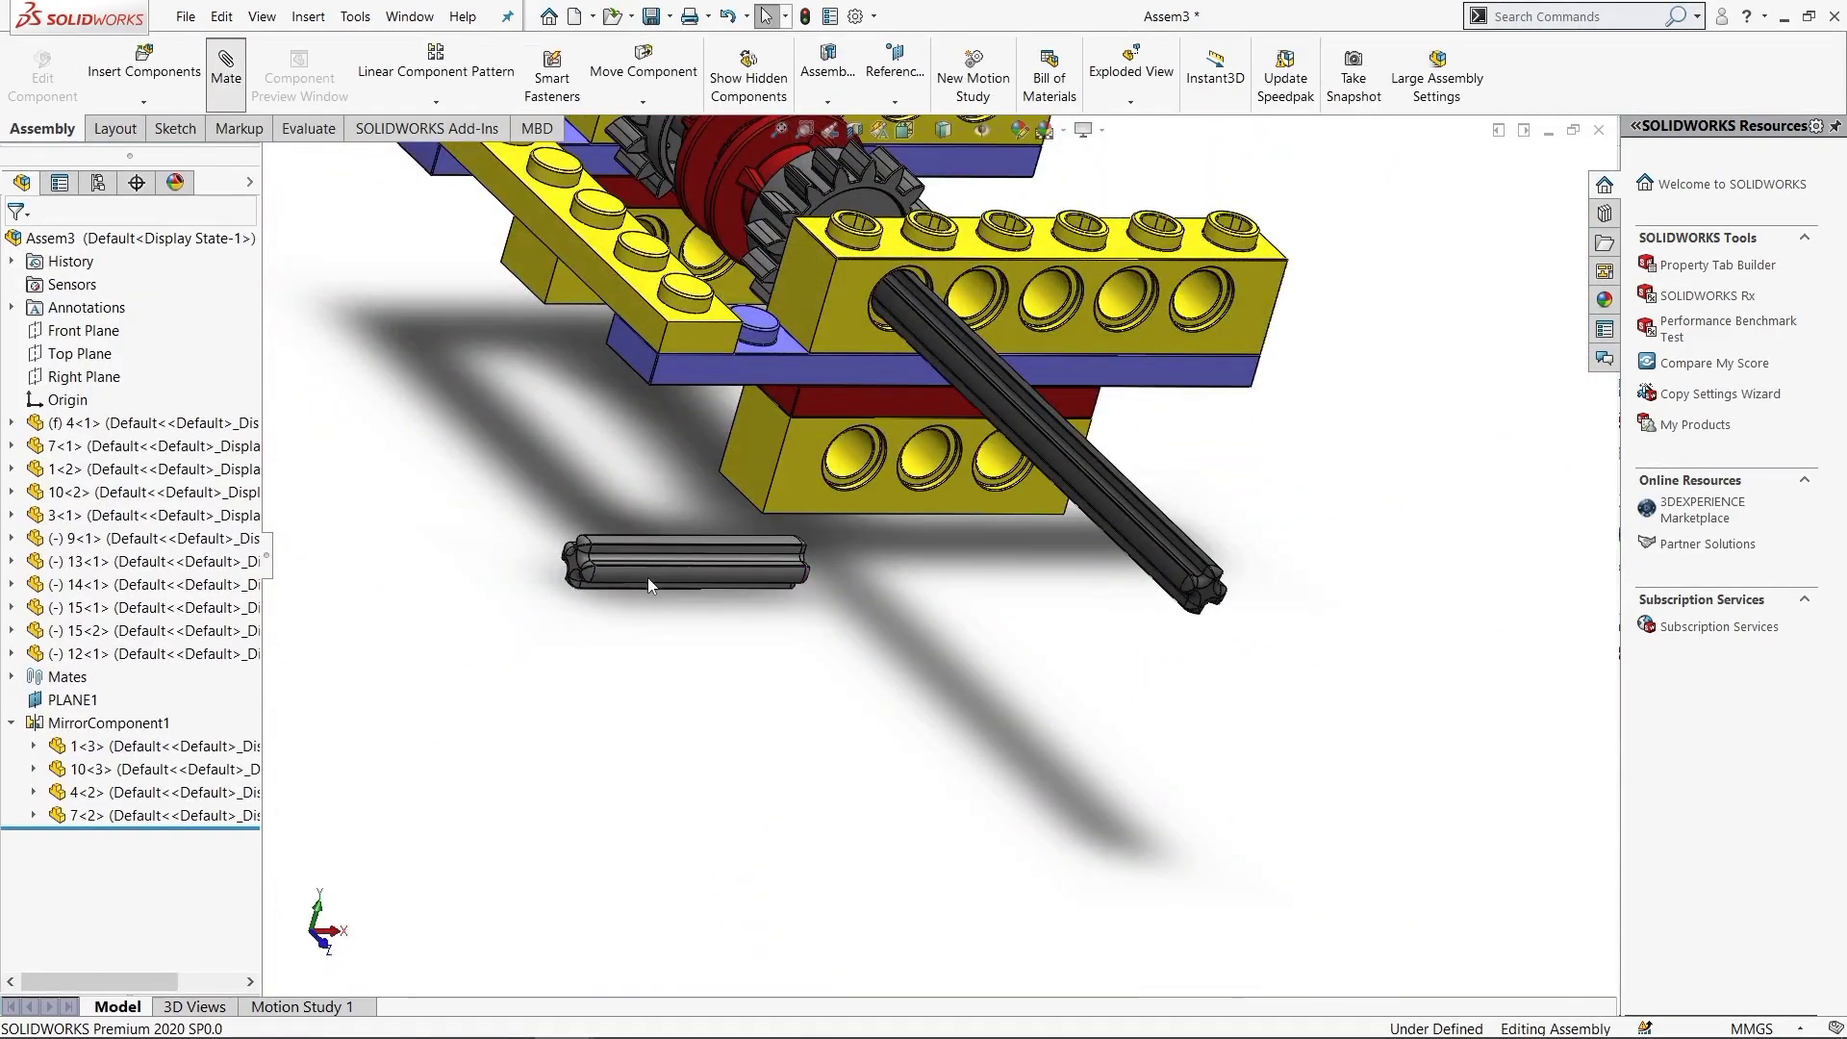
Mate the short axle concentric with a hole in brick 10-3
left_click(639, 575)
scroll(639, 575, "up", 5)
scroll(878, 588, "down", 8)
middle_click_drag(878, 588, 878, 588)
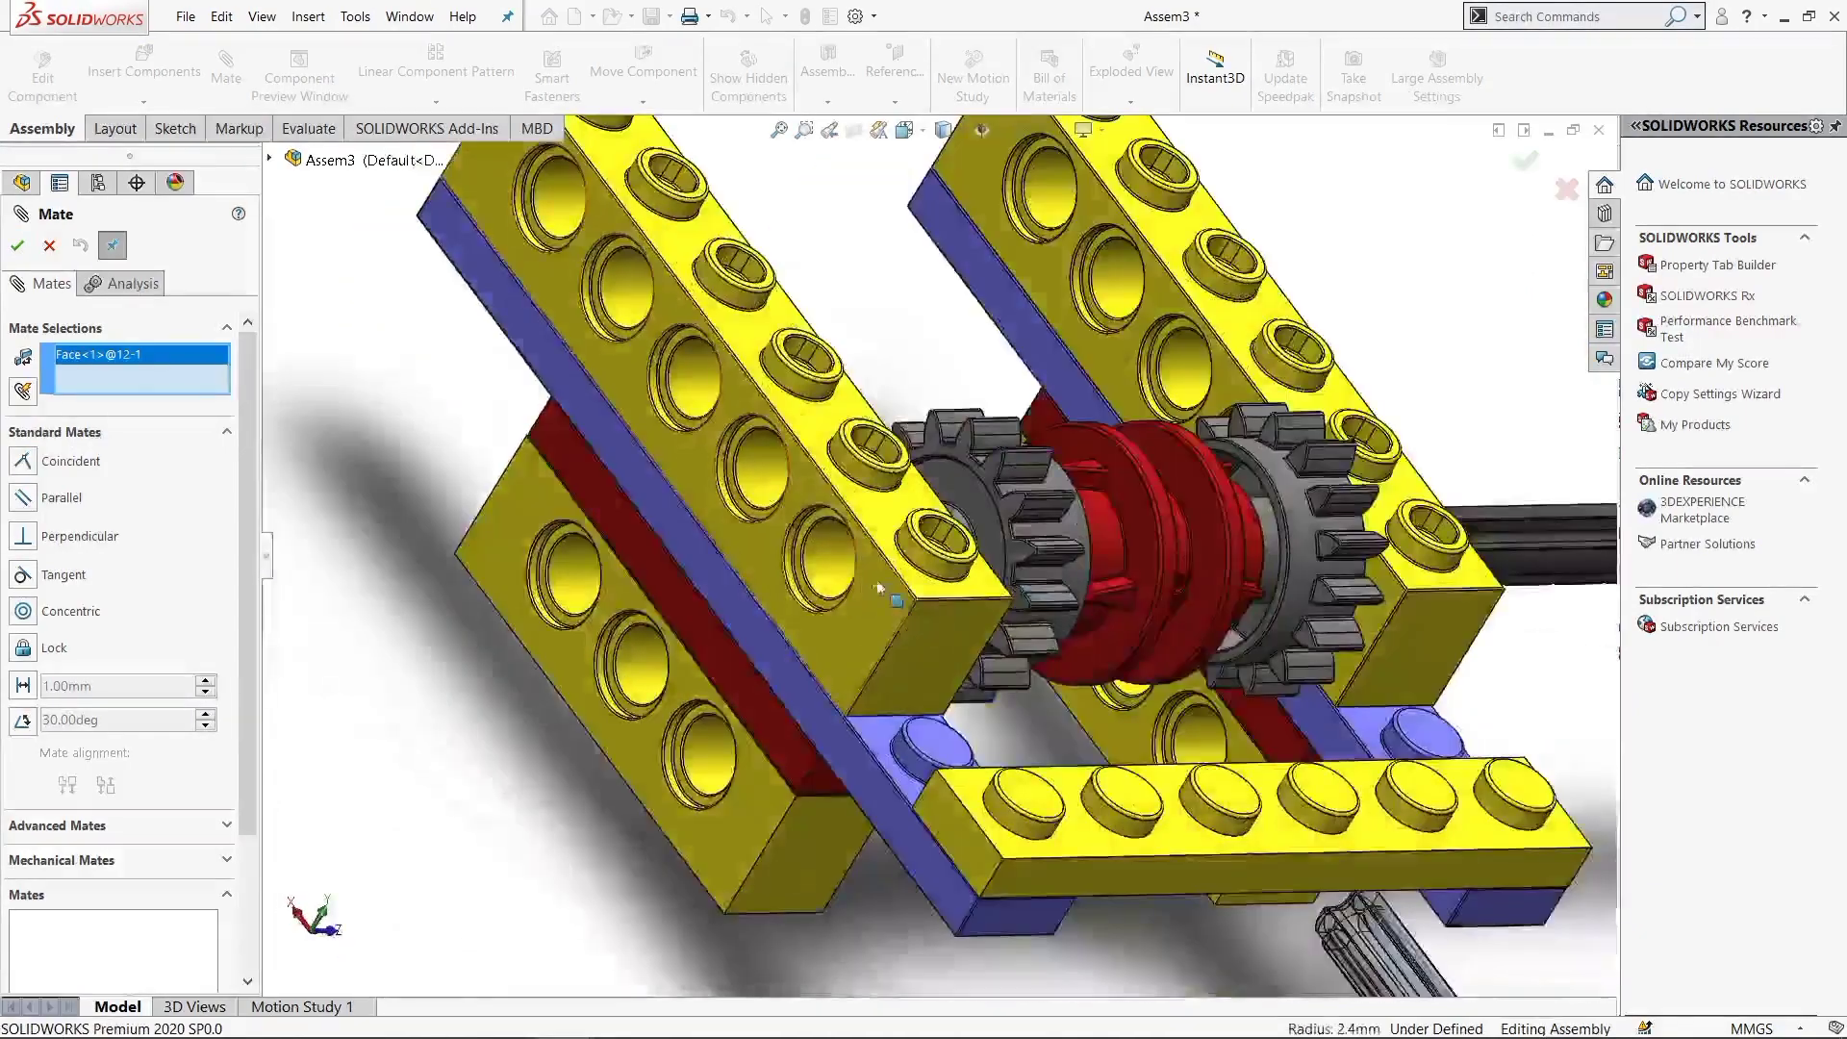
left_click(824, 562)
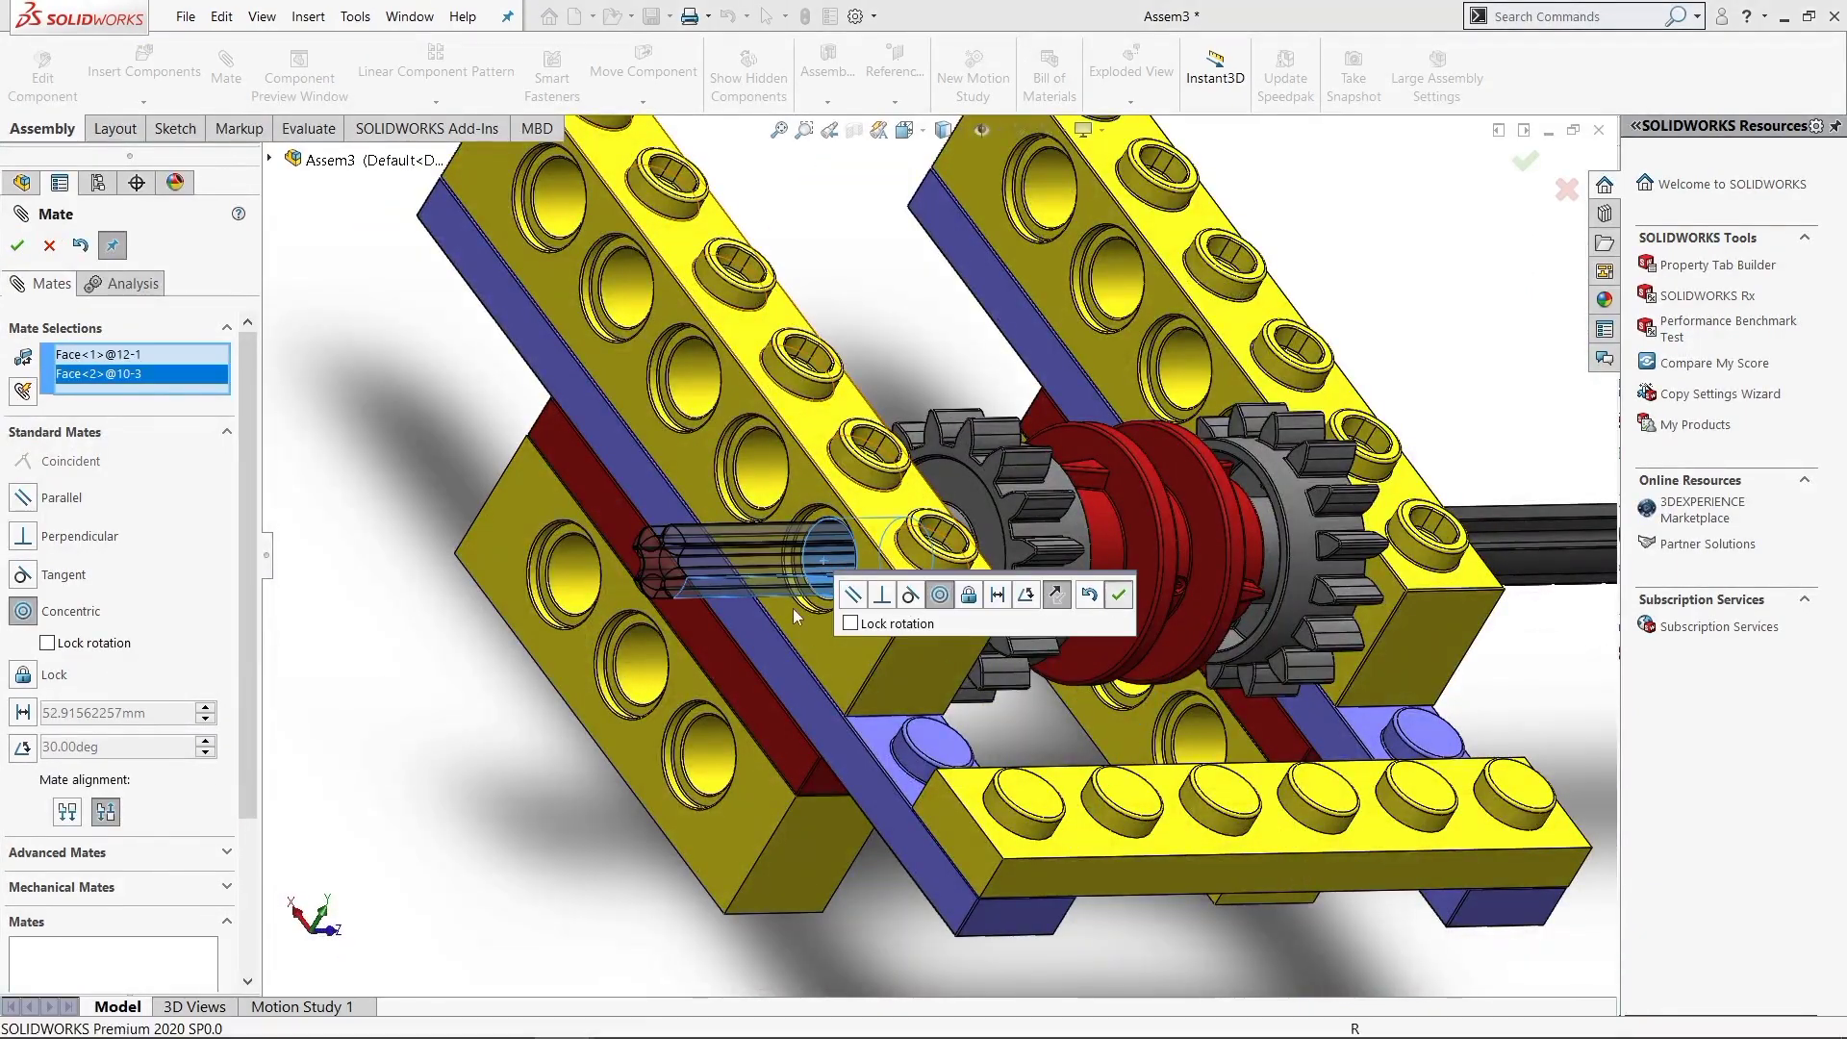
key("Return")
Mate the short axle's end flush with red part 13's face and switch to a plain white scene
scroll(673, 577, "down", 8)
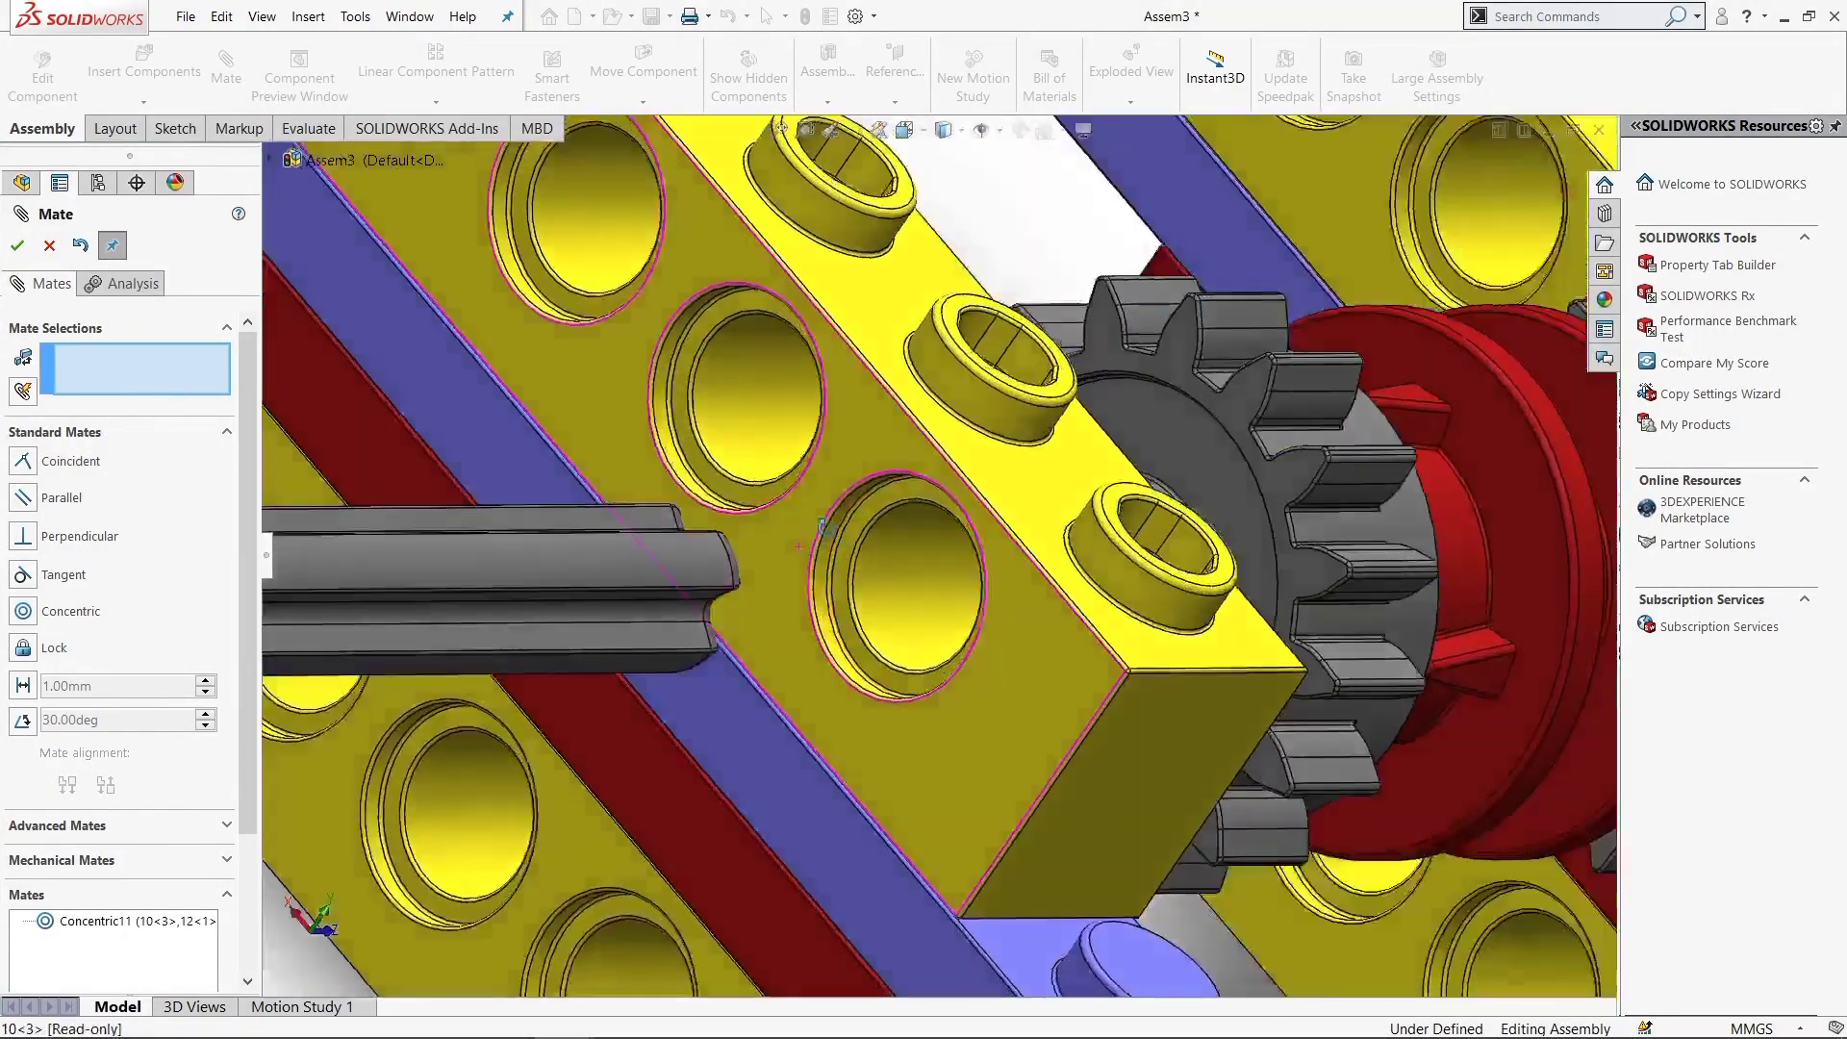
mouse_move(674, 577)
middle_mouse_down()
mouse_move(916, 564)
mouse_move(990, 534)
mouse_move(766, 717)
mouse_move(731, 615)
middle_mouse_up()
scroll(936, 531, "up", 5)
scroll(767, 717, "down", 5)
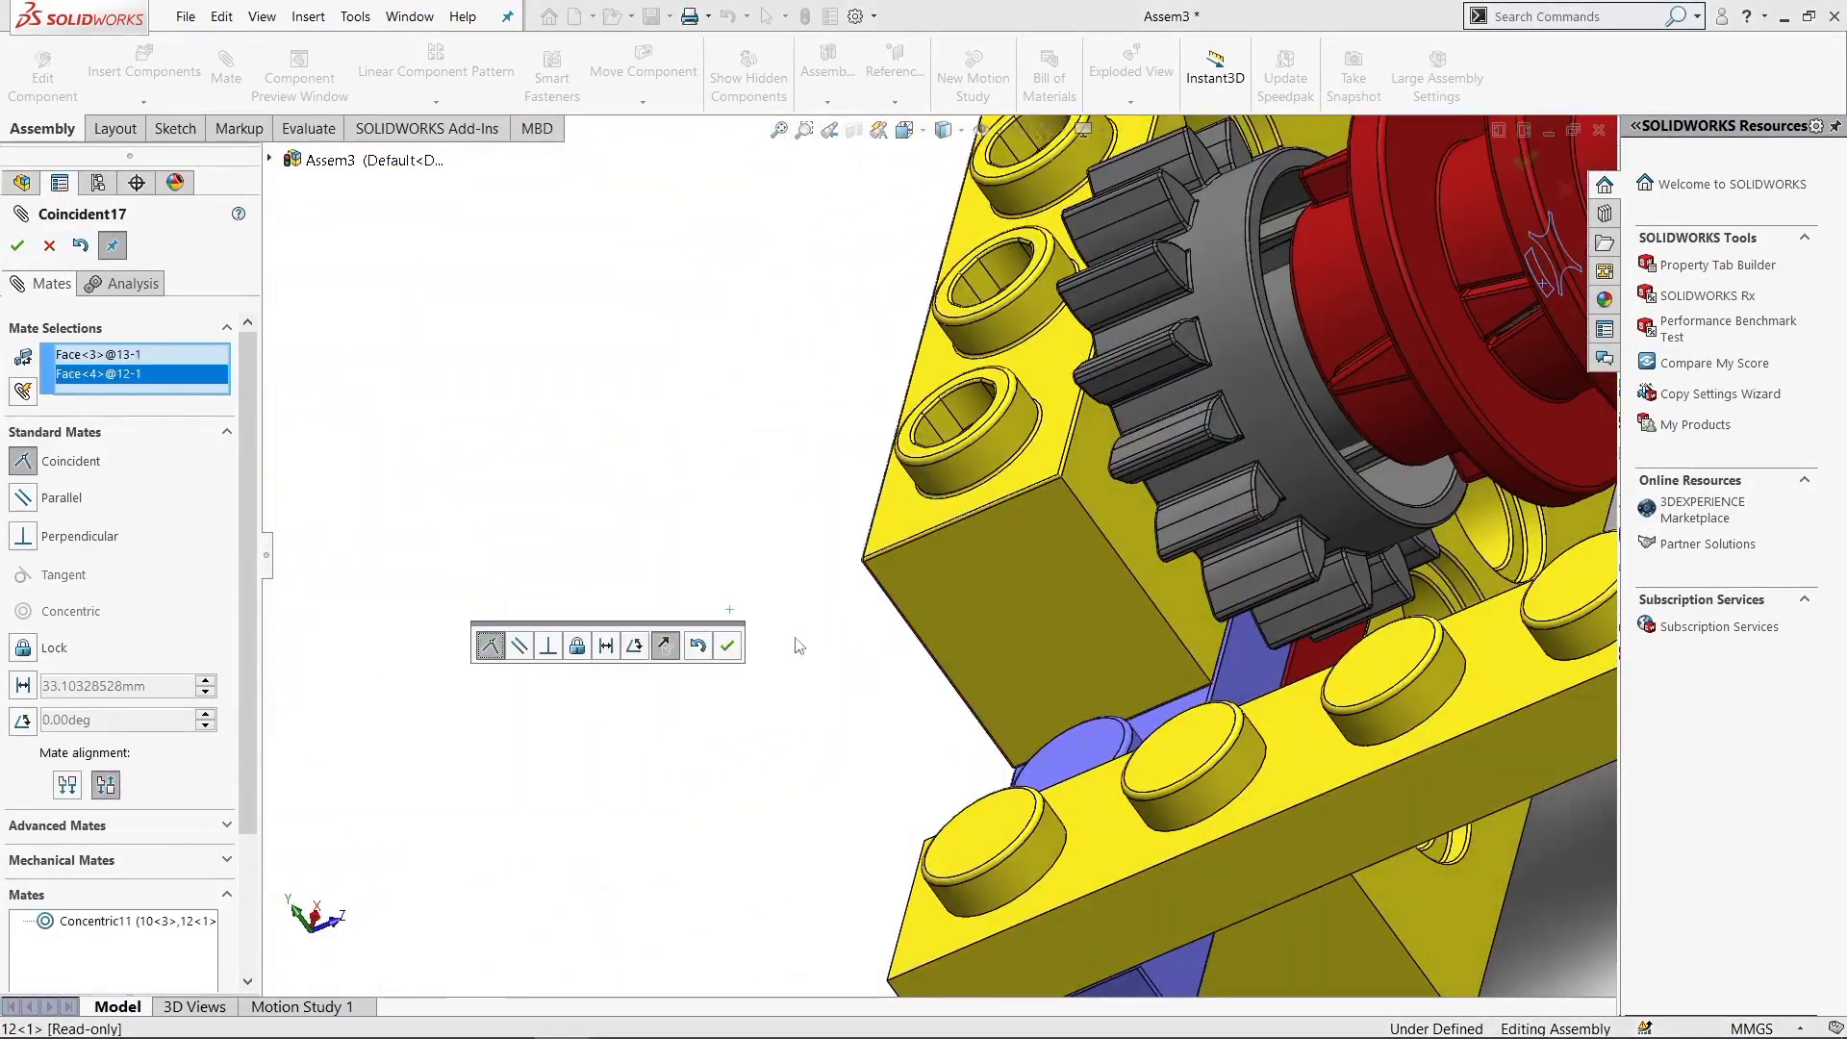
left_click(727, 645)
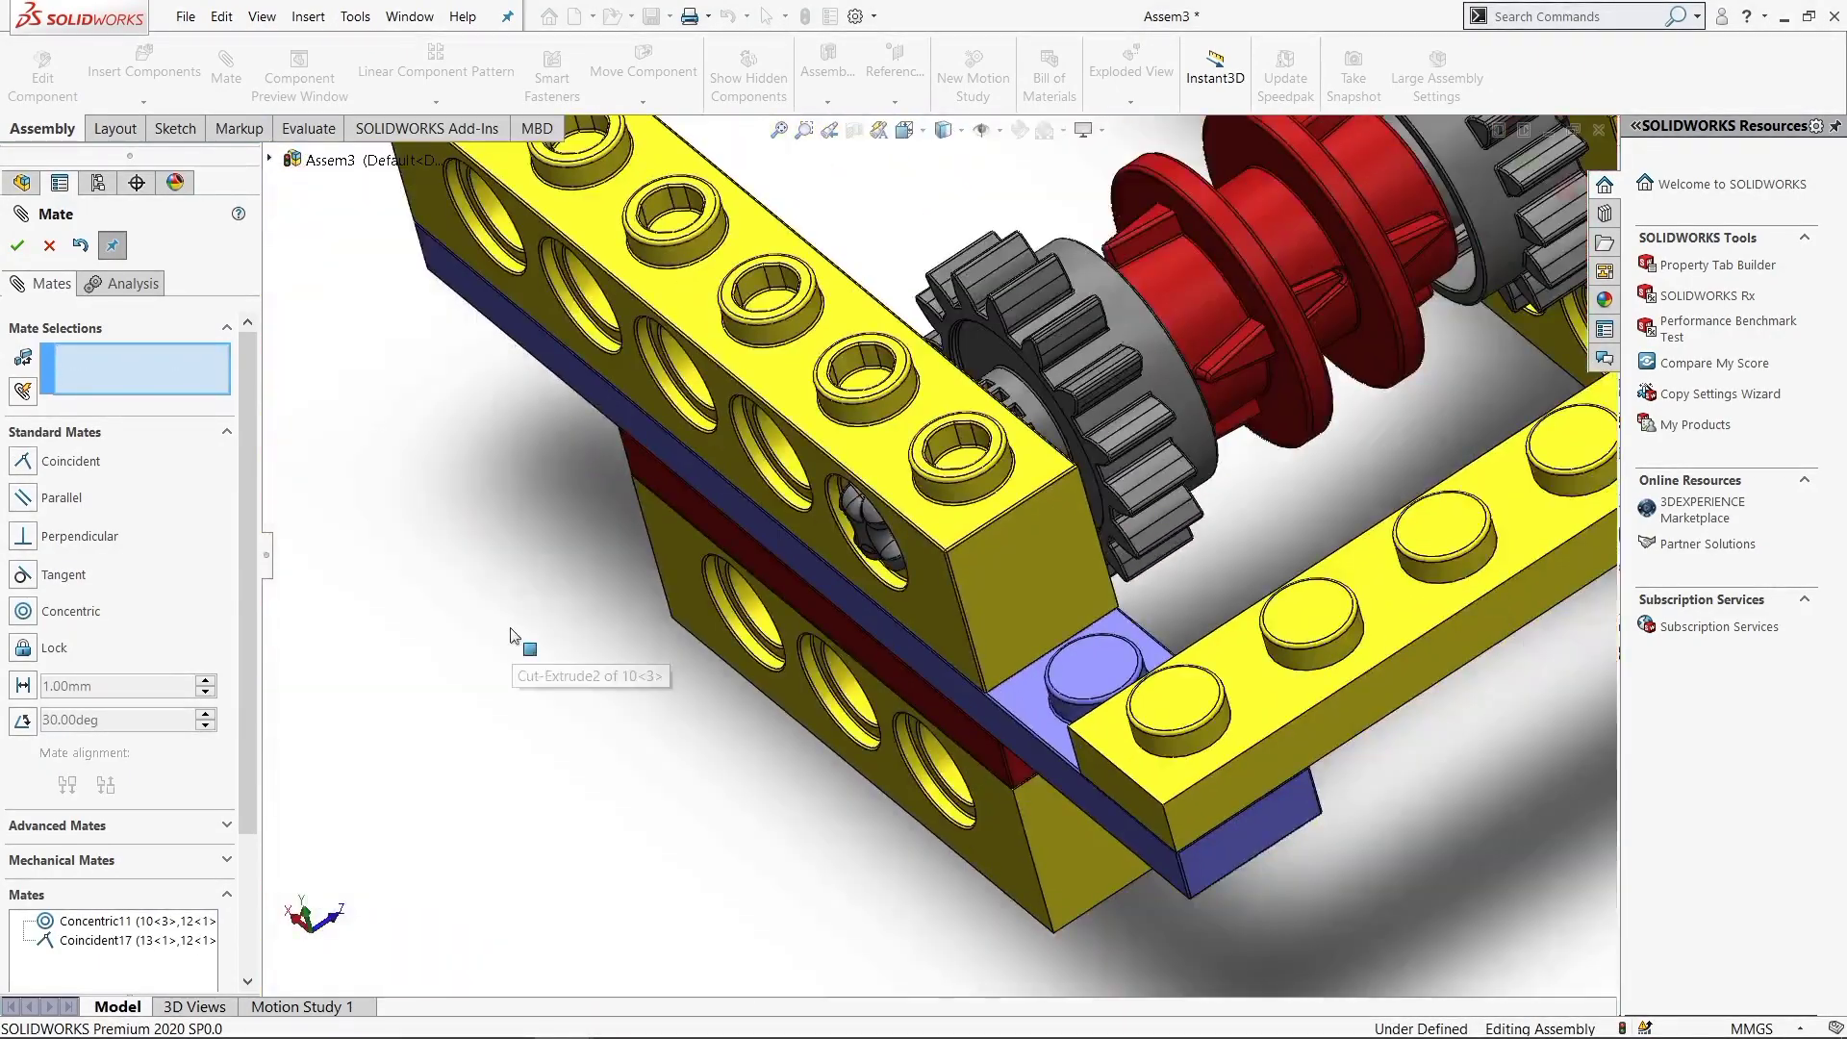
scroll(709, 709, "up", 5)
middle_click_drag(709, 709, 772, 454)
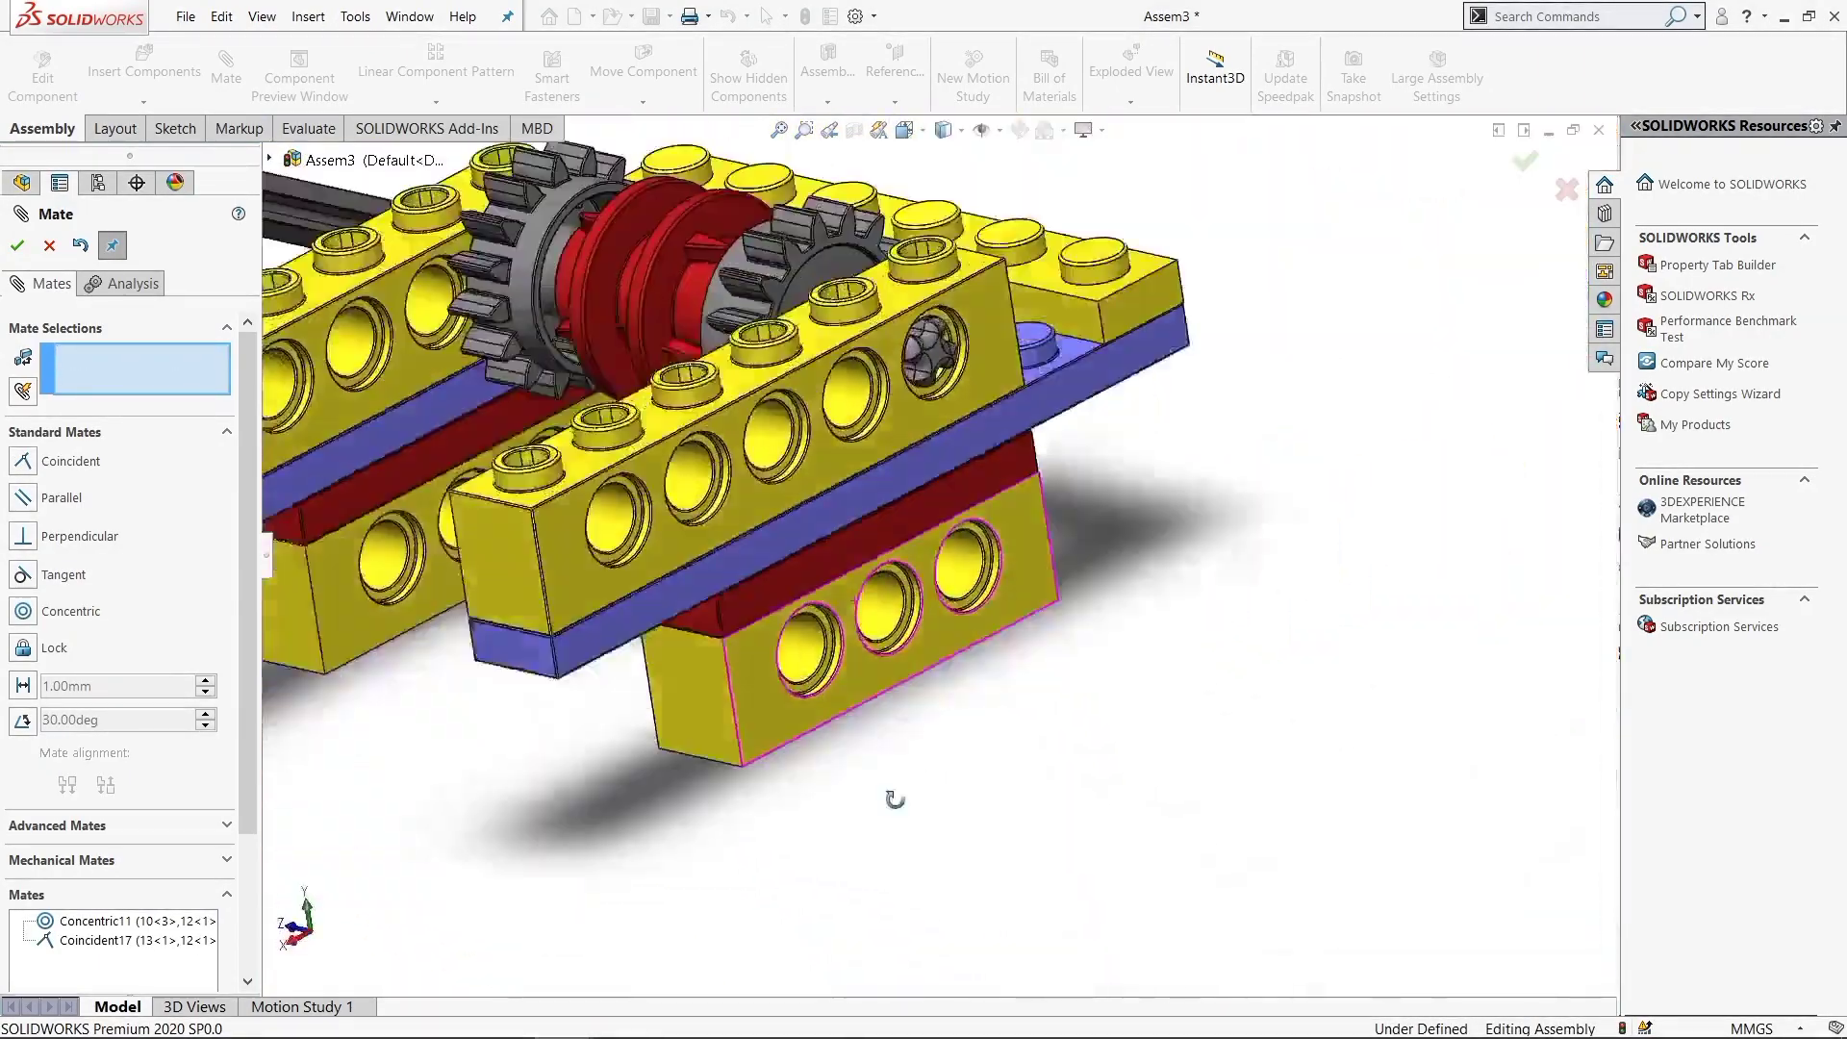
scroll(771, 454, "down", 5)
scroll(795, 276, "up", 5)
middle_click_drag(794, 276, 1130, 170)
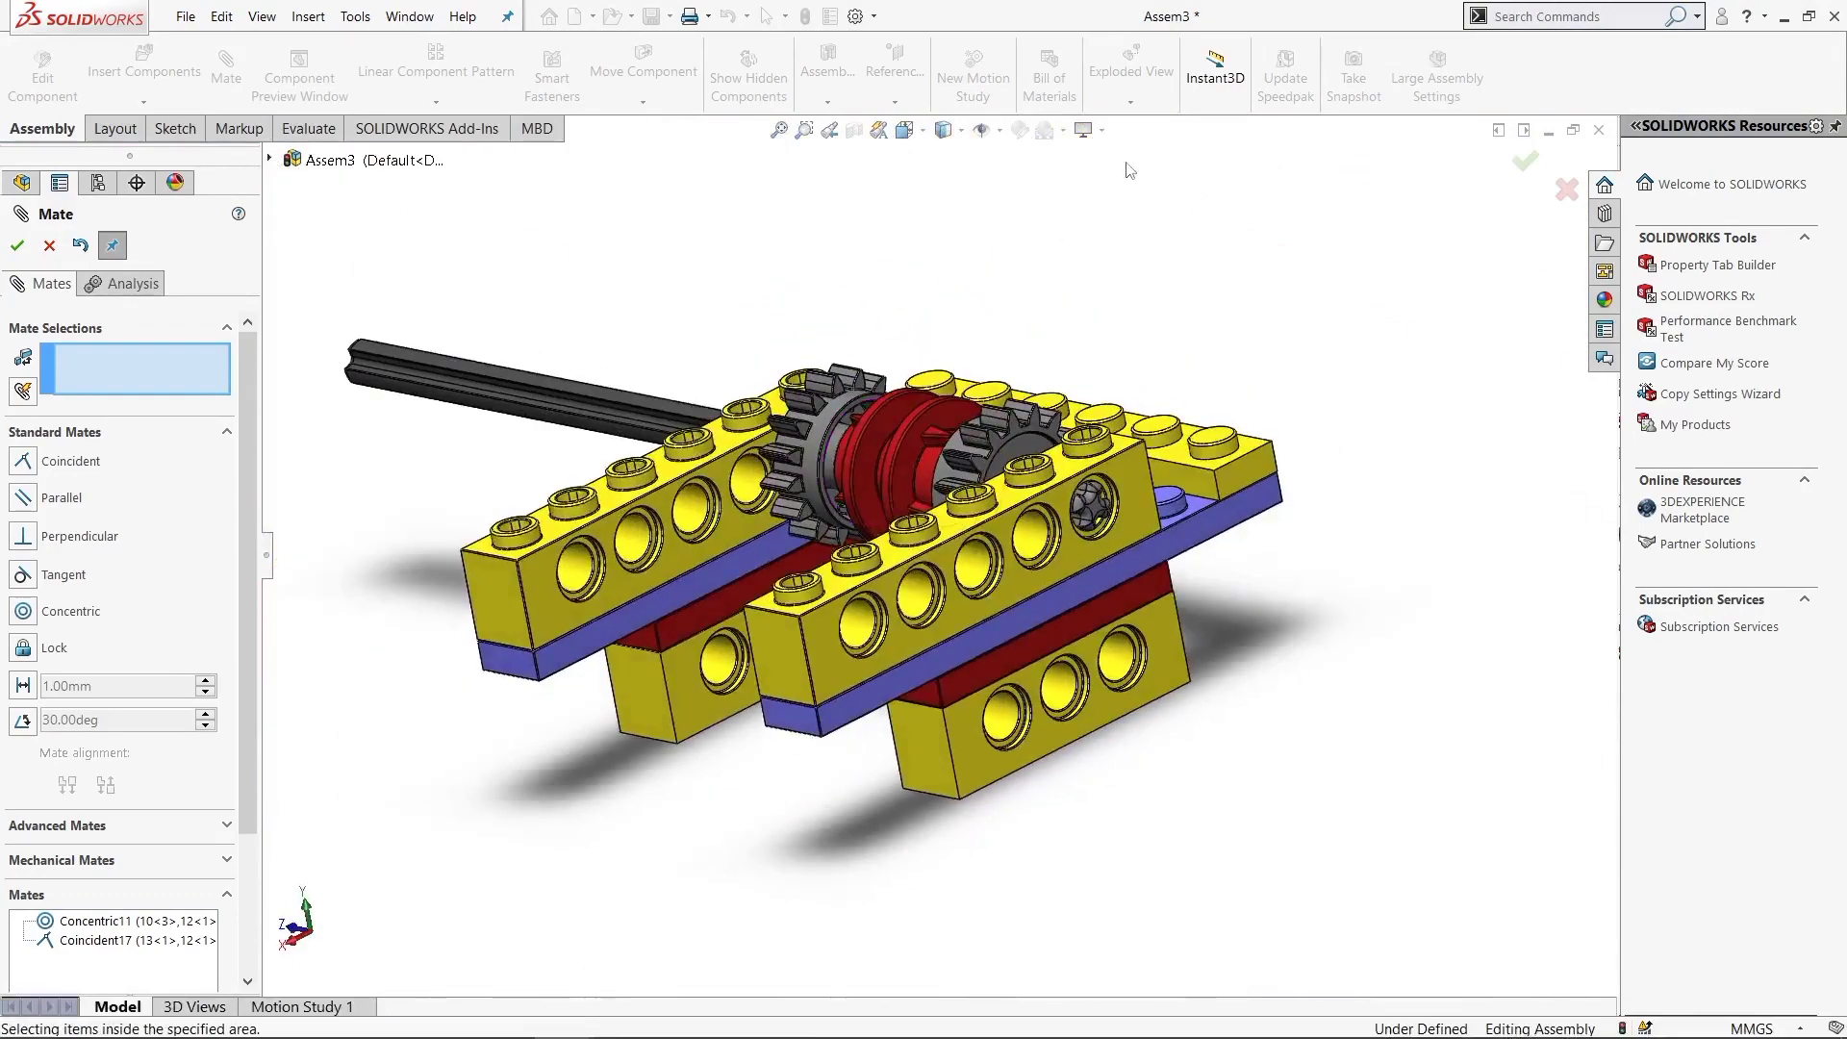
key("Escape")
left_click(1062, 130)
left_click(1085, 177)
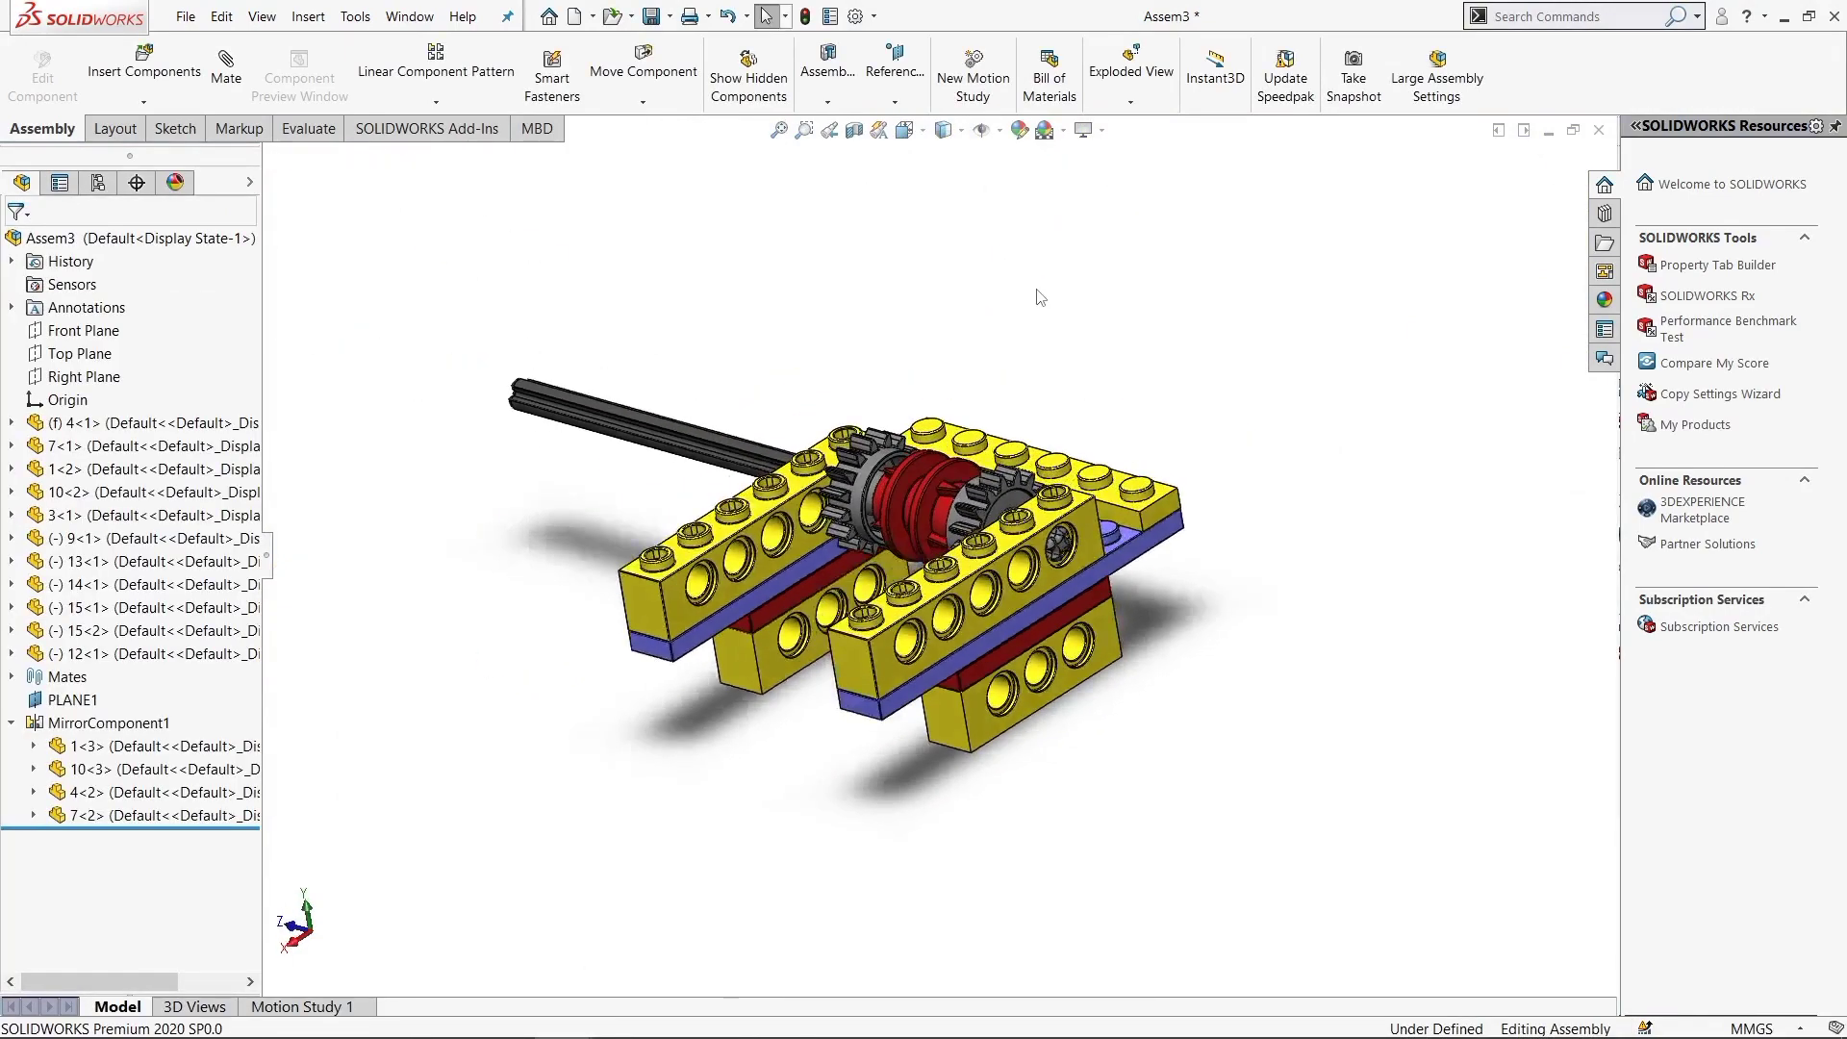
Insert part 6, a second long black axle, beside the brick frame
middle_click_drag(1039, 297, 690, 279)
scroll(690, 279, "down", 5)
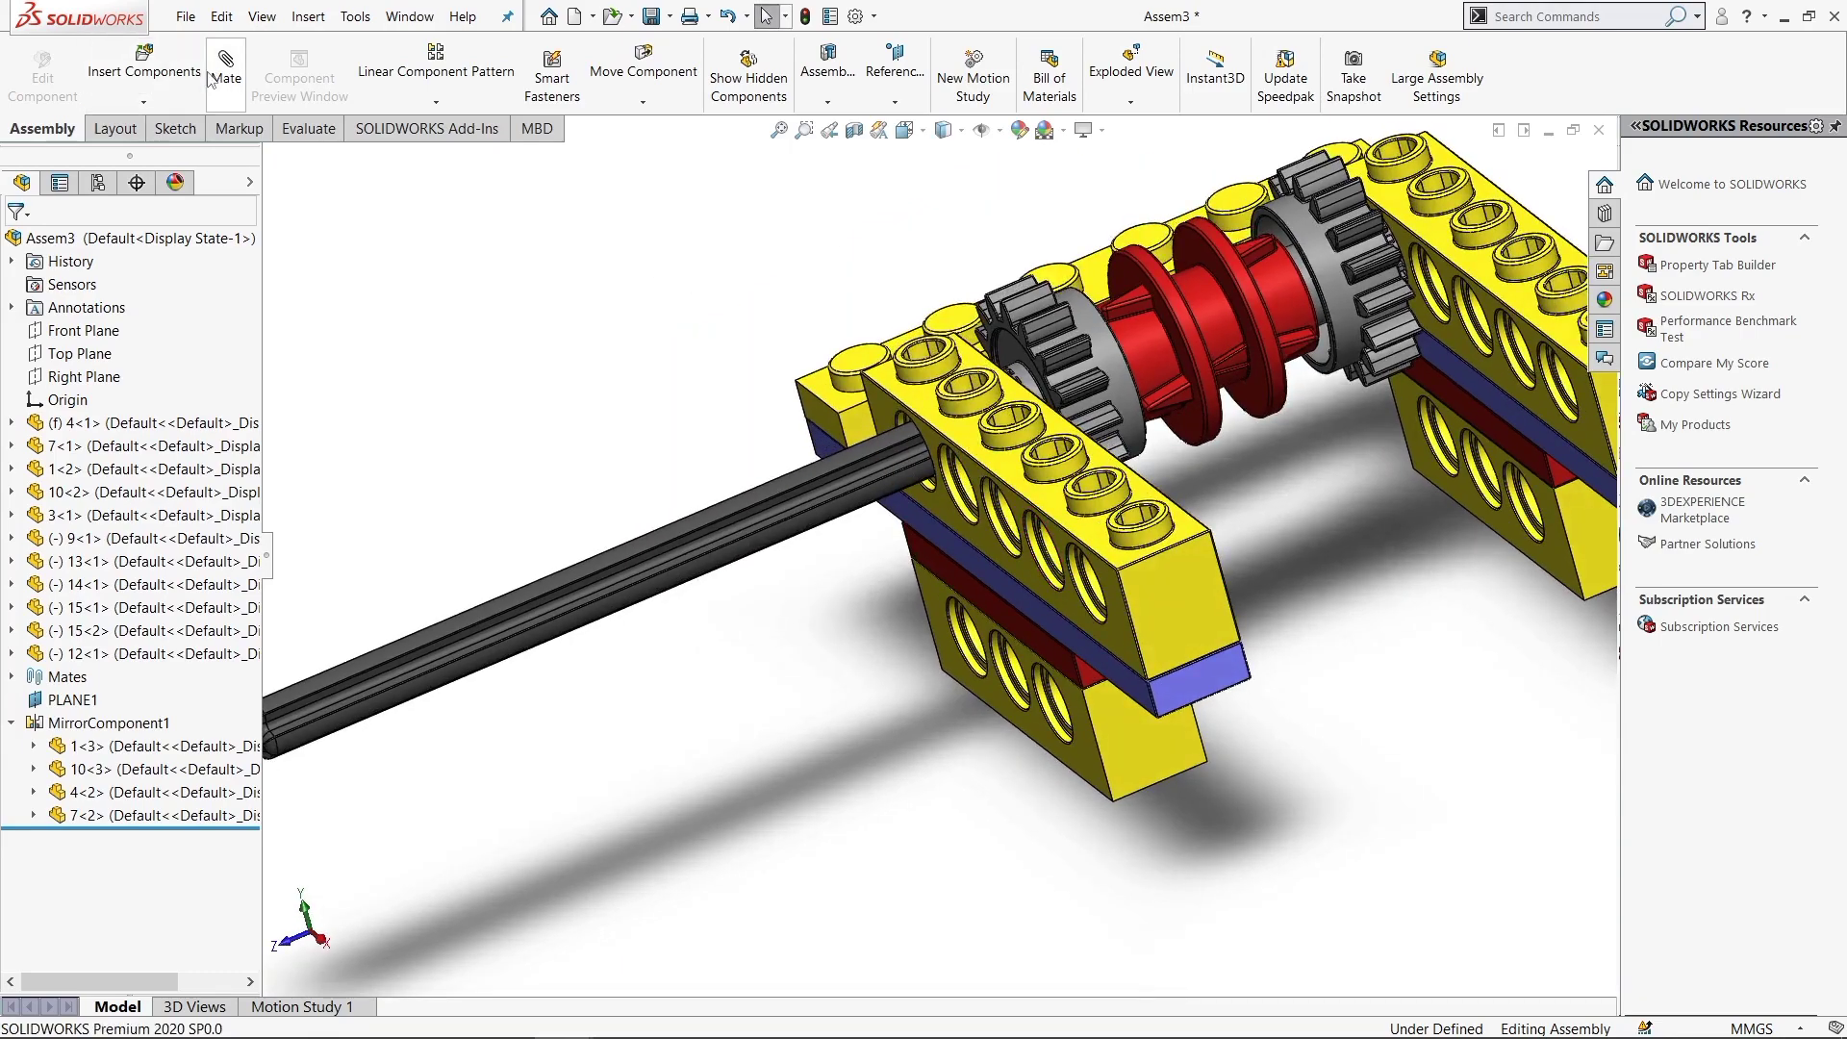
left_click(145, 67)
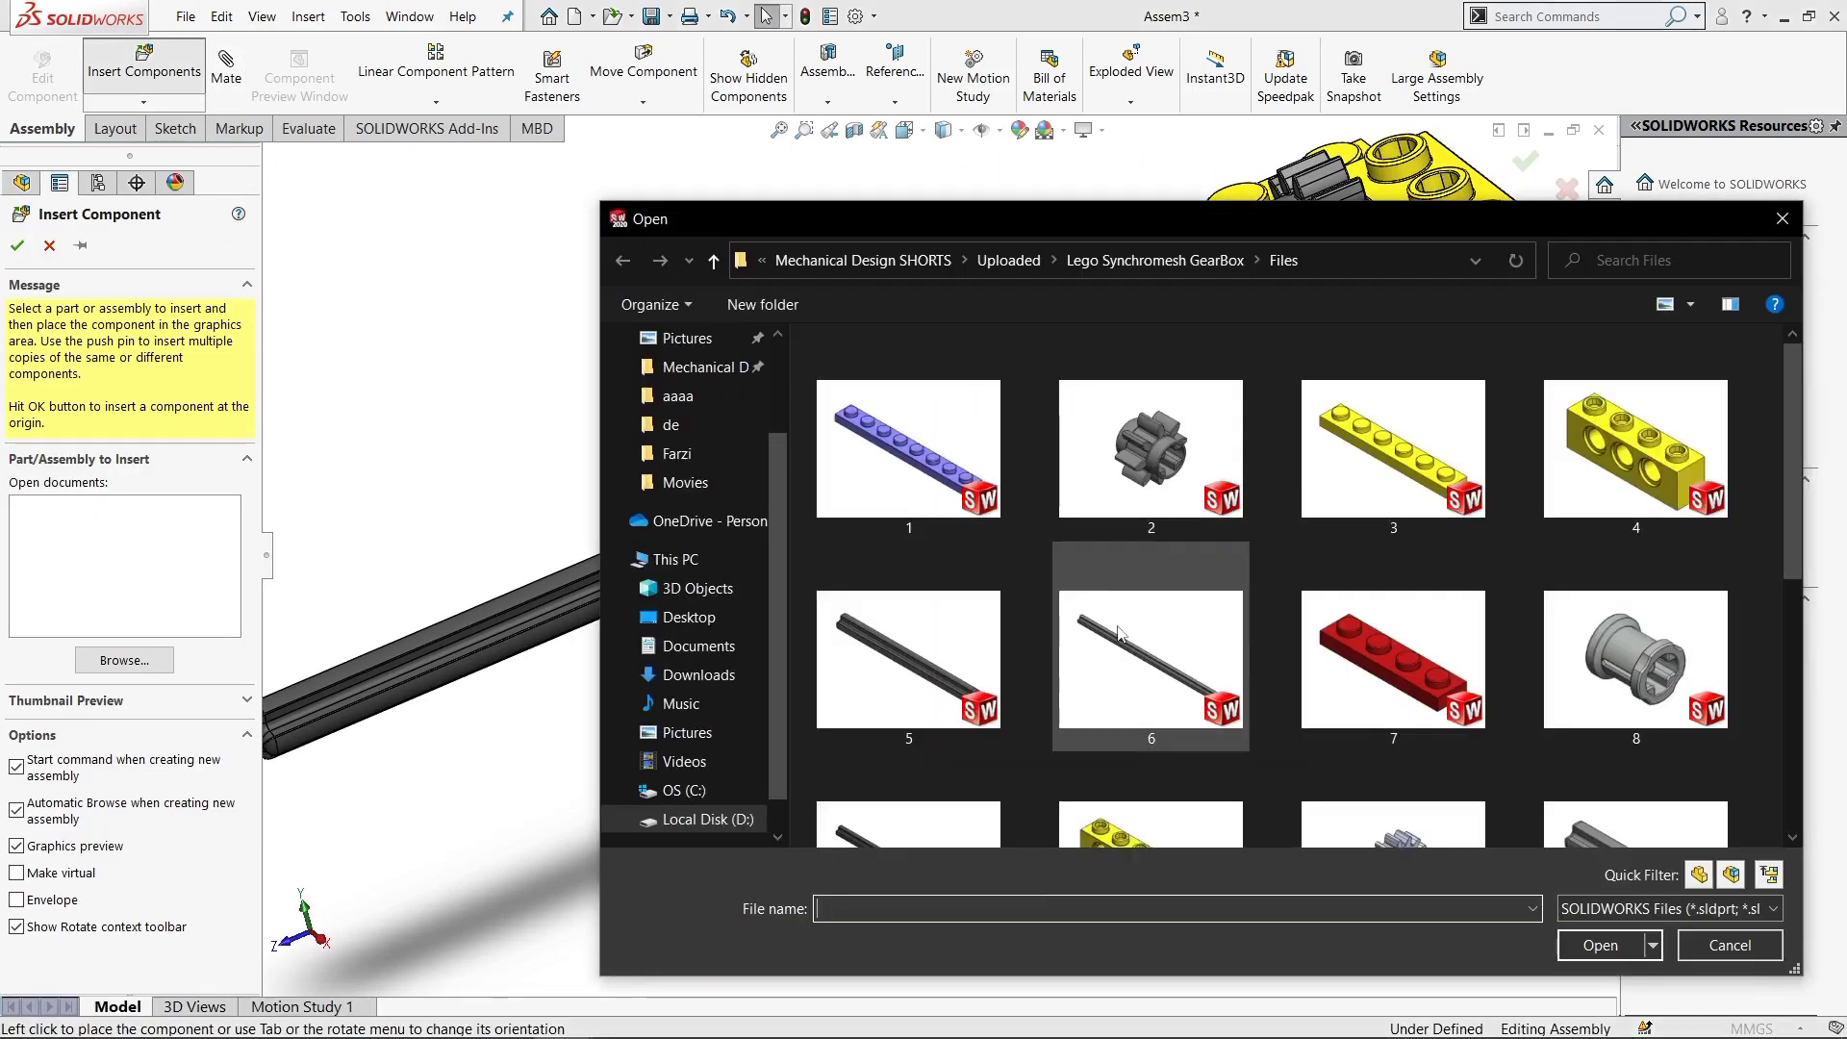
left_click(1119, 632)
left_click(1599, 945)
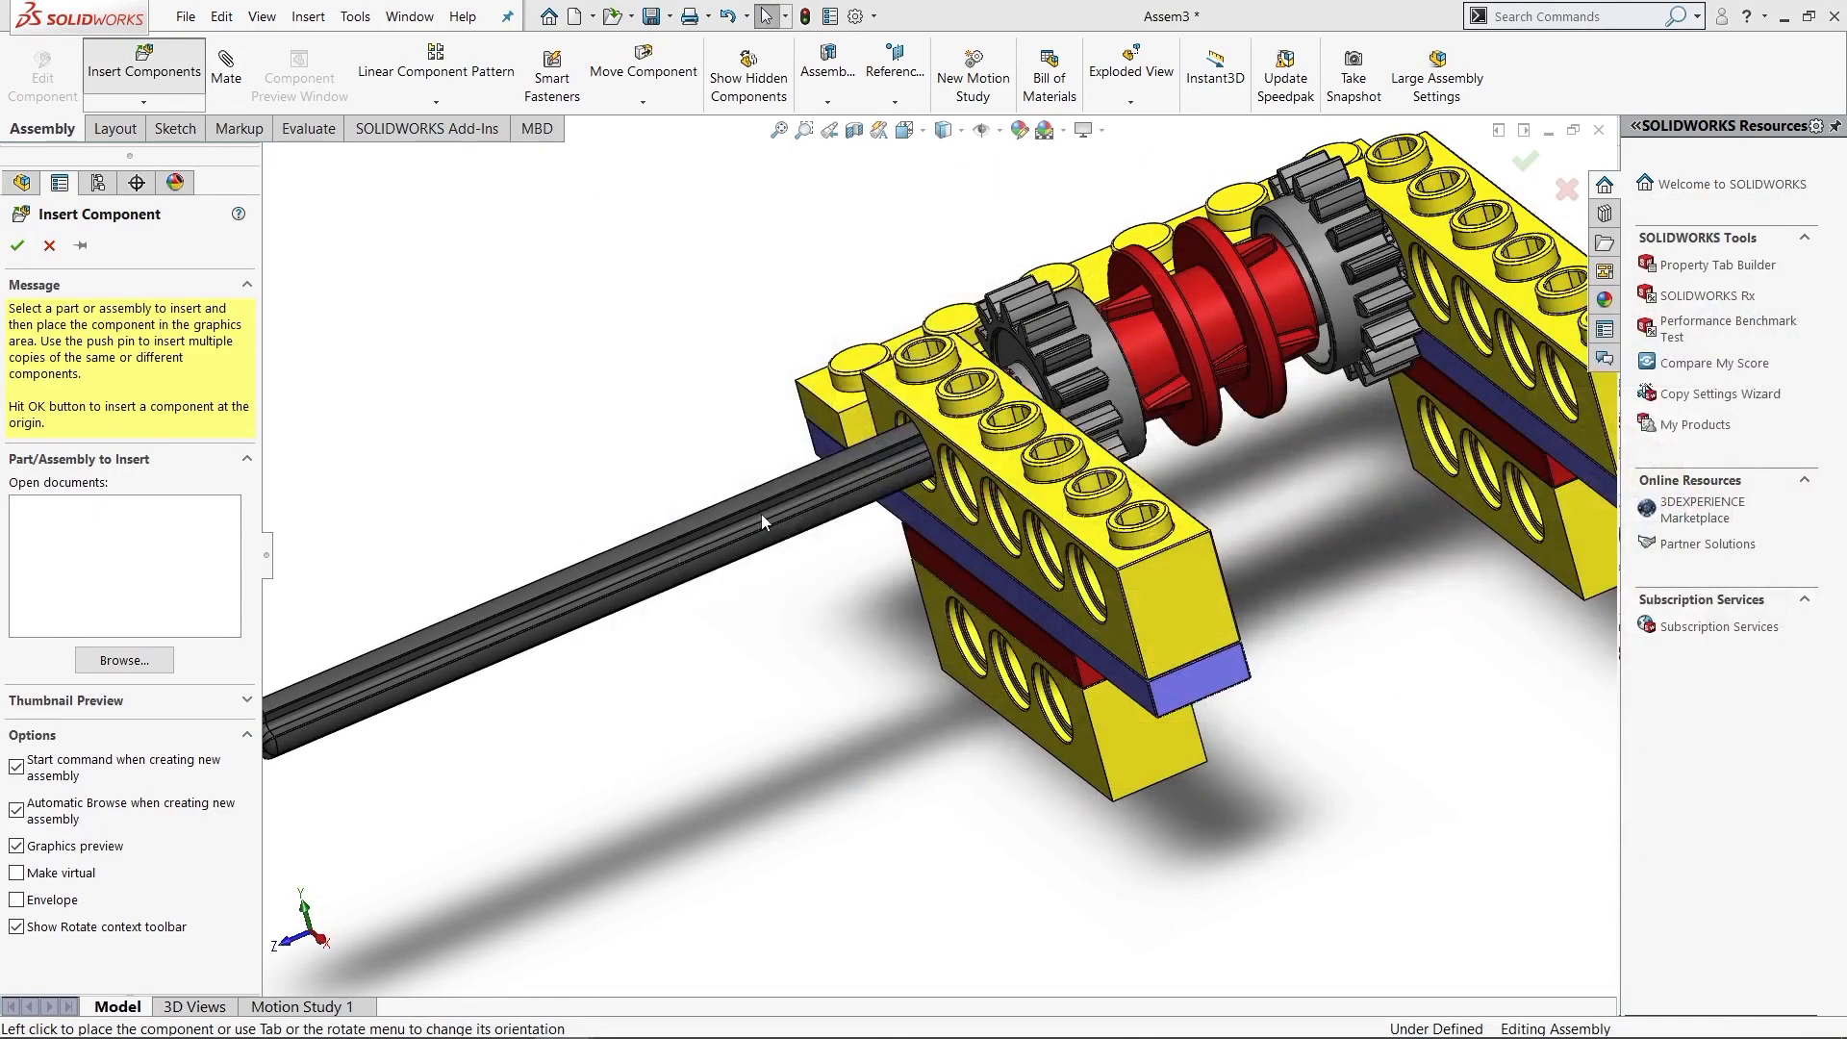
left_click(654, 356)
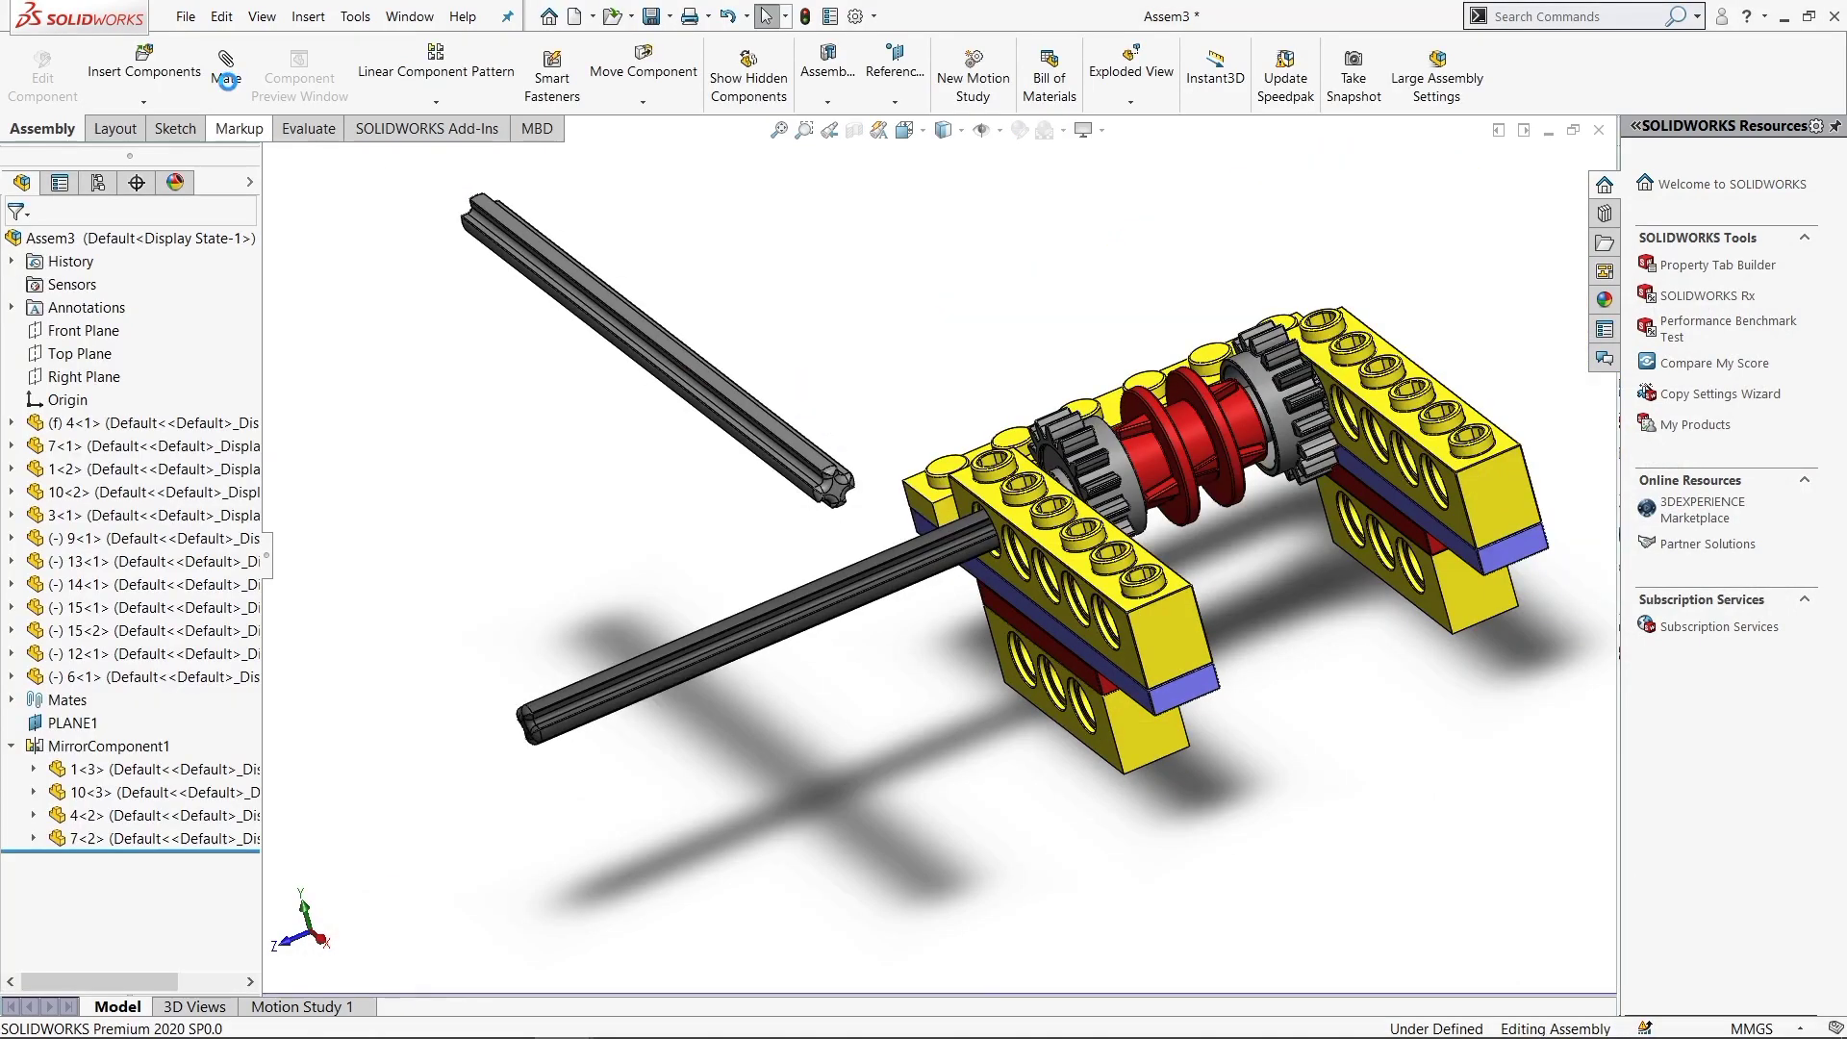
Try a concentric mate between part 6's end and a beam hole, sliding the axle through the blocks
scroll(847, 496, "down", 2)
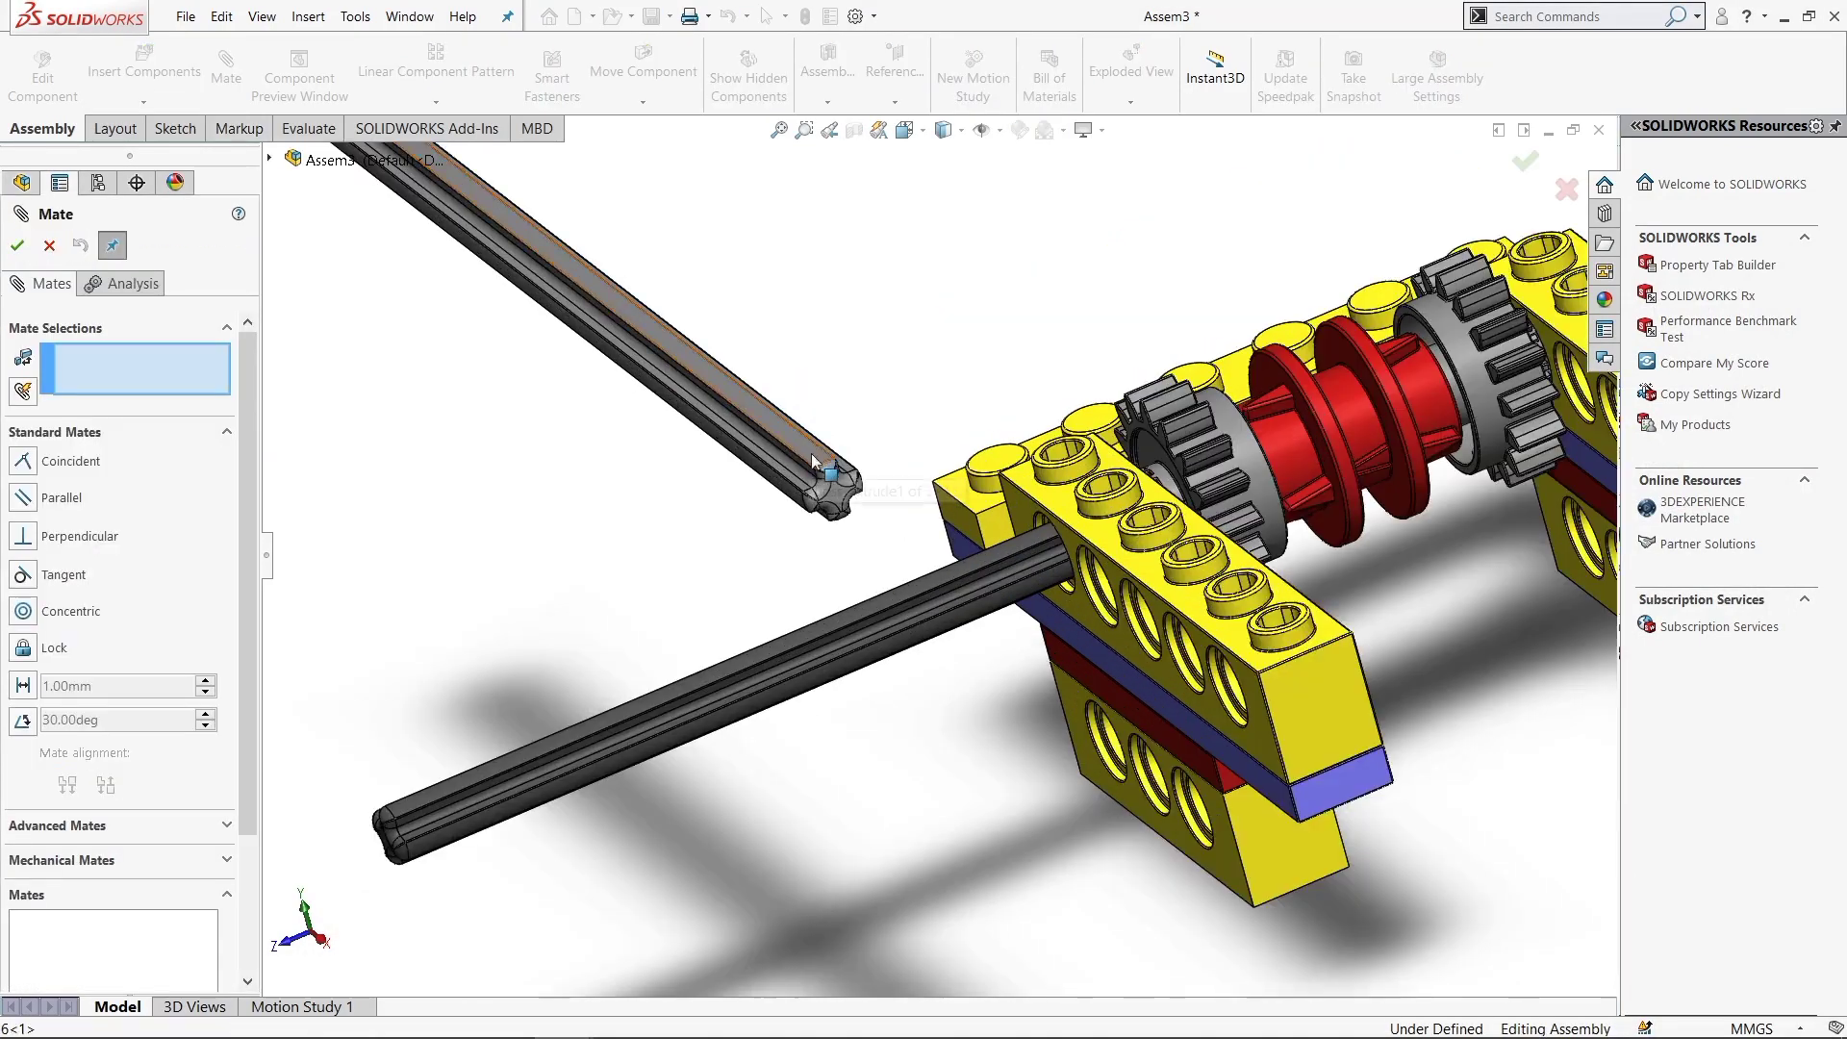
left_click(813, 462)
scroll(1135, 616, "down", 3)
scroll(850, 568, "down", 2)
left_click(854, 587)
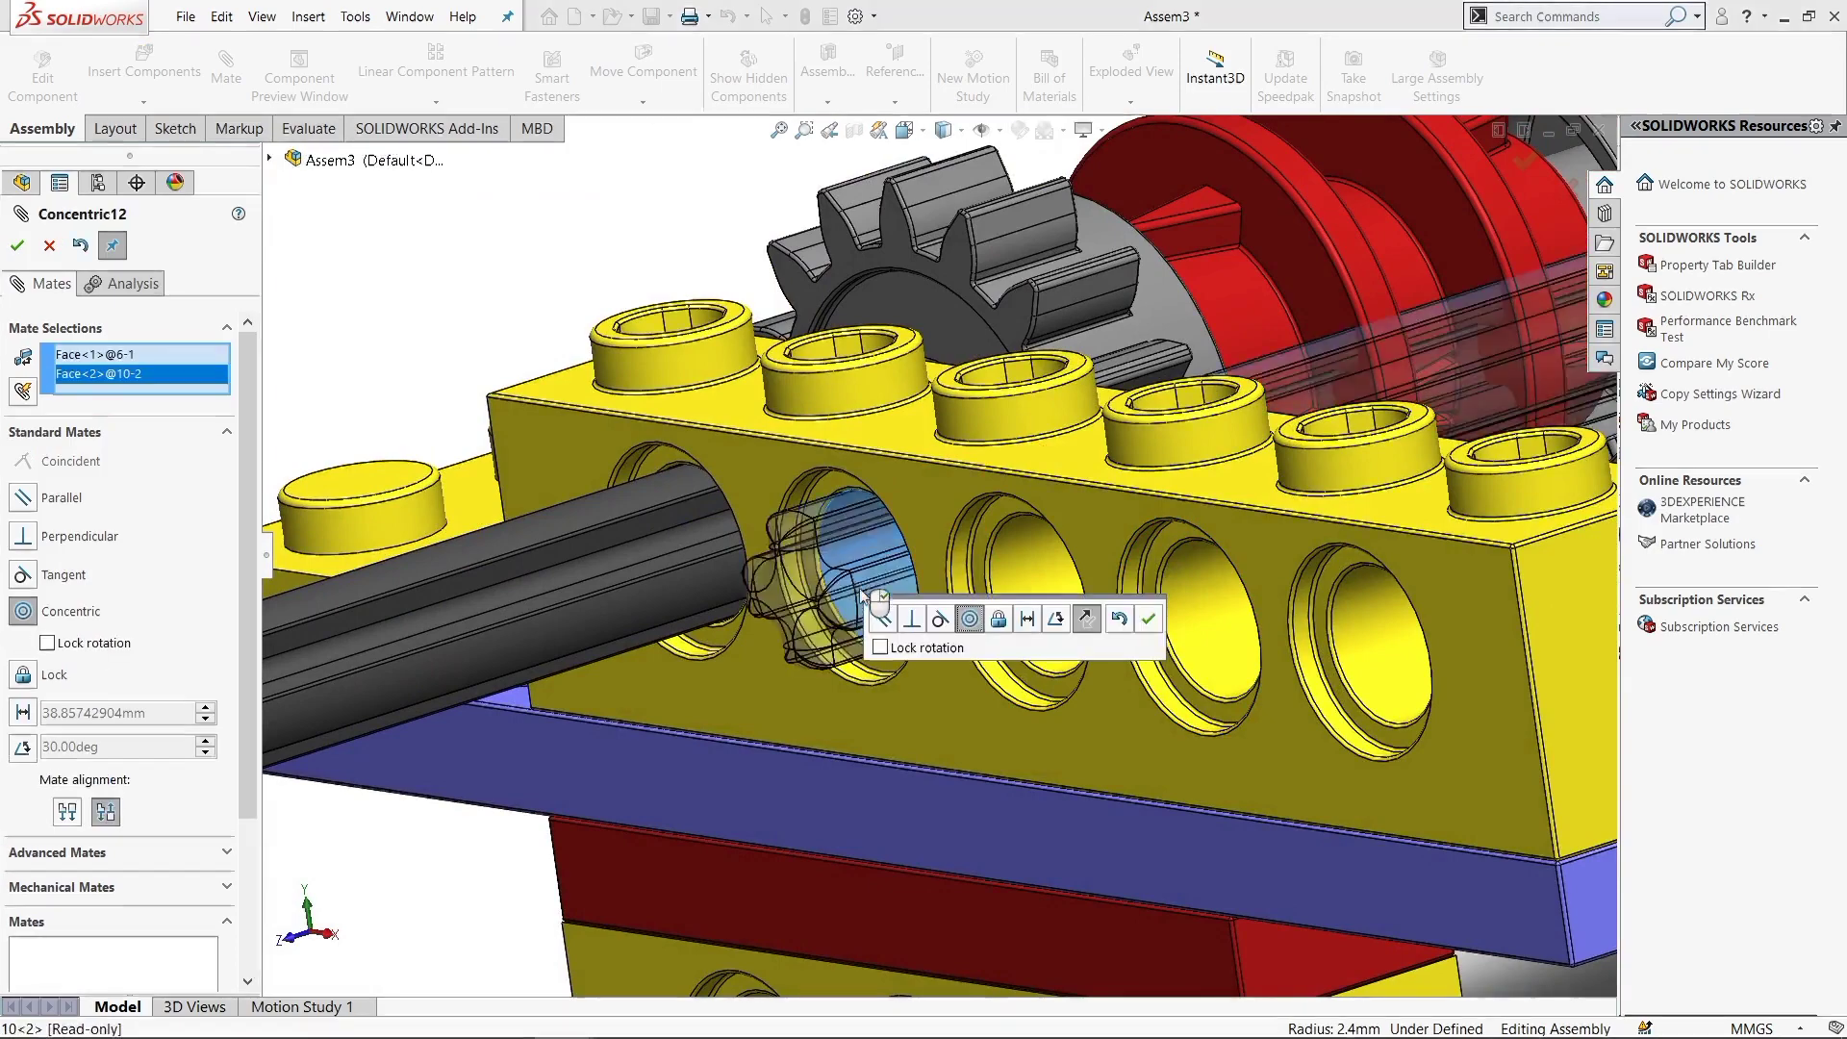
left_click(1149, 628)
middle_click_drag(1092, 685, 833, 708)
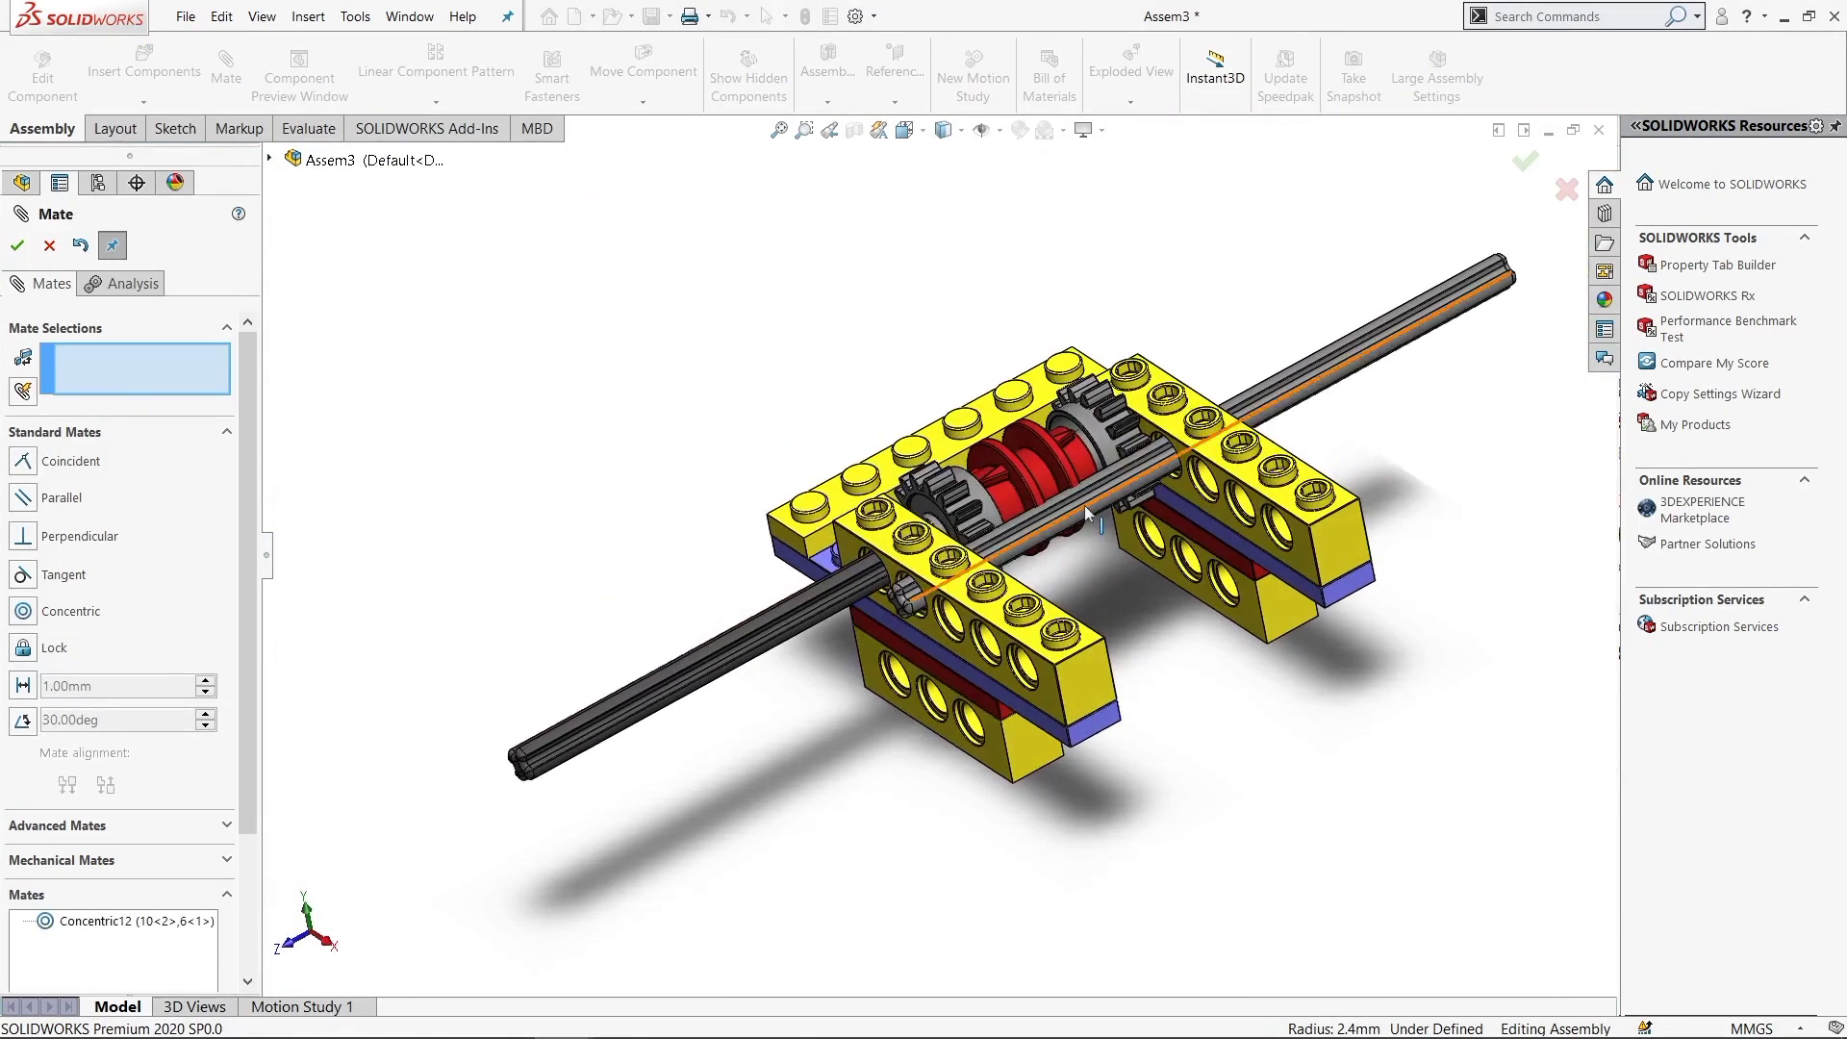
mouse_move(644, 784)
left_mouse_down()
mouse_move(829, 683)
mouse_move(974, 497)
left_mouse_up()
left_click_drag(788, 602, 699, 471)
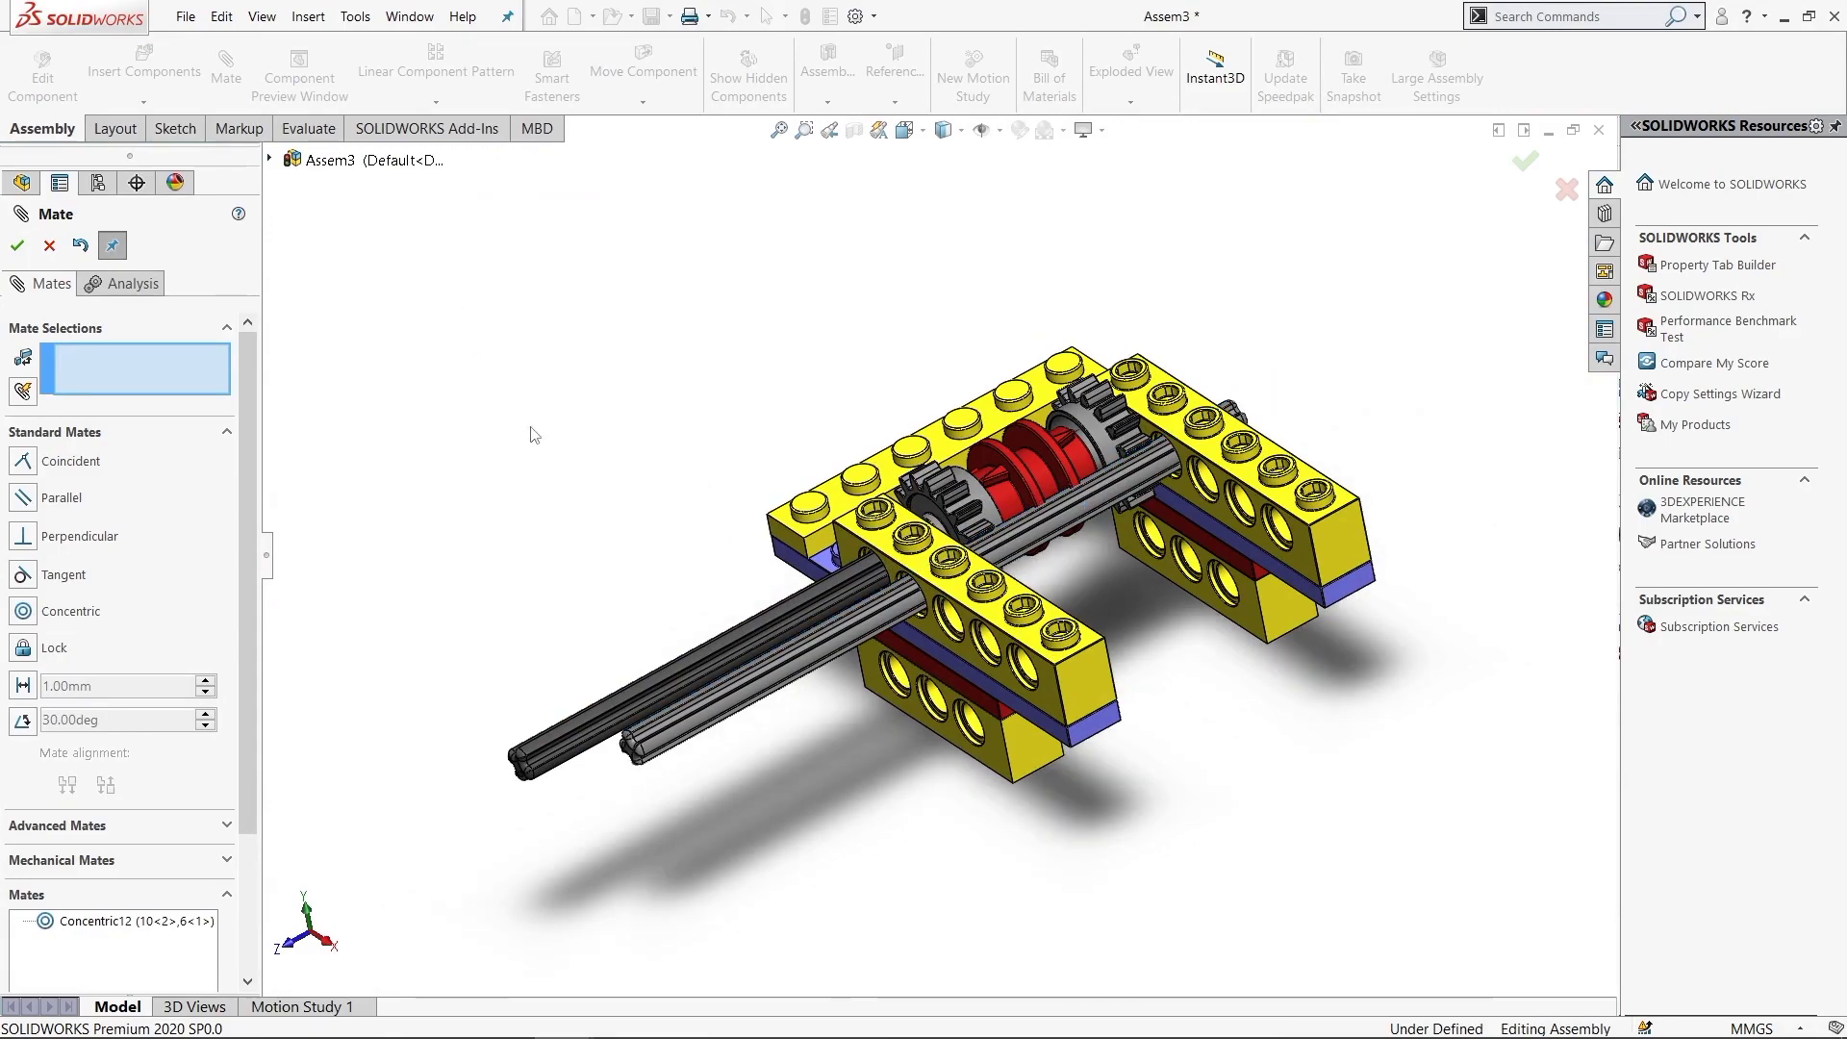
mouse_move(535, 435)
middle_mouse_down()
mouse_move(734, 672)
mouse_move(784, 560)
middle_mouse_up()
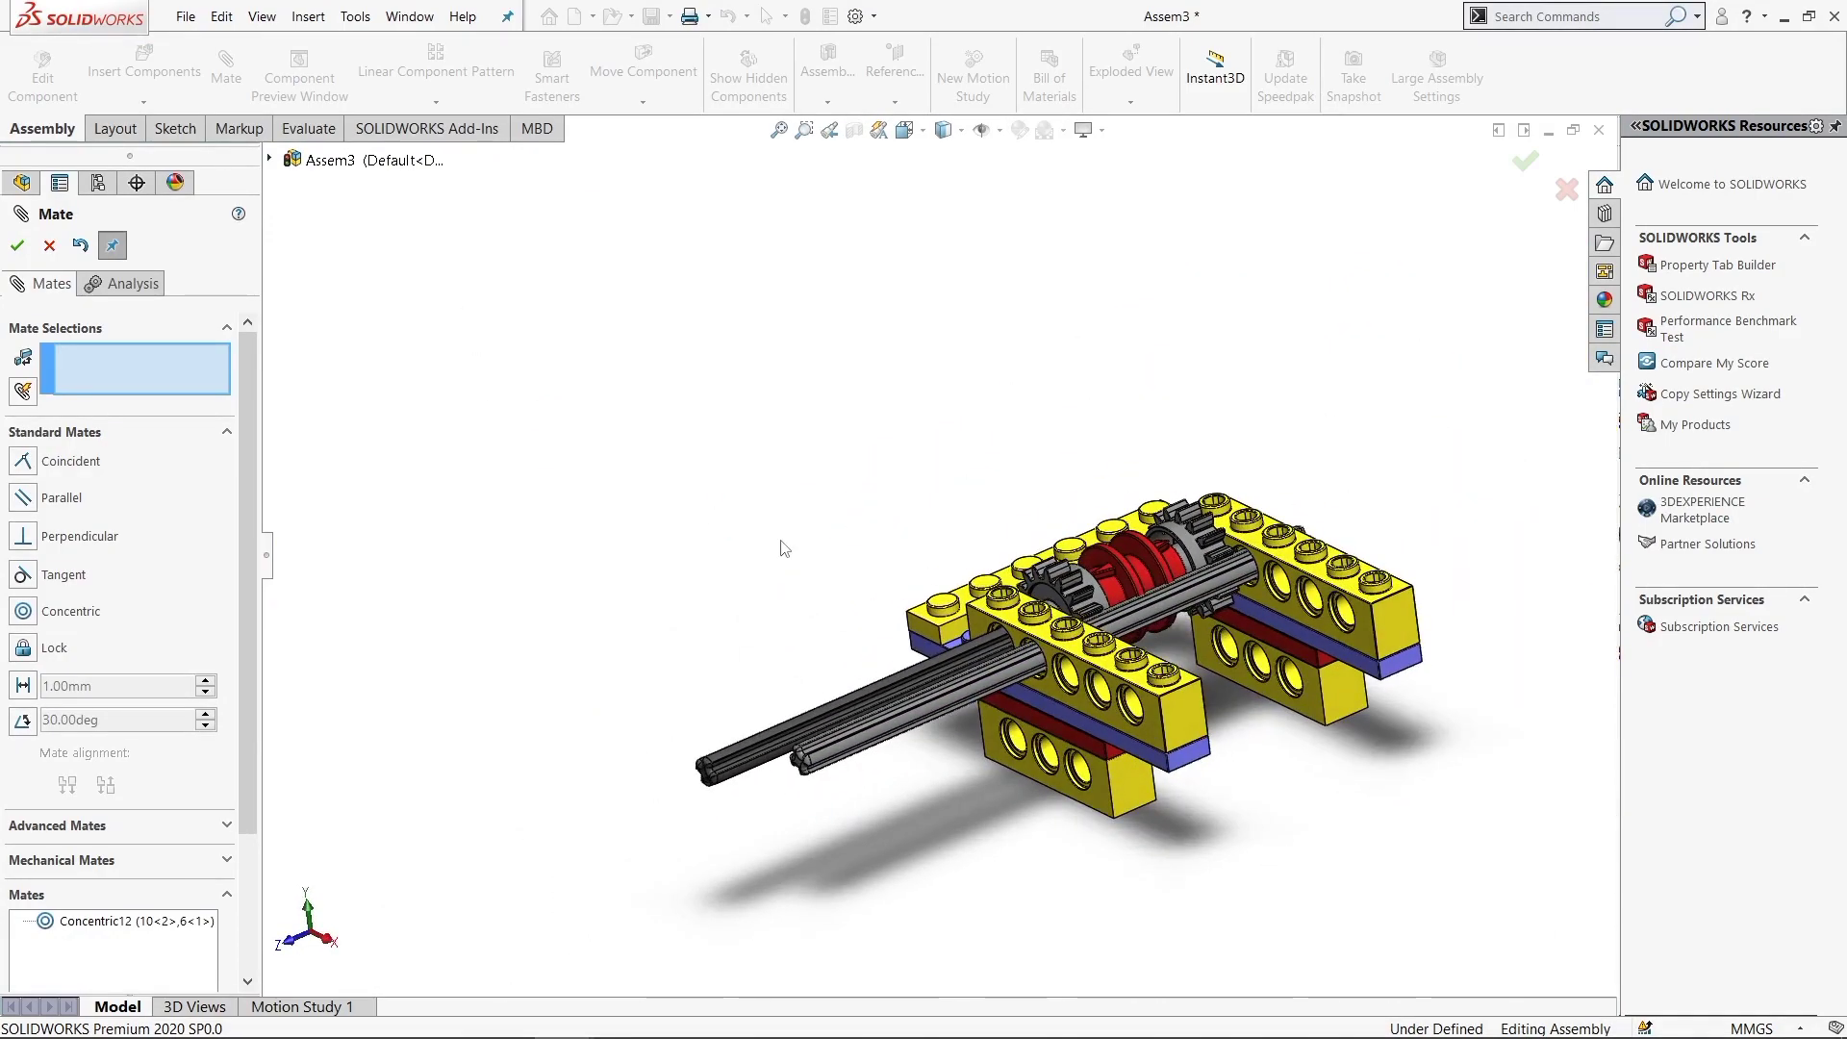
scroll(877, 678, "down", 5)
scroll(866, 548, "up", 3)
scroll(750, 481, "up", 3)
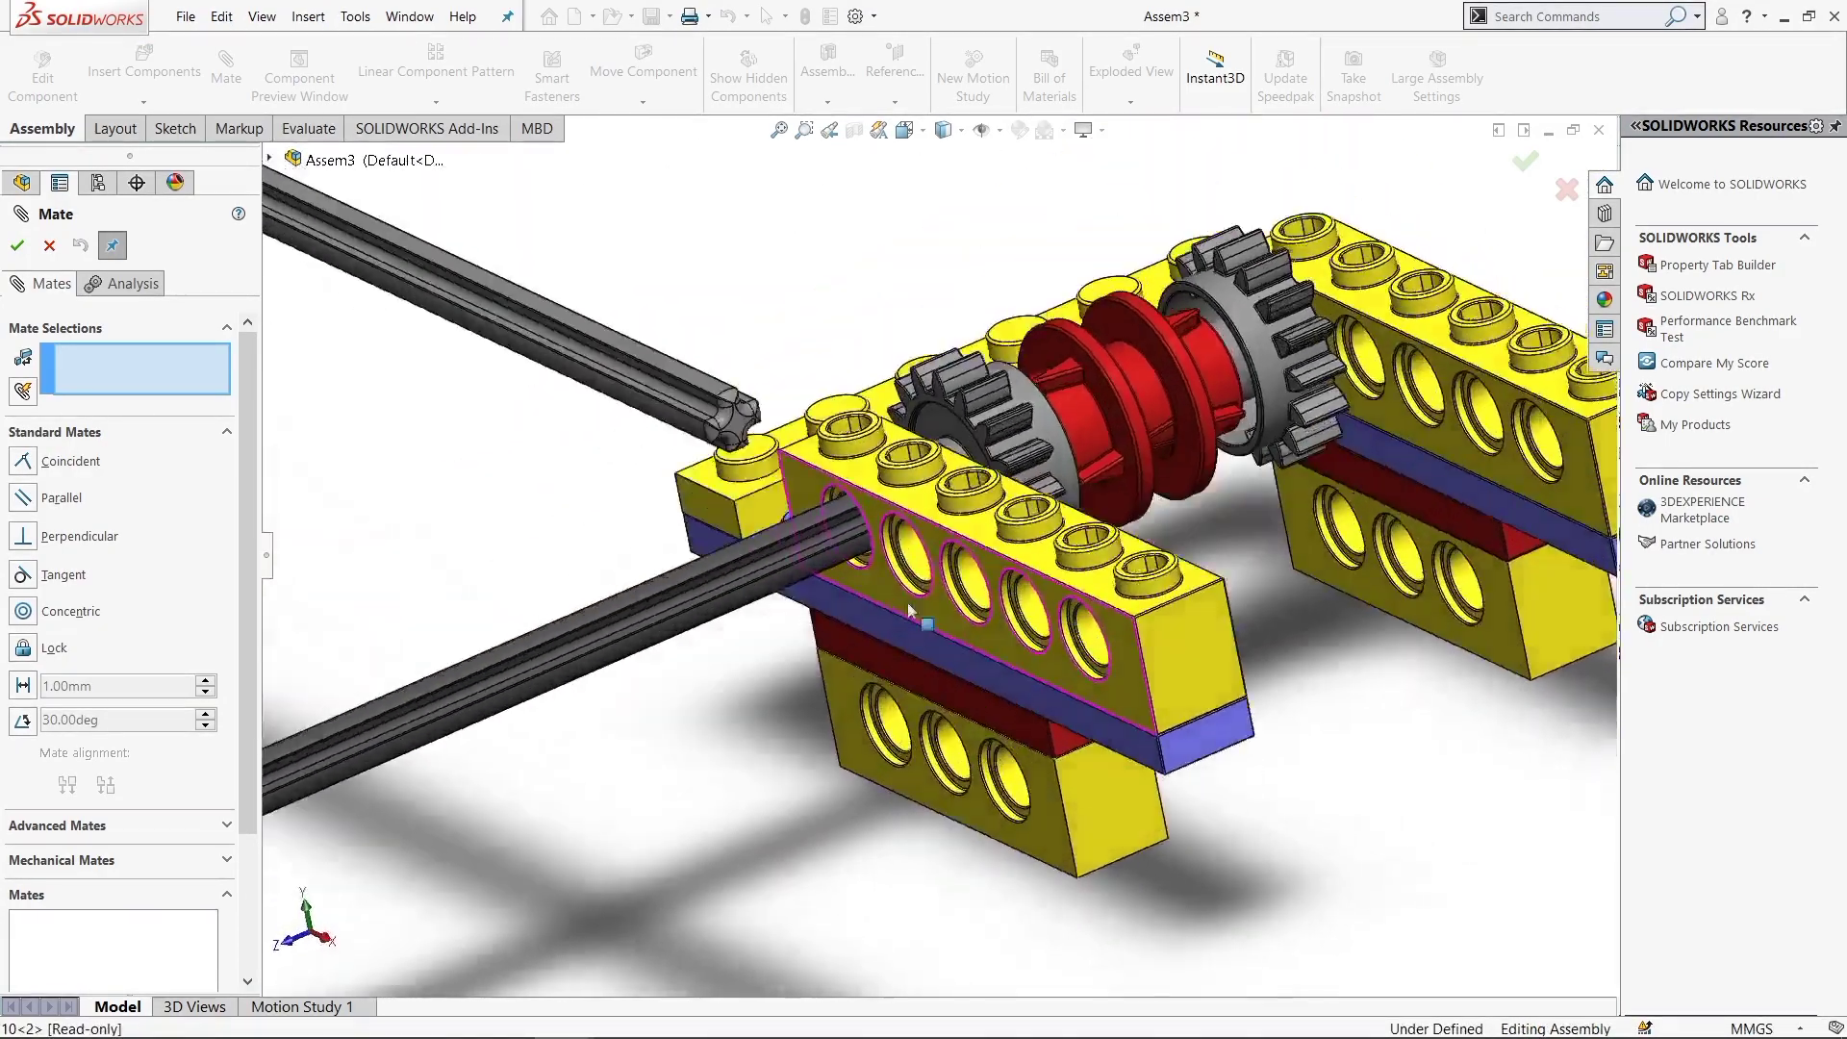
scroll(635, 409, "up", 2)
Delete the floating extra axle, part 6, from the assembly
key("Escape")
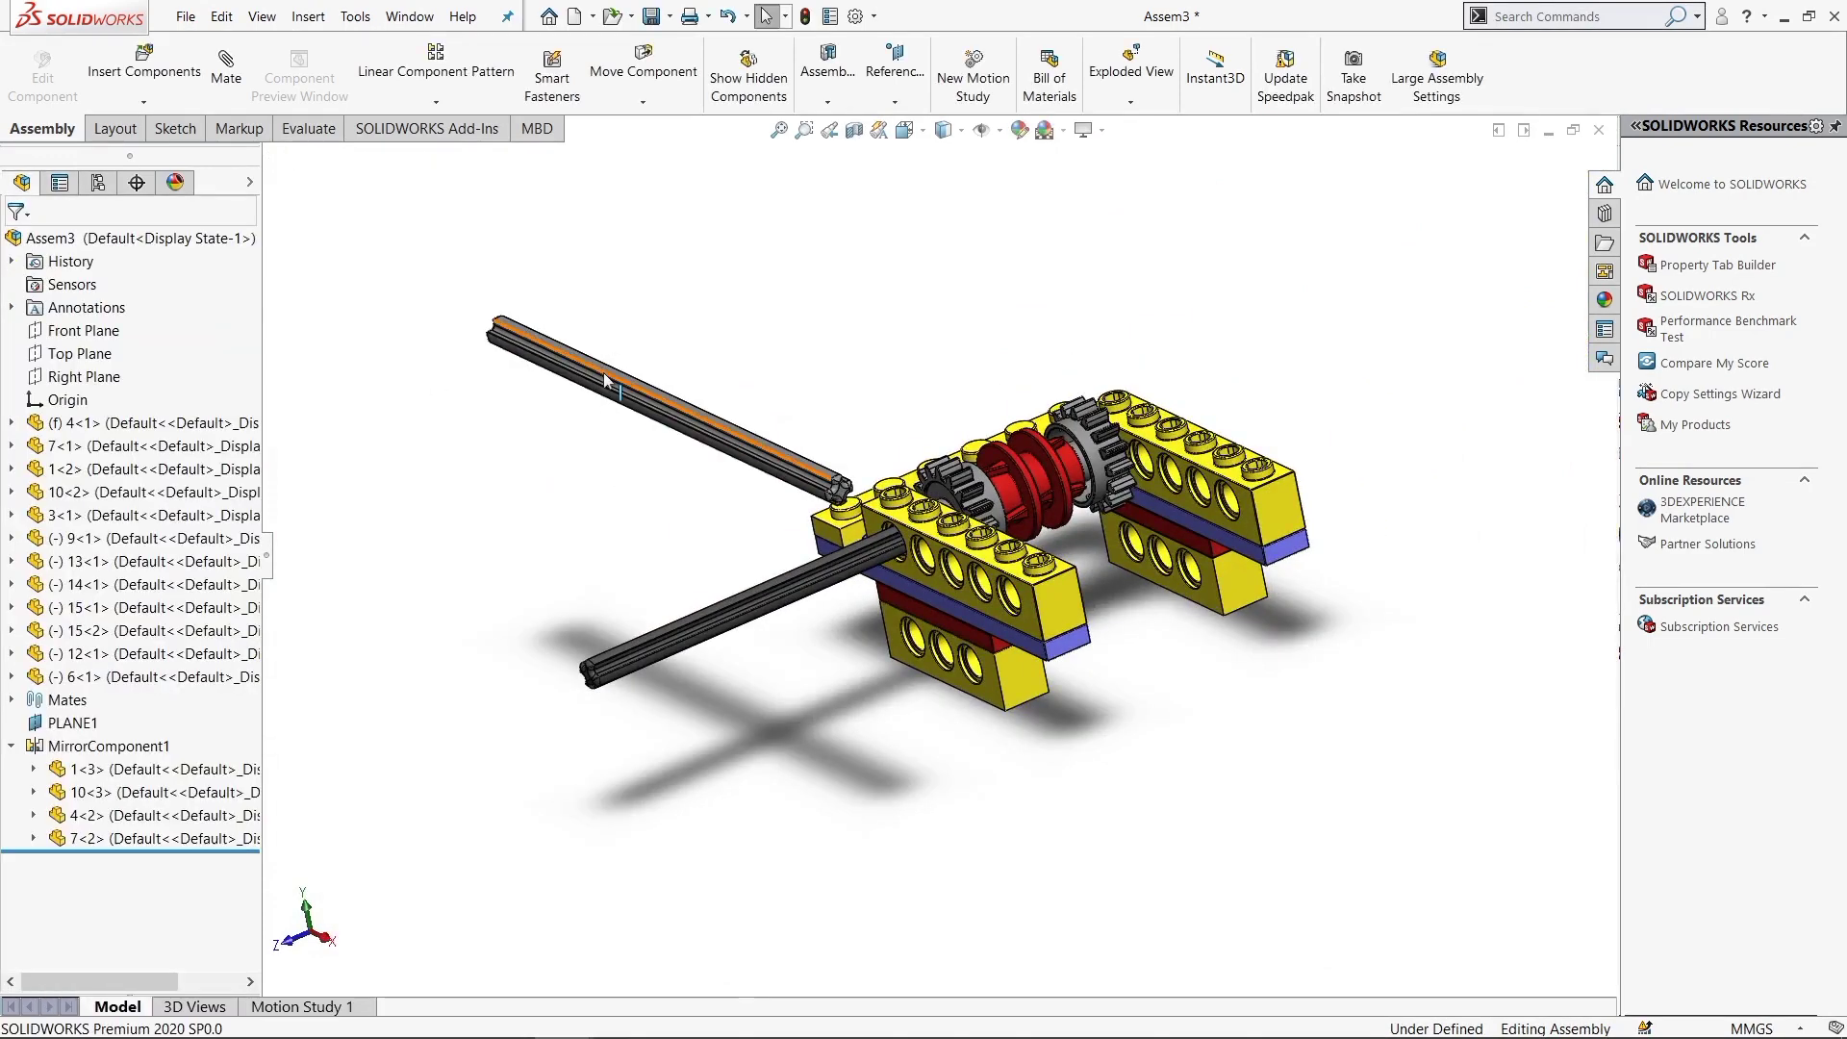
key("Delete")
key("Return")
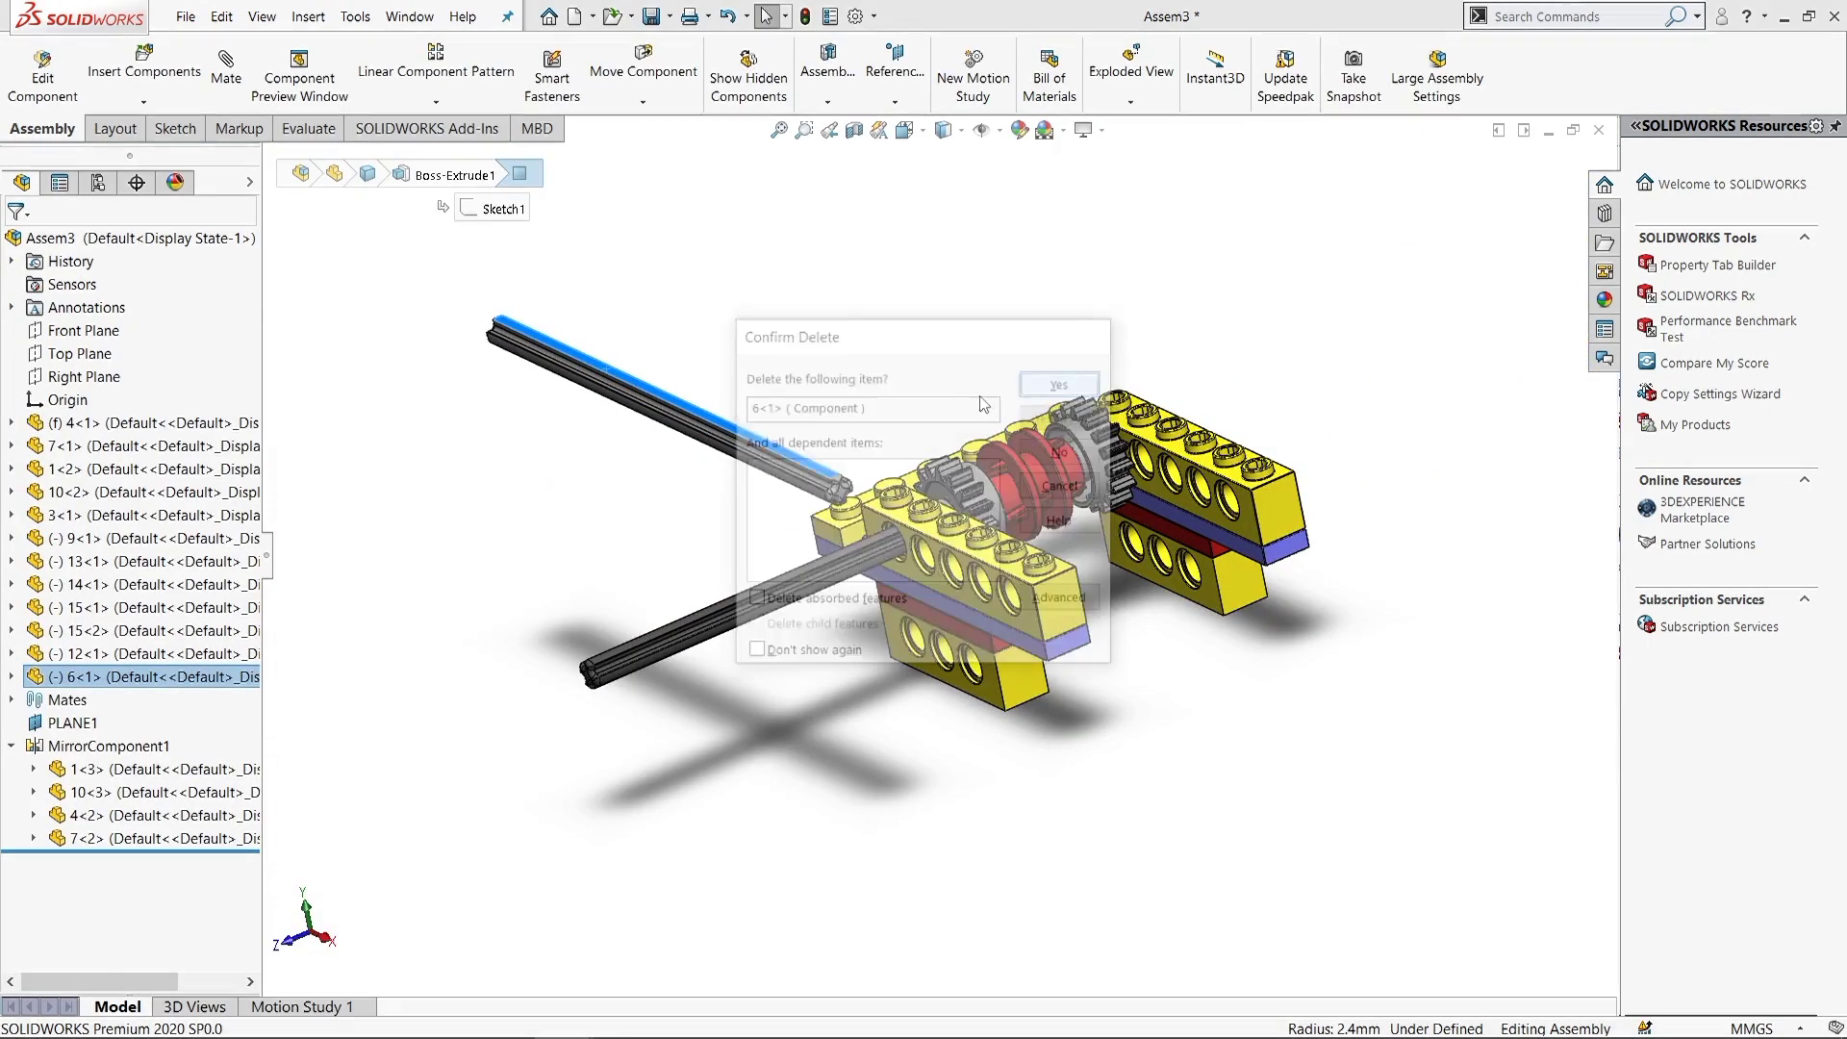
Start Insert Components and locate part 5 in the file browser
left_click(144, 68)
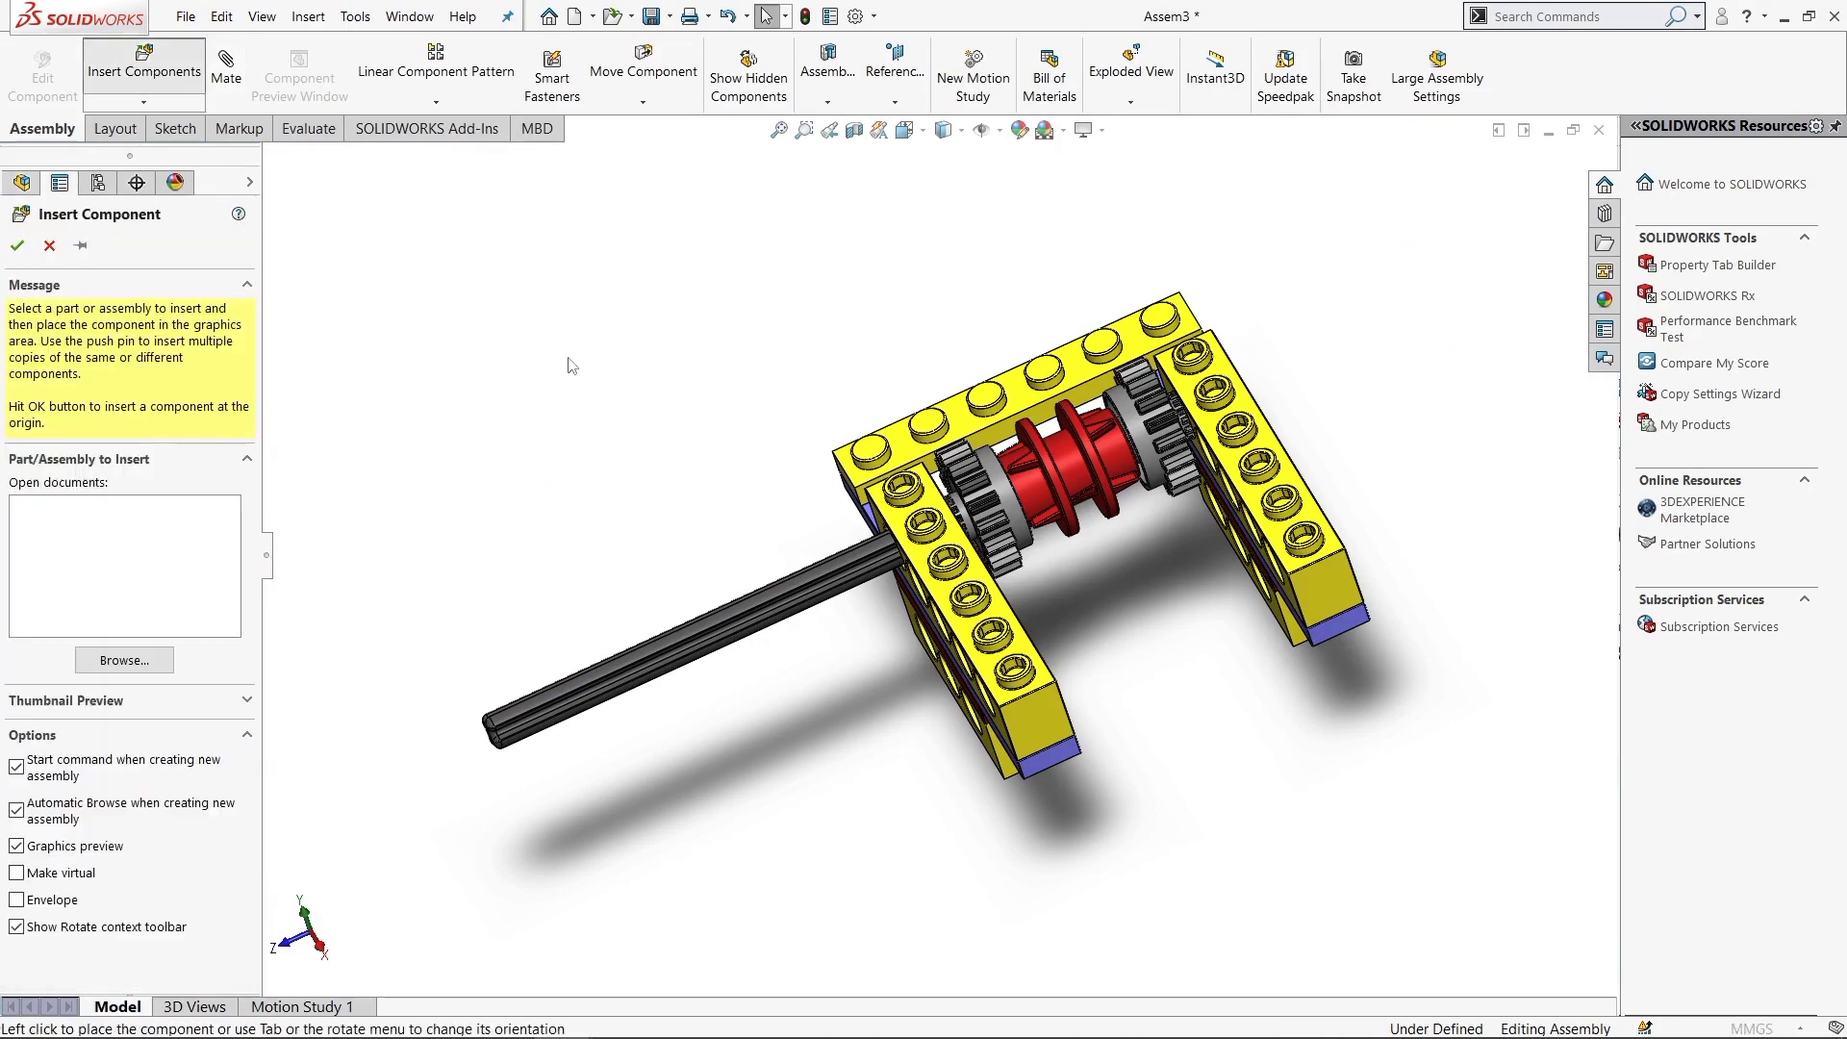
type("5")
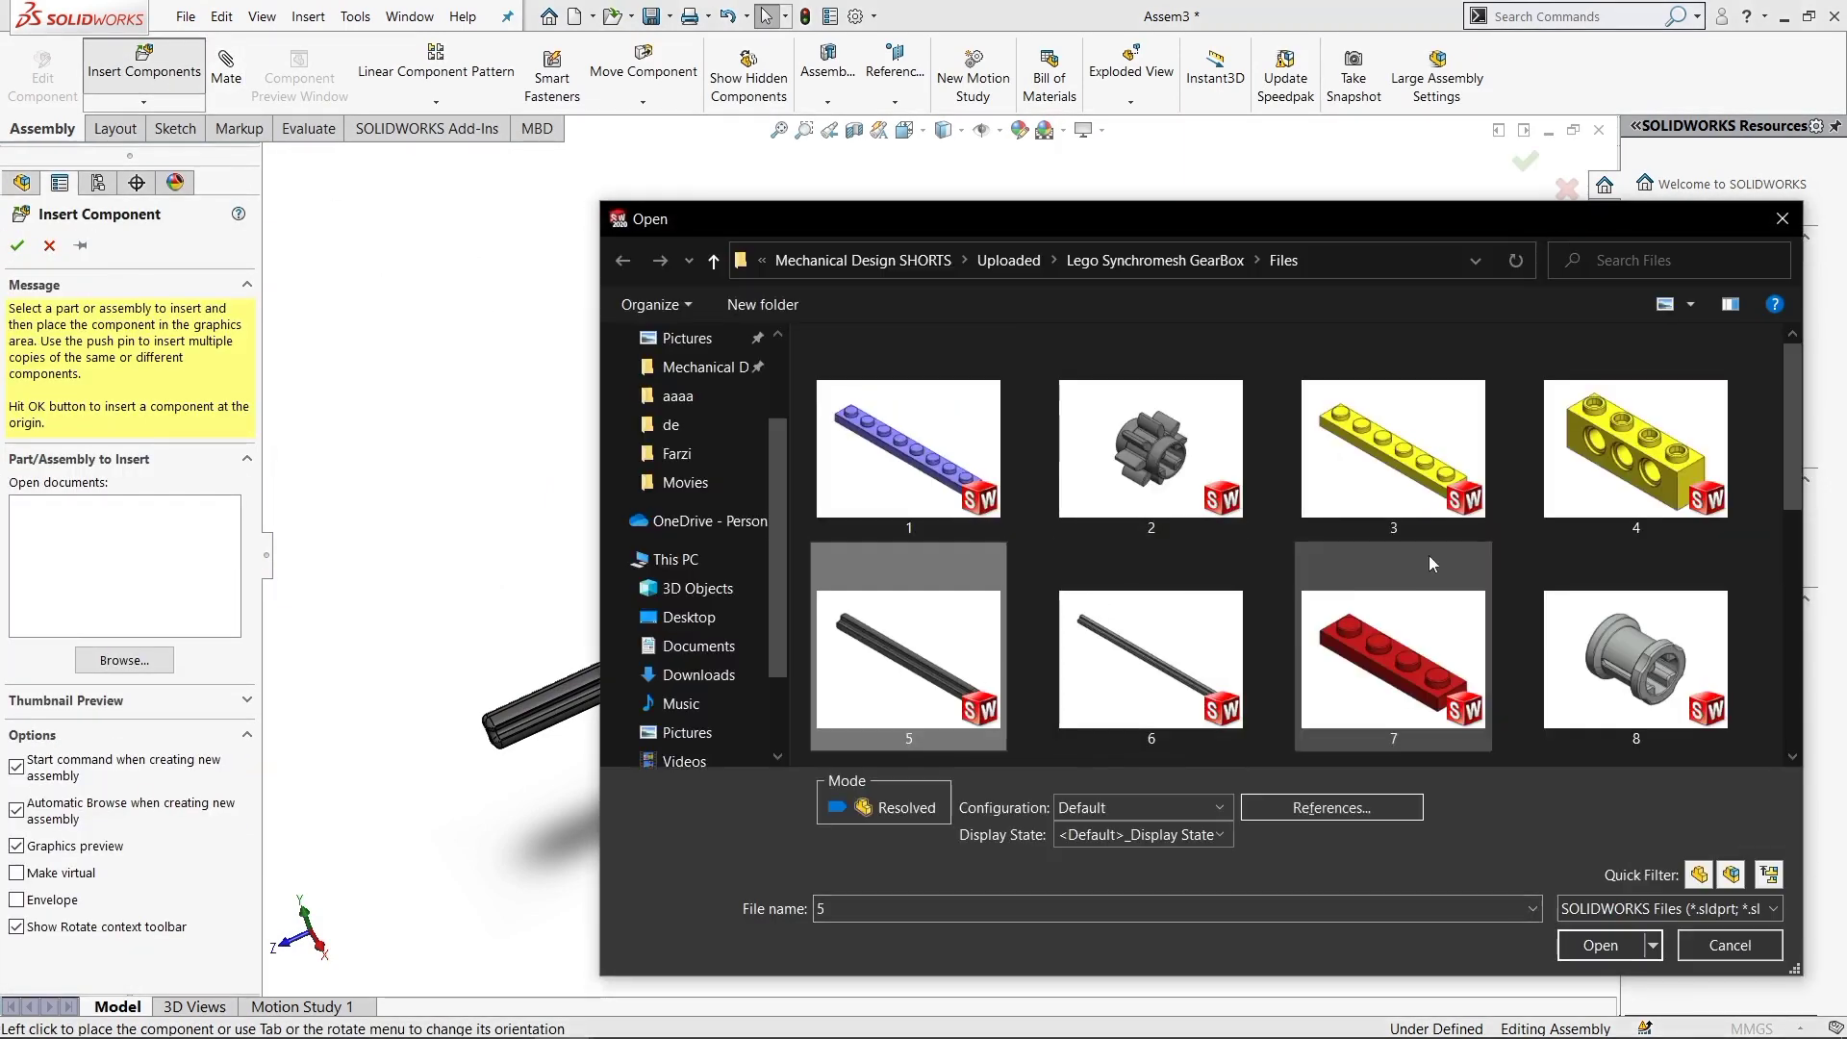
scroll(1260, 699, "down", 2)
Open parts 13, 14, 15 and 5 together and place them near the brick frame
scroll(1399, 562, "down", 2)
left_click(1393, 674, "ctrl")
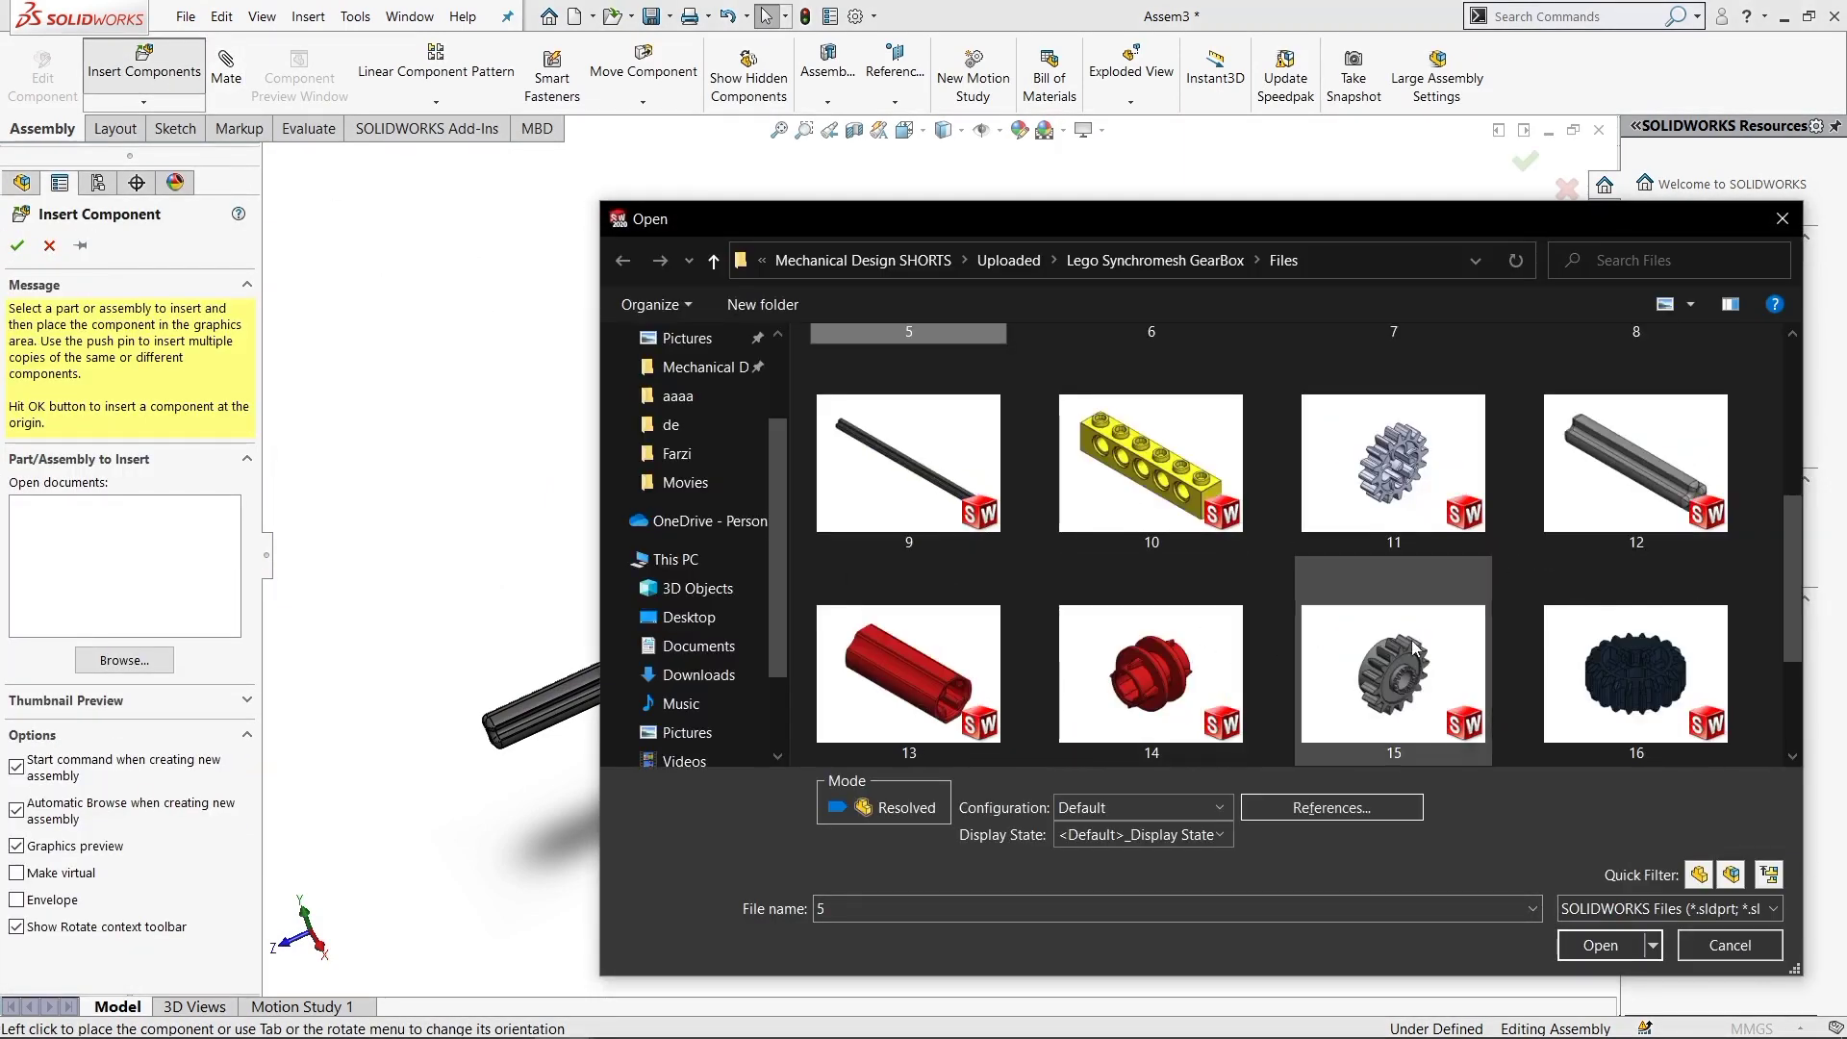
left_click(1150, 673, "ctrl")
left_click(1645, 951)
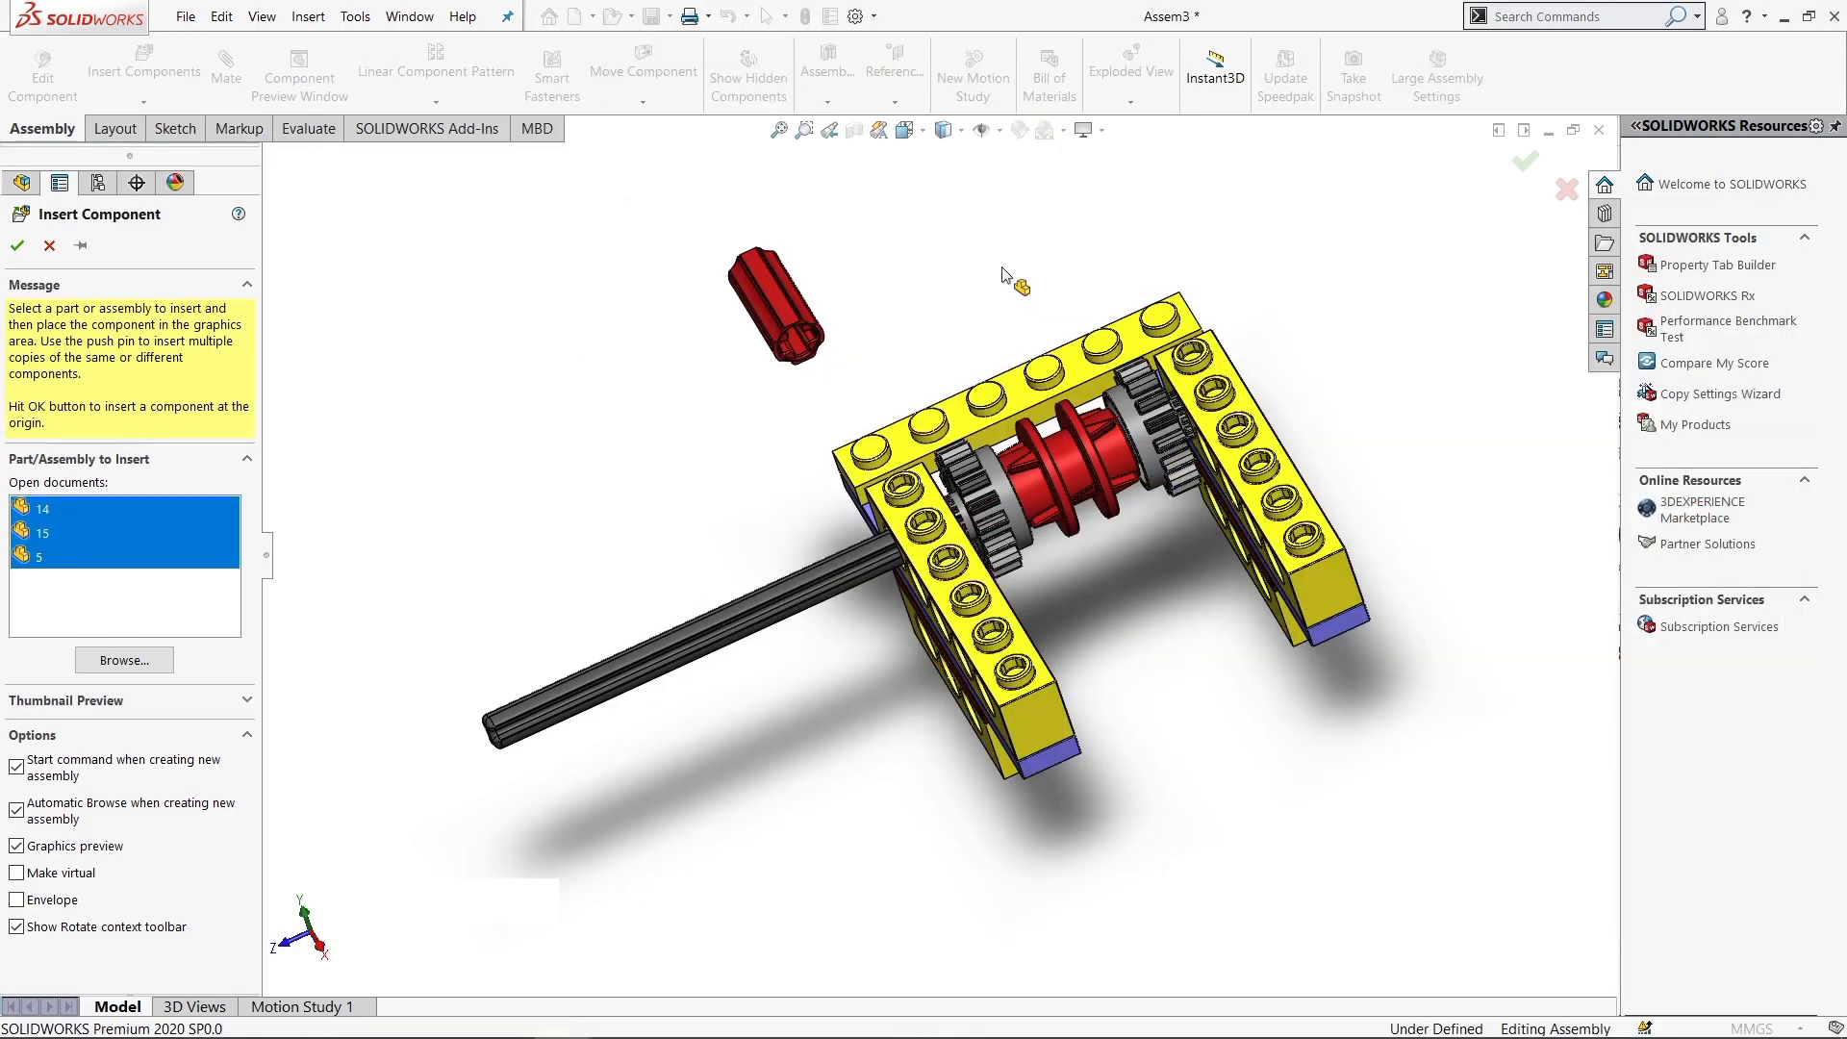
left_click(1005, 277)
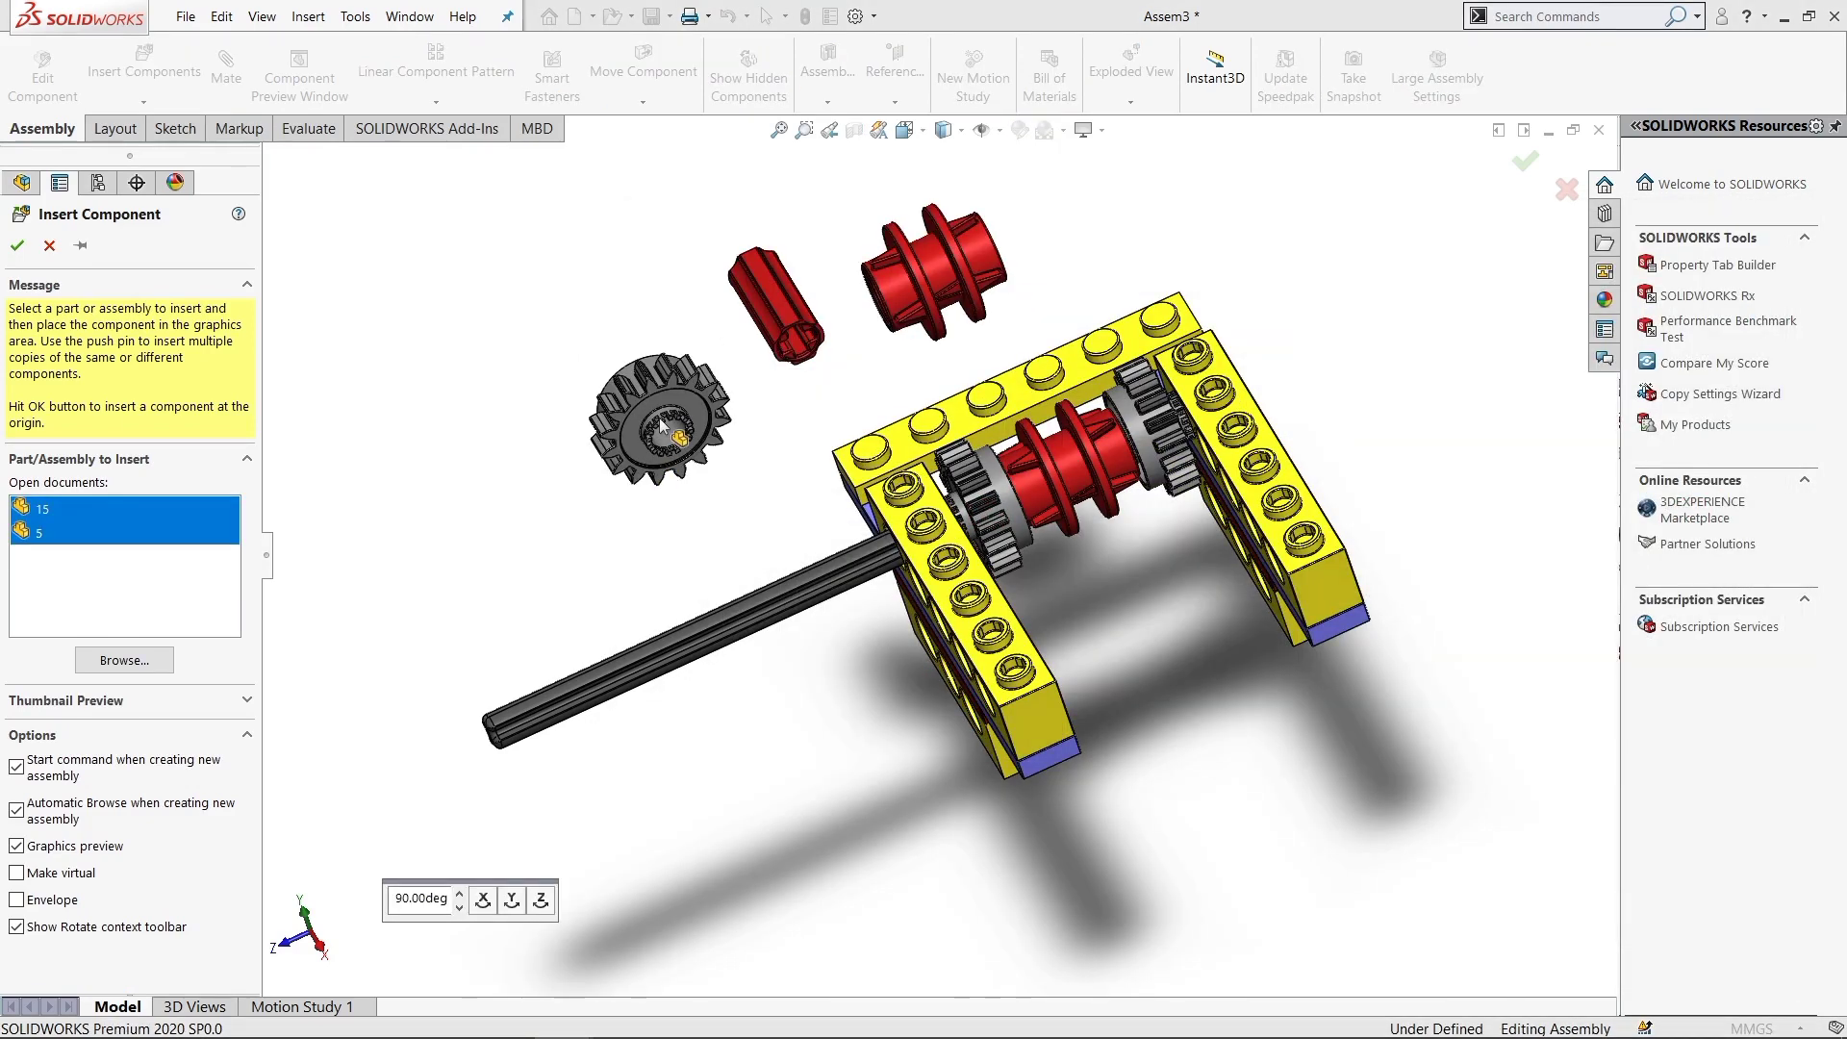
left_click(661, 425)
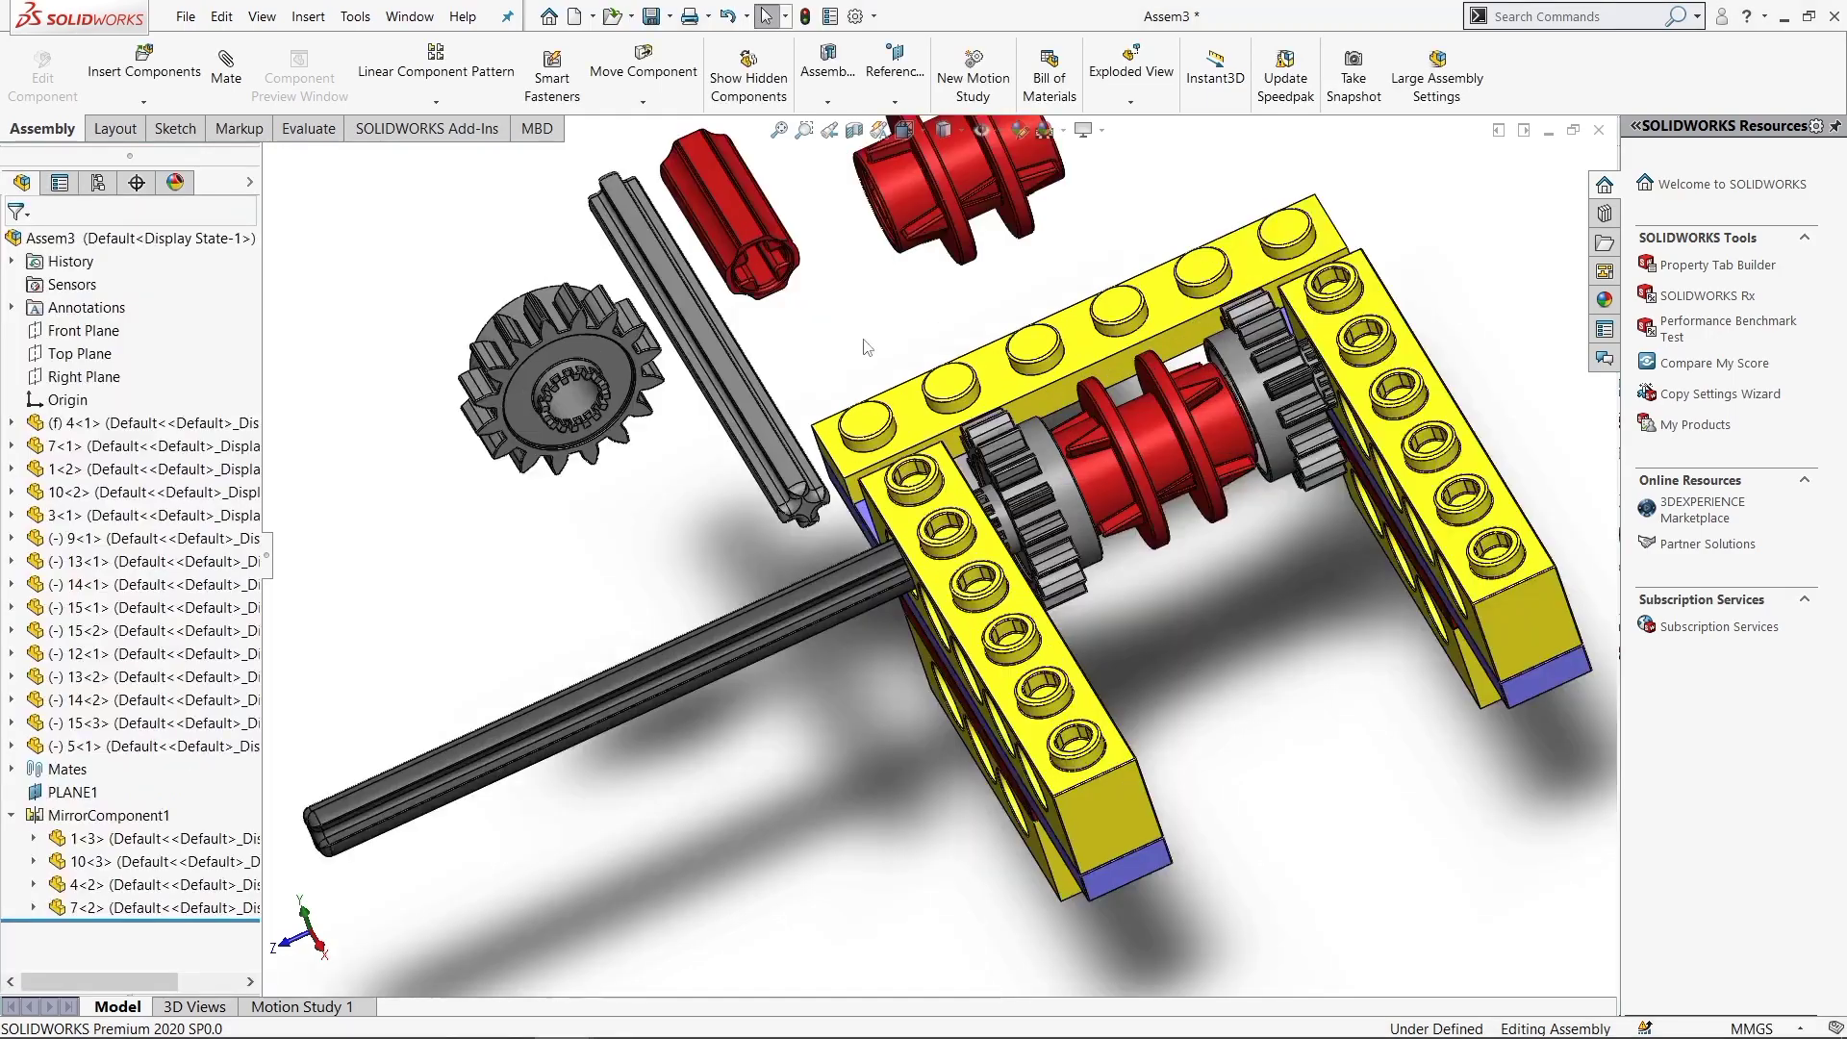
Mate grey axle part 5 concentric with a lower brick hole and slide it through the frame
middle_click_drag(866, 346, 754, 287)
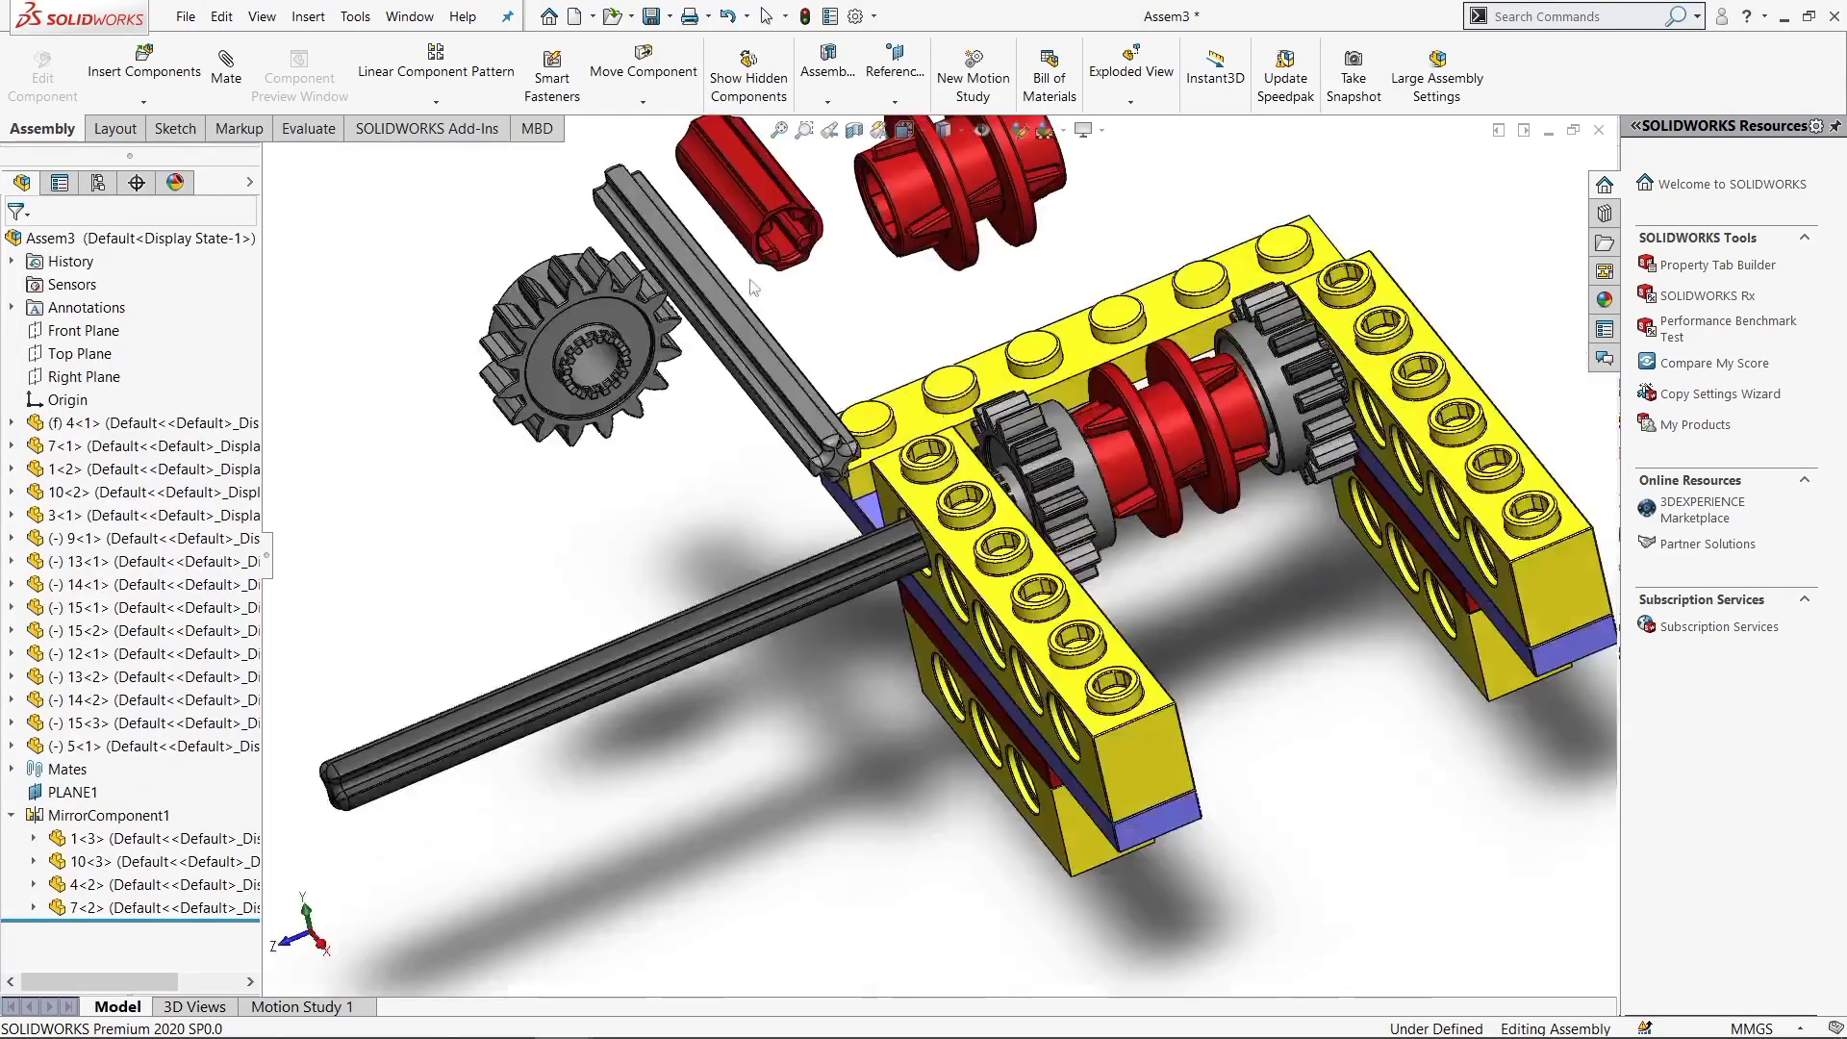
left_click(808, 416)
scroll(865, 433, "down", 5)
mouse_move(866, 433)
middle_mouse_down()
mouse_move(1028, 623)
mouse_move(1127, 559)
middle_mouse_up()
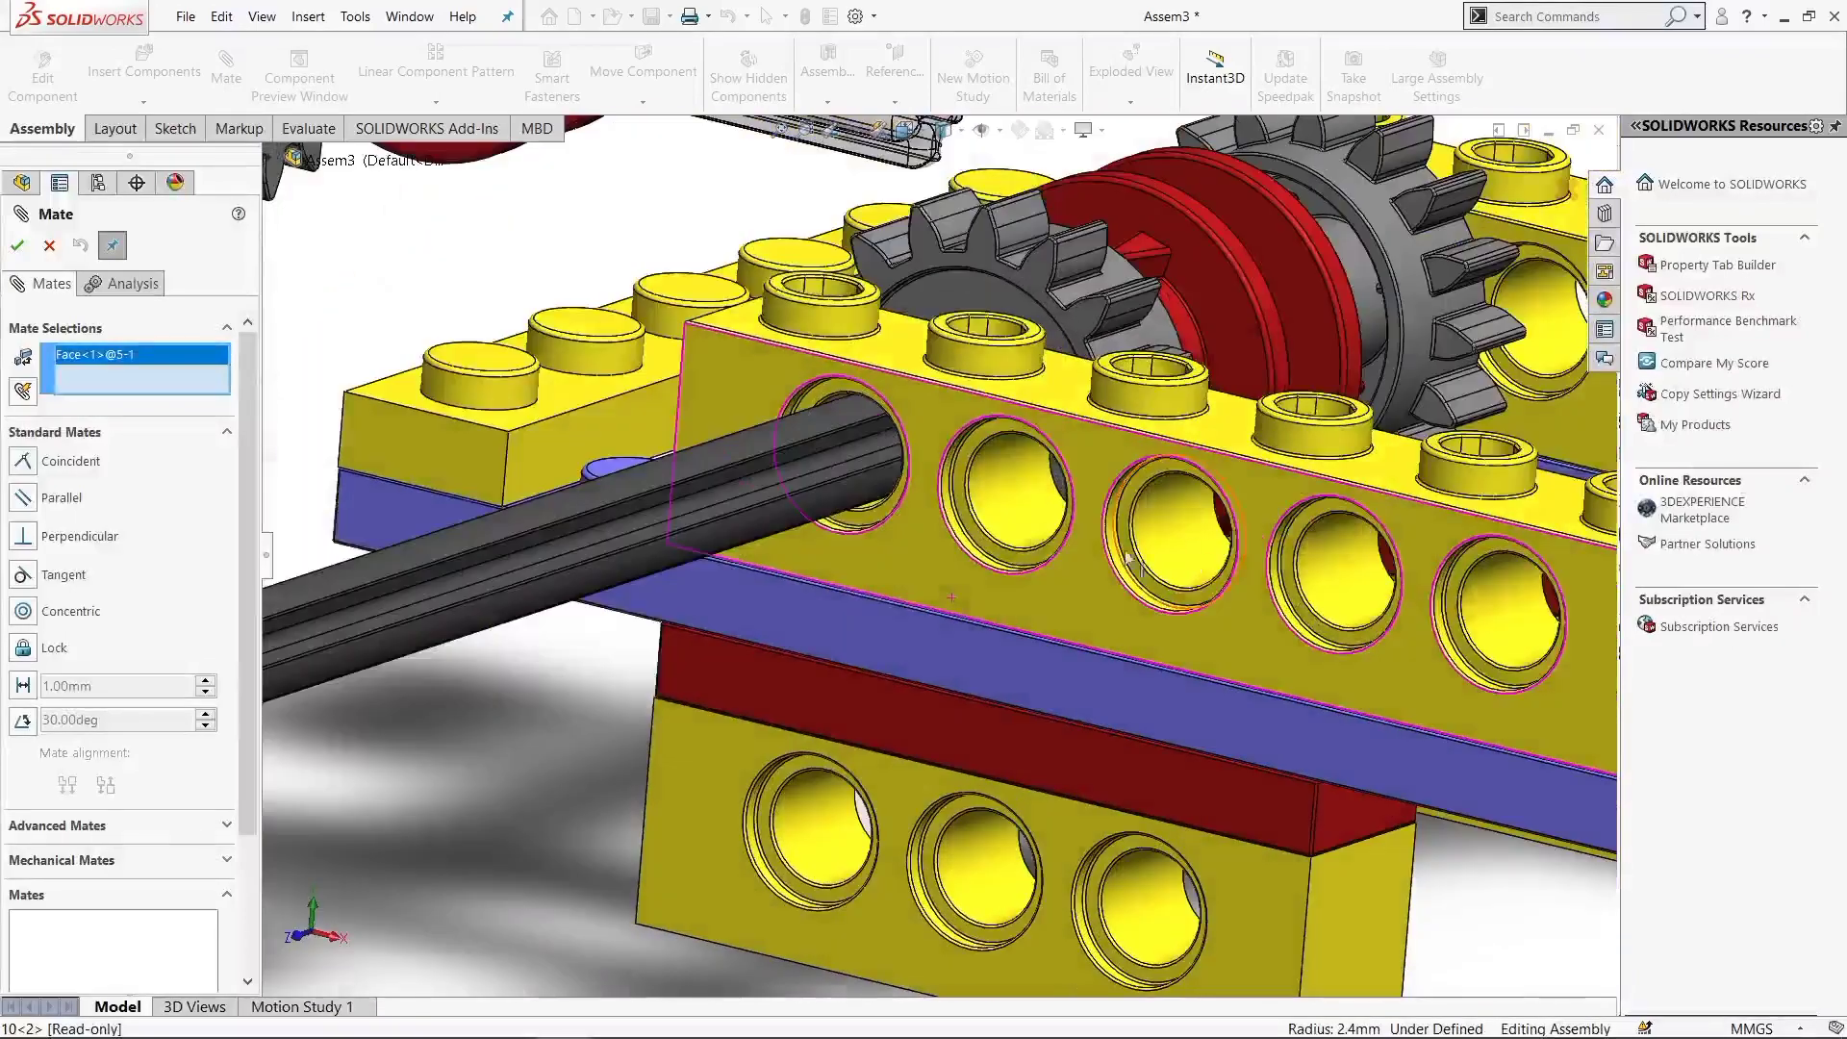
left_click(1190, 545)
key("Return")
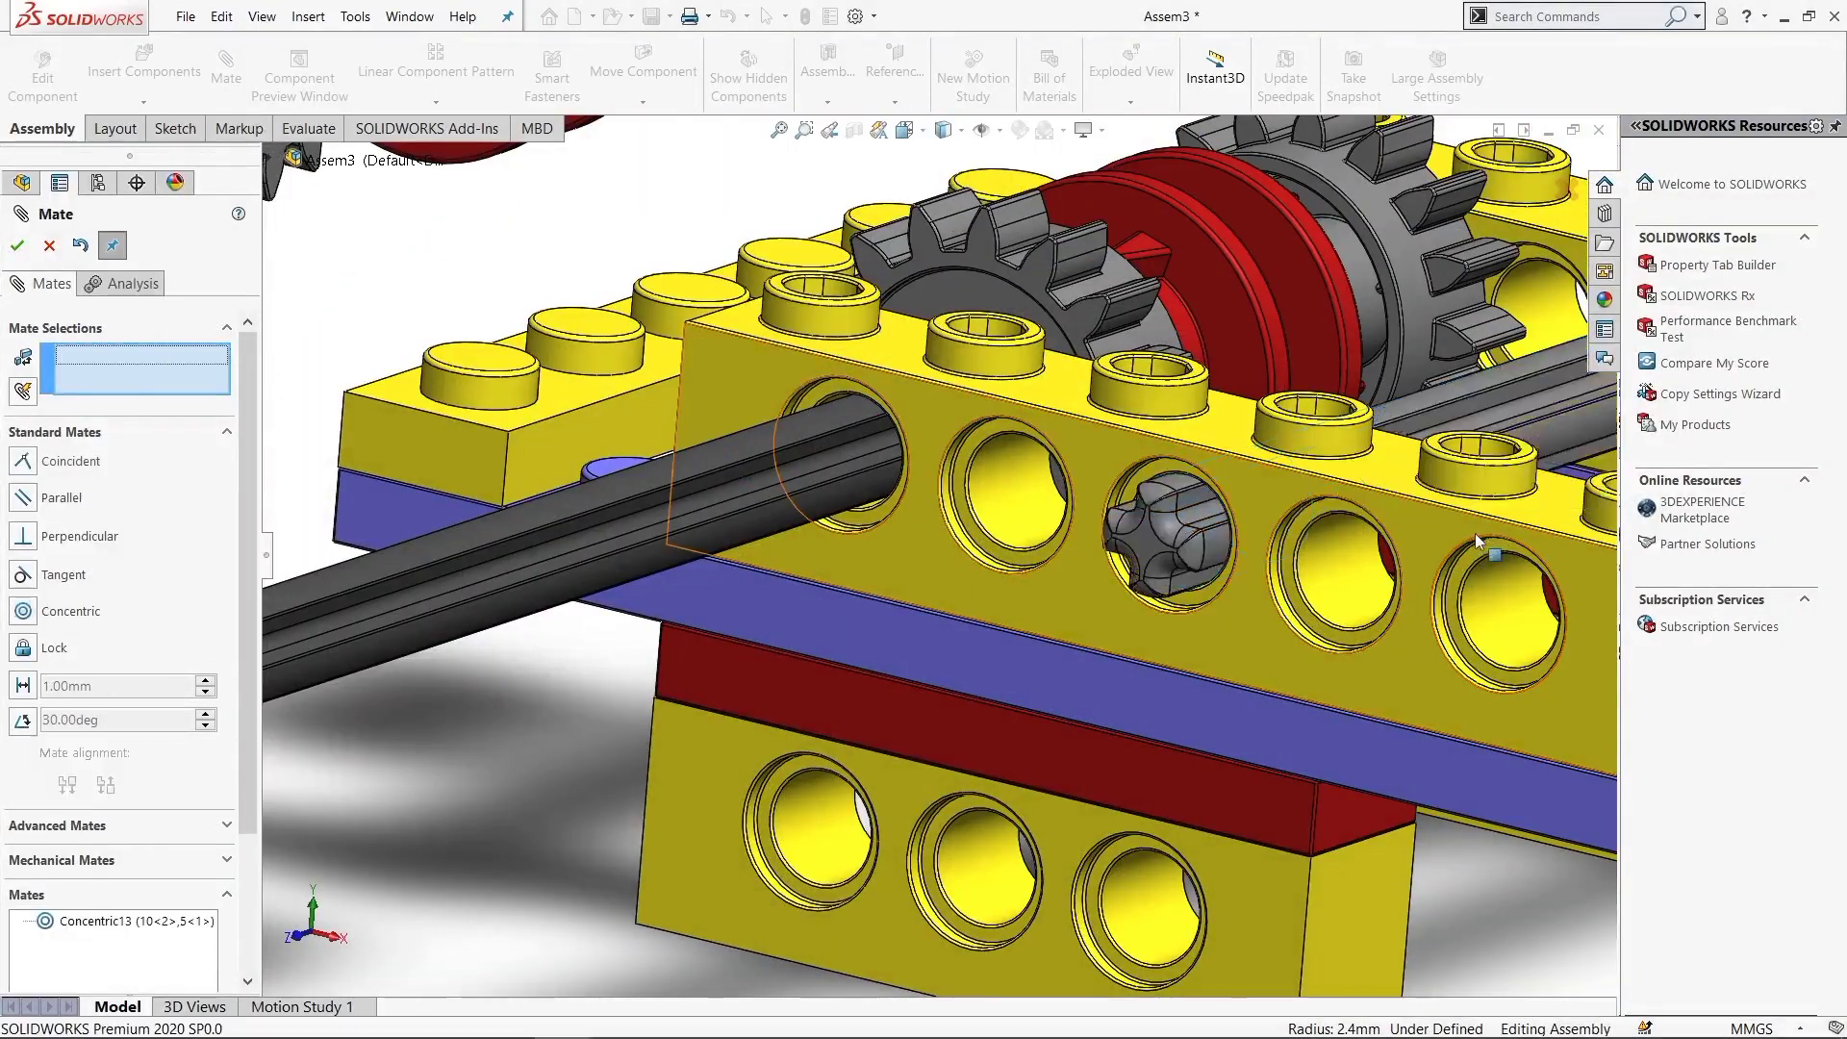
middle_click_drag(1475, 533, 1269, 577)
middle_click_drag(1184, 750, 1173, 545)
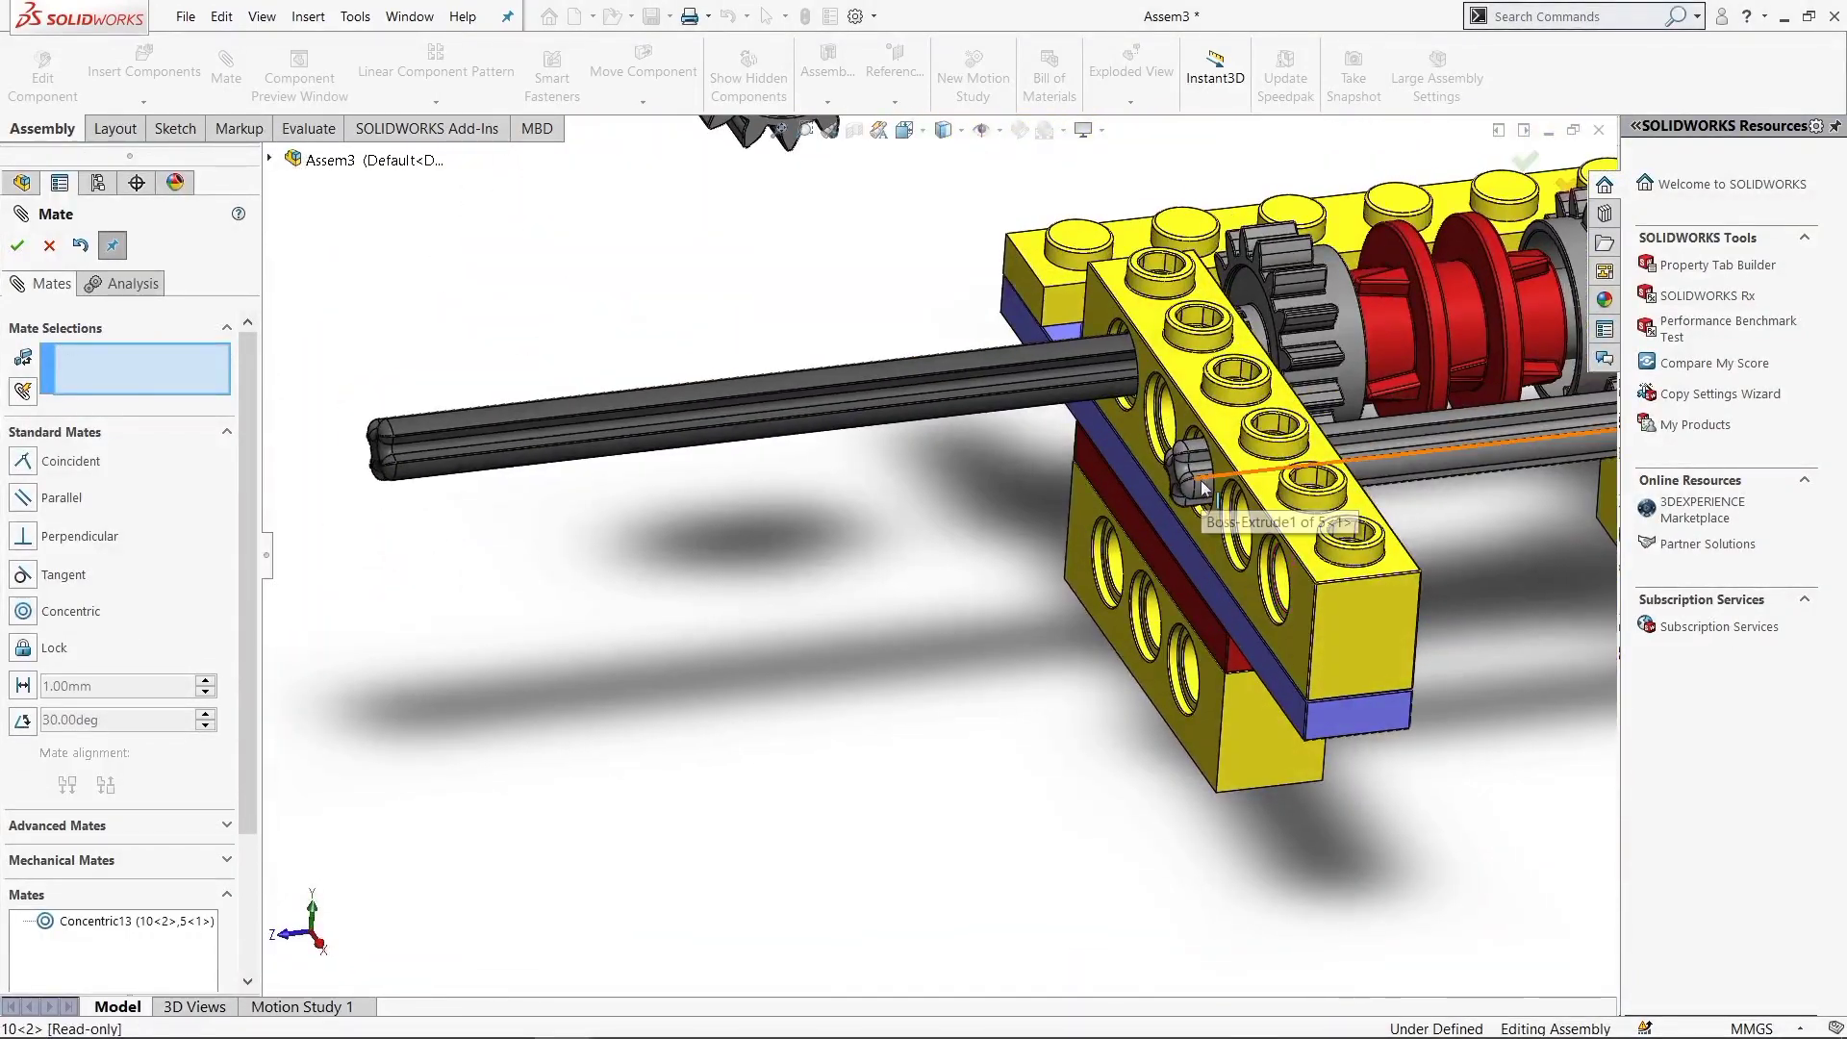
mouse_move(1202, 487)
left_mouse_down()
mouse_move(763, 581)
mouse_move(948, 606)
left_mouse_up()
key("f")
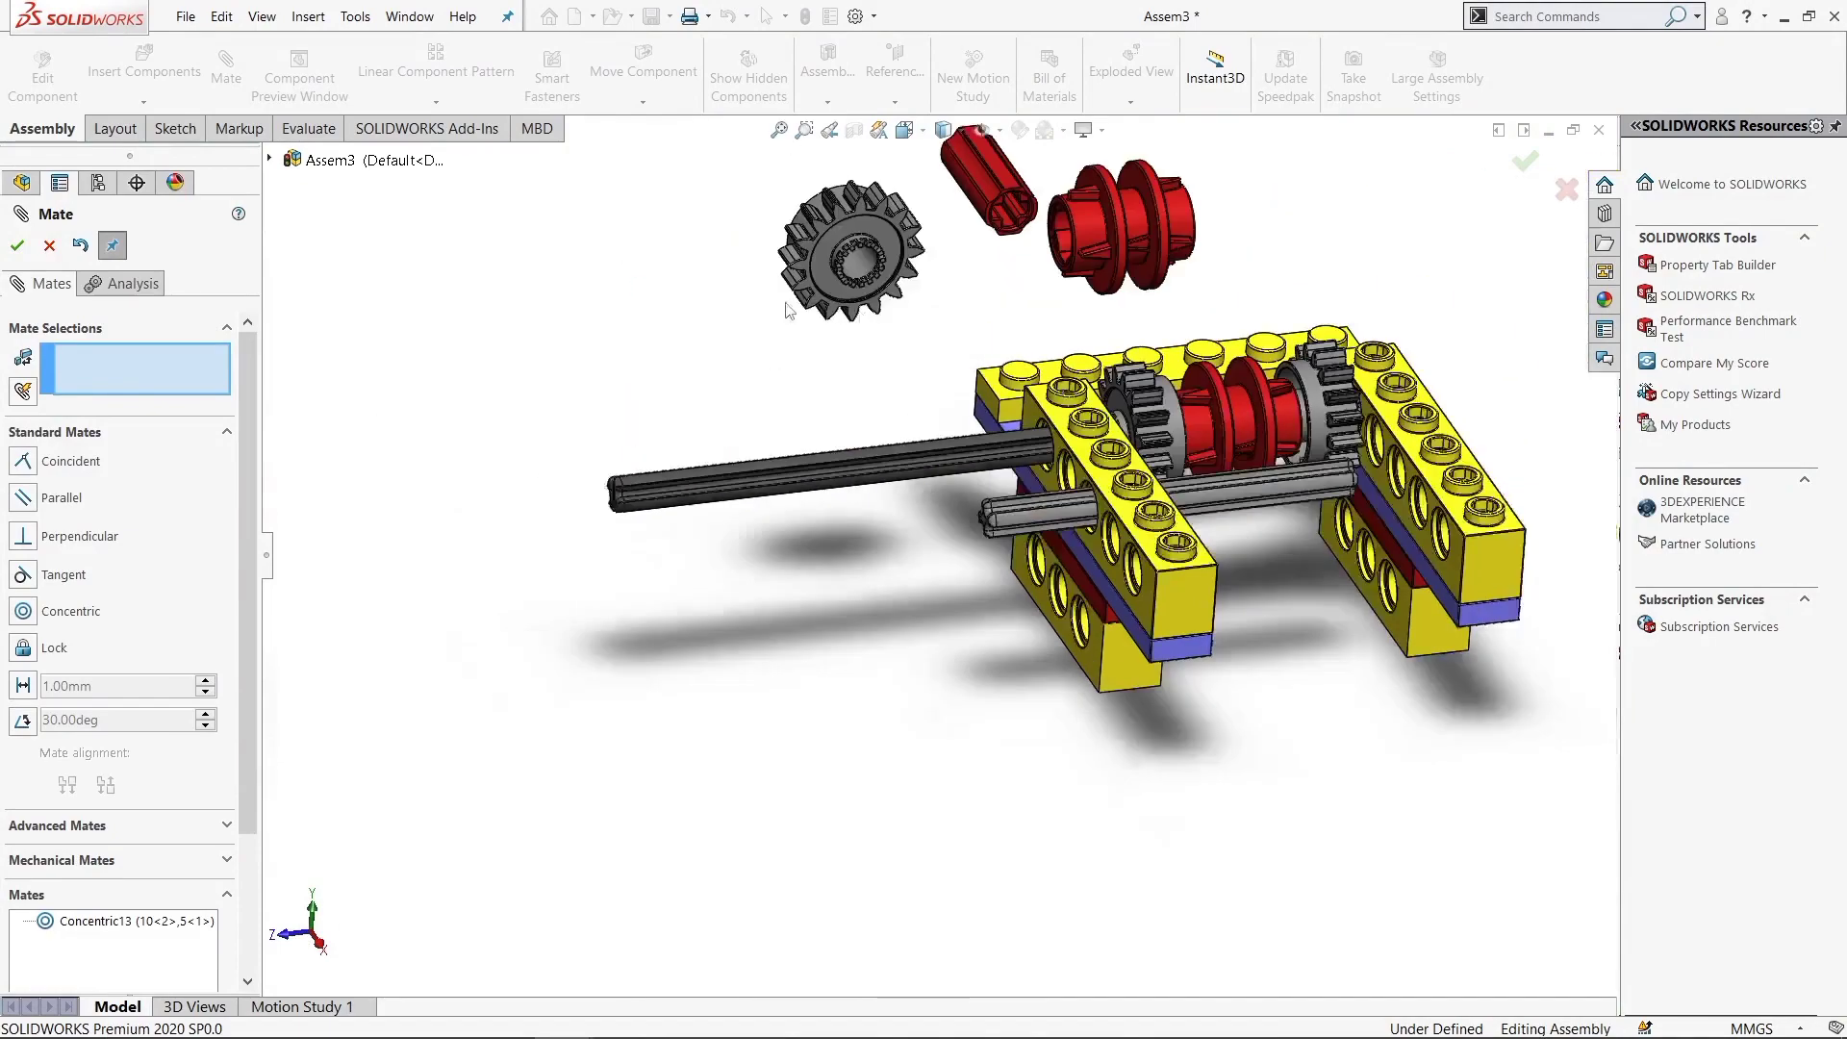
Mount the gear concentric on axle part 5 and seat its side face flush against the brick
left_click(795, 318)
scroll(1127, 535, "down", 5)
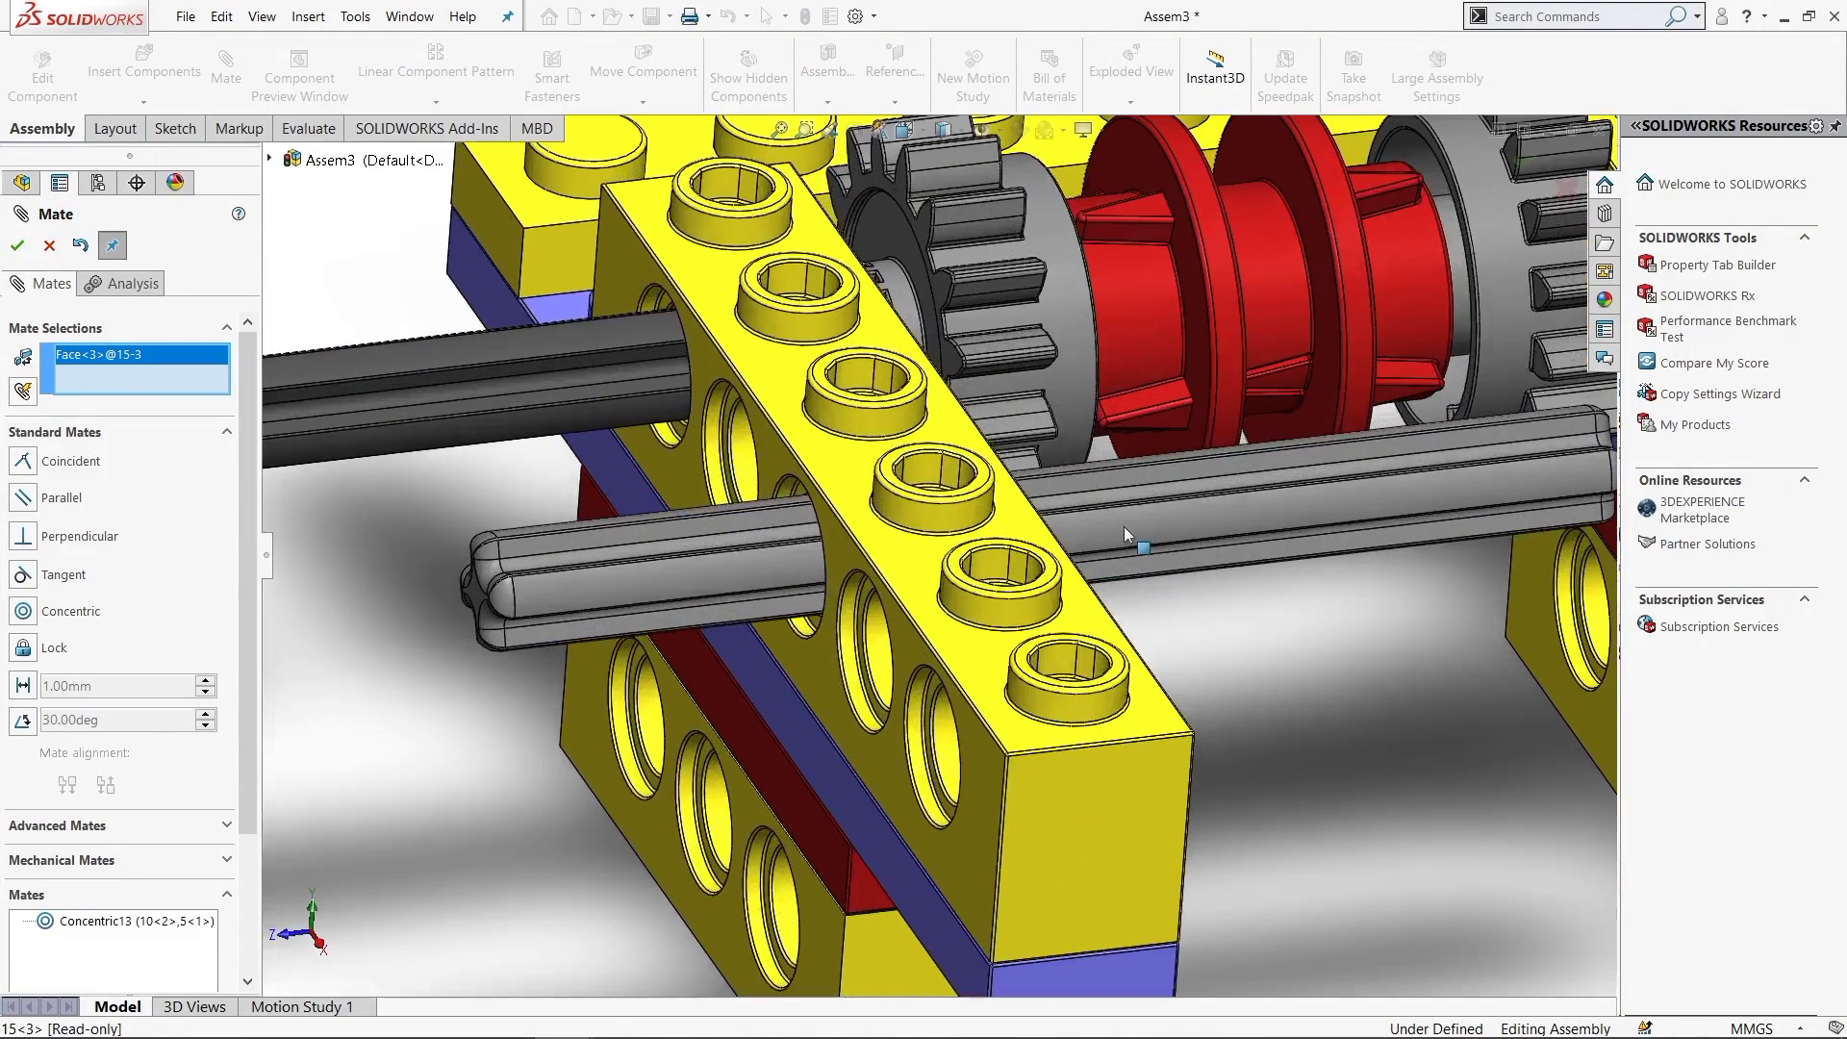
left_click(1110, 539)
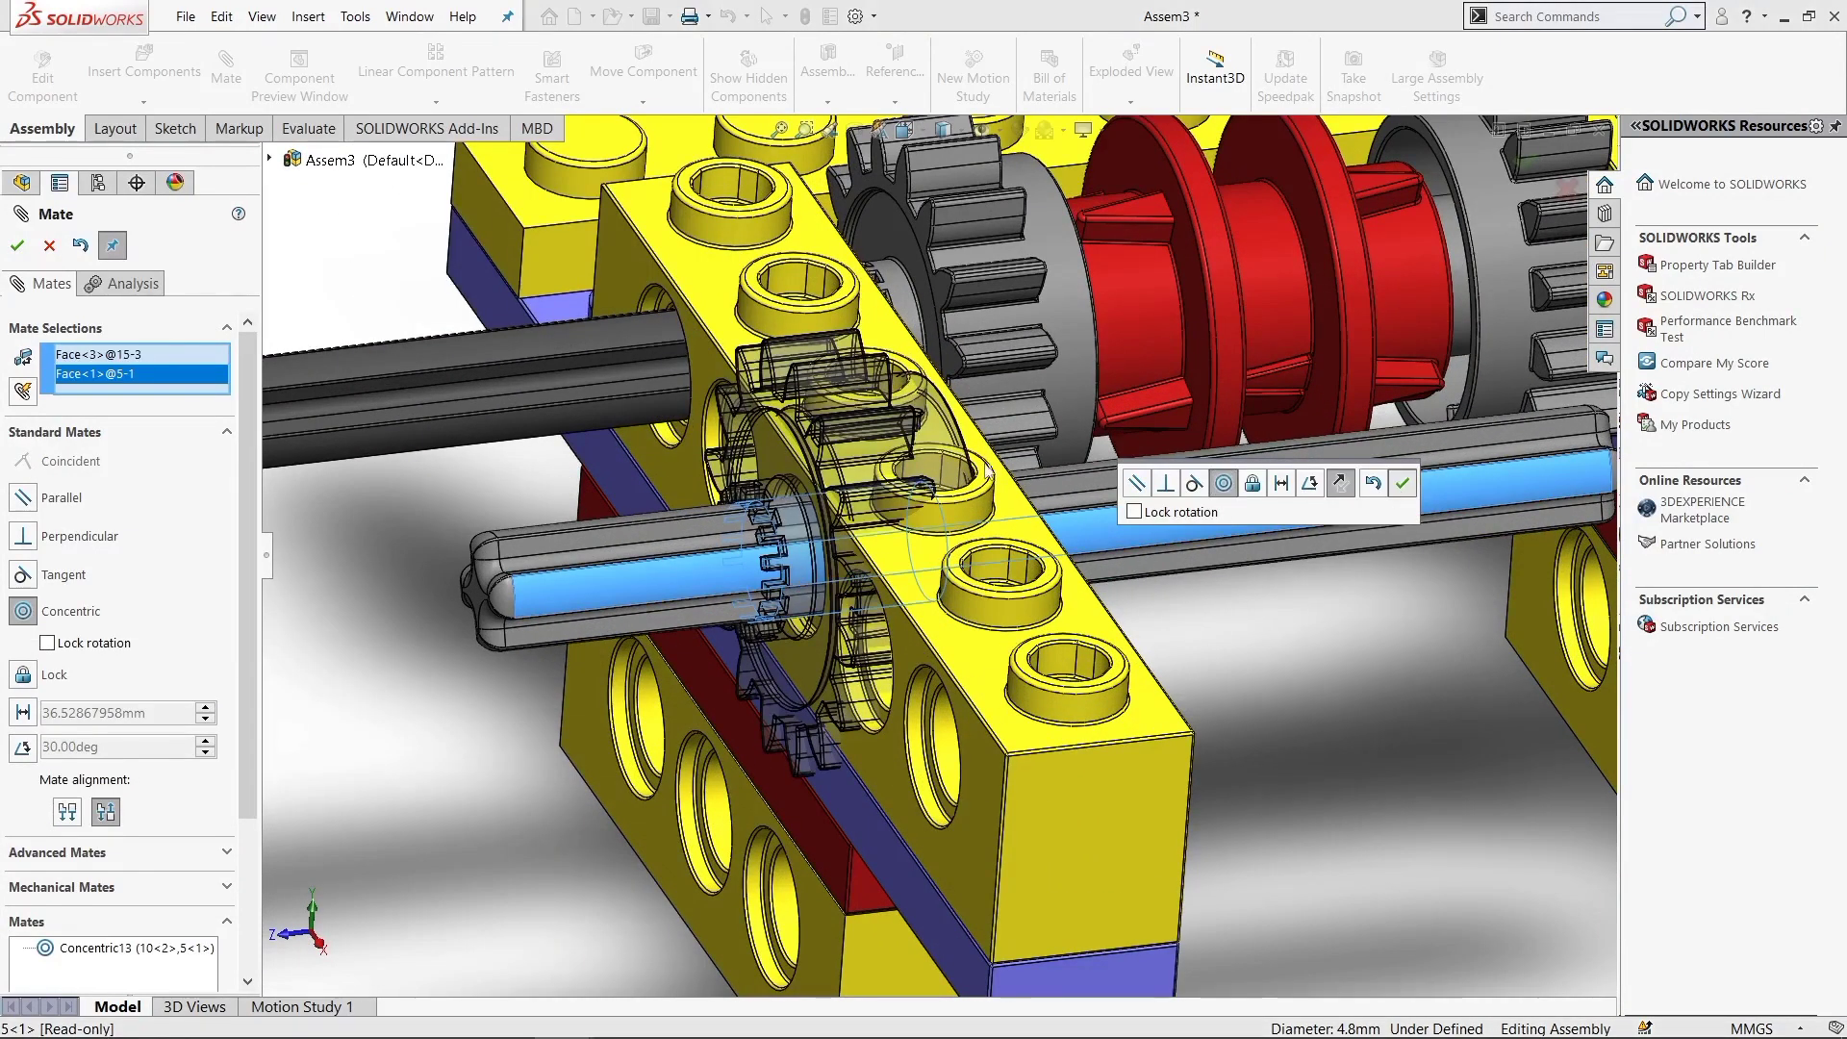
key("Return")
scroll(1091, 298, "down", 5)
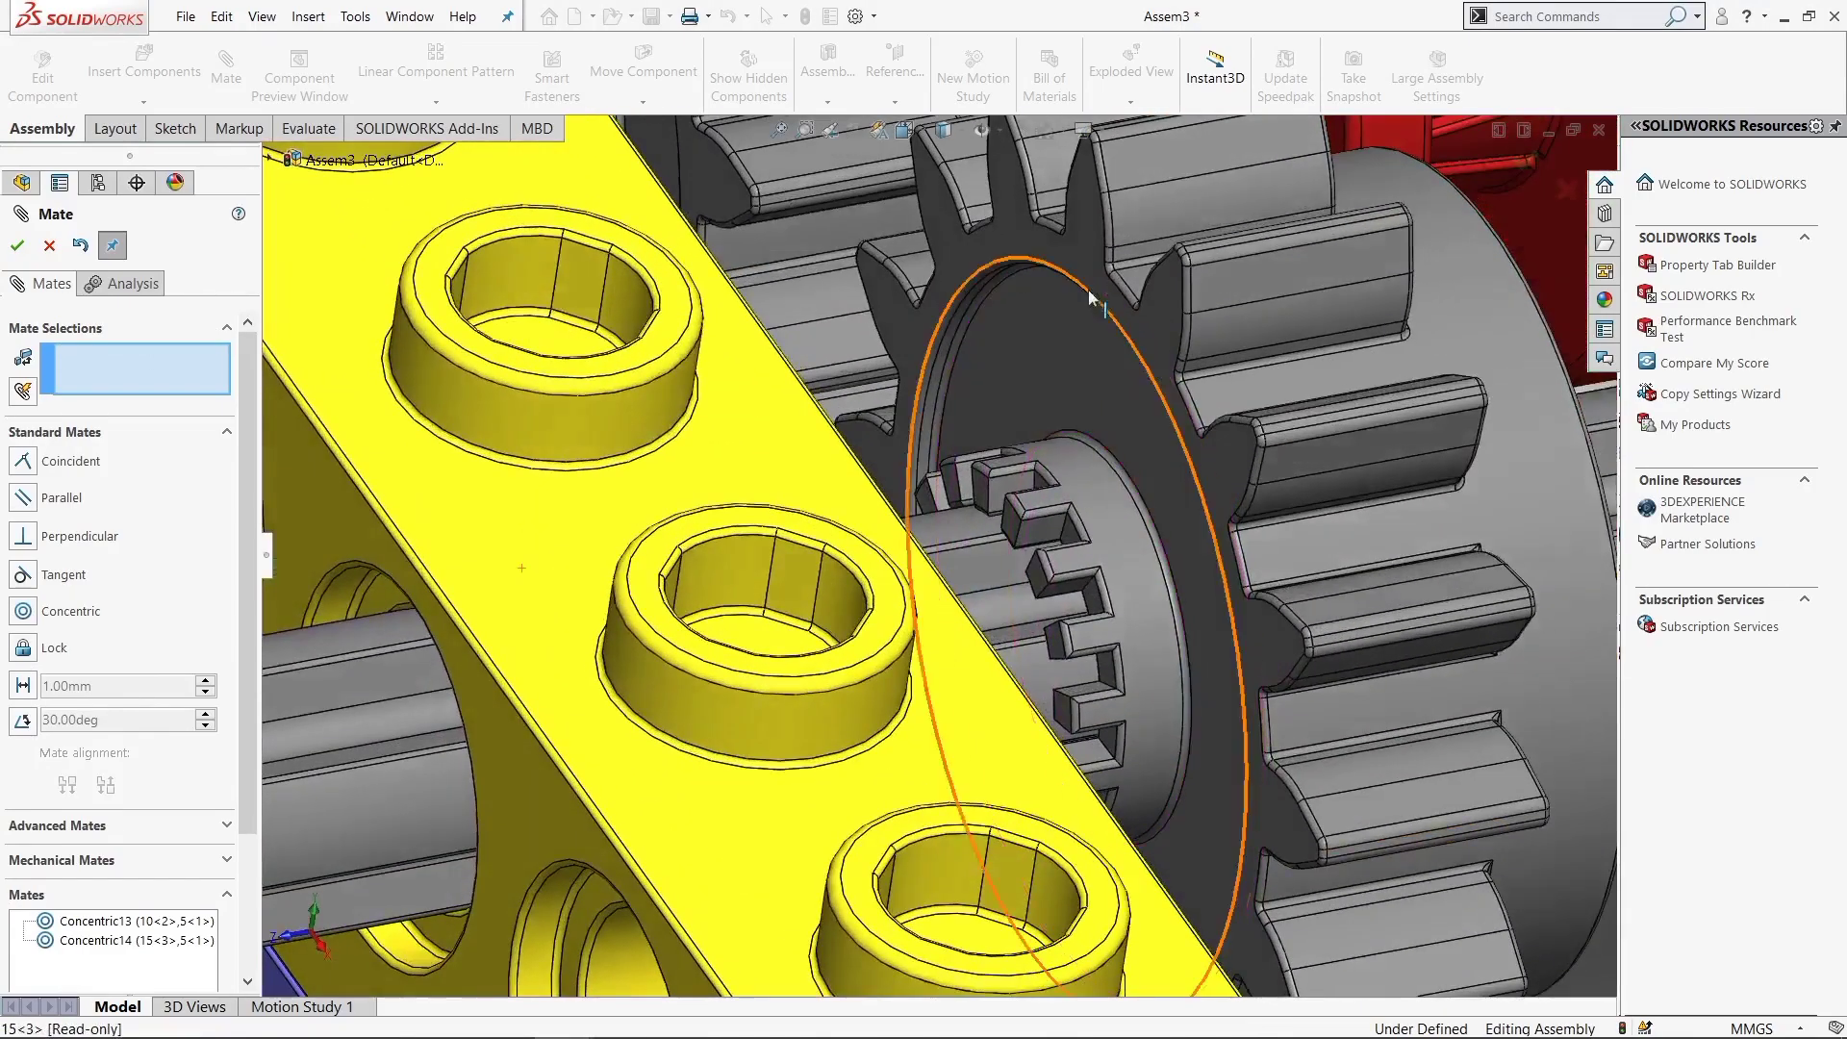
left_click(1013, 528)
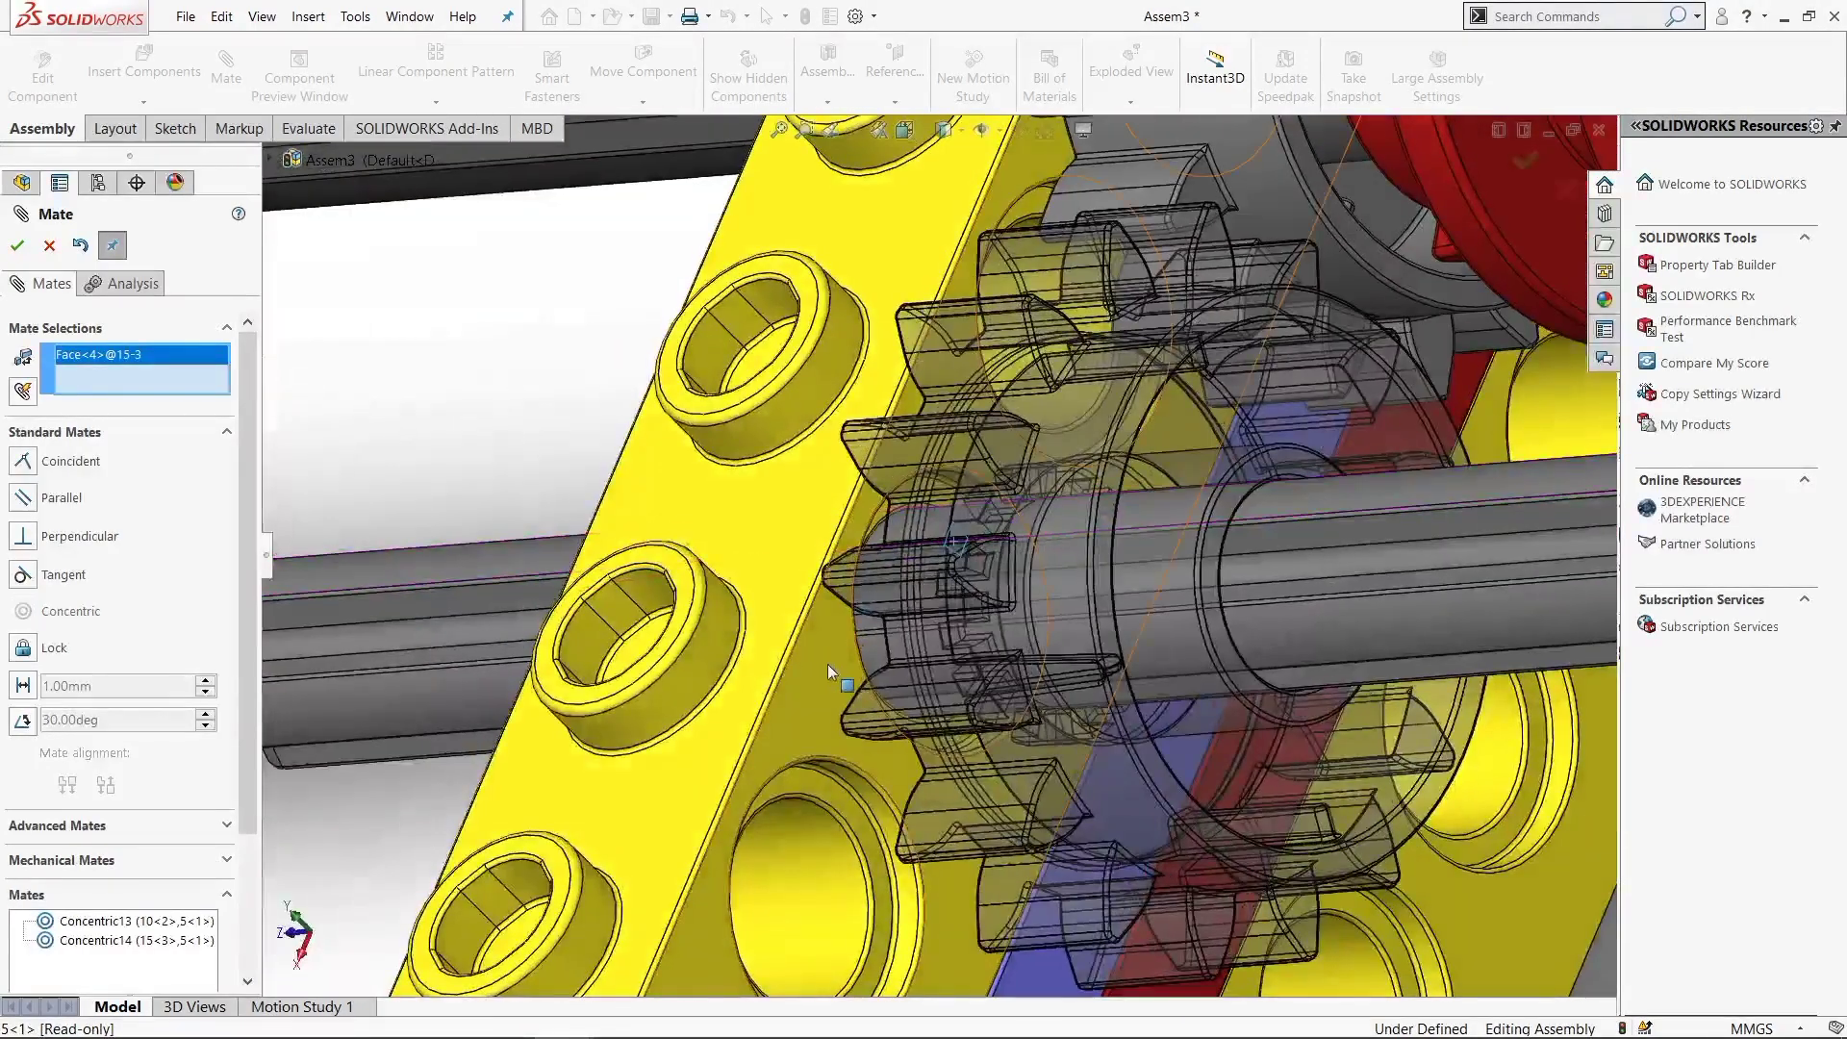
left_click(823, 661)
key("Return")
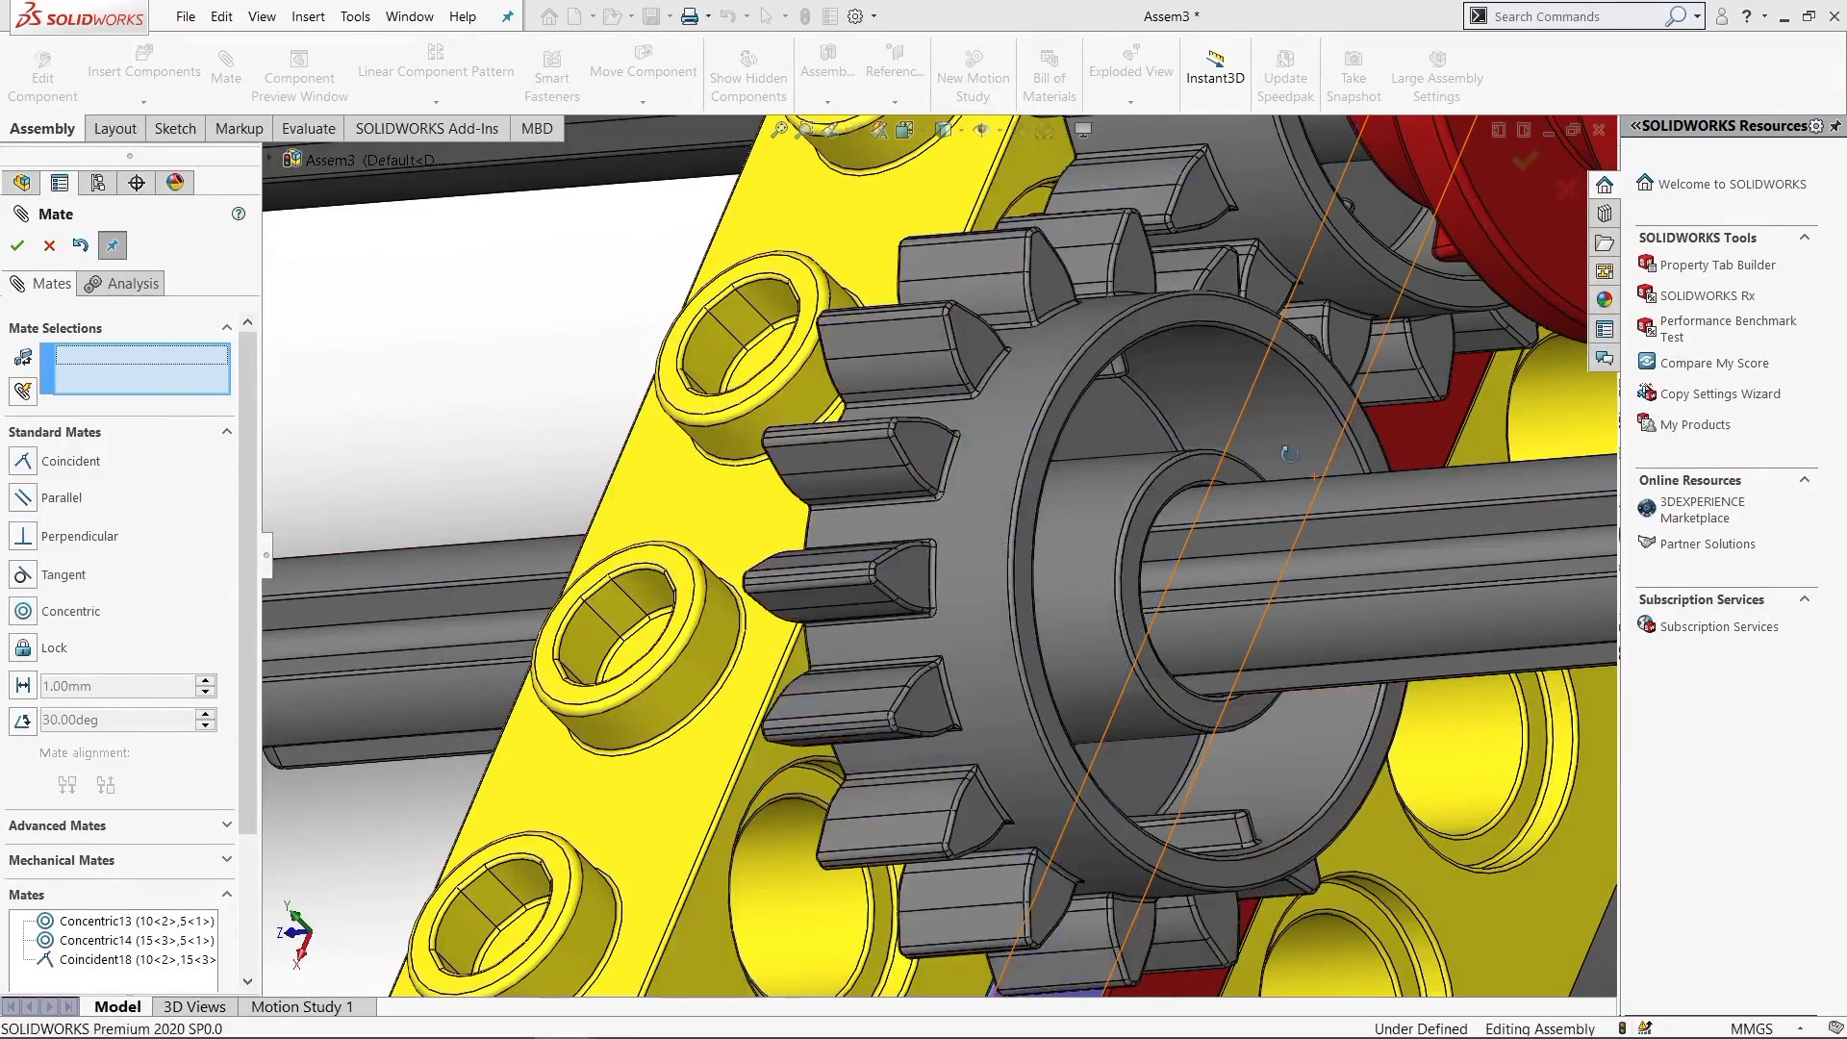
scroll(1257, 551, "up", 5)
scroll(1256, 550, "up", 5)
Center the red connector on the grey axle and mate one of its faces to the gear
scroll(678, 297, "down", 4)
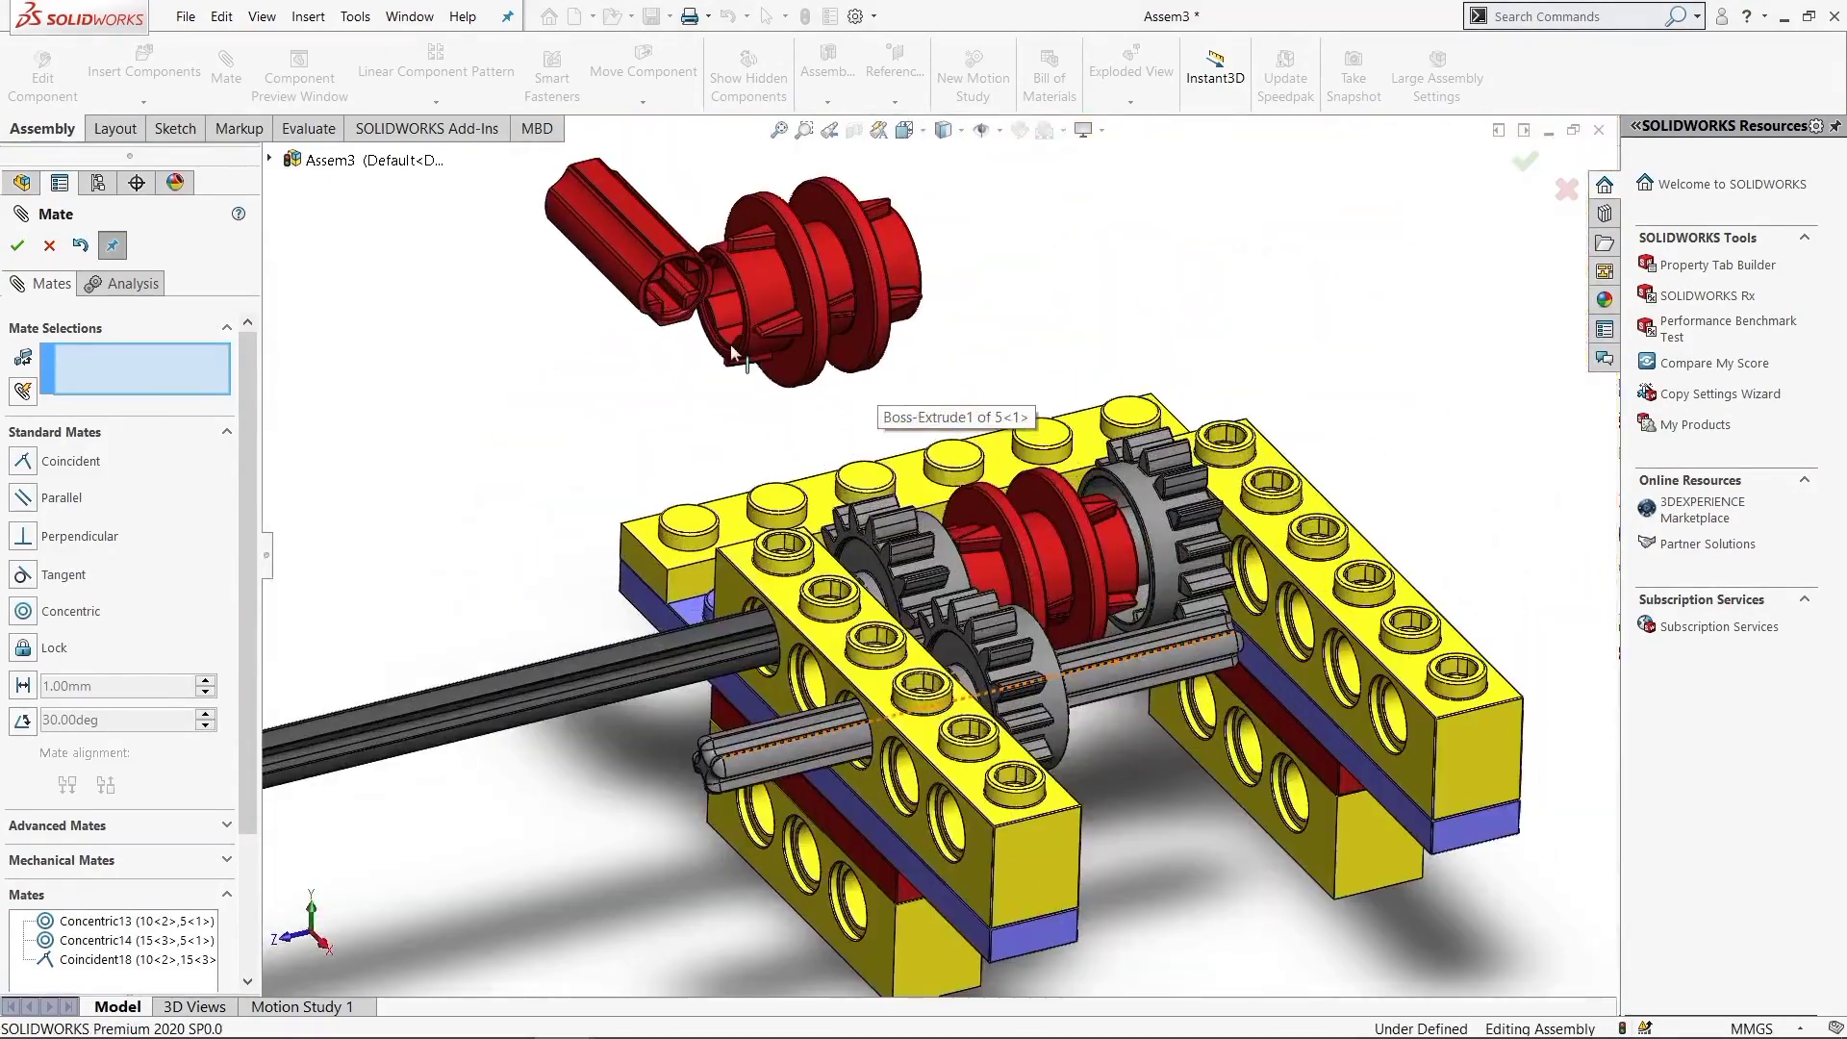
scroll(678, 296, "down", 3)
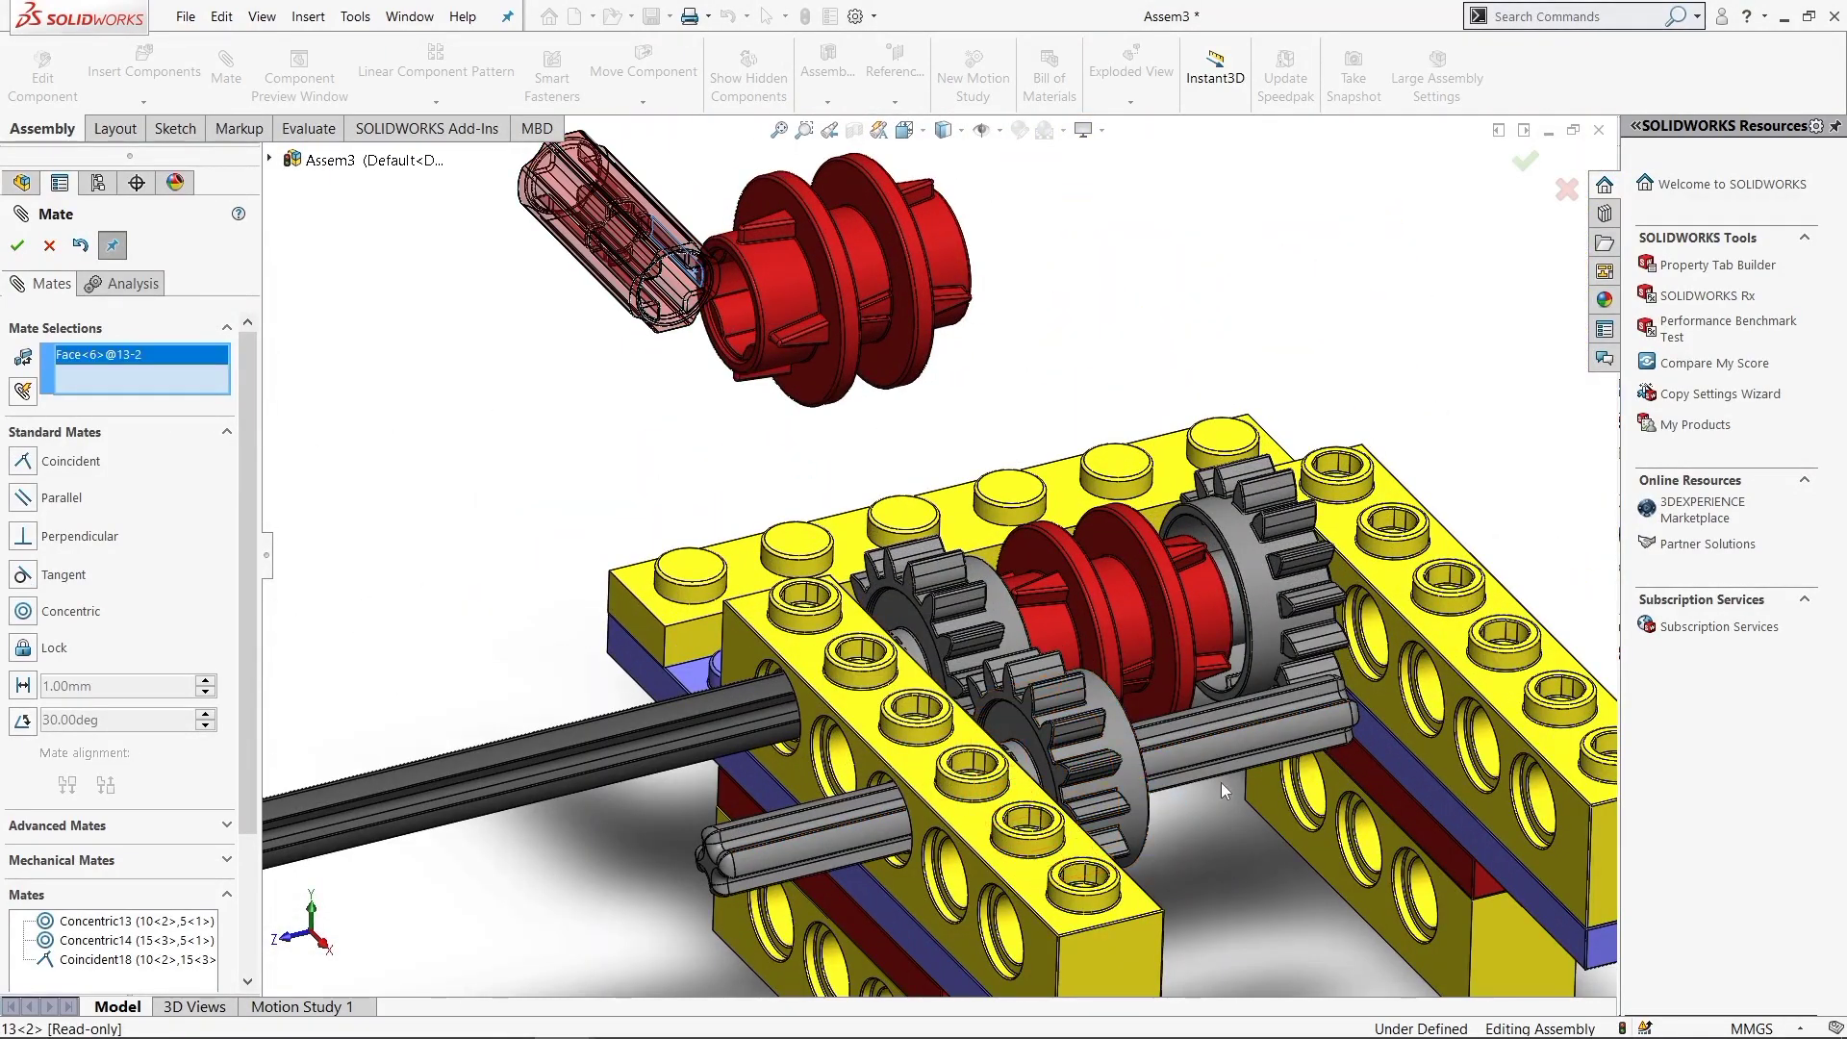
left_click(1186, 750)
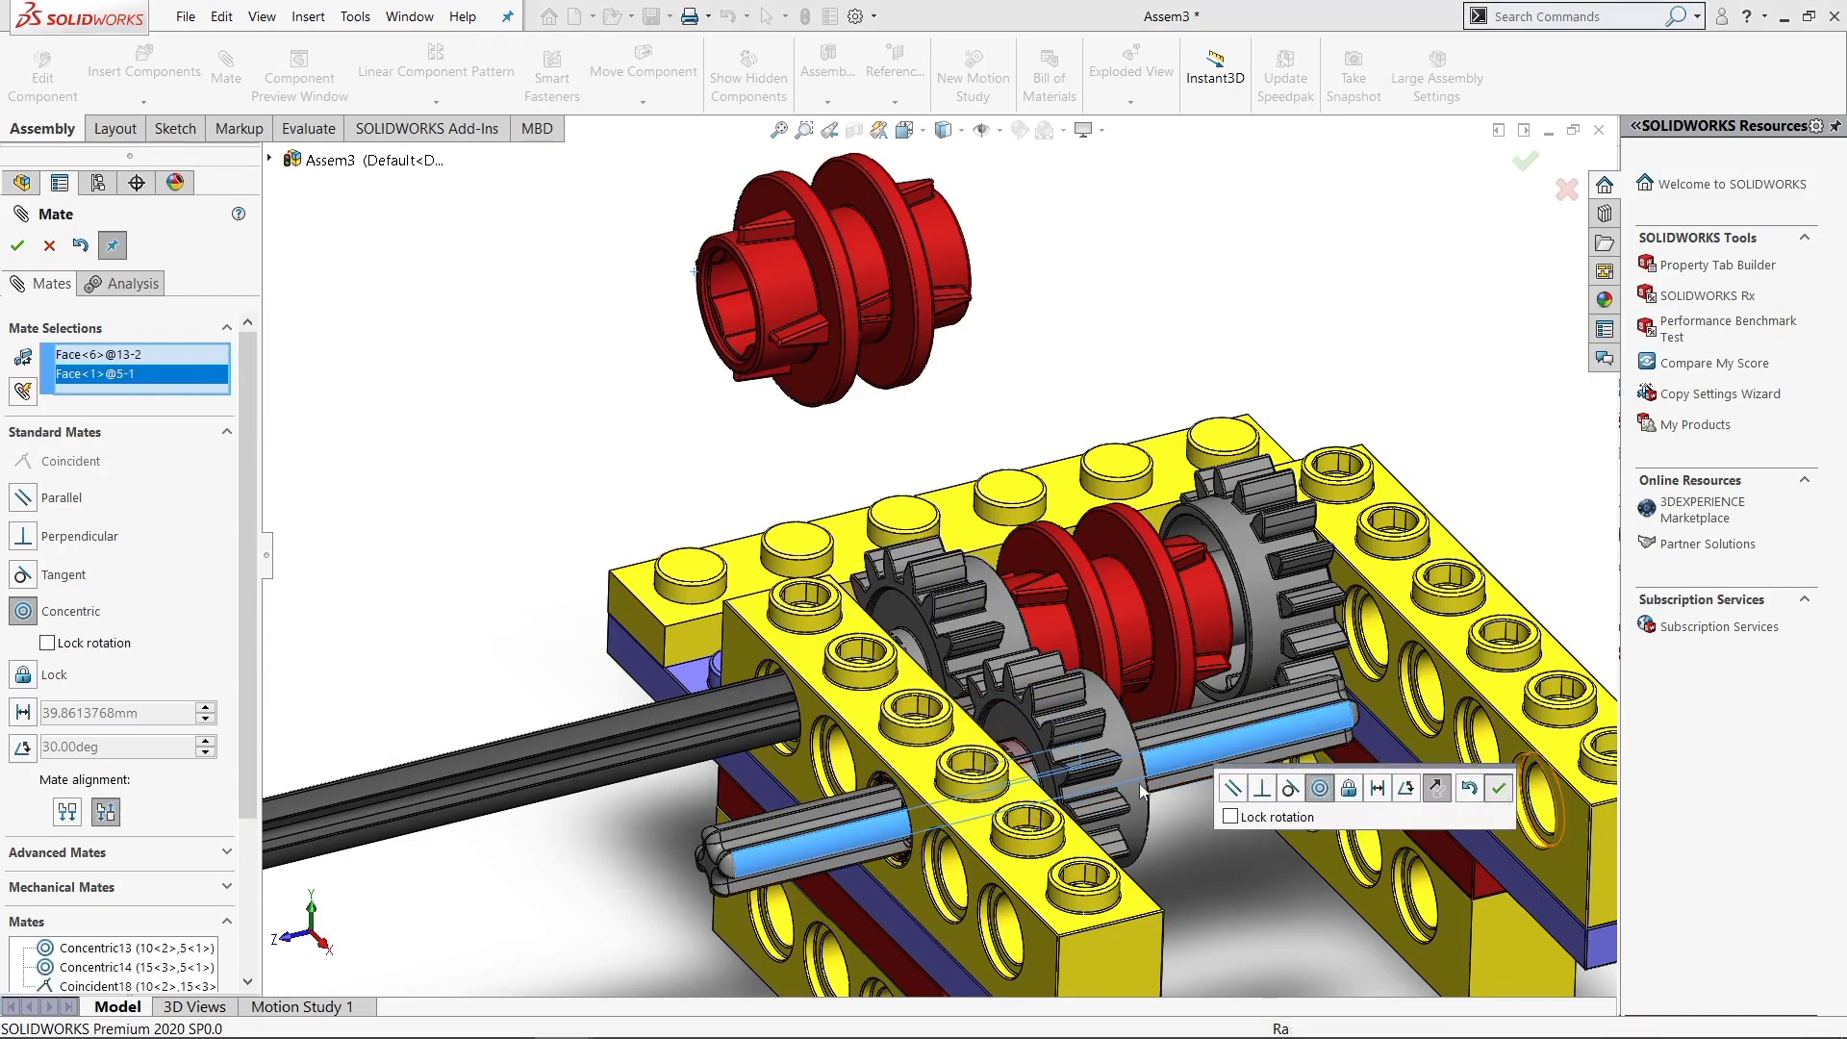
key("Return")
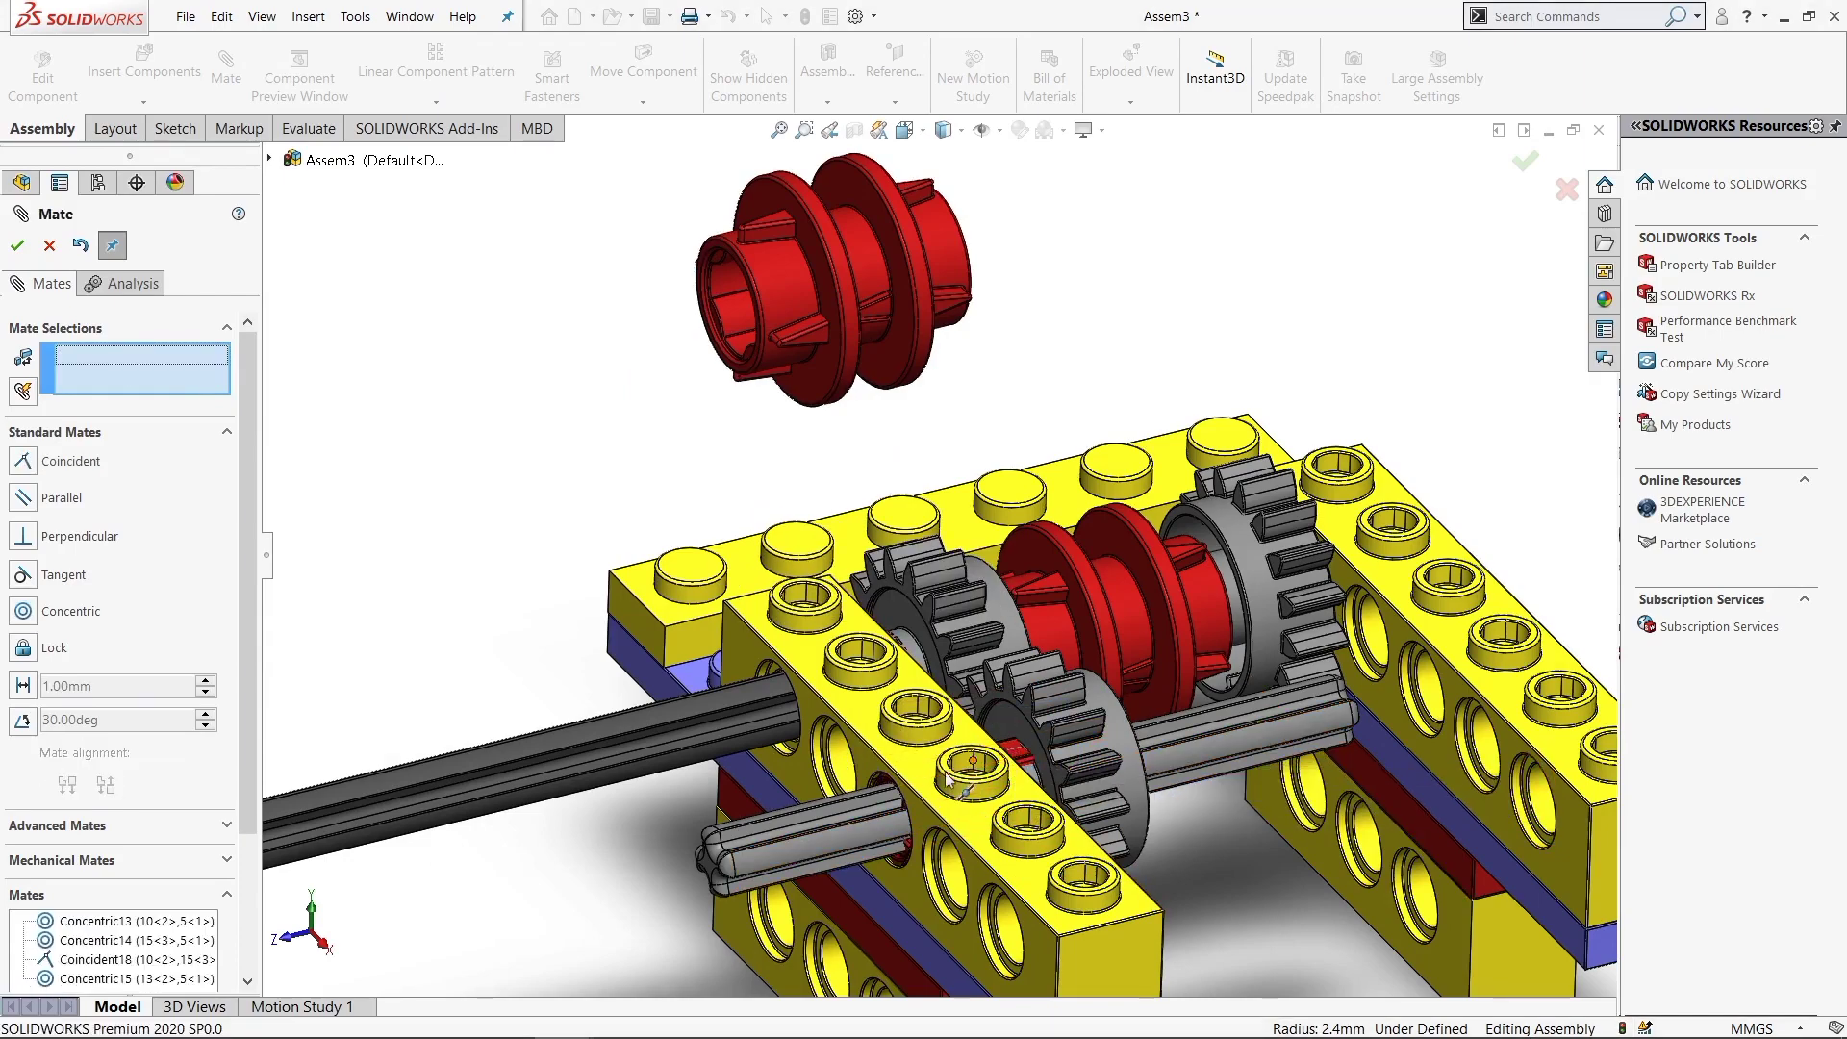
scroll(1014, 760, "down", 5)
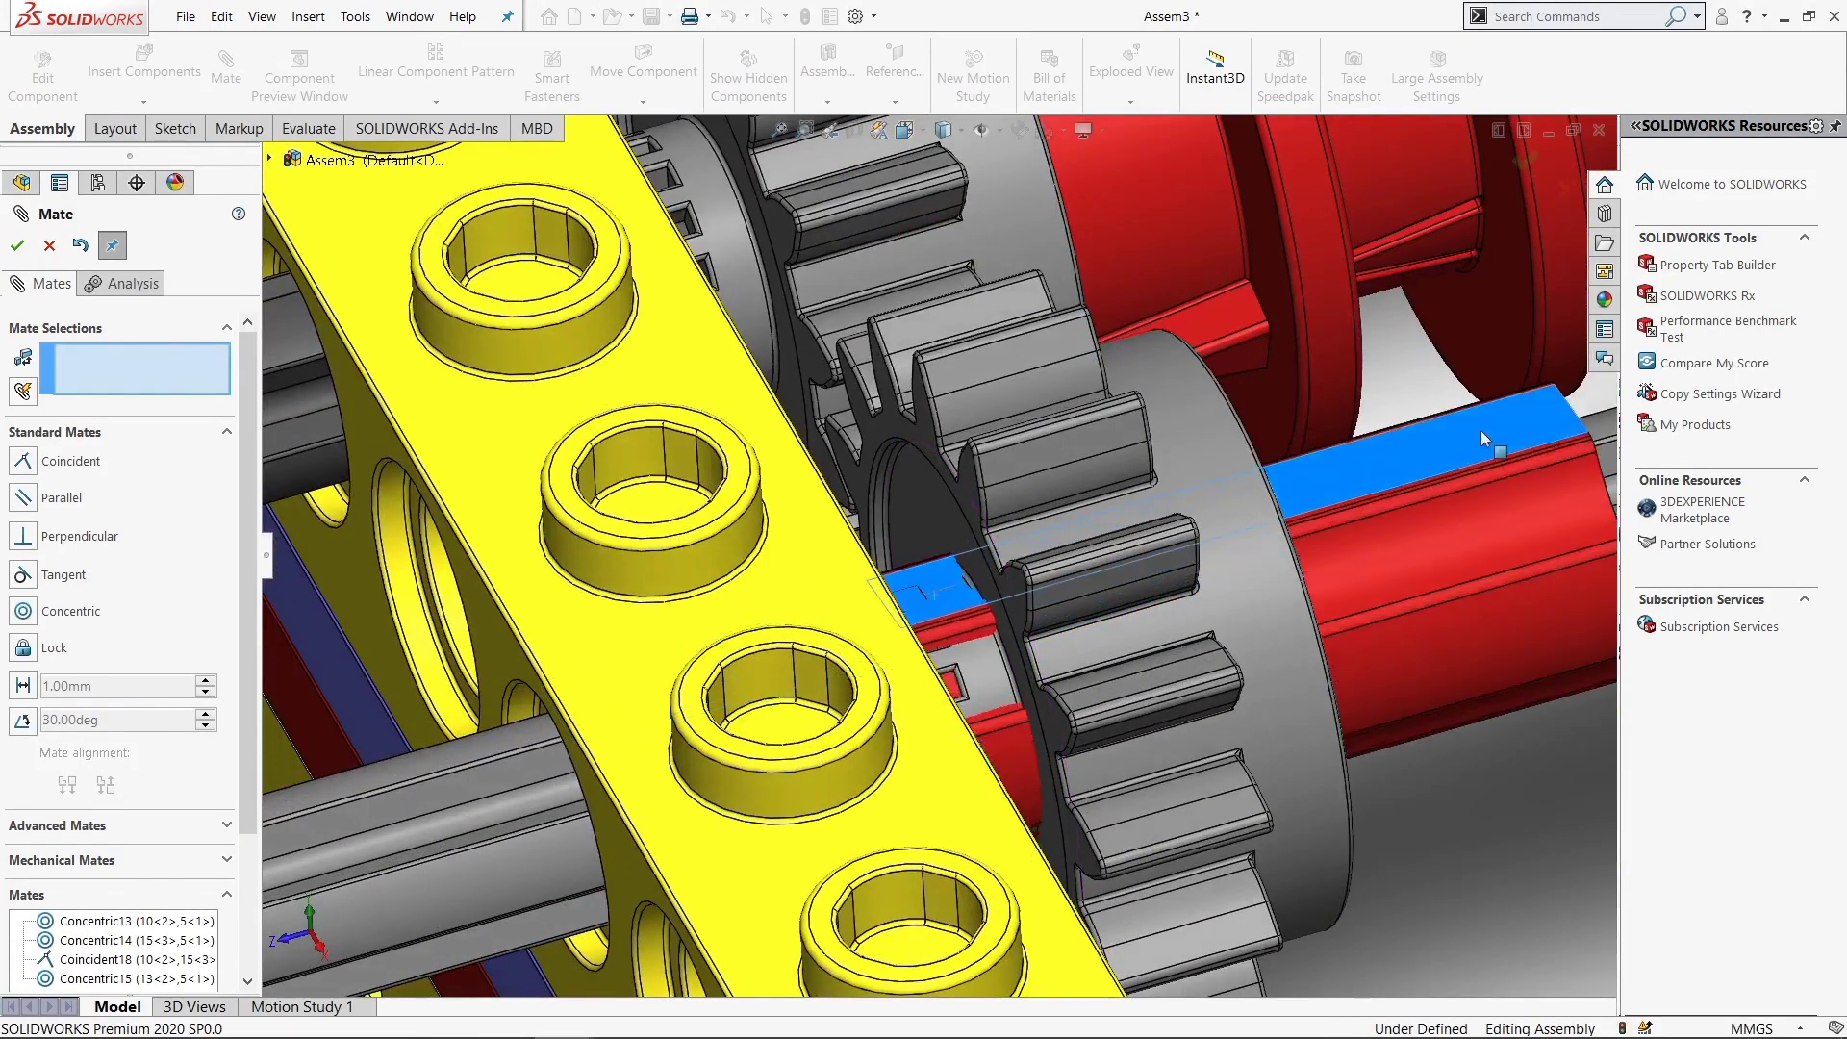
mouse_move(1683, 435)
middle_mouse_down()
mouse_move(1179, 581)
mouse_move(1319, 487)
mouse_move(973, 483)
mouse_move(1048, 280)
mouse_move(1116, 256)
mouse_move(1163, 284)
mouse_move(1053, 339)
mouse_move(1170, 293)
mouse_move(922, 273)
mouse_move(767, 299)
middle_mouse_up()
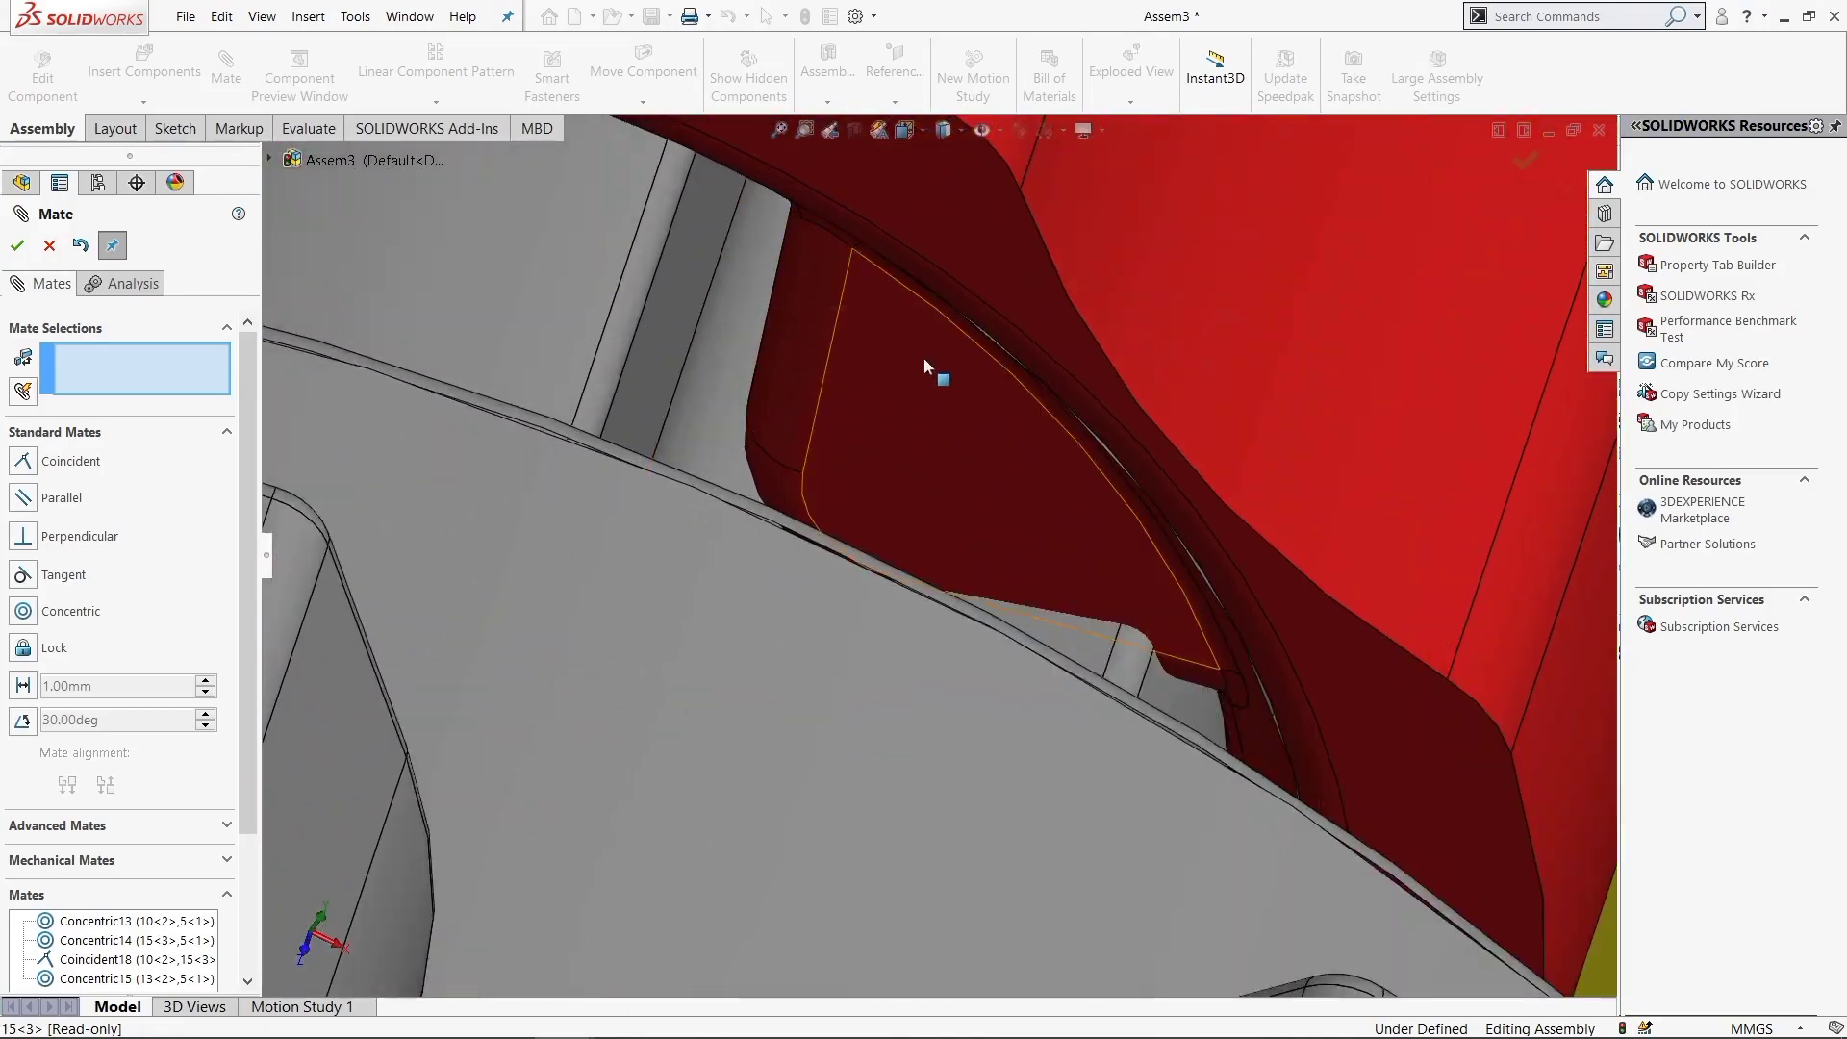
mouse_move(924, 365)
middle_mouse_down()
mouse_move(841, 366)
mouse_move(845, 413)
middle_mouse_up()
left_click(841, 365)
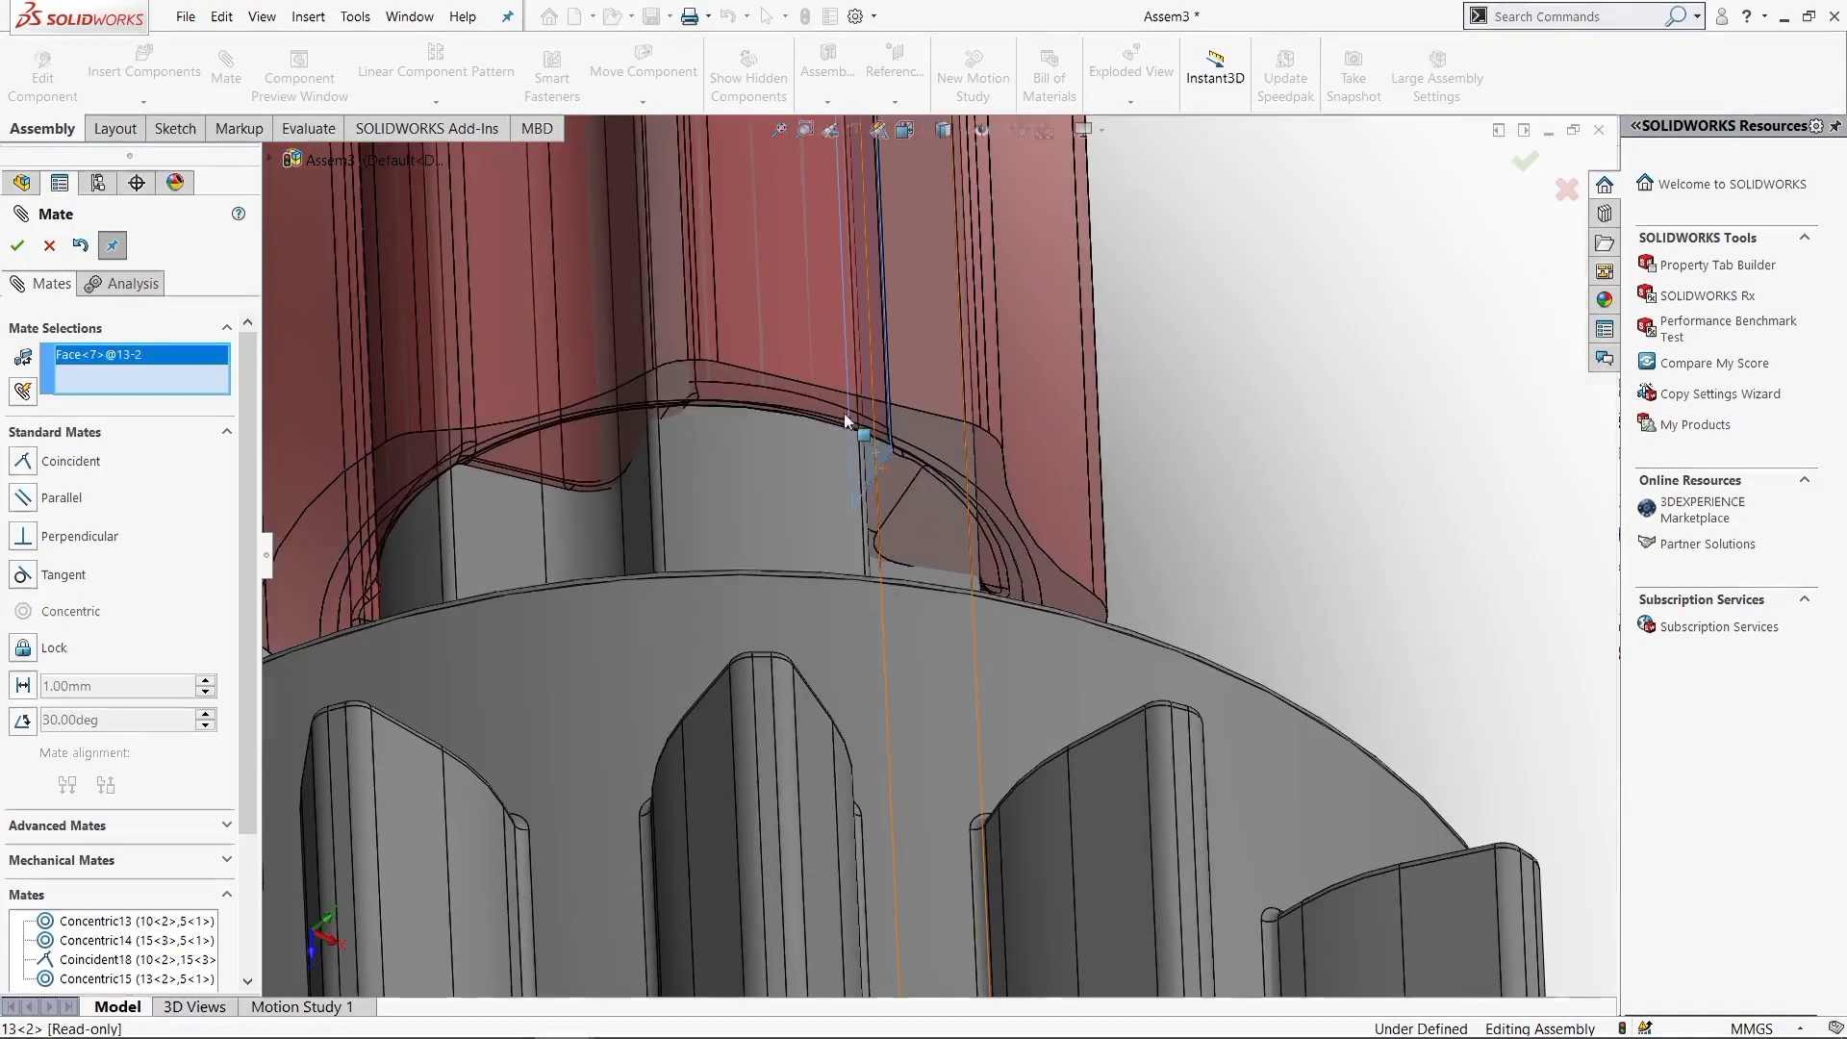
middle_click_drag(883, 522, 927, 563)
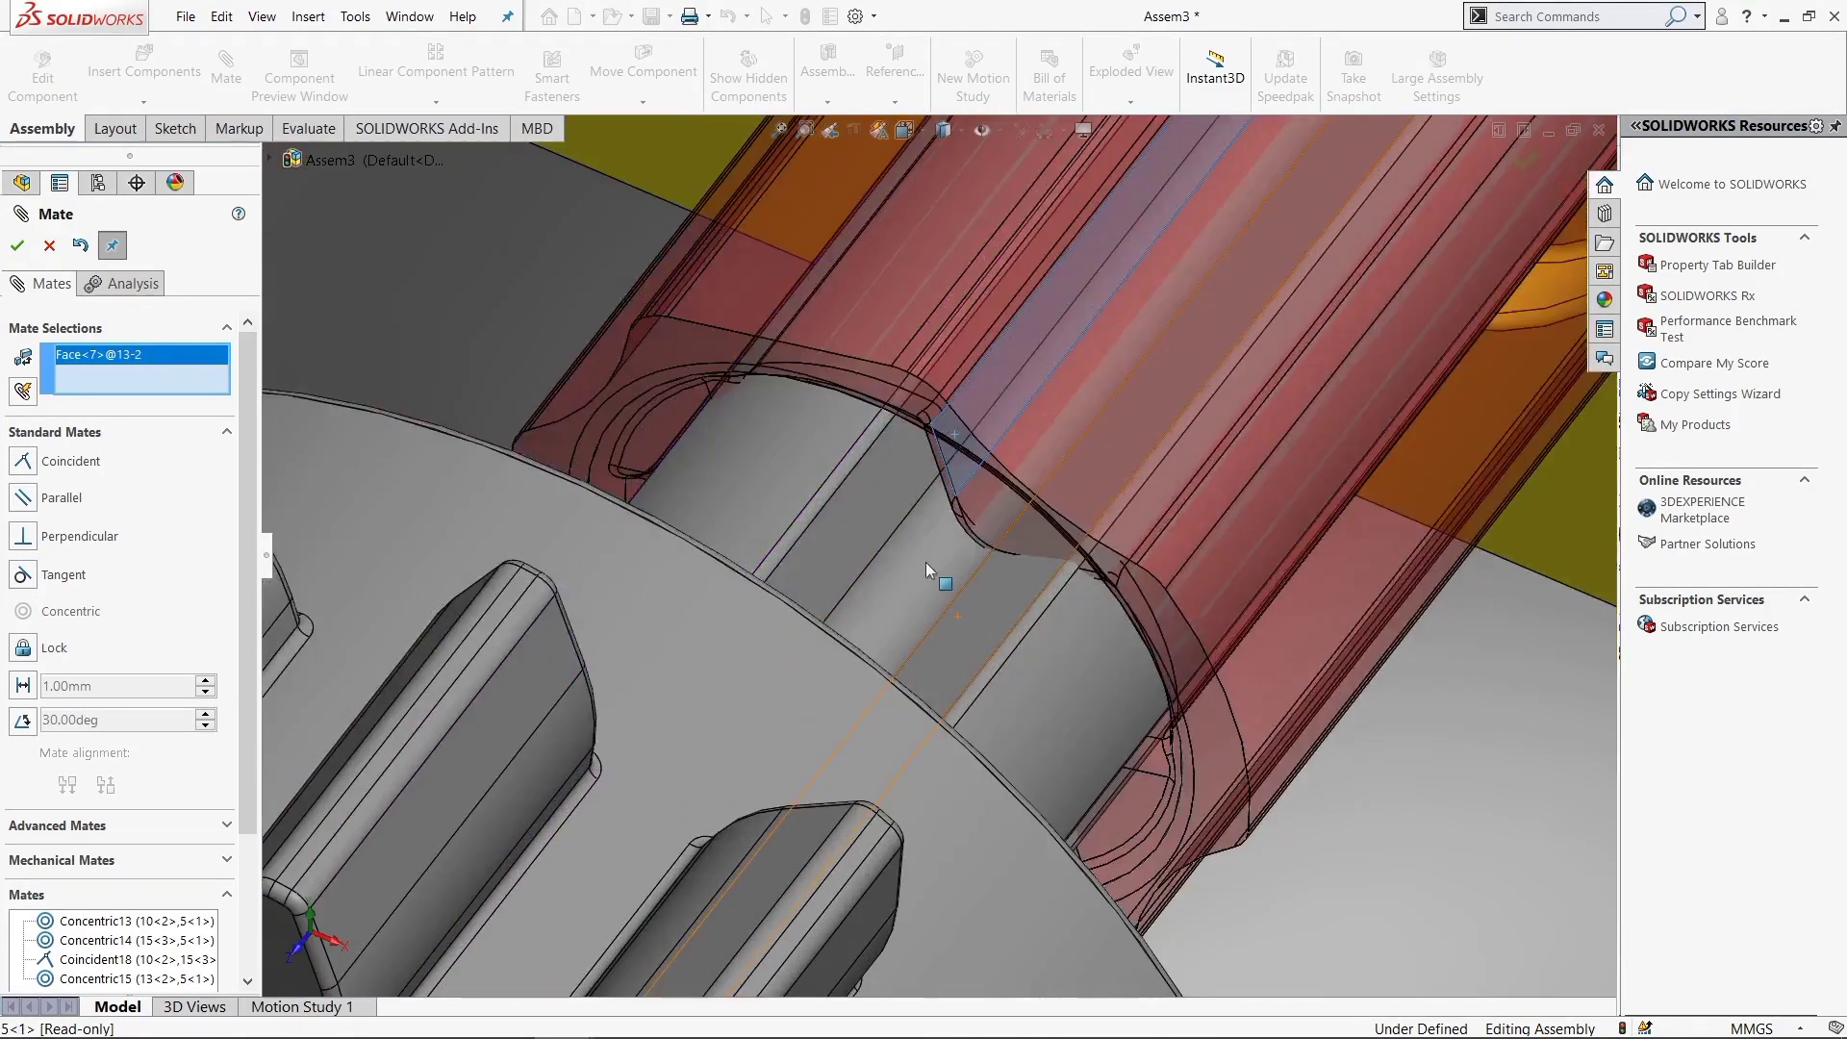
left_click(873, 506)
left_click(1142, 457)
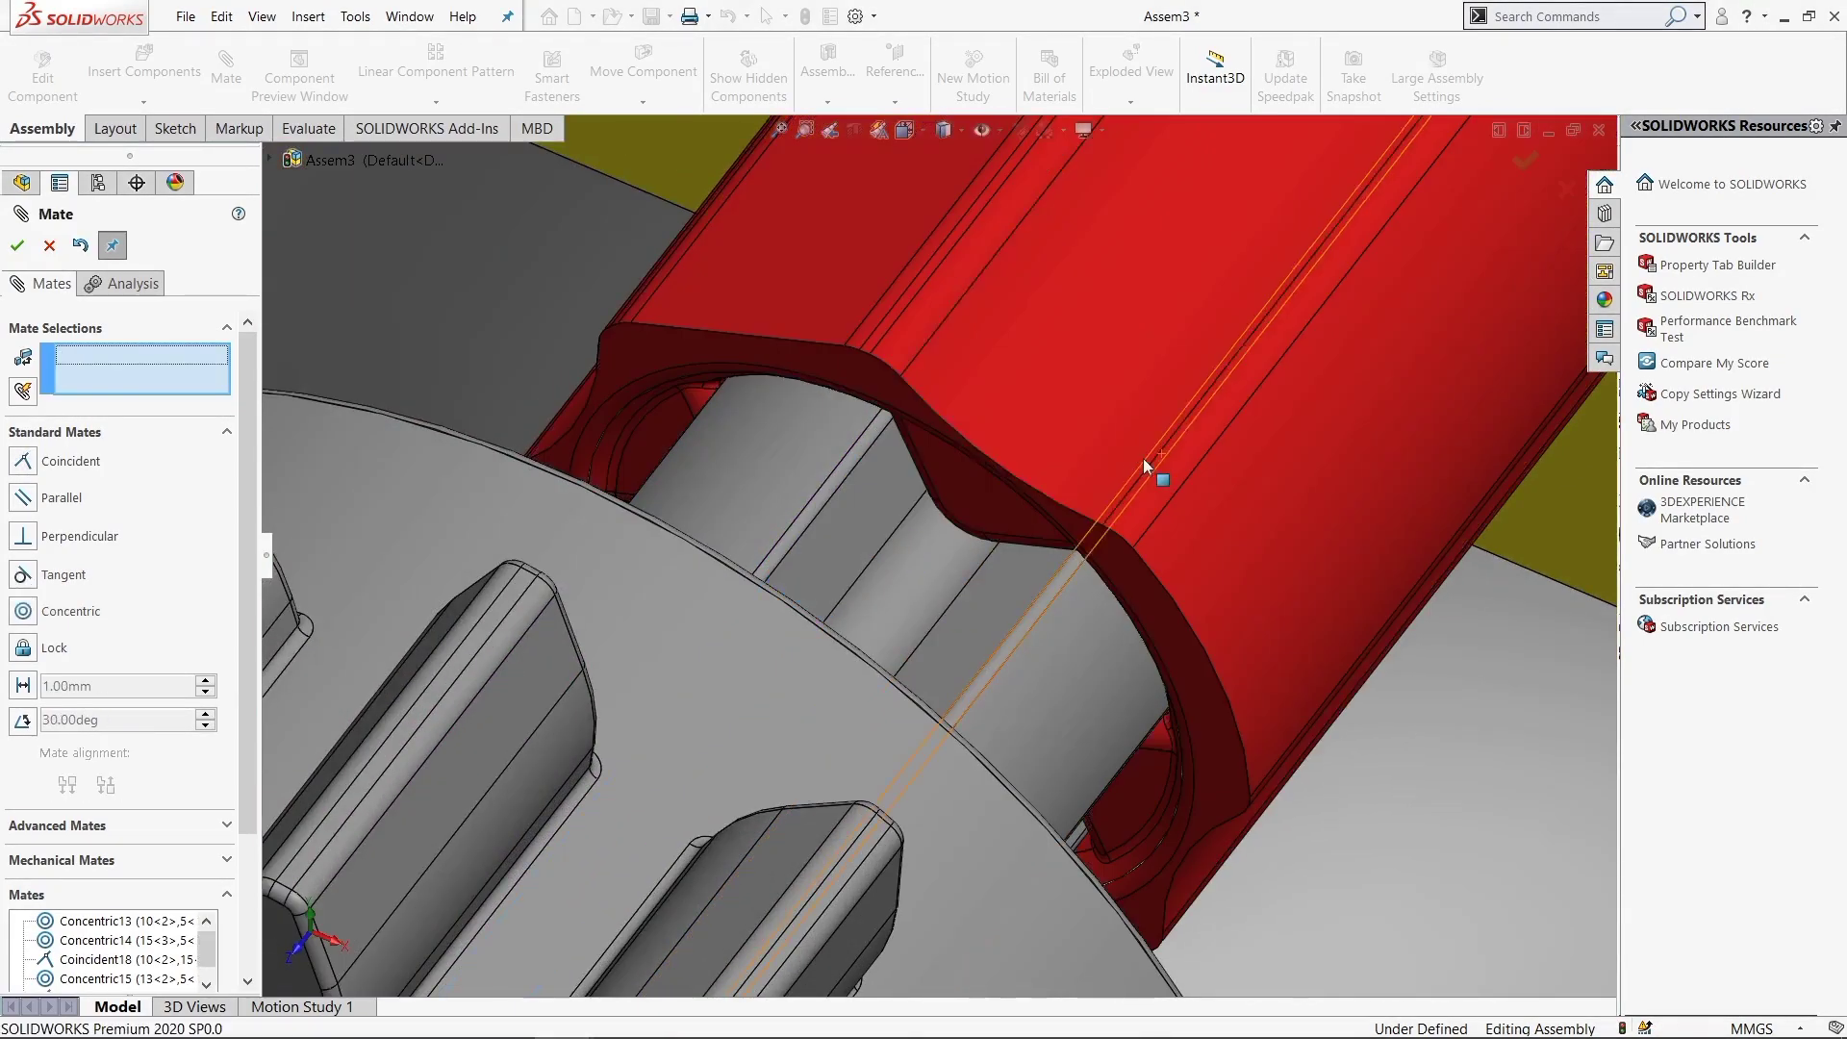
Mate the red connector's end face flush with the gear hub
scroll(1149, 500, "up", 5)
middle_click_drag(1157, 539, 1052, 524)
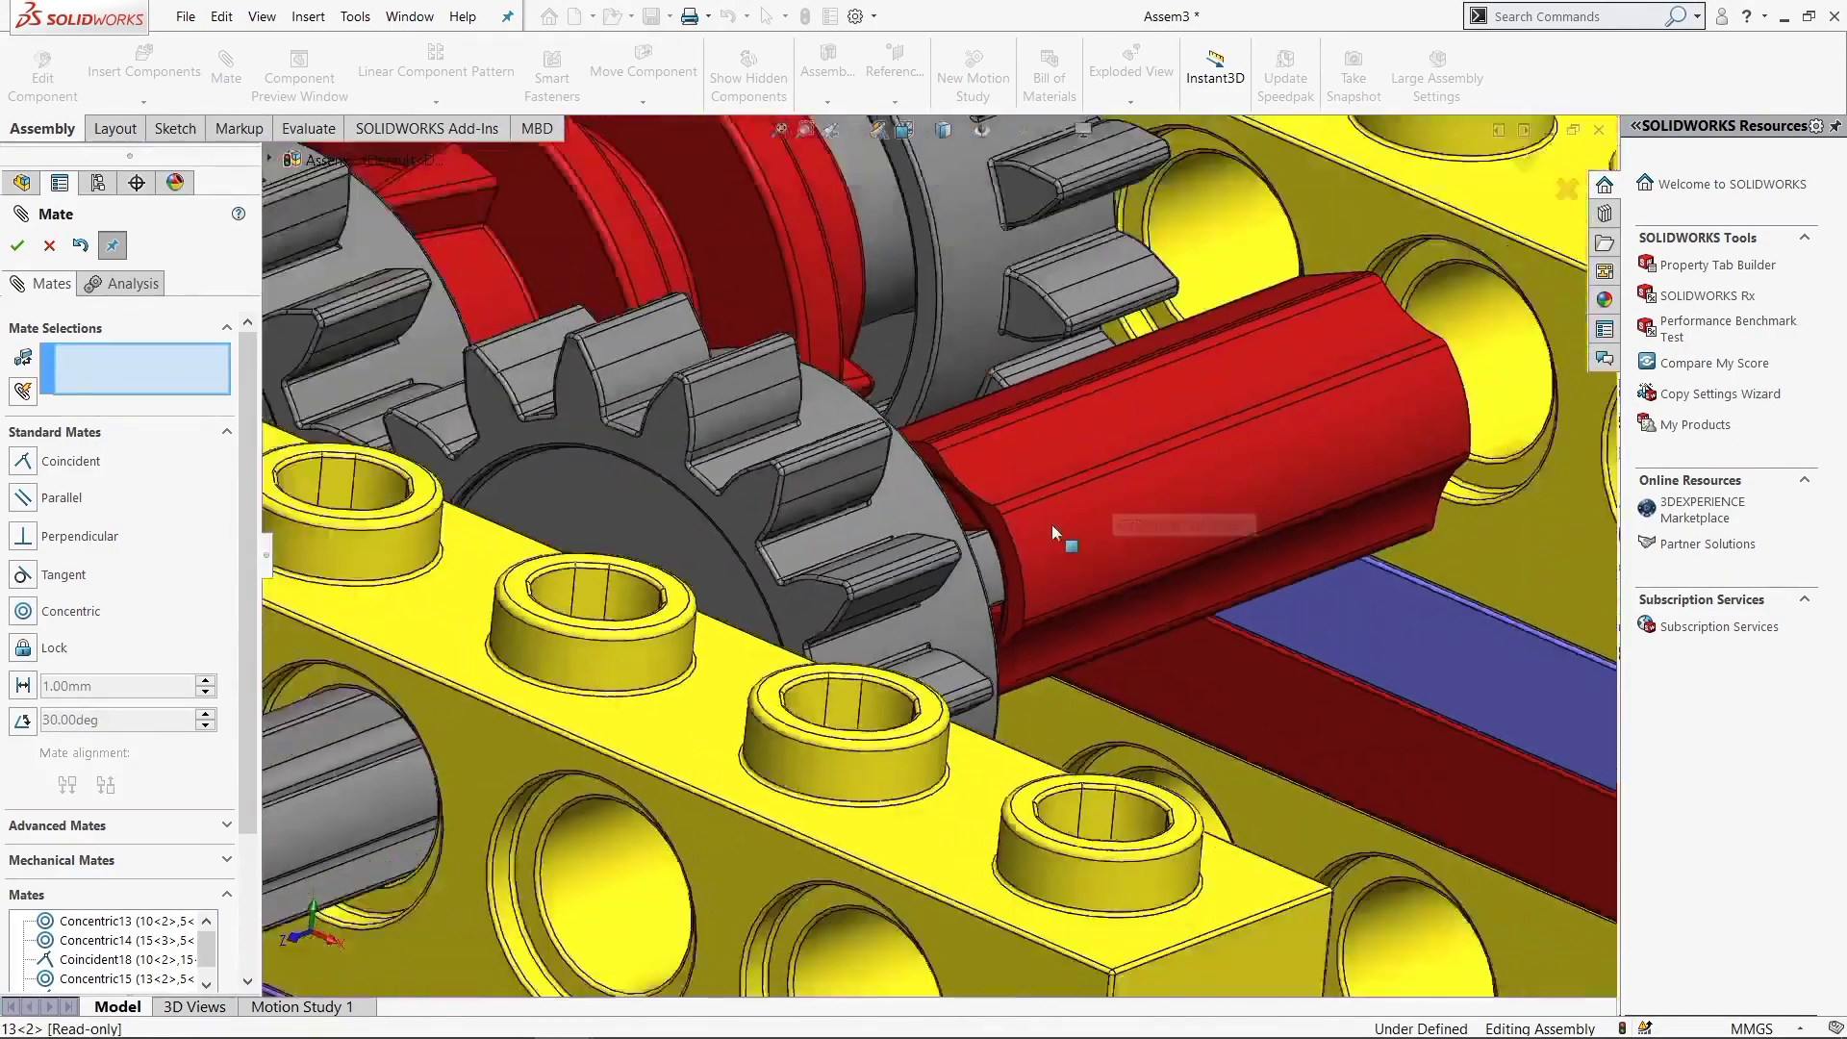
scroll(1052, 523, "down", 5)
scroll(868, 579, "up", 3)
scroll(869, 579, "down", 3)
scroll(868, 579, "up", 2)
scroll(1012, 309, "down", 5)
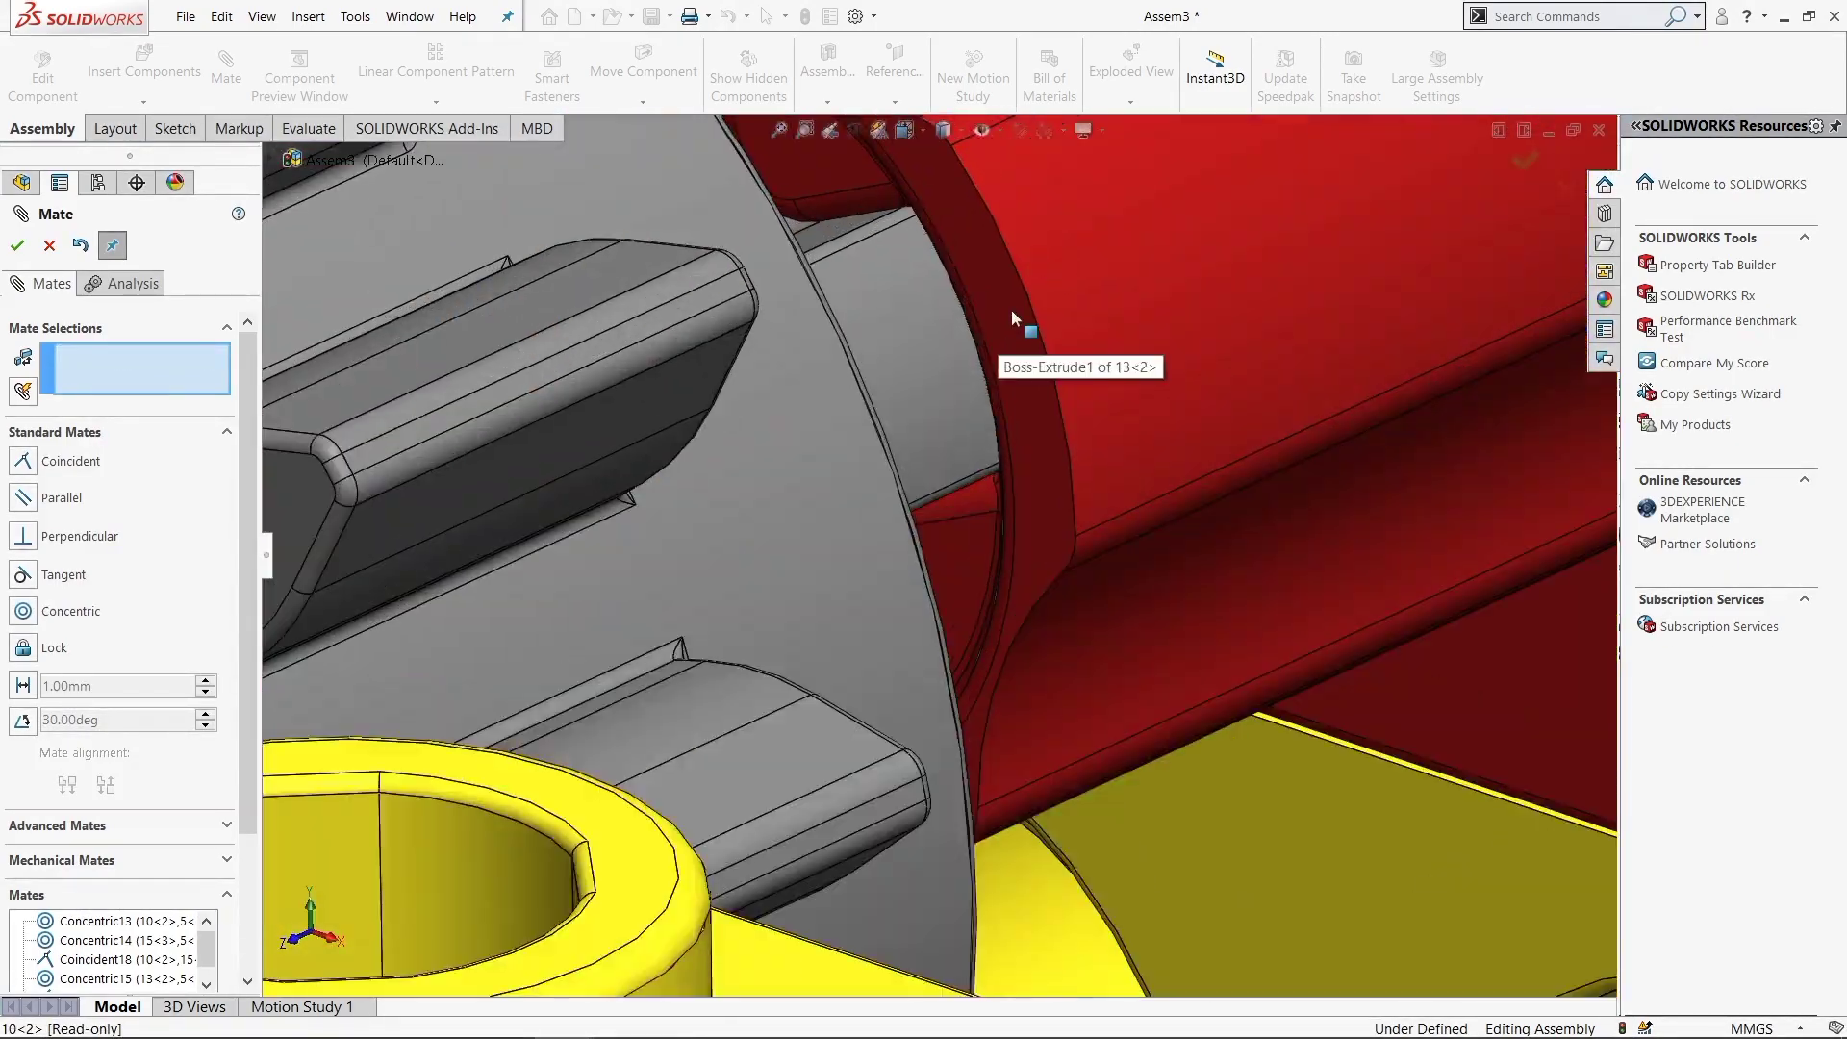
left_click(1002, 321)
middle_click_drag(998, 323, 737, 502)
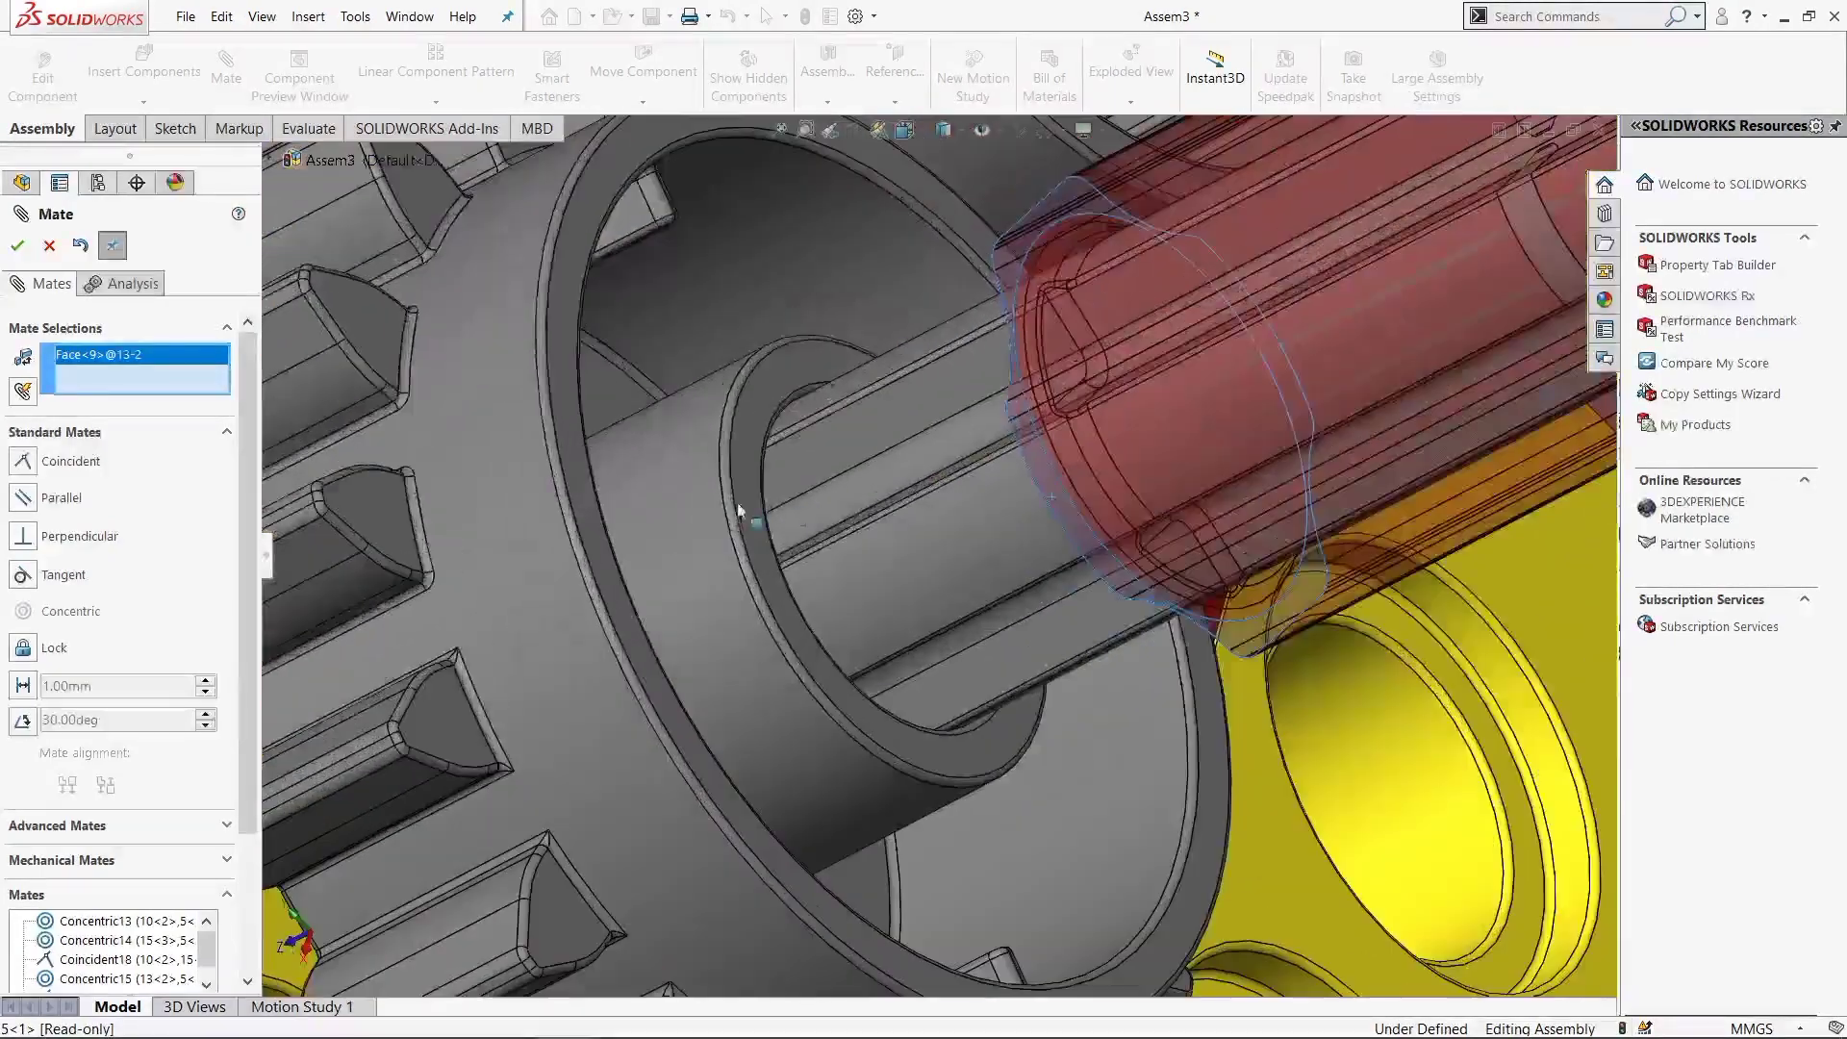
left_click(748, 491)
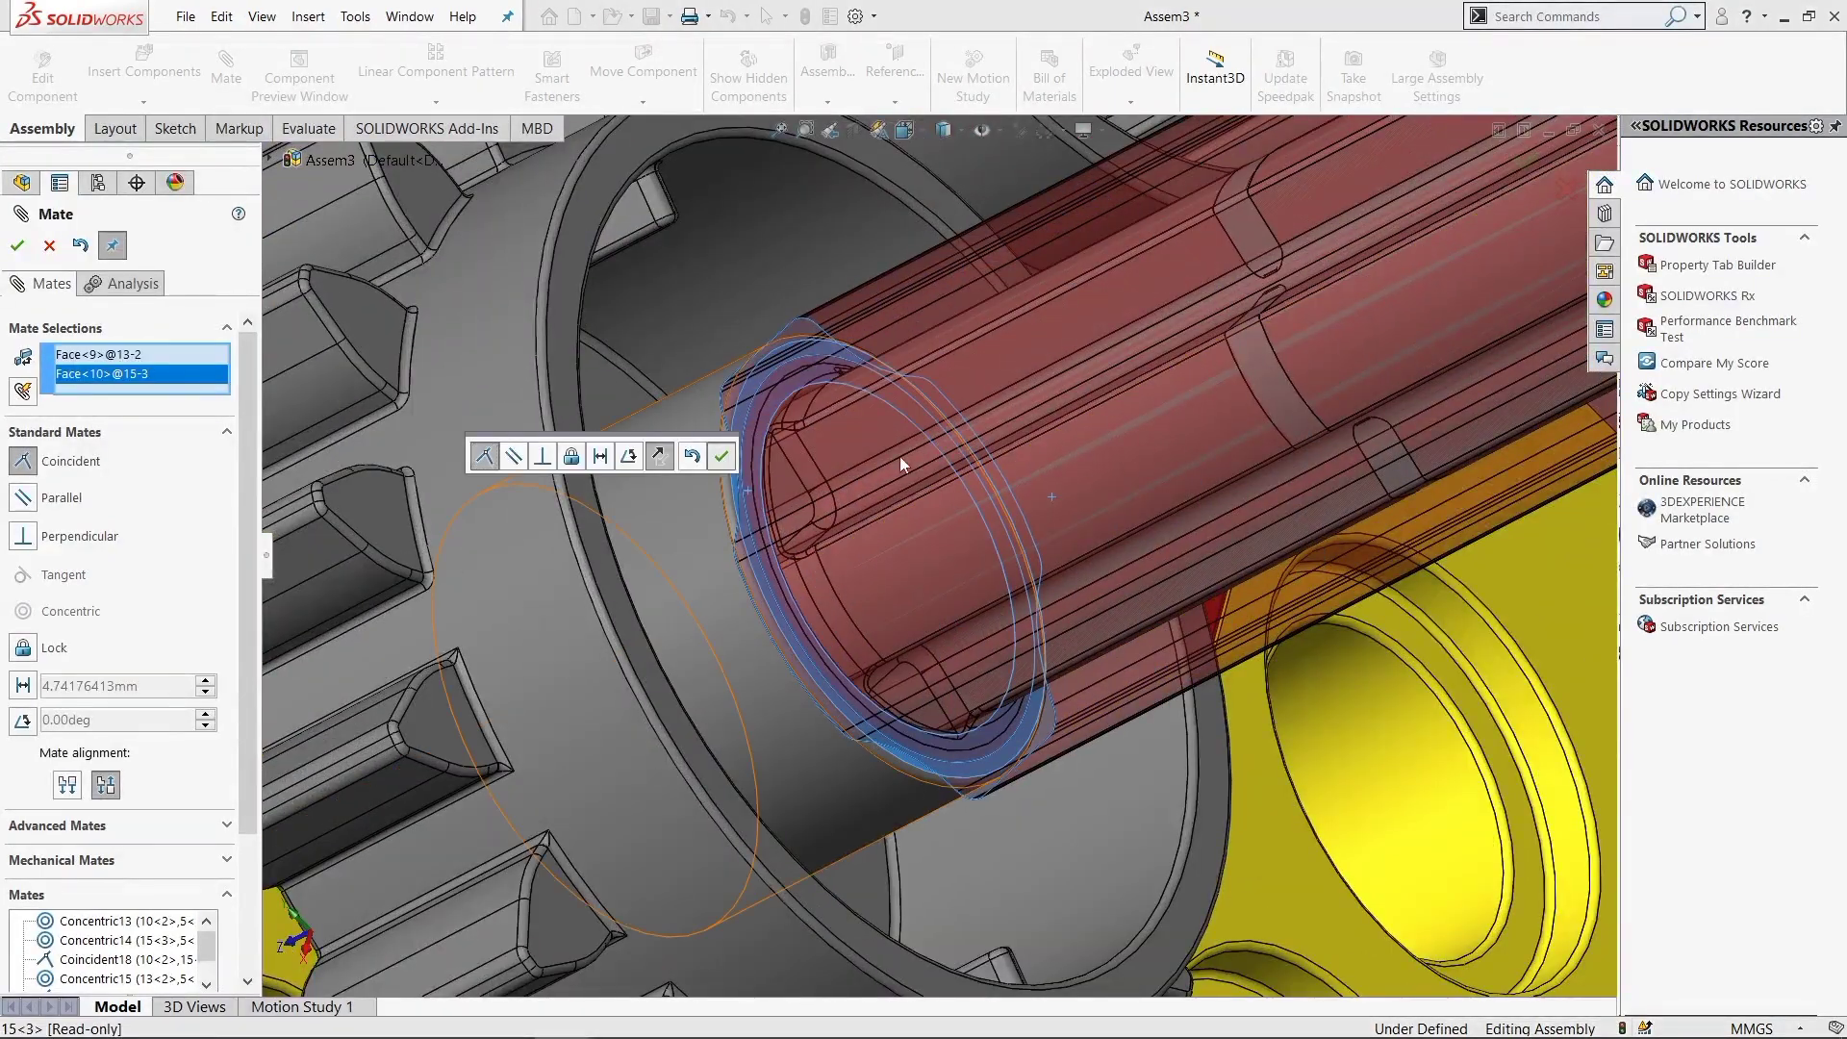
key("Return")
Make axle part 5's end face coincident with the red connector's face
scroll(1035, 396, "down", 5)
mouse_move(1035, 397)
middle_mouse_down()
mouse_move(1325, 494)
mouse_move(481, 585)
middle_mouse_up()
scroll(1326, 495, "up", 3)
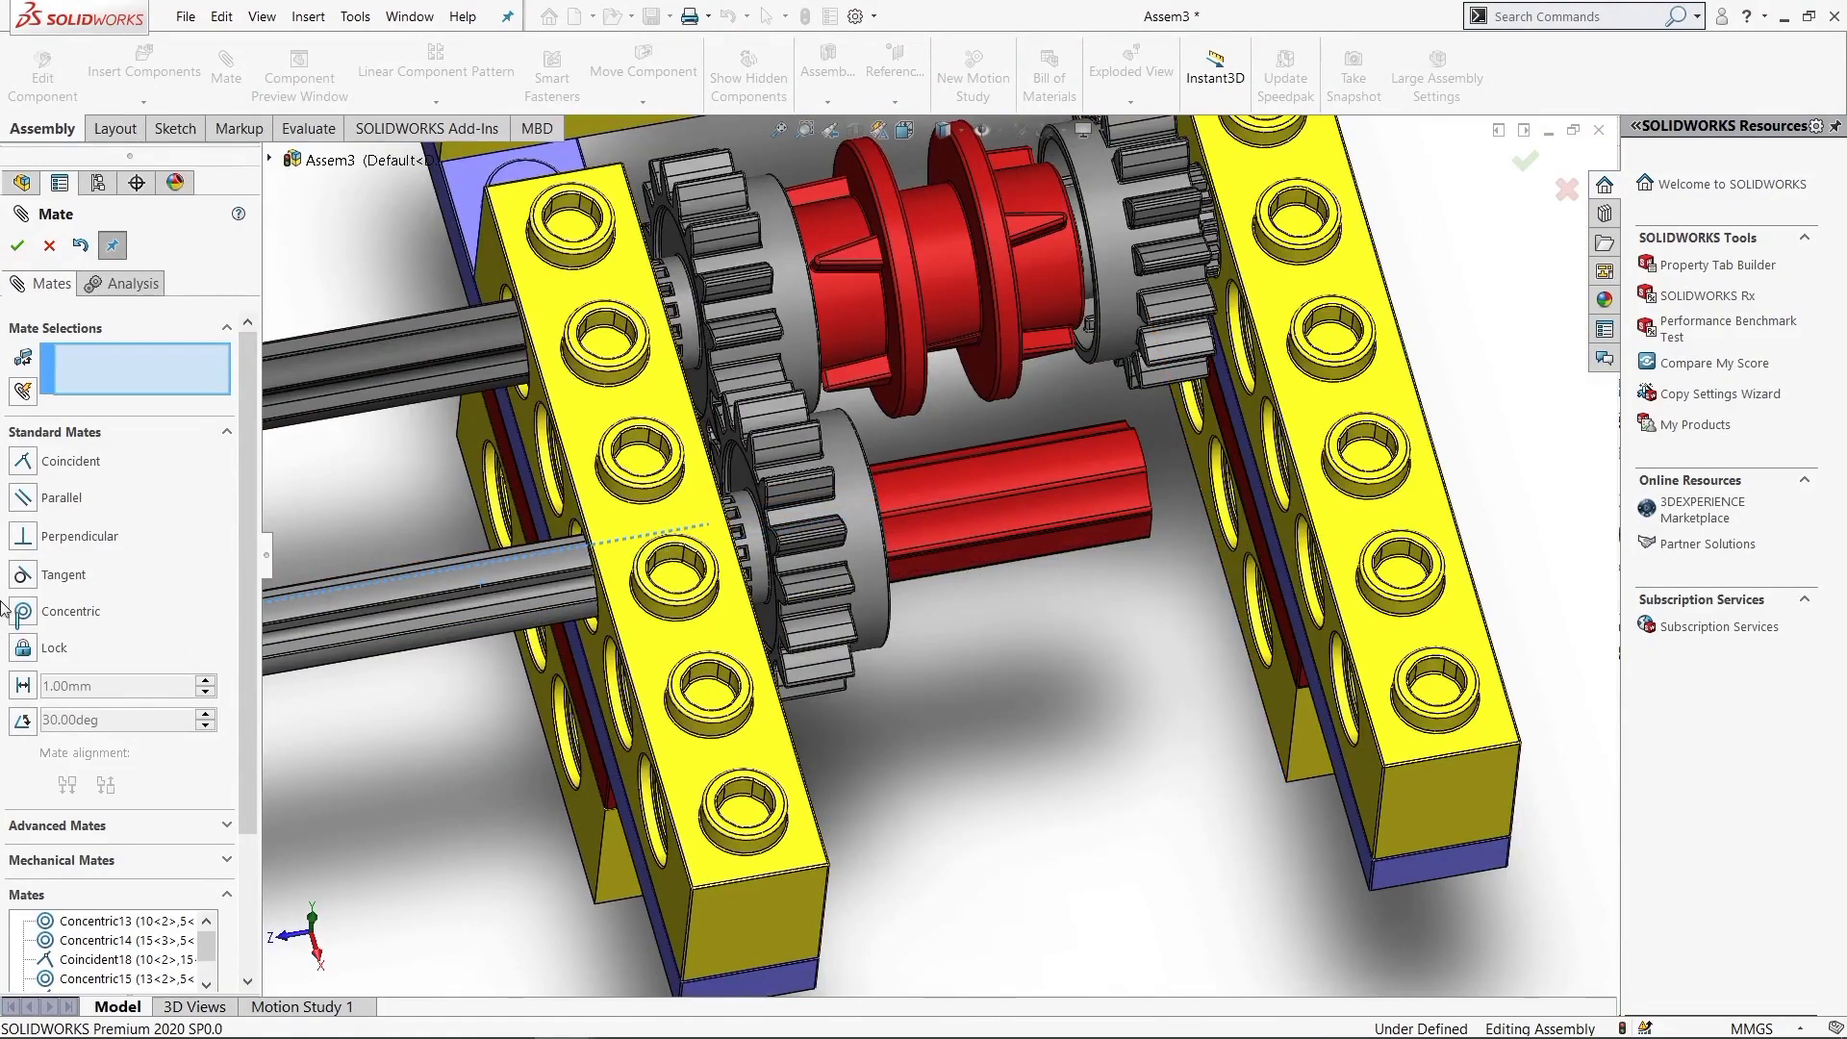
scroll(881, 587, "up", 5)
left_click(704, 567)
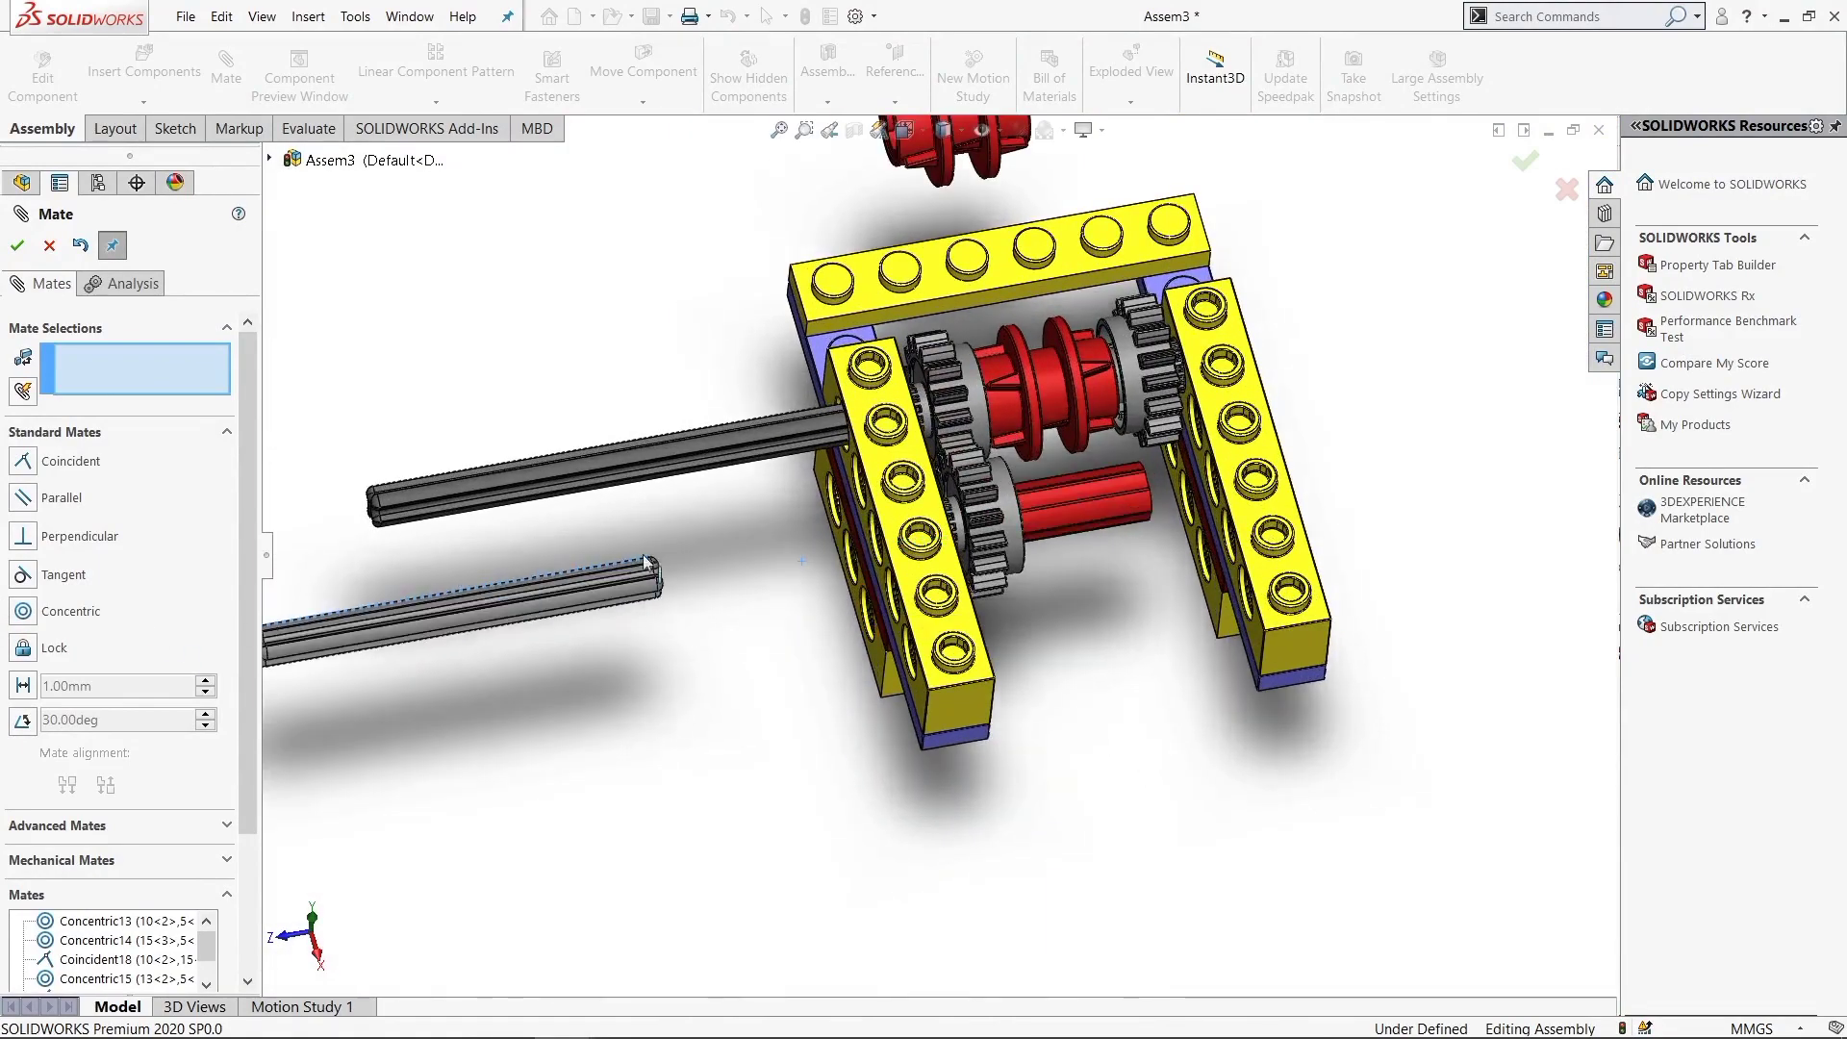
scroll(704, 567, "down", 6)
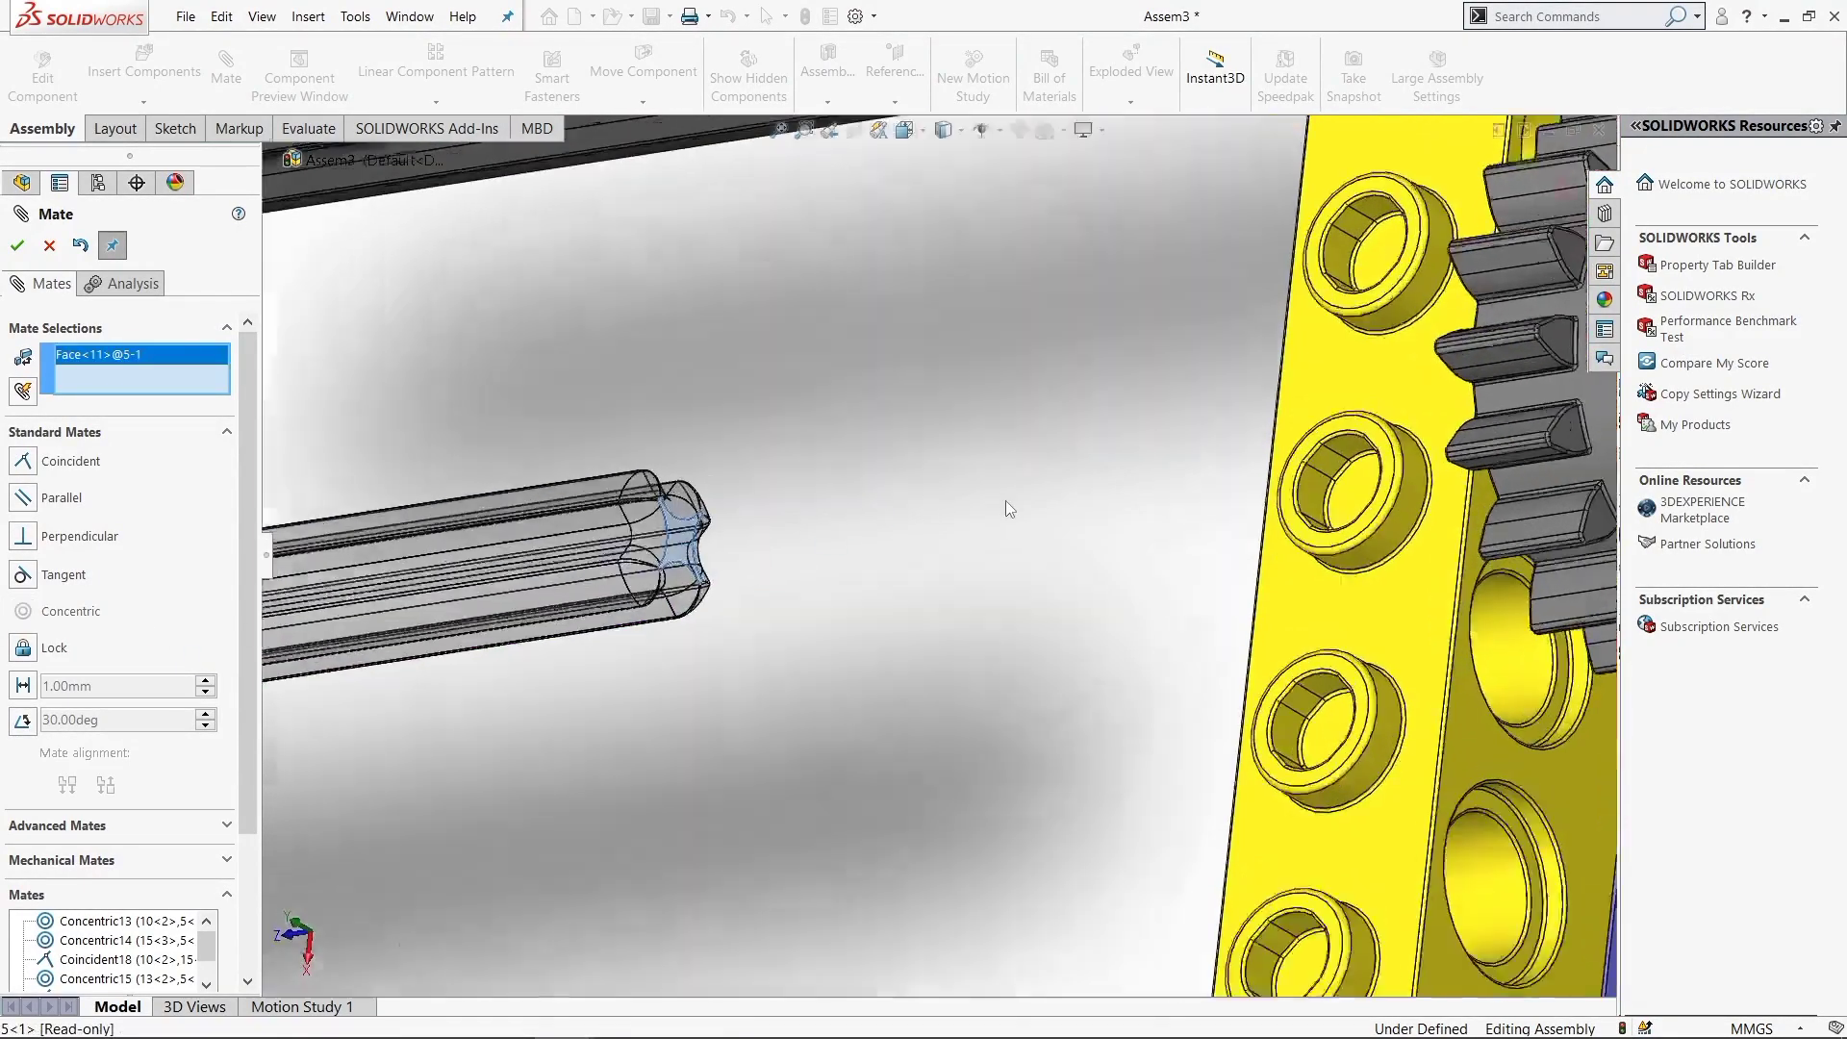
middle_click_drag(1006, 507, 1537, 402)
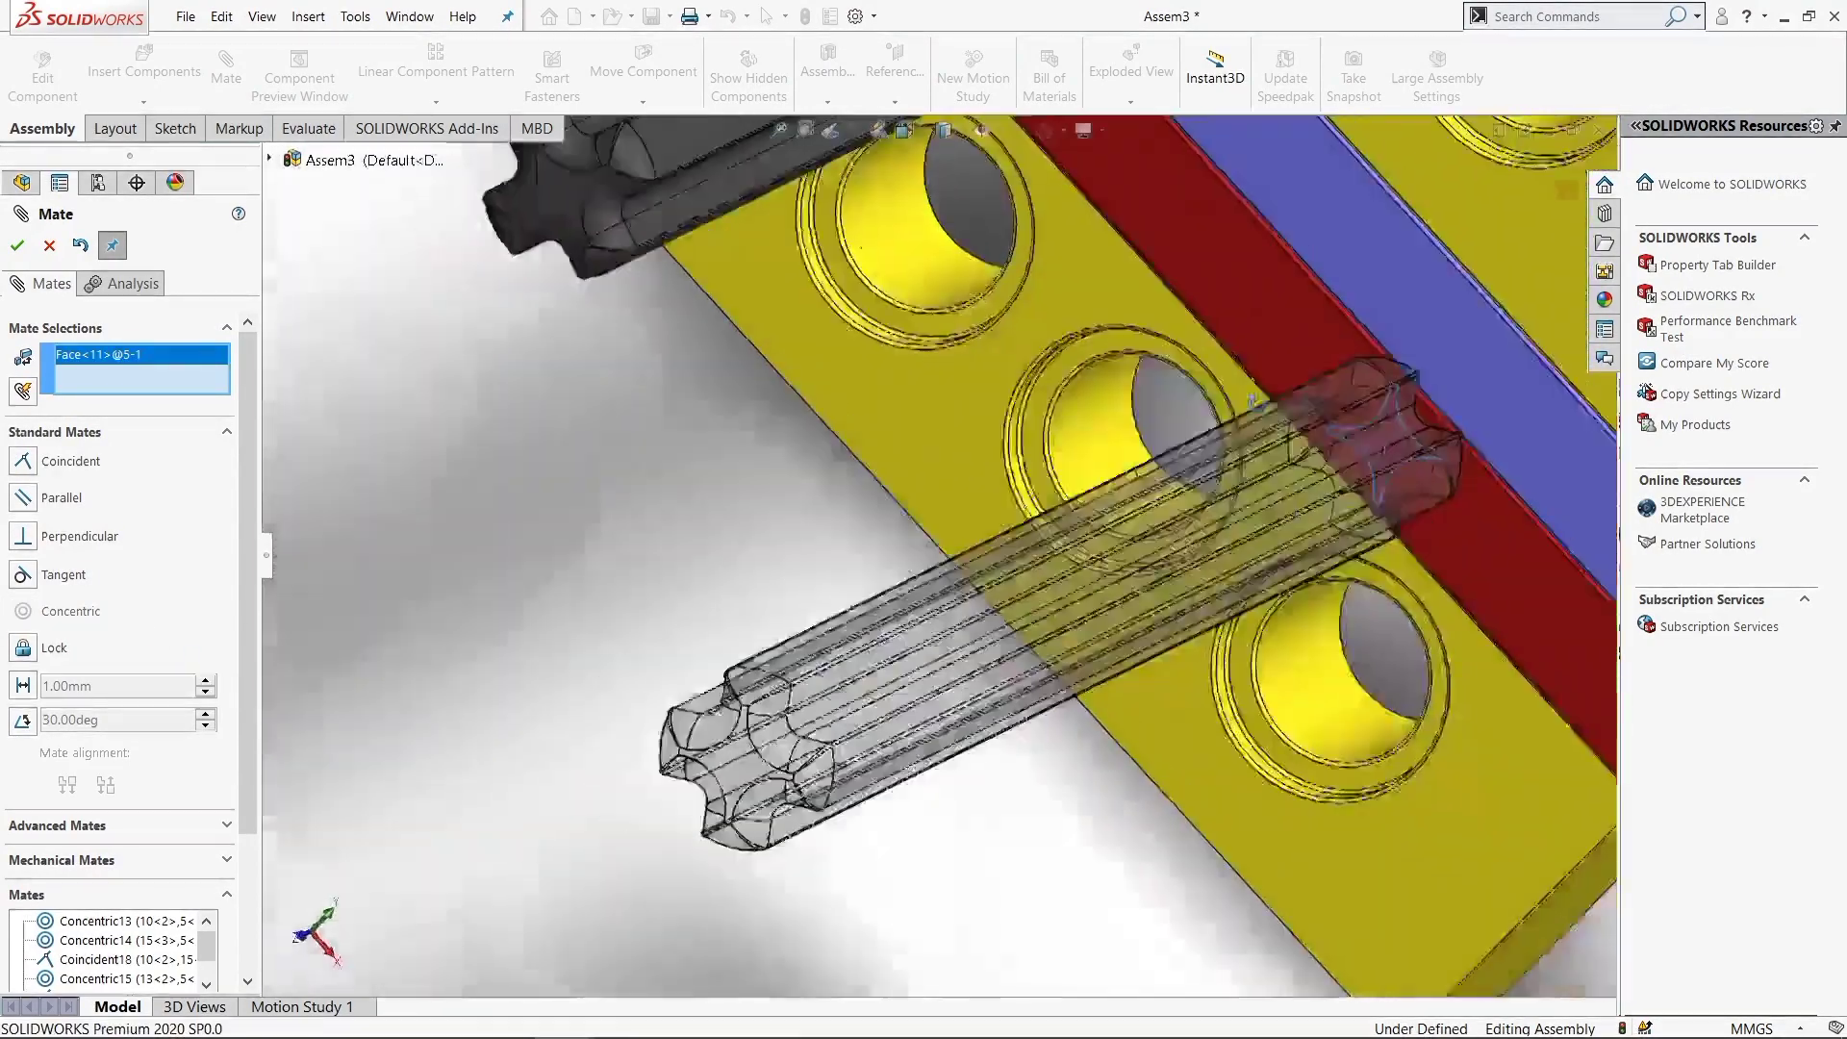
scroll(1347, 337, "down", 3)
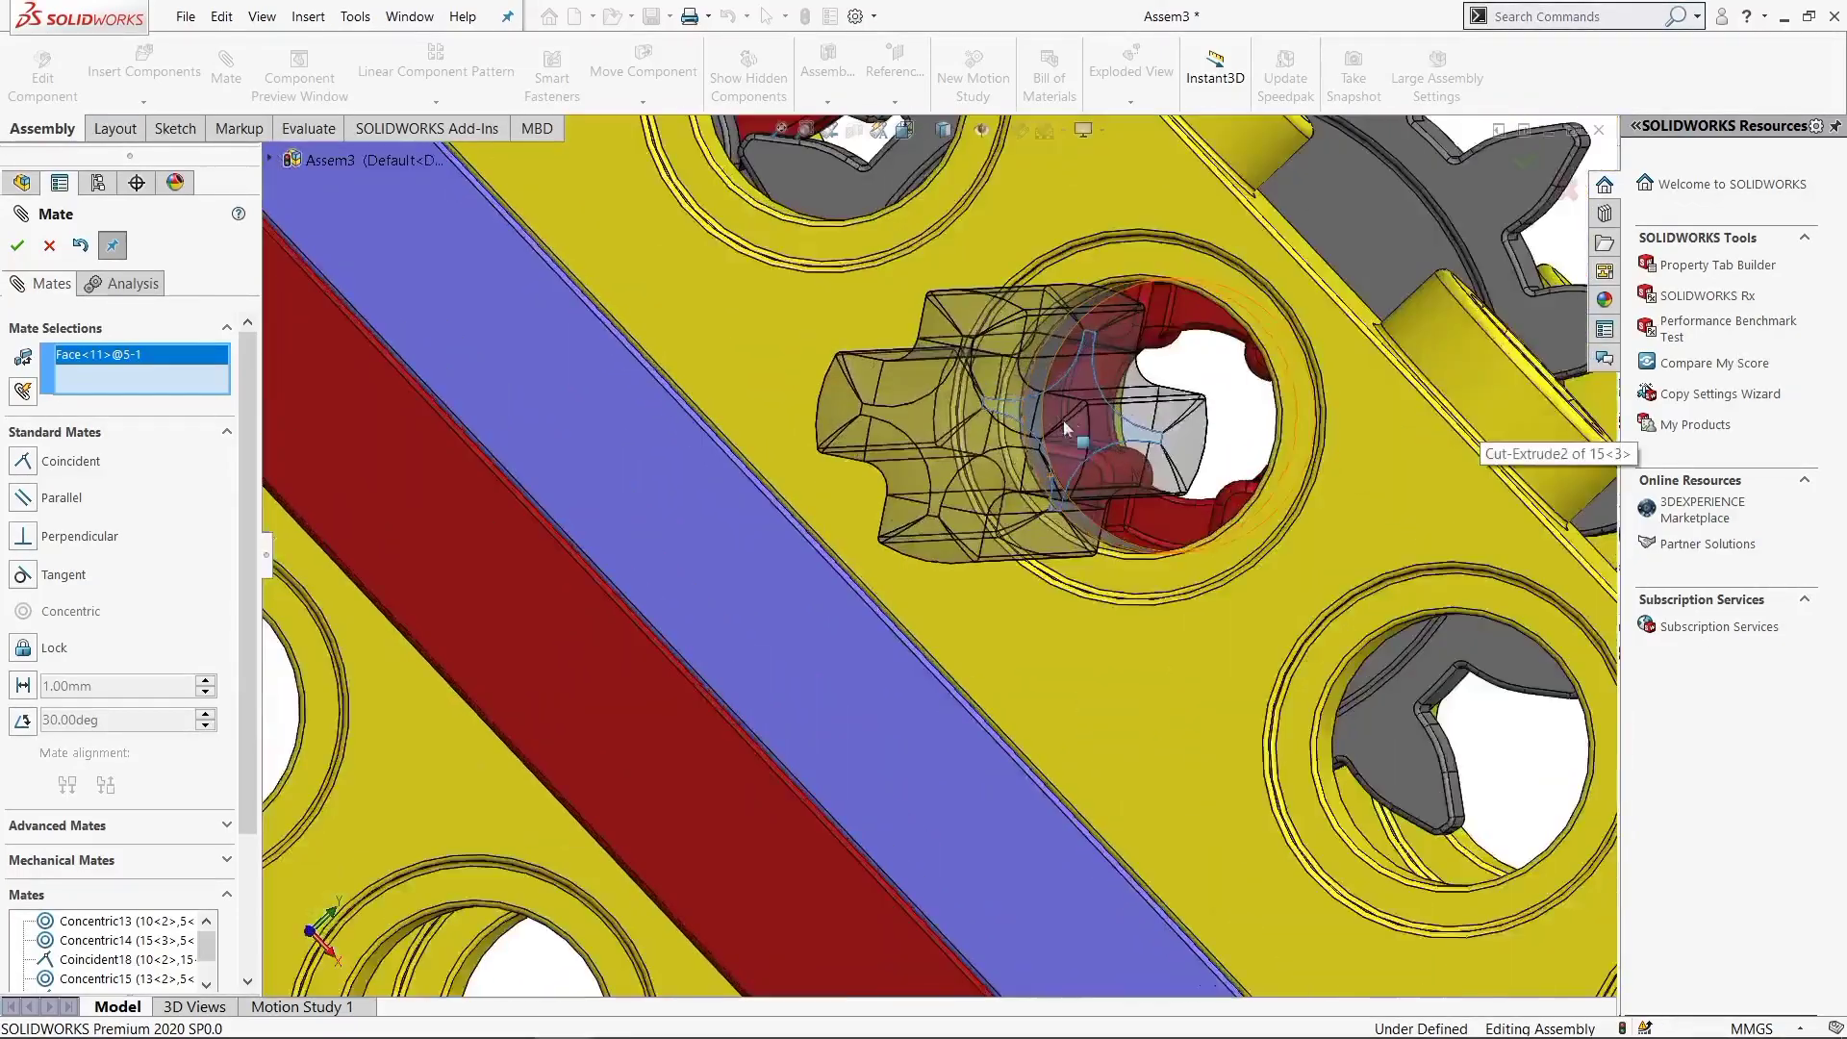
scroll(1244, 263, "down", 3)
left_click(1256, 266)
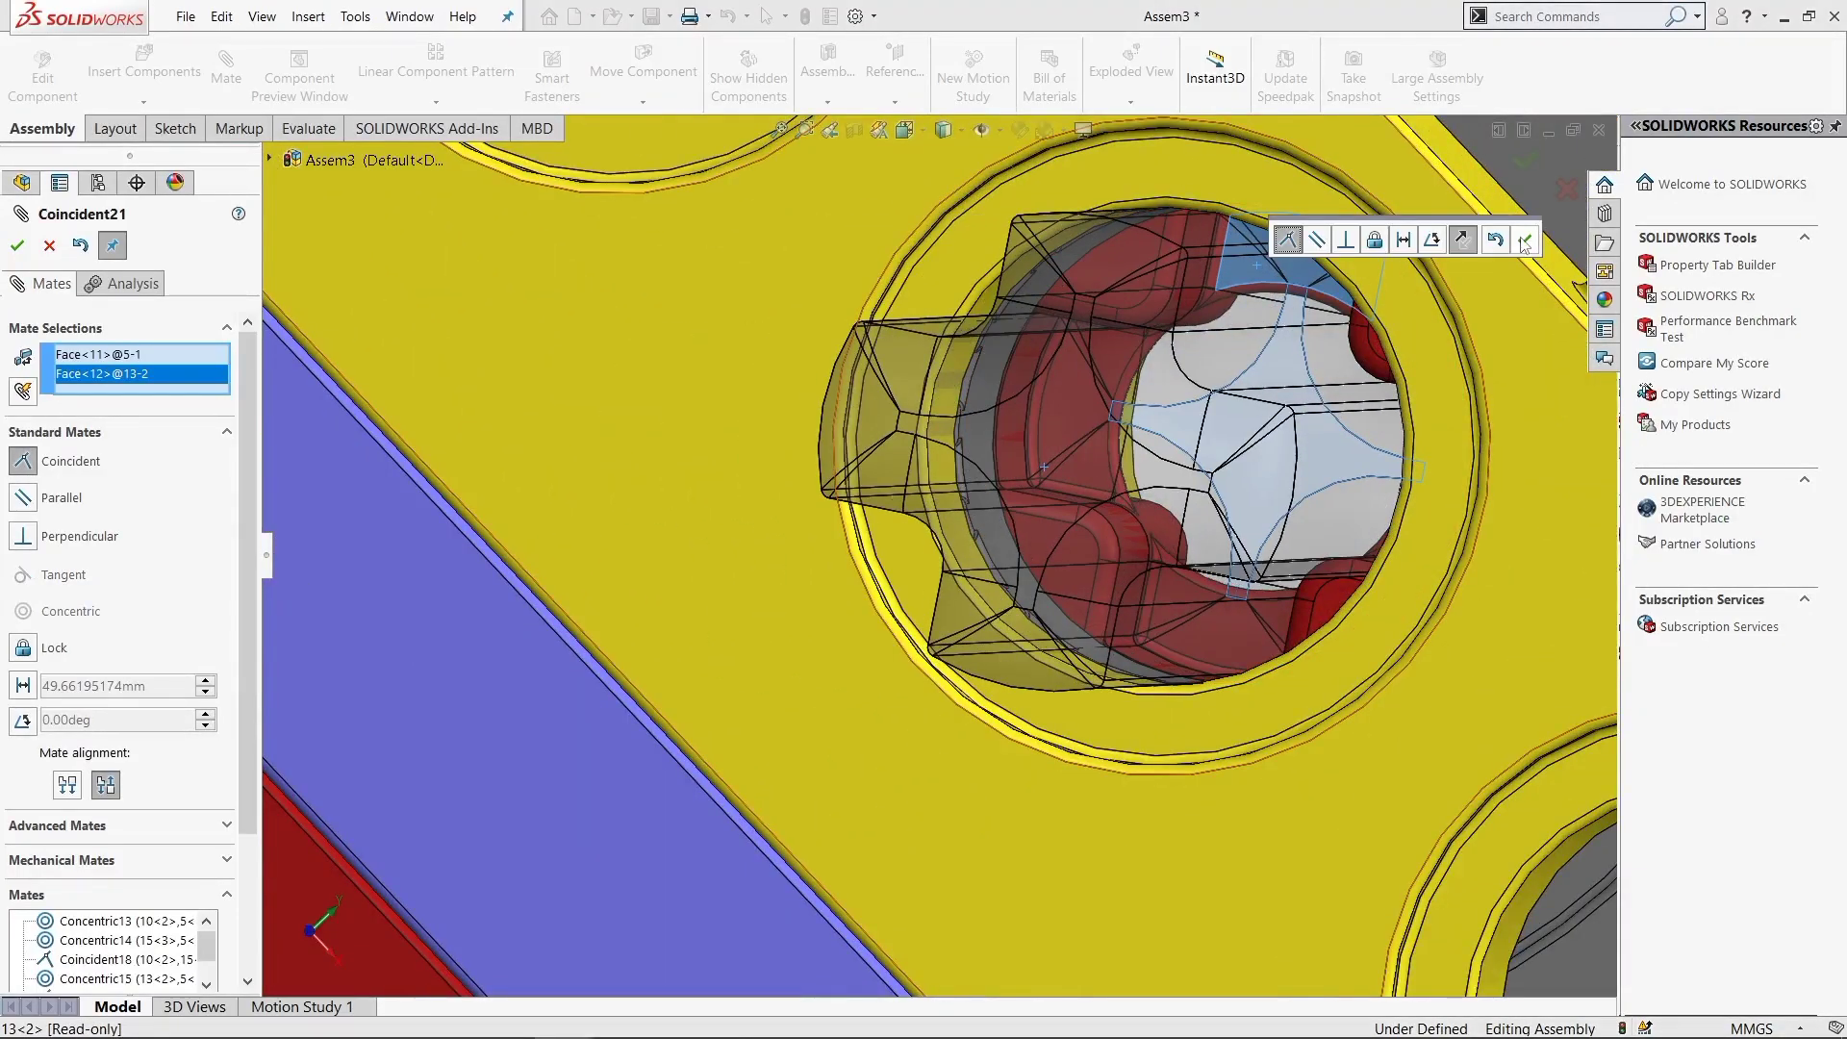
left_click(1525, 239)
scroll(1251, 385, "up", 5)
mouse_move(1058, 481)
middle_mouse_down()
mouse_move(1214, 546)
mouse_move(973, 570)
mouse_move(1225, 558)
middle_mouse_up()
scroll(1214, 545, "down", 3)
scroll(1214, 545, "up", 3)
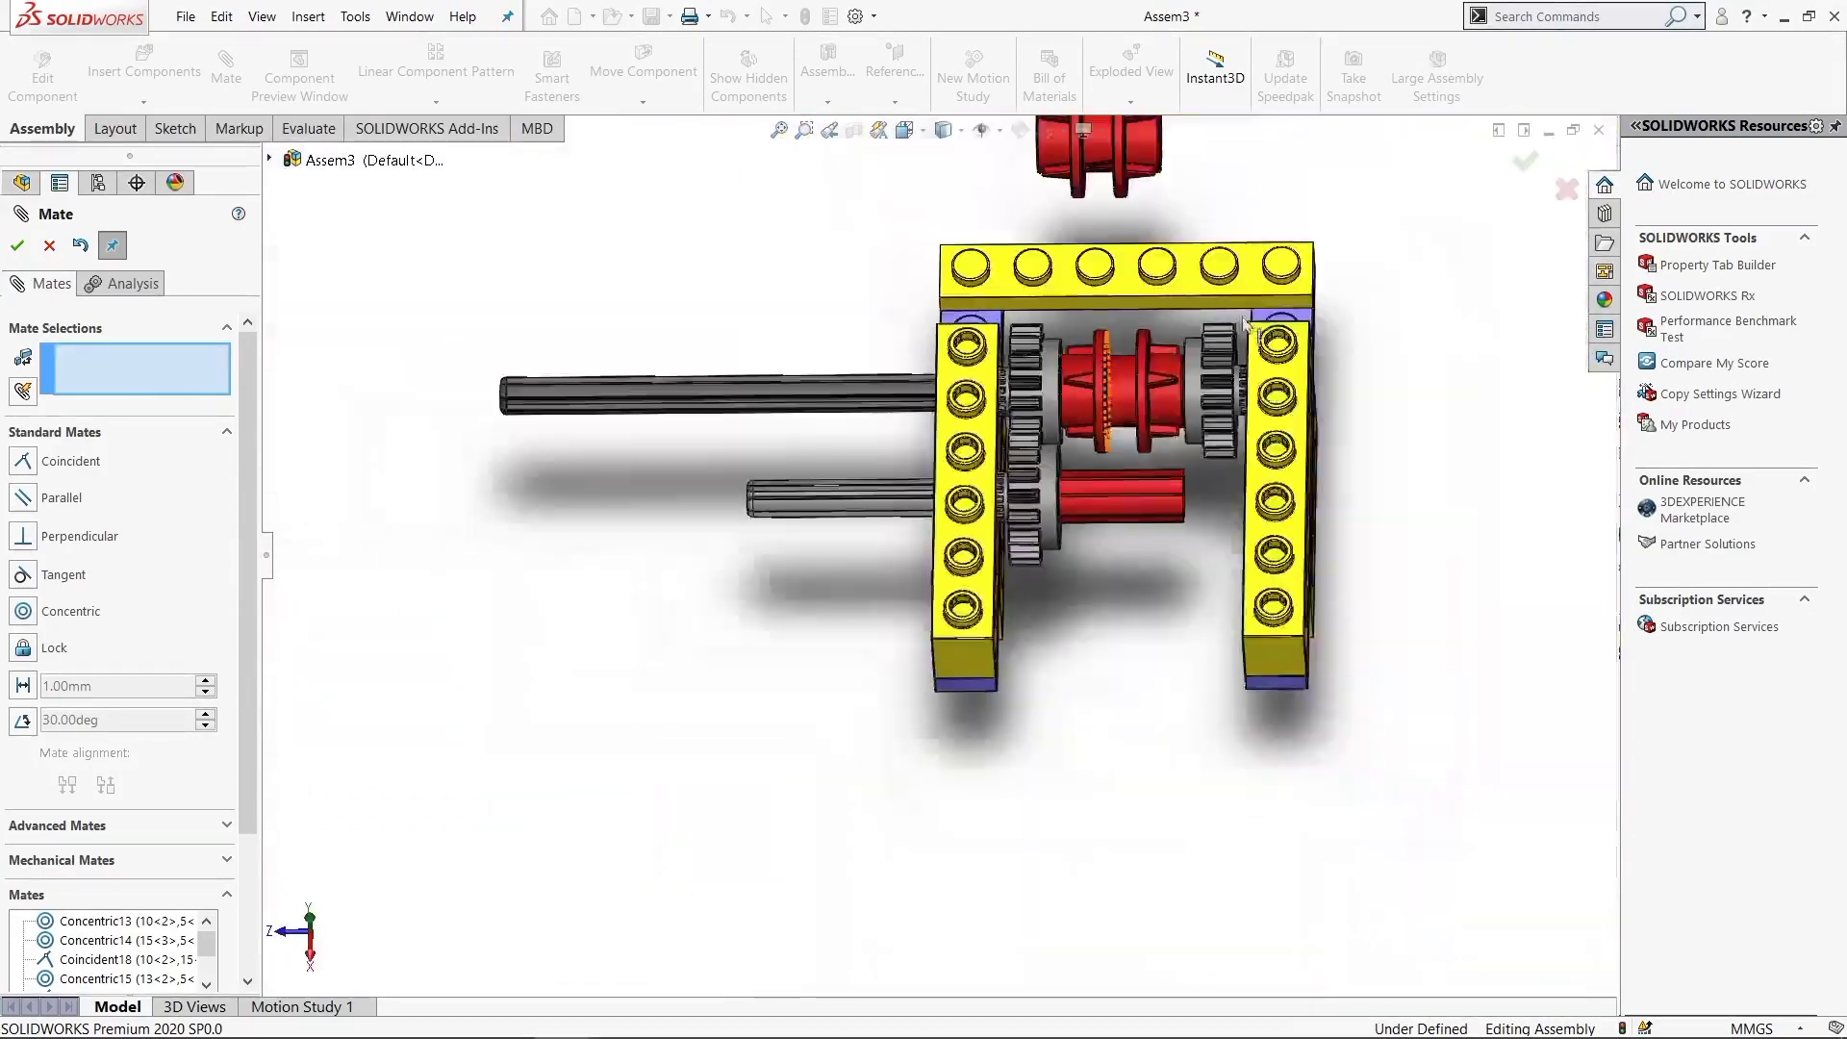
Make the floating red hub concentric with the lower red connector
middle_click_drag(1245, 324, 1229, 298)
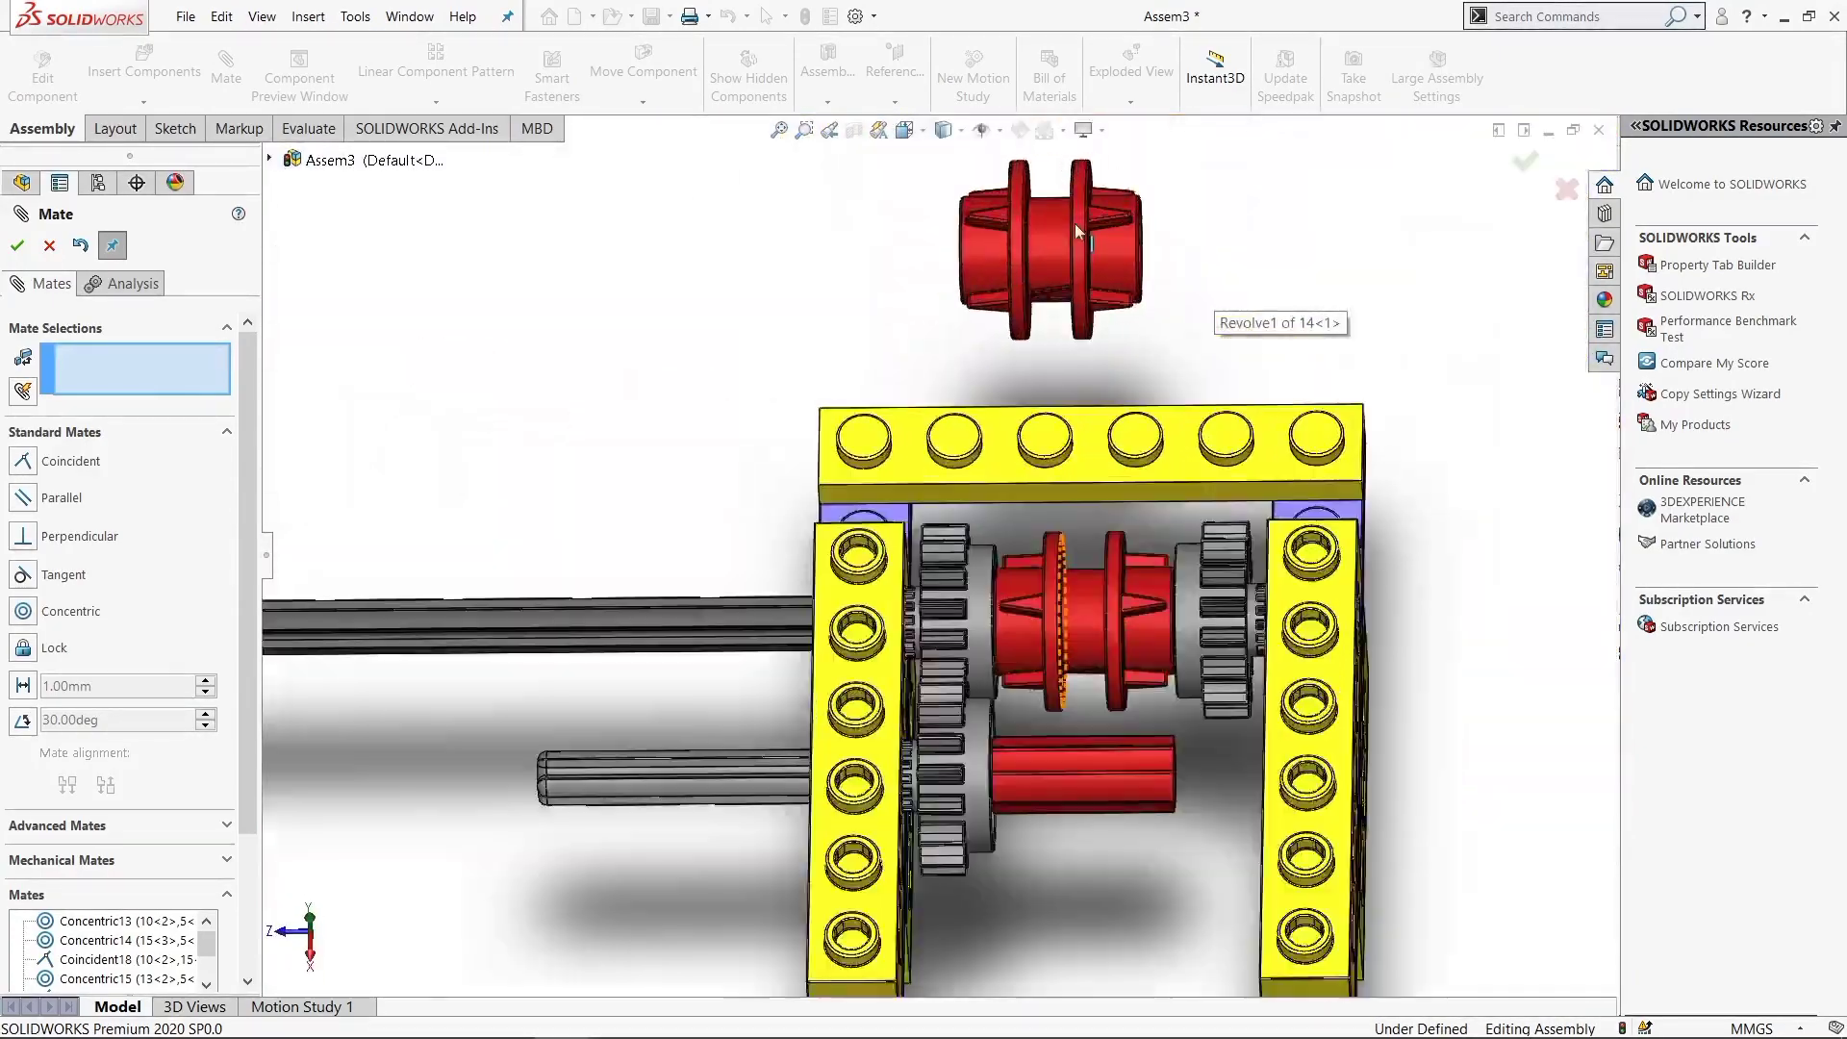
scroll(1155, 207, "down", 5)
left_click(902, 277)
scroll(902, 277, "up", 2)
middle_click_drag(903, 277, 1076, 817)
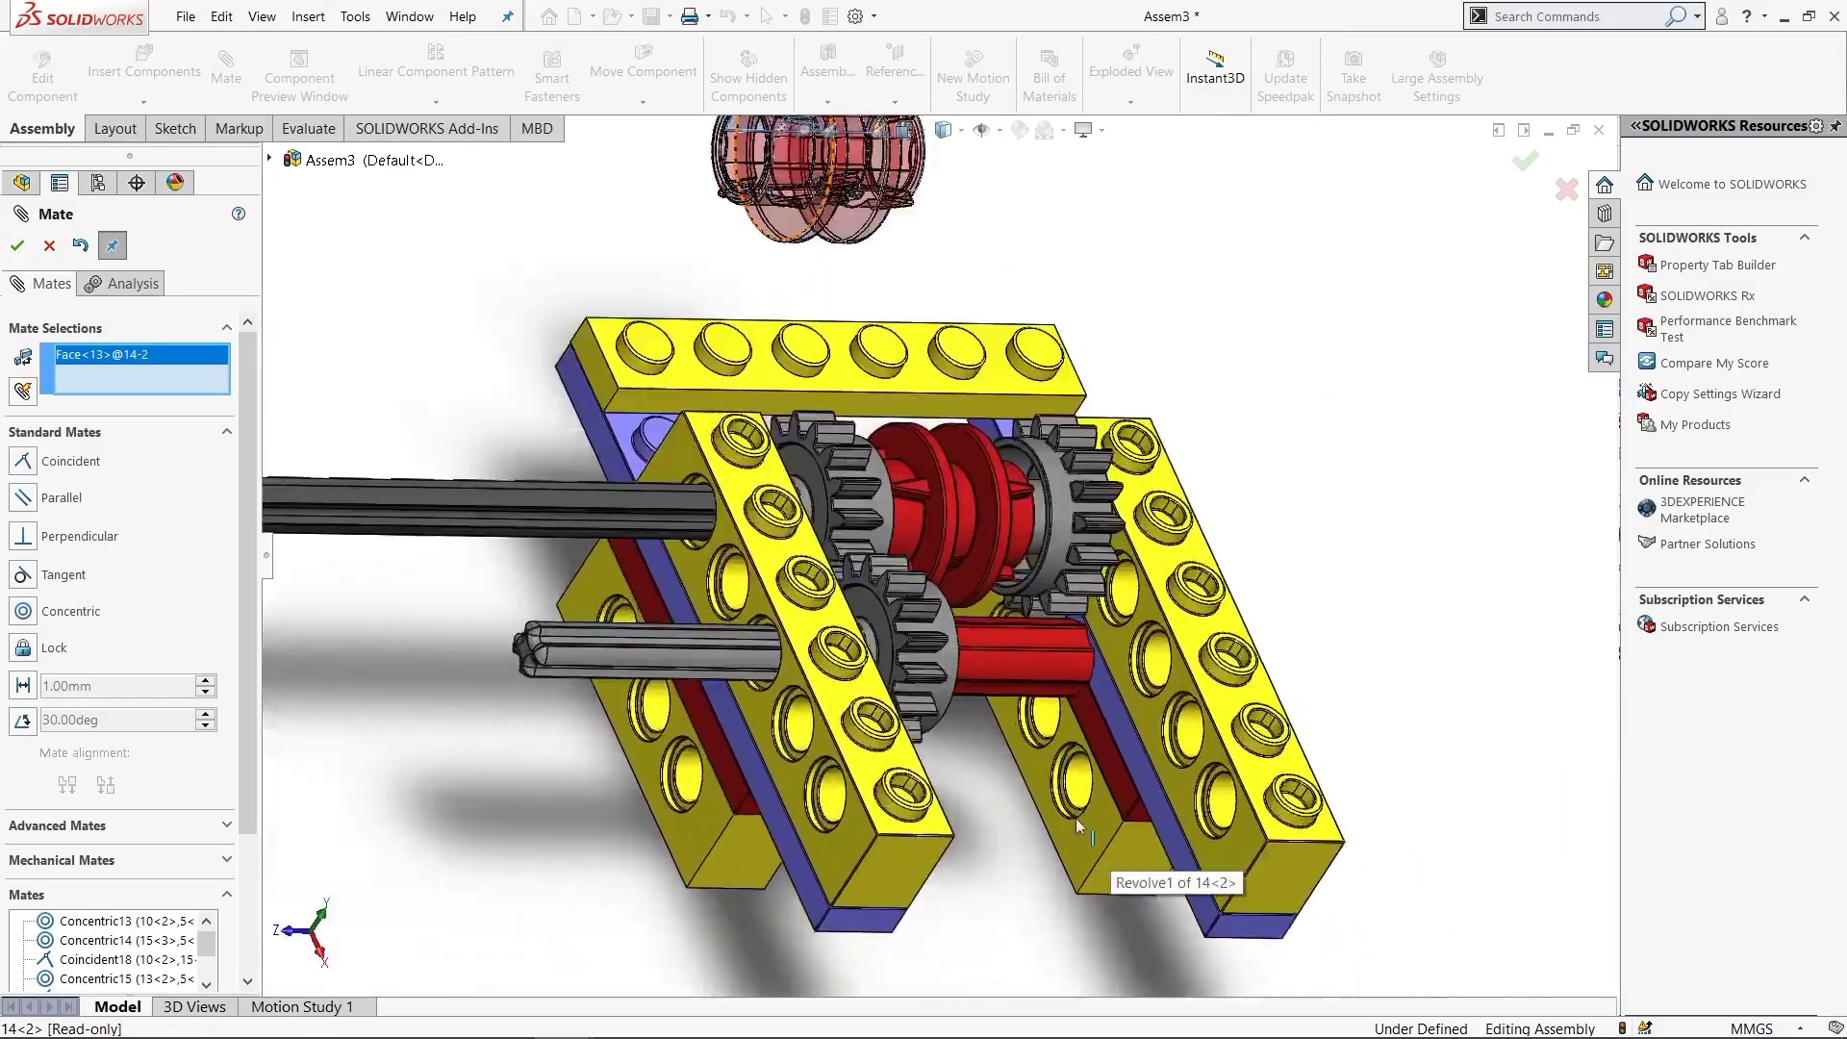
scroll(1014, 603, "down", 5)
left_click(1000, 655)
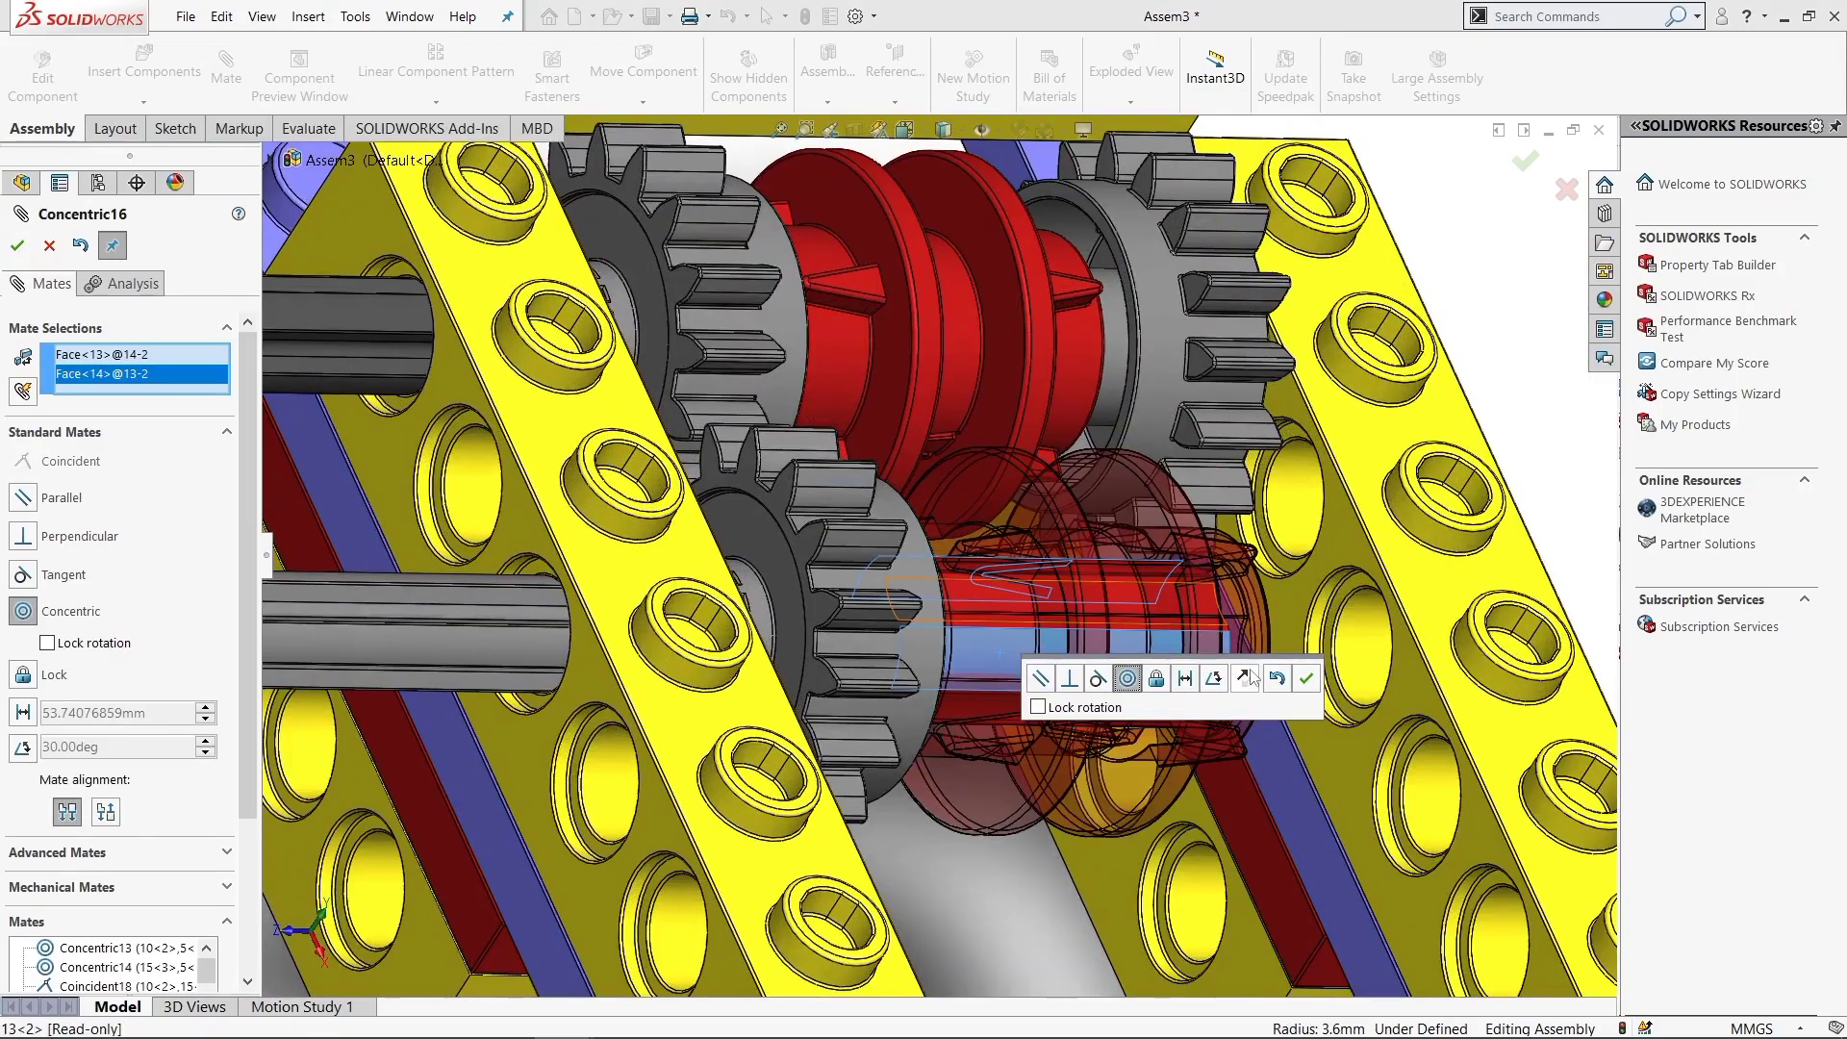
key("Return")
Add a second concentric mate between the hub's inner face and the connector face
scroll(1001, 546, "down", 4)
middle_click_drag(1001, 550, 1054, 731)
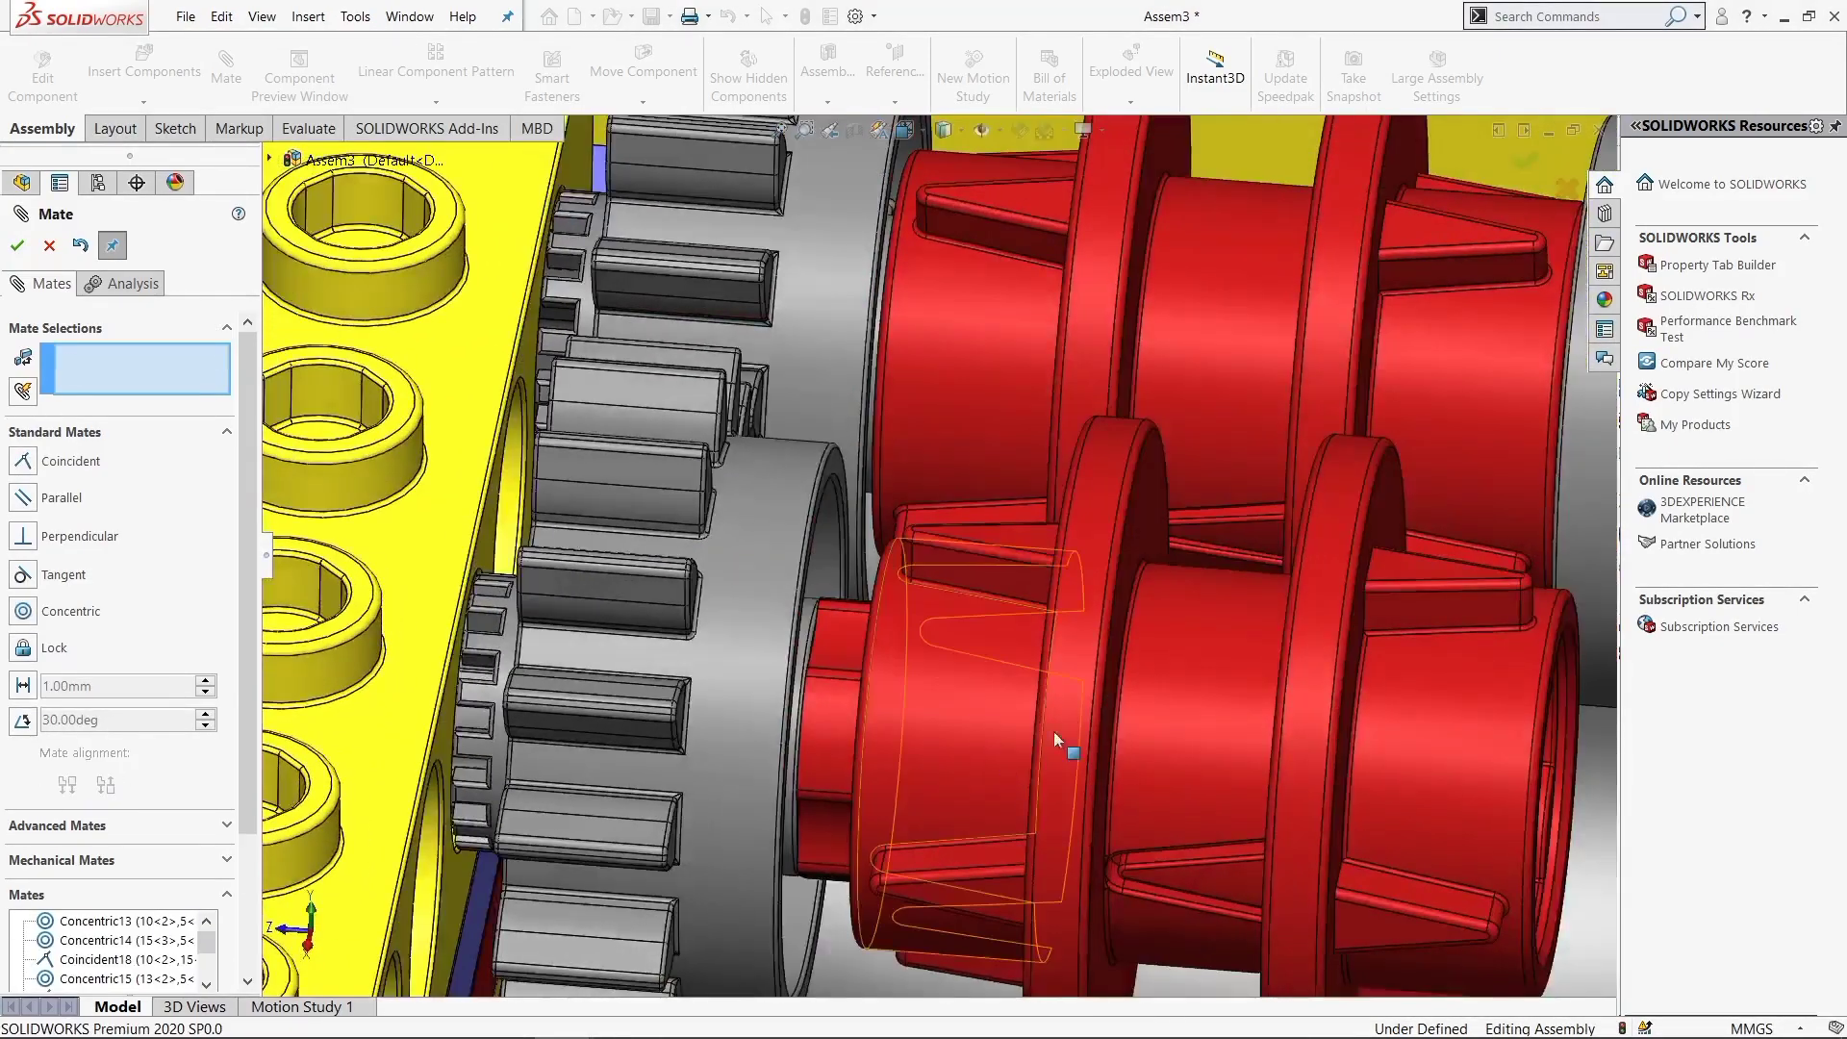
scroll(1333, 590, "down", 3)
mouse_move(1333, 591)
middle_mouse_down()
mouse_move(1198, 734)
mouse_move(967, 681)
middle_mouse_up()
scroll(967, 681, "down", 3)
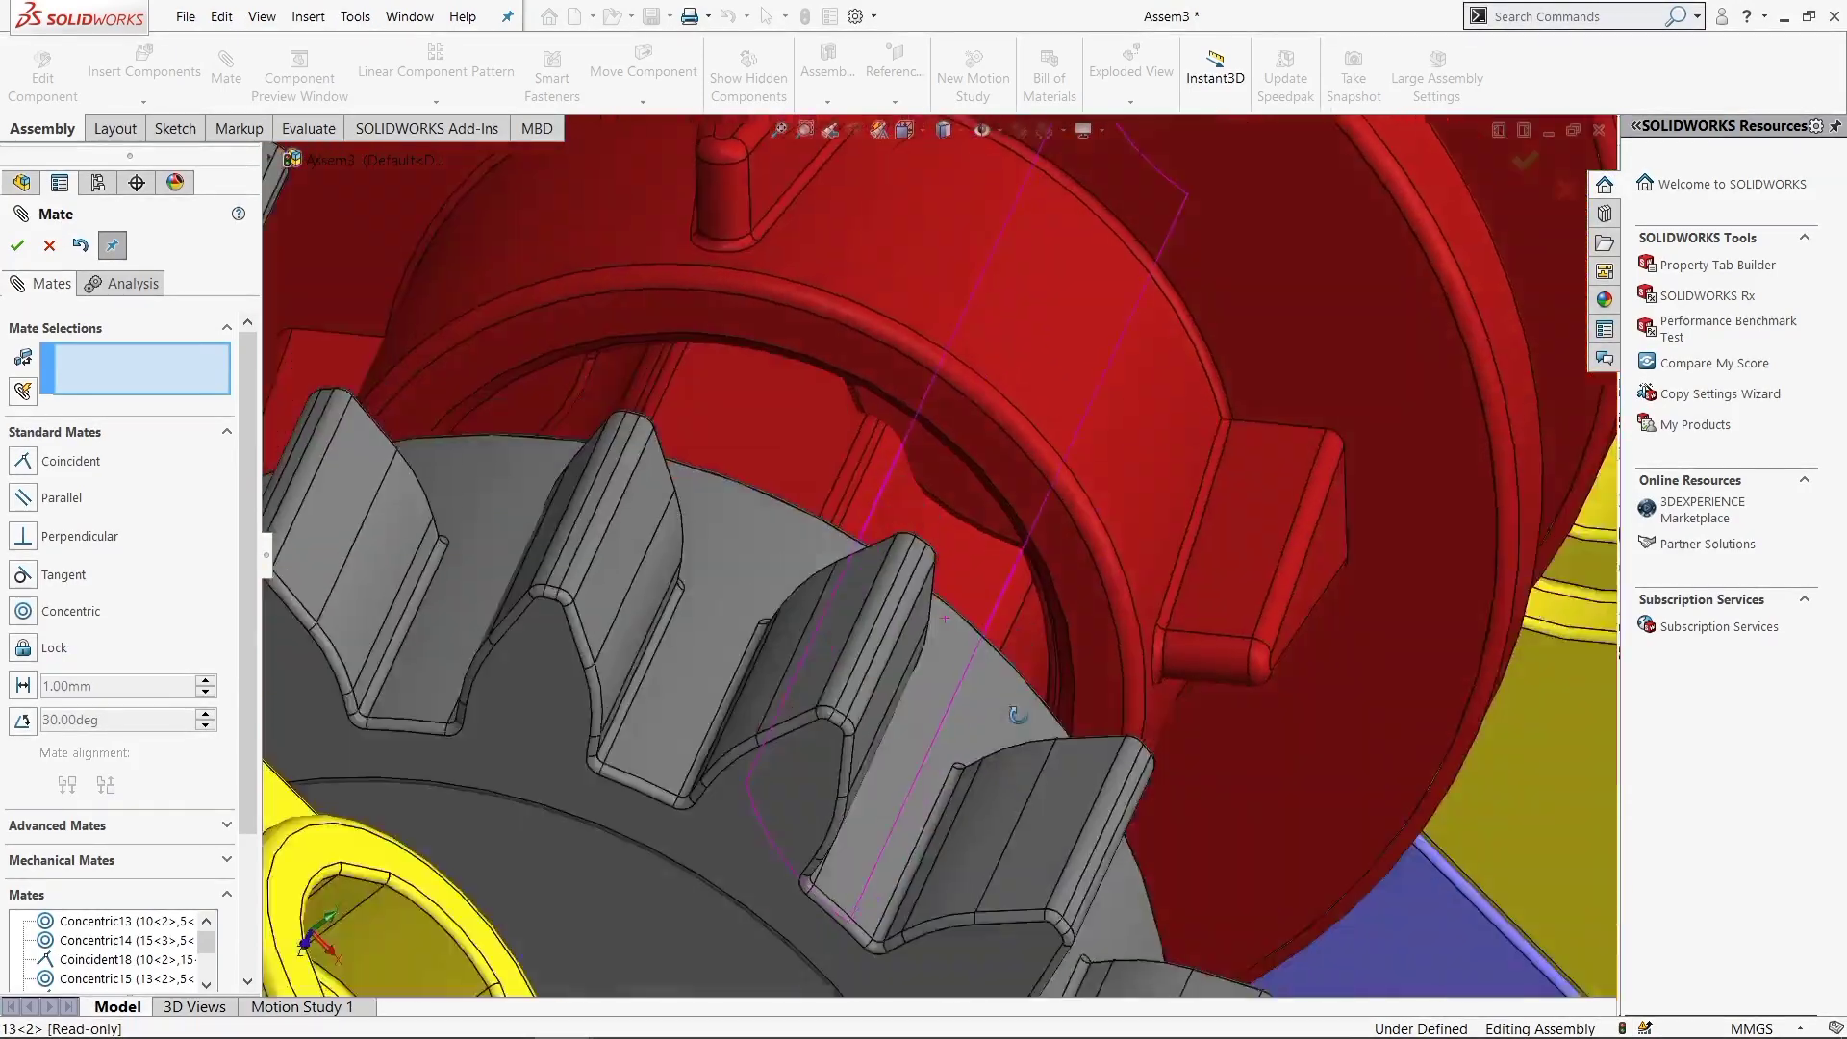
scroll(845, 412, "down", 3)
scroll(910, 419, "down", 2)
scroll(948, 419, "up", 3)
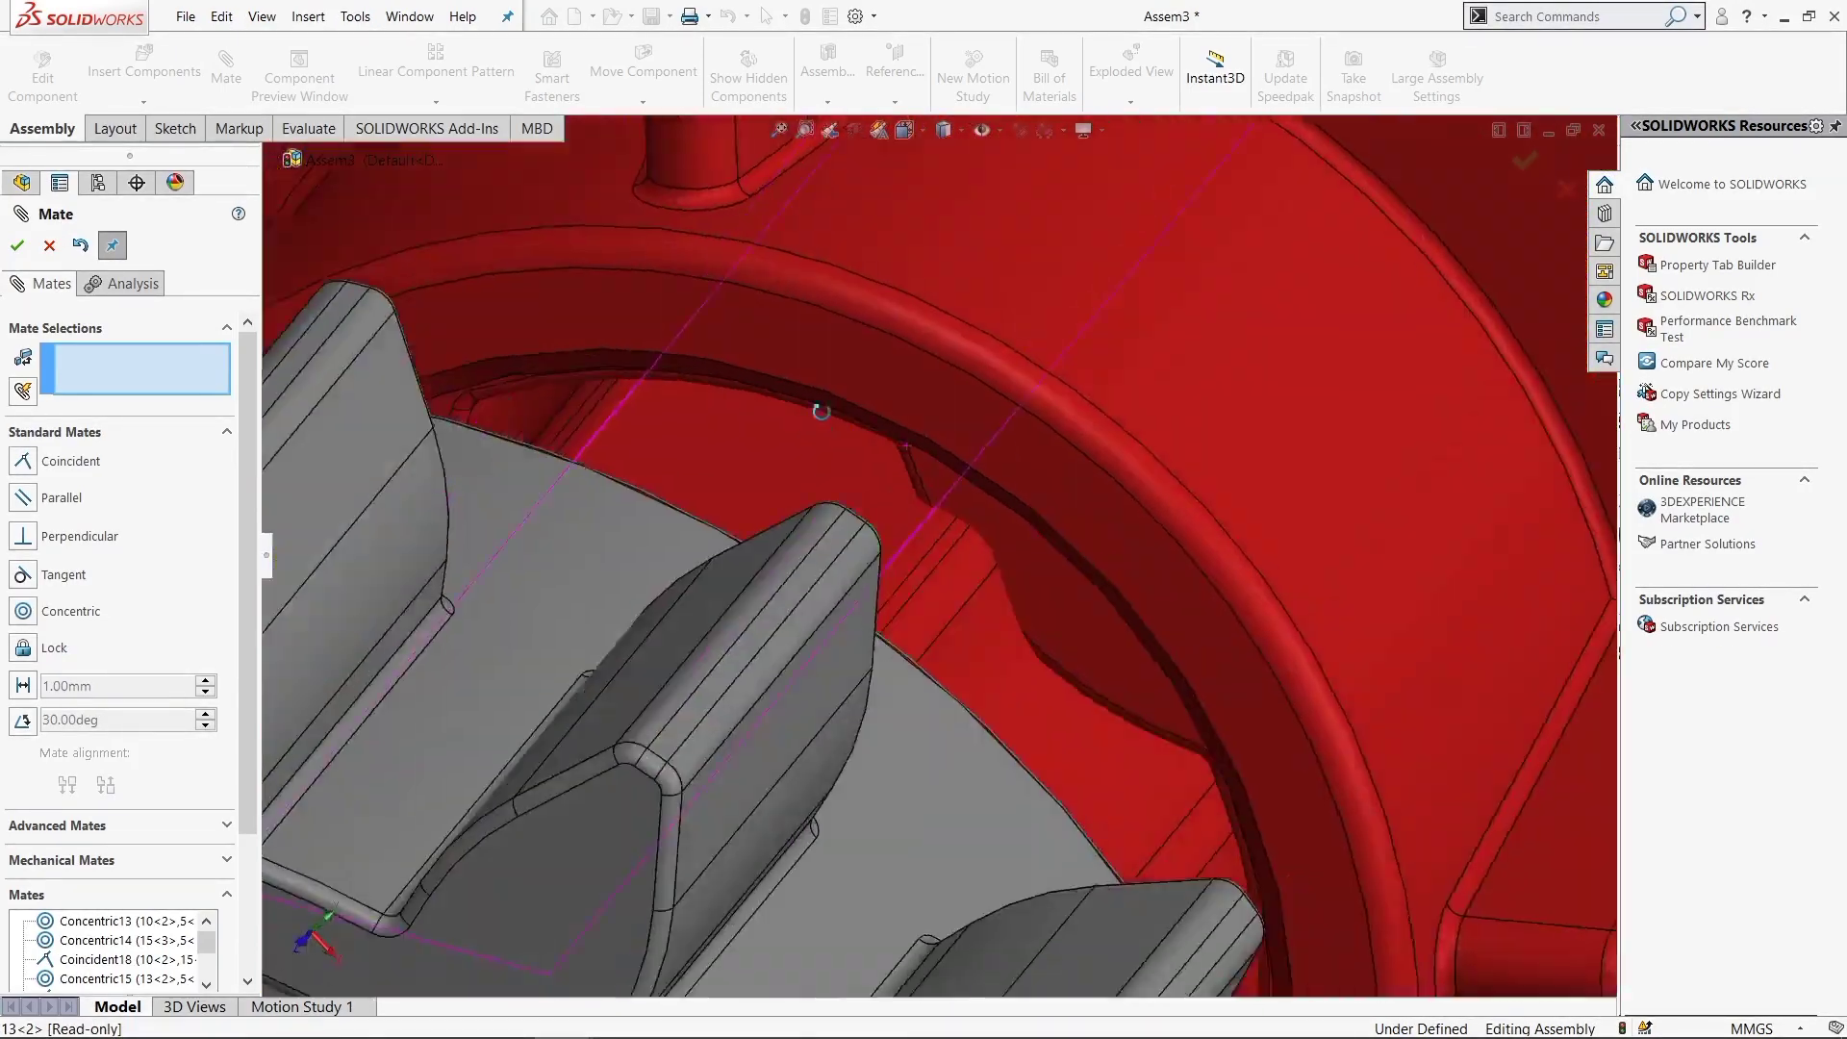
middle_click_drag(949, 418, 1060, 471)
scroll(1060, 470, "down", 3)
middle_click_drag(1151, 550, 1186, 546)
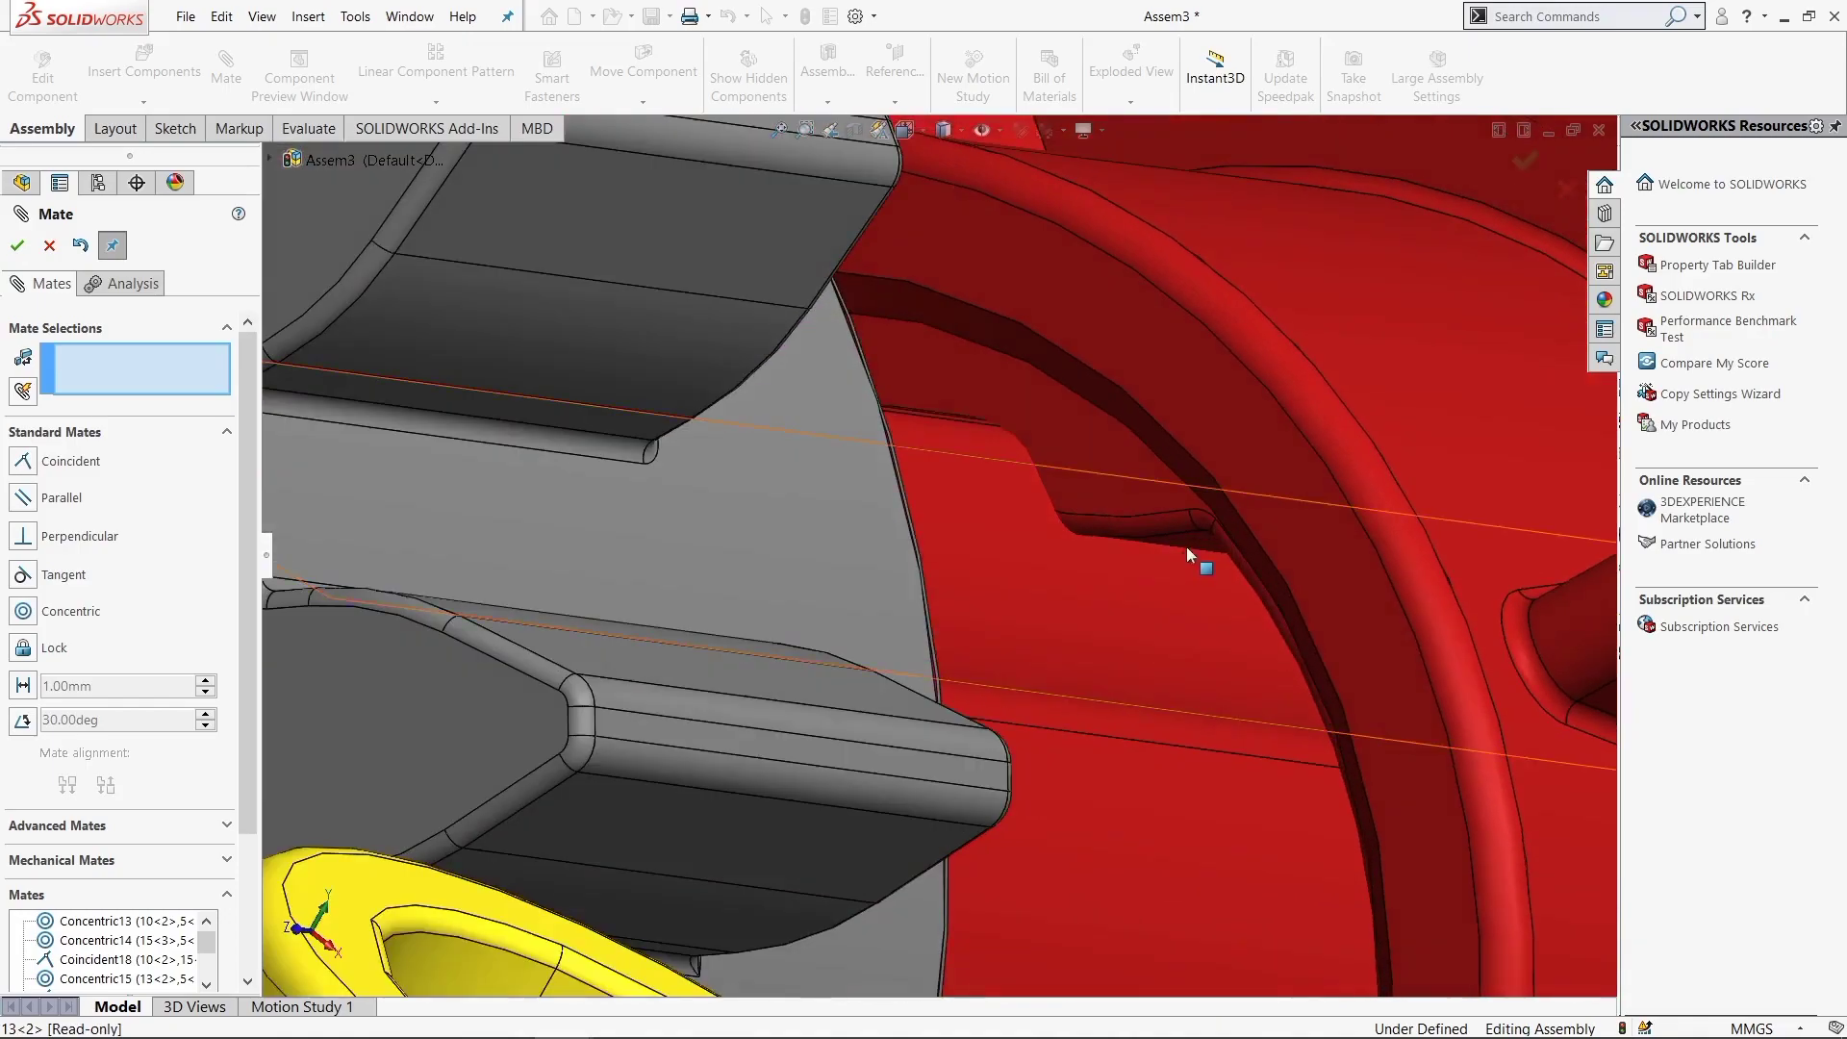
left_click(1186, 545)
left_click(1149, 627)
scroll(1216, 629, "up", 2)
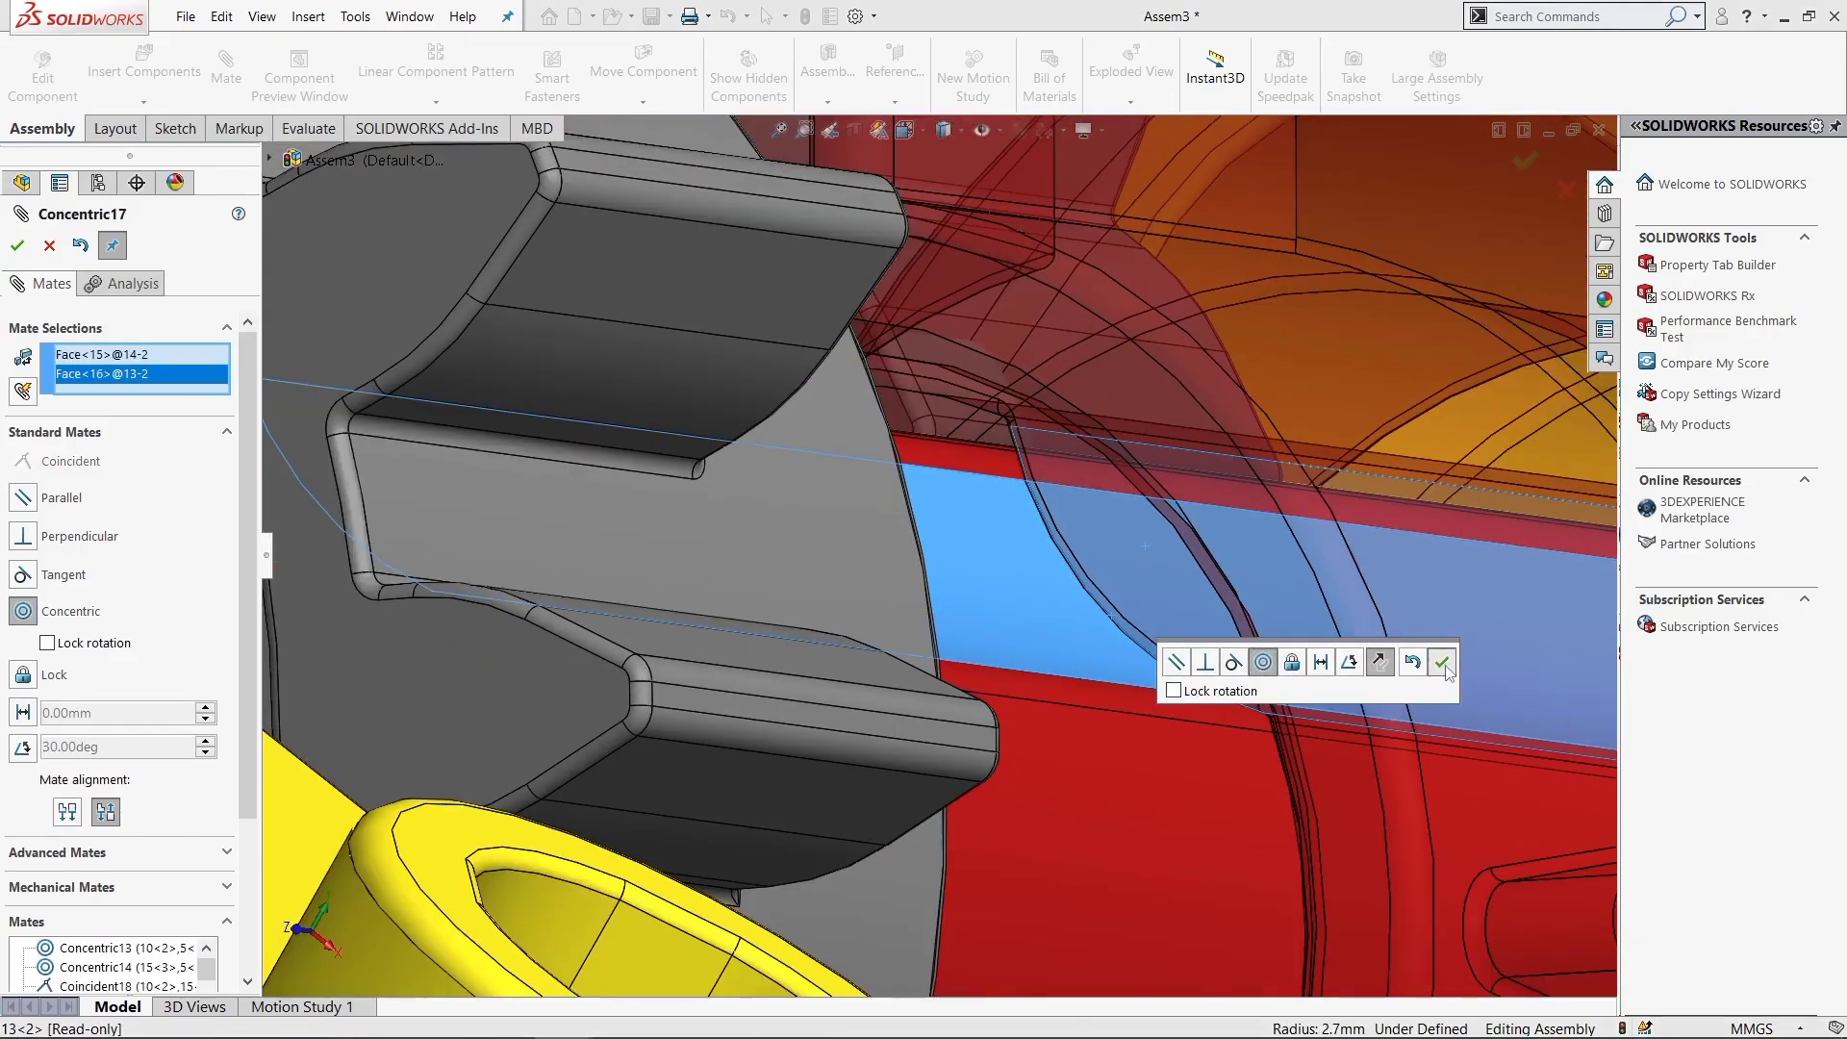
right_click(1215, 629)
Leave the mate tool and Ctrl-drag a copy of the gear beside the frame
middle_click_drag(1216, 629, 1002, 595)
scroll(1002, 594, "down", 3)
scroll(941, 635, "up", 4)
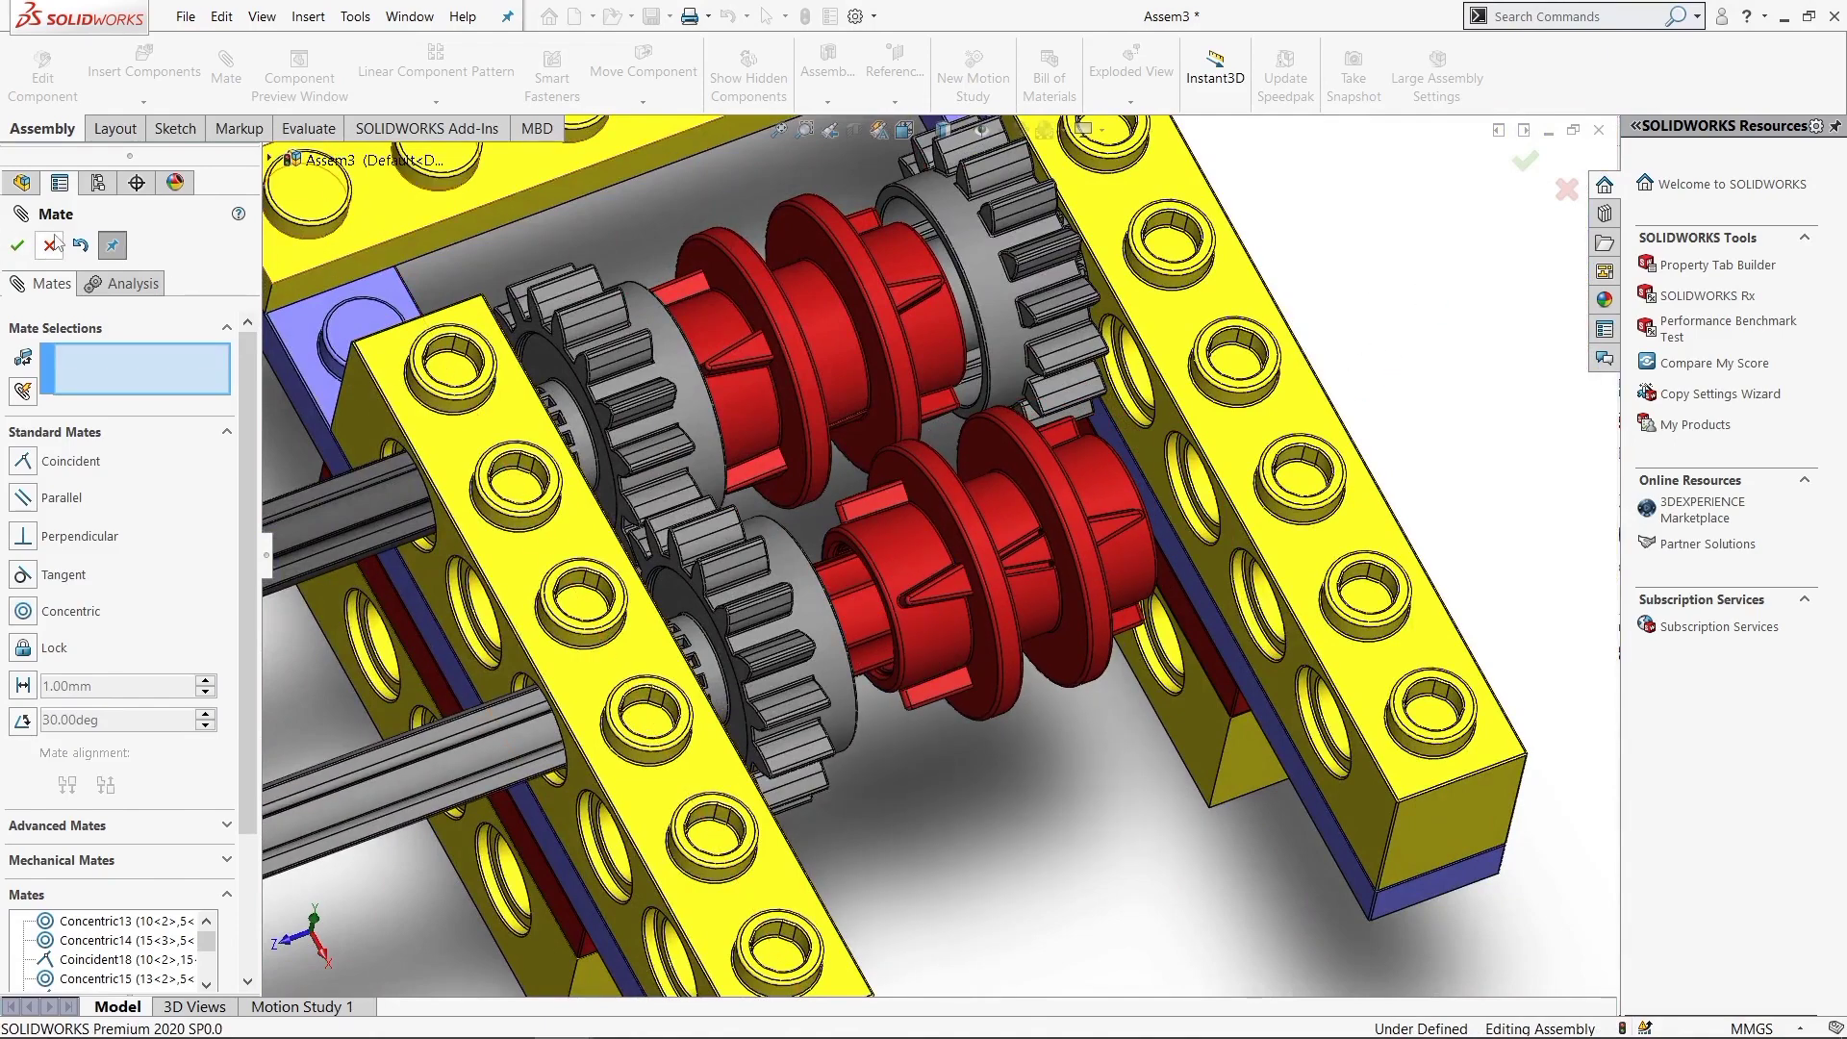
key("Escape")
left_click_drag(999, 322, 1371, 348, "ctrl")
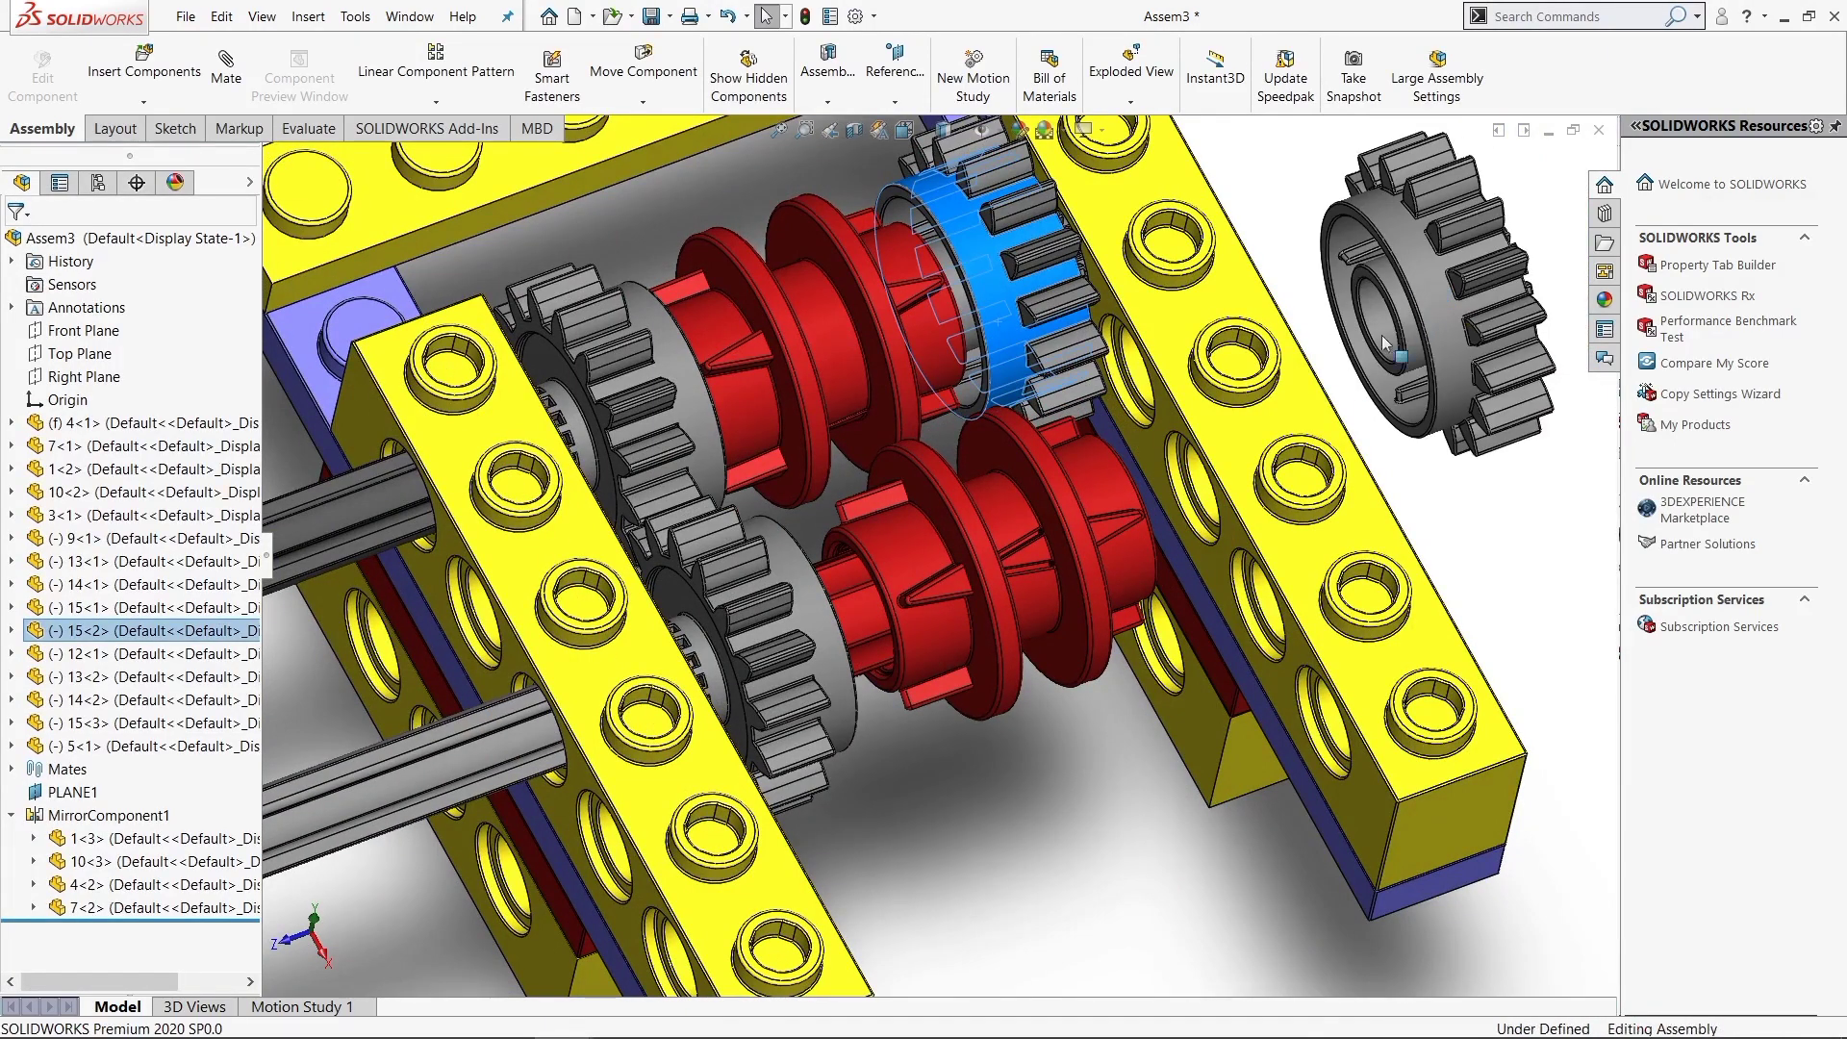
scroll(1371, 349, "down", 3)
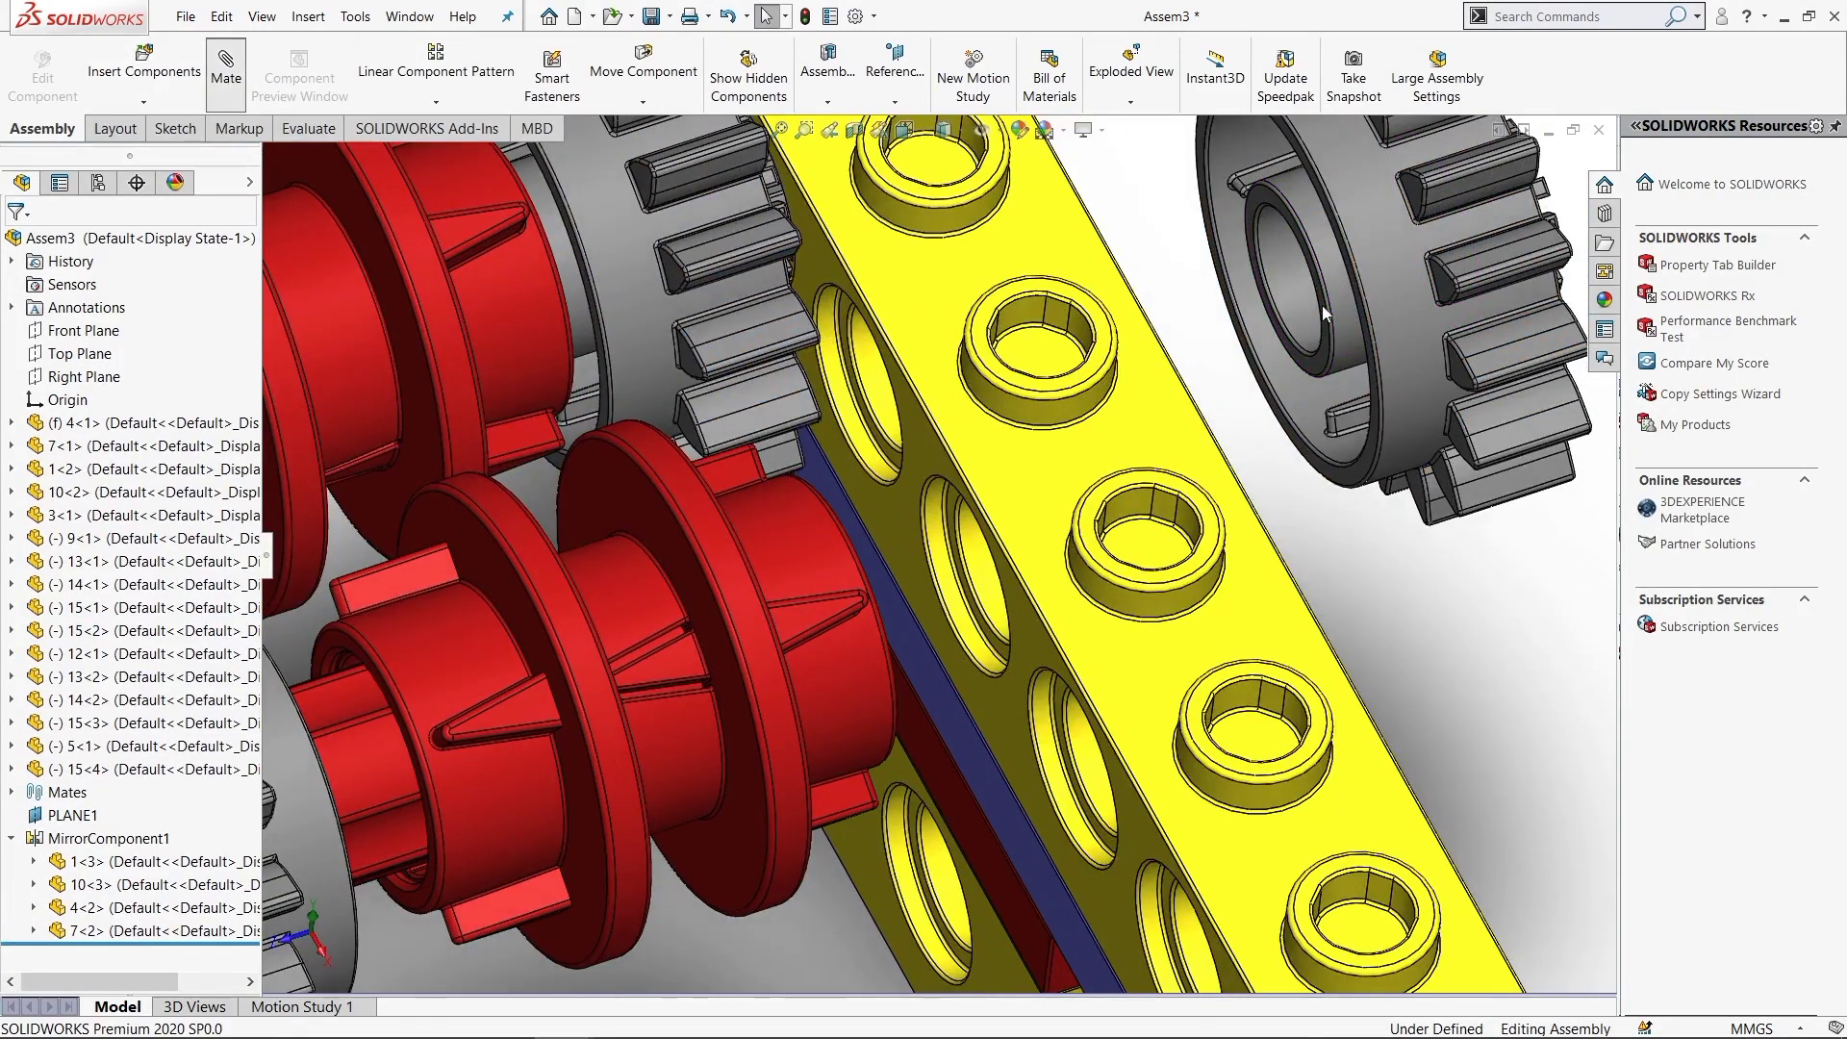
Make the new gear copy's bore concentric with the lower extra axle
key("Return")
left_click(1284, 297)
scroll(787, 660, "up", 3)
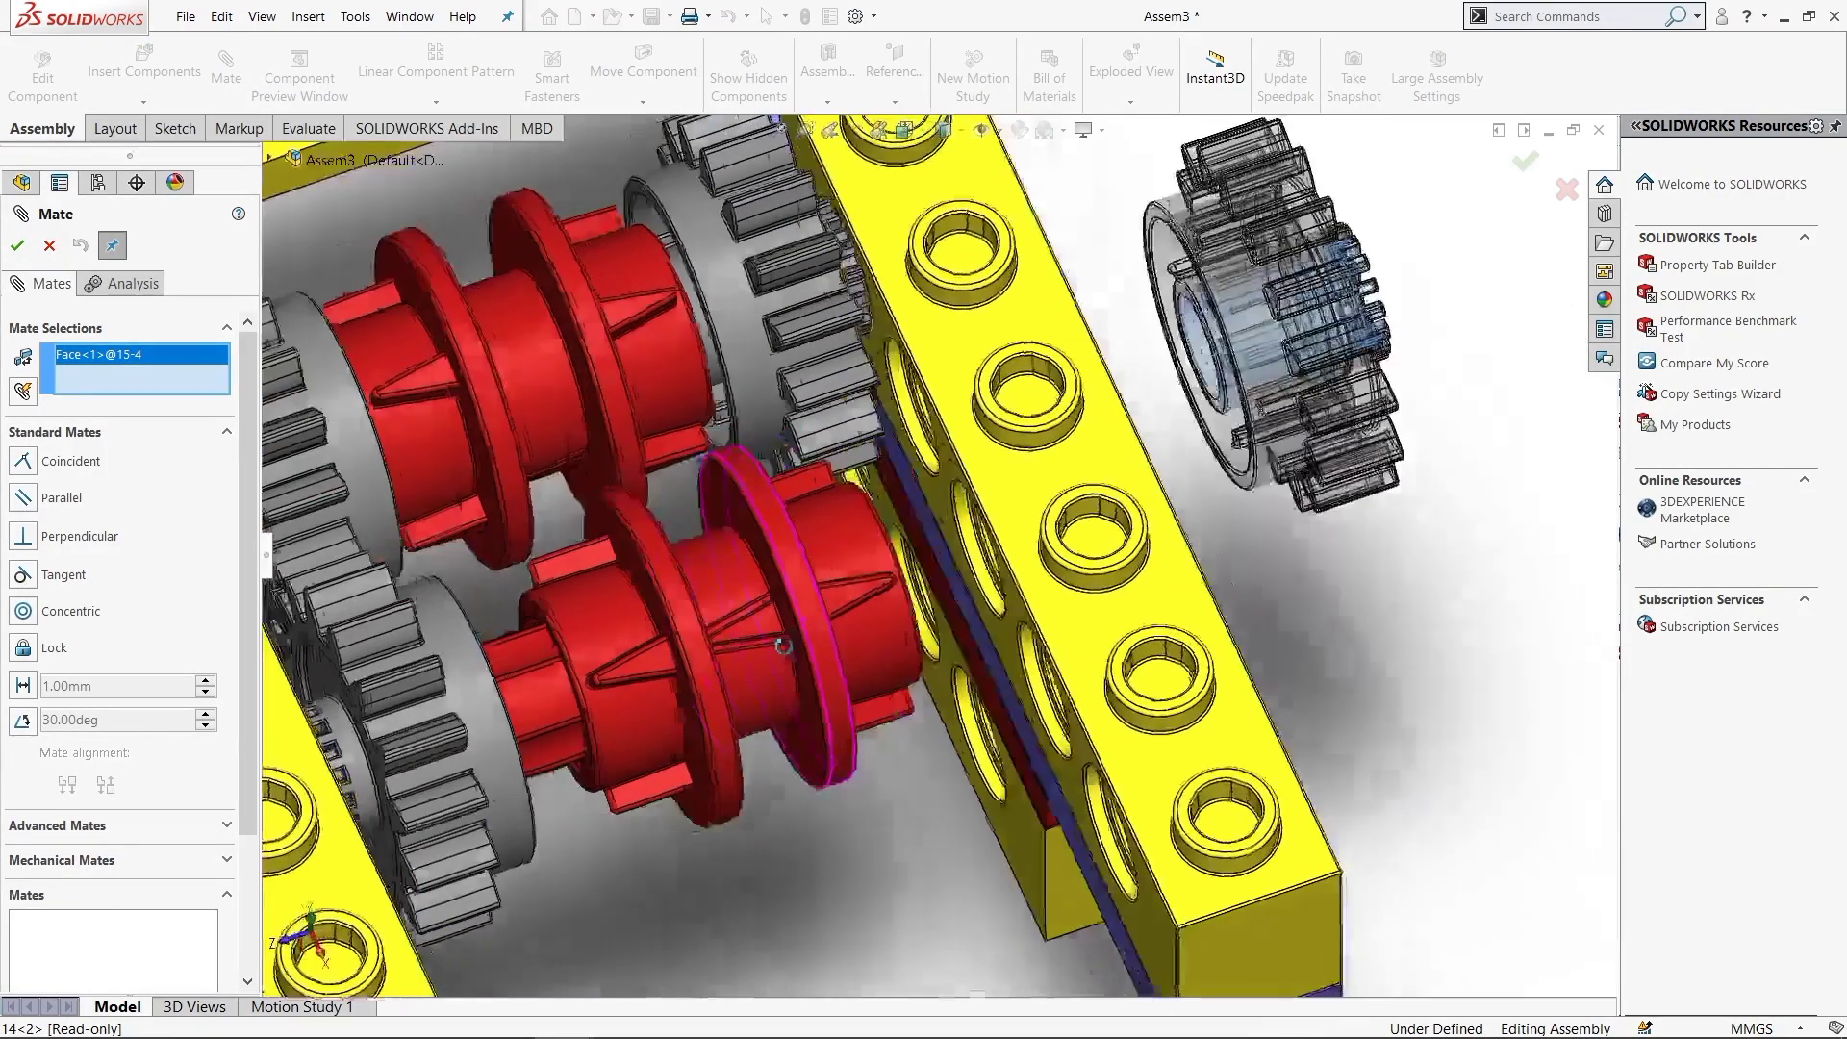
scroll(851, 627, "down", 1)
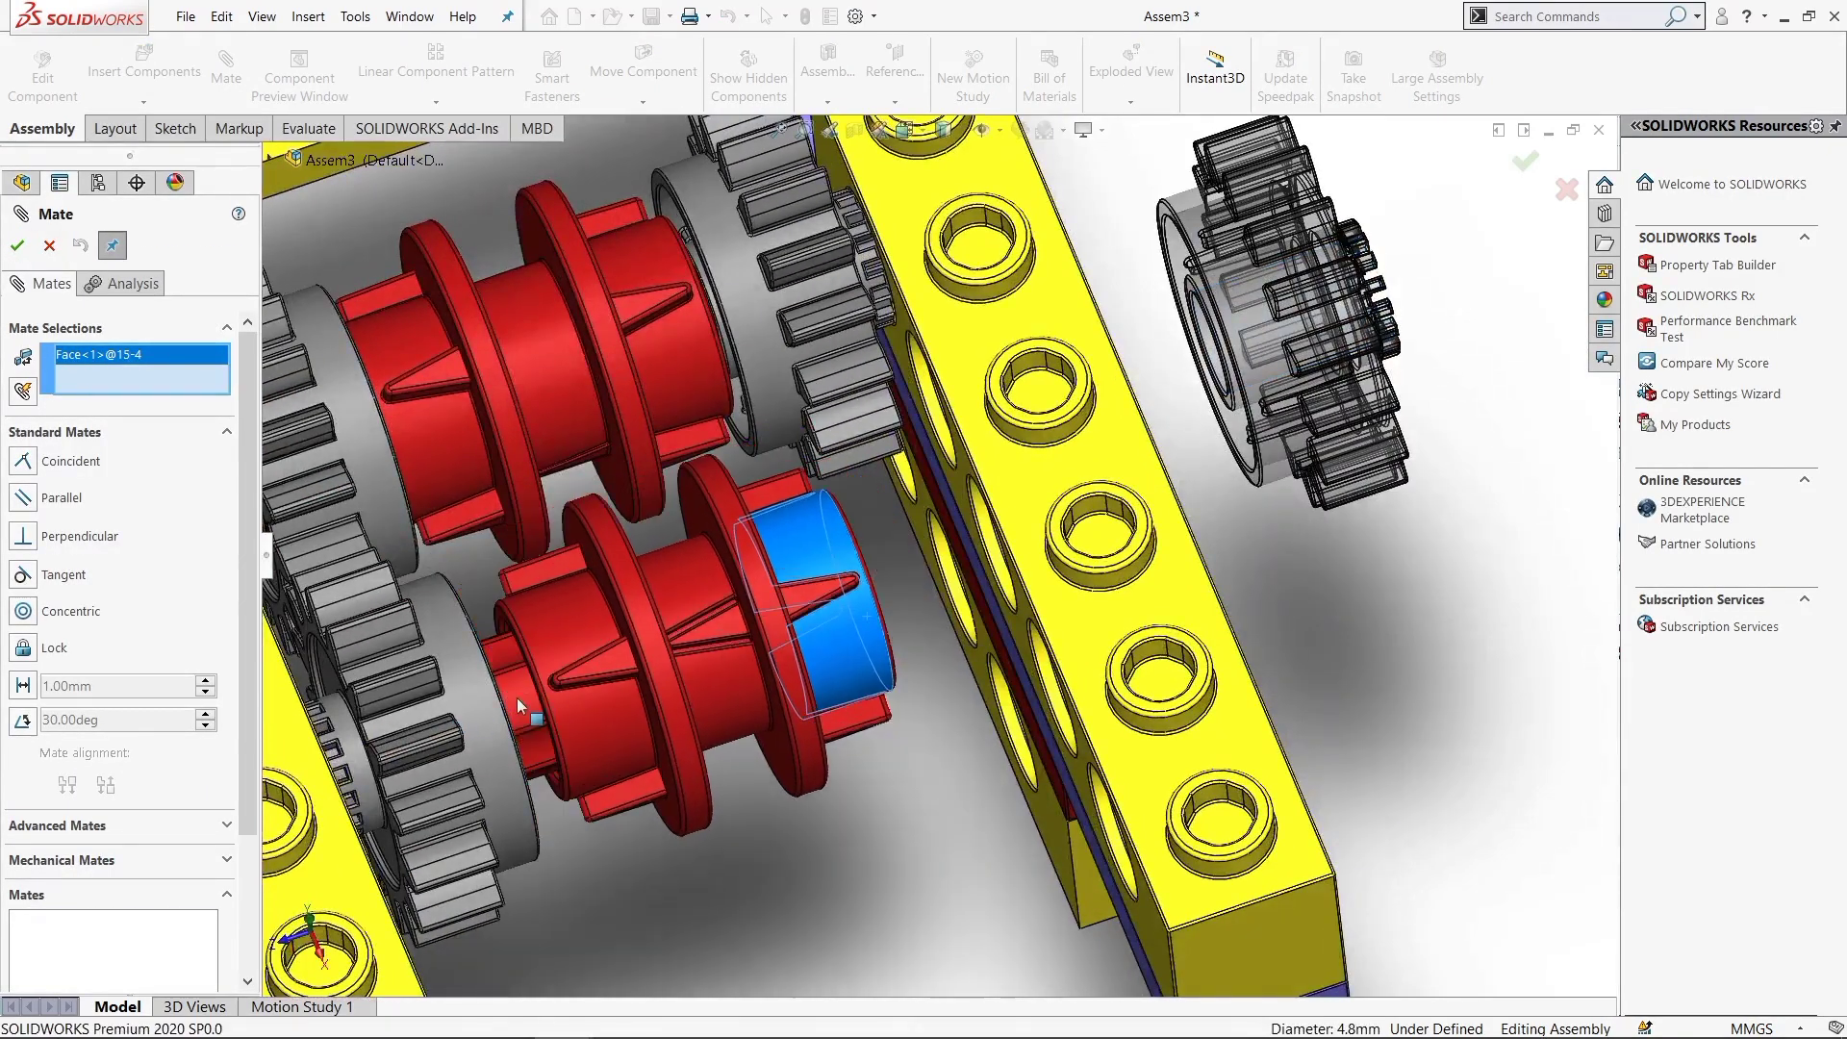
scroll(456, 717, "up", 5)
left_click(456, 718)
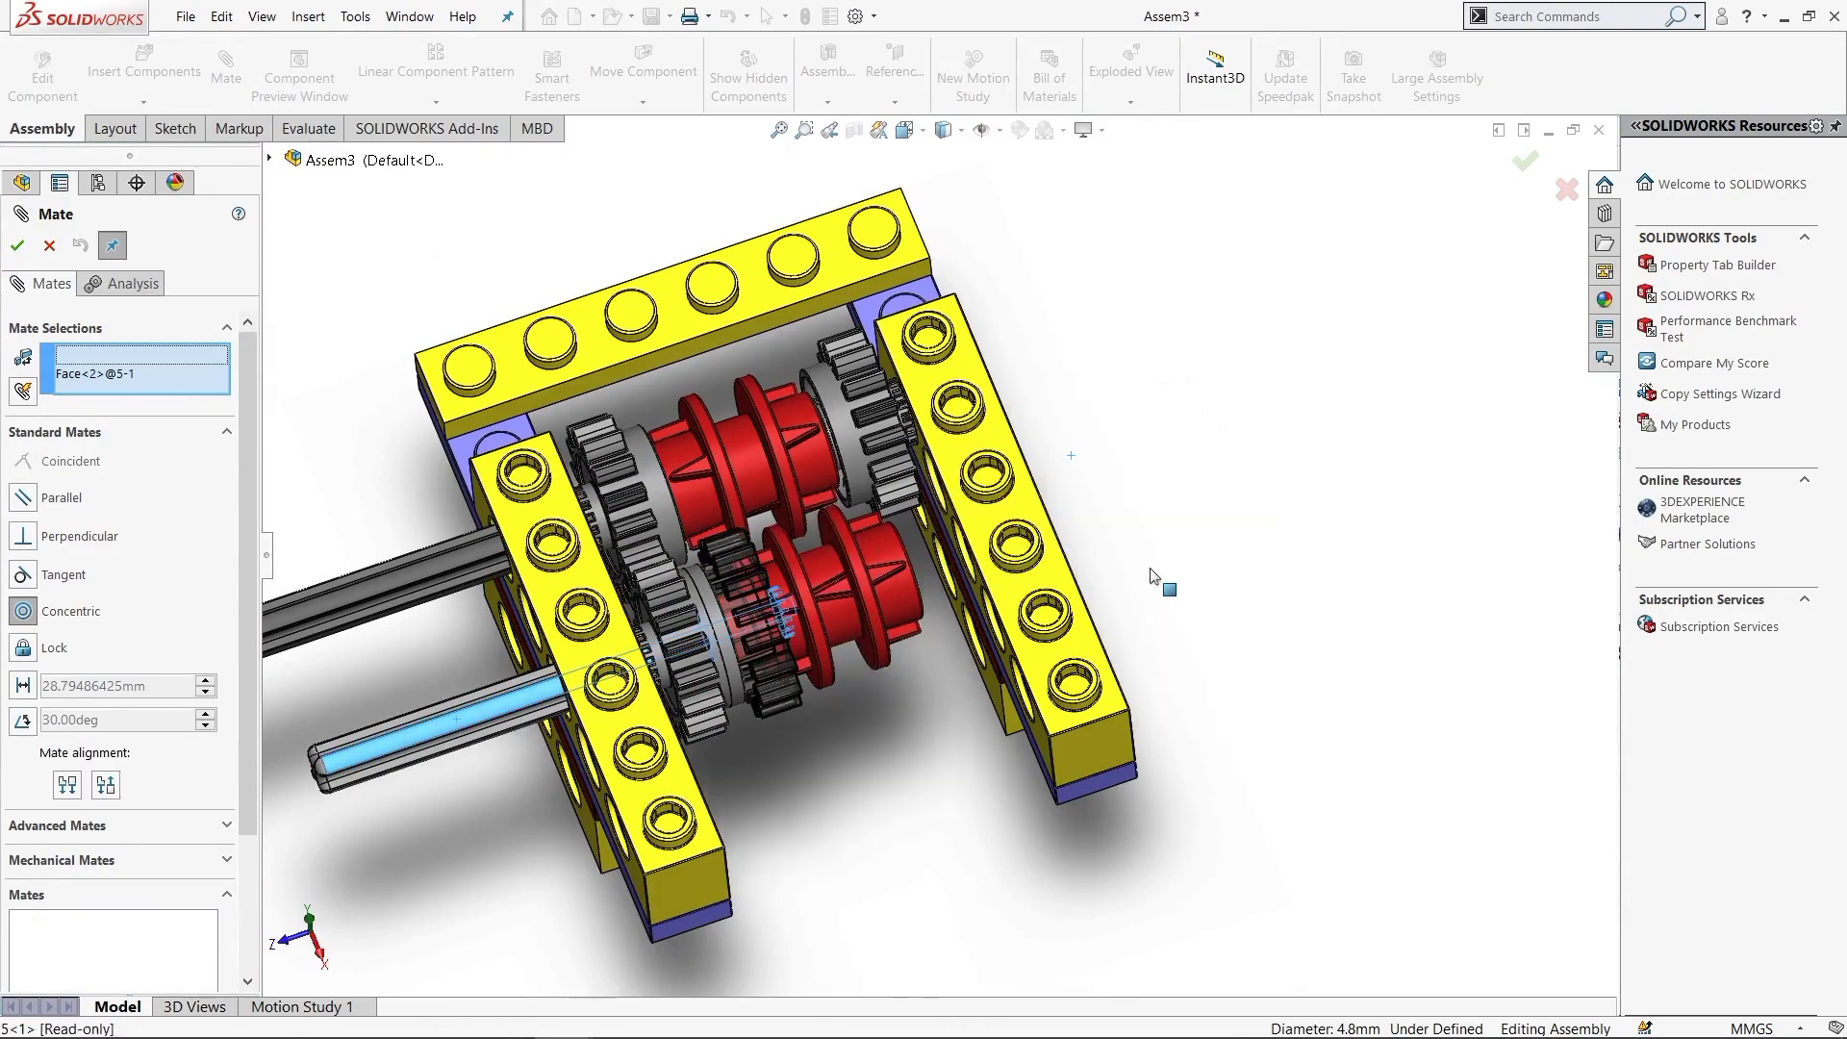
left_click(1444, 602)
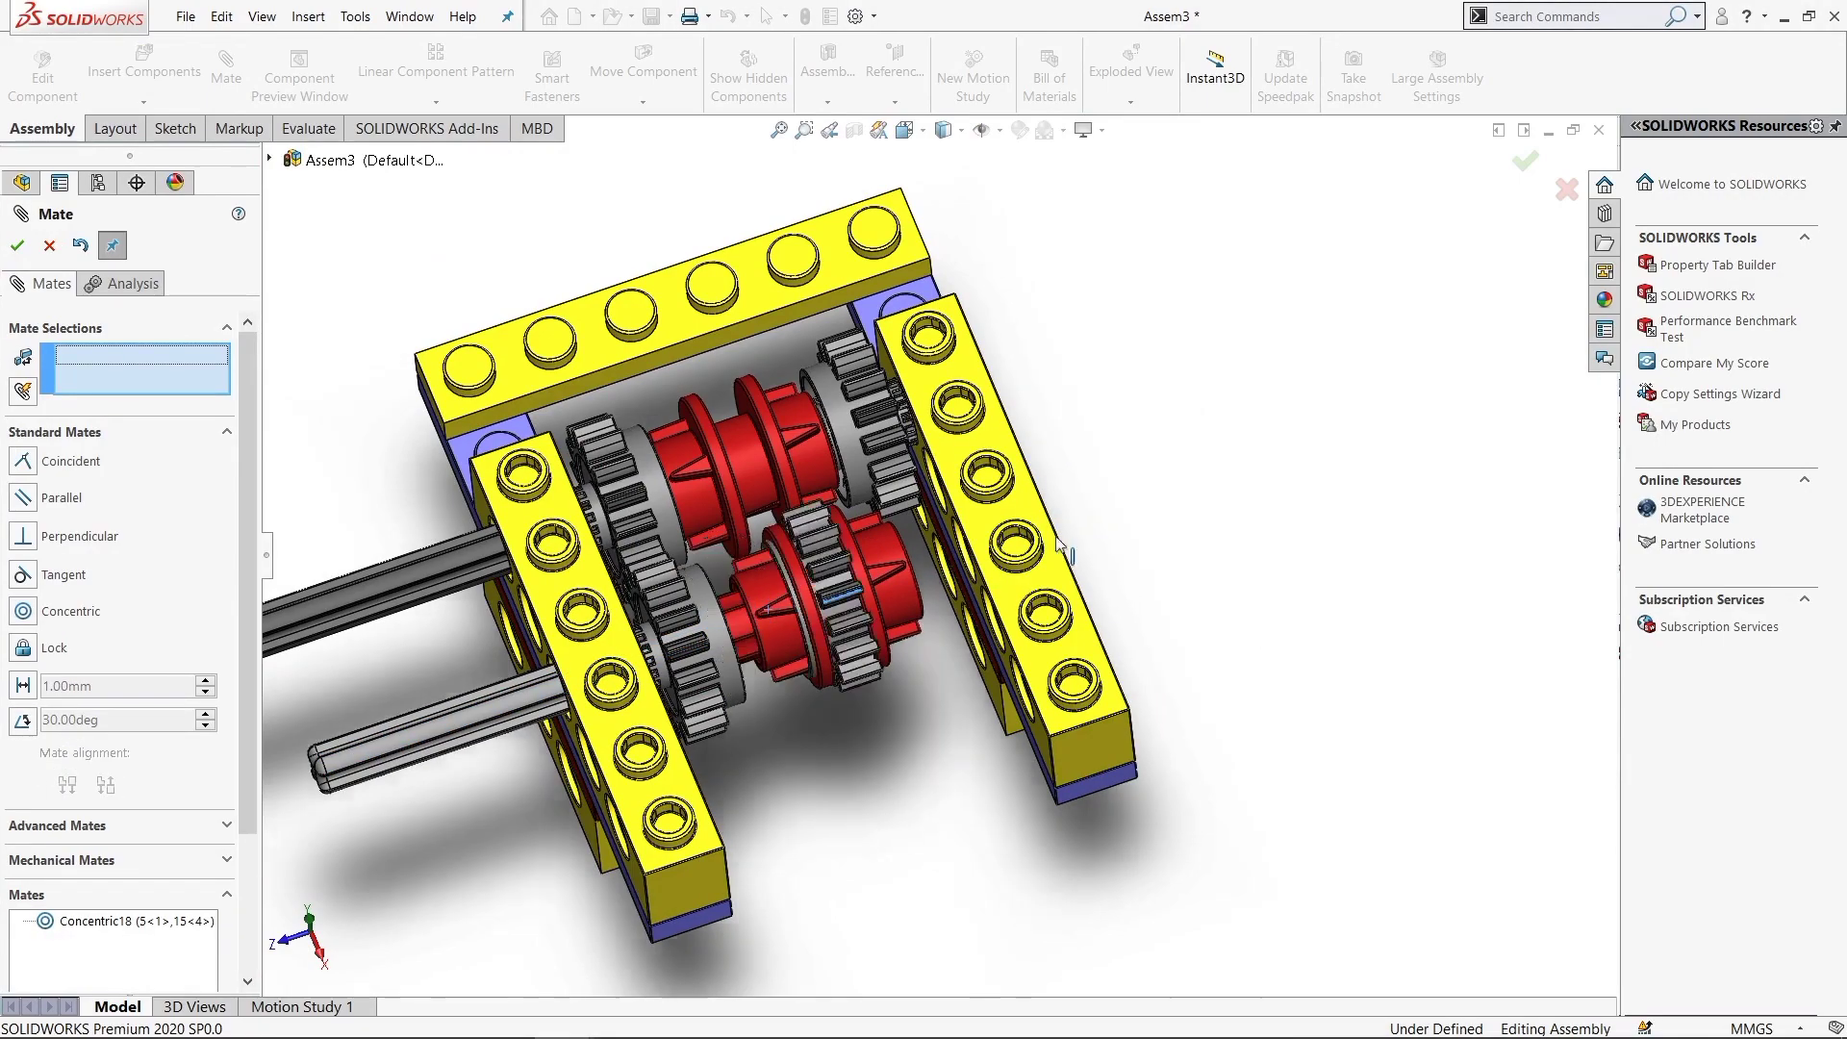
Mate the gear's side face coincident with the brick face so it sits flush
scroll(1162, 447, "down", 5)
scroll(1162, 446, "down", 3)
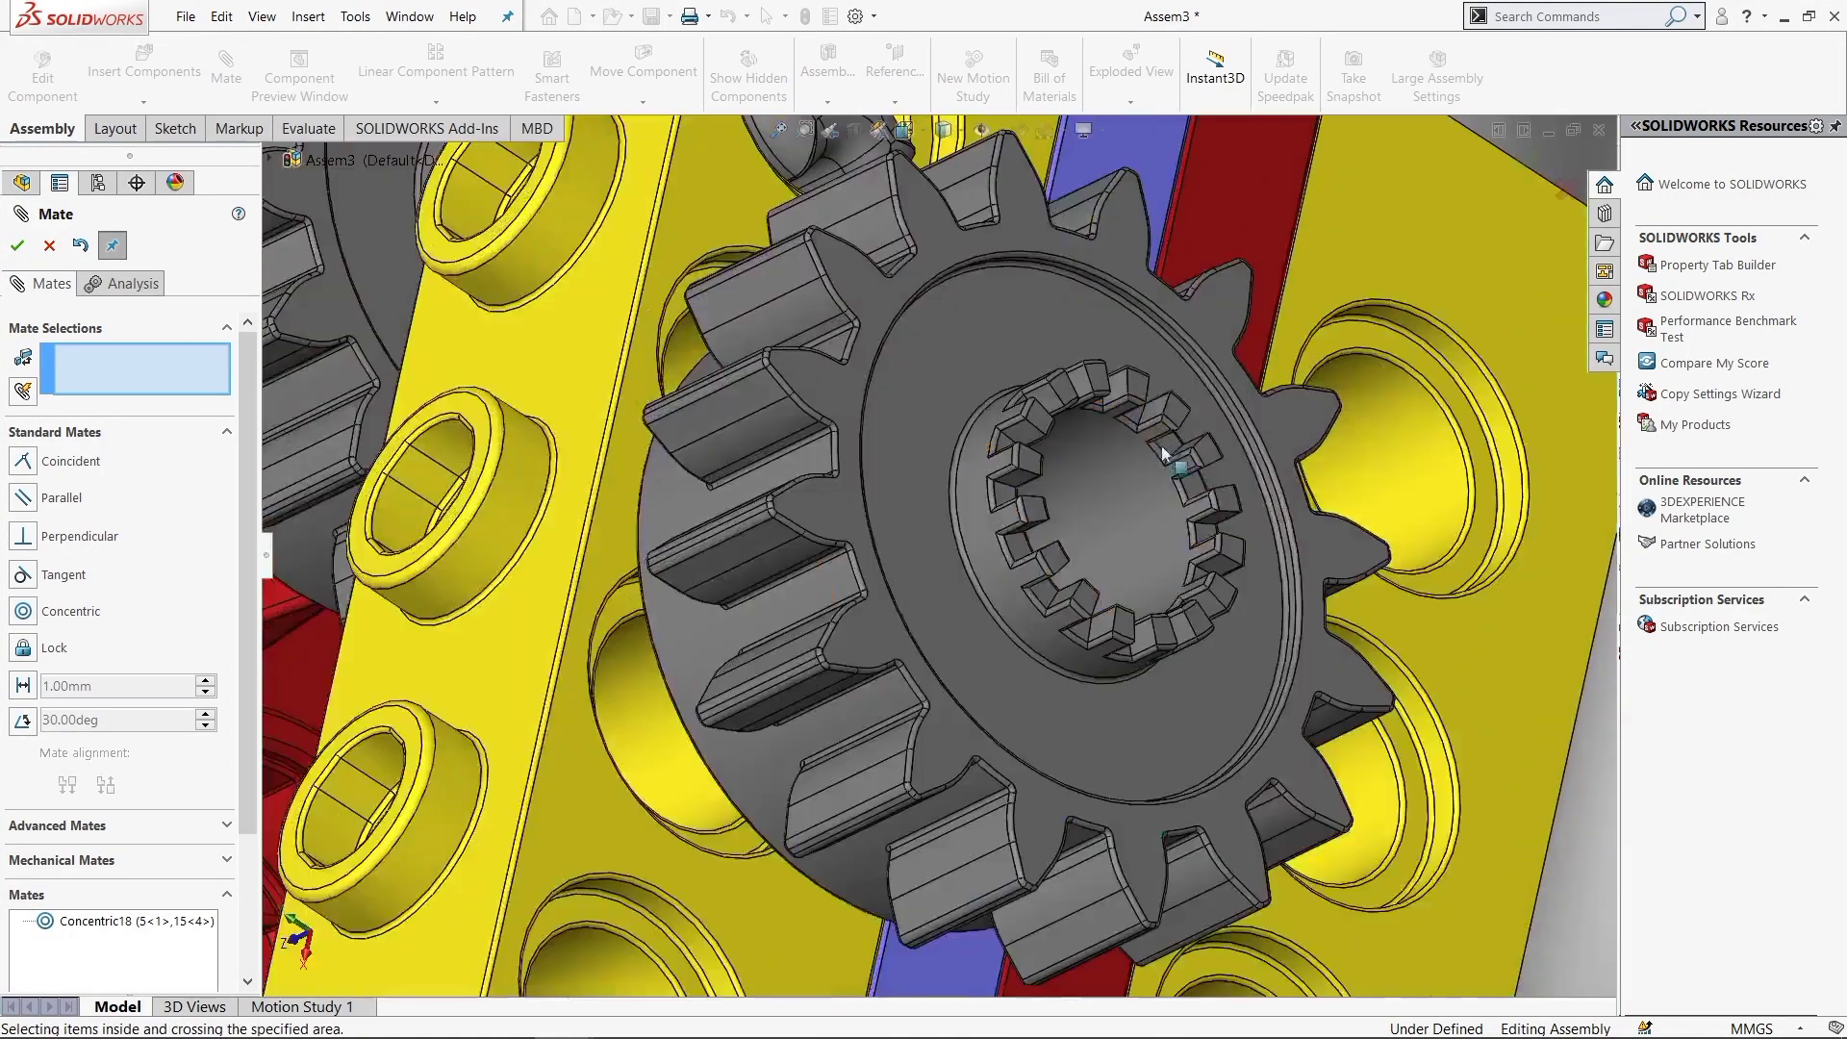
left_click(1136, 395)
scroll(1106, 433, "up", 5)
scroll(999, 520, "down", 3)
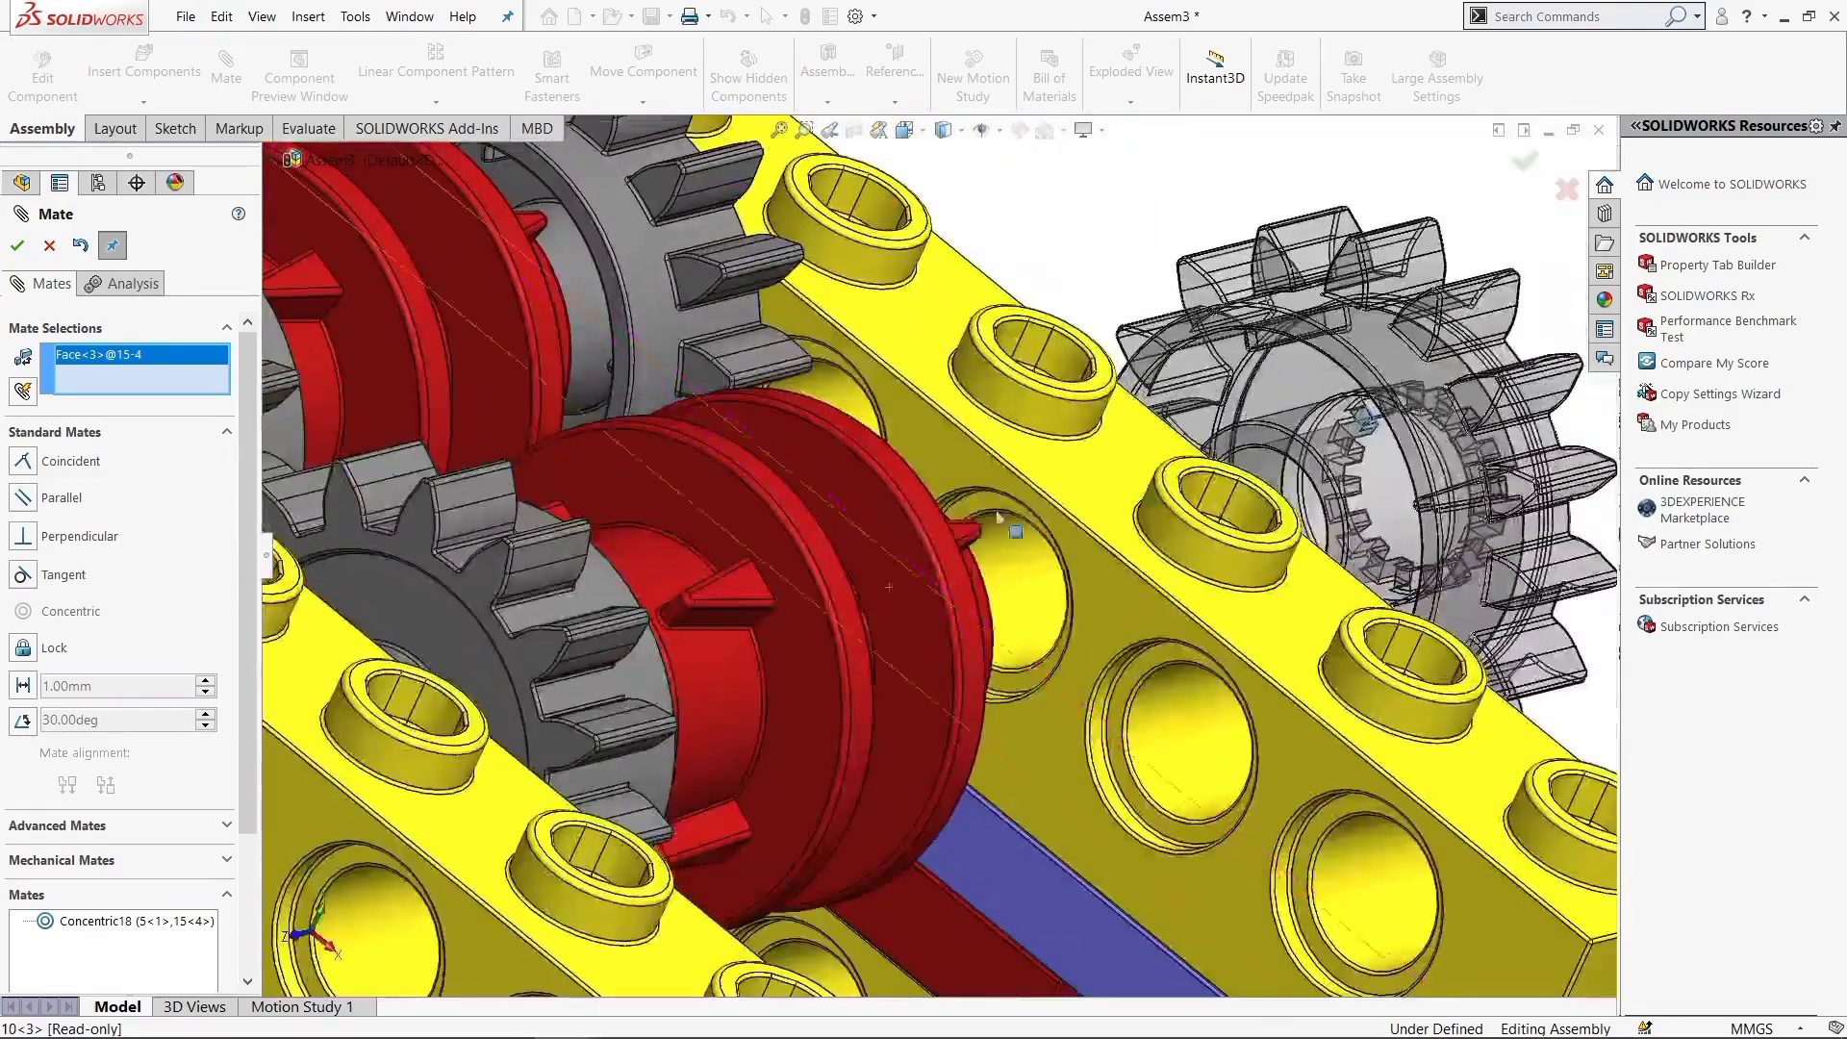
left_click(958, 472)
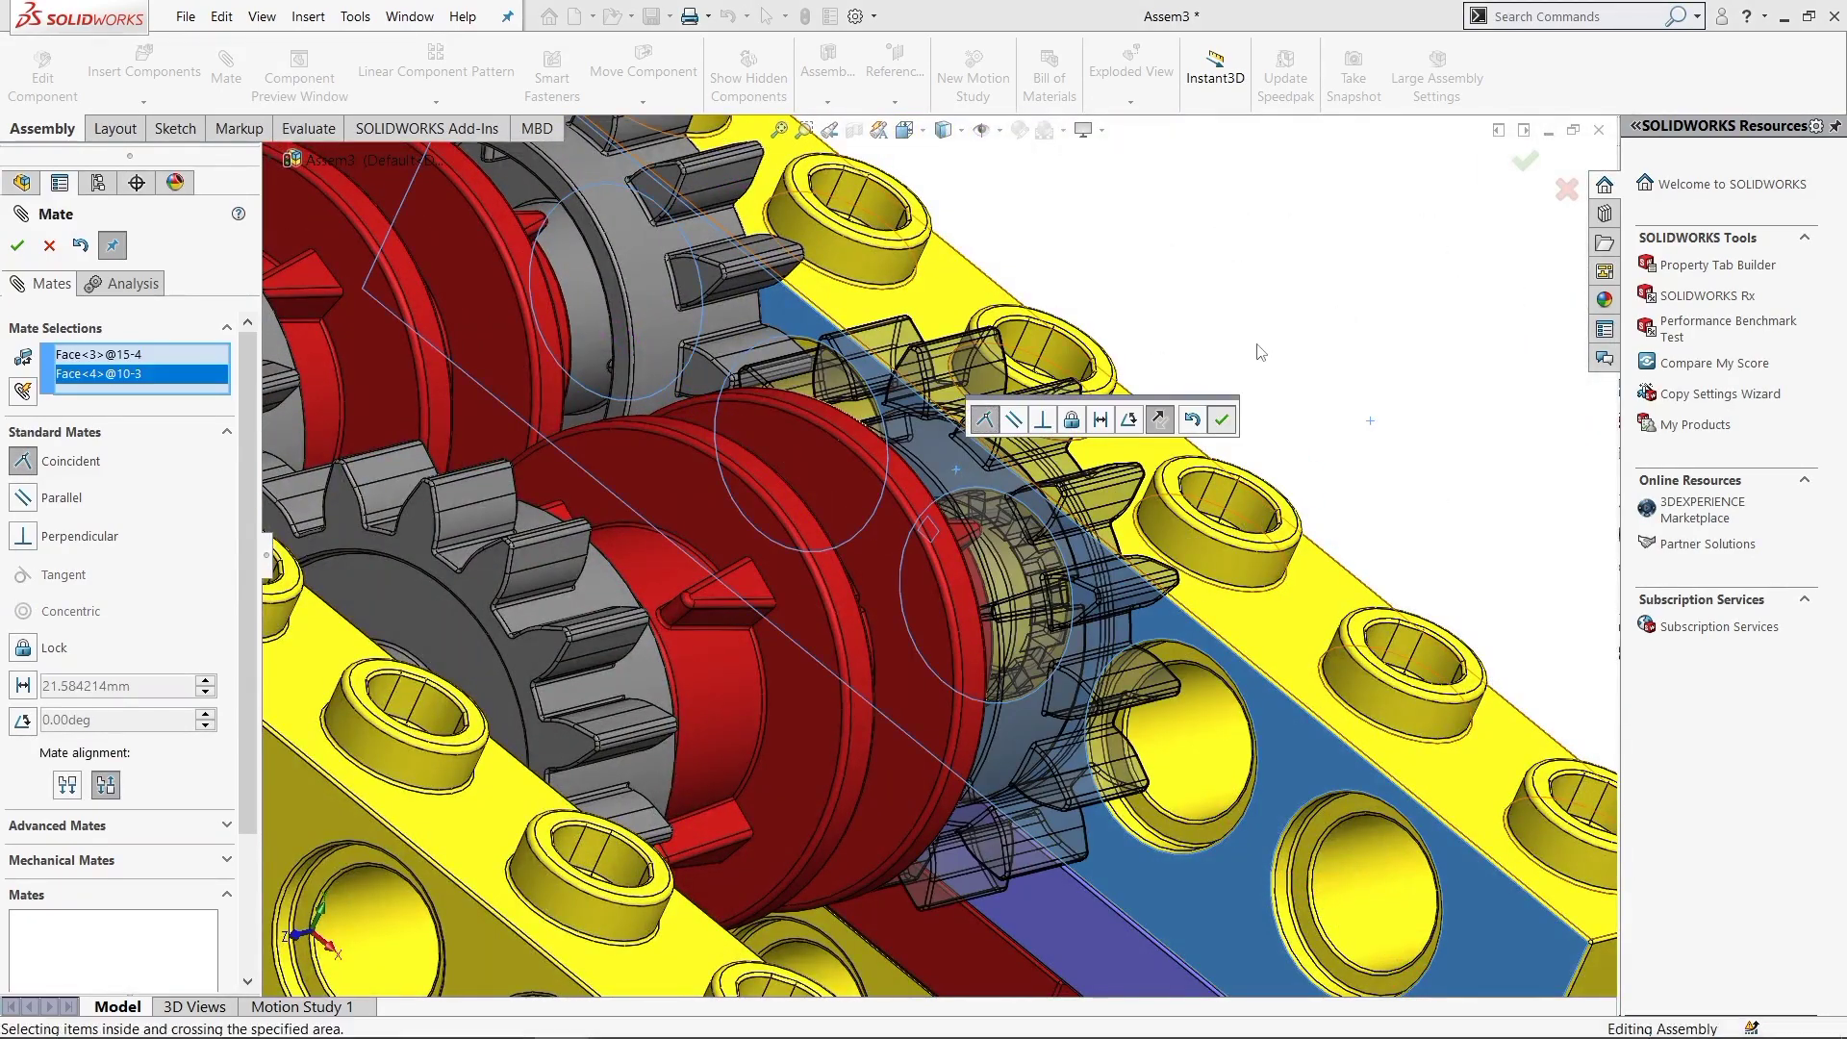
left_click(1220, 419)
middle_click_drag(1220, 419, 1127, 413)
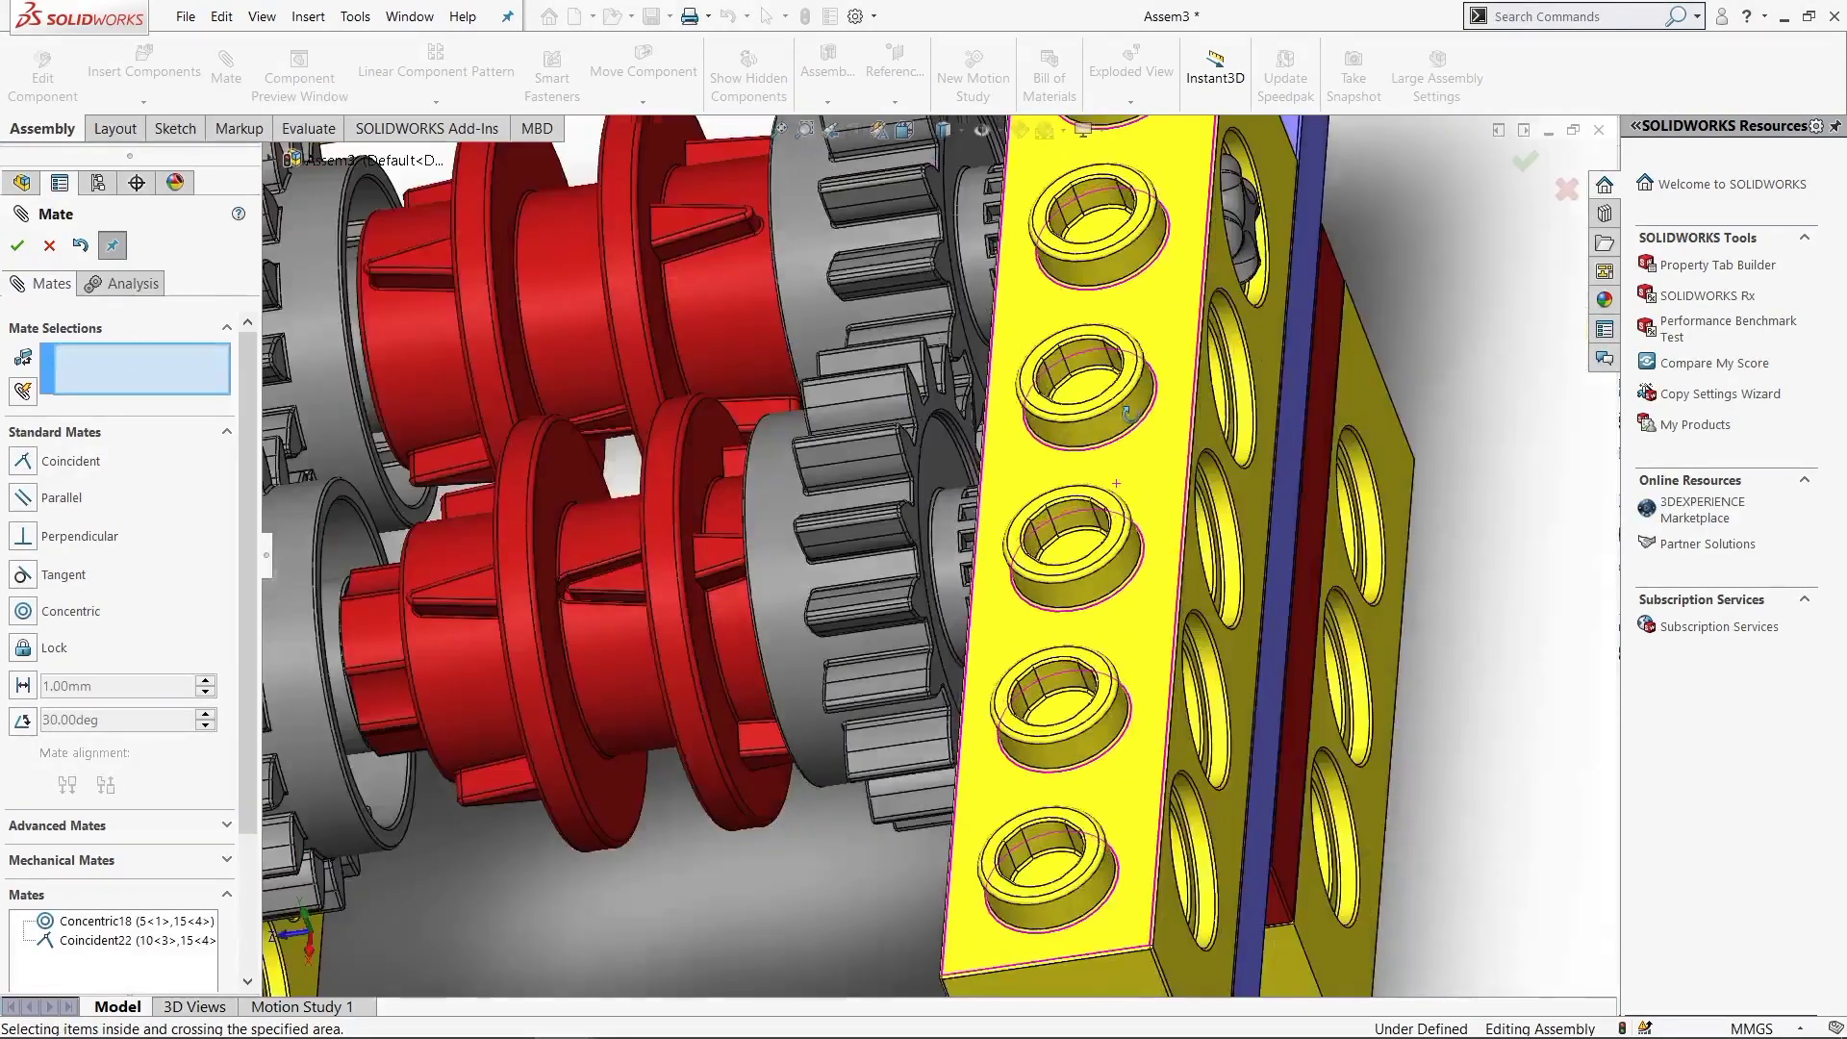
Insert another copy of axle part 5 beside the gearbox
left_click(18, 245)
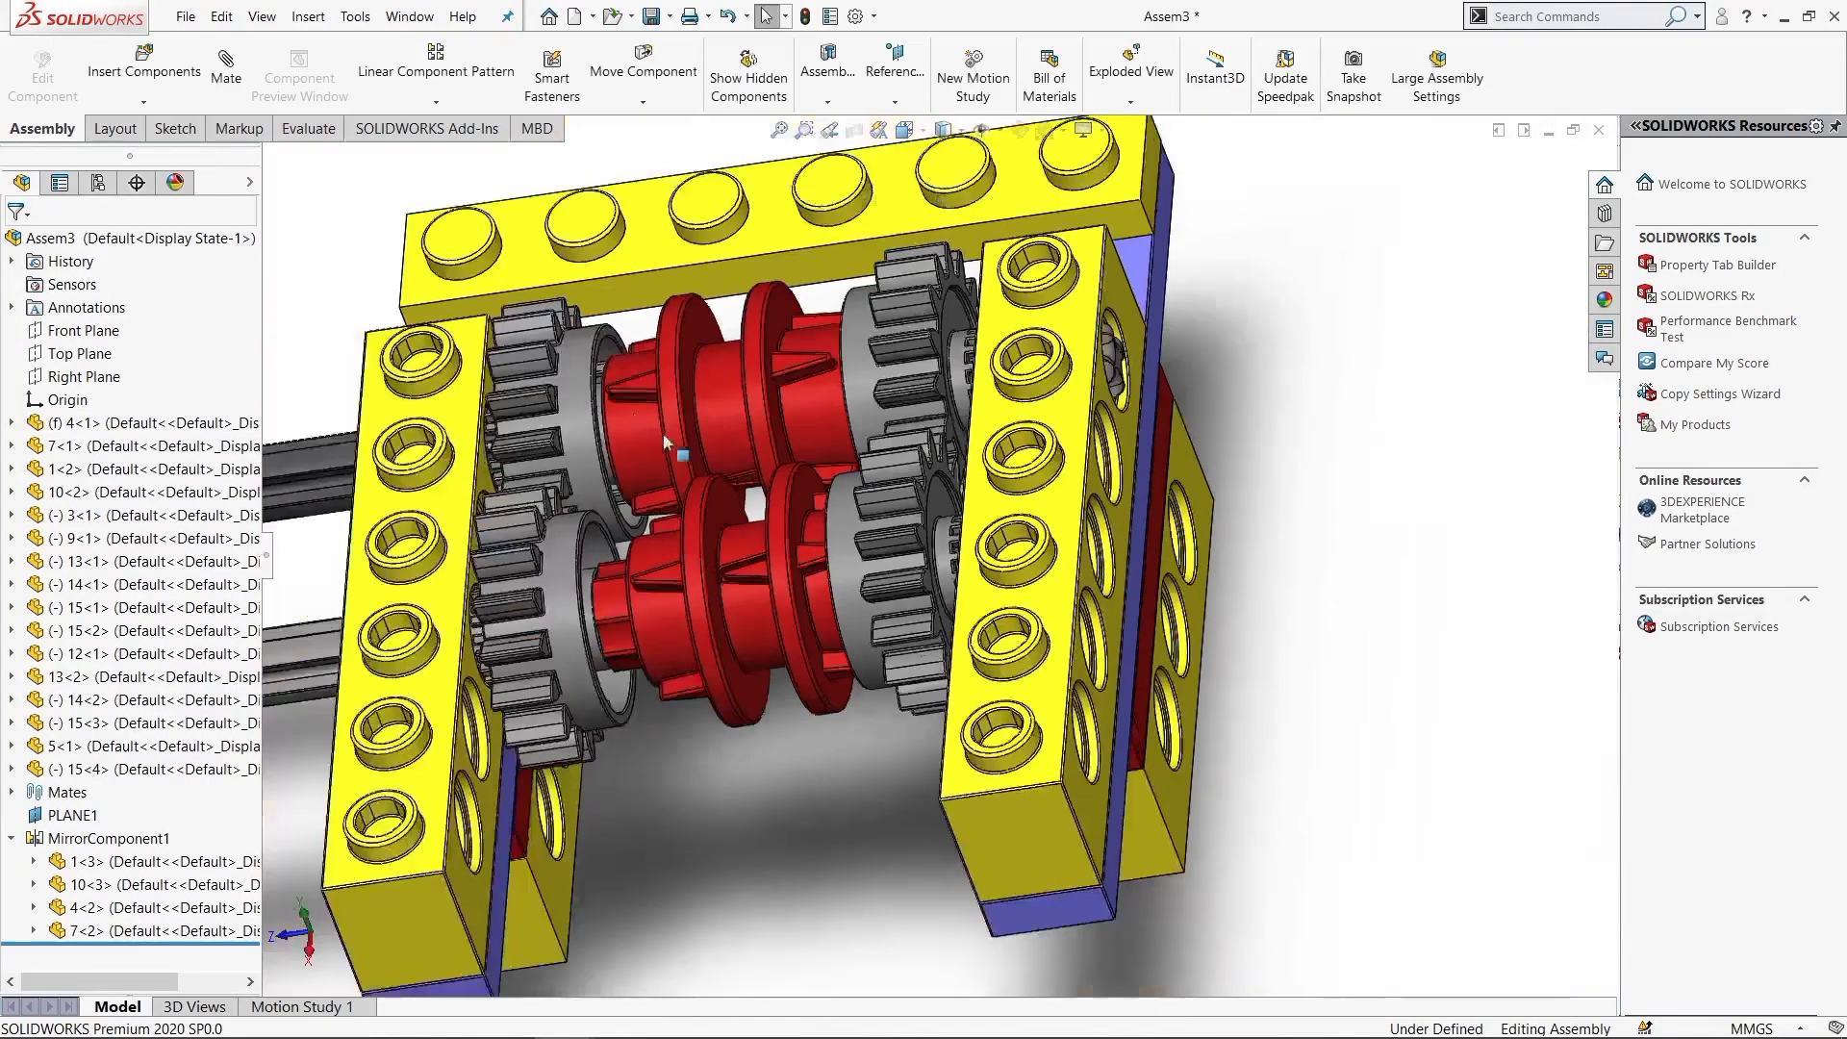
left_click(143, 63)
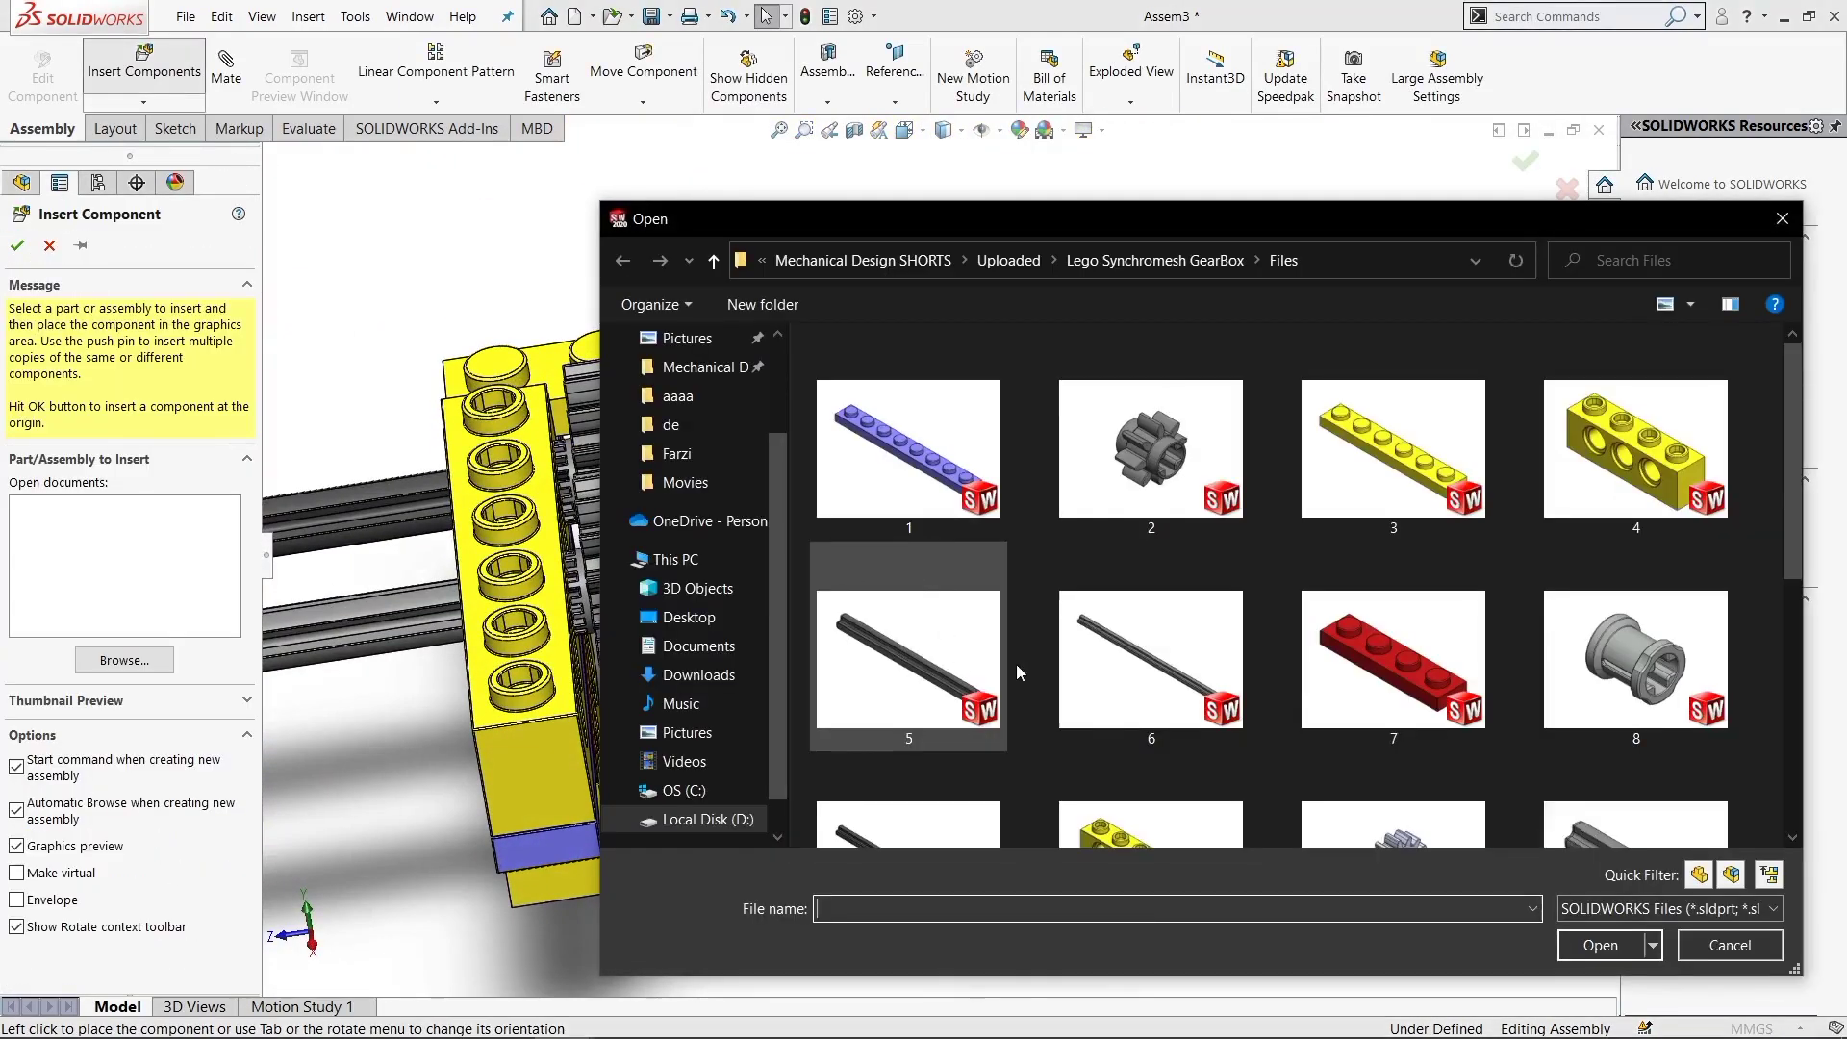
left_click(974, 684)
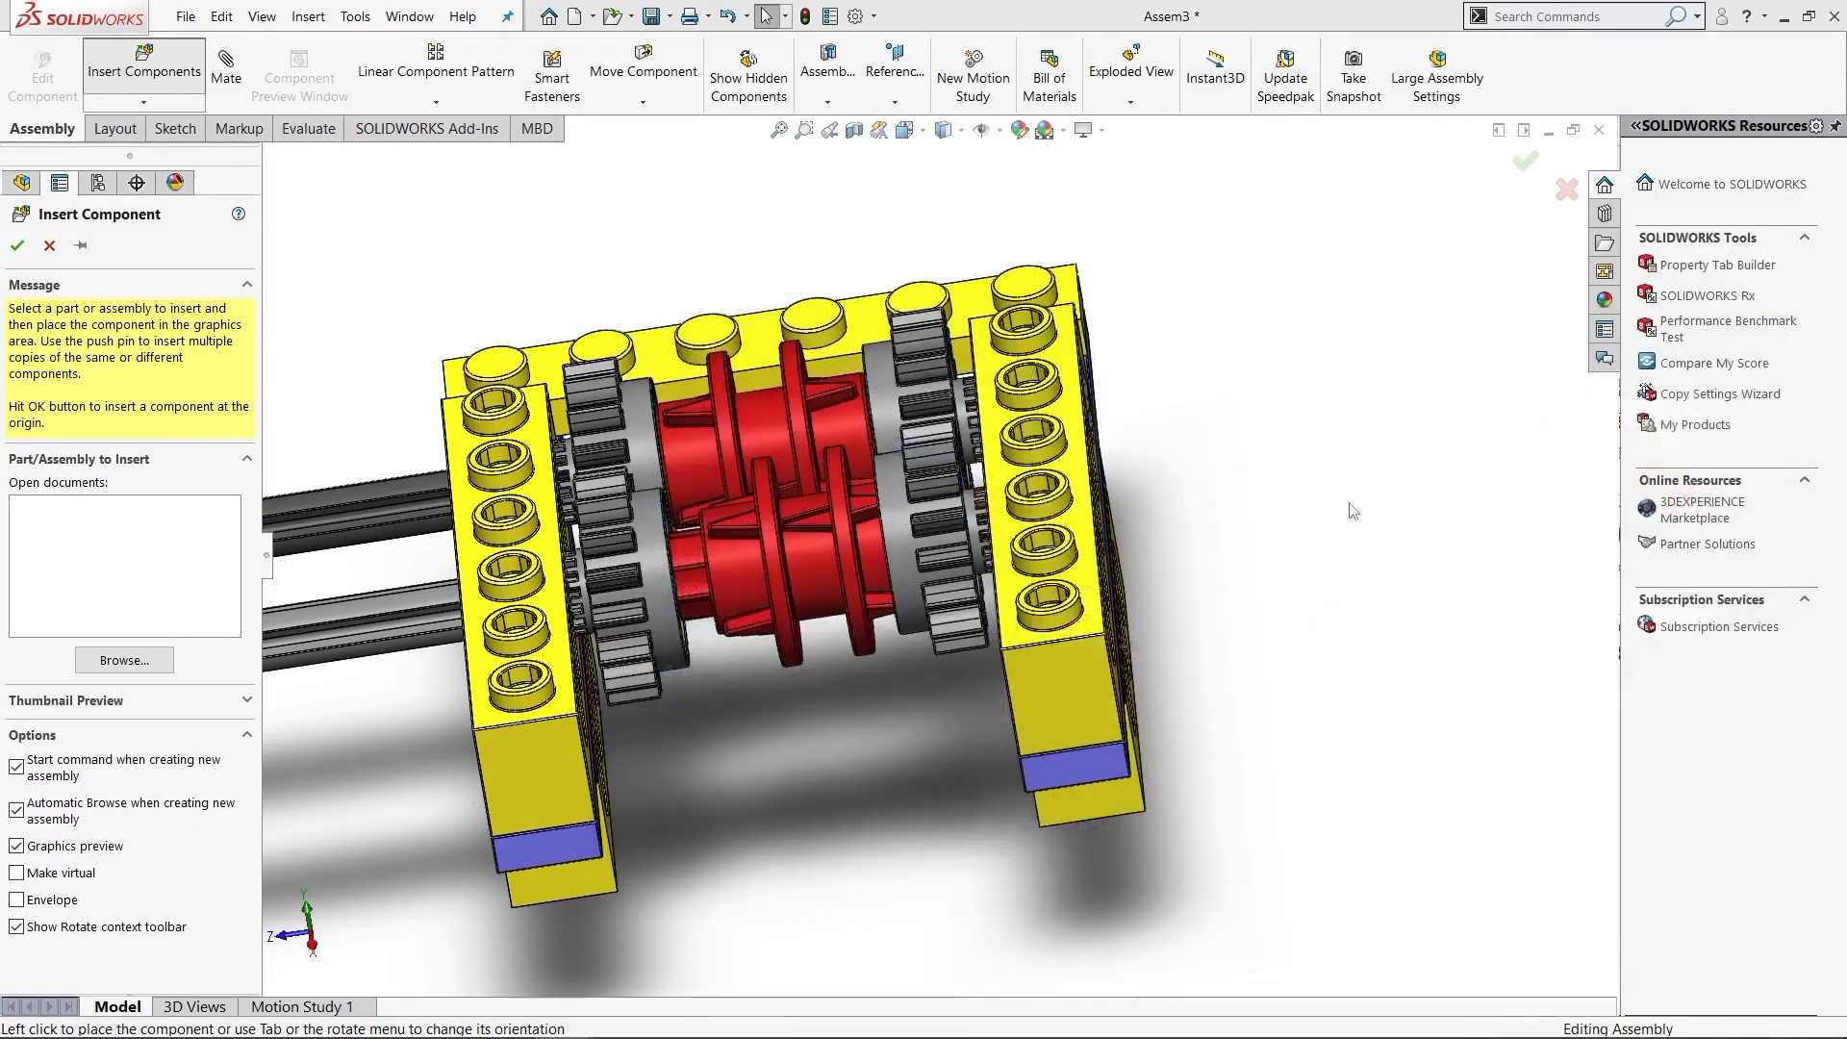
left_click(1366, 366)
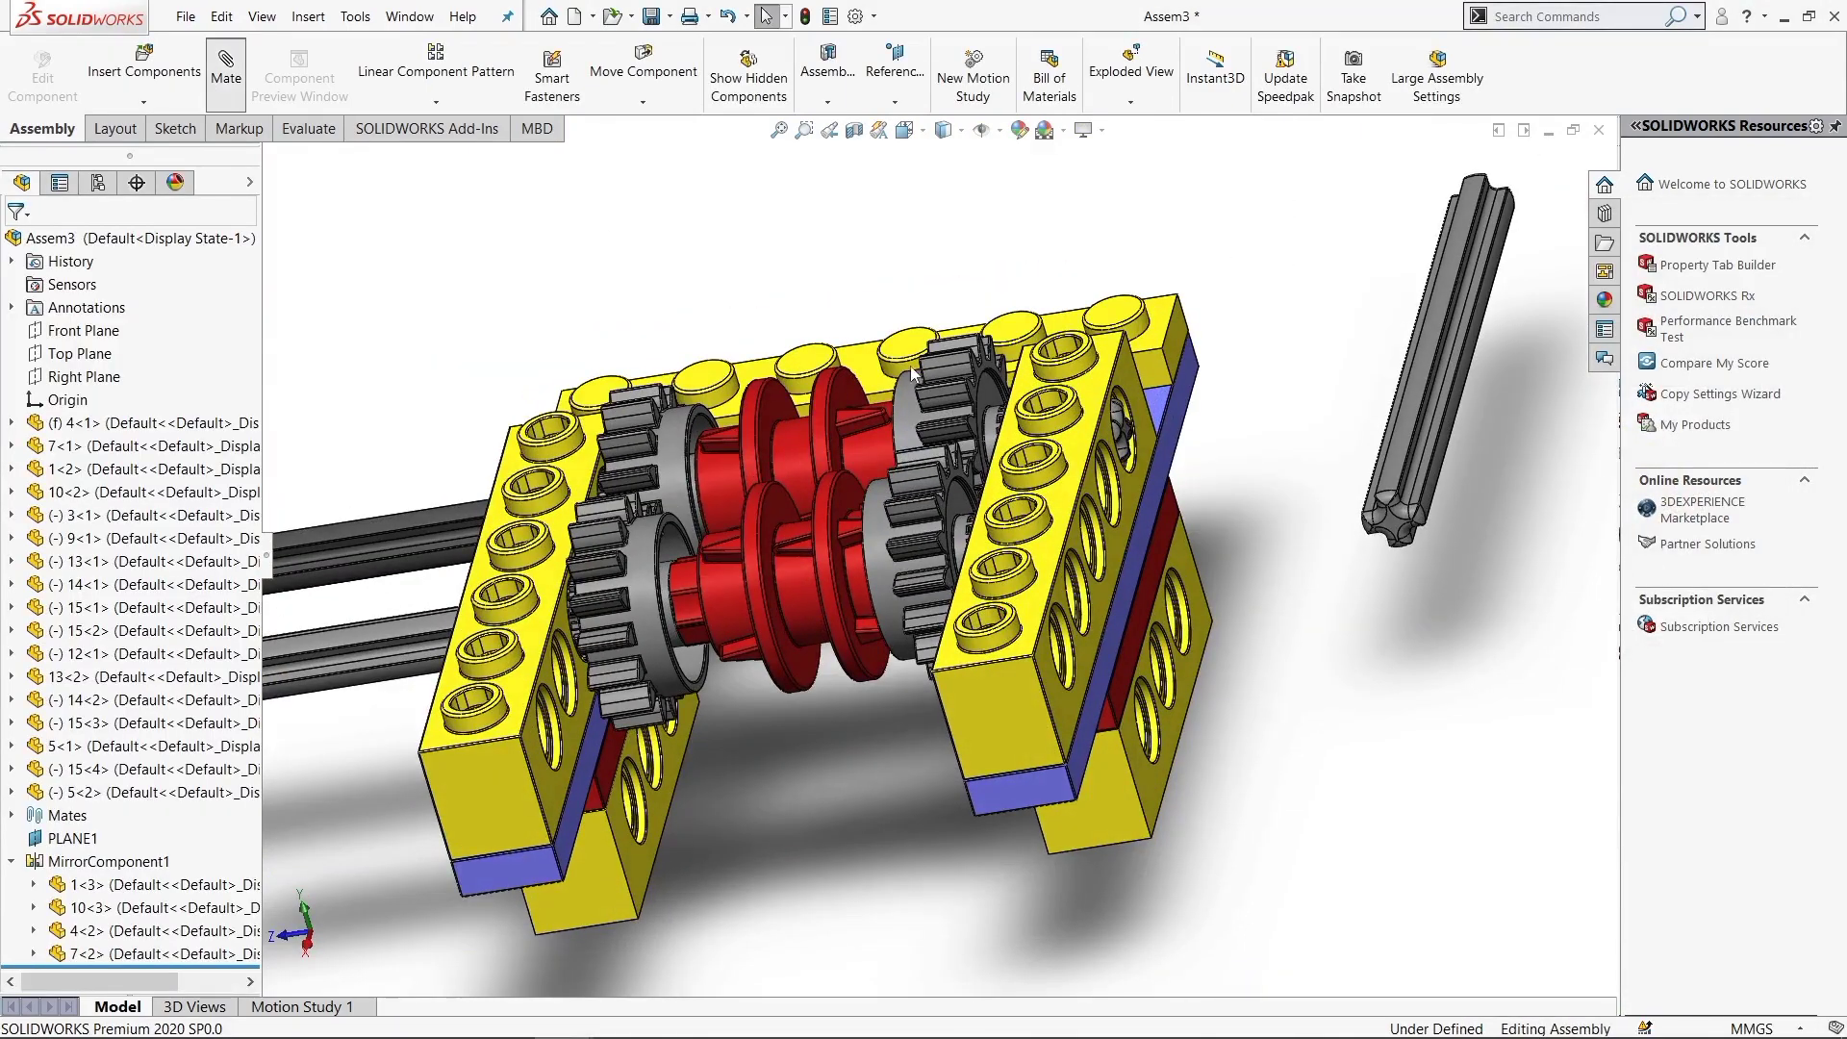
Mate the new axle coincident with the brick face and concentric with a brick hole
scroll(1342, 541, "down", 2)
scroll(1371, 529, "down", 3)
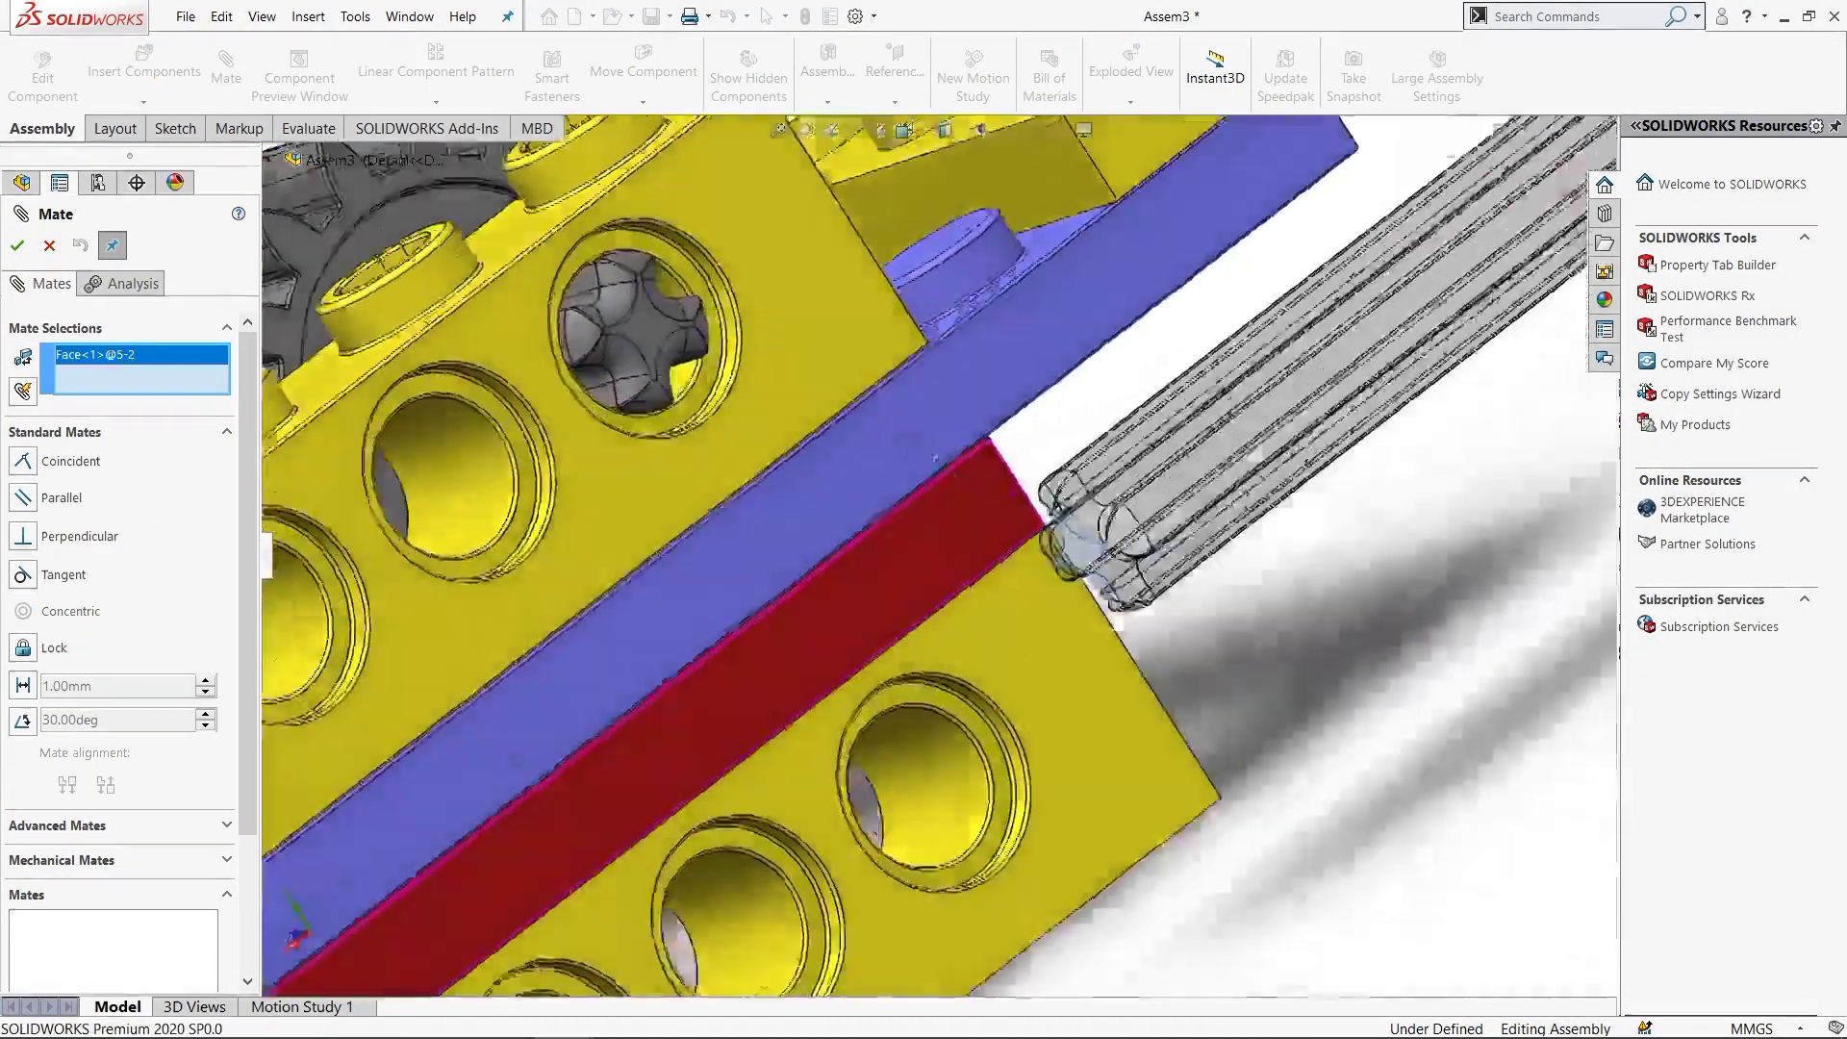
middle_click_drag(1068, 491, 609, 482)
scroll(582, 578, "down", 3)
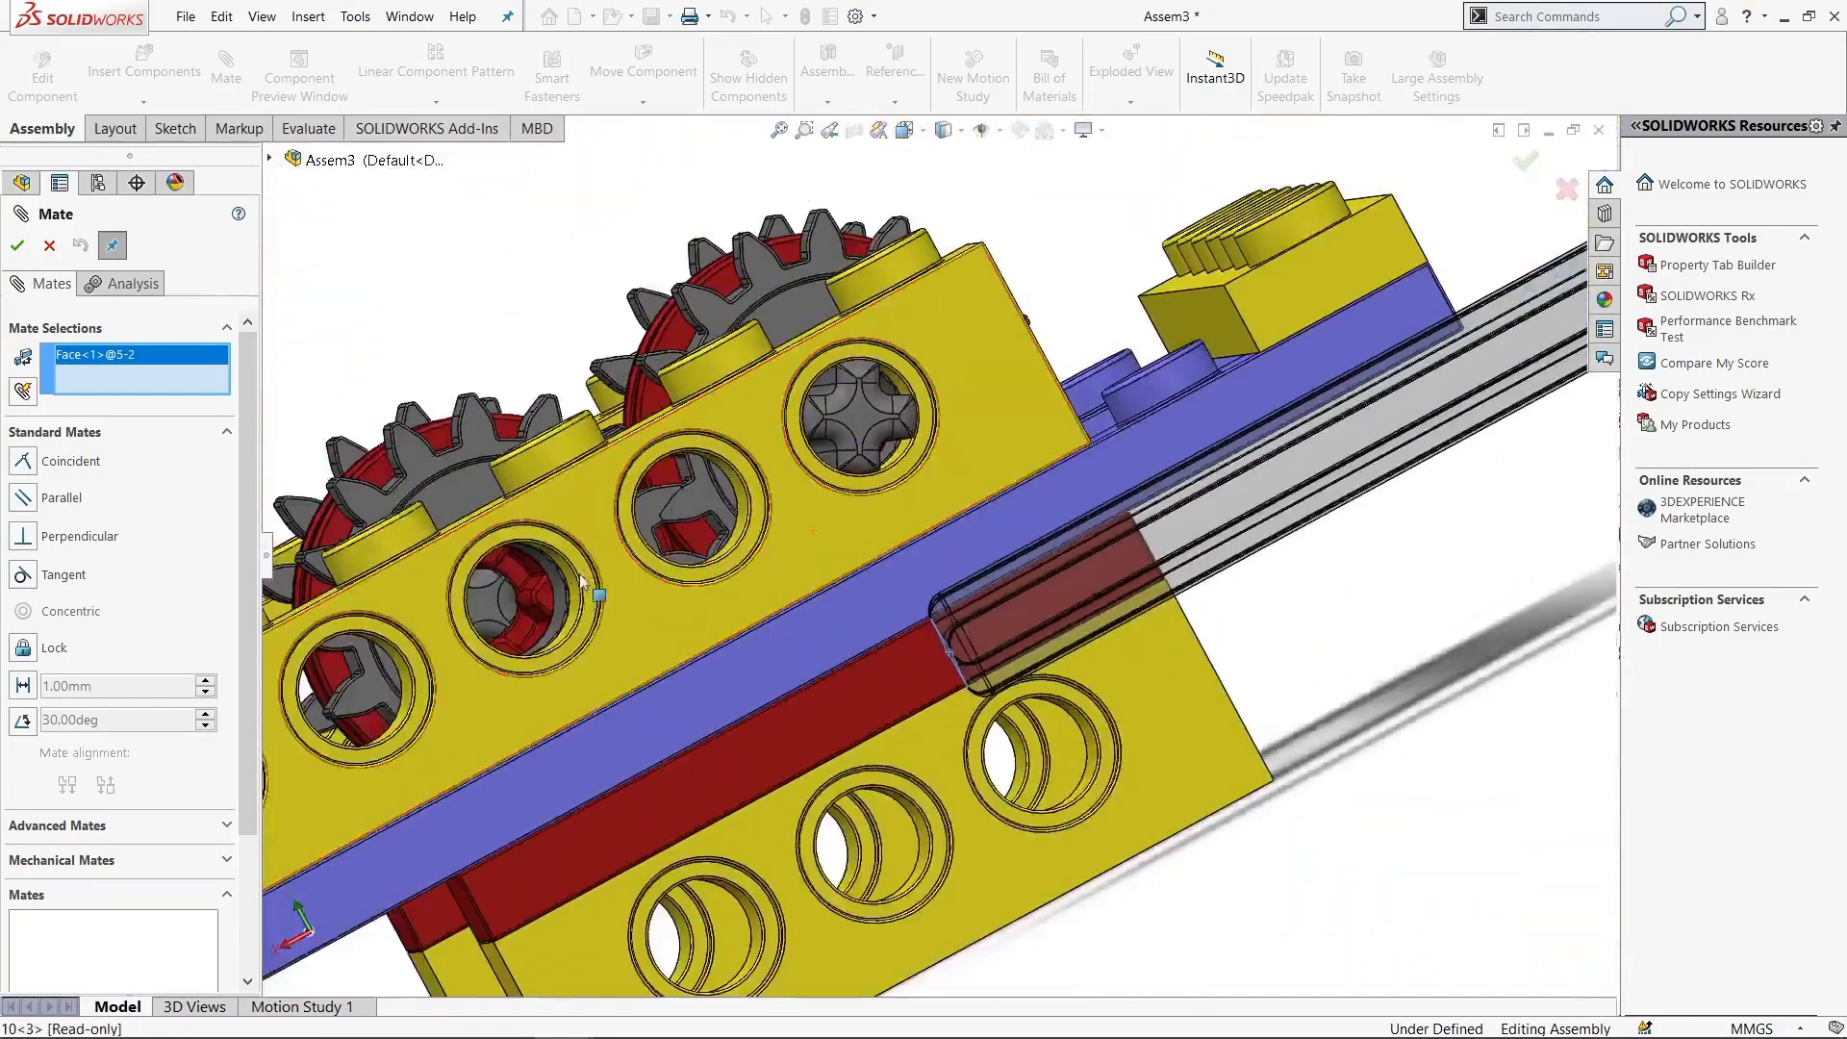
scroll(582, 577, "down", 3)
left_click(592, 543)
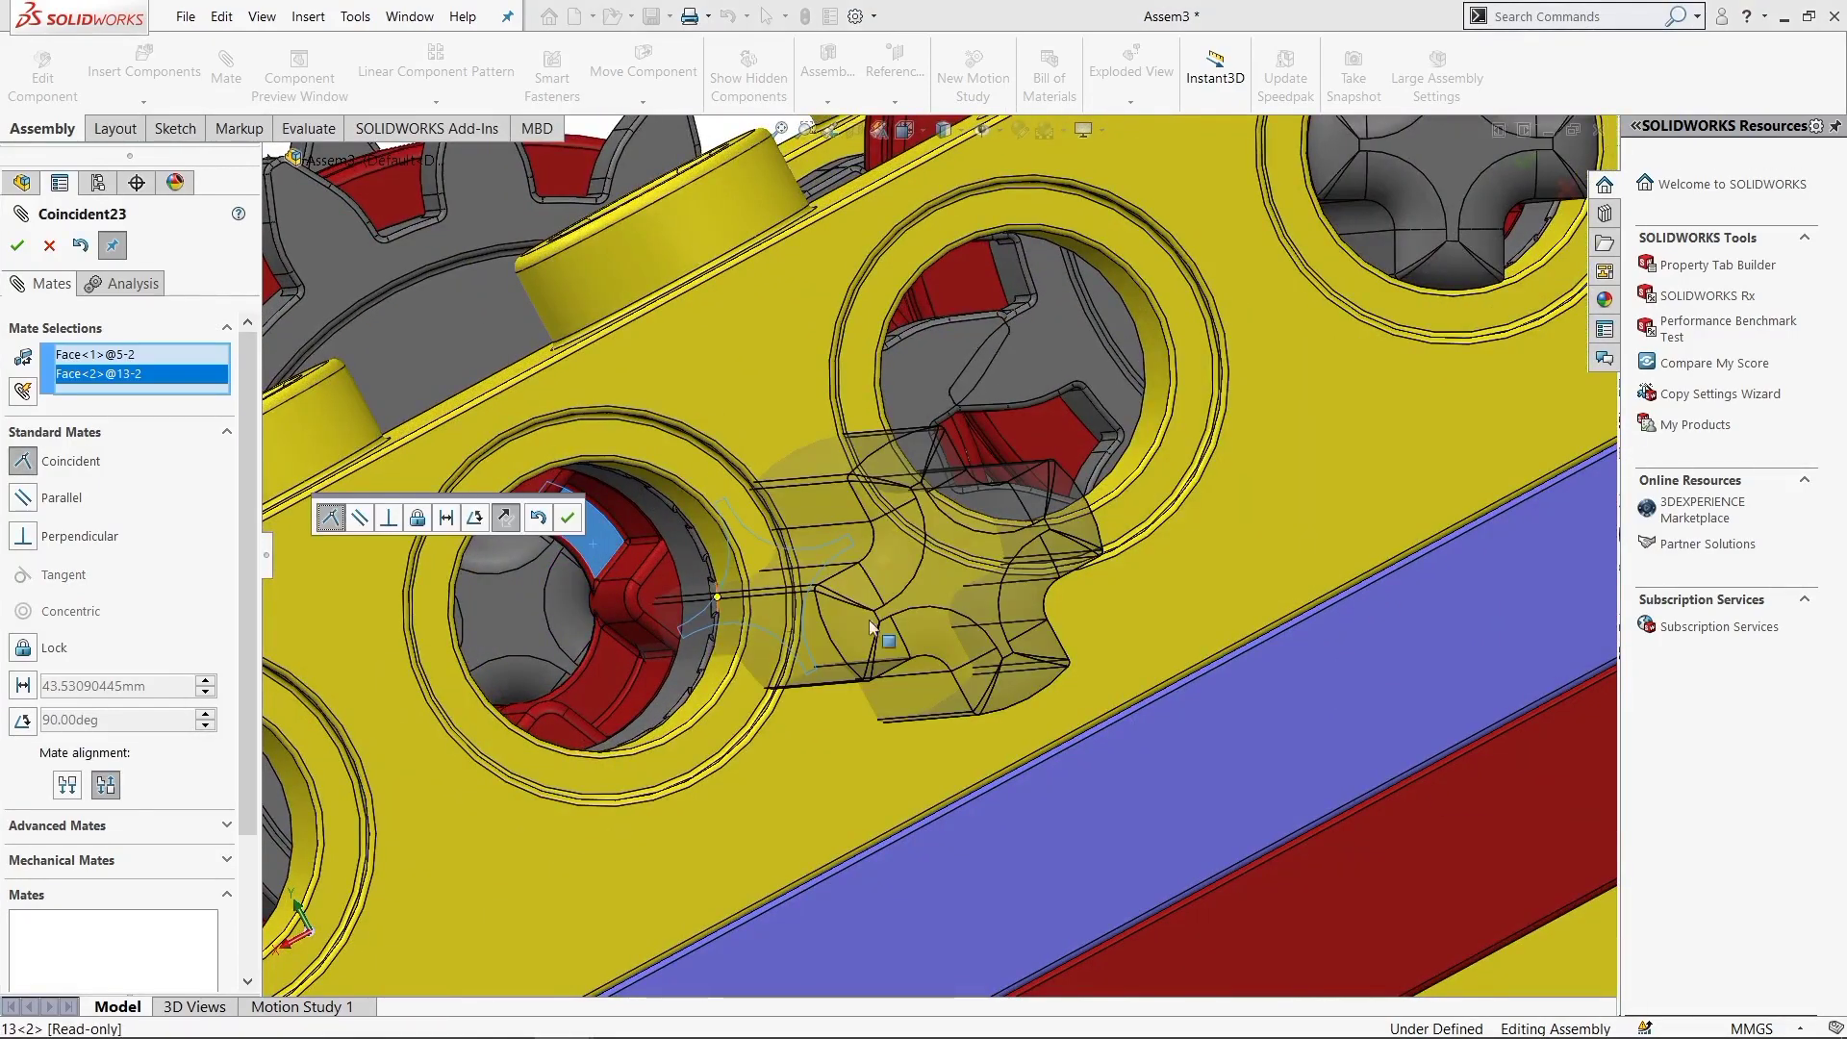
left_click(567, 518)
left_click(635, 481)
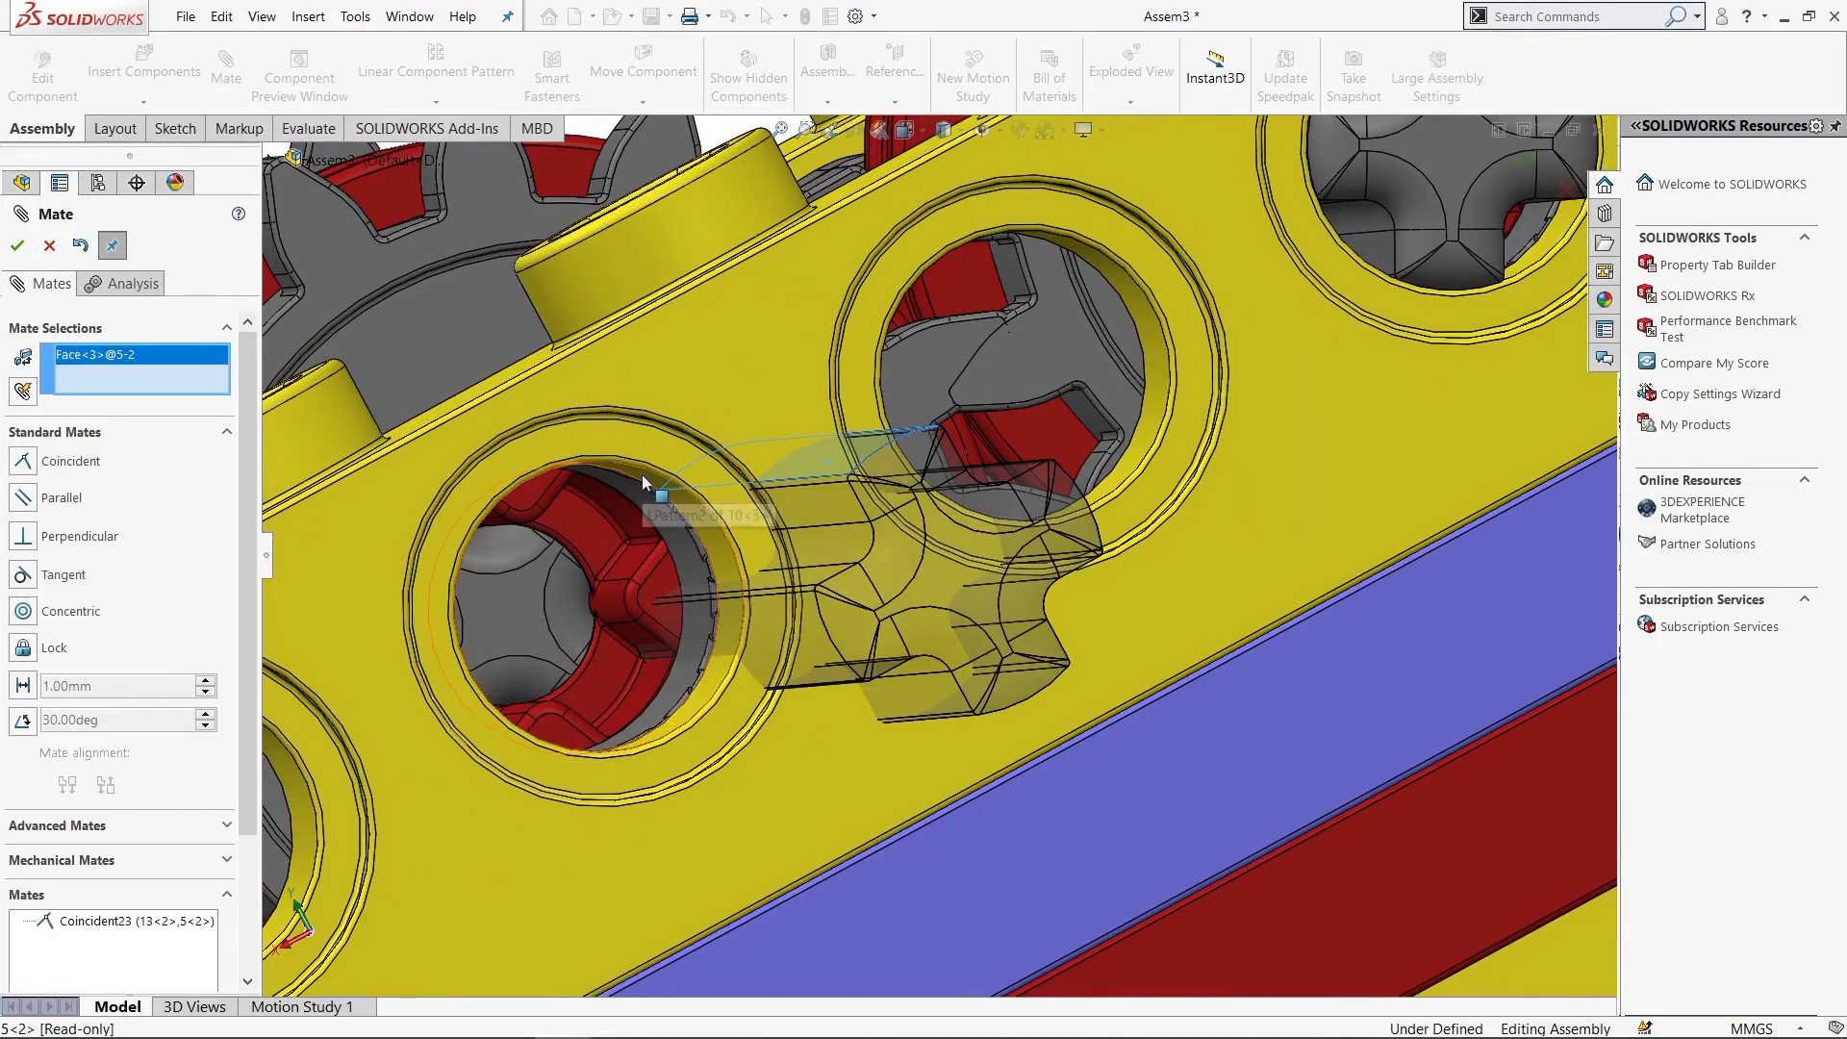
left_click(644, 475)
left_click(604, 330)
Close the mate tool and delete the extra axle 5<2>
scroll(676, 515, "up", 3)
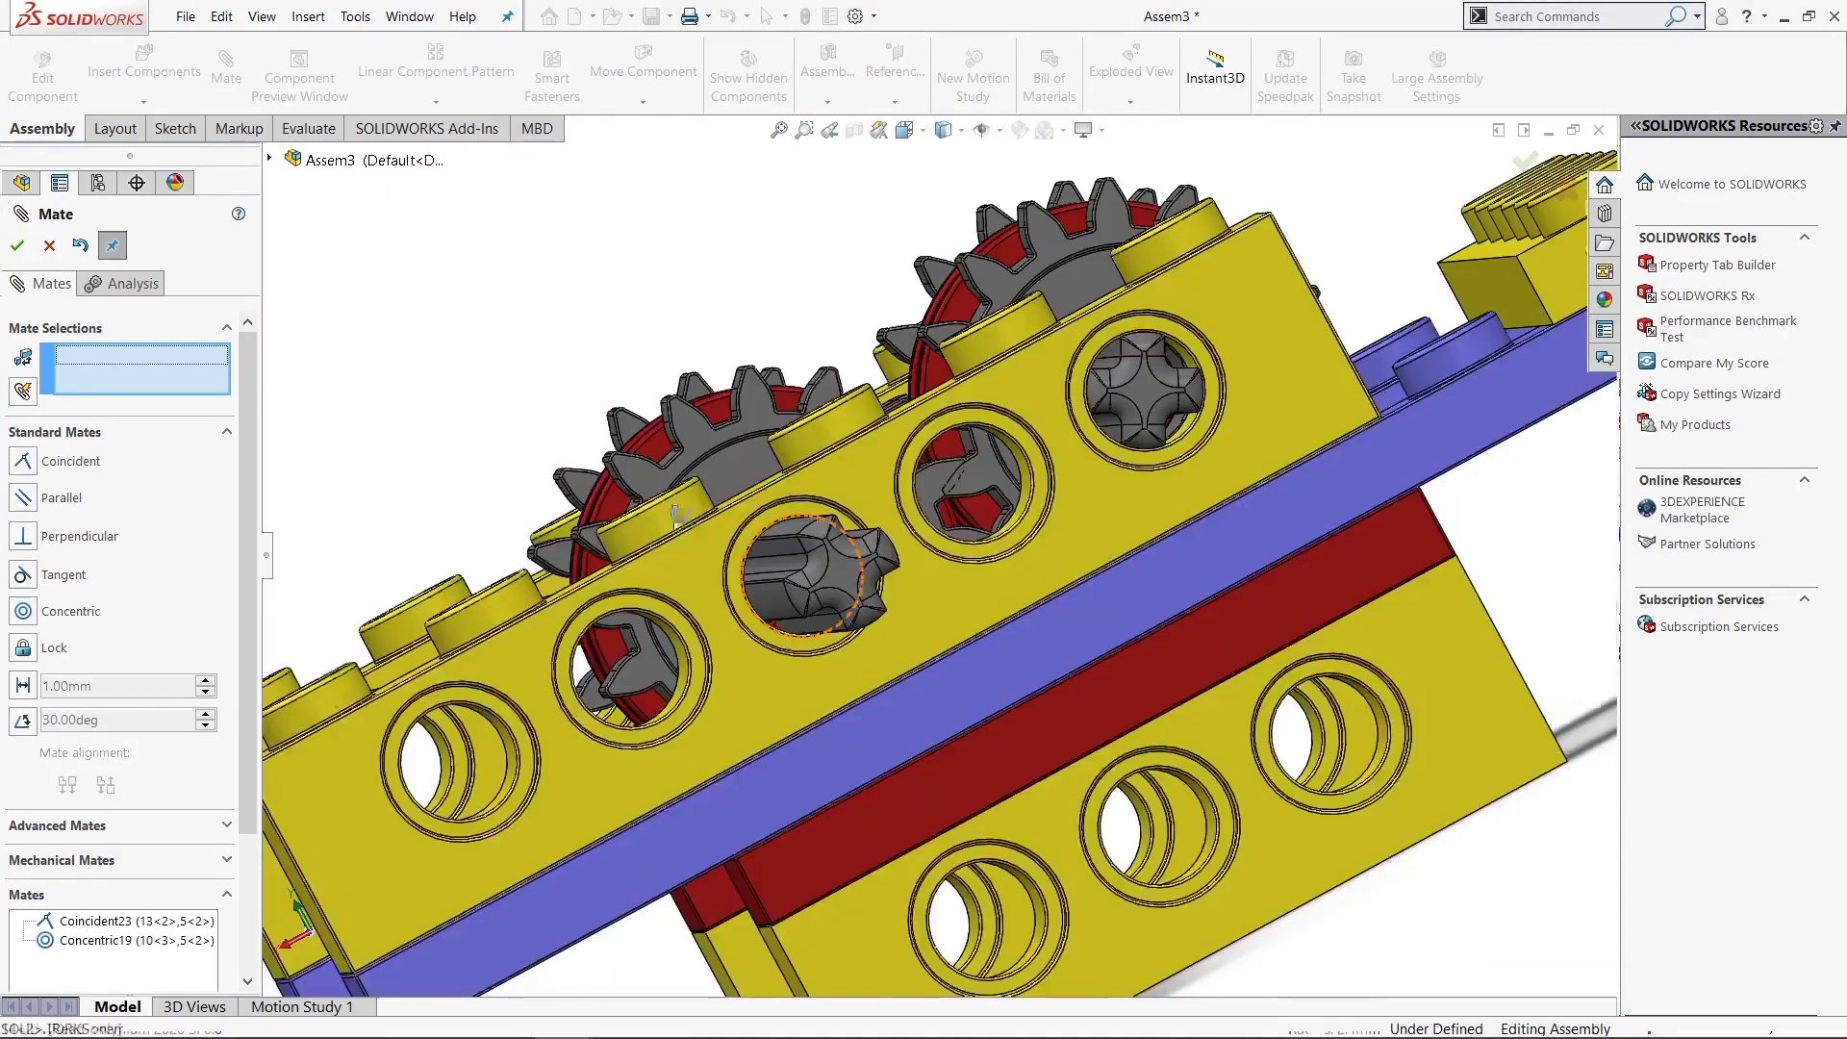
scroll(677, 515, "up", 5)
scroll(815, 648, "up", 2)
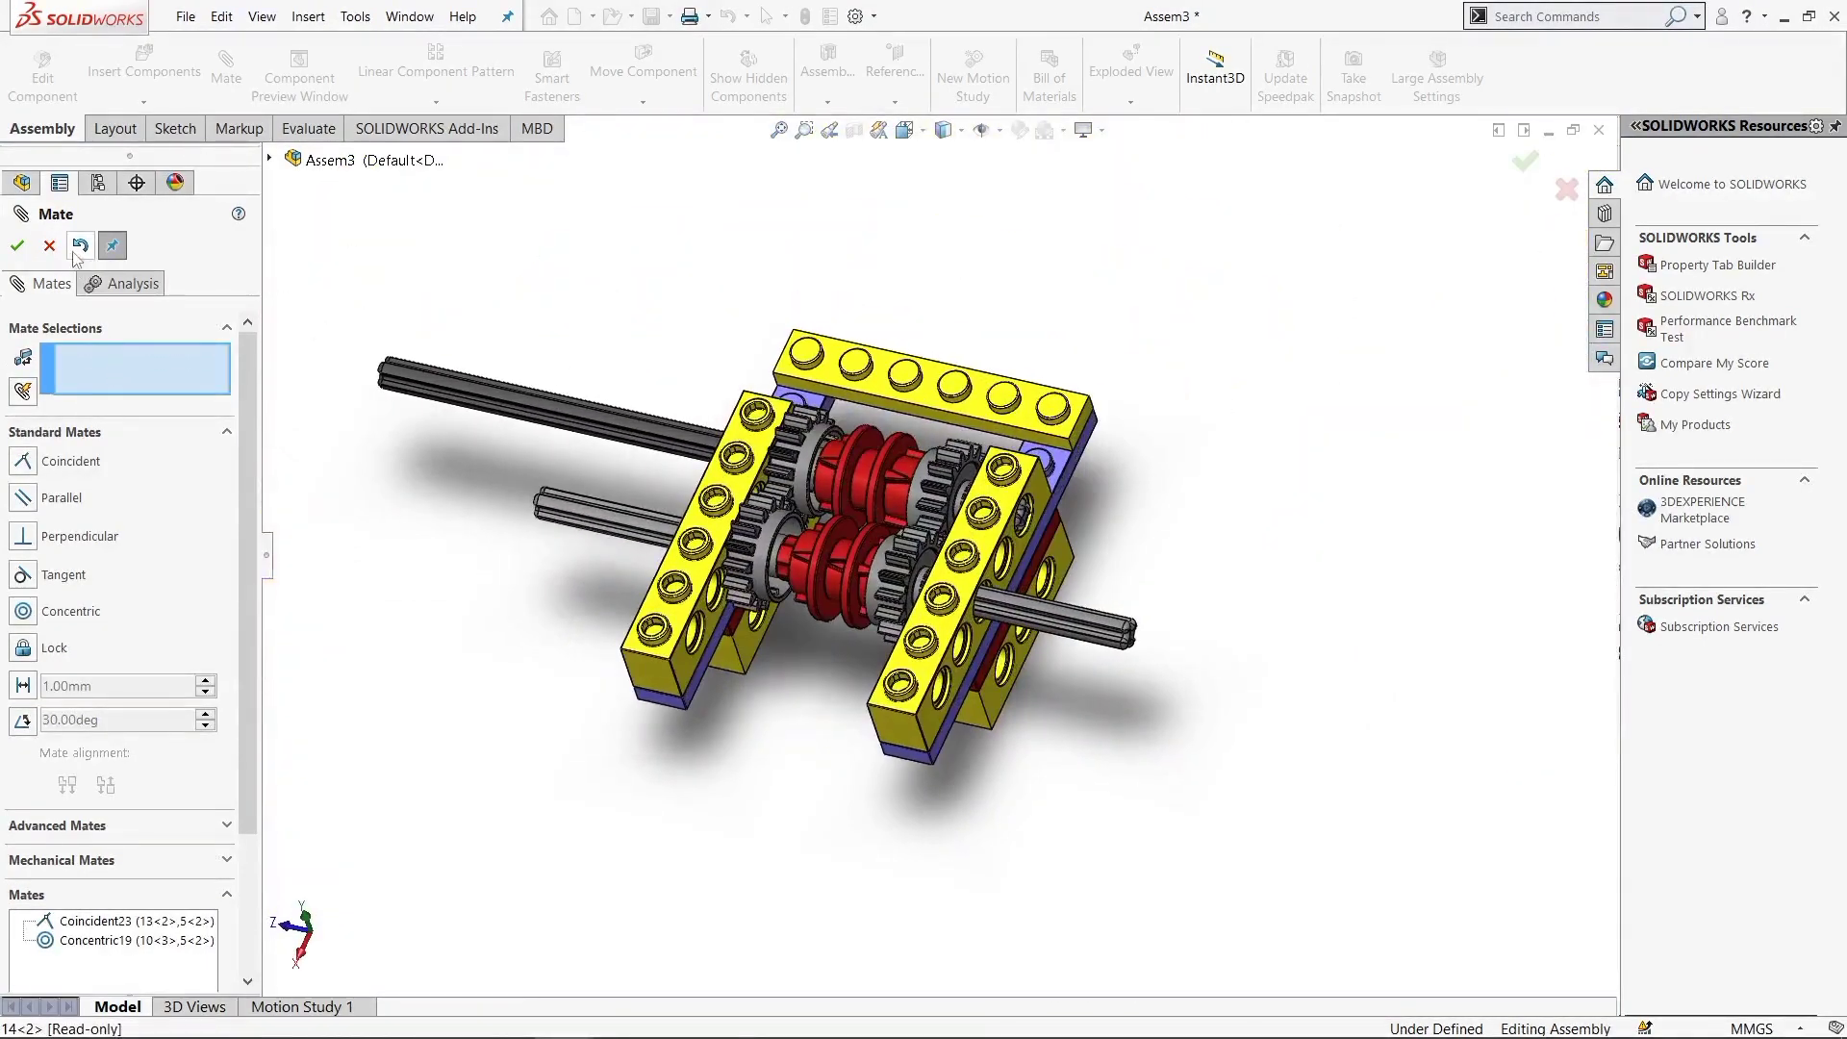
key("Escape")
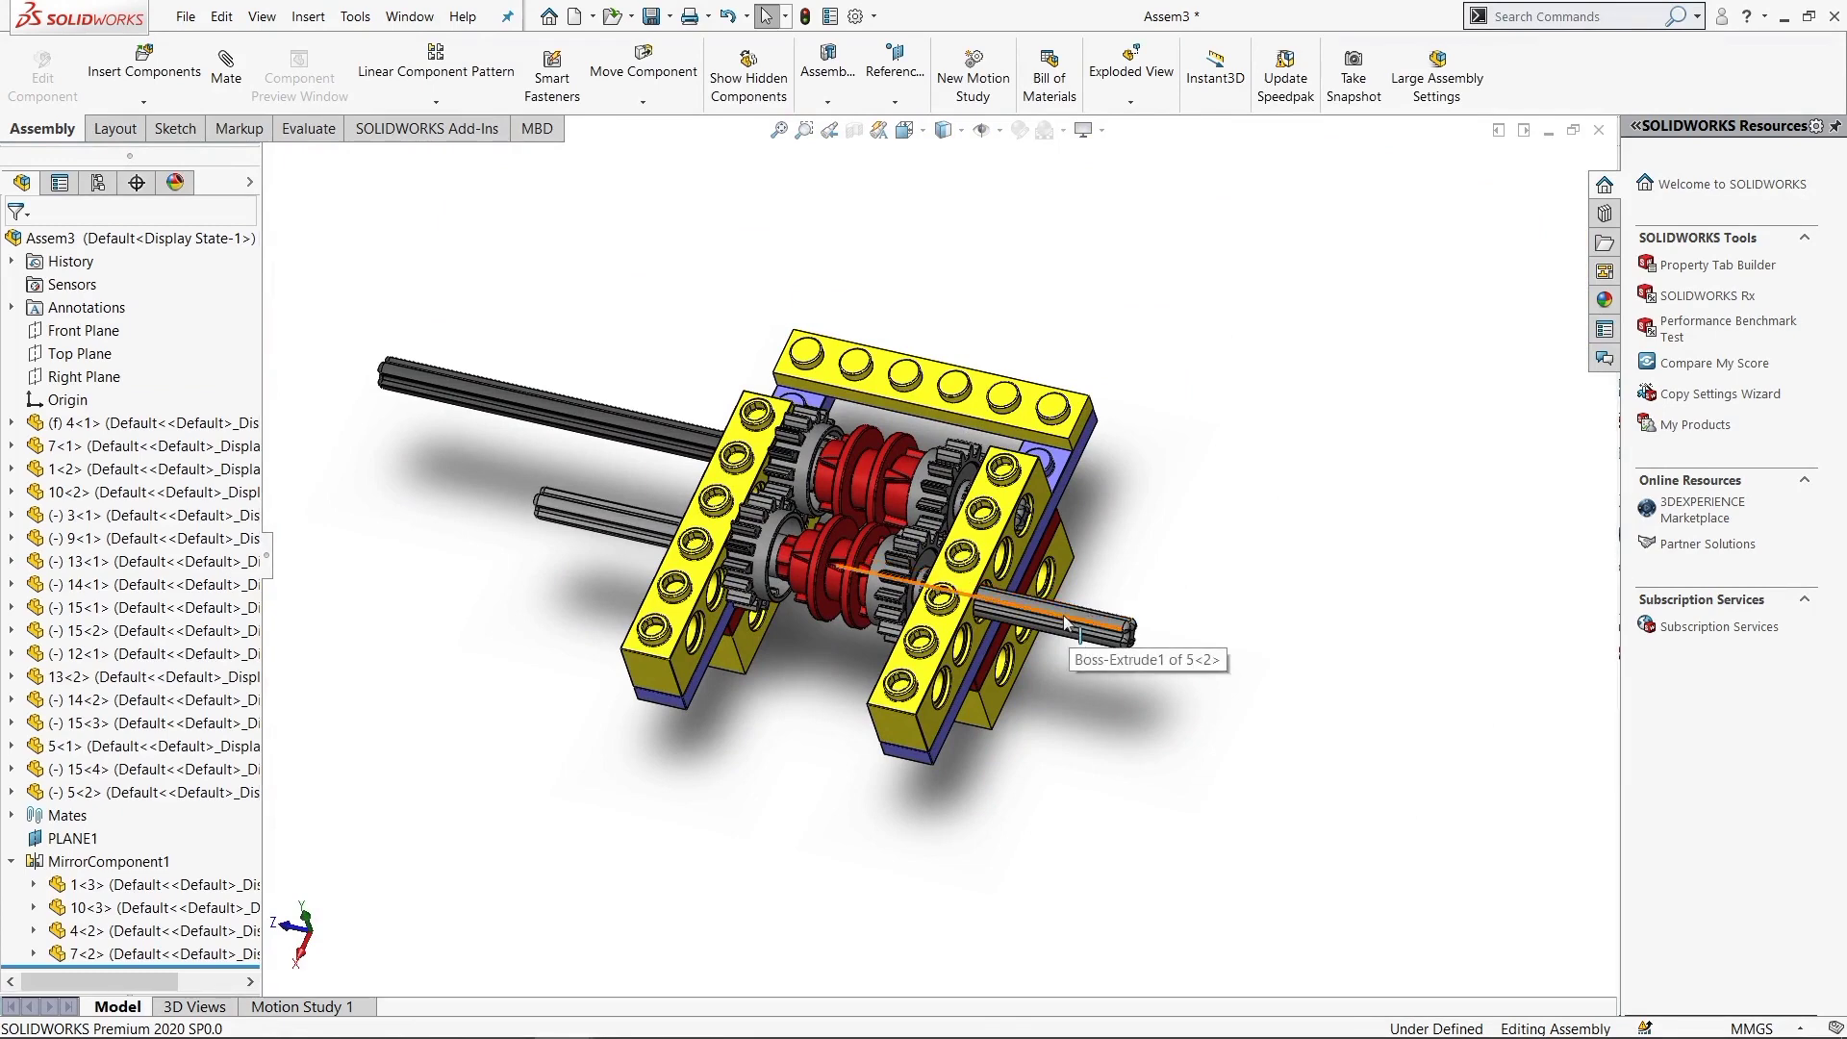
key("Delete")
Confirm the axle deletion and make short axle 12<2> concentric with a brick hole
key("Return")
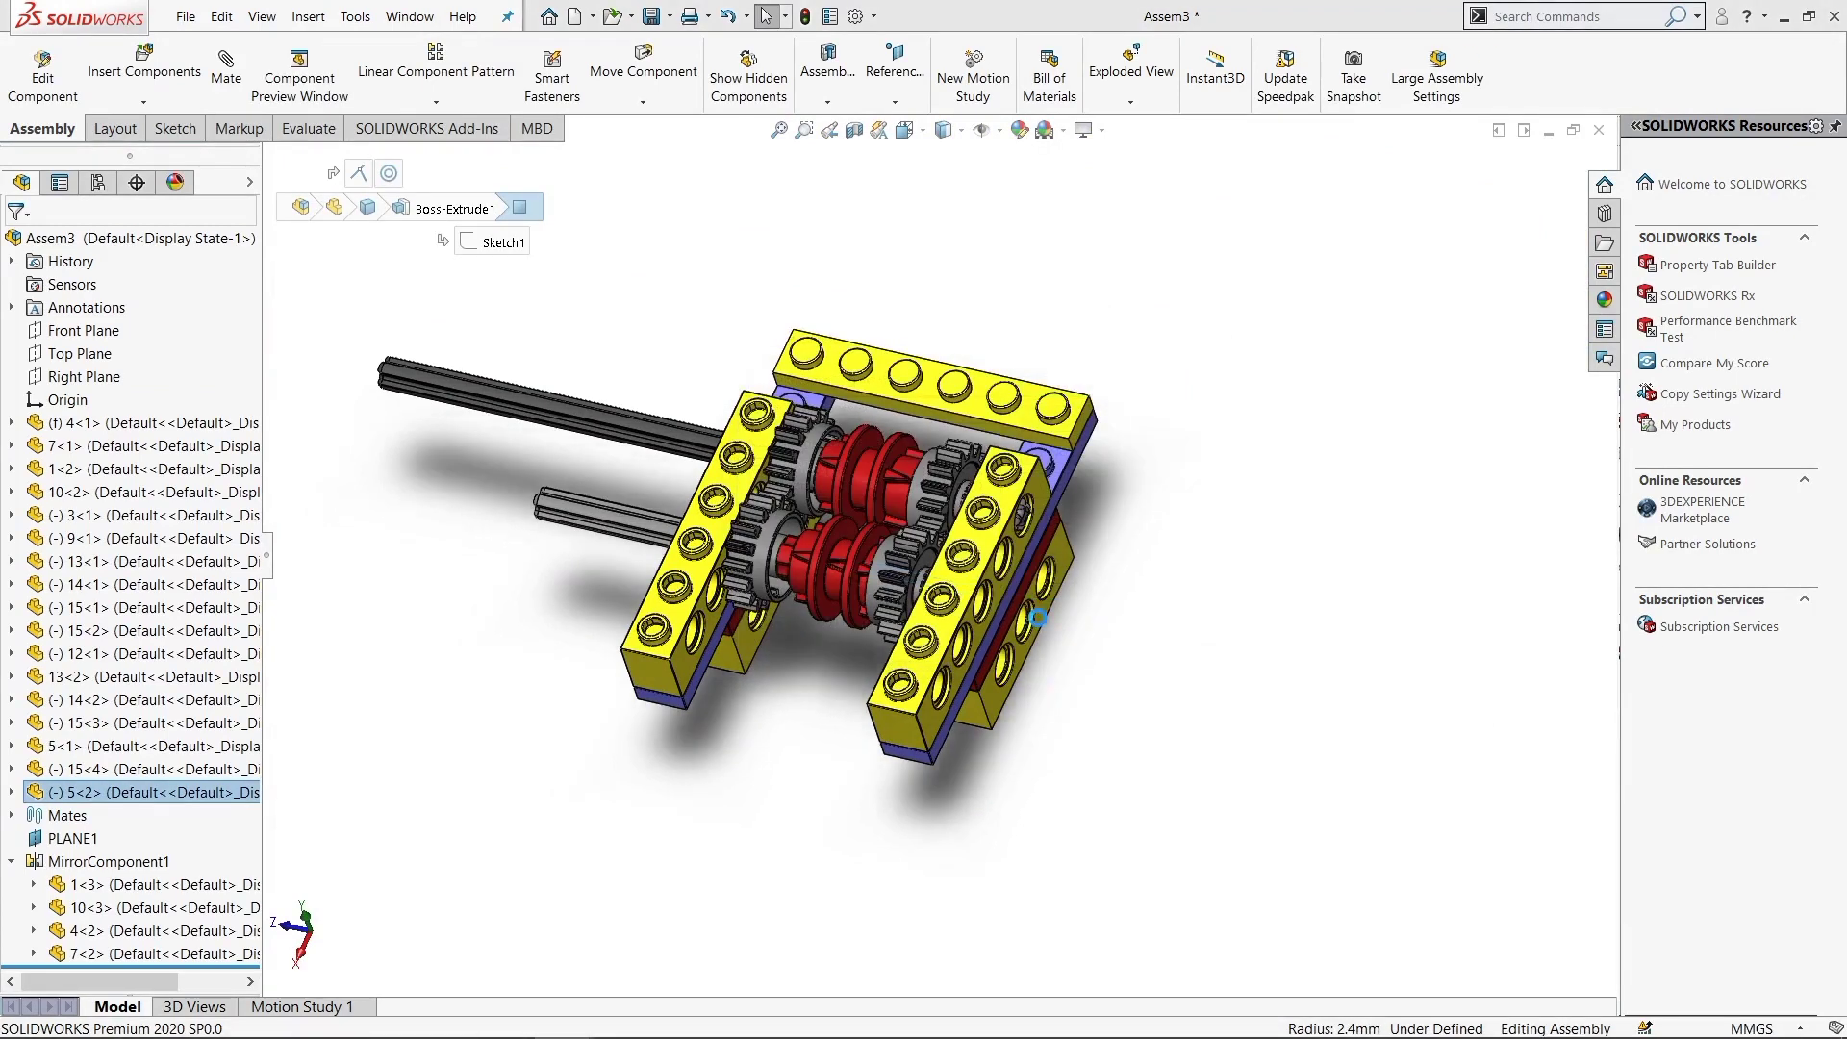
scroll(995, 602, "down", 2)
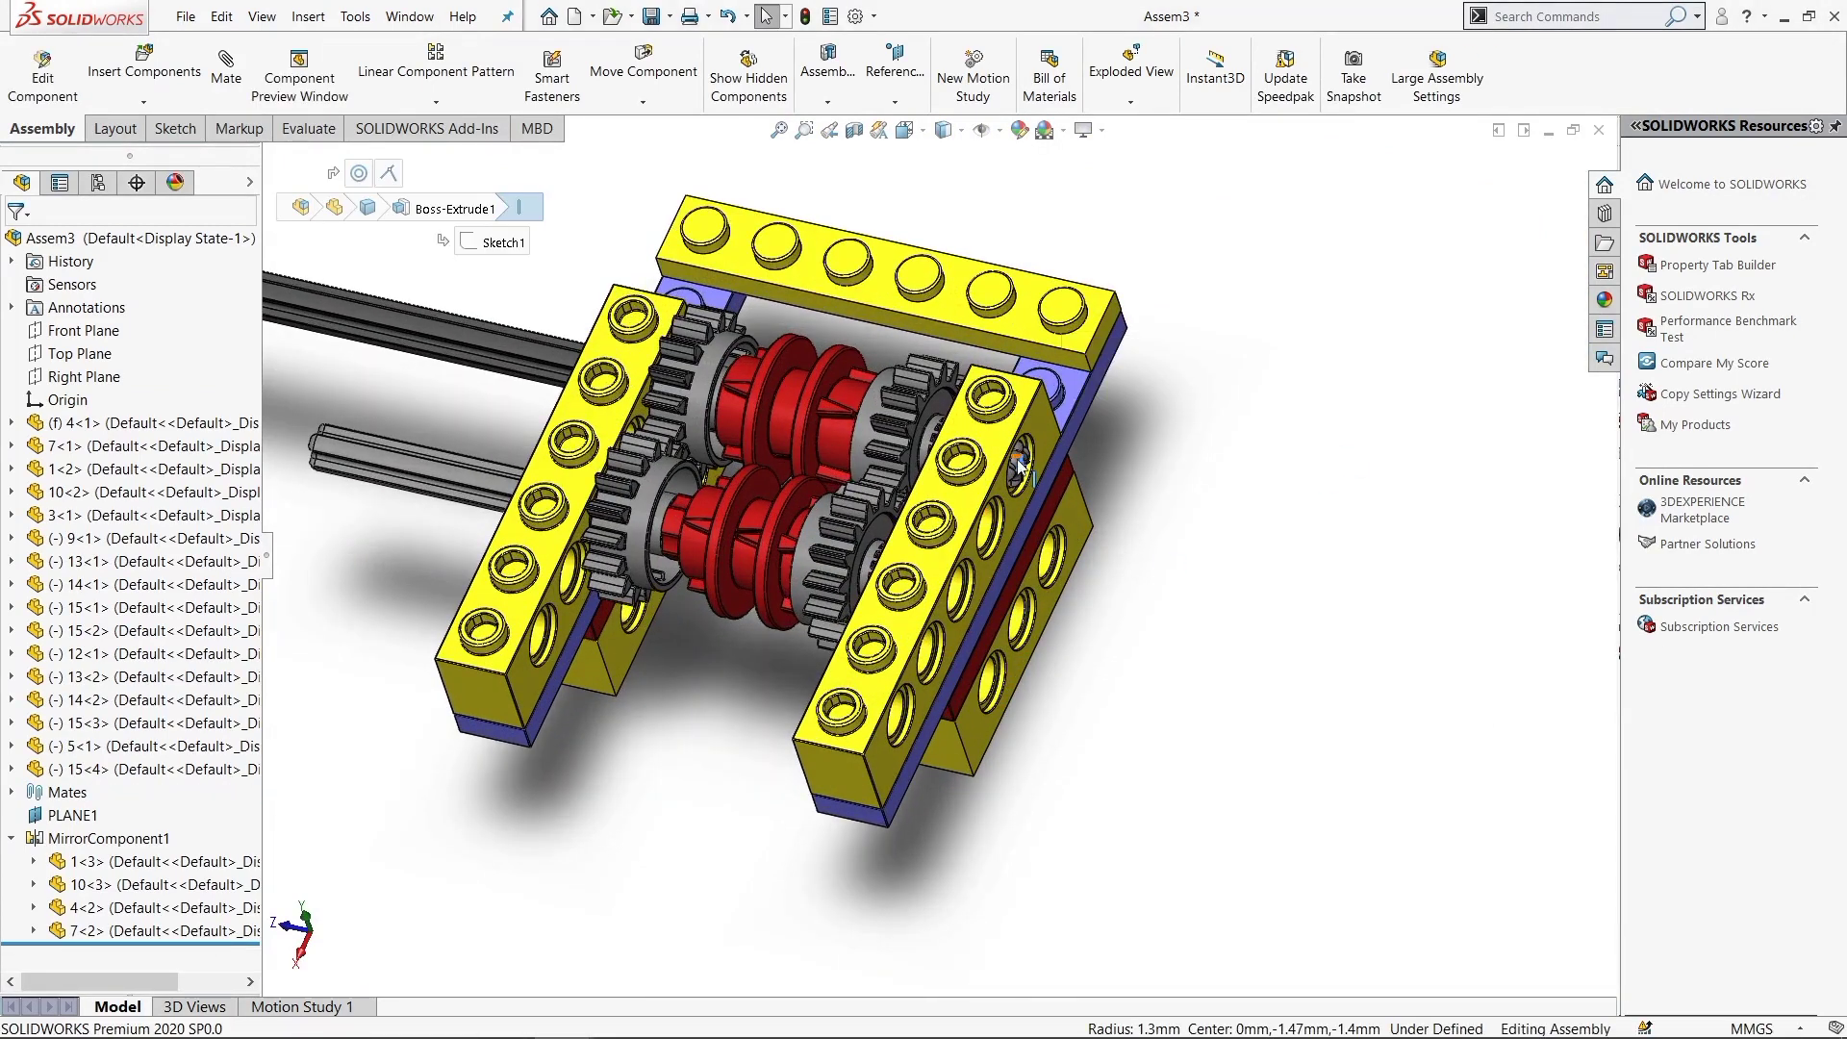
scroll(1106, 673, "down", 2)
scroll(1006, 569, "down", 2)
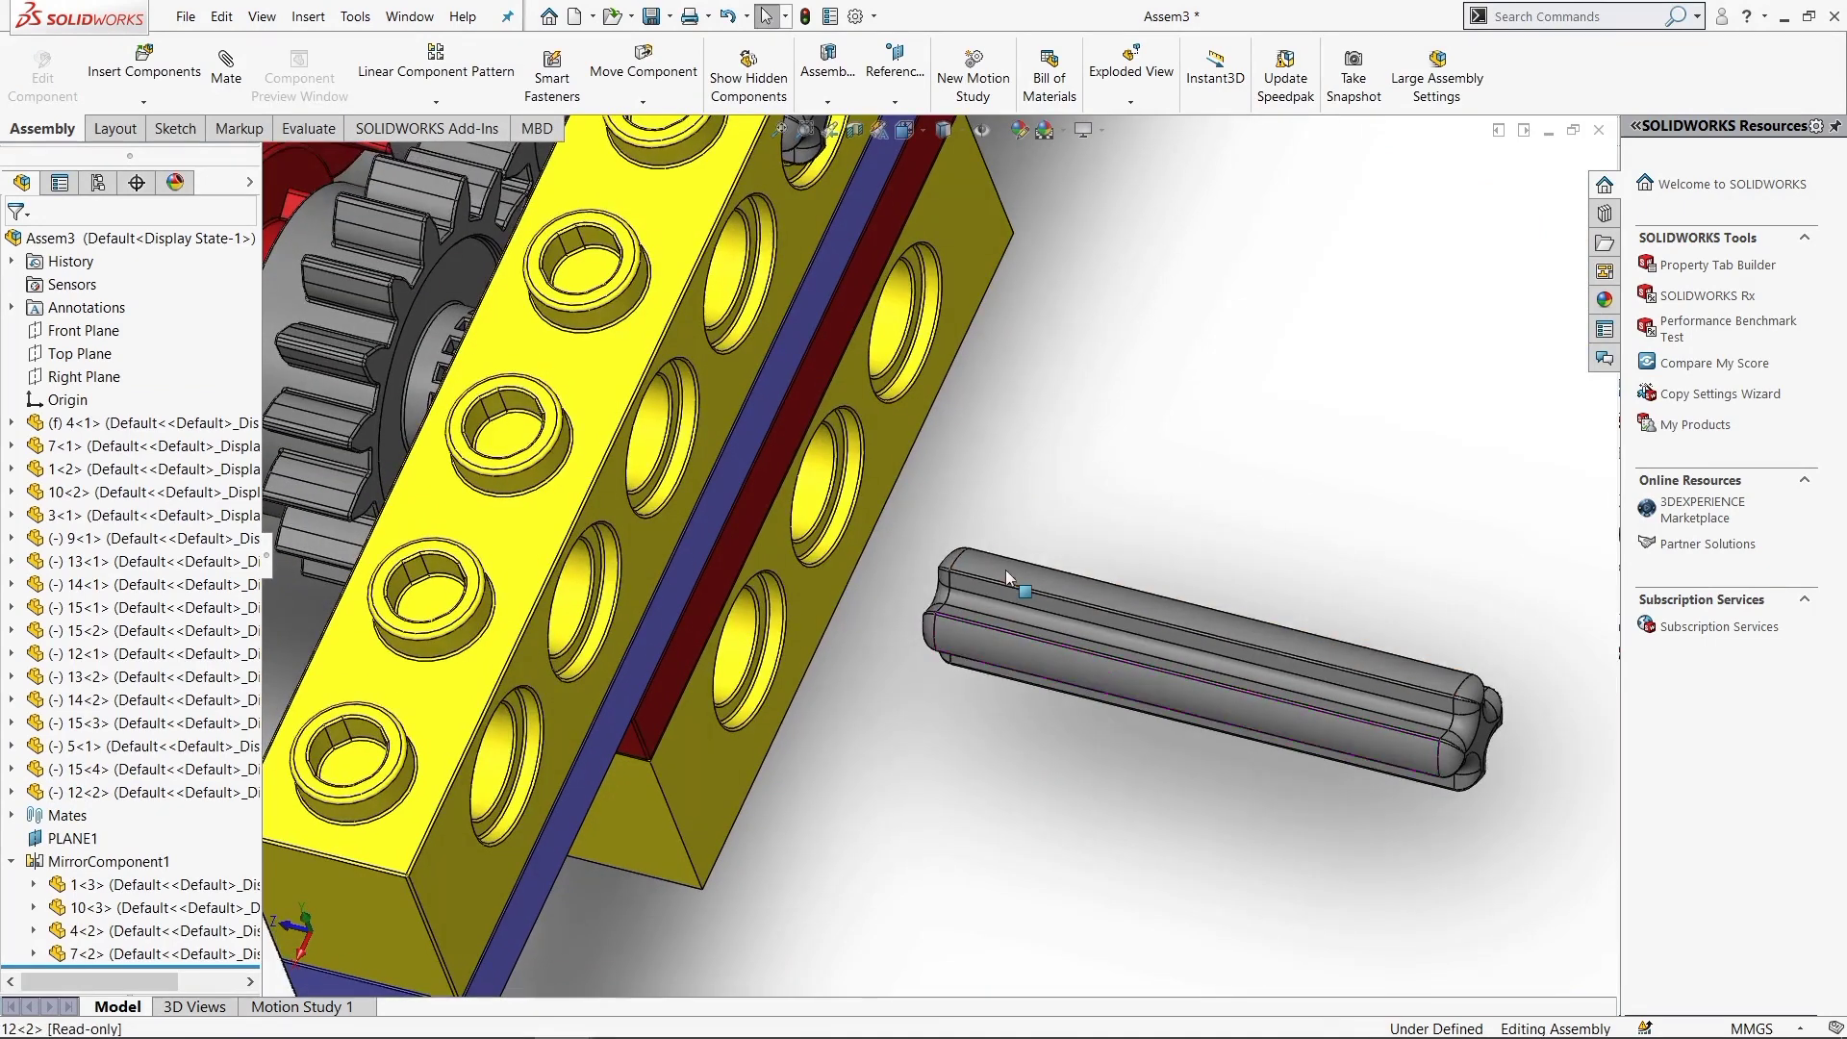
left_click(1004, 569)
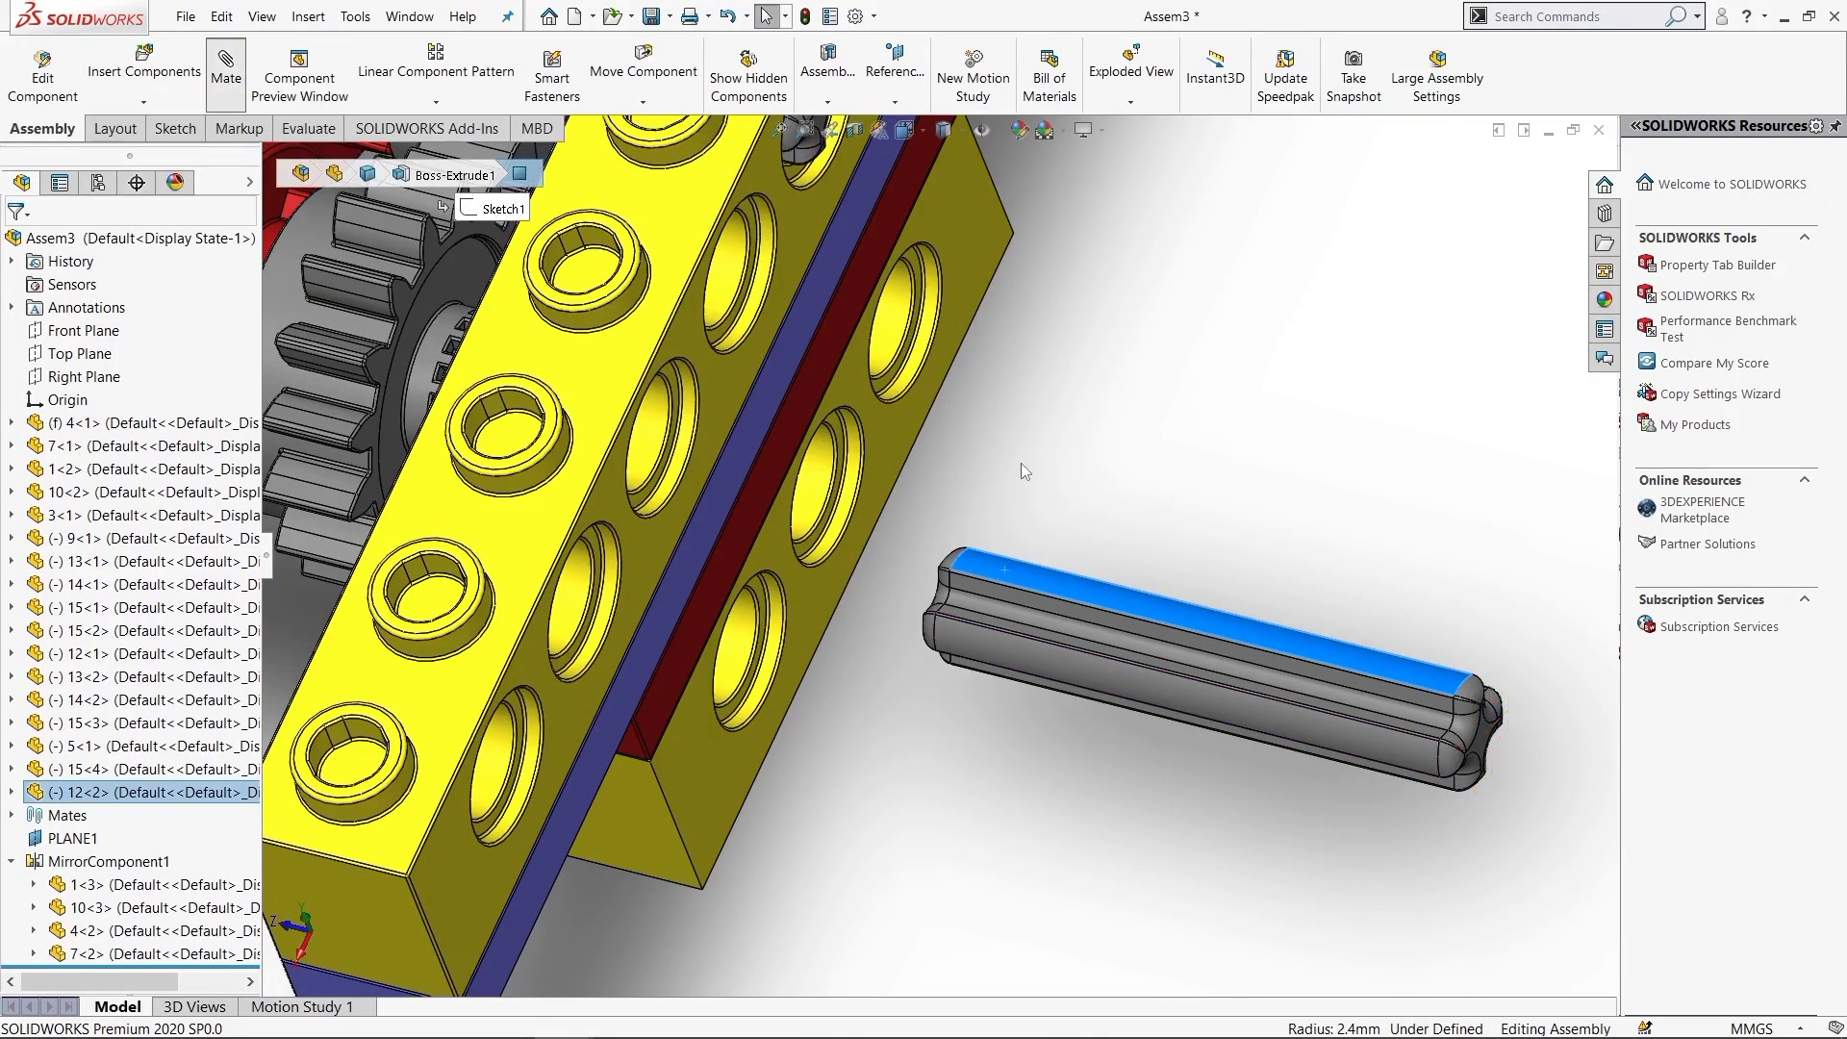
left_click(819, 474)
left_click(1158, 428)
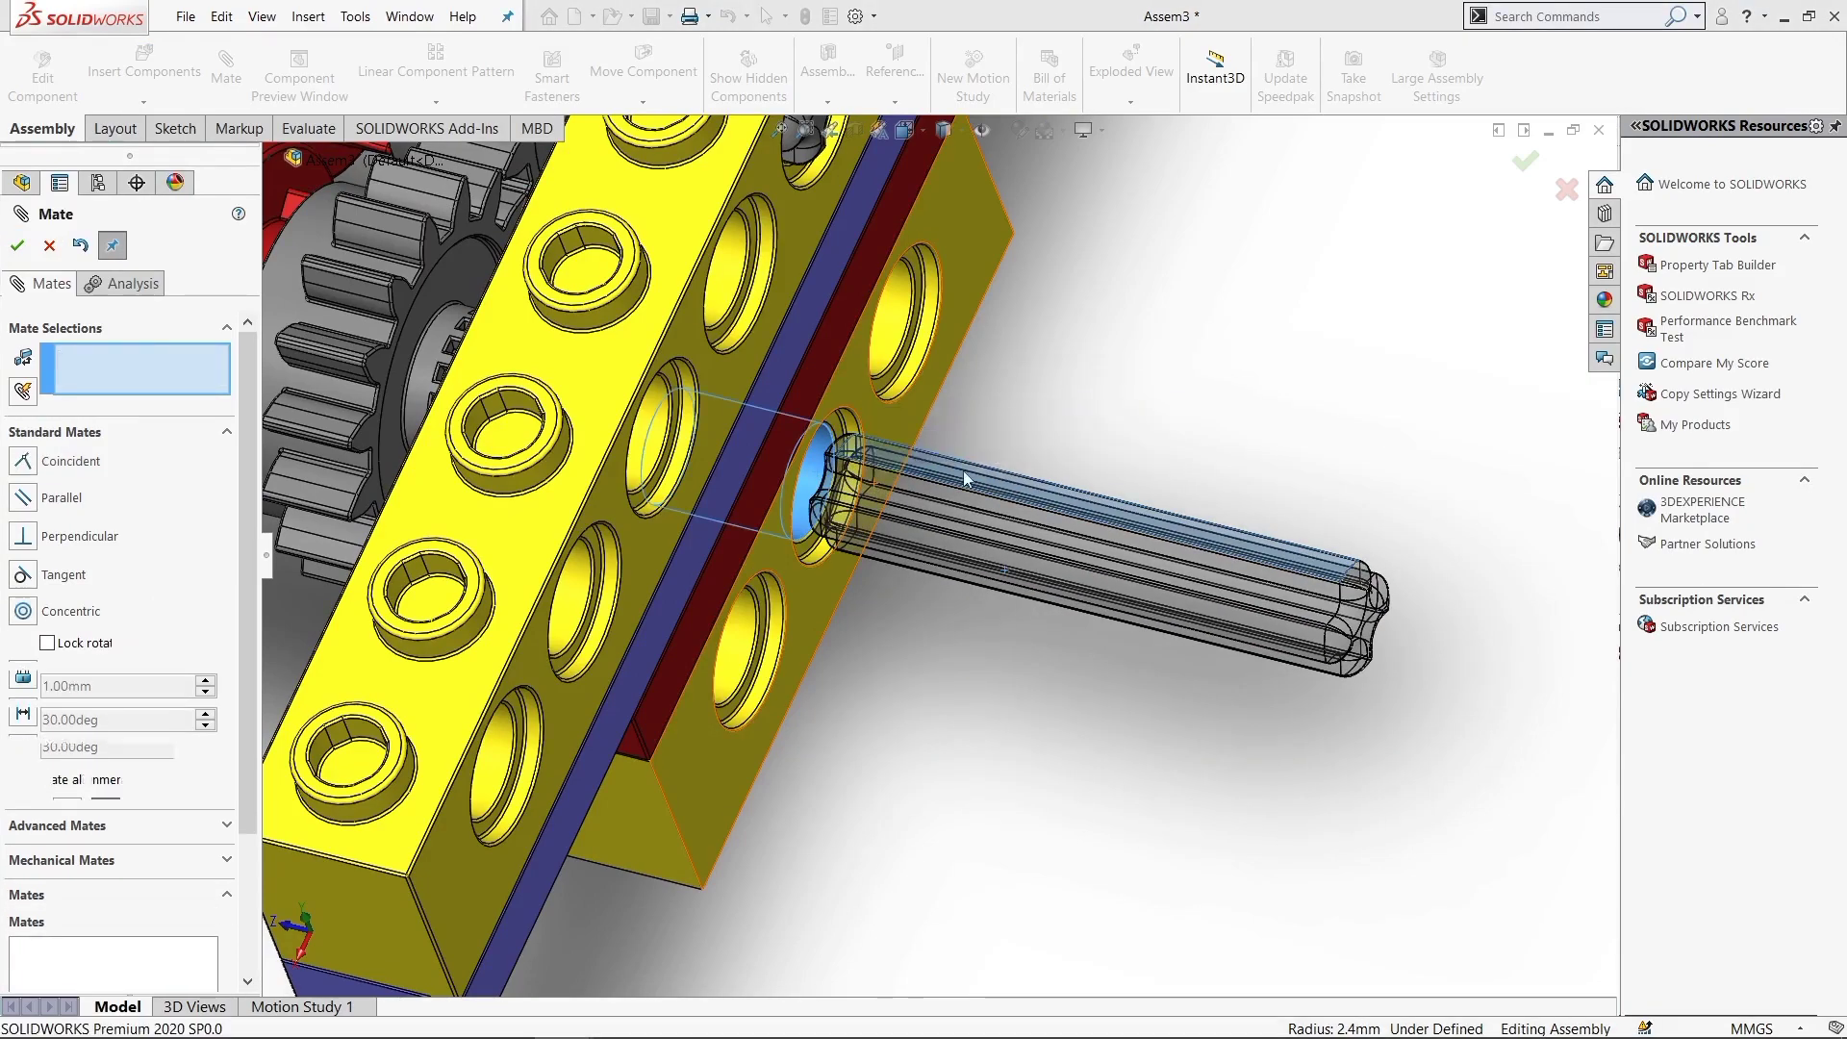
Mate the short axle's end face coincident with the brick face
middle_click_drag(965, 478, 883, 436)
mouse_move(1095, 454)
middle_mouse_down()
mouse_move(1152, 536)
mouse_move(866, 385)
middle_mouse_up()
left_click(1108, 513)
scroll(1108, 513, "up", 5)
scroll(811, 311, "down", 5)
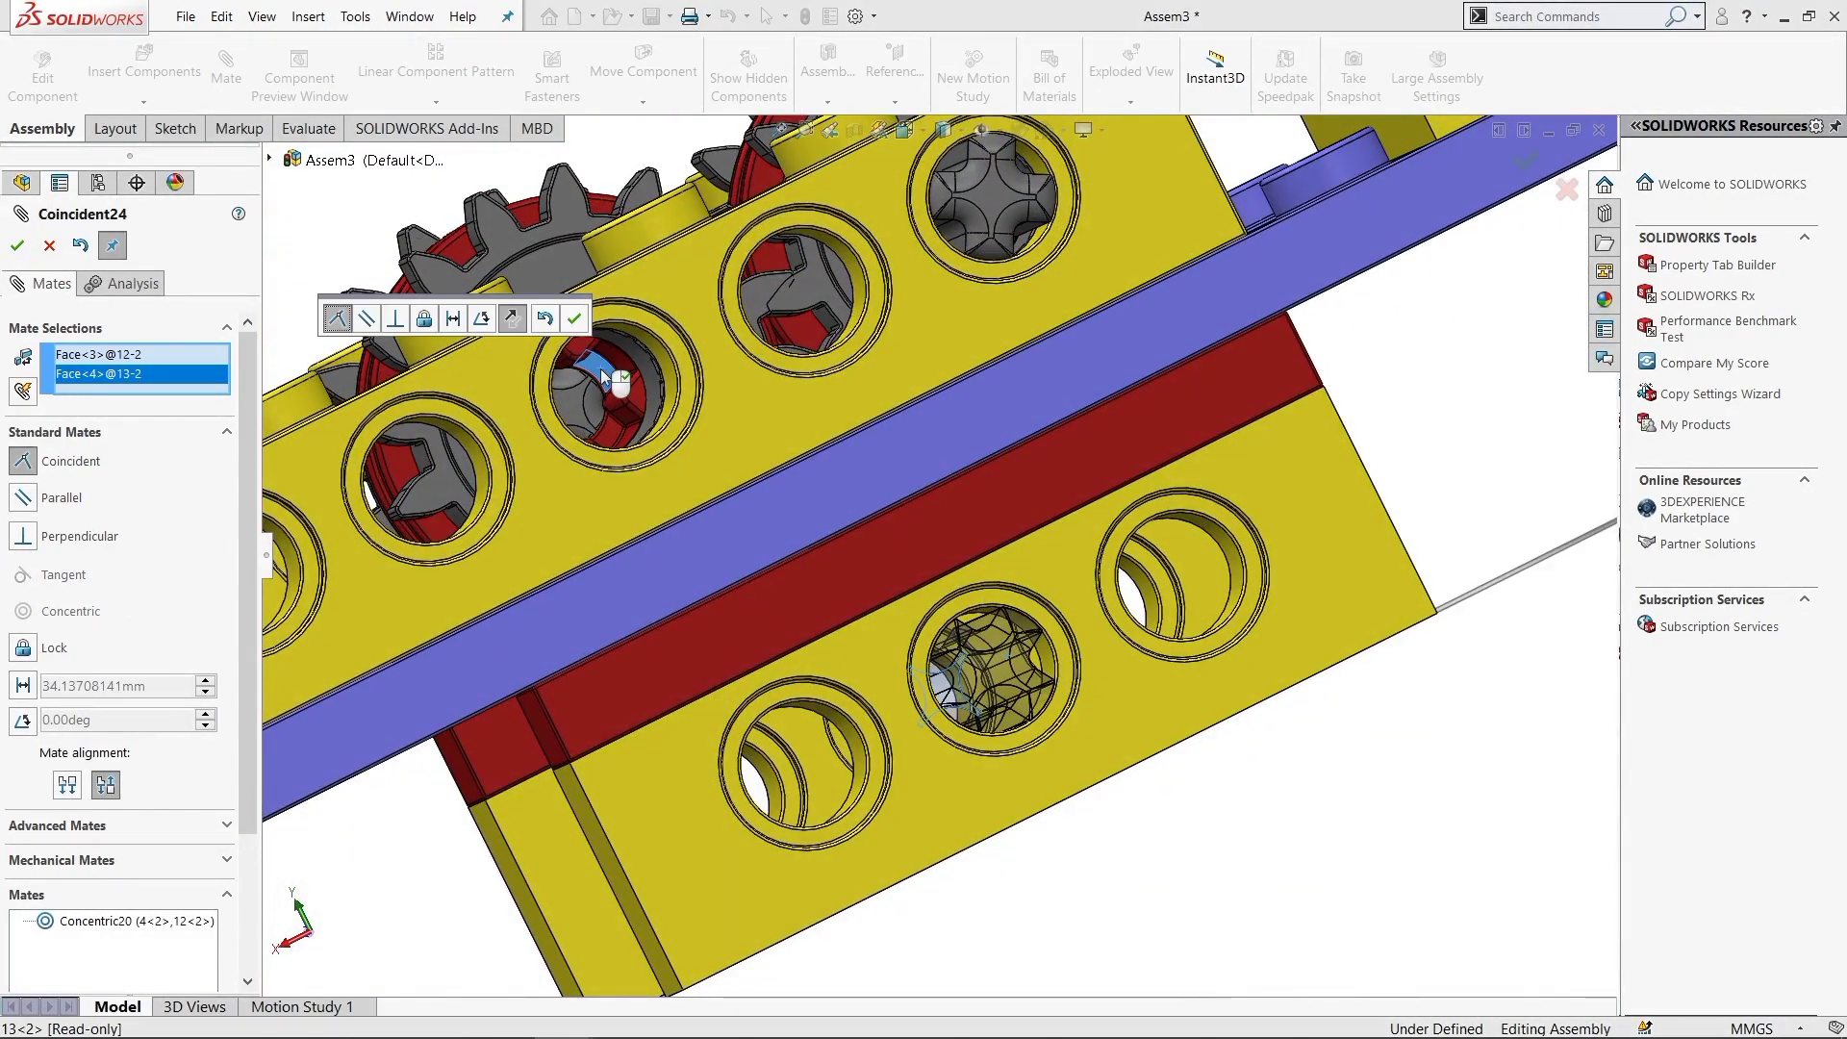
key("Return")
Delete the wrong Concentric20 mate from the short axle's mate list
scroll(1059, 603, "down", 5)
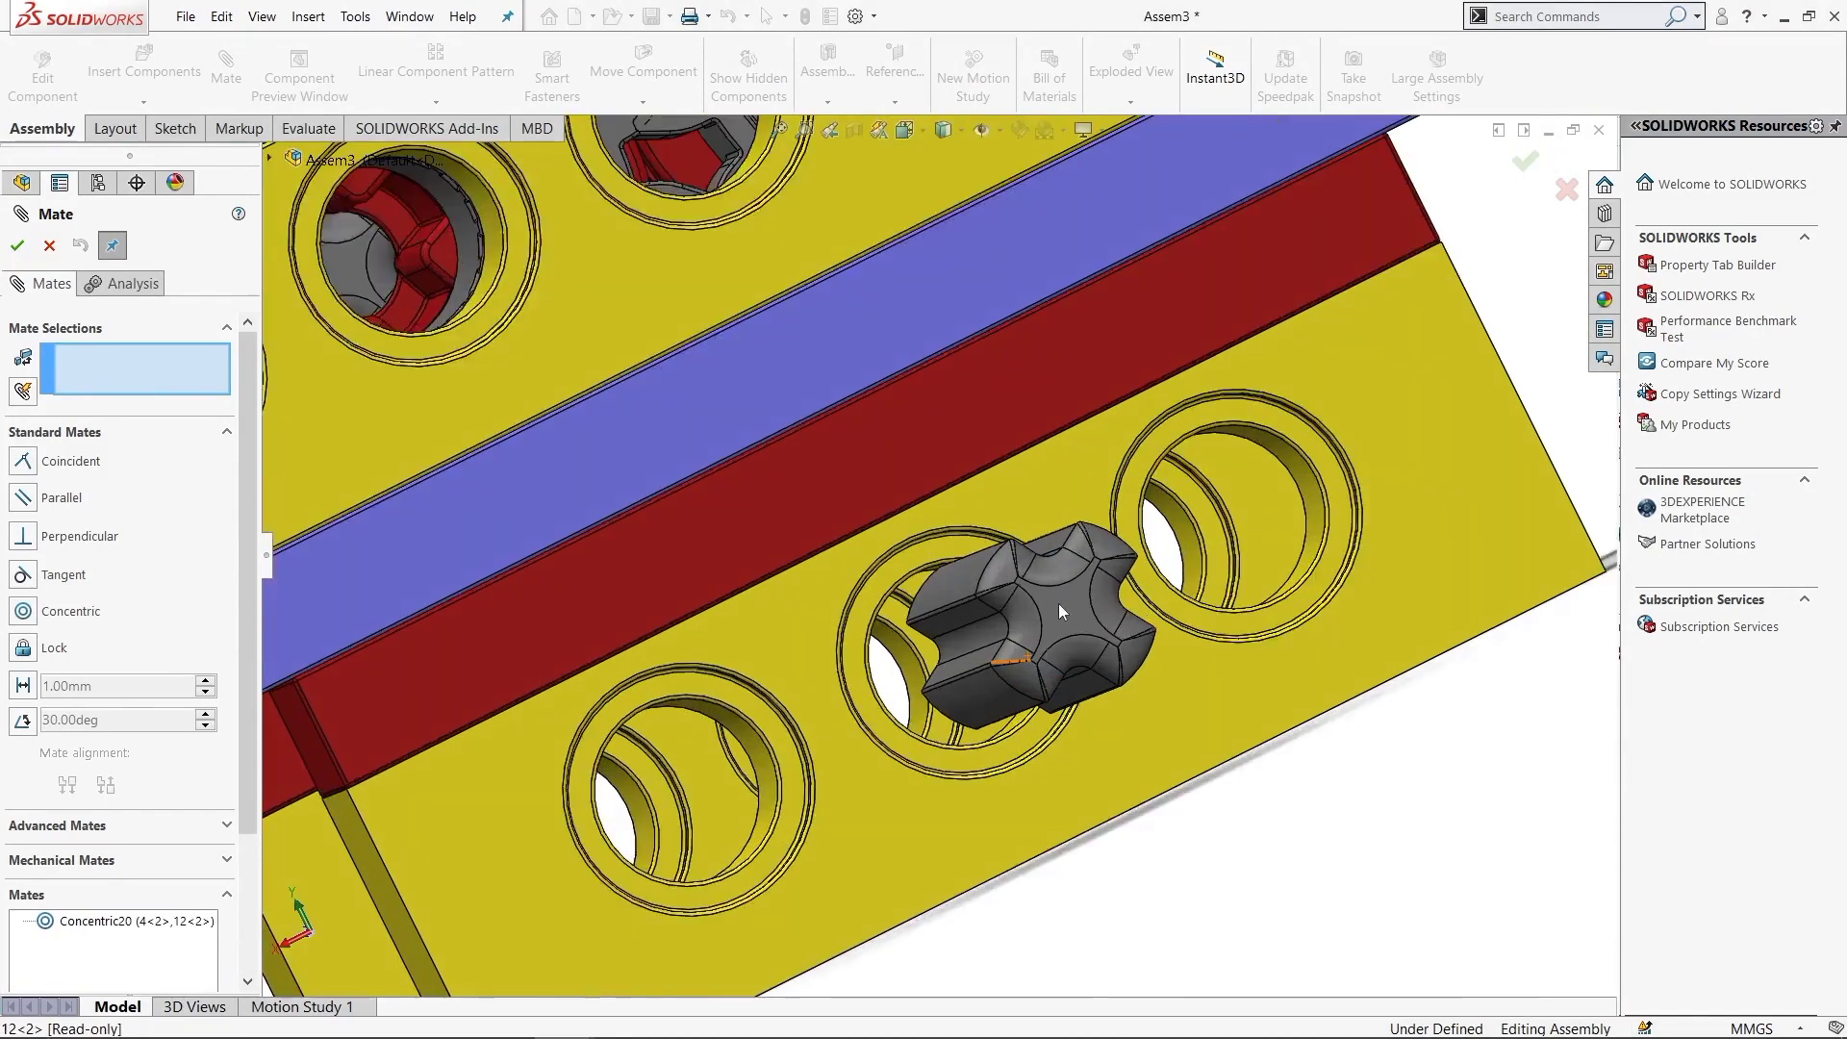
left_click(49, 245)
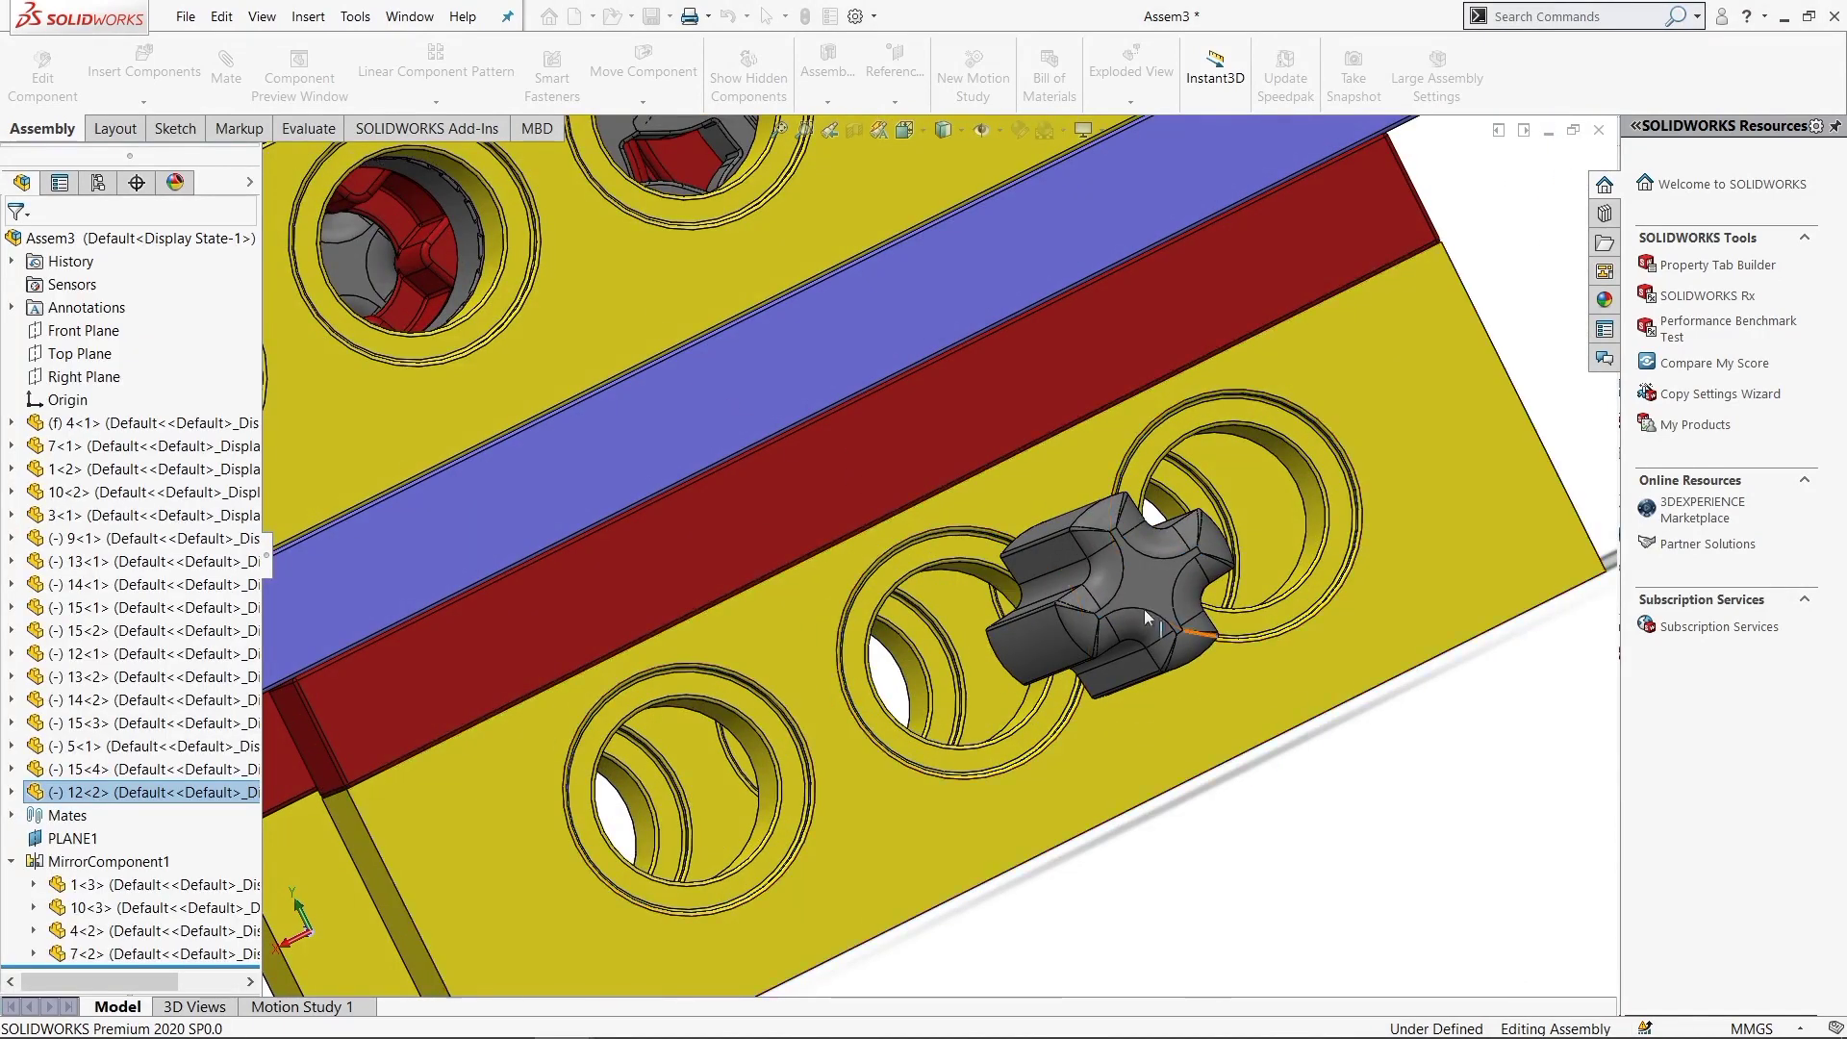
right_click(1141, 581)
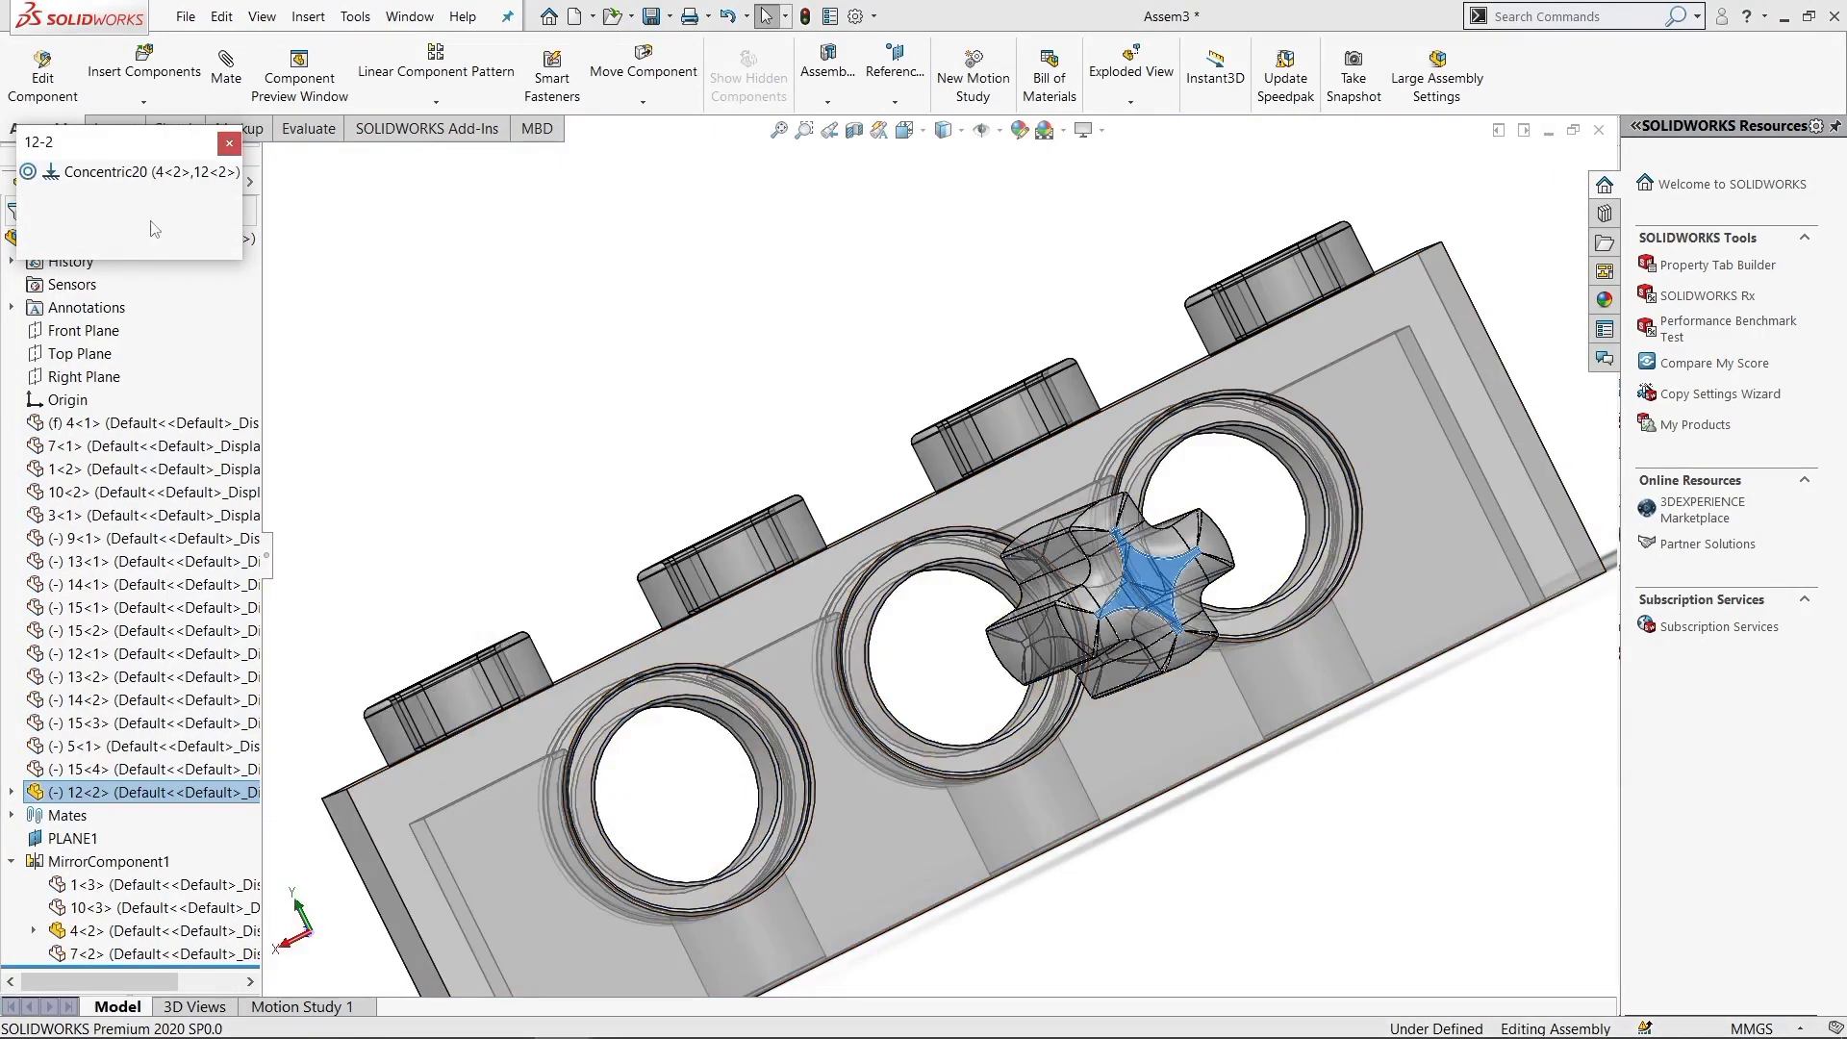
right_click(151, 174)
left_click(207, 308)
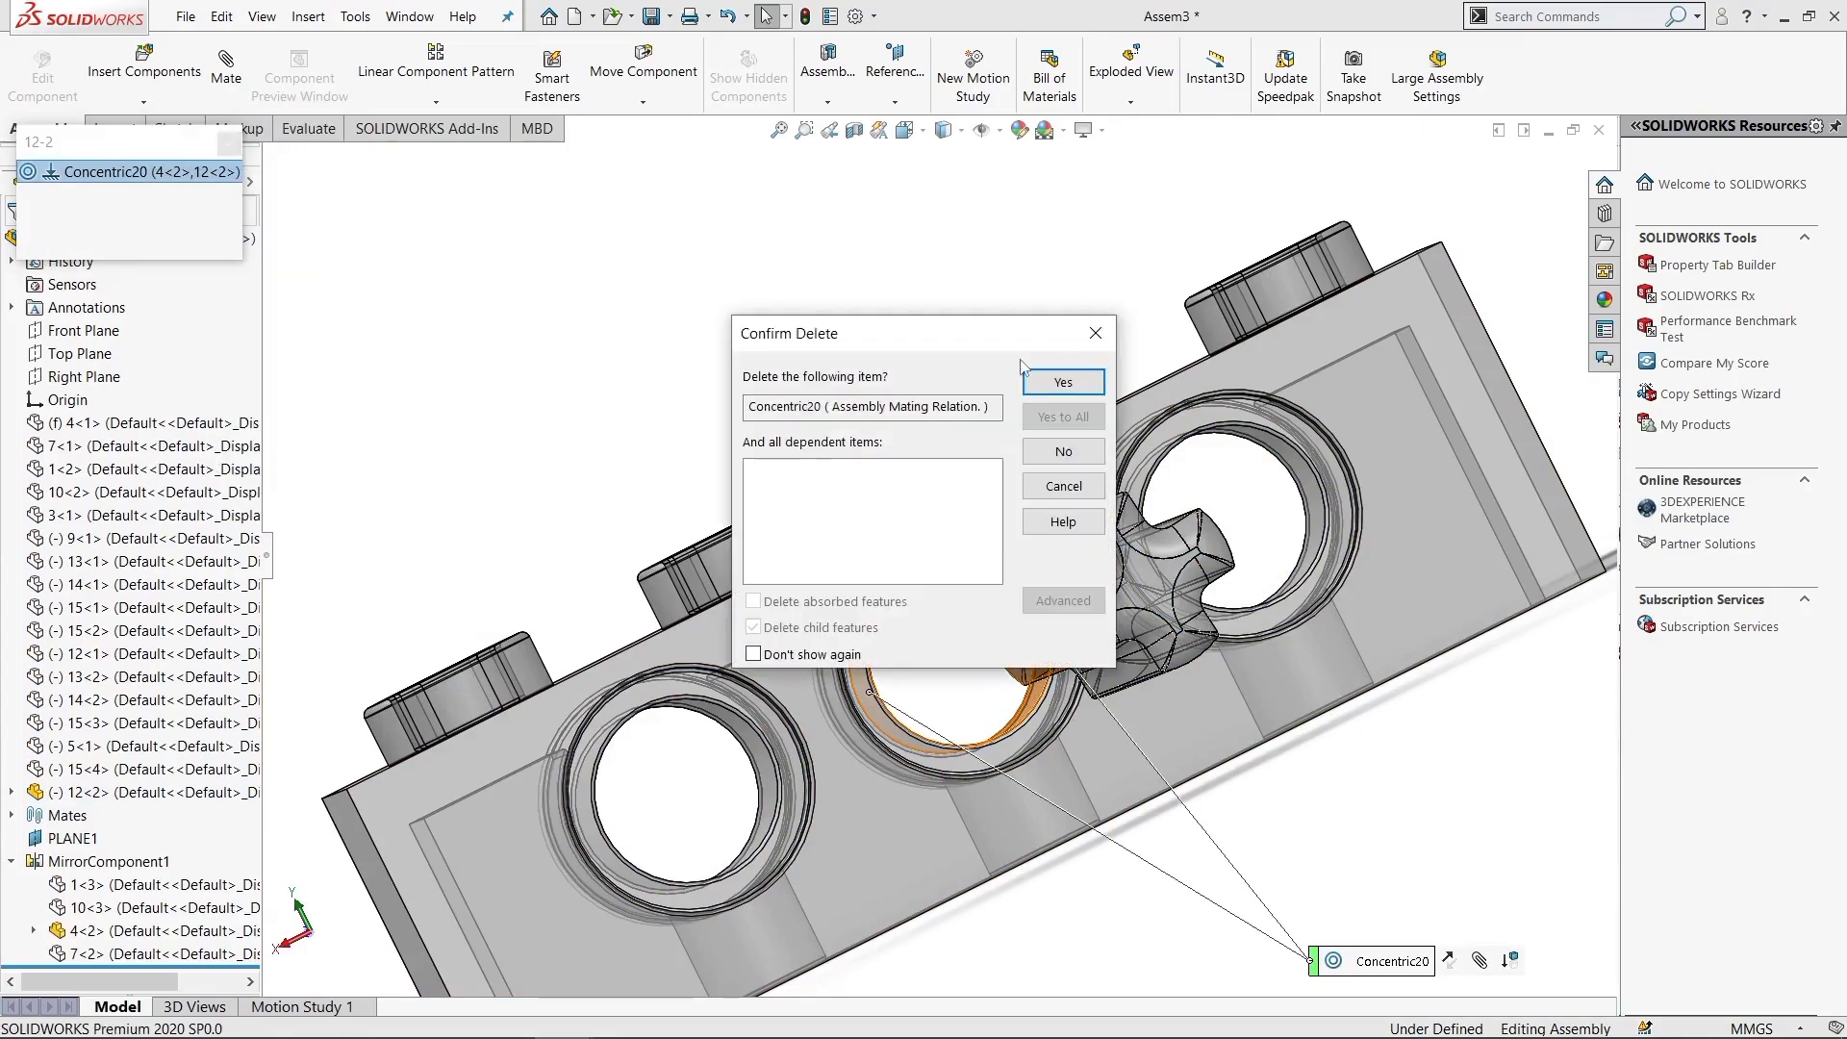
left_click(1058, 377)
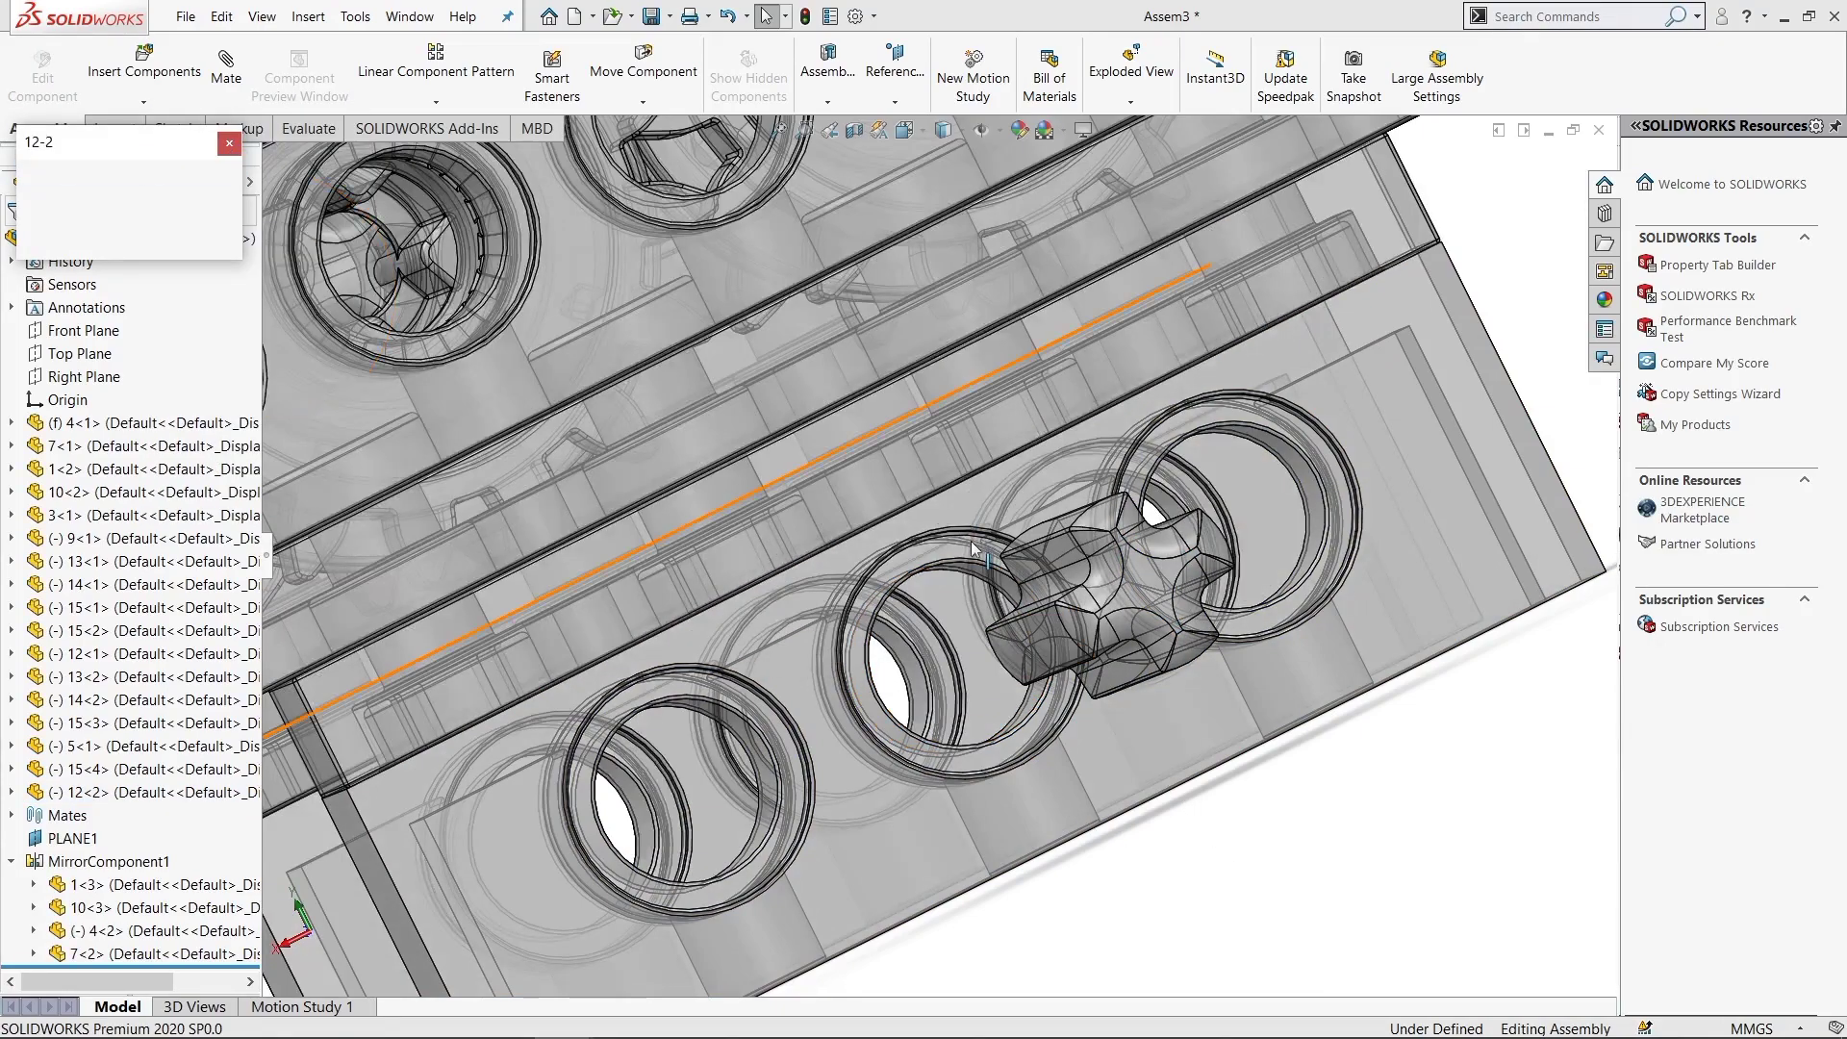
left_click(229, 143)
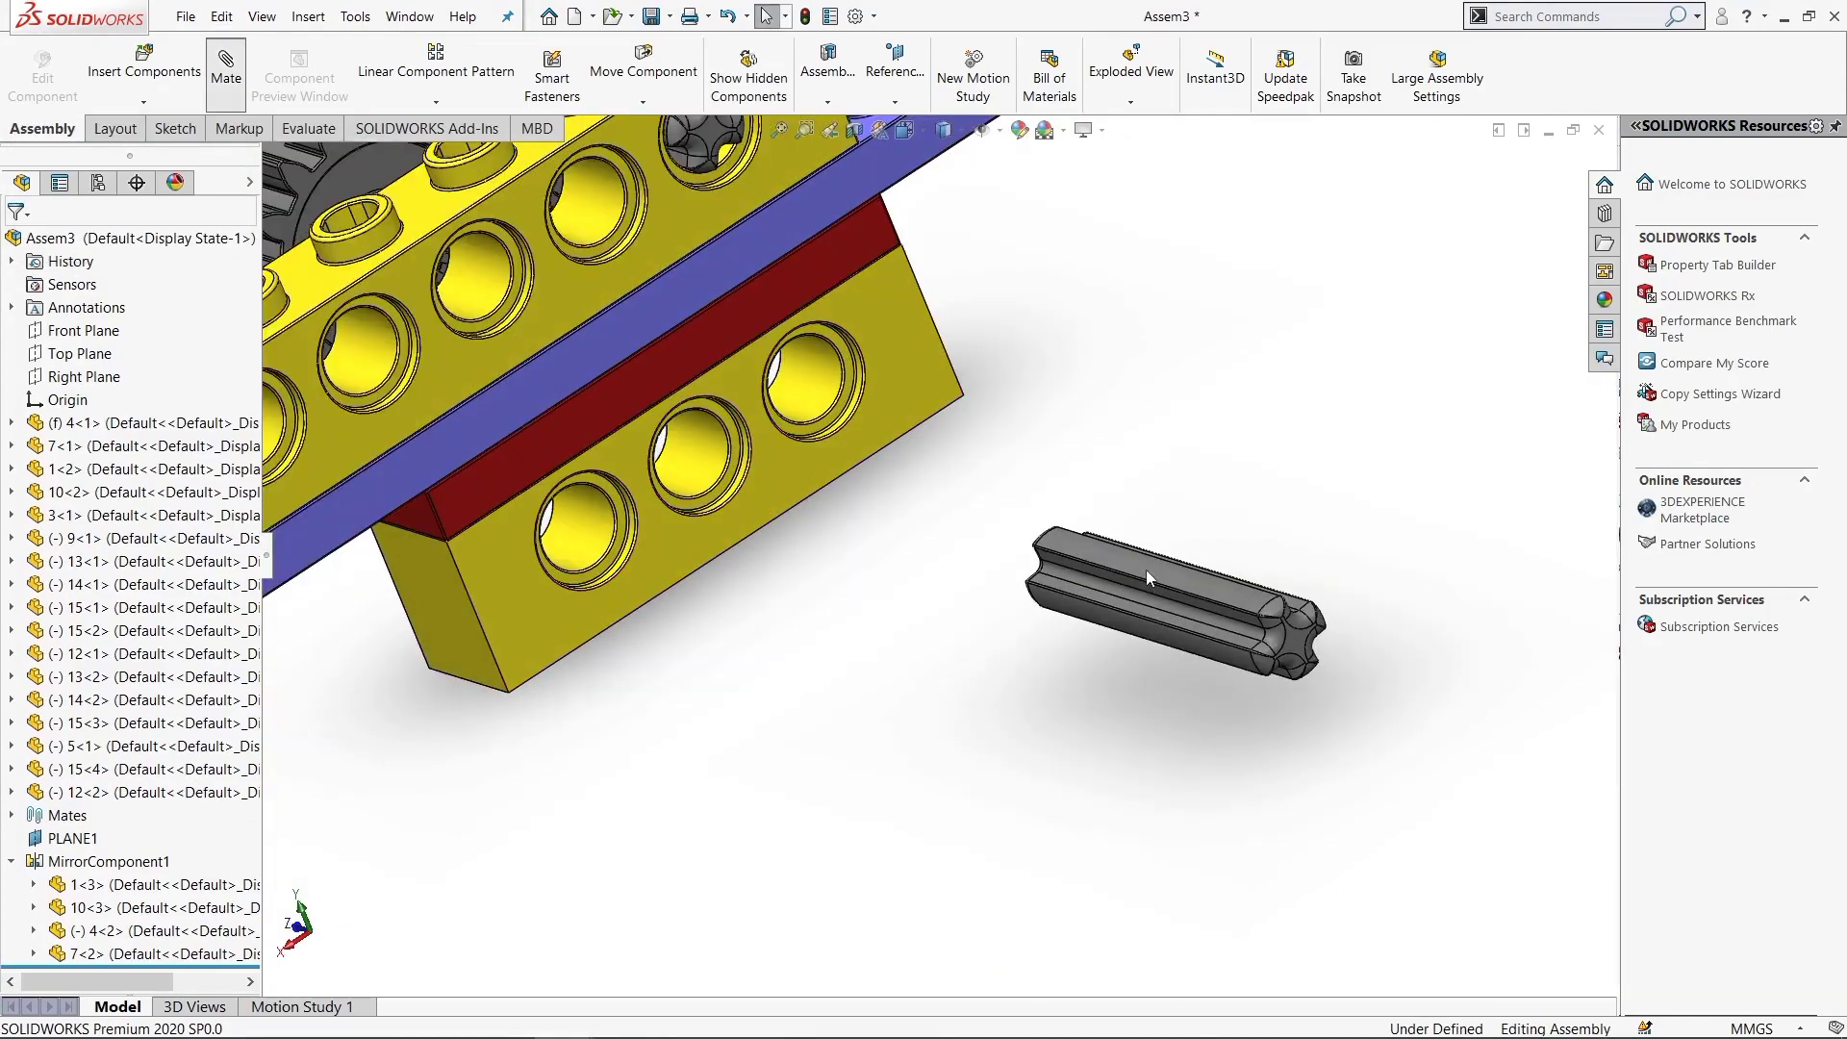
Make short axle 12<2> concentric with beam 10<3>'s upper hole
left_click(1146, 569)
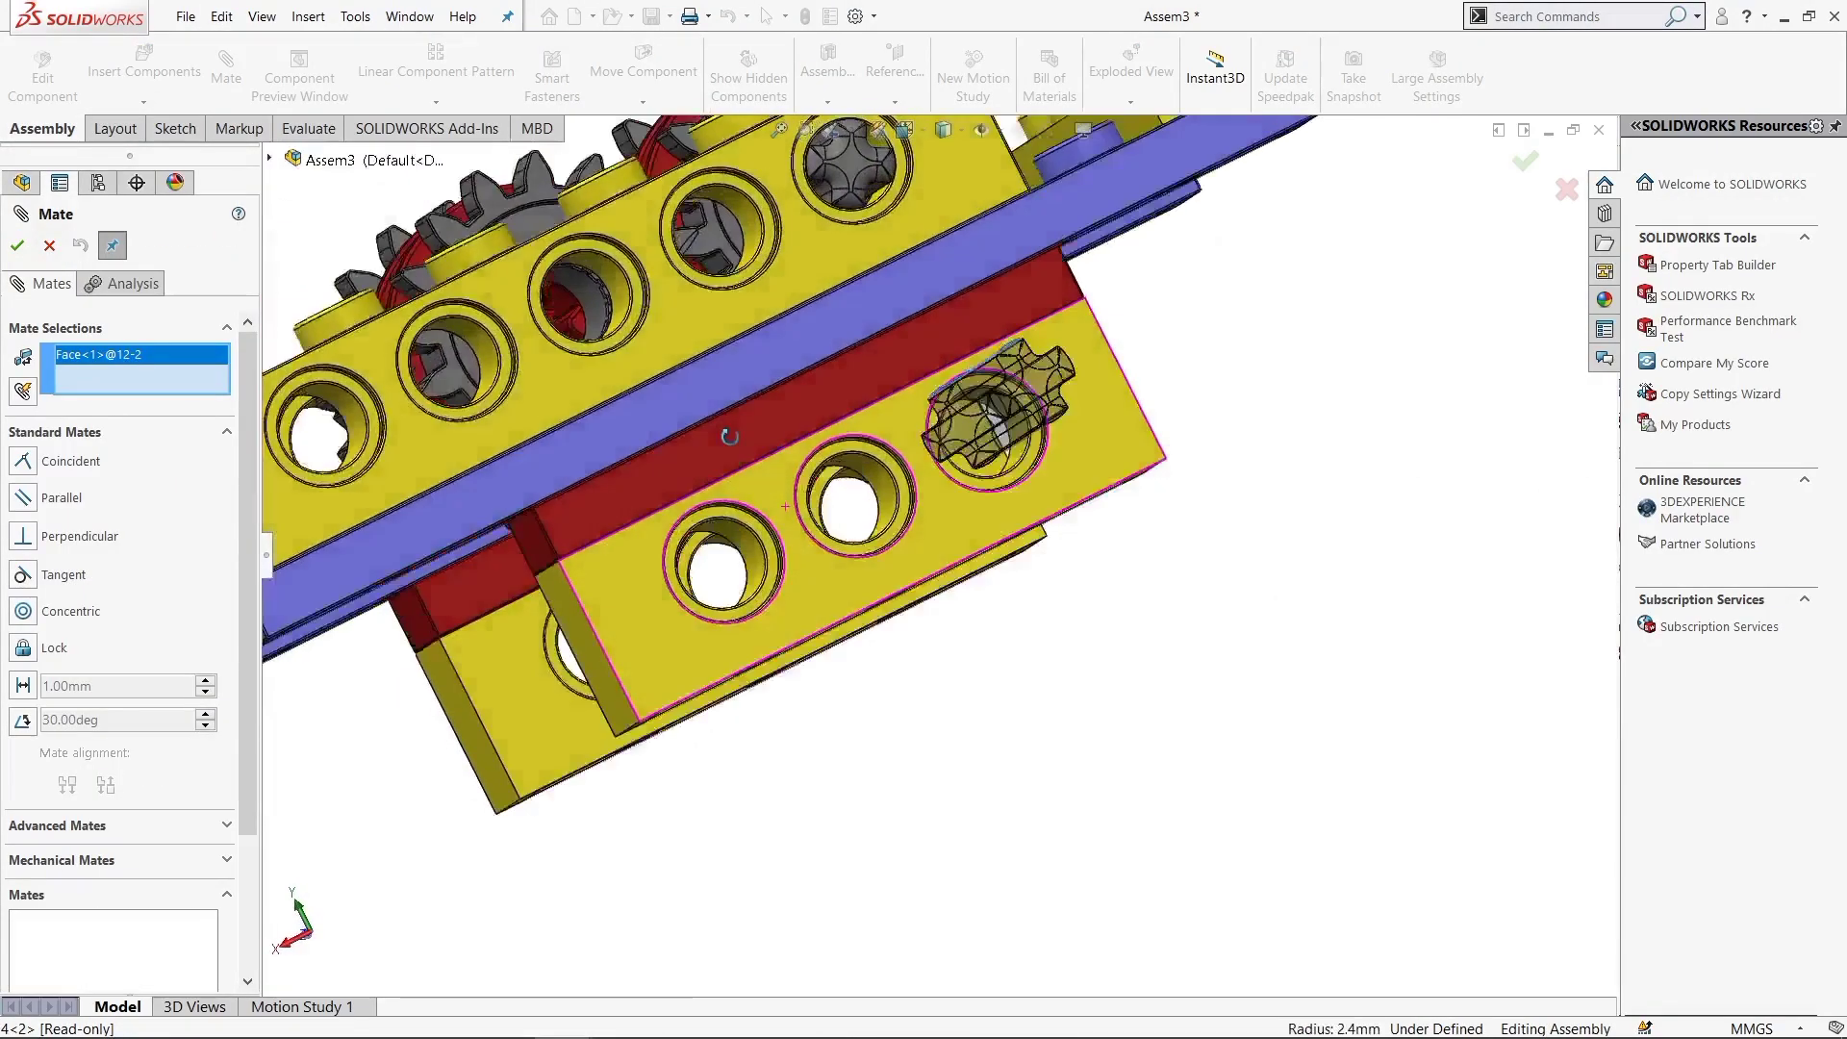
left_click(626, 314)
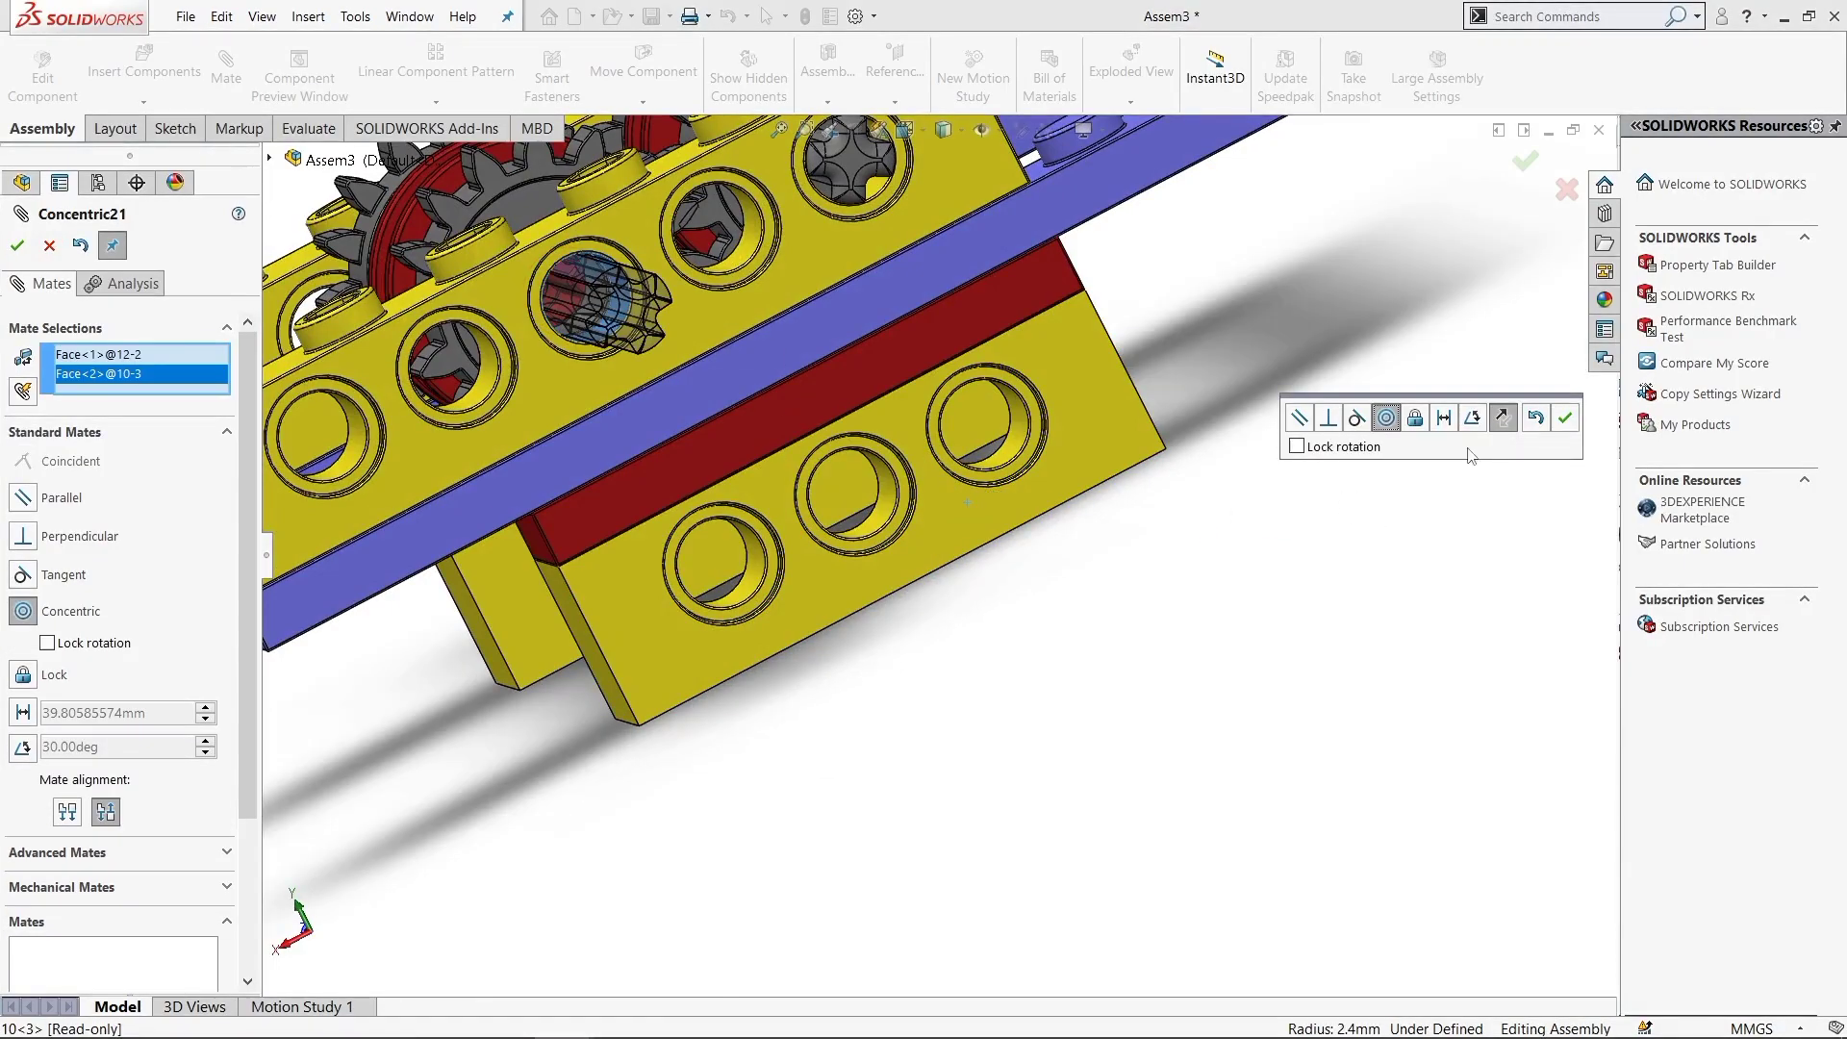
left_click(1564, 416)
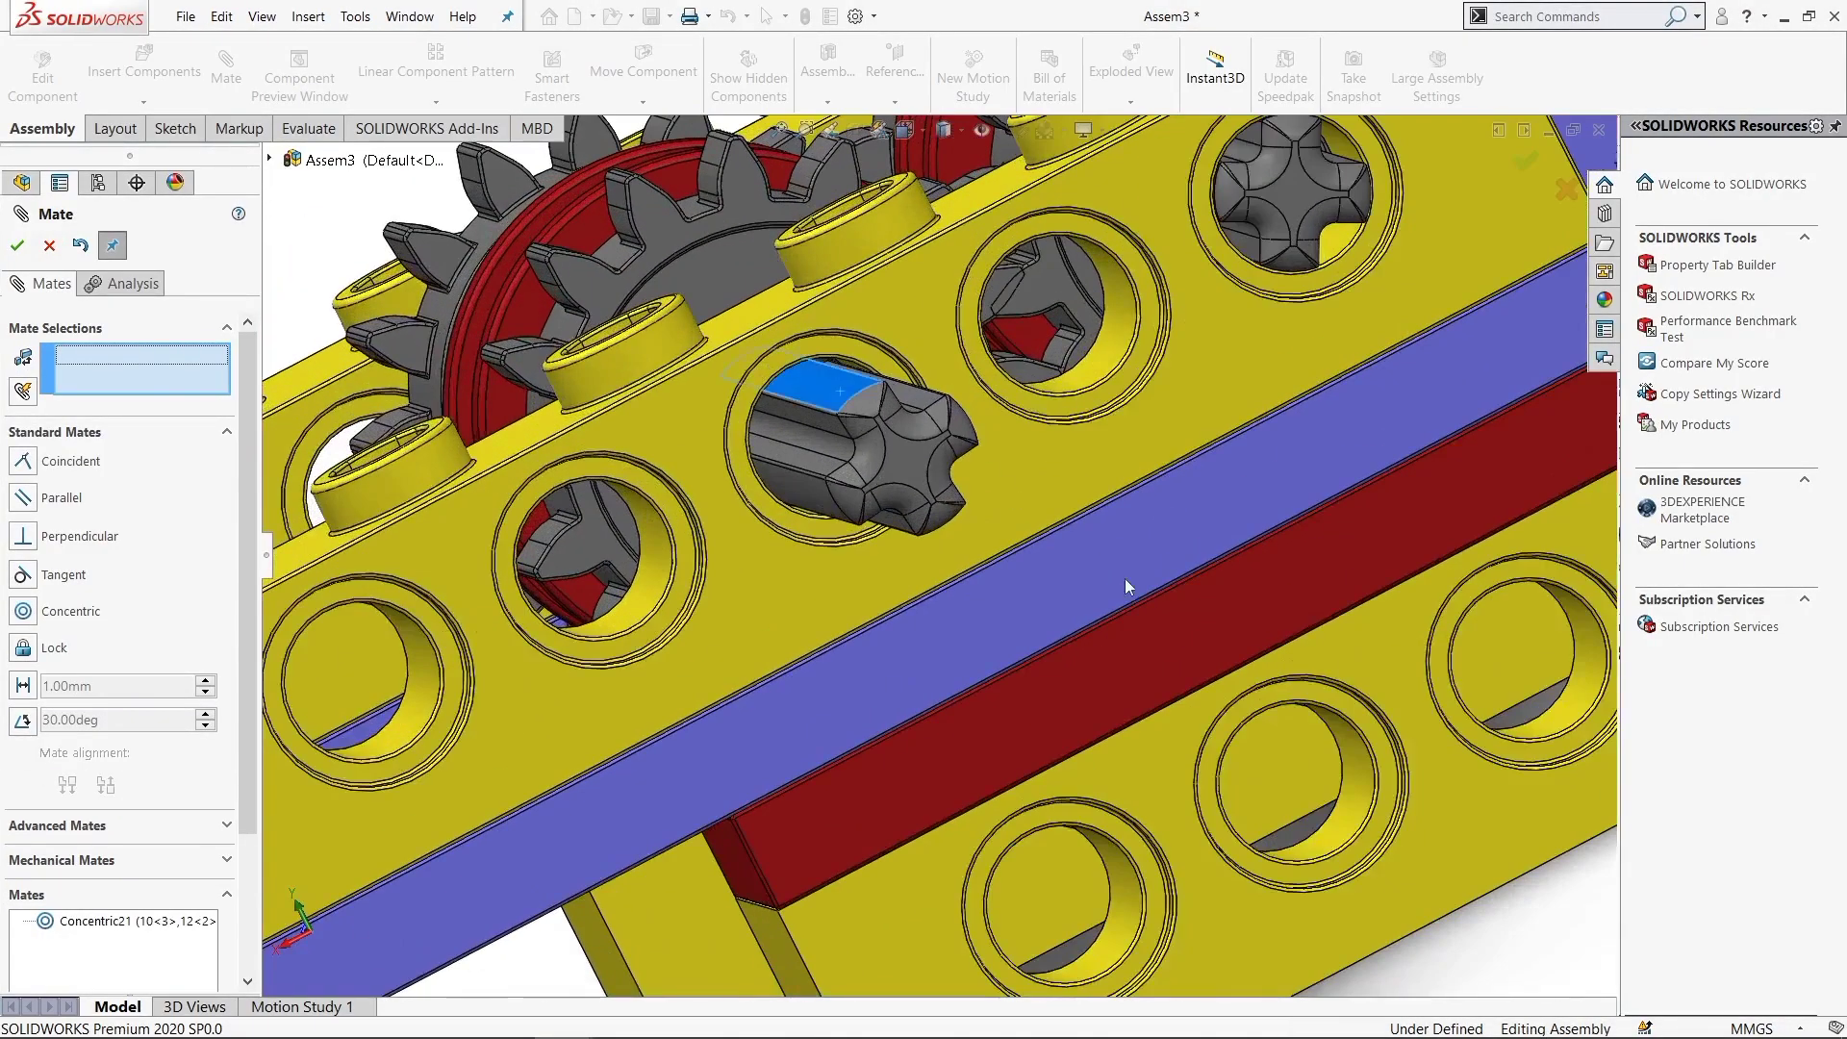
mouse_move(1128, 586)
middle_mouse_down()
mouse_move(823, 475)
mouse_move(1398, 722)
mouse_move(1232, 568)
middle_mouse_up()
Mate the axle's end face coincident with red connector 13<2>
left_click(840, 471)
left_click(1230, 566)
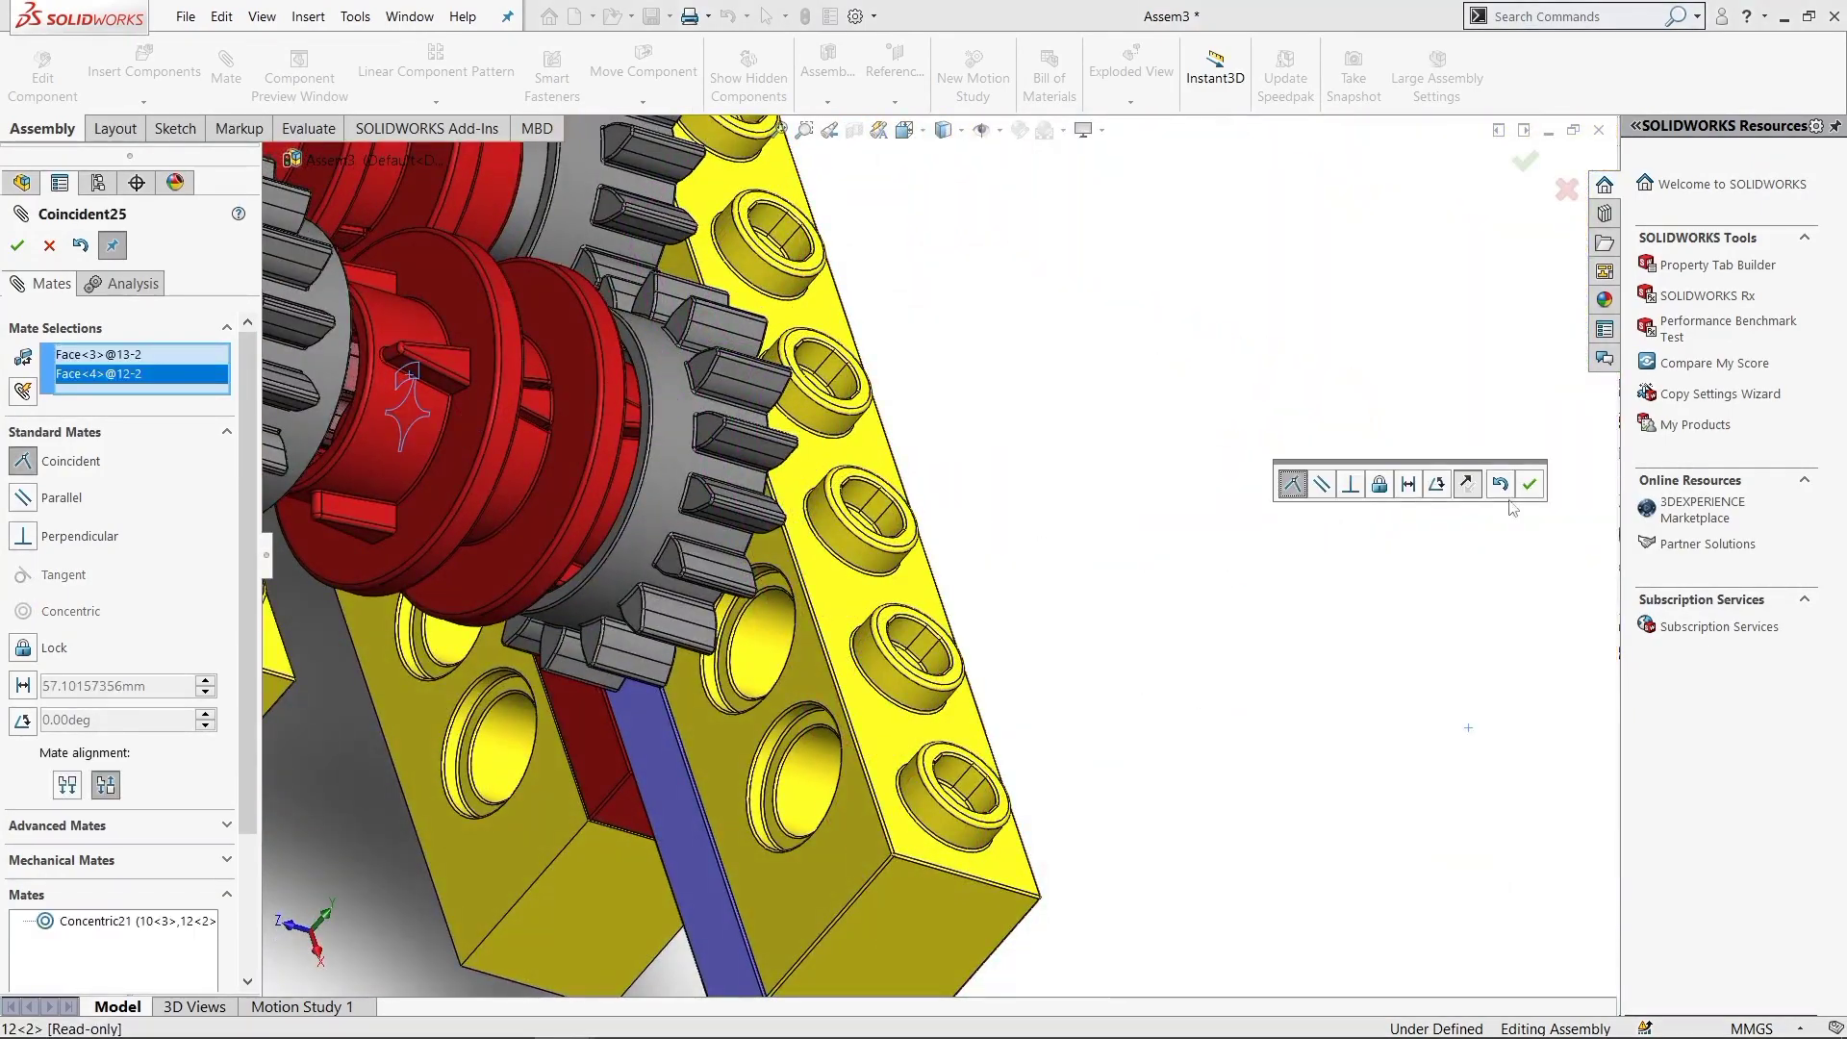
key("Return")
mouse_move(1343, 590)
middle_mouse_down()
mouse_move(743, 507)
mouse_move(812, 649)
middle_mouse_up()
scroll(744, 507, "down", 5)
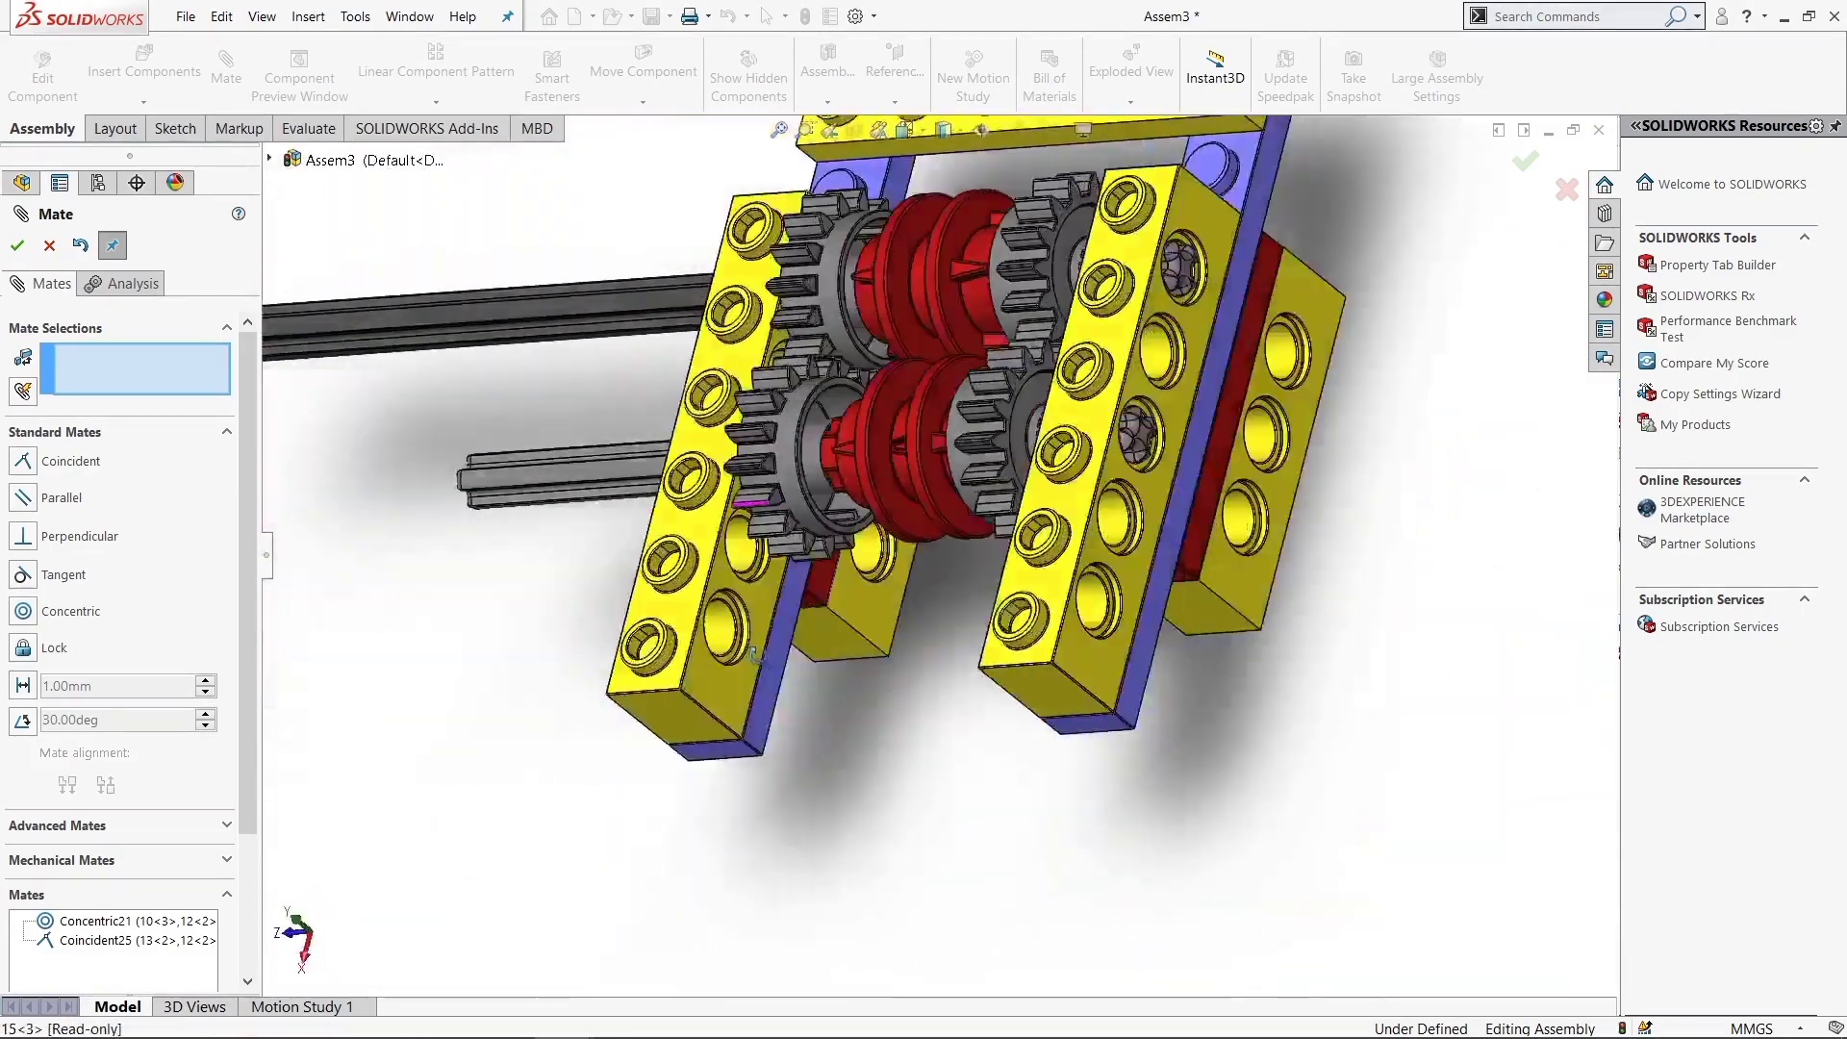
Copy axle 5<1> to the lower left and place gear copy 15<5> below the frame
key("Escape")
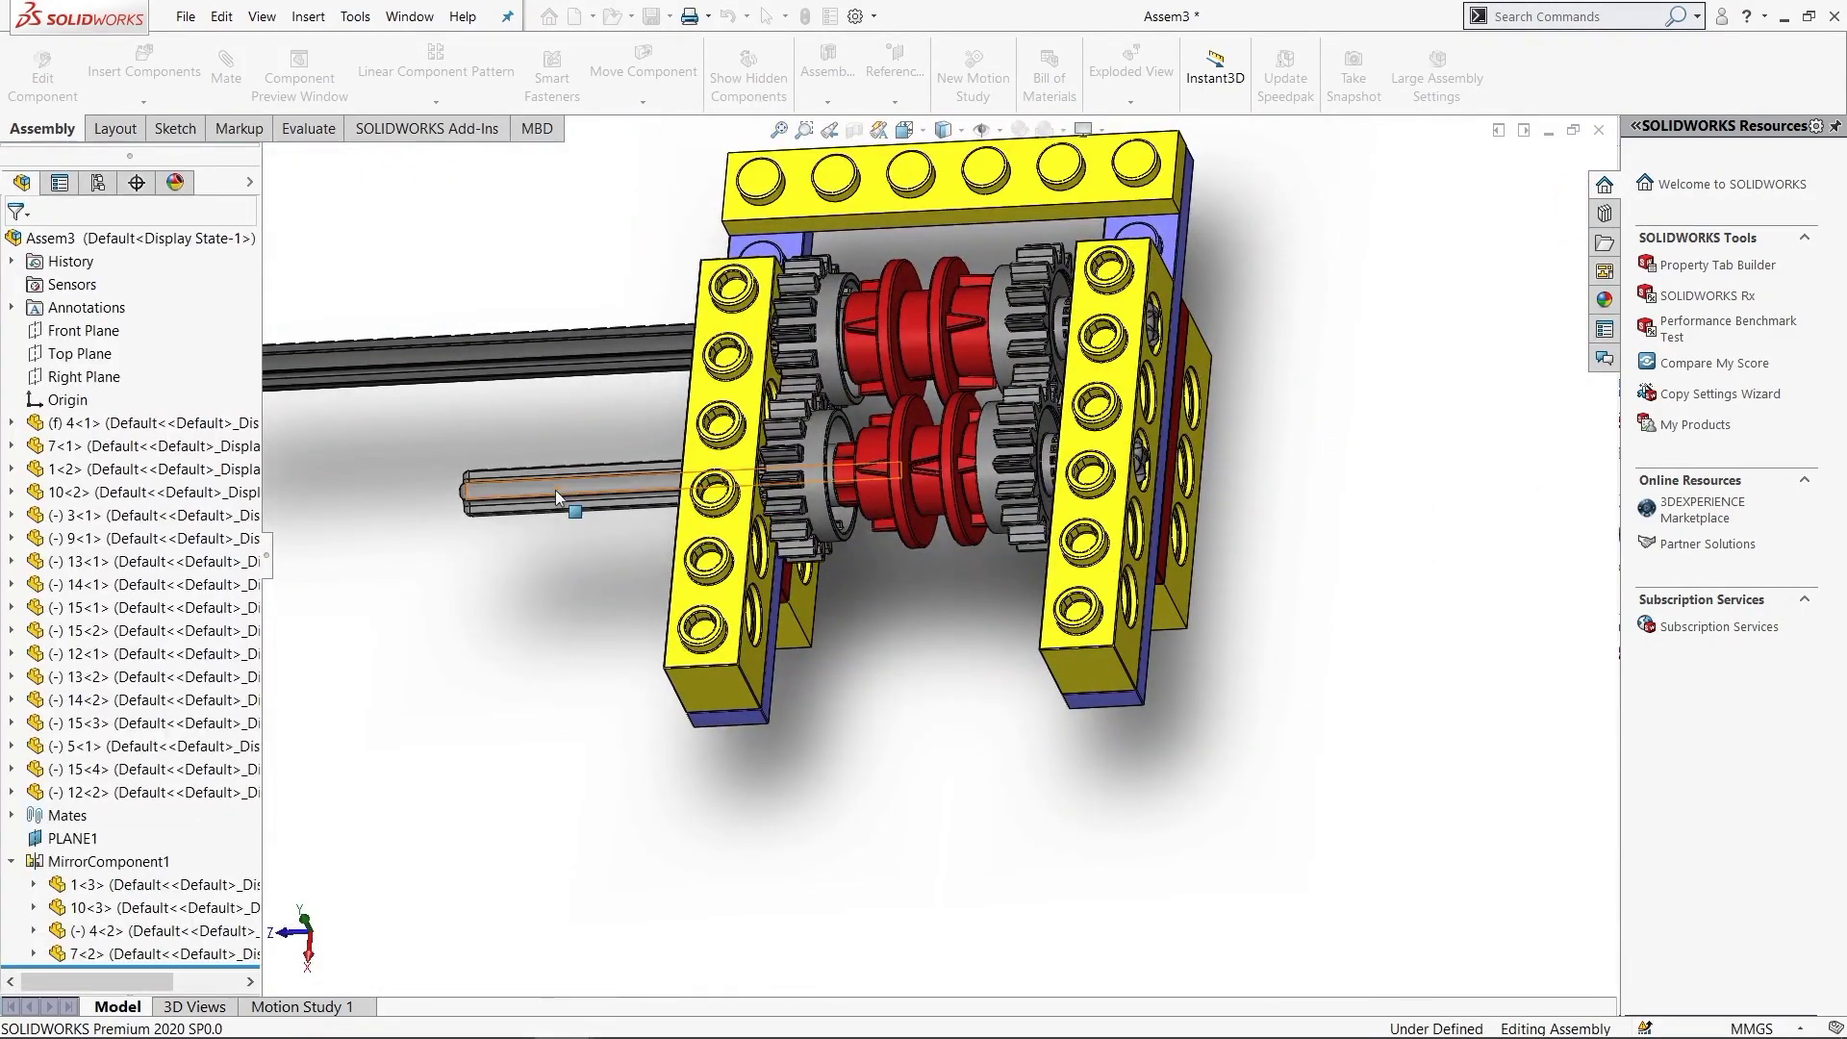
left_click_drag(556, 488, 596, 616)
left_click(812, 473)
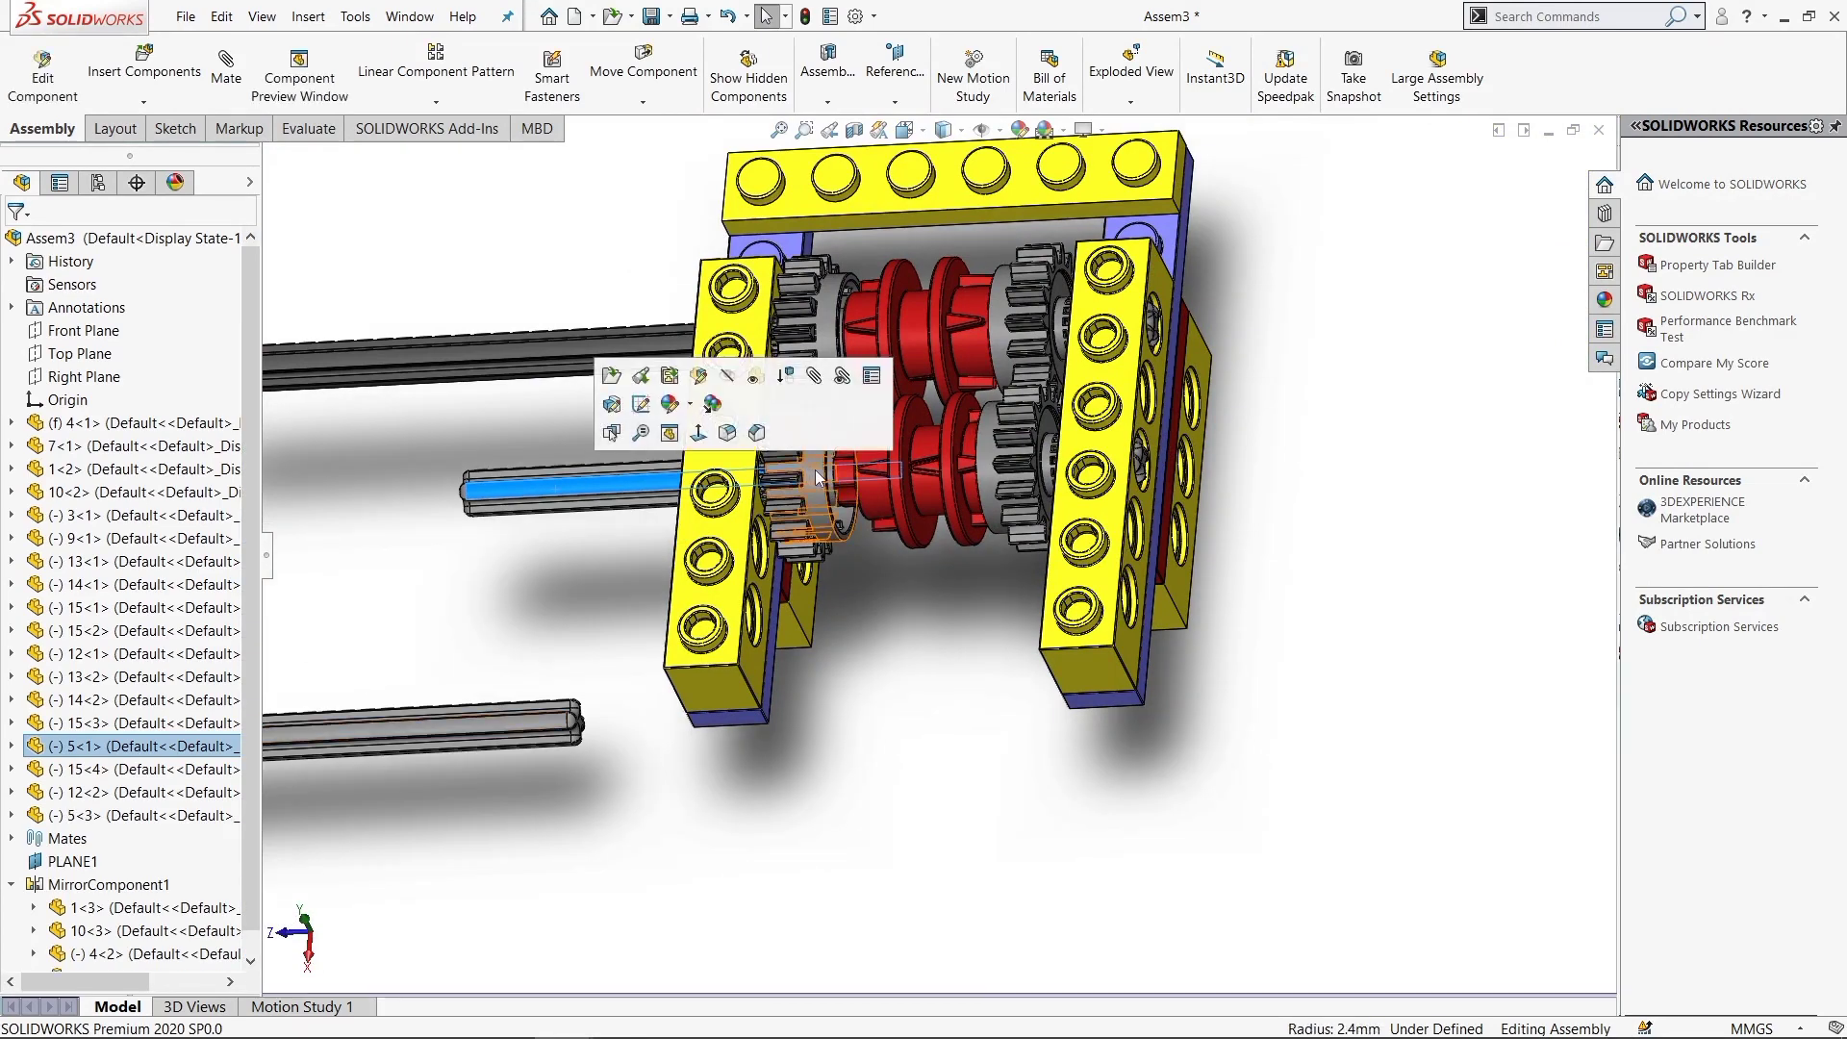
left_click(854, 658)
scroll(858, 616, "up", 3)
scroll(885, 548, "up", 2)
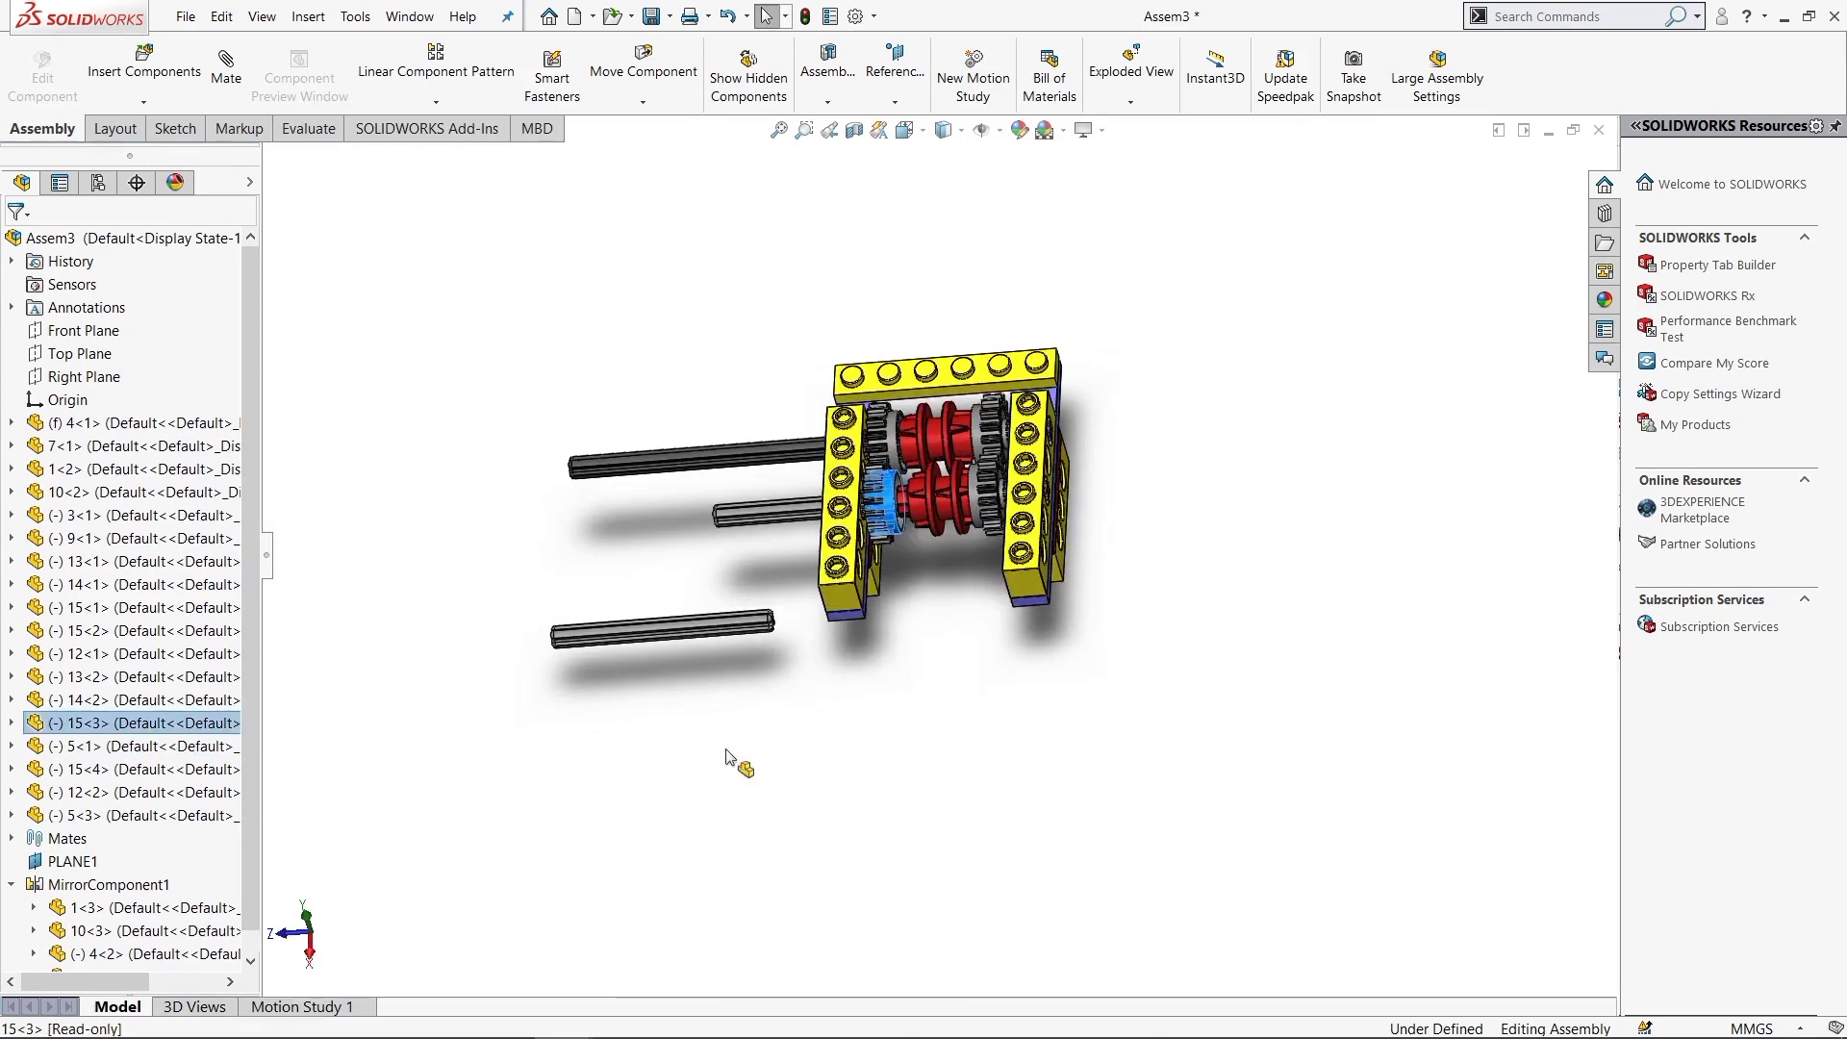
left_click_drag(869, 591, 866, 534)
scroll(865, 534, "down", 3)
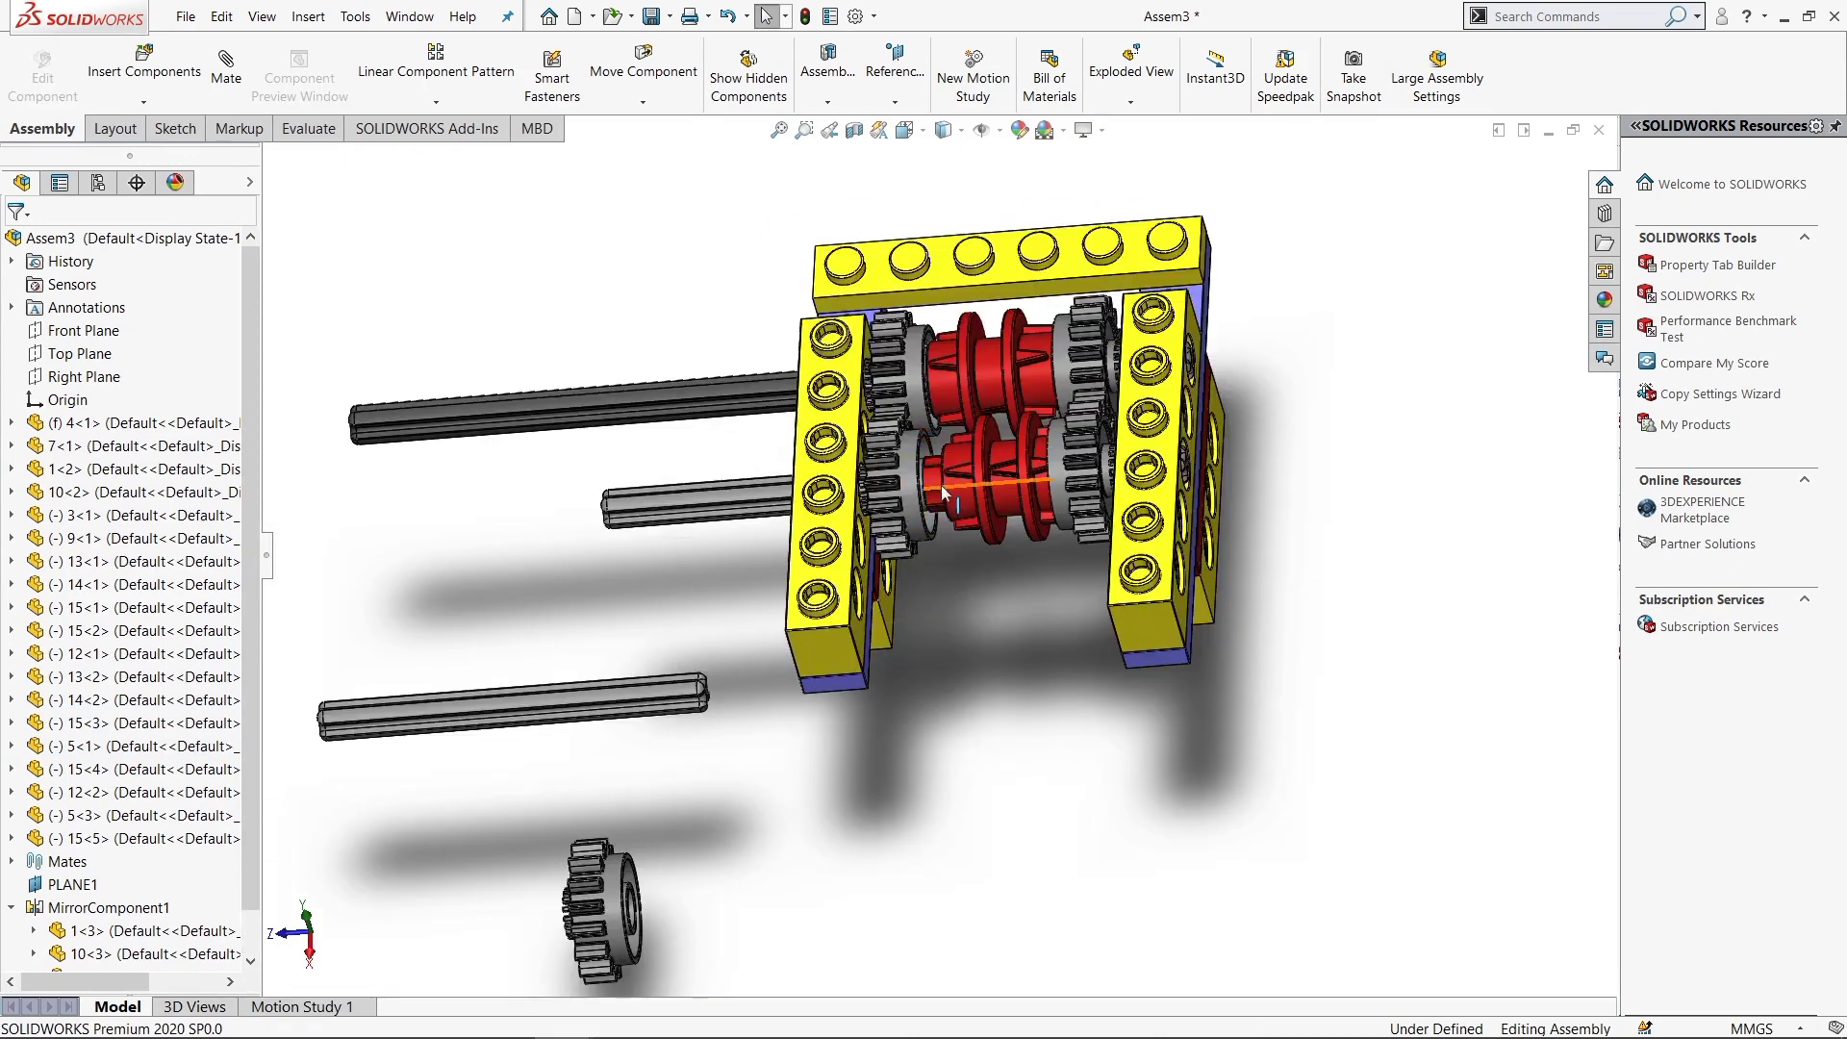
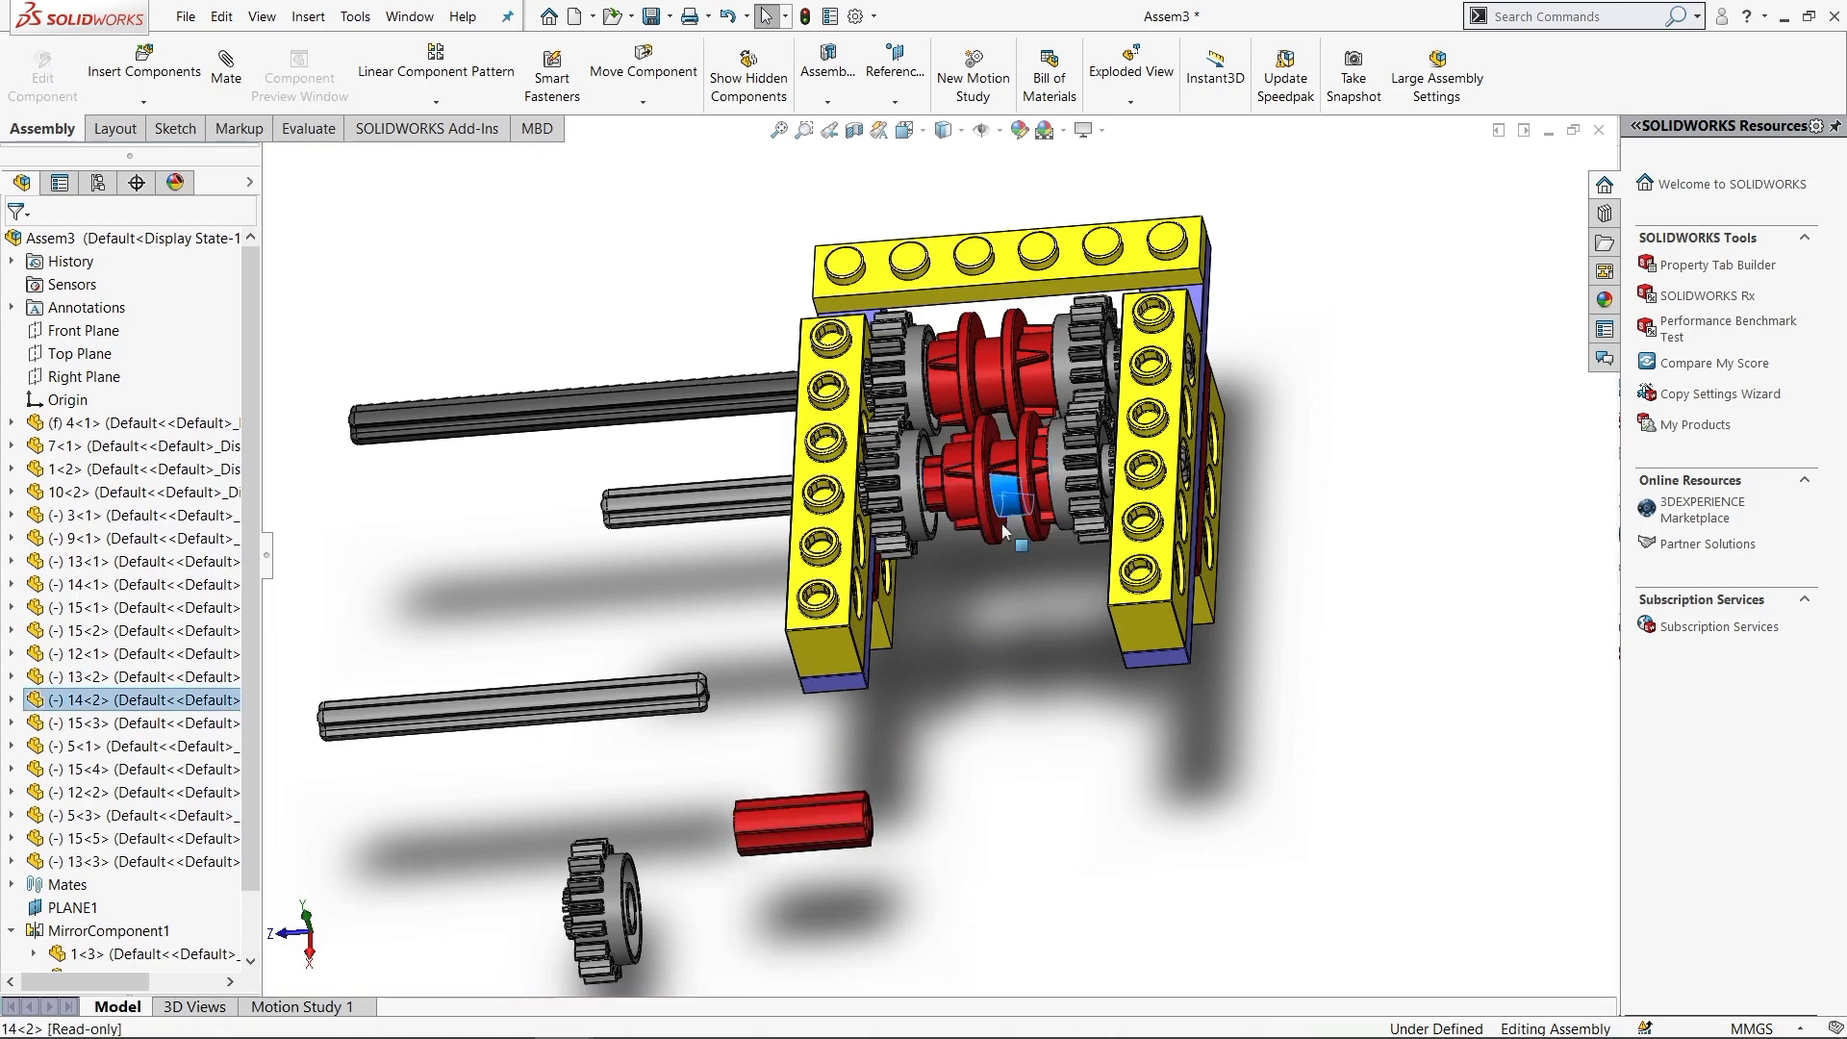
Insert another red clutch and gear into the assembly
left_click(1058, 468)
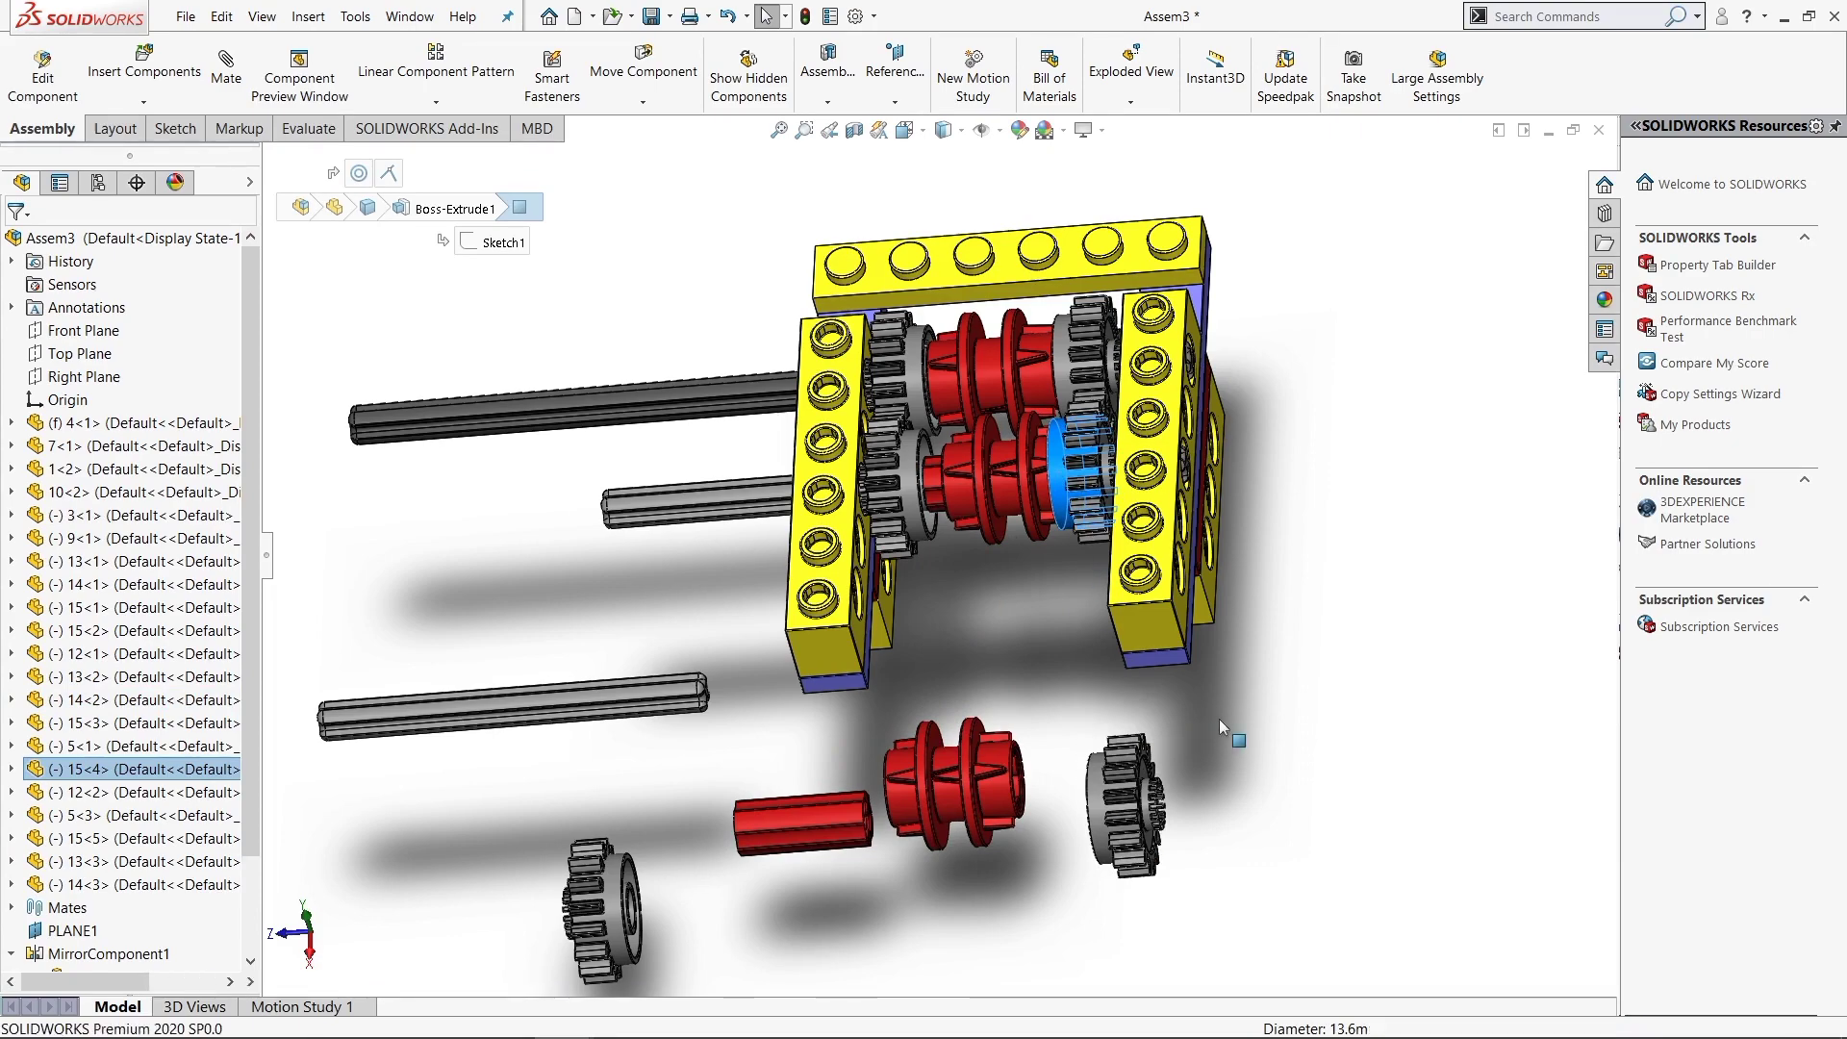
scroll(1193, 519, "down", 3)
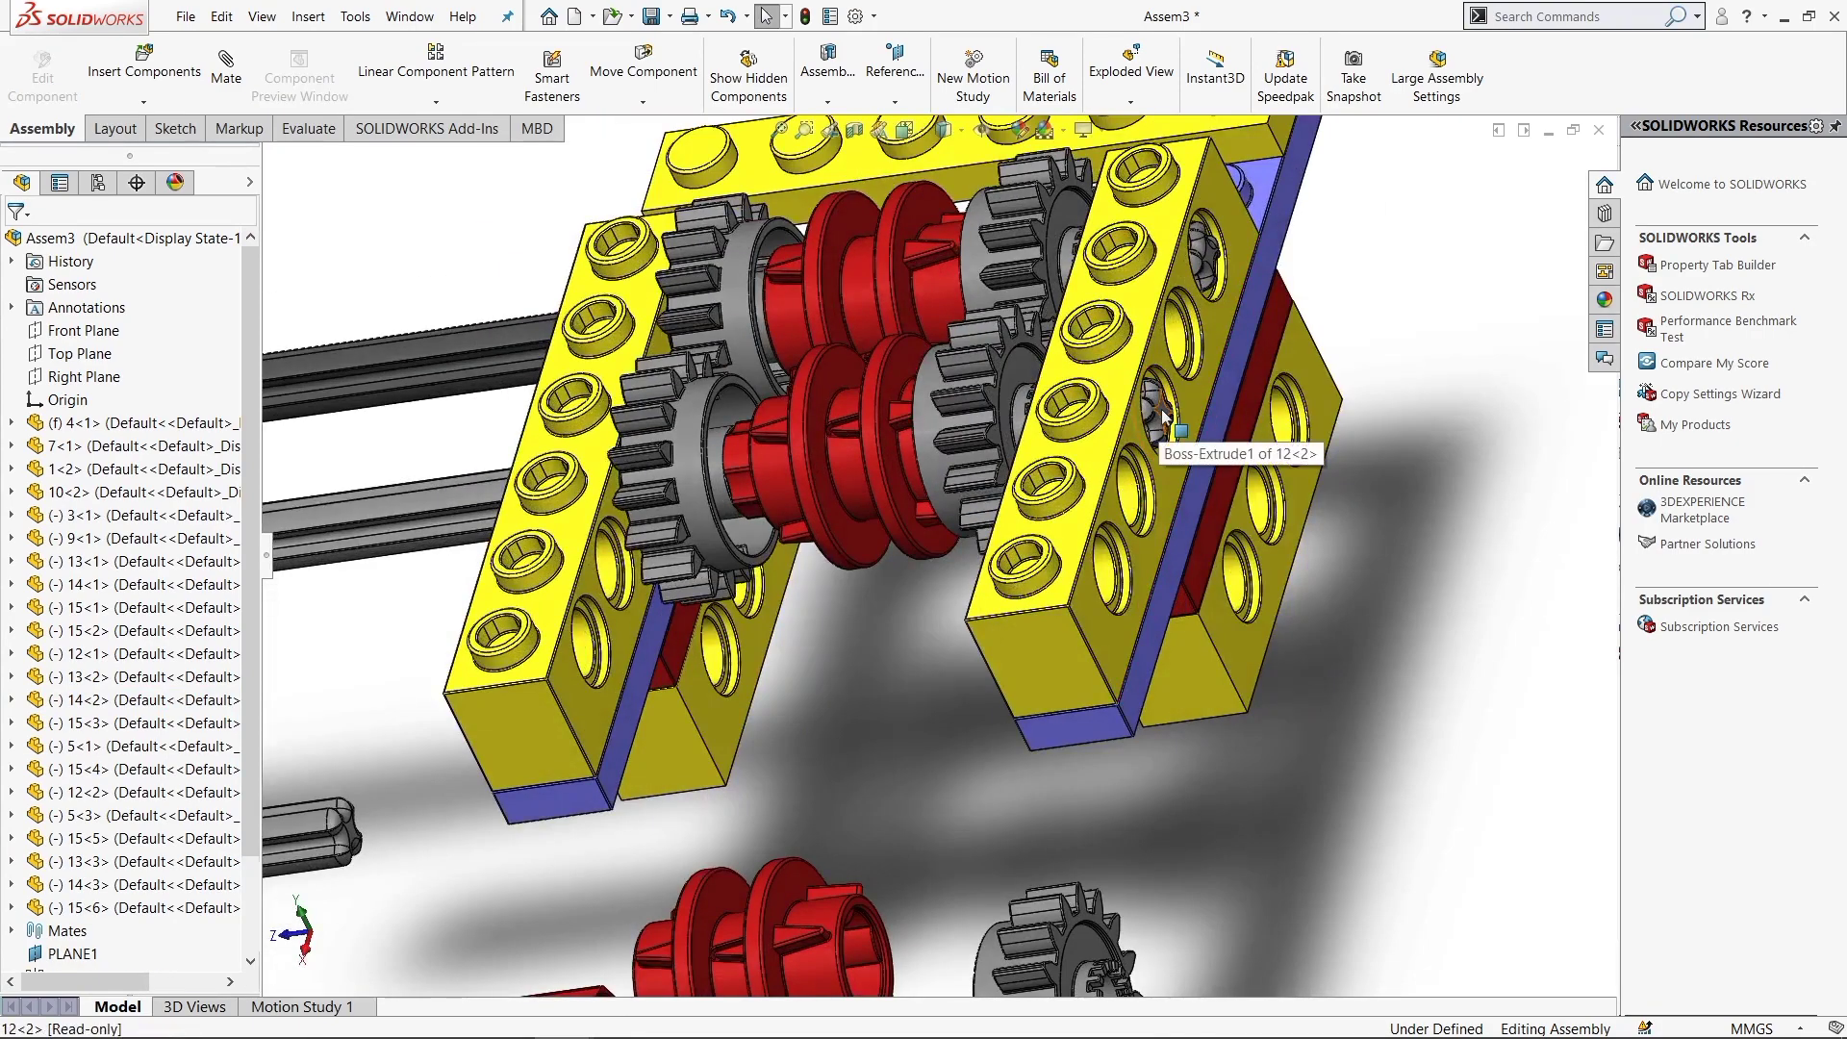
left_click(1374, 835)
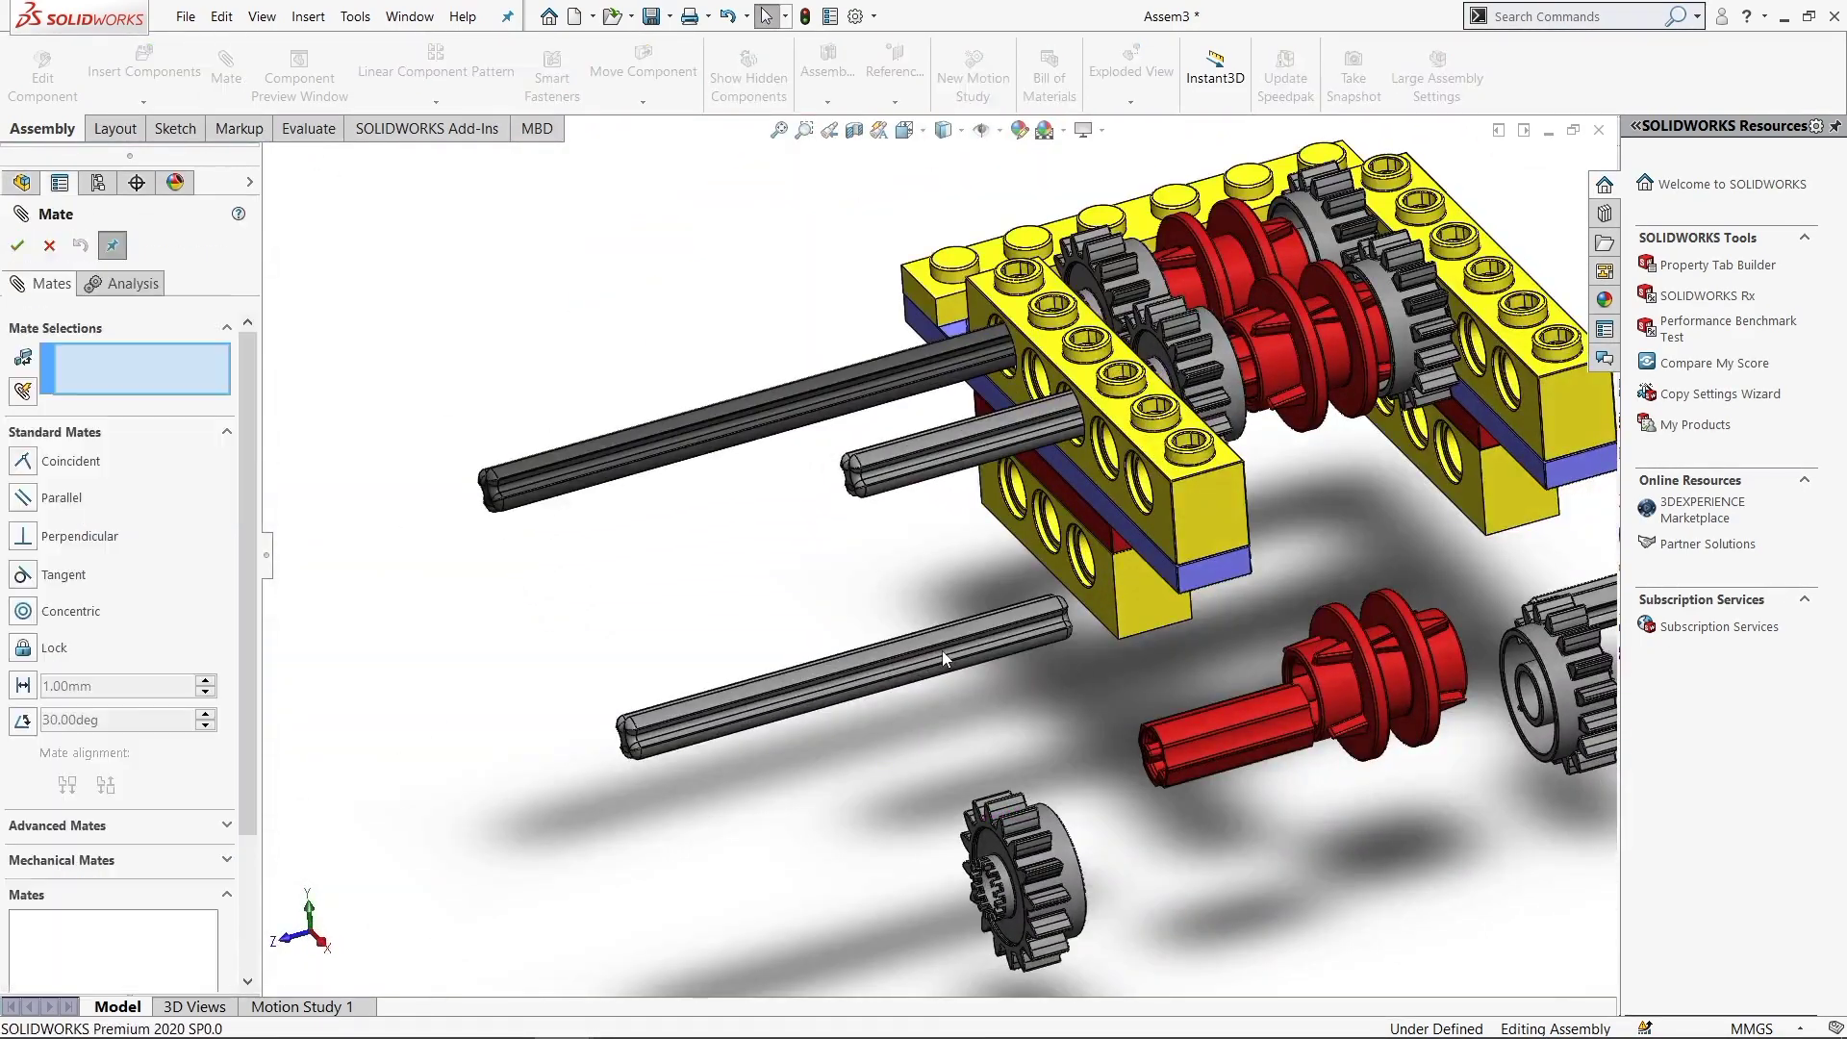
Clear a wrong axle-to-block mate selection and drag the lower axle out beside the block
scroll(943, 650, "down", 3)
left_click(892, 627)
scroll(925, 516, "down", 2)
scroll(925, 516, "down", 2)
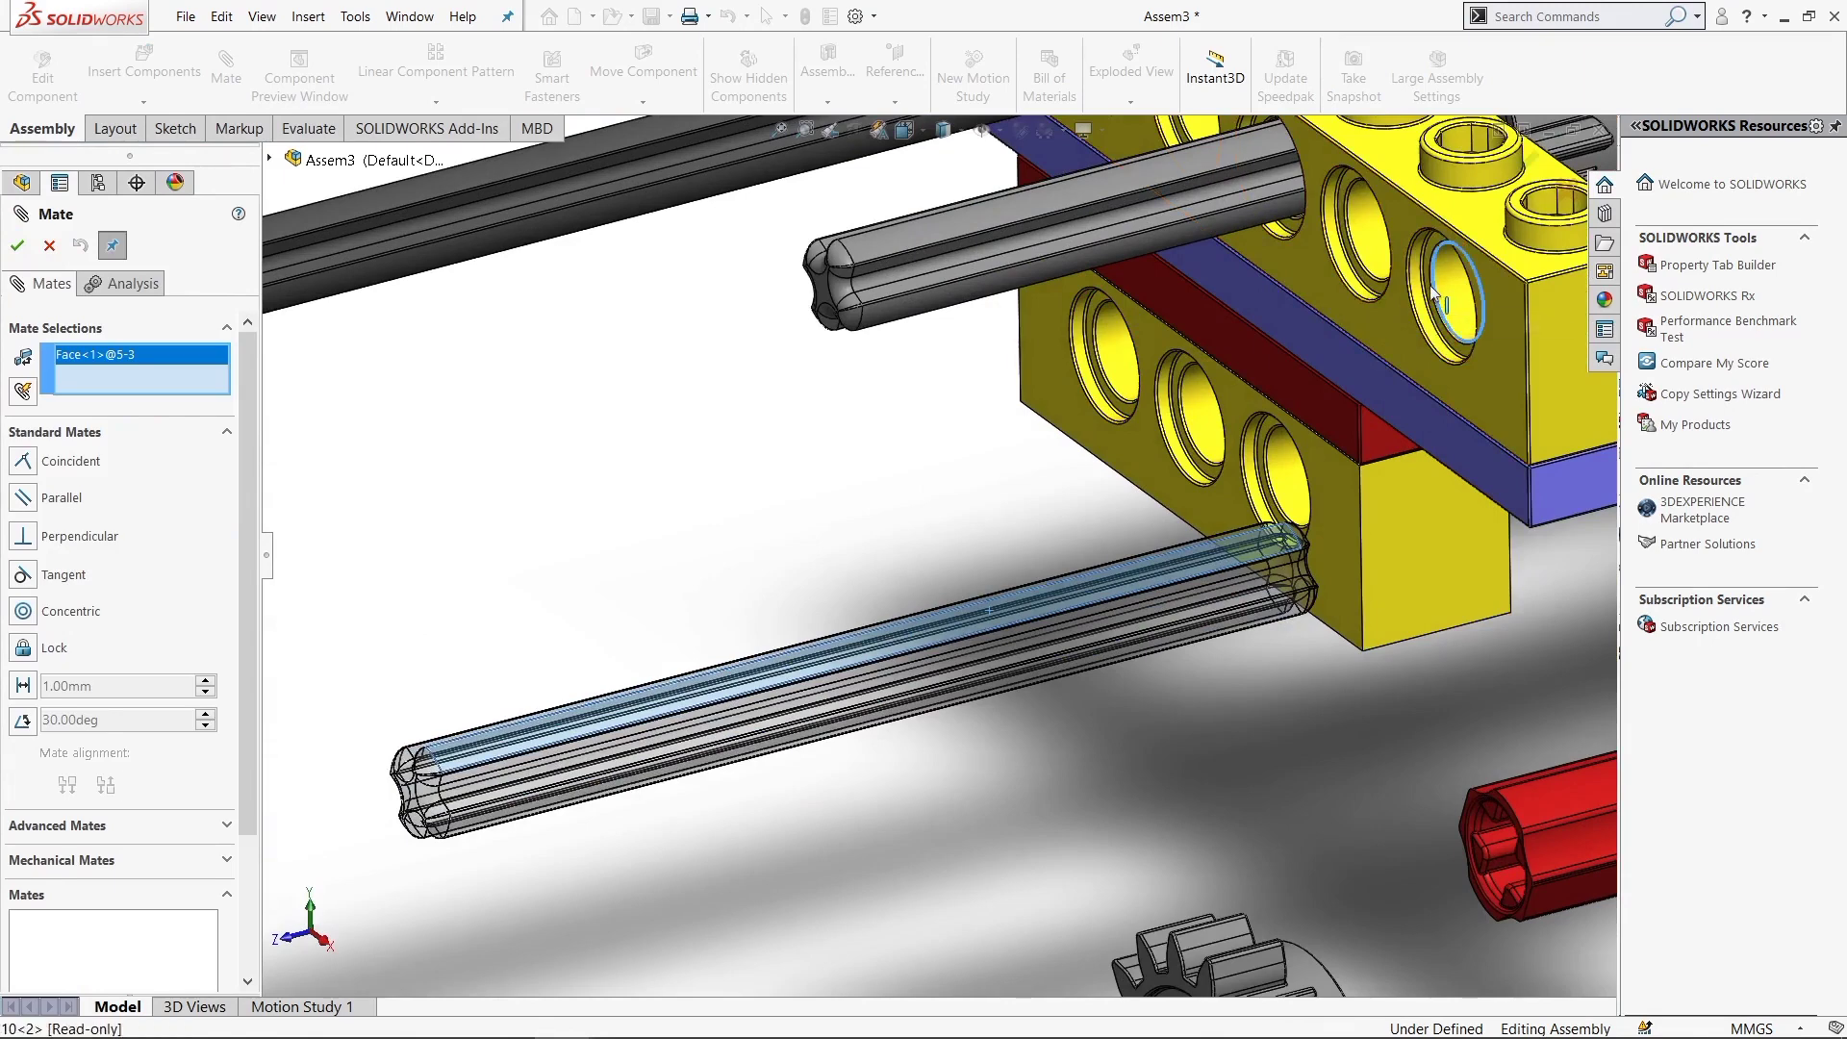
left_click(1431, 287)
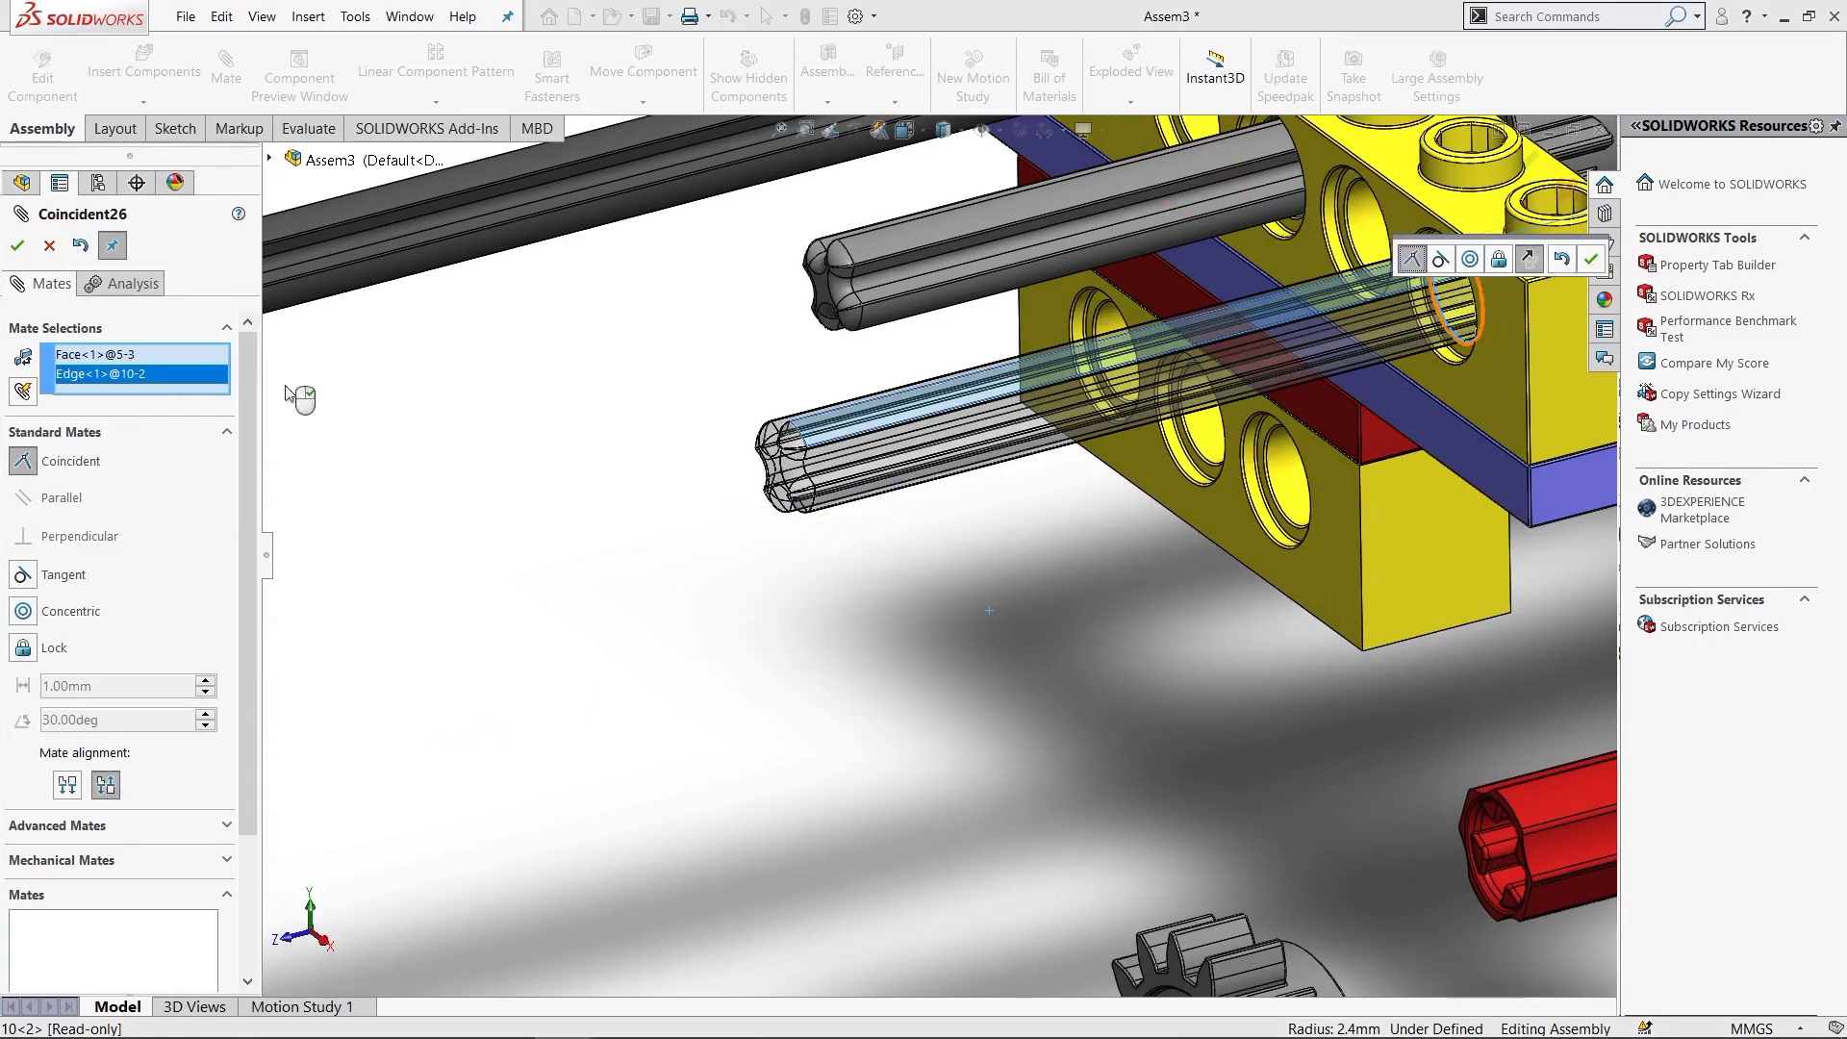
right_click(227, 373)
left_click(308, 380)
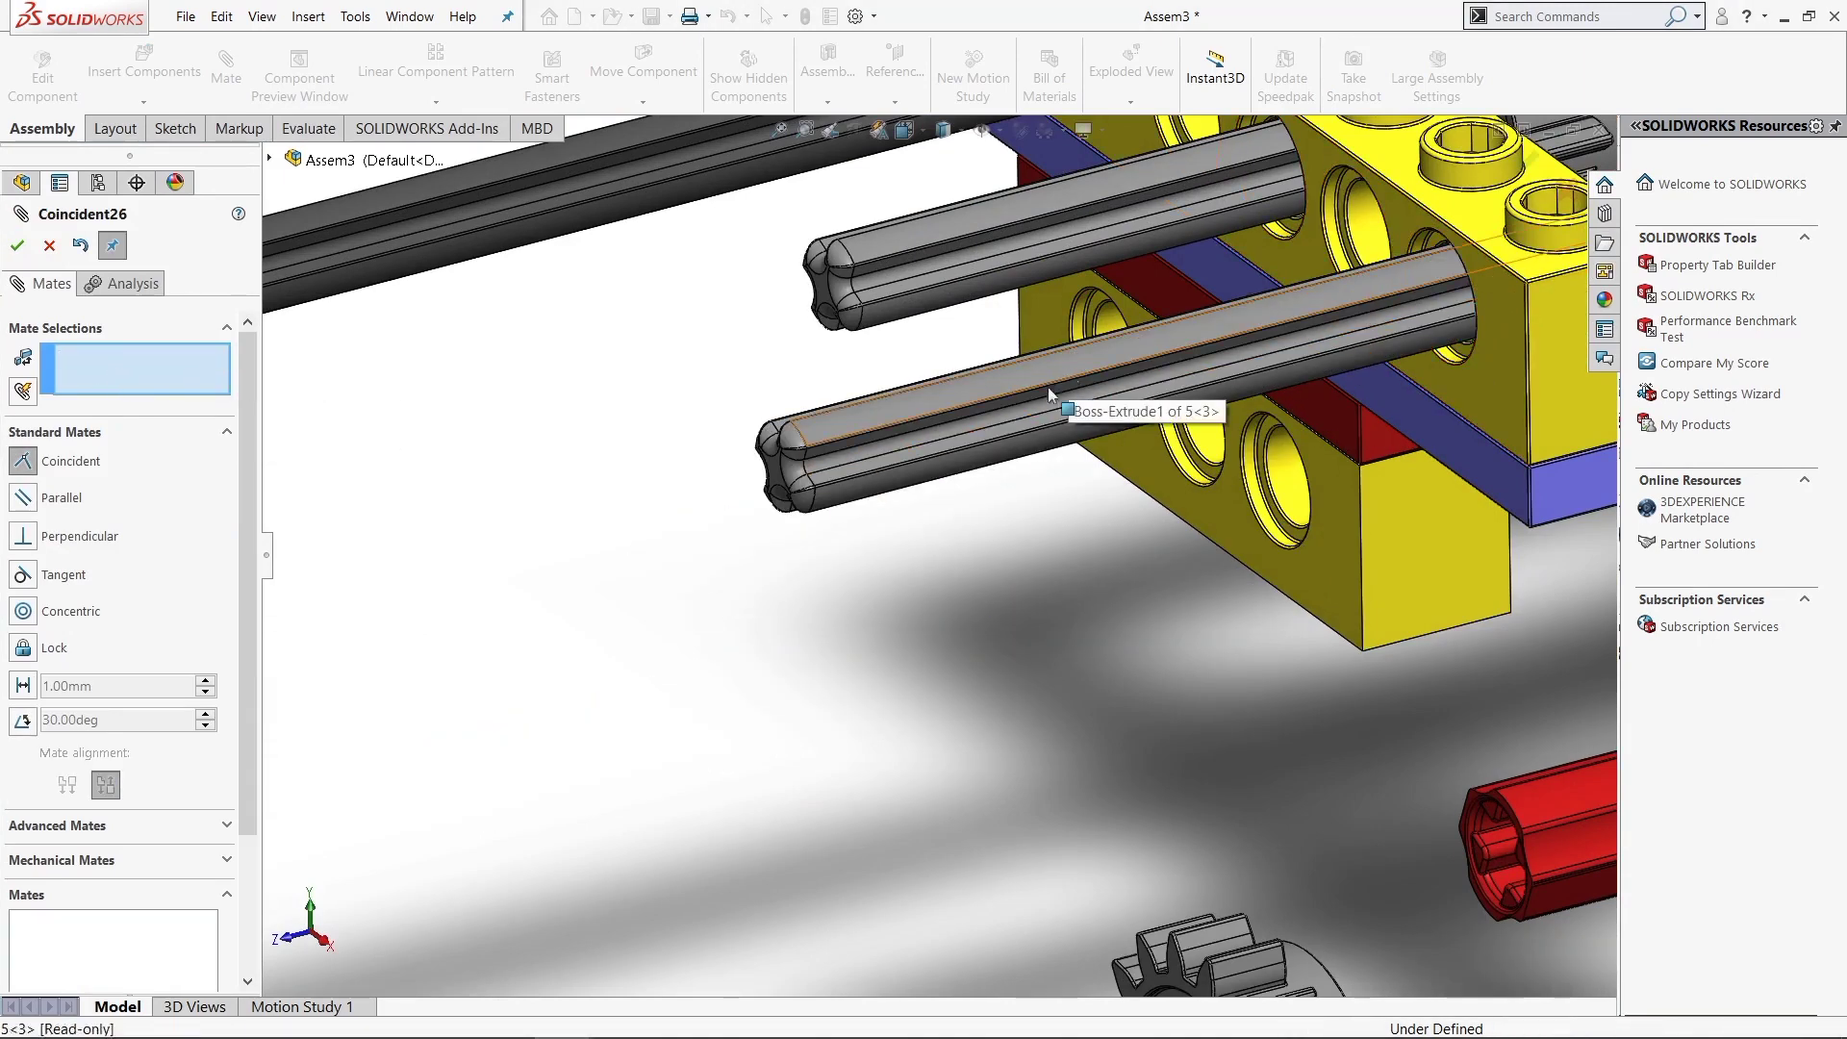
left_click_drag(1047, 386, 763, 520)
left_click(735, 472)
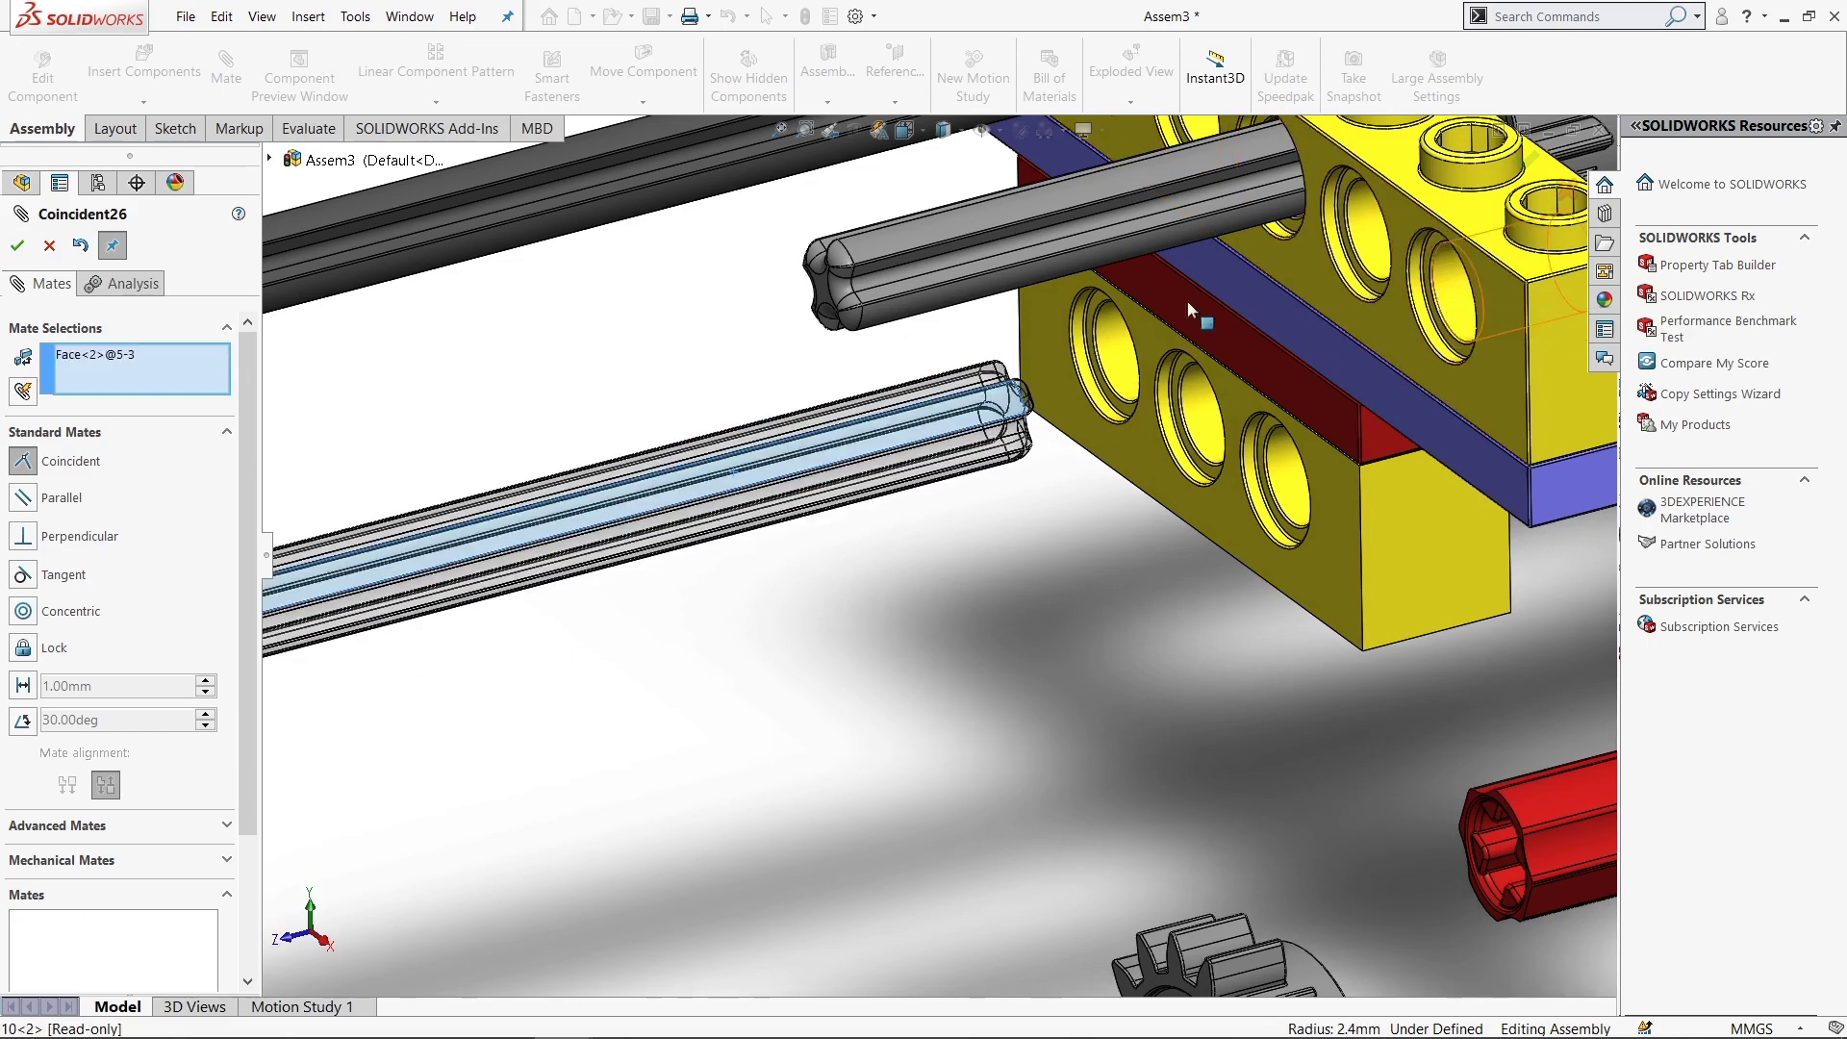
left_click(49, 246)
Mate the loose grey axle concentric with a hole in the yellow frame
middle_click_drag(1030, 679, 991, 443)
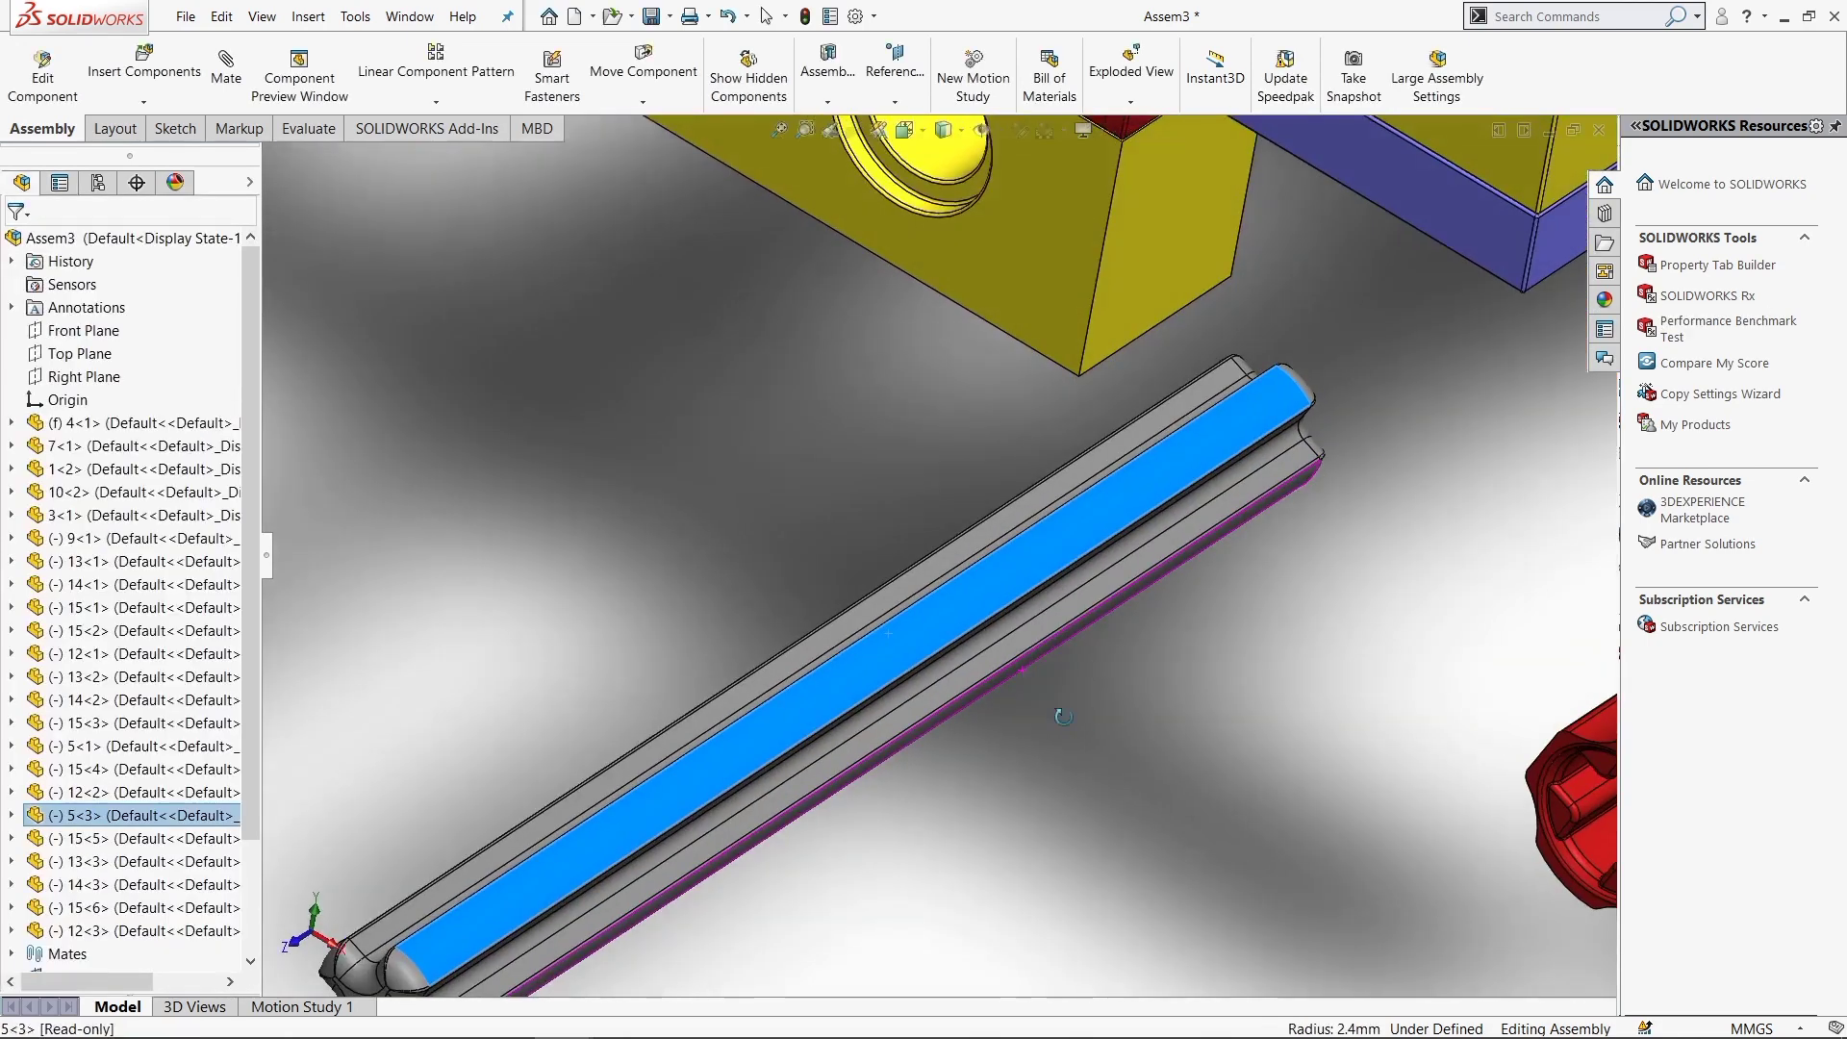
scroll(990, 442, "up", 5)
scroll(1001, 366, "down", 5)
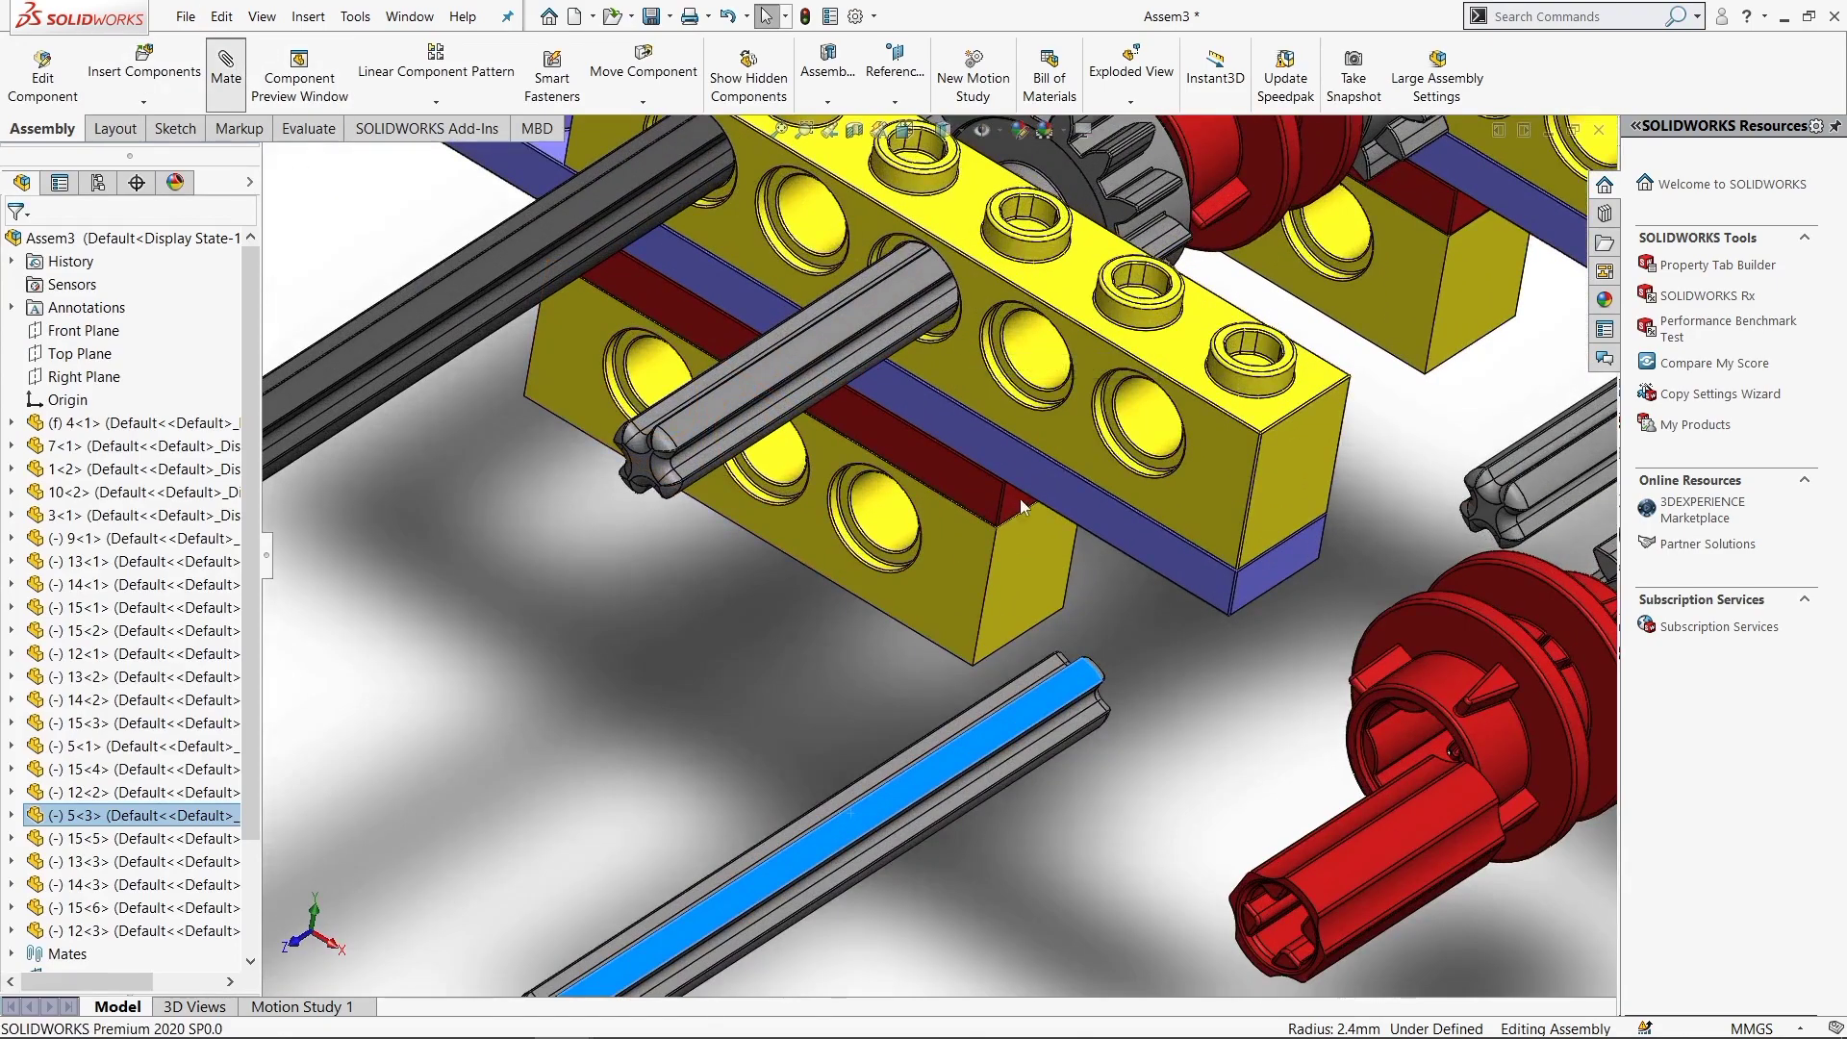
left_click(226, 67)
left_click(1151, 418)
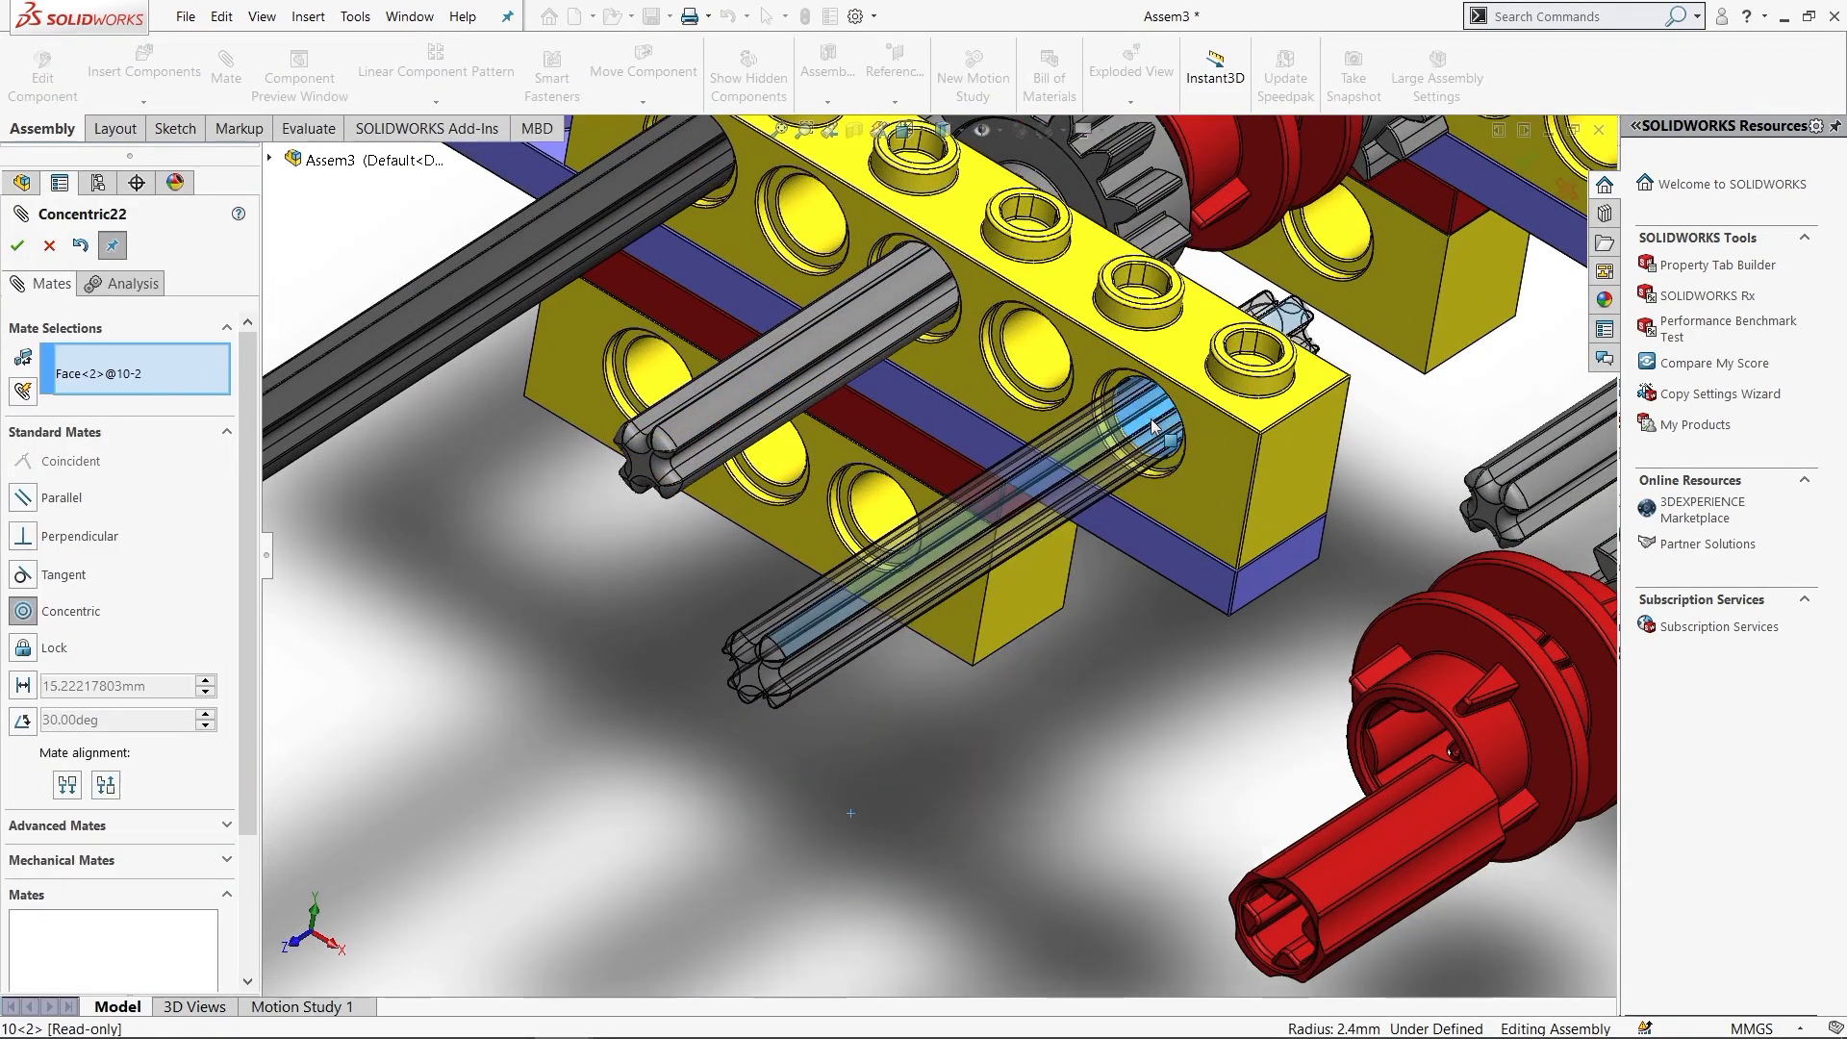
left_click(1445, 368)
scroll(1250, 432, "up", 5)
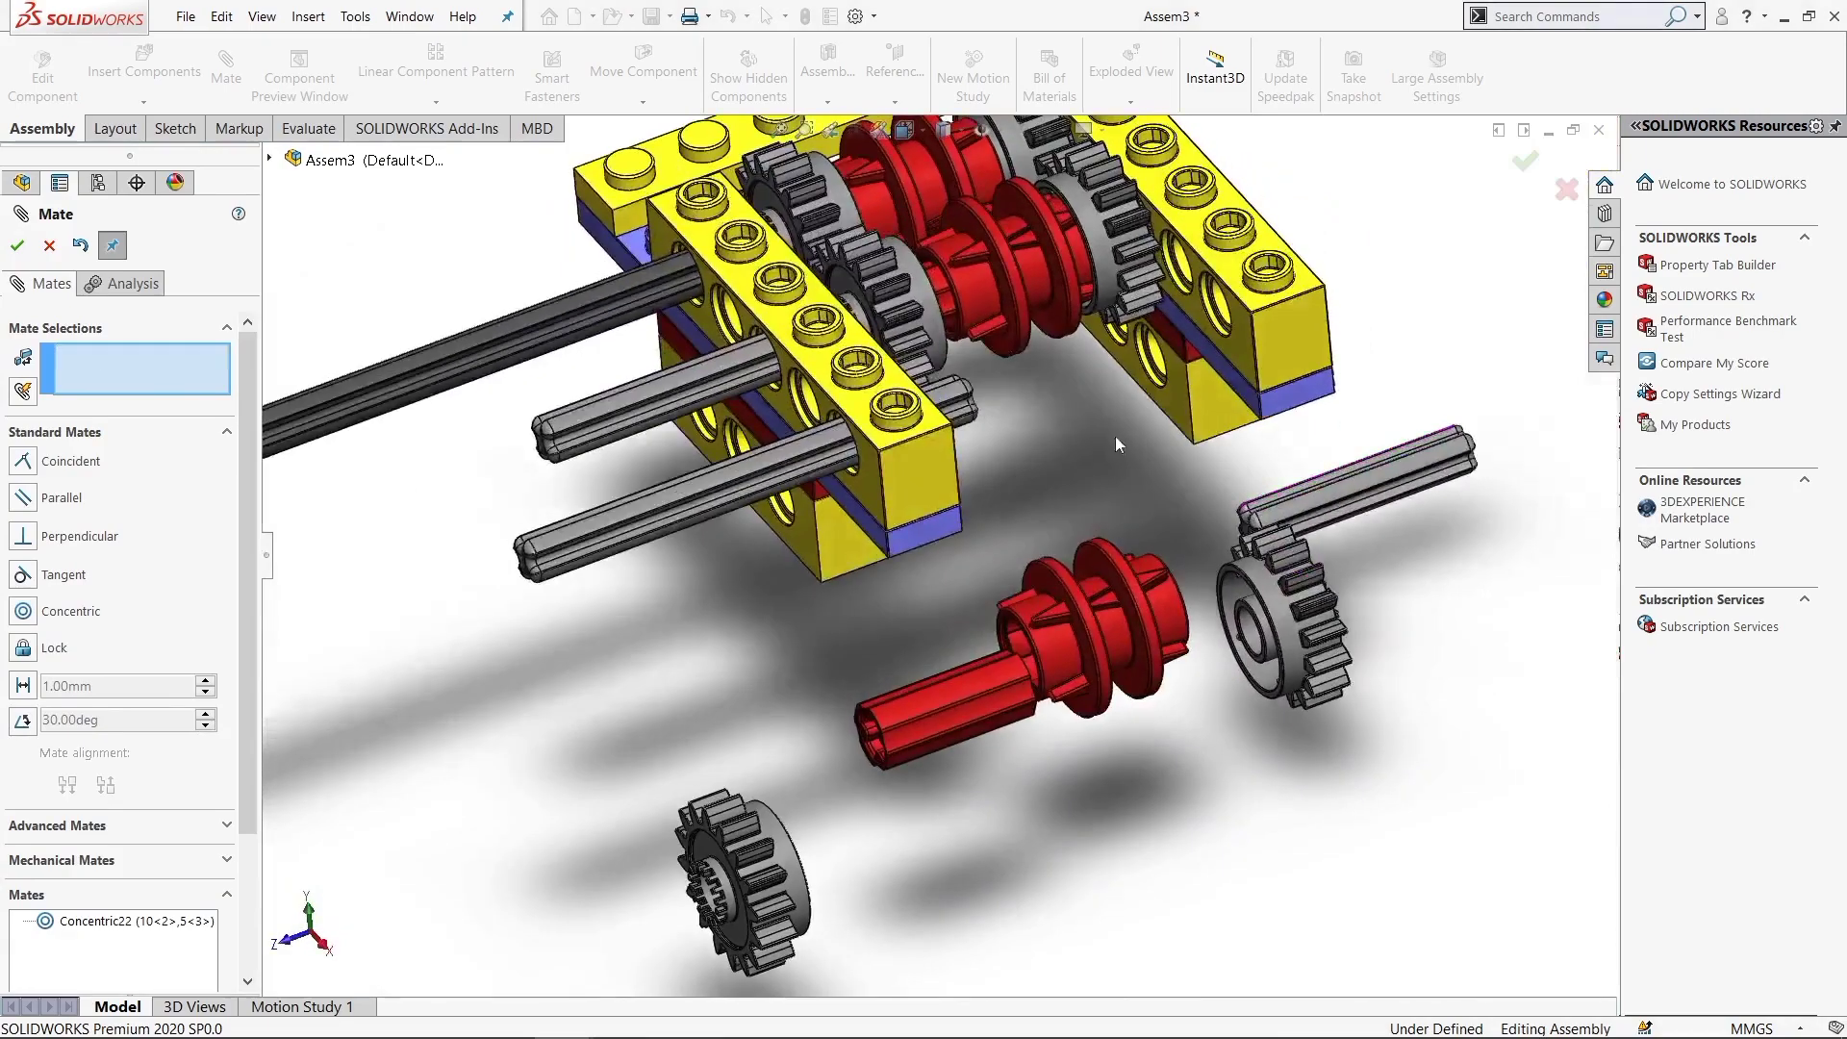
Make the red connector's end face coincident with the axle end
scroll(1116, 436, "down", 3)
scroll(789, 754, "down", 3)
middle_click_drag(841, 640, 944, 752)
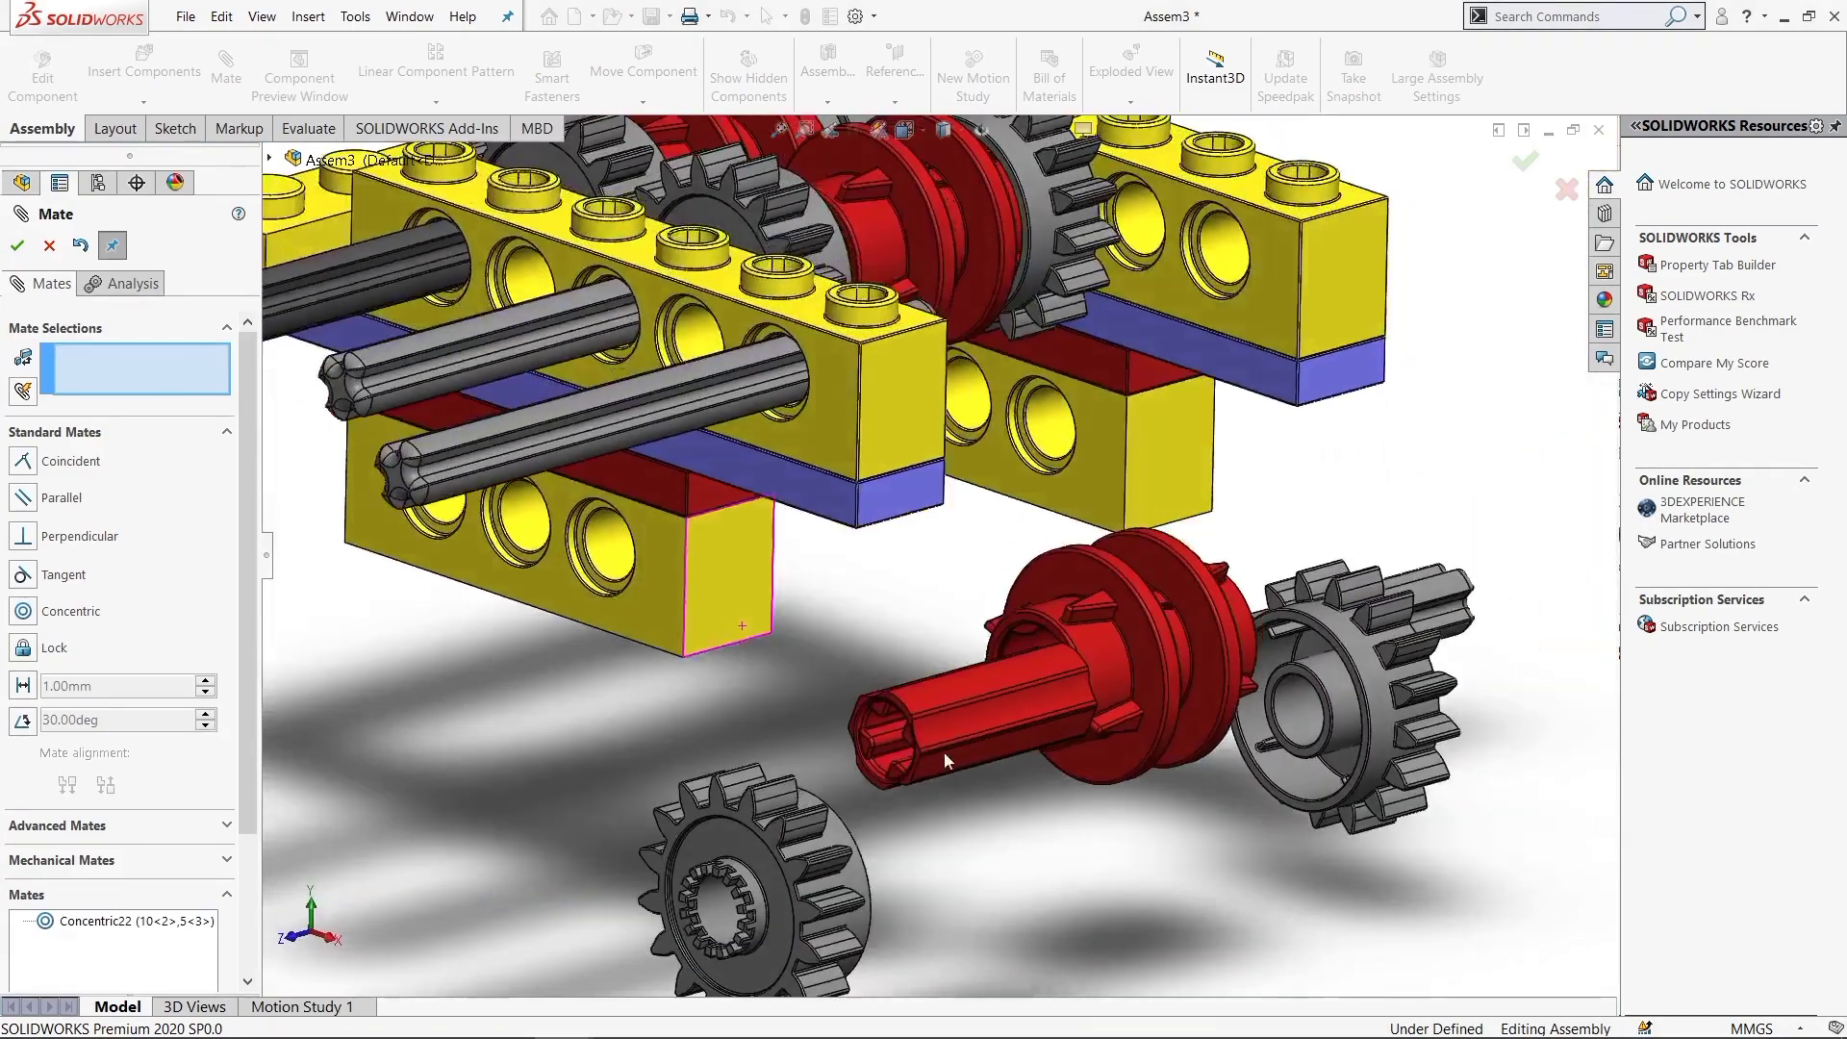
scroll(894, 722, "down", 3)
scroll(866, 702, "down", 3)
scroll(863, 701, "down", 2)
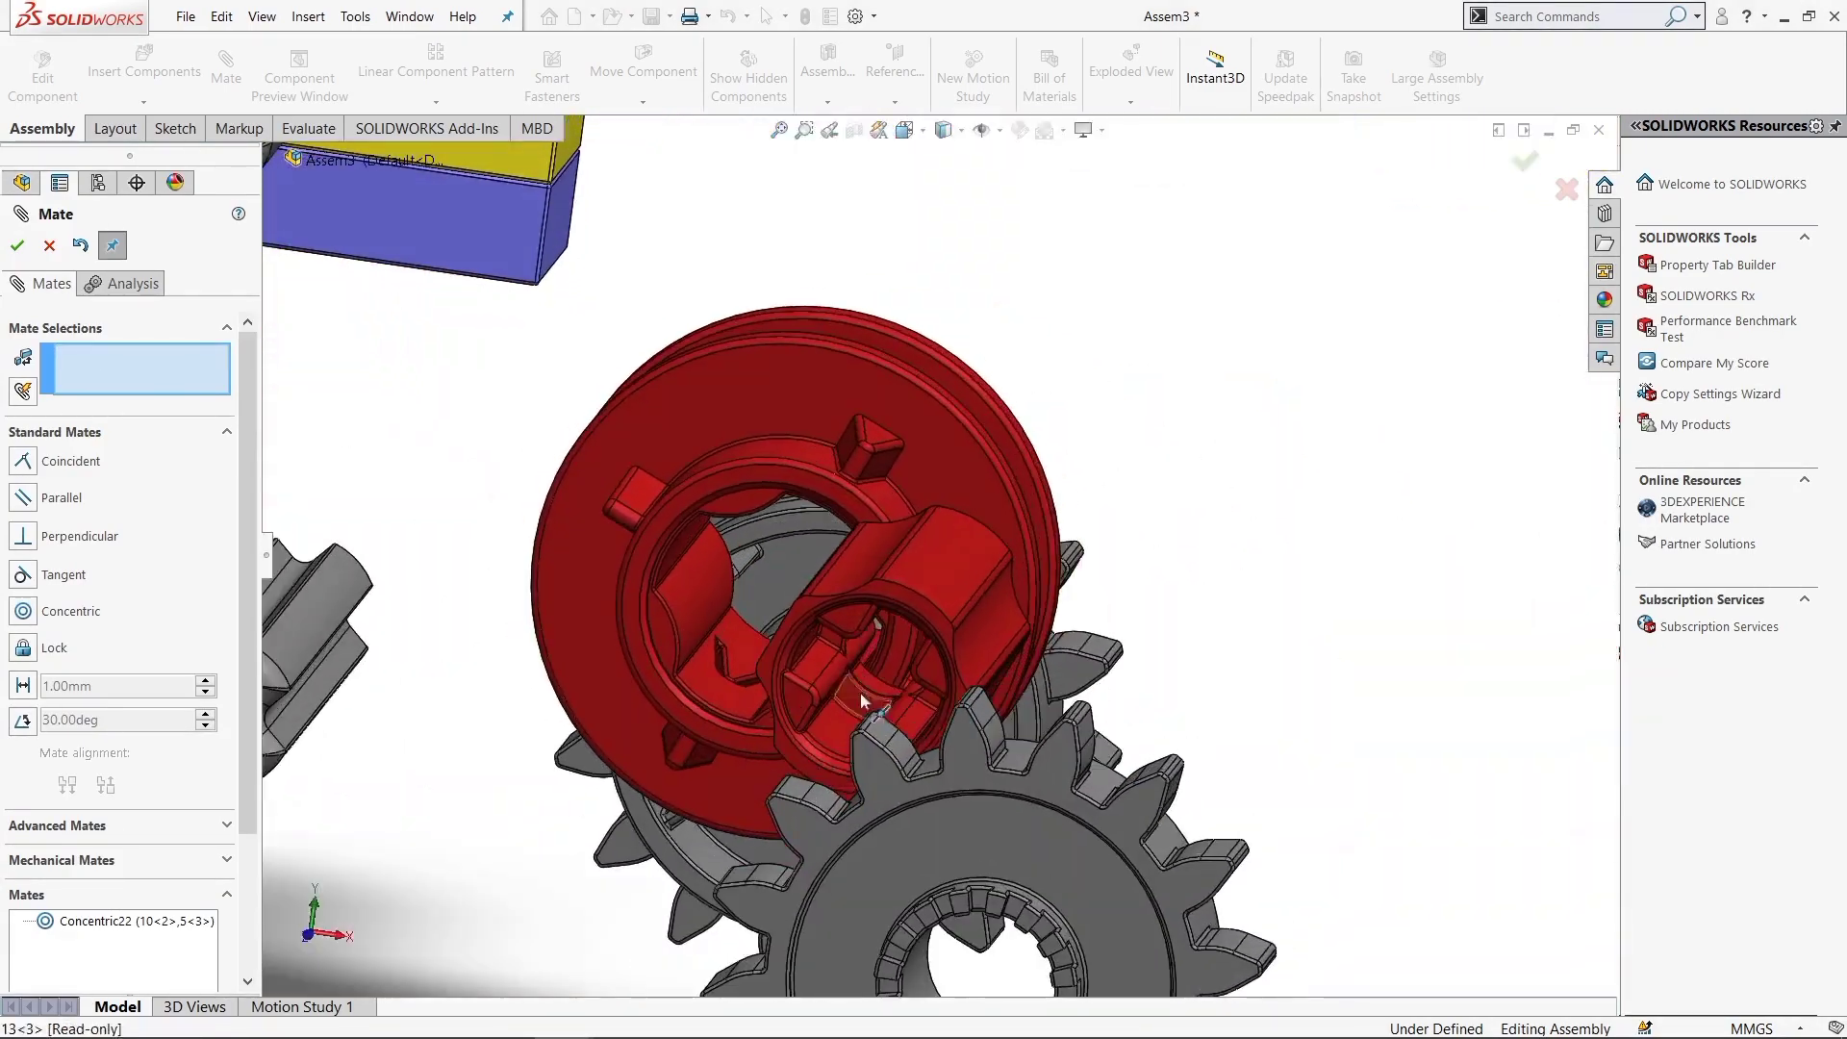
left_click(815, 631)
scroll(760, 615, "up", 3)
middle_click_drag(709, 598, 691, 574)
scroll(690, 575, "down", 5)
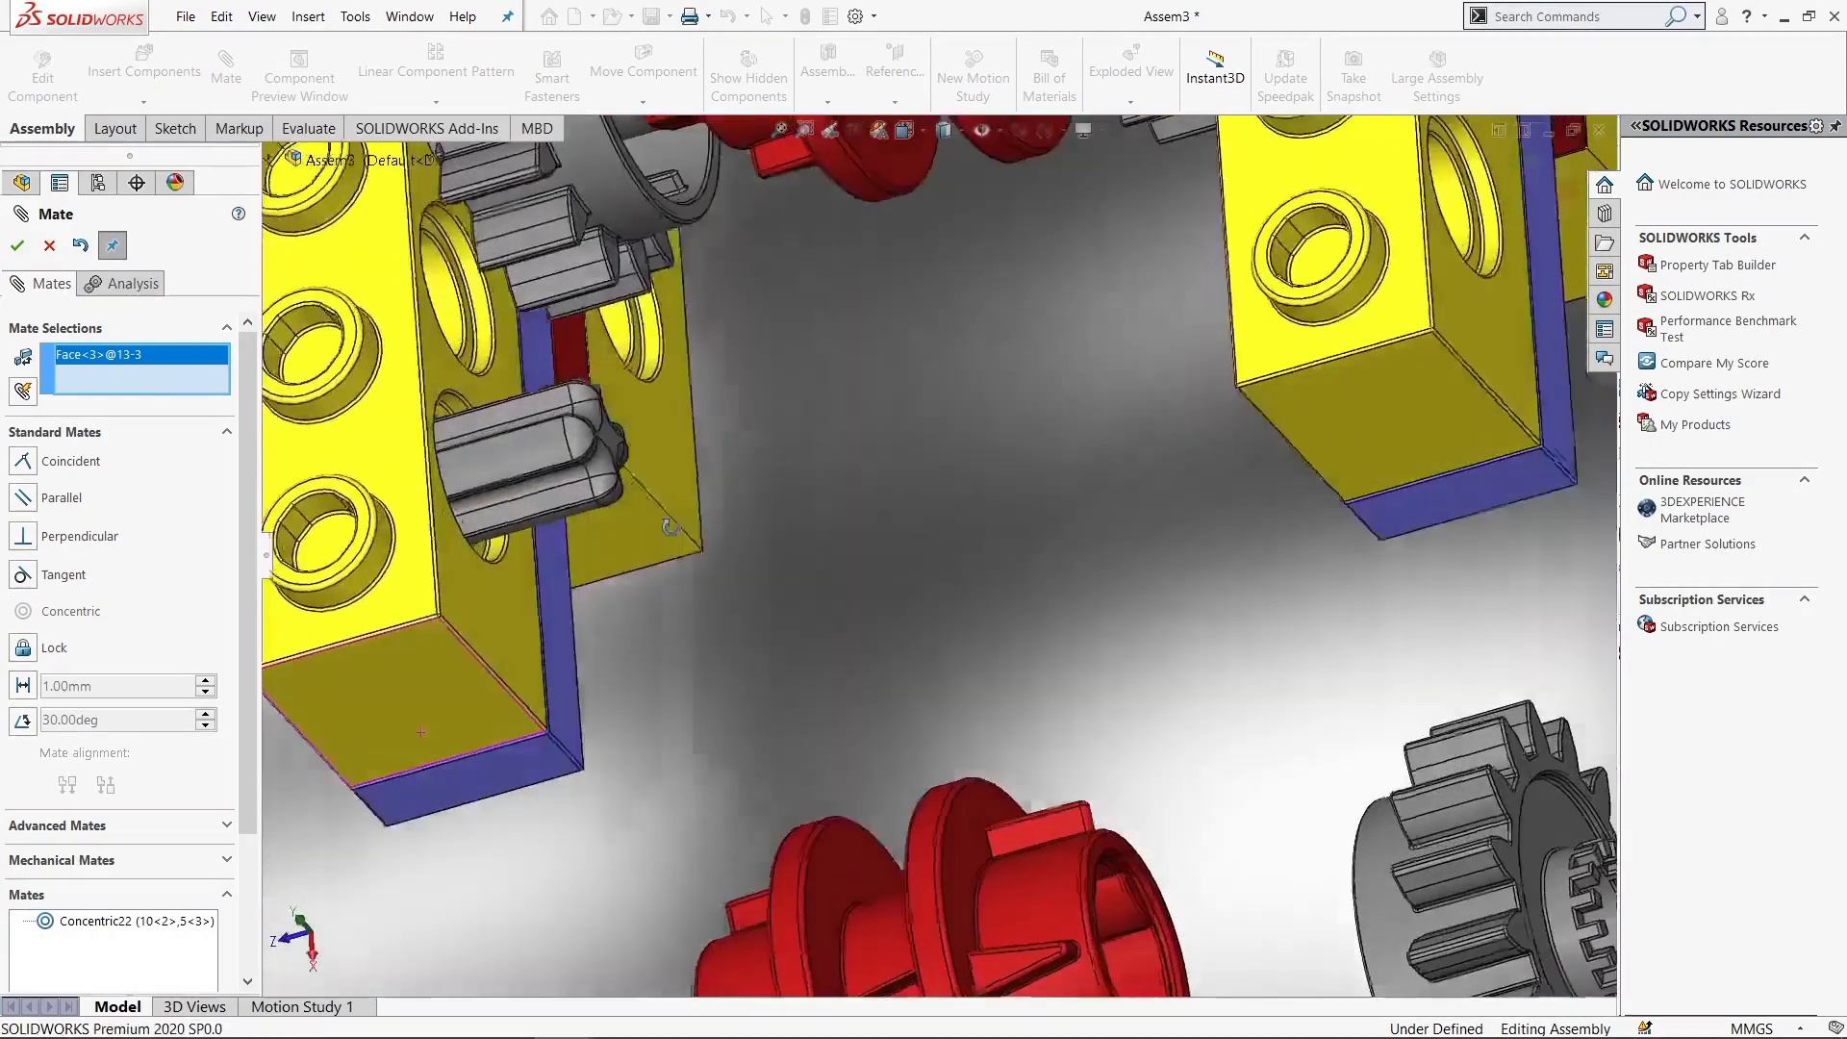
left_click(604, 452)
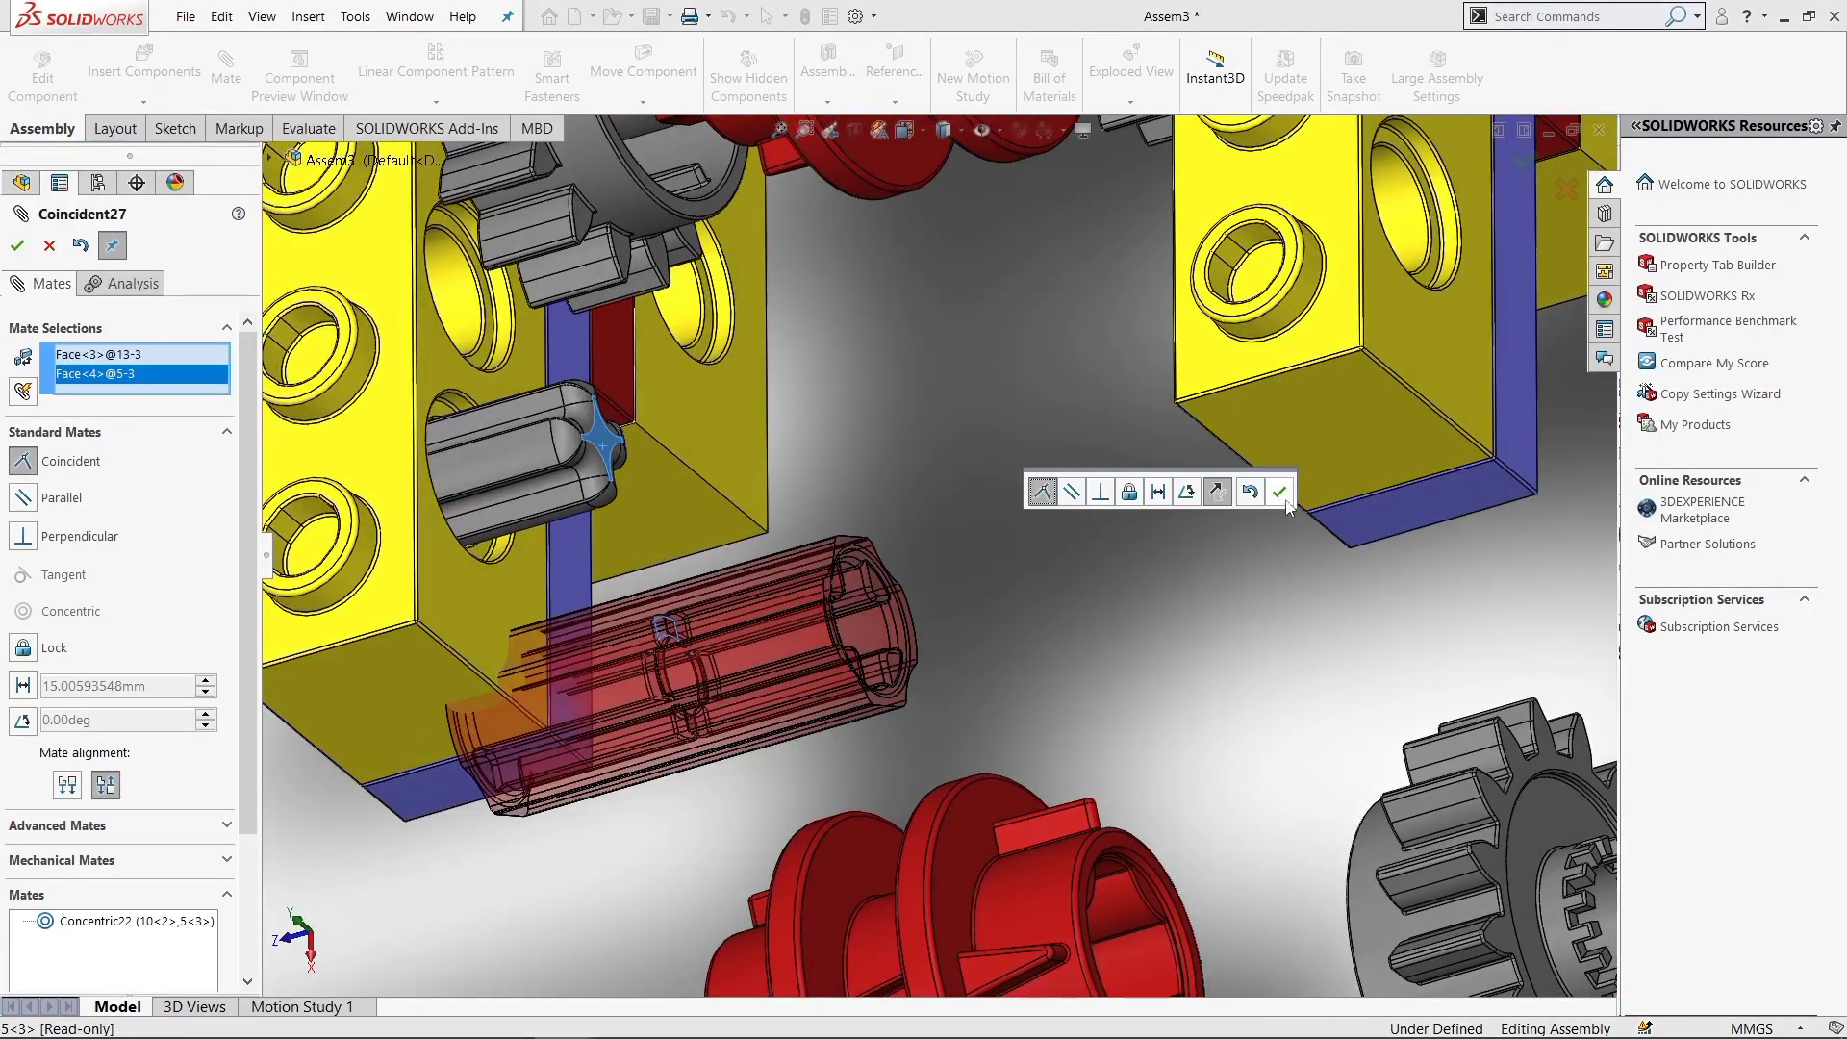
left_click(1282, 495)
Mate the red connector's inner face concentric with the grey axle
left_click_drag(765, 609, 1073, 288)
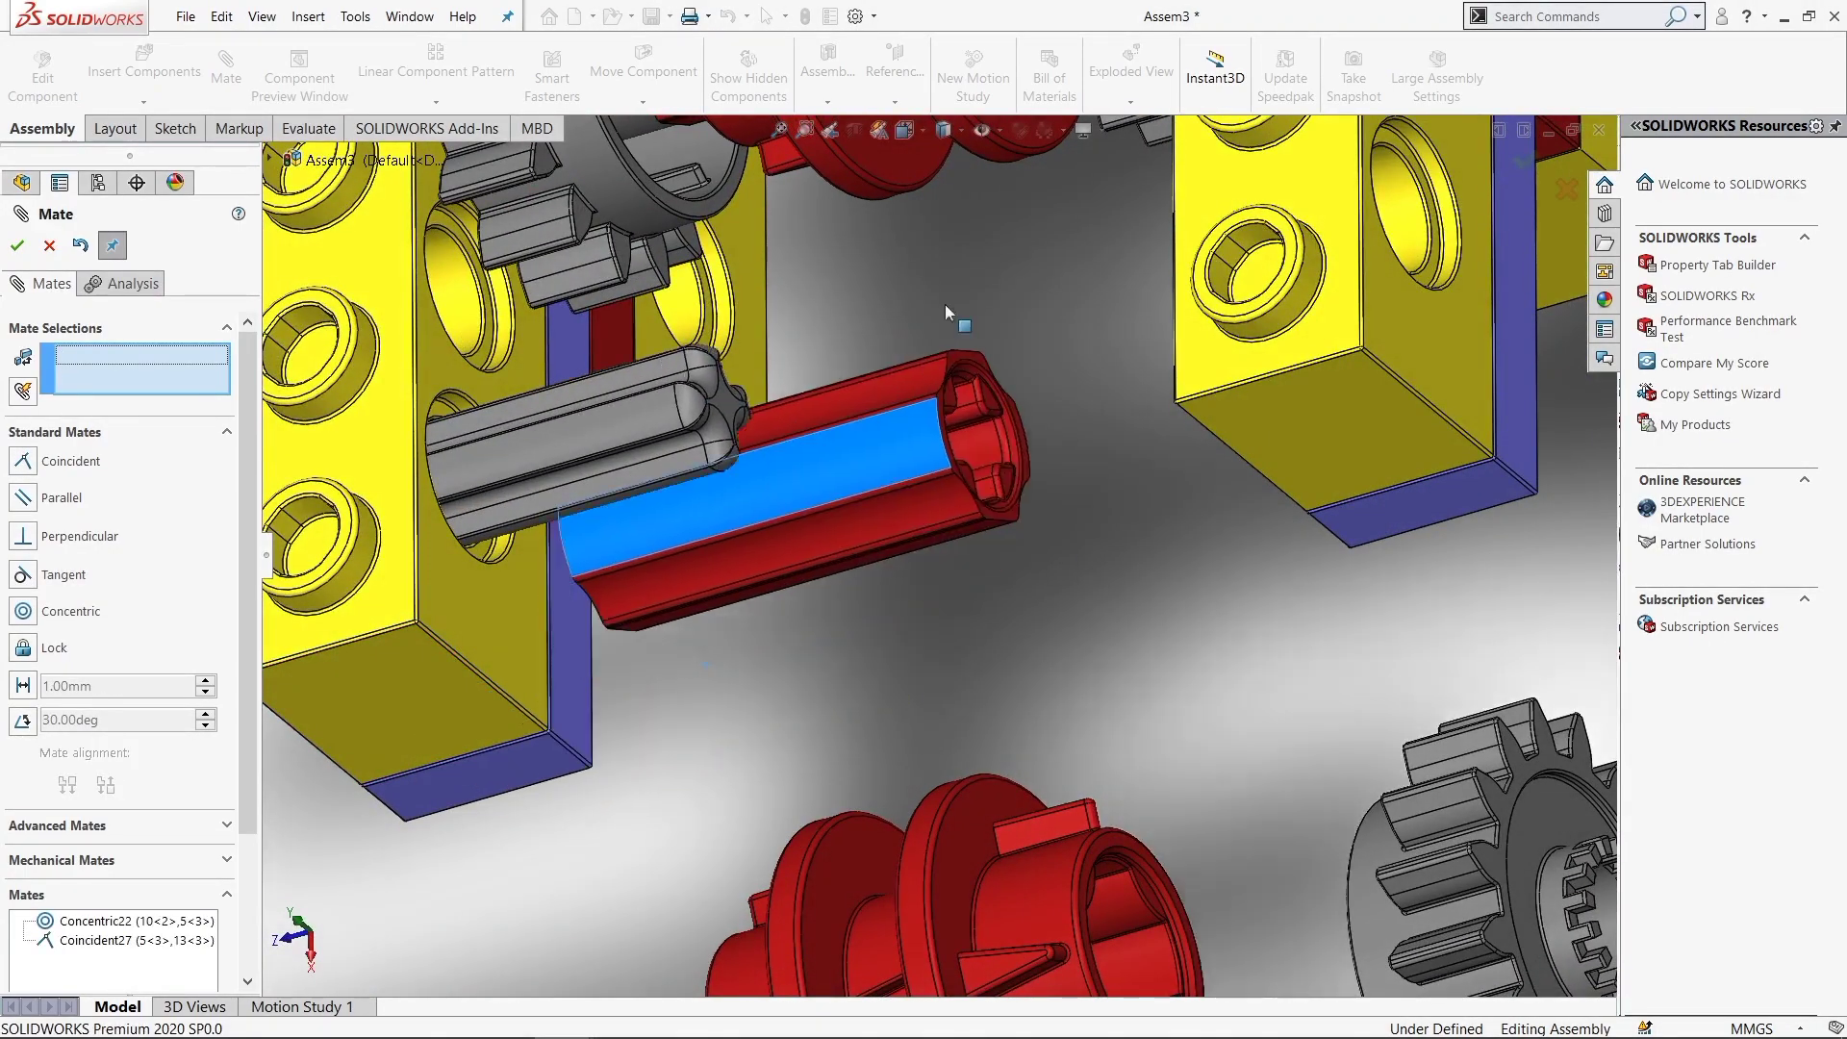
mouse_move(1074, 288)
middle_mouse_down()
mouse_move(960, 302)
mouse_move(760, 448)
middle_mouse_up()
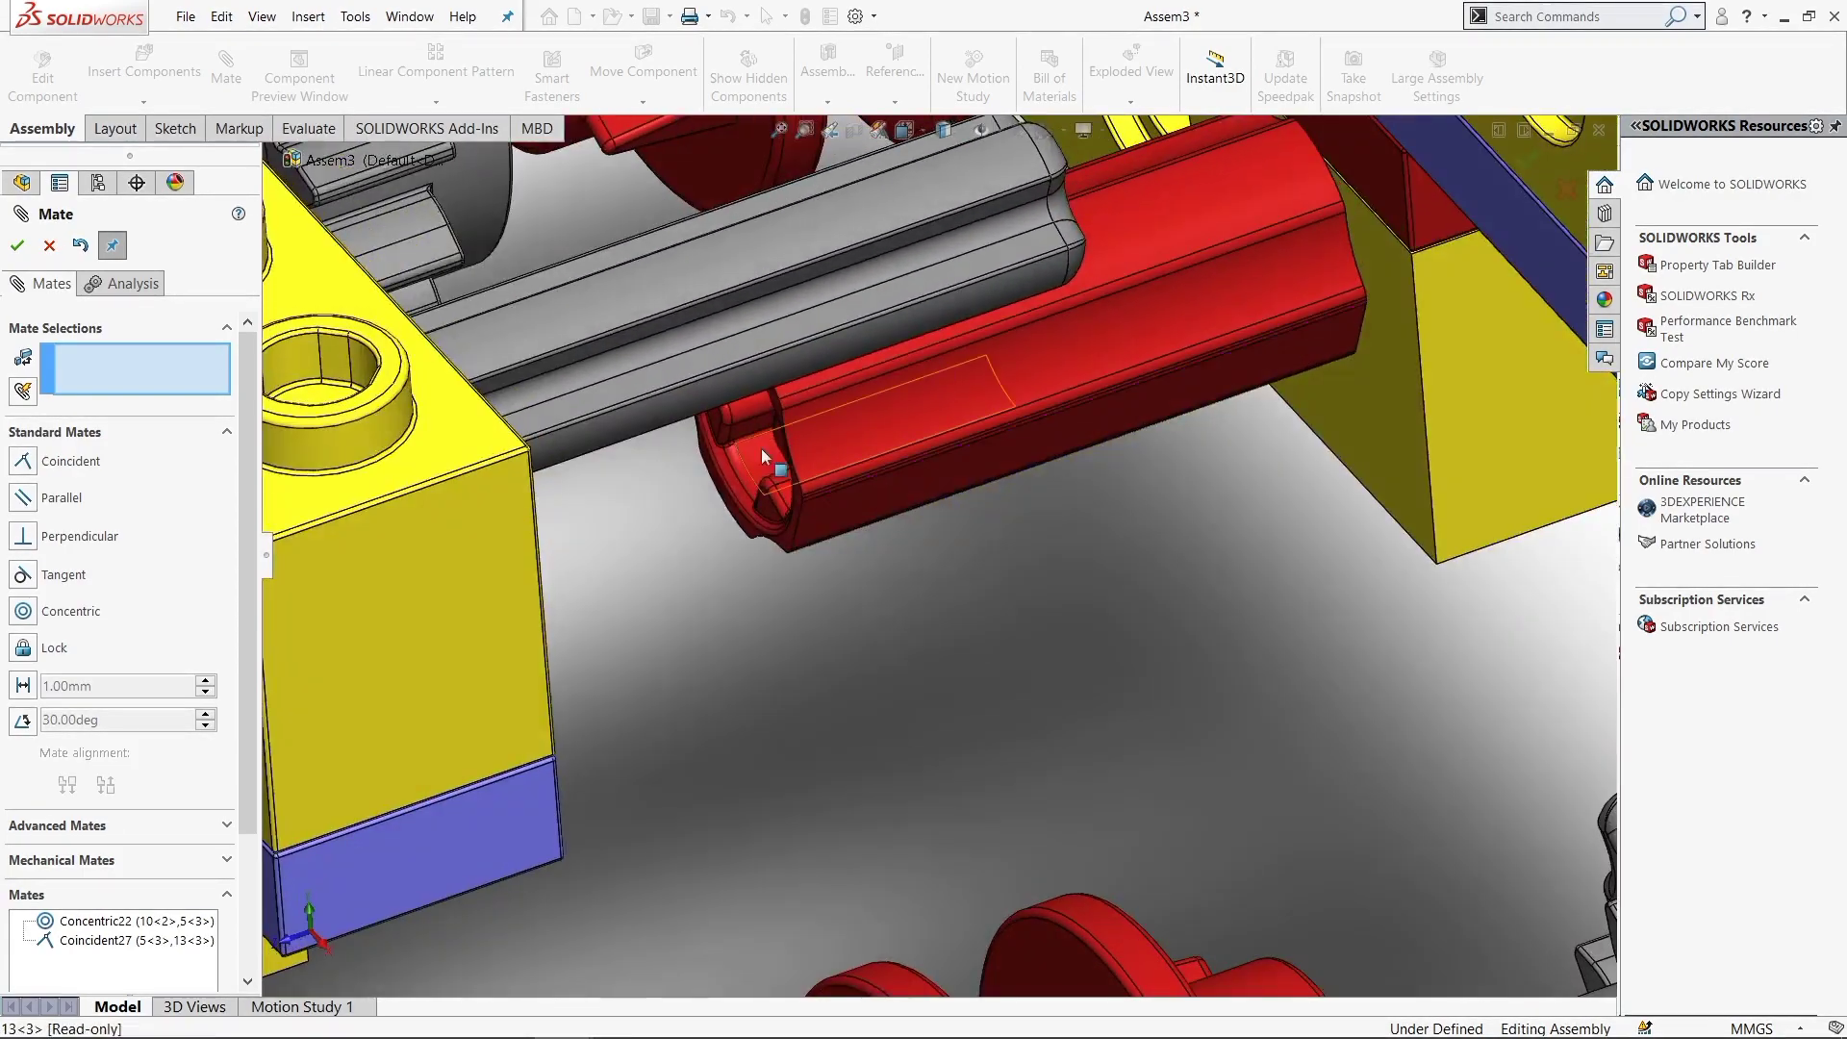
left_click(757, 447)
left_click(658, 283)
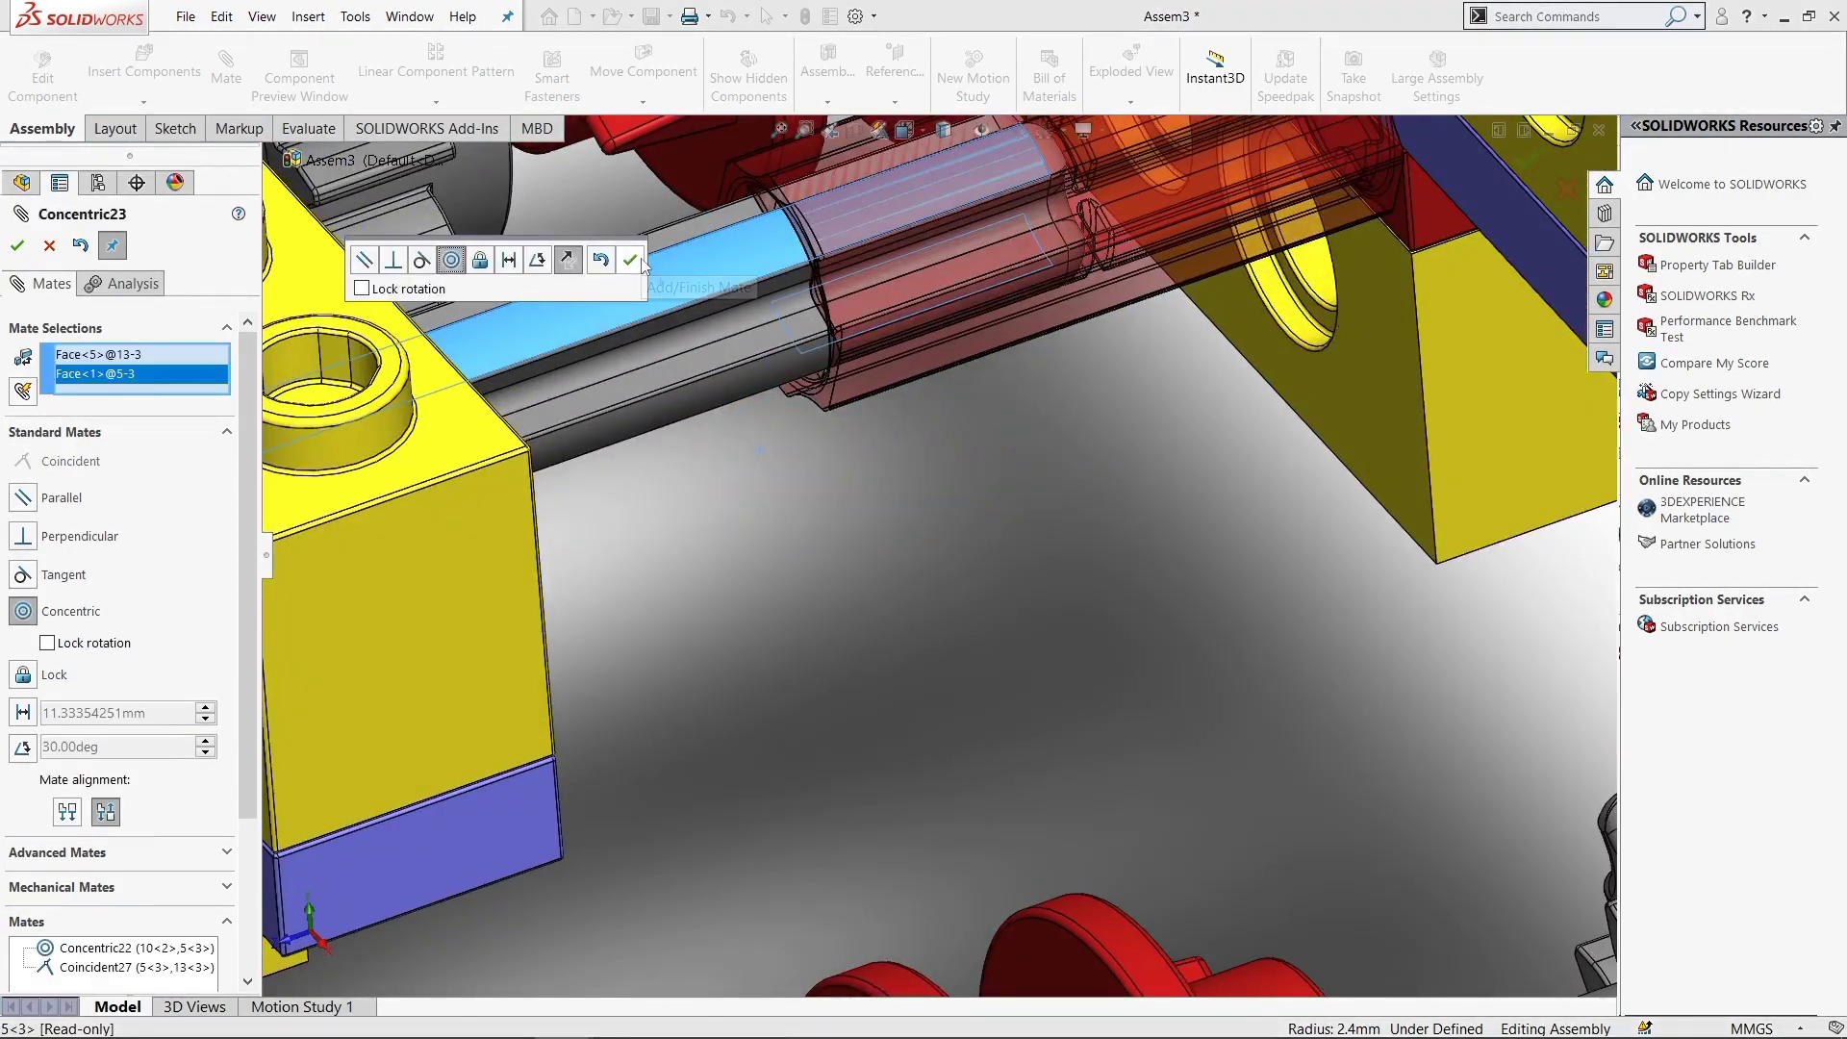
left_click(629, 260)
Align the red connector's flat face coincident with the matching axle face
scroll(820, 298, "down", 5)
middle_click_drag(854, 345, 881, 444)
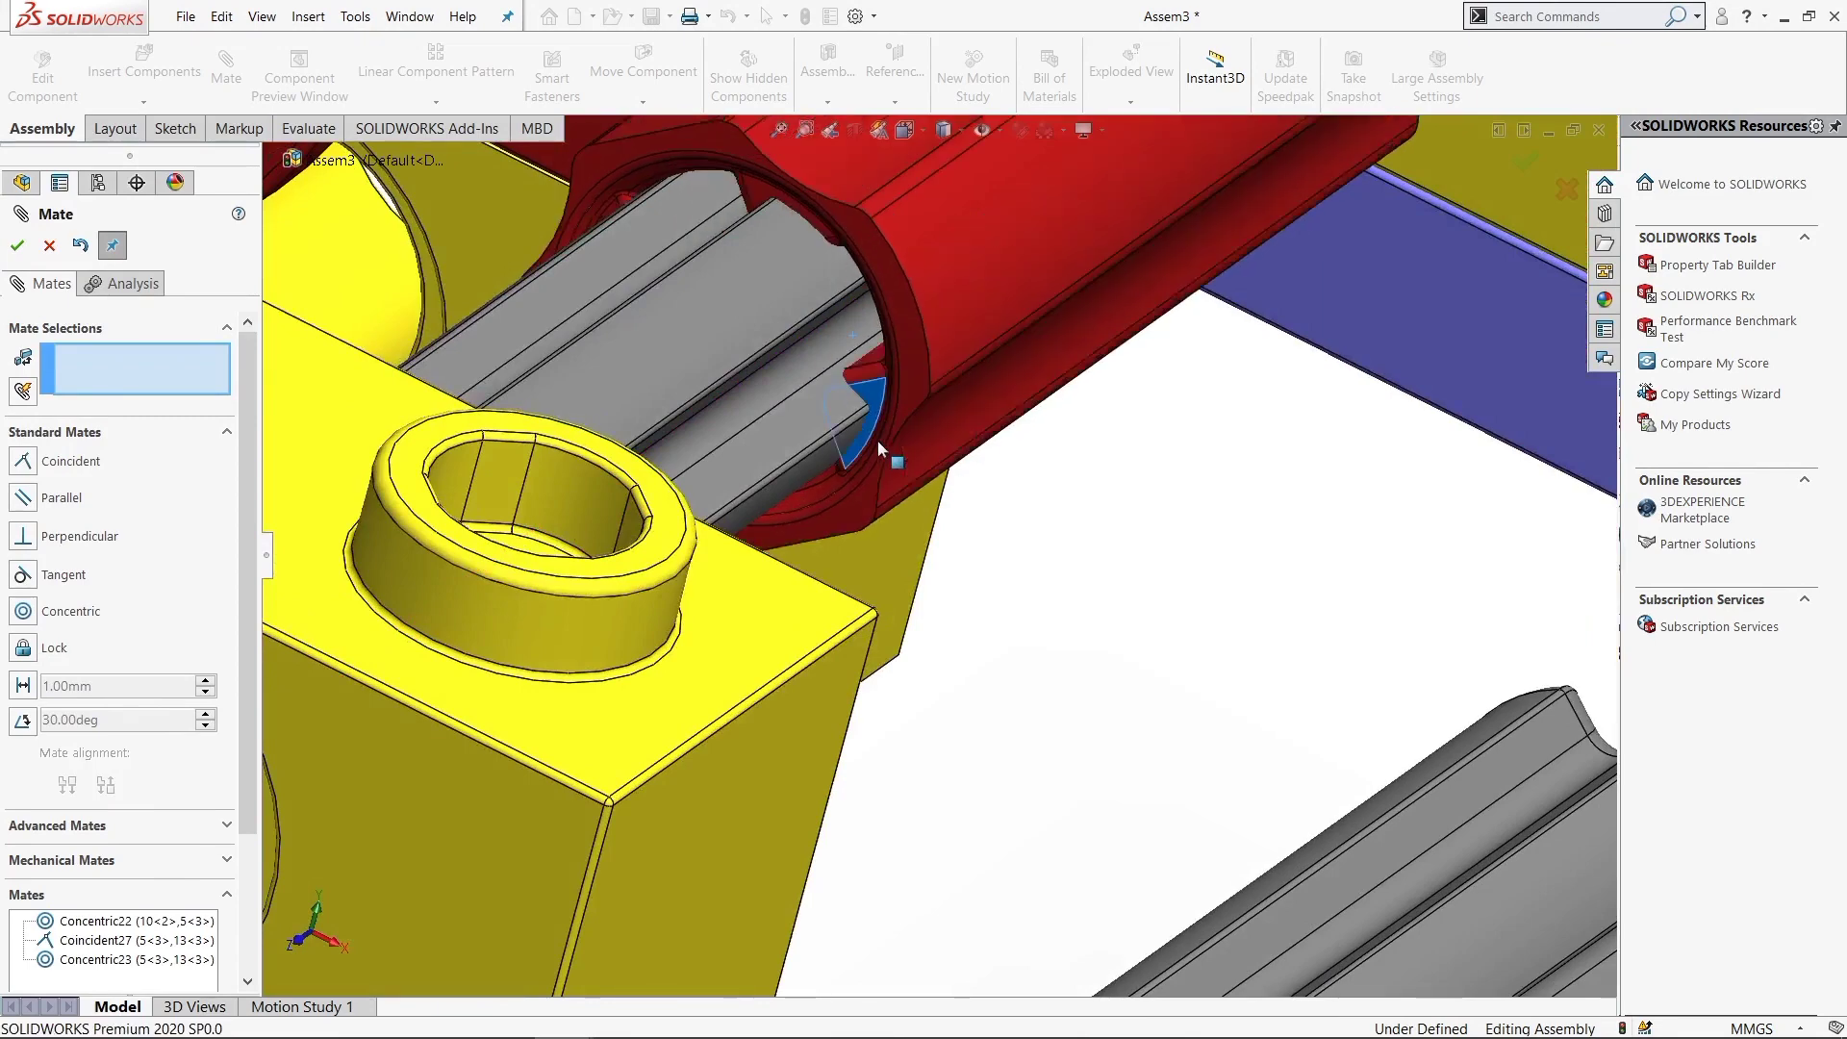
scroll(881, 445, "down", 3)
left_click_drag(946, 449, 956, 368)
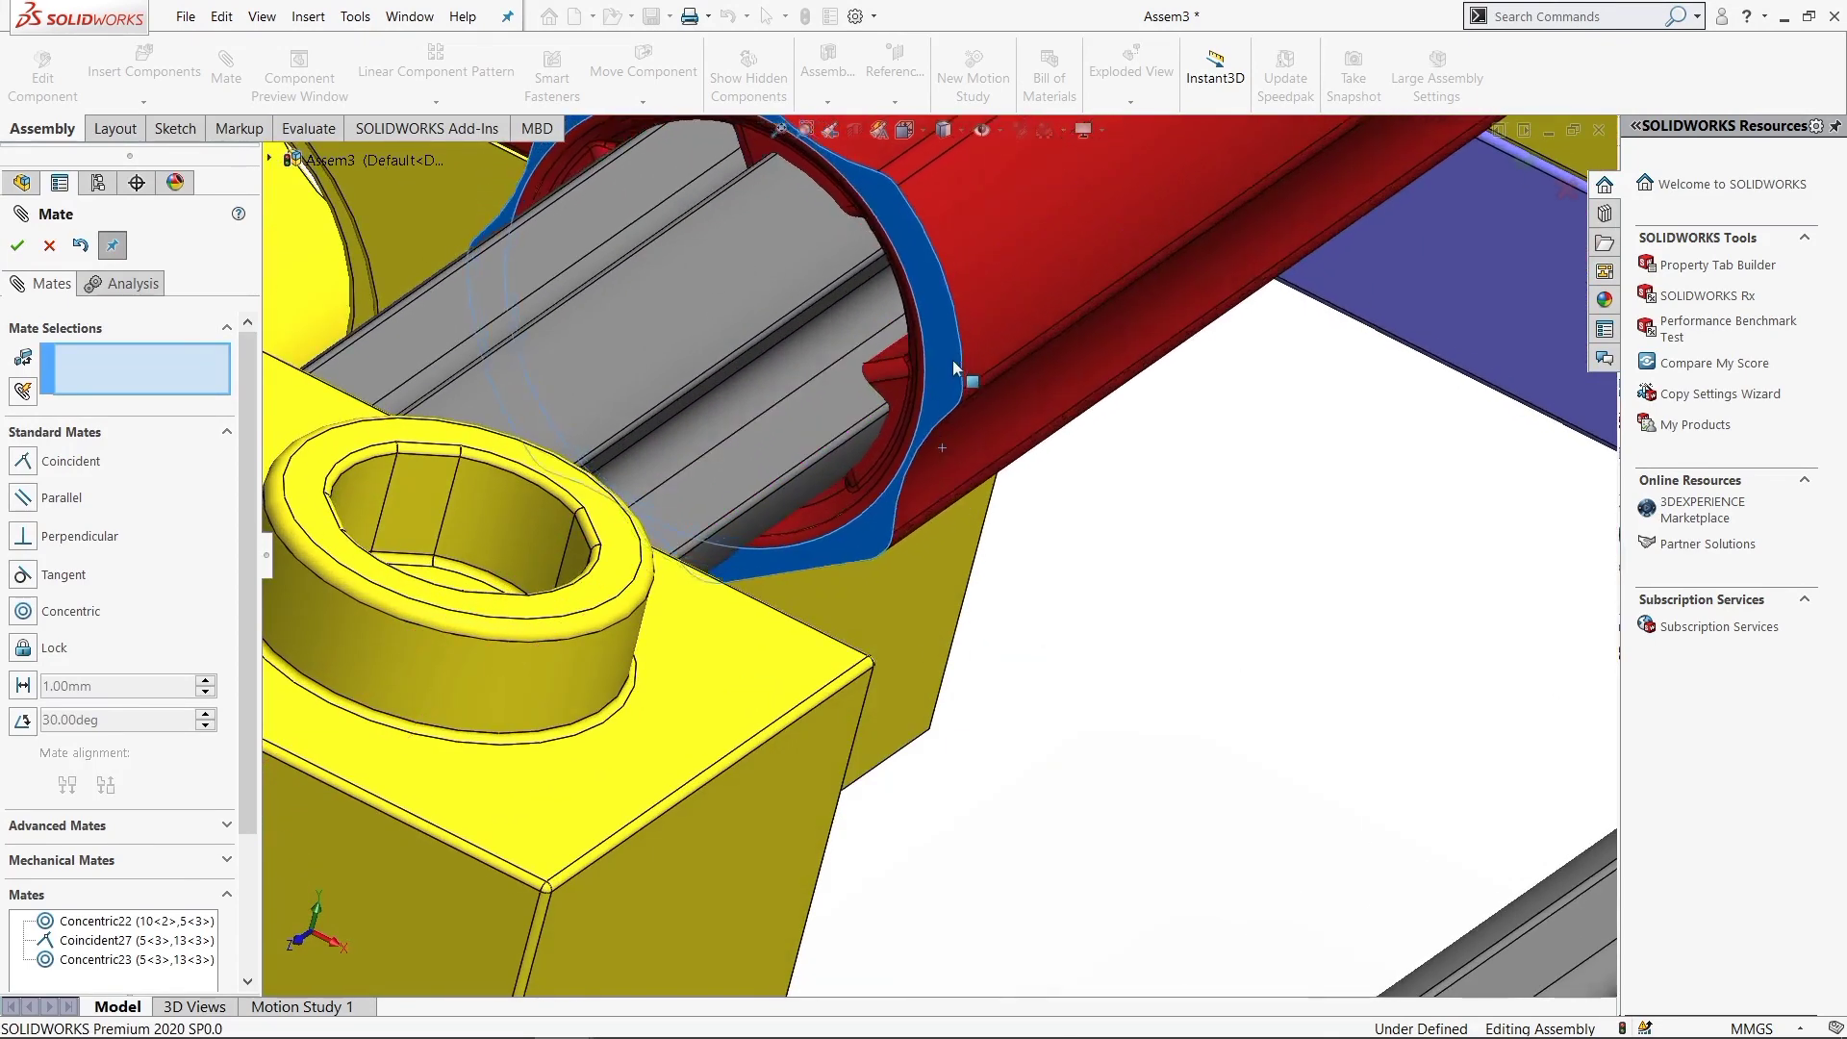
left_click(896, 347)
left_click(835, 298)
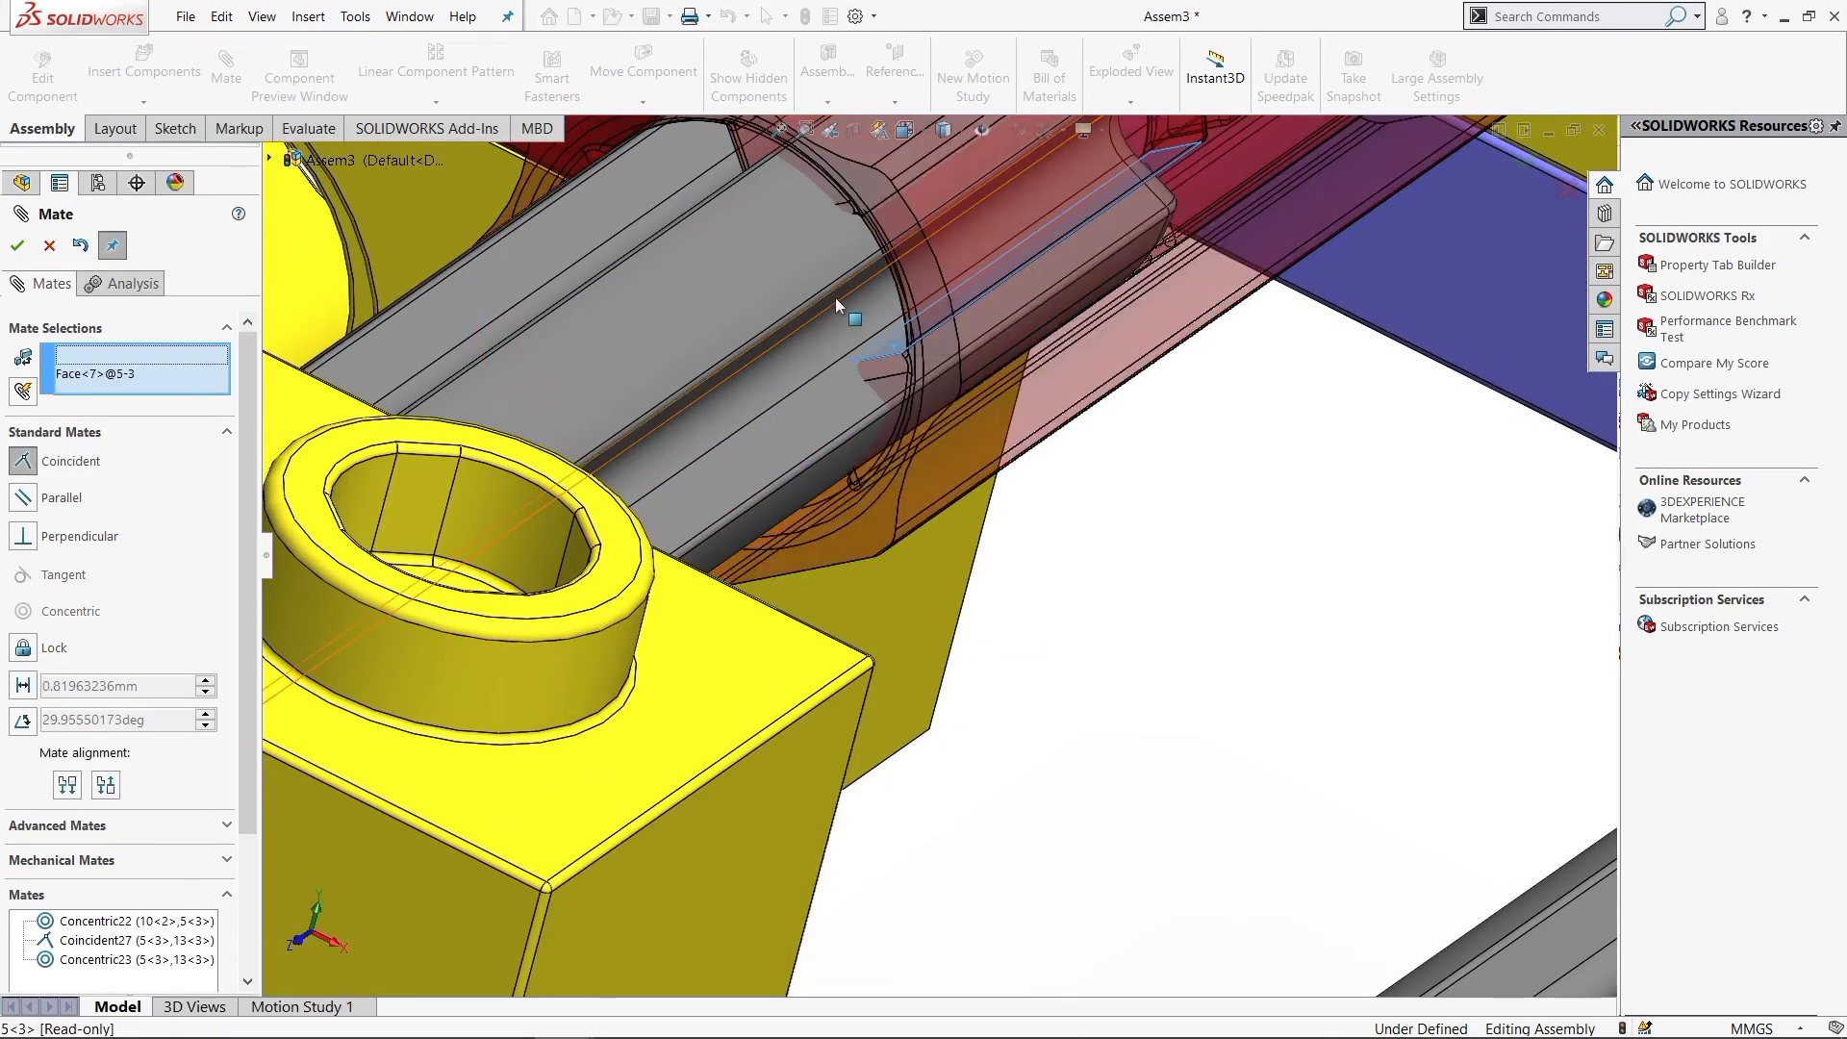
left_click(1101, 248)
Centre the grey gear's bore concentrically on the axle
scroll(990, 845, "up", 8)
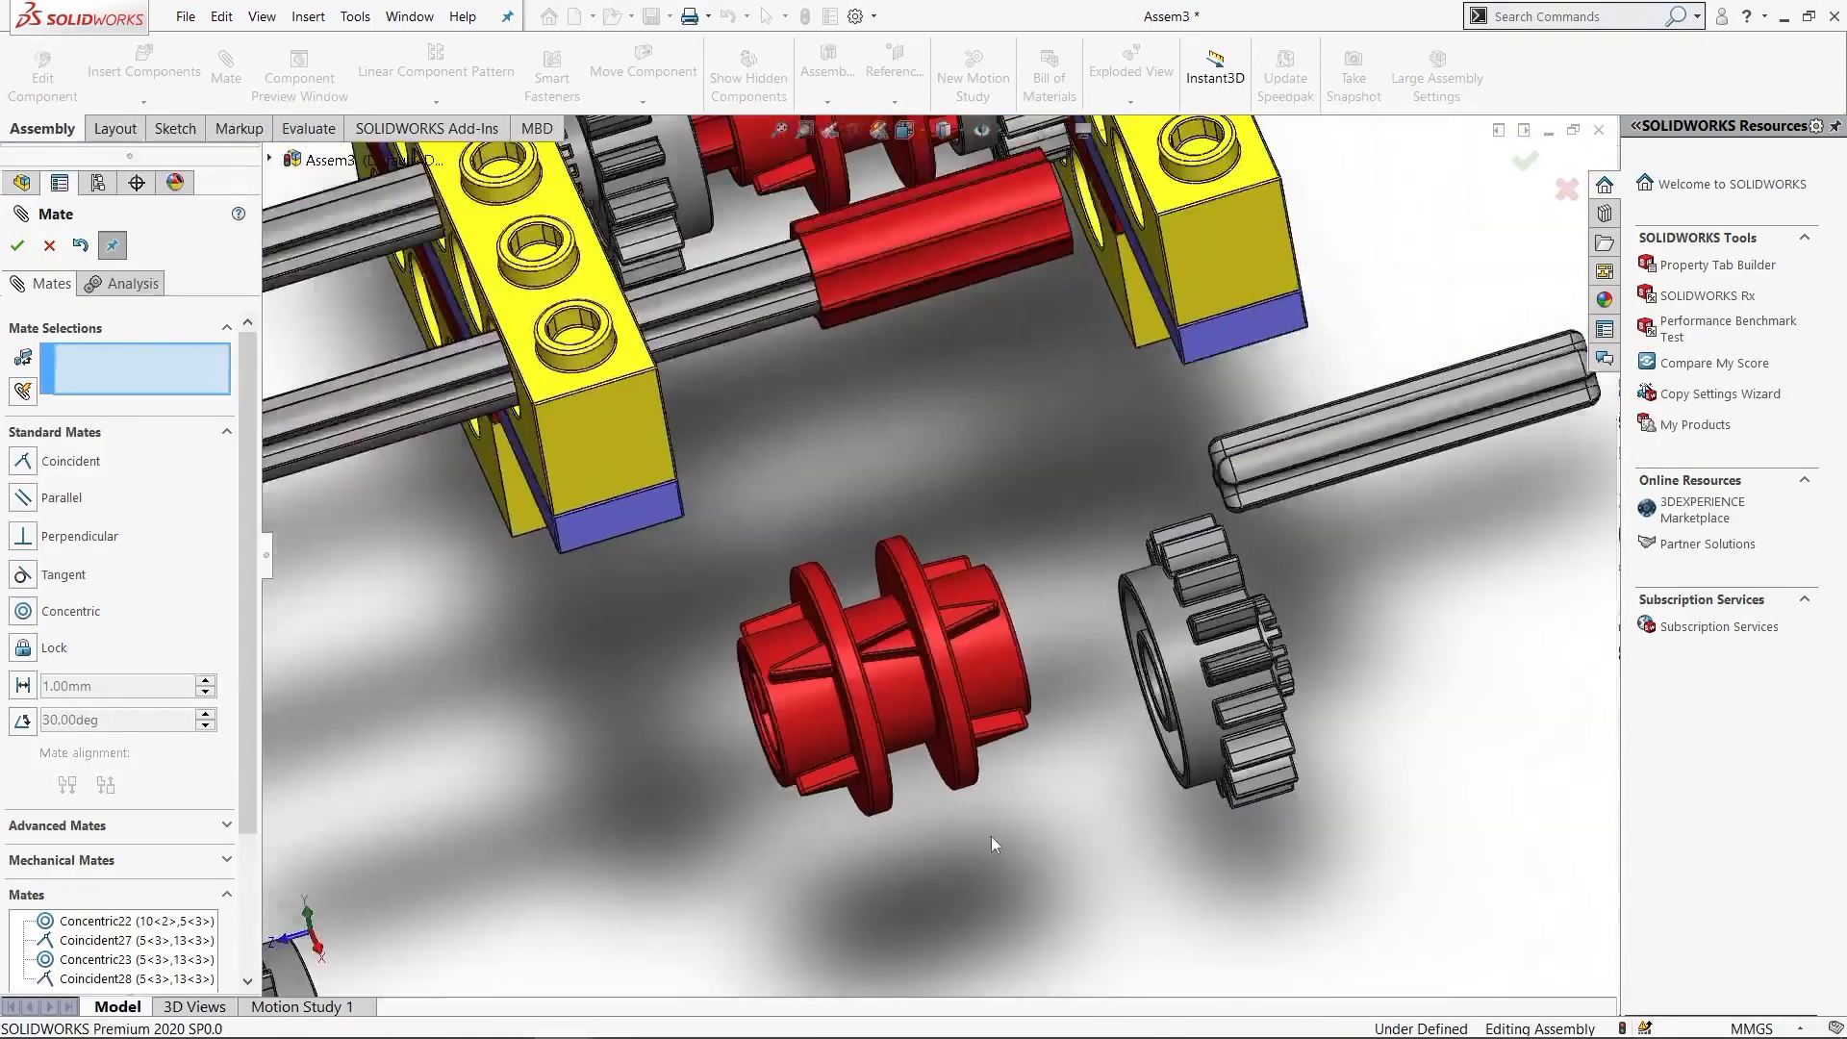
mouse_move(990, 844)
middle_mouse_down()
mouse_move(647, 817)
mouse_move(553, 859)
middle_mouse_up()
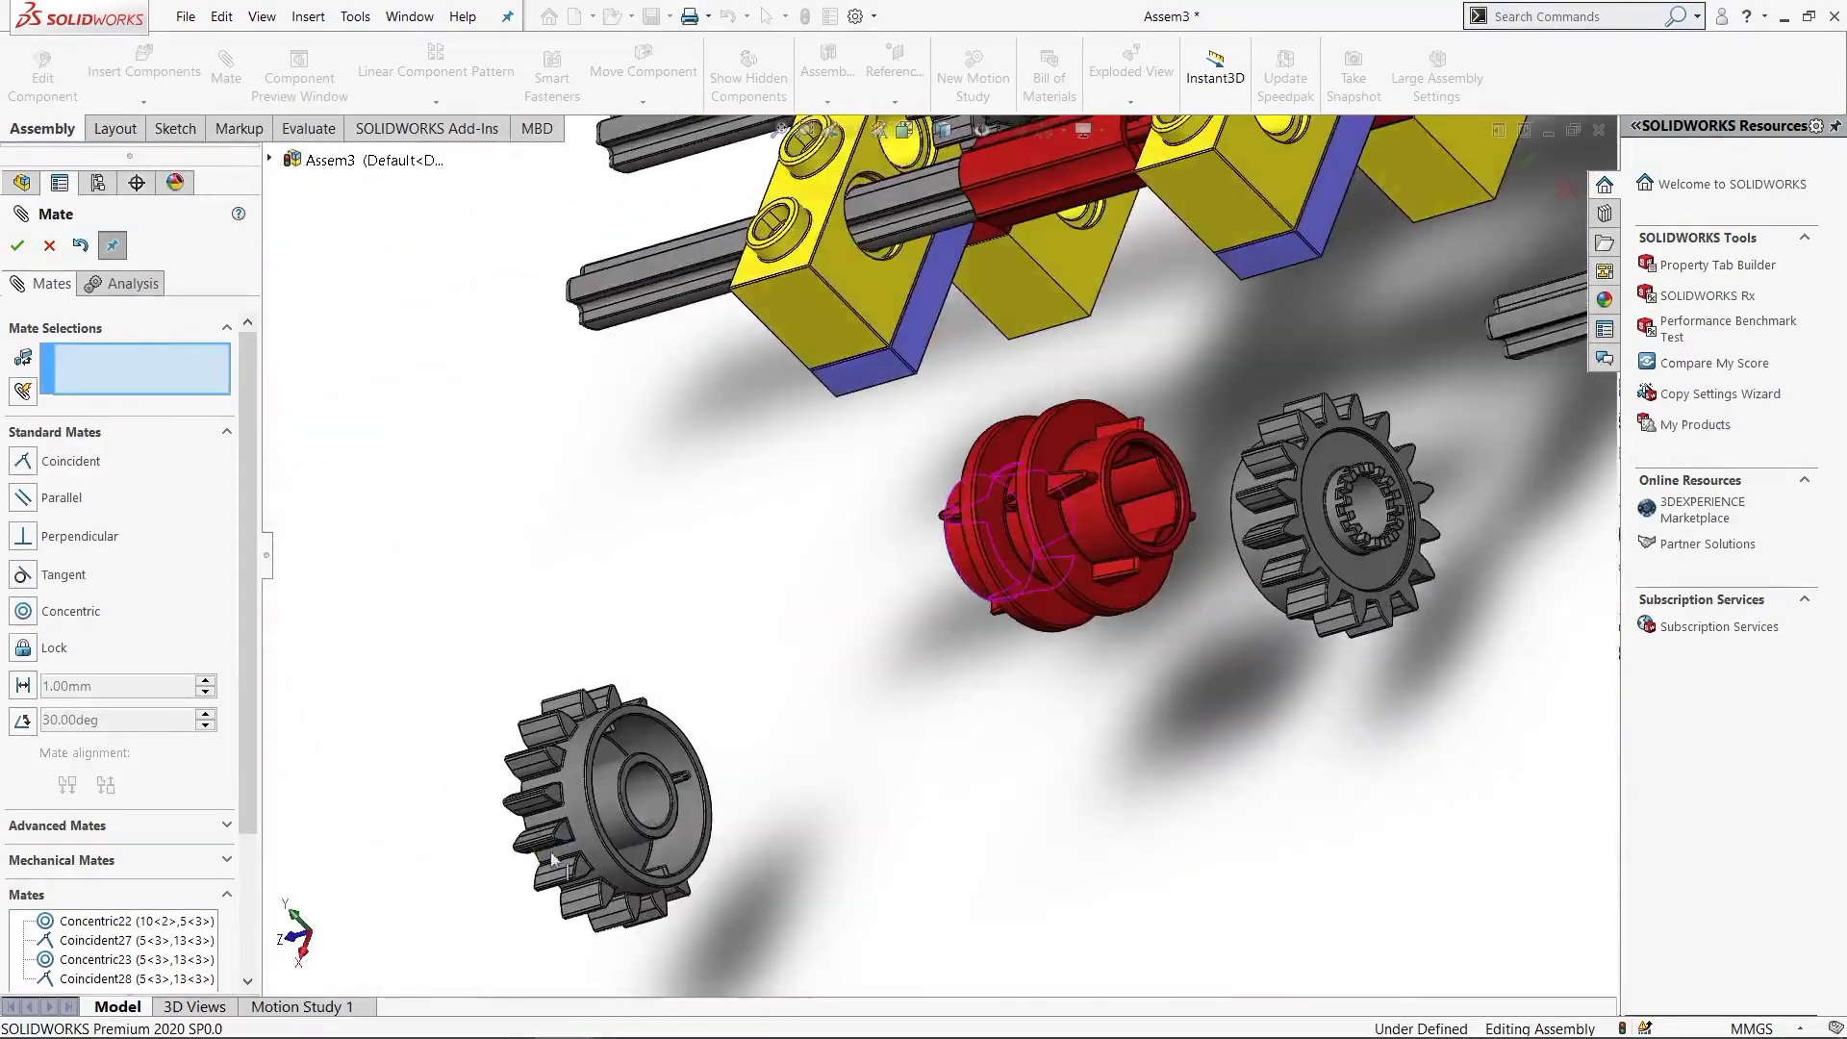
left_click(712, 744)
scroll(1001, 435, "down", 3)
scroll(916, 360, "down", 2)
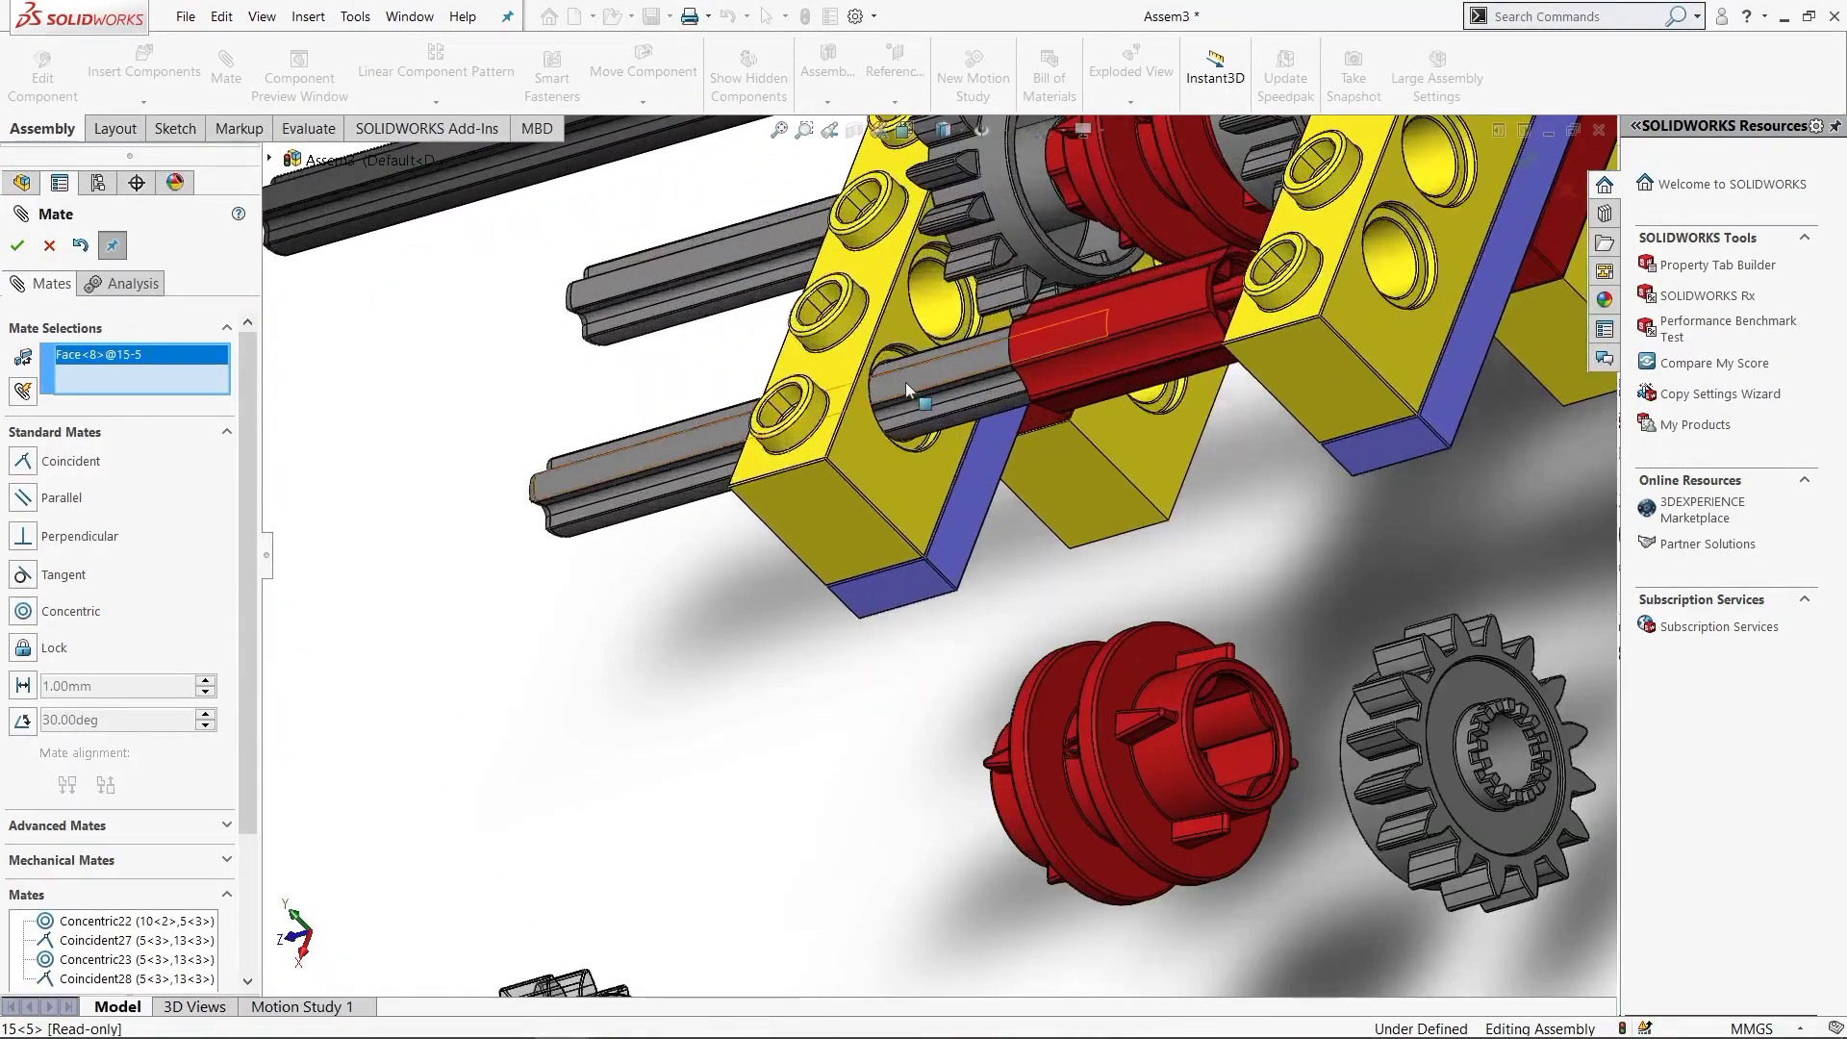
left_click(904, 383)
left_click(1199, 361)
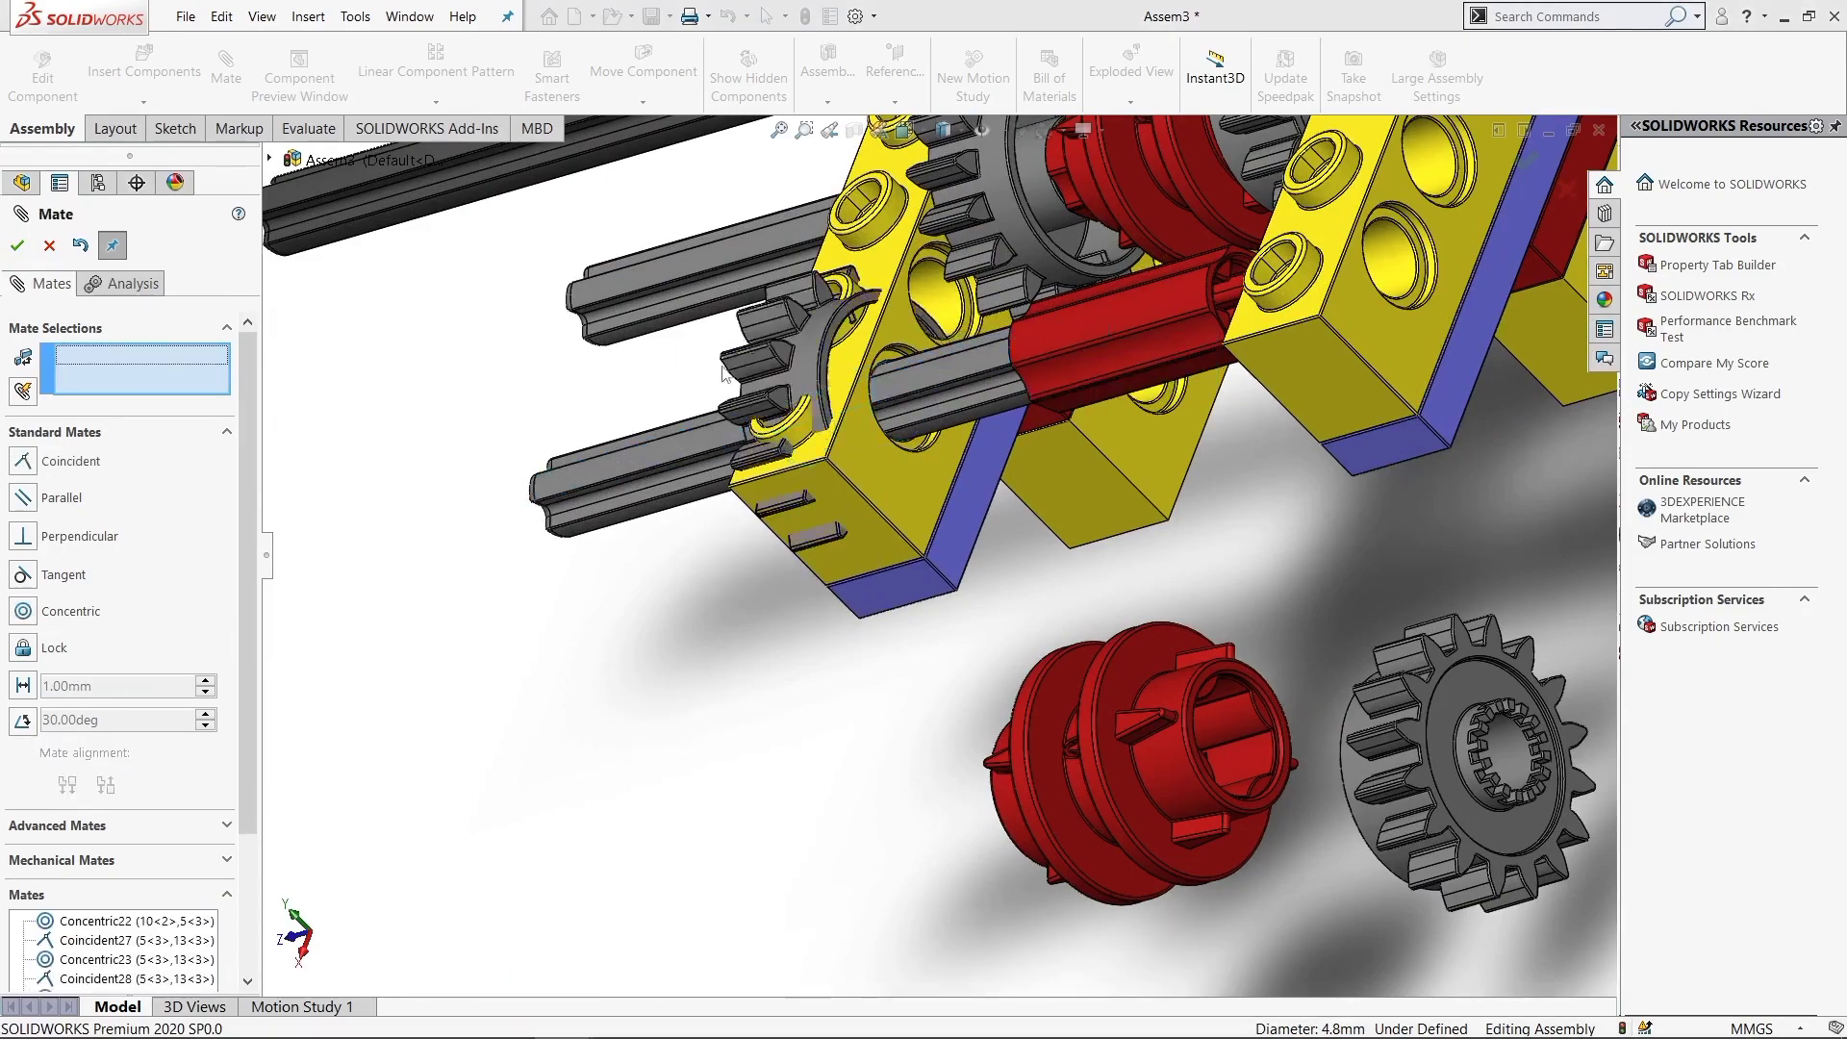
Seat the gear's side face coincident against the yellow block
scroll(1222, 371, "down", 2)
scroll(851, 369, "down", 2)
scroll(702, 437, "down", 2)
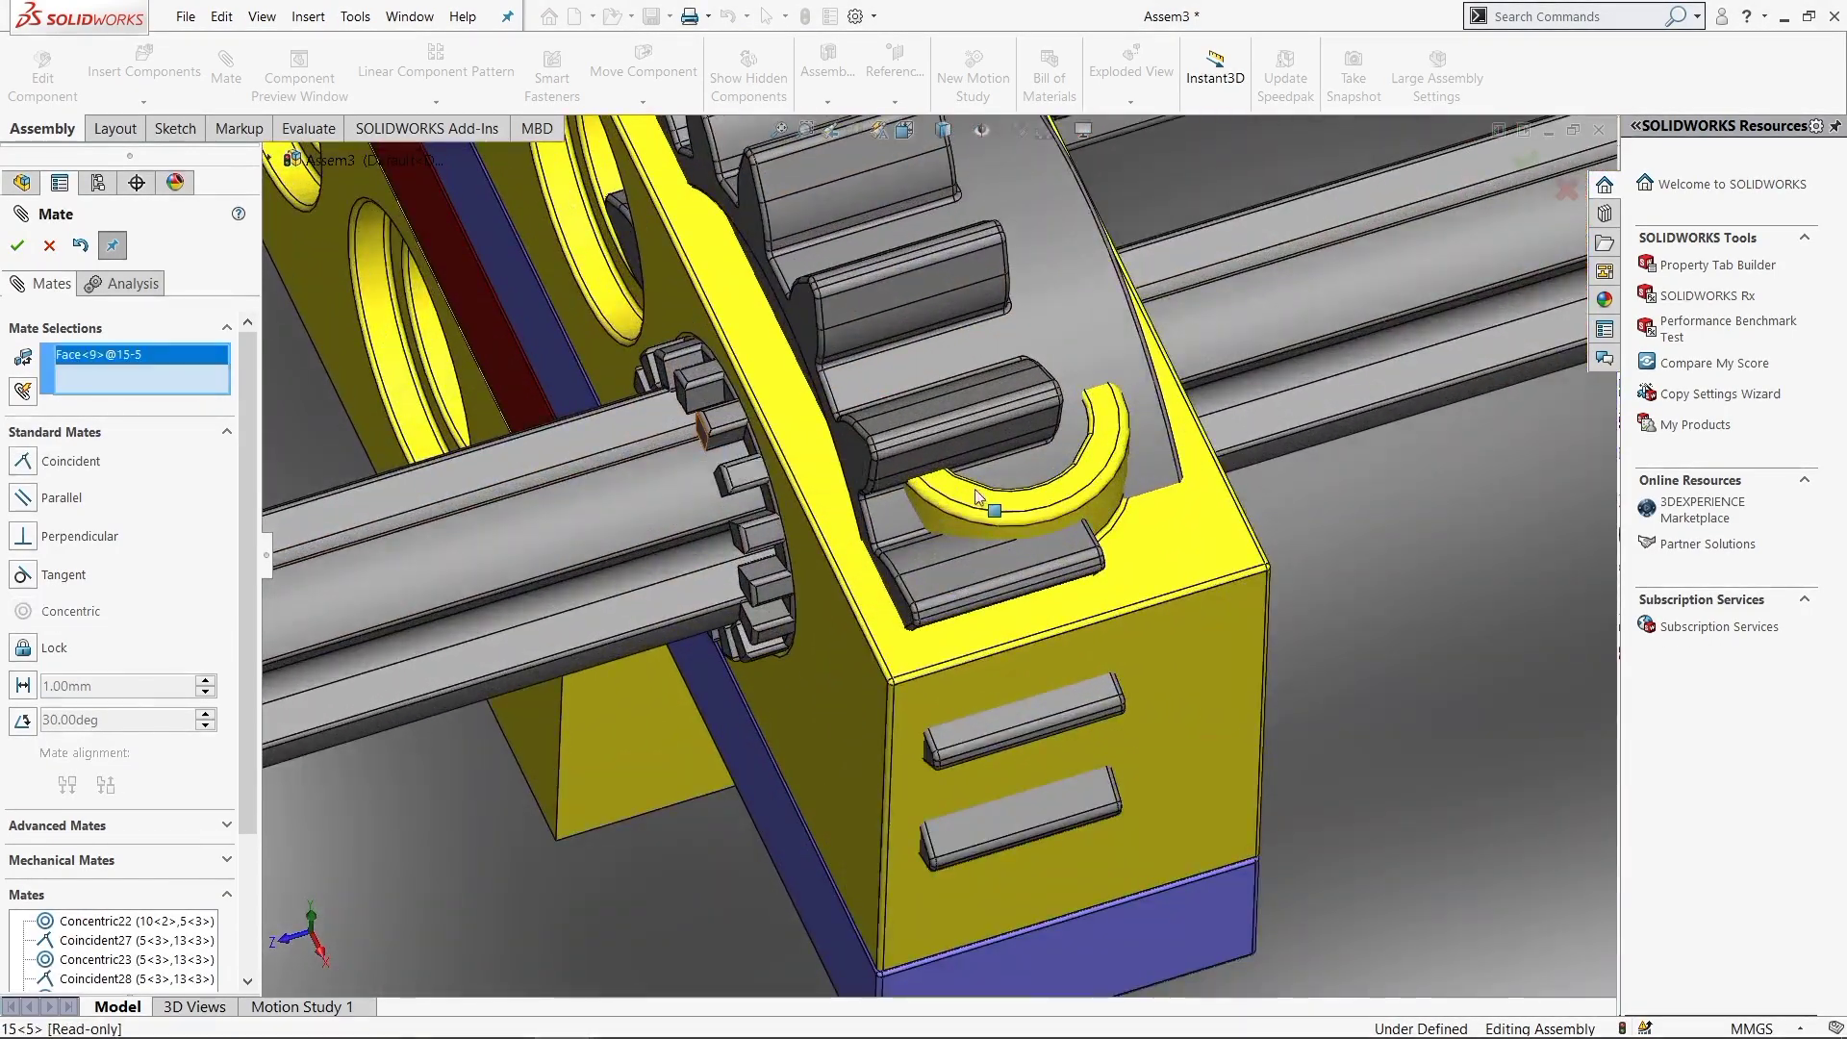
middle_click_drag(976, 496, 971, 459)
left_click(1066, 525)
left_click(1183, 481)
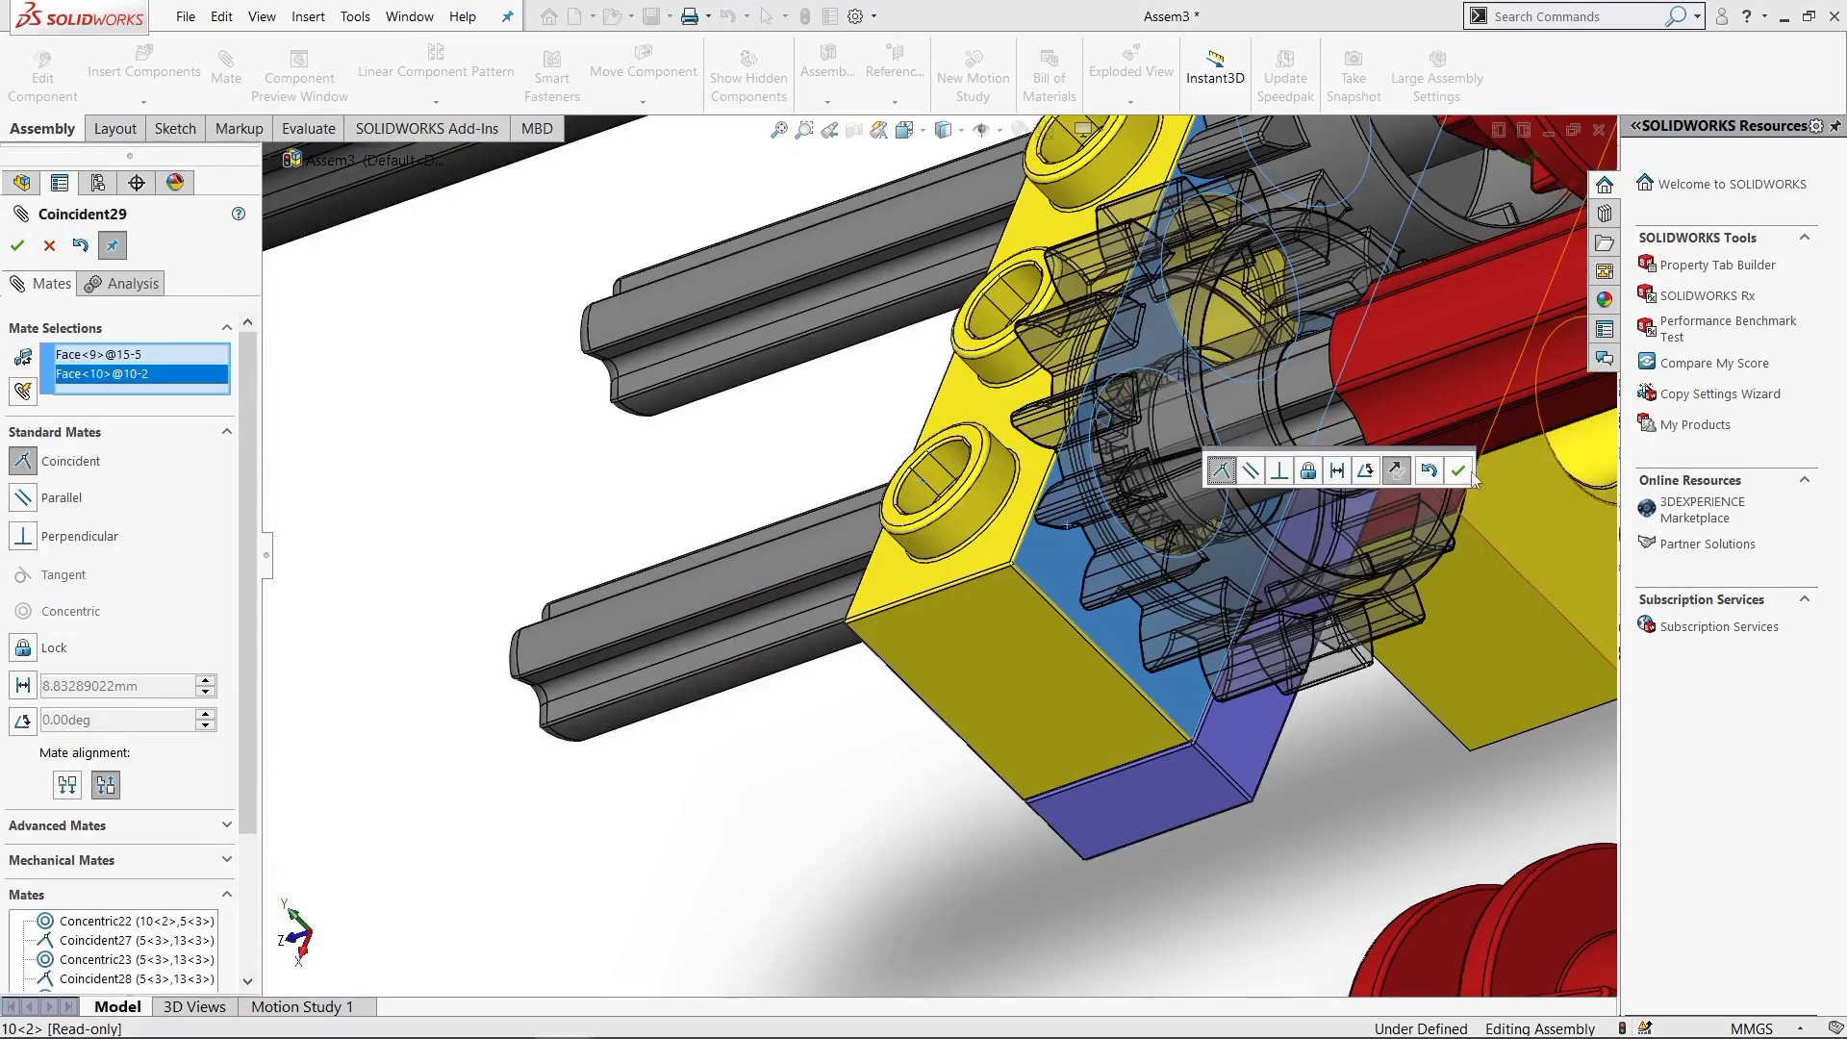
left_click(1462, 471)
Add one more alignment mate from the gear bore's edge
mouse_move(1192, 560)
middle_mouse_down()
mouse_move(1289, 571)
mouse_move(1210, 400)
mouse_move(863, 521)
middle_mouse_up()
scroll(1285, 581, "down", 2)
scroll(1123, 377, "down", 4)
scroll(1123, 377, "up", 2)
left_click(1217, 384)
left_click(863, 522)
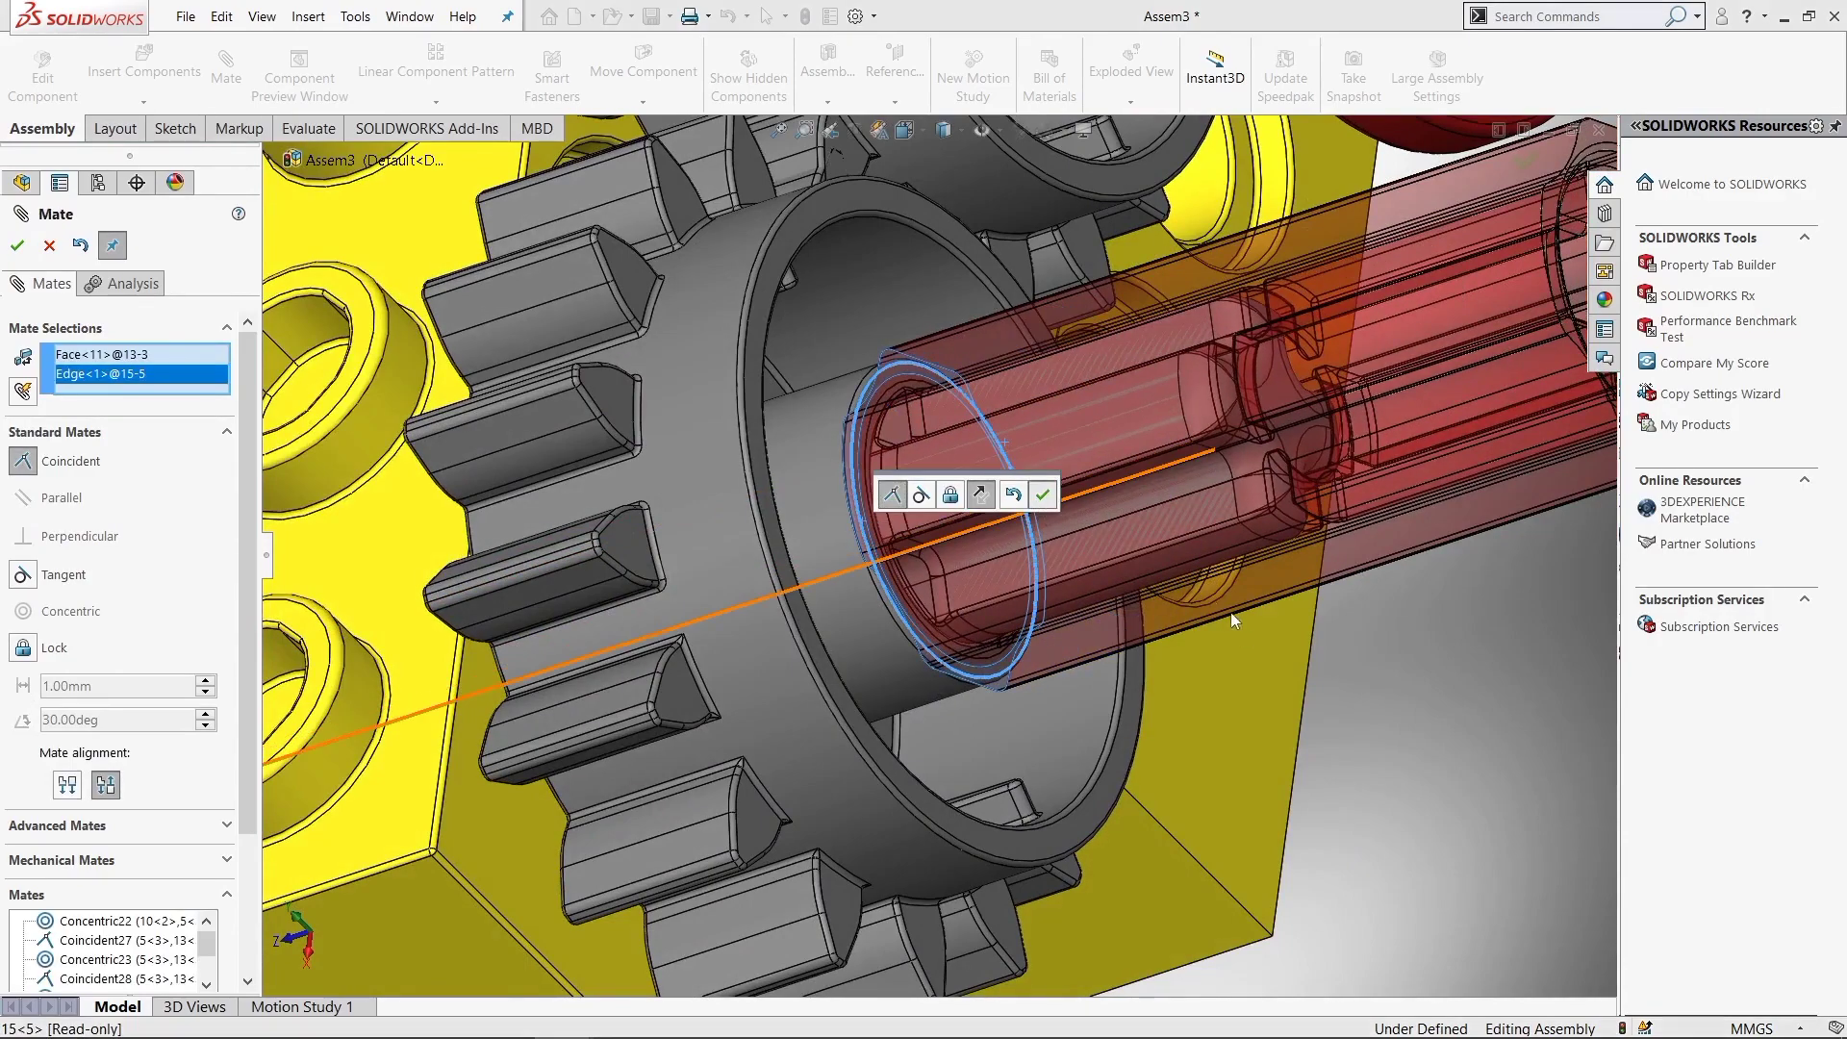
key("Return")
mouse_move(1232, 611)
middle_mouse_down()
mouse_move(1292, 664)
mouse_move(1389, 639)
middle_mouse_up()
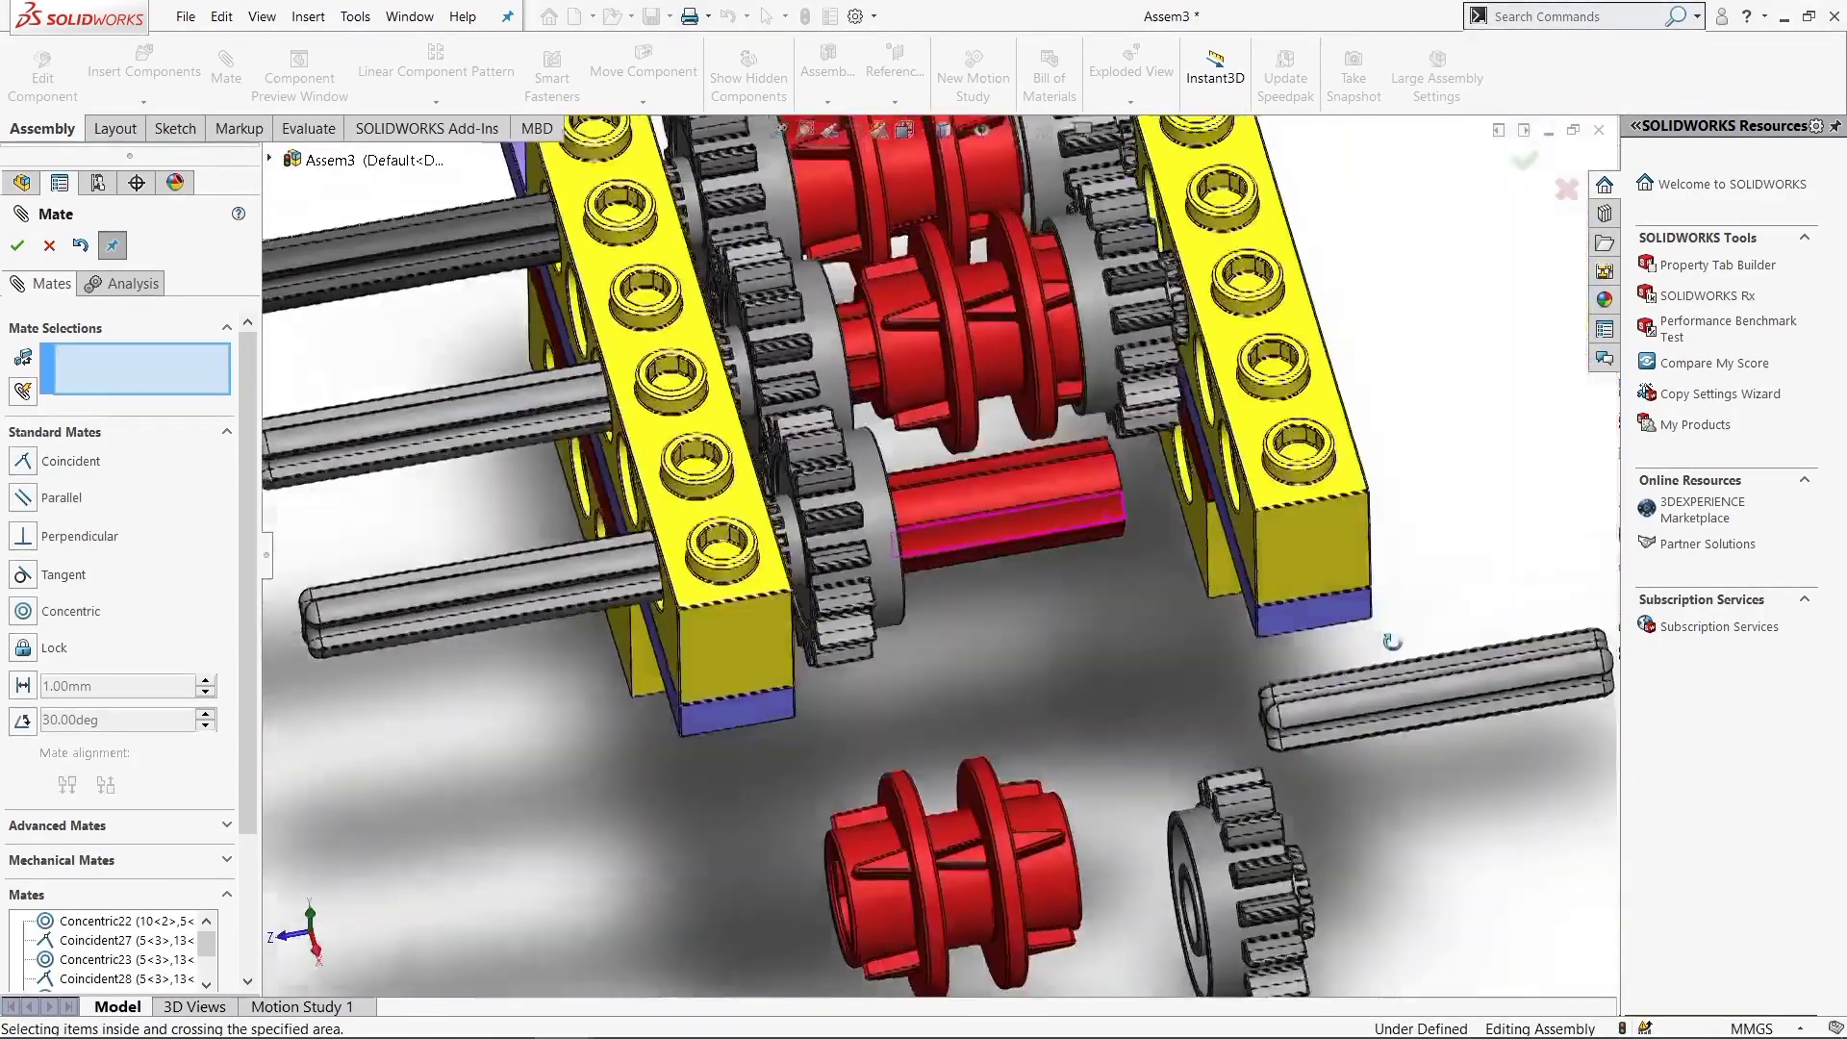
scroll(1044, 916, "down", 2)
middle_click_drag(1044, 916, 850, 726)
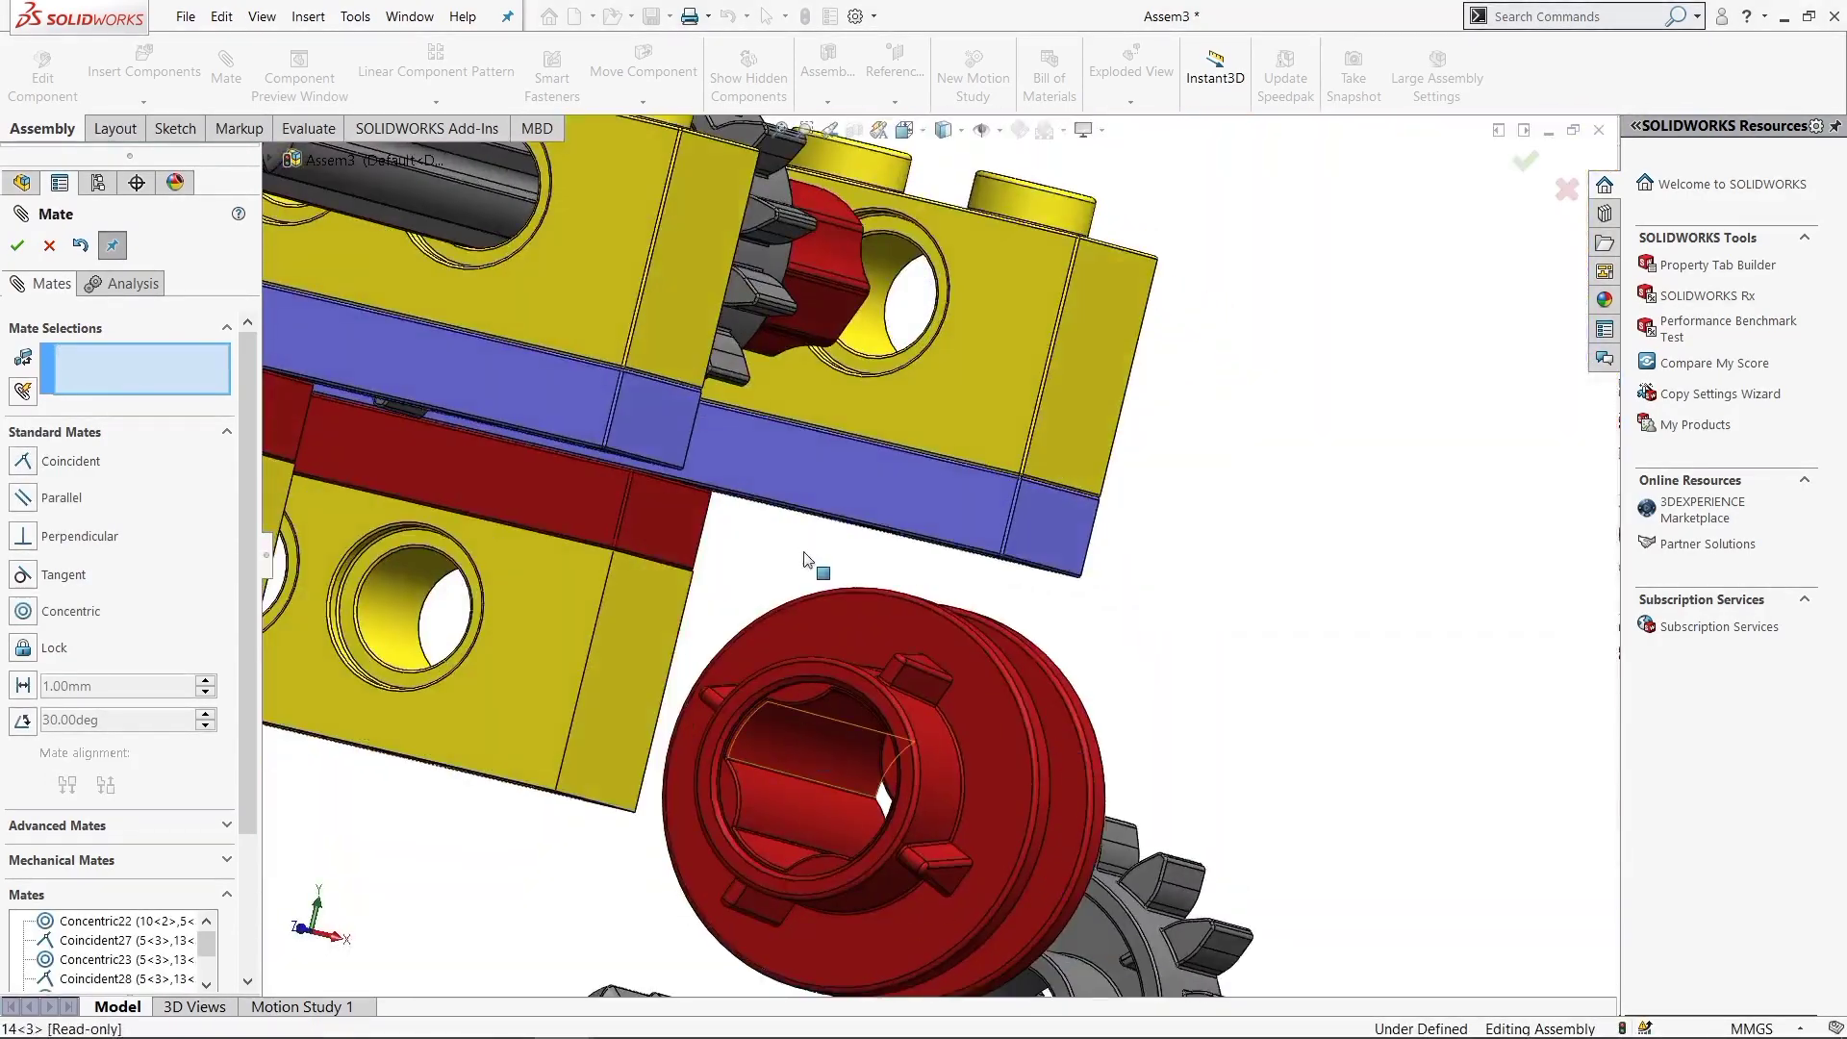
Seat the red clutch parts on their axle with two concentric mates
middle_click_drag(805, 560, 783, 488)
left_click(771, 367)
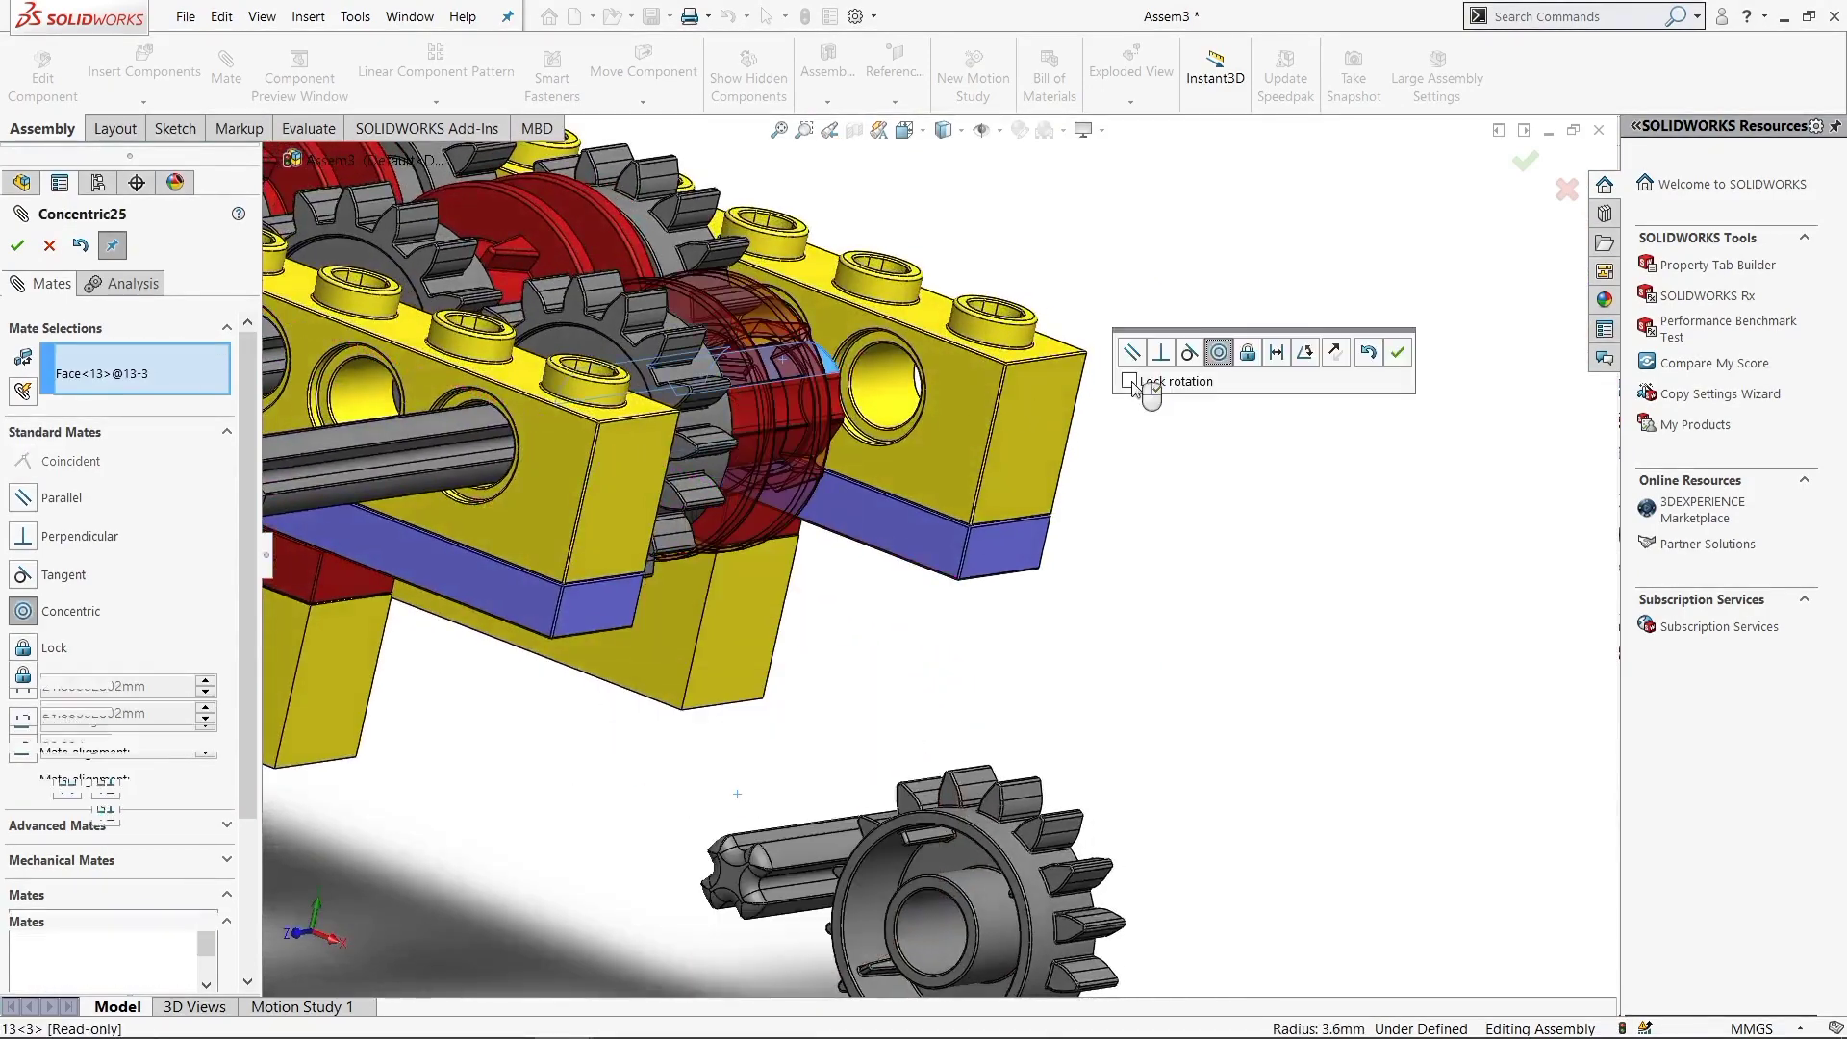
left_click(1398, 353)
left_click_drag(928, 307, 991, 284)
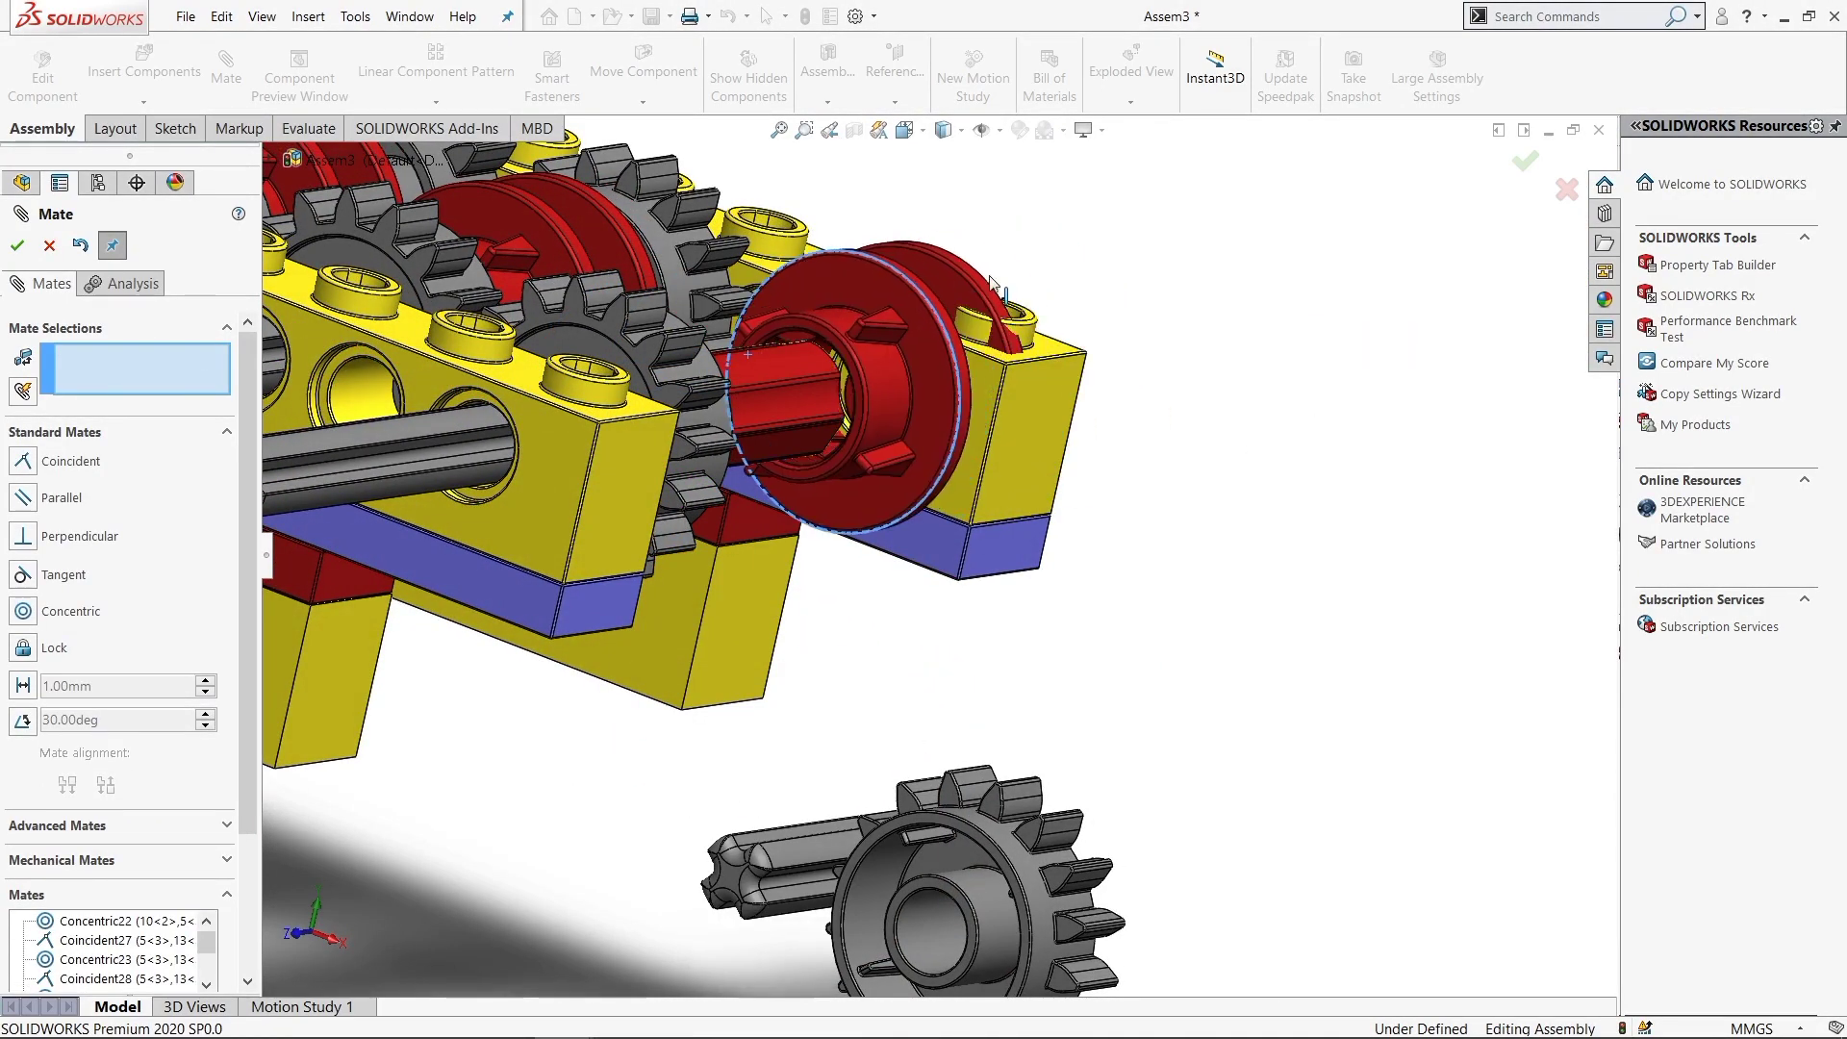
scroll(669, 452, "down", 3)
scroll(962, 404, "down", 3)
scroll(1224, 526, "down", 4)
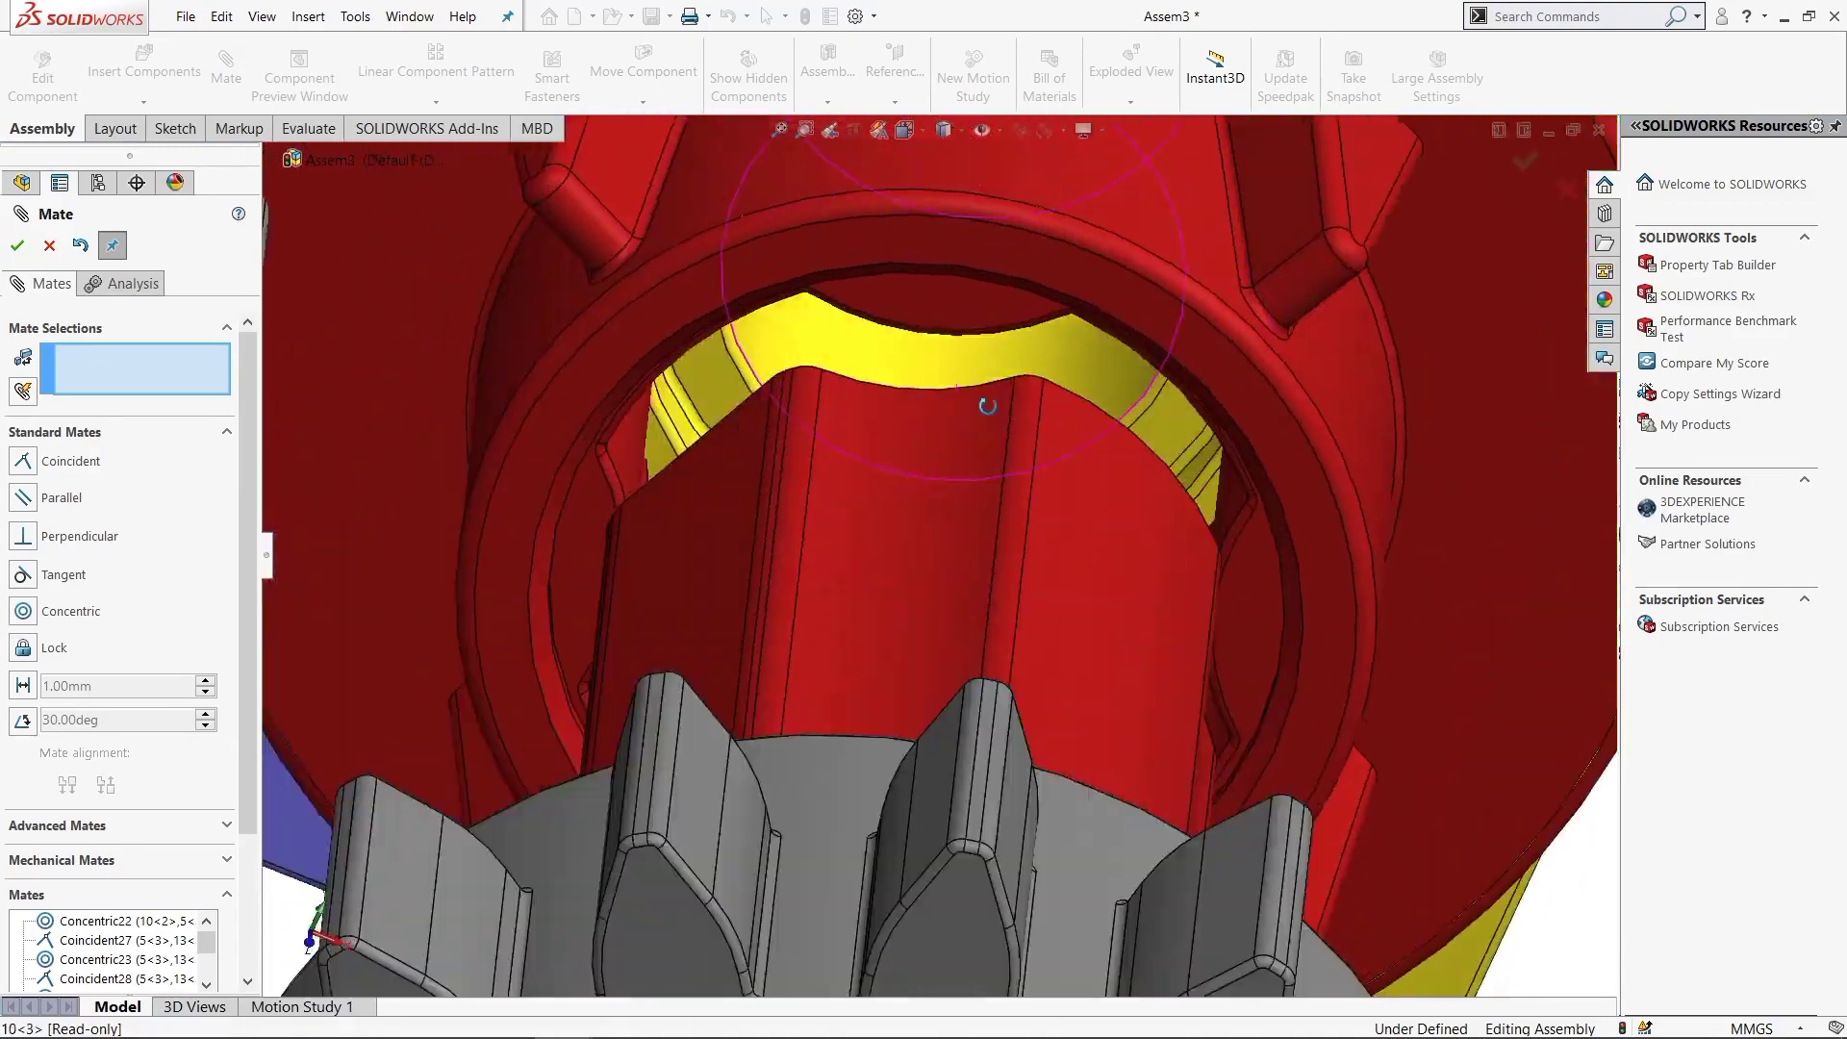
left_click(1224, 525)
scroll(1198, 540, "up", 5)
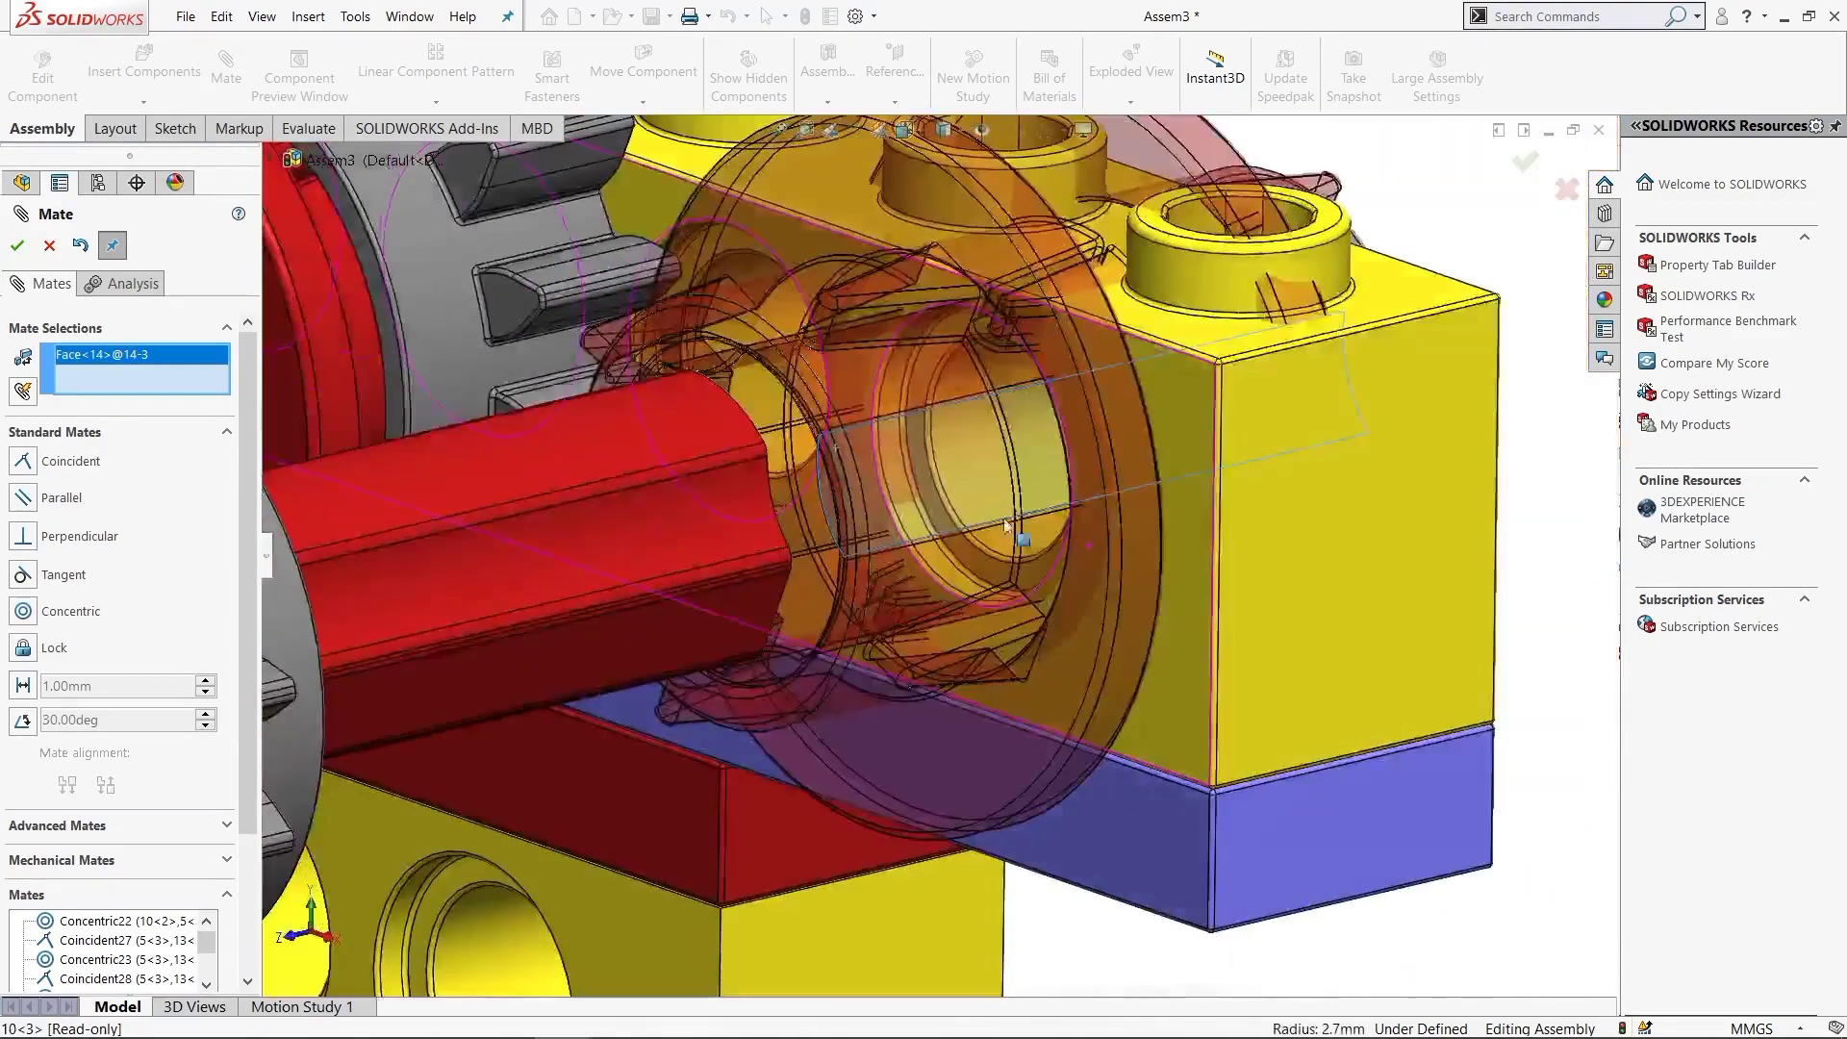
left_click(641, 517)
left_click(1385, 612)
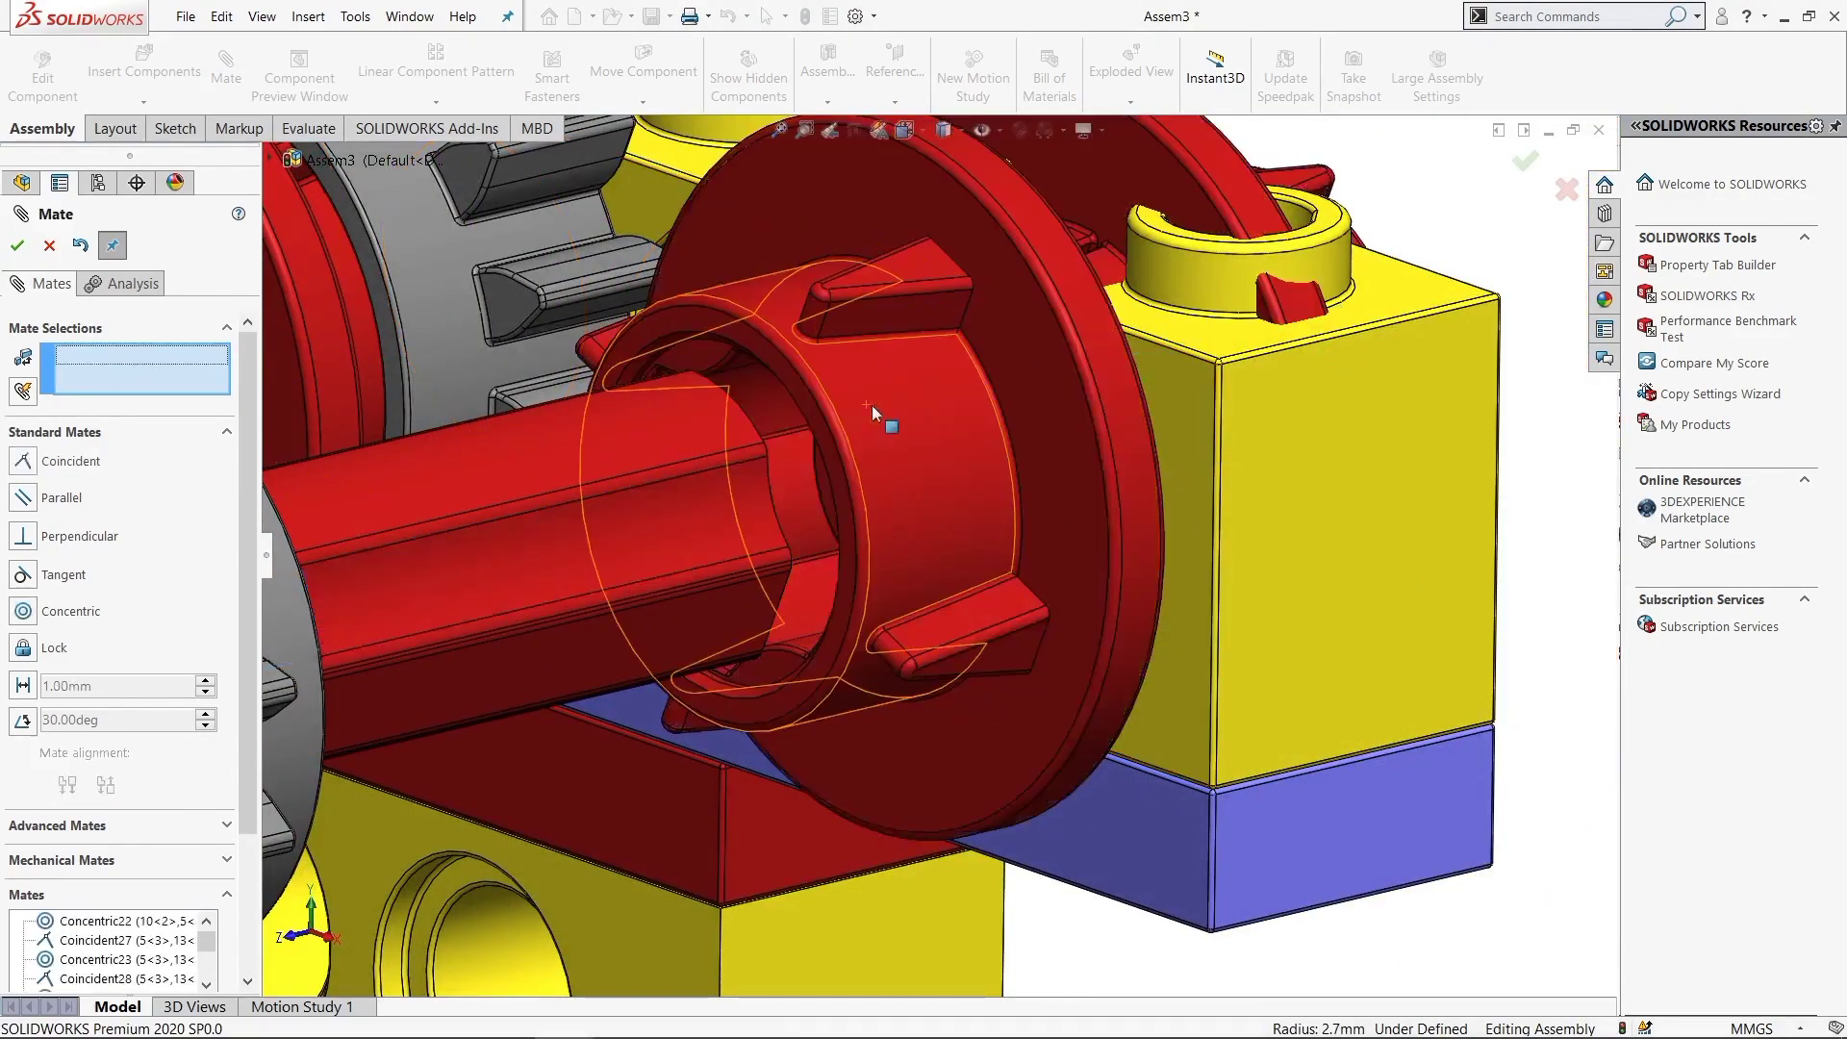
Mate the short pin concentric with its matching hole
scroll(490, 530, "up", 2)
scroll(907, 647, "up", 2)
scroll(886, 680, "up", 4)
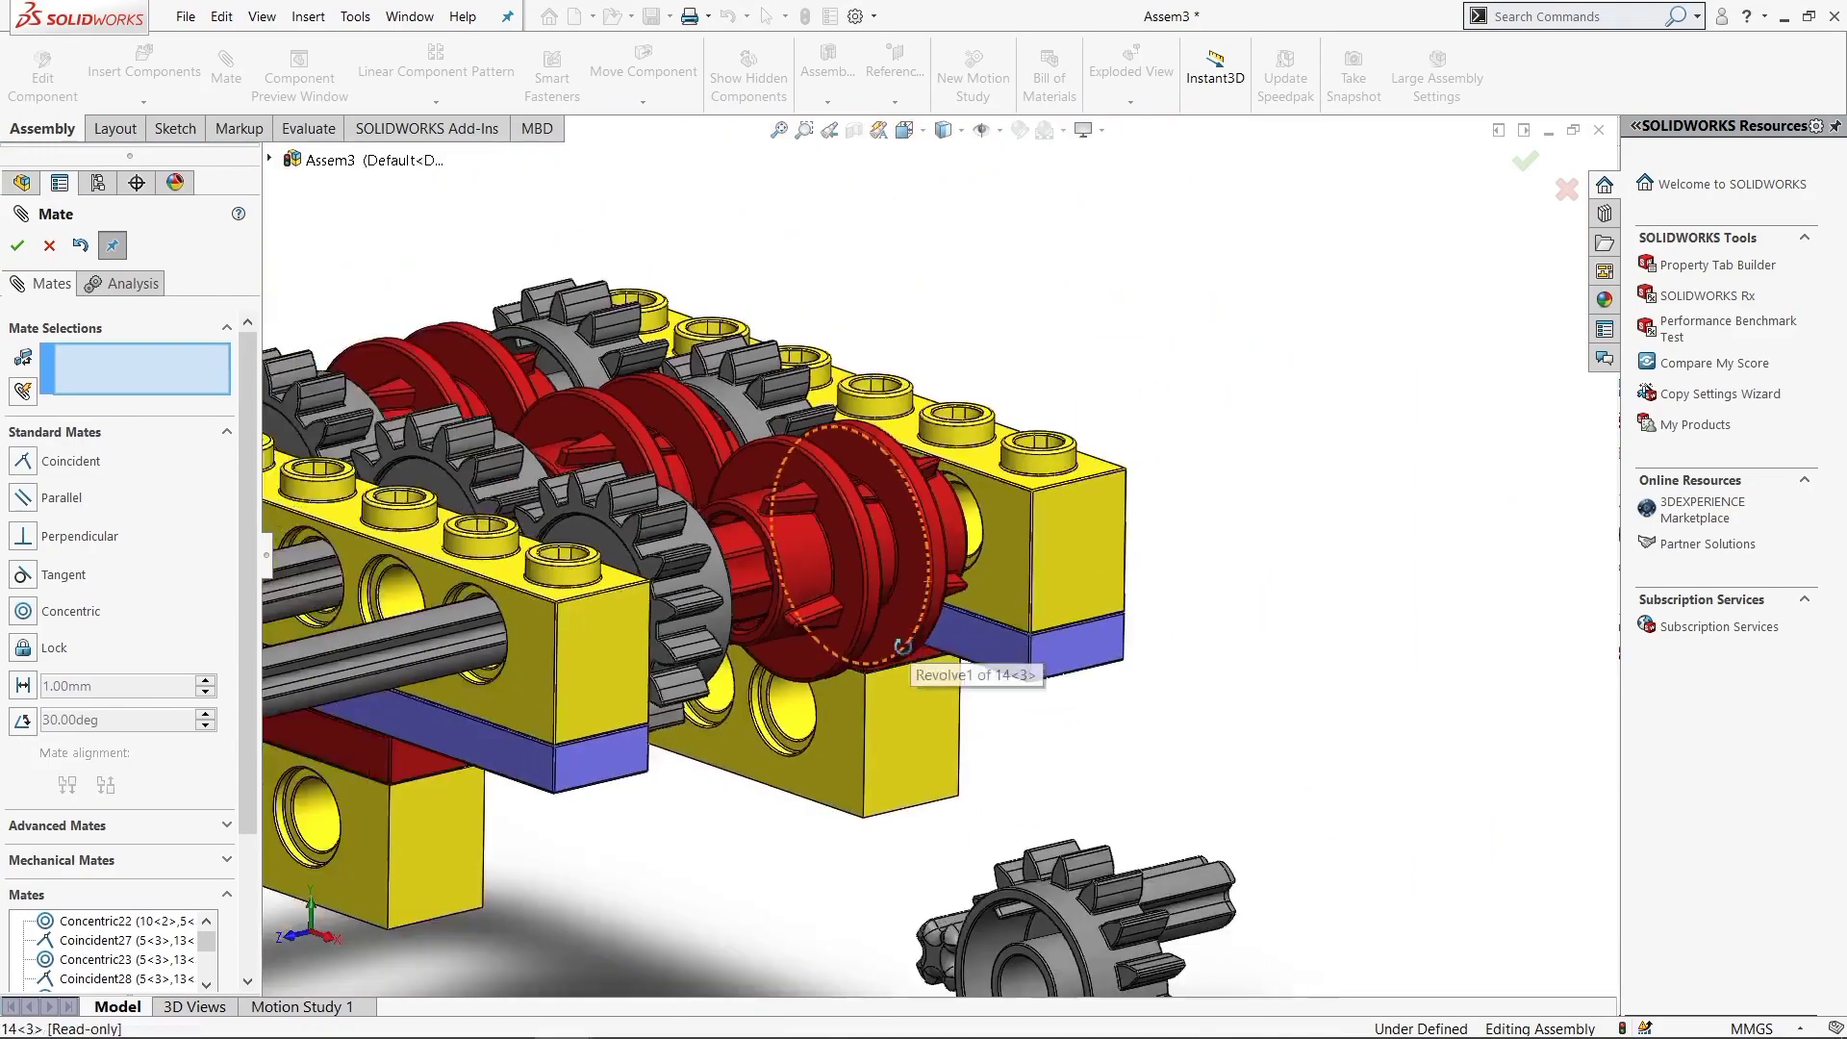
scroll(1145, 818, "down", 2)
left_click(1146, 796)
middle_click_drag(1147, 796, 610, 620)
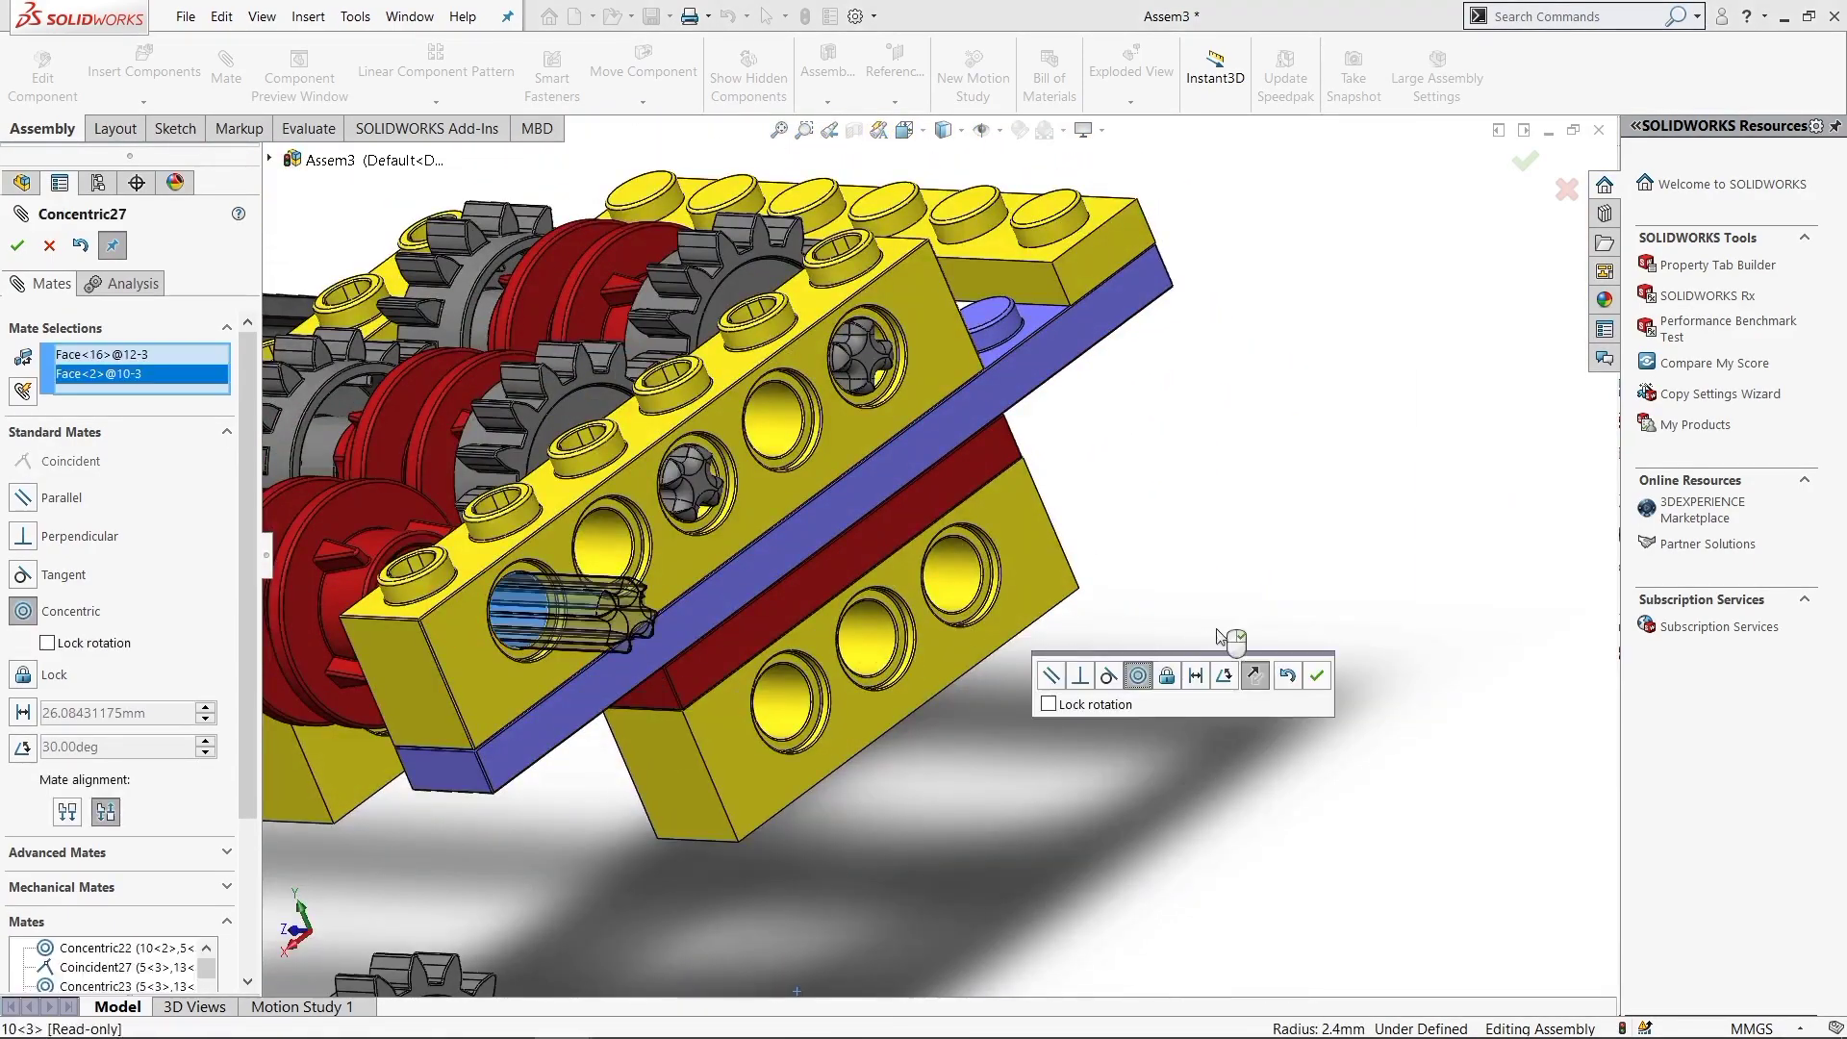
key("Return")
Make the pin's end face coincident and flush with the beam face
scroll(1026, 751, "down", 3)
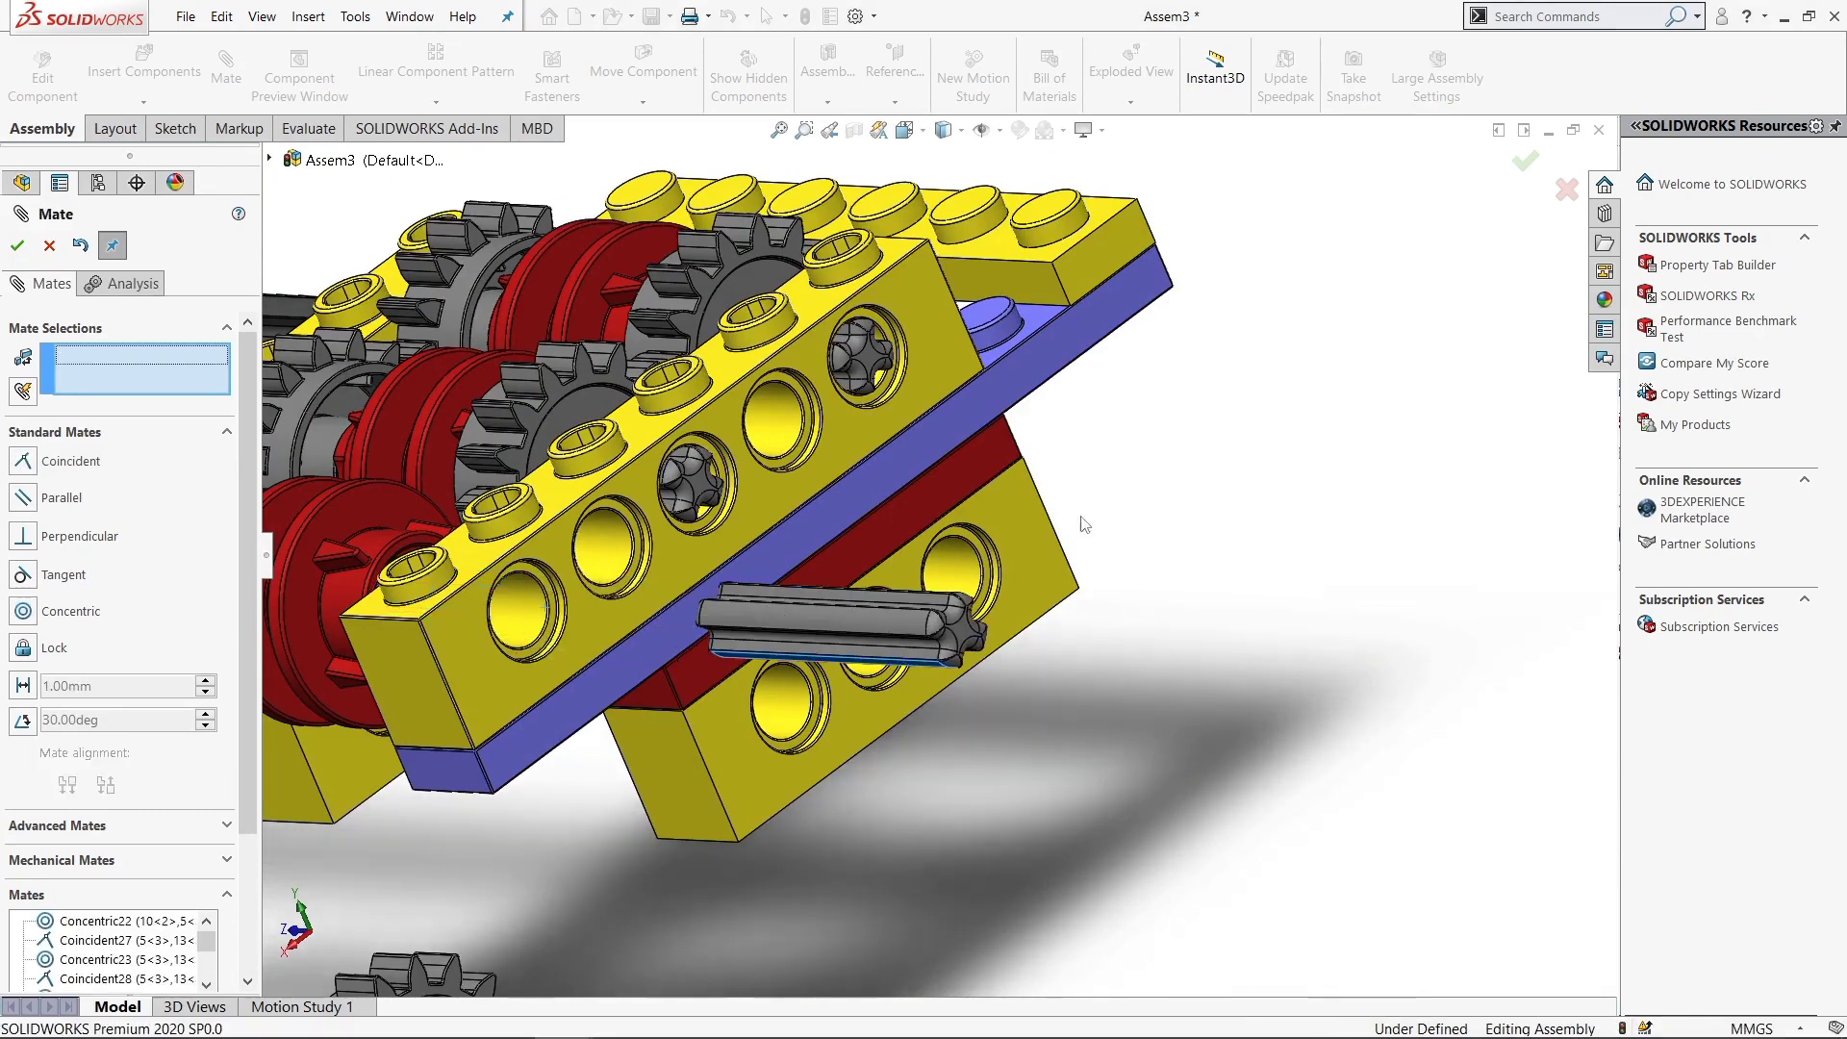
middle_click_drag(1025, 750, 902, 592)
left_click(594, 631)
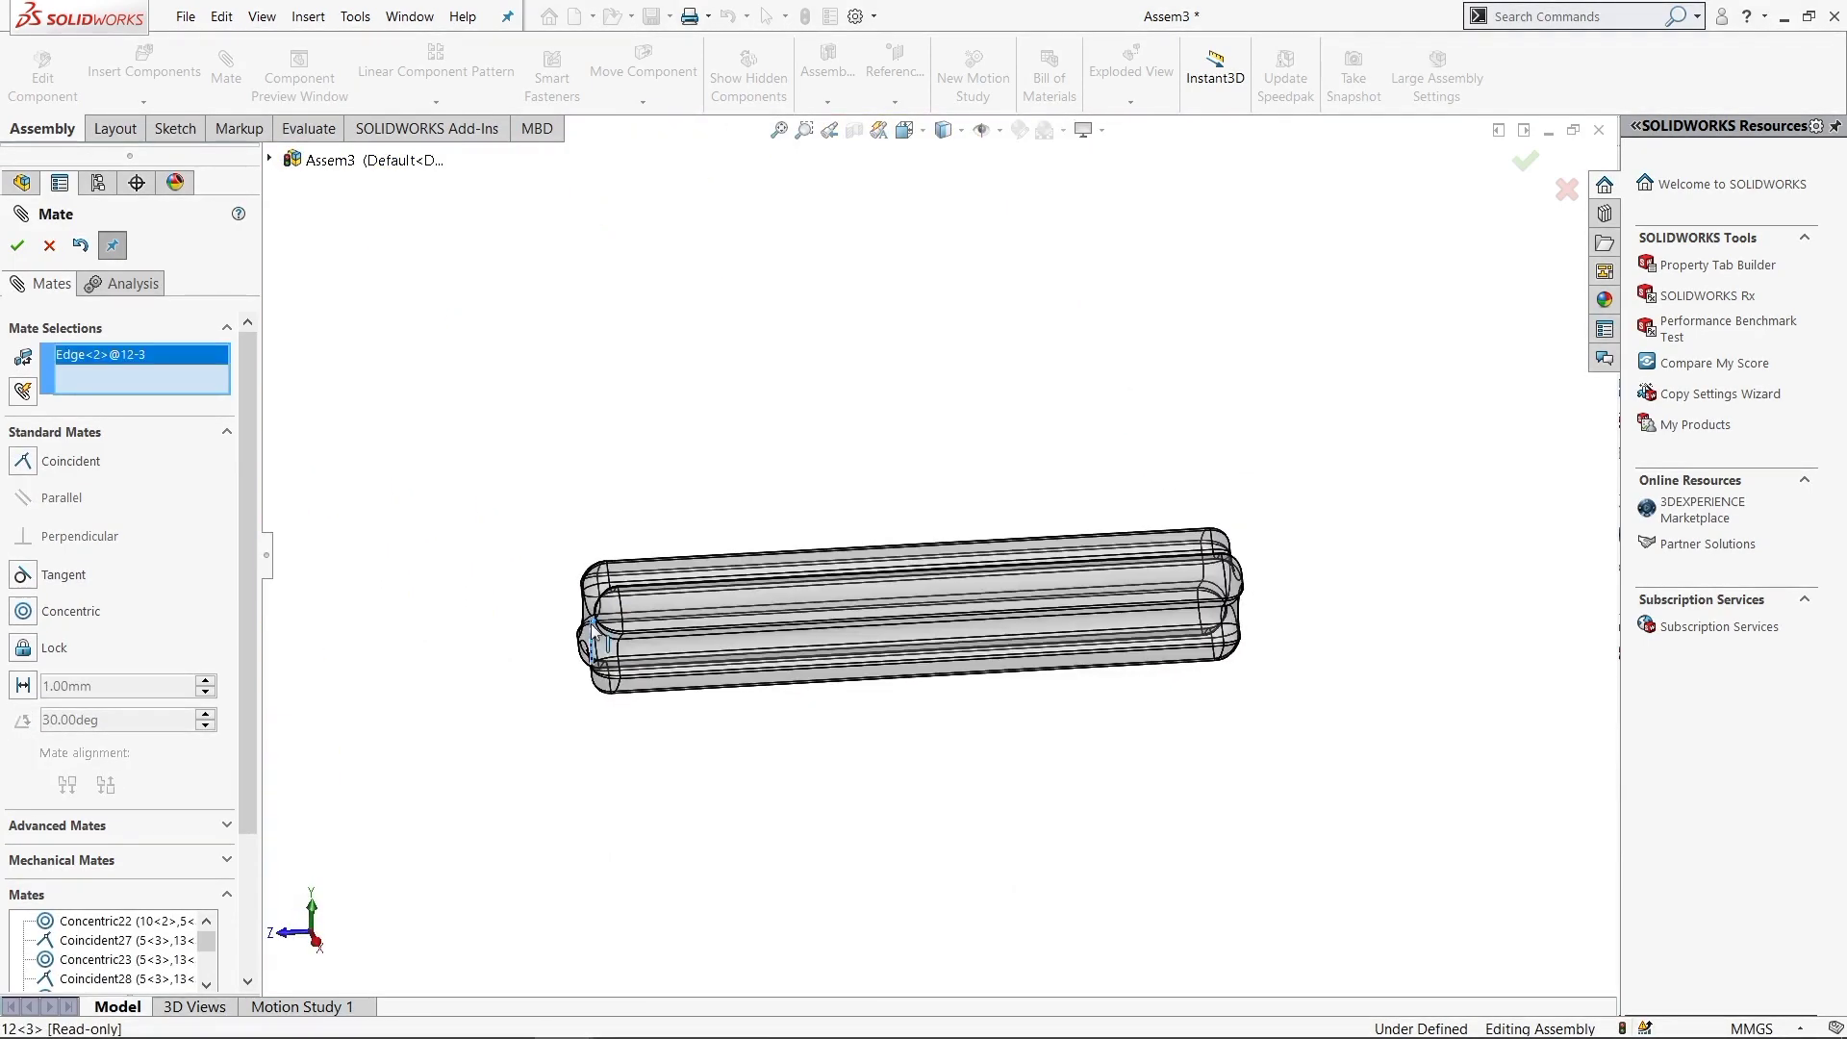
left_click(79, 370)
left_click(673, 596)
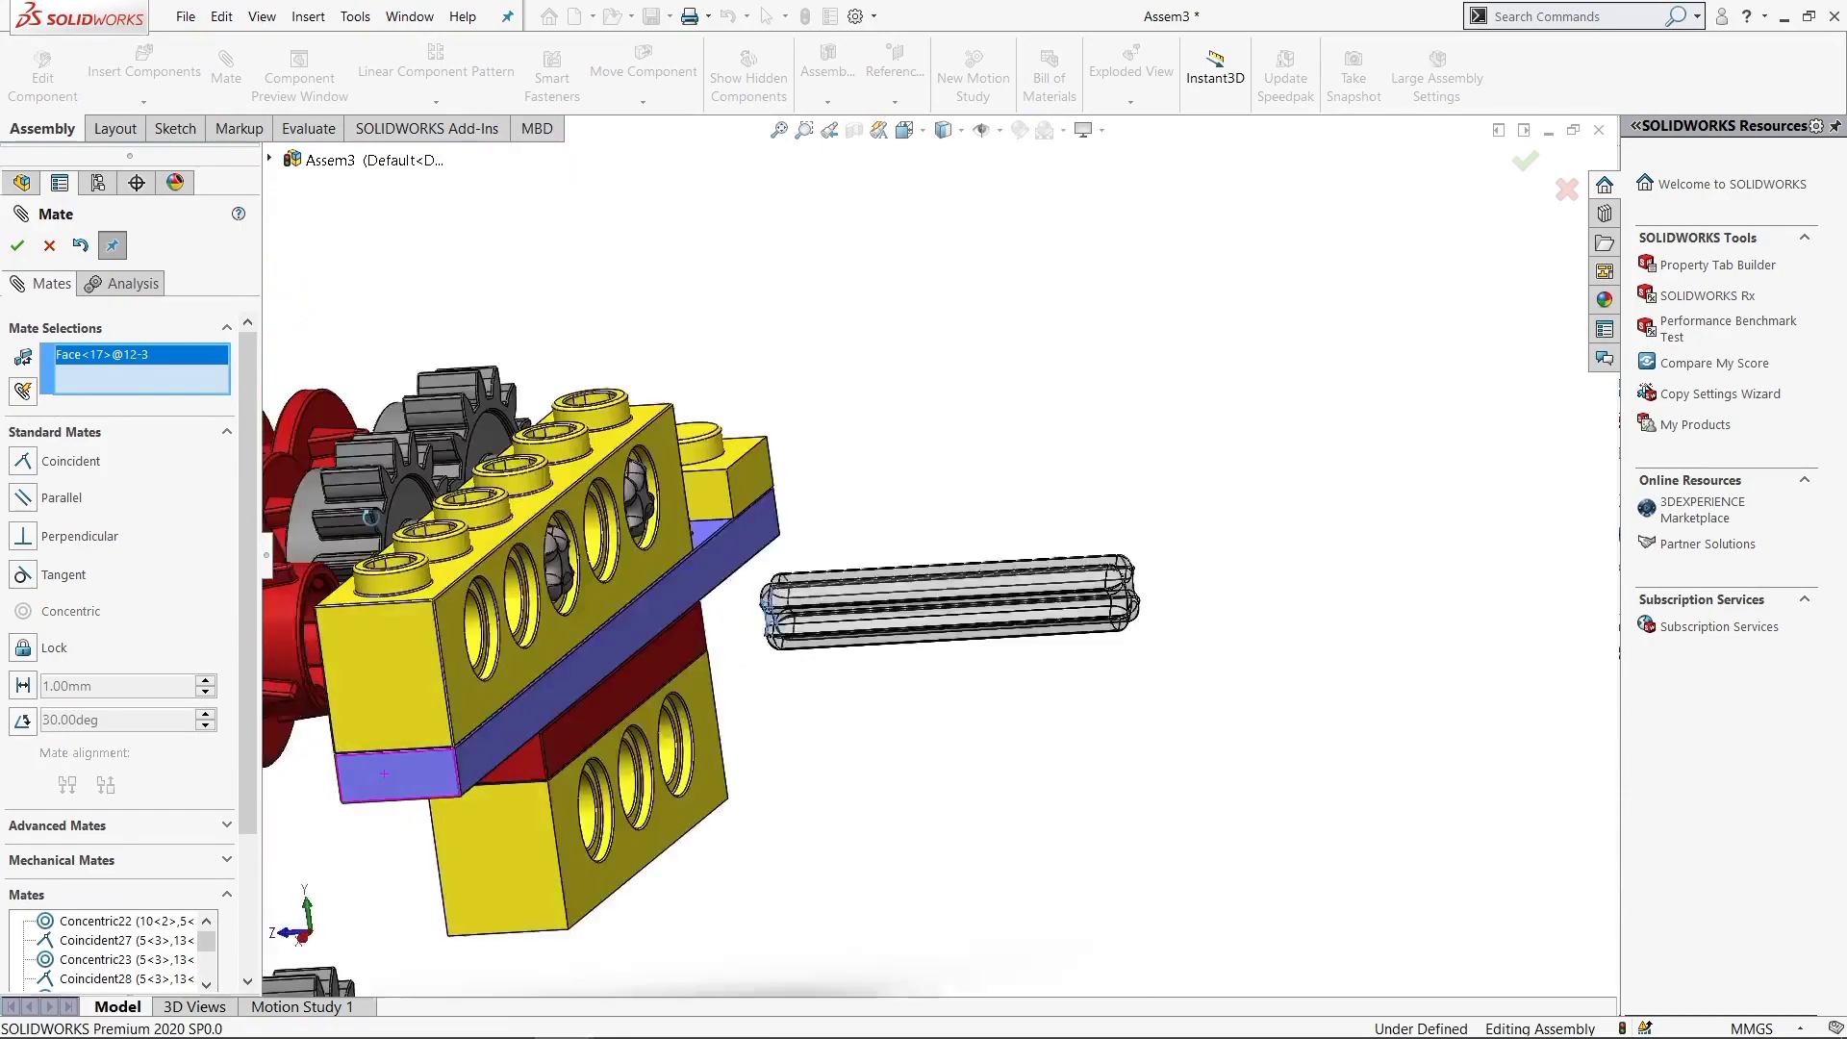
scroll(450, 643, "down", 5)
mouse_move(450, 642)
middle_mouse_down()
mouse_move(589, 660)
mouse_move(743, 616)
middle_mouse_up()
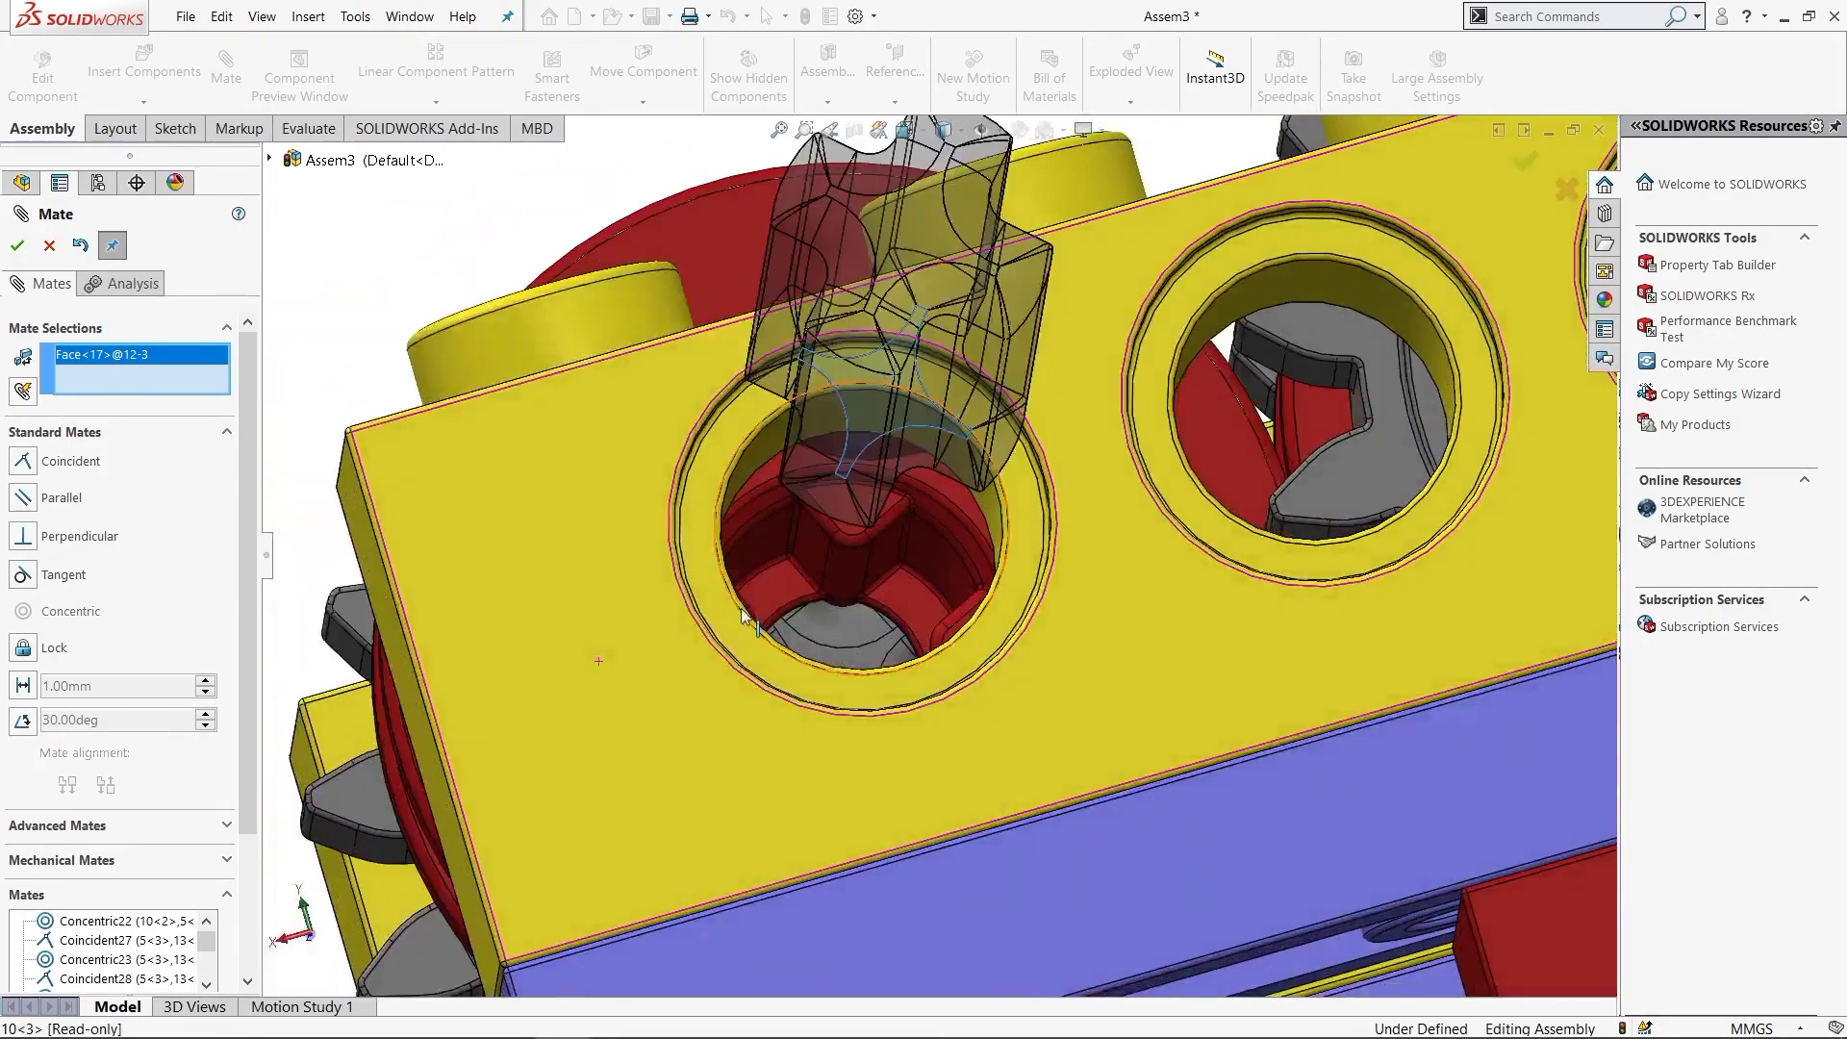
left_click(797, 581)
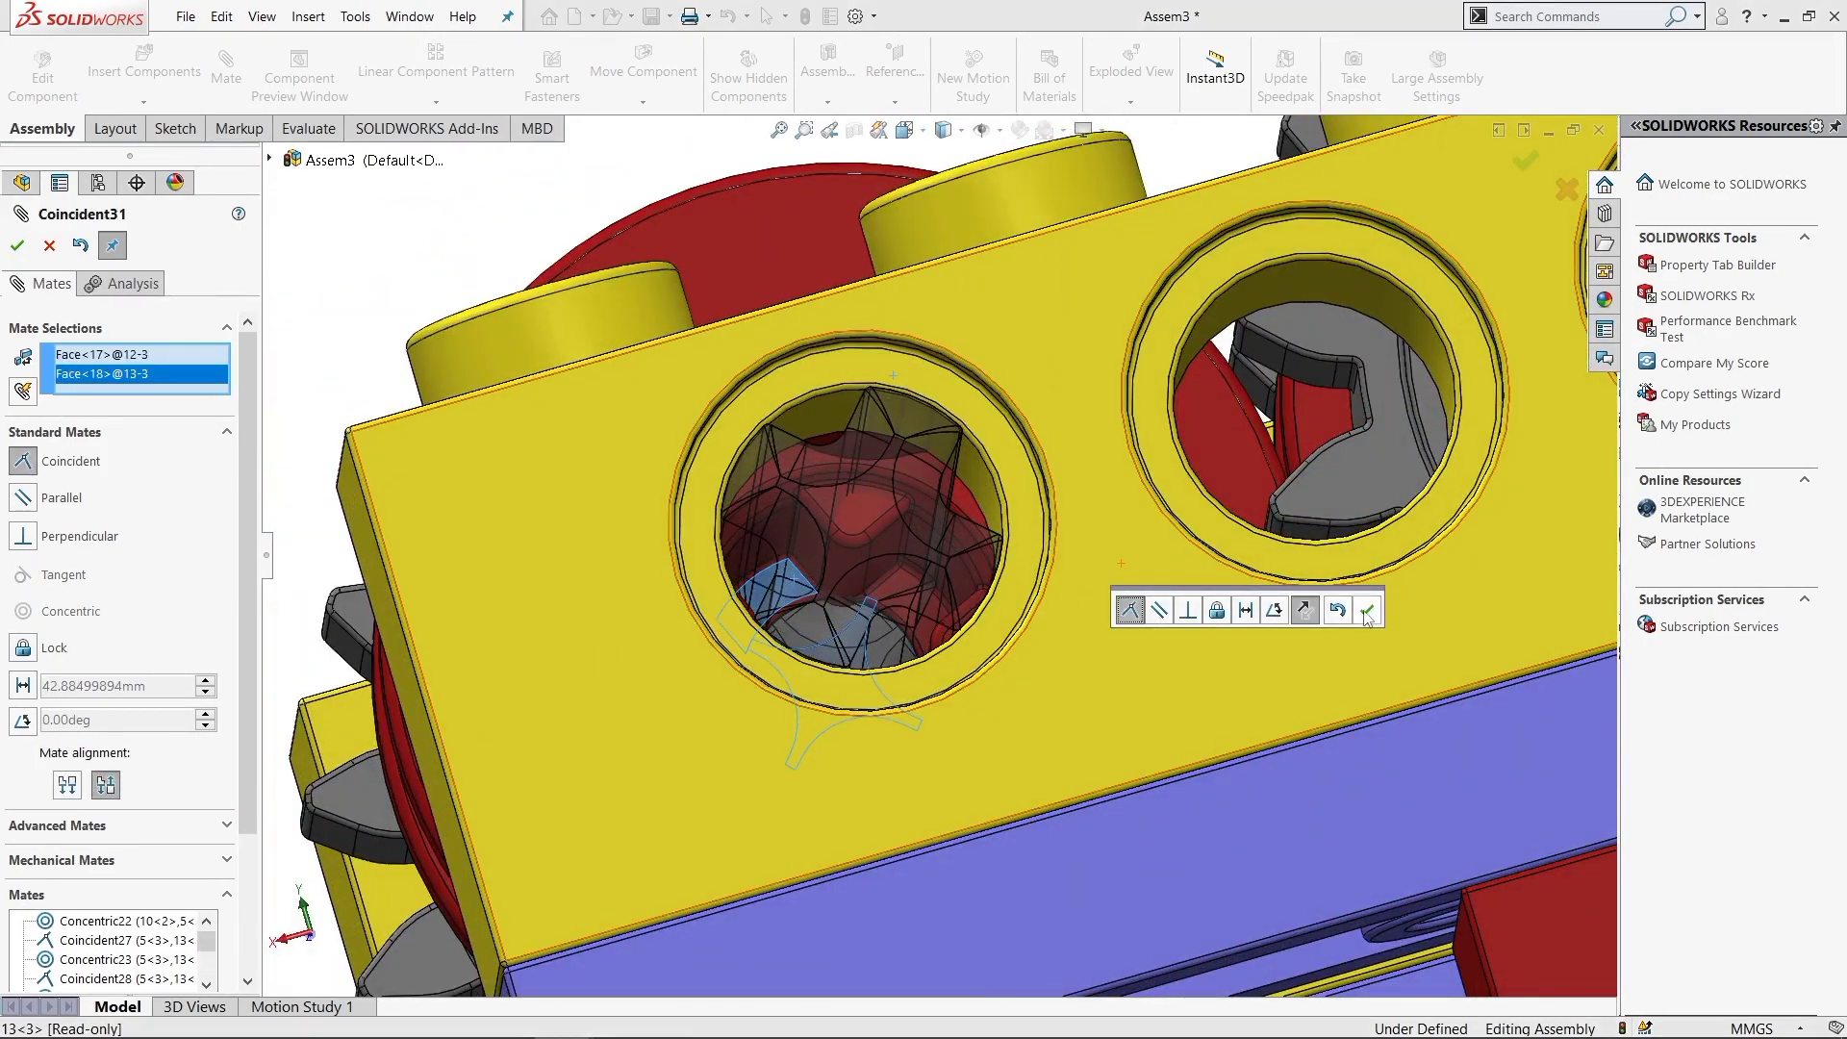
left_click(1371, 616)
Mate the grey gear's hole concentric with the red part's shaft
middle_click_drag(1098, 612, 1015, 806)
scroll(1058, 712, "up", 5)
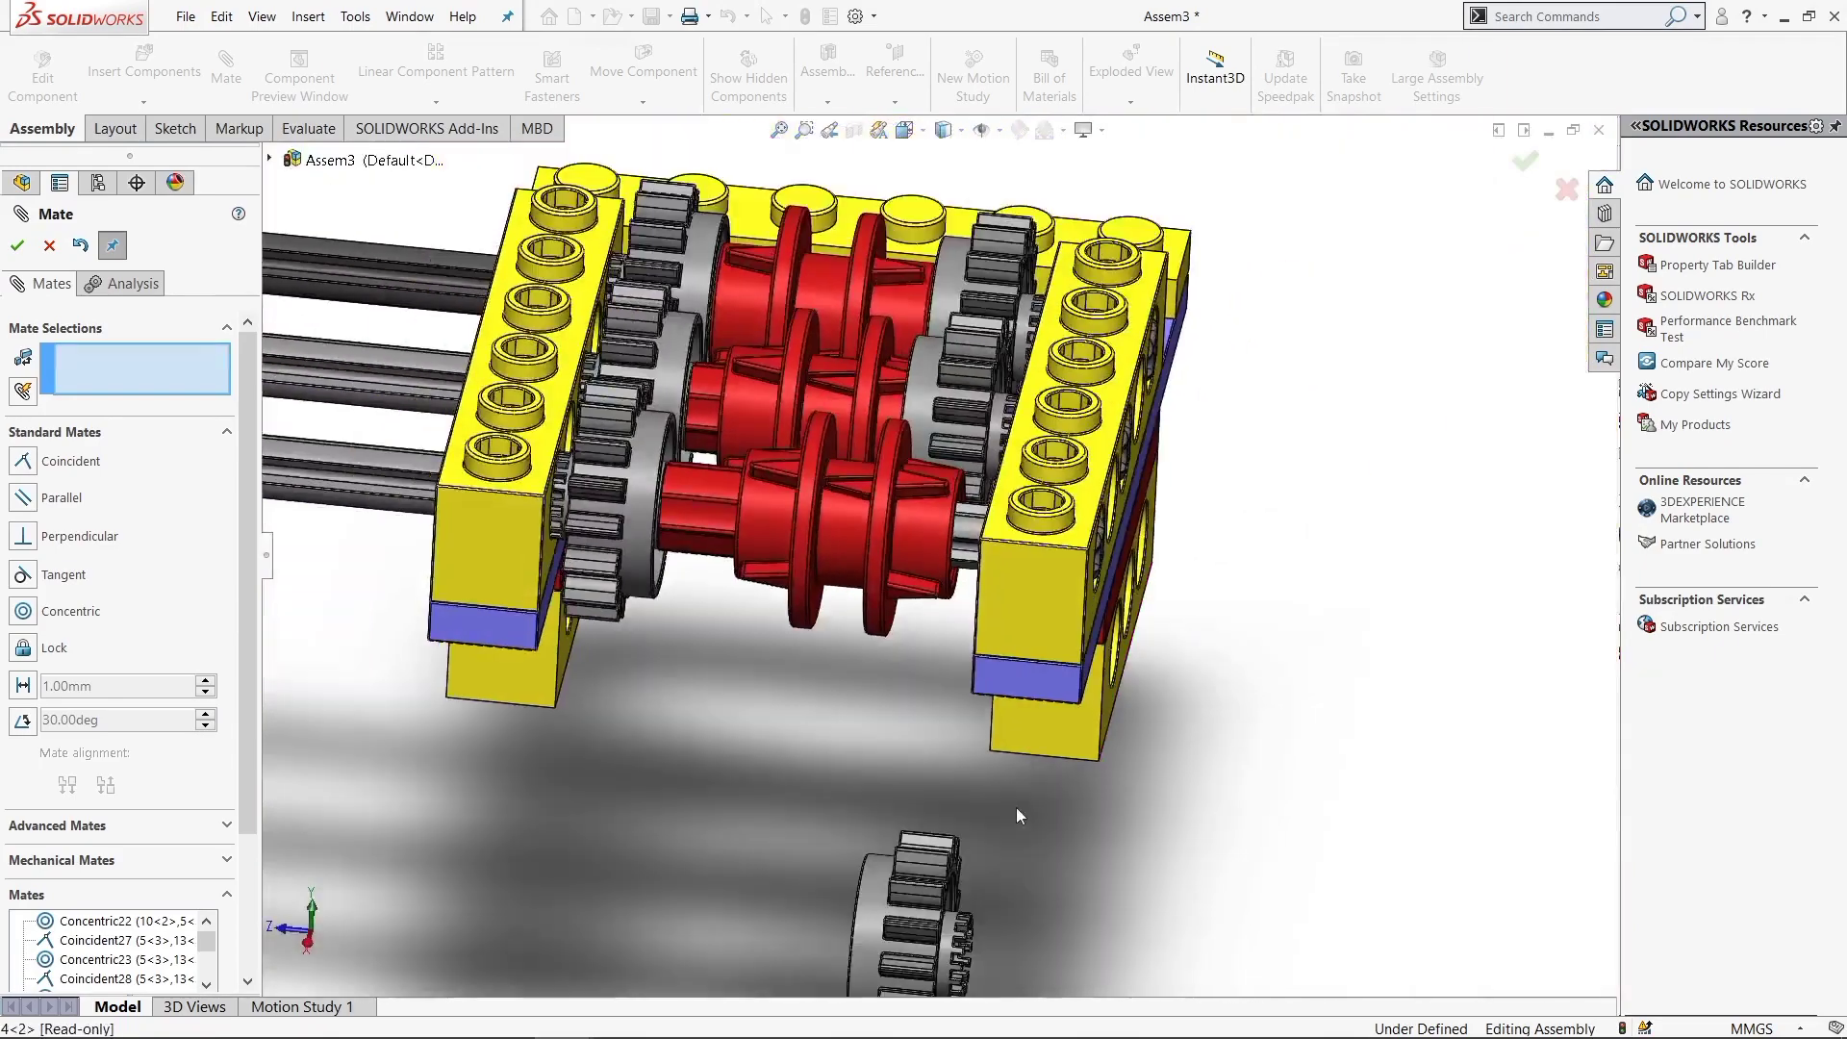
scroll(1015, 806, "down", 8)
left_click(811, 866)
middle_click_drag(811, 866, 606, 364)
scroll(606, 364, "down", 5)
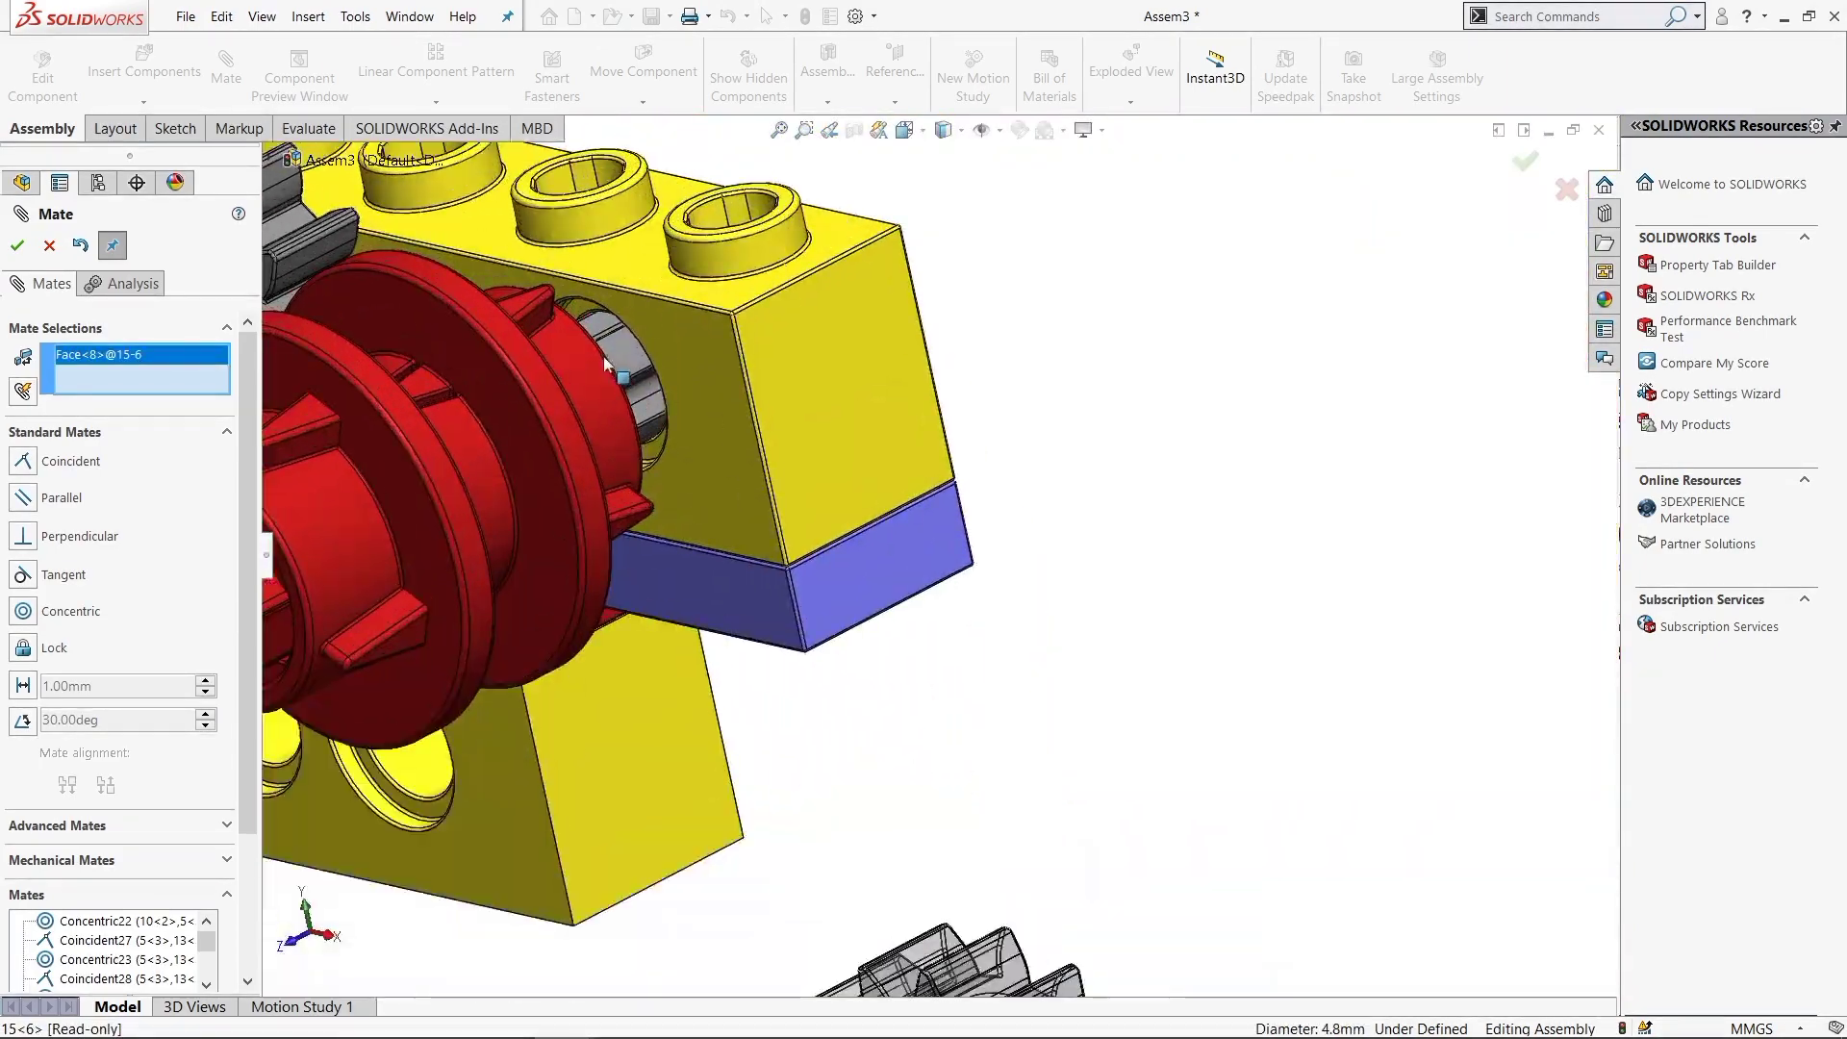
left_click(624, 365)
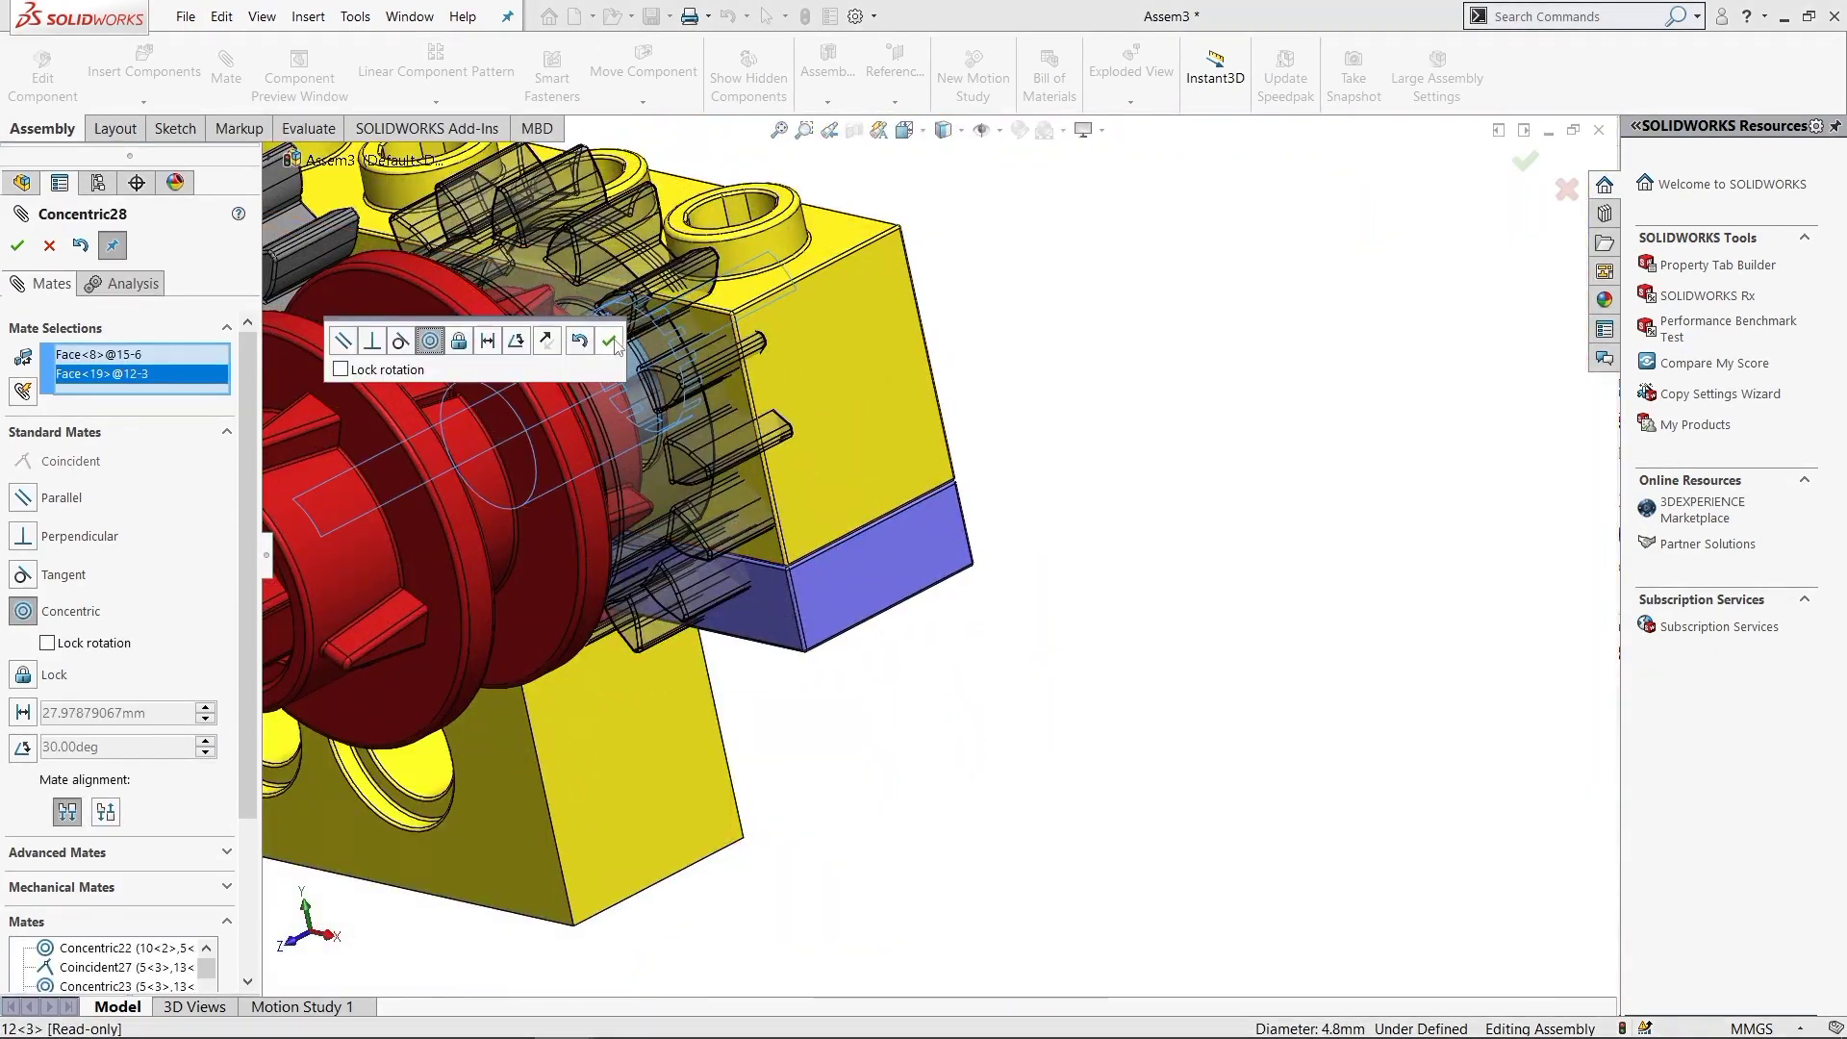
key("Return")
Seat the gear face coincident against the yellow block's inner face
scroll(573, 454, "up", 5)
scroll(797, 630, "down", 5)
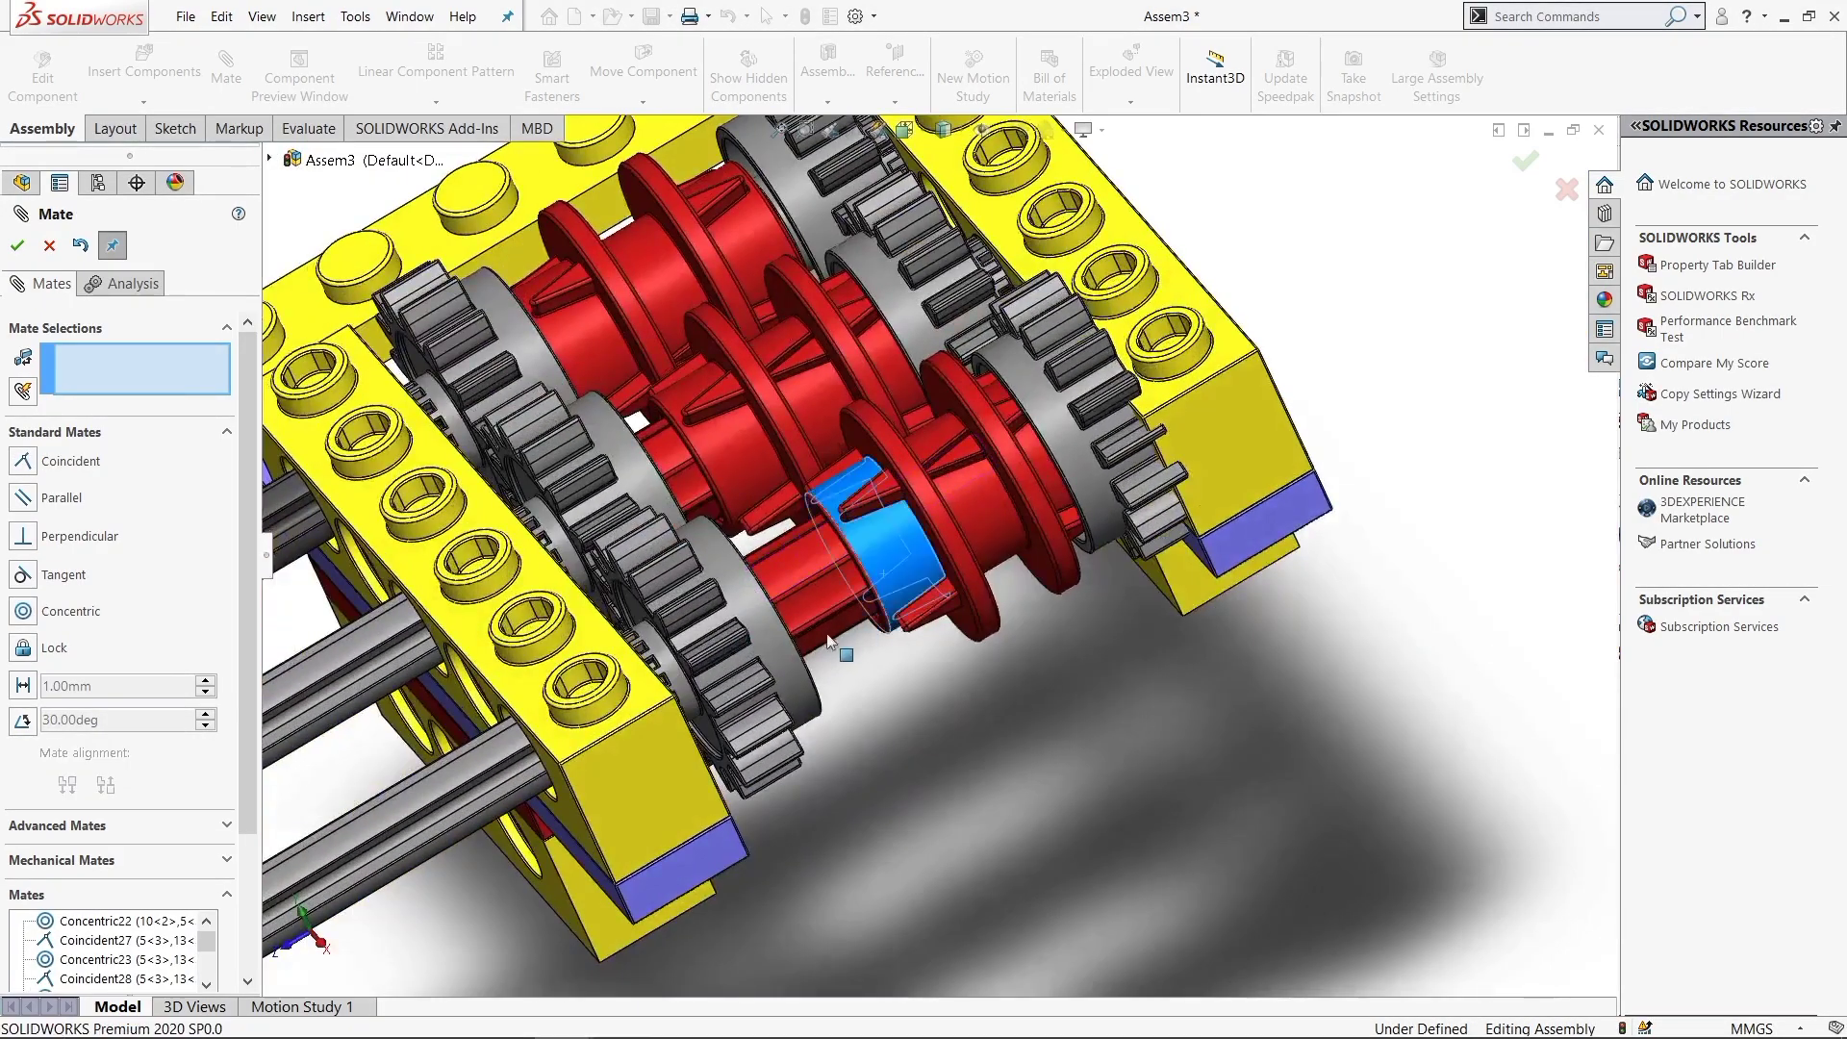
scroll(945, 696, "down", 2)
scroll(1038, 456, "down", 2)
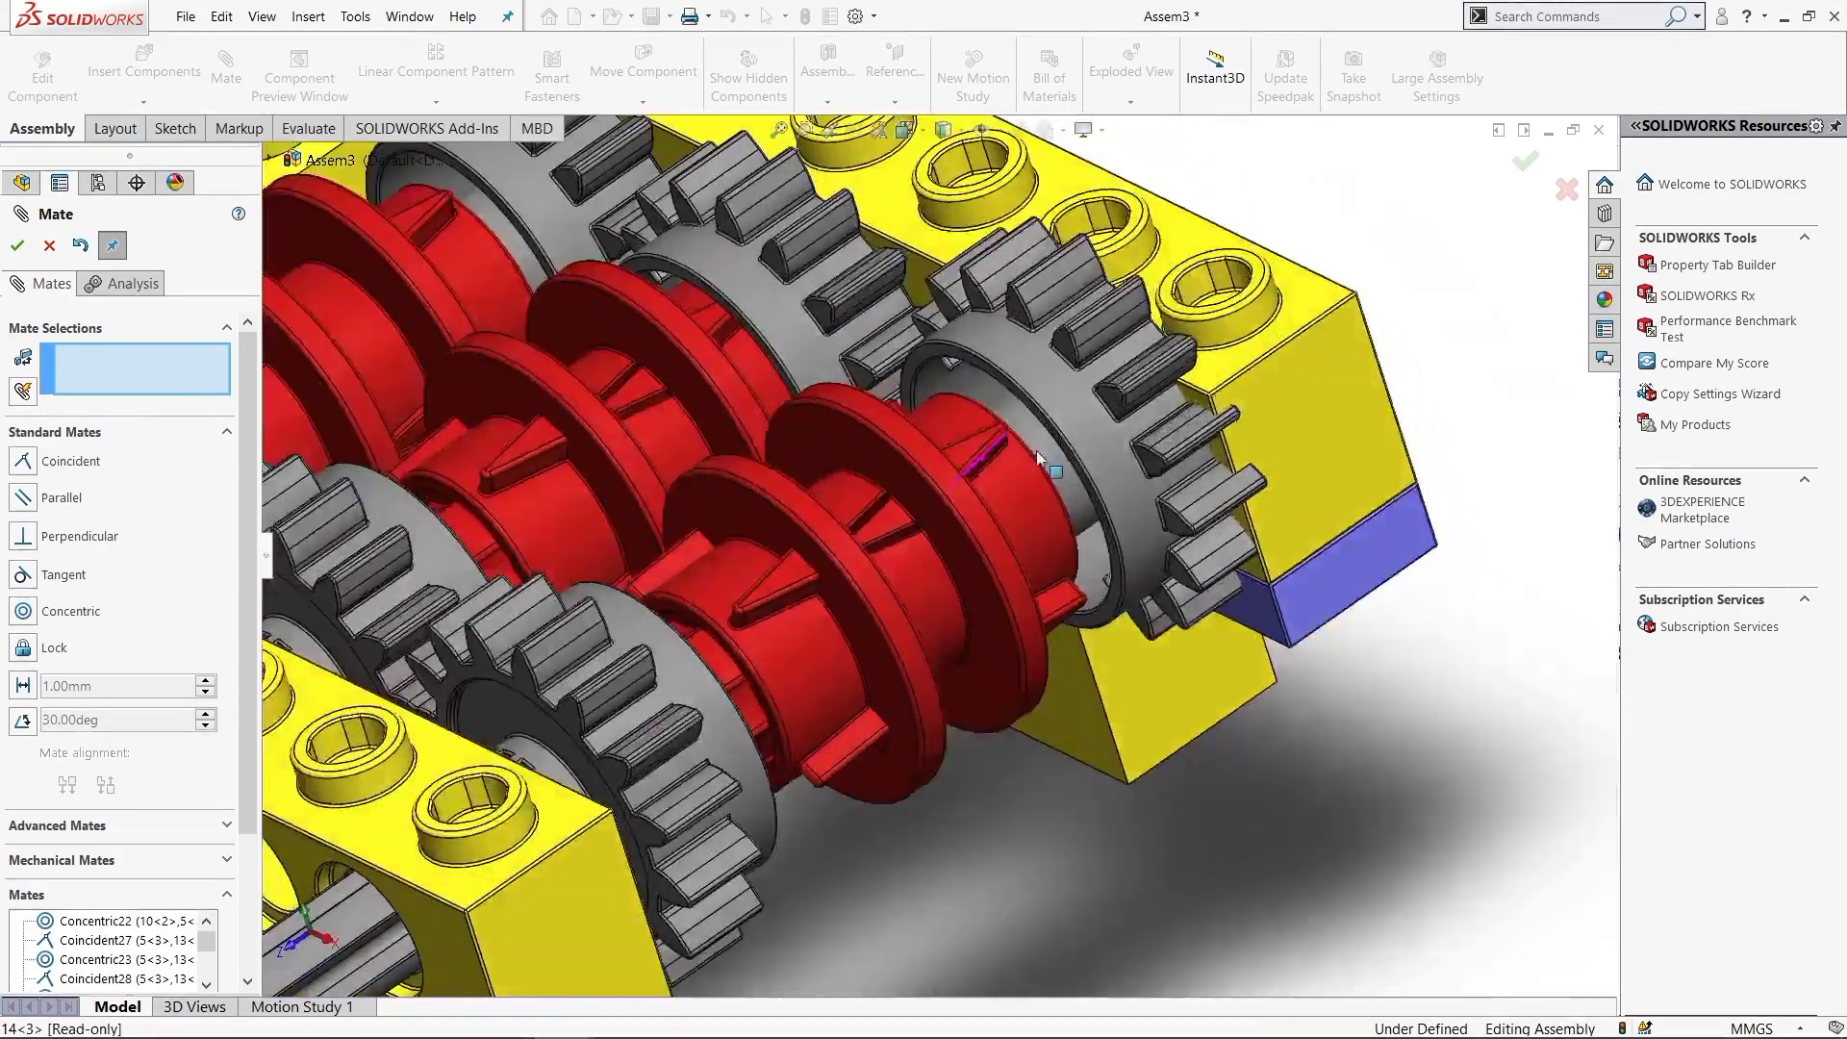
scroll(1038, 456, "down", 2)
scroll(981, 501, "up", 2)
scroll(962, 519, "up", 2)
scroll(921, 551, "down", 2)
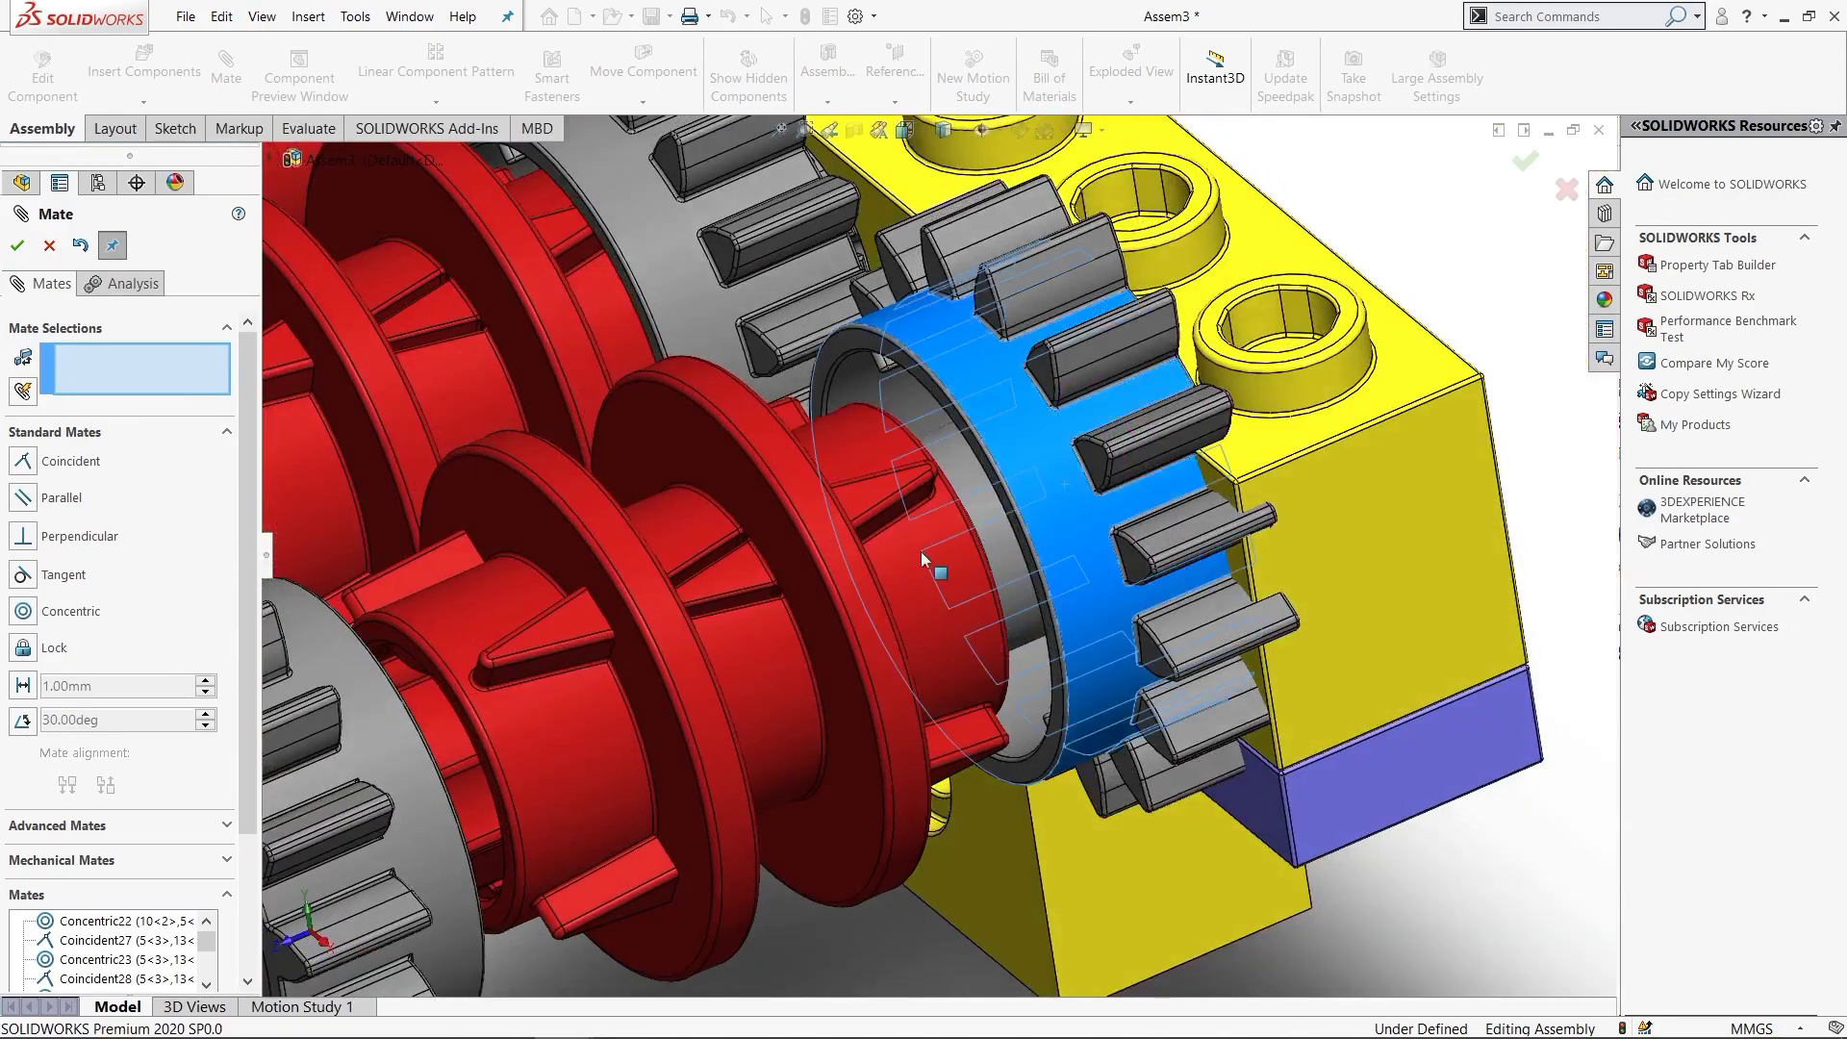
scroll(1158, 494, "down", 2)
left_click(1157, 493)
middle_click_drag(1158, 494, 985, 579)
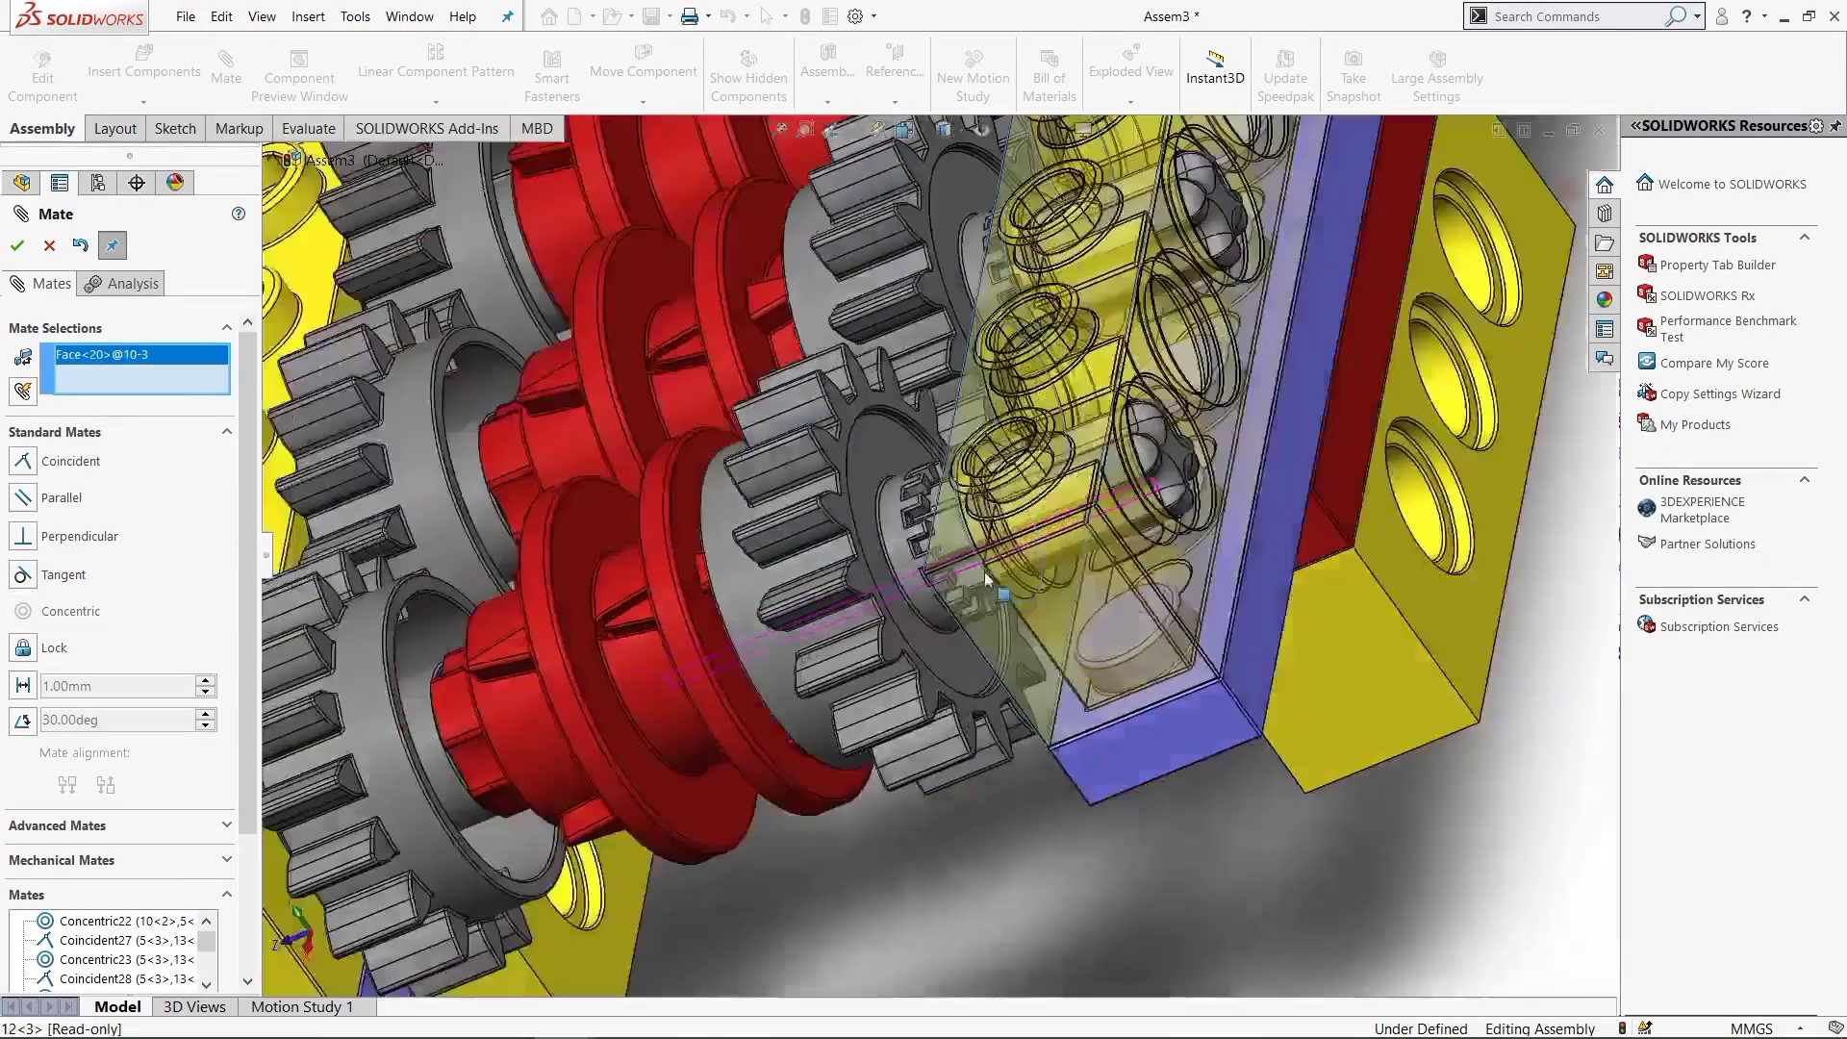
scroll(985, 577, "down", 2)
left_click(851, 443)
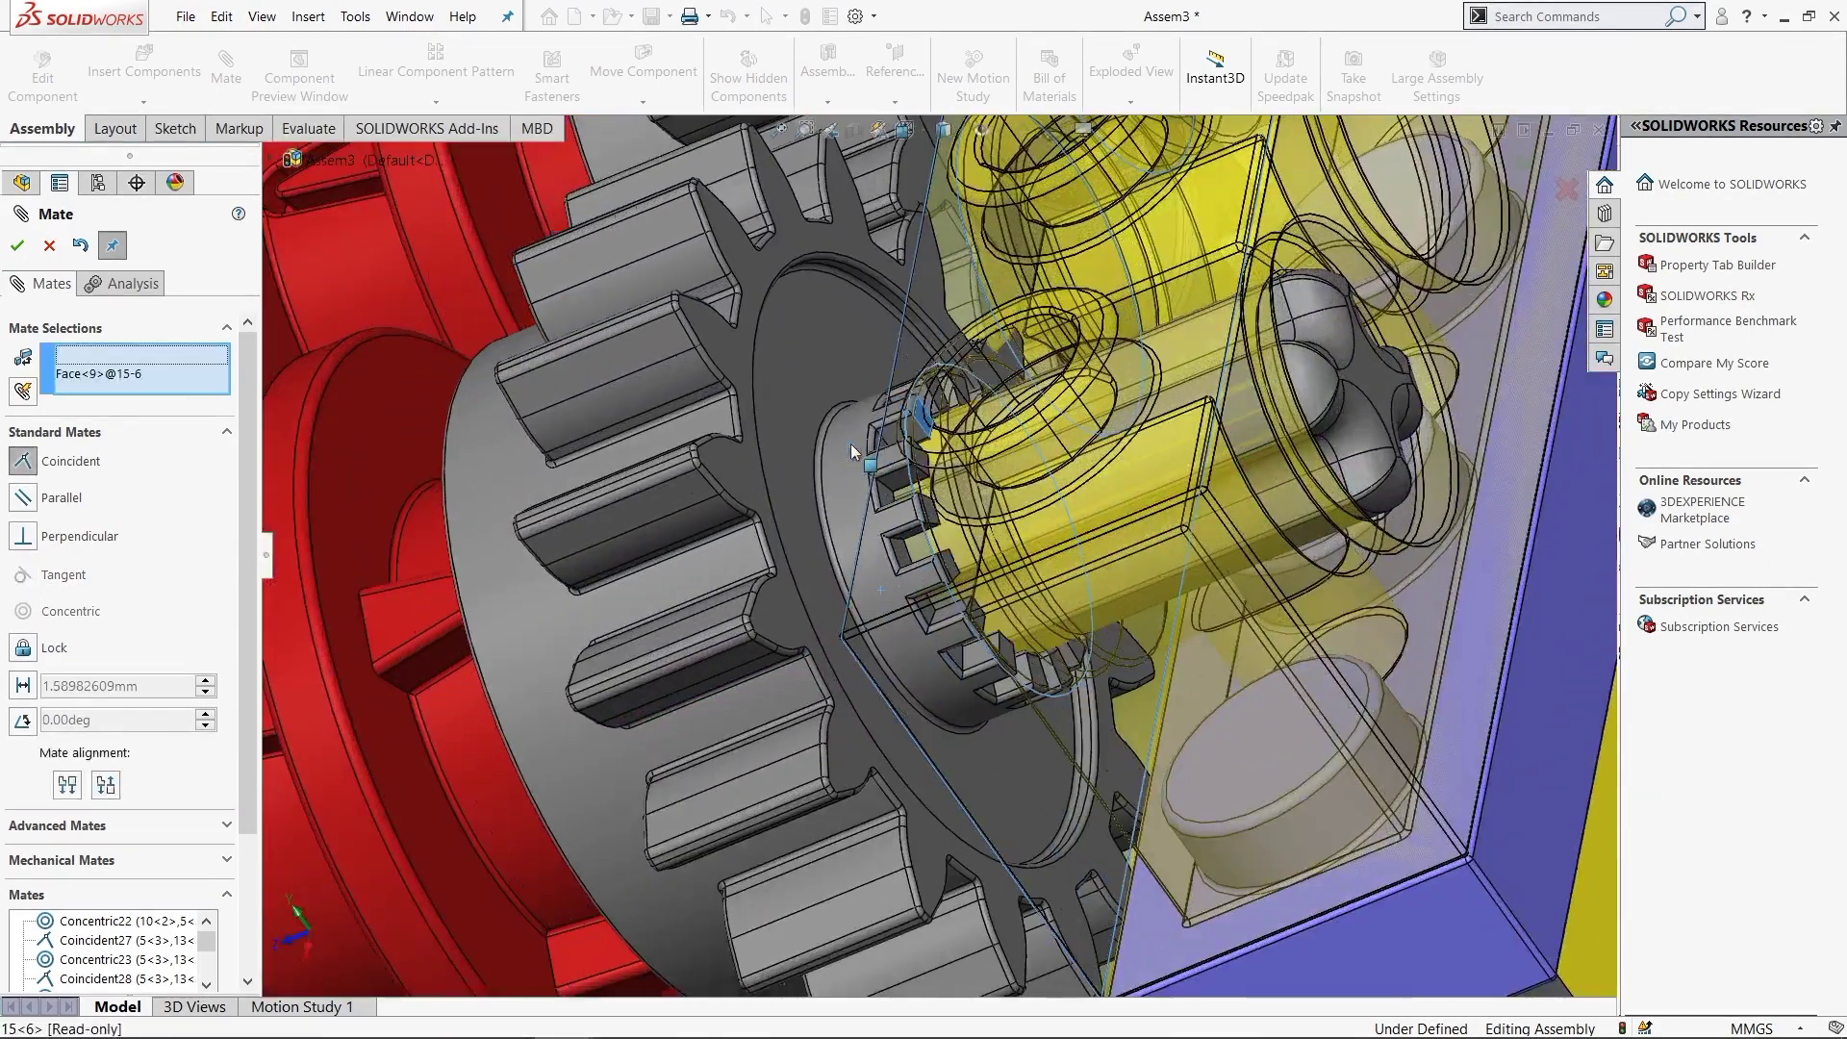
left_click(1115, 393)
Review the whole gearbox and close the Mate PropertyManager
scroll(1091, 457, "up", 3)
middle_click_drag(962, 529, 769, 625)
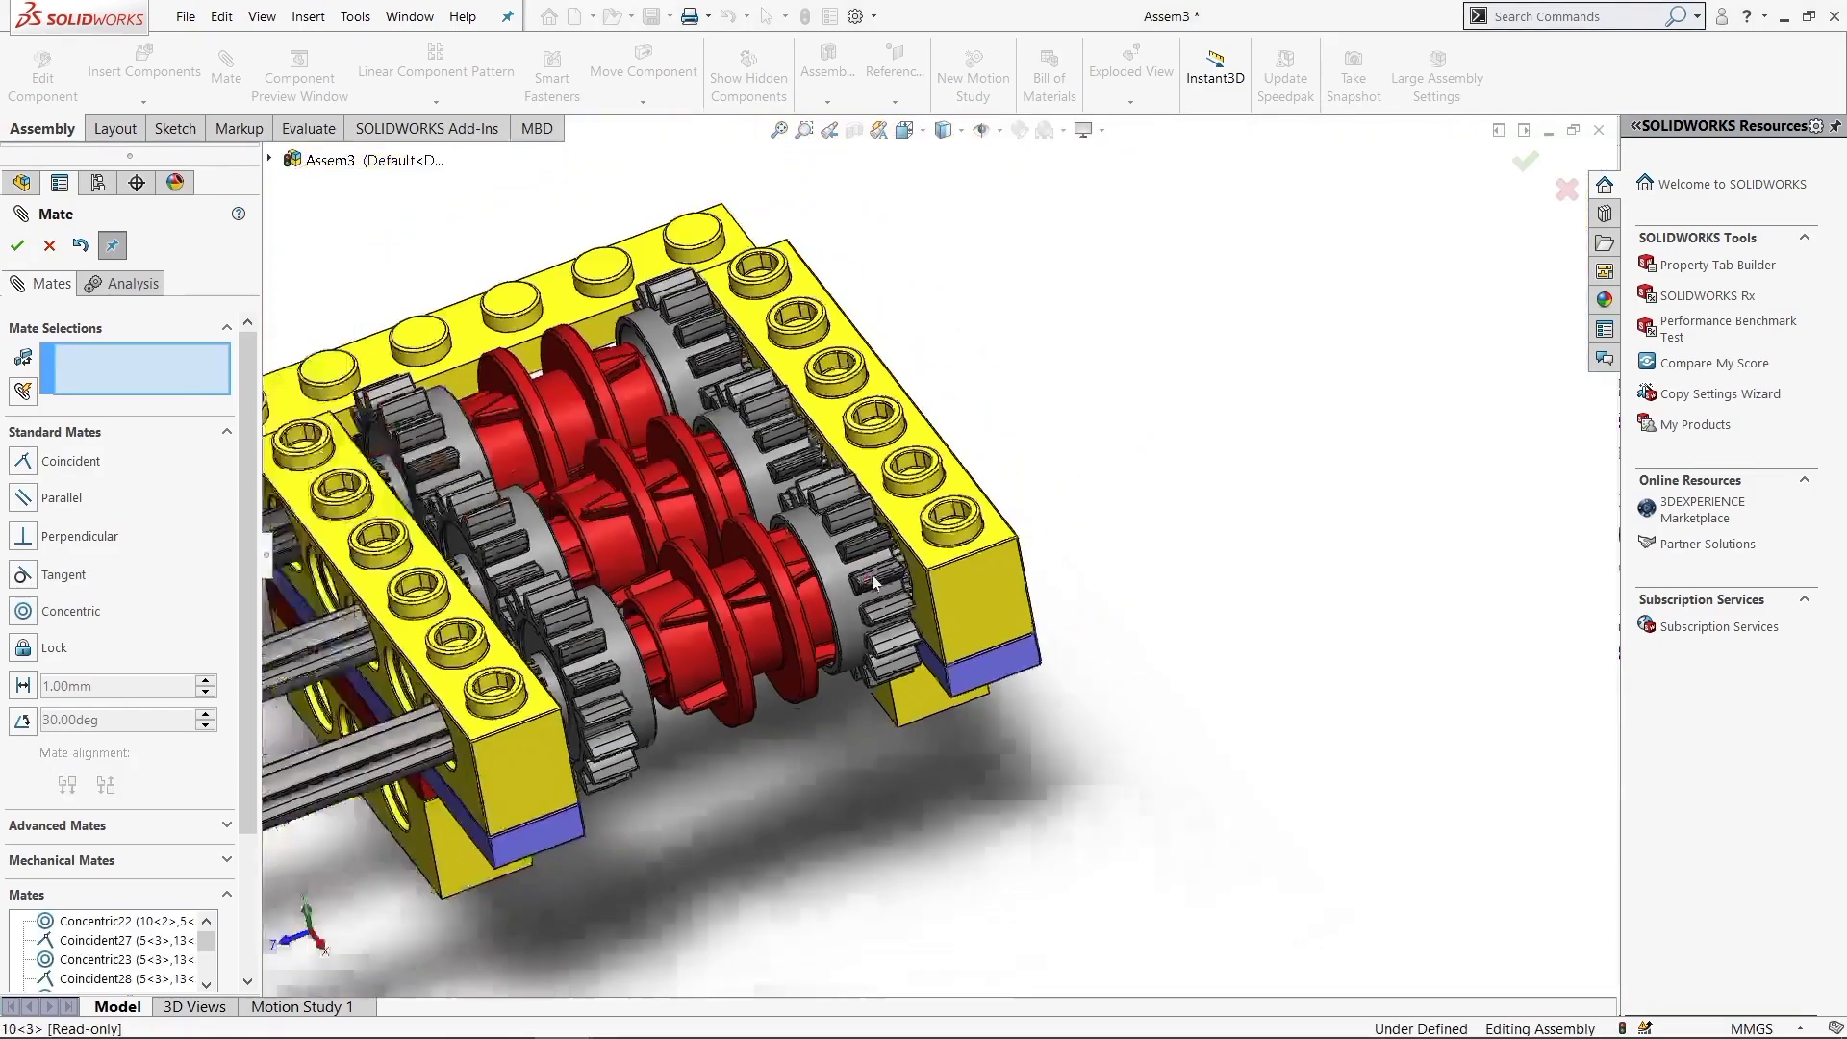
scroll(747, 640, "down", 3)
scroll(877, 760, "up", 5)
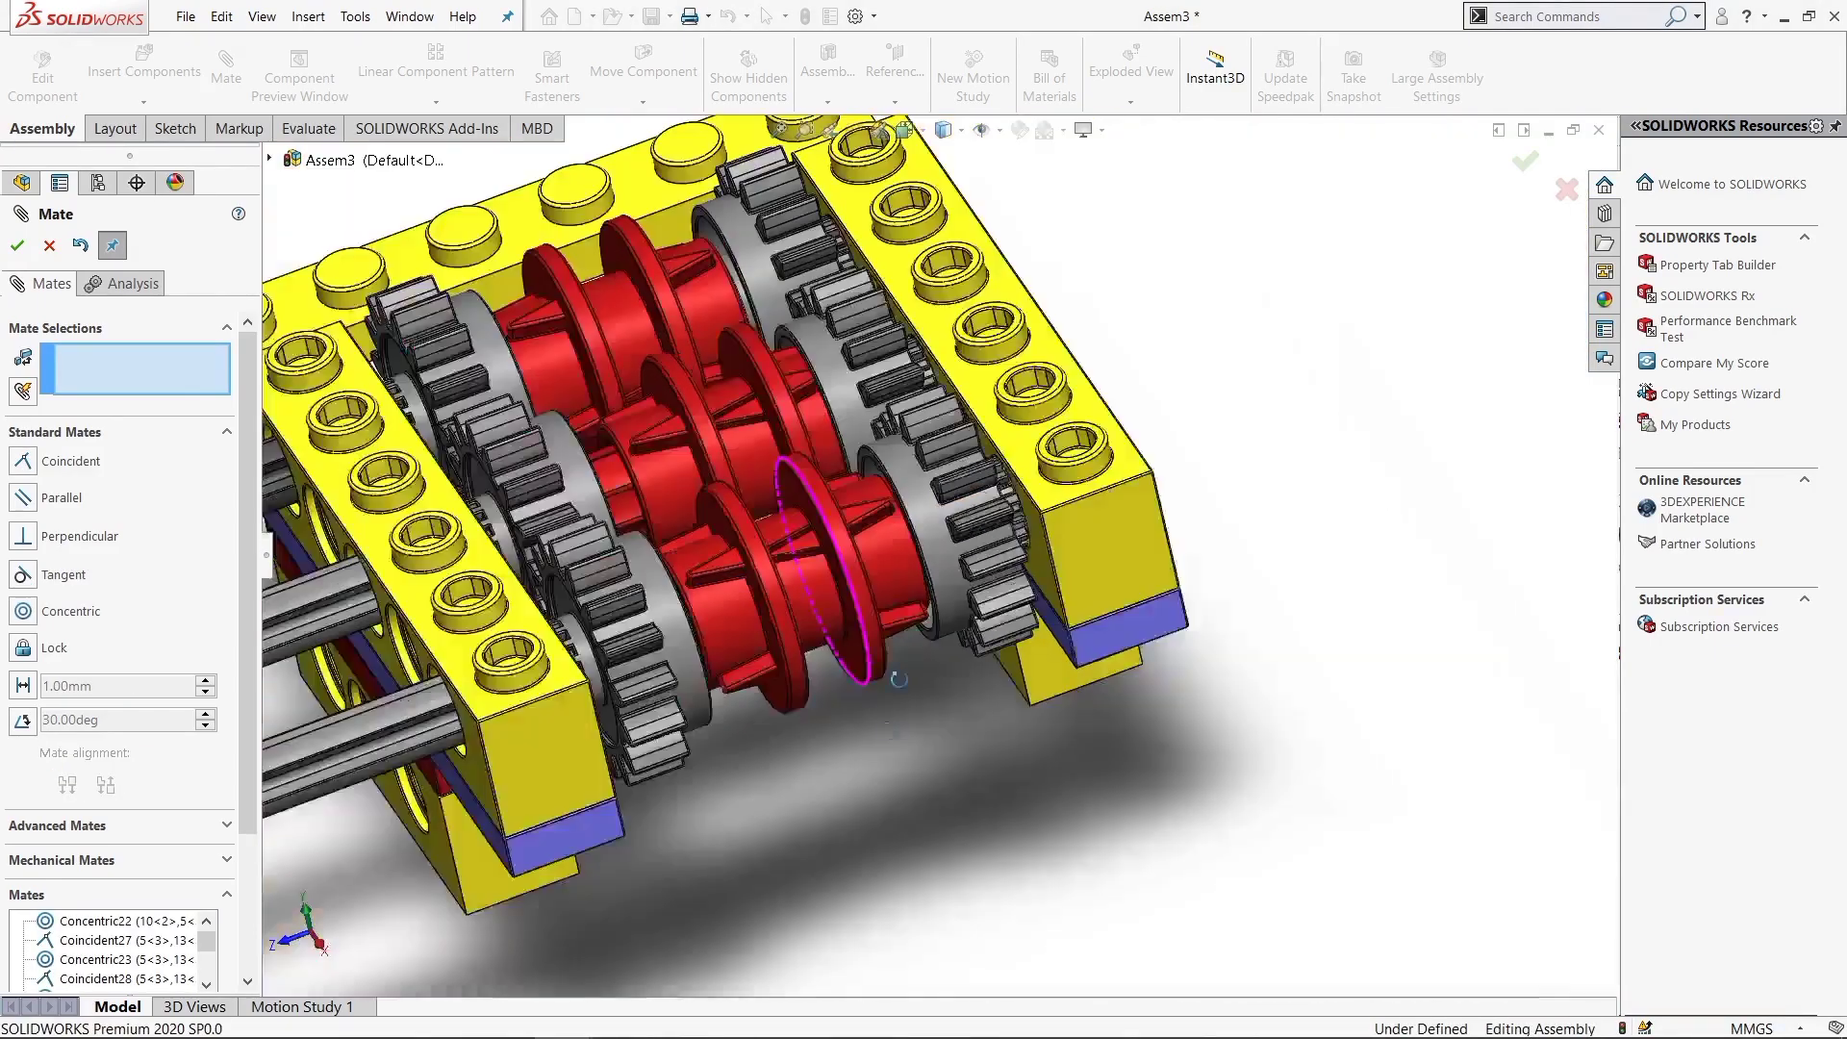
scroll(1019, 639, "up", 5)
scroll(1020, 639, "down", 3)
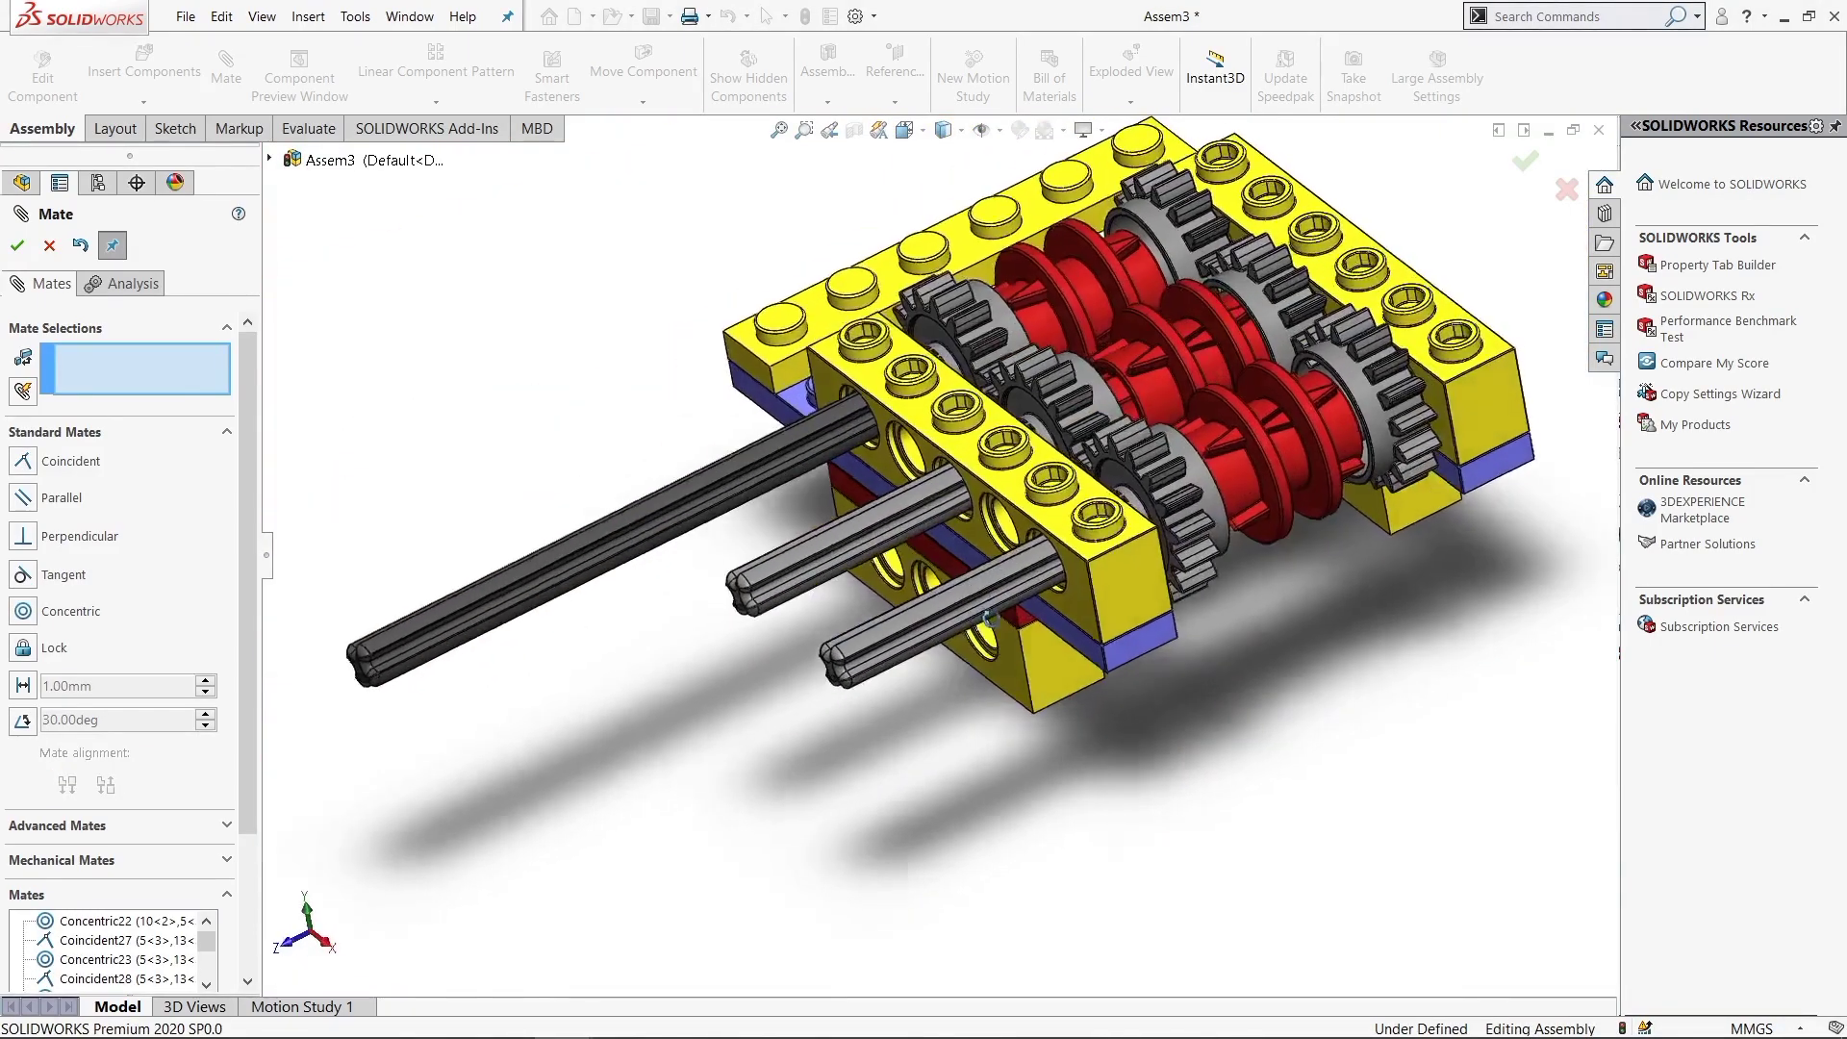
key("Escape")
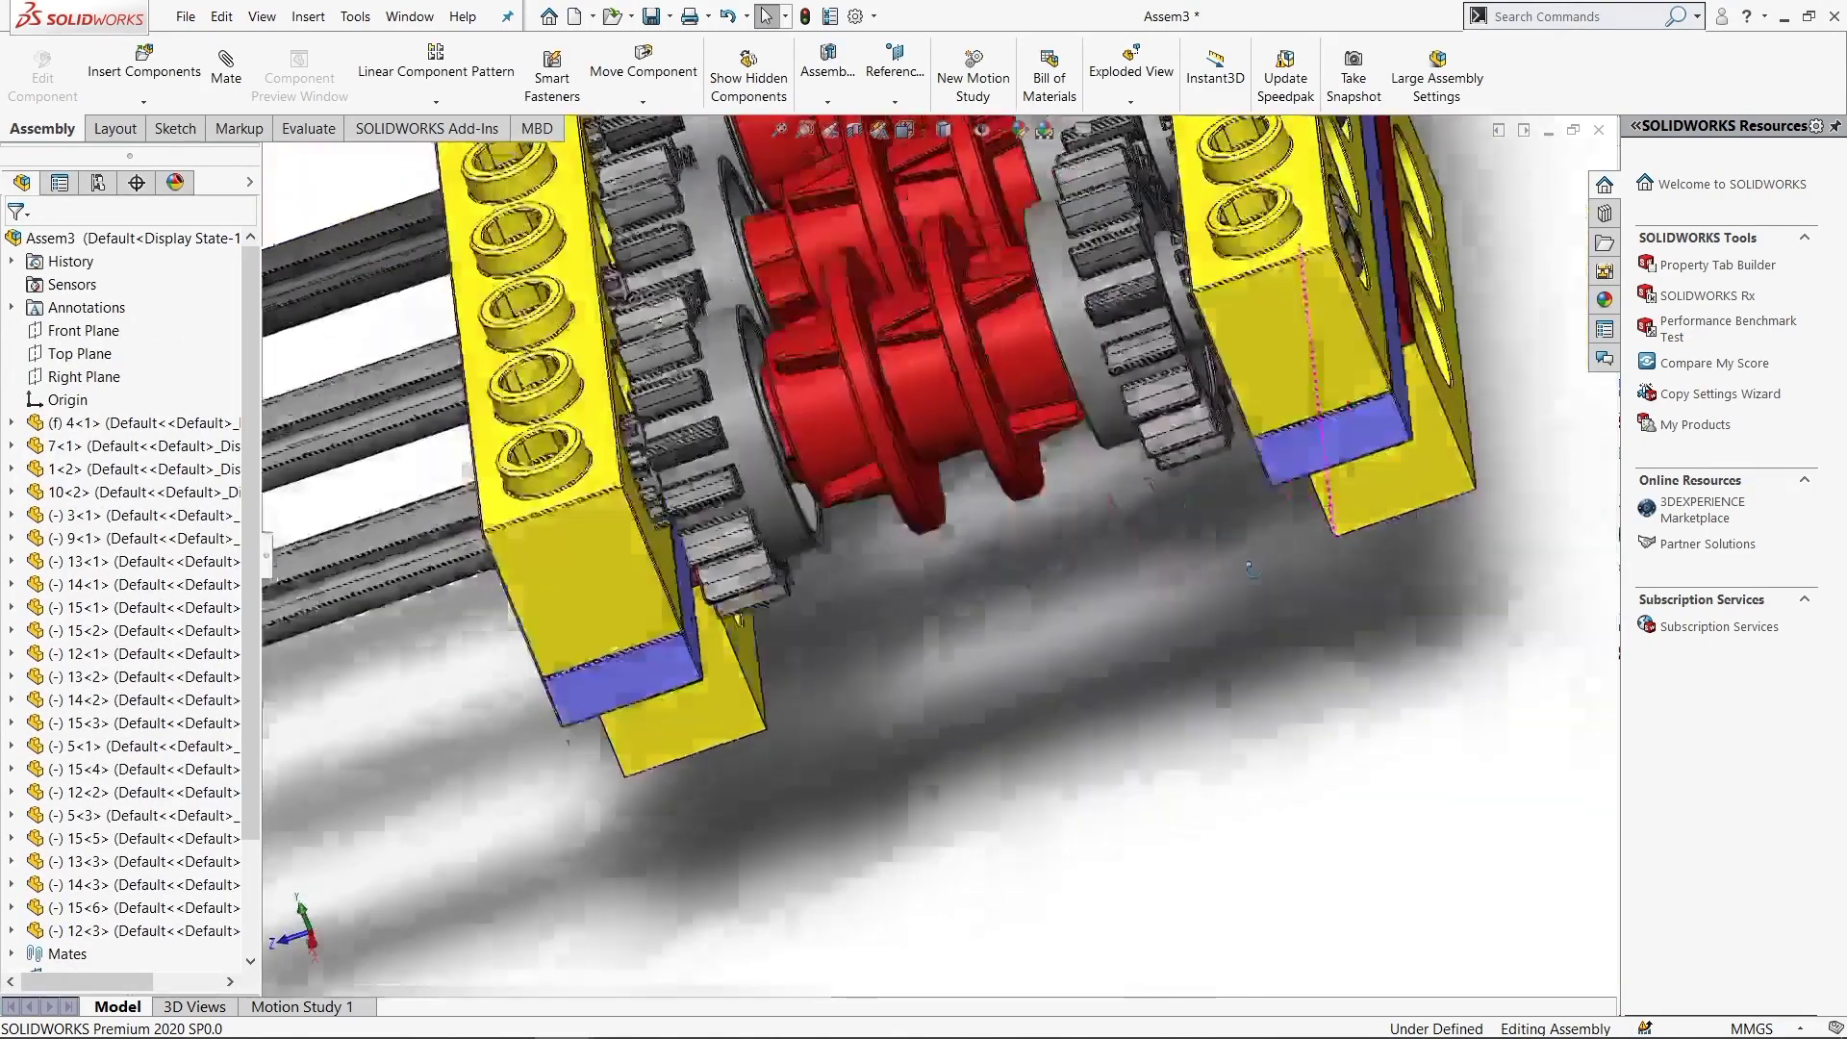
Delete the grey gear from the end of the shaft
middle_click_drag(1320, 539, 931, 498)
scroll(931, 498, "down", 5)
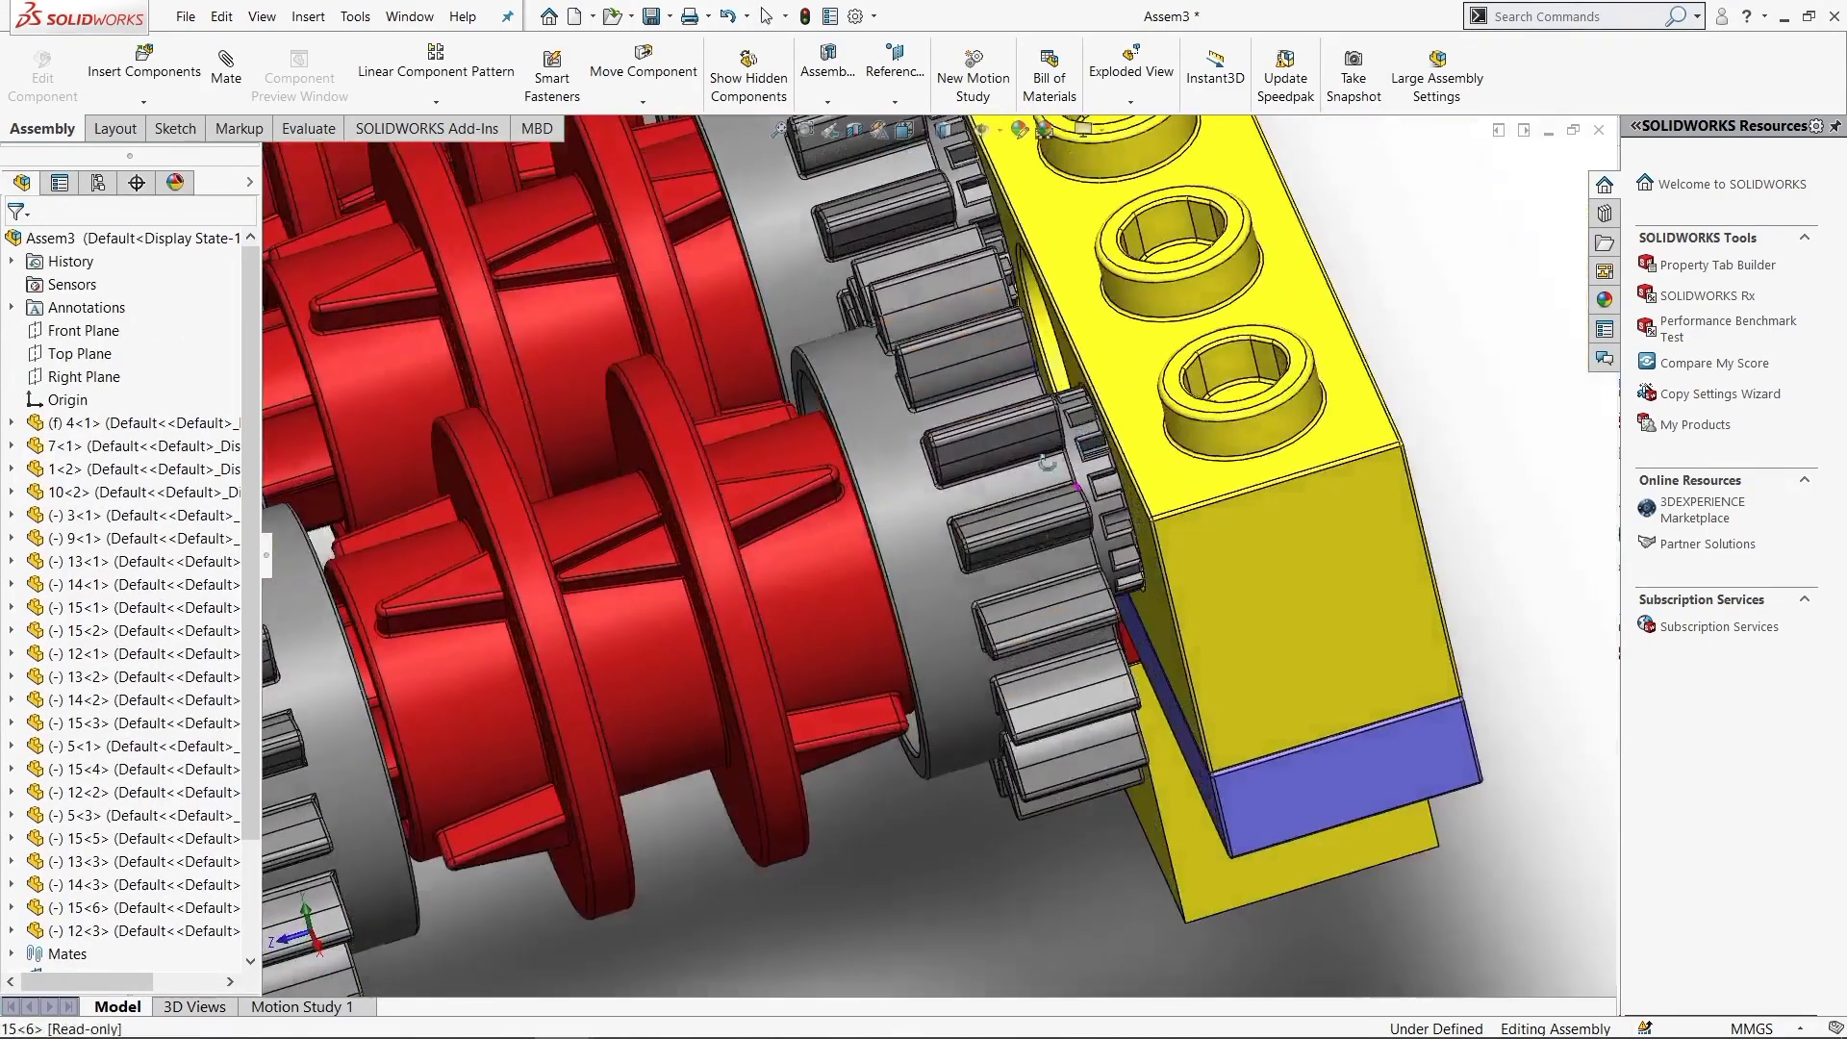
left_click(931, 499)
key("Delete")
key("Return")
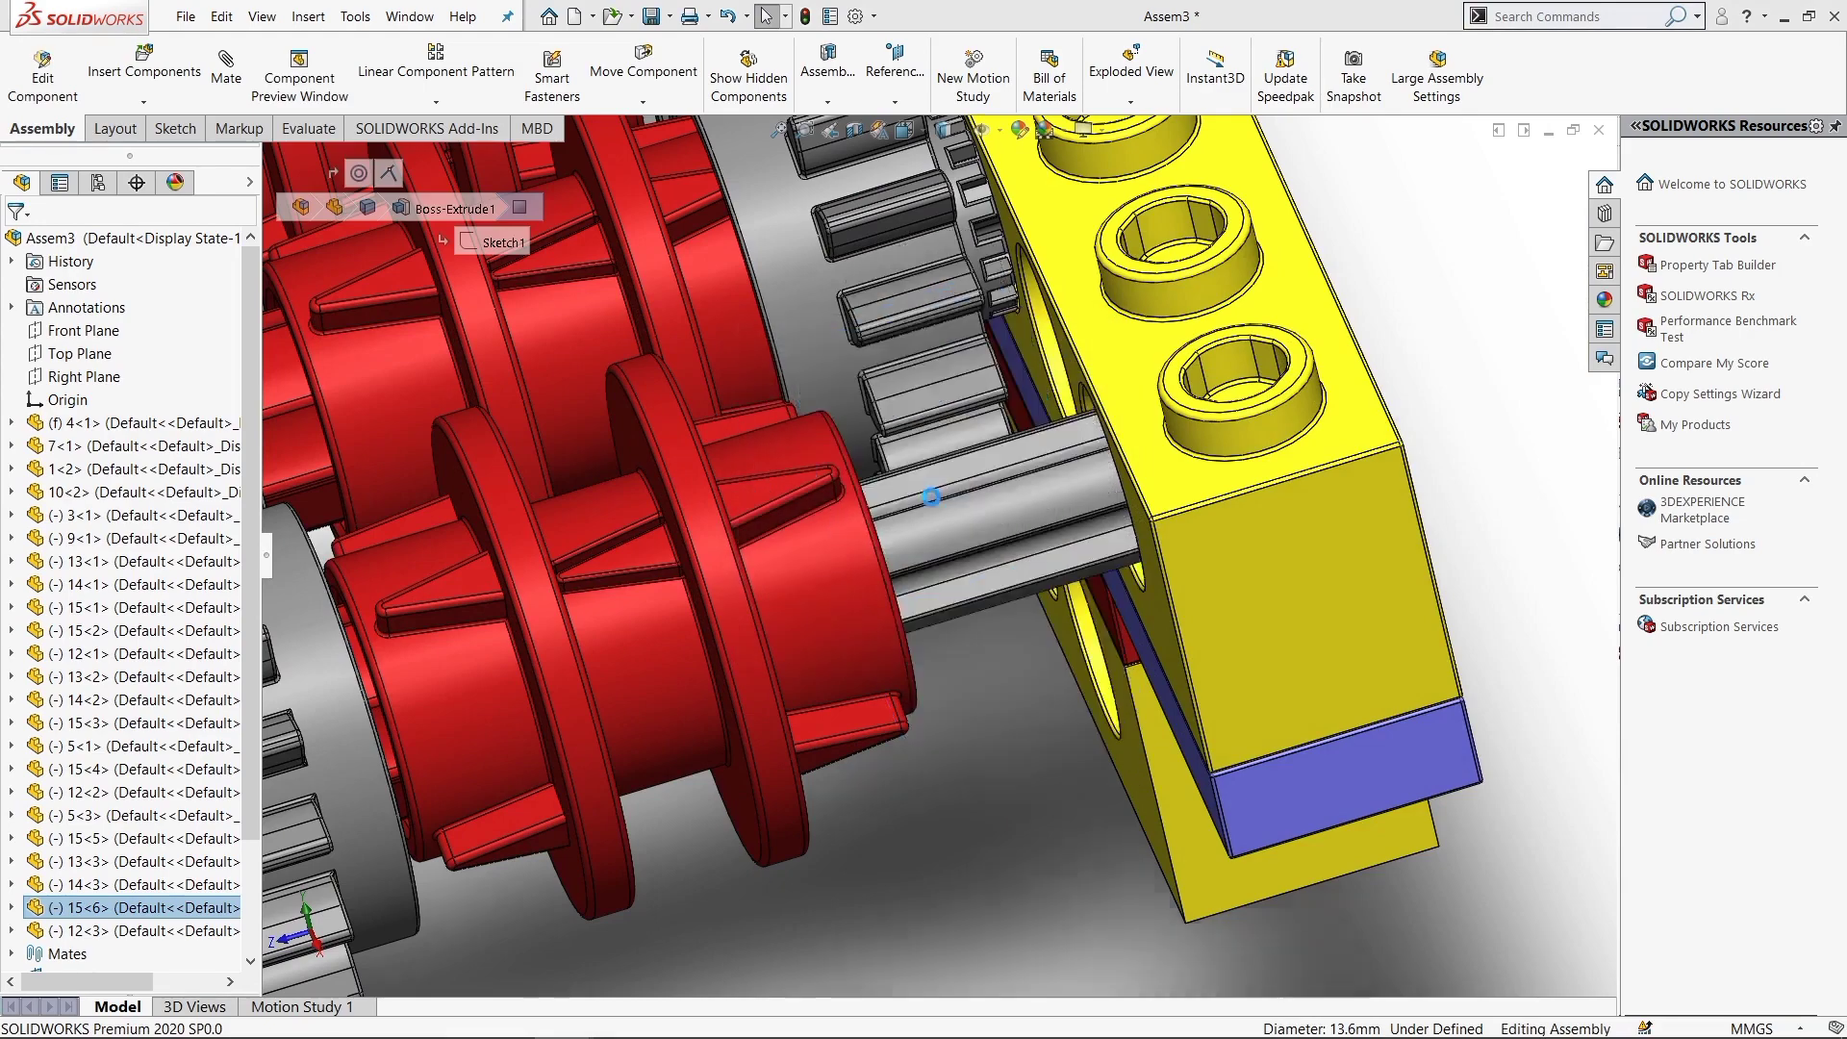
Insert part 8 beside the yellow frame and pick its bore face for a mate
left_click(144, 69)
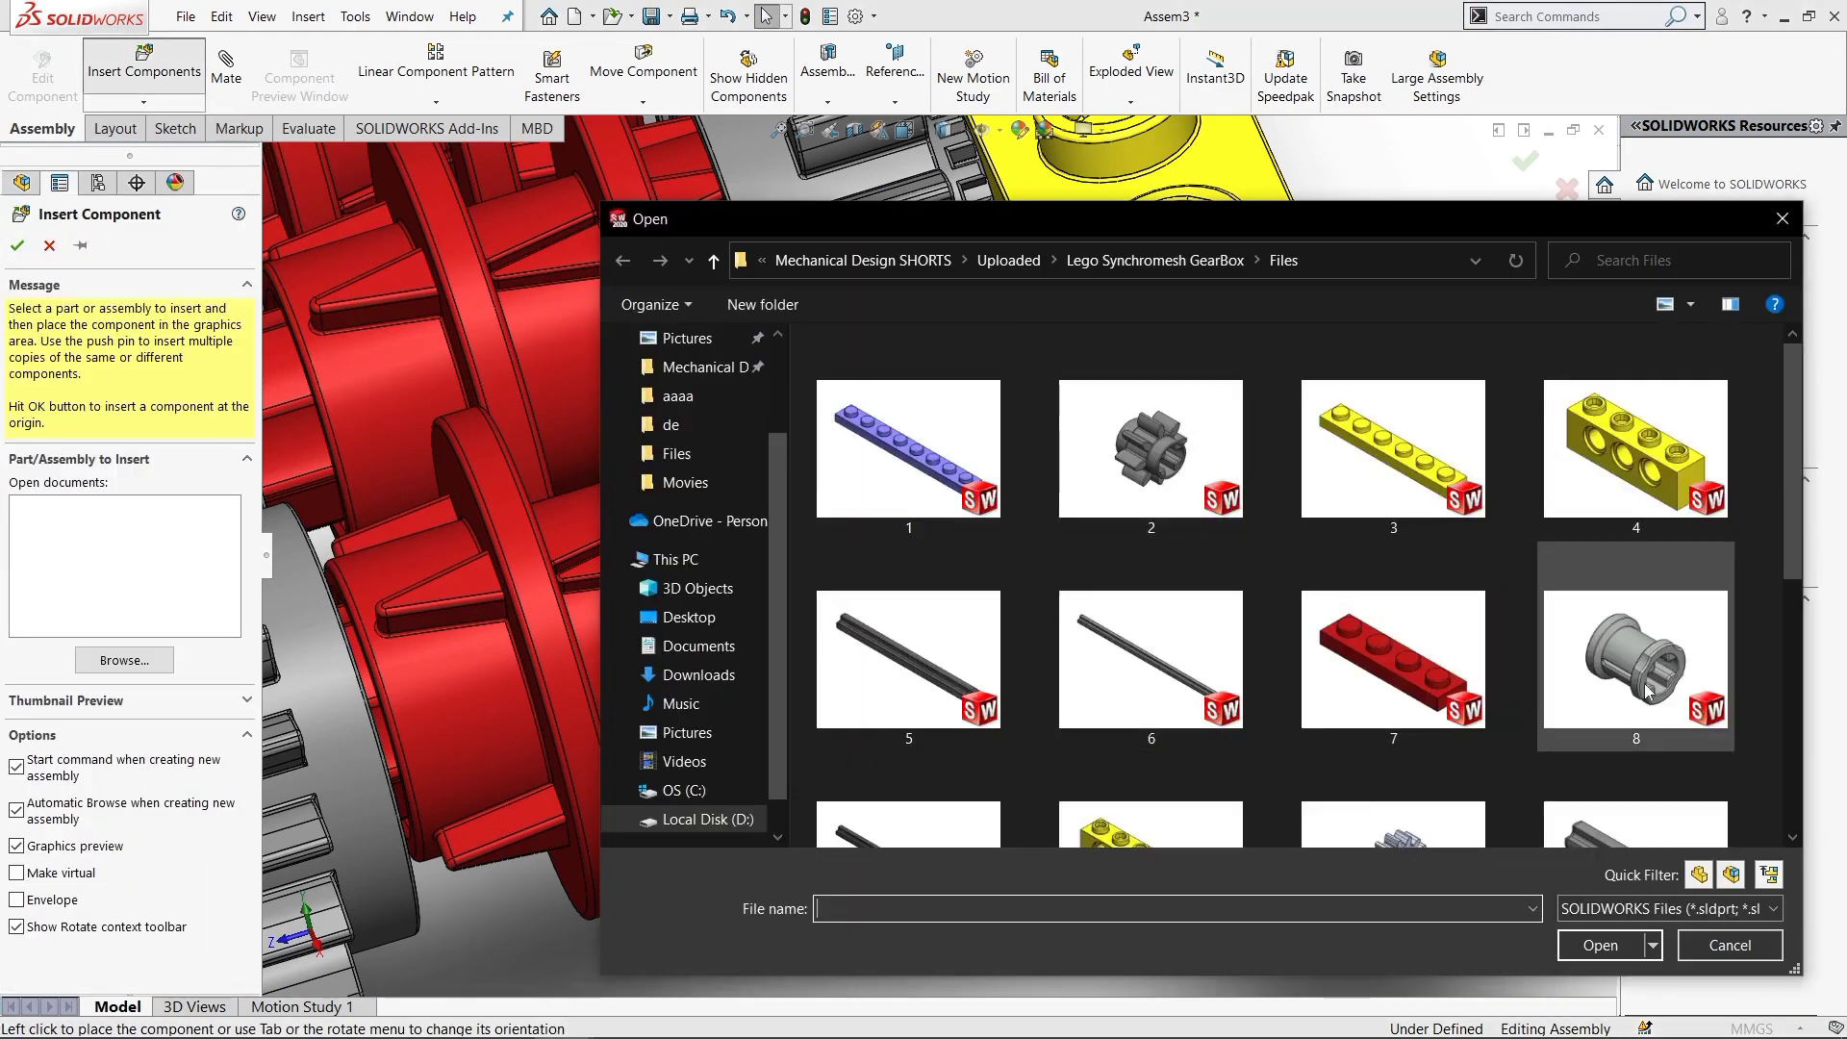
double_click(1647, 691)
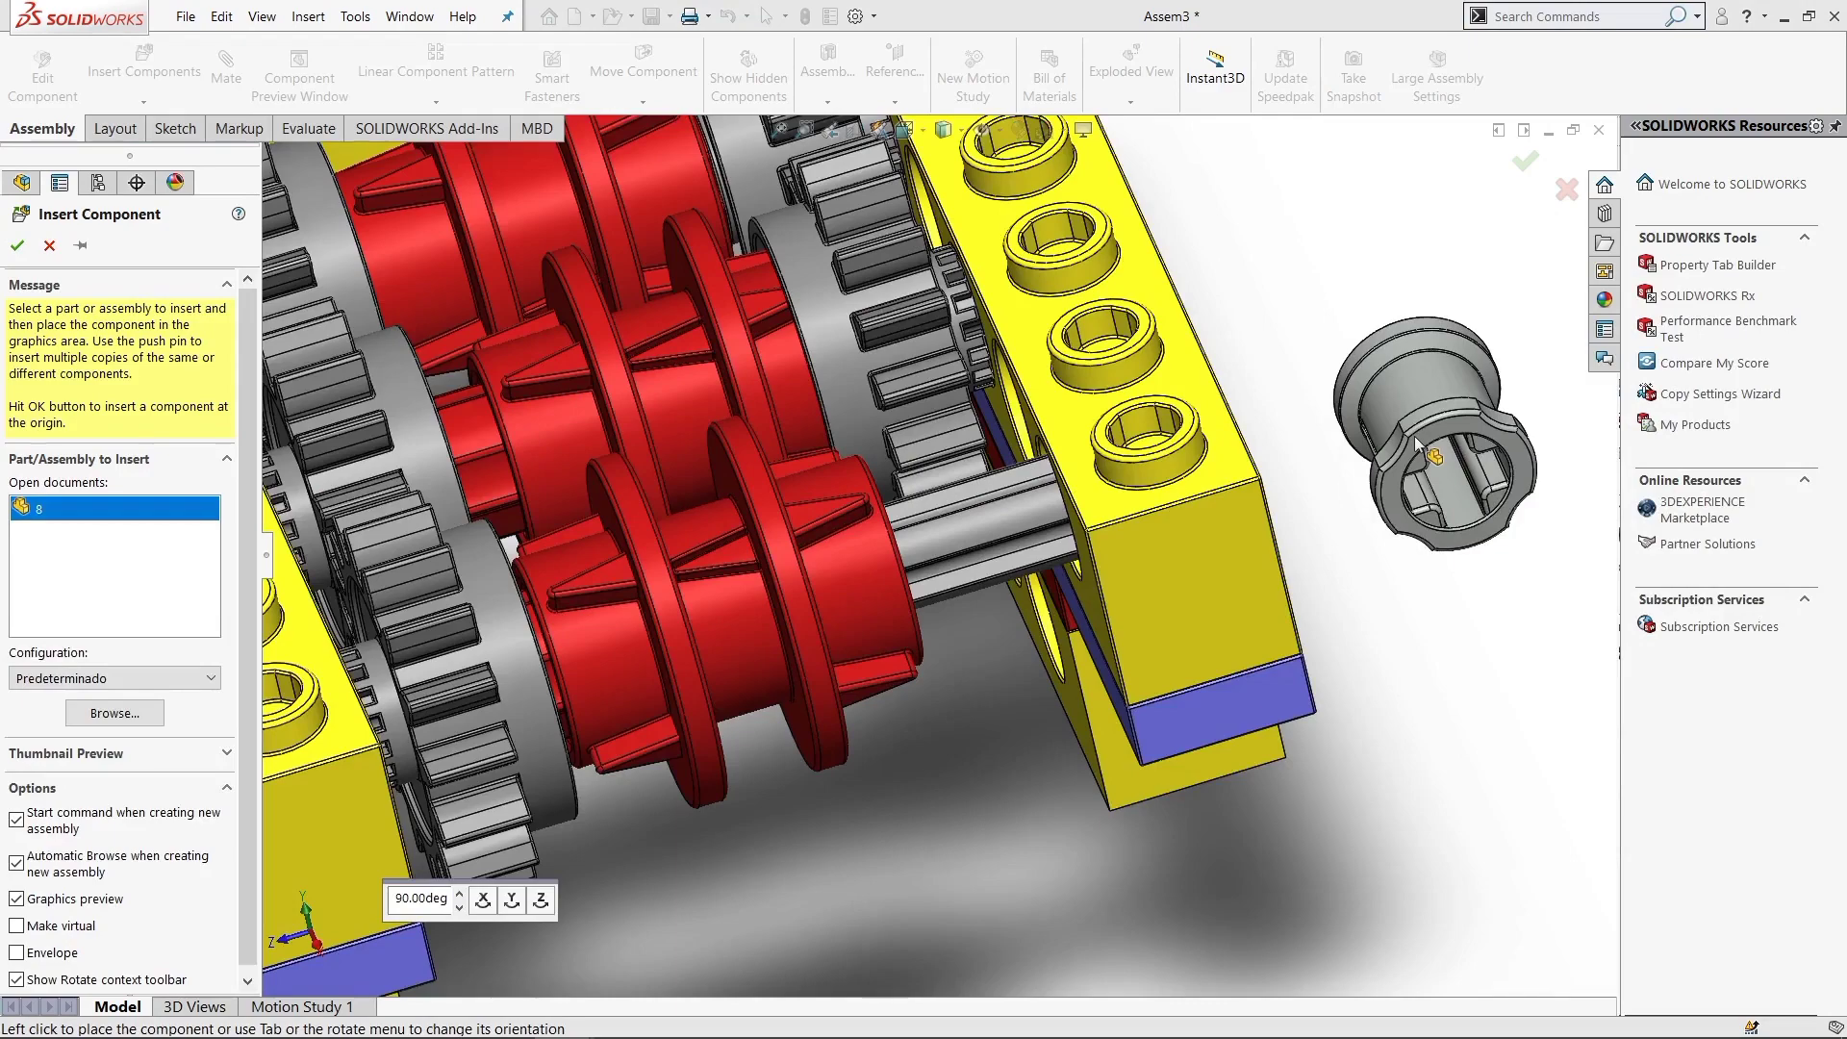
left_click(1420, 450)
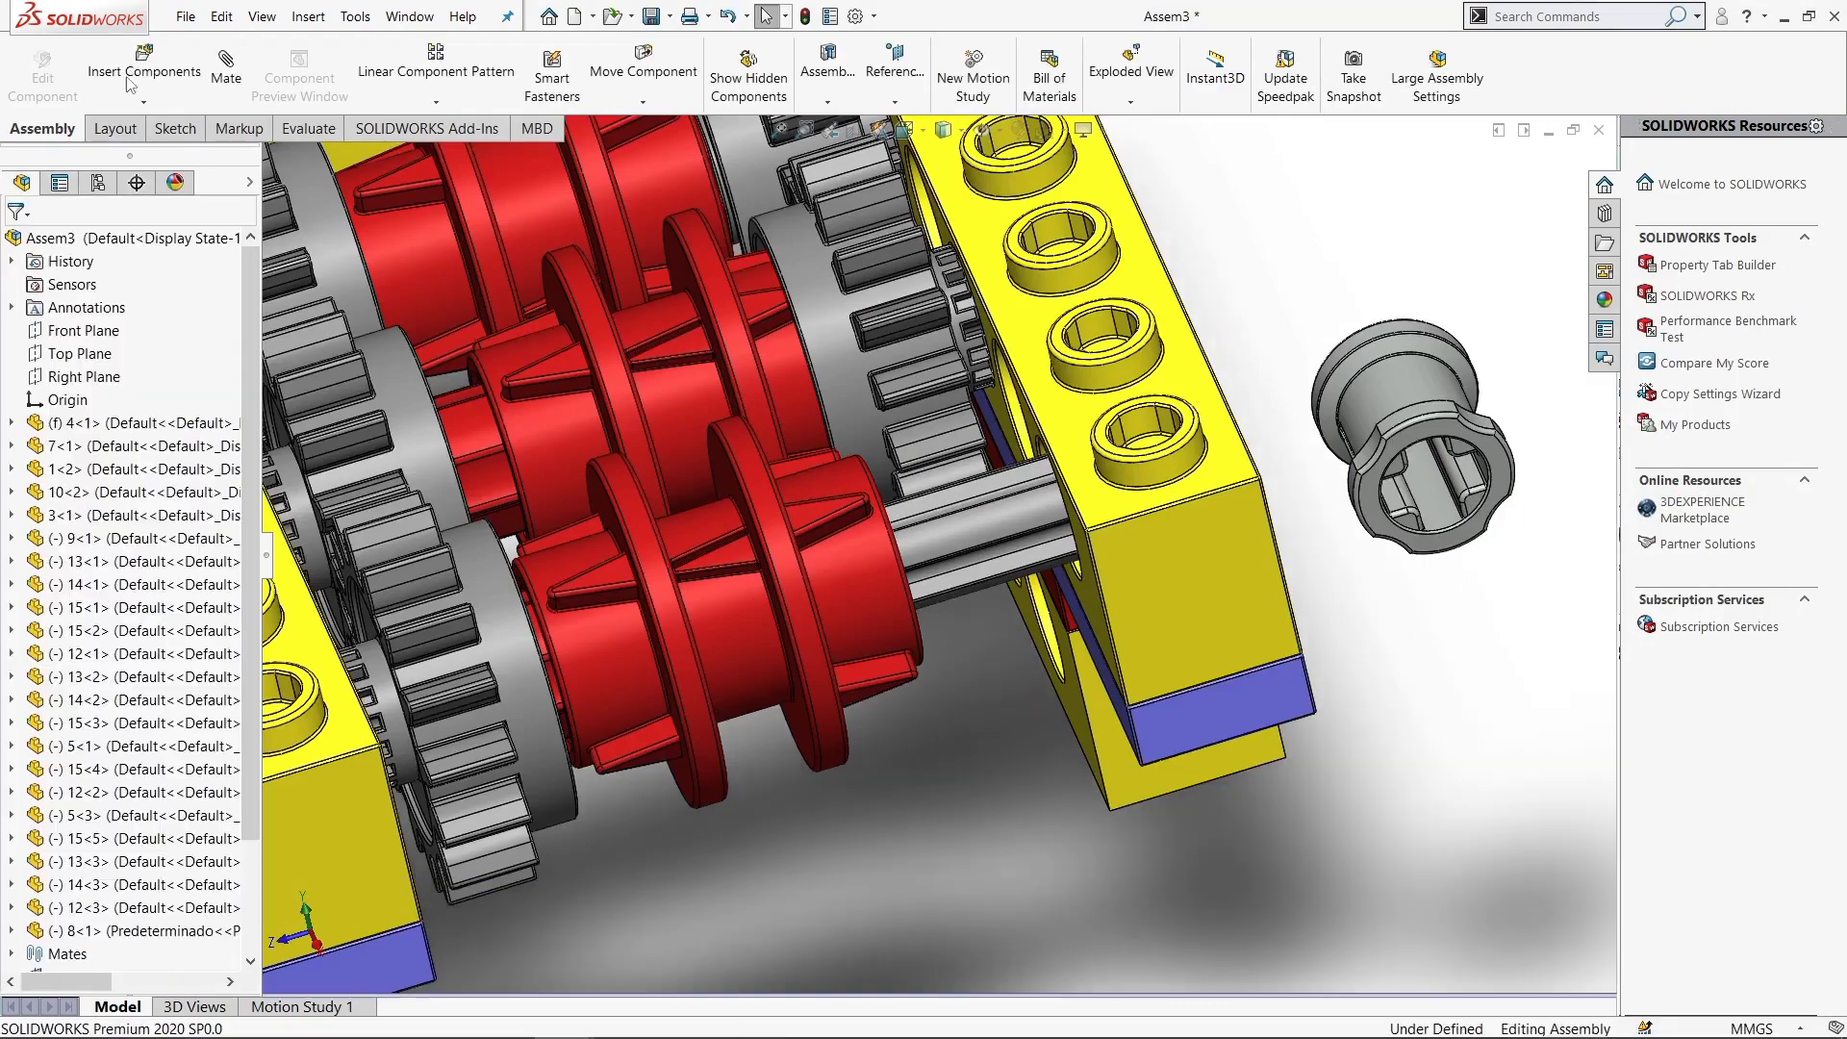
key("Escape")
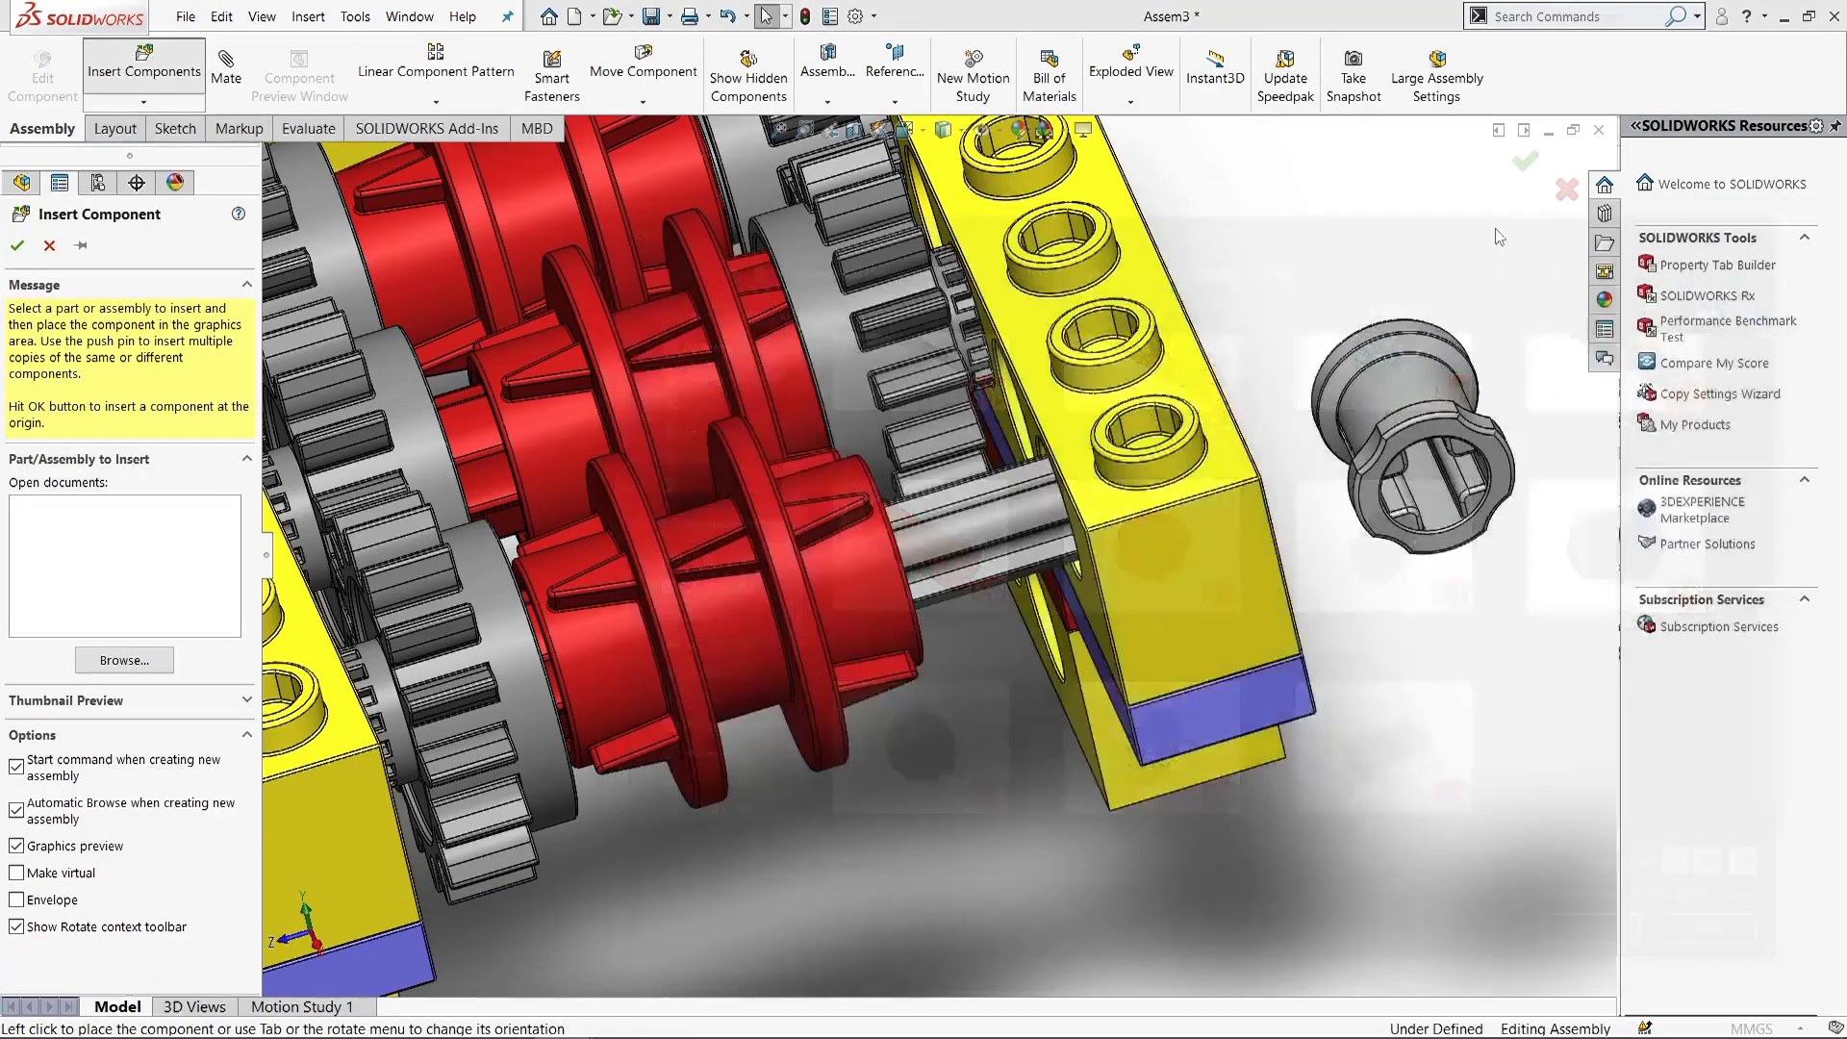
key("Escape")
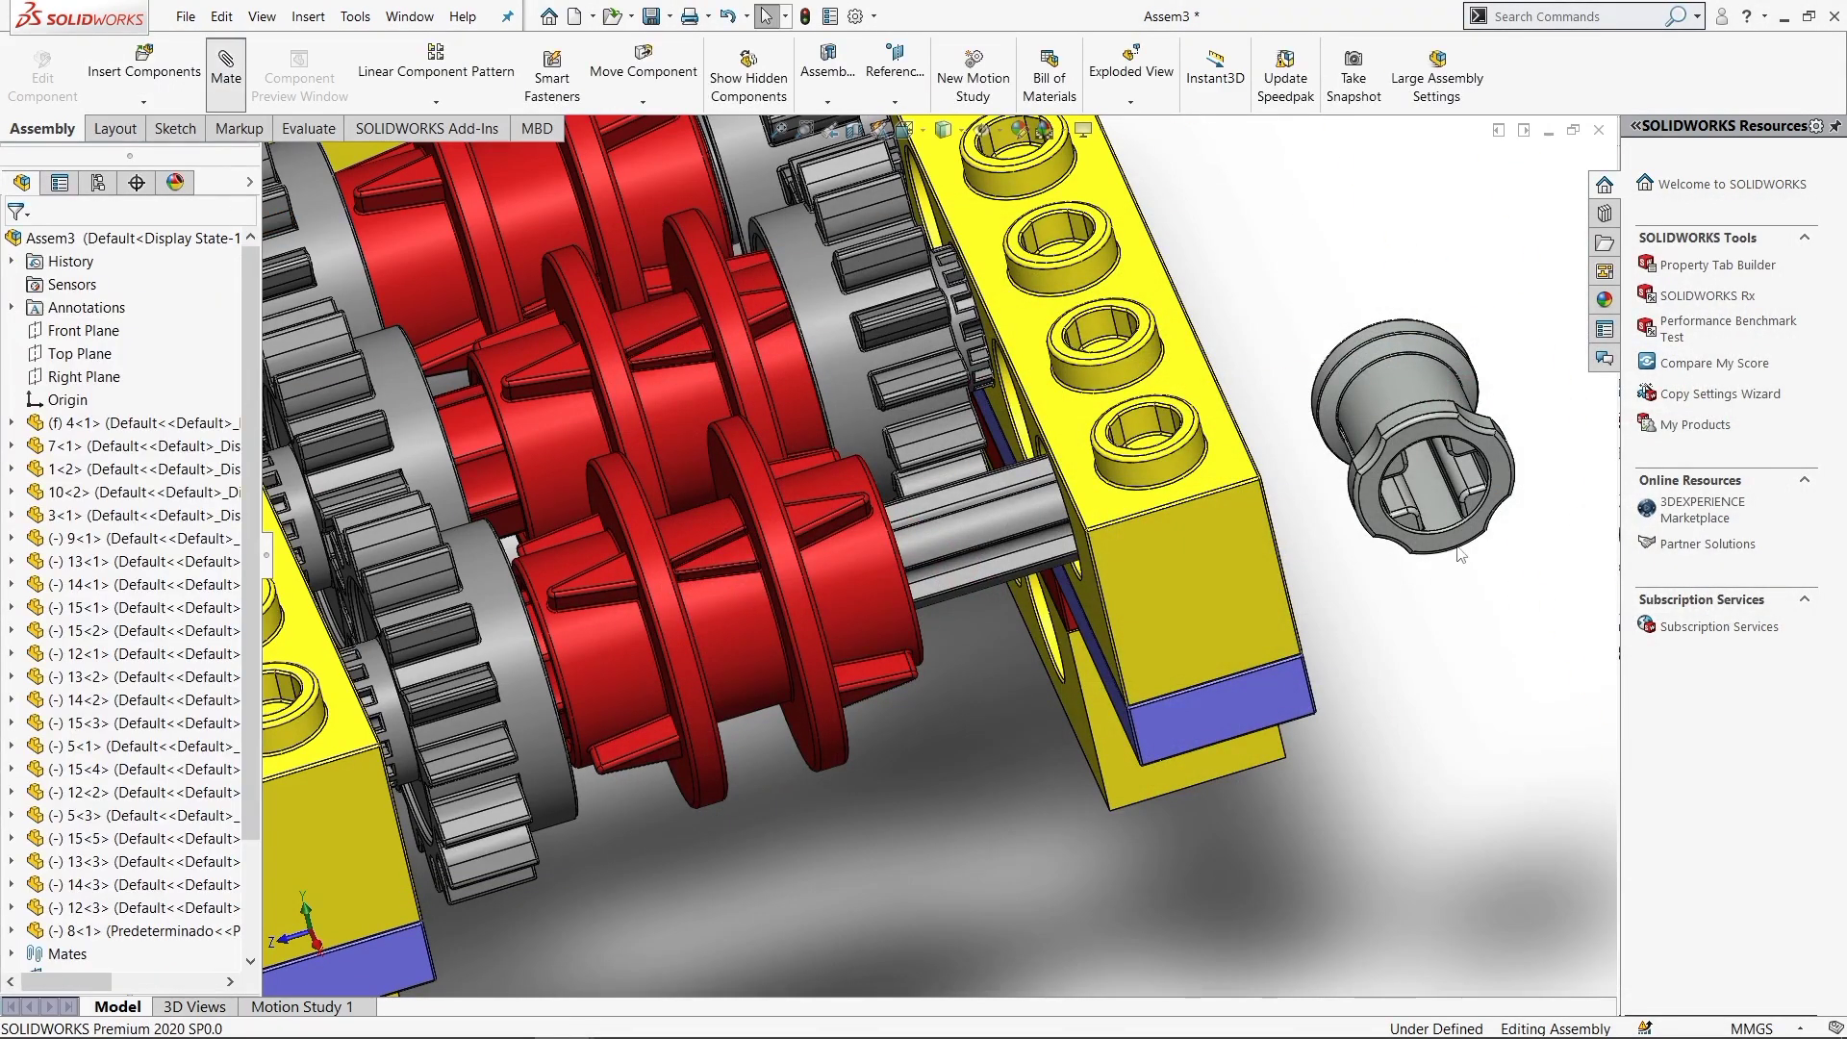
scroll(1461, 555, "down", 3)
scroll(1362, 504, "down", 2)
left_click(1362, 504)
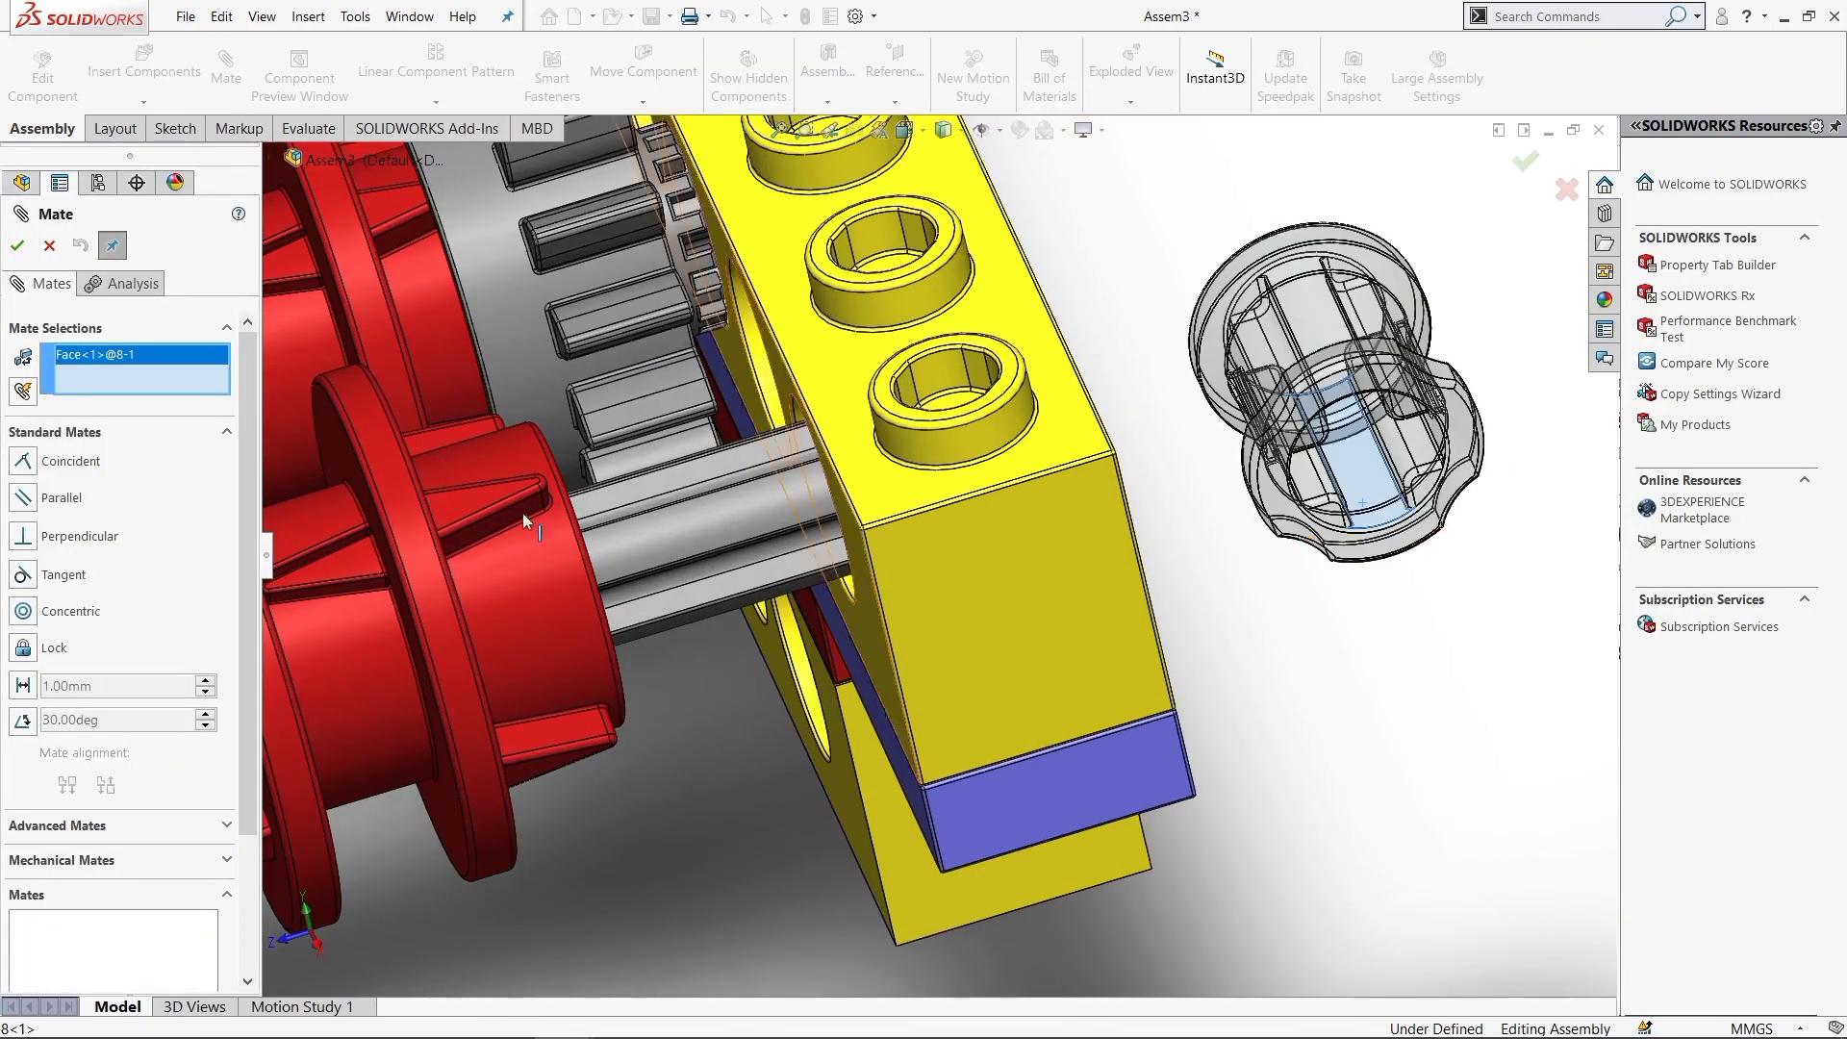
Mate the grey bush concentric with the shaft and slide it along the shaft
left_click(671, 547)
left_click(1582, 418)
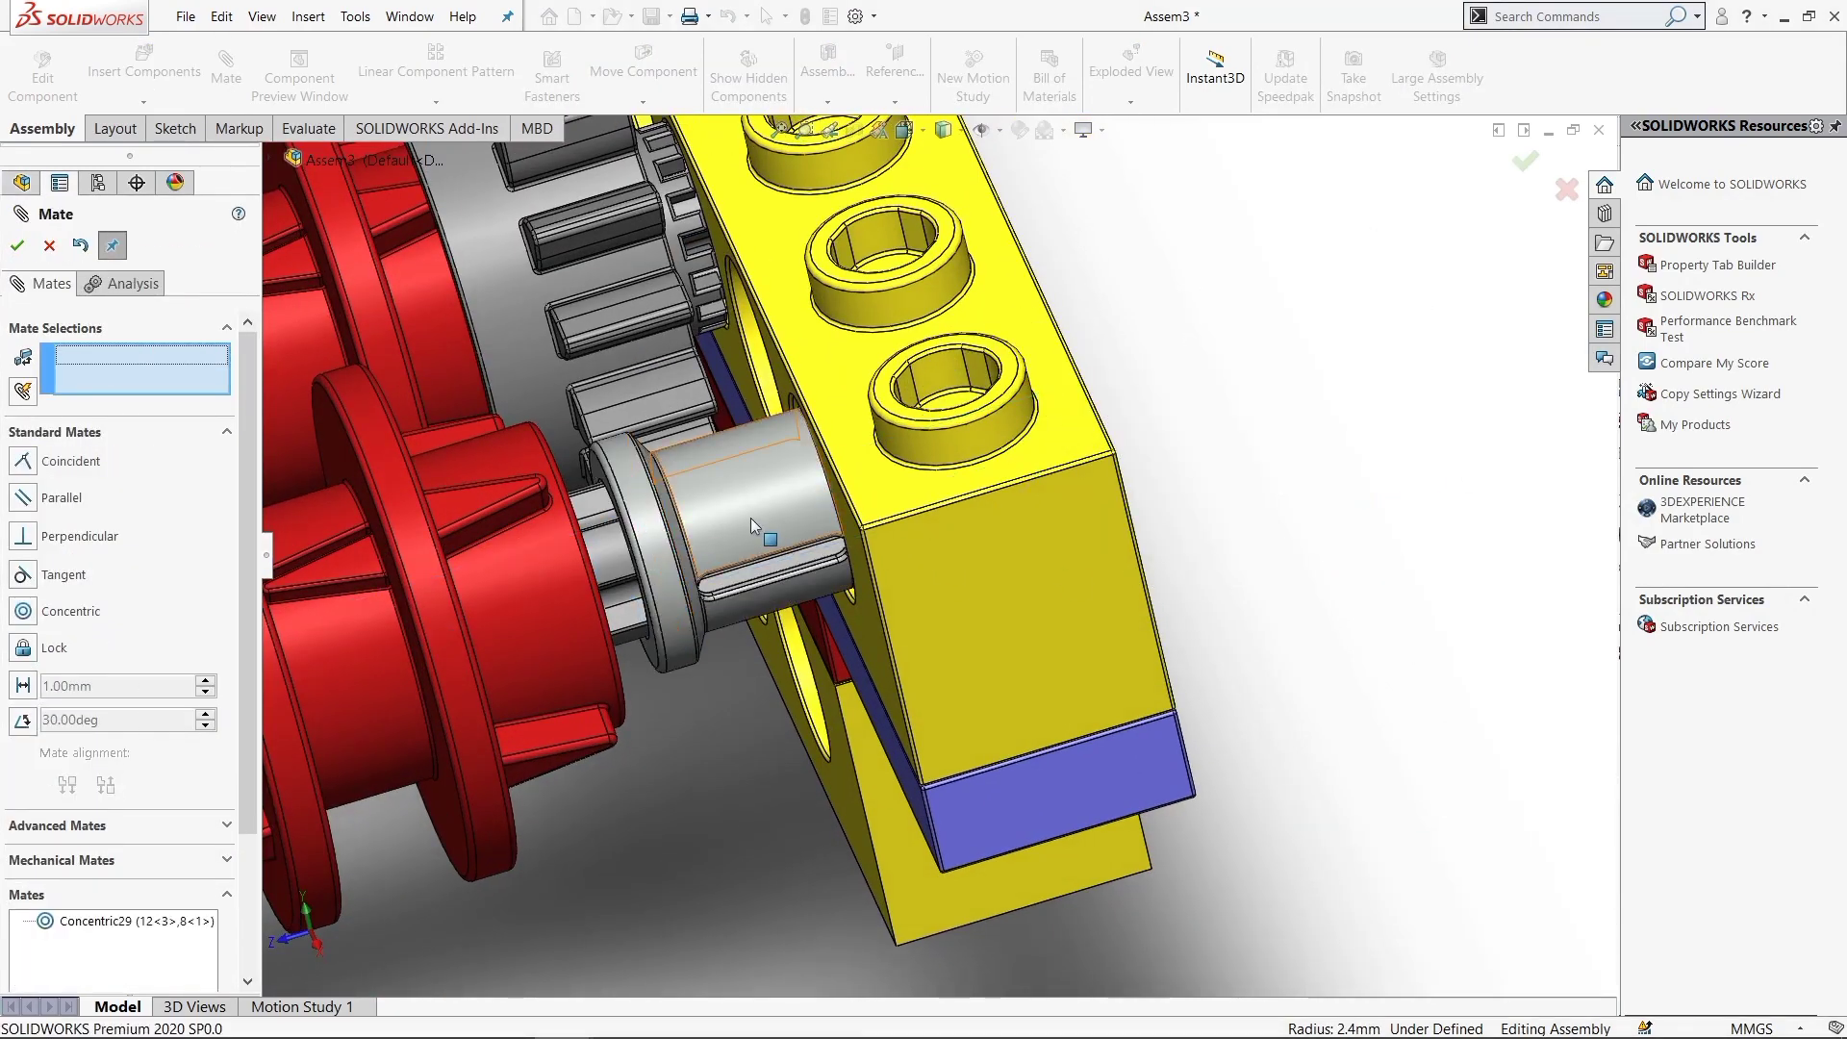
left_click_drag(750, 524, 503, 588)
scroll(717, 491, "down", 3)
scroll(717, 491, "down", 2)
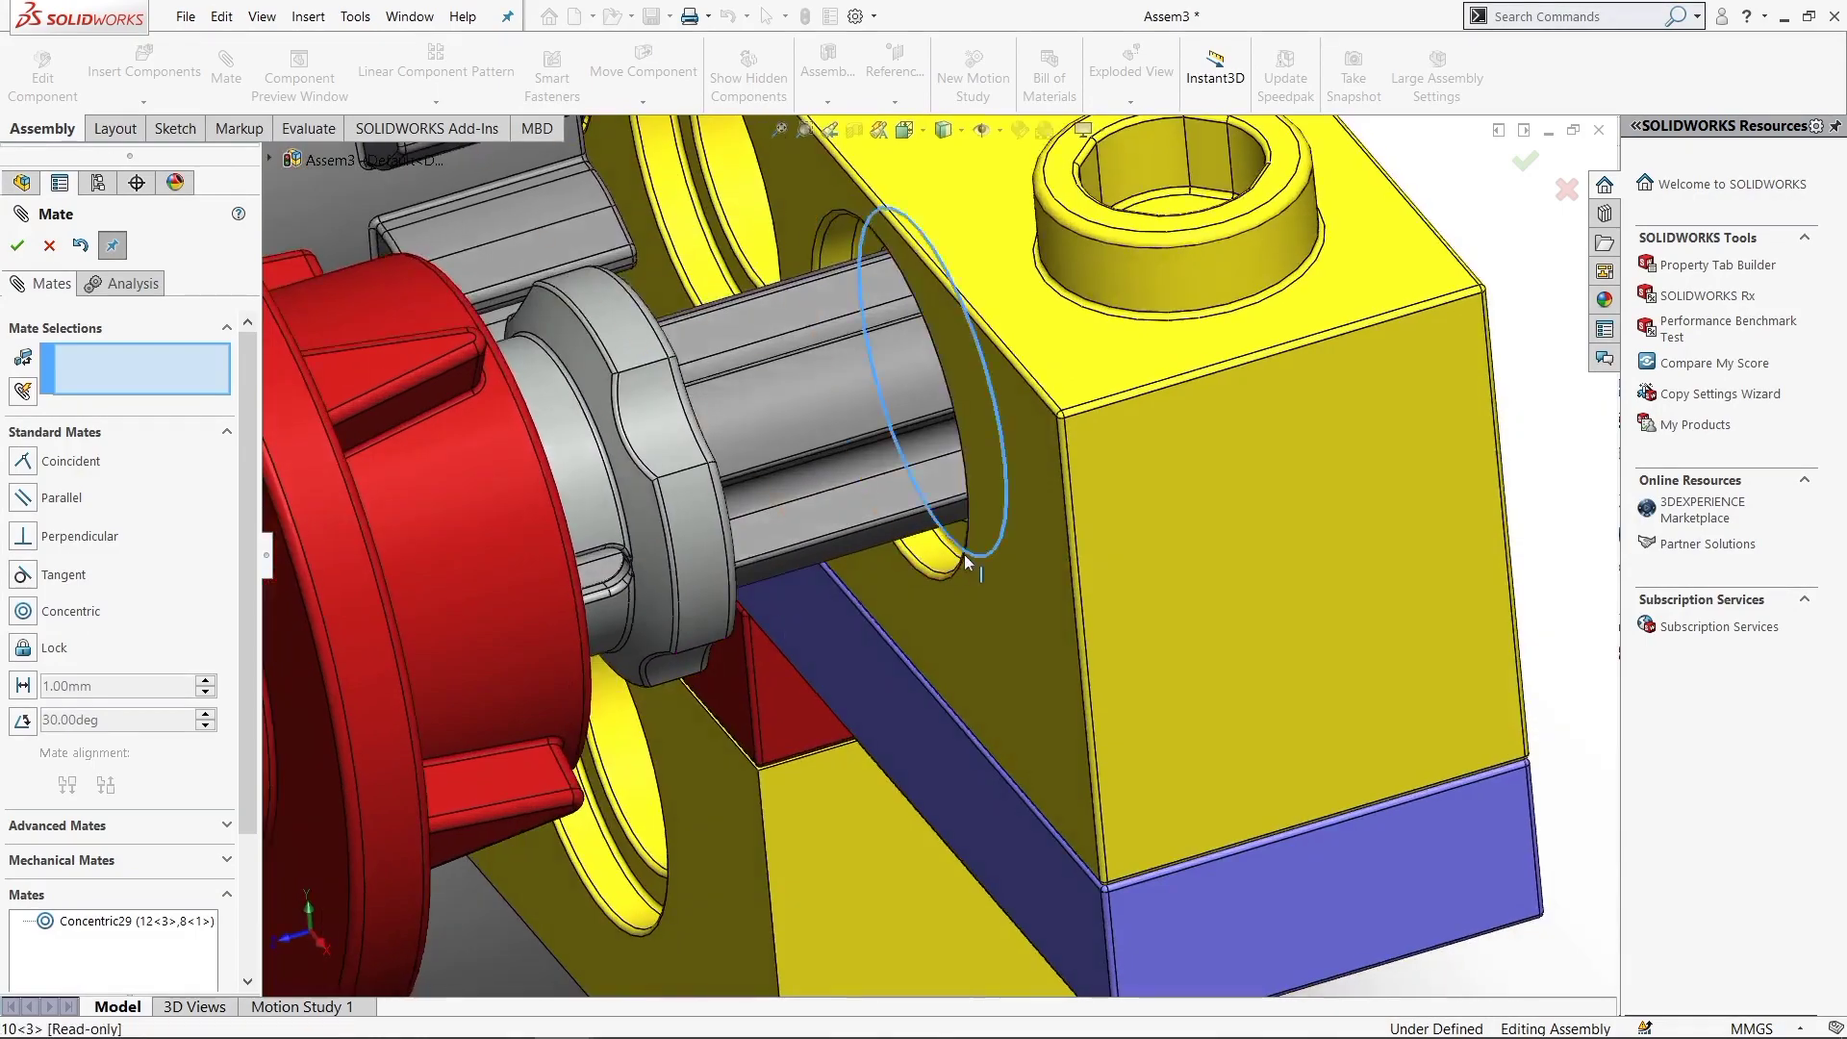
Make the bush's end face coincident with the yellow brick's side face
left_click(717, 484)
left_click(1023, 542)
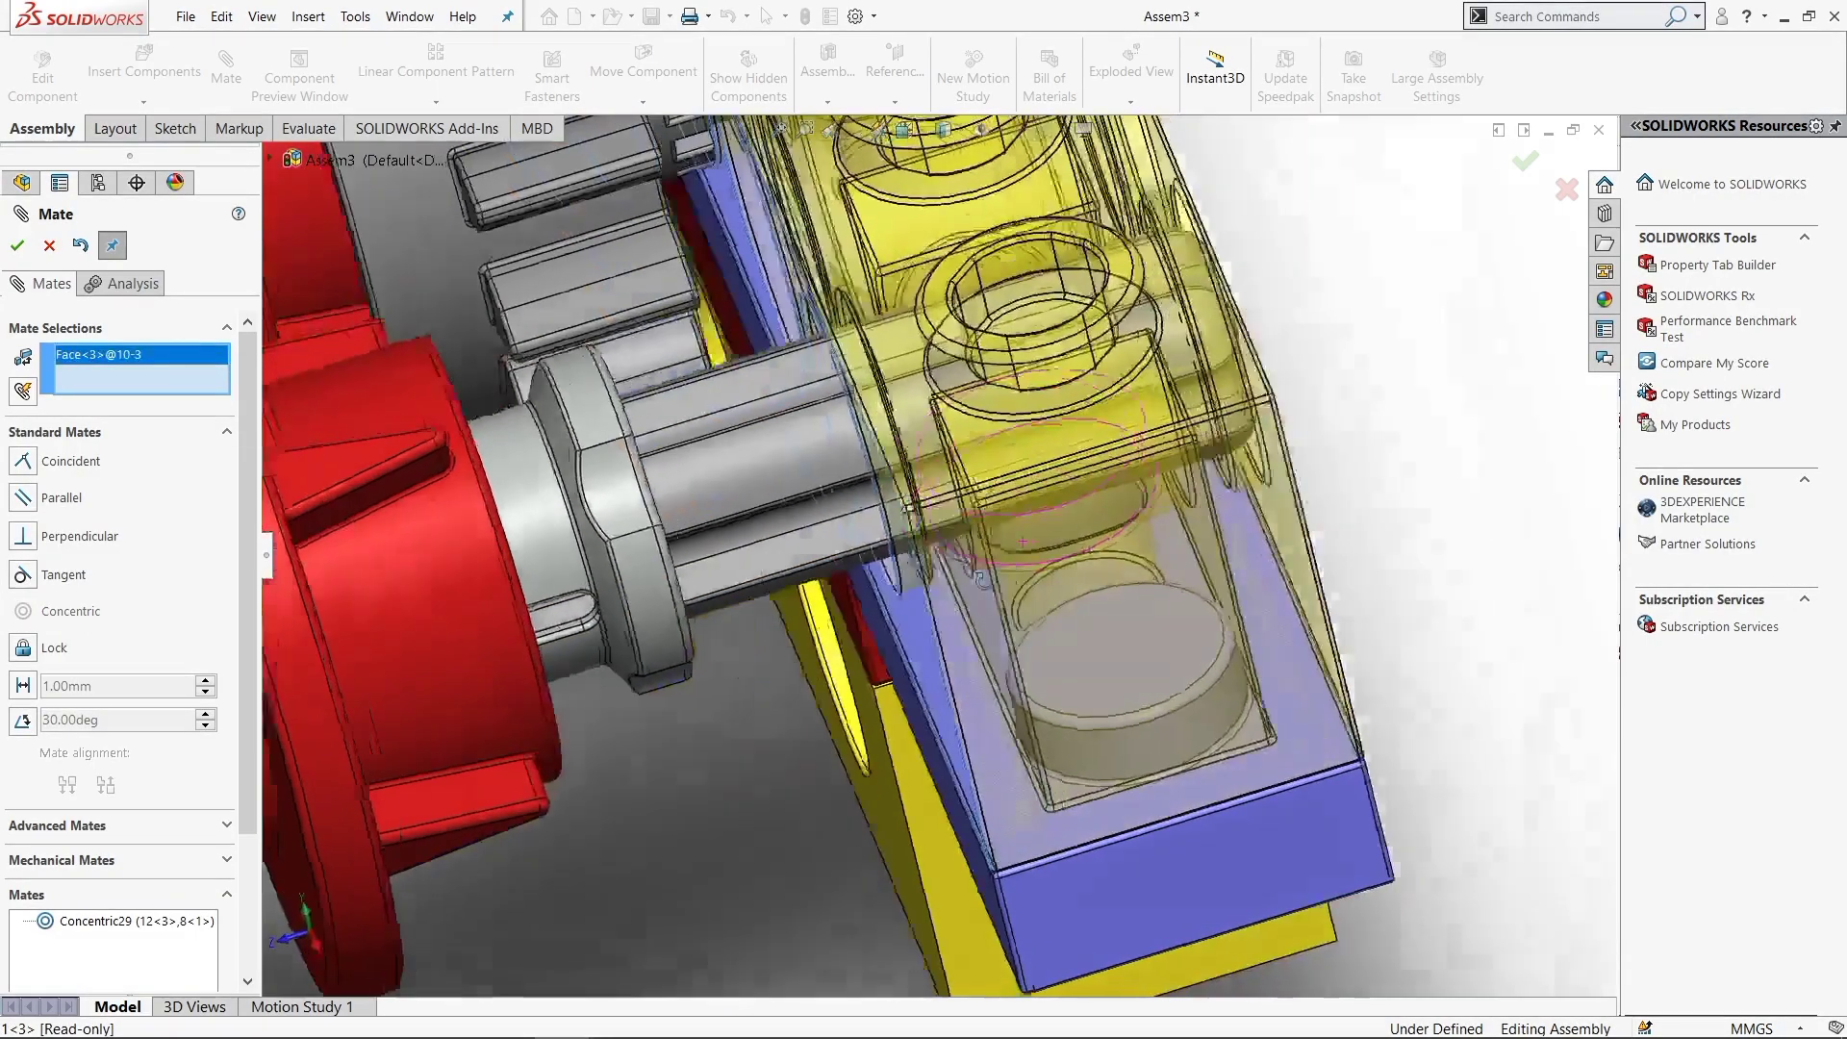
middle_click_drag(1024, 542, 582, 512)
left_click(494, 453)
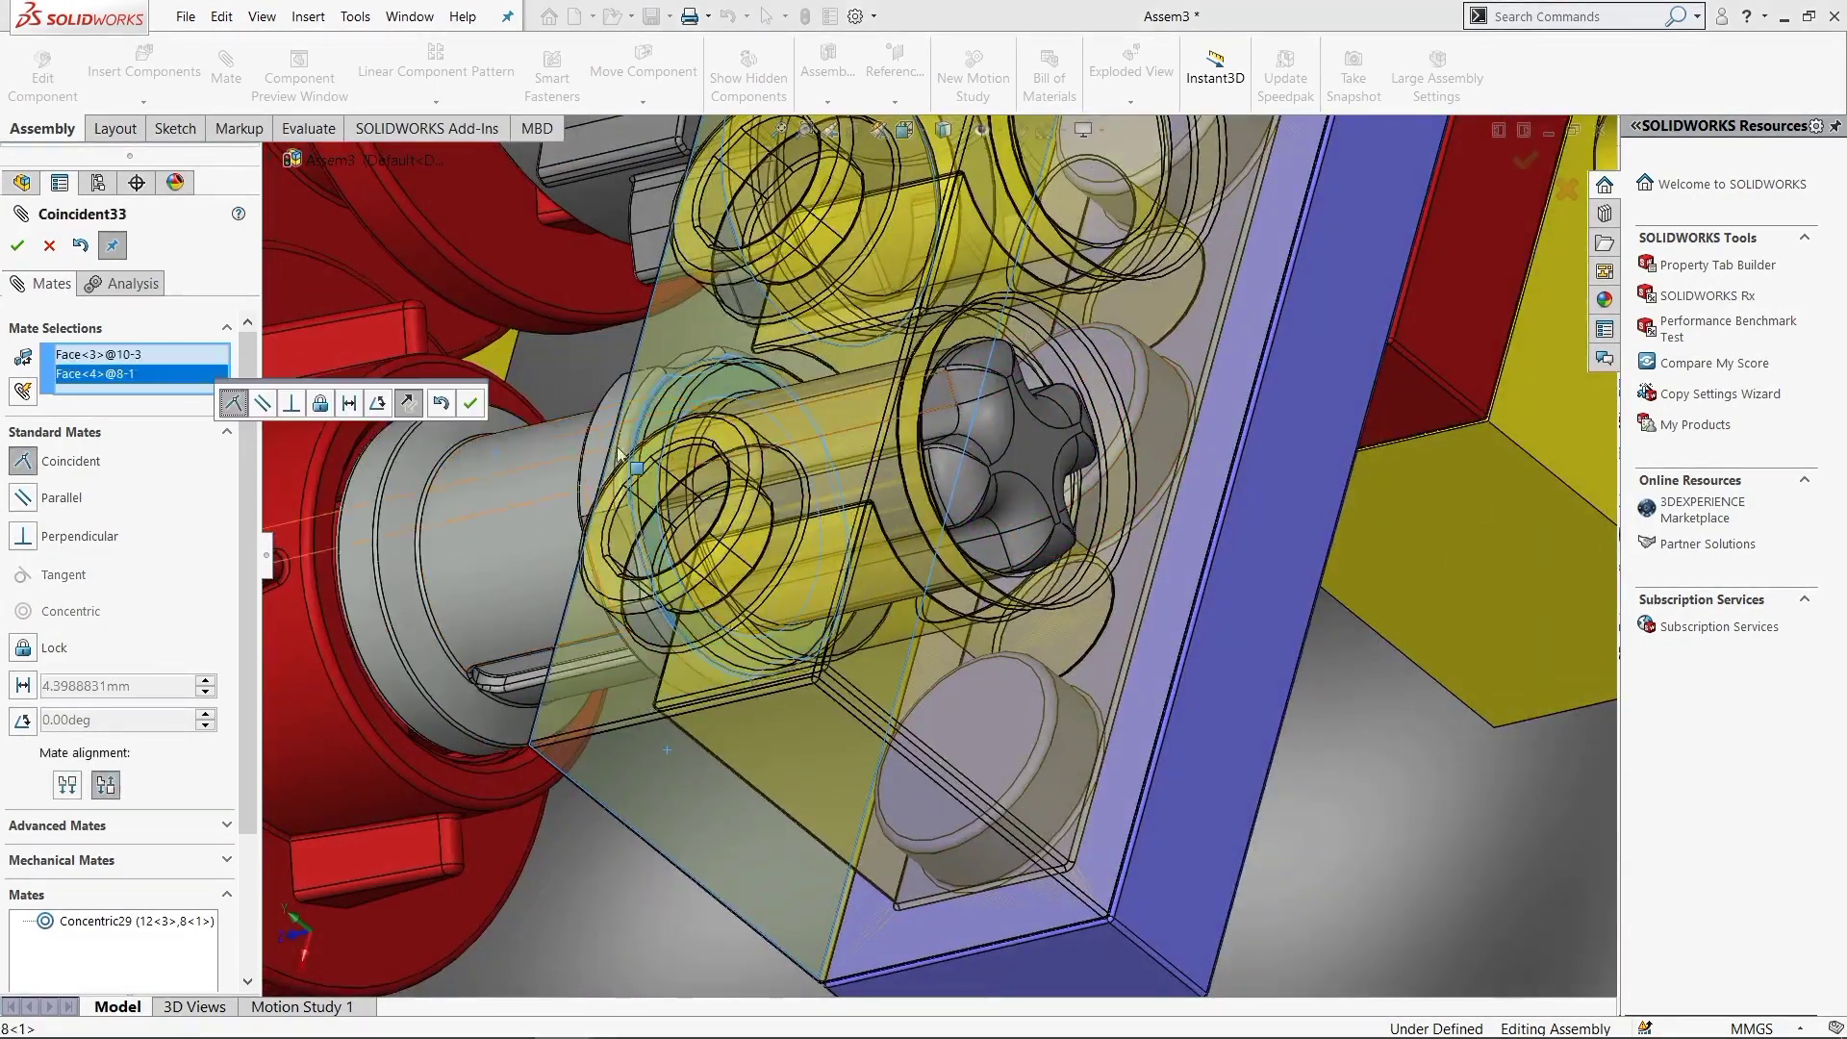
key("Return")
Orbit around the gearbox, then snap to the standard isometric view
middle_click_drag(574, 666, 681, 716)
scroll(718, 795, "up", 3)
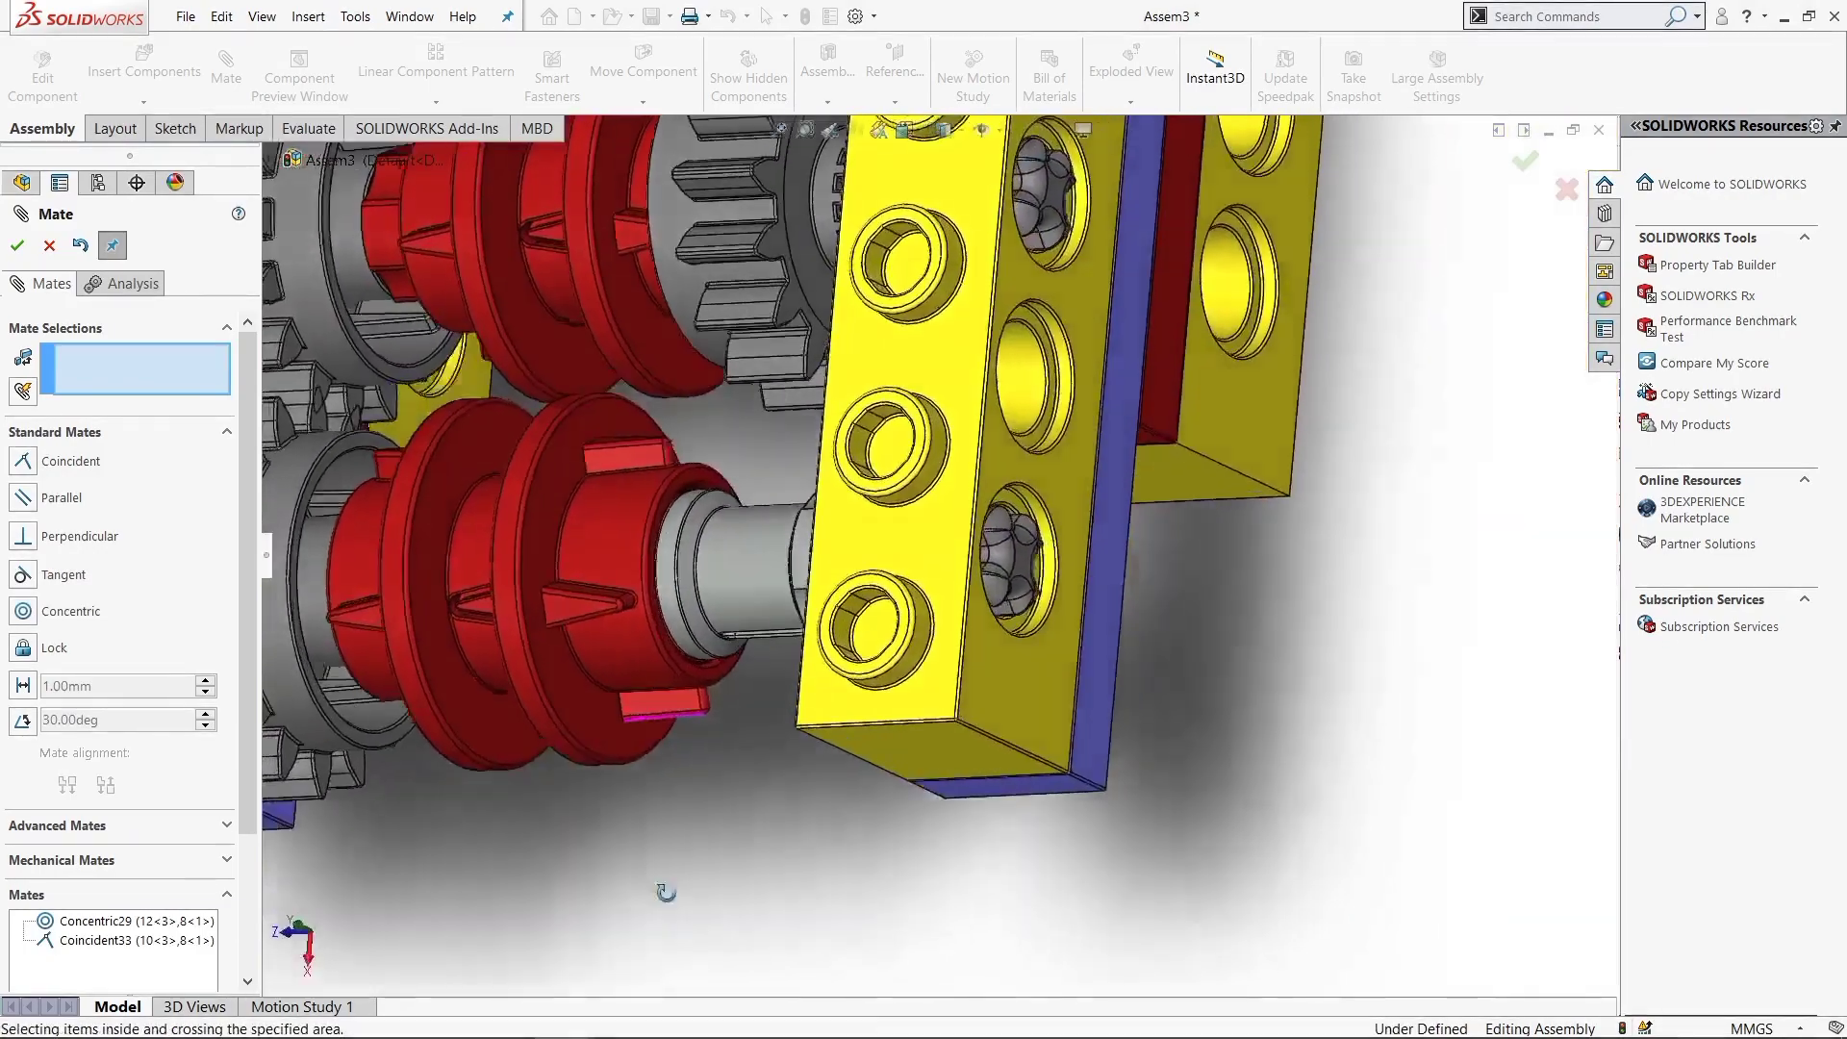
mouse_move(718, 795)
middle_mouse_down()
mouse_move(801, 577)
mouse_move(769, 741)
middle_mouse_up()
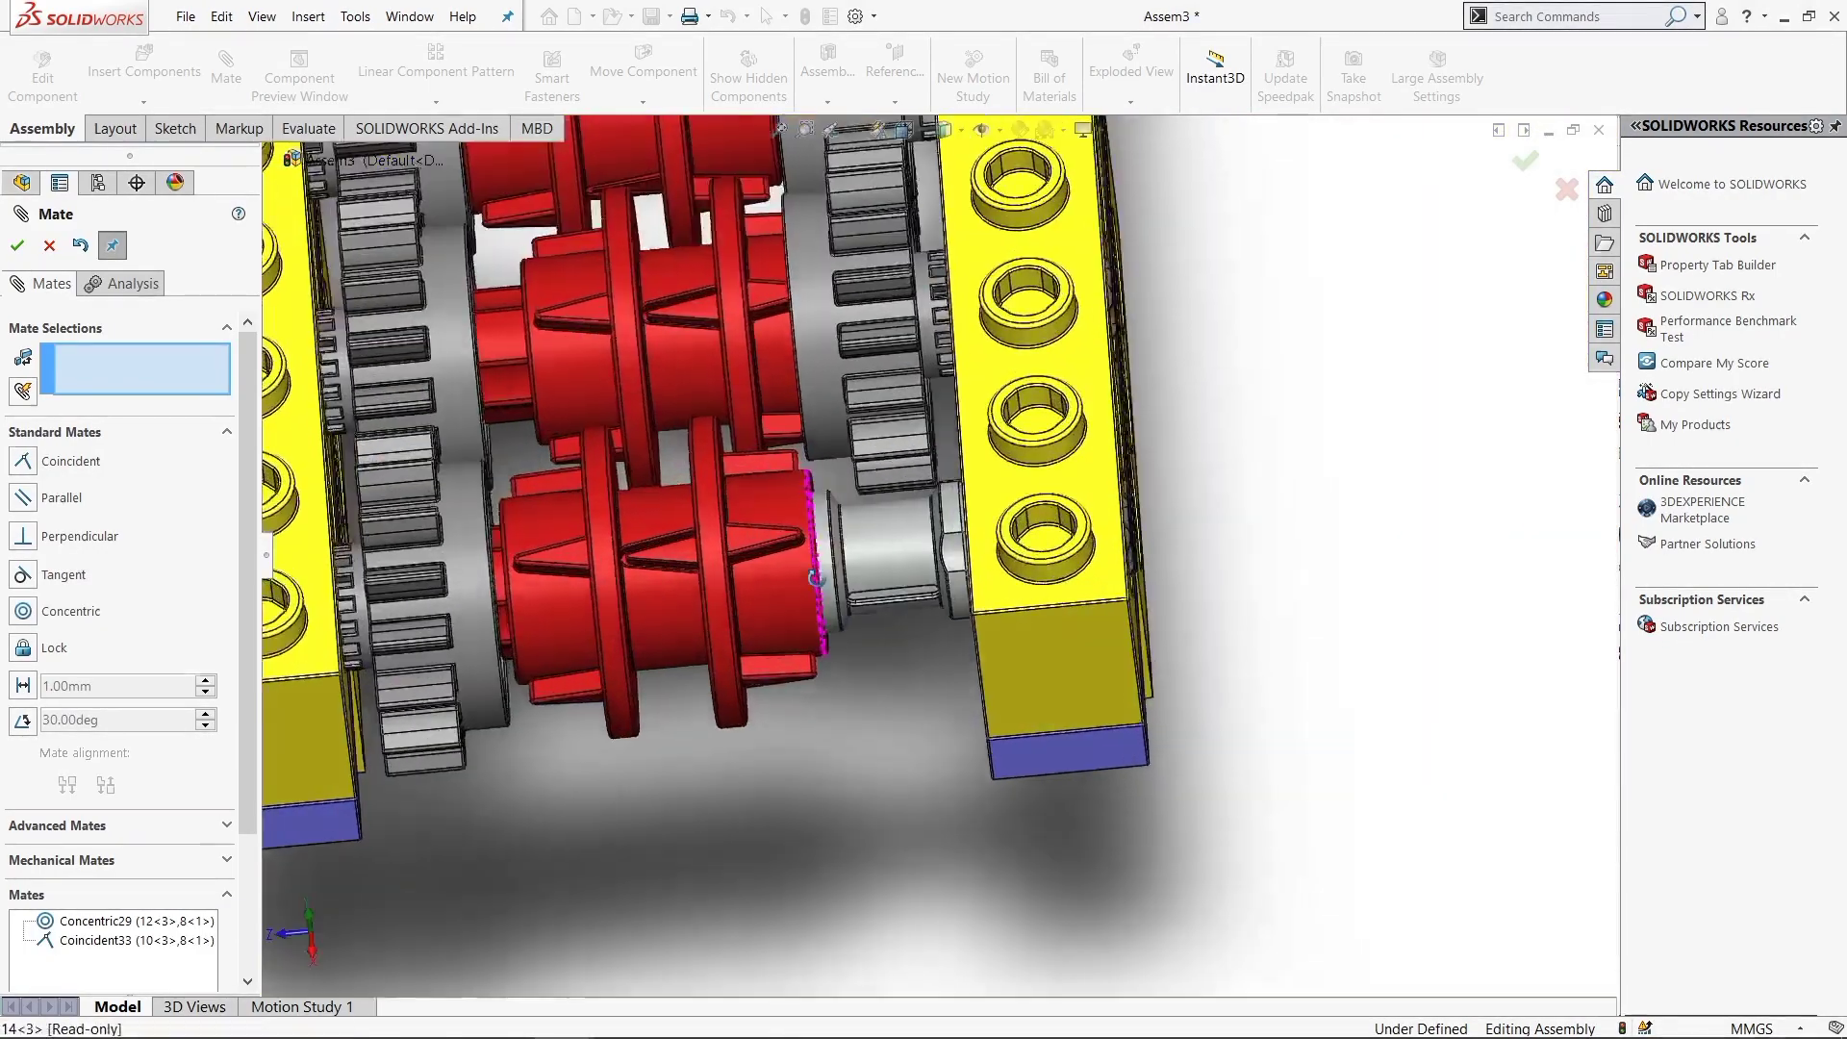
middle_click_drag(817, 578, 760, 614)
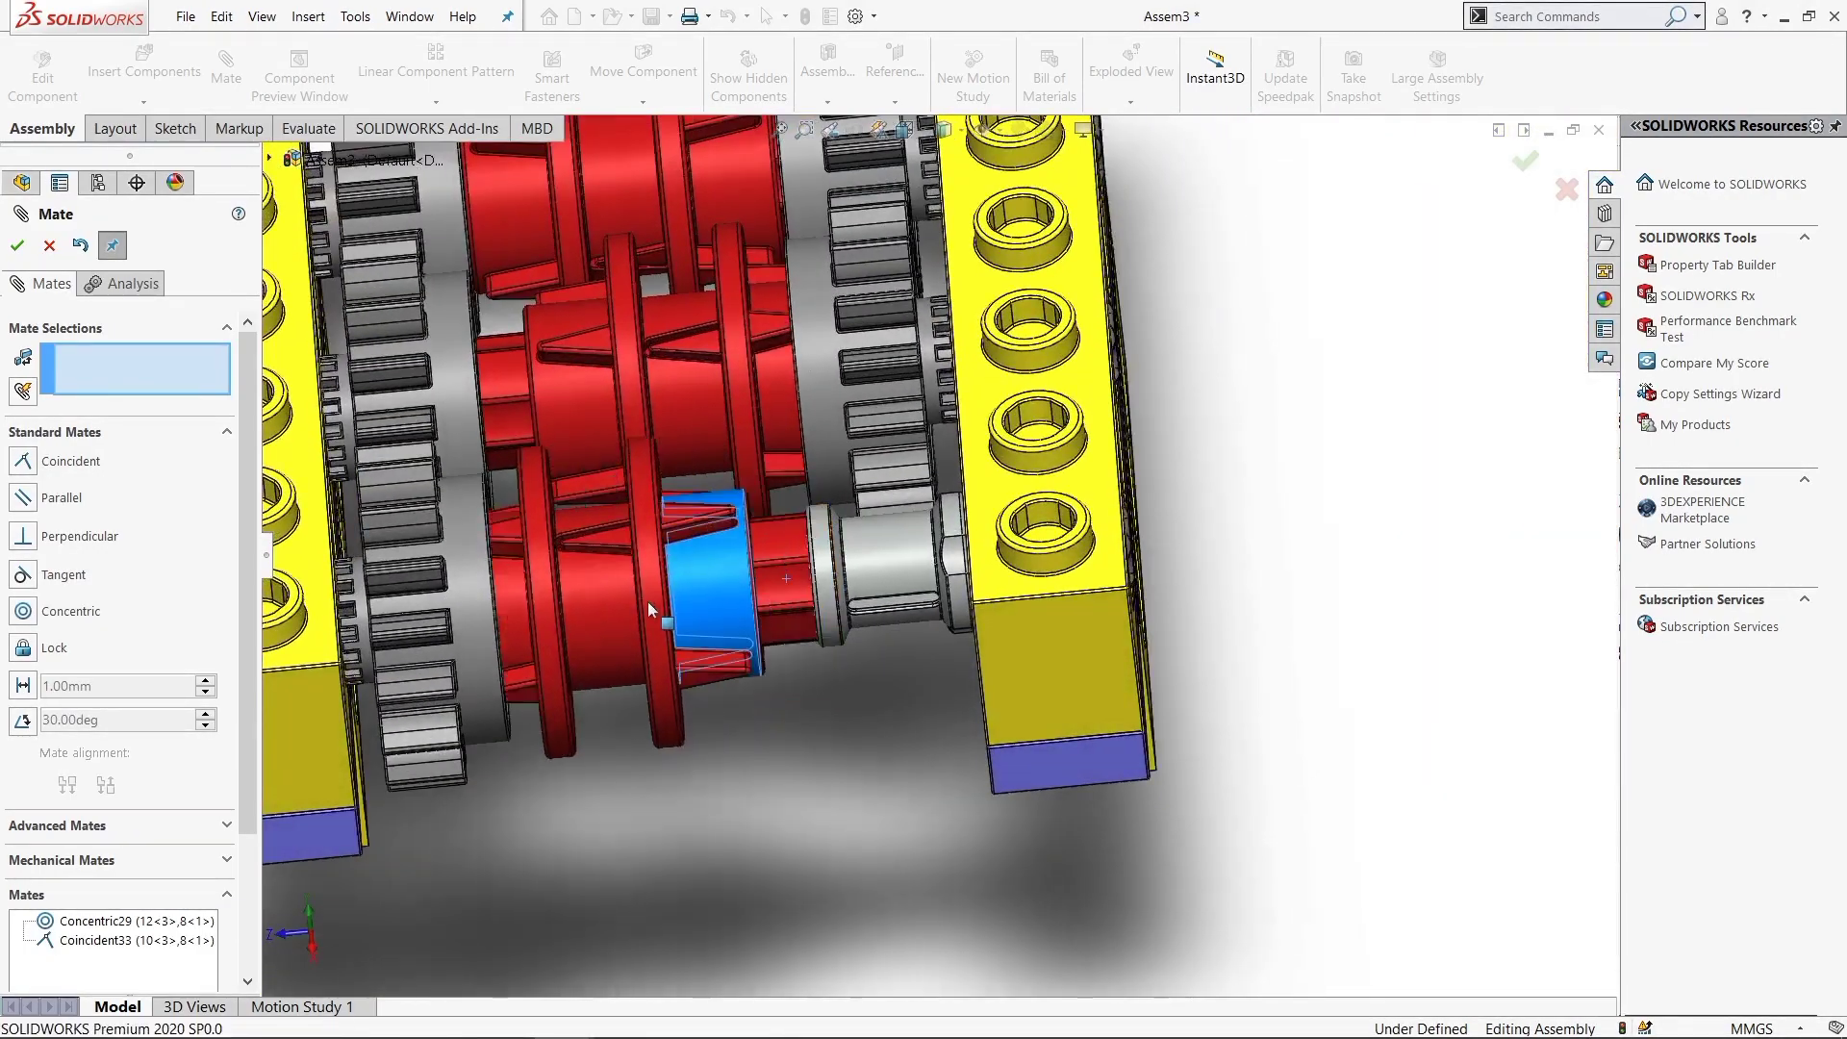
scroll(856, 725, "up", 5)
mouse_move(856, 726)
middle_mouse_down()
mouse_move(981, 727)
mouse_move(1000, 899)
mouse_move(817, 800)
mouse_move(991, 297)
middle_mouse_up()
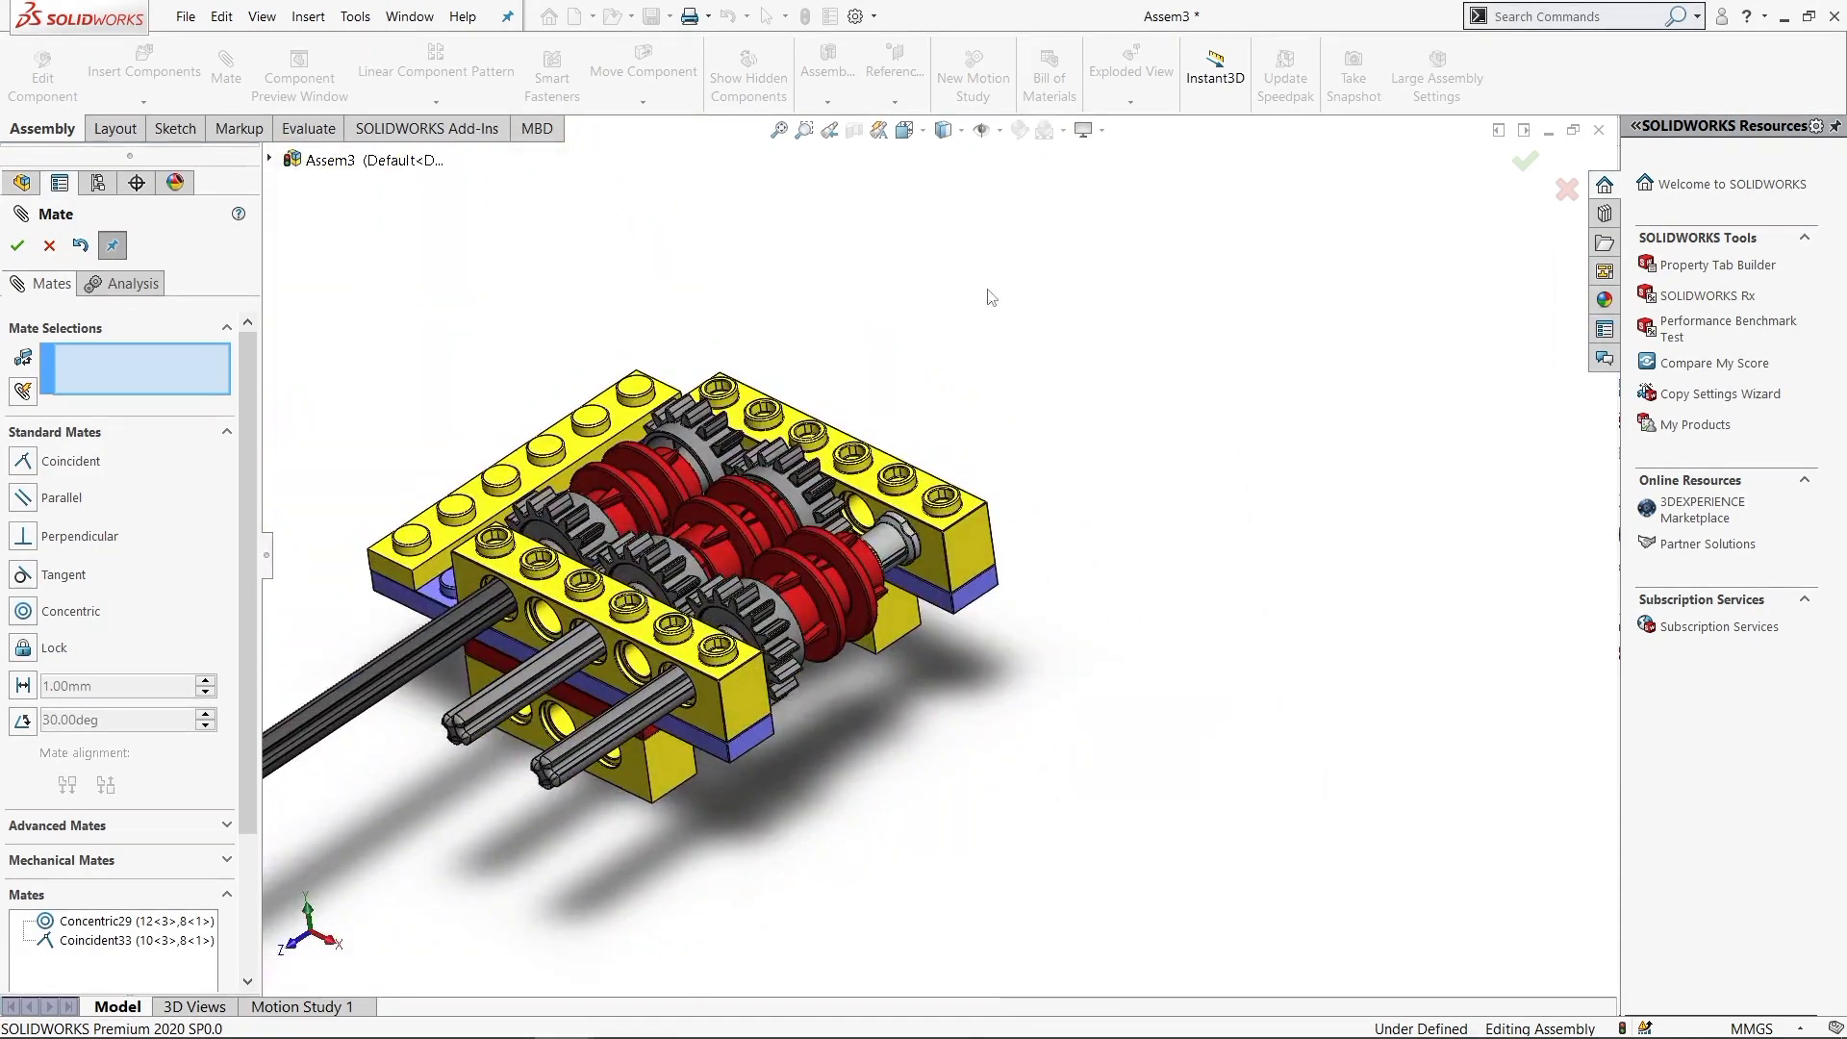
key("ctrl+7")
Finish mating and insert parts 18 and 2 from file into the assembly
key("Escape")
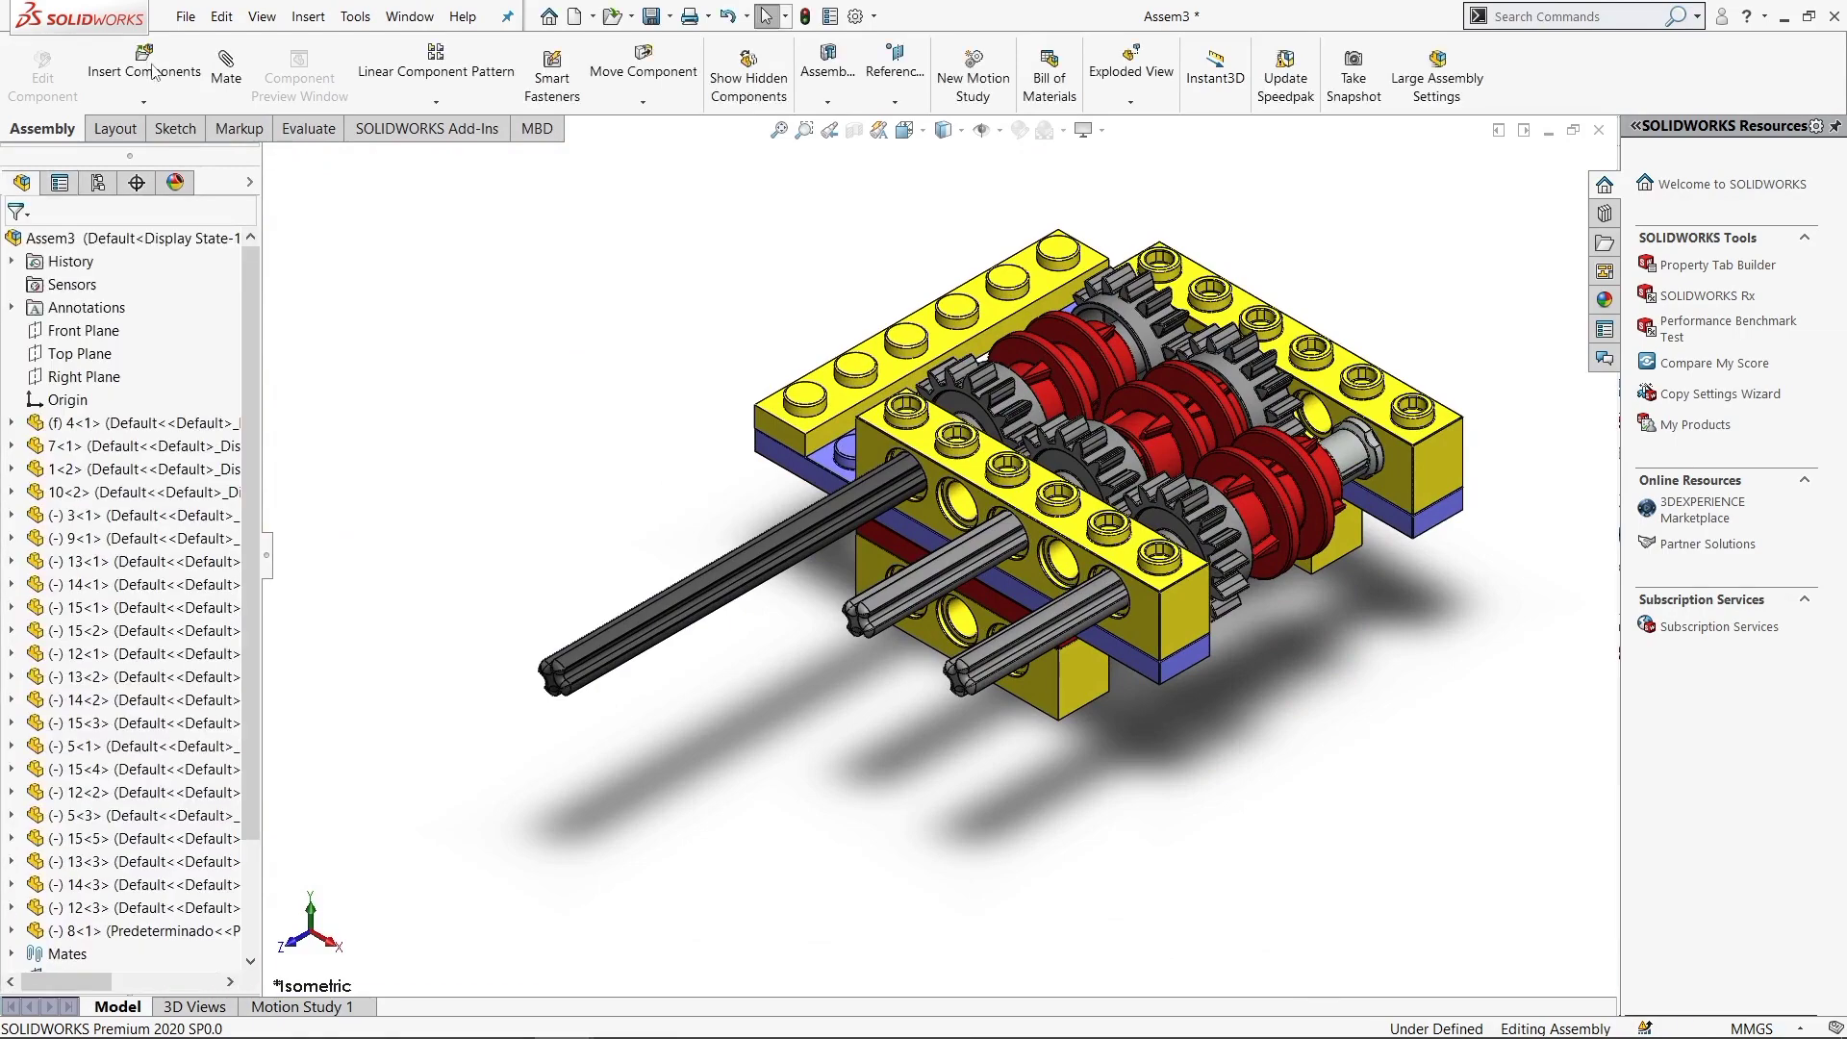
left_click(144, 66)
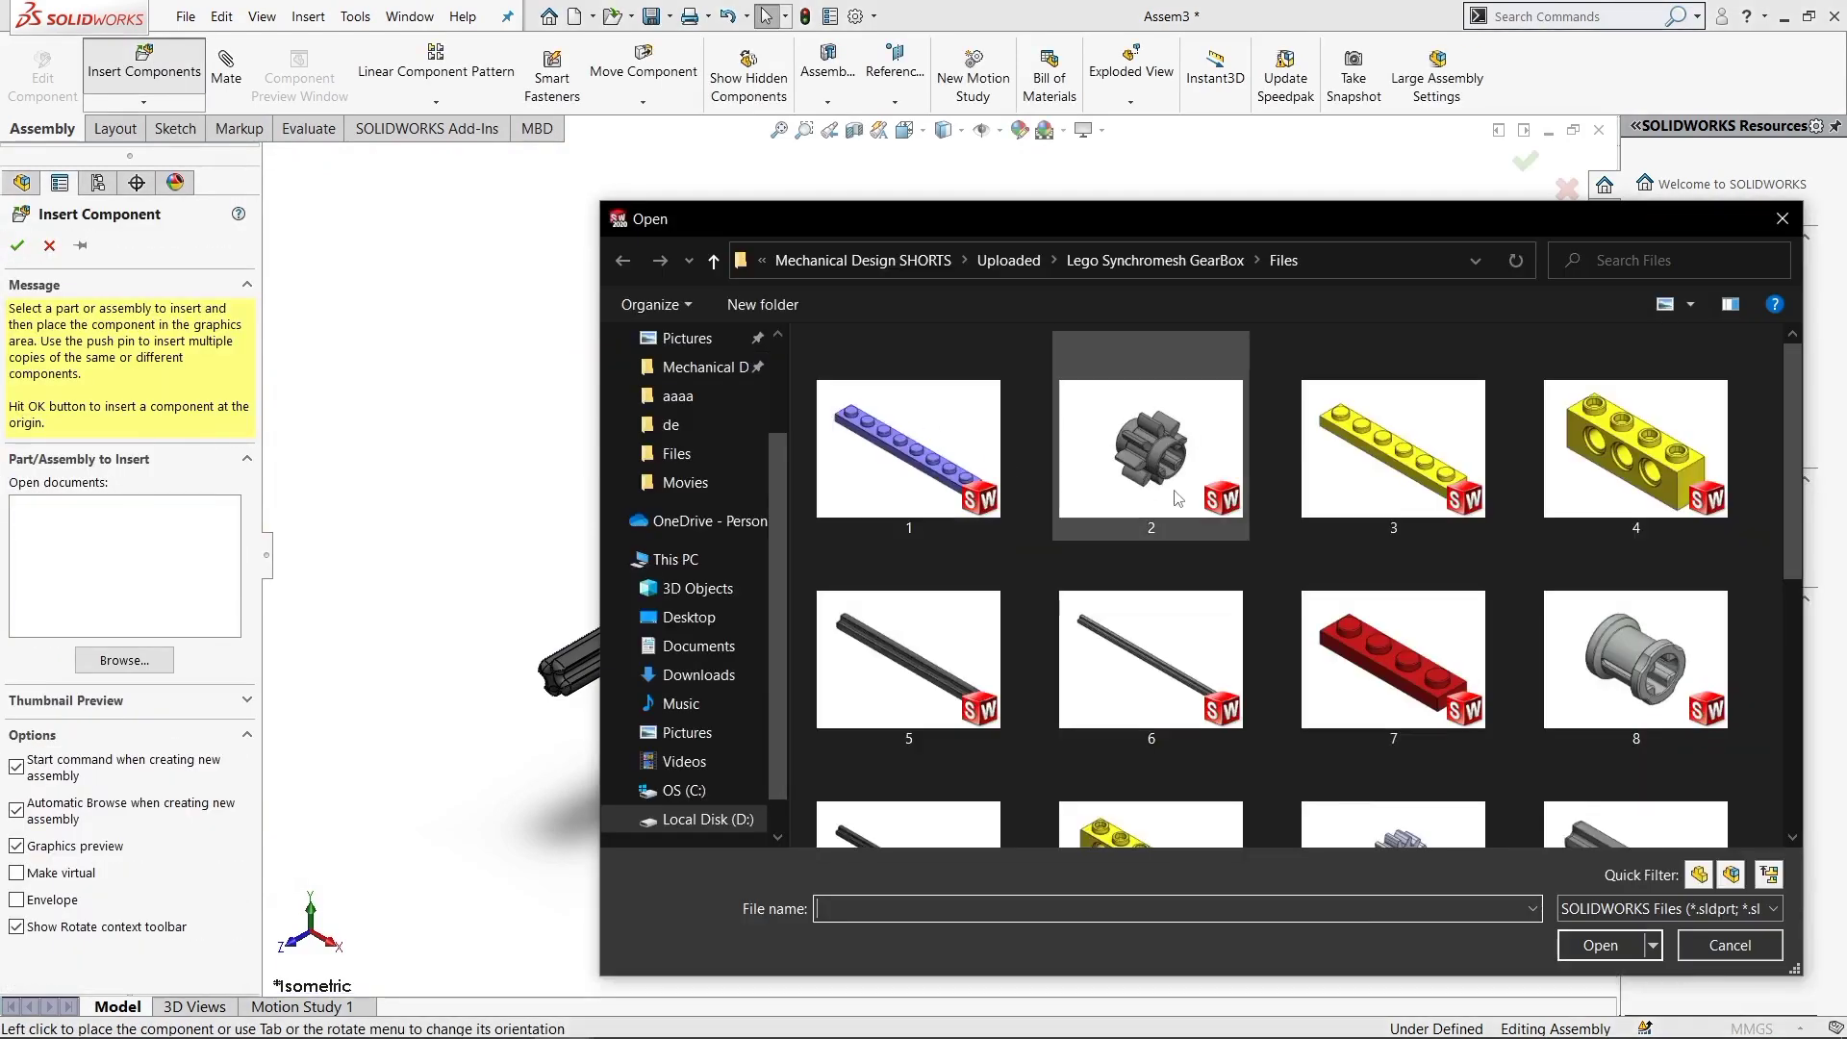
left_click(1177, 497)
scroll(1183, 539, "down", 2)
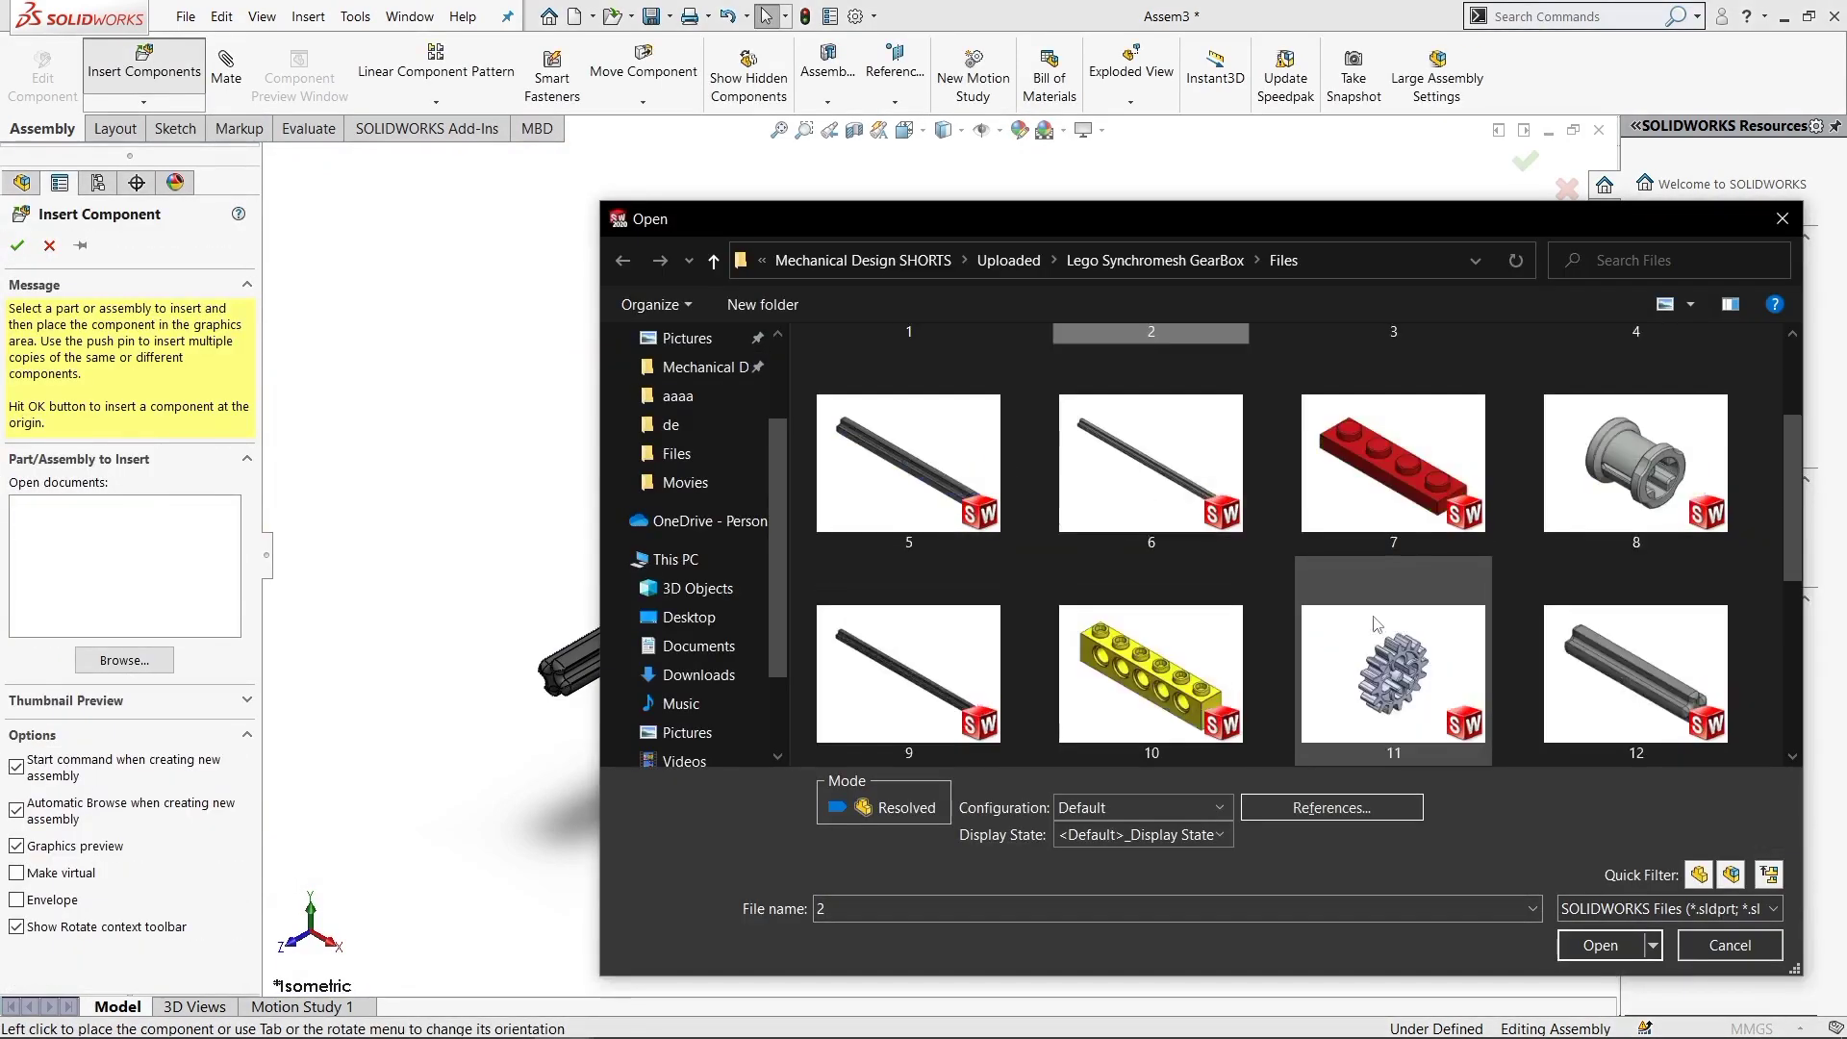
scroll(1187, 596, "down", 2)
scroll(1198, 663, "down", 2)
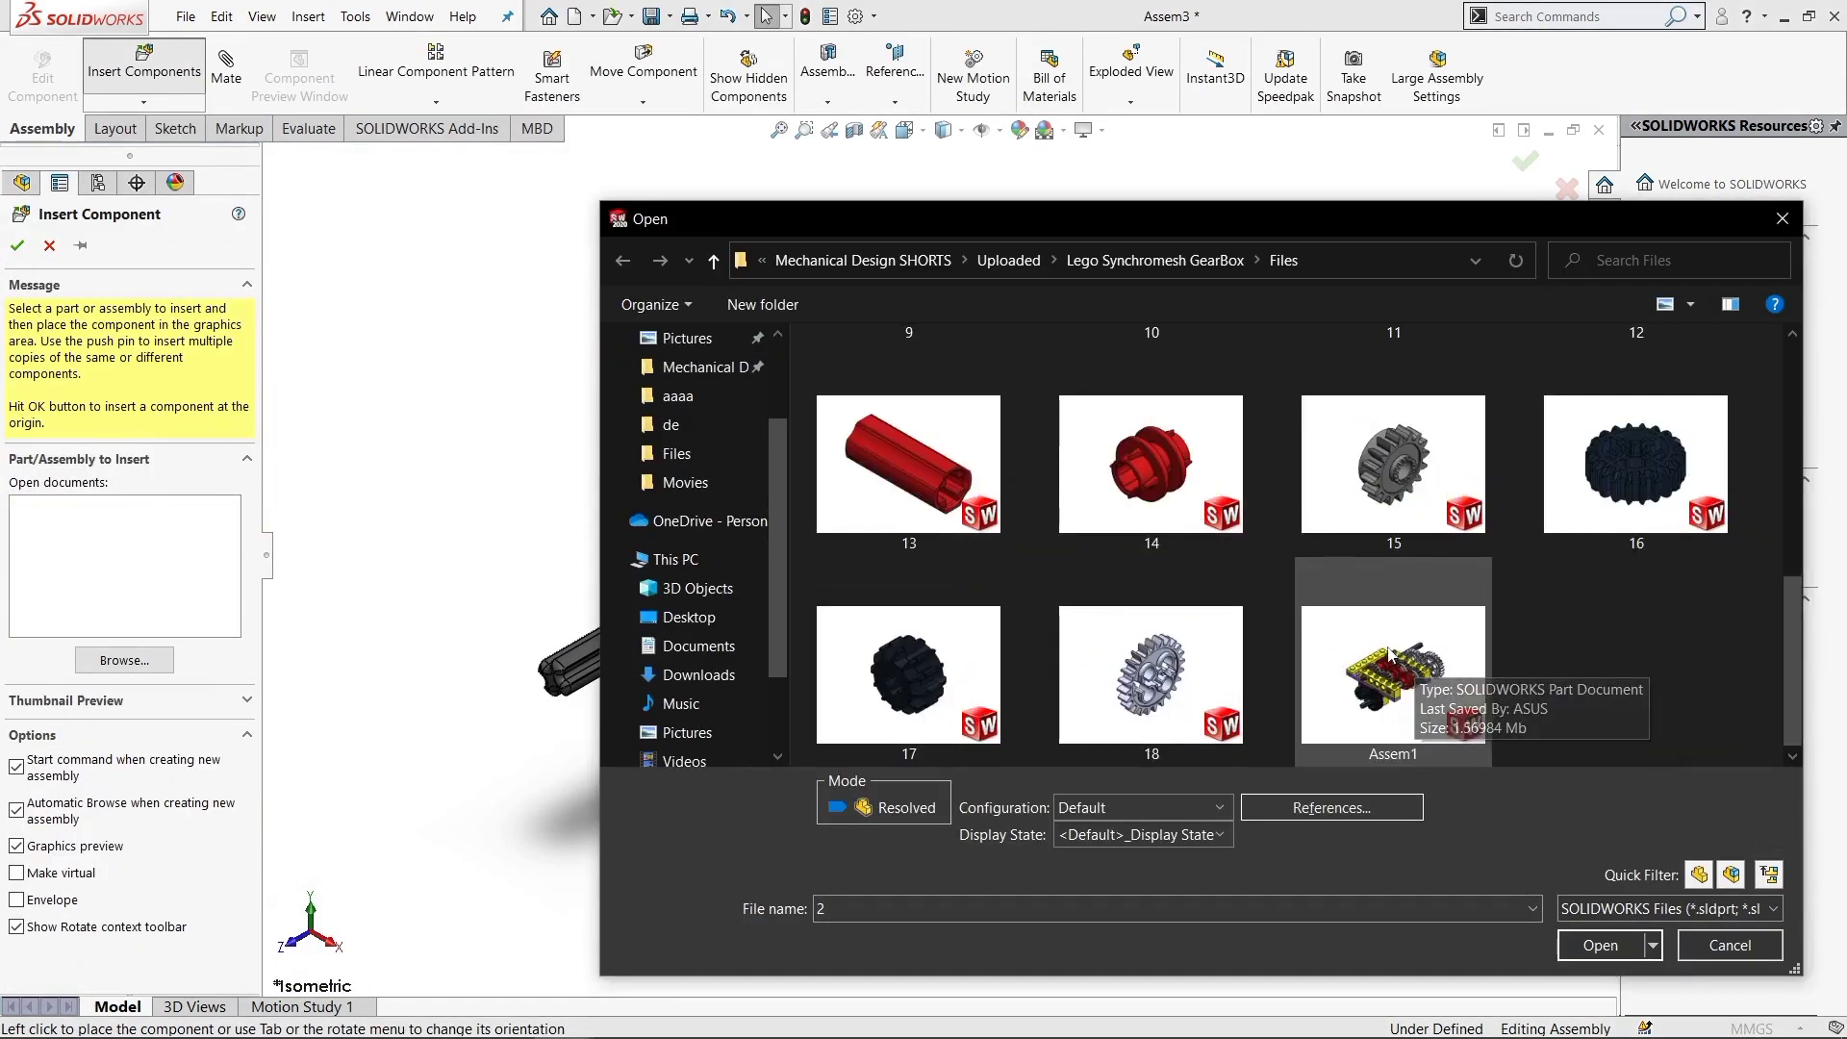
left_click(1613, 957)
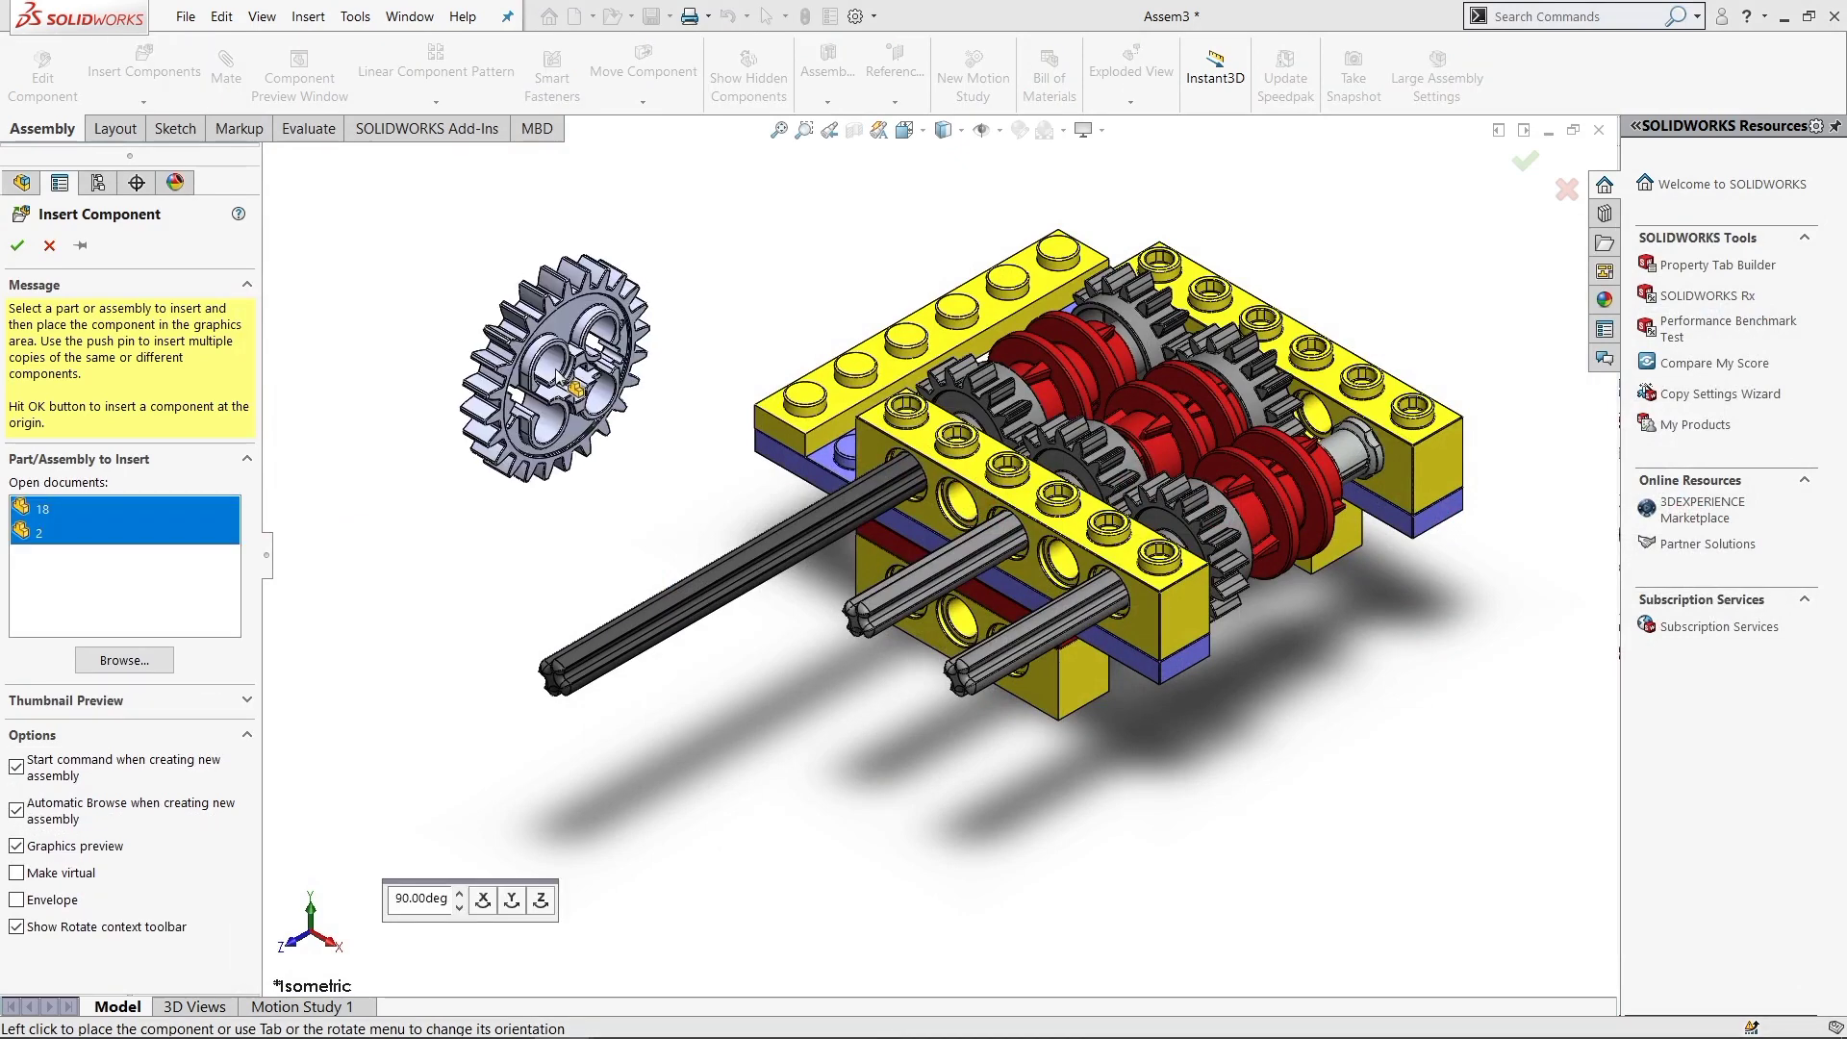
Place the large grey gear and the small gear beside the gearbox
left_click(558, 373)
left_click(728, 322)
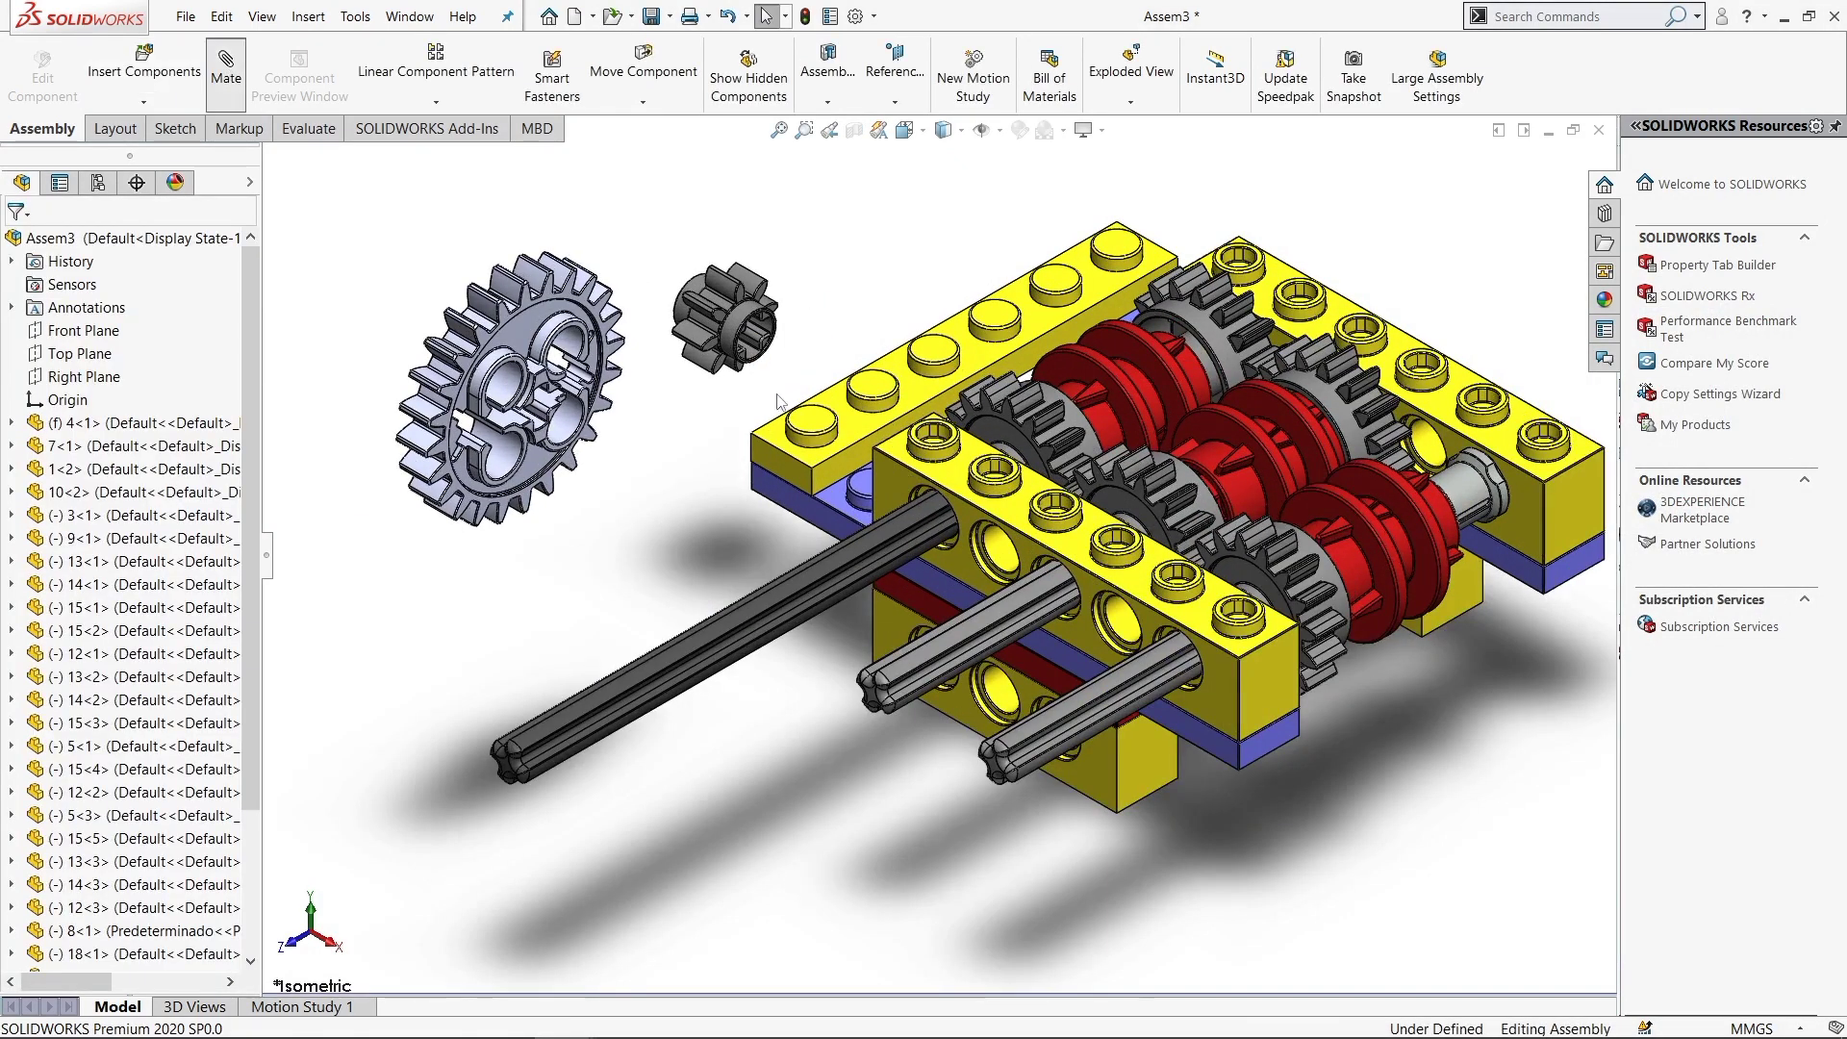
key("m")
scroll(787, 330, "down", 3)
Mate the small gear's bore concentric with the long black axle
left_click(787, 330)
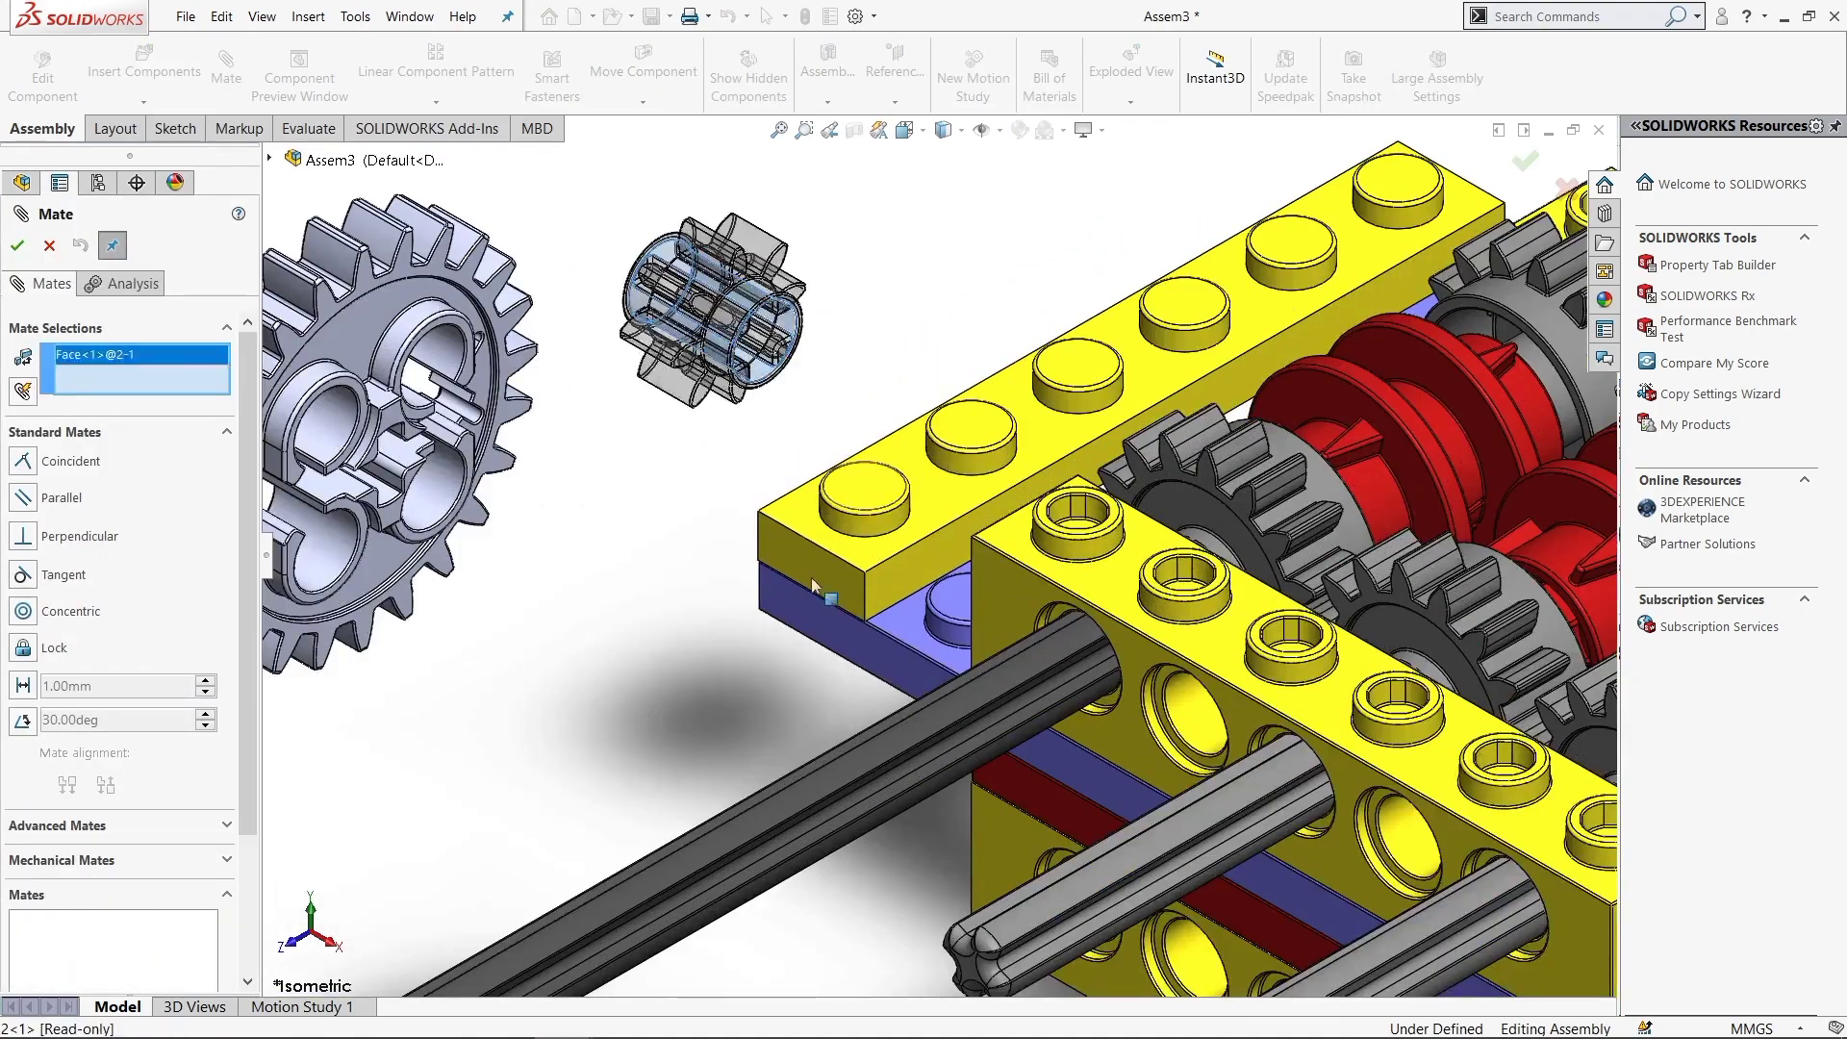
left_click(177, 387)
scroll(813, 424, "down", 3)
scroll(813, 423, "down", 3)
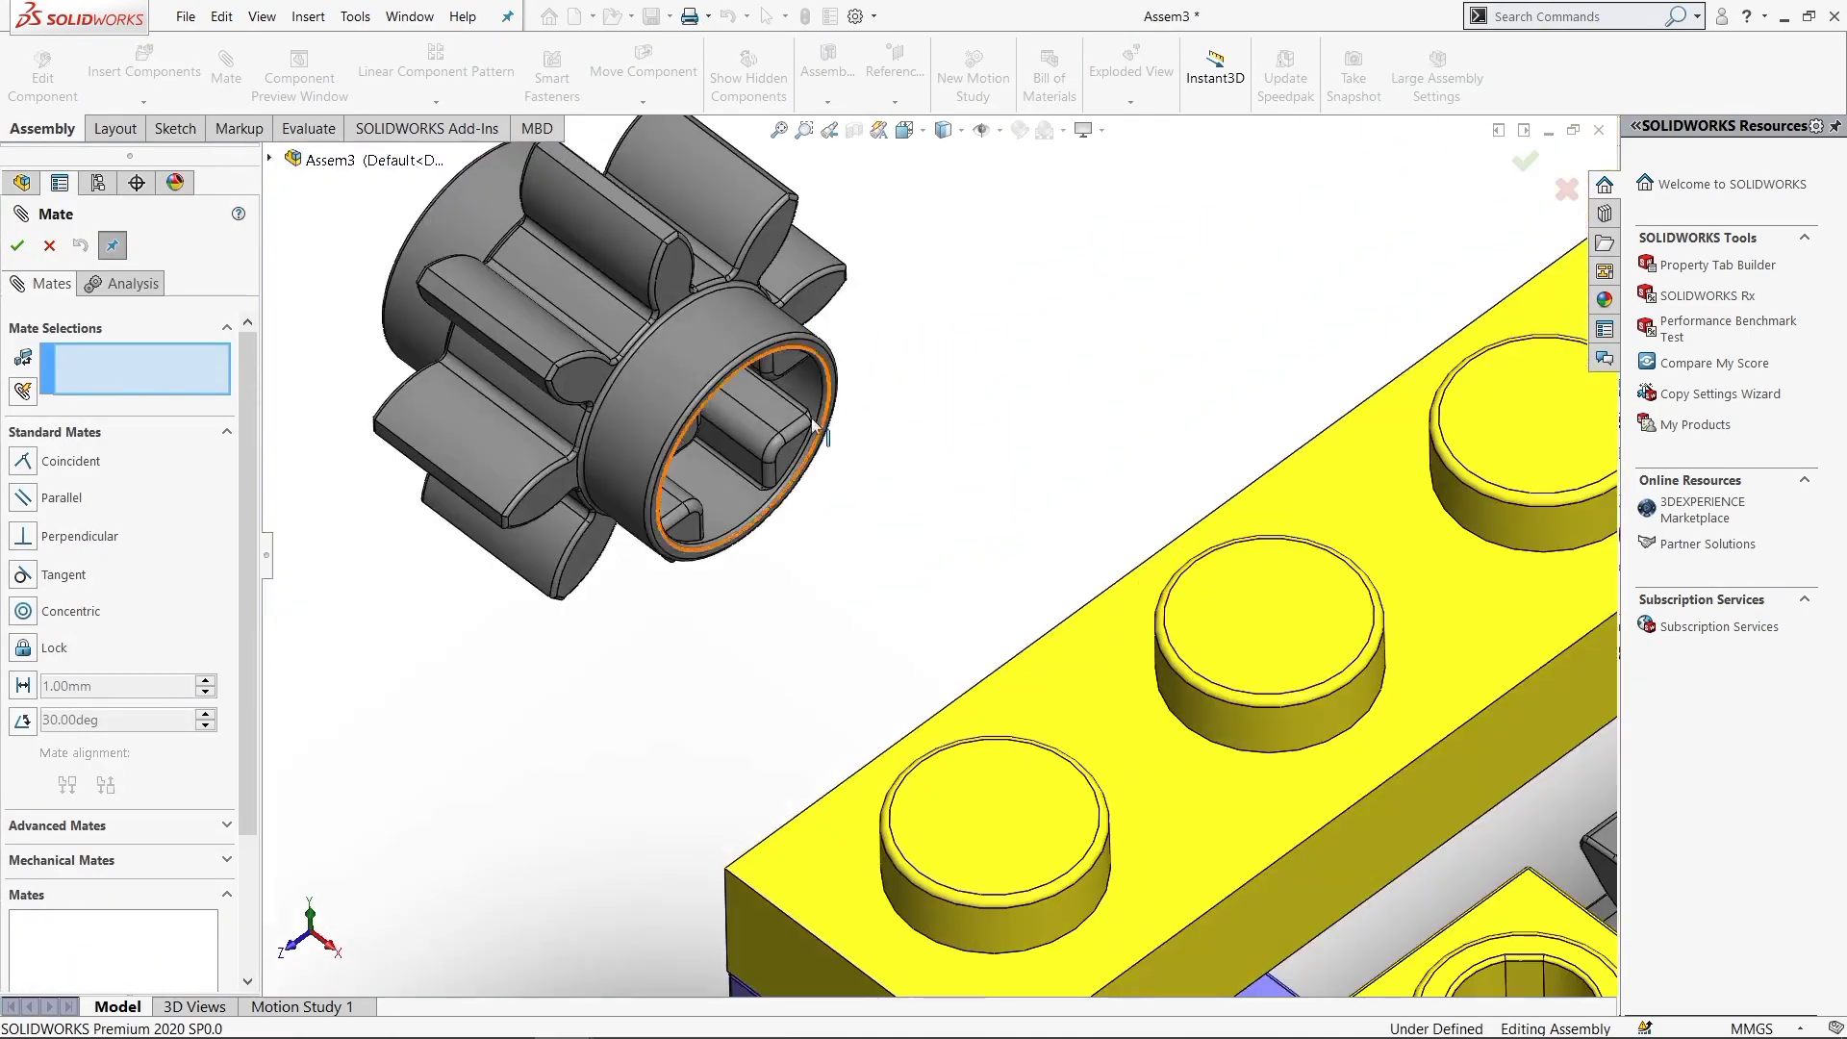
left_click(838, 459)
scroll(839, 784, "up", 5)
scroll(964, 718, "down", 3)
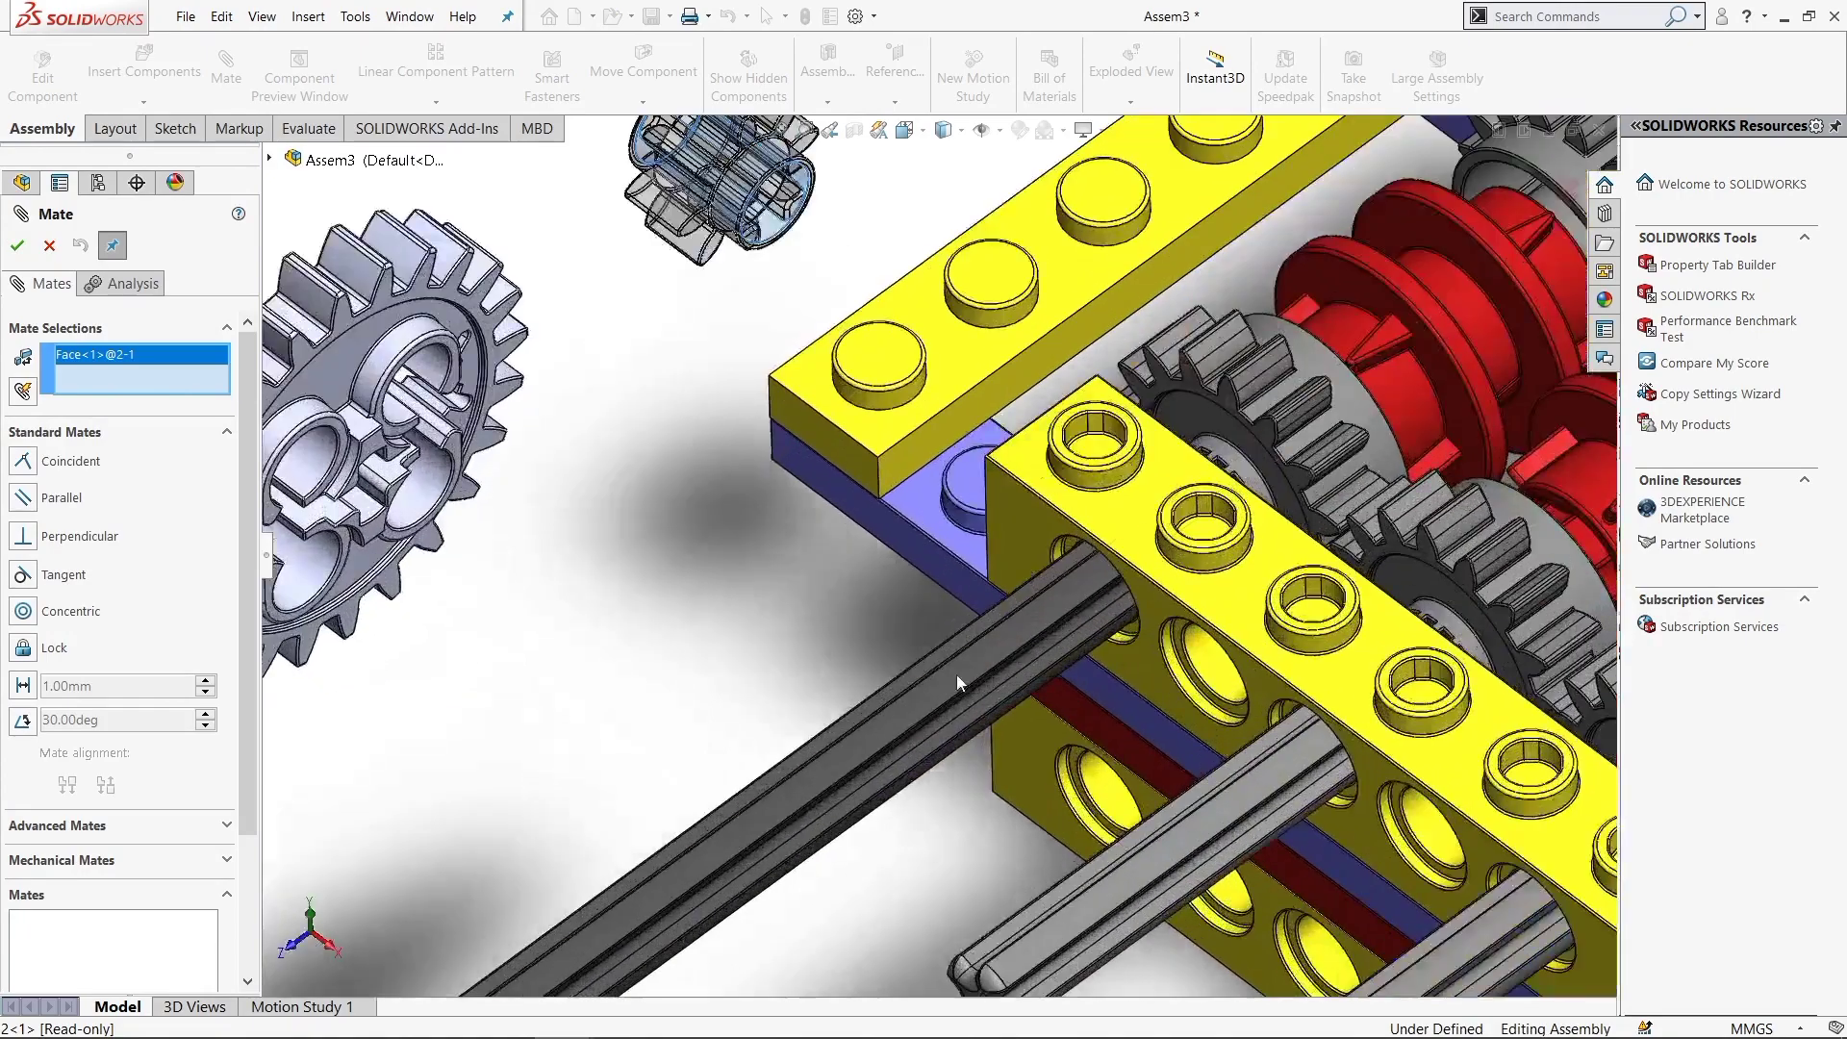
left_click(957, 673)
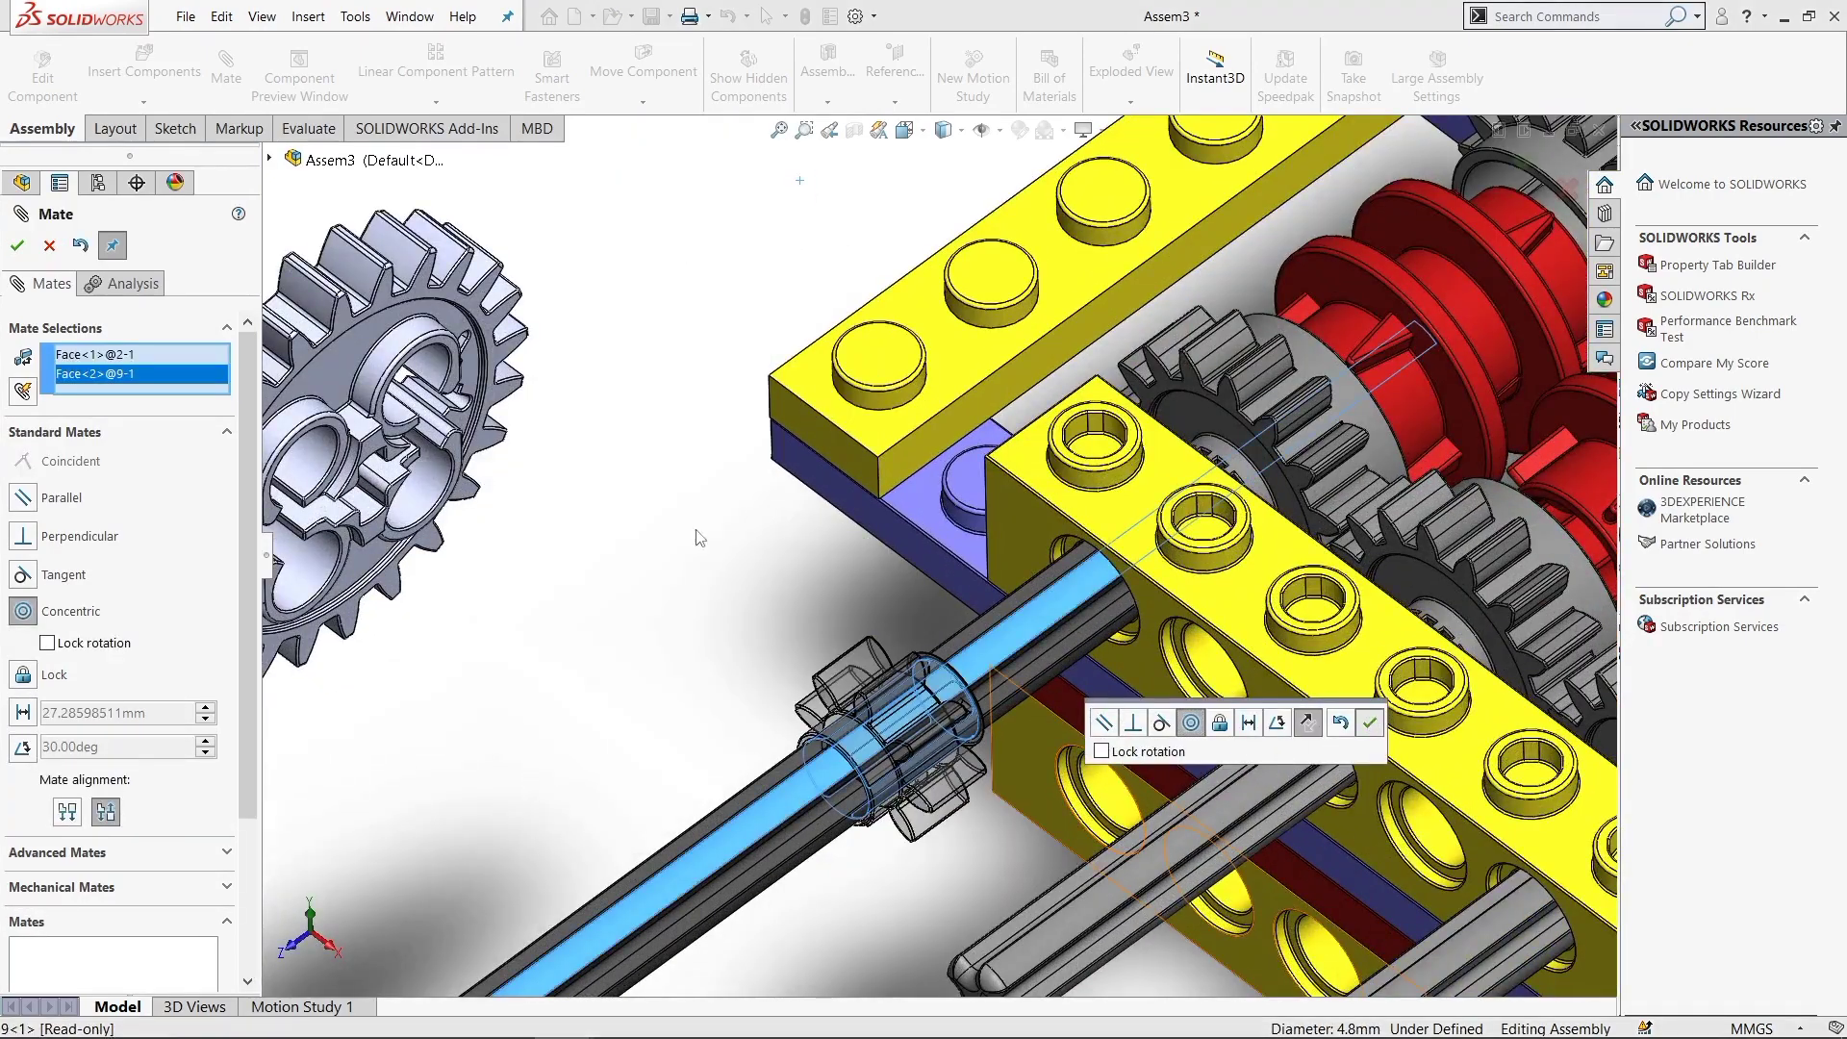
left_click(1369, 722)
Make the small gear's end face coincident with the yellow brick's outer face
scroll(1119, 608, "down", 3)
left_click(1128, 535)
scroll(1128, 535, "up", 3)
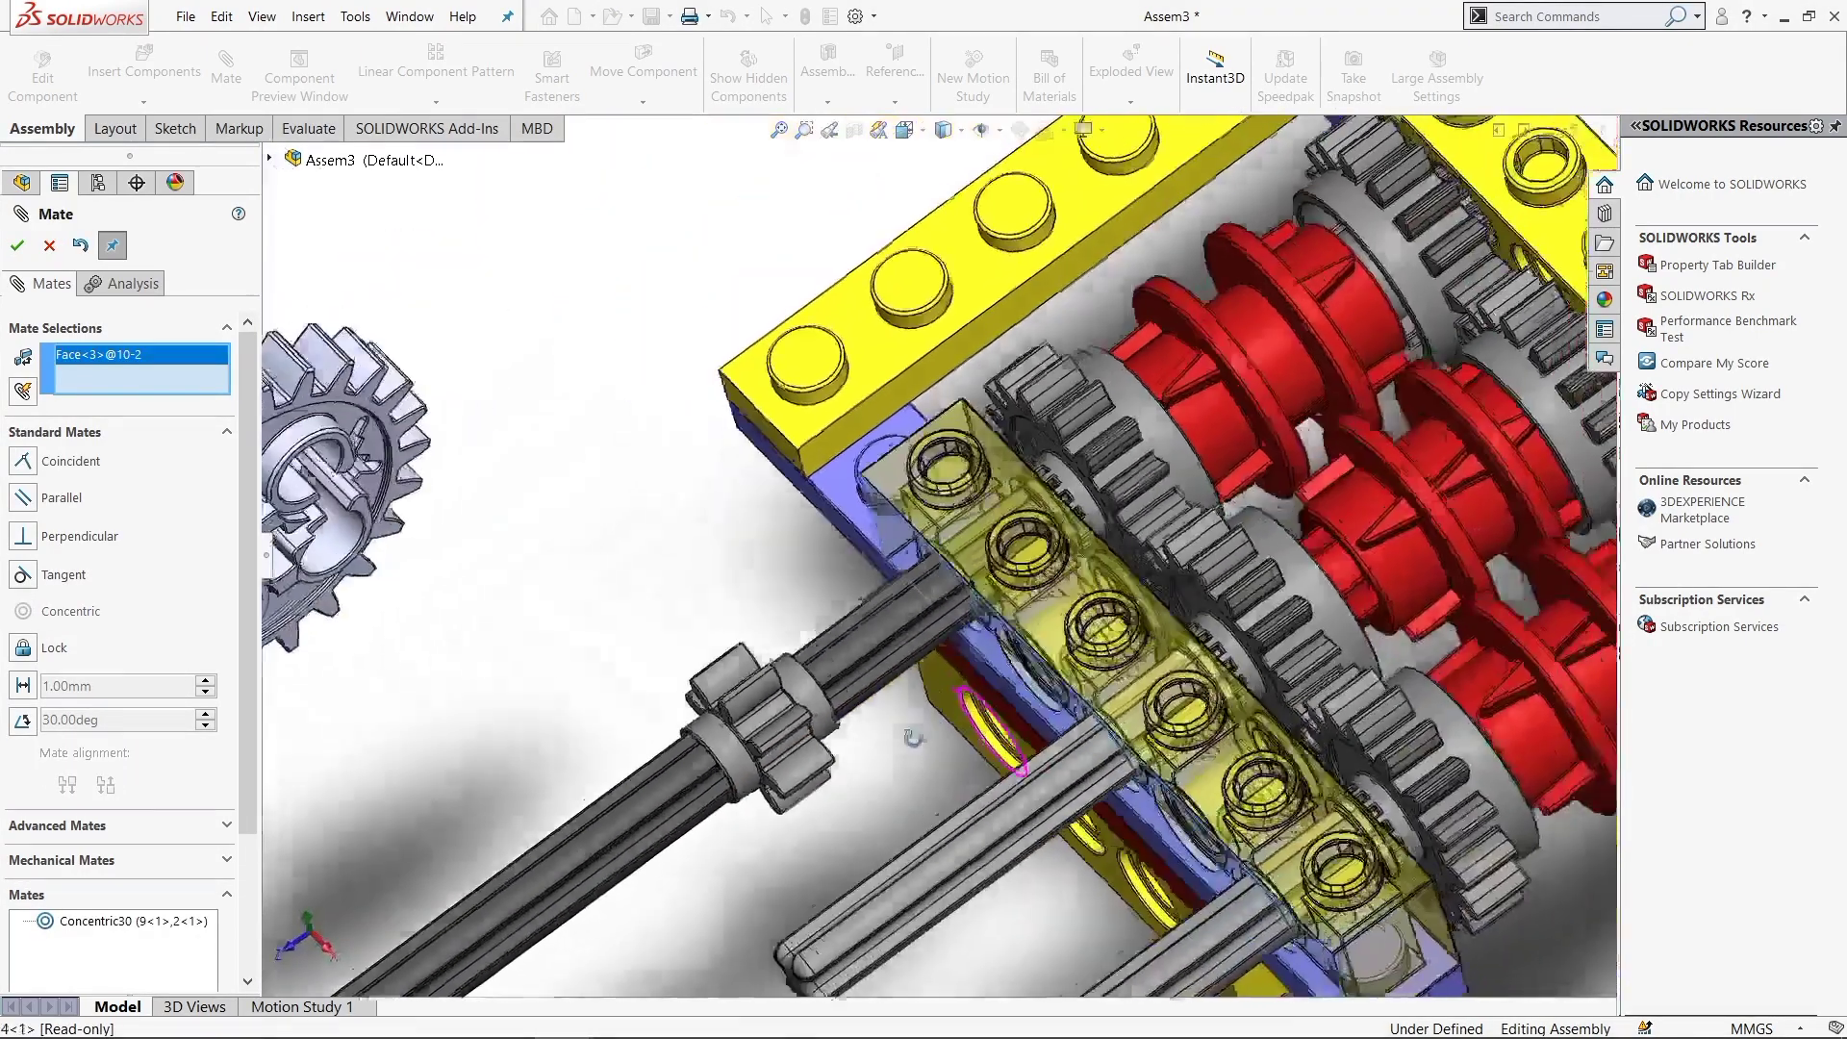
scroll(679, 761, "down", 3)
scroll(679, 762, "down", 3)
scroll(805, 598, "up", 2)
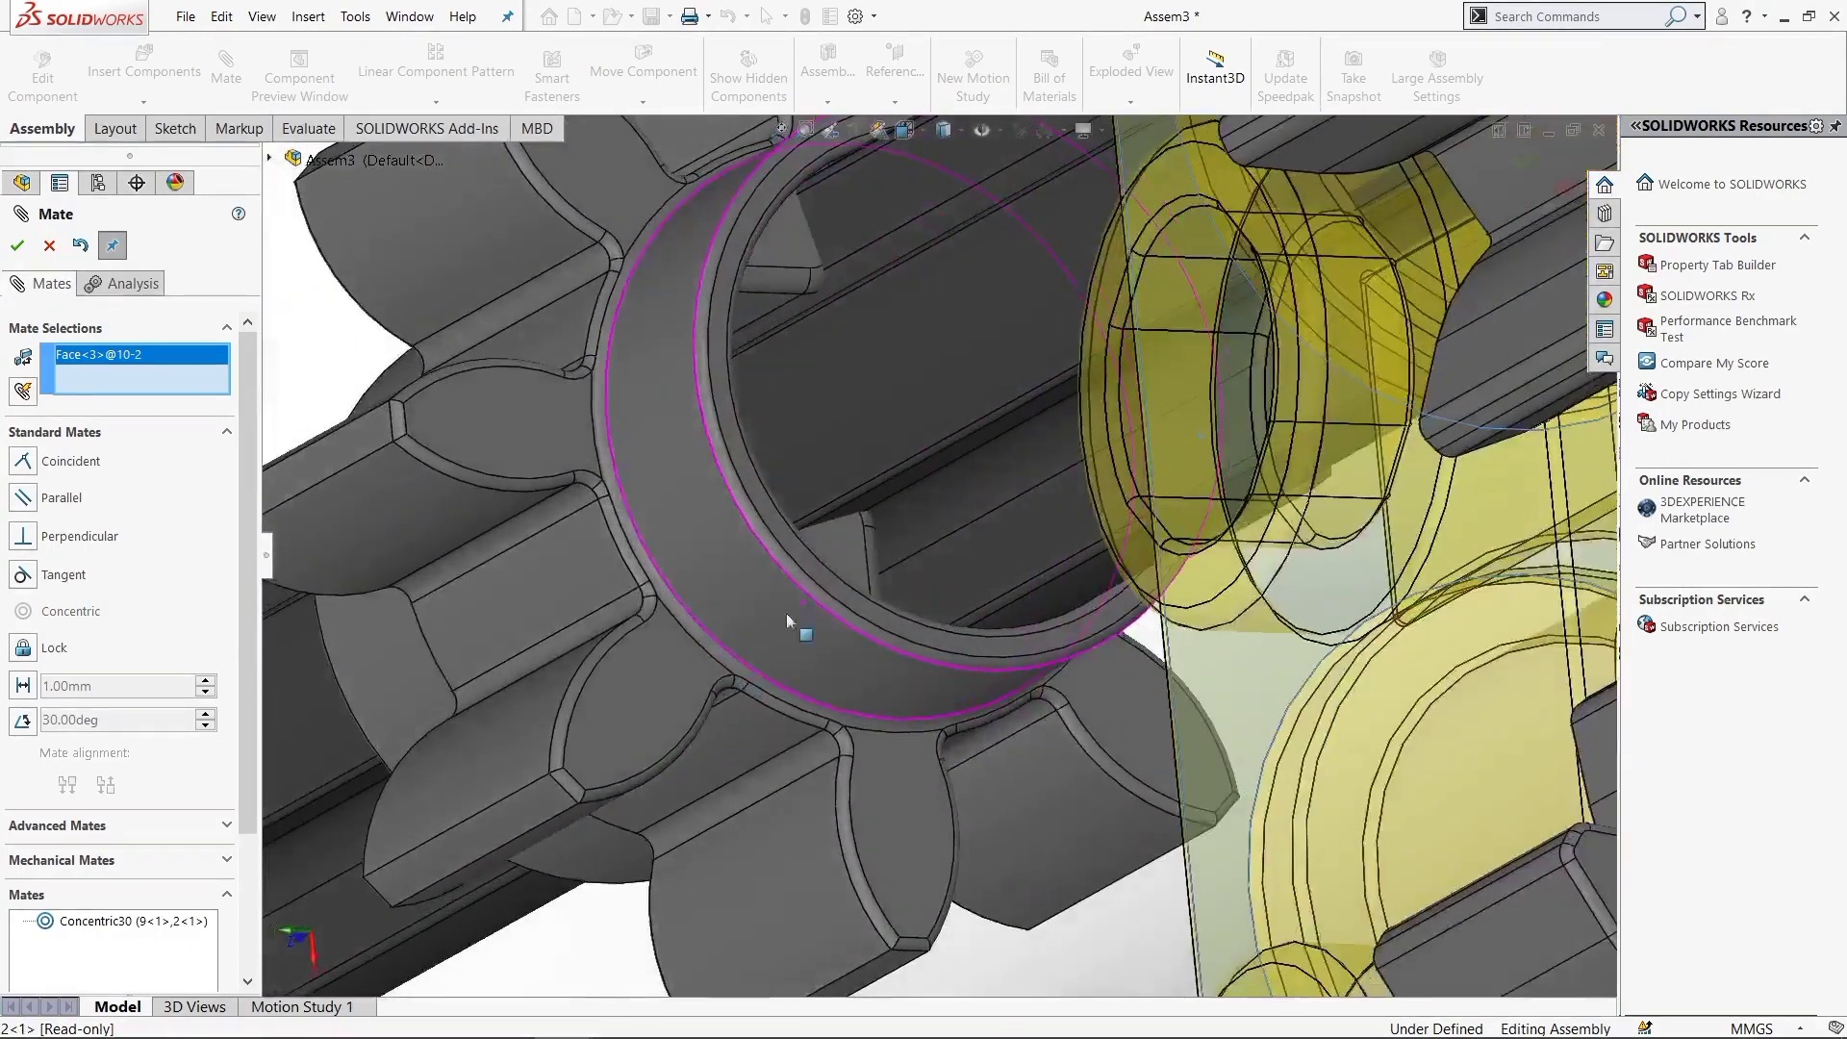
left_click(803, 556)
scroll(724, 610, "down", 3)
scroll(723, 610, "up", 3)
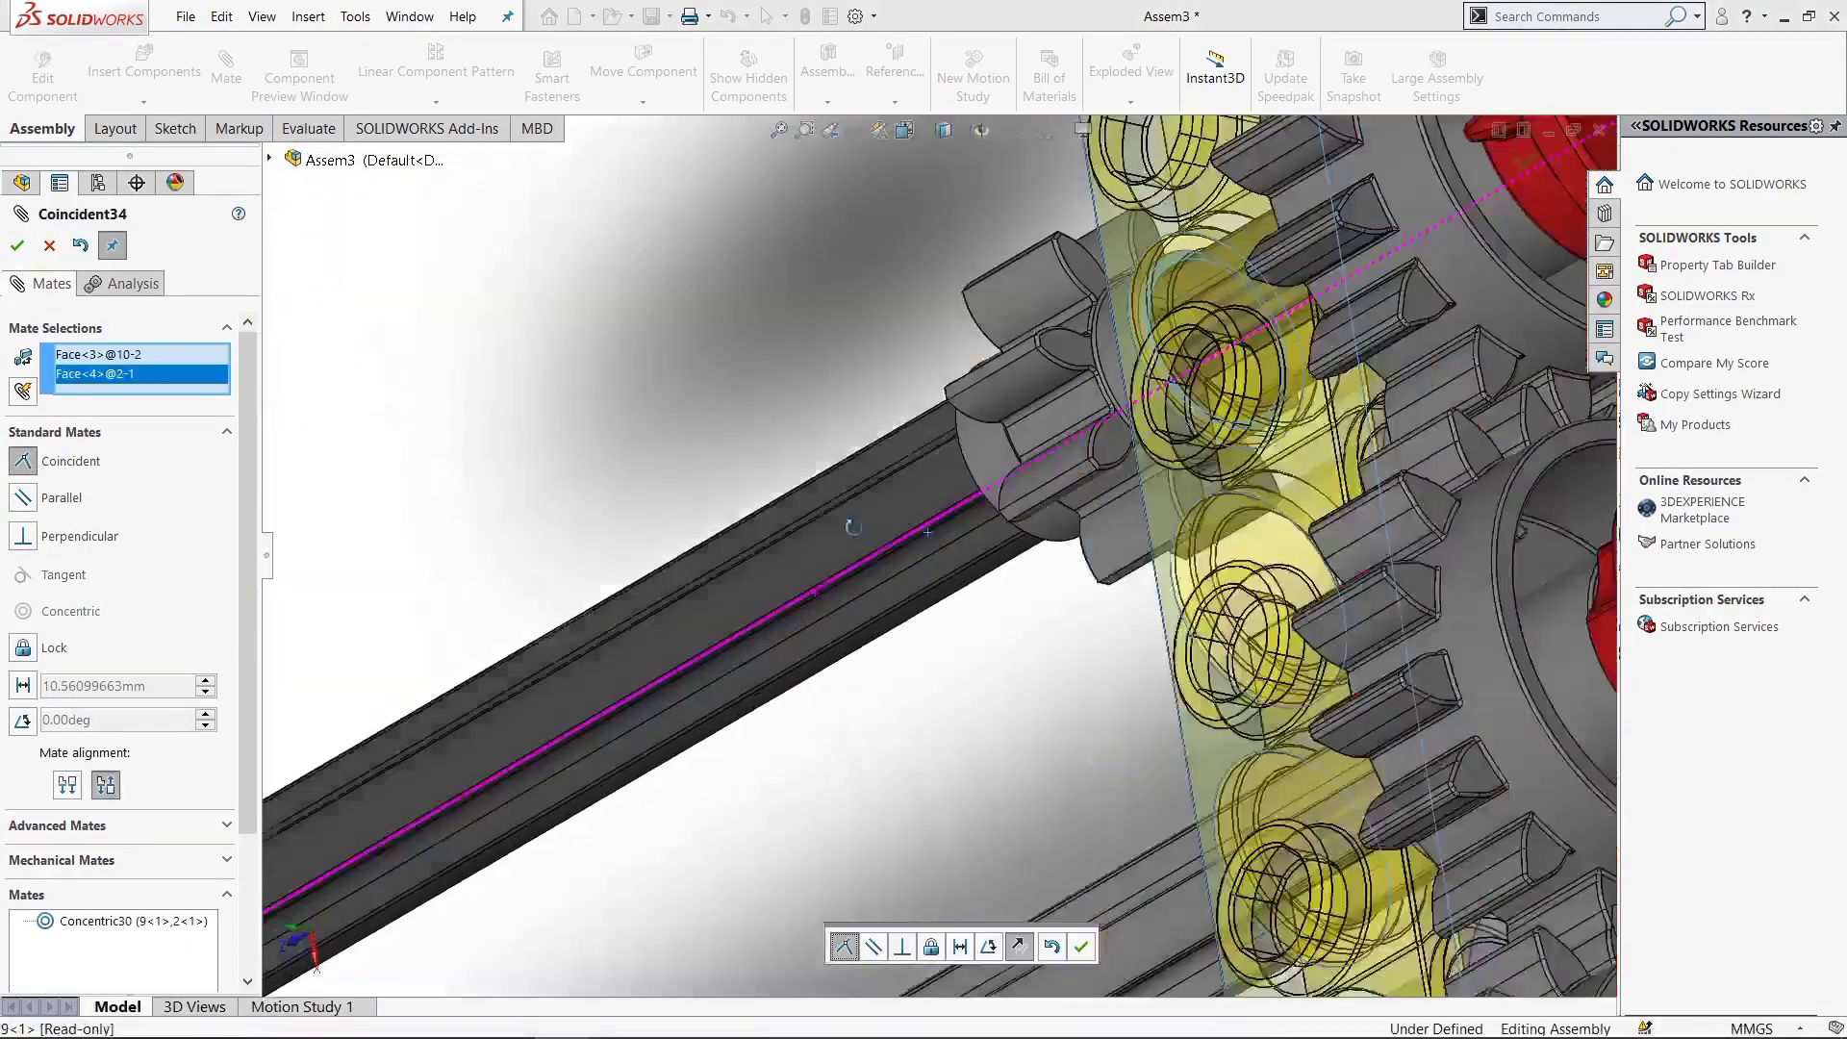
key("Return")
scroll(846, 414, "up", 2)
scroll(846, 414, "up", 3)
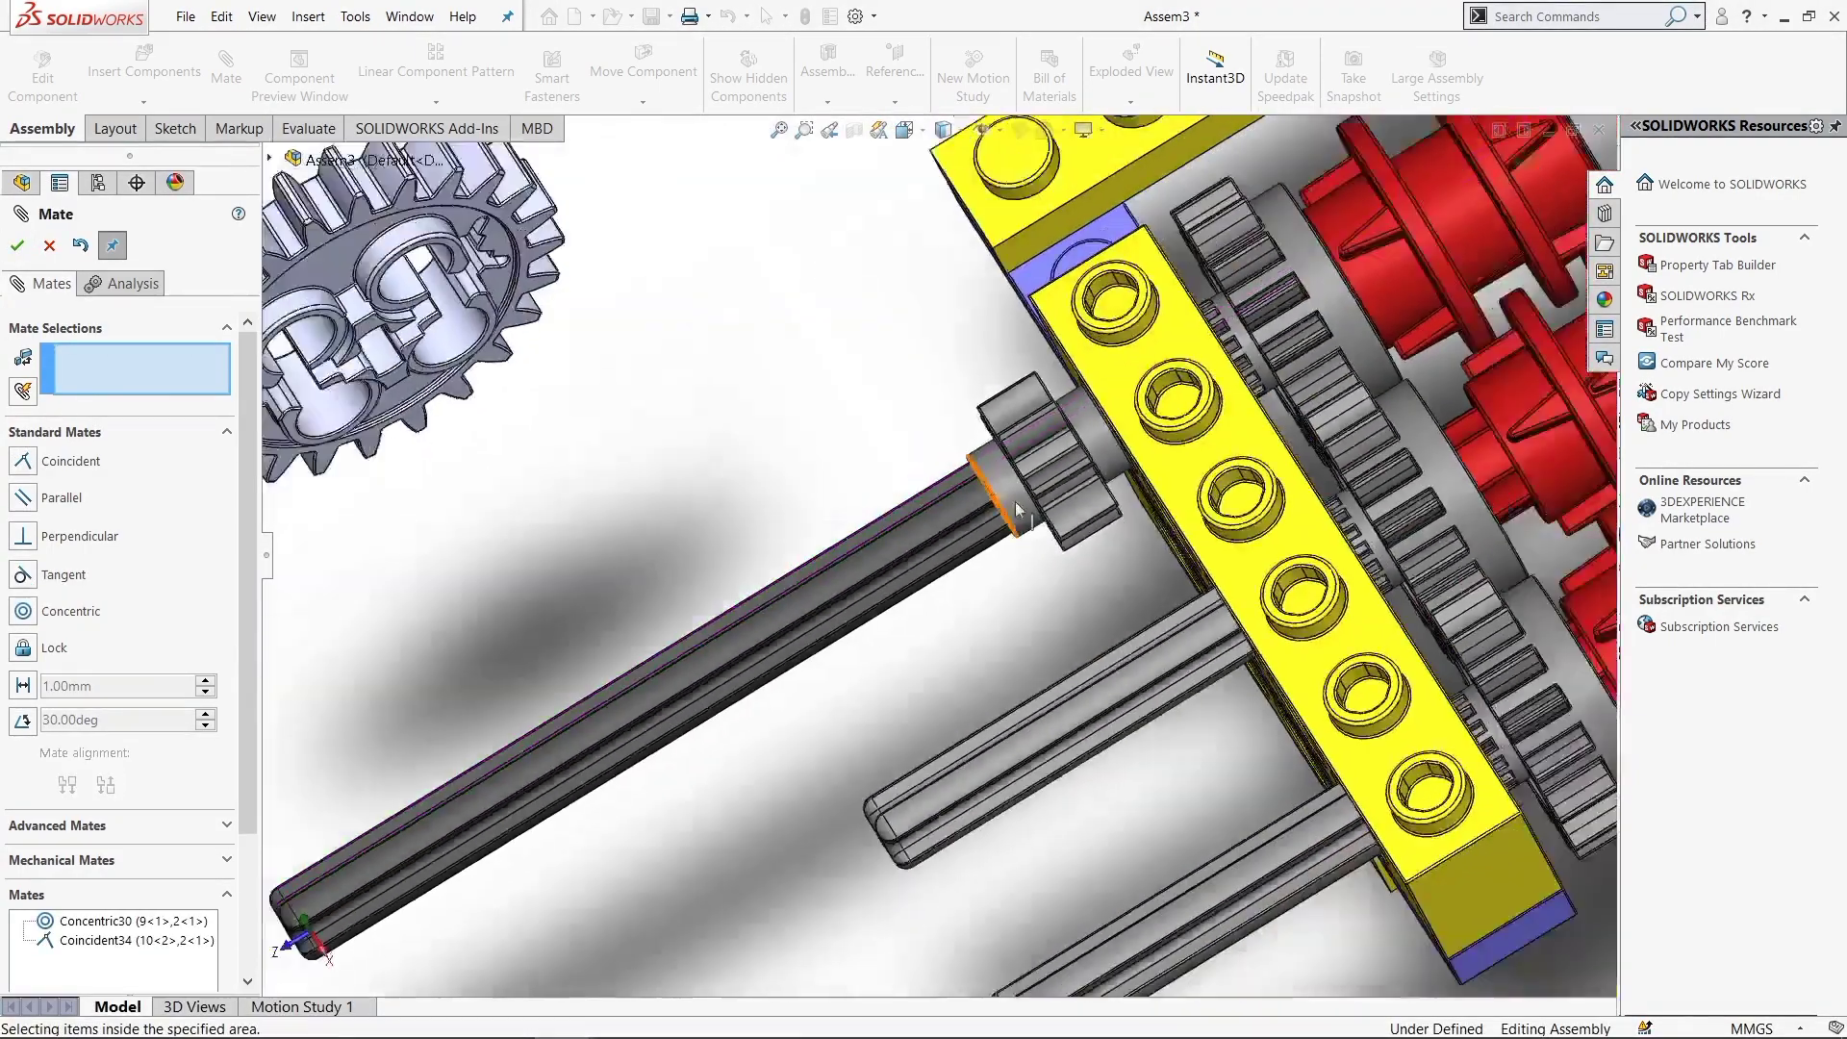
scroll(817, 346, "up", 2)
Mate the large gear's axle hole concentric with the output axle
middle_click_drag(803, 304, 725, 376)
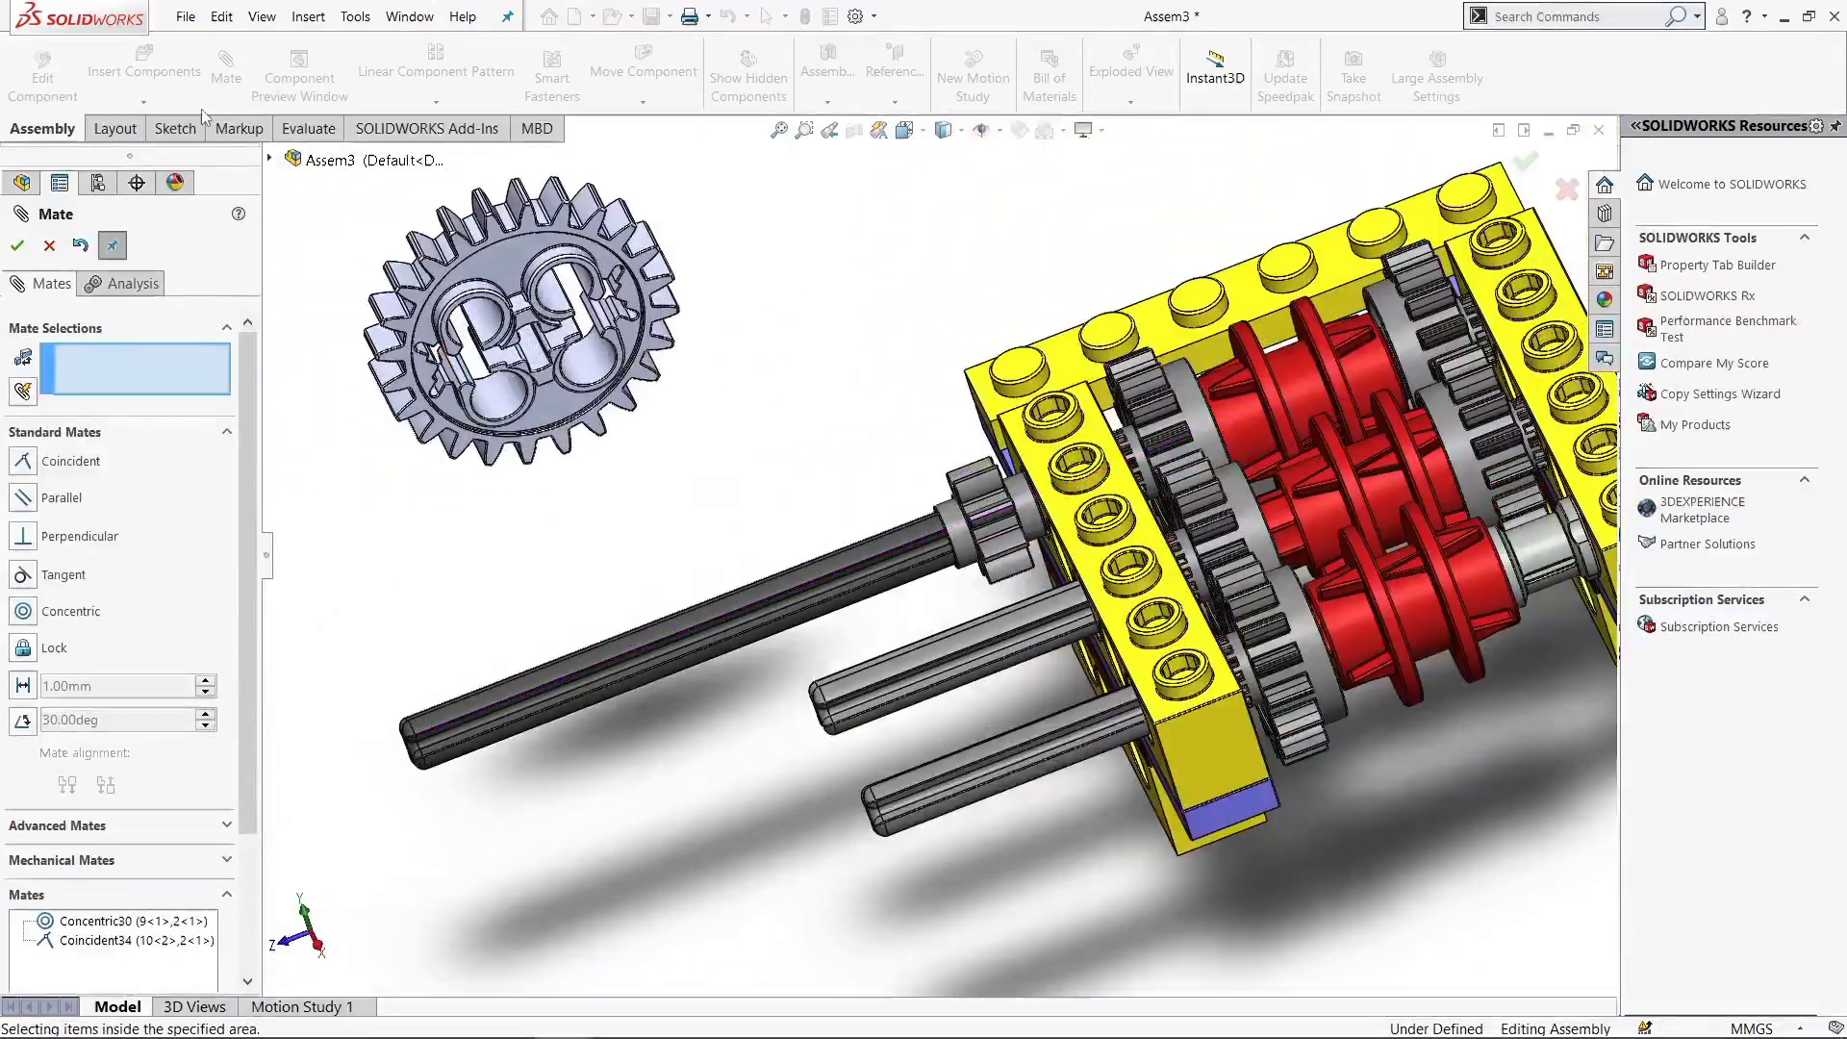
scroll(651, 386, "down", 2)
scroll(651, 386, "down", 3)
left_click(722, 445)
scroll(721, 444, "up", 3)
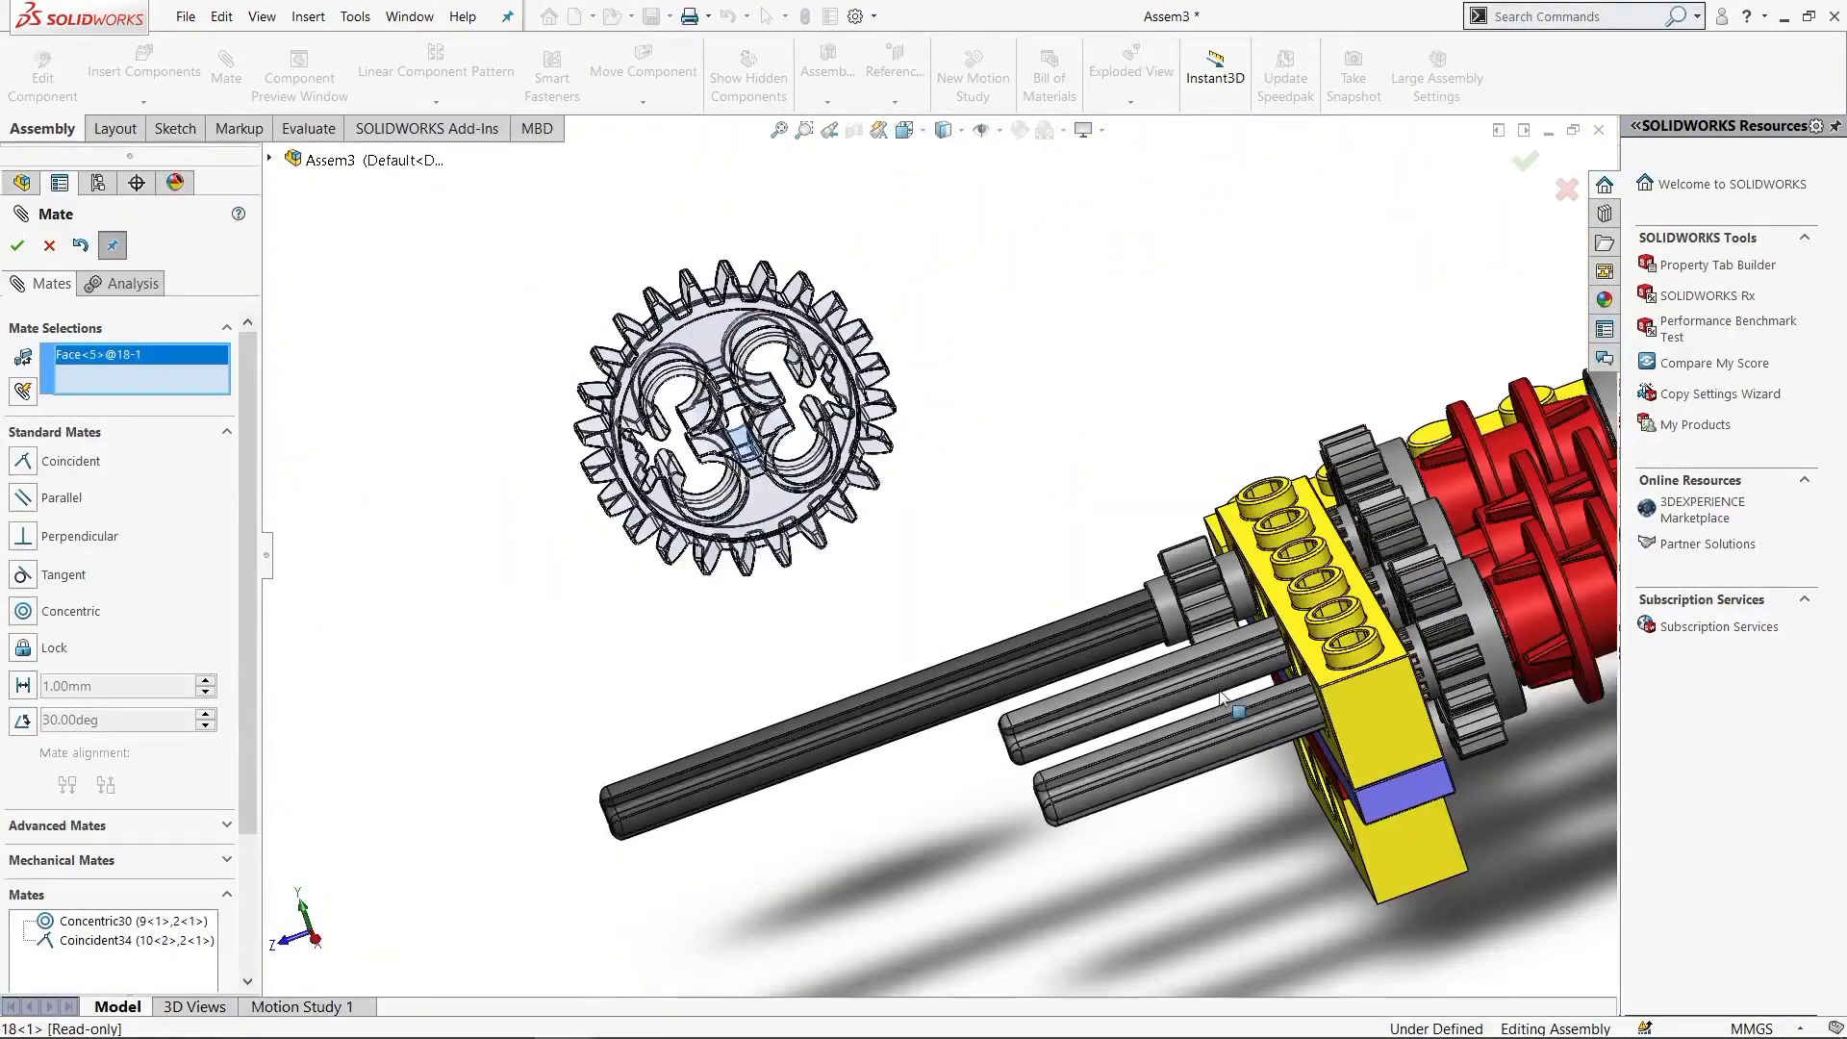
scroll(1062, 593, "down", 4)
left_click(1056, 604)
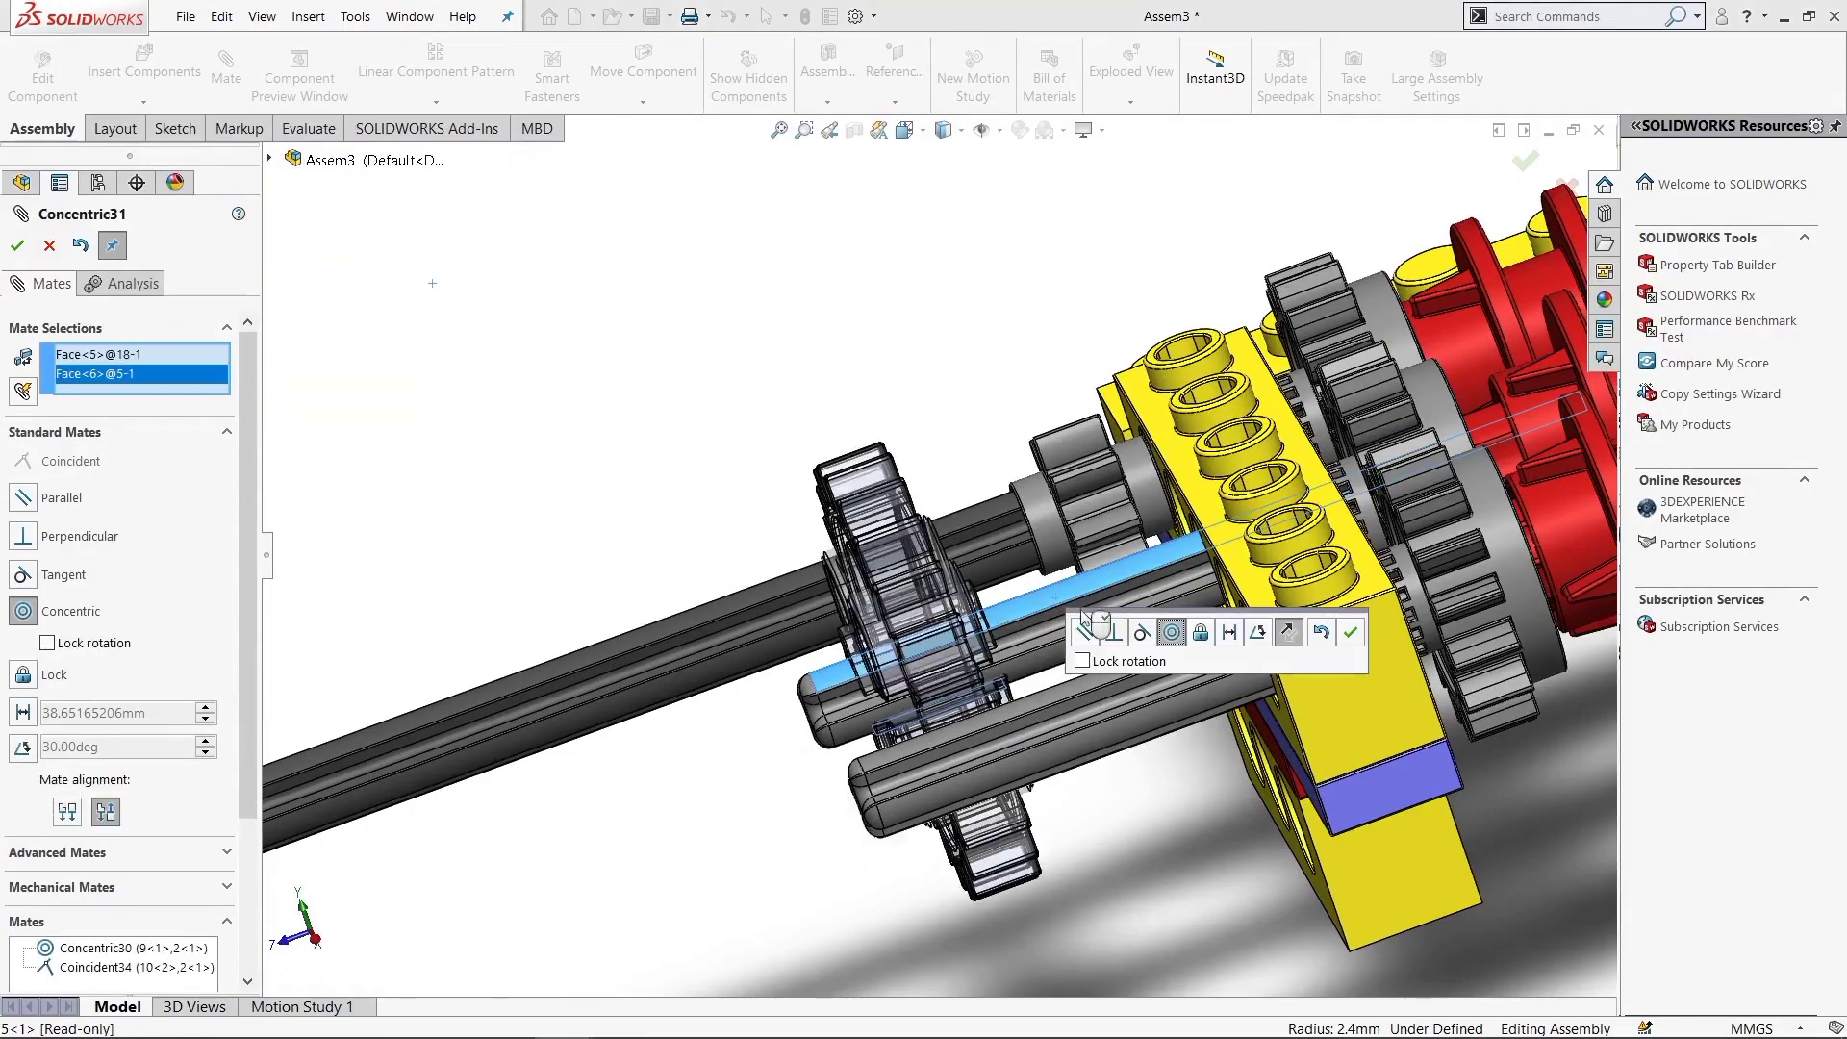
left_click(1337, 747)
scroll(979, 571, "down", 2)
scroll(979, 572, "down", 3)
Align a flat in the large gear's cross hole coincident with the axle's flat face
mouse_move(967, 764)
middle_mouse_down()
mouse_move(1019, 471)
mouse_move(862, 448)
mouse_move(731, 611)
mouse_move(387, 735)
middle_mouse_up()
left_click(861, 453)
scroll(689, 728, "up", 3)
scroll(690, 728, "up", 3)
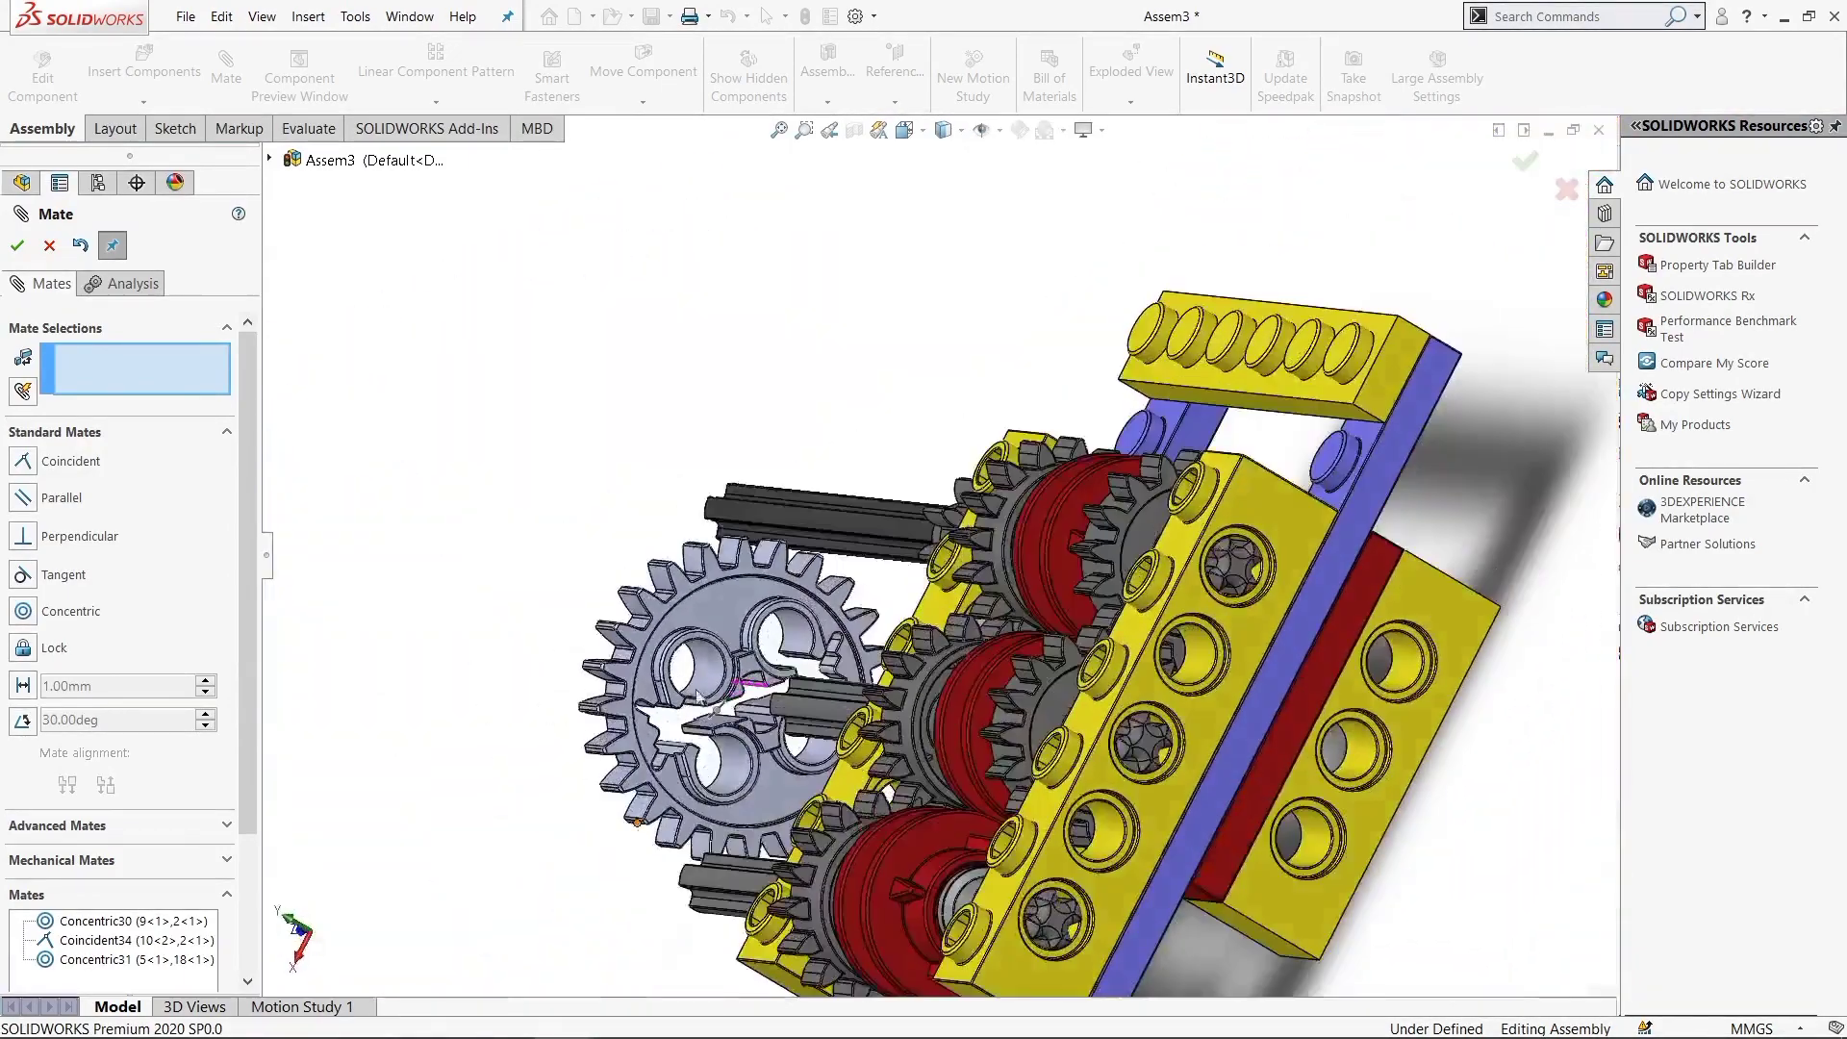
scroll(766, 706, "down", 3)
scroll(766, 706, "down", 4)
scroll(907, 338, "down", 2)
left_click(904, 331)
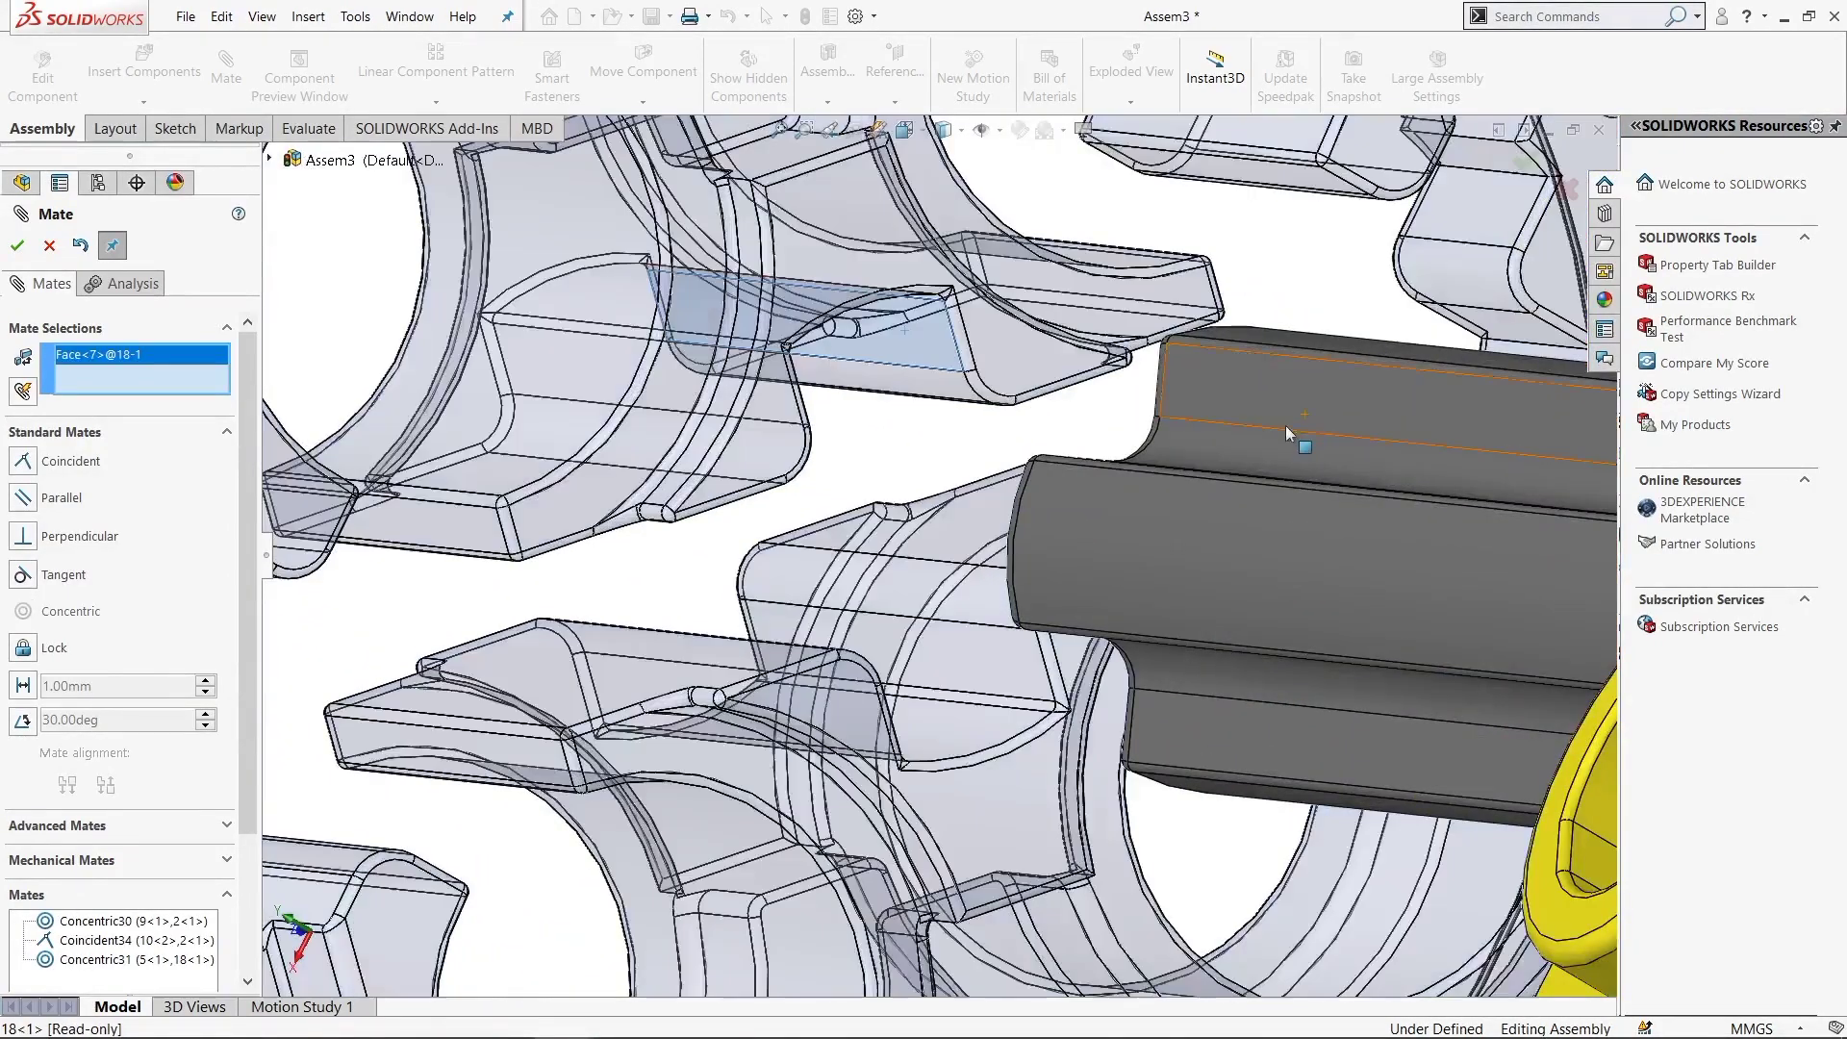
middle_click_drag(1285, 425, 1174, 477)
left_click(1174, 476)
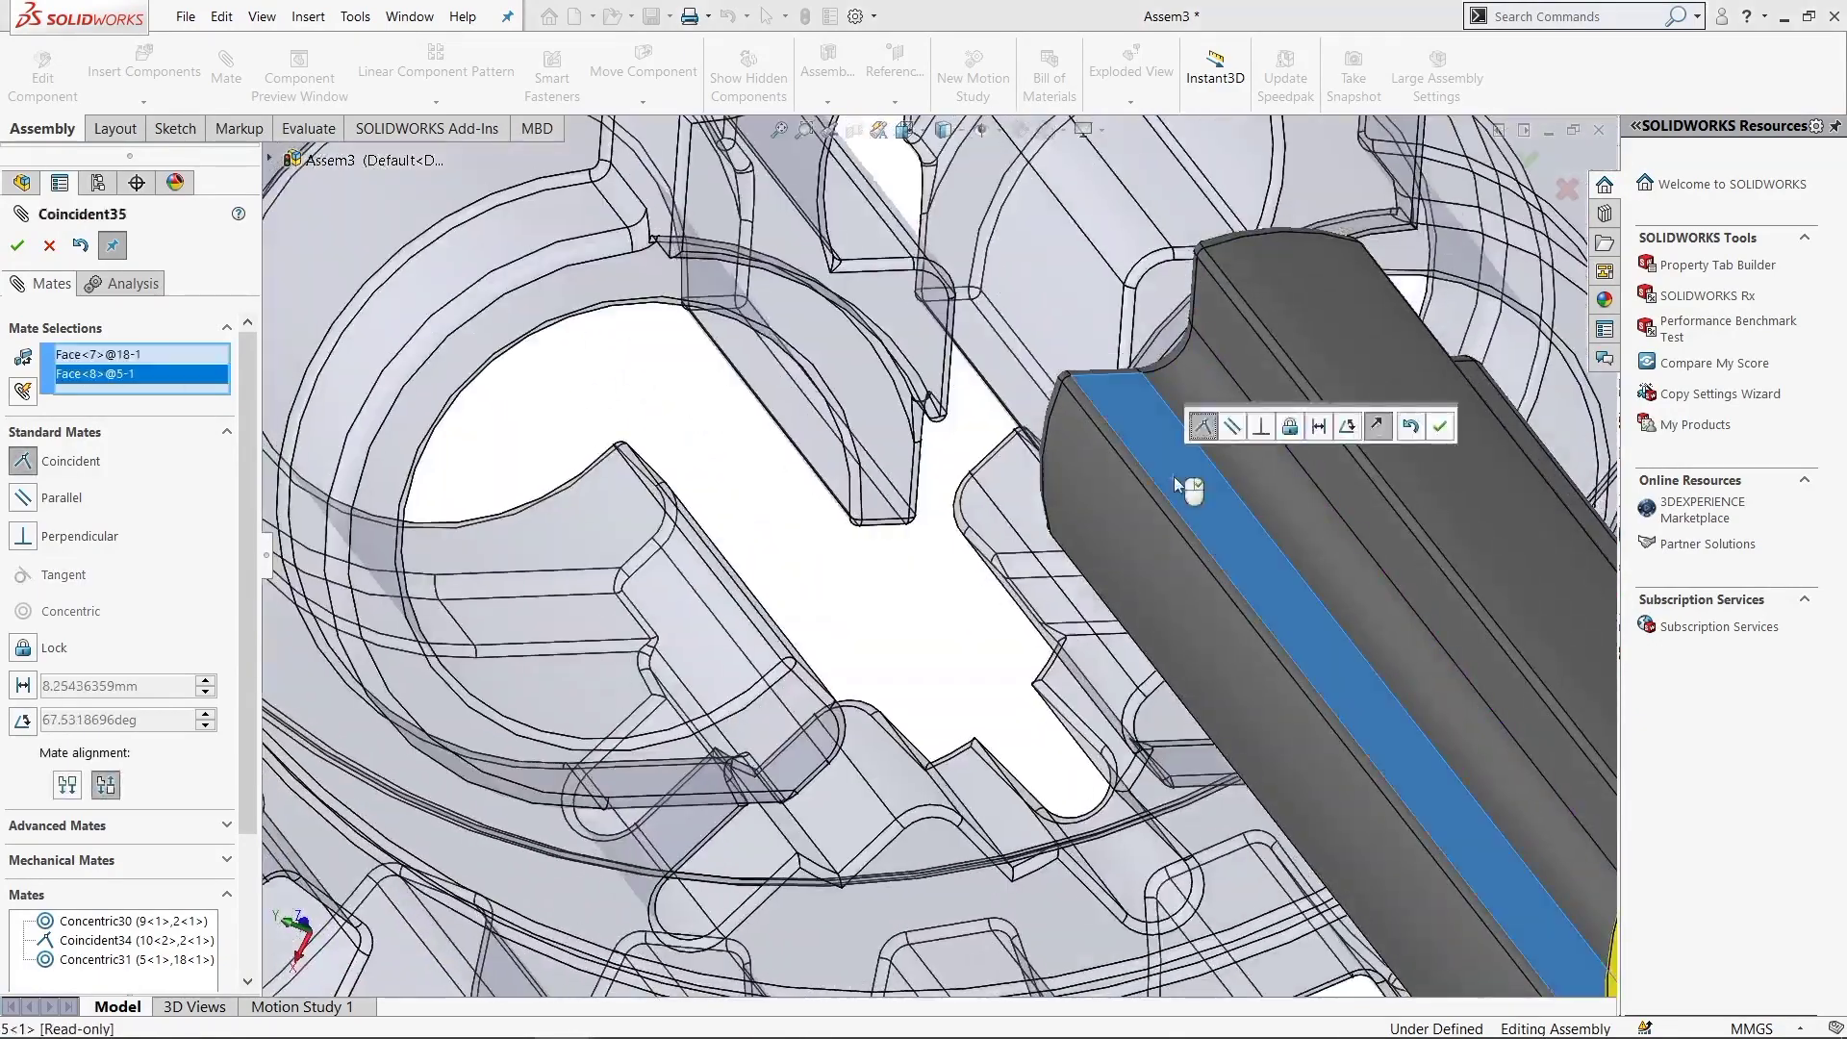
left_click(1440, 428)
Seat a side face of the large gear coincident against its neighbouring face
scroll(1364, 458, "up", 3)
middle_click_drag(1348, 463, 1203, 500)
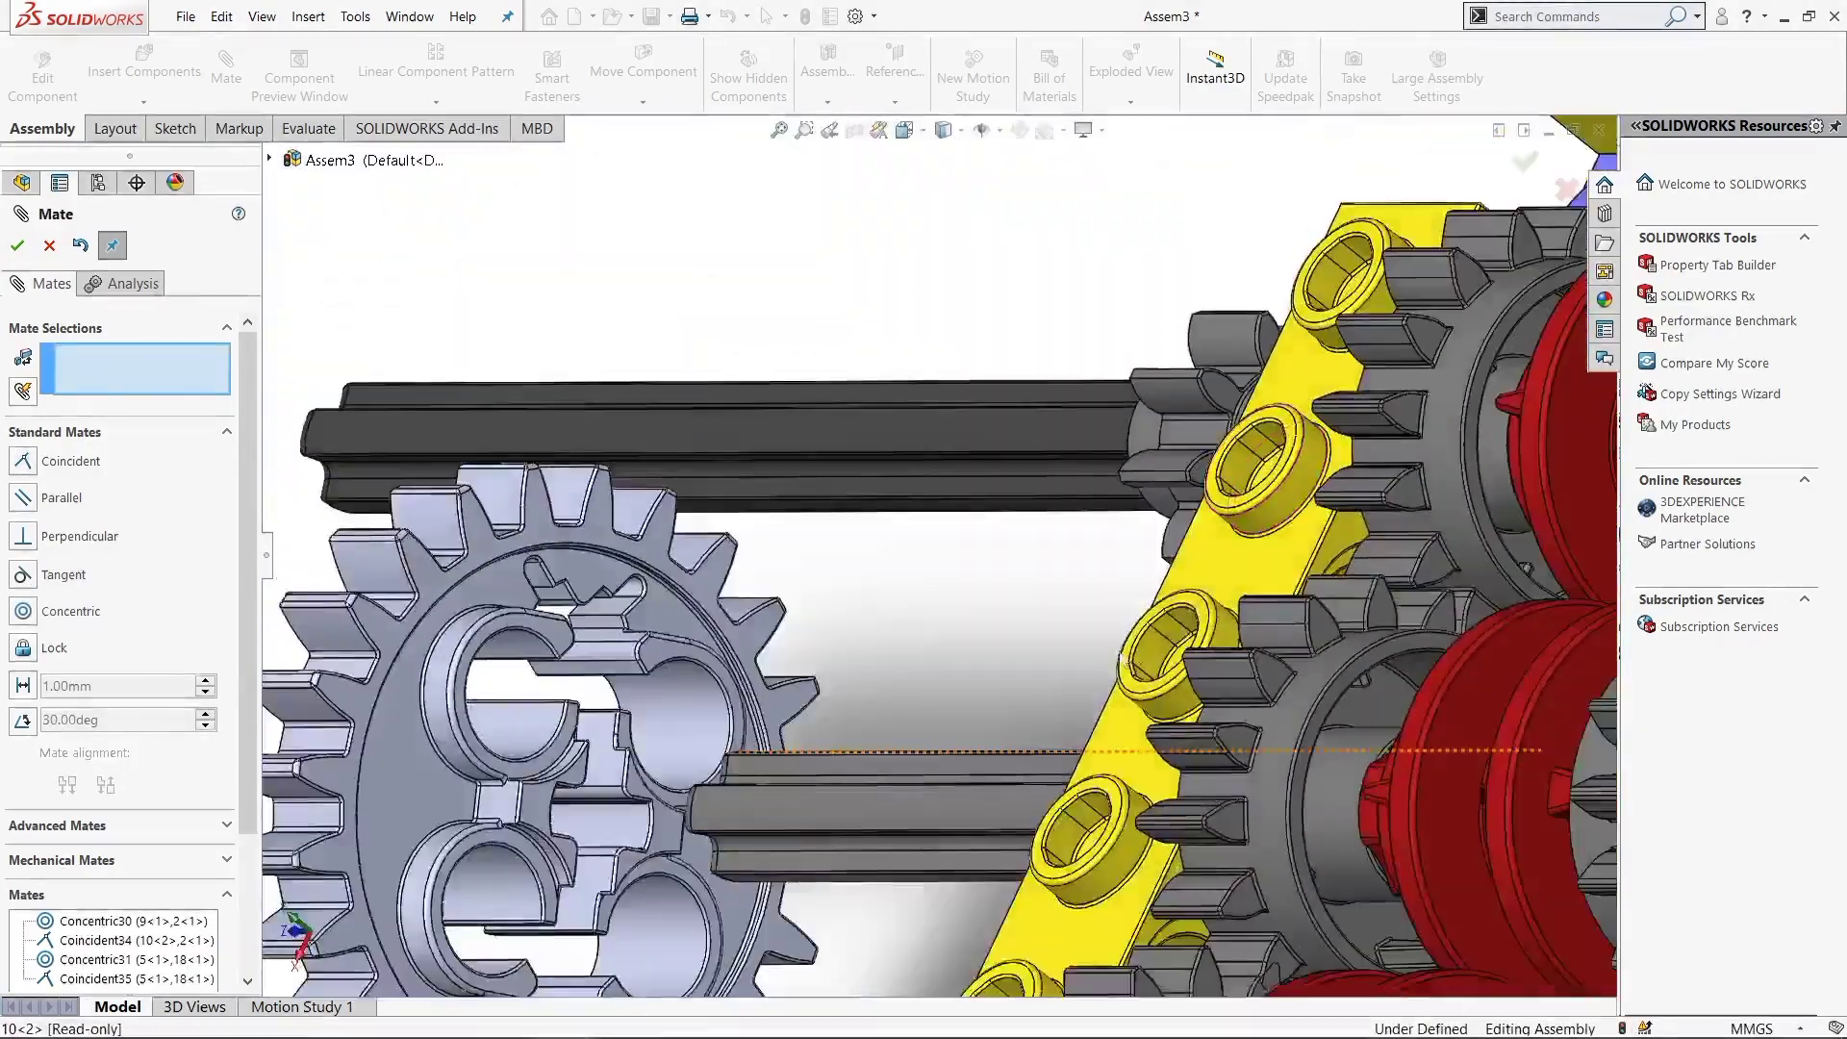
scroll(1202, 501, "up", 3)
scroll(660, 683, "down", 5)
left_click(659, 683)
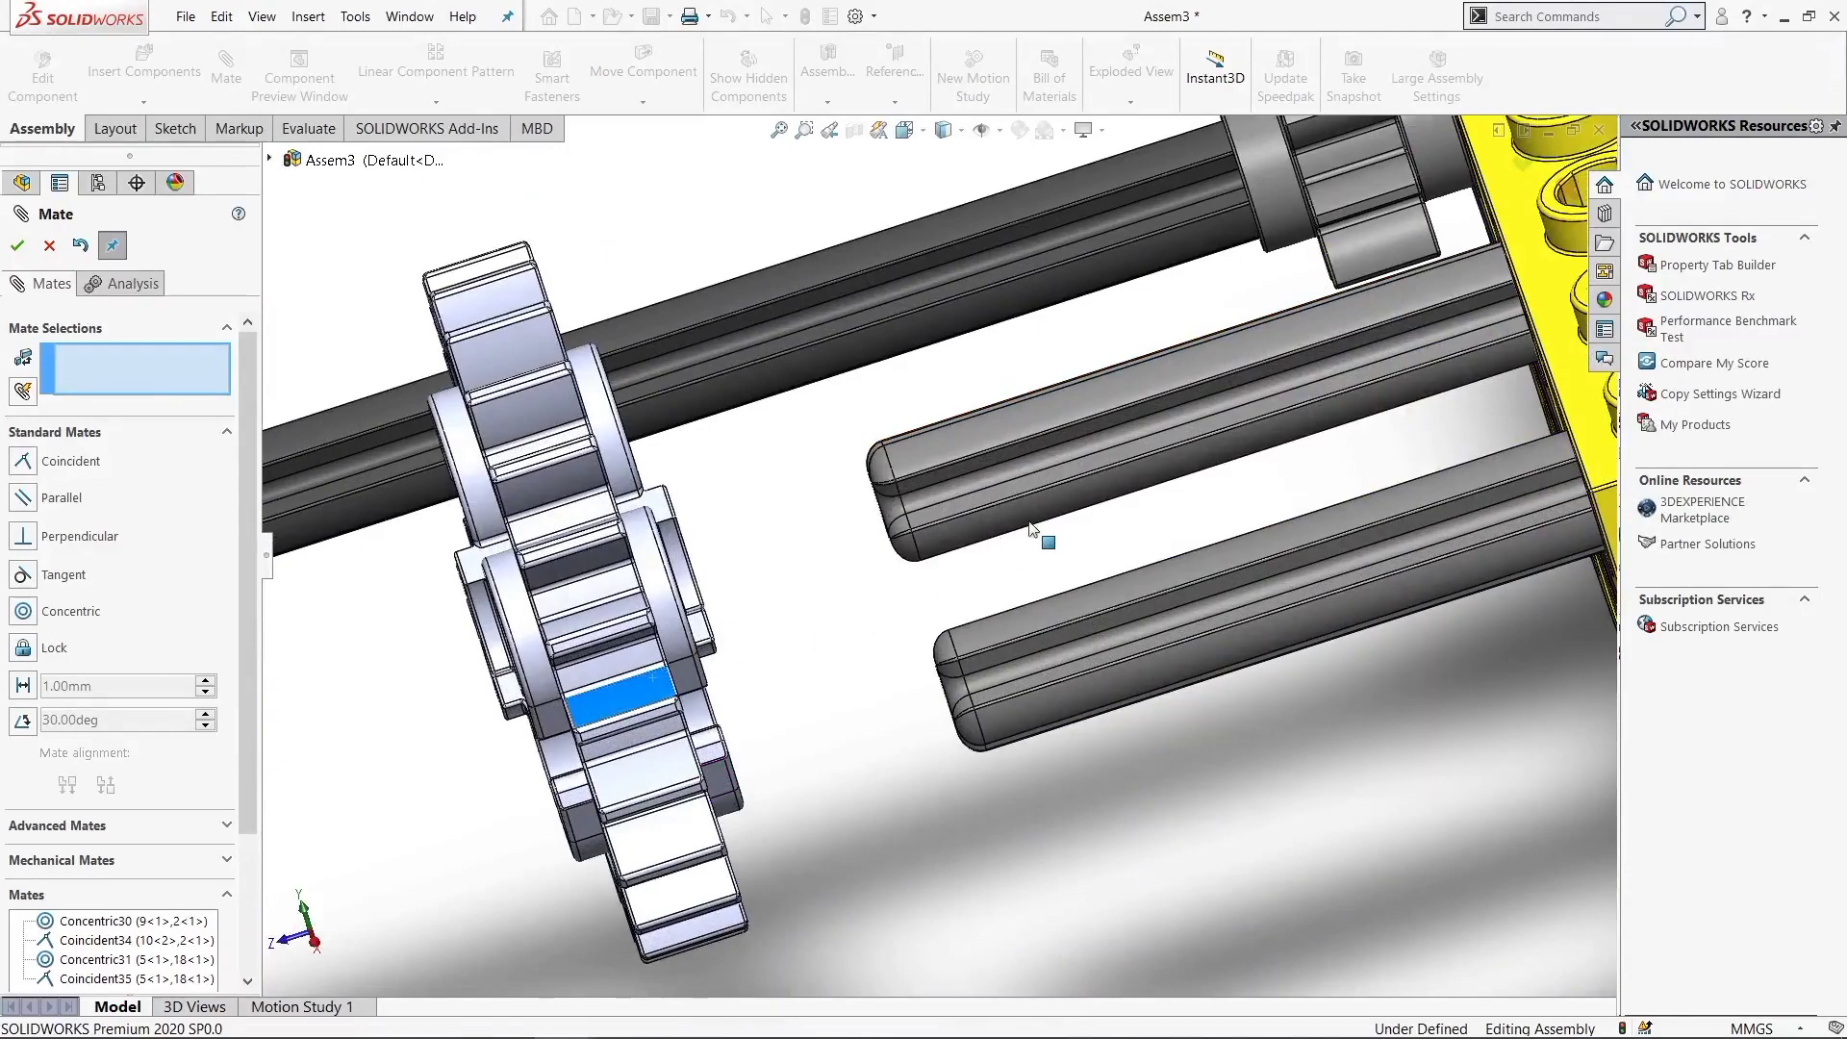
mouse_move(1042, 528)
middle_mouse_down()
mouse_move(1221, 436)
mouse_move(862, 547)
mouse_move(714, 689)
mouse_move(832, 705)
middle_mouse_up()
scroll(863, 547, "down", 3)
scroll(863, 547, "up", 2)
scroll(832, 705, "down", 3)
scroll(832, 705, "down", 3)
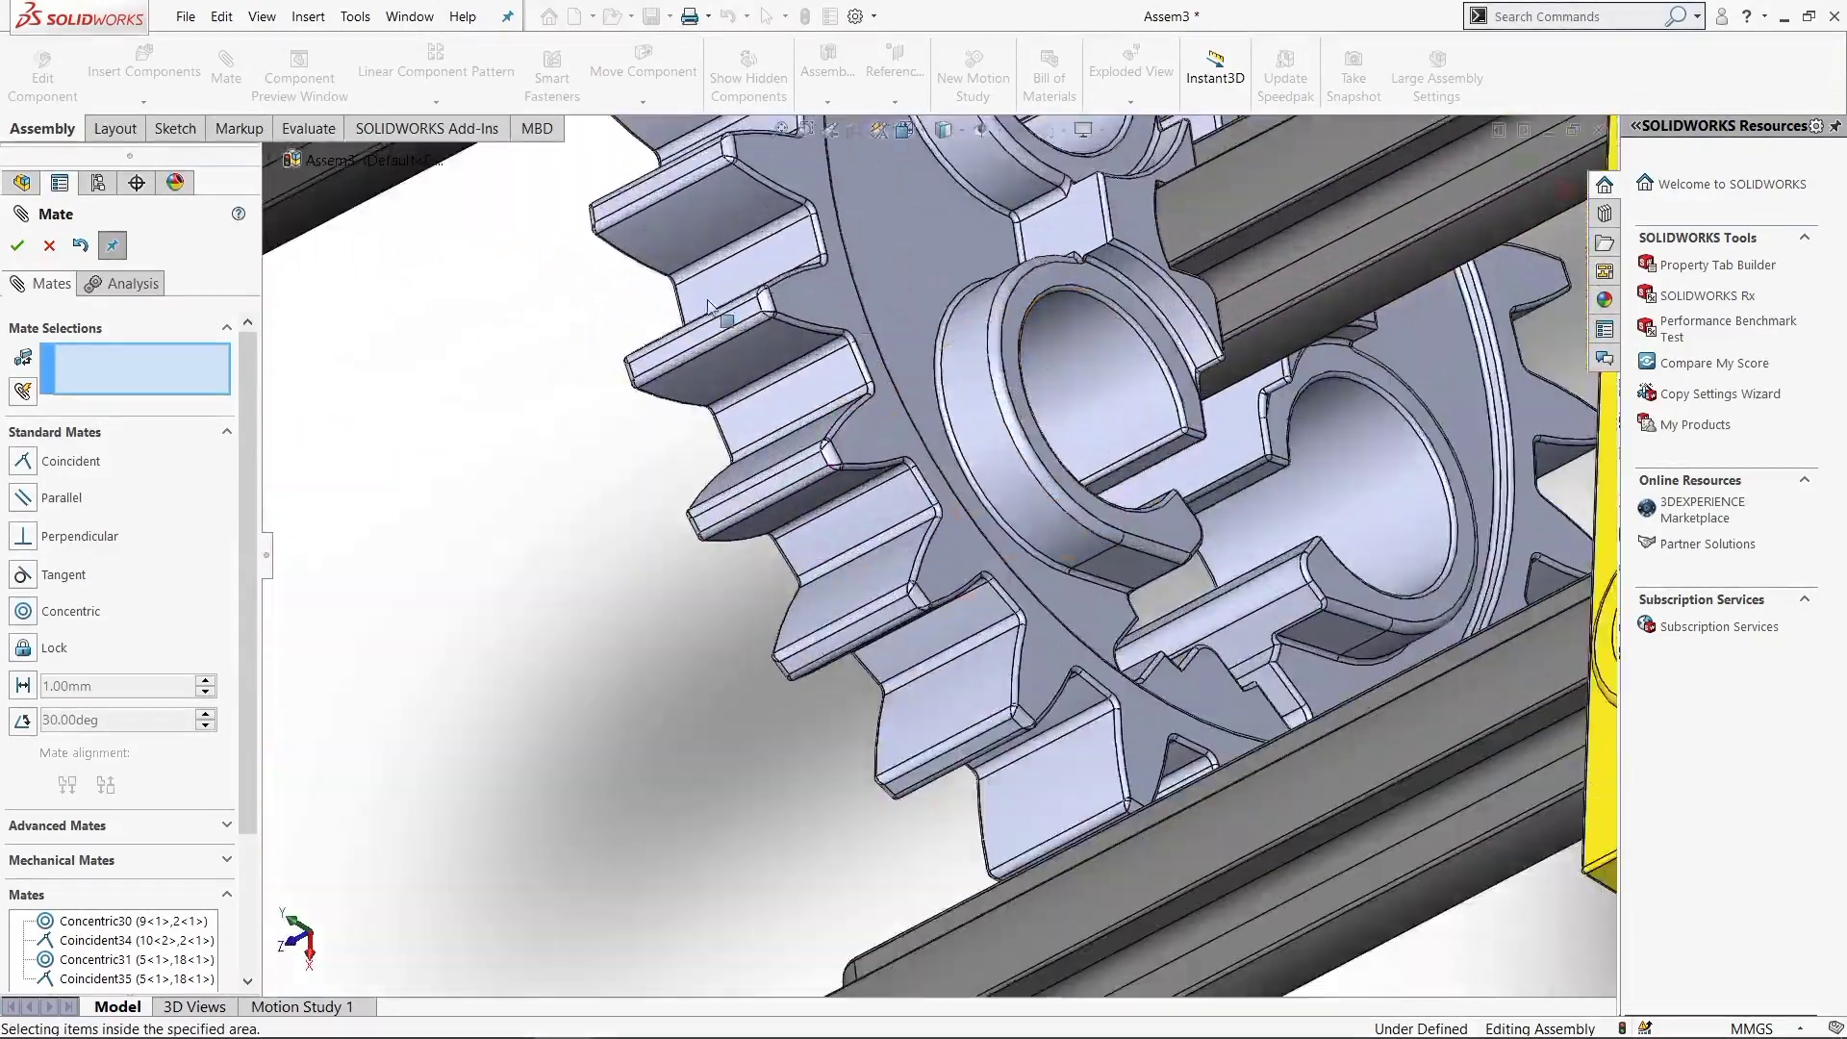
left_click(1151, 227)
scroll(1150, 227, "up", 2)
middle_click_drag(1151, 227, 1201, 385)
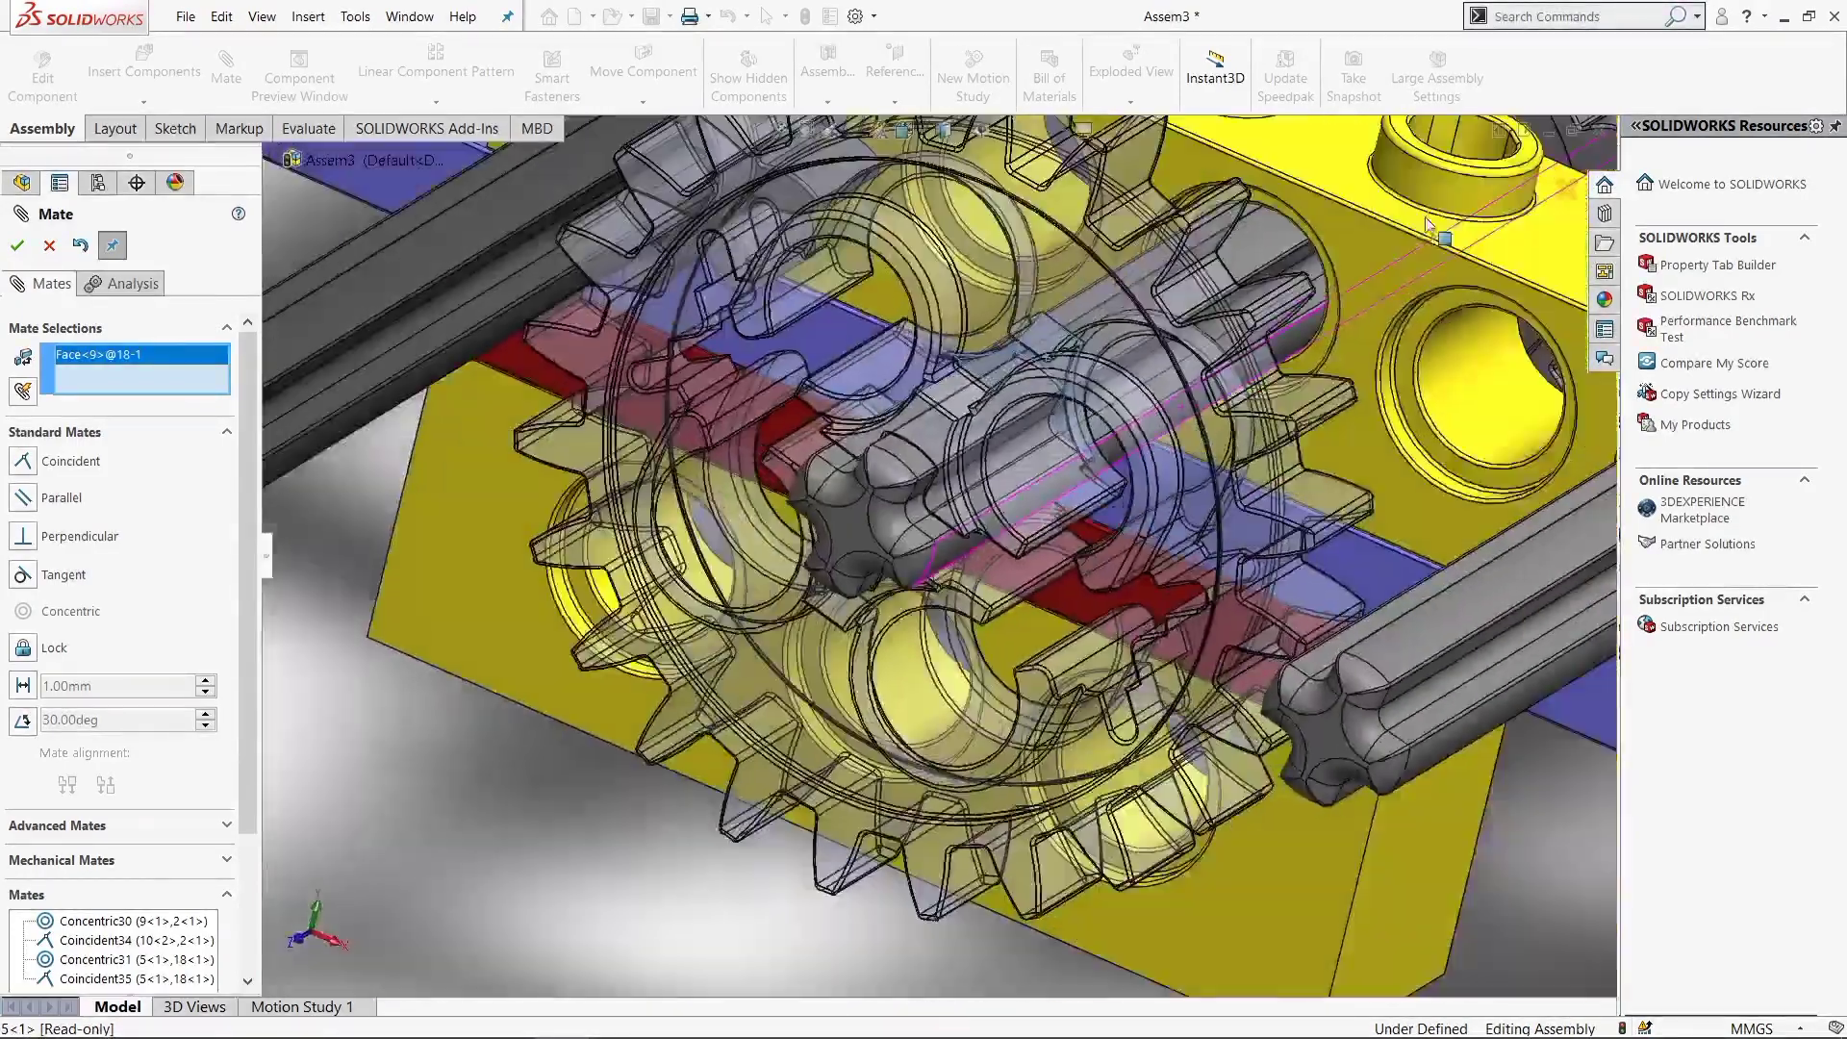
left_click(1228, 315)
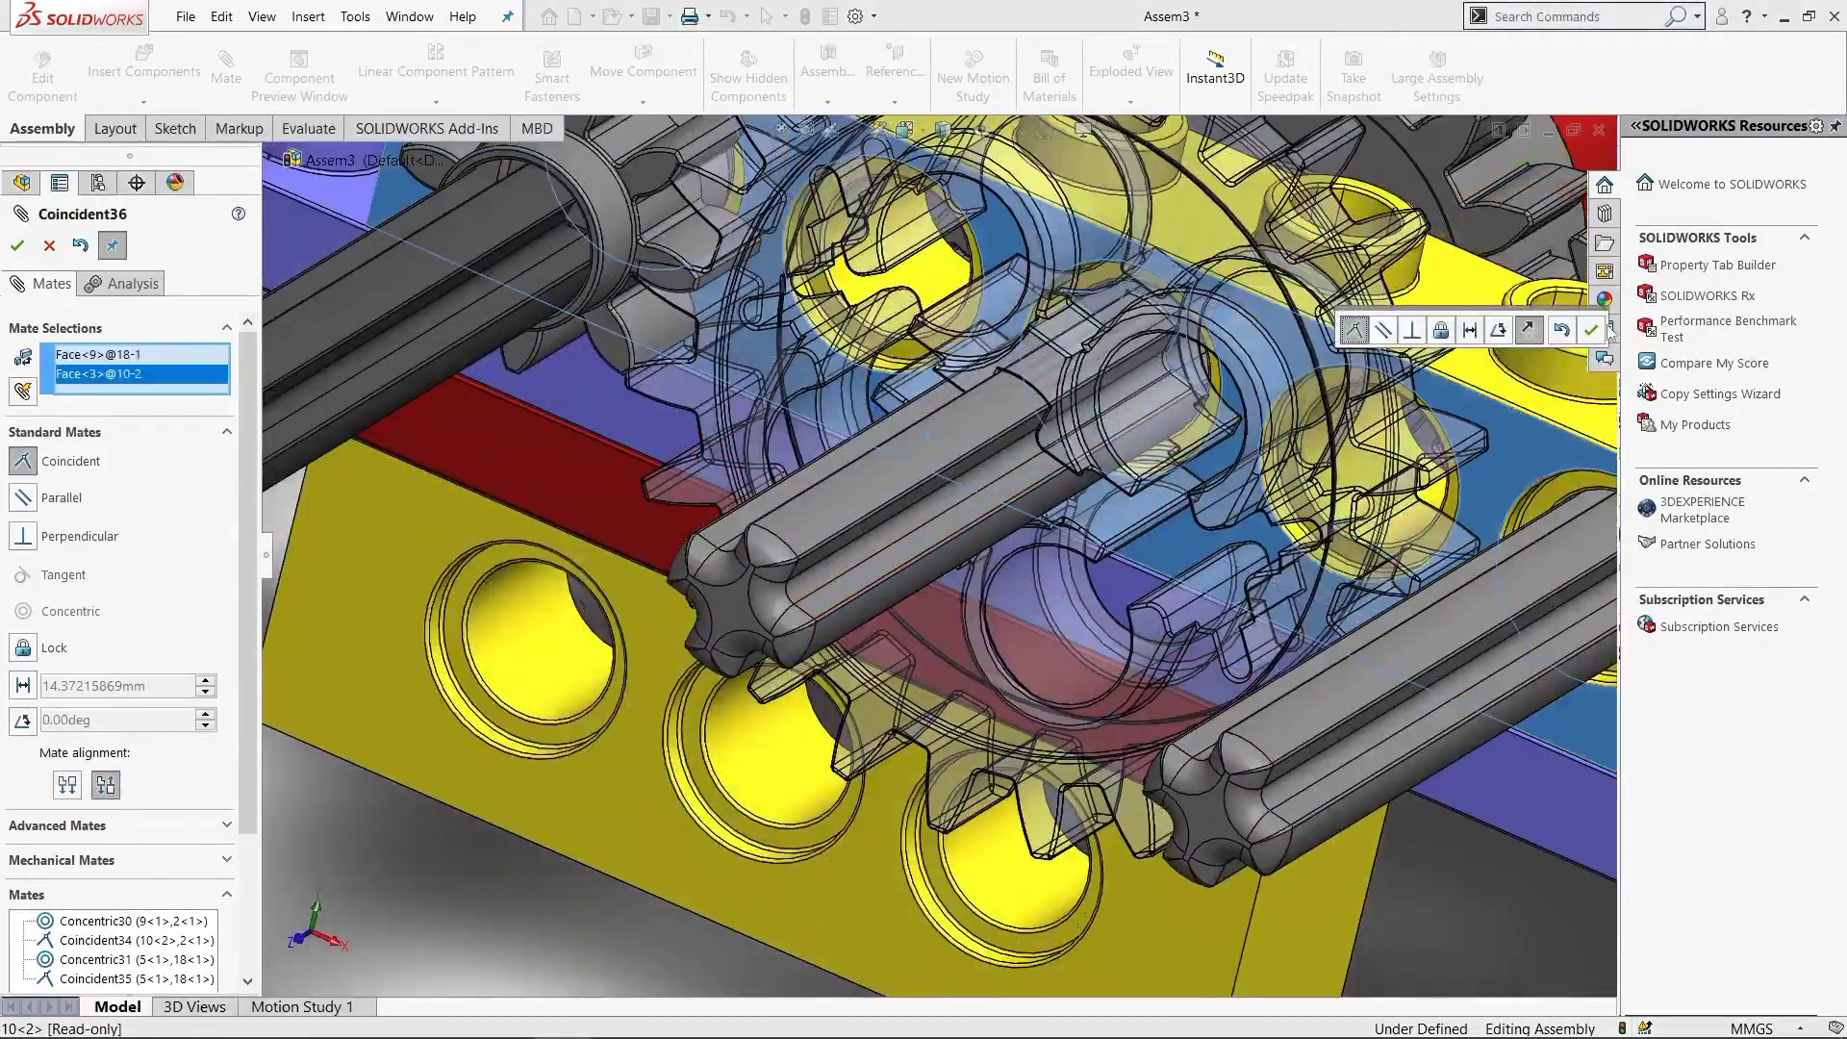
left_click(1347, 338)
Orbit around both gears to an overall gearbox view and finish mating
scroll(1333, 424, "up", 3)
mouse_move(1332, 423)
middle_mouse_down()
mouse_move(1229, 471)
mouse_move(752, 398)
middle_mouse_up()
scroll(1229, 472, "down", 2)
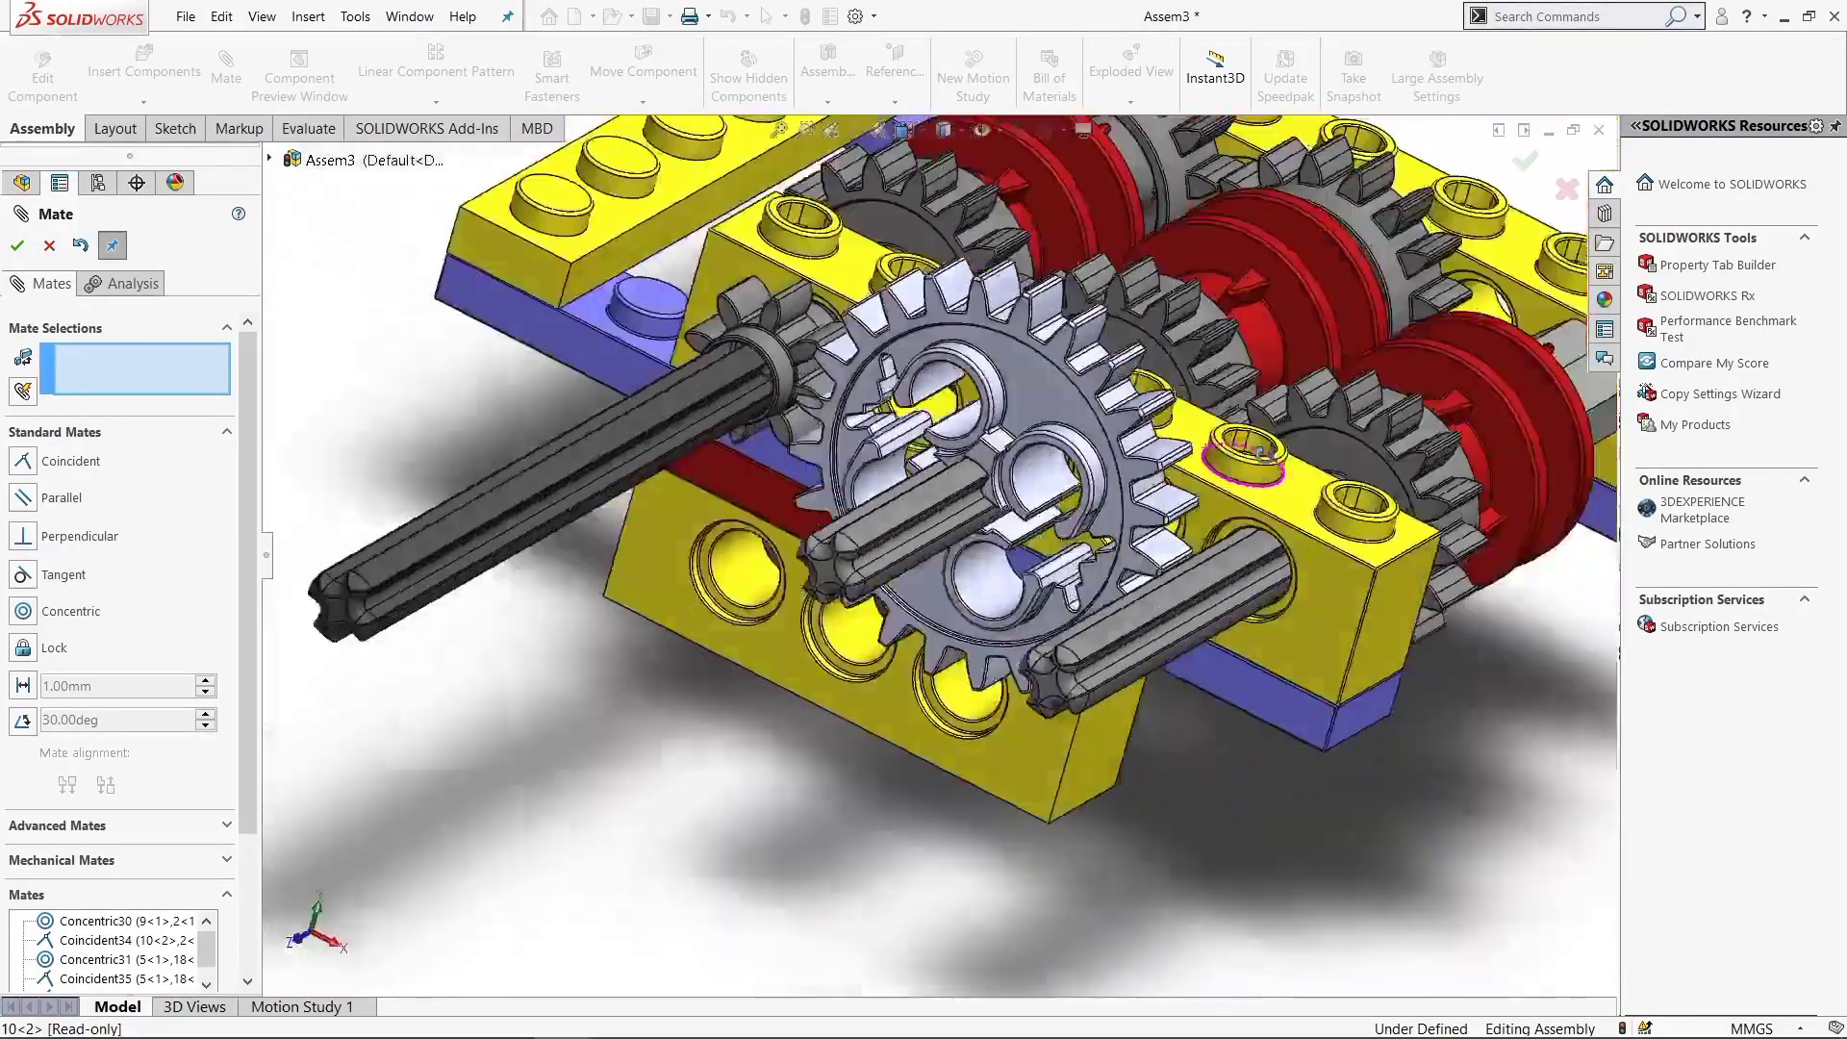
scroll(752, 398, "down", 4)
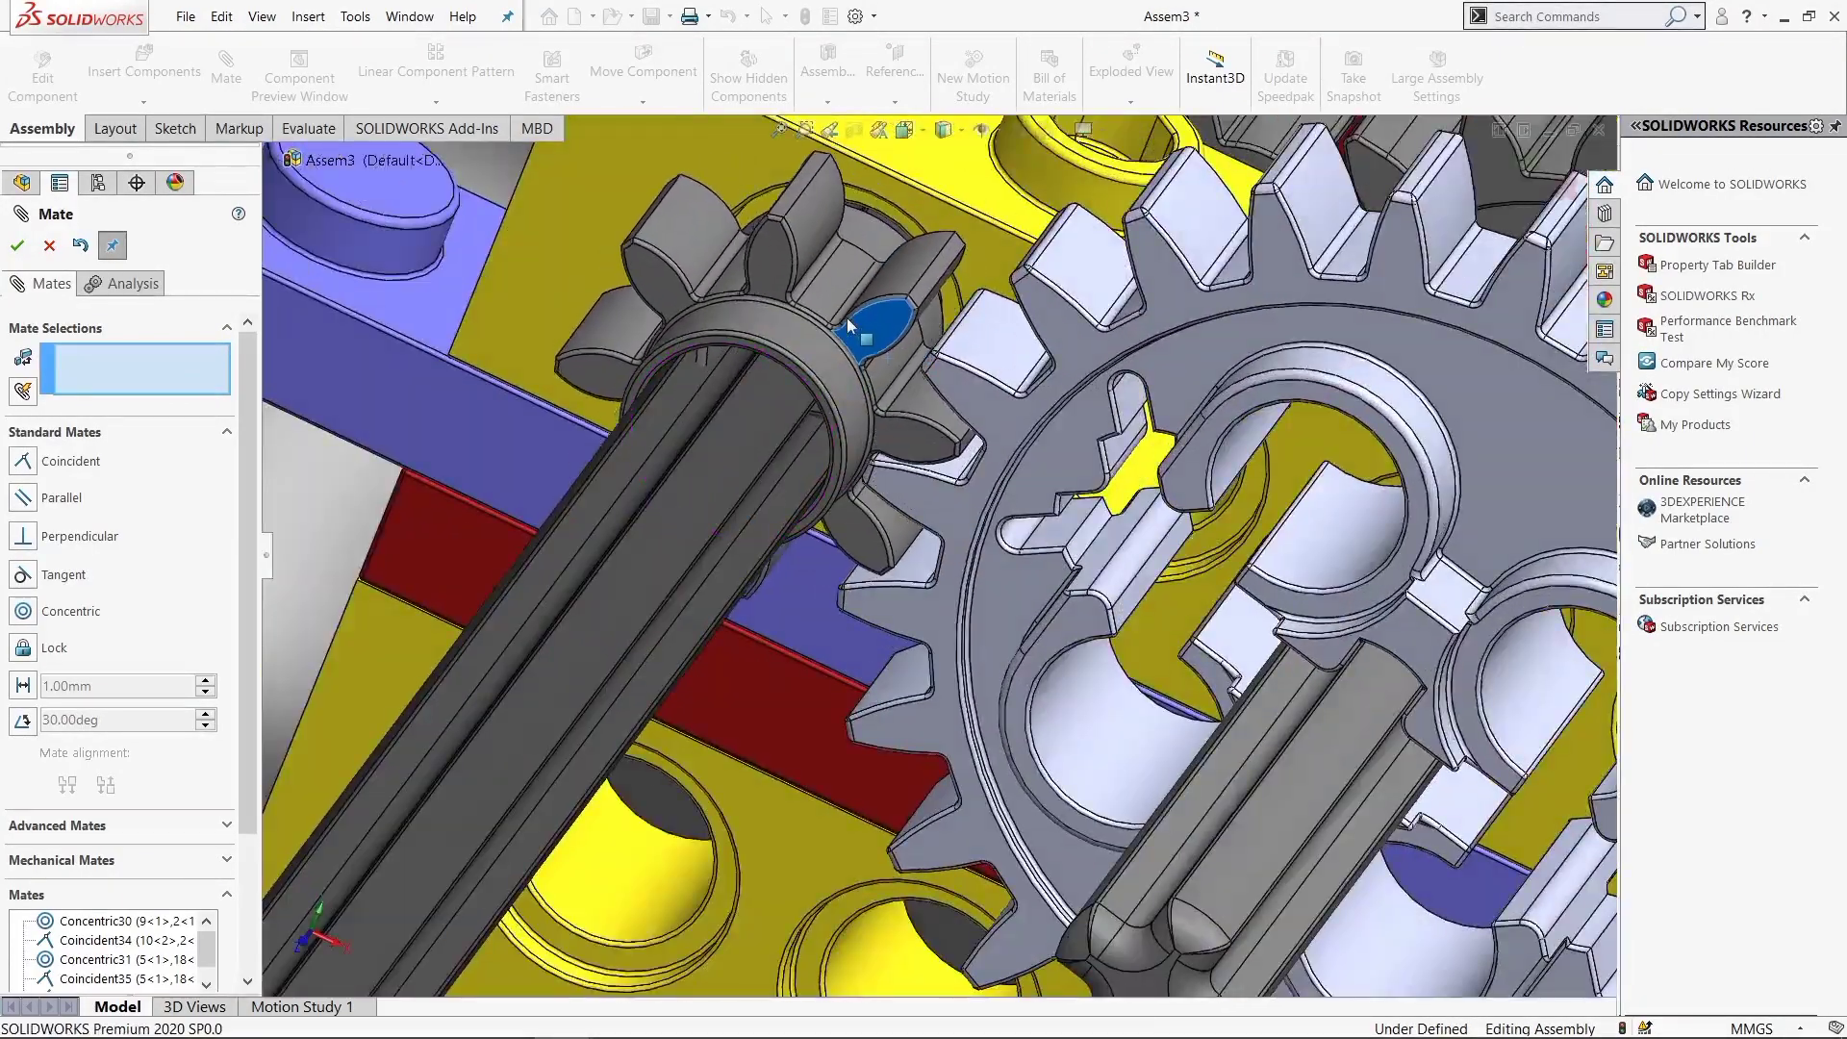
mouse_move(846, 317)
middle_mouse_down()
mouse_move(998, 458)
mouse_move(871, 596)
middle_mouse_up()
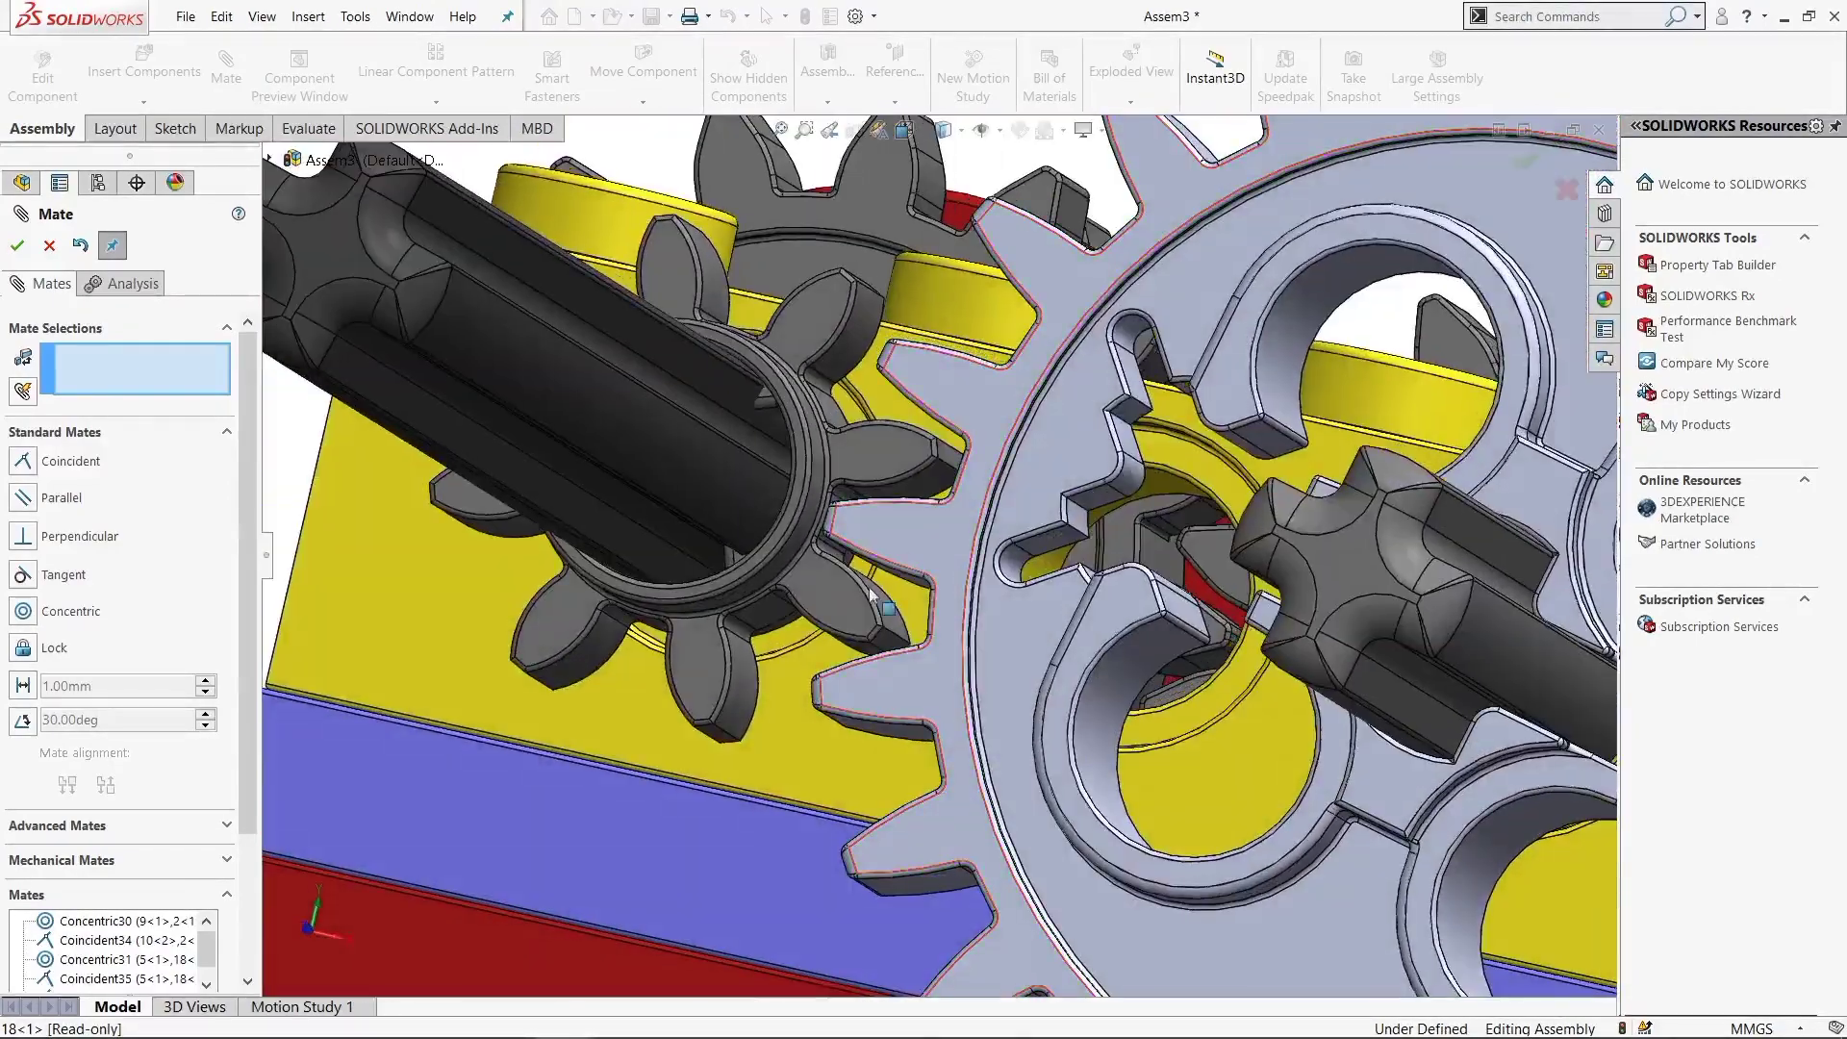
scroll(856, 598, "up", 5)
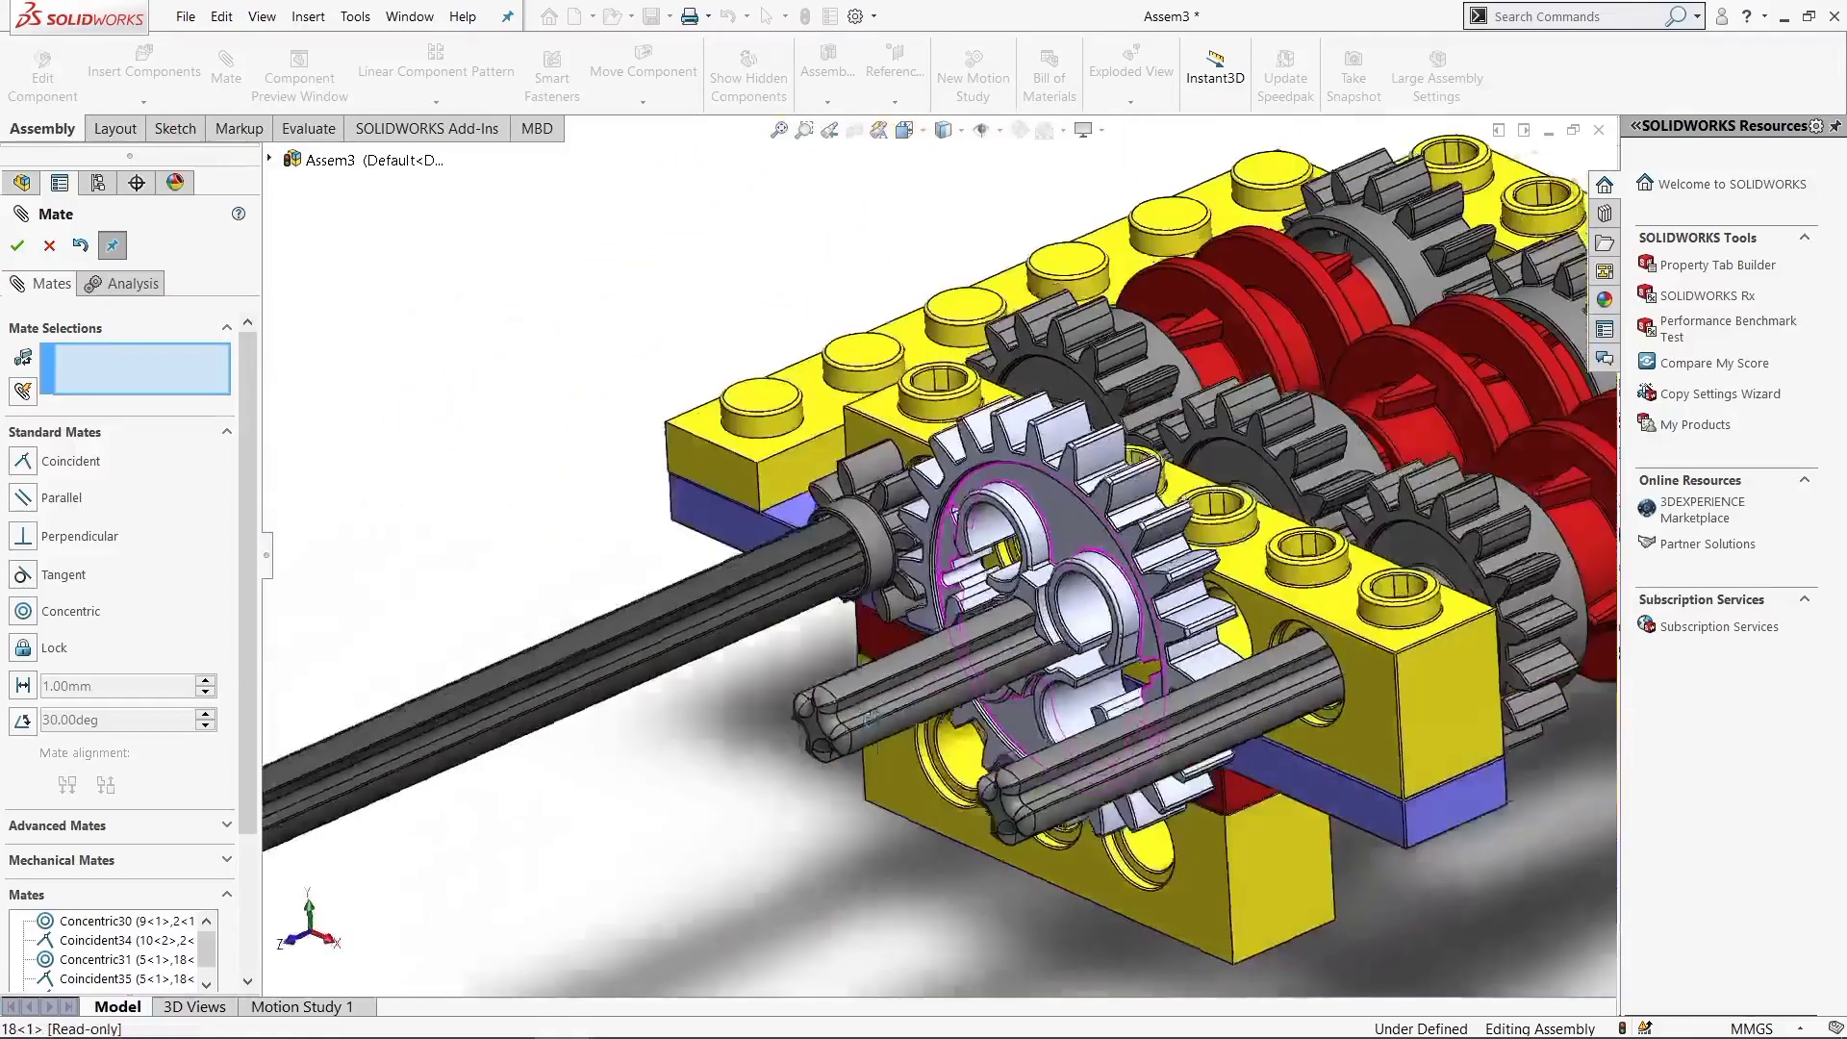
middle_click_drag(856, 599, 875, 469)
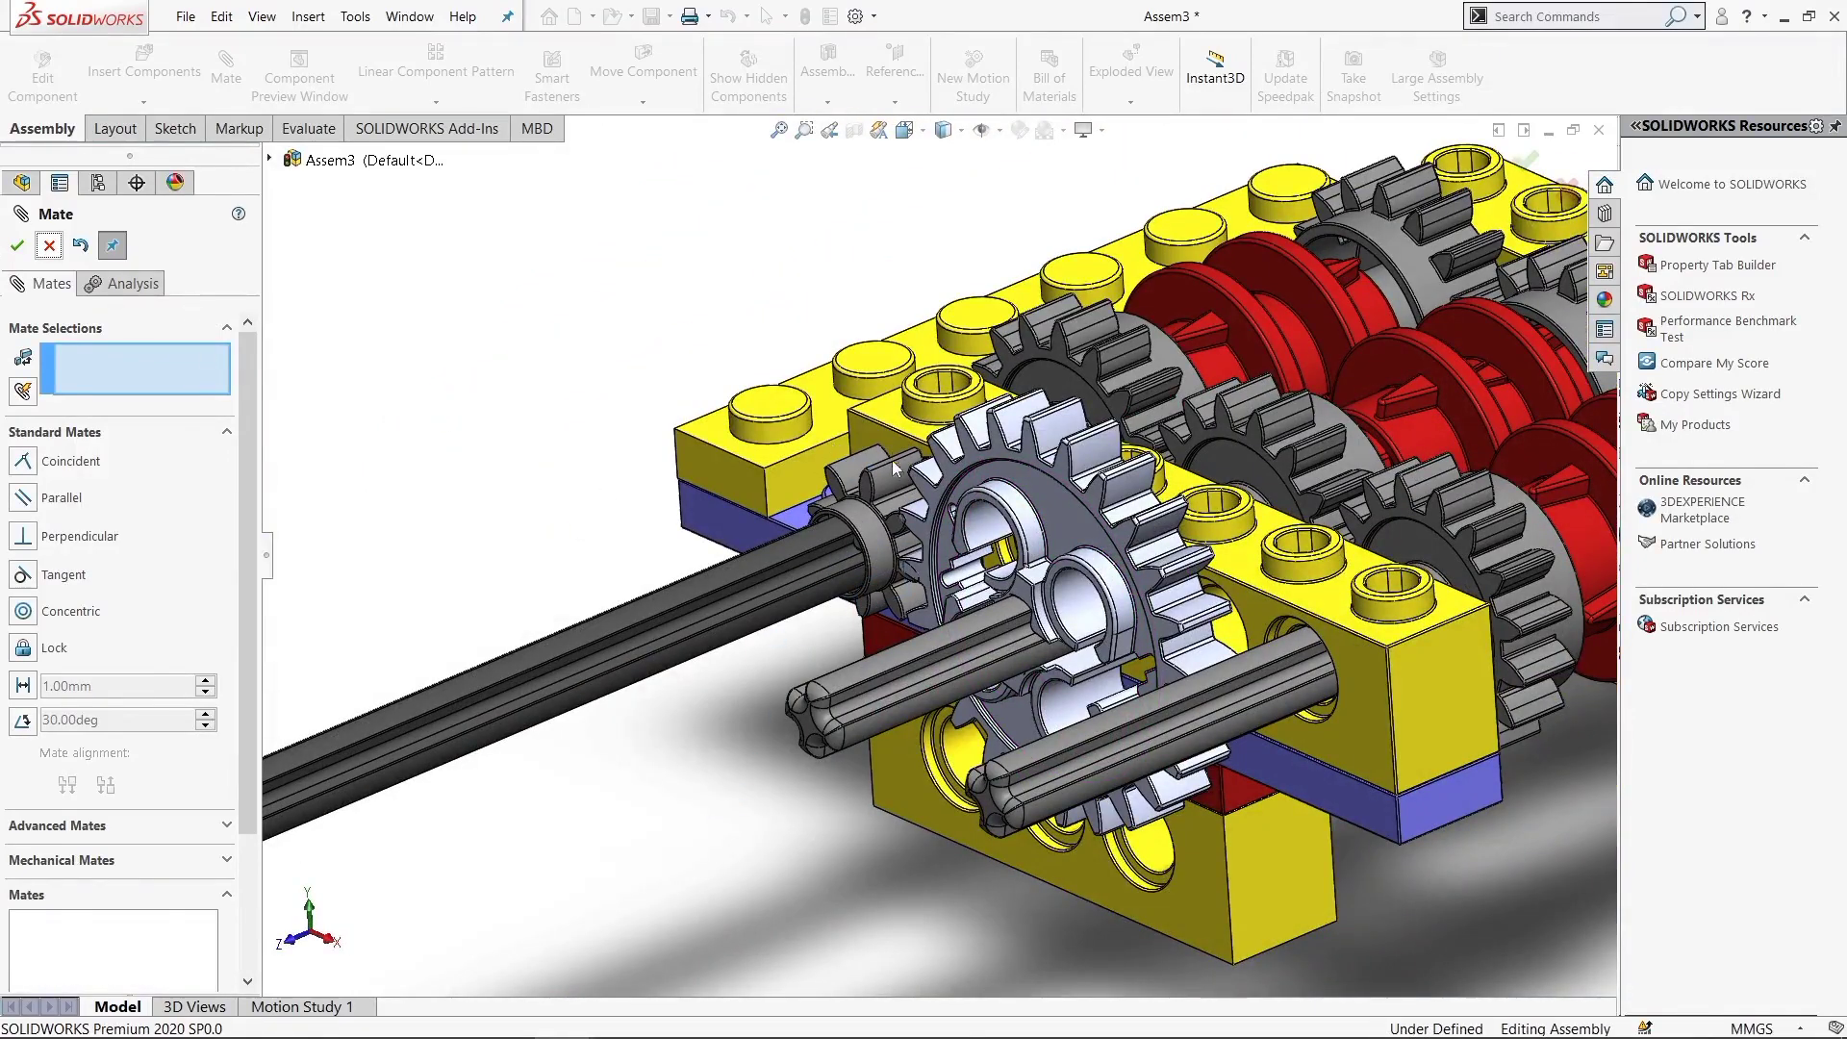
key("Escape")
Bring in a small grey gear and mate its bore concentric with the shaft
left_click_drag(894, 468, 869, 804)
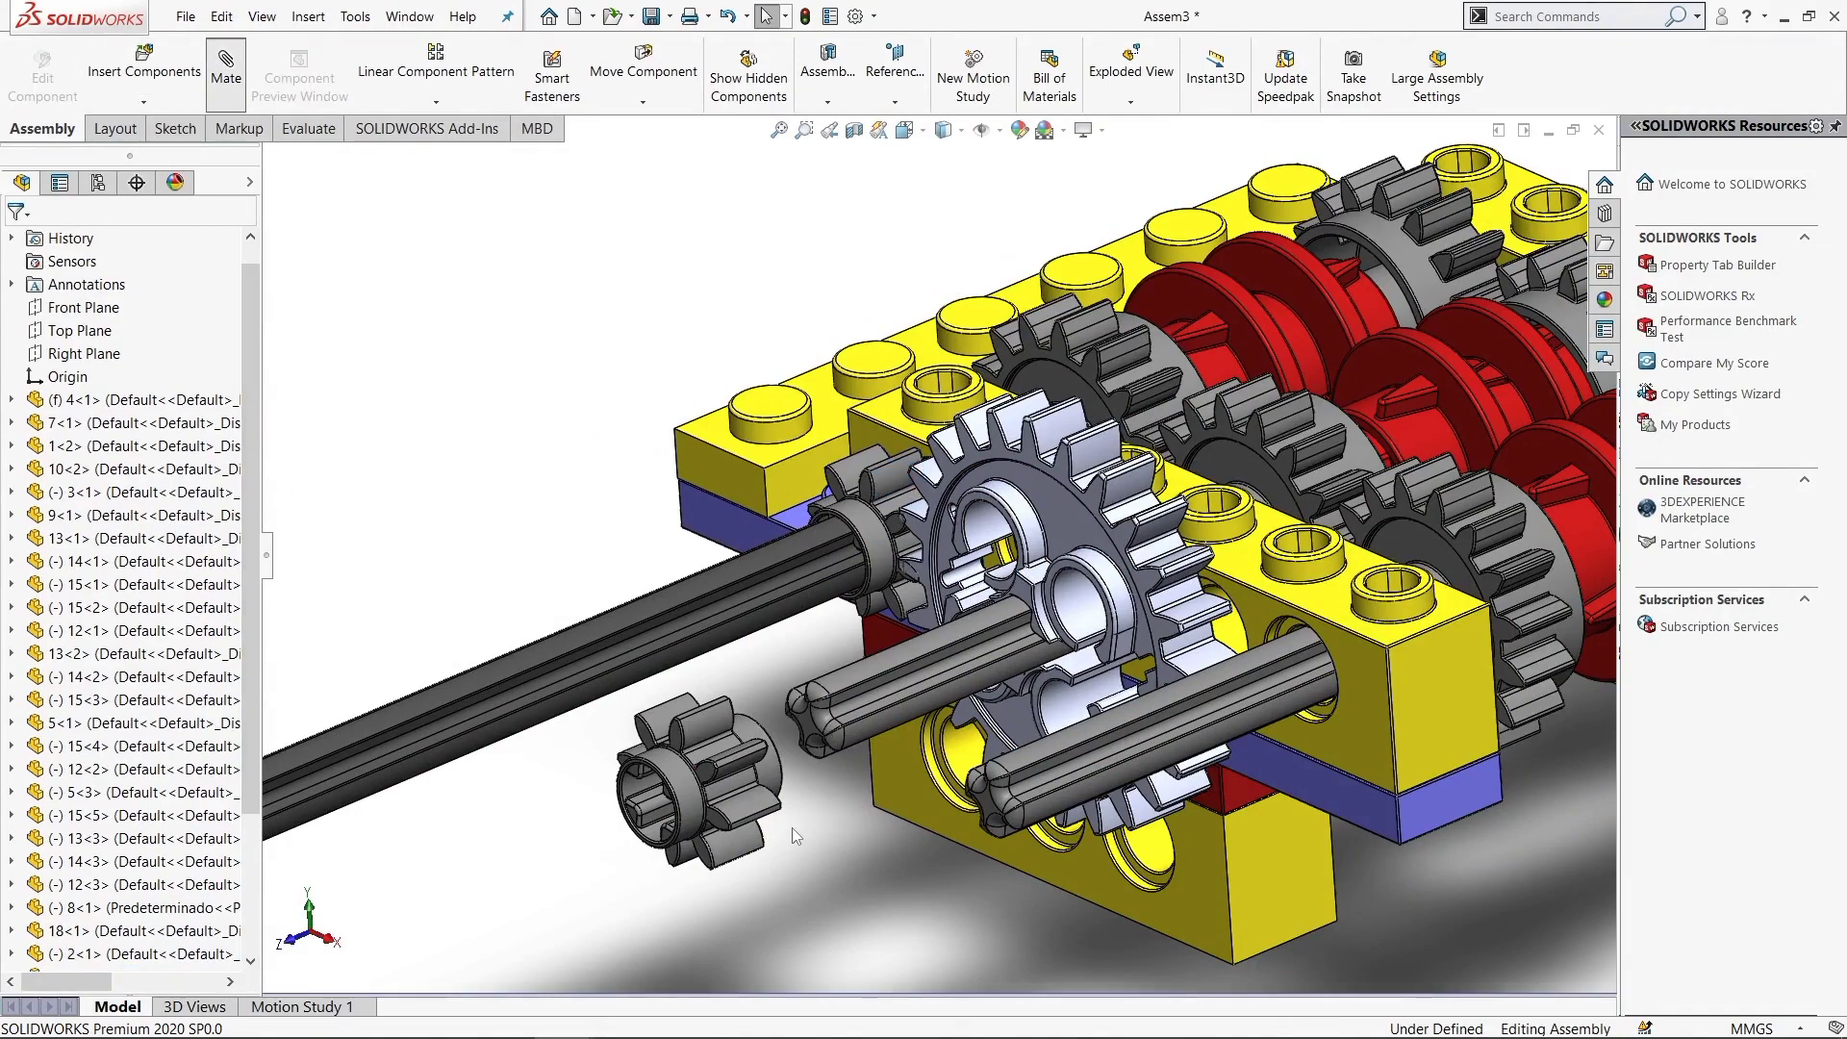
key("m")
scroll(791, 828, "down", 5)
left_click(528, 730)
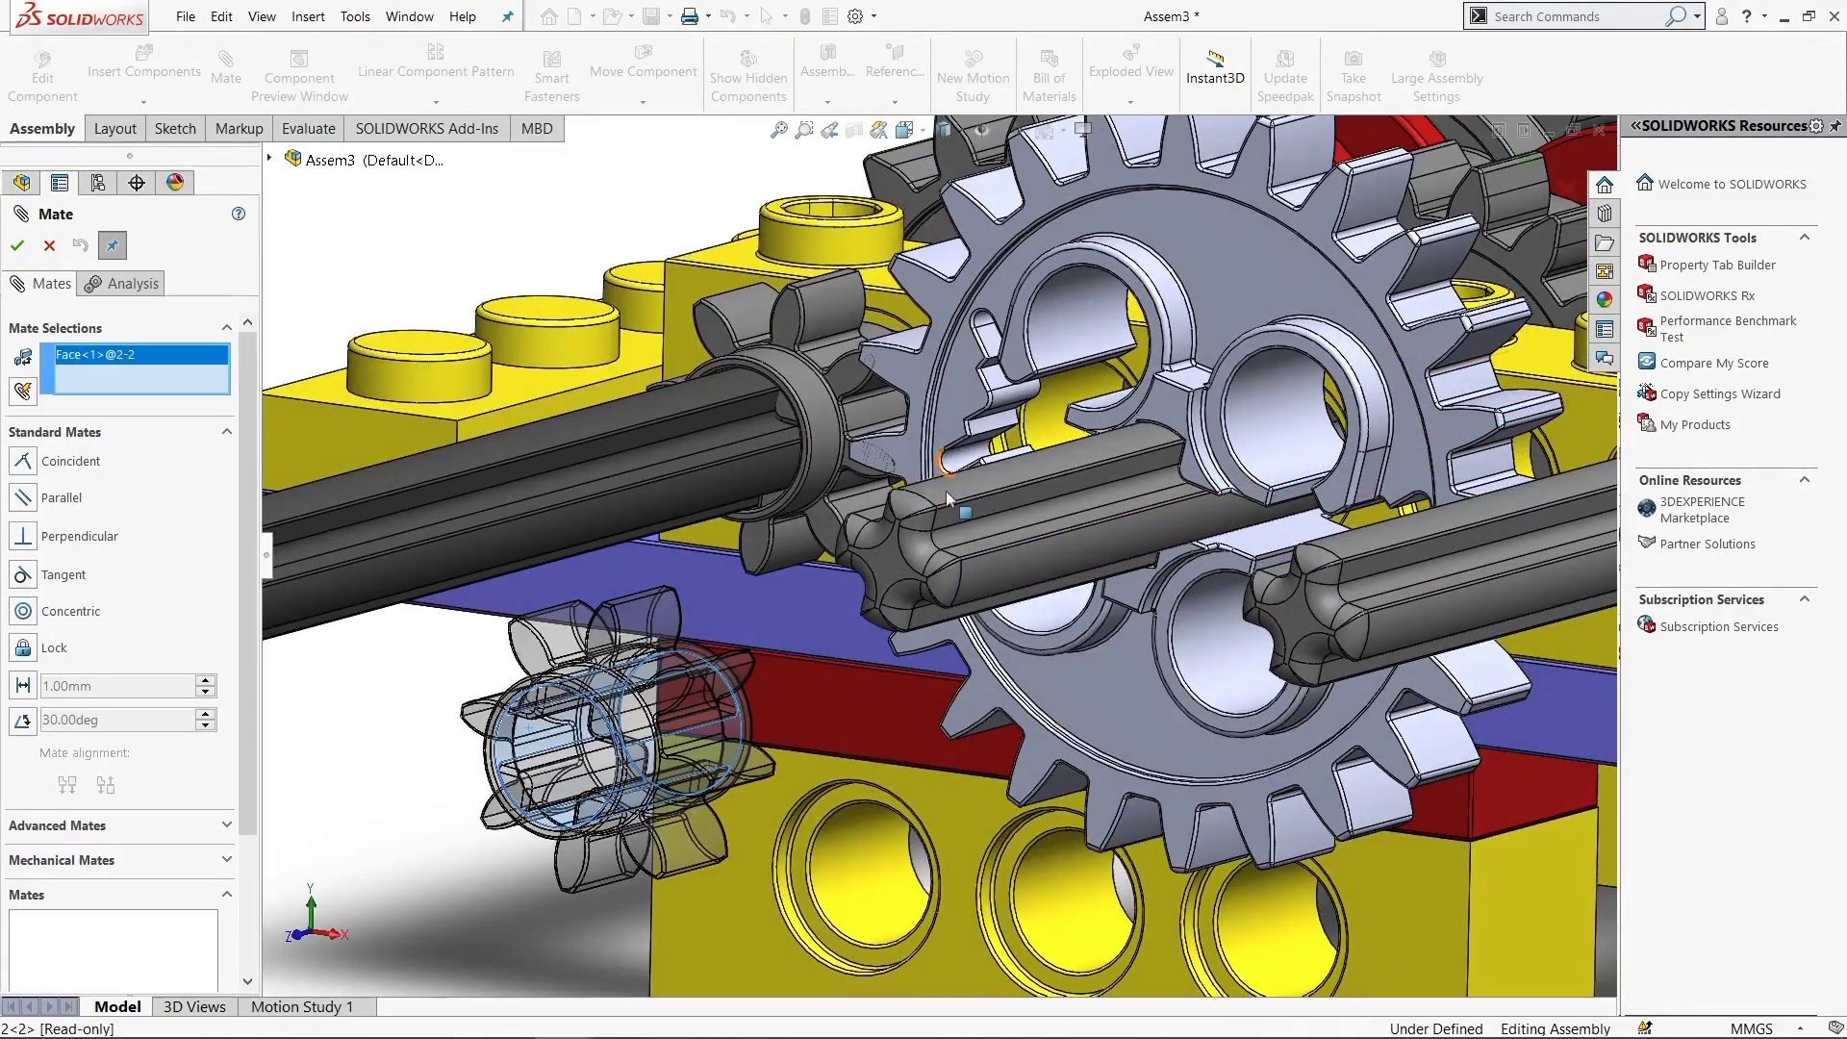
left_click(945, 490)
left_click(1588, 448)
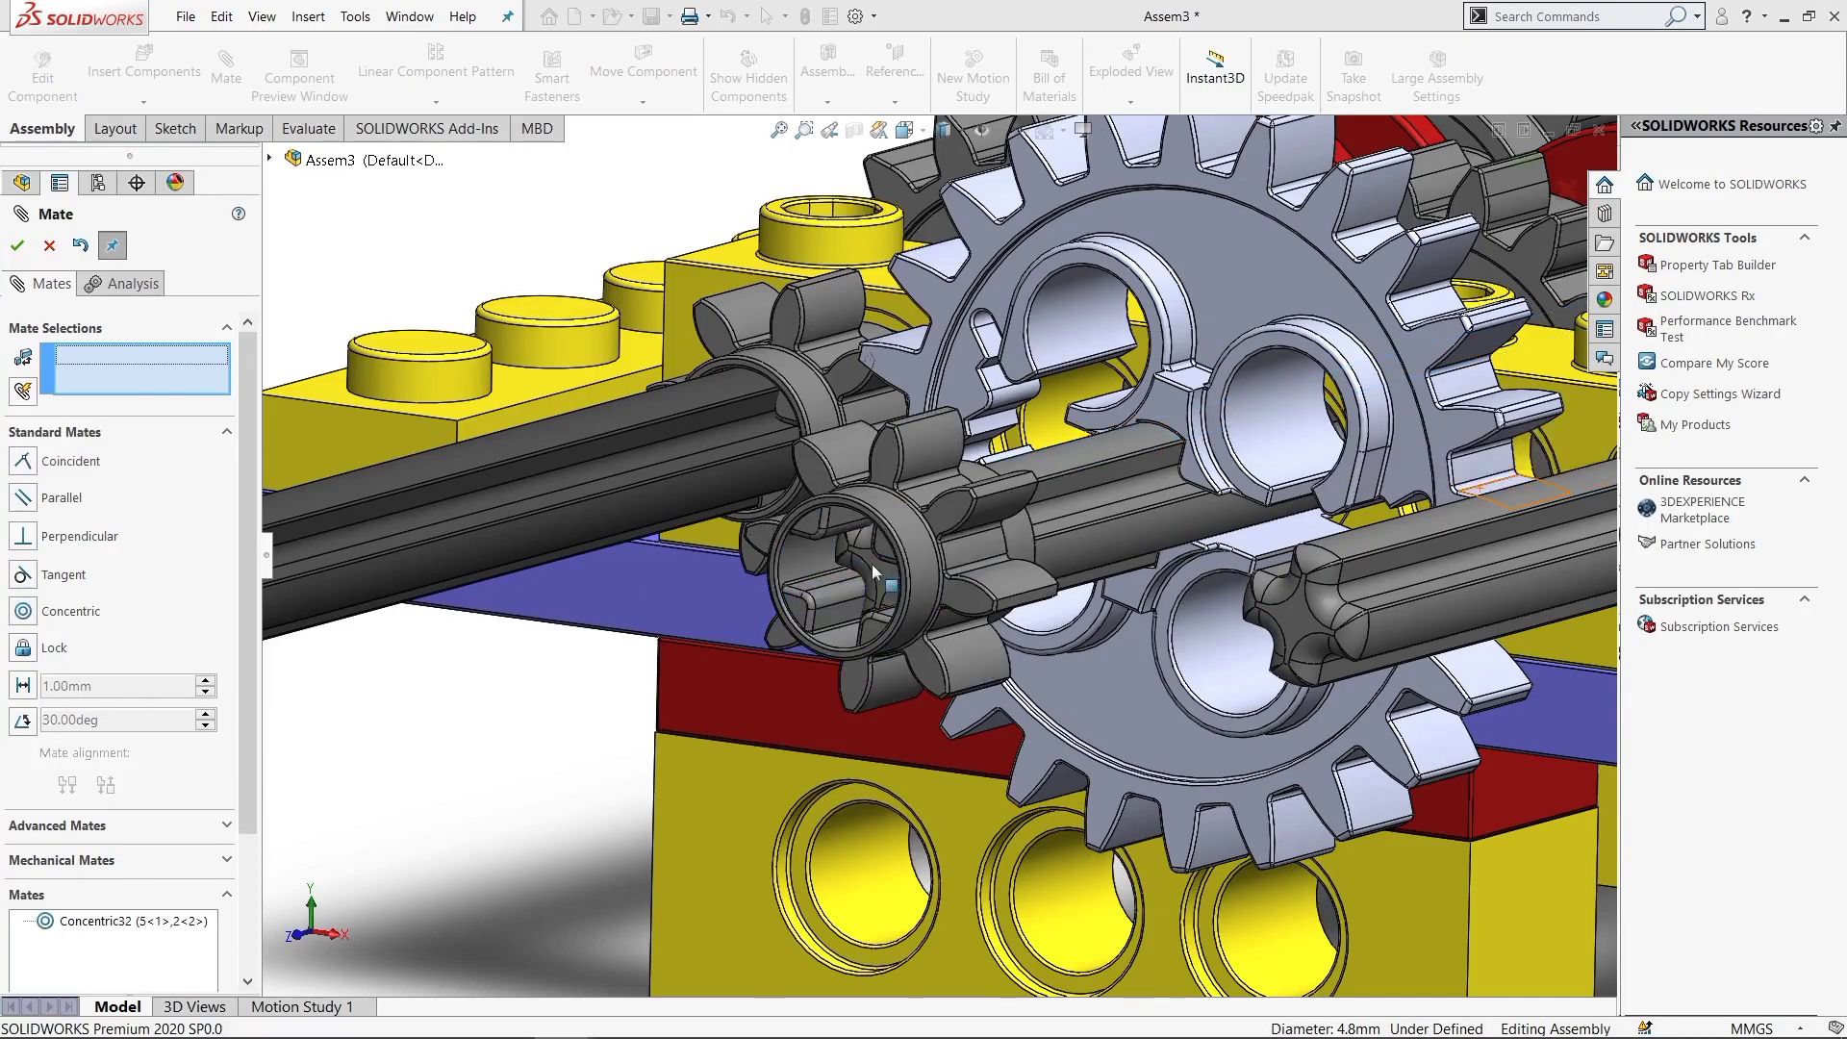
Attempt a face mate on the small gear, then discard the selection and exit mating
scroll(872, 563, "down", 3)
left_click(804, 592)
mouse_move(851, 578)
middle_mouse_down()
mouse_move(1039, 348)
mouse_move(907, 223)
middle_mouse_up()
scroll(1039, 348, "down", 6)
scroll(903, 212, "up", 5)
scroll(1058, 417, "down", 4)
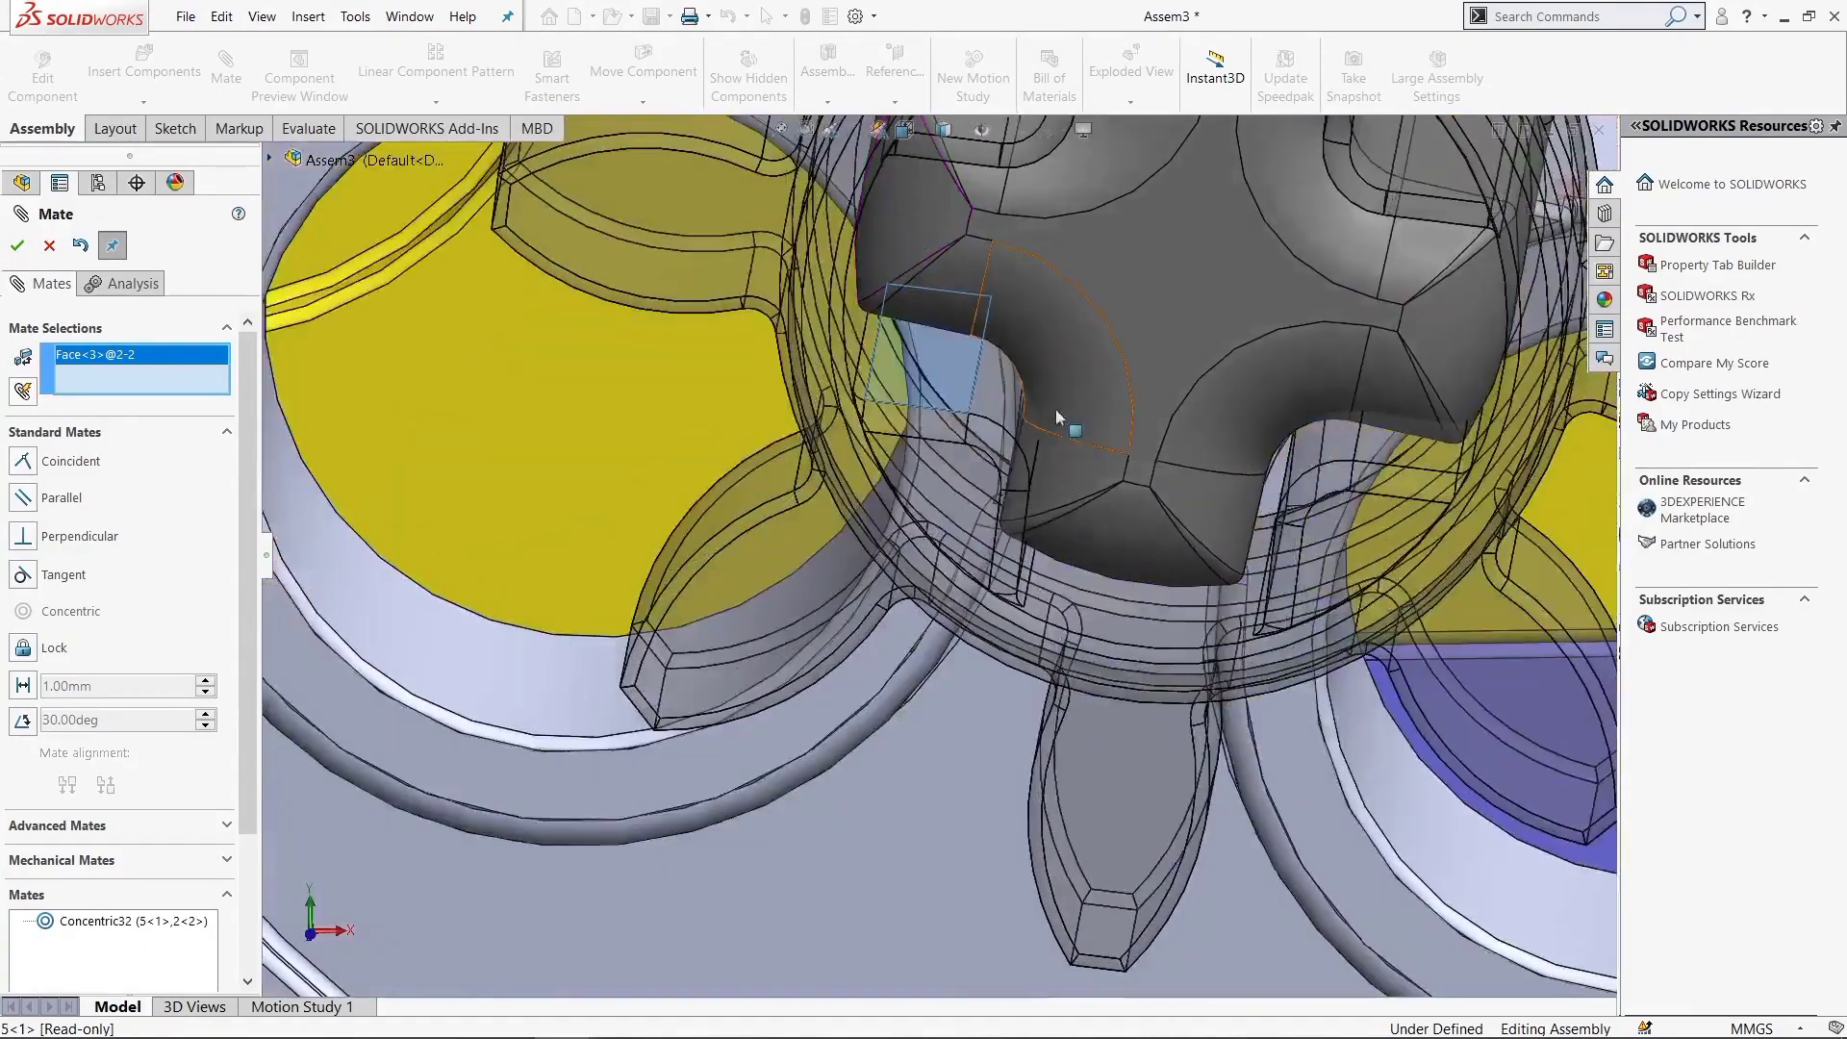
scroll(860, 631, "up", 6)
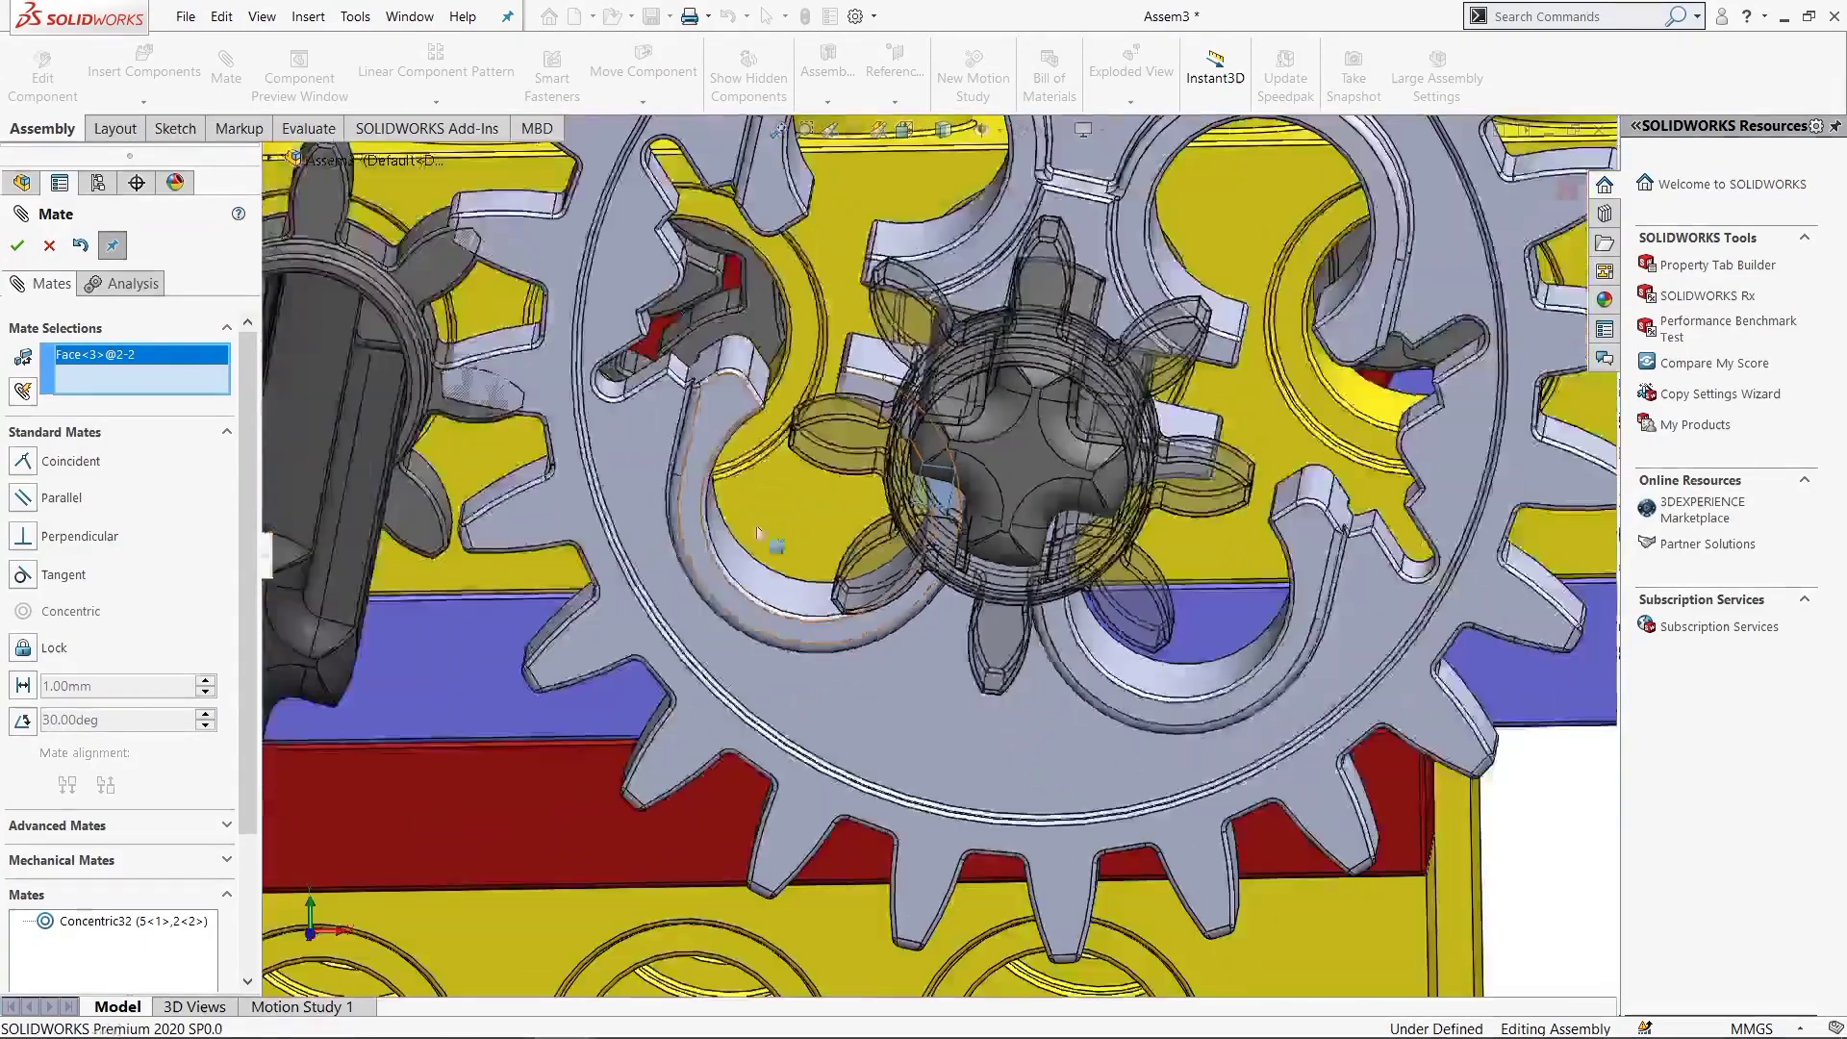
middle_click_drag(860, 631, 577, 481)
scroll(577, 481, "down", 5)
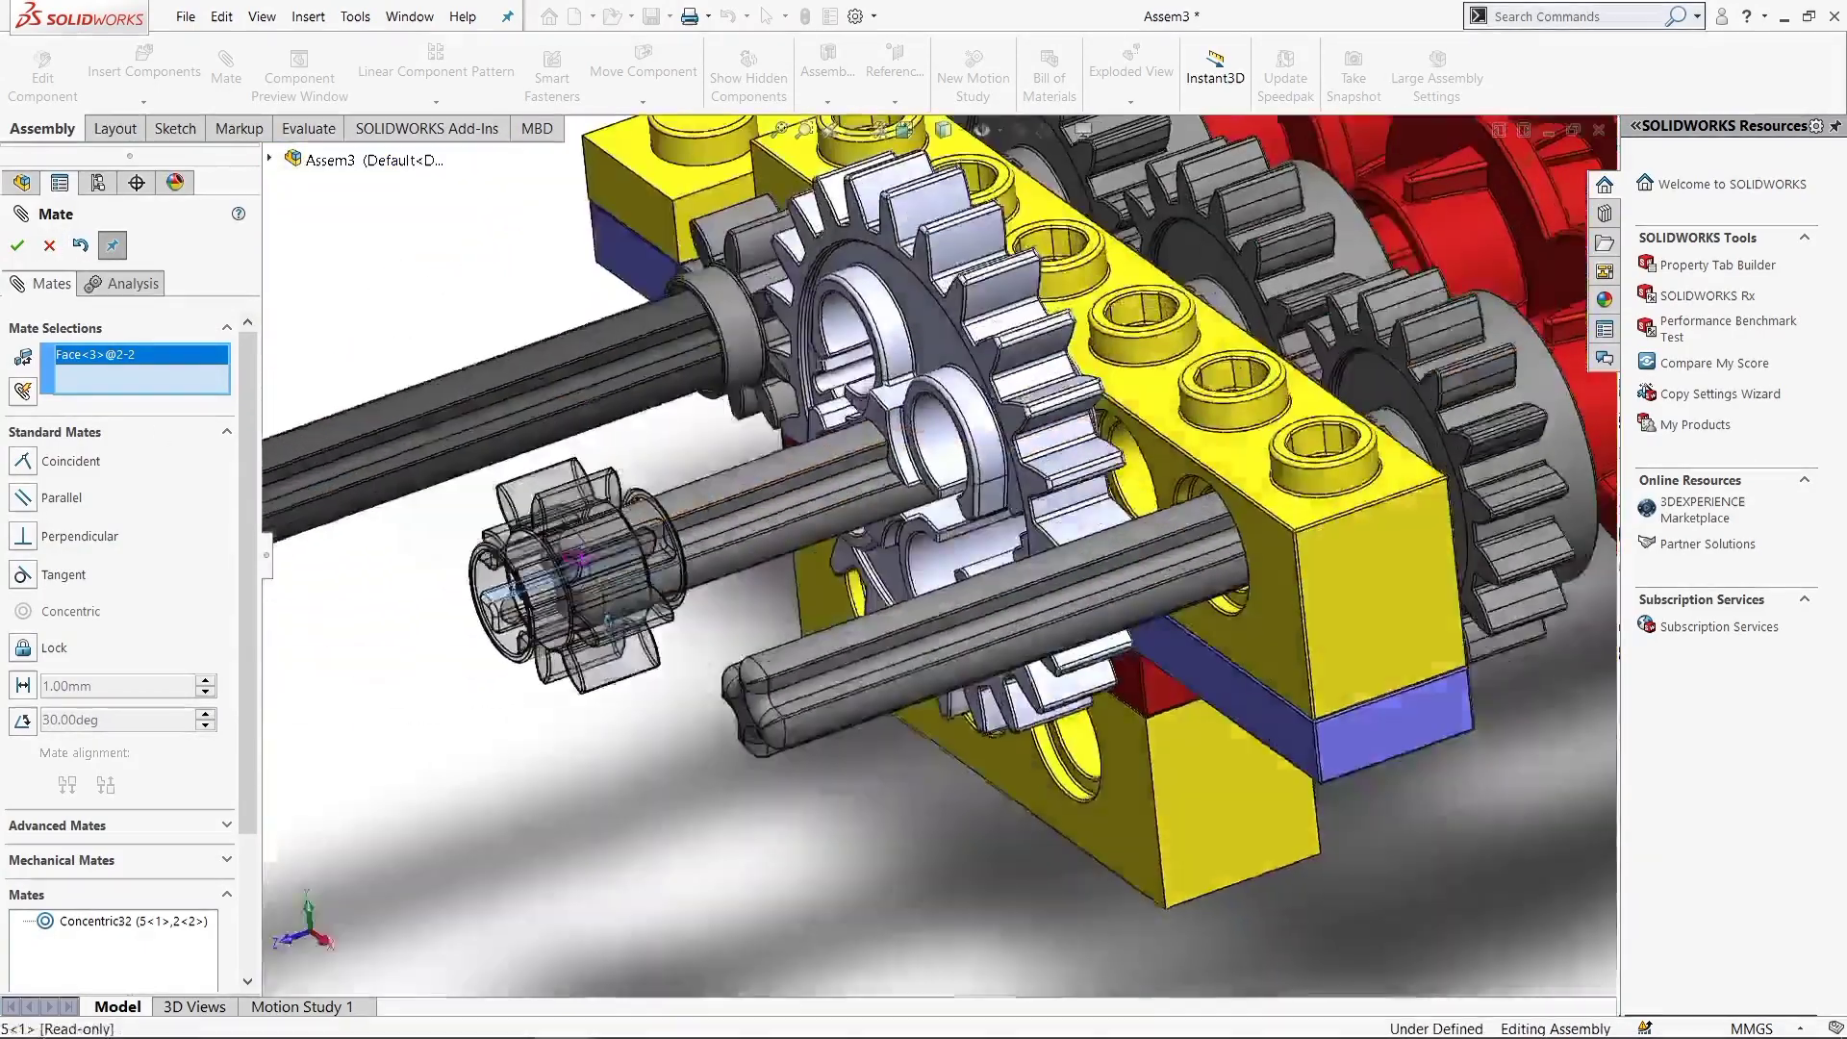
scroll(591, 545, "down", 2)
left_click(197, 404)
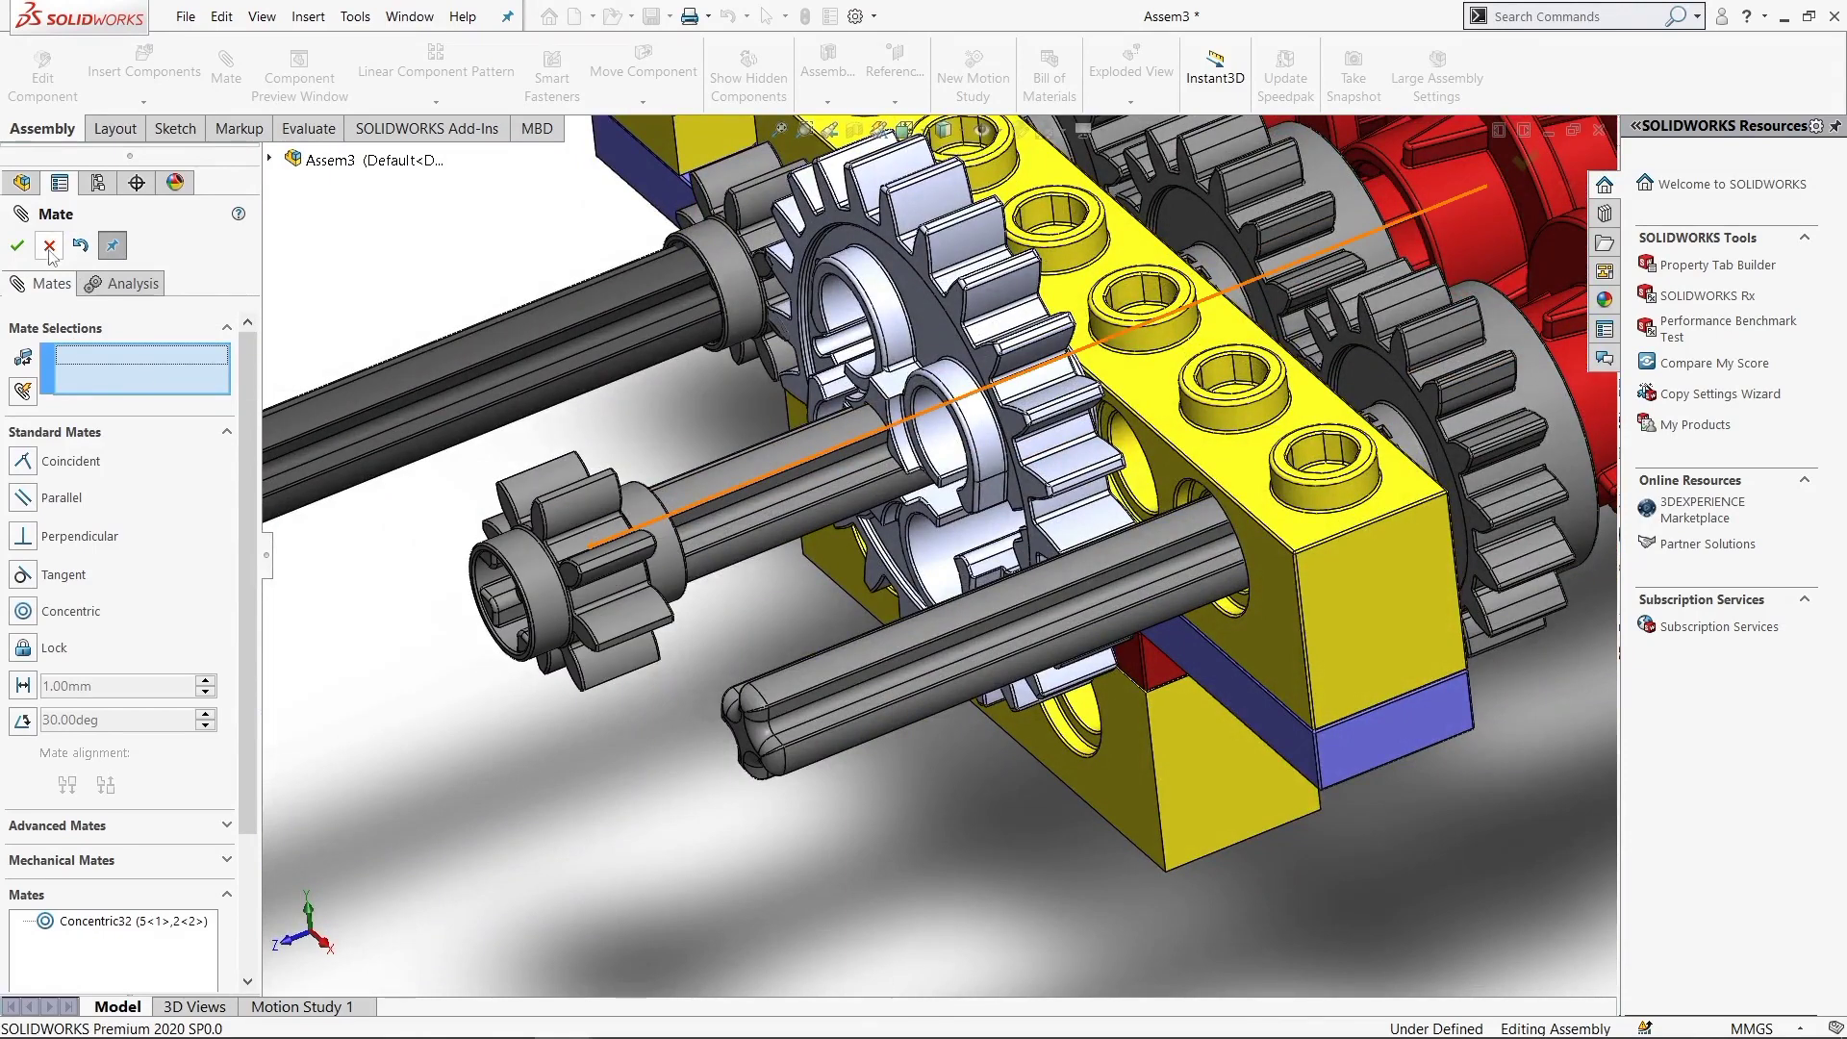
key("Escape")
Pull the small gear off the shaft and add a coincident mate between shaft and gear
left_click_drag(590, 527, 446, 594)
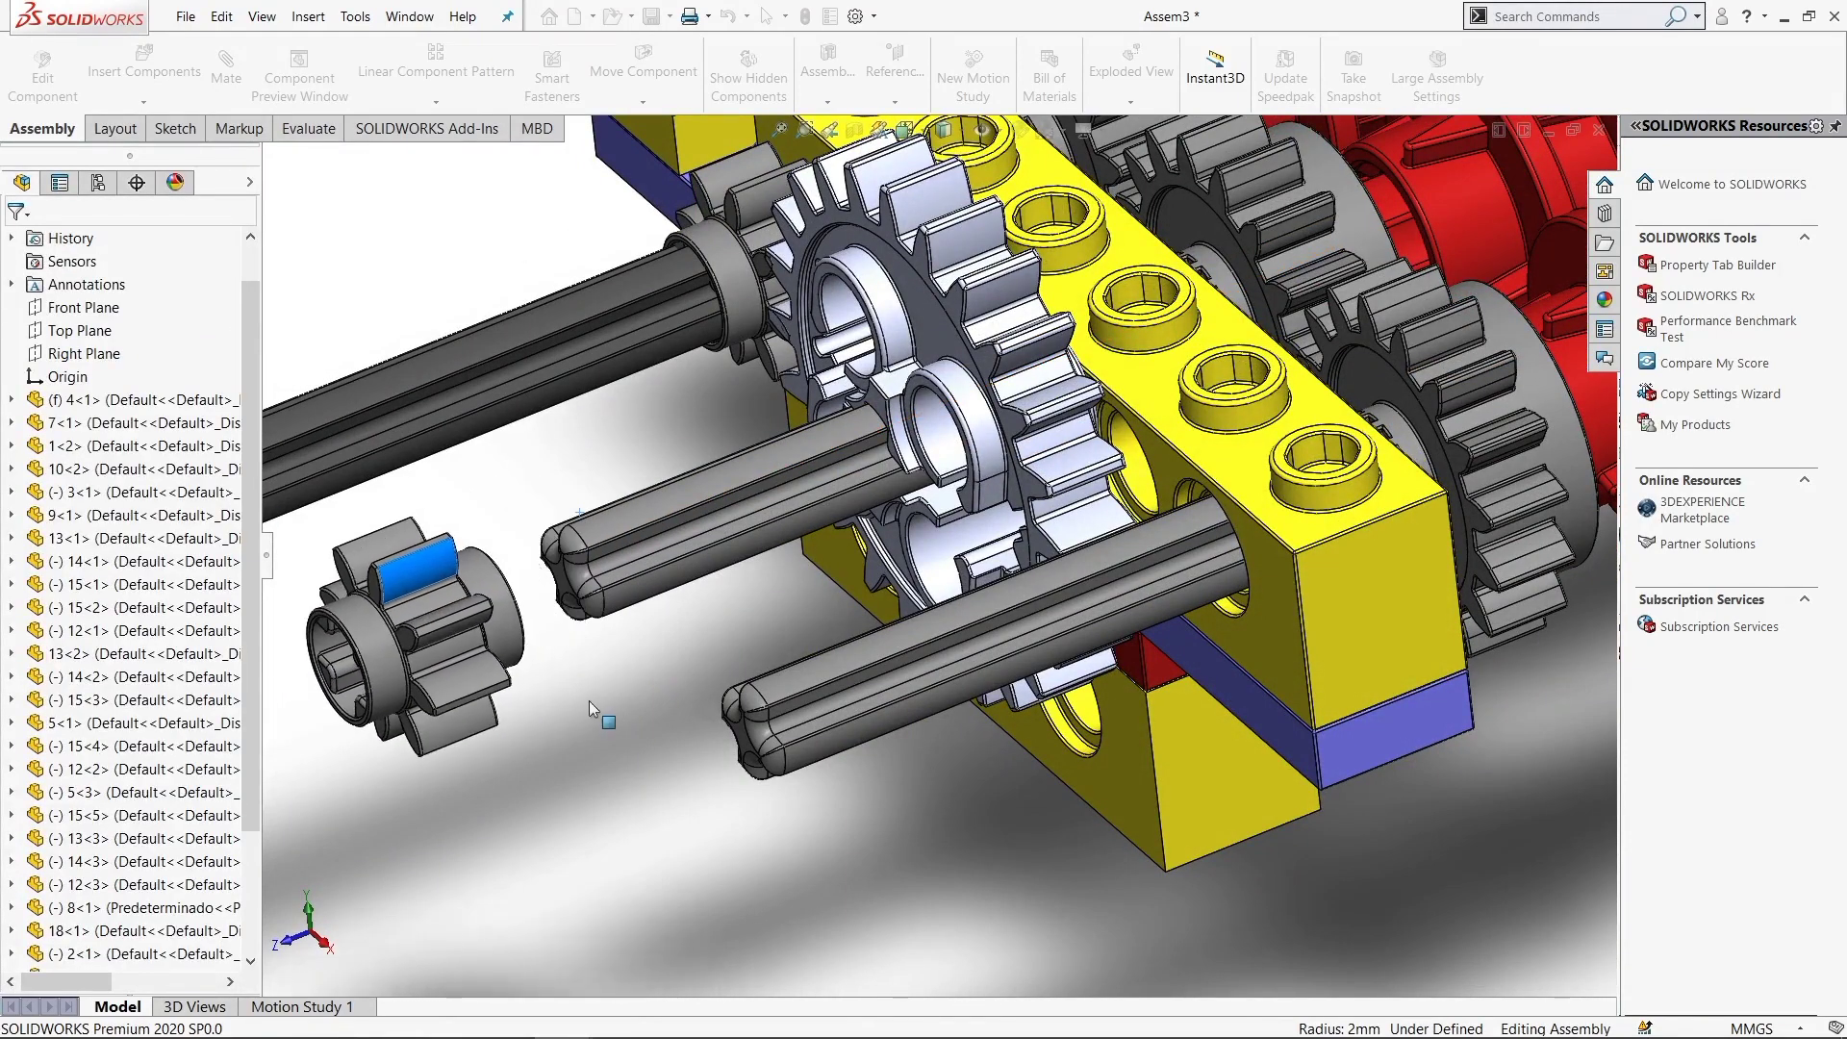
left_click(591, 516)
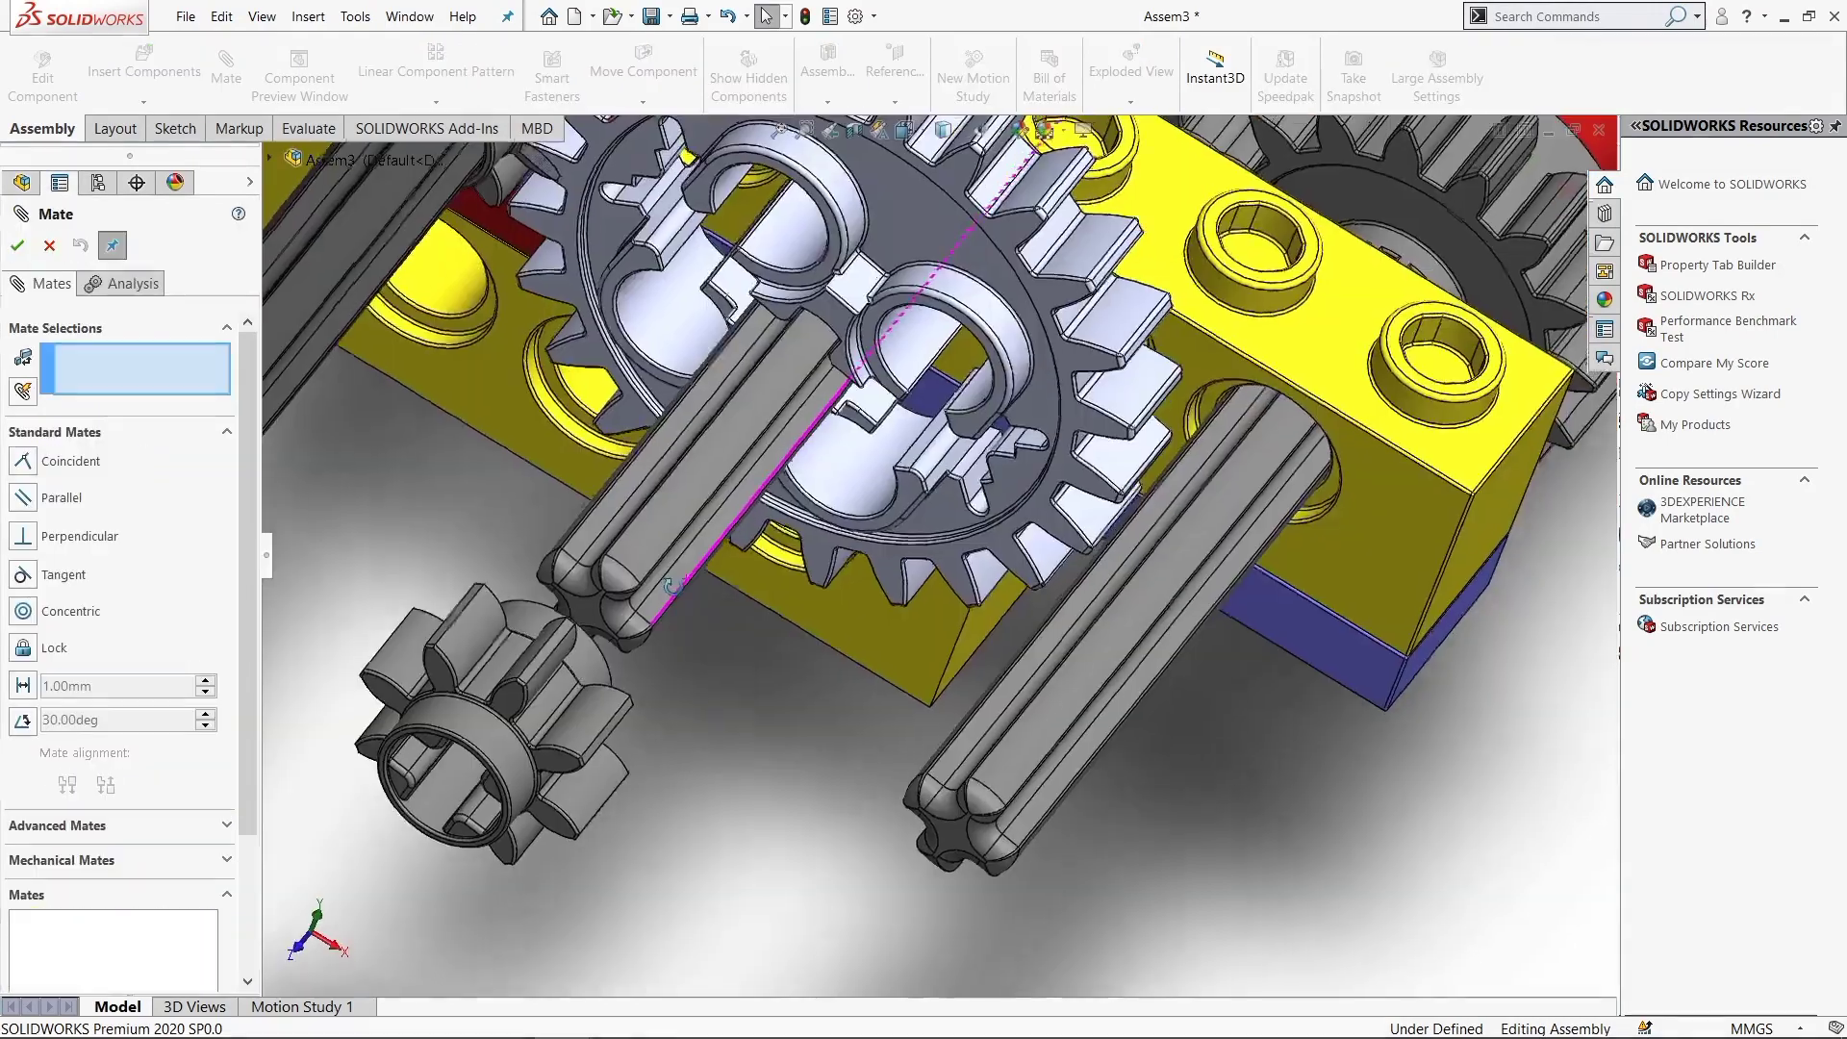
middle_click_drag(591, 517, 681, 499)
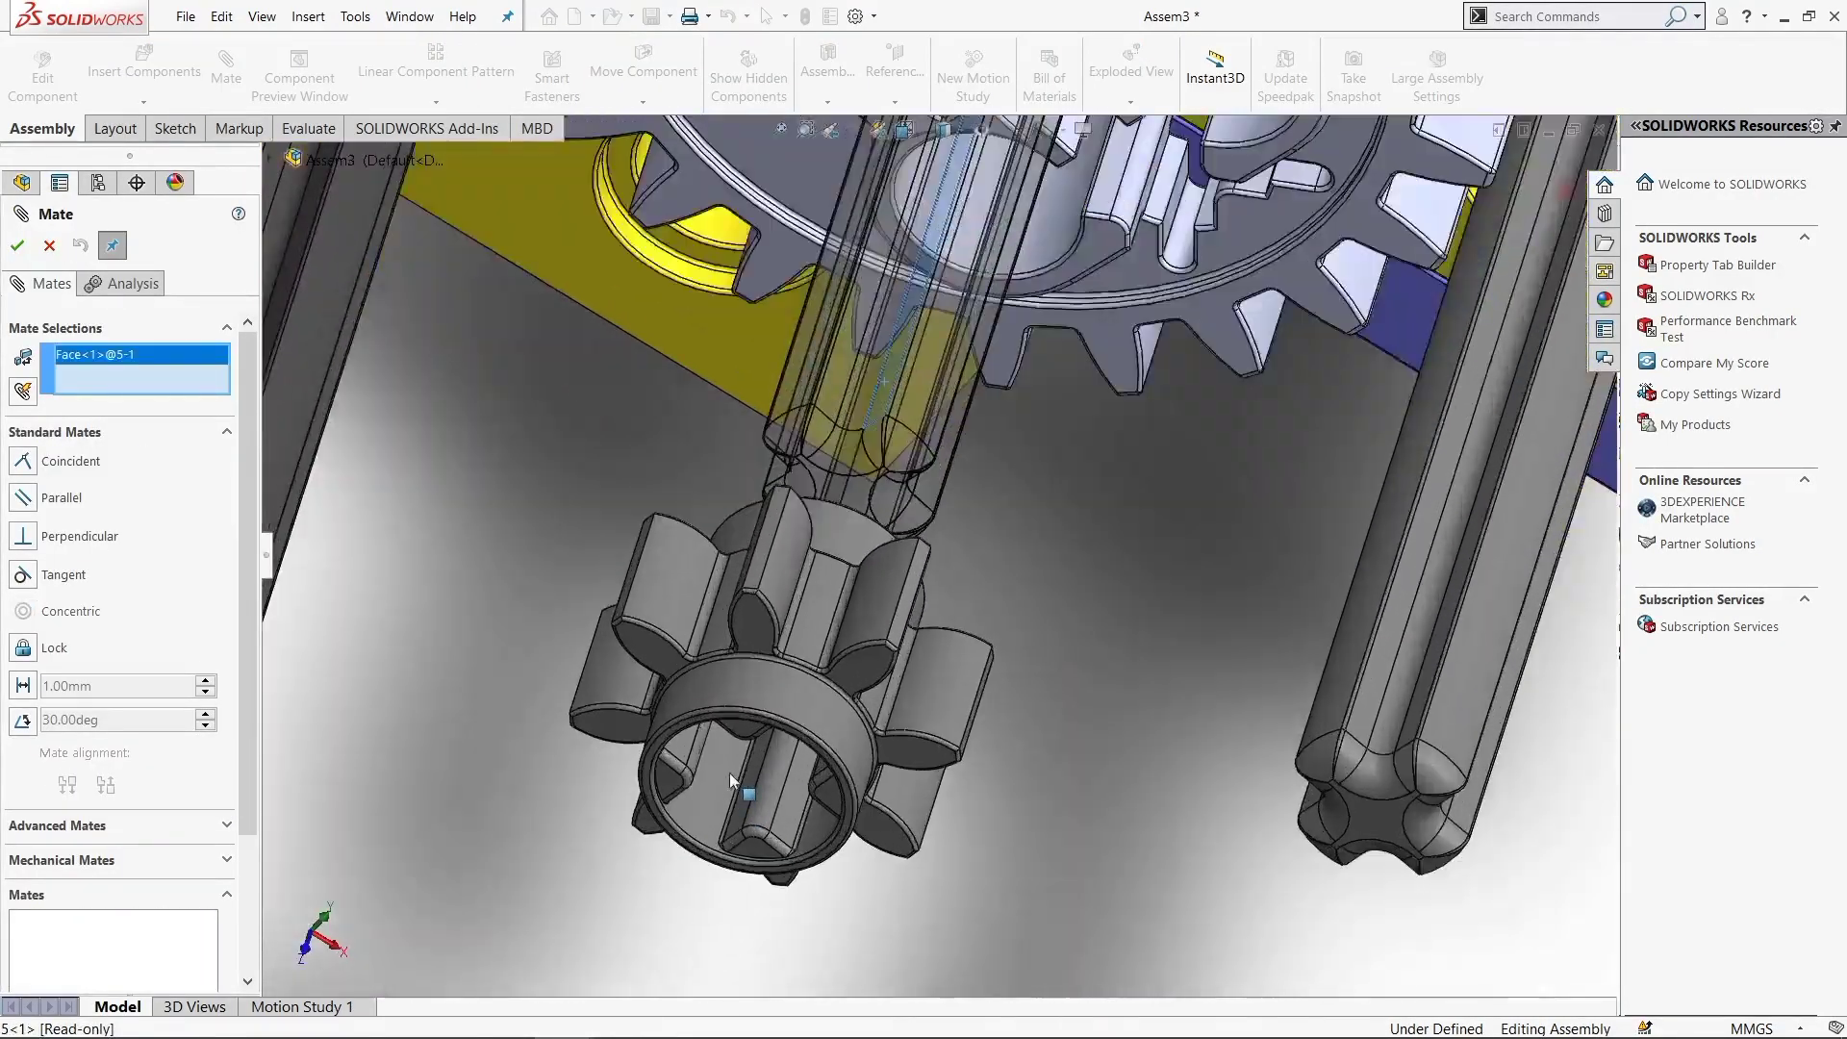
middle_click_drag(733, 716, 818, 544)
scroll(818, 544, "down", 2)
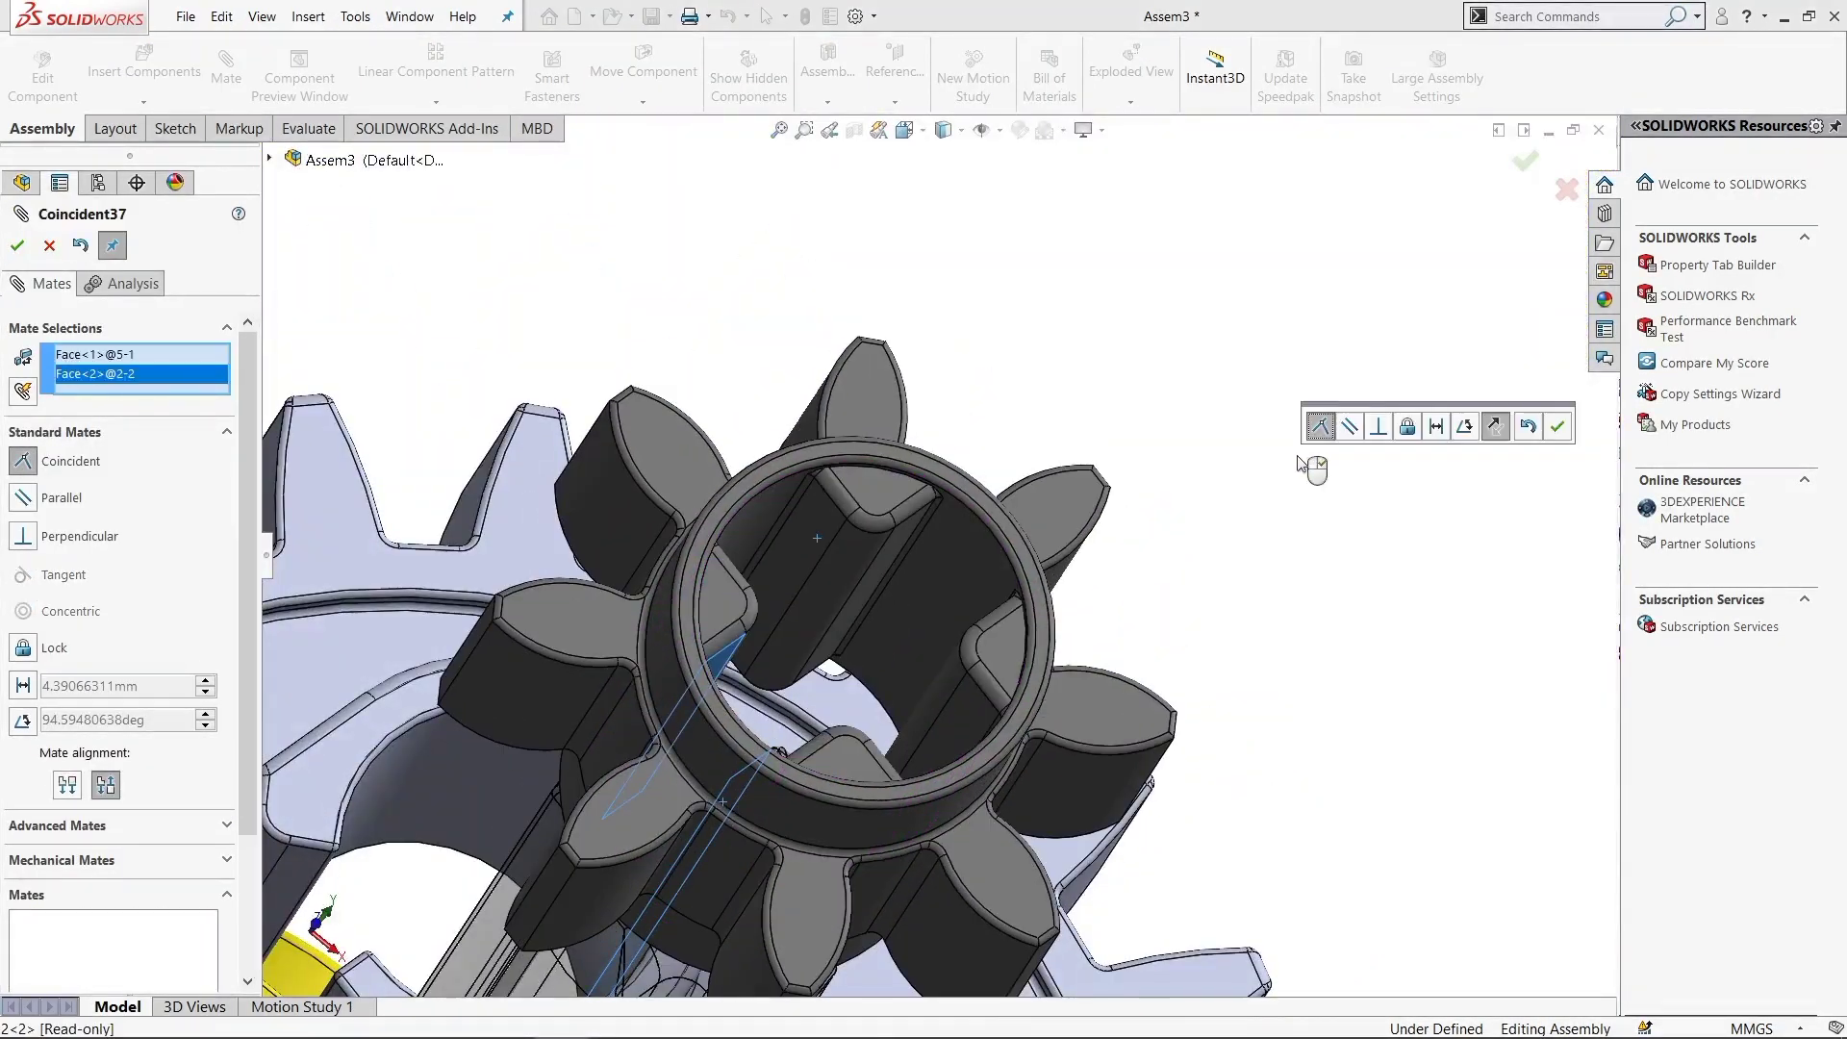
left_click(1559, 425)
Make the small gear's end face coincident with the face it rests against
mouse_move(1167, 442)
middle_mouse_down()
mouse_move(1214, 518)
mouse_move(1025, 429)
mouse_move(1318, 491)
middle_mouse_up()
left_click(1025, 423)
scroll(1318, 490, "up", 3)
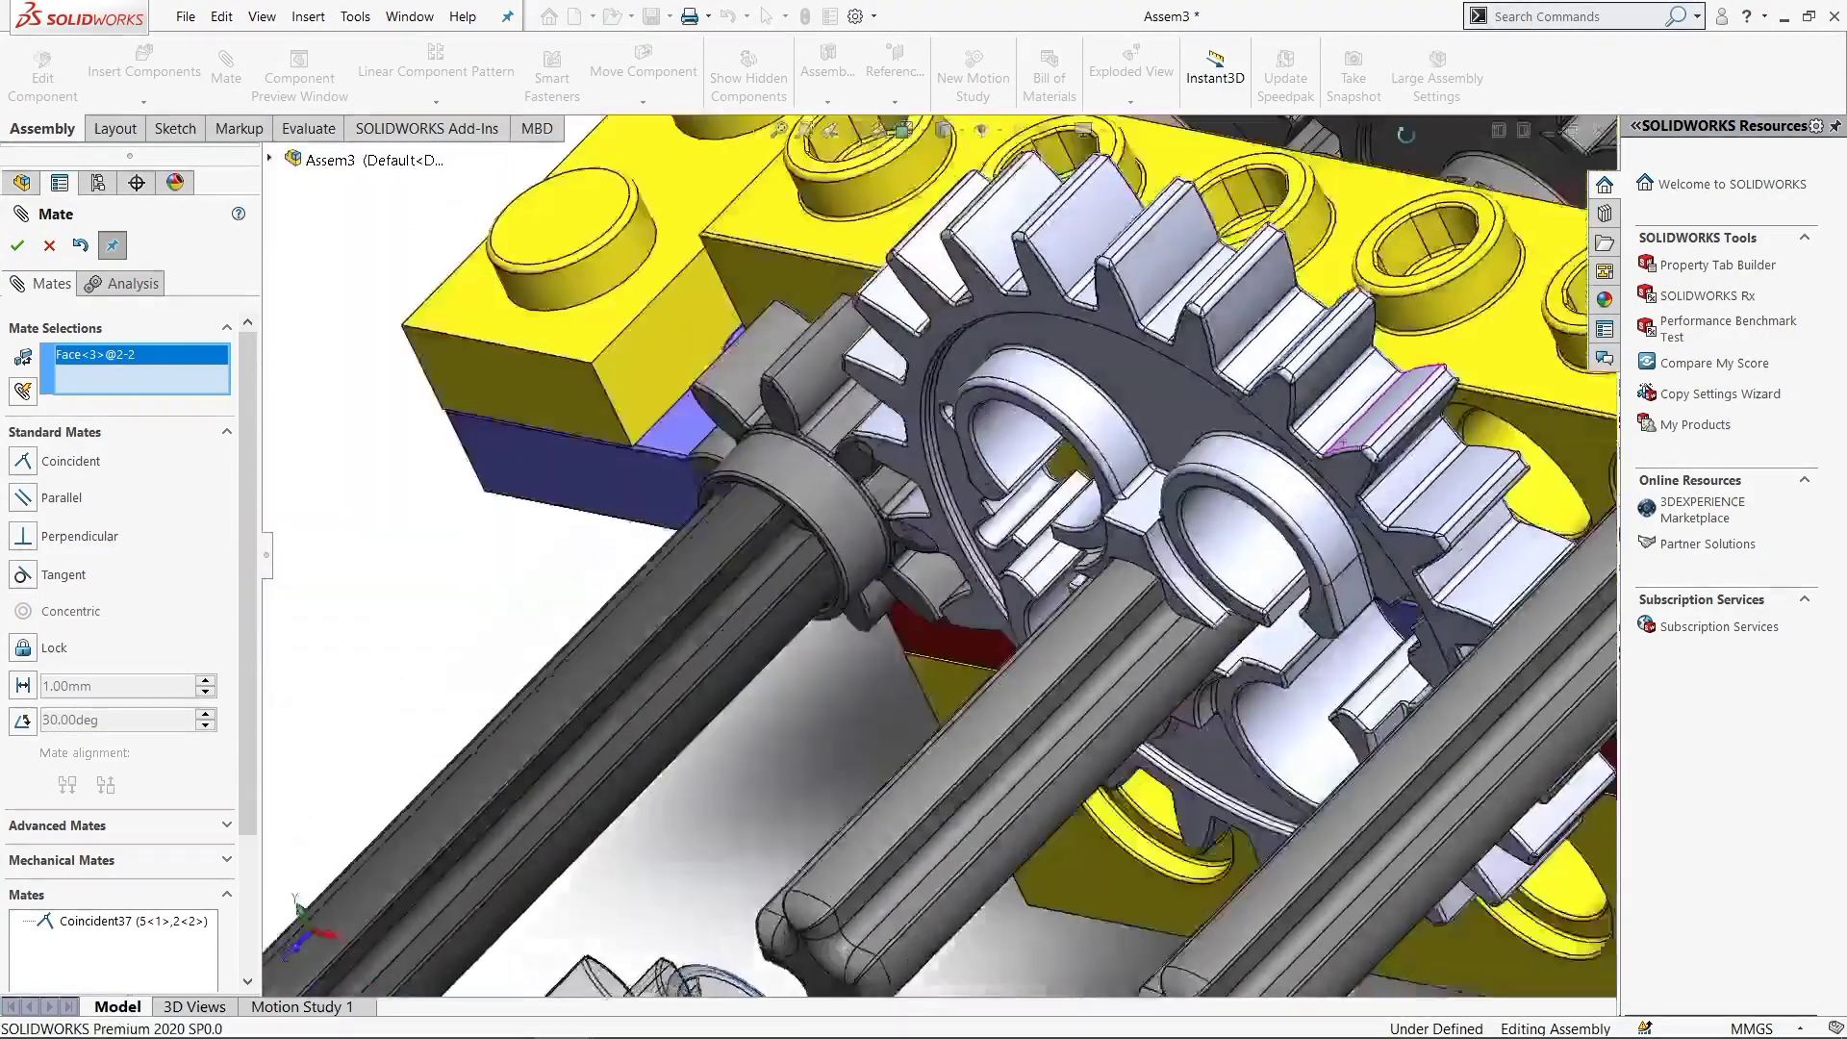
scroll(1031, 627, "down", 5)
left_click(1030, 644)
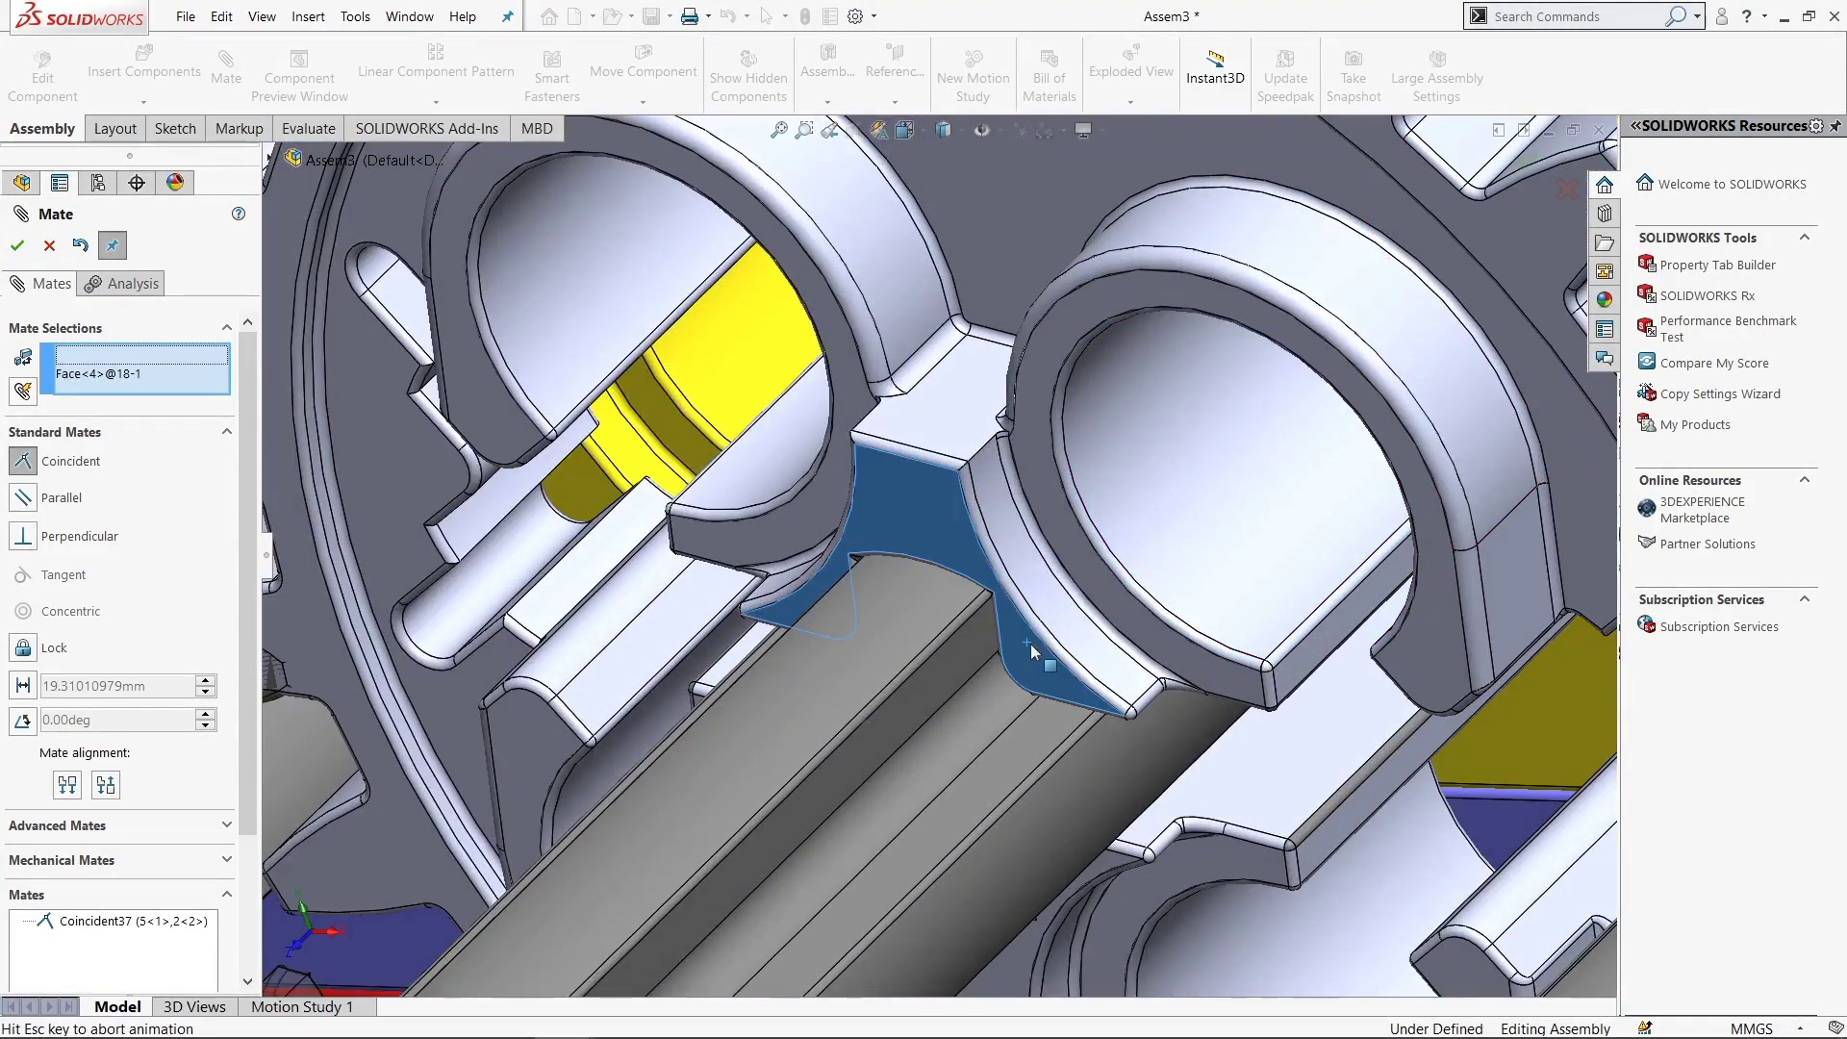
left_click(1251, 681)
scroll(1250, 681, "up", 5)
middle_click_drag(1286, 712, 906, 749)
key("Return")
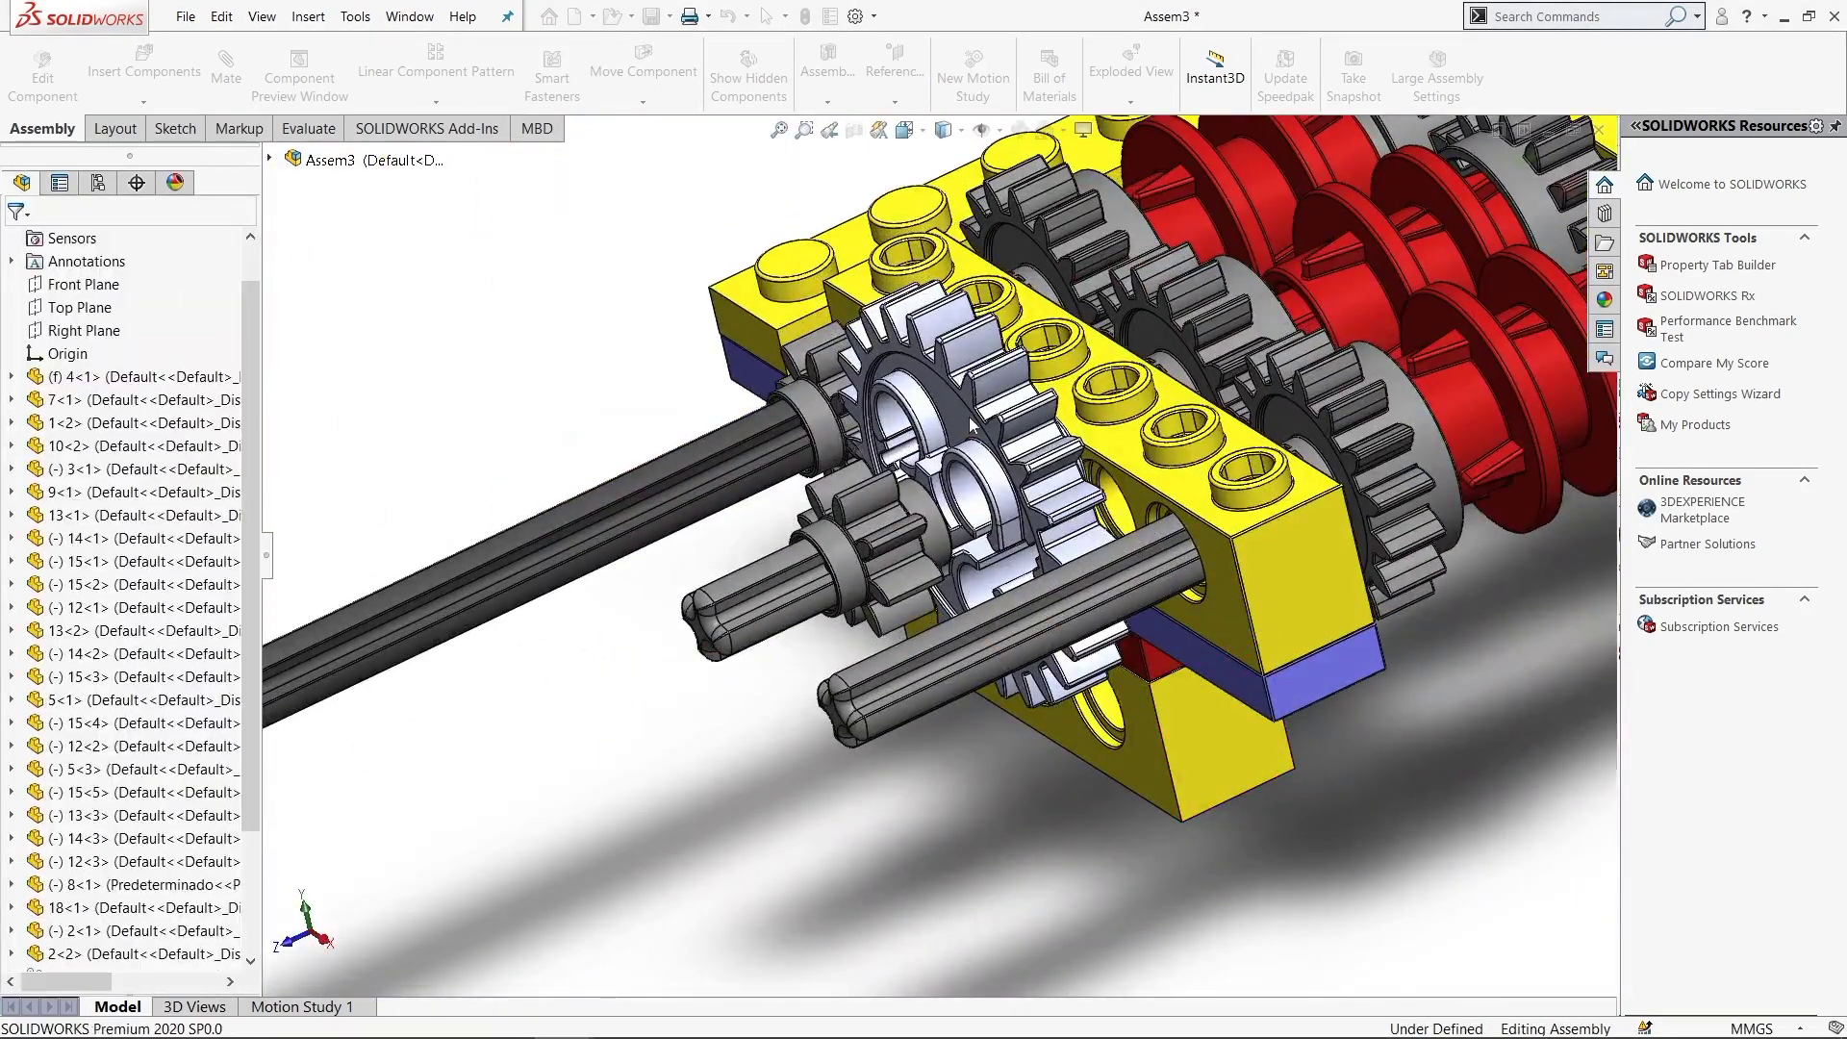
Mate the second large gear 18<2> concentric with the shaft
left_click_drag(825, 697, 635, 778)
left_click(894, 808)
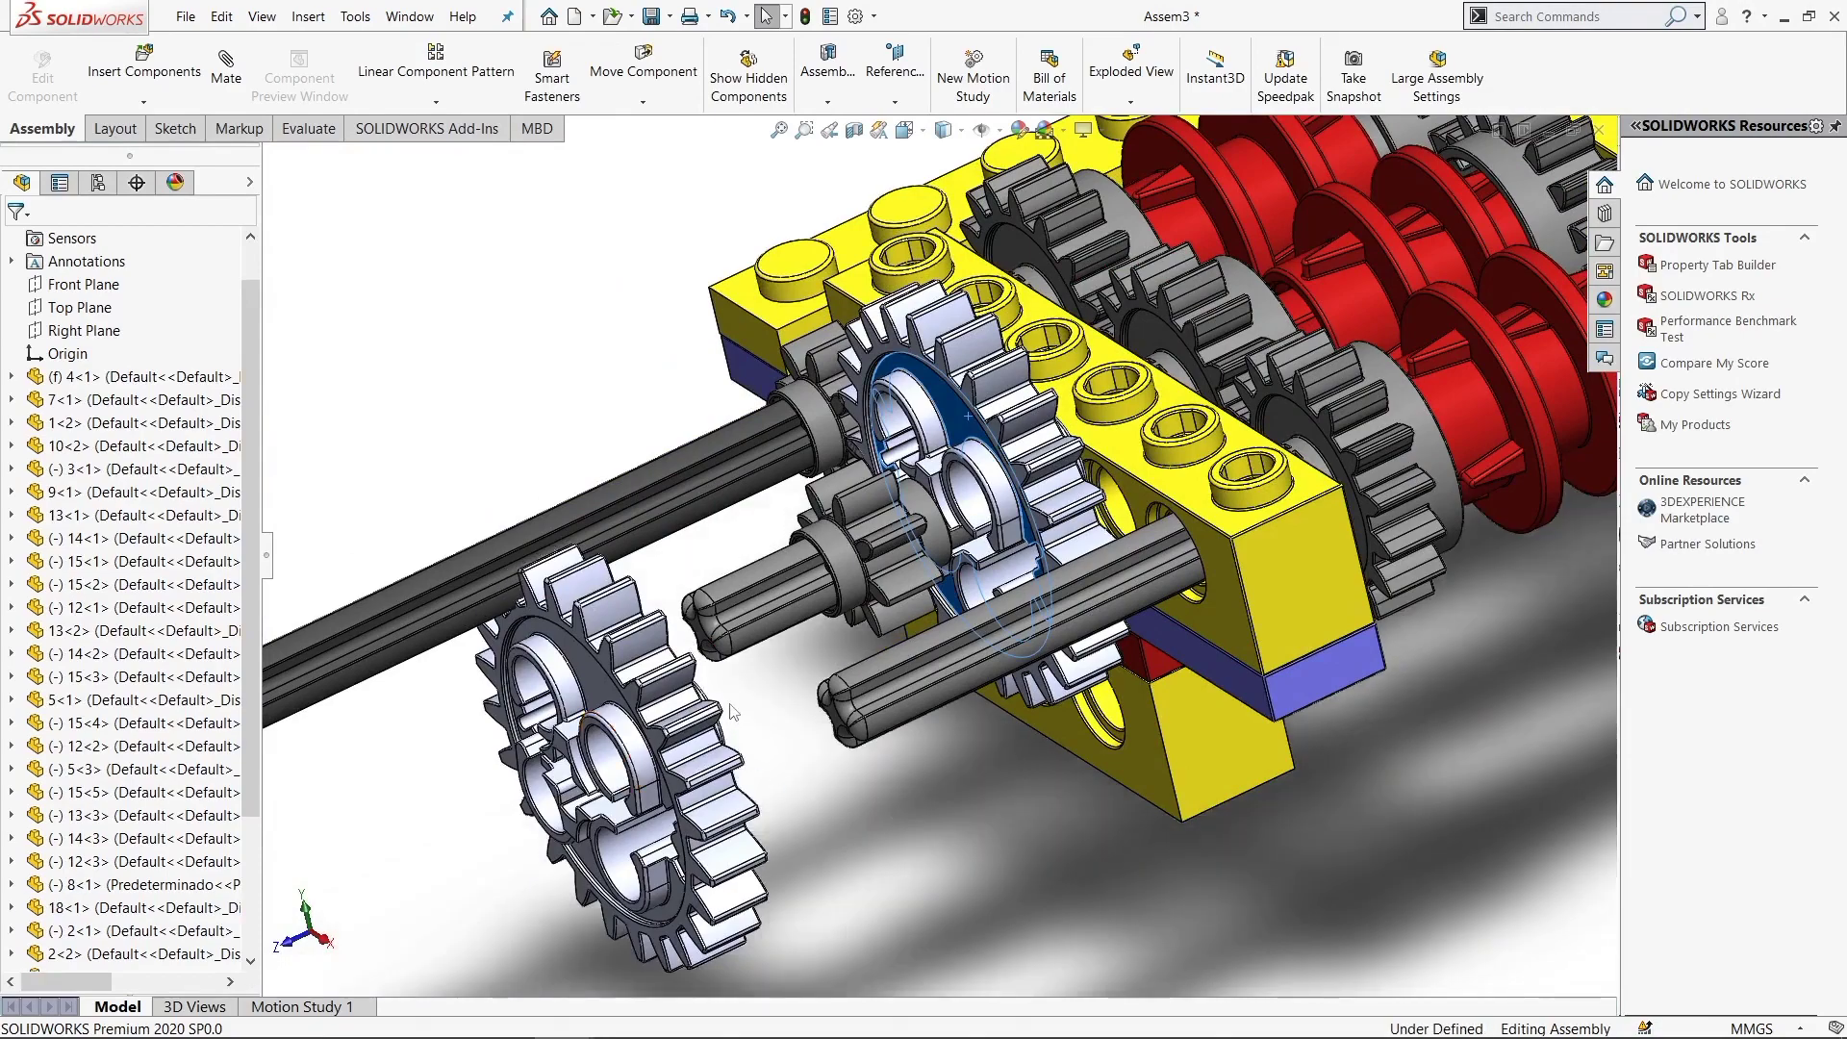
middle_click_drag(894, 808, 653, 567)
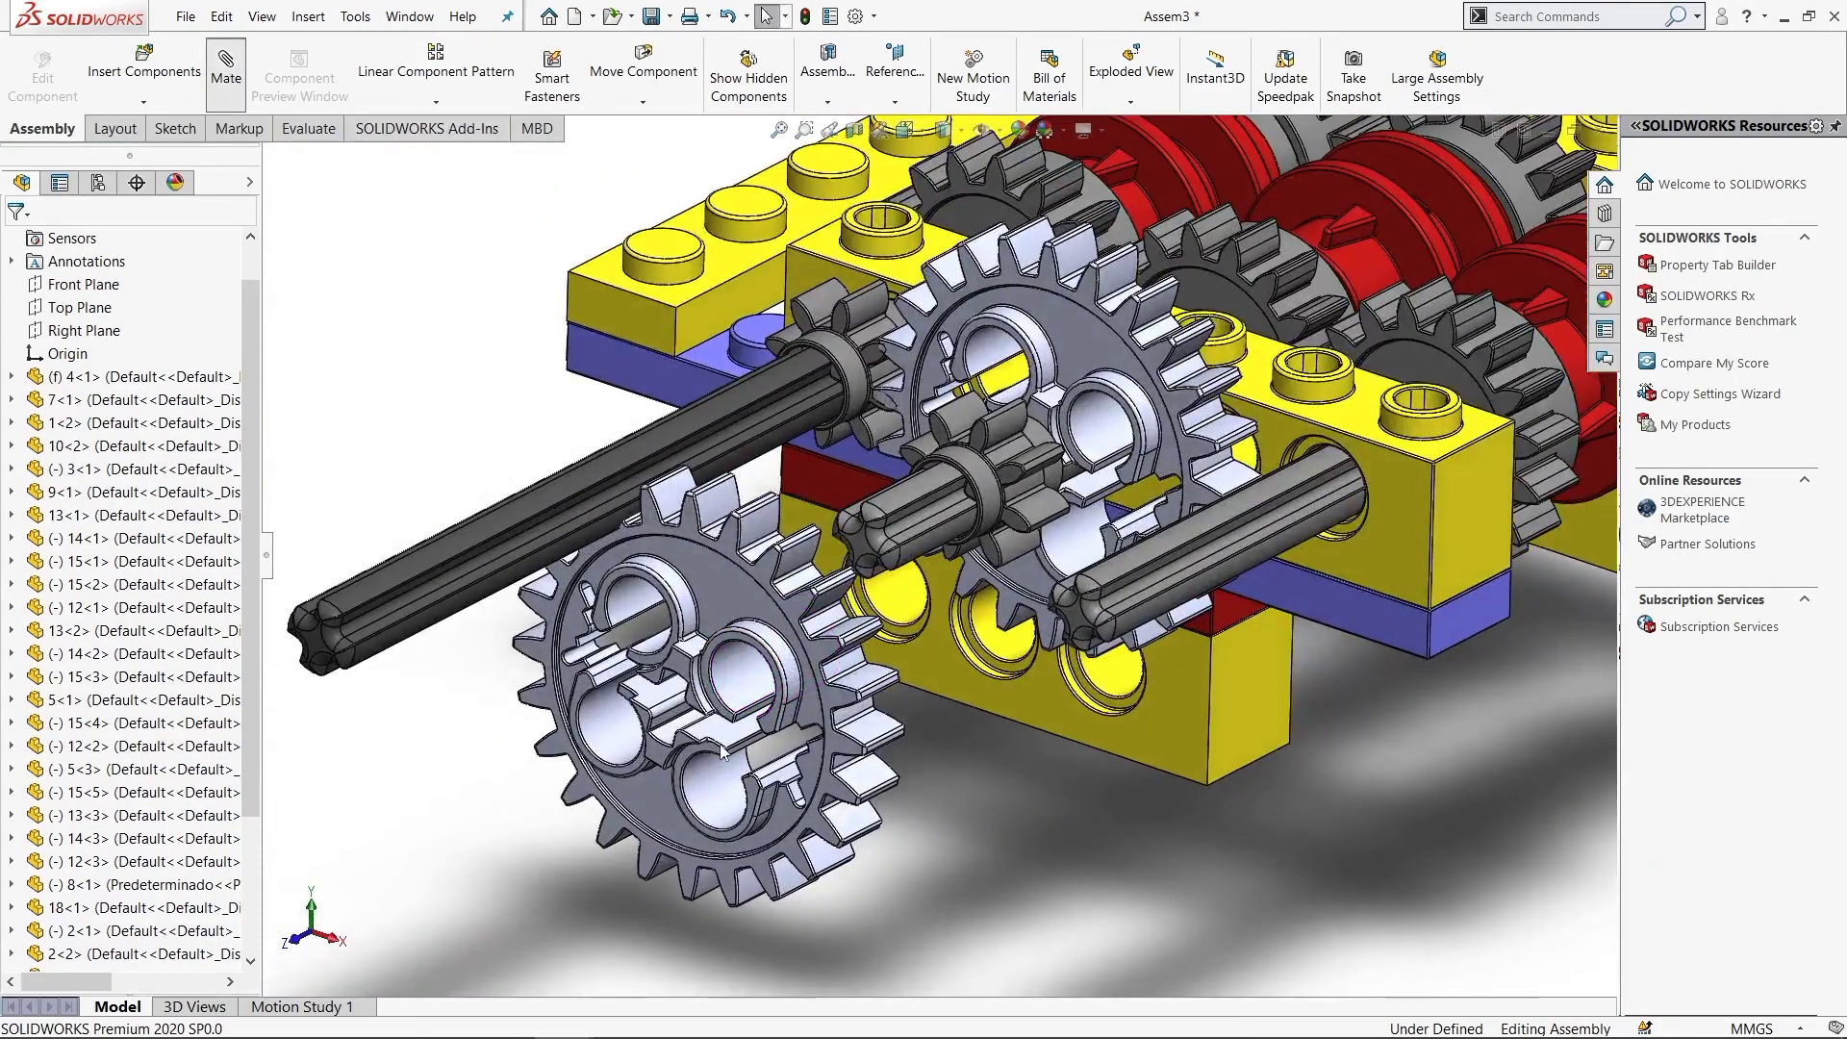
scroll(730, 672, "down", 5)
scroll(730, 671, "down", 3)
left_click(730, 672)
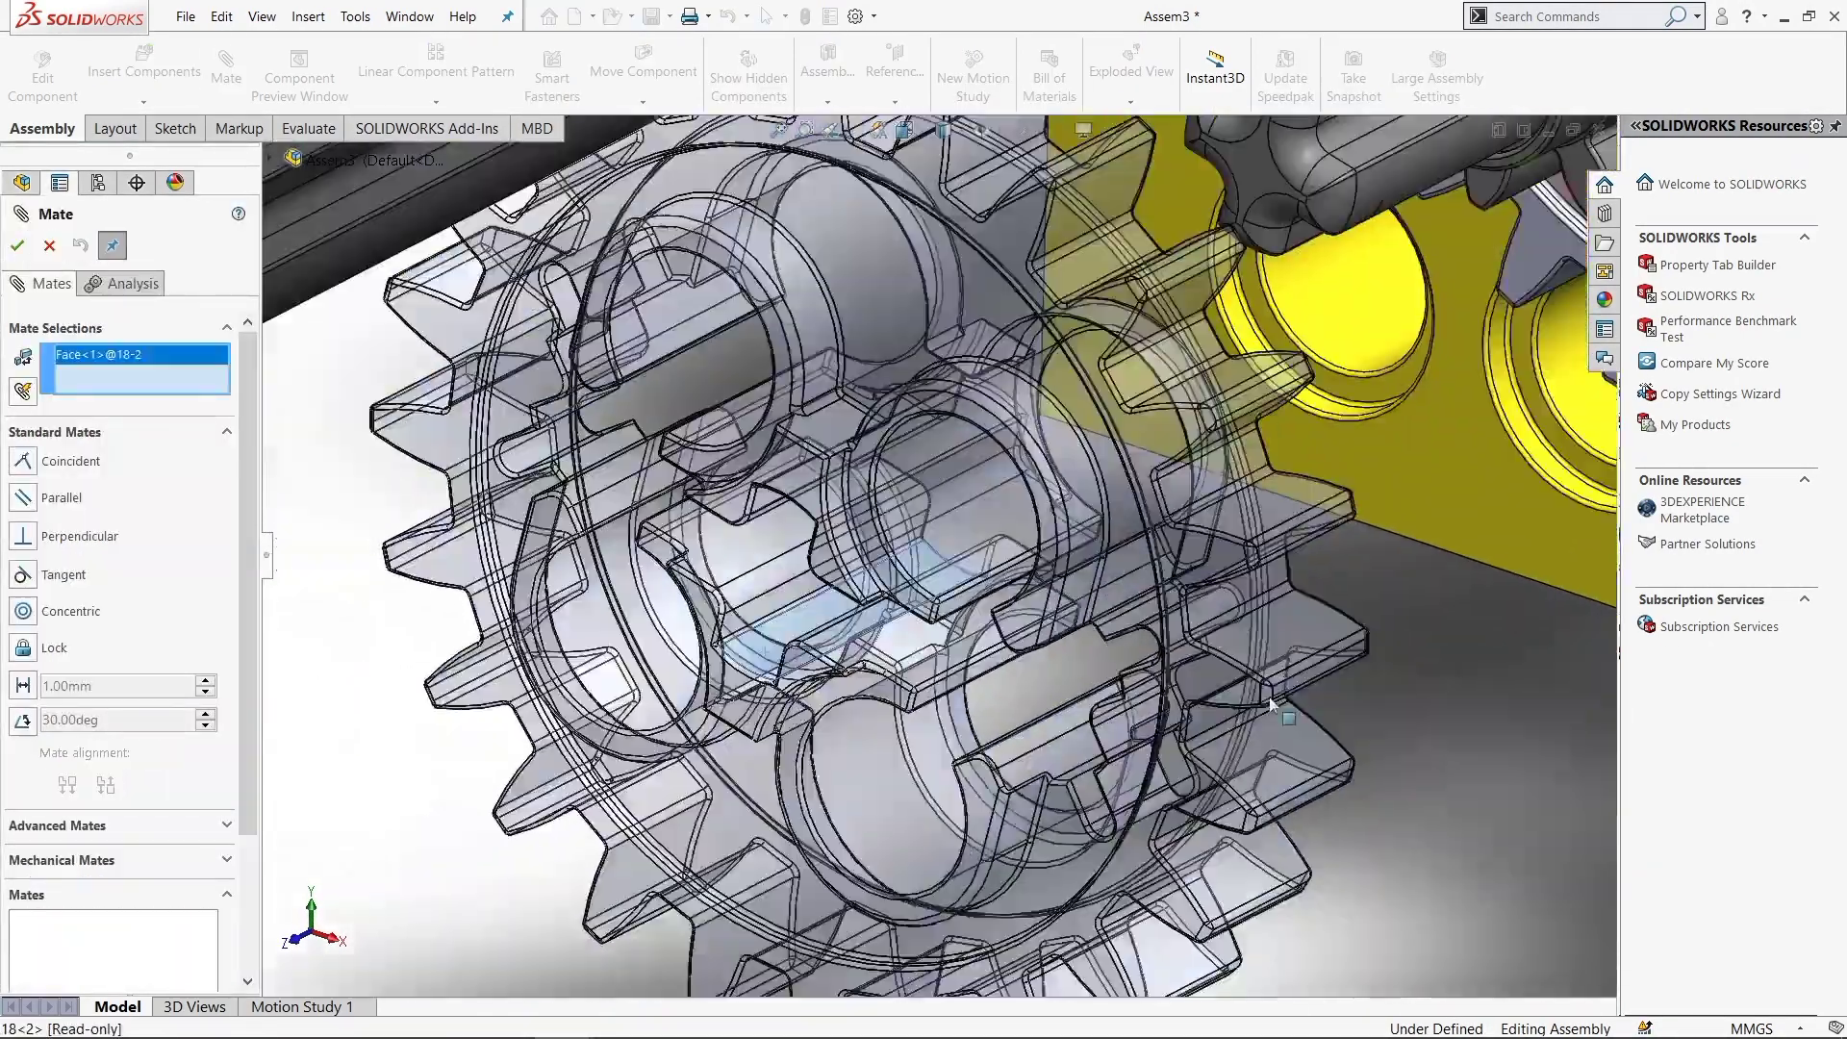
scroll(1326, 637, "up", 4)
scroll(1325, 637, "down", 3)
left_click(1352, 381)
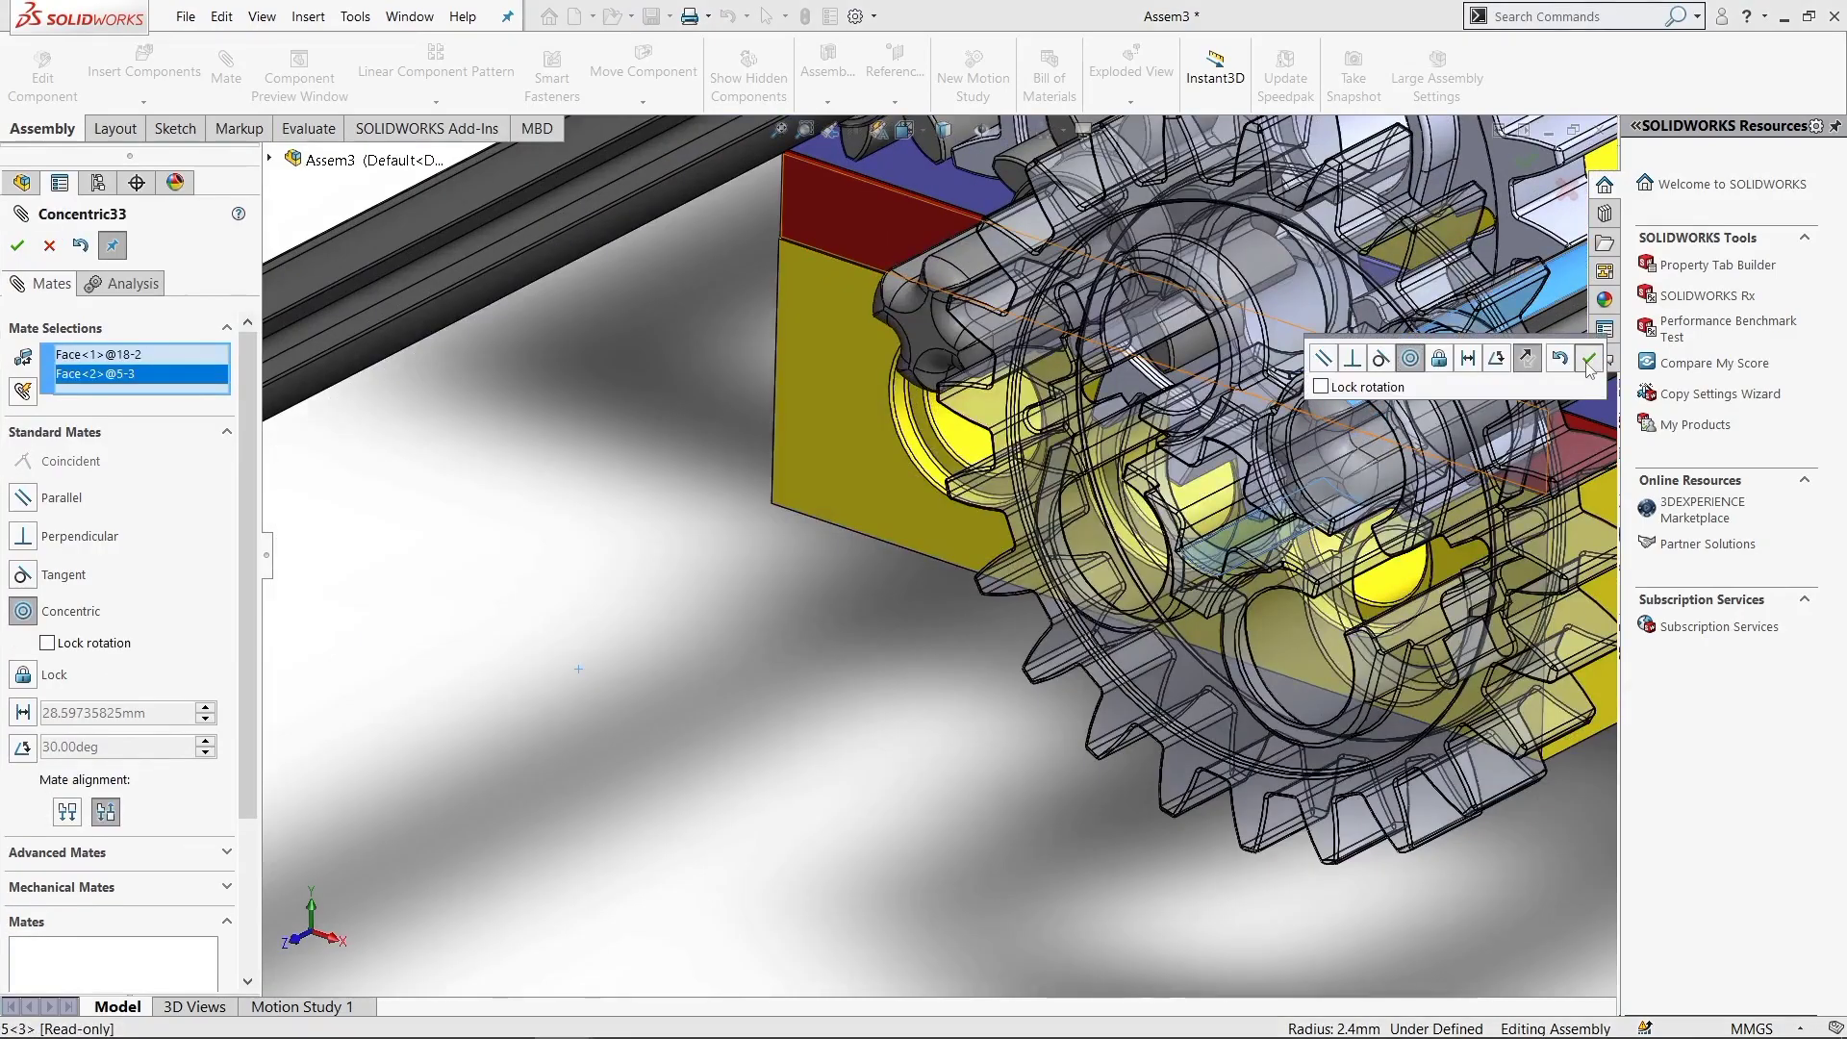
right_click(1539, 481)
Add a coincident mate so the gear's side face sits flush with part 5<3>
scroll(1193, 512, "down", 5)
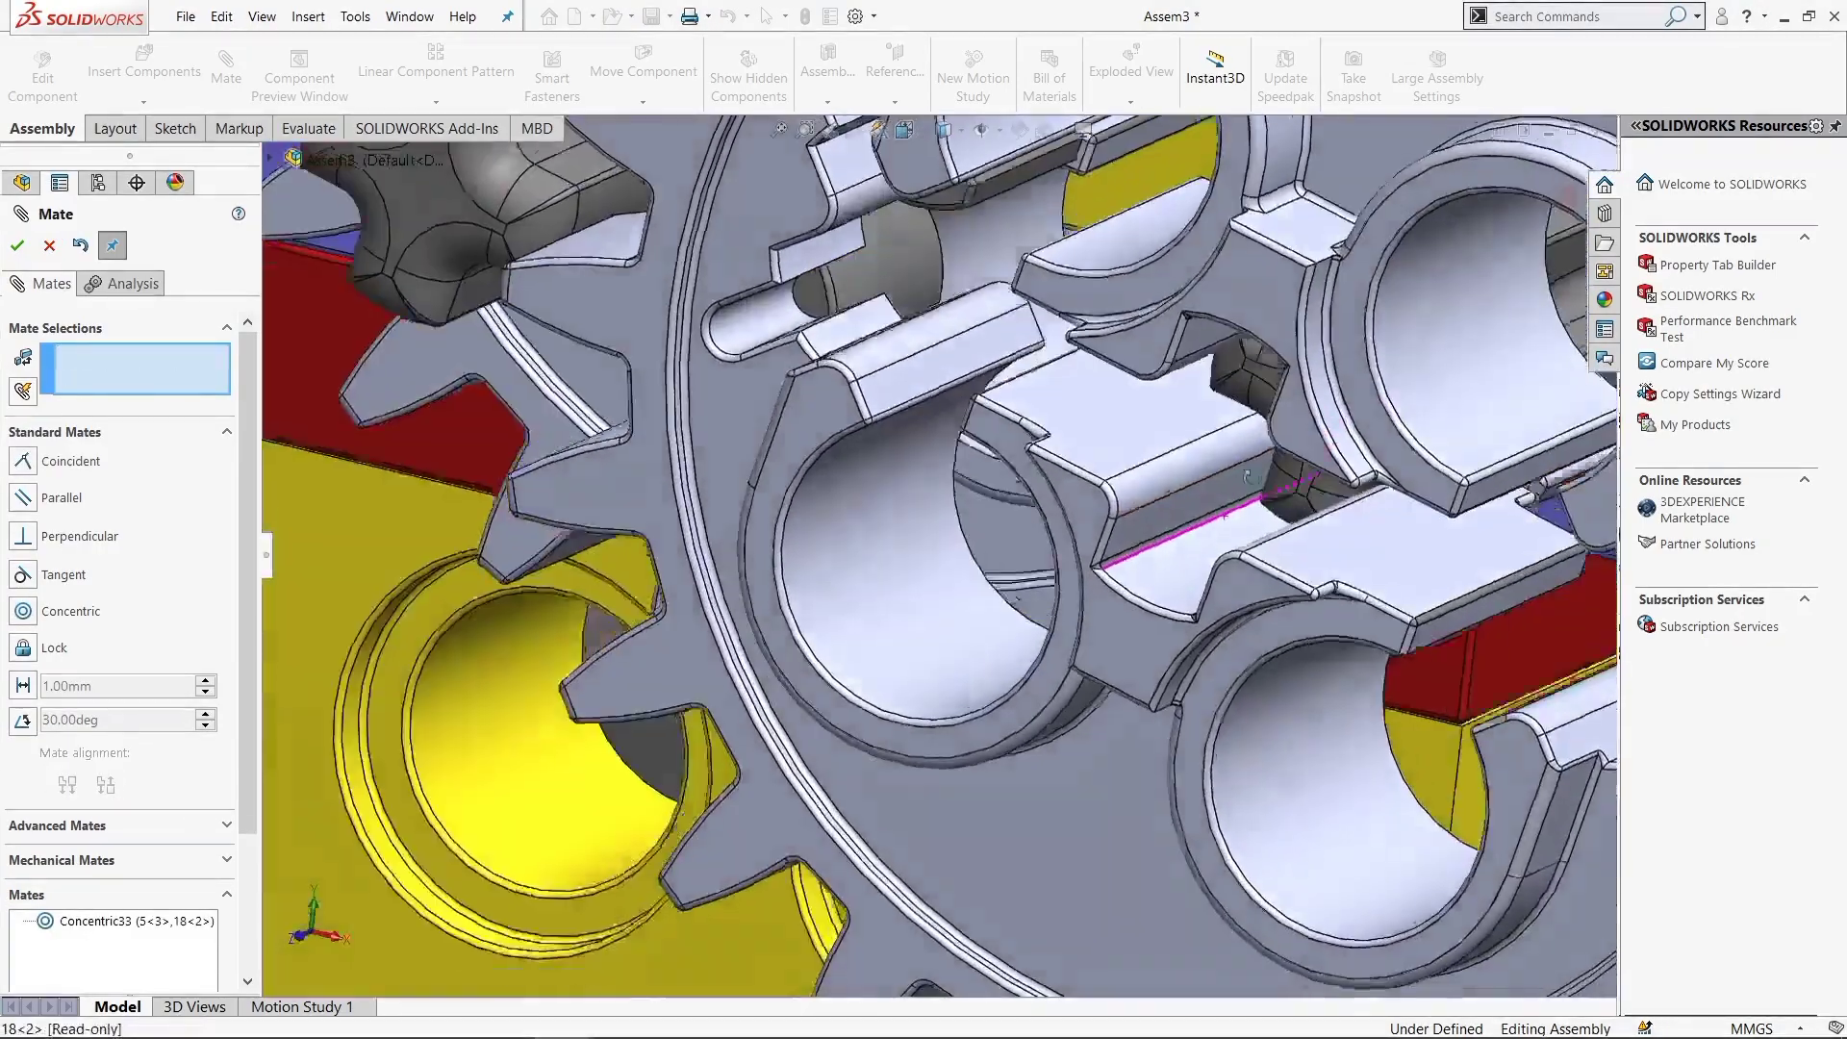
left_click(1192, 513)
scroll(1193, 513, "up", 5)
middle_click_drag(1193, 513, 1386, 674)
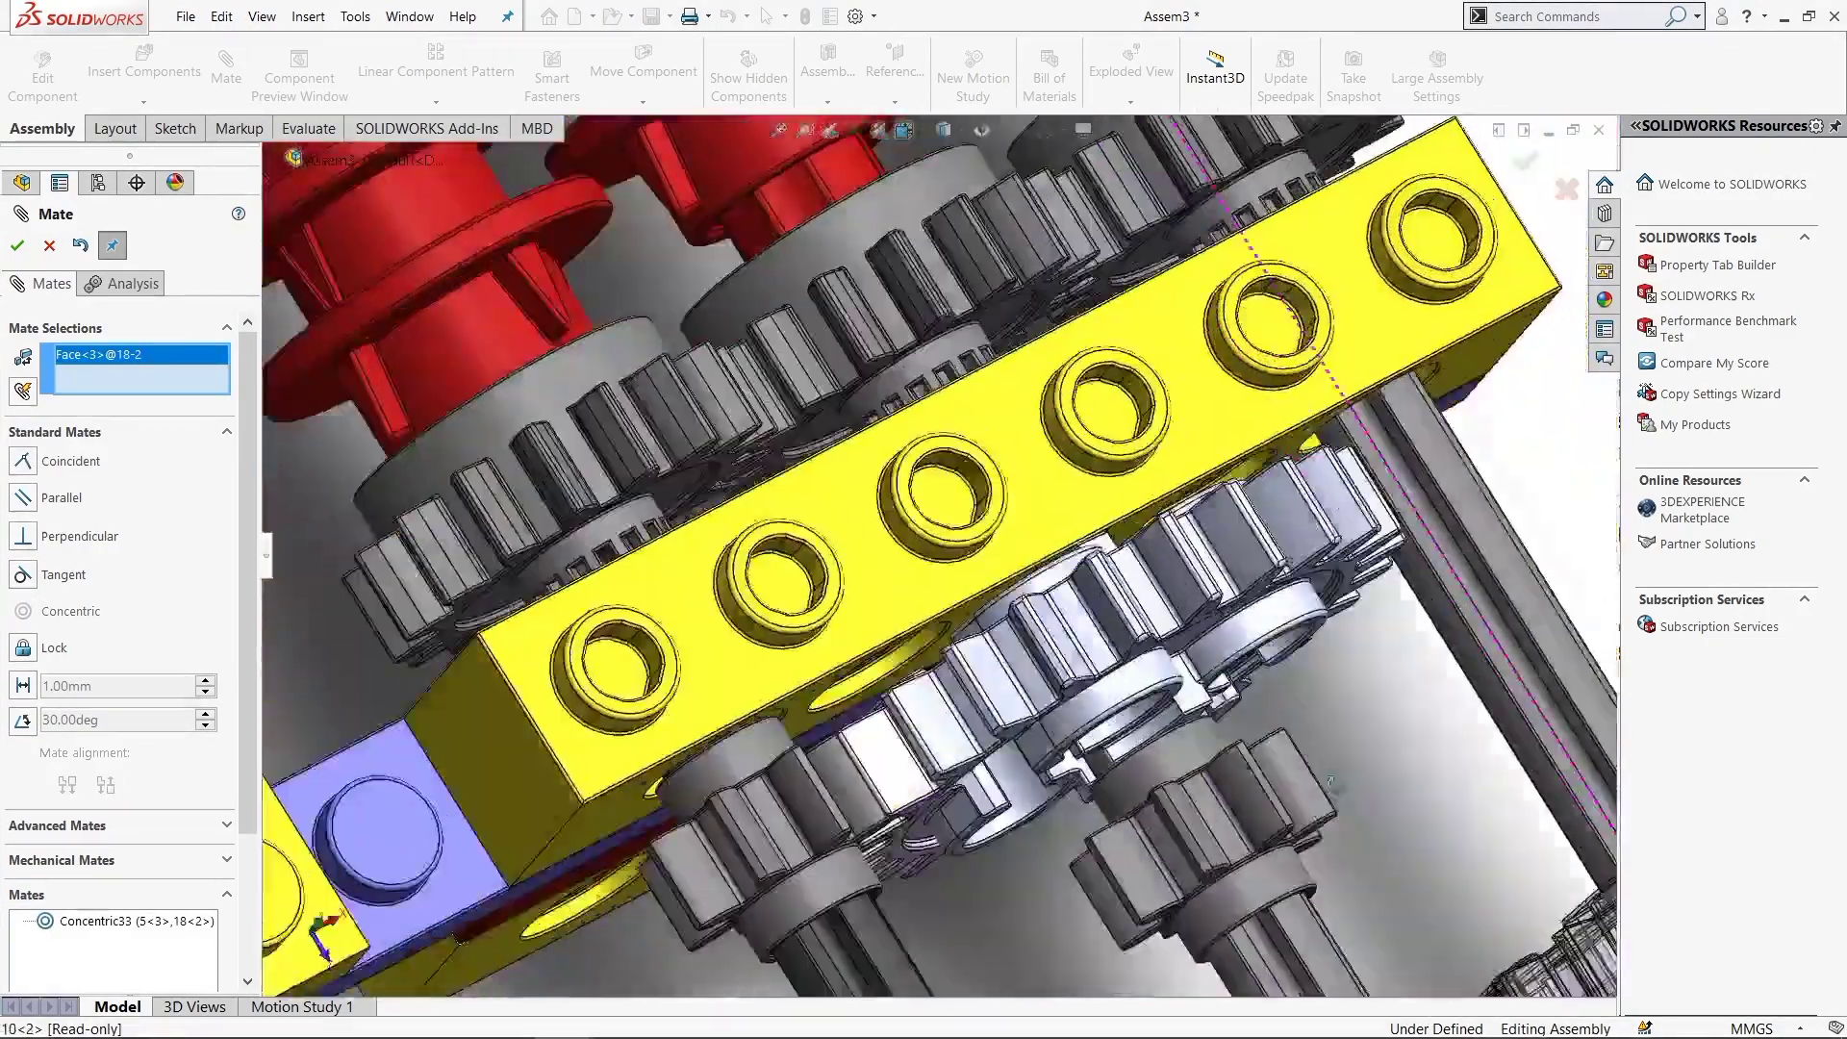
scroll(1387, 673, "down", 3)
scroll(1443, 625, "down", 5)
left_click(1470, 600)
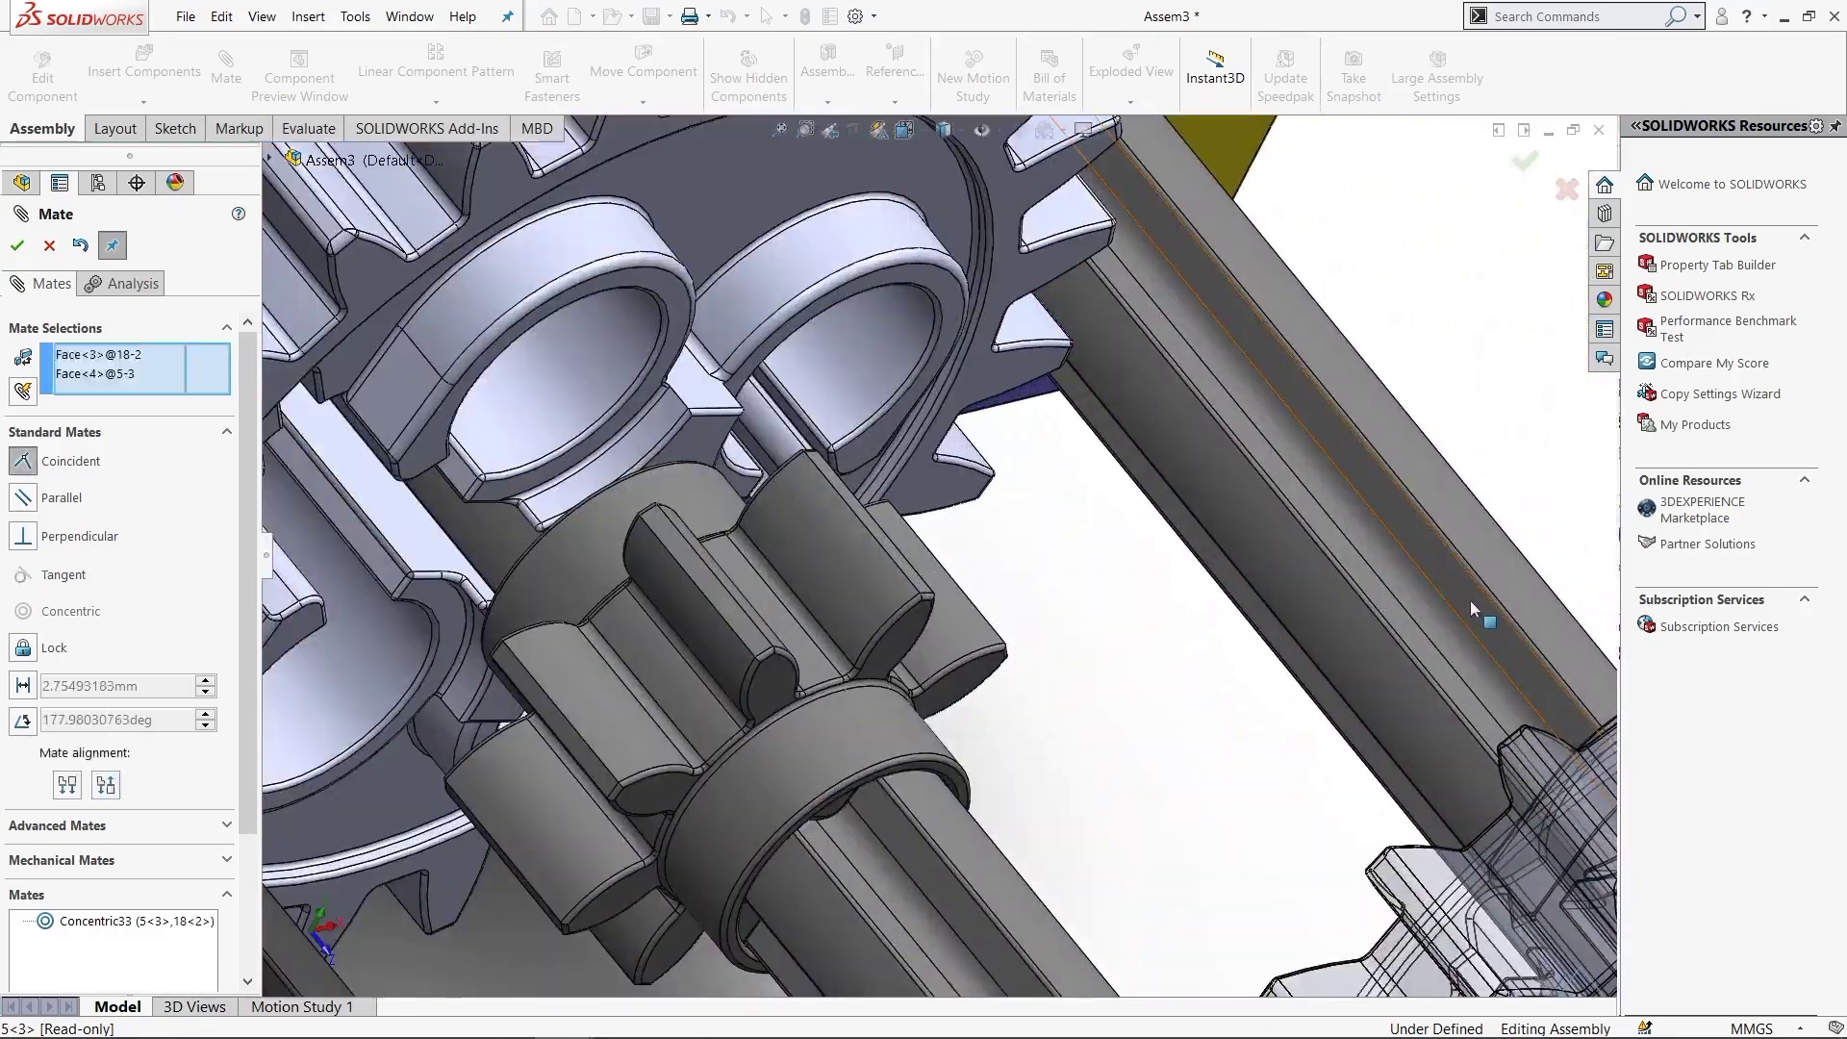
left_click(1593, 637)
Slide the front gear and shaft toward the frame, check the view, then exit Mate
scroll(1534, 591, "up", 5)
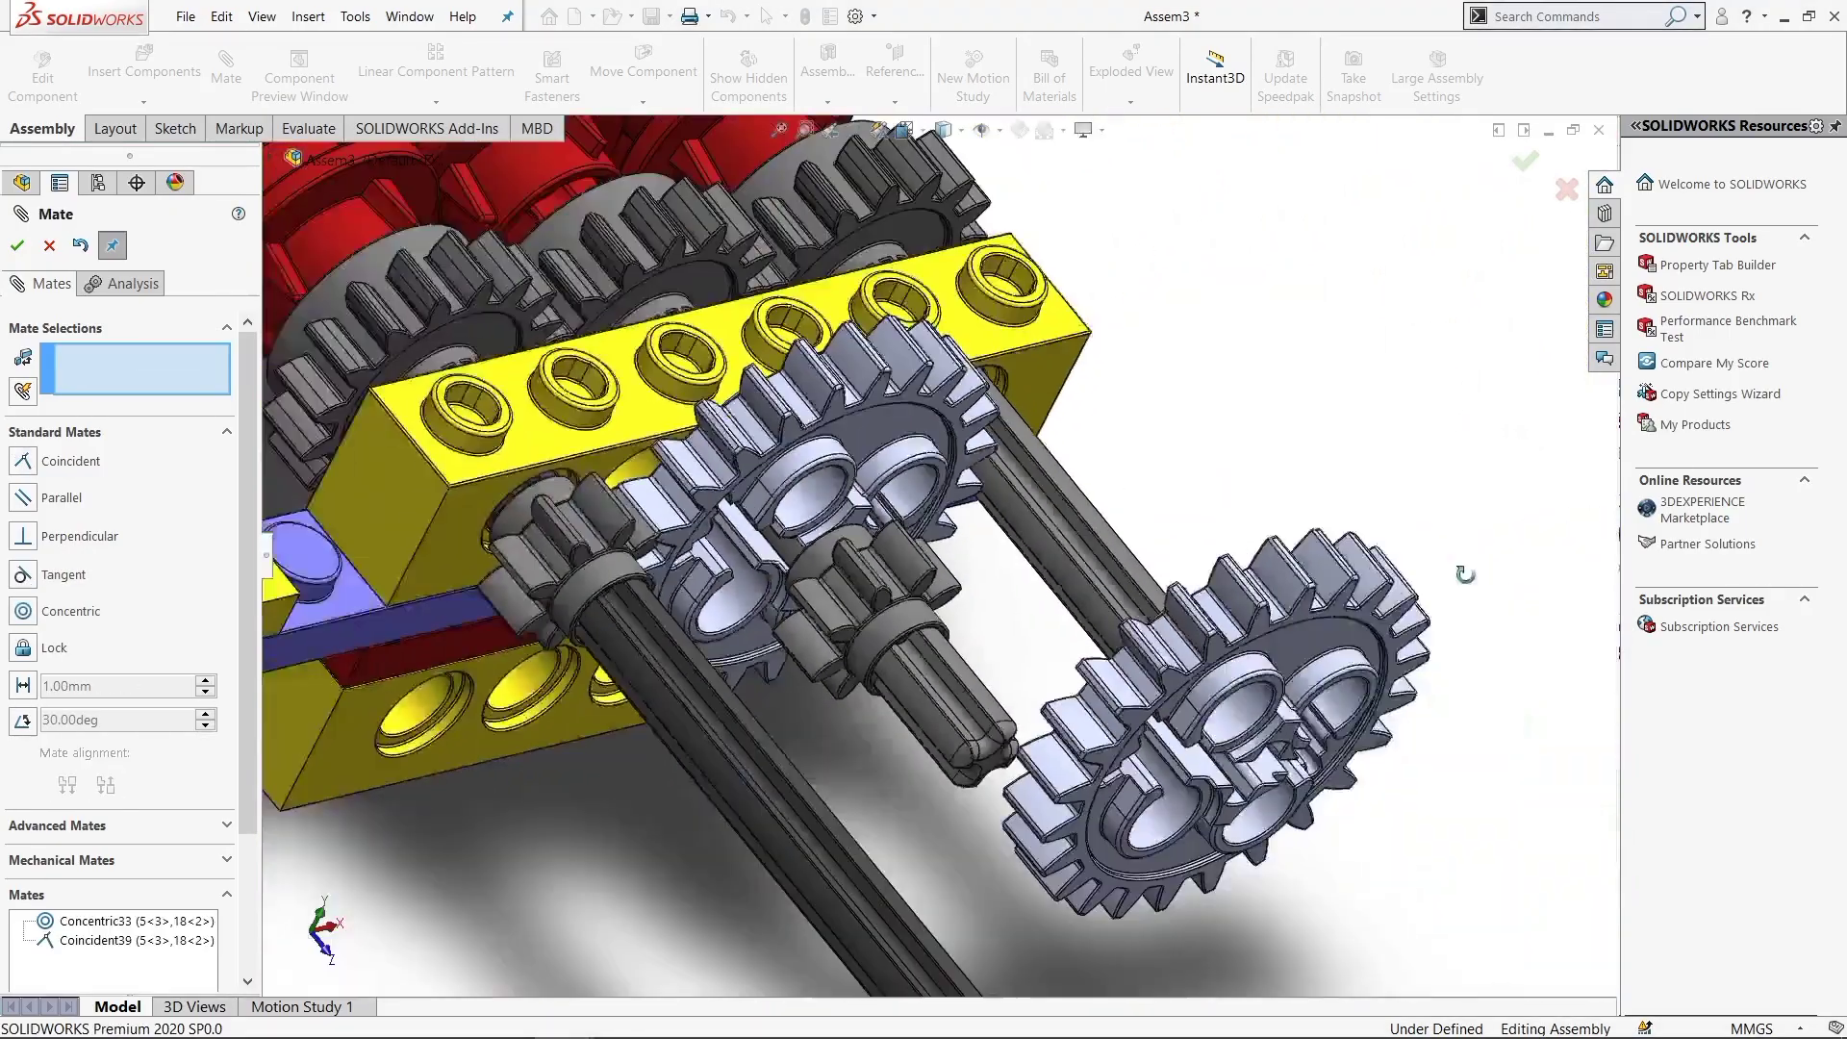
mouse_move(1533, 591)
middle_mouse_down()
mouse_move(1407, 484)
mouse_move(1127, 728)
middle_mouse_up()
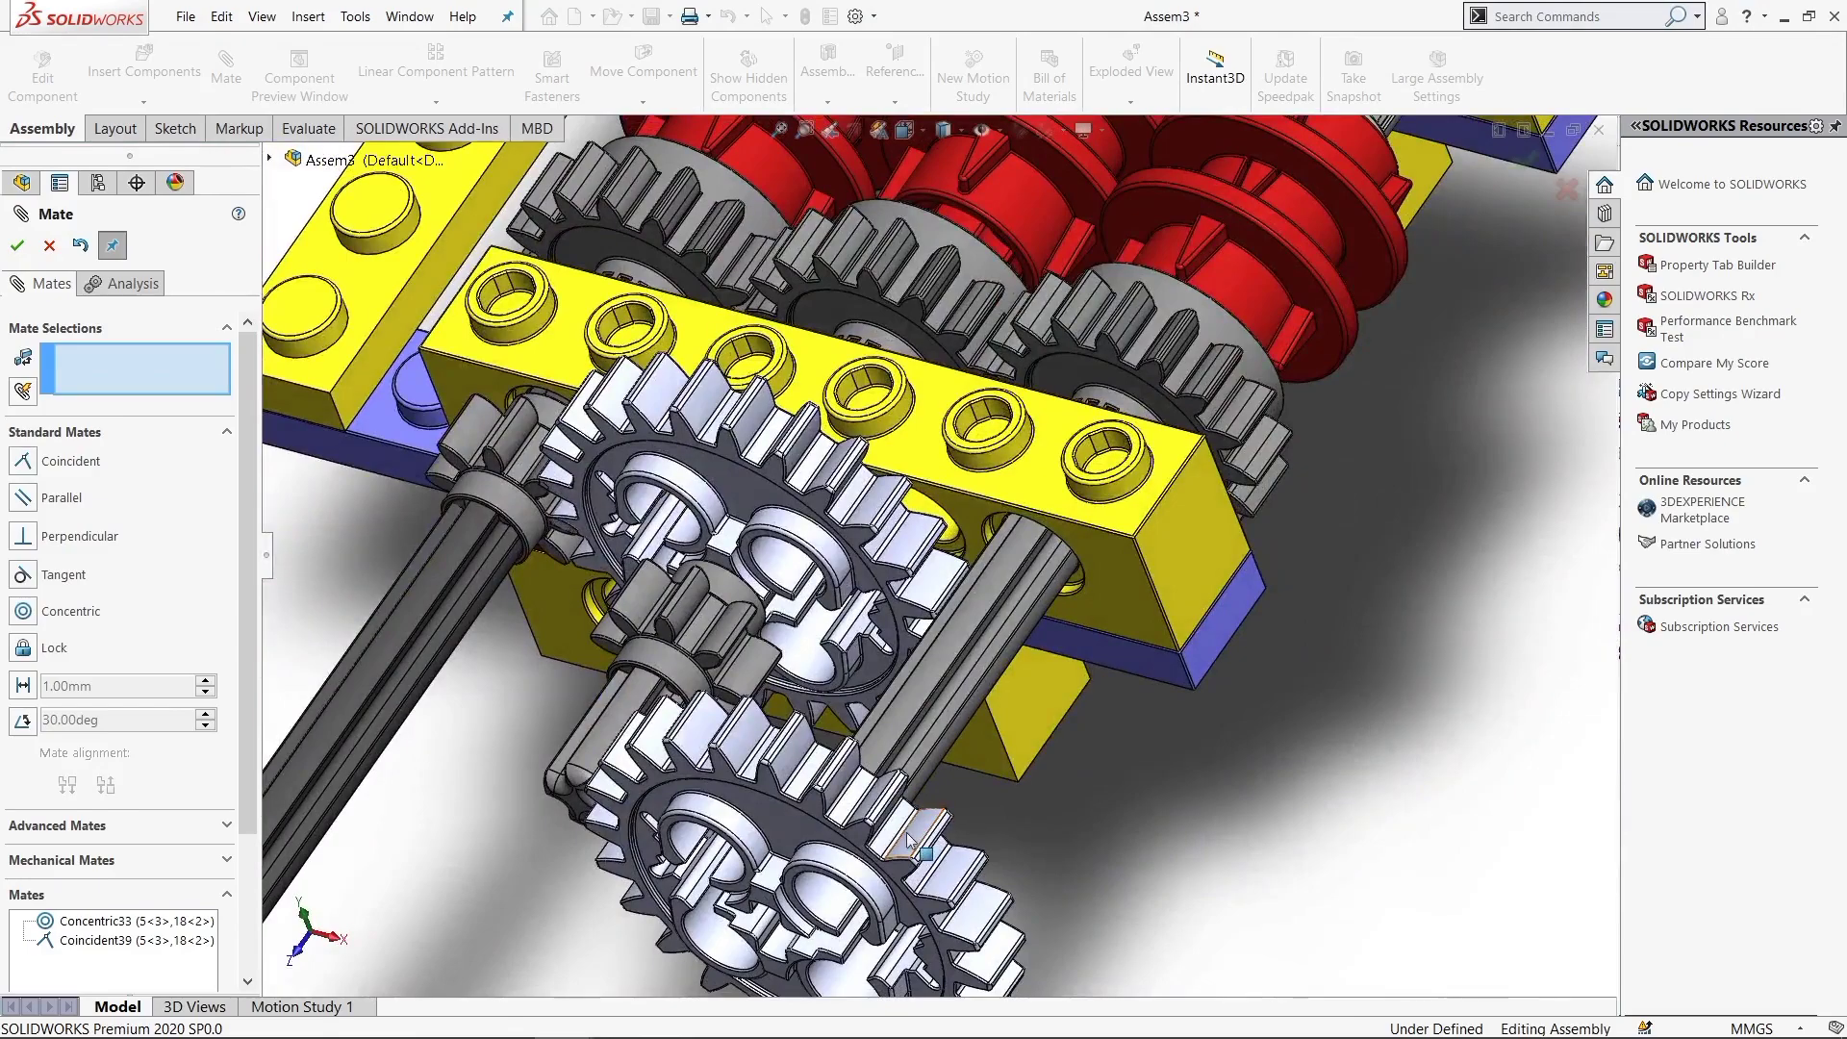
left_click_drag(909, 840, 1100, 705)
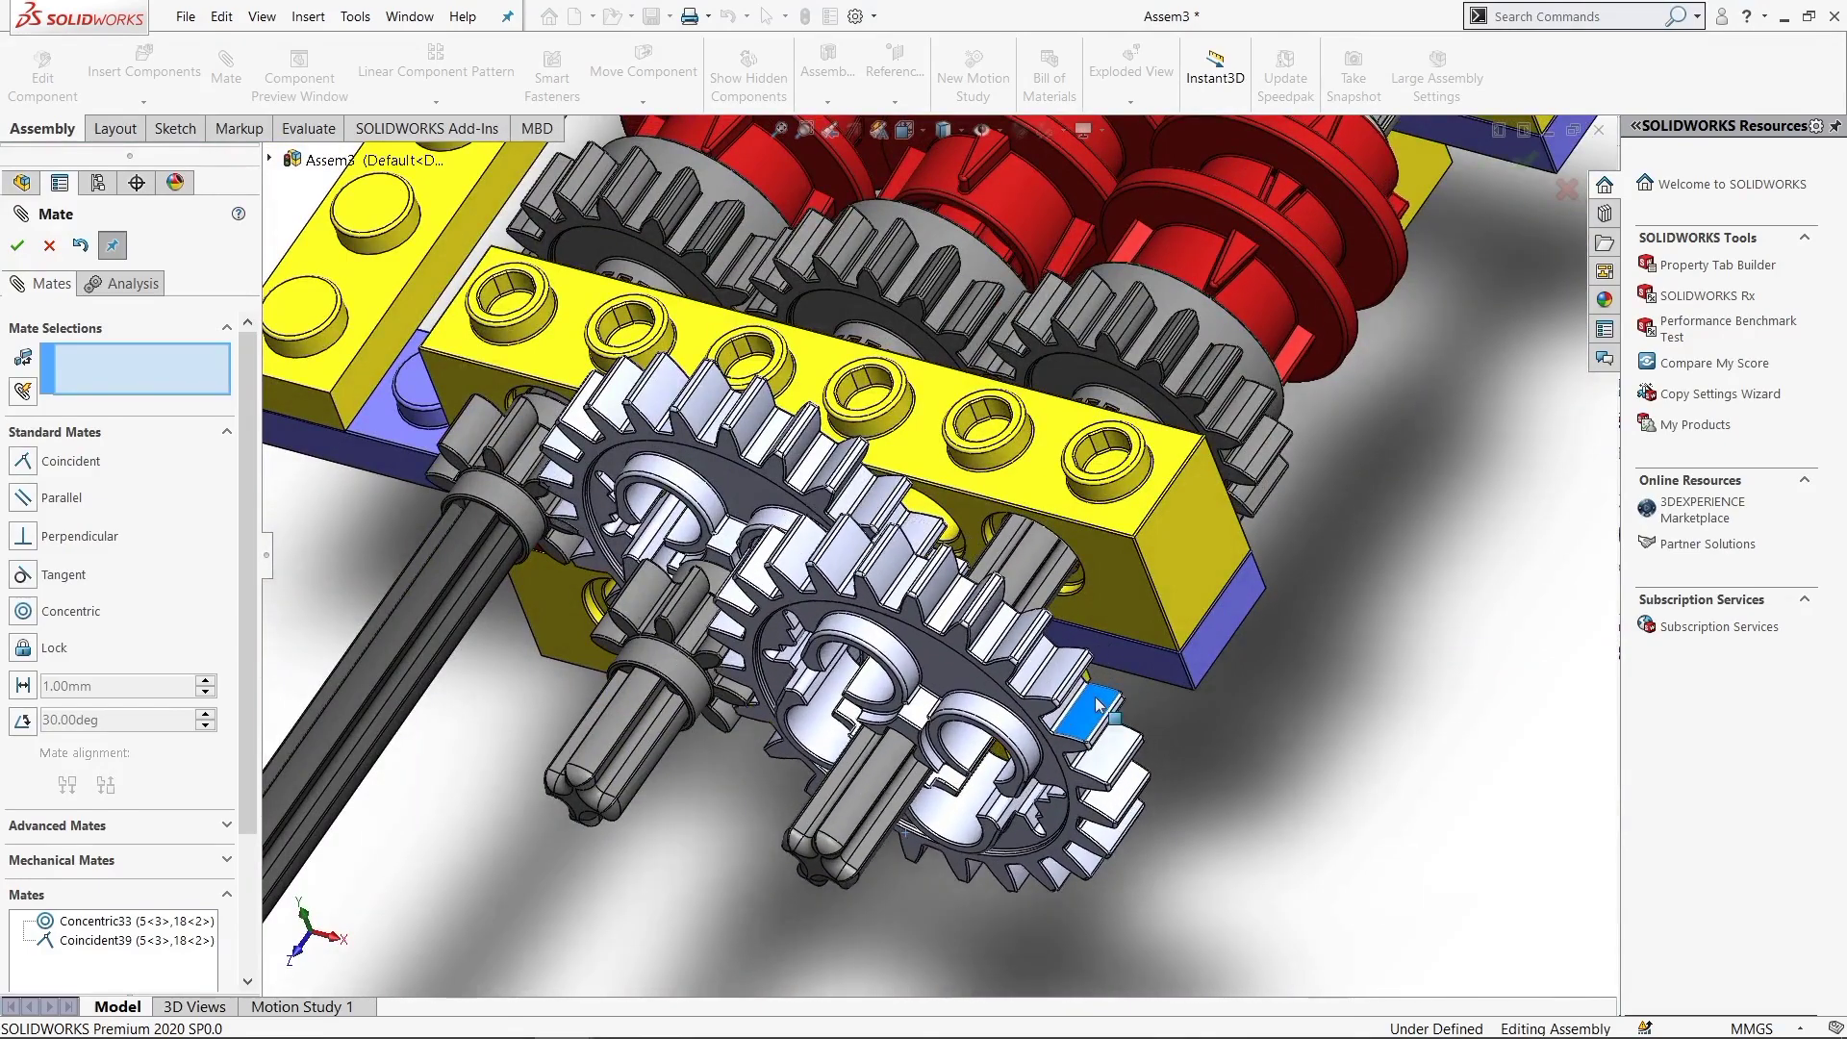
scroll(1100, 705, "down", 5)
mouse_move(1099, 705)
middle_mouse_down()
mouse_move(1061, 699)
mouse_move(1174, 688)
middle_mouse_up()
scroll(1061, 699, "up", 5)
scroll(1174, 688, "down", 5)
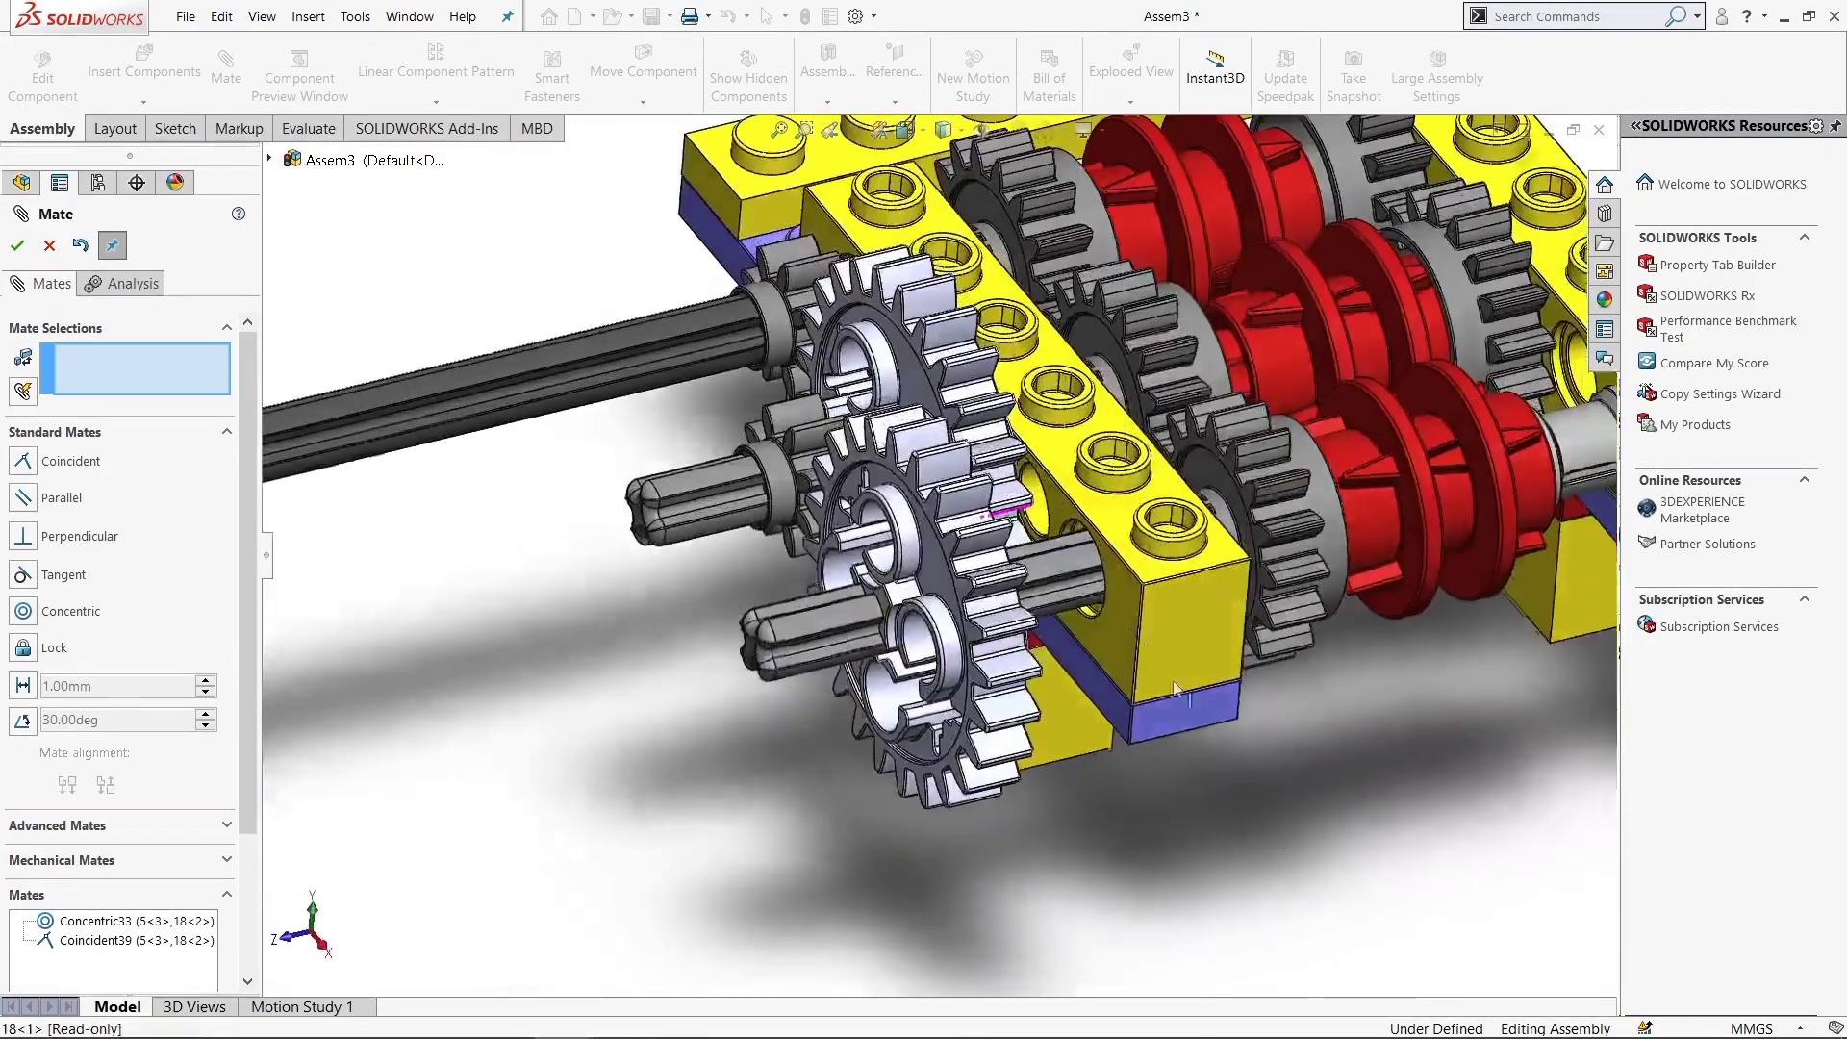
middle_click_drag(1263, 812, 416, 371)
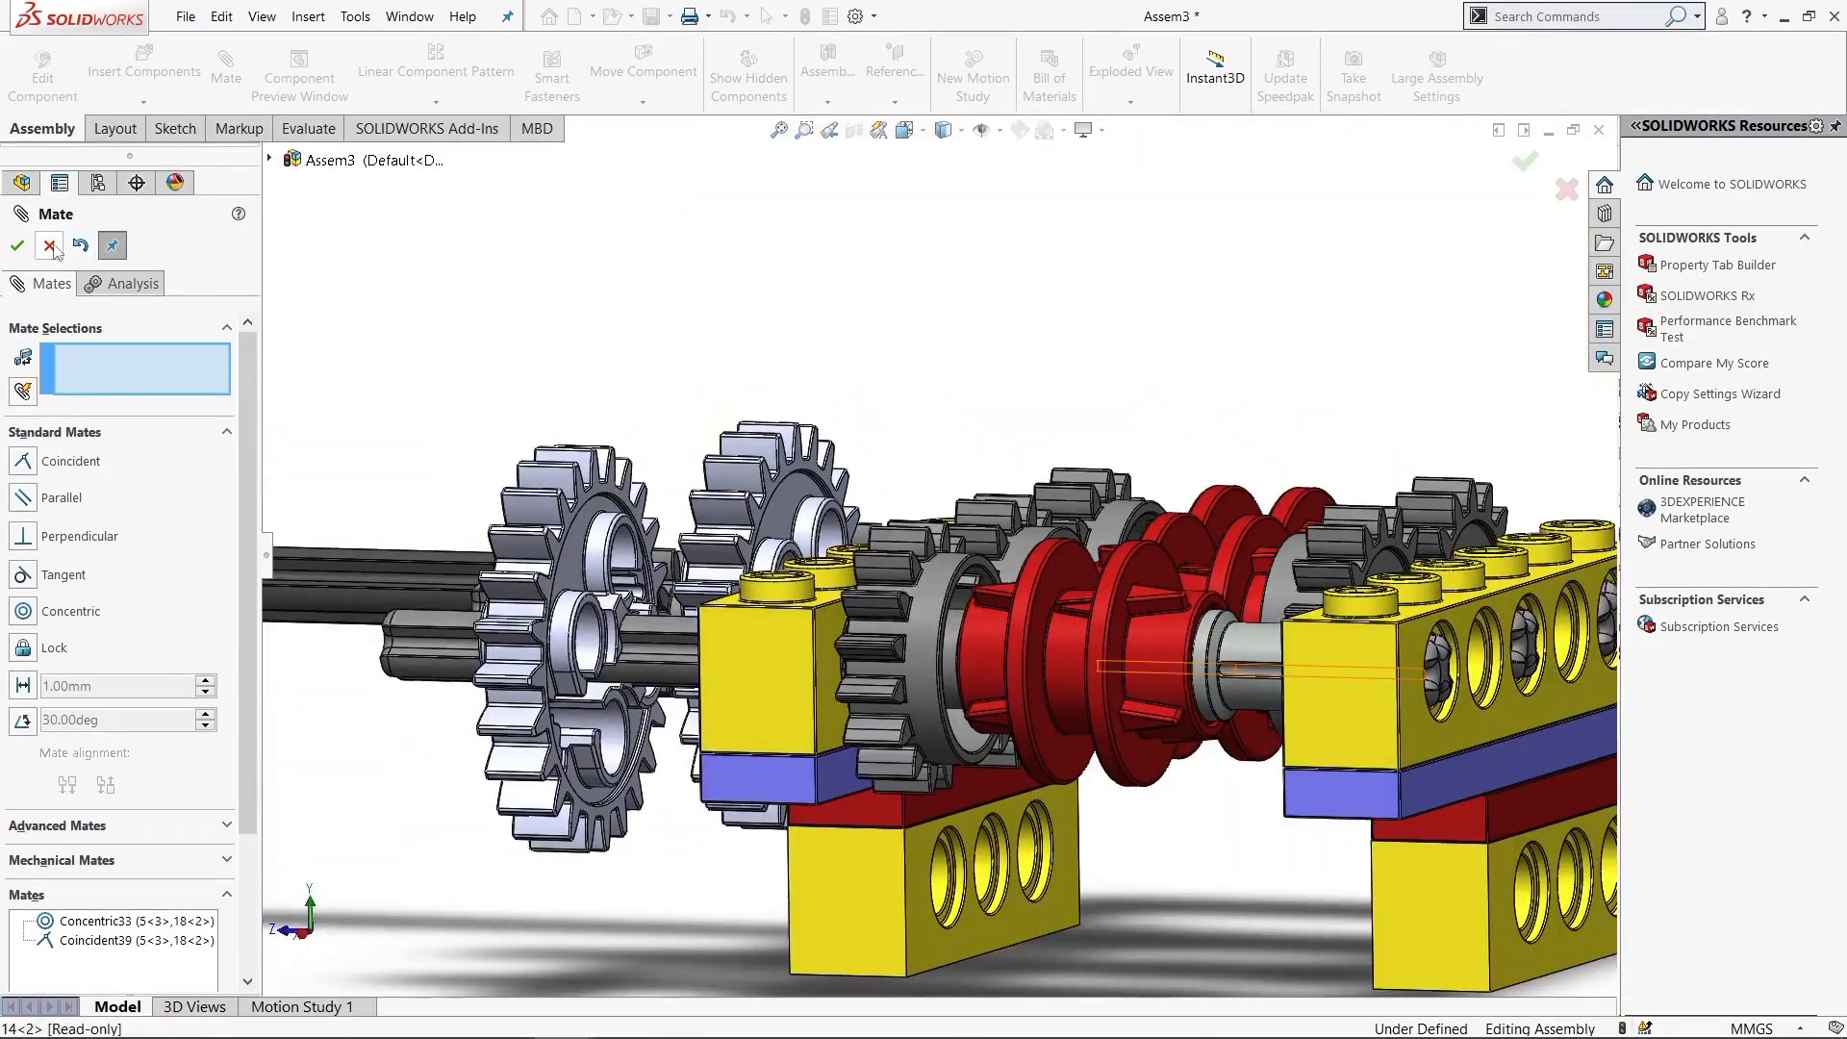
left_click(51, 246)
Select part file 12 in the Files folder for insertion
scroll(911, 418, "up", 5)
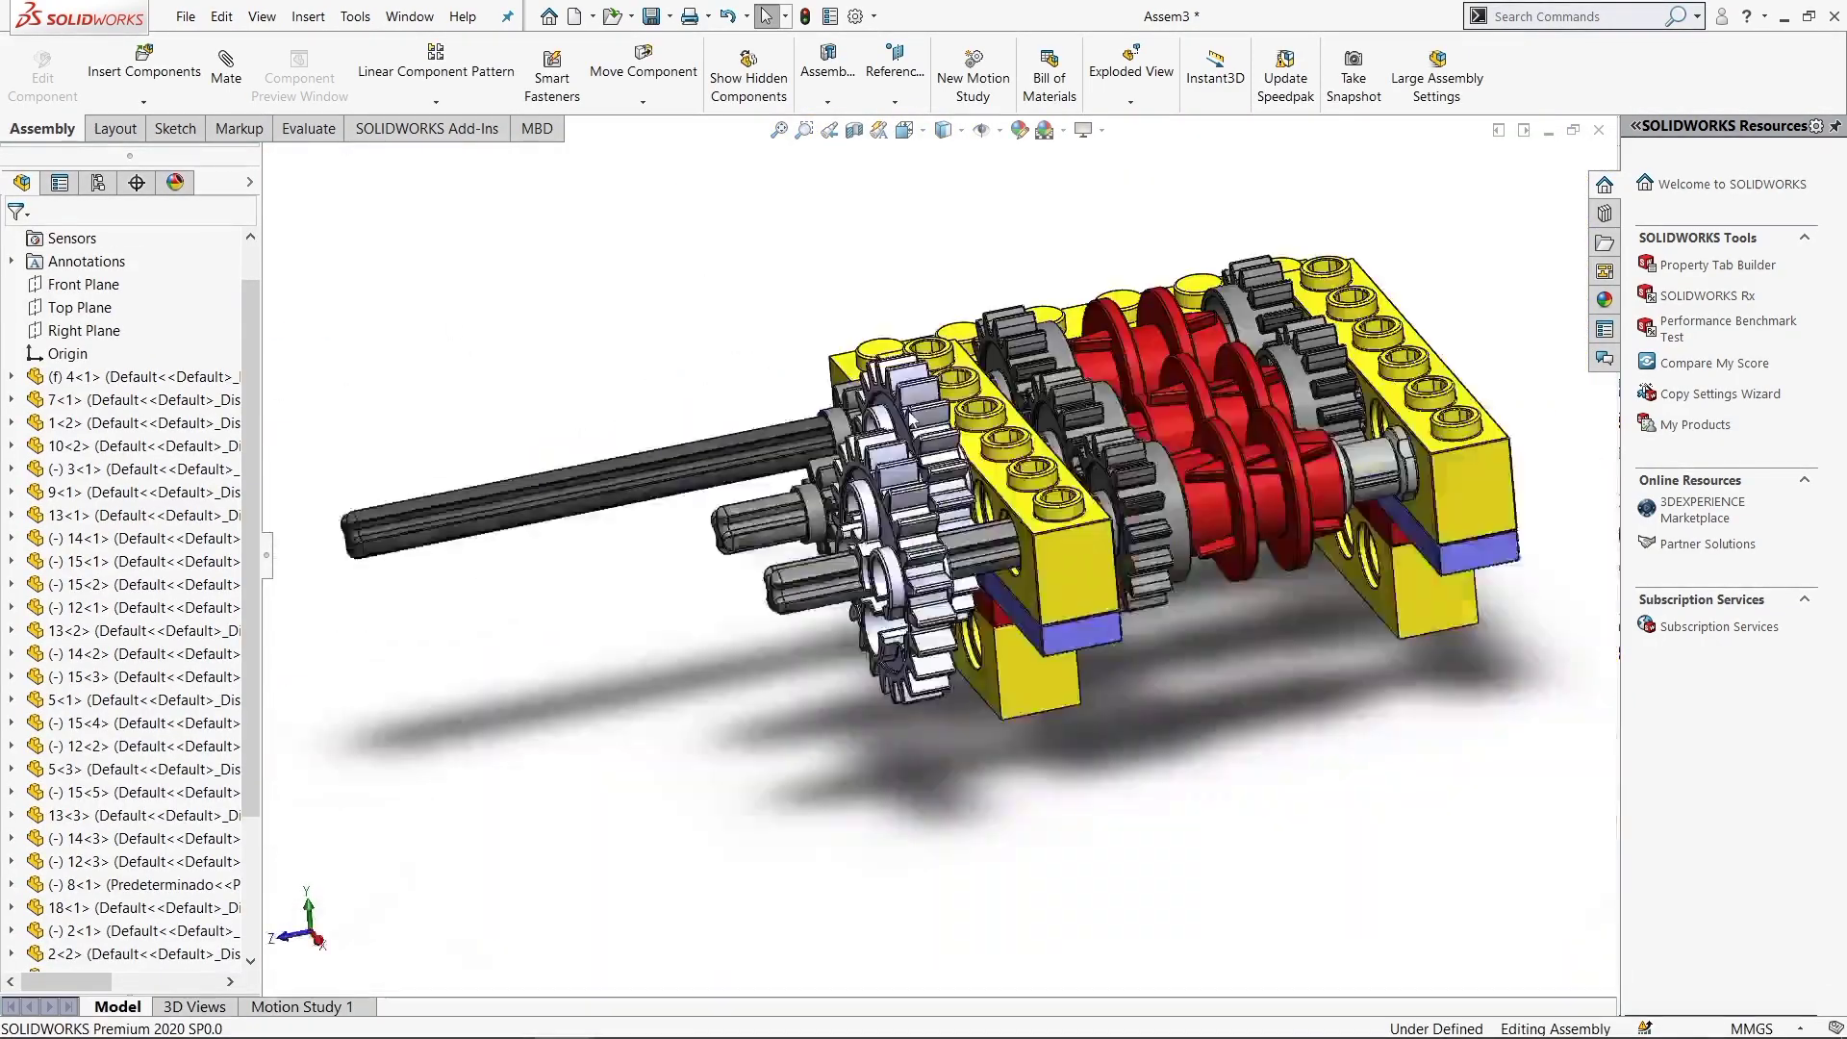
mouse_move(911, 419)
middle_mouse_down()
mouse_move(1149, 504)
mouse_move(1200, 367)
mouse_move(302, 142)
middle_mouse_up()
scroll(1148, 504, "down", 5)
scroll(1200, 368, "down", 5)
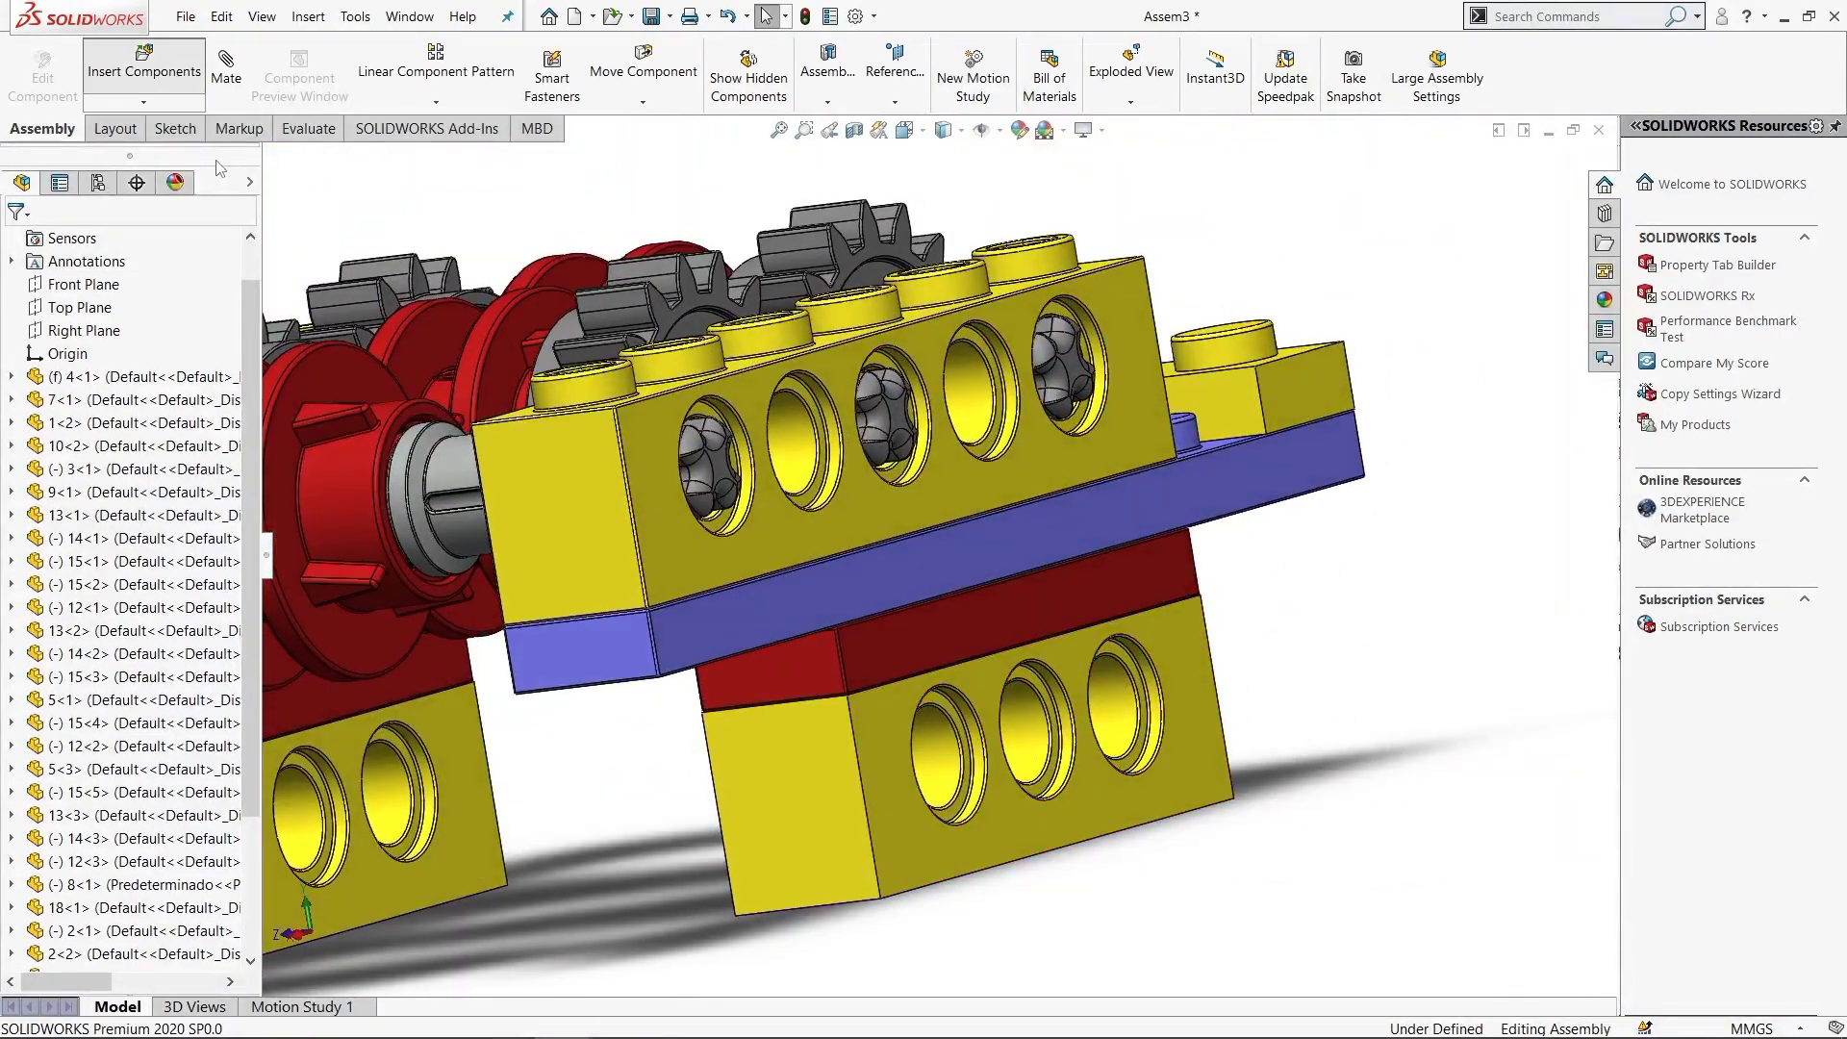
scroll(1289, 696, "down", 2)
scroll(1097, 762, "down", 2)
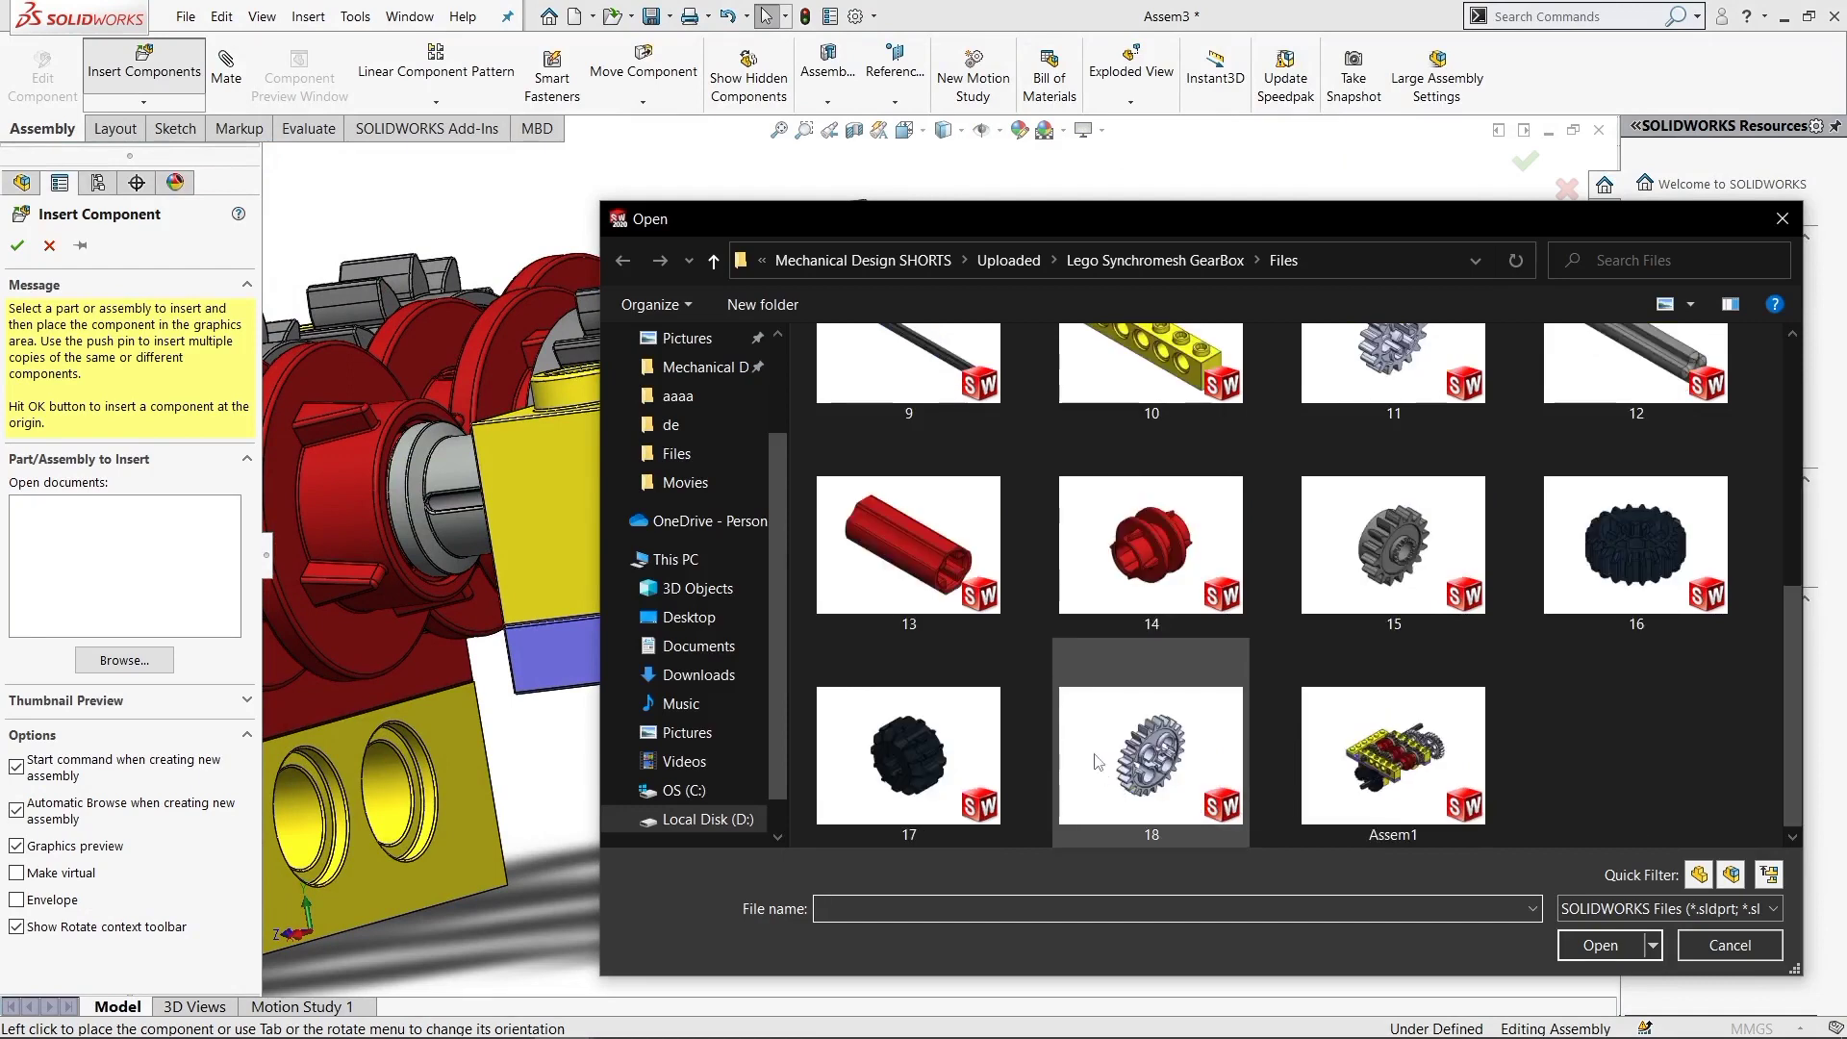
left_click(1626, 385)
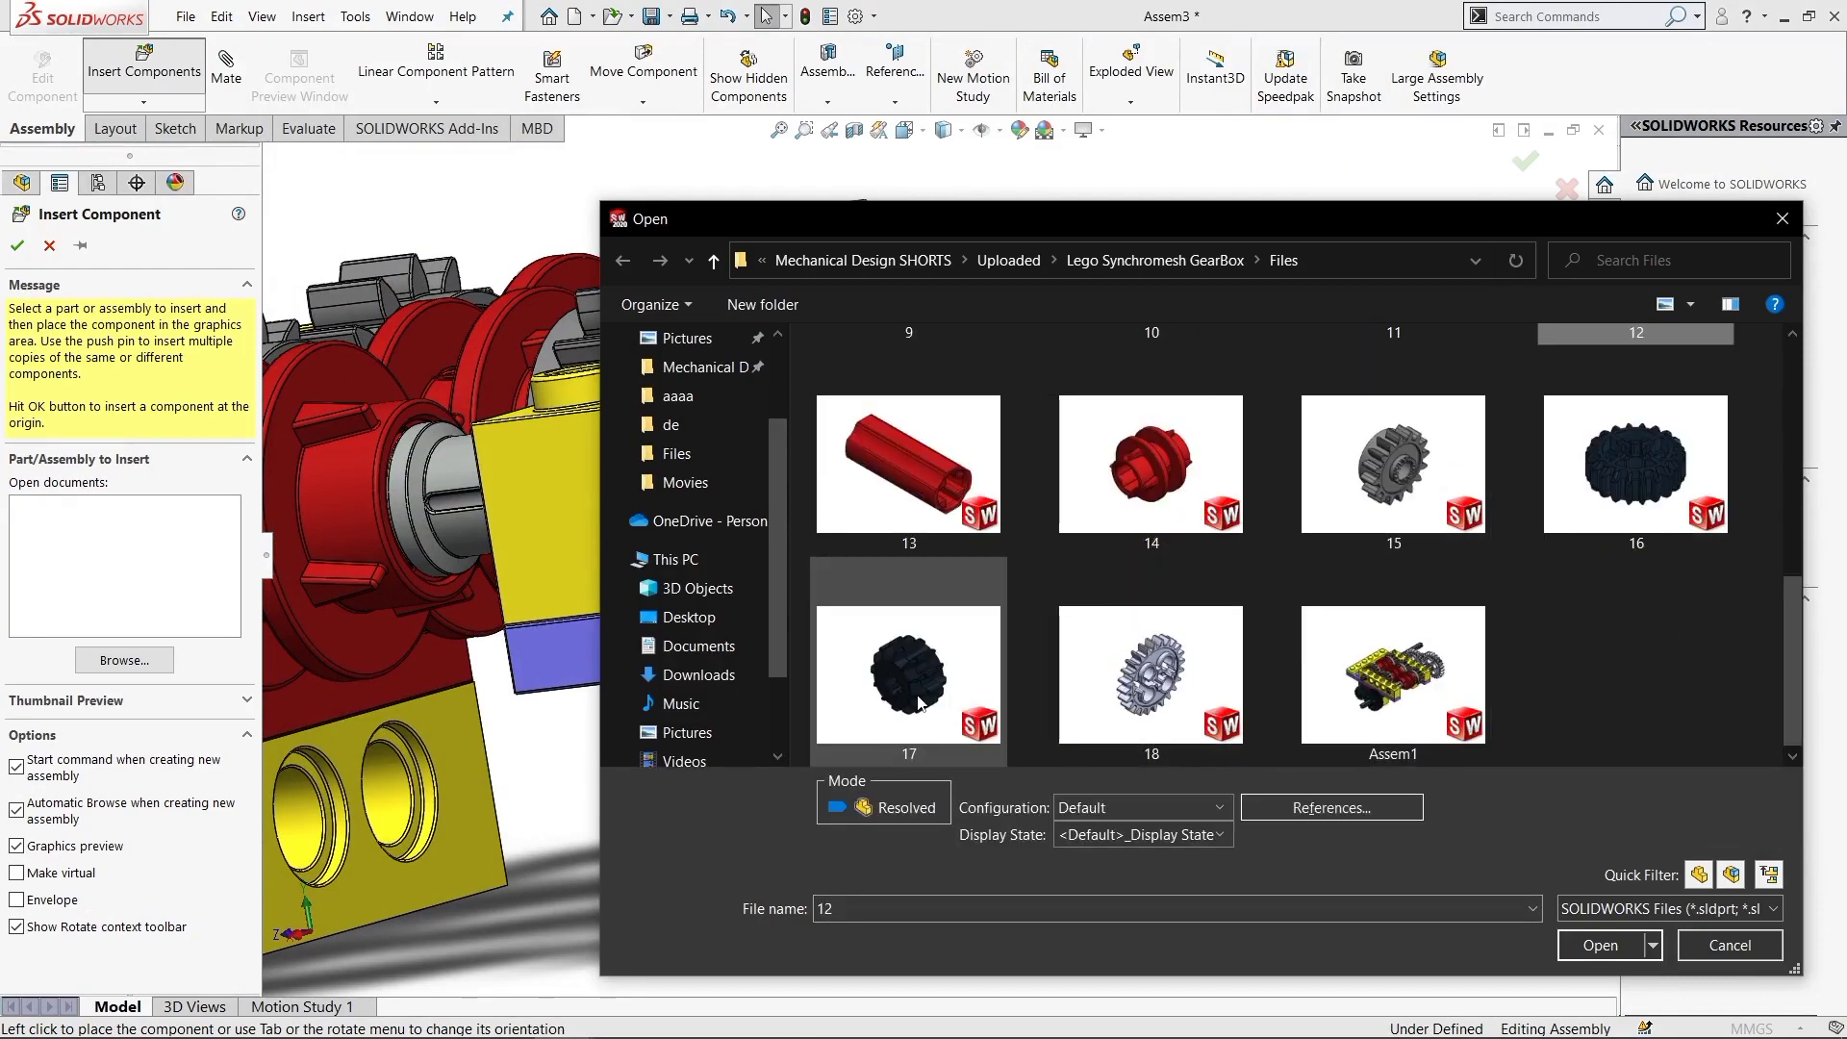
Attempt to rename part file 17, dismissing the file-in-use error
scroll(1768, 664, "up", 2)
scroll(1772, 577, "up", 2)
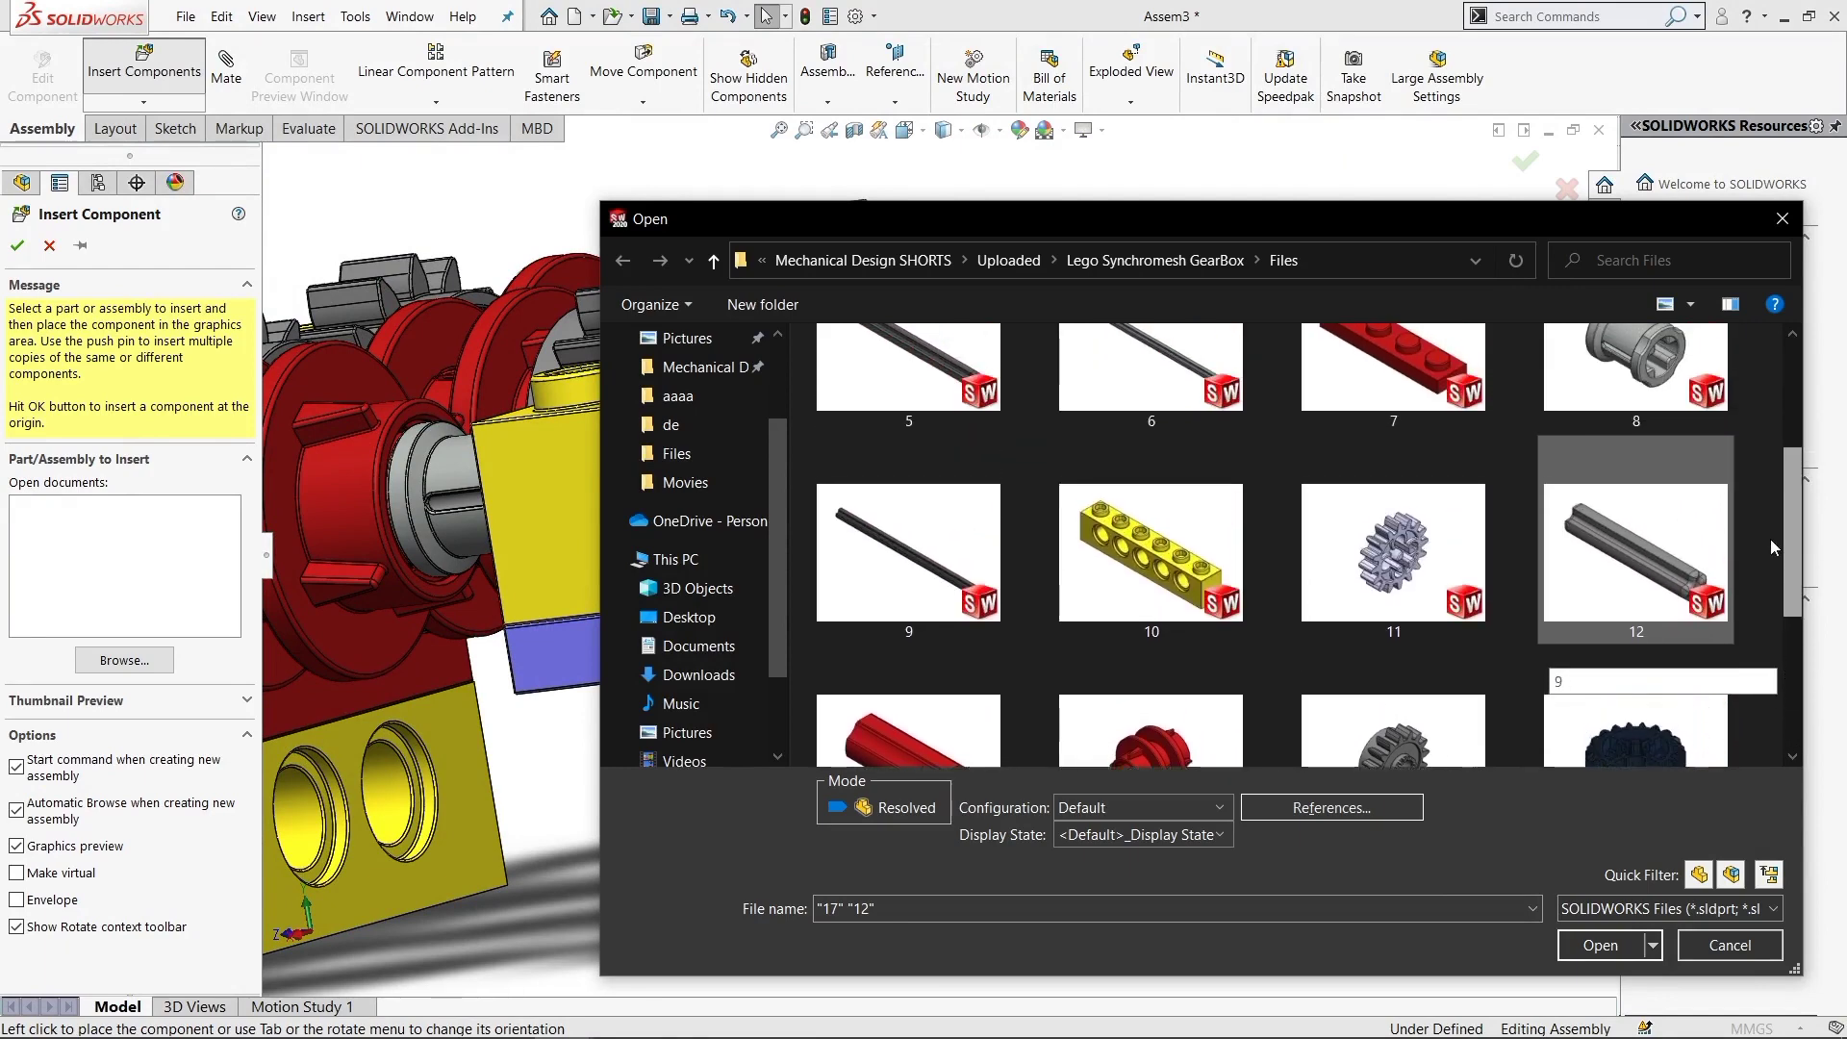
scroll(1764, 452, "up", 2)
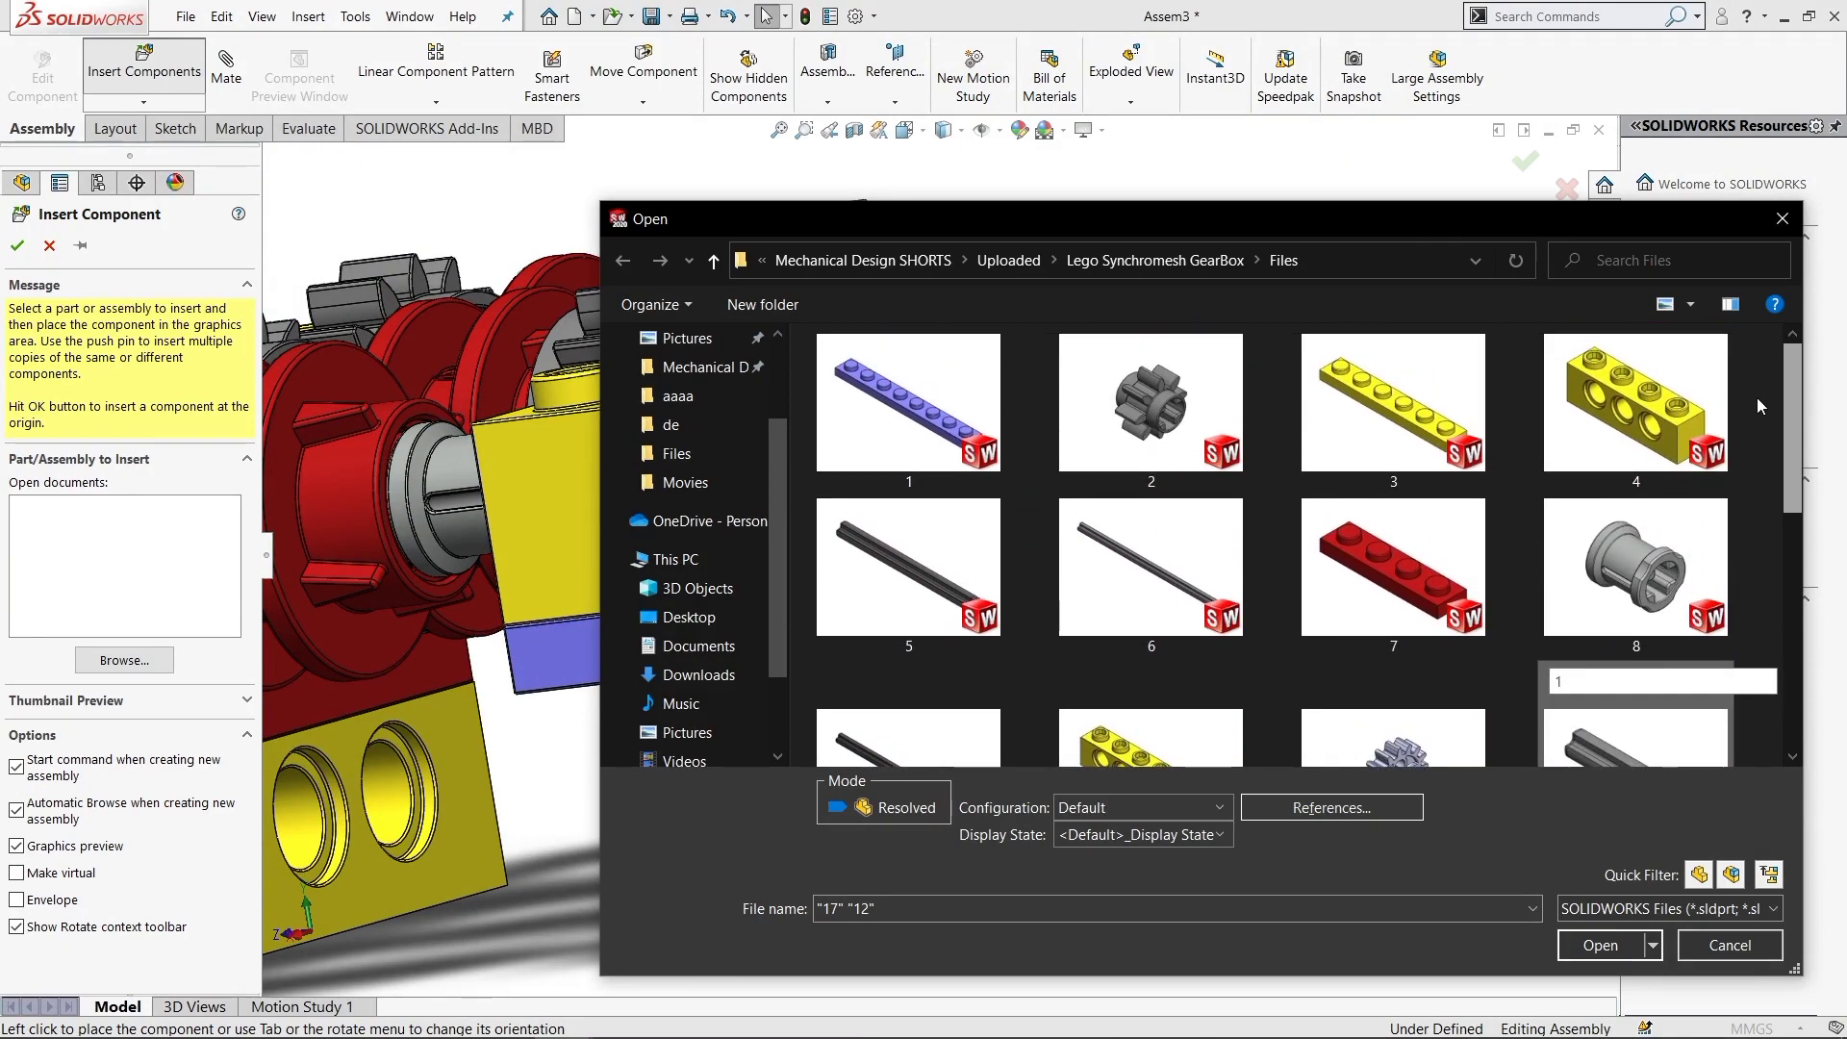
scroll(1761, 438, "down", 2)
scroll(1758, 547, "down", 2)
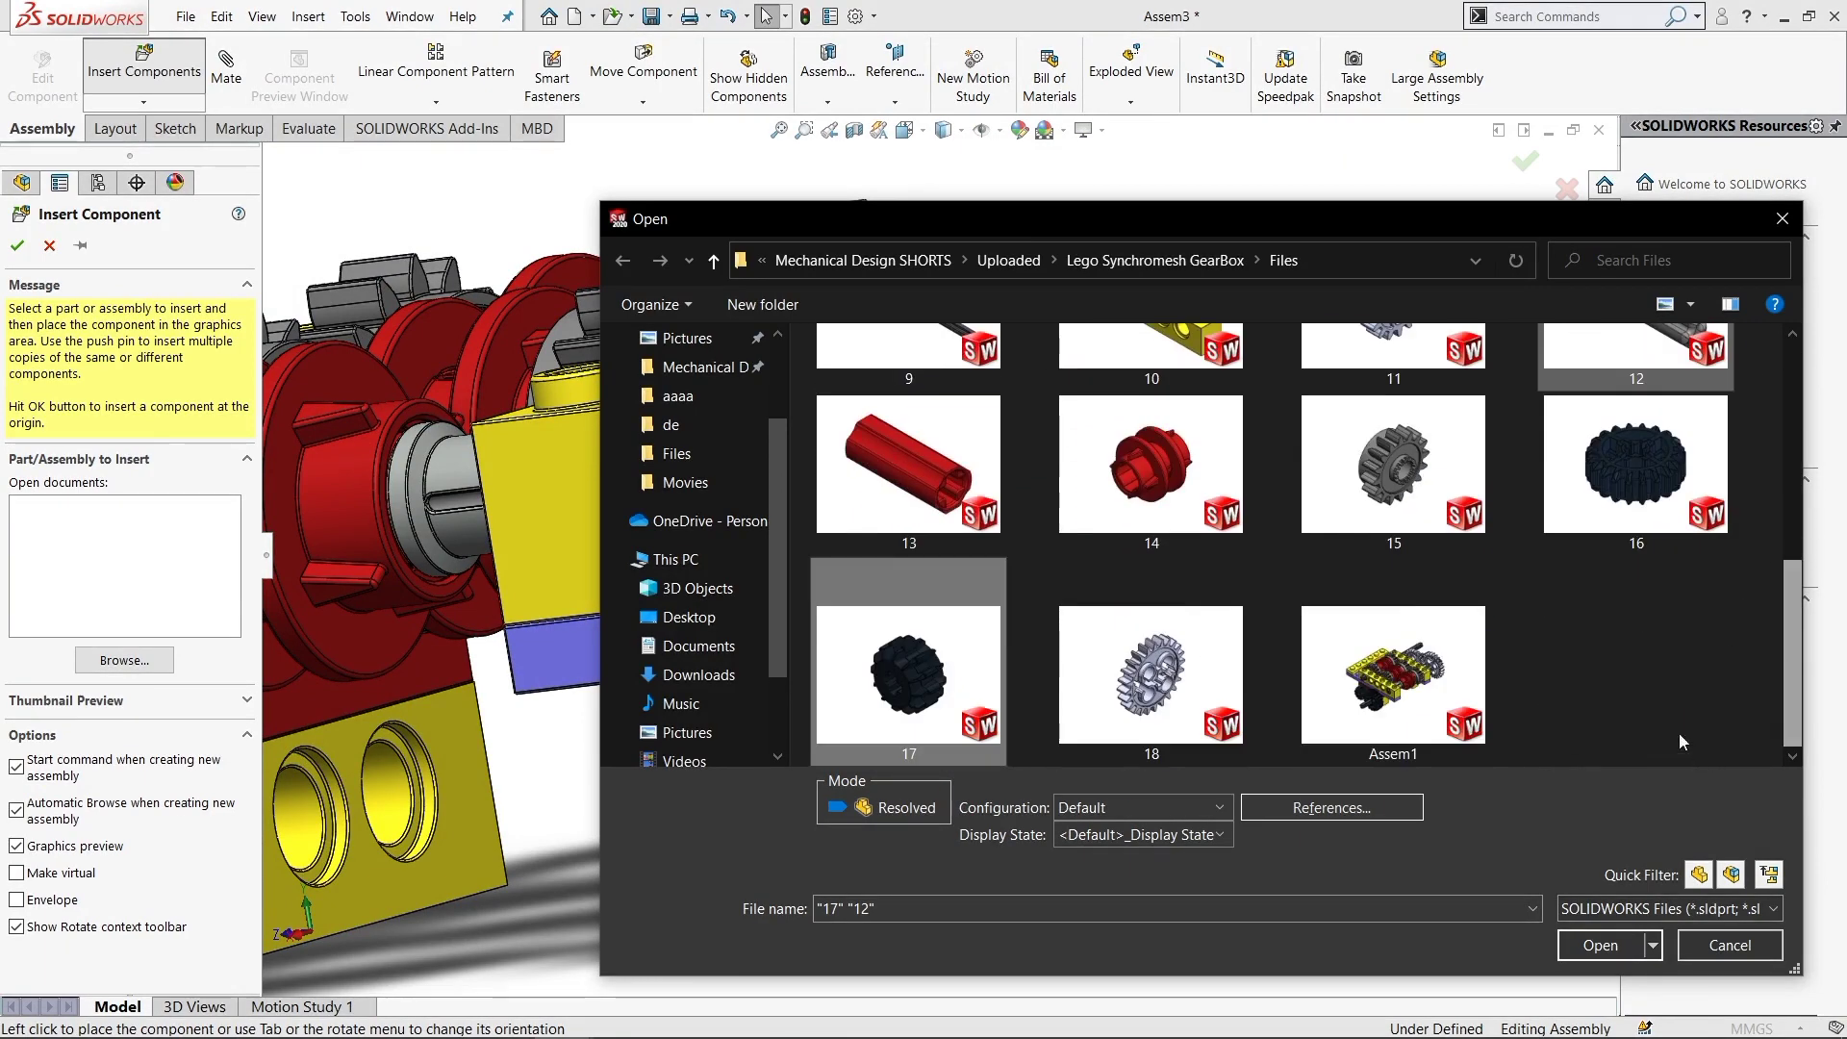
right_click(932, 728)
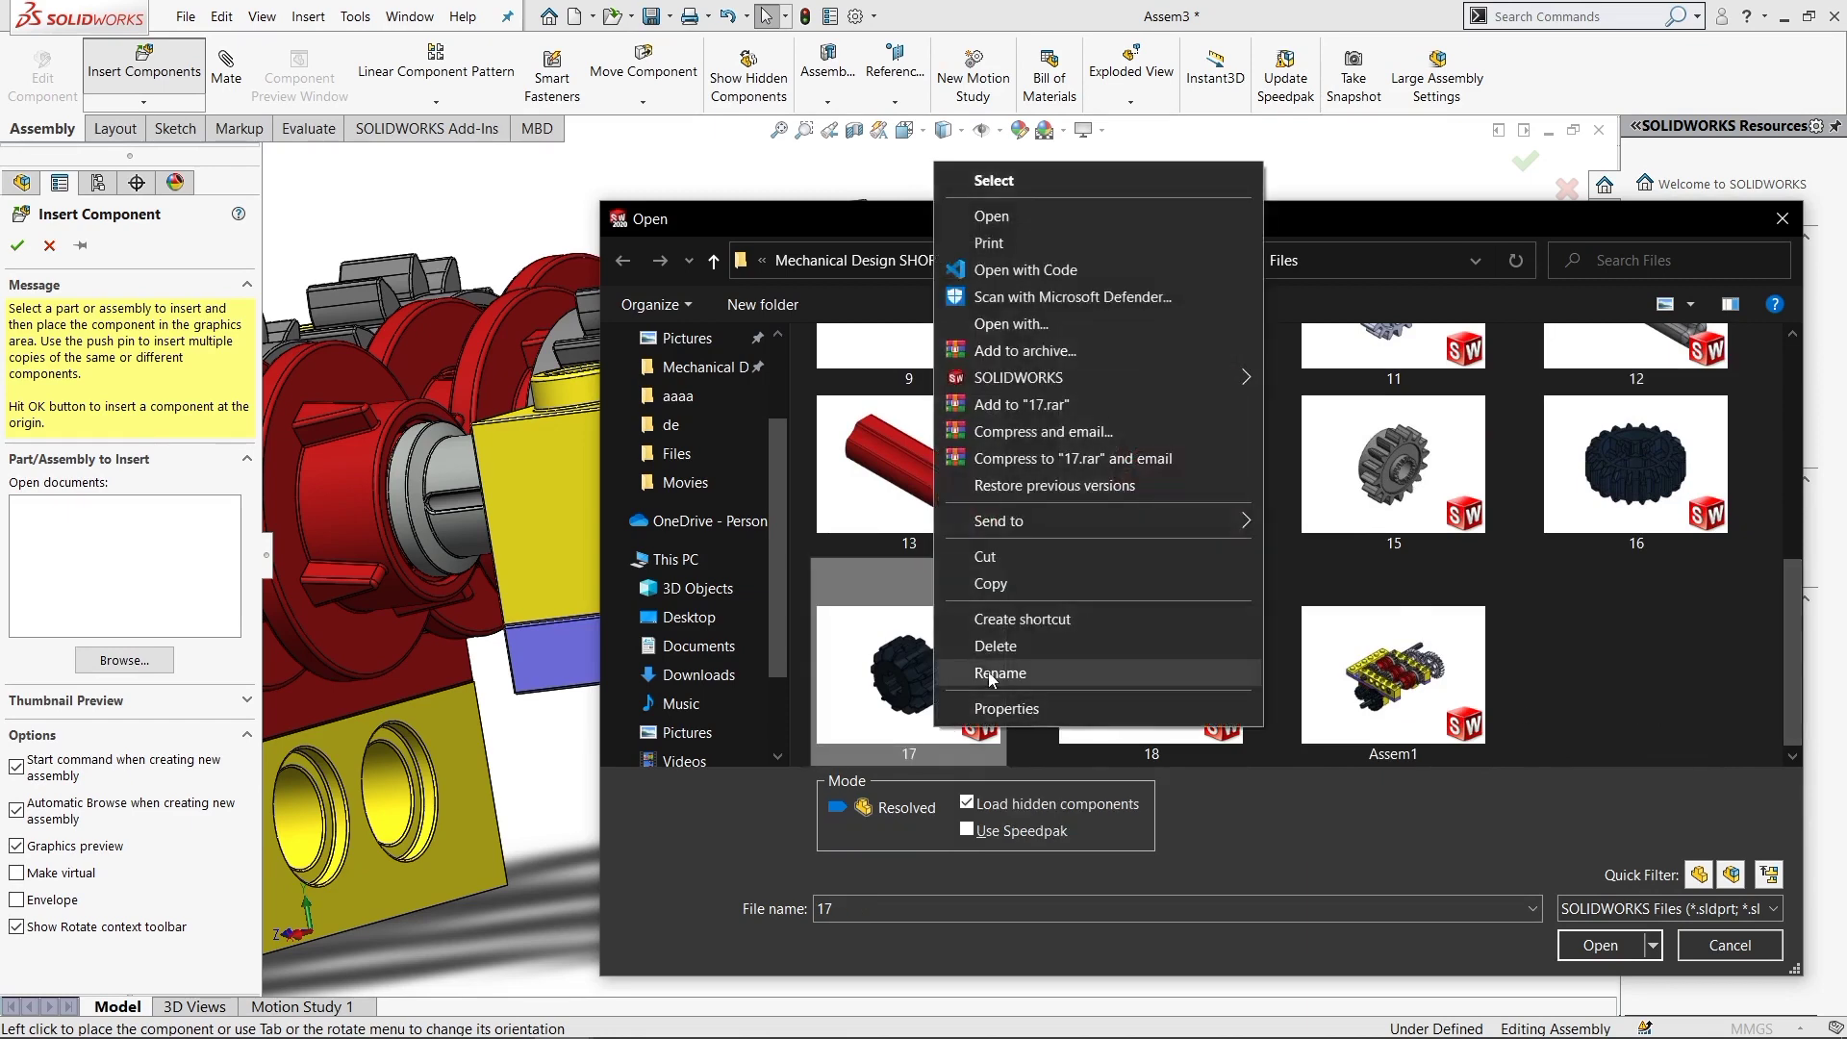
left_click(992, 675)
type("16")
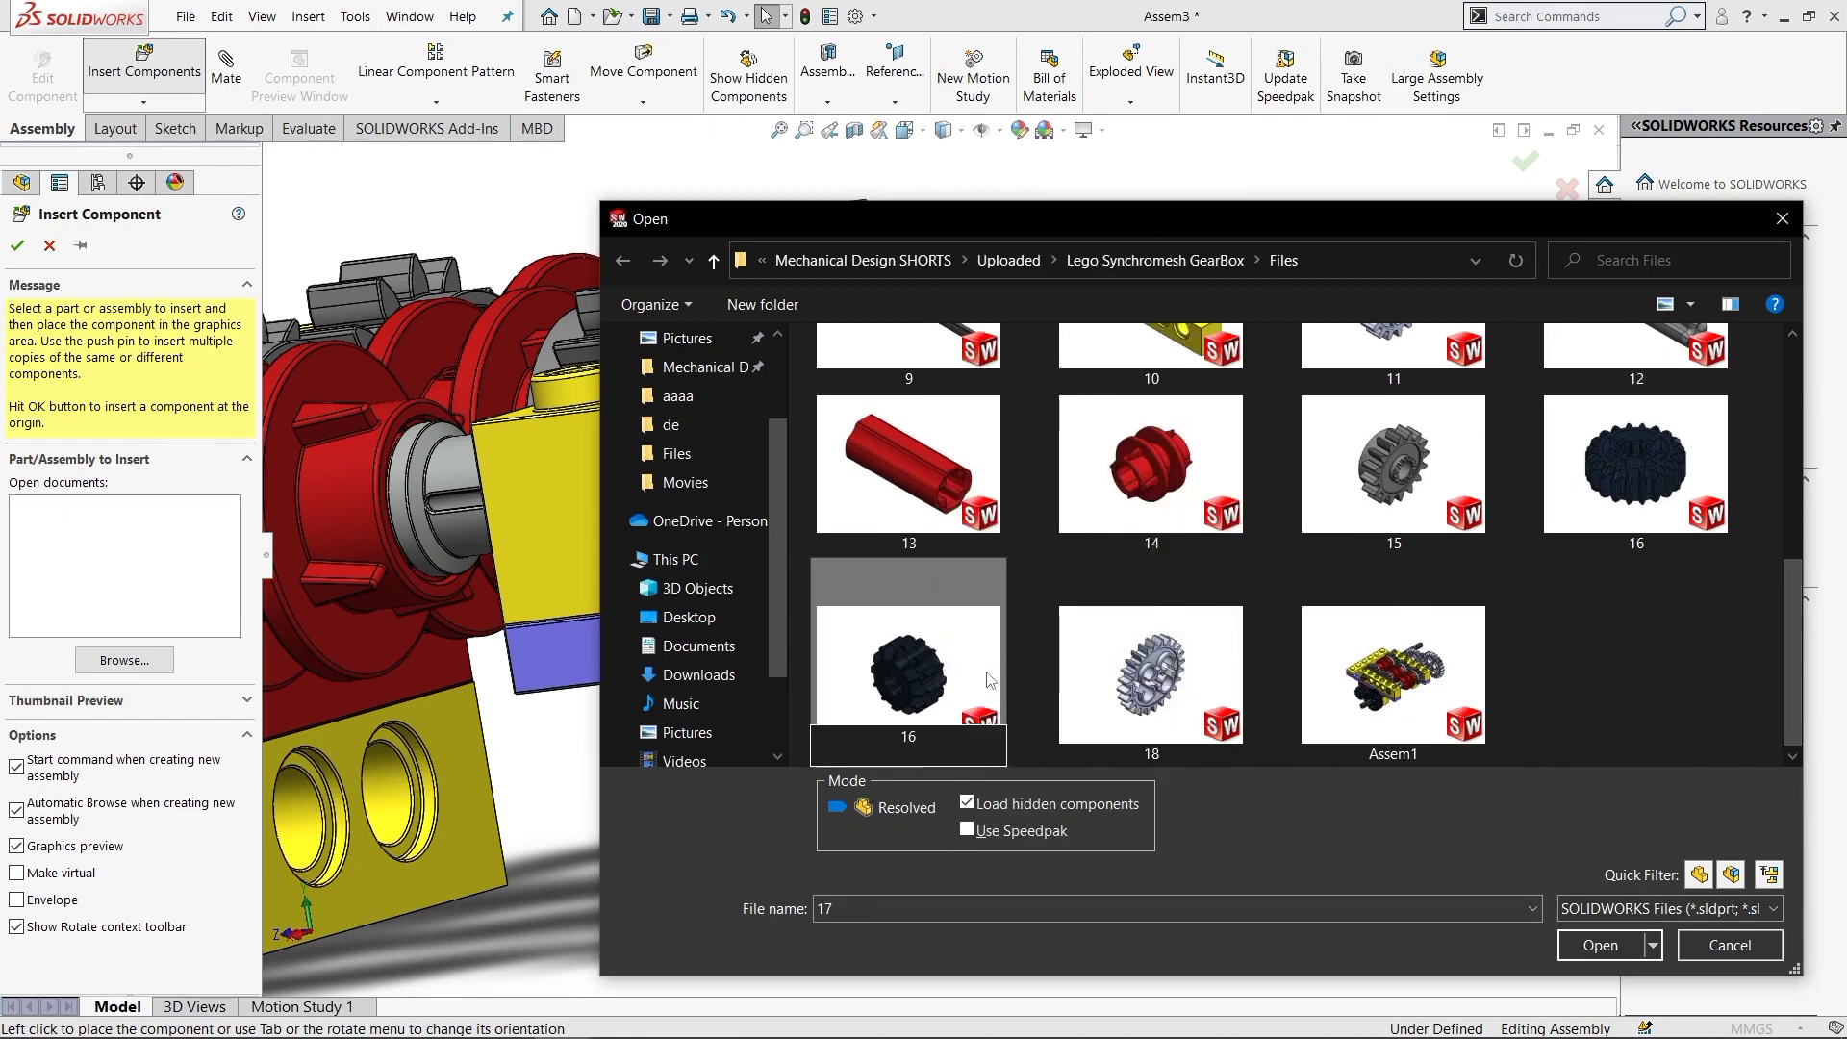
key("Escape")
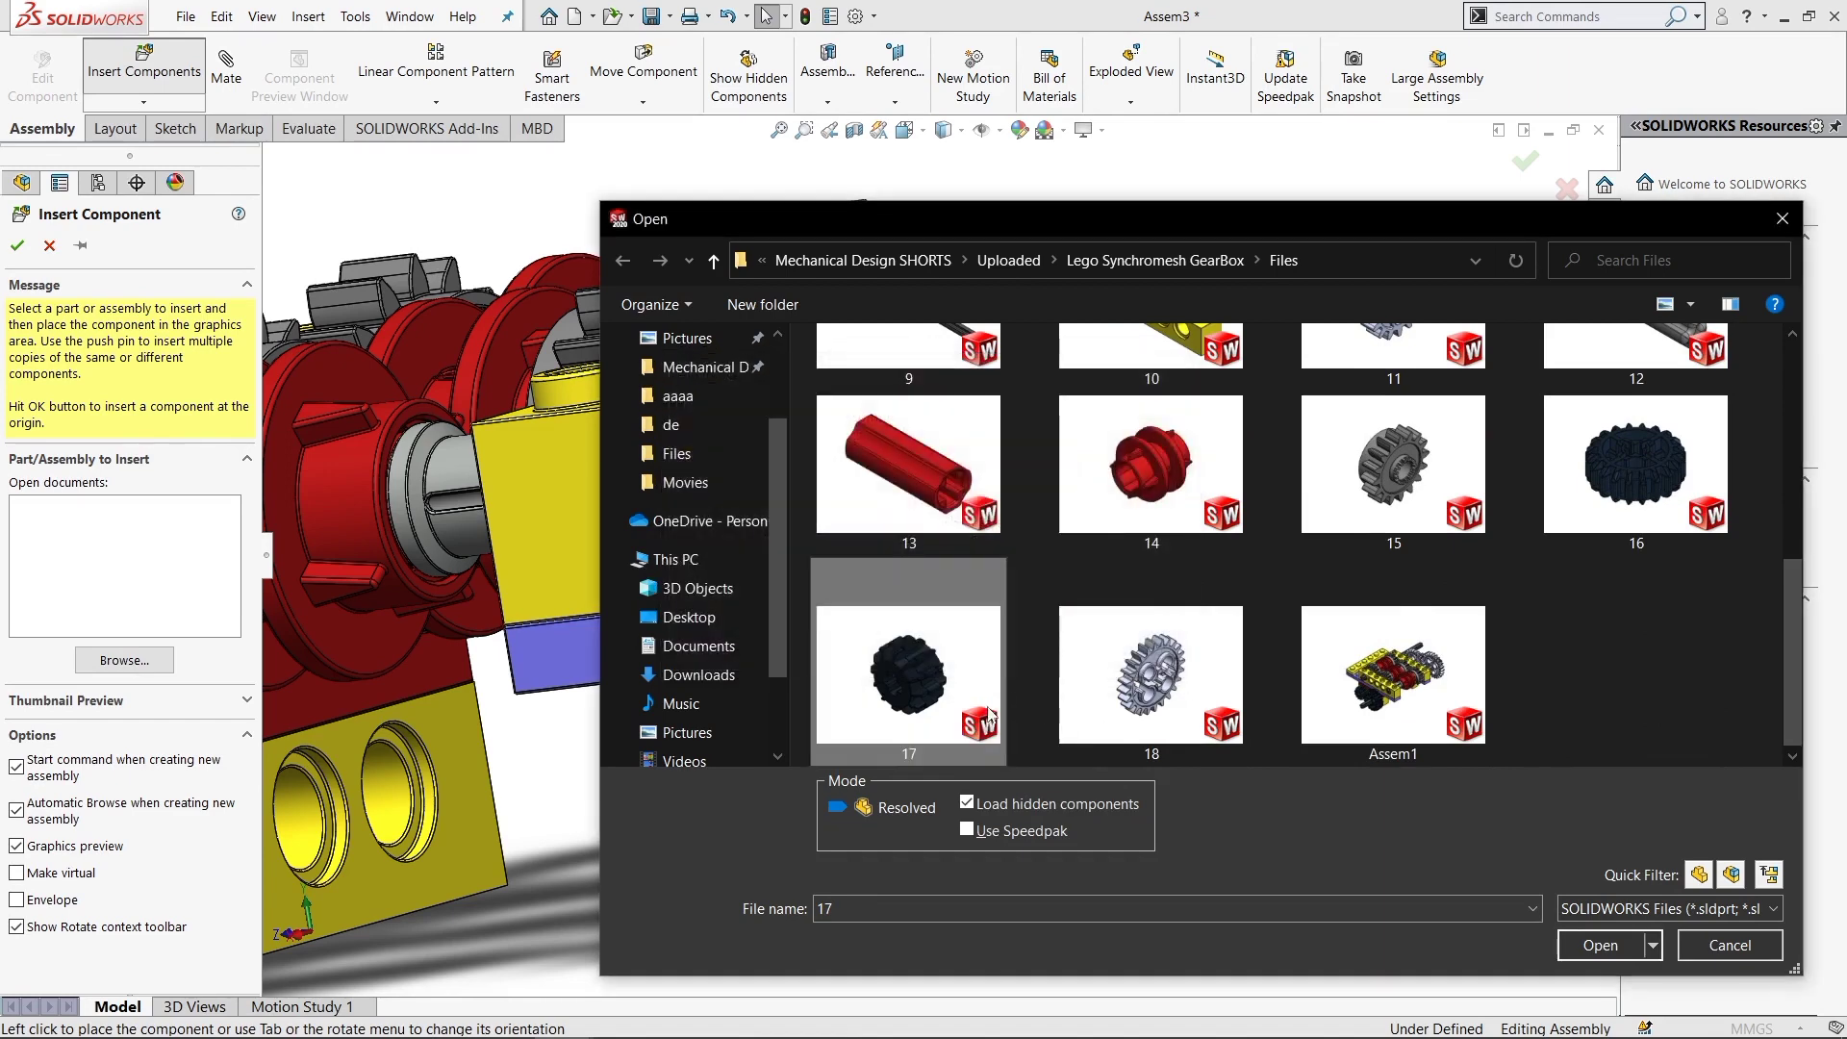
Try renaming part file 16 to 'EXTRA', dismiss the error, and close the file browser
right_click(1681, 589)
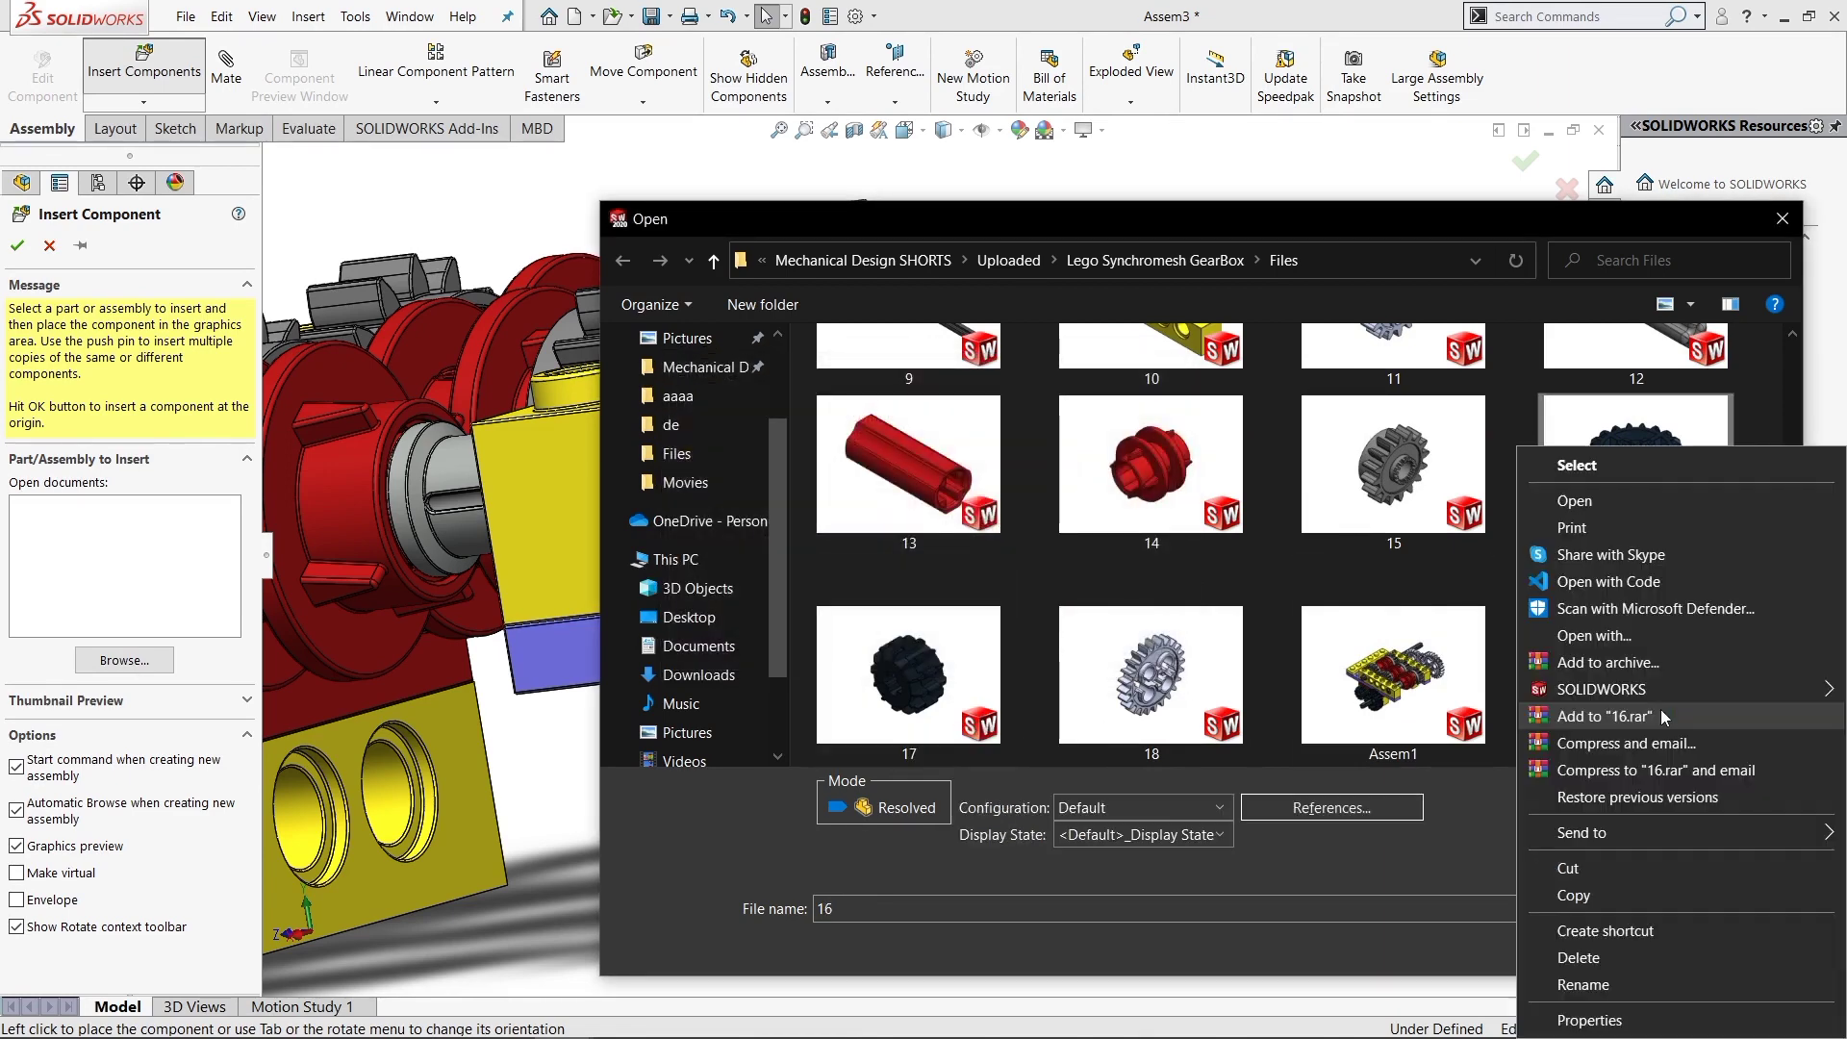
left_click(1570, 983)
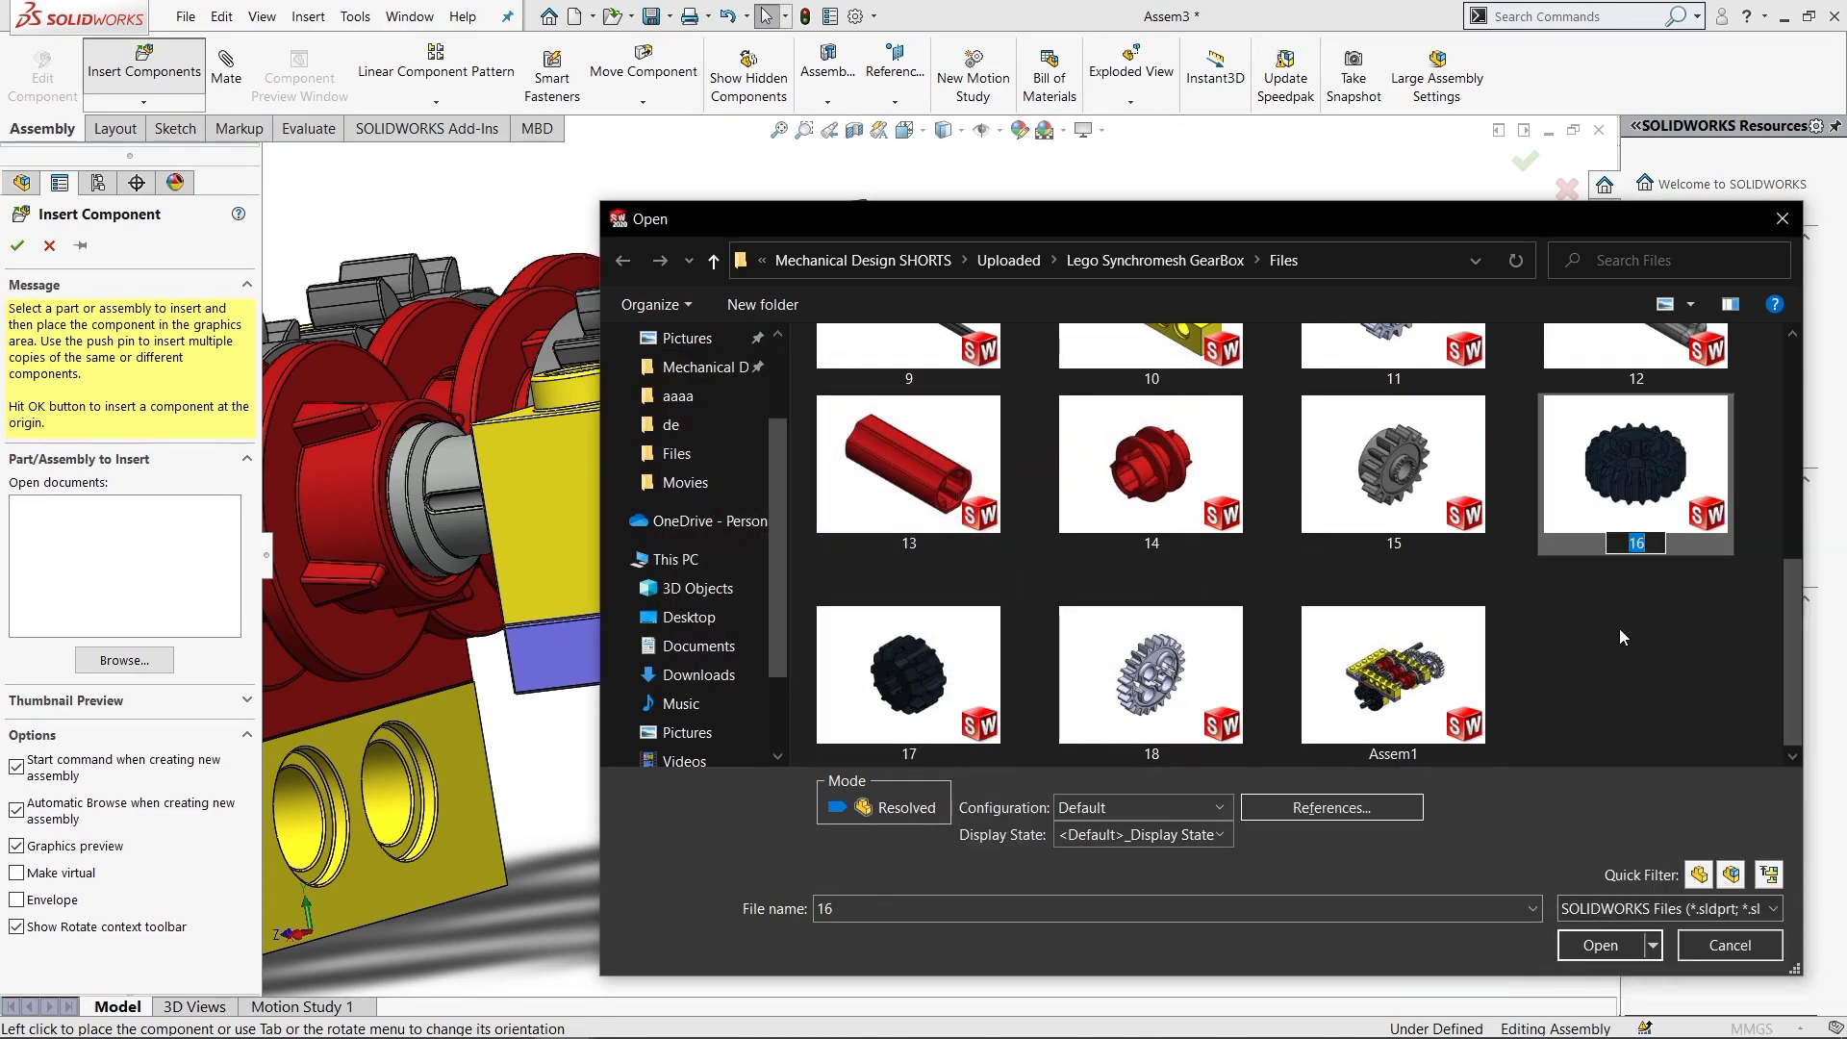
type("EXTRA")
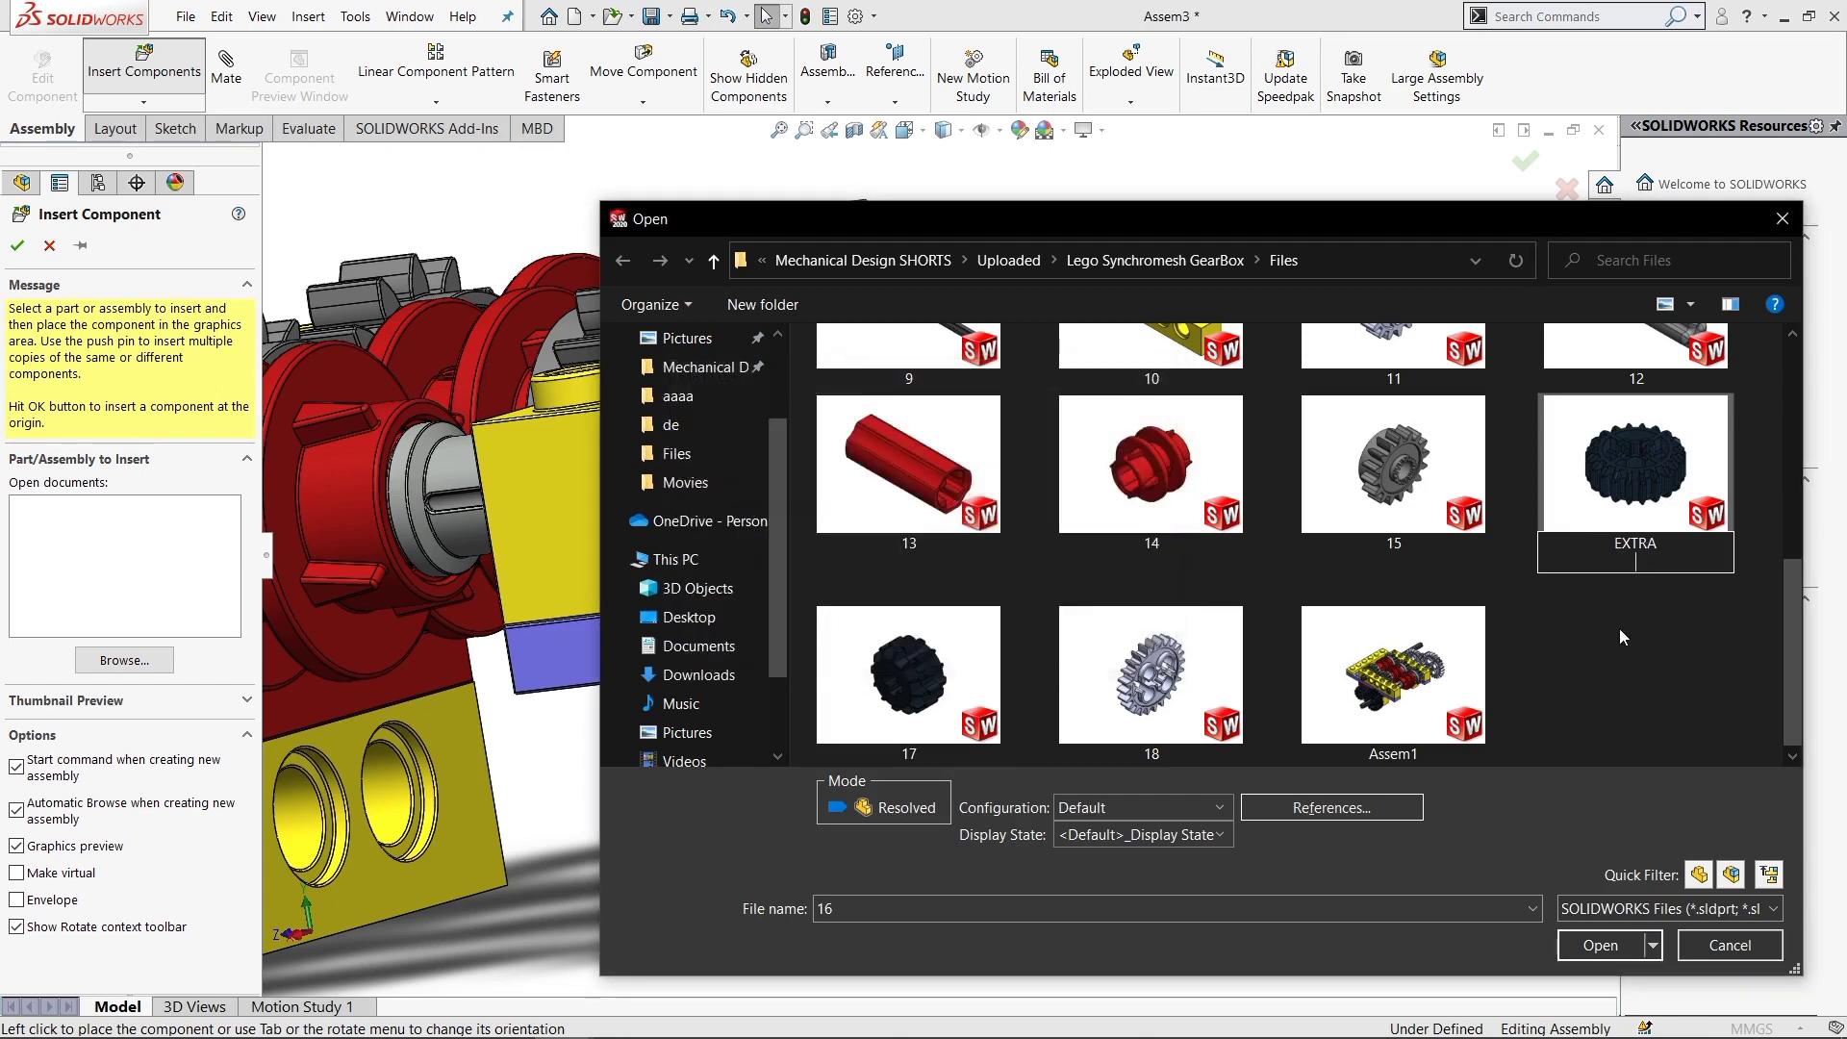
key("Return")
key("Escape")
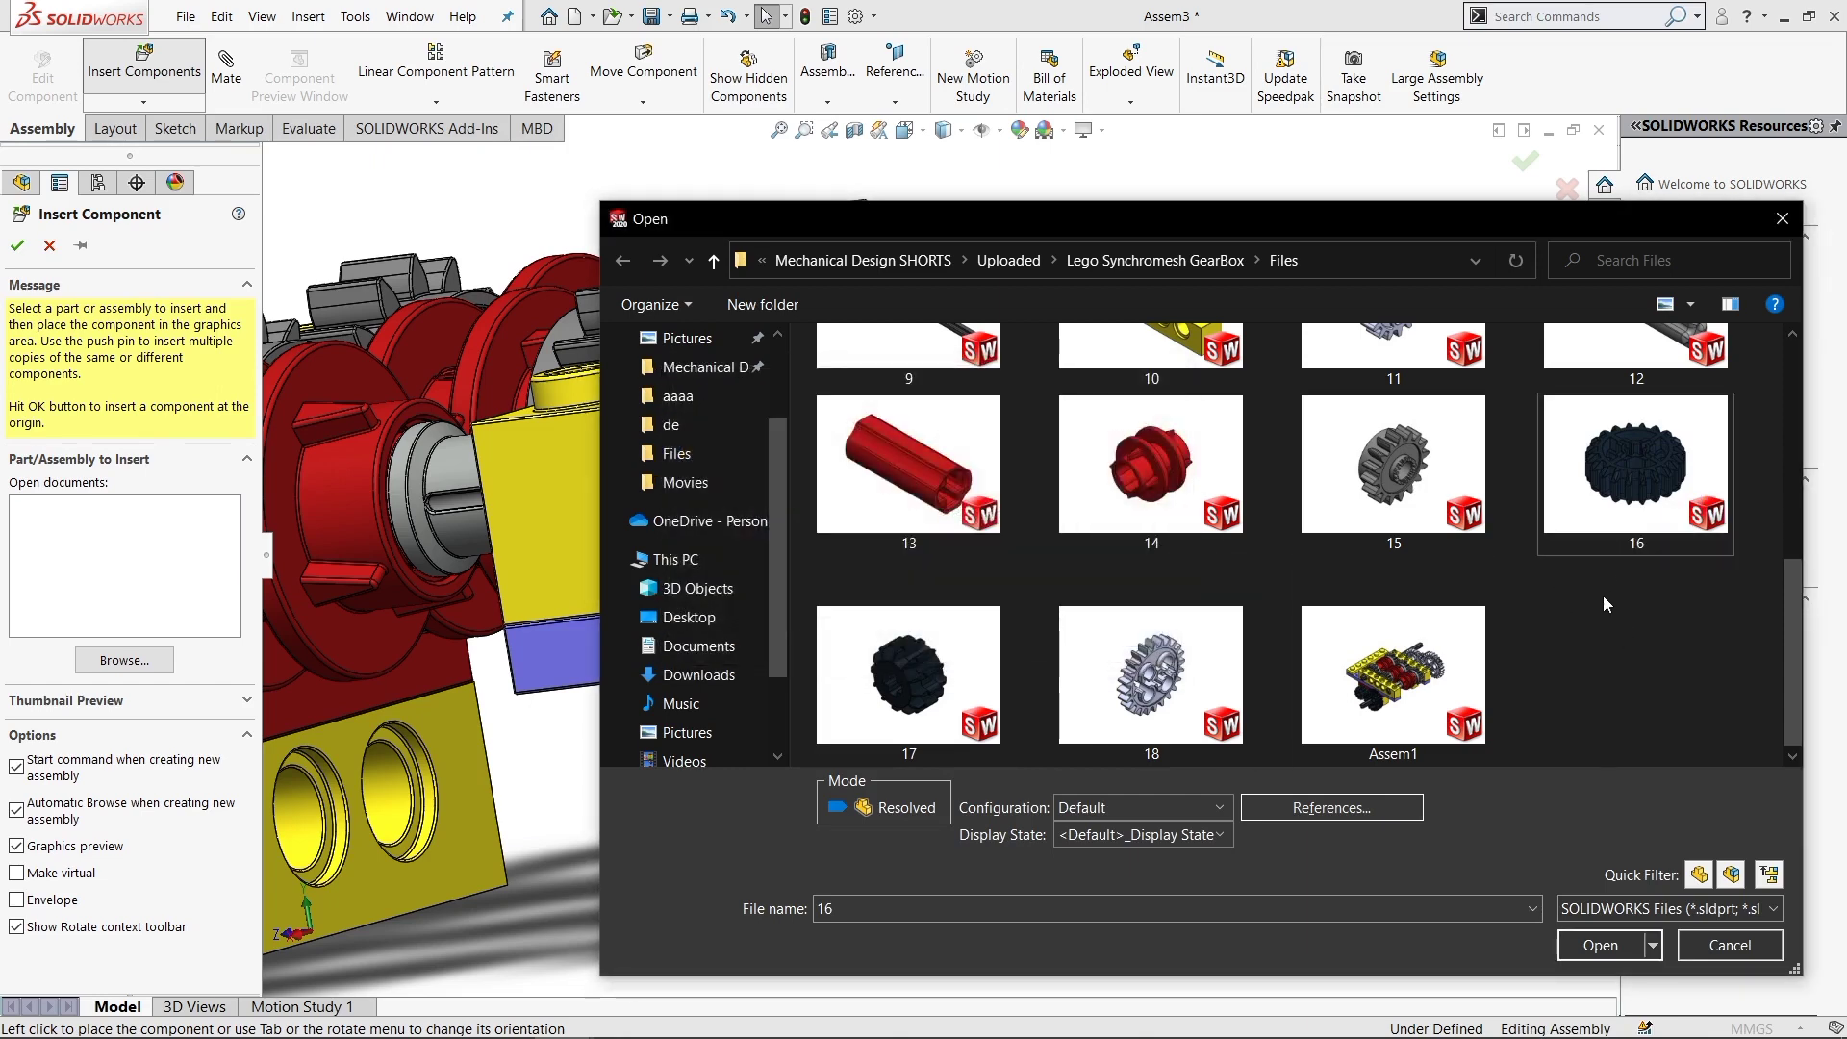
left_click(1781, 220)
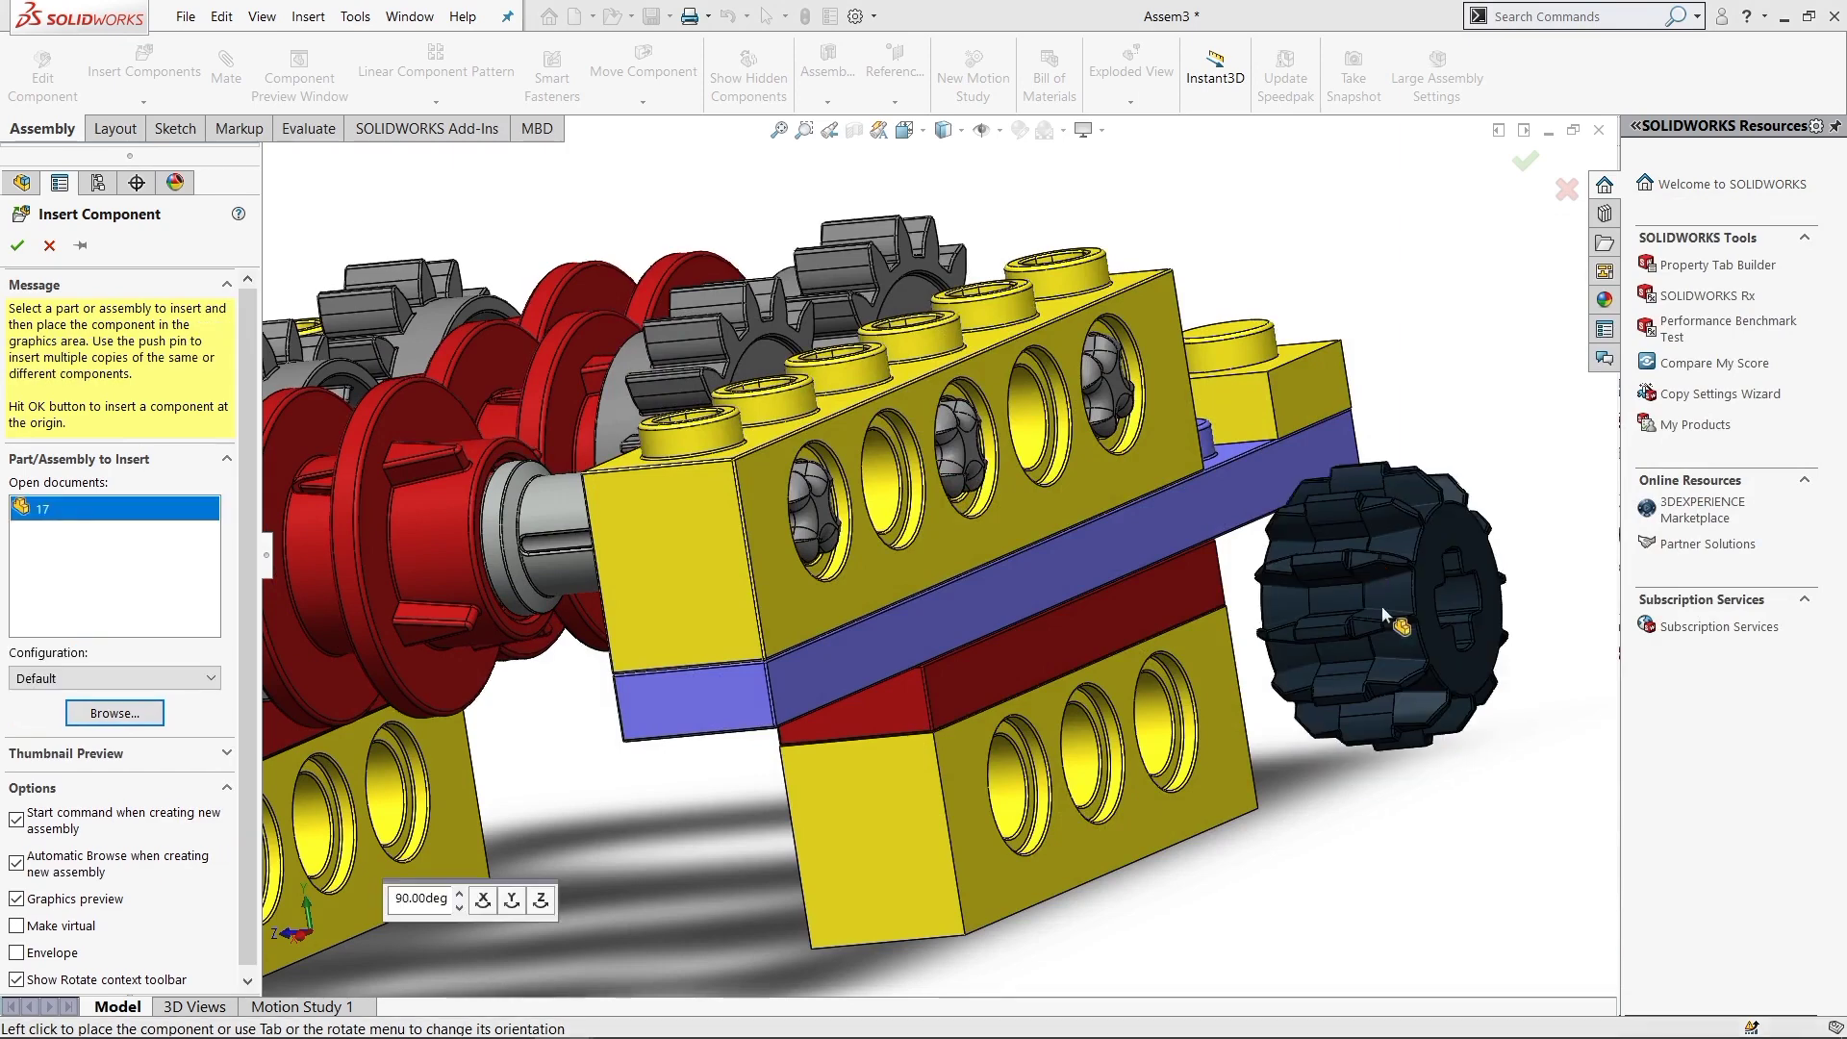
Drop black part 17 into the assembly and rotate to show the left-side gears
key("Return")
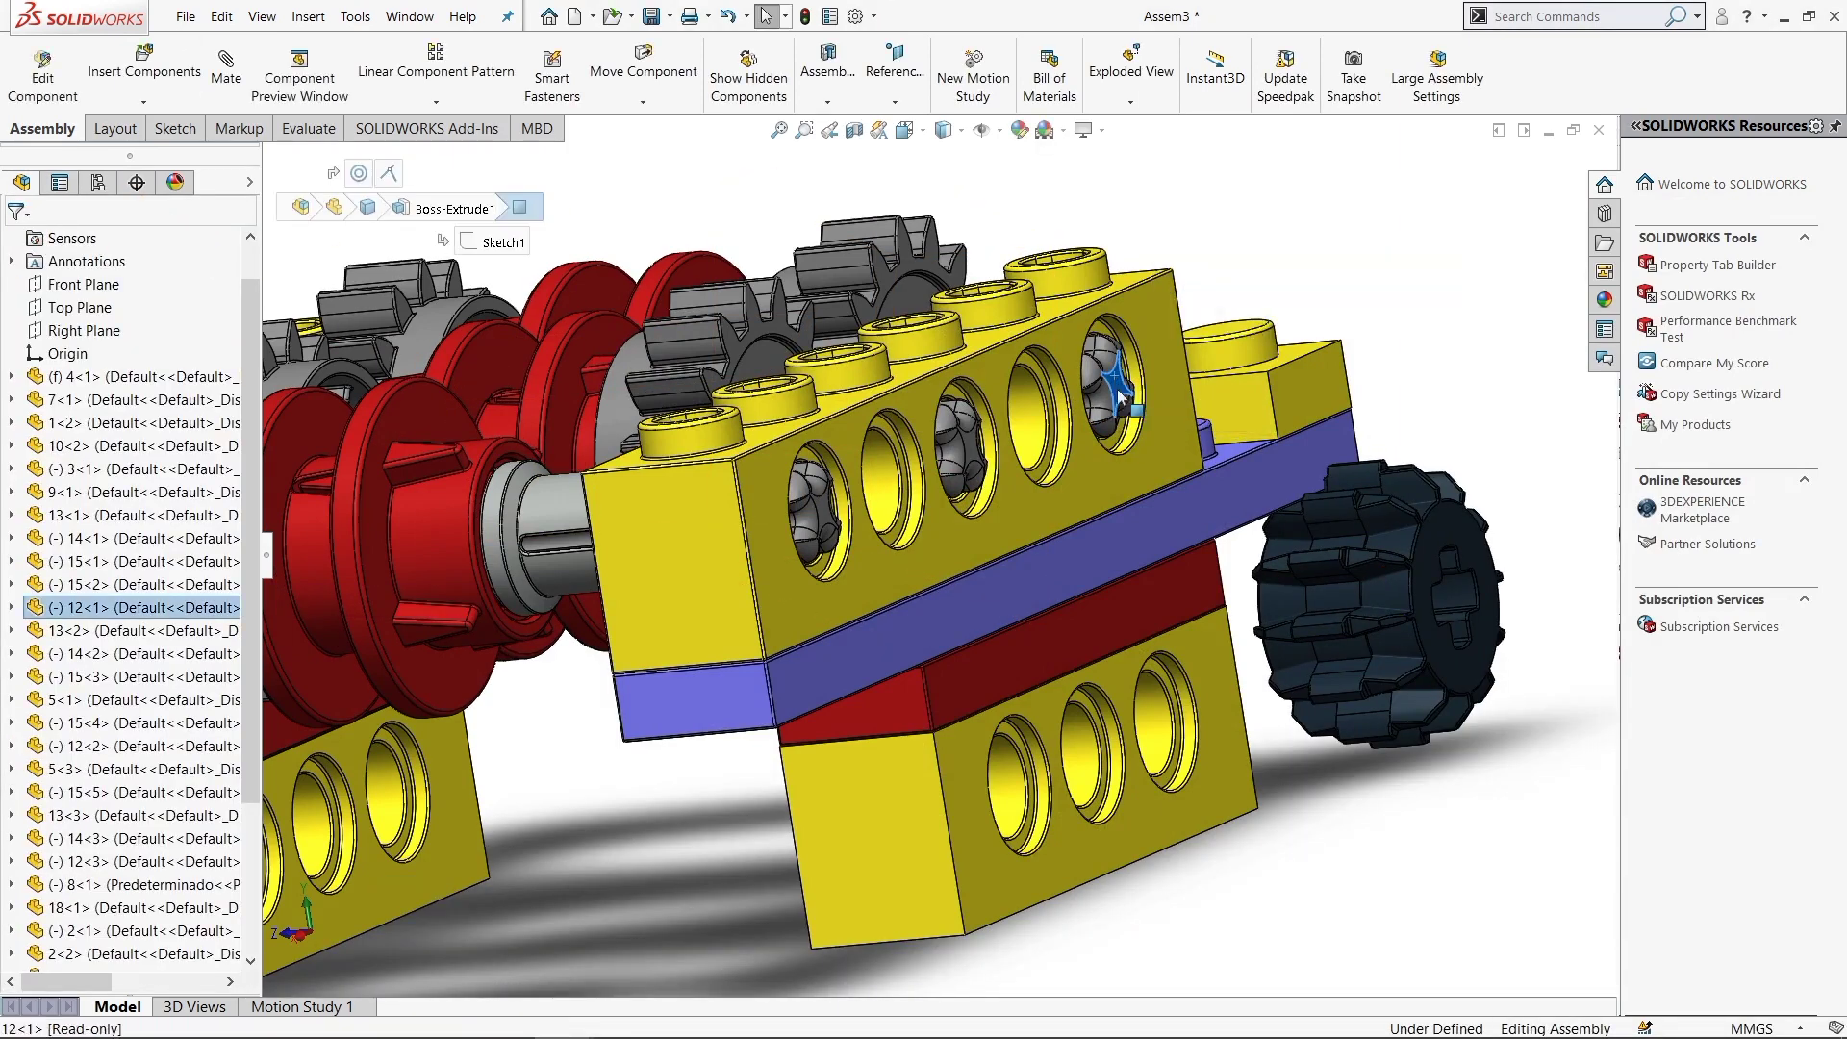
middle_click_drag(1264, 834, 1182, 474)
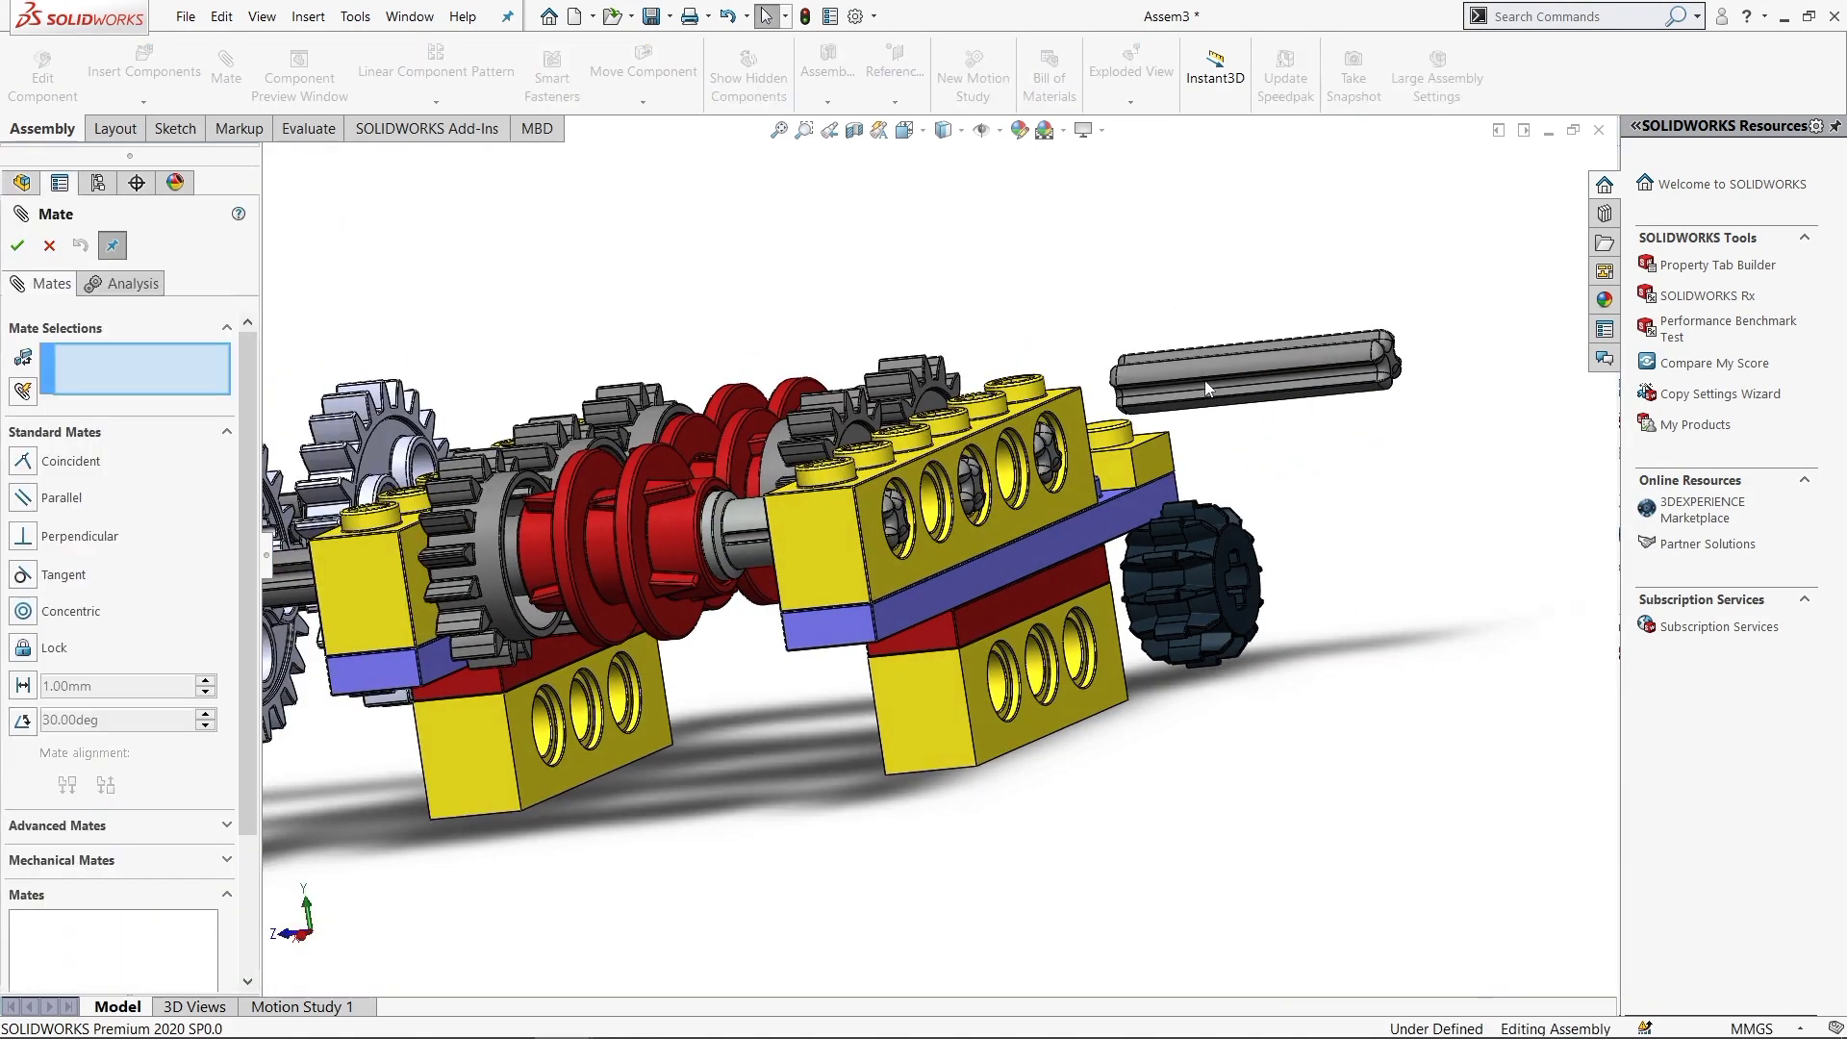
Mate the grey axle concentric with a hole in the lower yellow brick
scroll(1204, 379, "down", 2)
left_click(1134, 386)
left_click(989, 797)
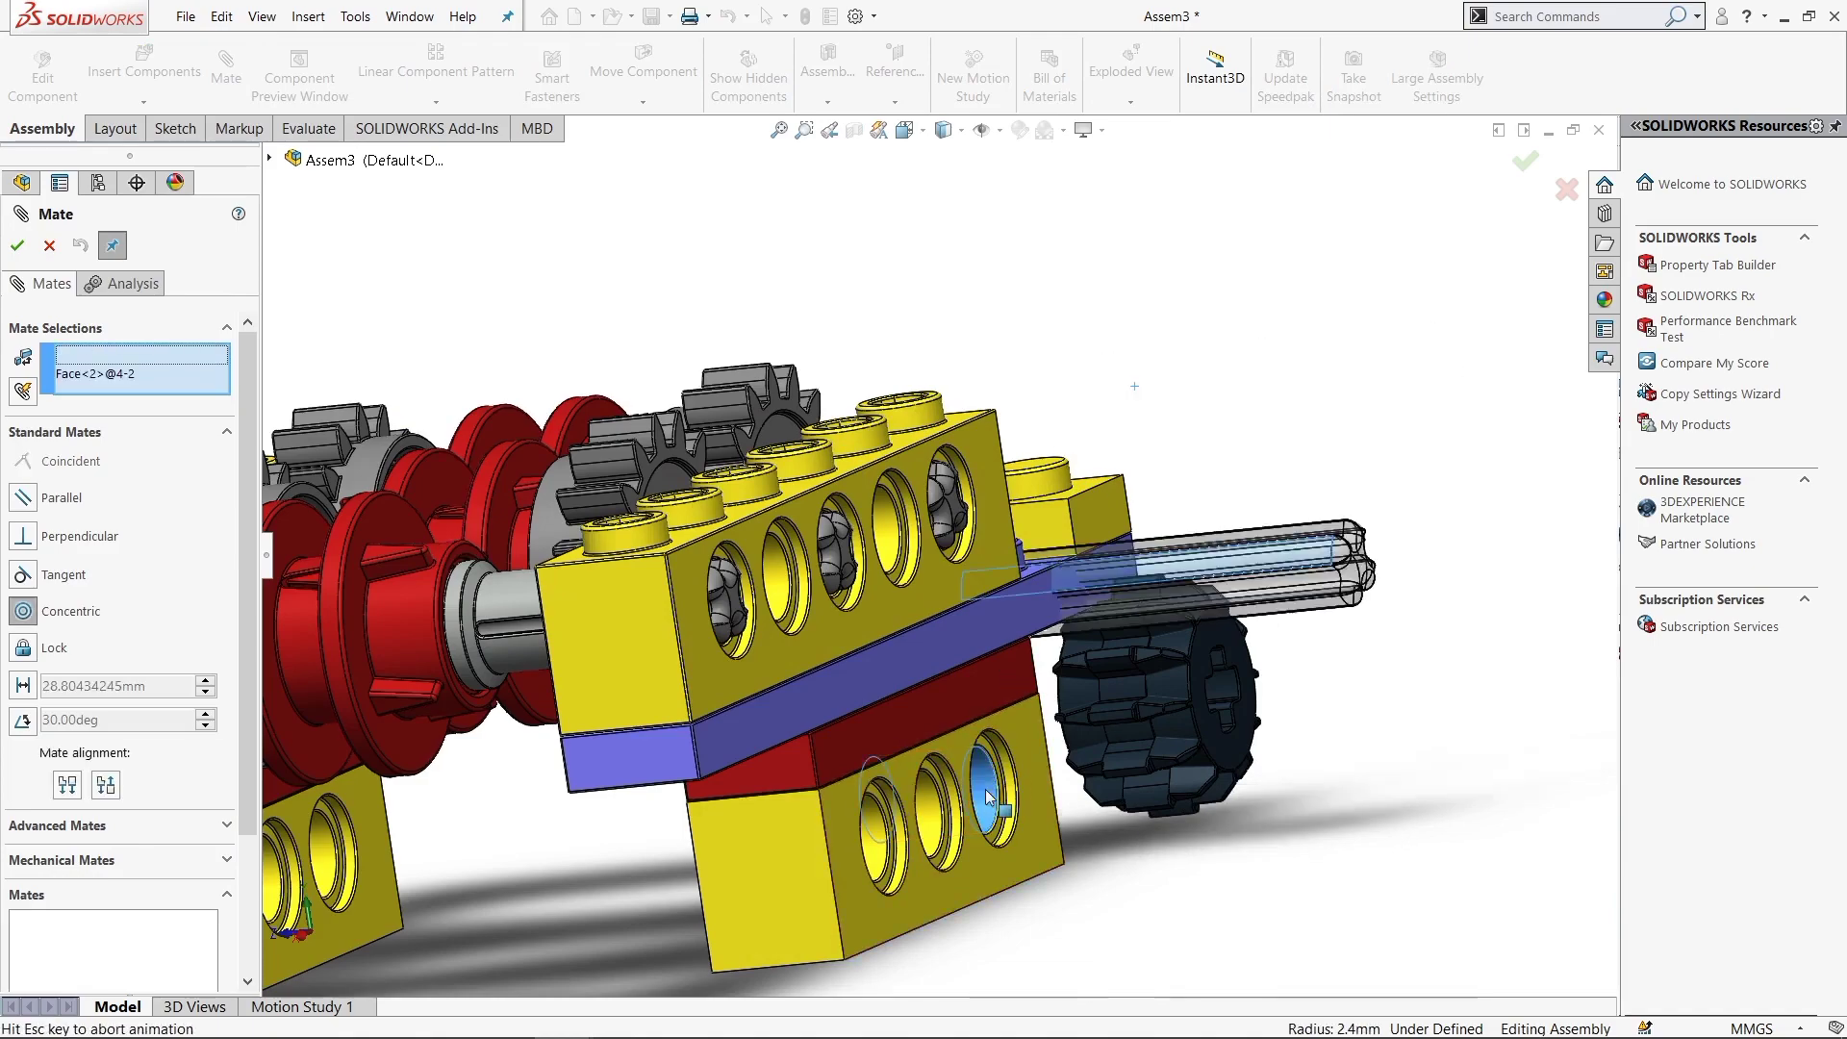
left_click(1588, 769)
Mate black gear 17 concentric with axle 12<4> and exit Mate
middle_click_drag(1356, 646, 1029, 810)
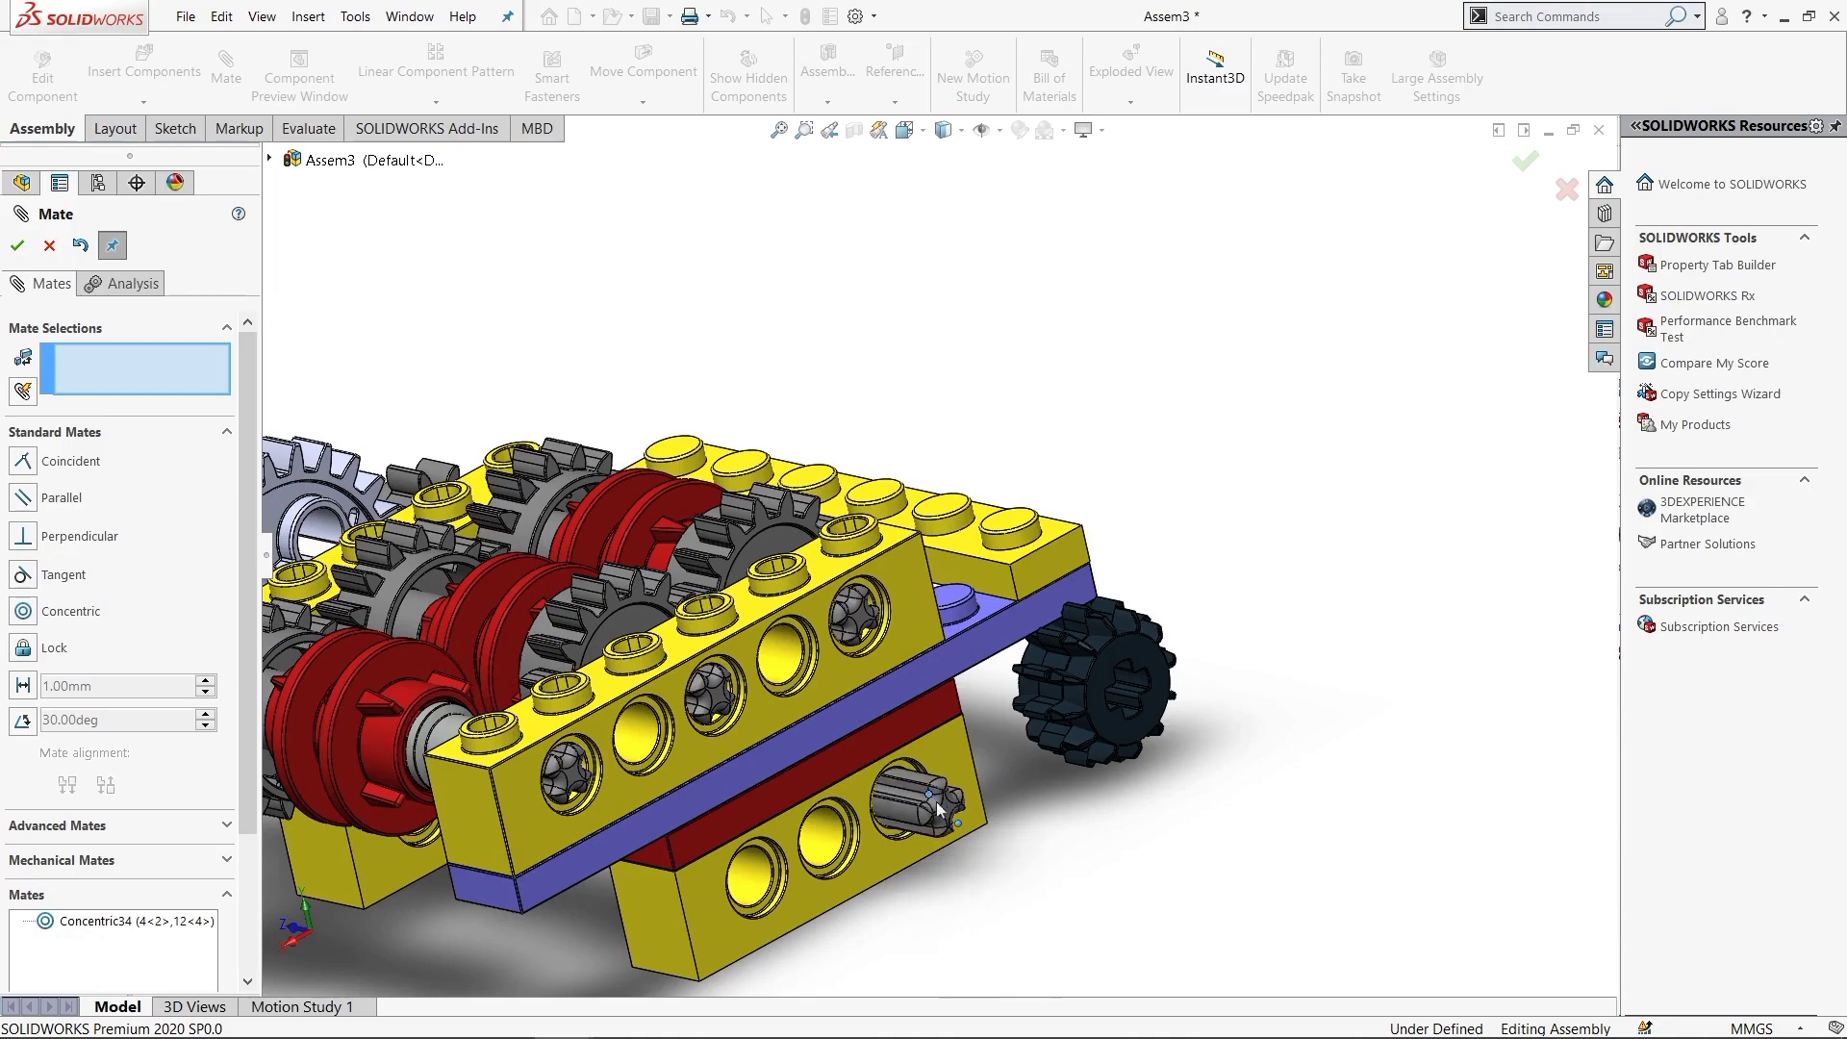
scroll(972, 811, "up", 3)
mouse_move(972, 811)
middle_mouse_down()
mouse_move(1080, 659)
mouse_move(1094, 694)
middle_mouse_up()
scroll(992, 652, "down", 4)
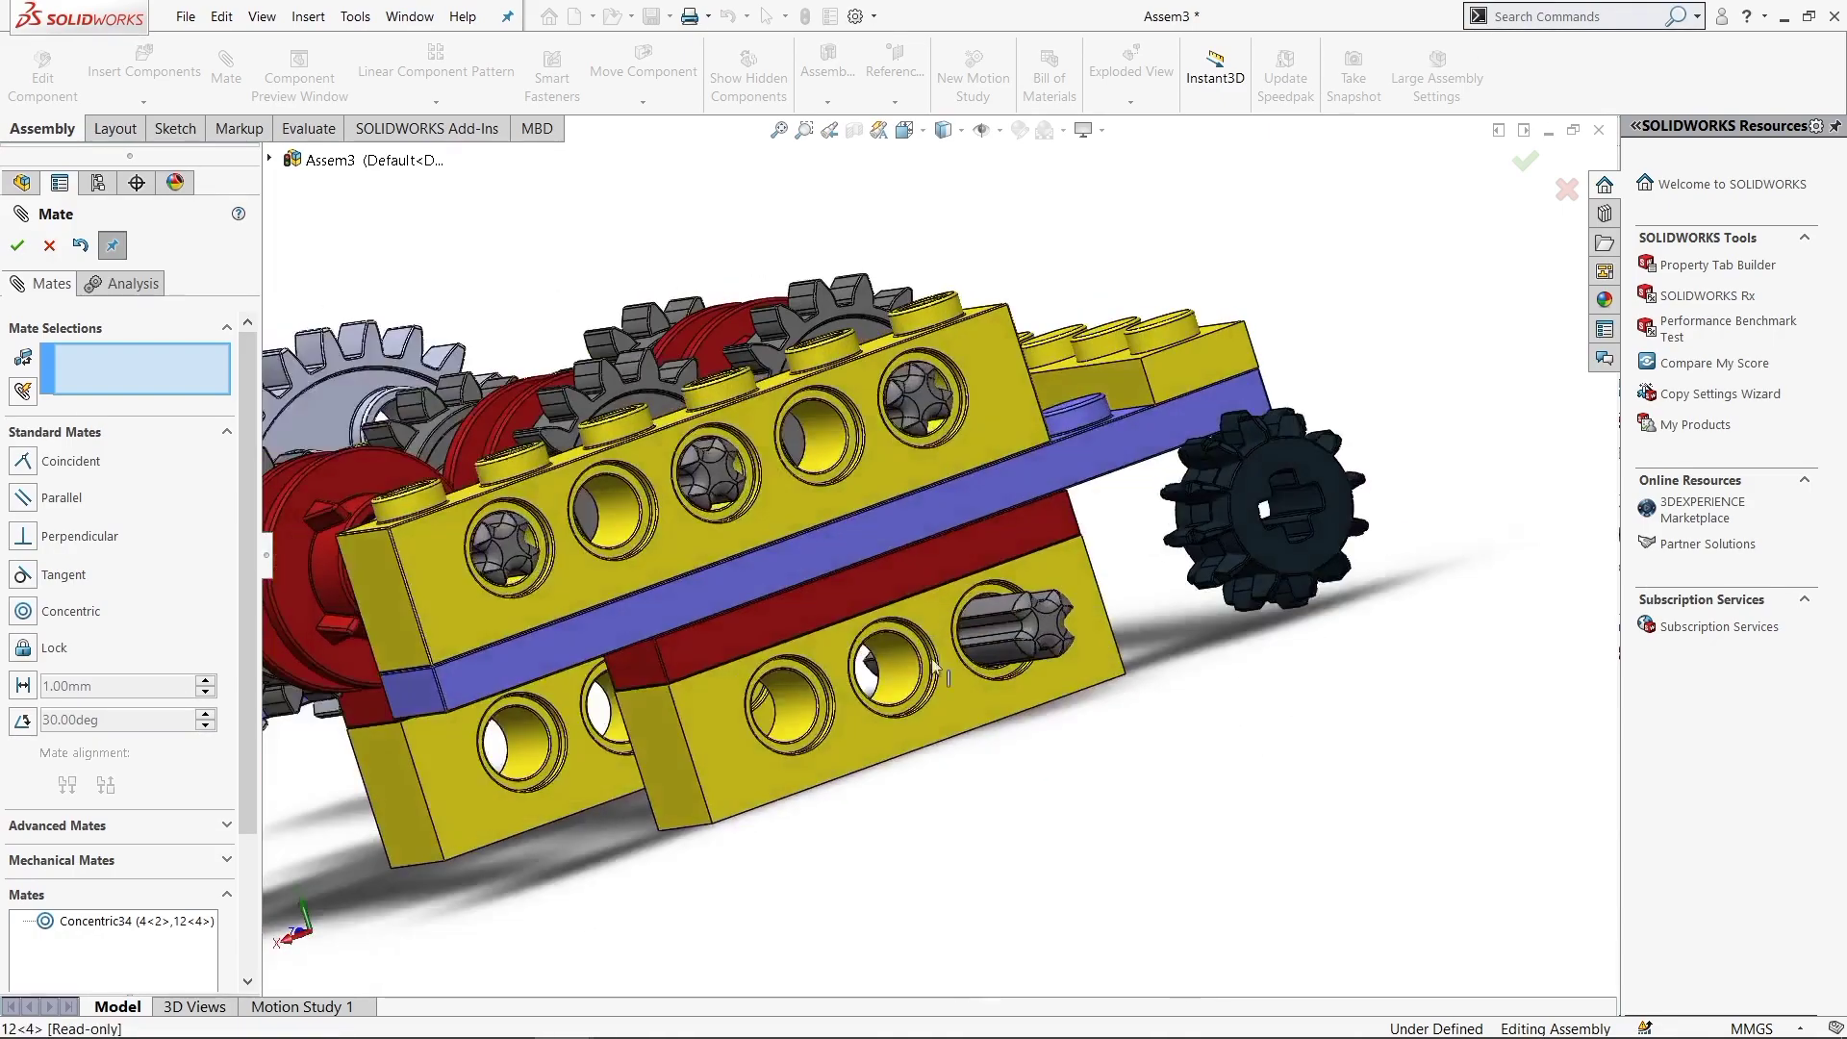
scroll(1212, 519, "down", 4)
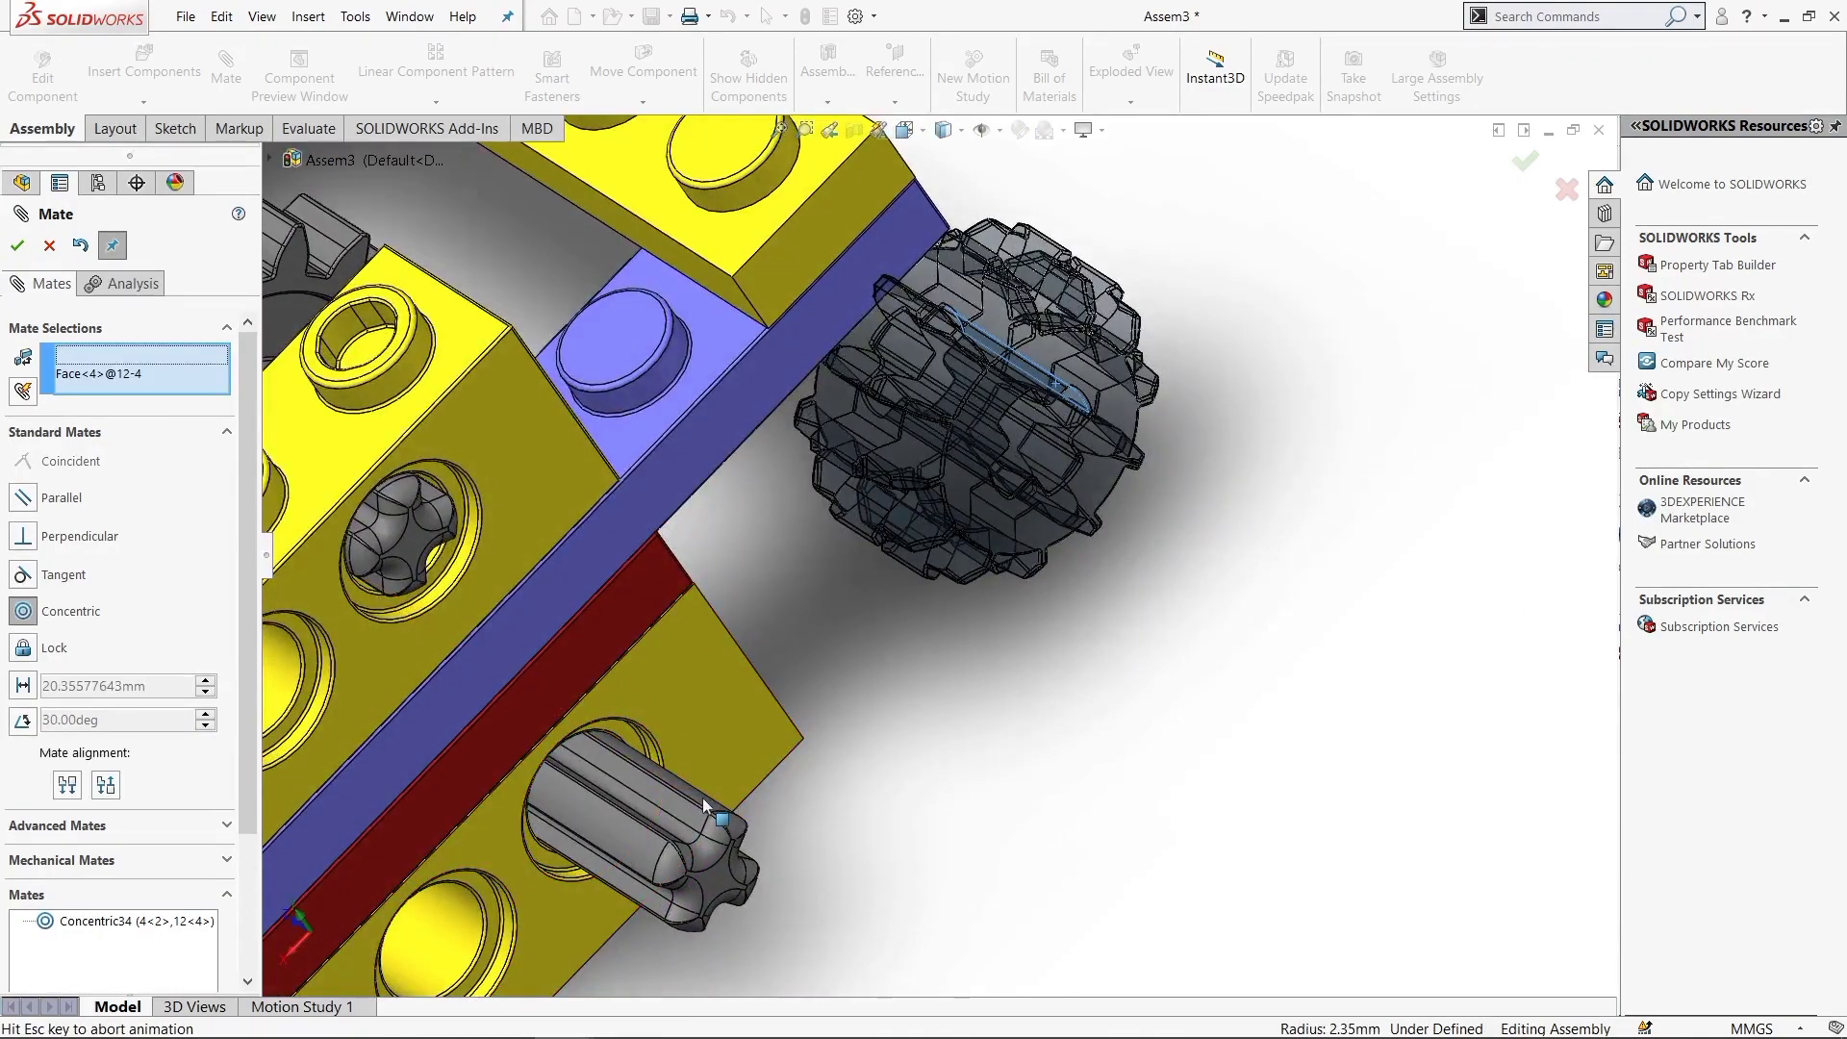
left_click(702, 798)
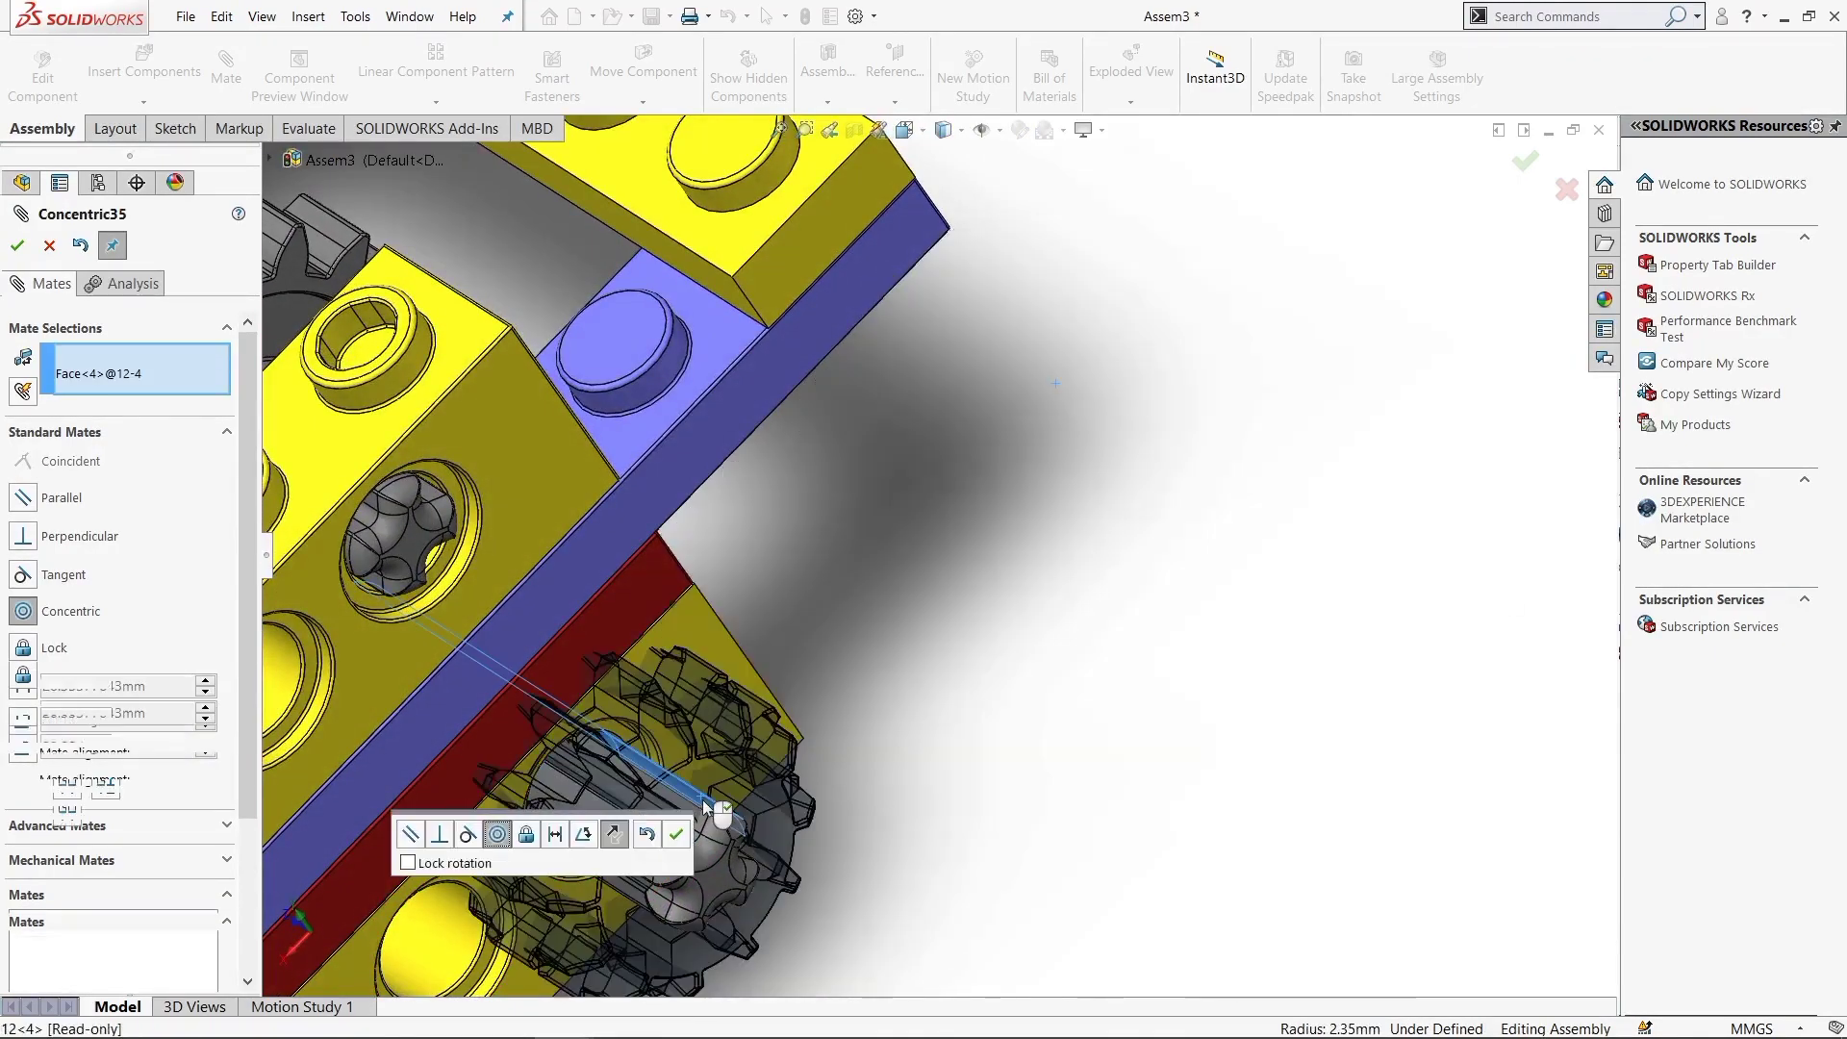
mouse_move(883, 662)
middle_mouse_down()
mouse_move(879, 491)
mouse_move(753, 681)
mouse_move(1056, 465)
middle_mouse_up()
left_click(17, 245)
key("Escape")
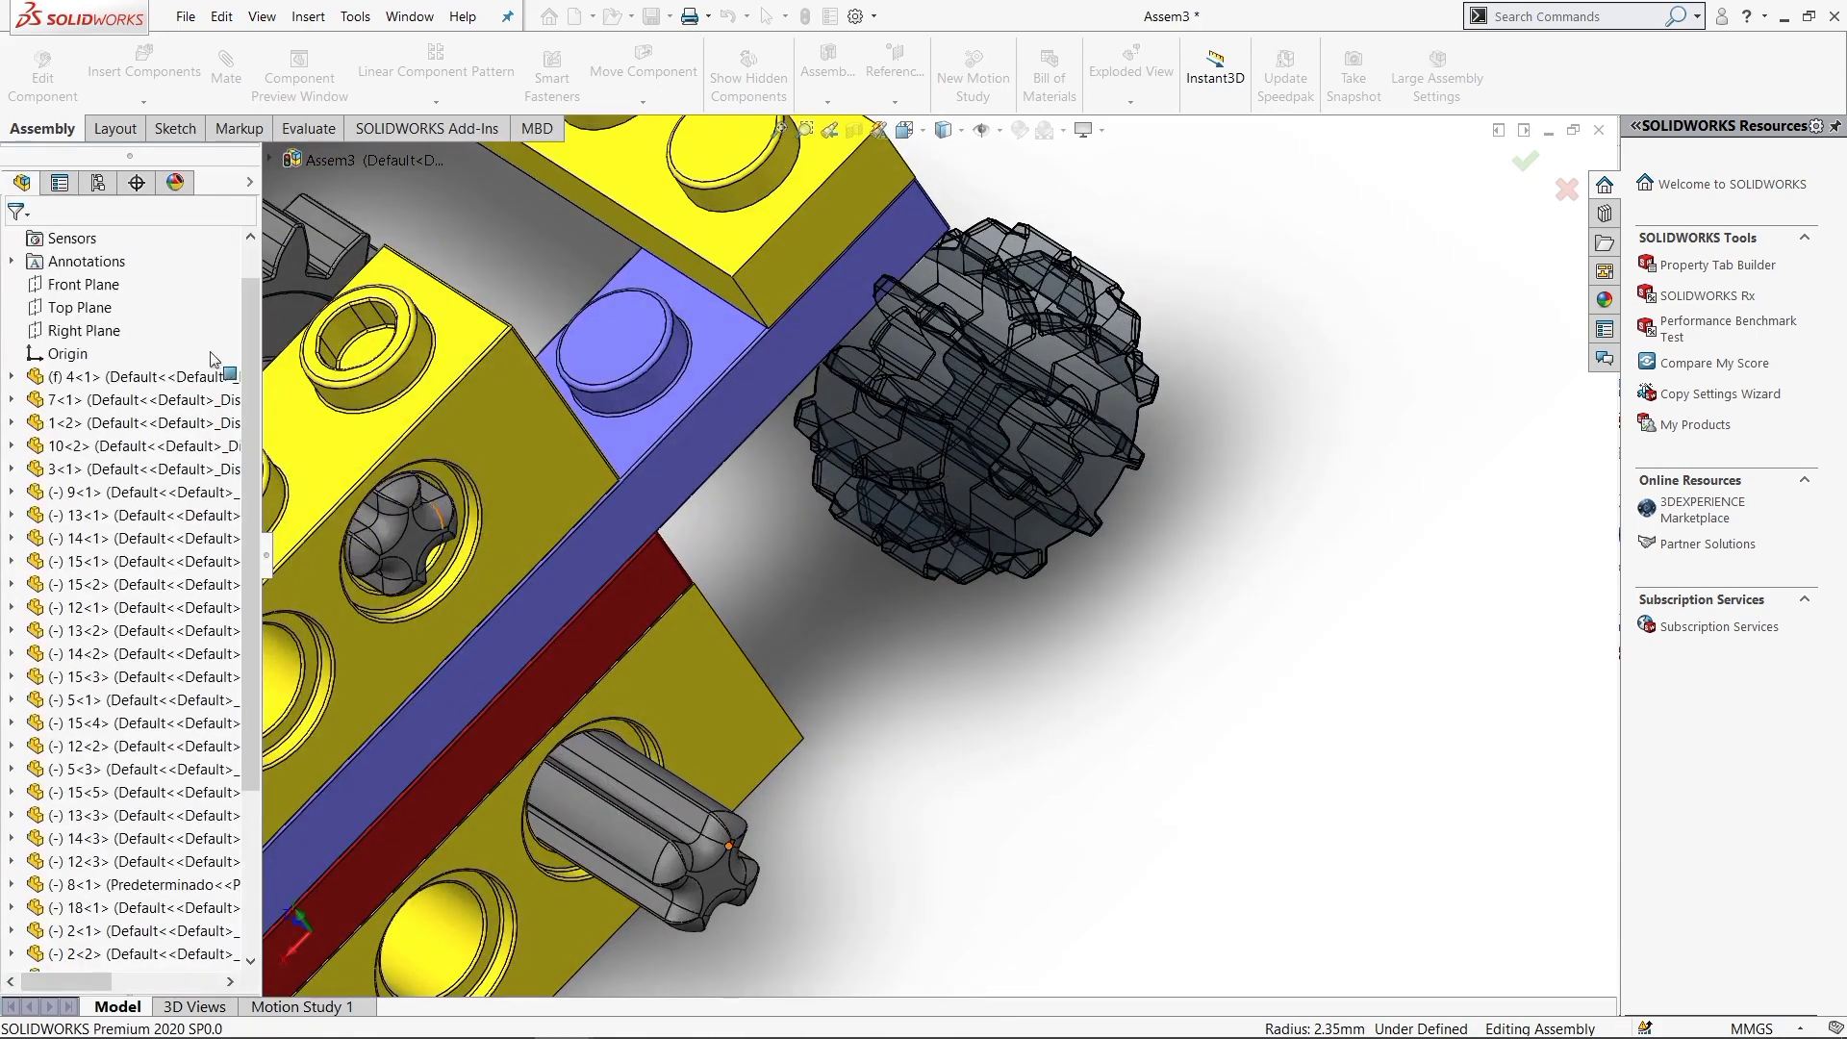
Mate the black gear's hub concentric with the axle and zoom in on the wheel
left_click(1047, 469)
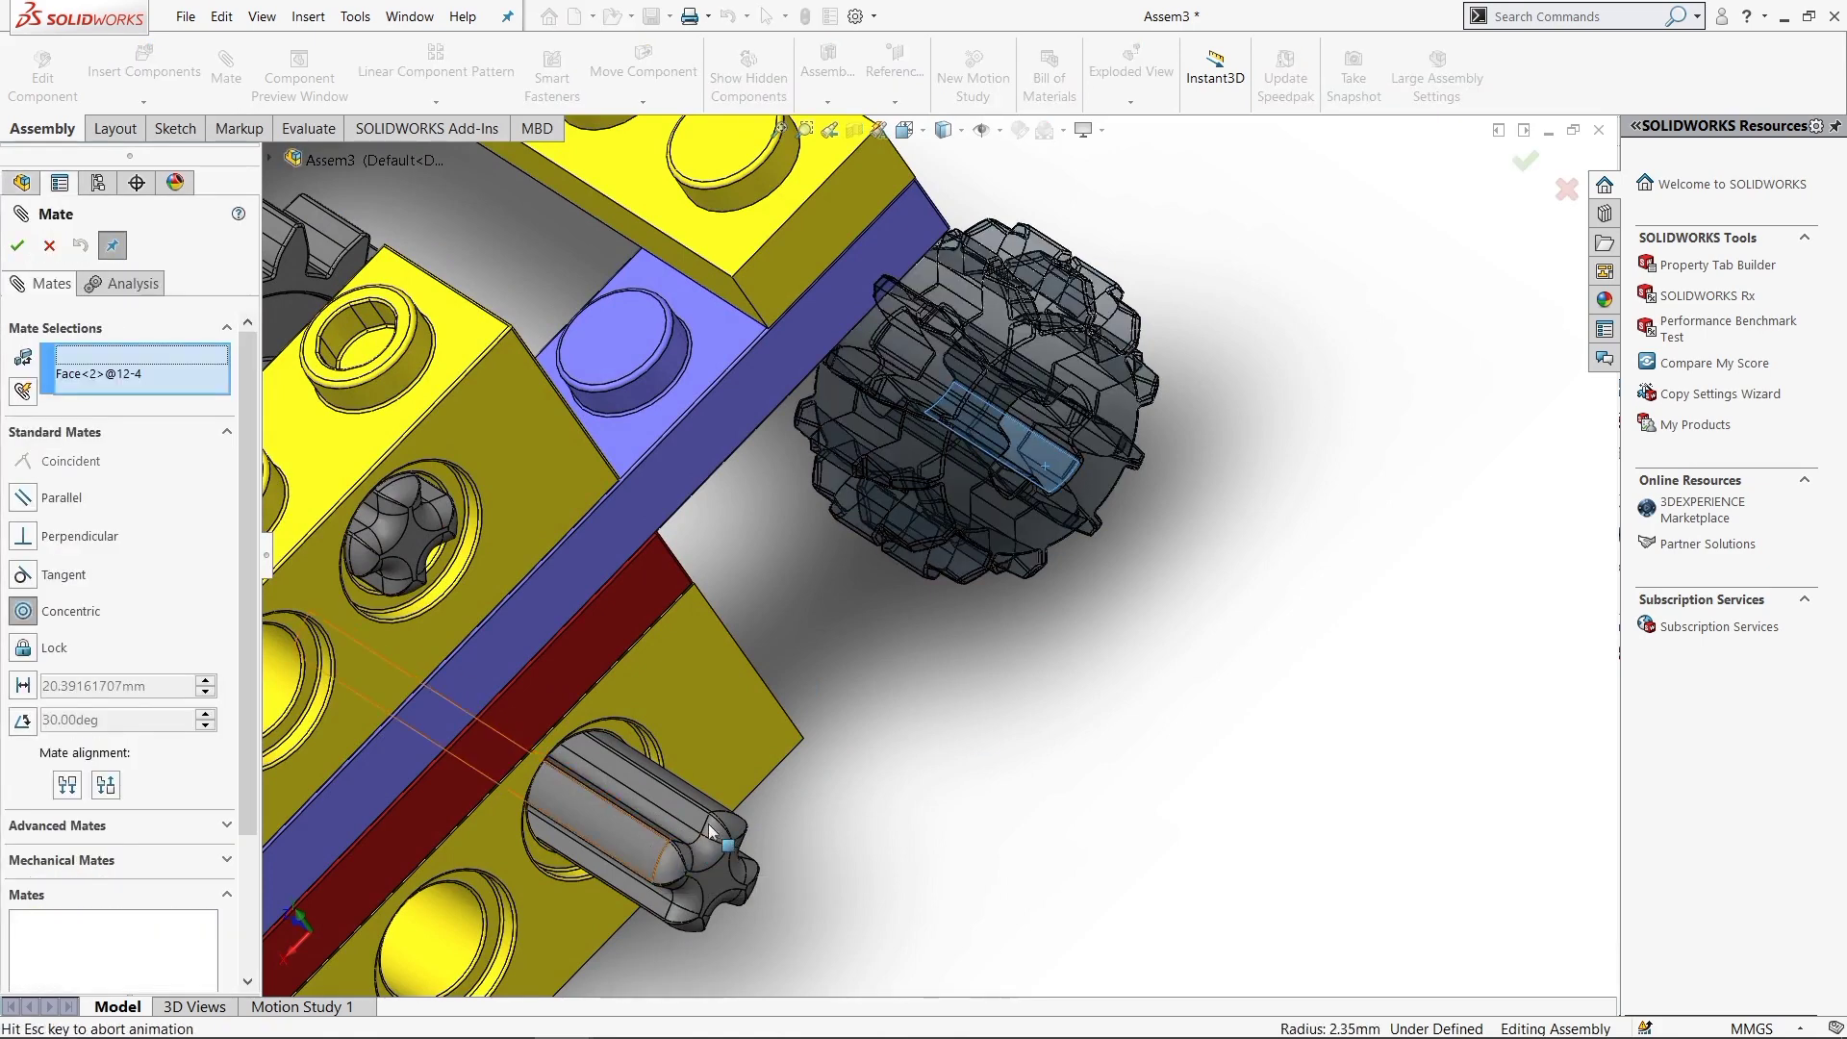
left_click(1513, 762)
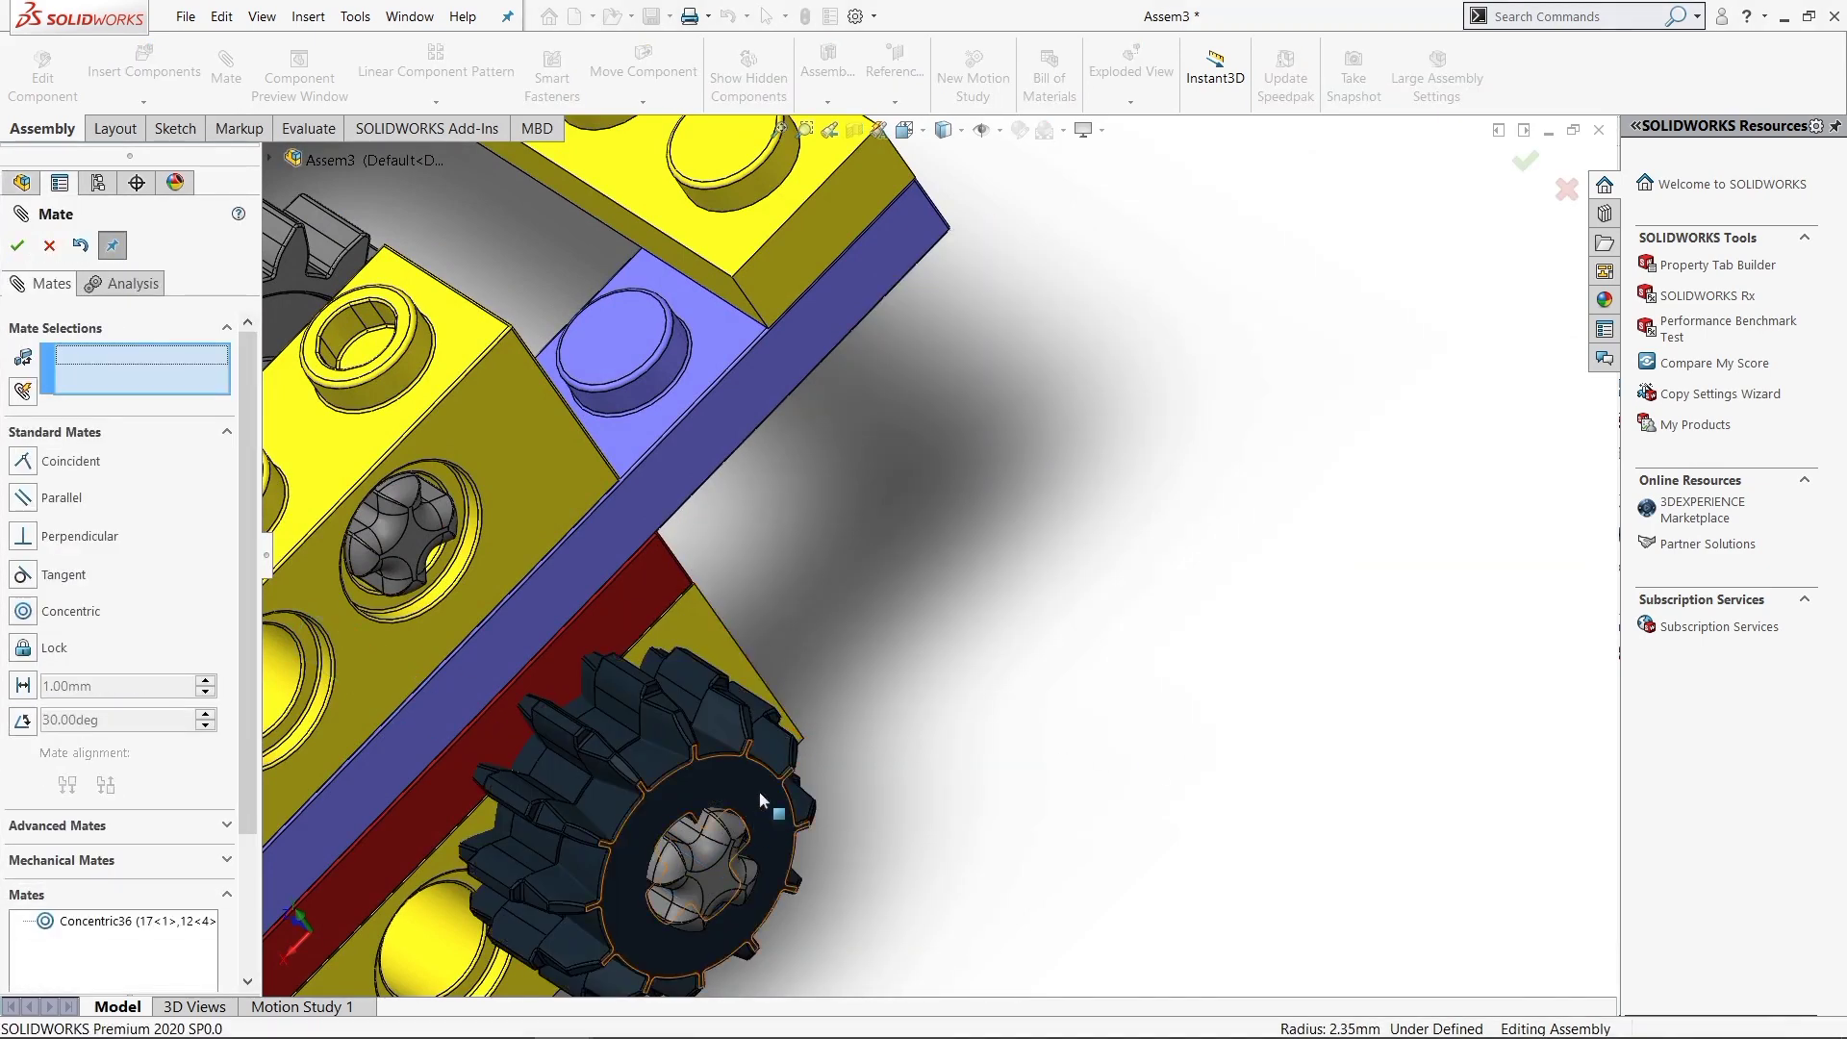
left_click_drag(759, 791, 925, 708)
middle_click_drag(888, 737, 914, 741)
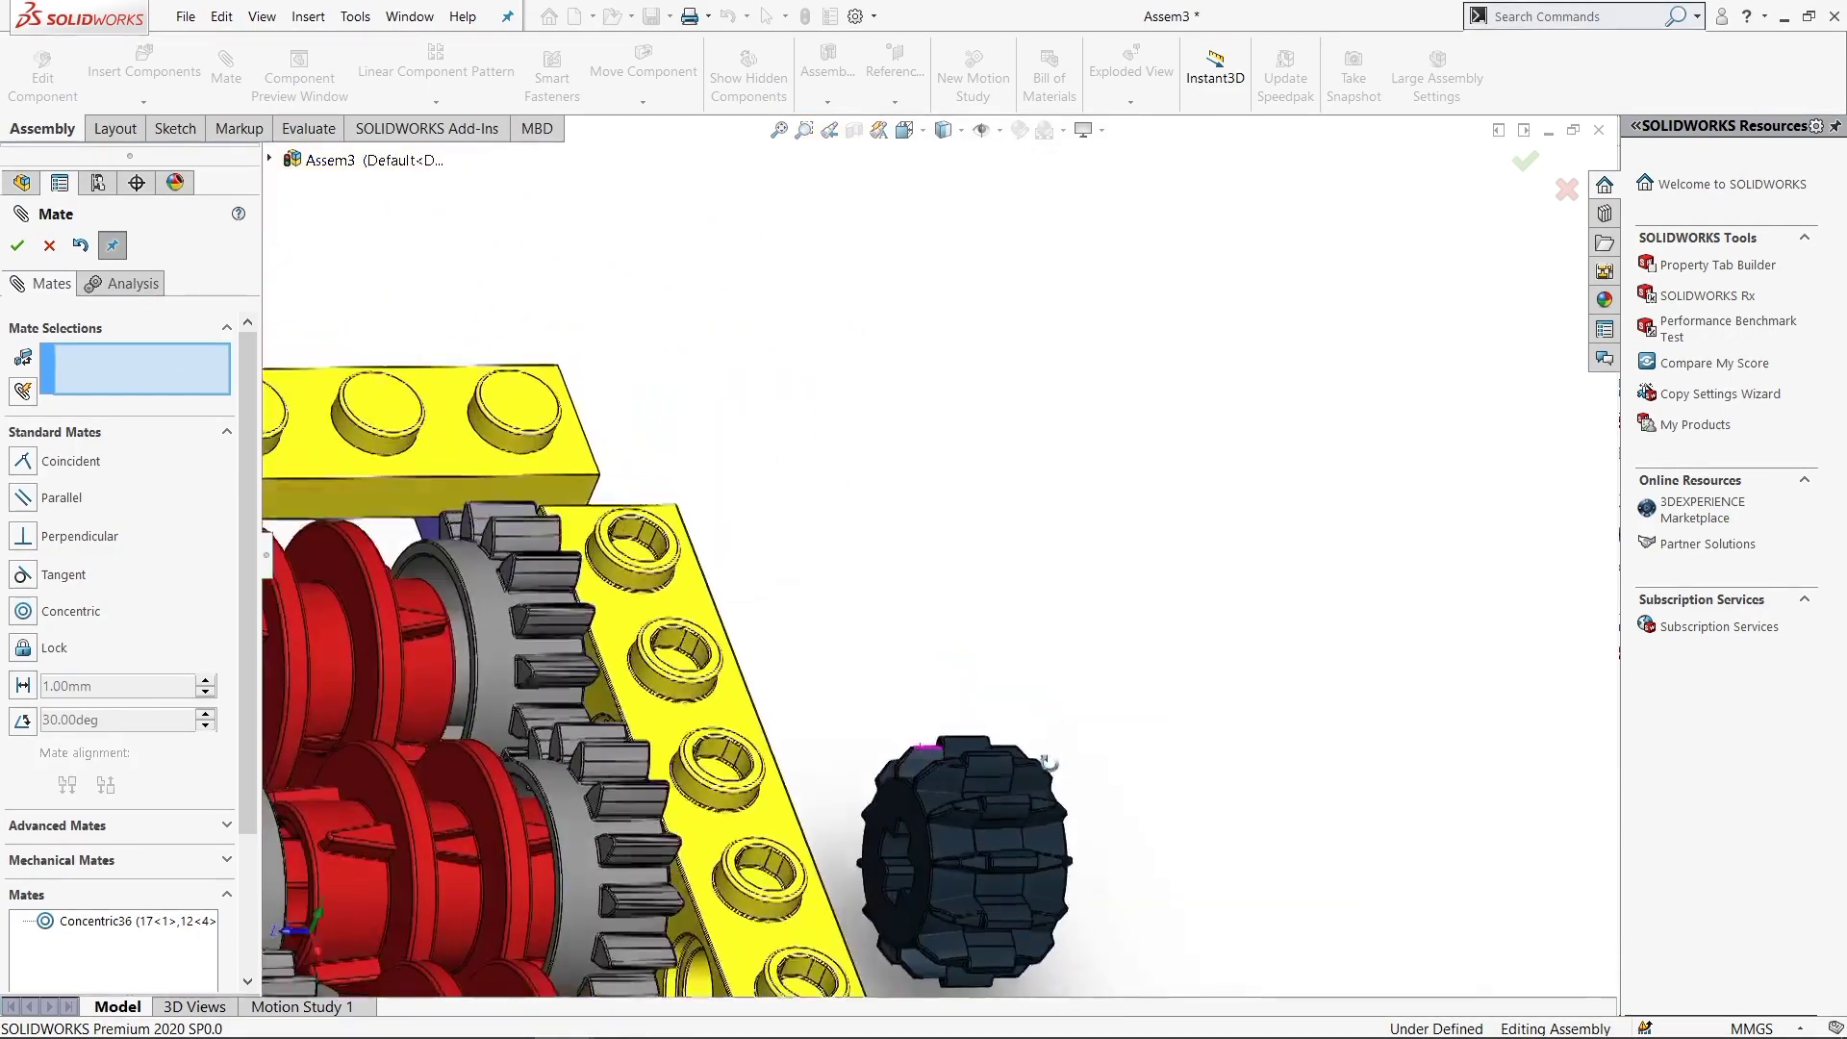
scroll(922, 740, "down", 5)
scroll(922, 741, "down", 3)
Align the wheel's slot parallel with the axle's flat face and slide it toward the beam
middle_click_drag(681, 760, 521, 772)
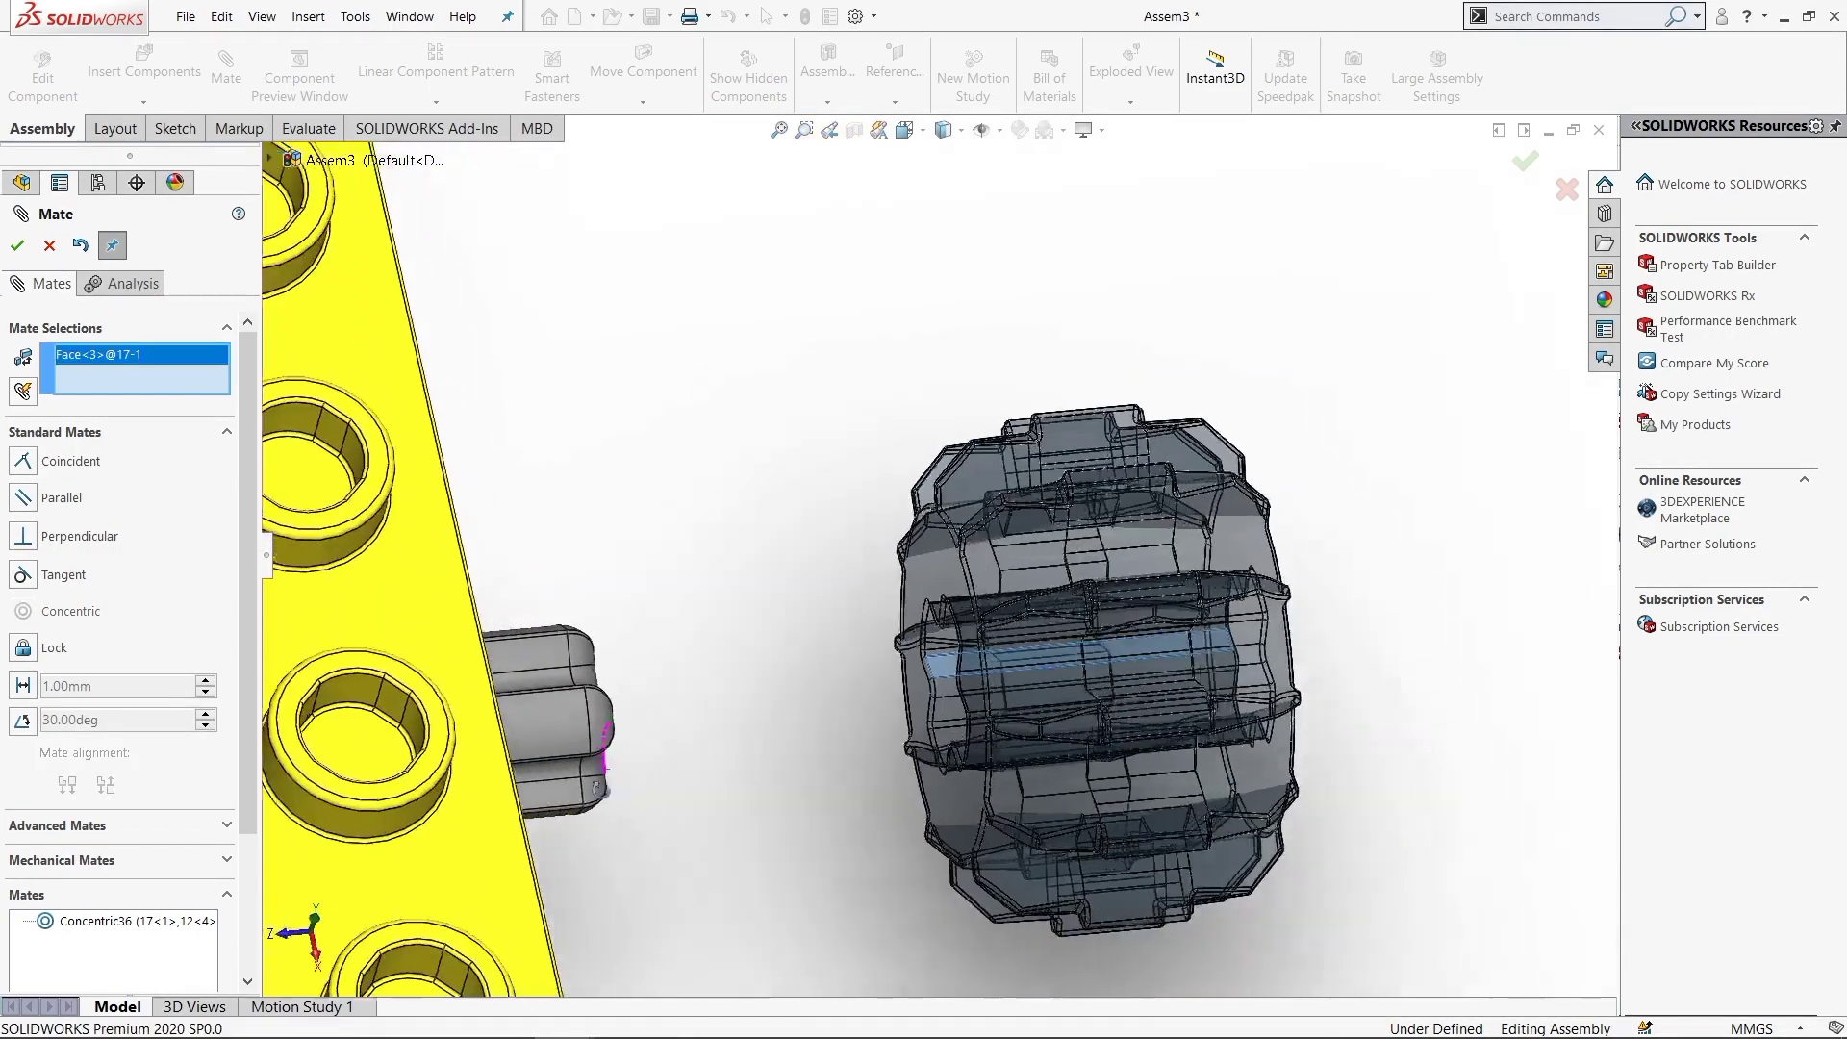
left_click(521, 771)
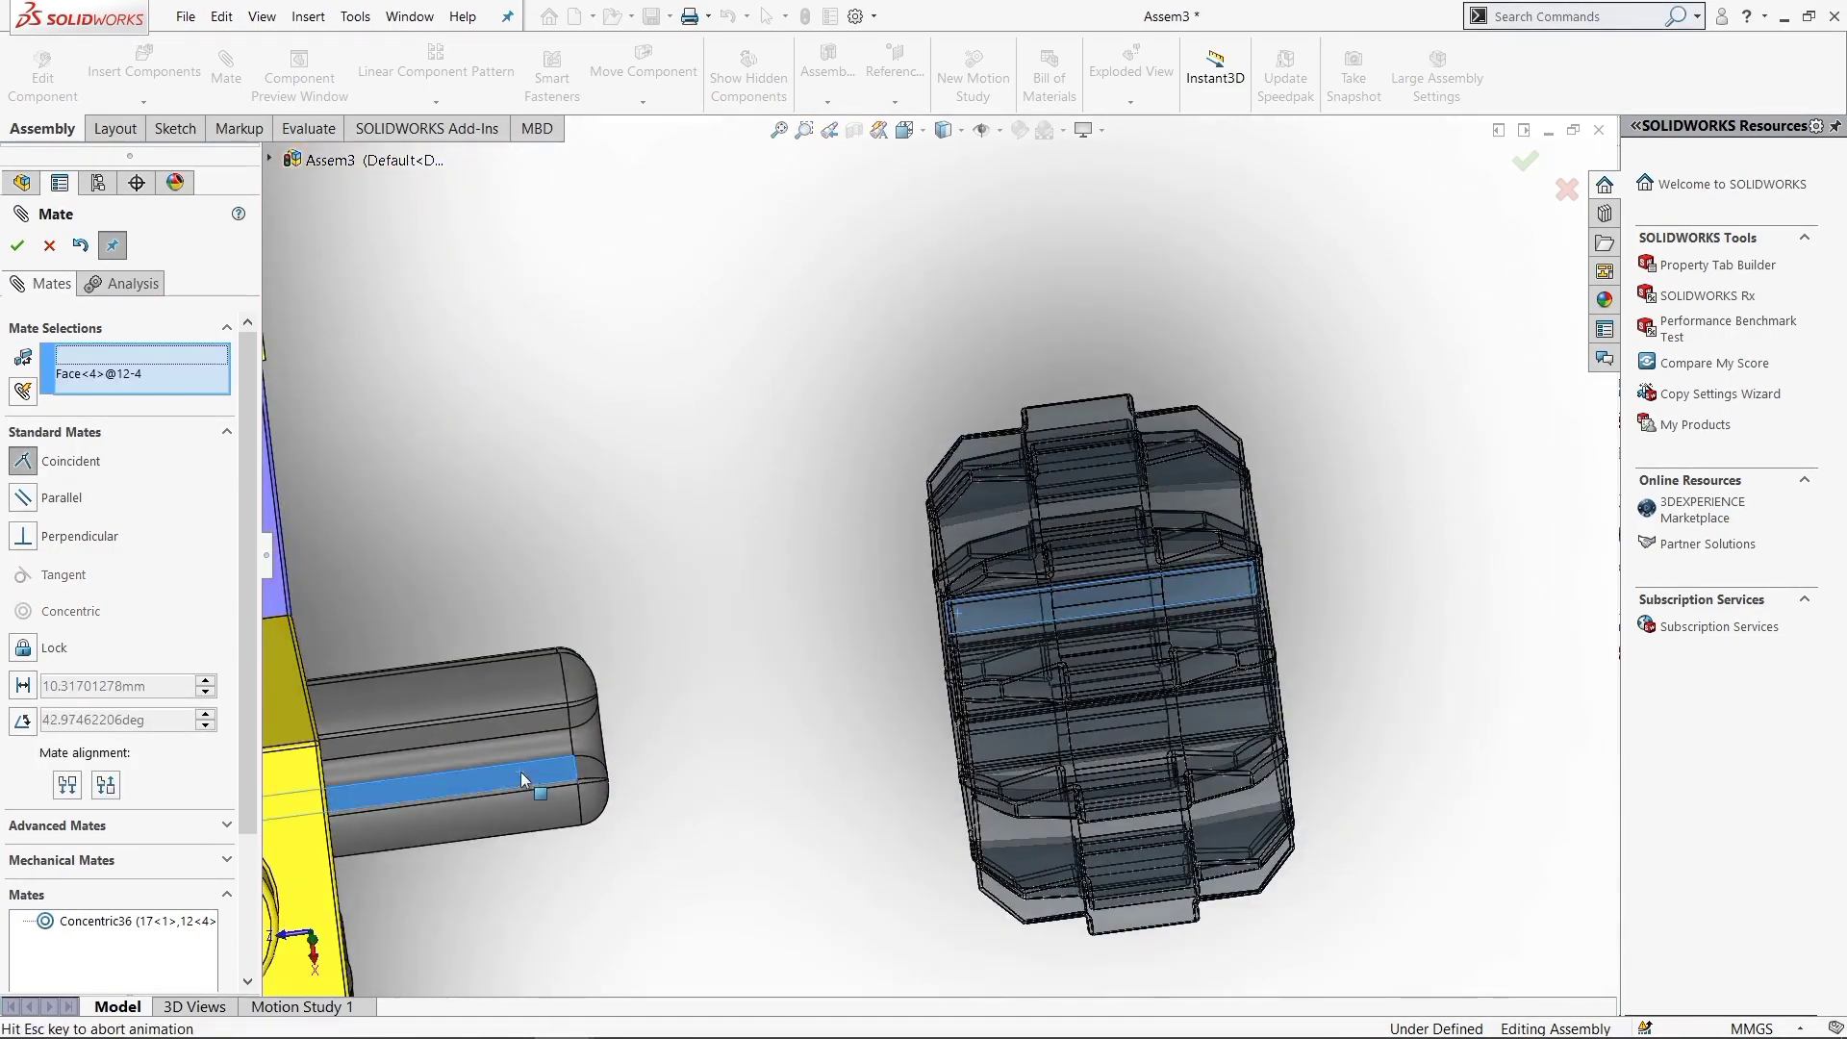
left_click(590, 592)
middle_click_drag(652, 611, 1010, 791)
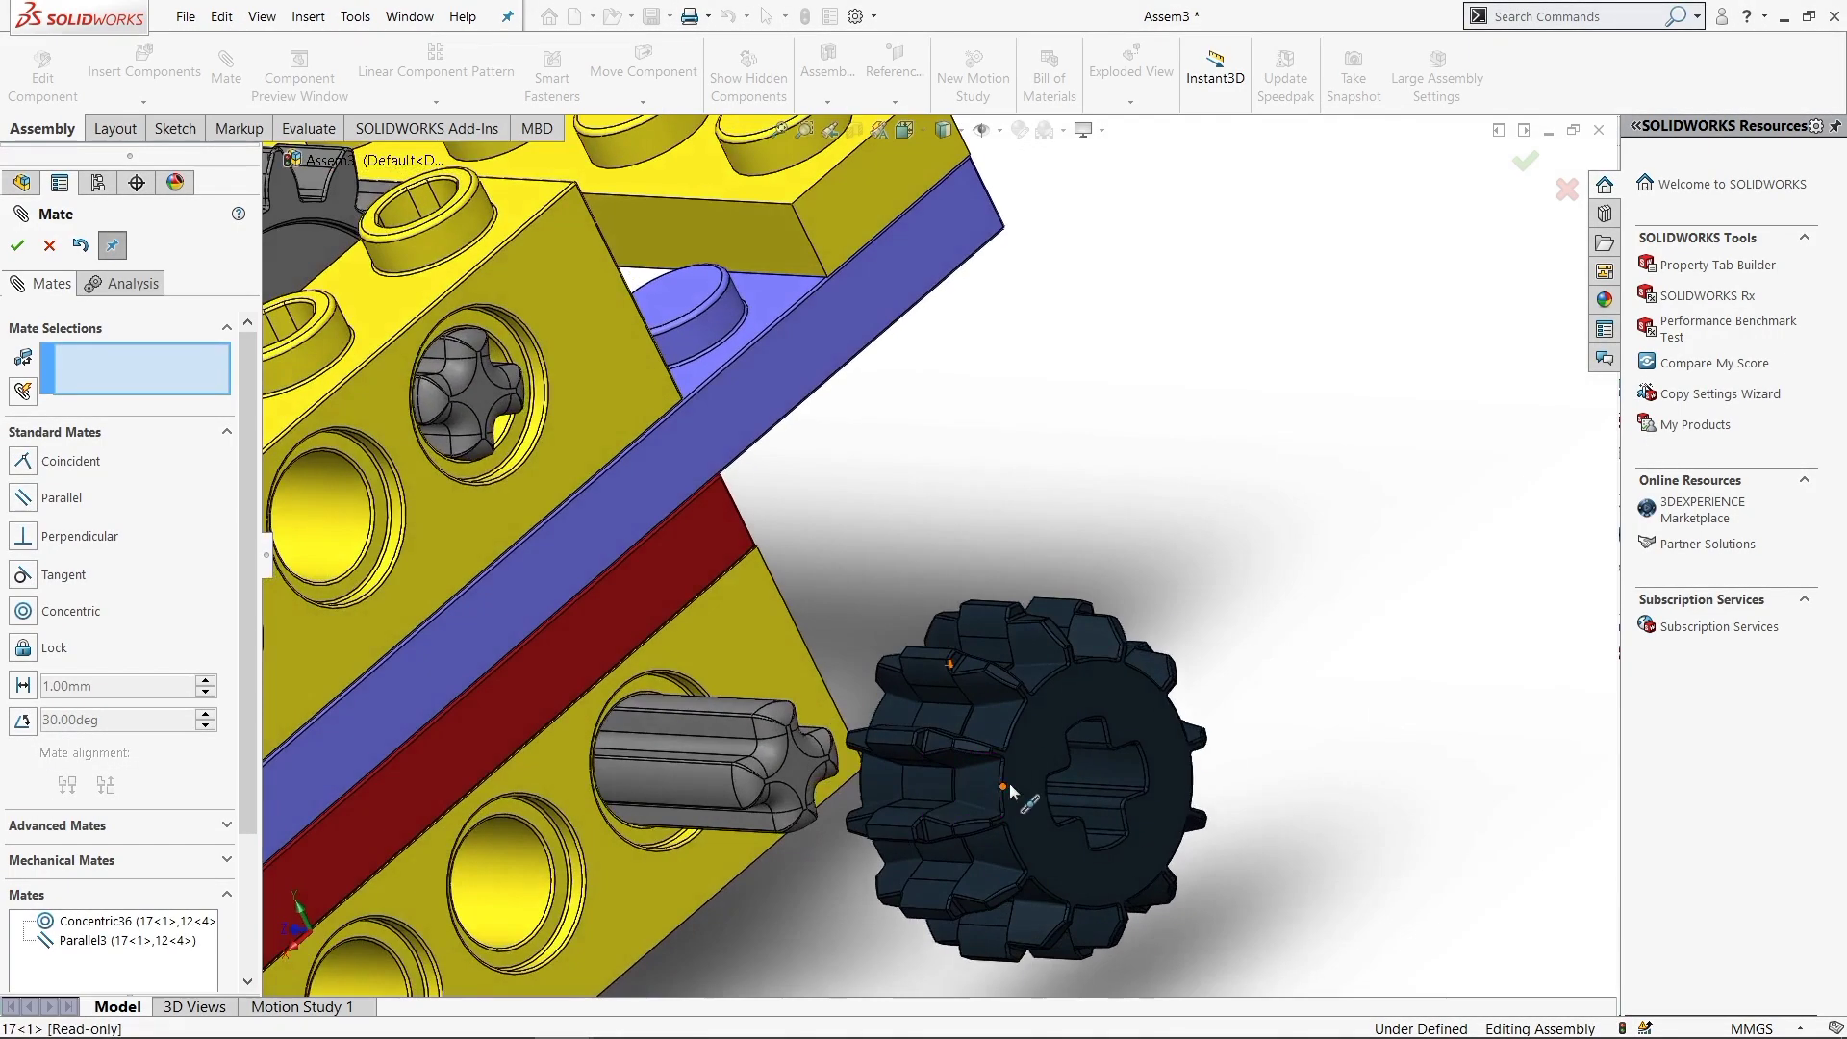
left_click_drag(1010, 791, 635, 767)
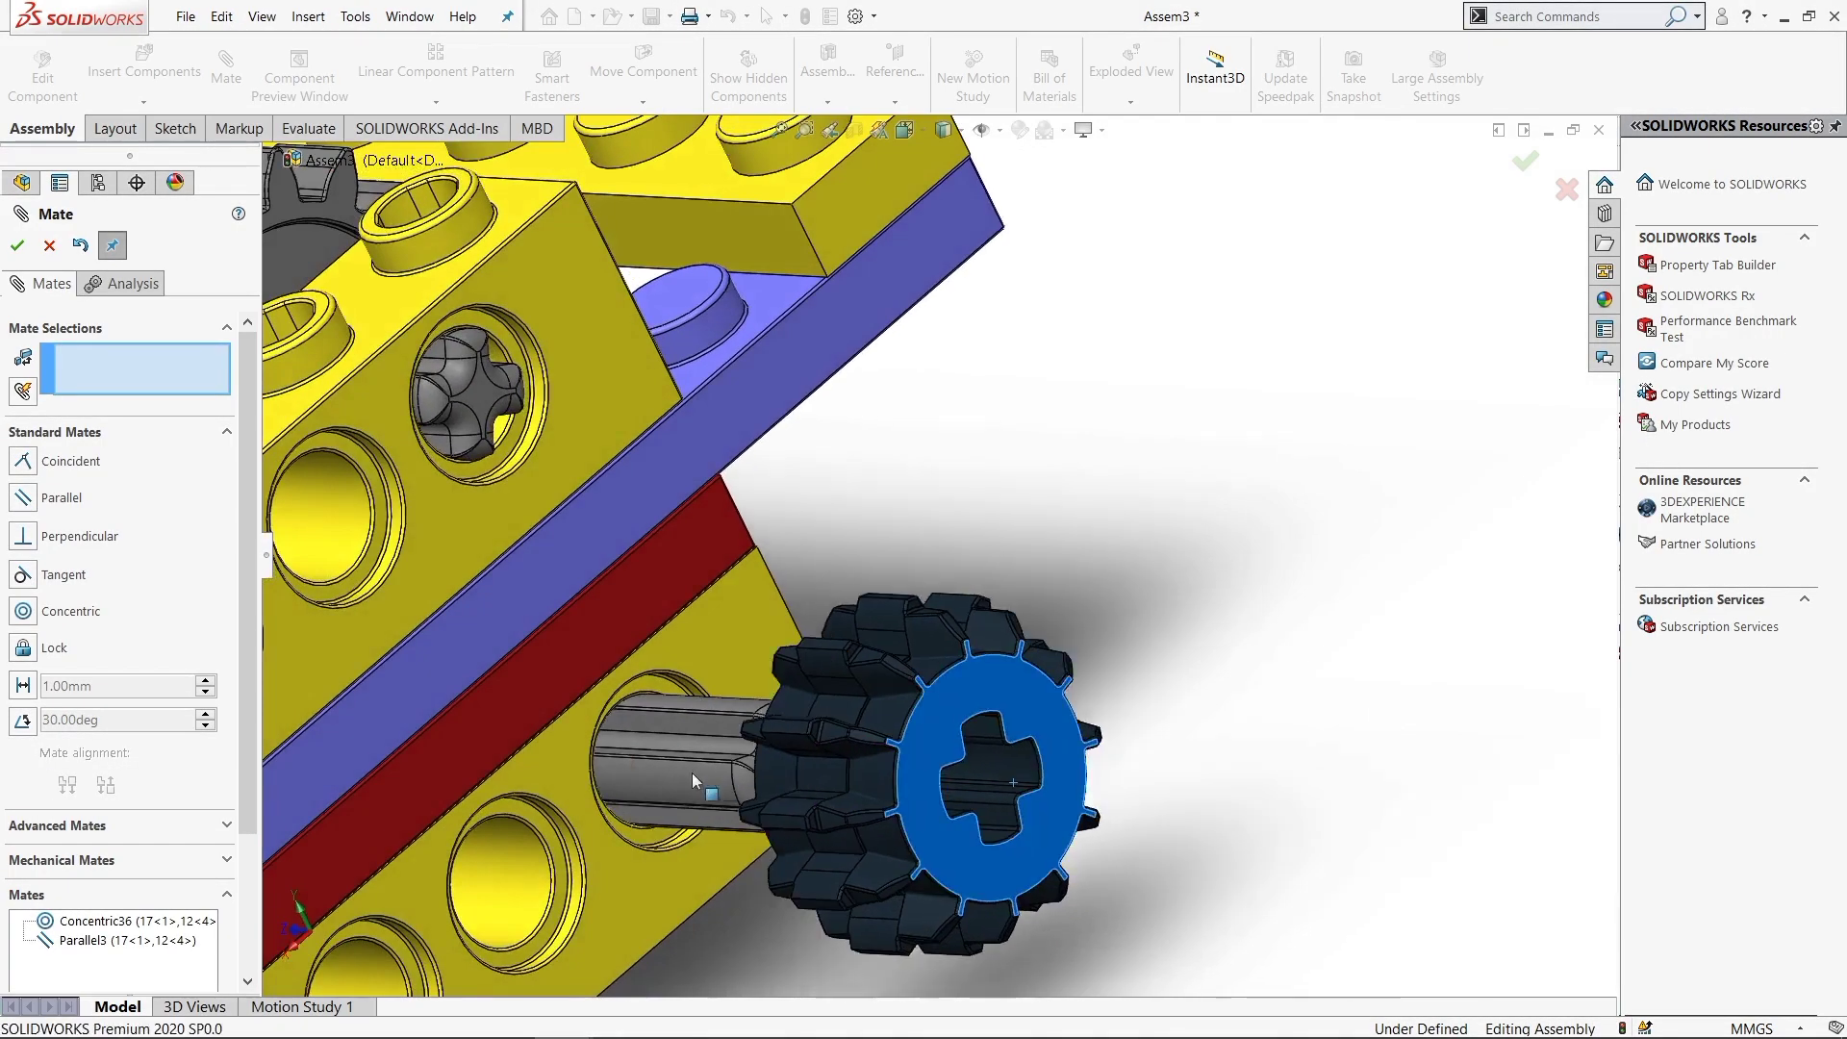
Seat the wheel face coincident against the beam's flat side face
middle_click_drag(986, 664, 789, 769)
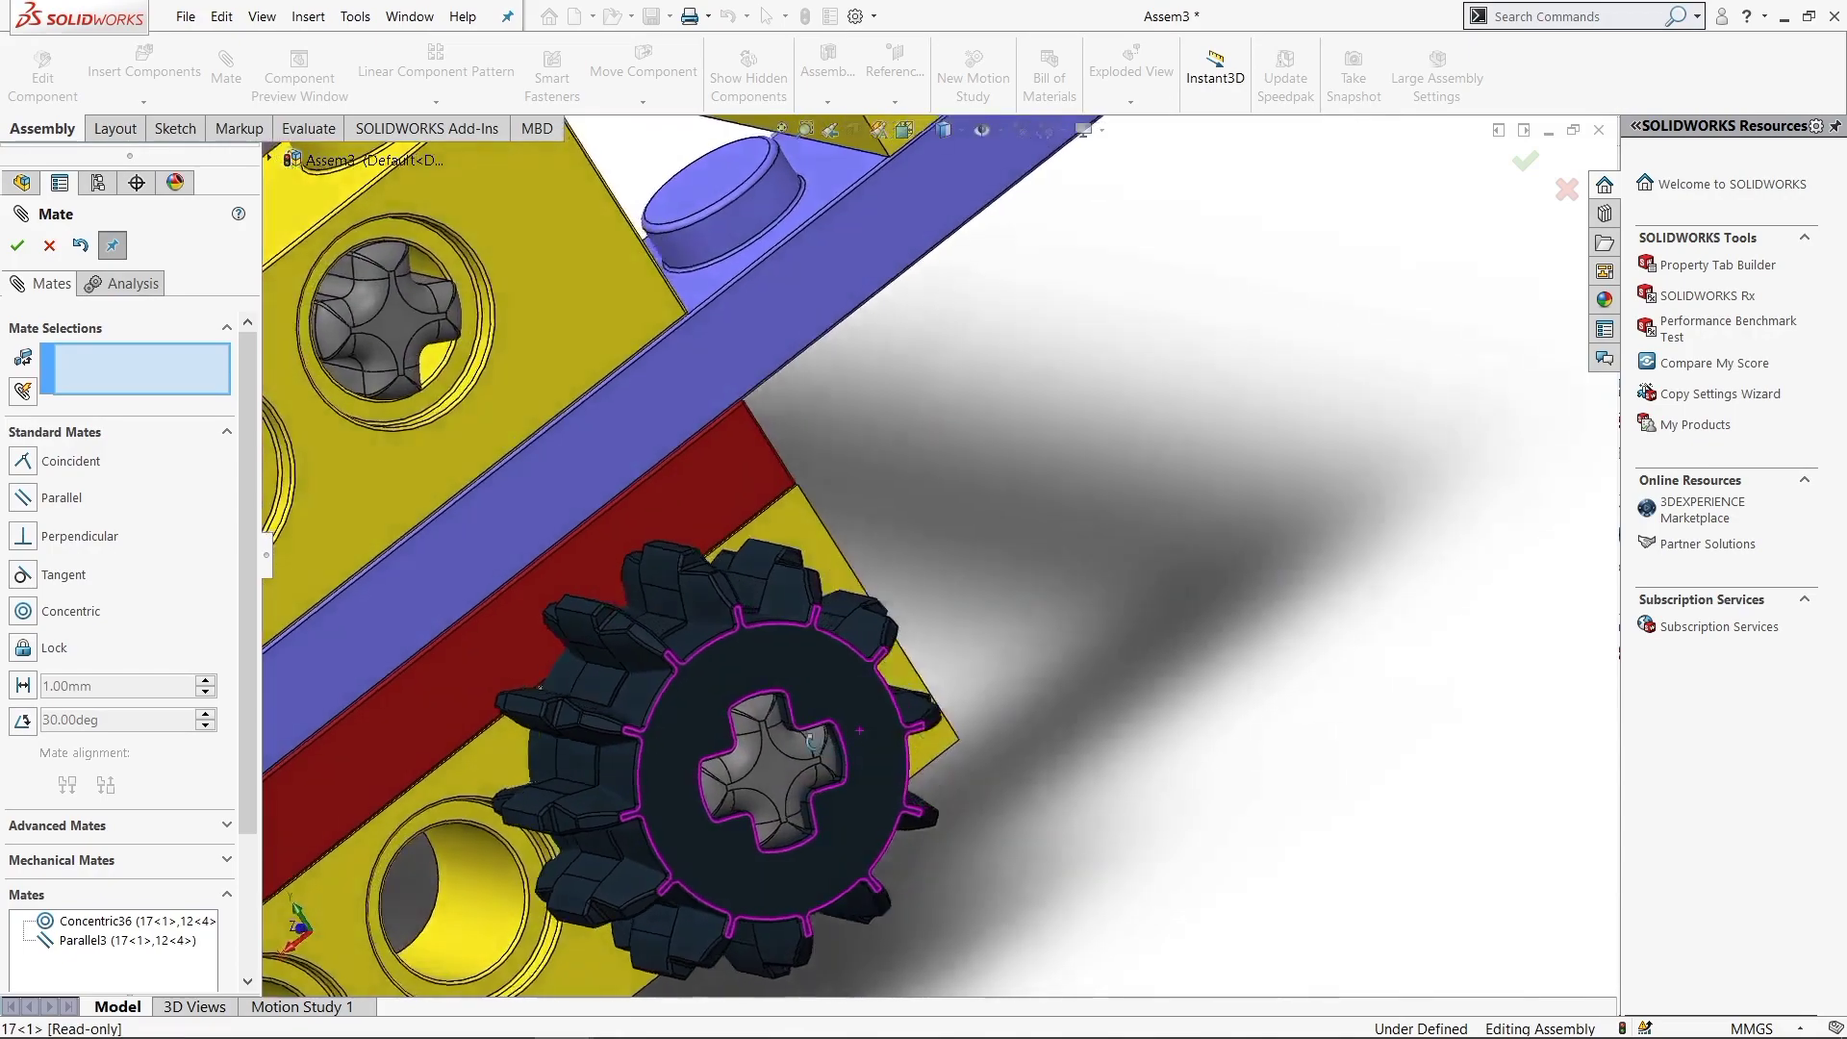
scroll(789, 769, "down", 5)
left_click_drag(824, 758, 833, 705)
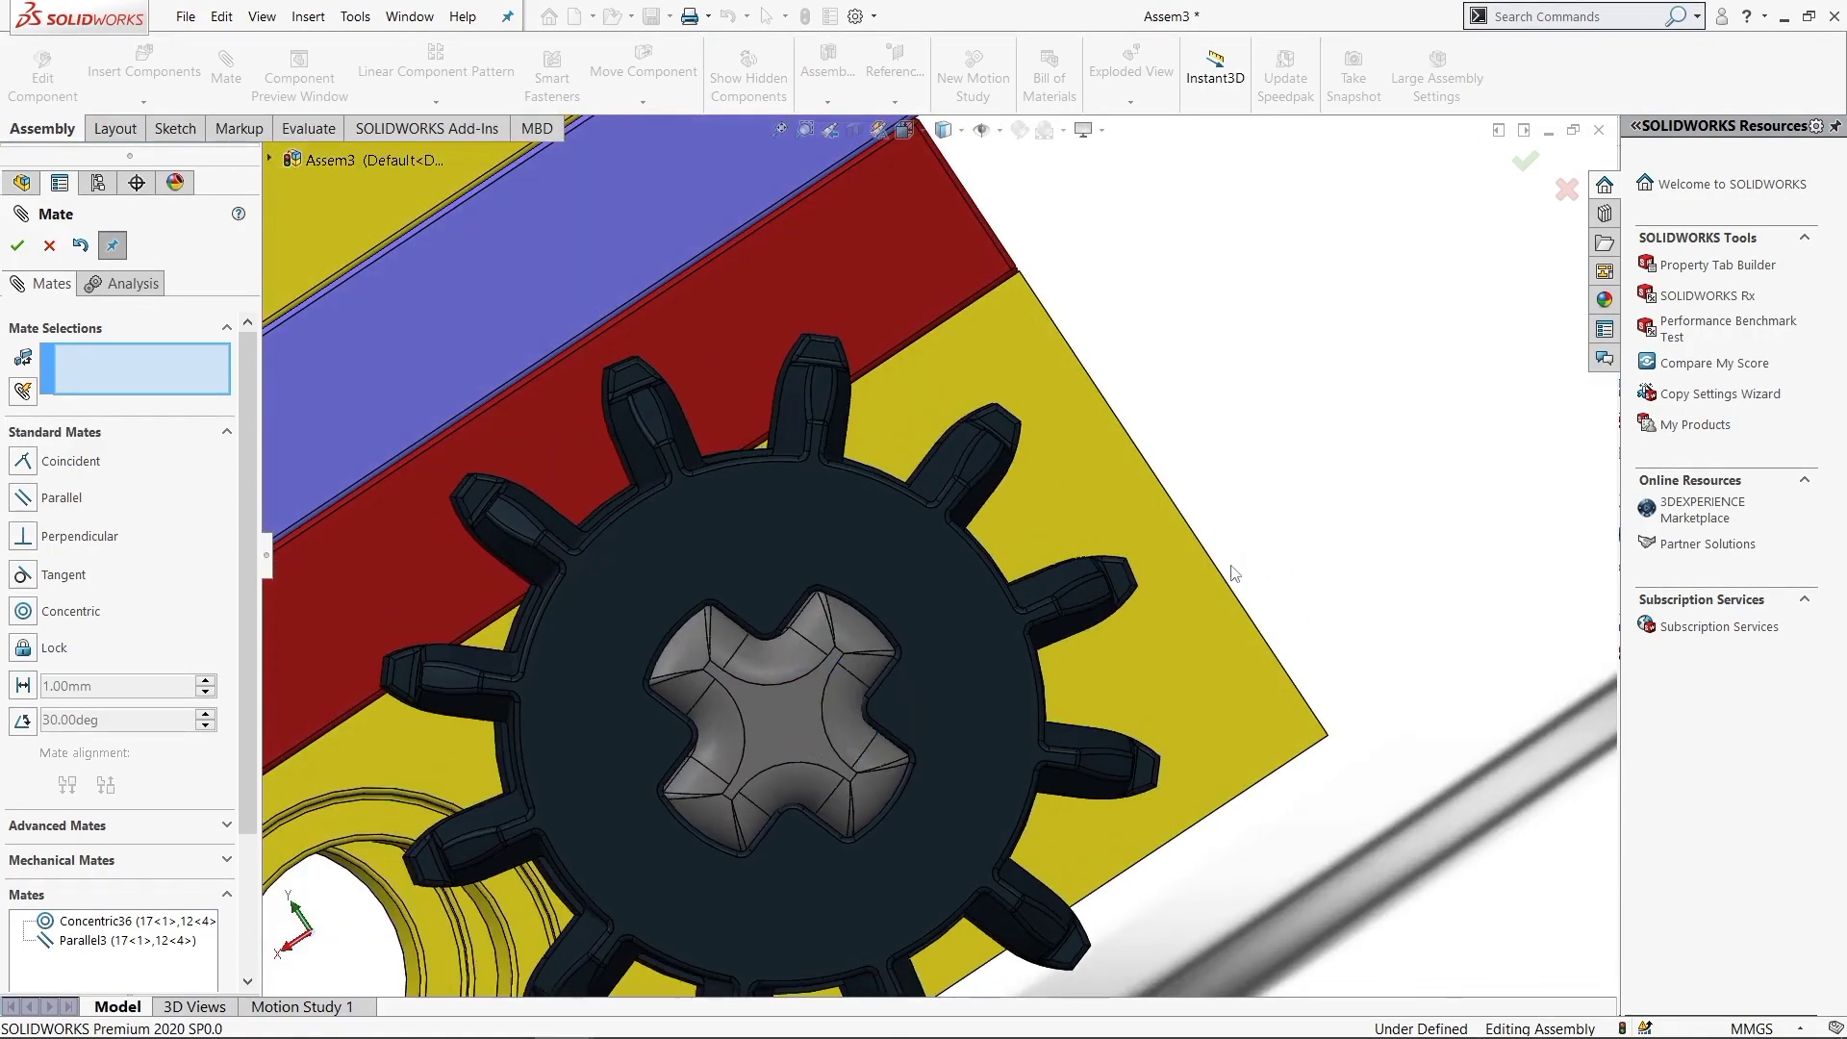
scroll(1234, 573, "up", 3)
middle_click_drag(1234, 574, 1234, 658)
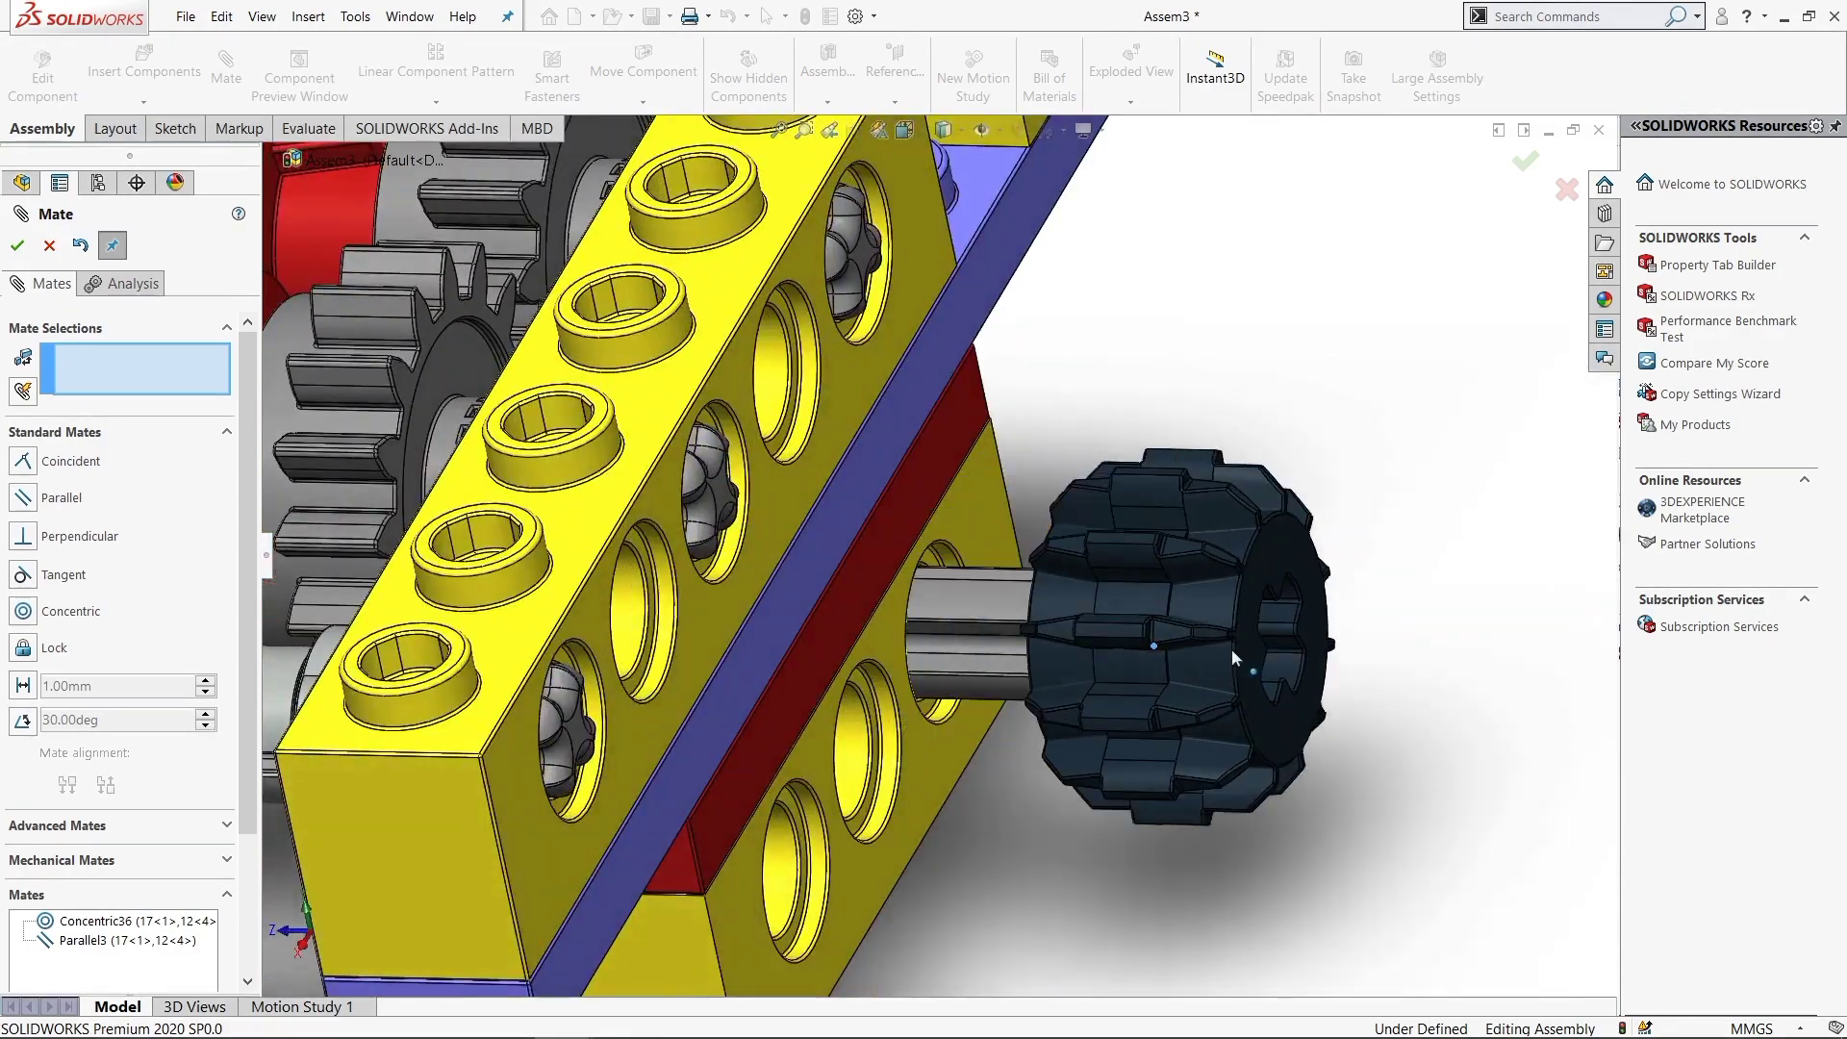
left_click(979, 523)
scroll(1041, 573, "down", 5)
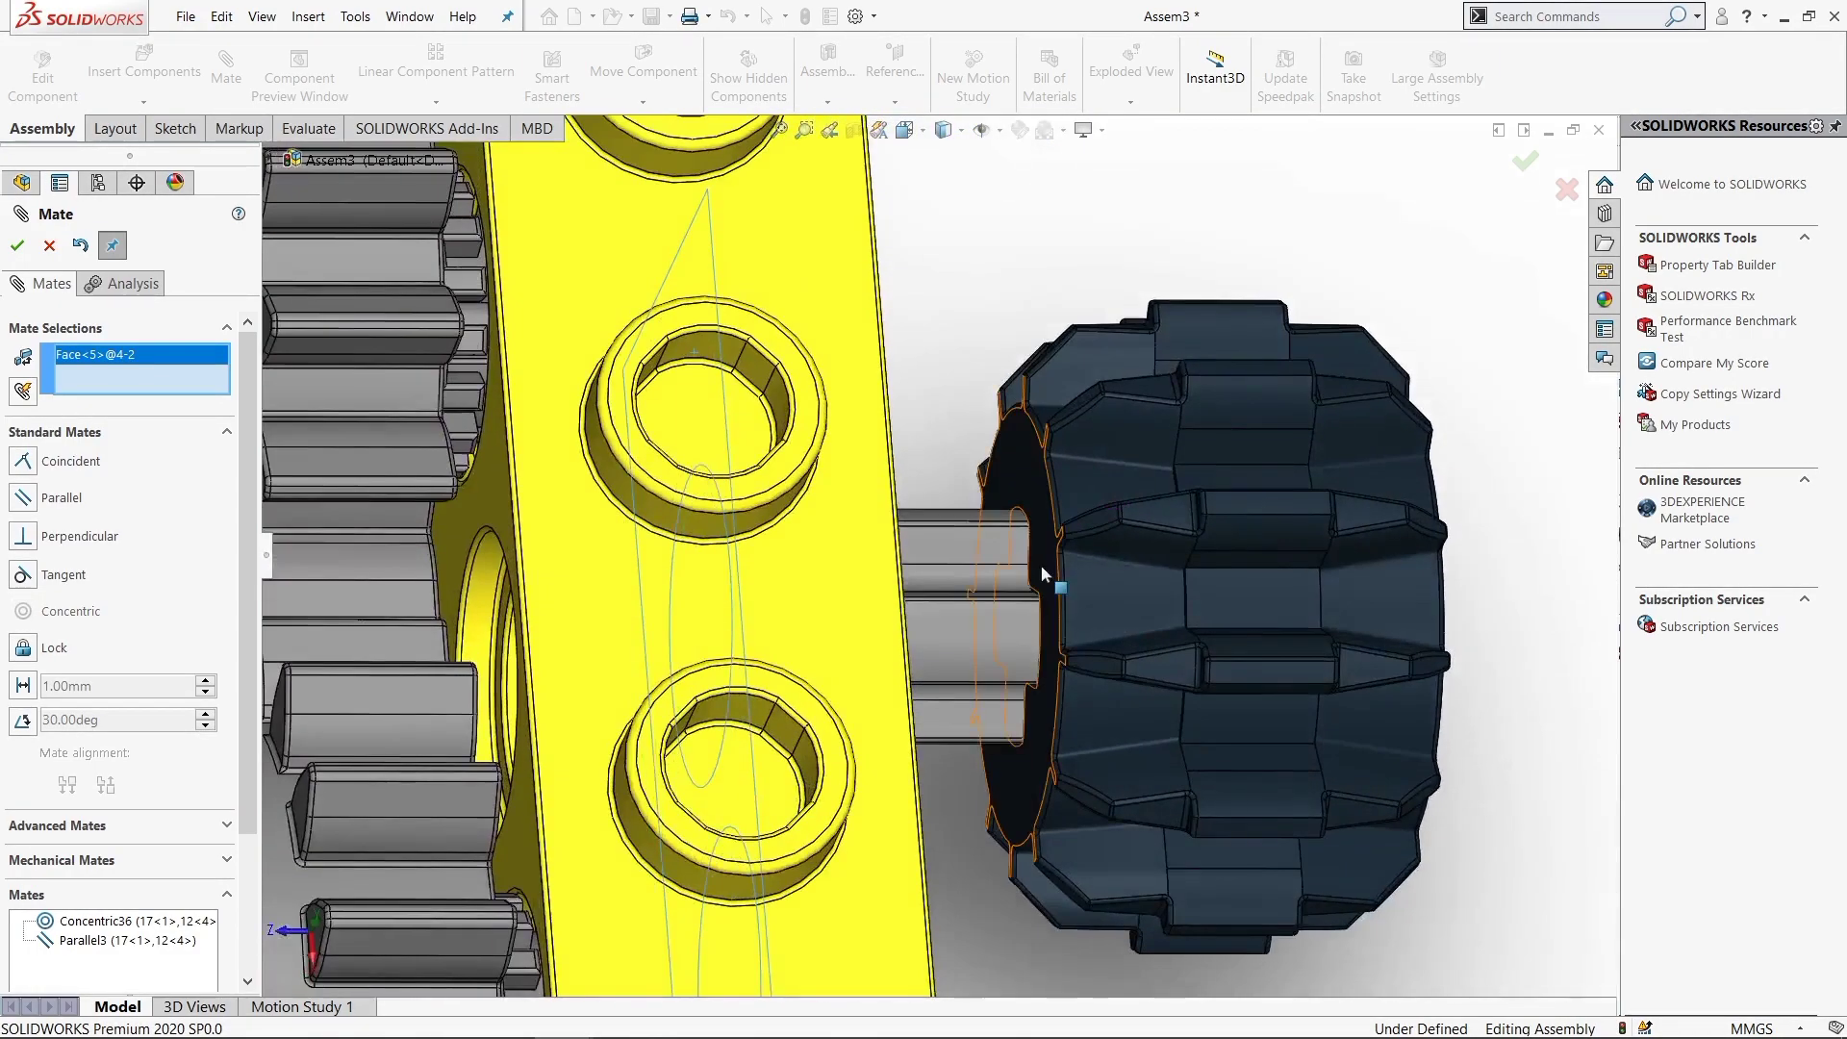
left_click(1041, 569)
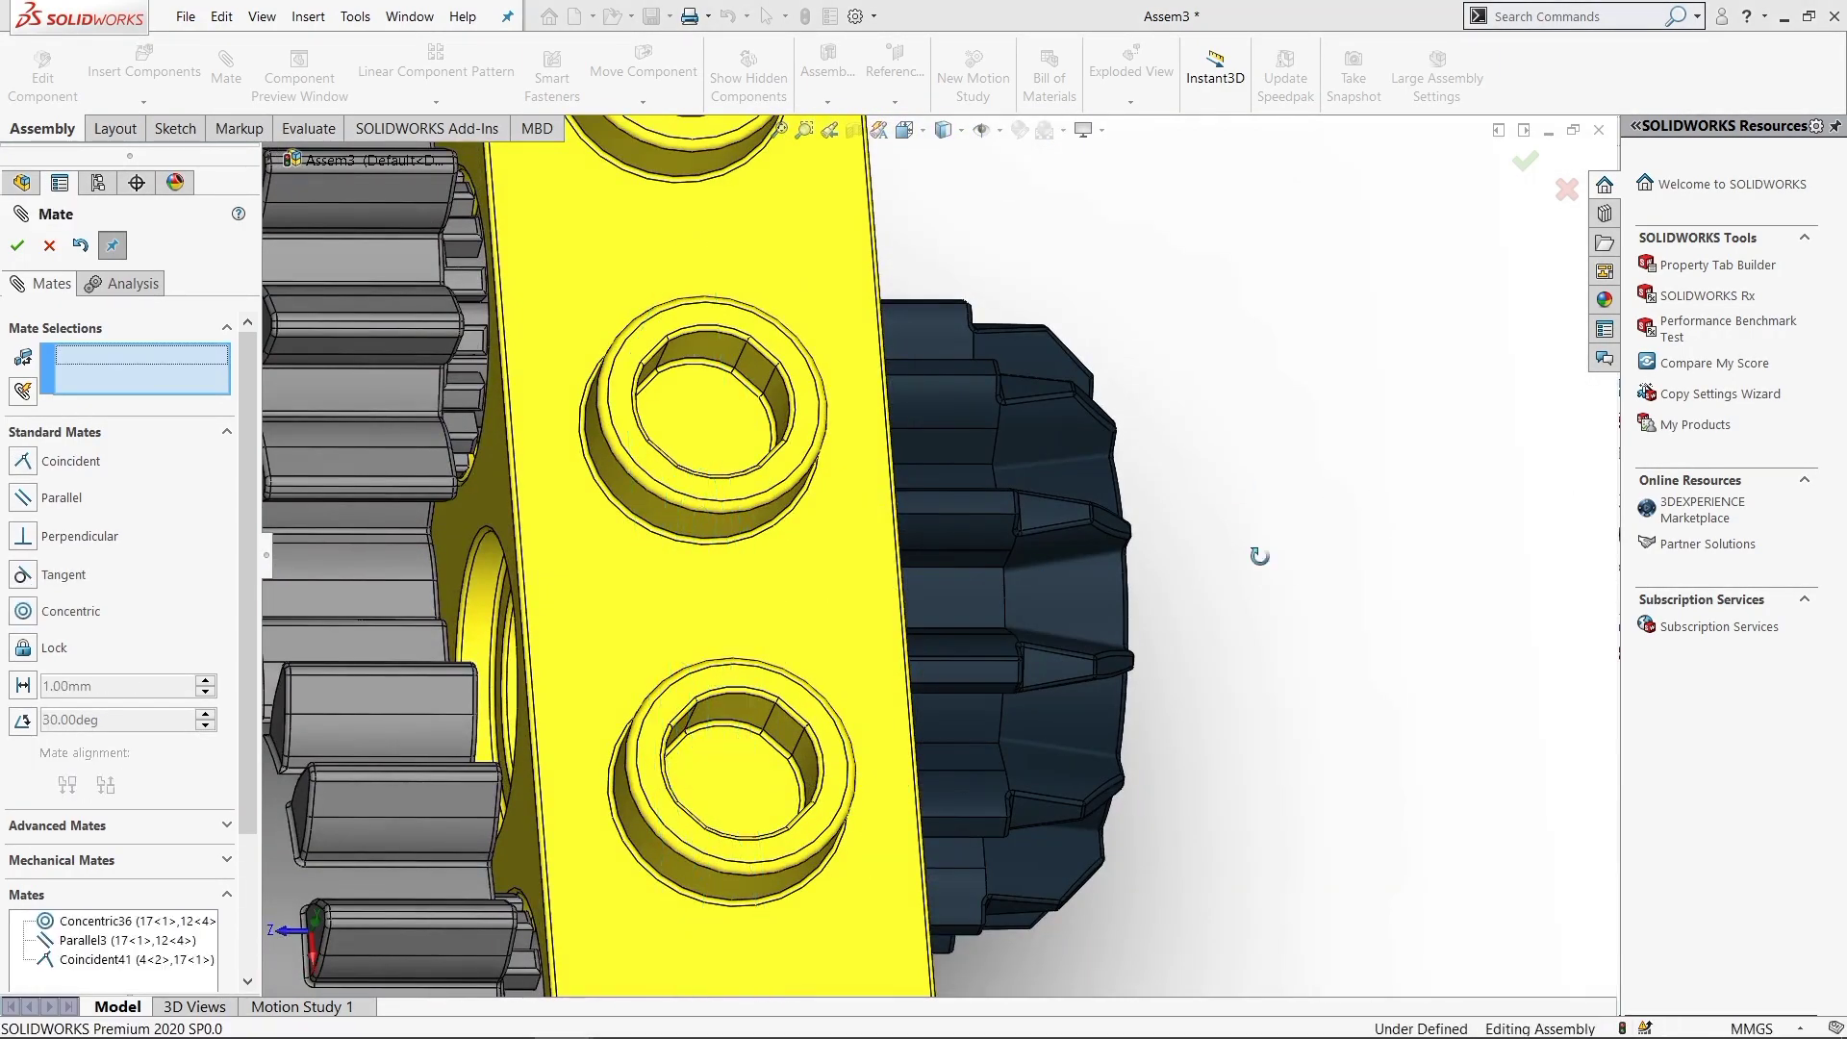
Zoom out to the whole assembly, finish mating, and start Insert Components
middle_click_drag(1259, 556, 1077, 714)
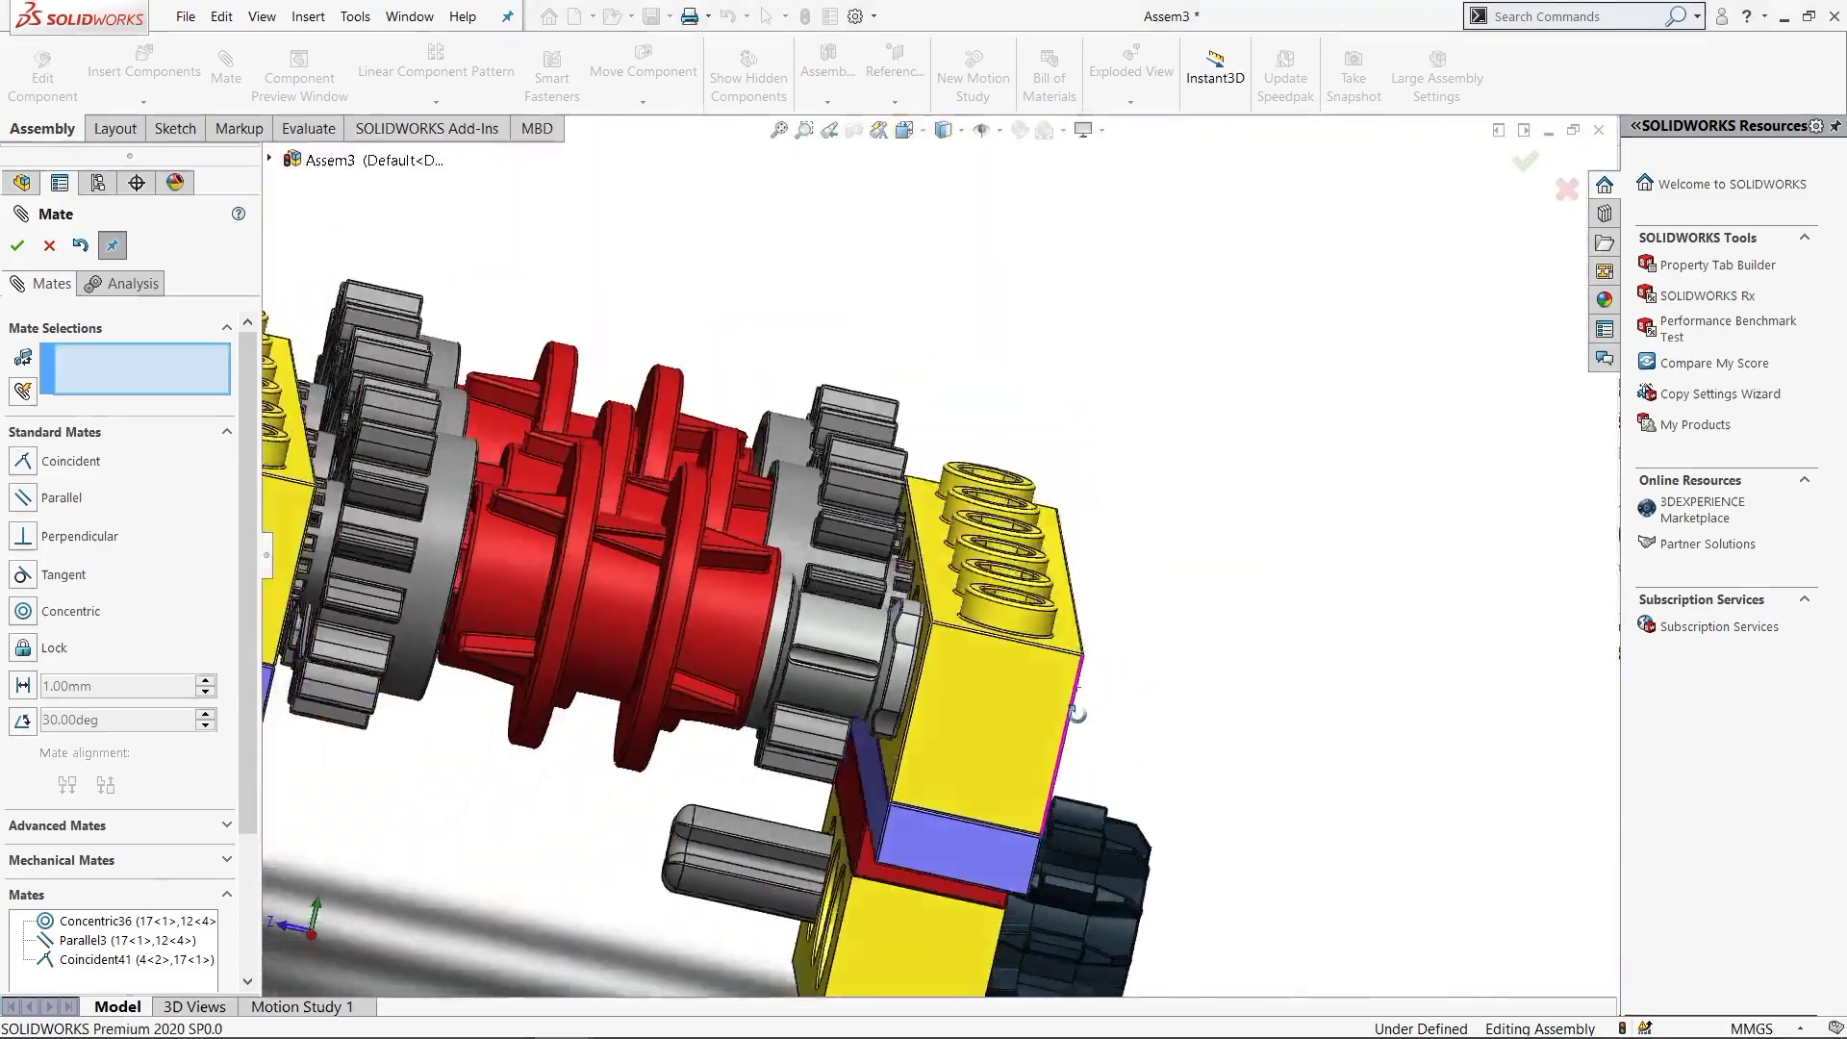
key("ctrl+shift+z")
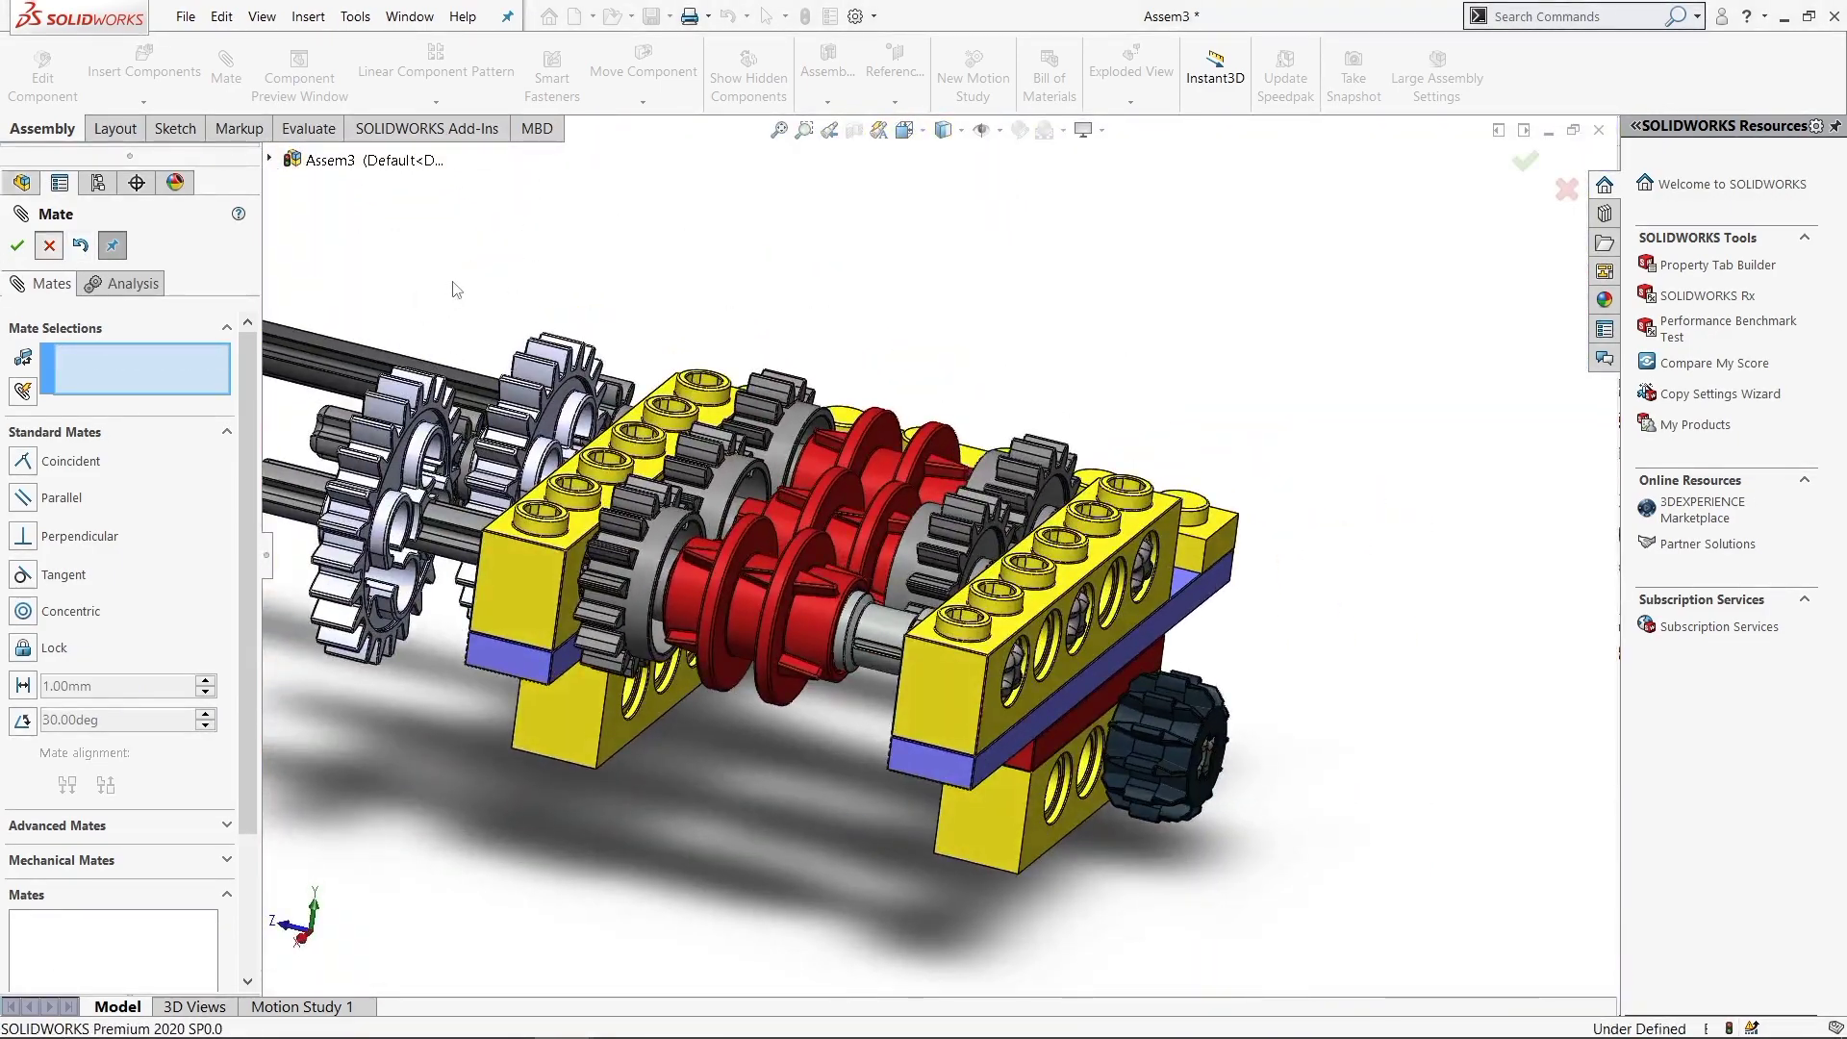
key("Escape")
left_click(132, 60)
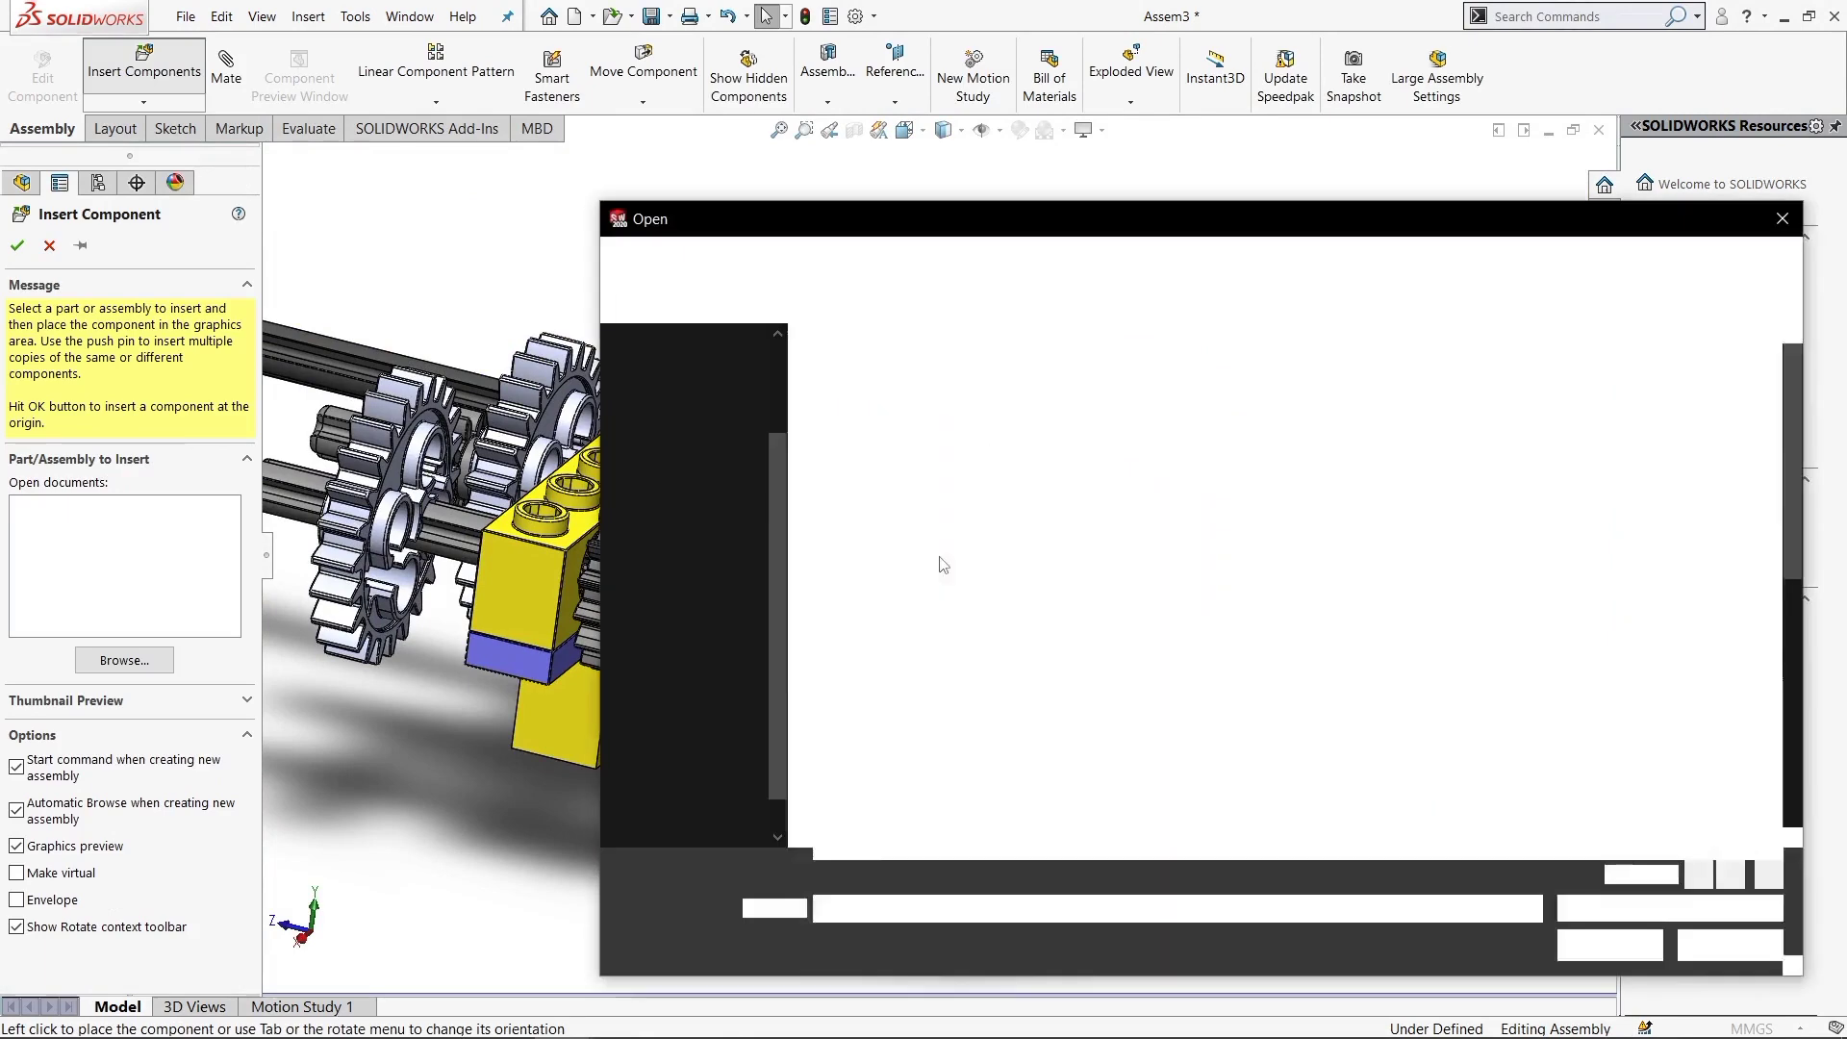
Insert files 9 (long black axle) and 11 (grey gear) above the gearbox
left_click(986, 598)
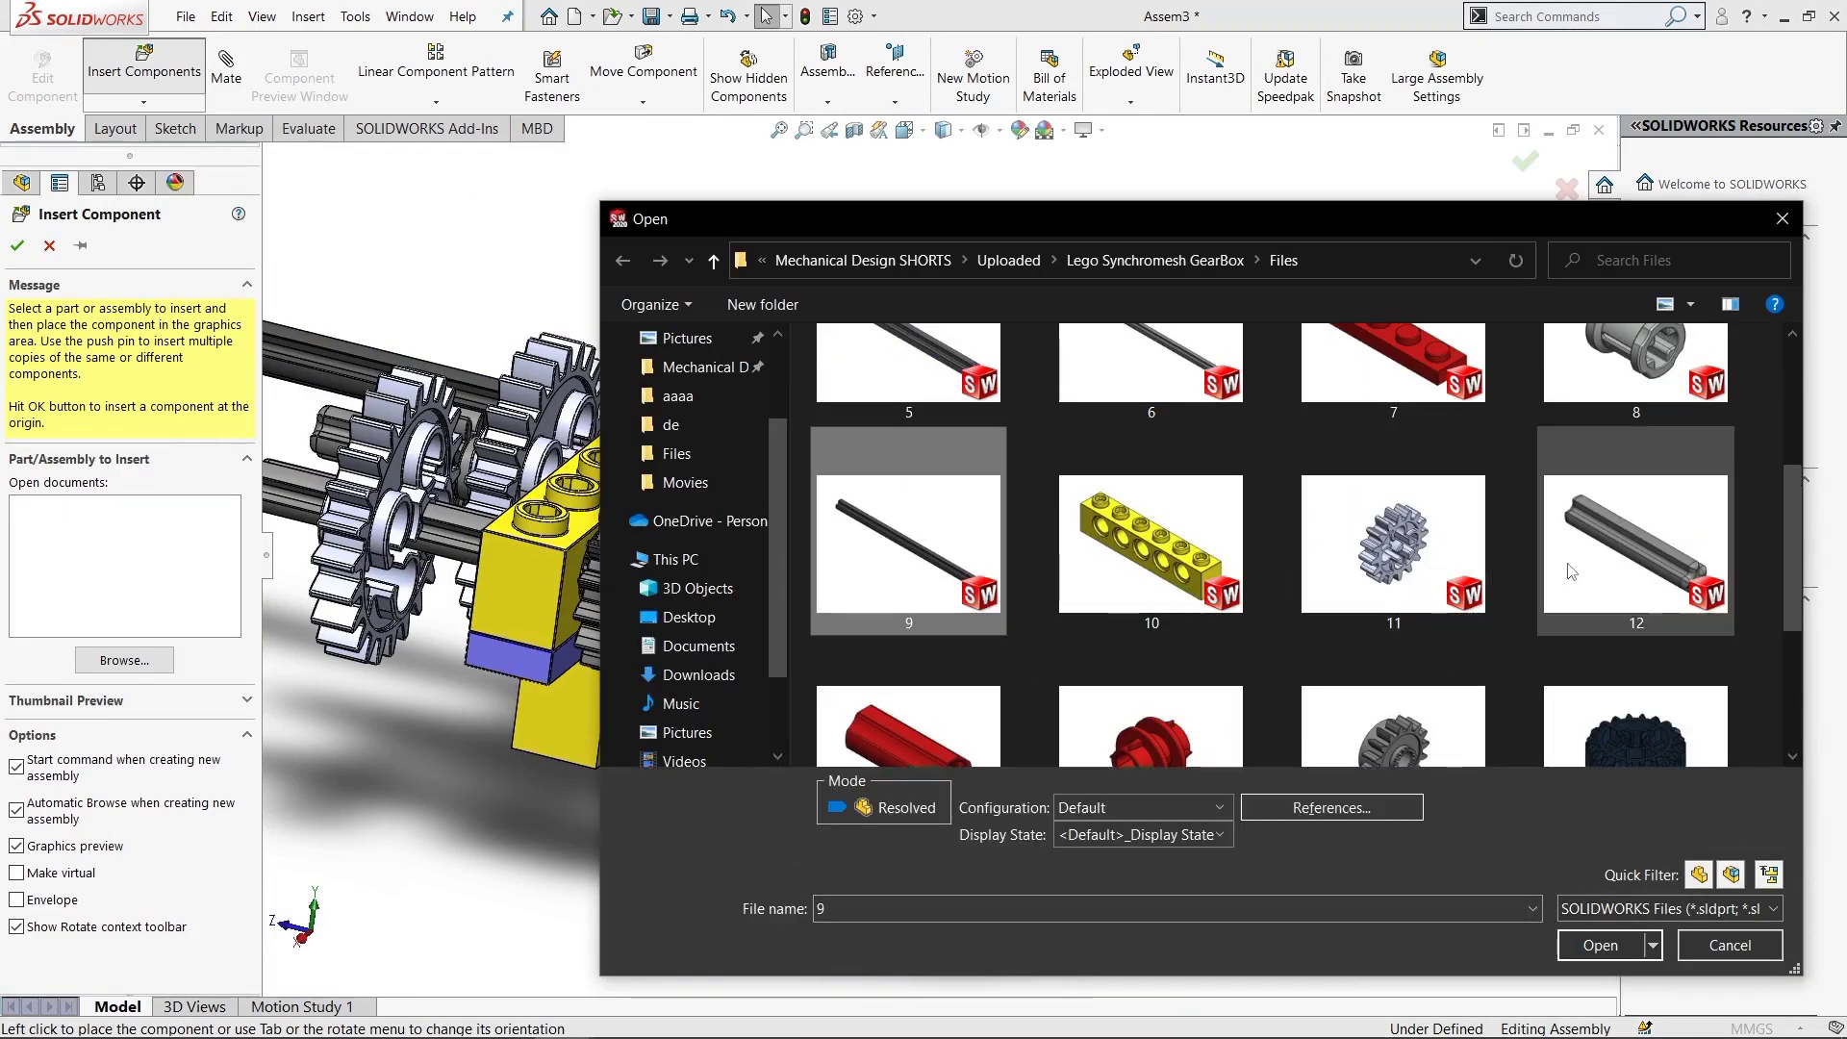
left_click(1443, 567, "ctrl")
left_click(1601, 945)
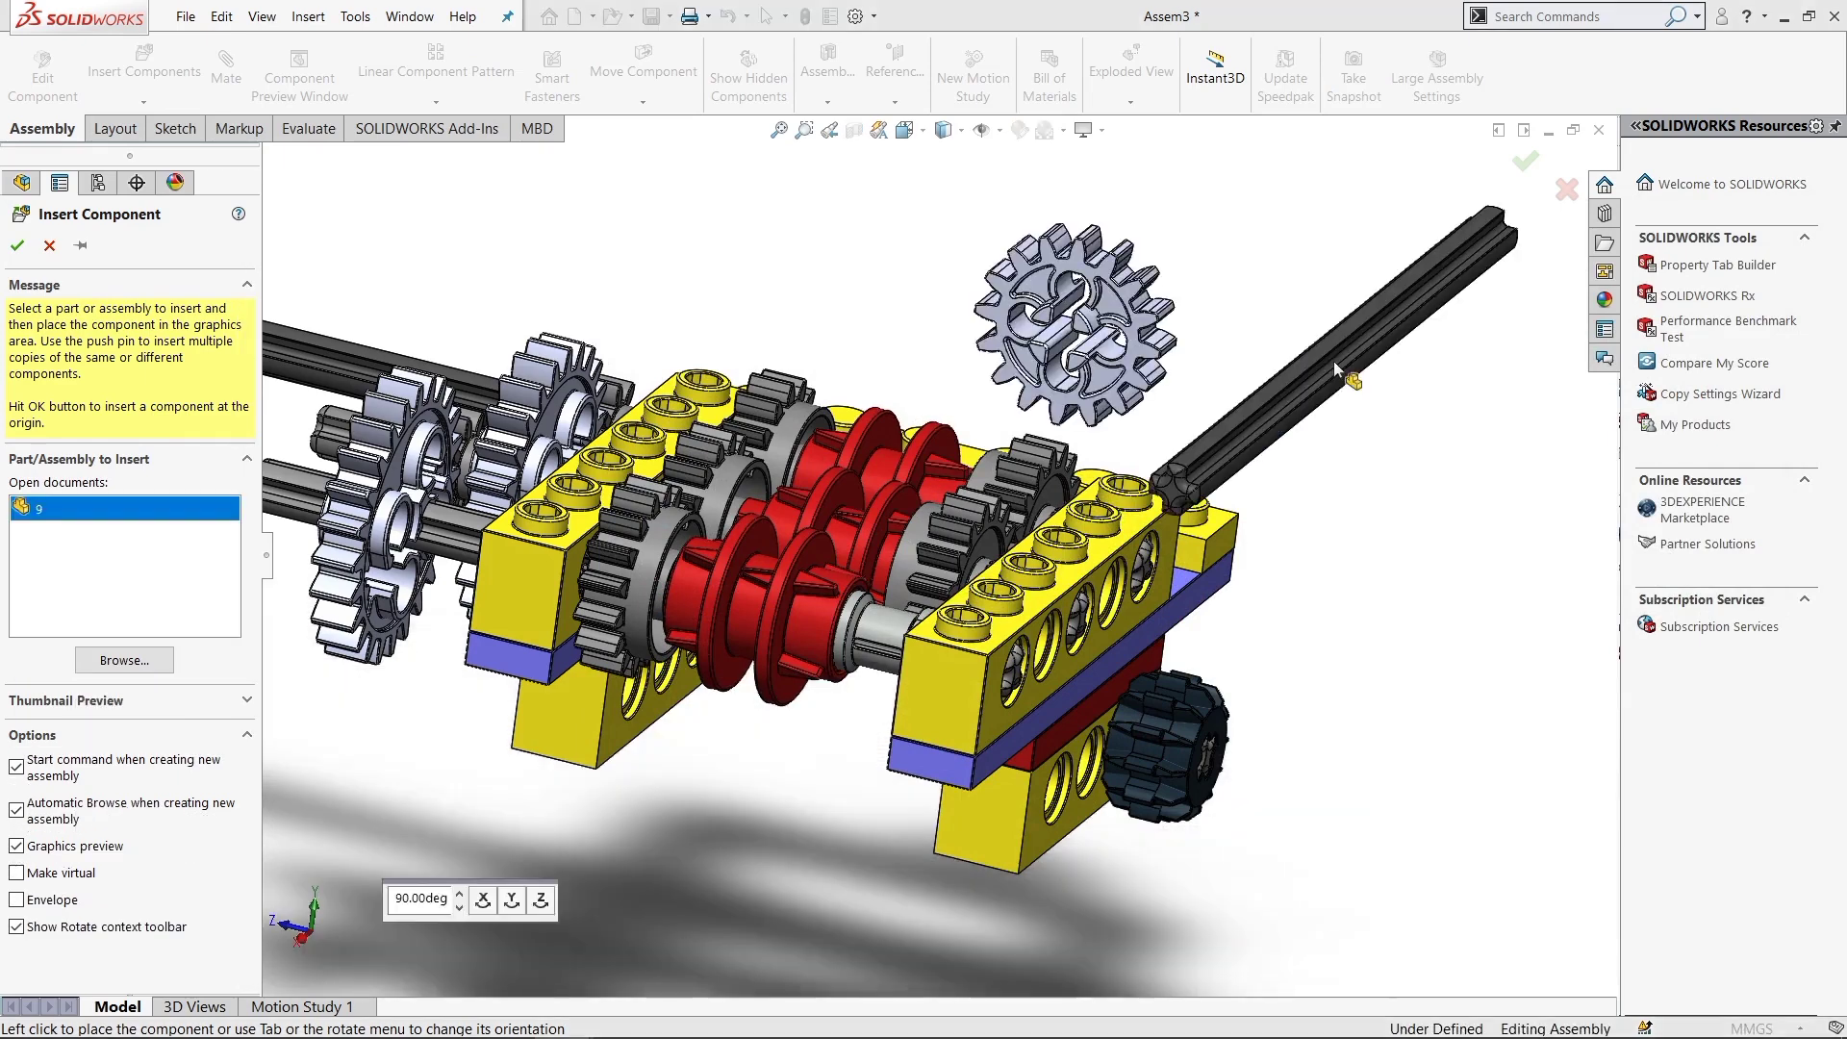
left_click(1207, 270)
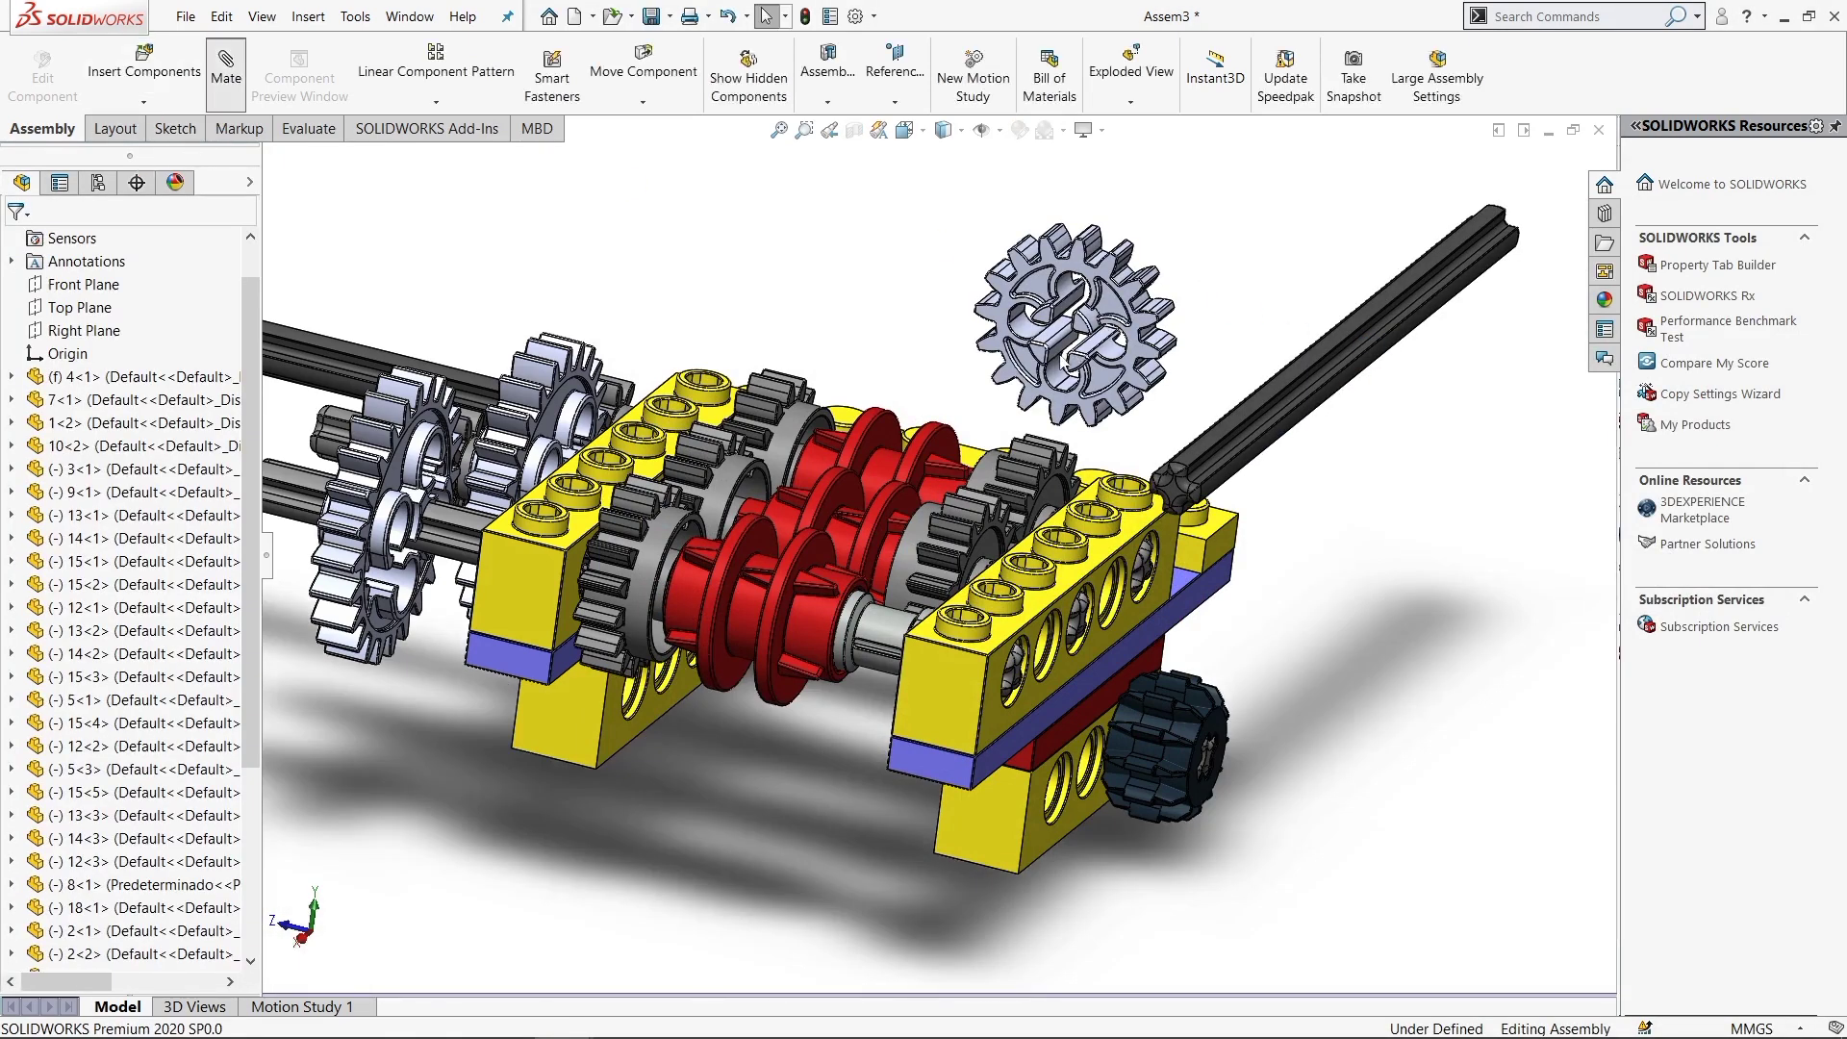
Mate grey gear 11's axle hole concentric with grey shaft 12<4>
left_click(226, 67)
scroll(1039, 399, "down", 3)
scroll(1044, 399, "down", 3)
scroll(1108, 363, "down", 3)
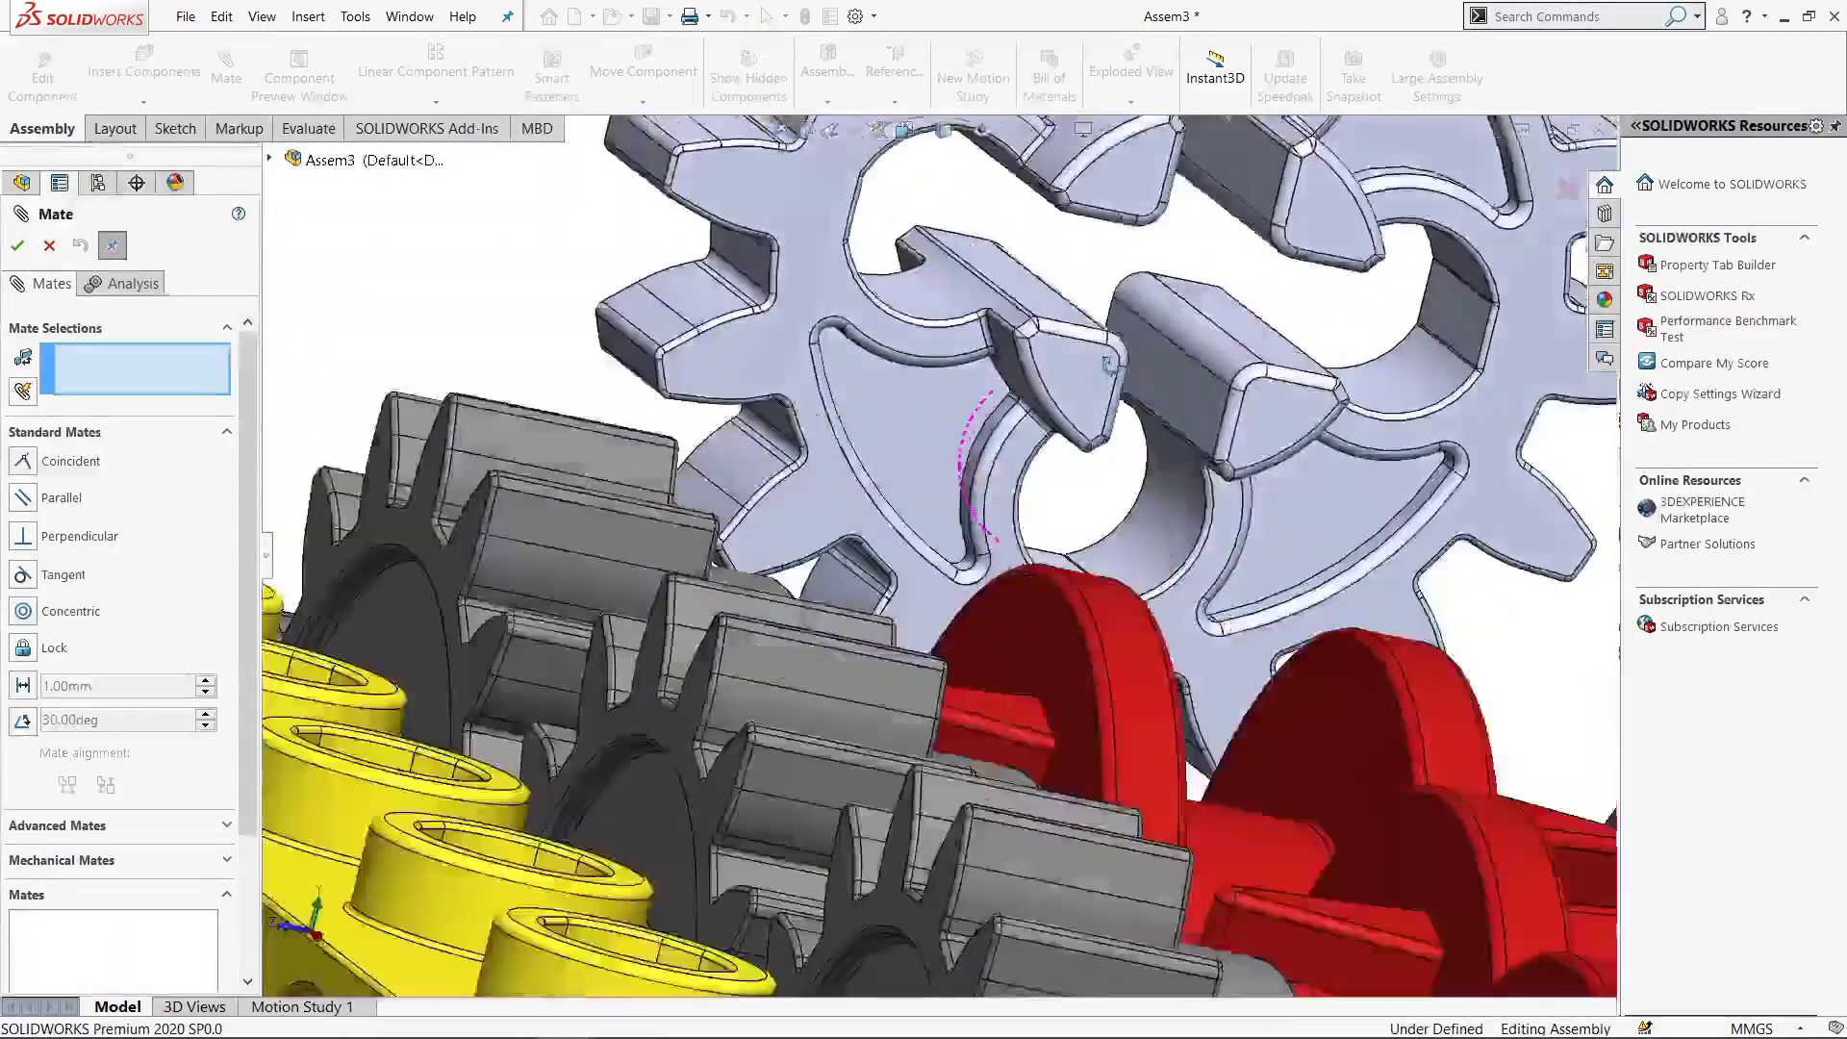
mouse_move(1108, 364)
middle_mouse_down()
mouse_move(1079, 408)
mouse_move(977, 404)
mouse_move(946, 371)
middle_mouse_up()
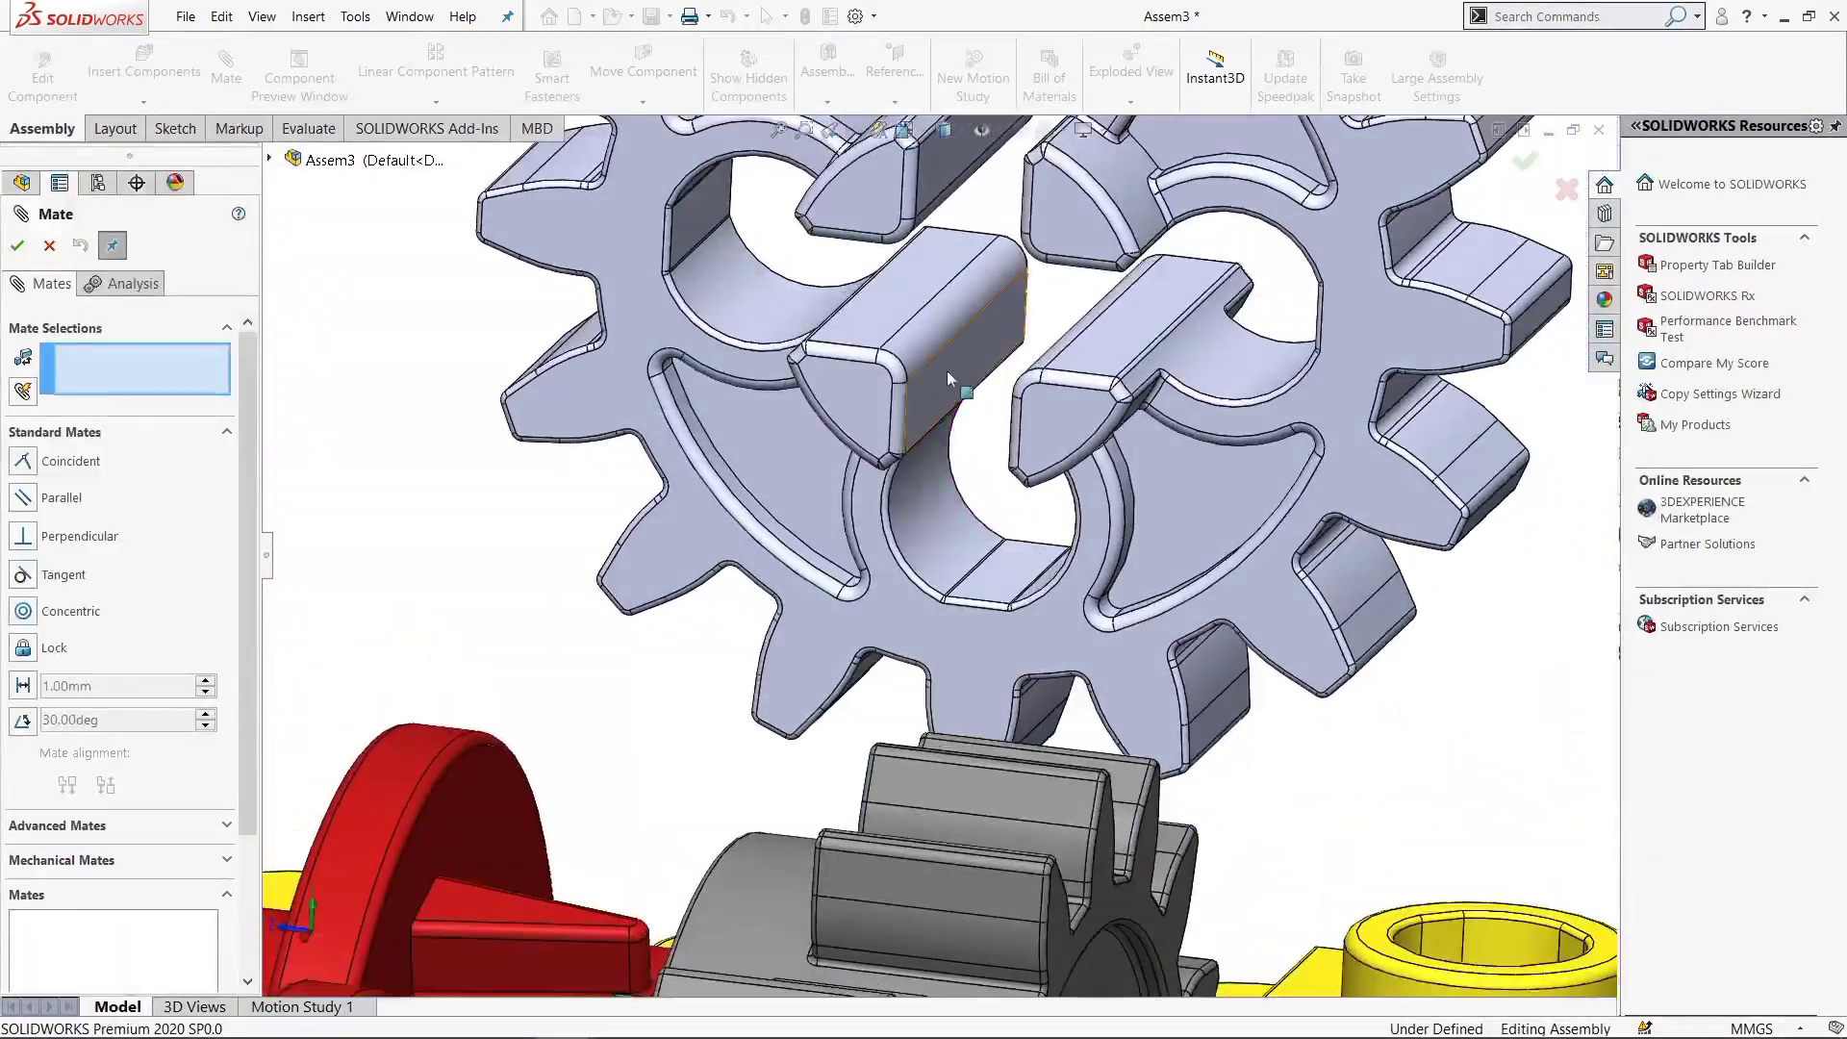
left_click(933, 444)
scroll(933, 444, "up", 3)
mouse_move(933, 445)
middle_mouse_down()
mouse_move(849, 721)
mouse_move(829, 615)
middle_mouse_up()
scroll(849, 722, "down", 5)
scroll(829, 616, "down", 3)
scroll(795, 641, "down", 3)
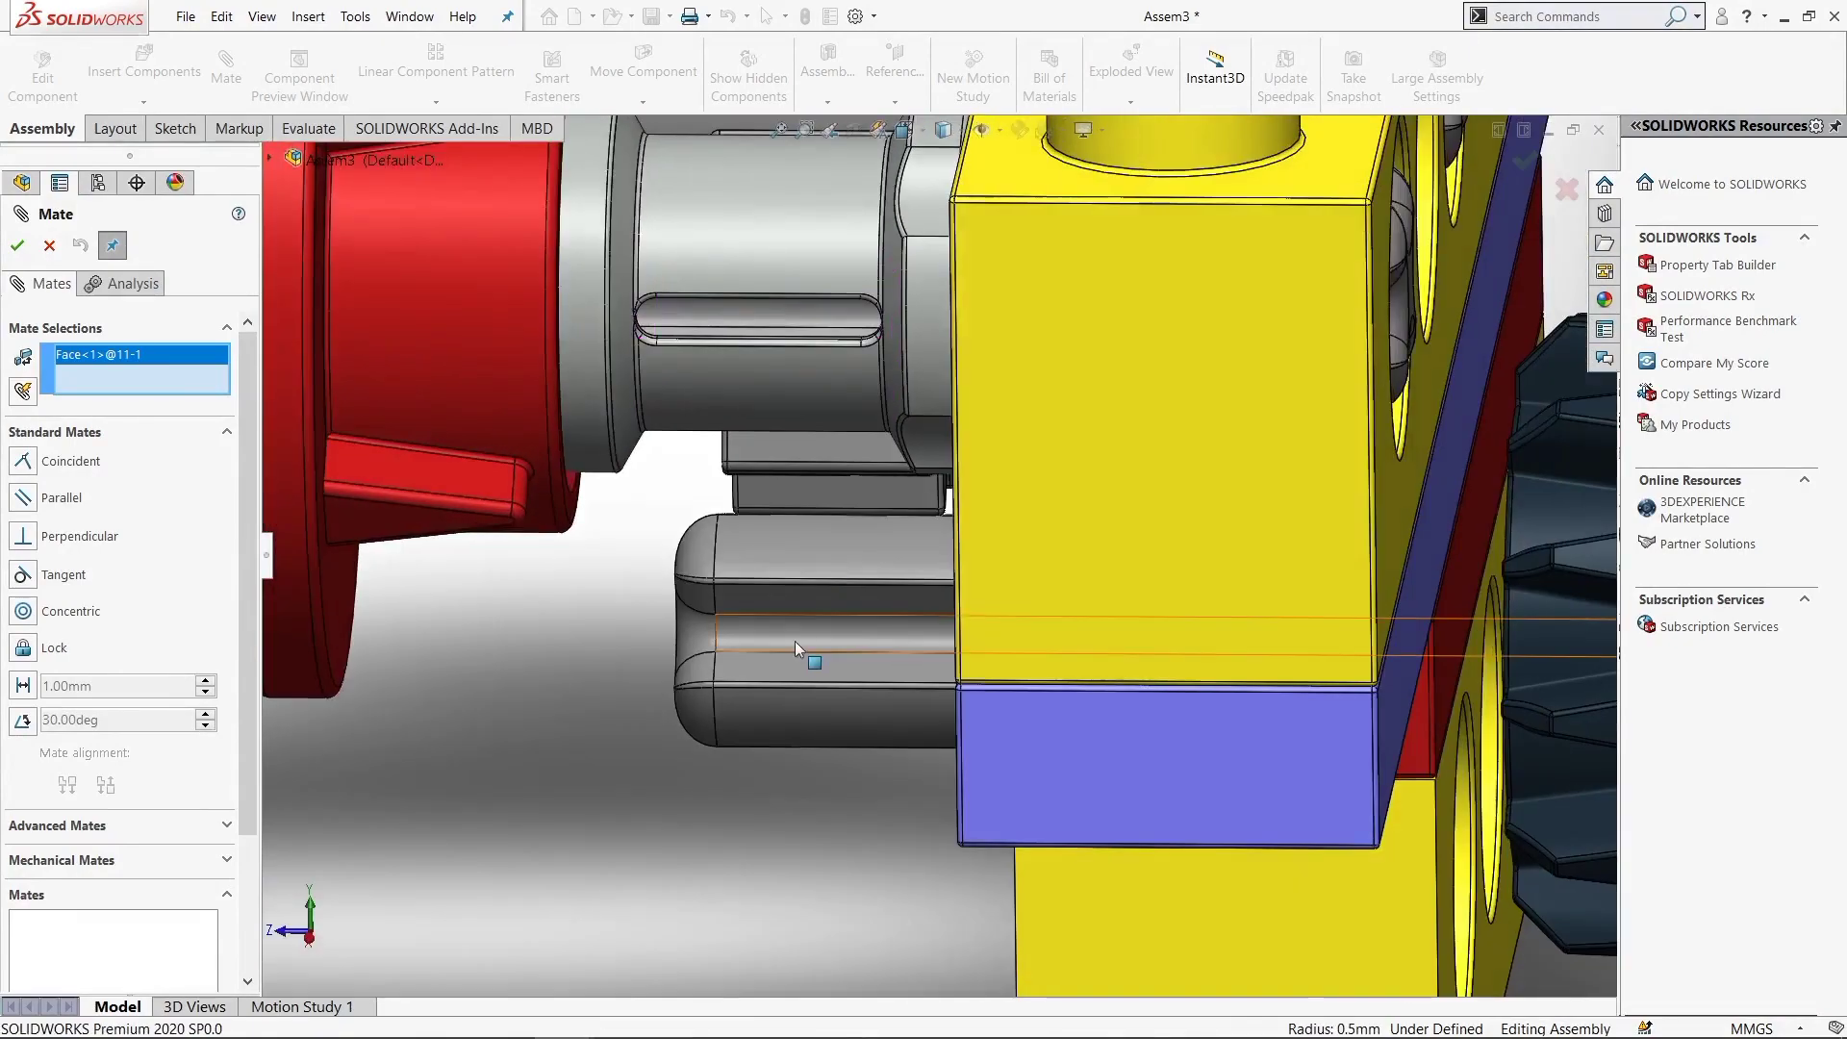
left_click(795, 640)
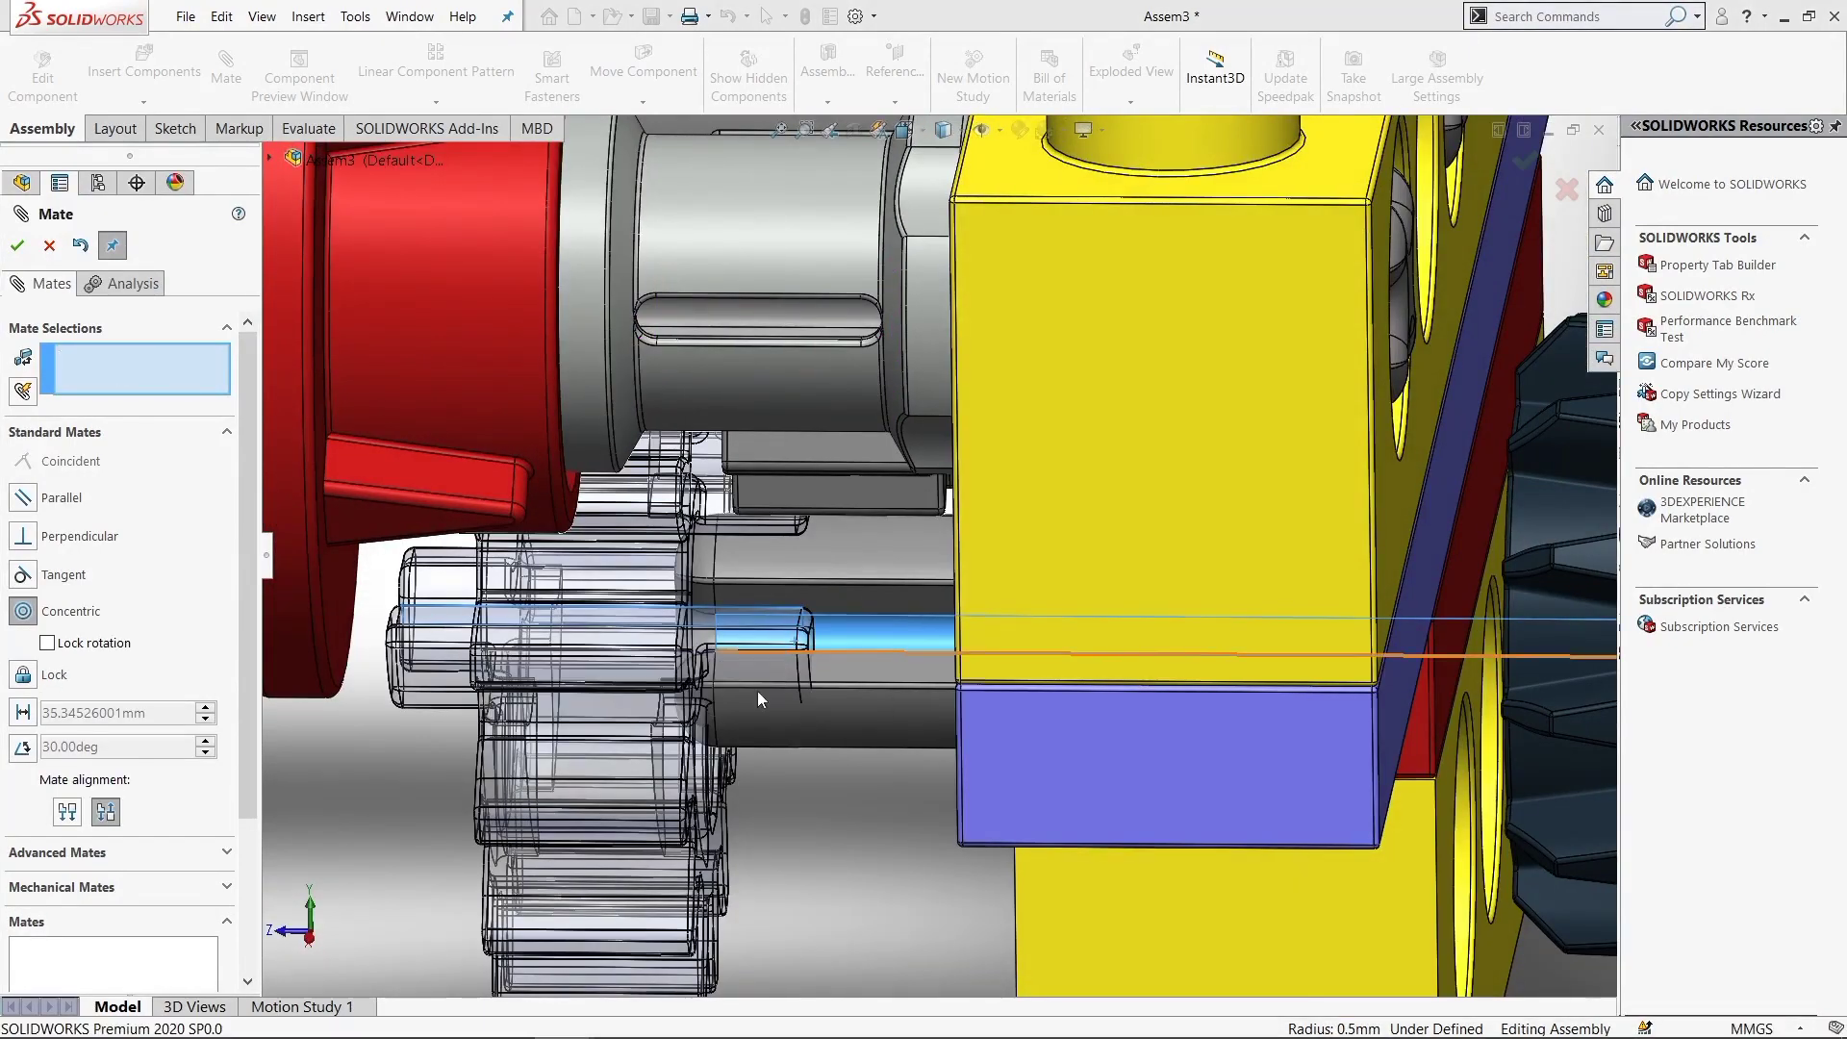
Key the gear by making its hole's flat face coincident with the shaft's flat face
left_click_drag(584, 684, 657, 712)
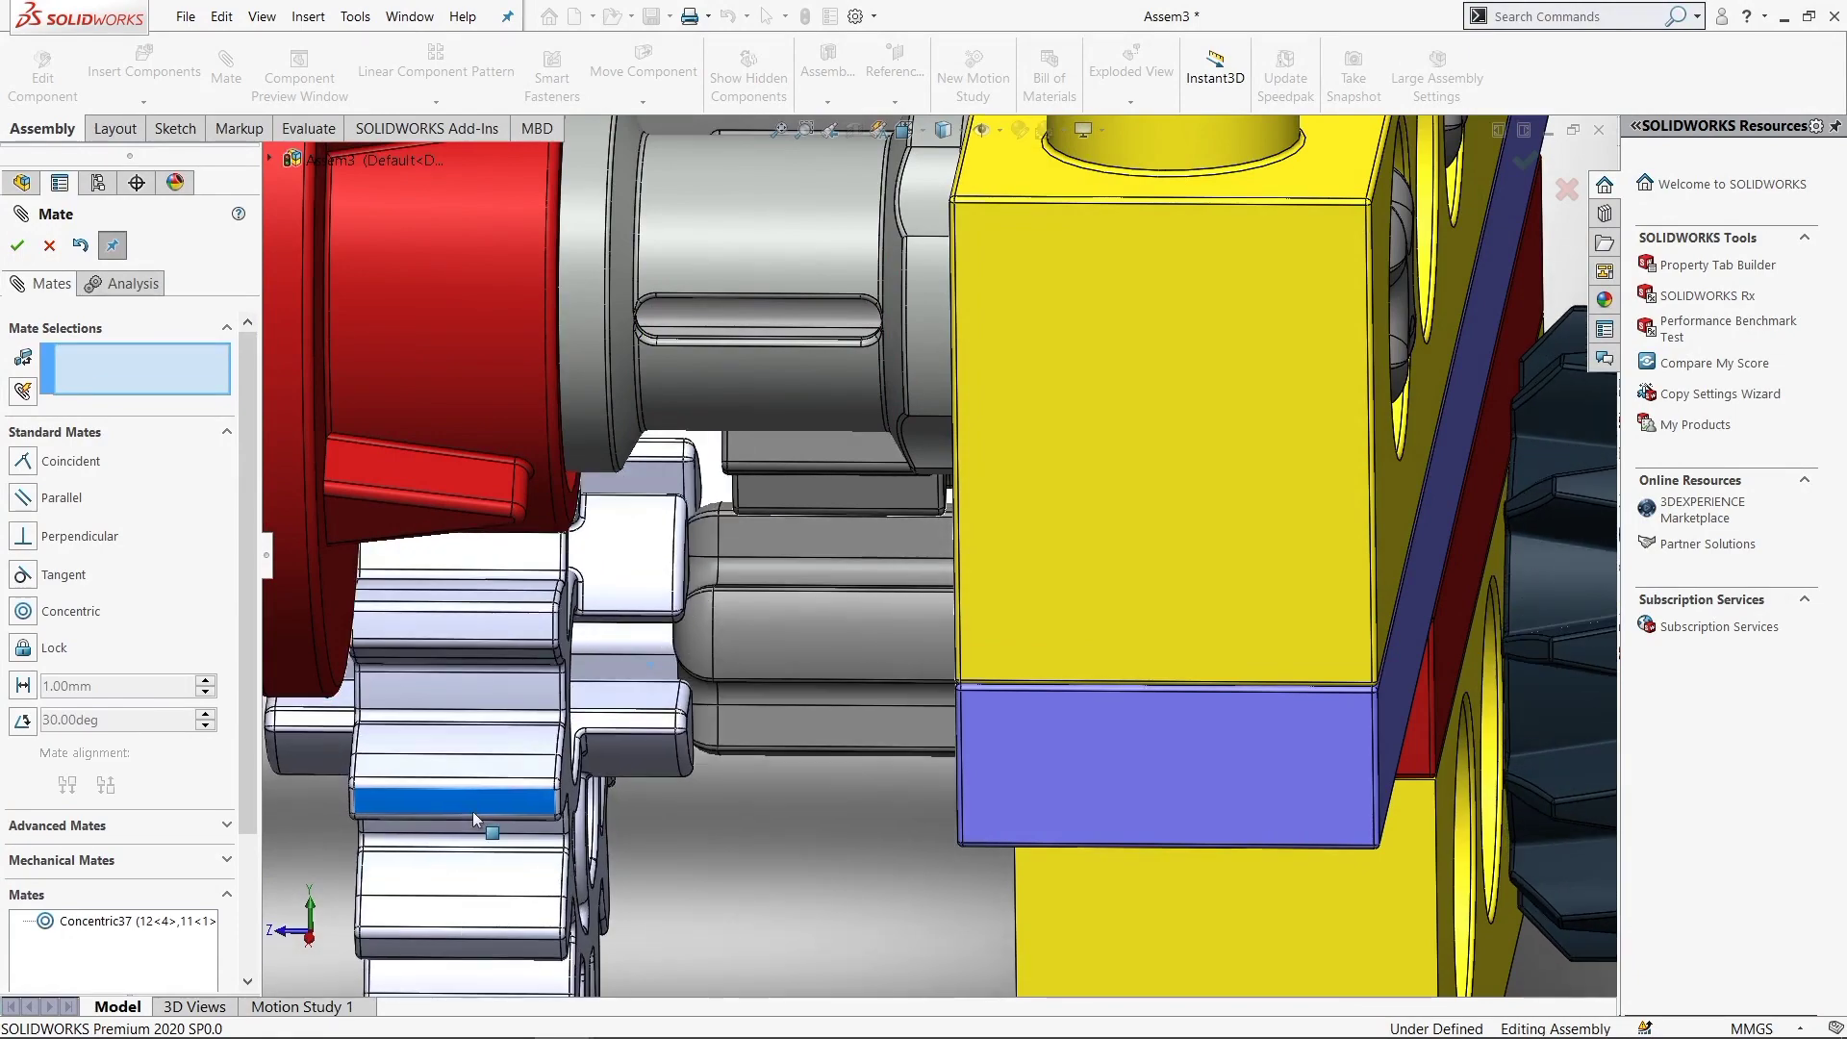
left_click(657, 712)
middle_click_drag(657, 712, 816, 610)
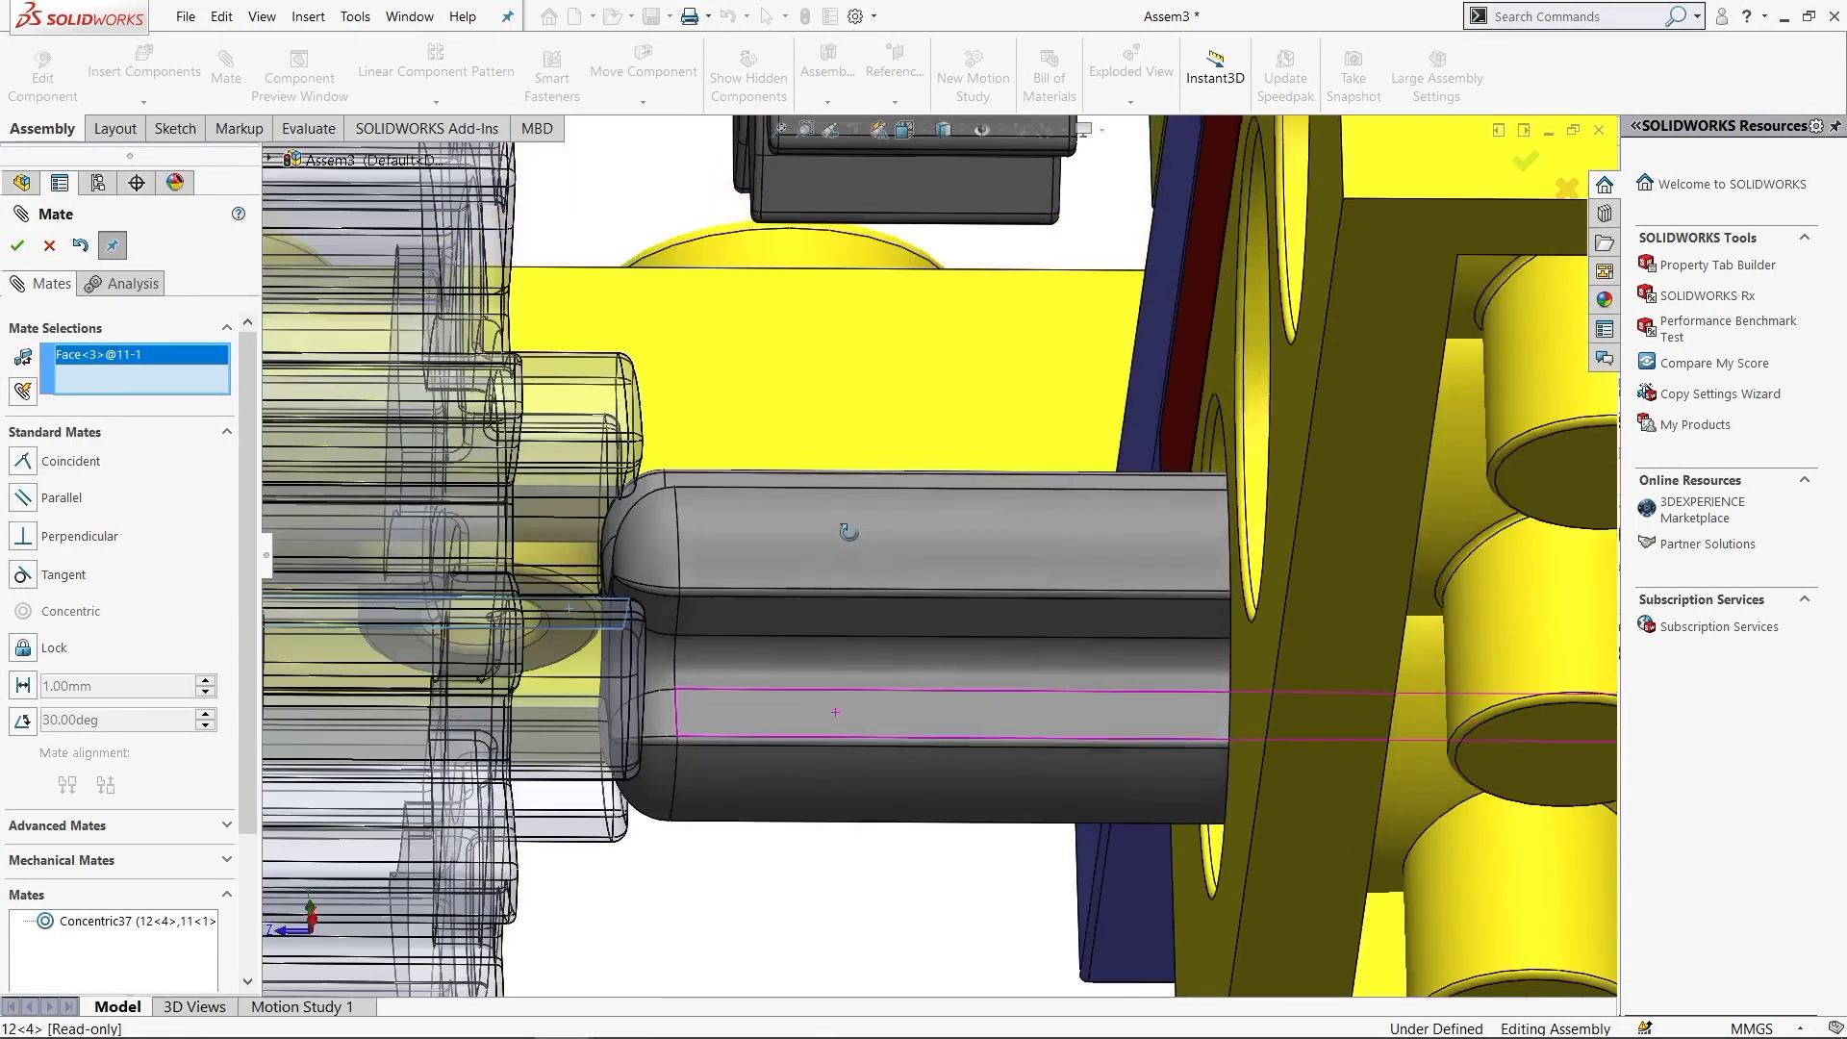
left_click(815, 610)
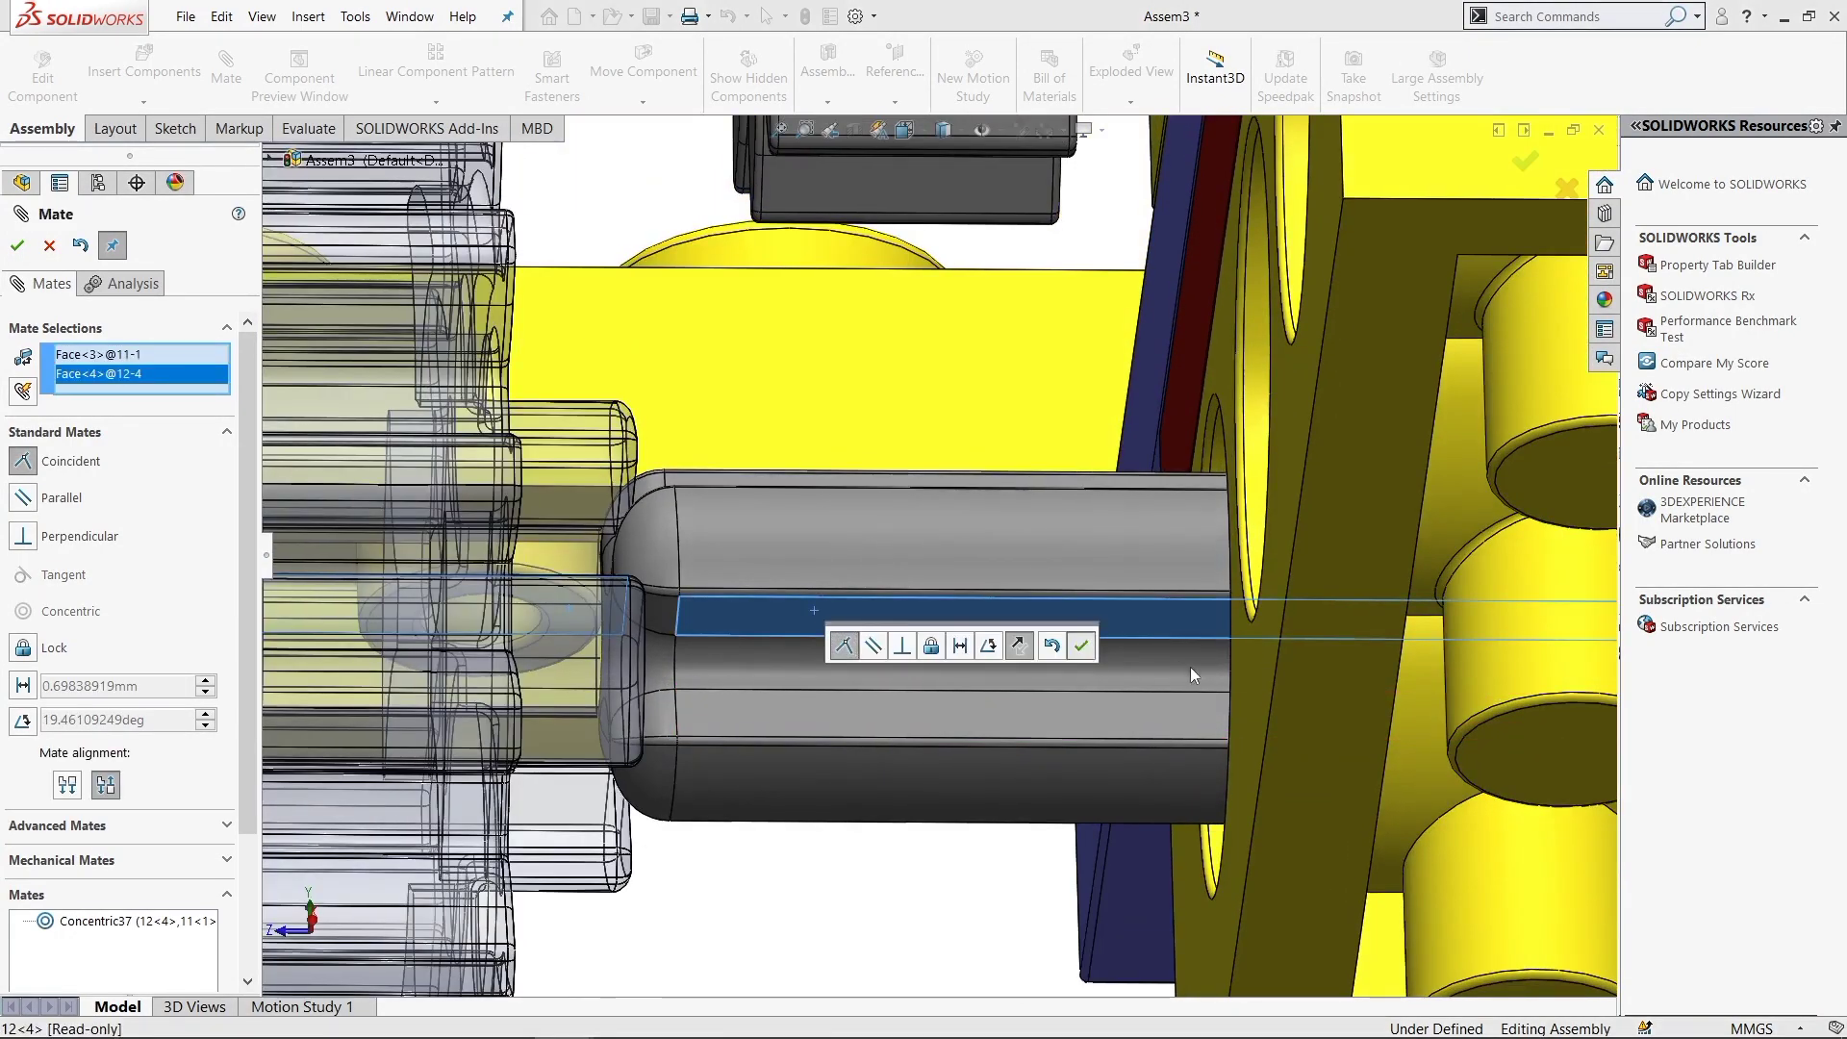
left_click(1077, 643)
Rest the gear's side face coincident against the beam's inner face of part 4<2>
left_click(1255, 666)
mouse_move(737, 665)
middle_mouse_down()
mouse_move(627, 655)
mouse_move(1422, 689)
middle_mouse_up()
left_click(627, 655)
left_click(613, 684)
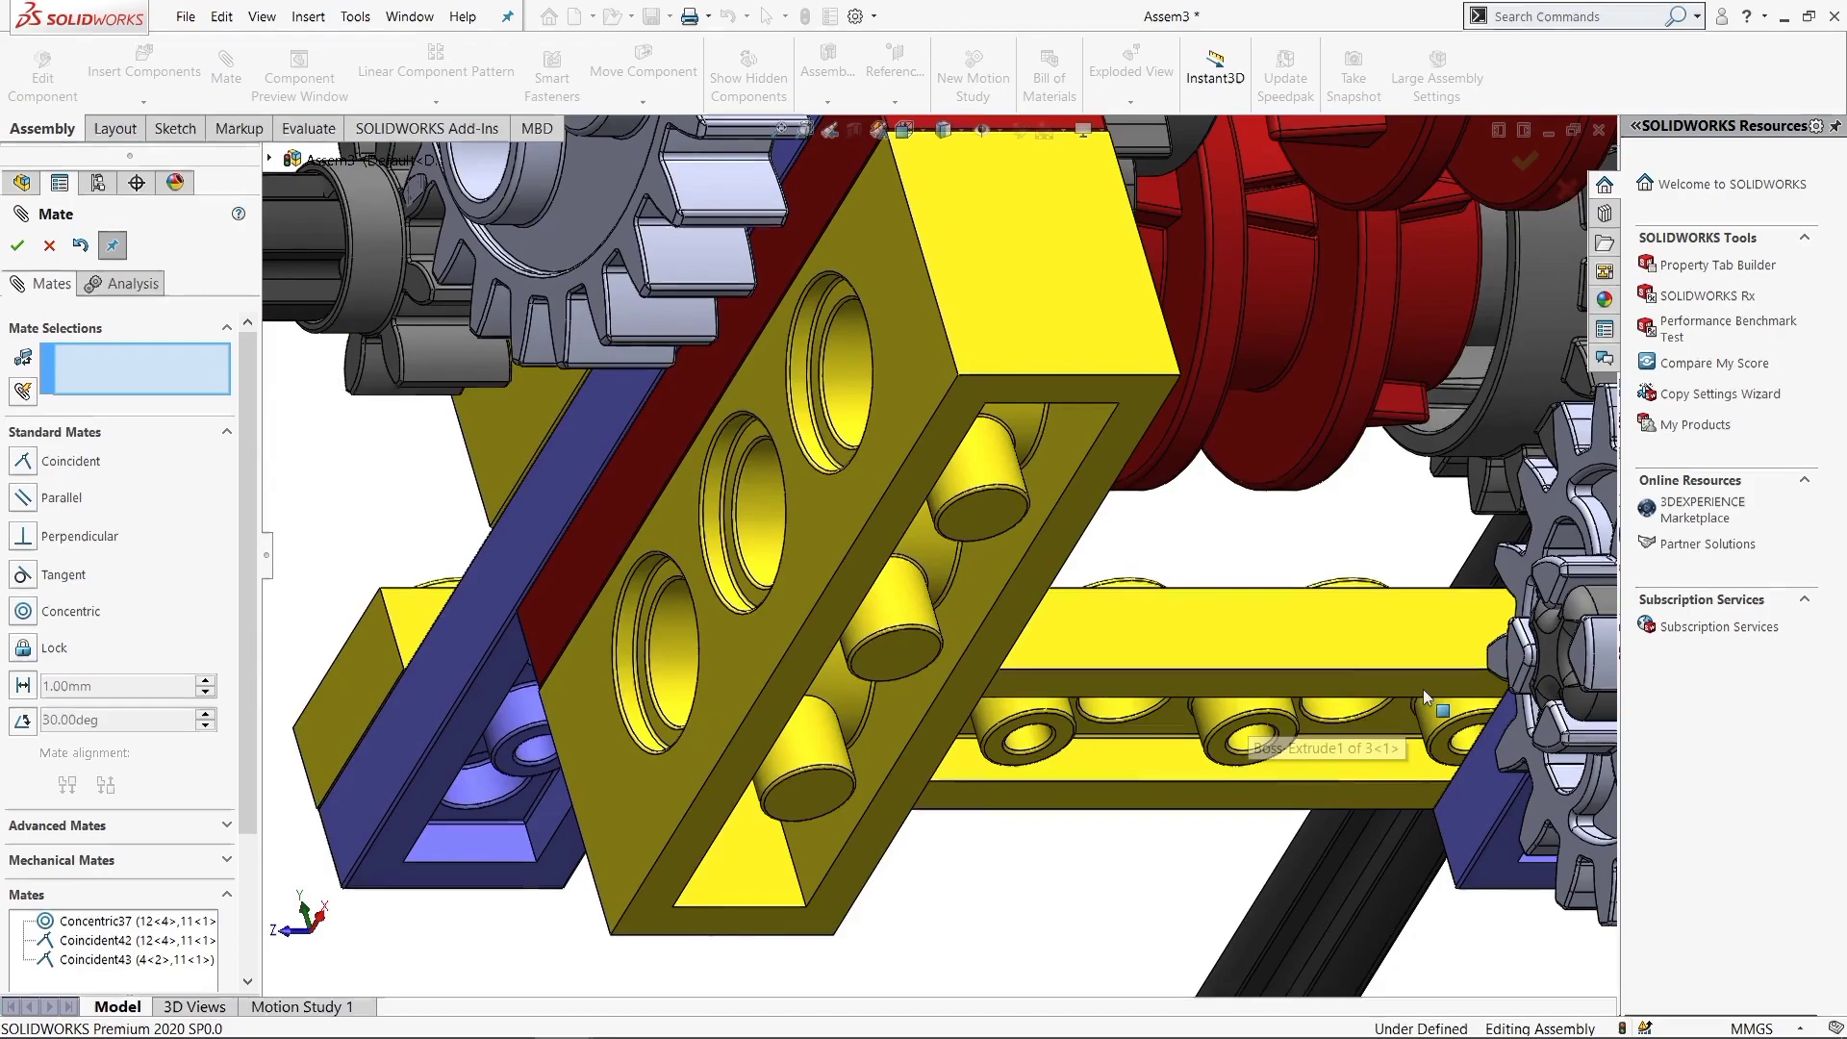
left_click(1422, 688)
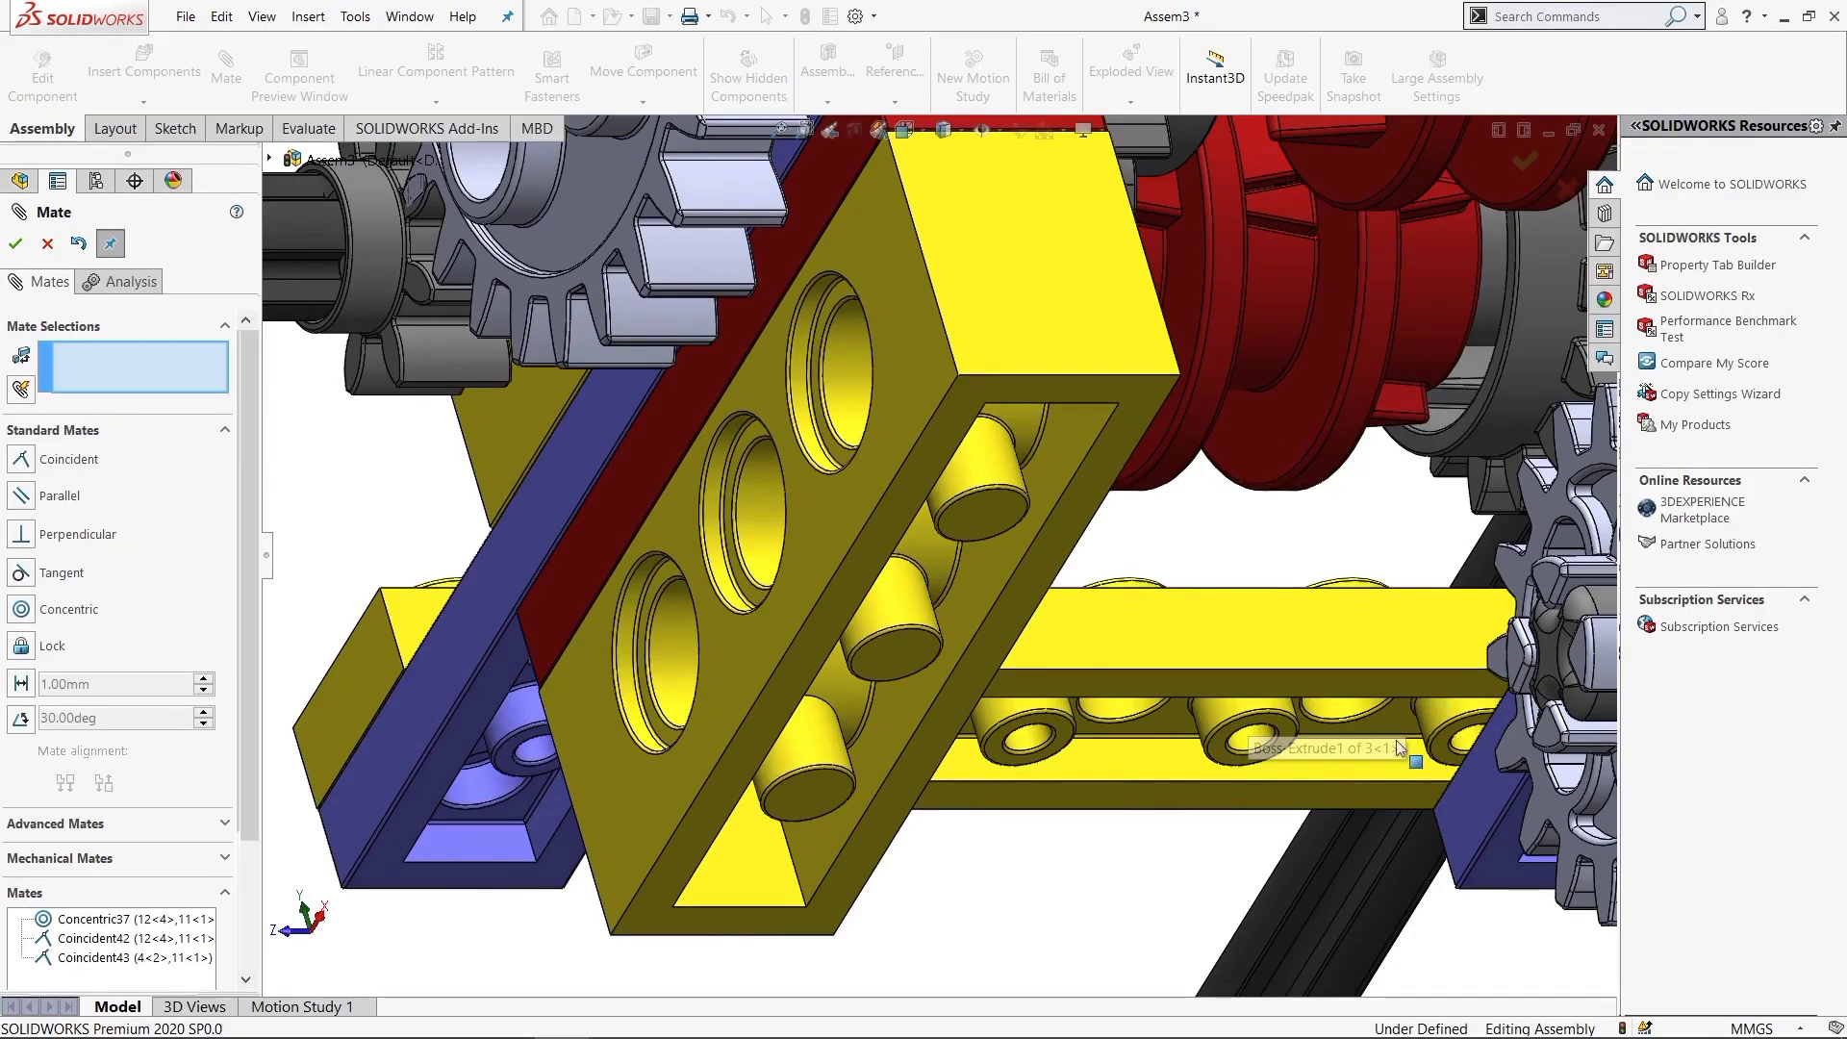
middle_click_drag(1293, 527, 1208, 734)
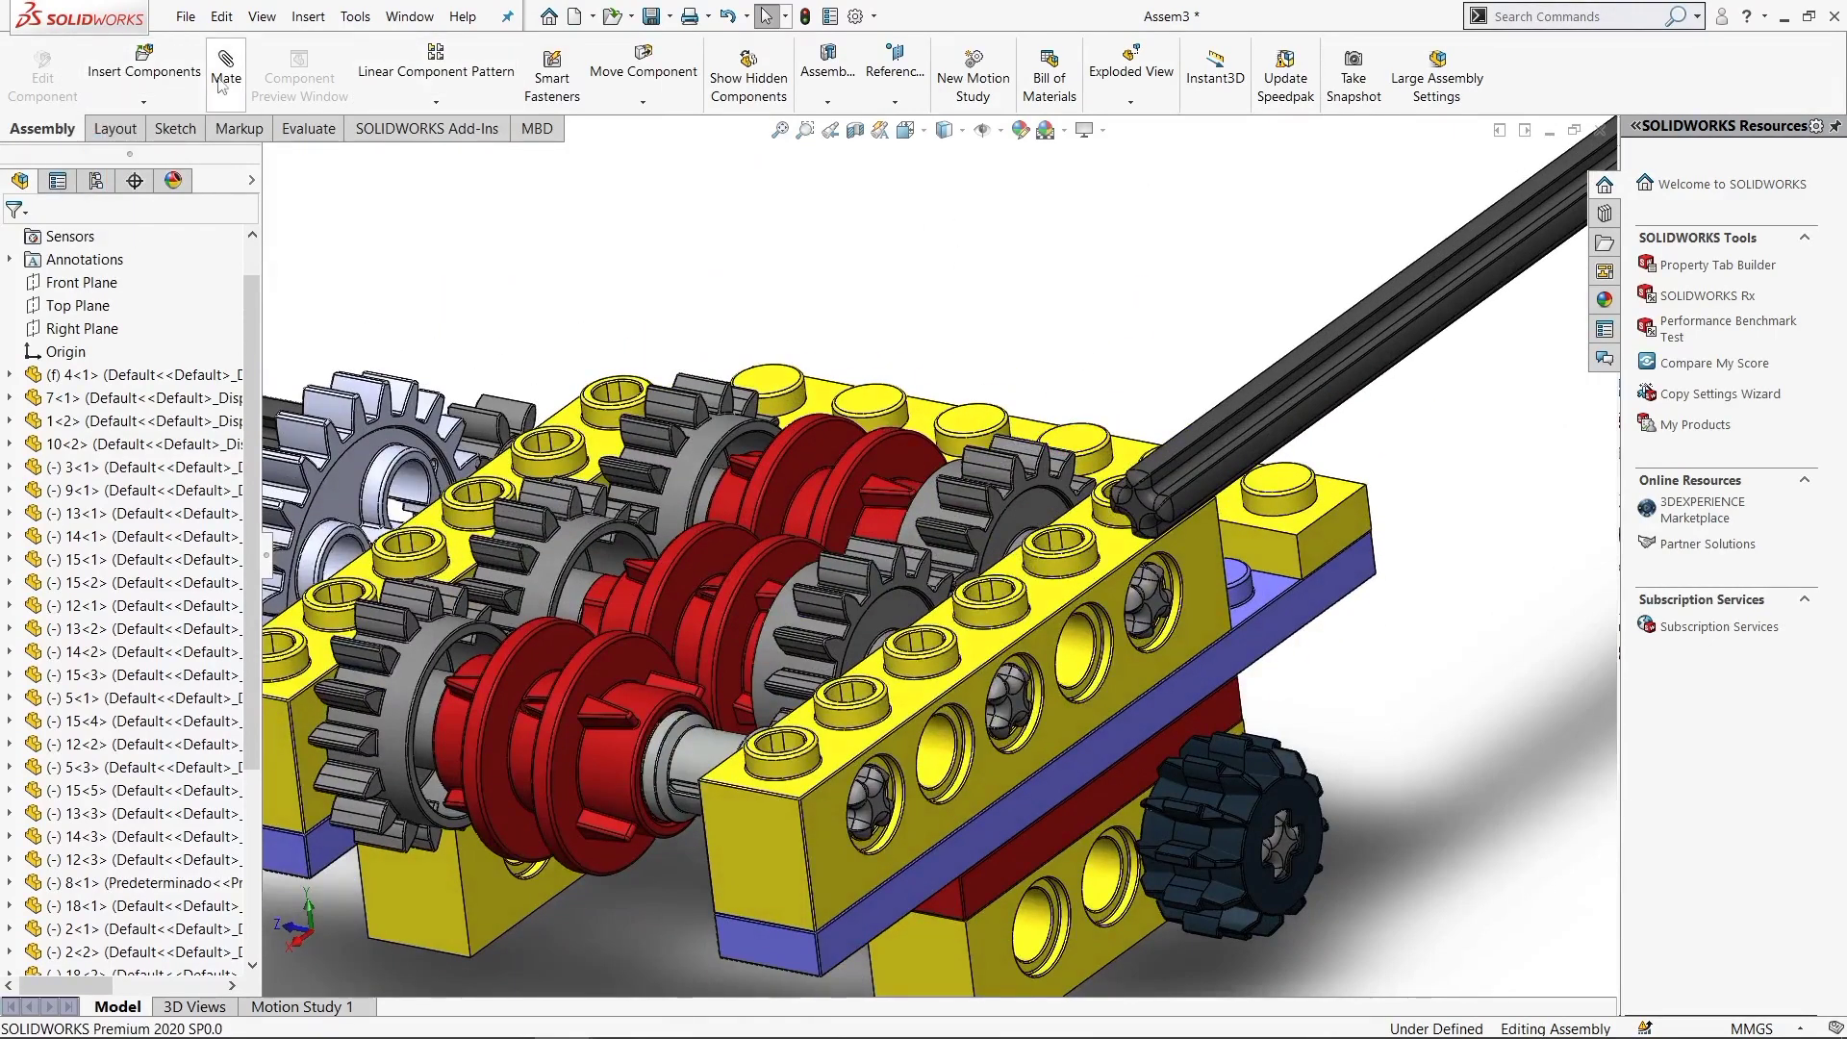
Mate long black axle 9 concentric with the lower hole of yellow brick 4<2>, then exit Mate
left_click(1262, 384)
scroll(1047, 802, "up", 5)
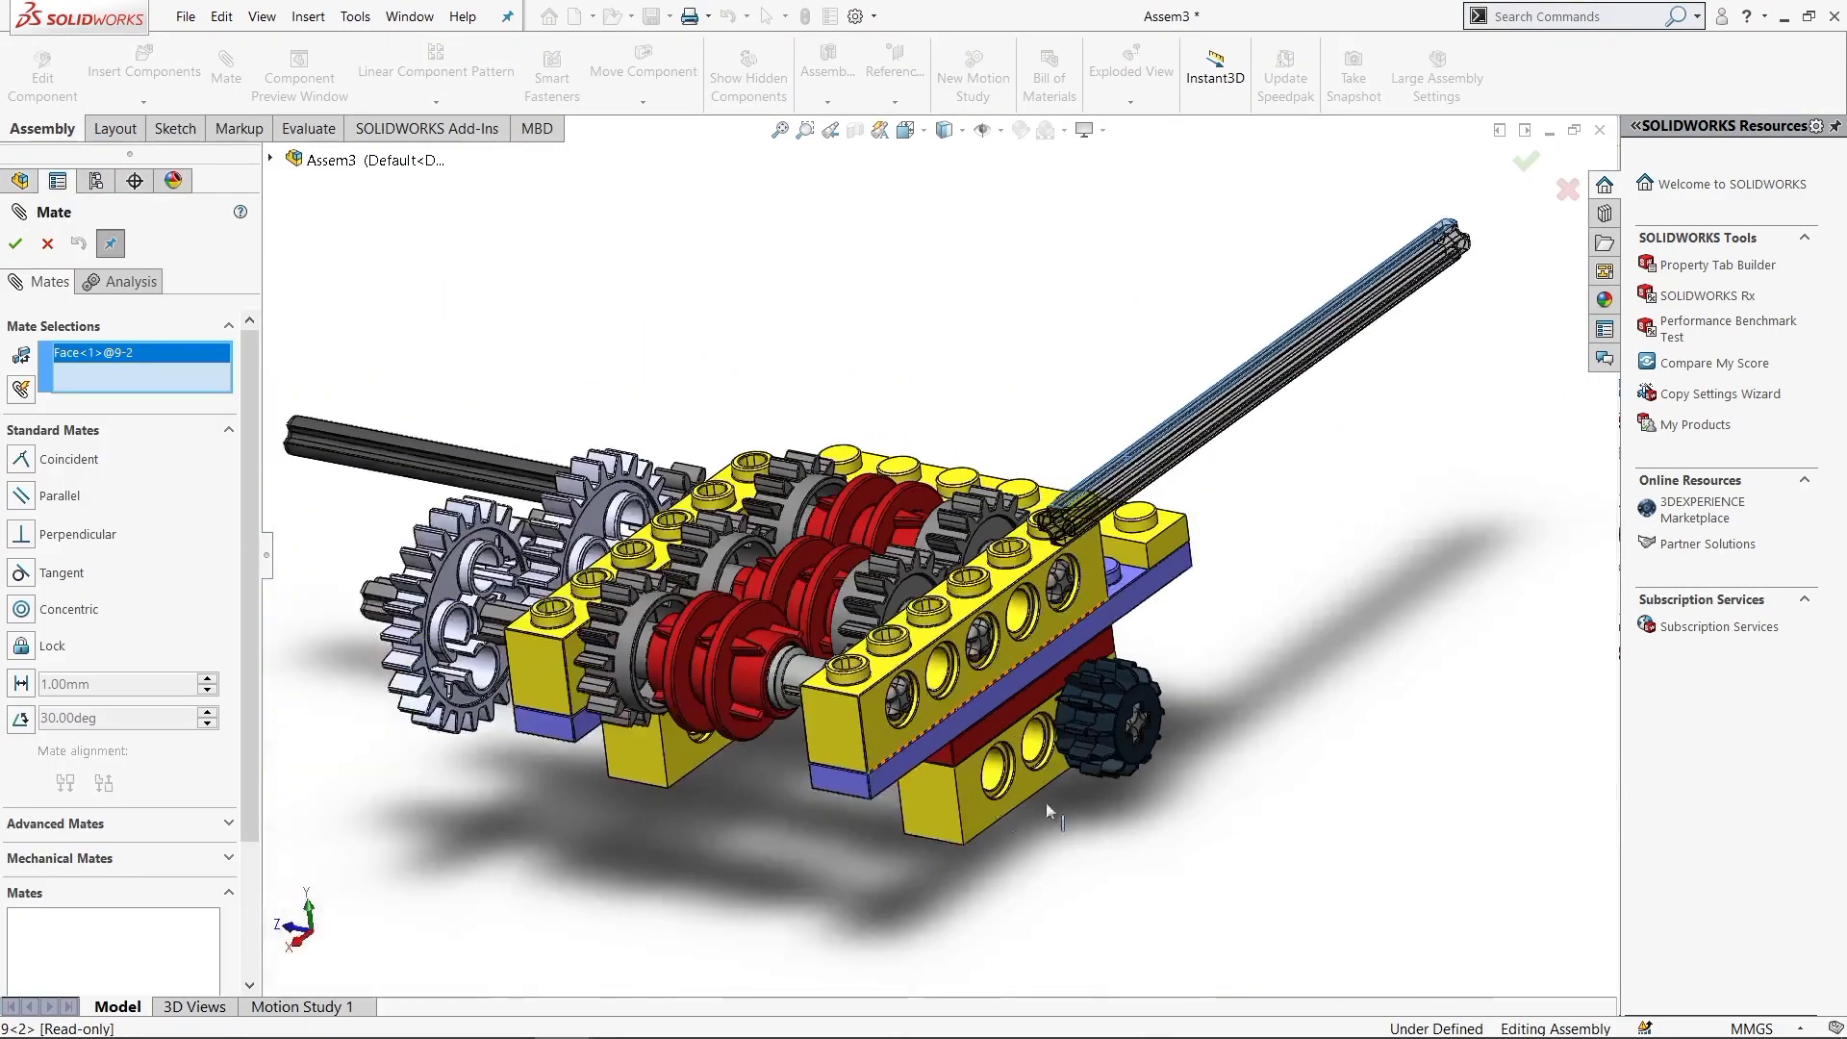
scroll(971, 707, "down", 8)
left_click(968, 689)
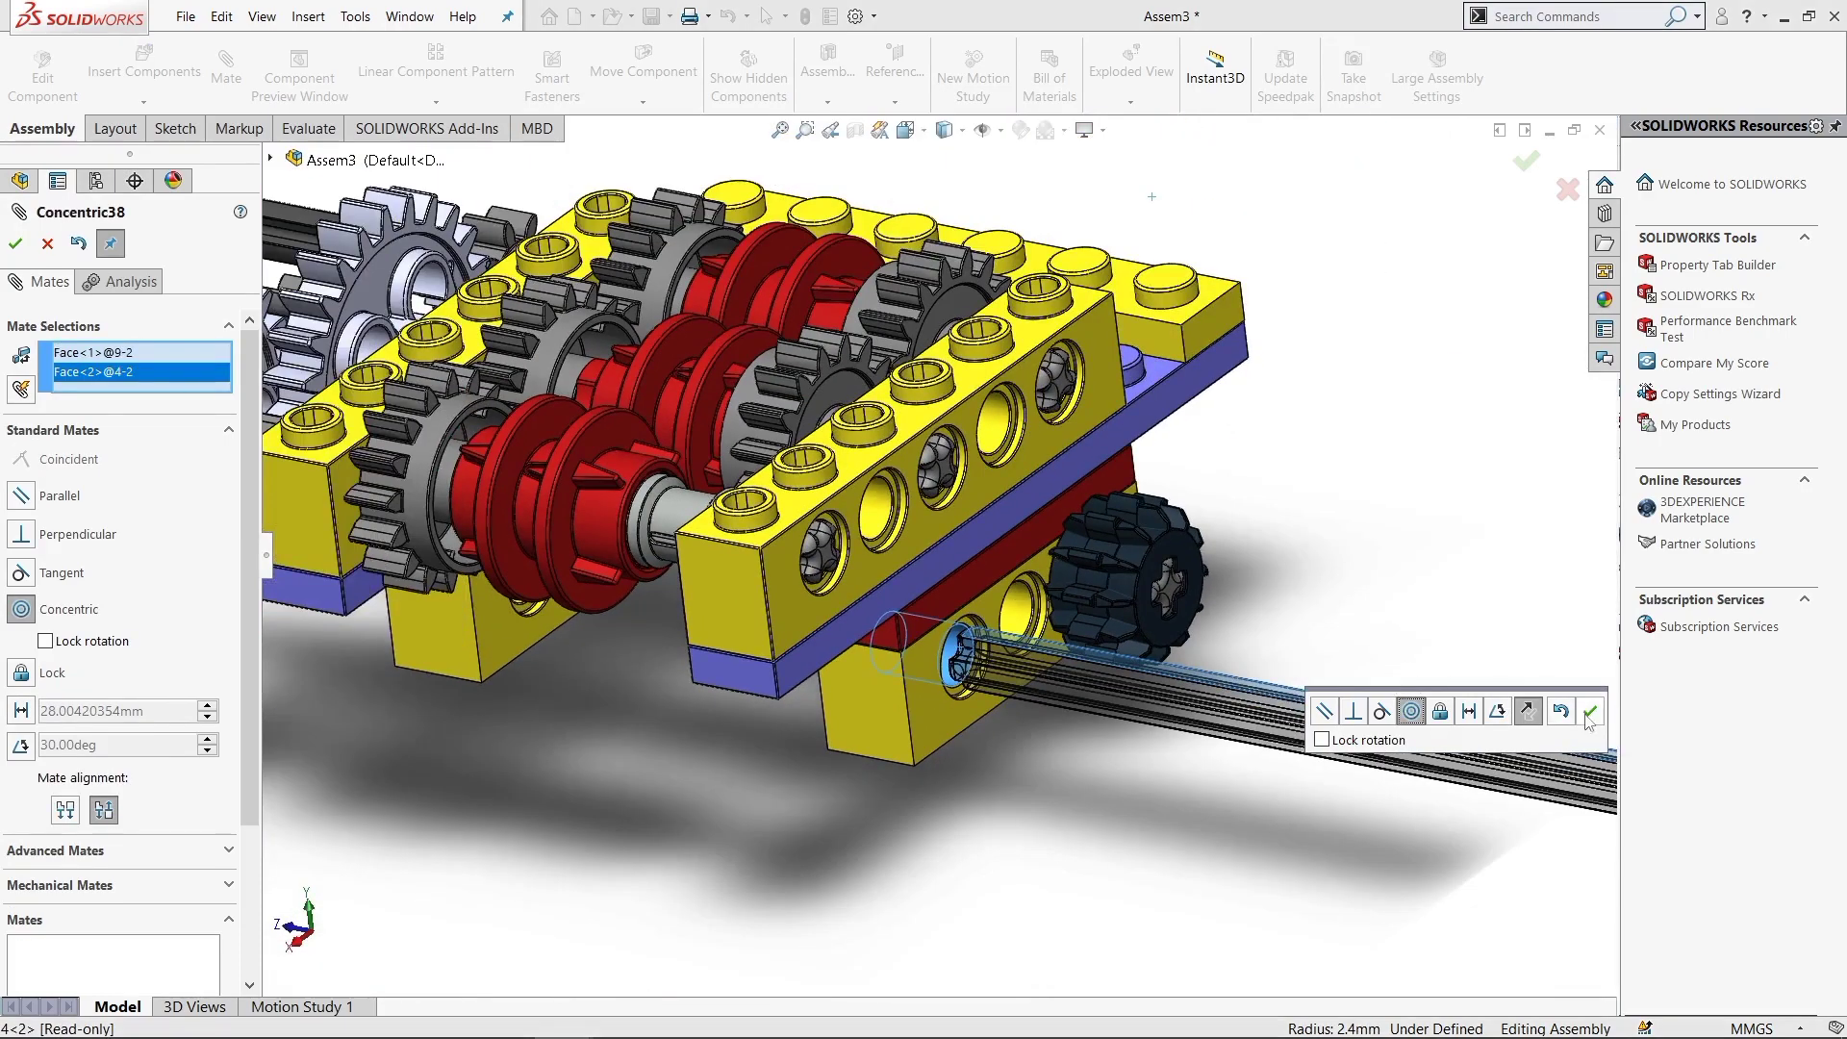
left_click(1588, 713)
scroll(1279, 585, "up", 5)
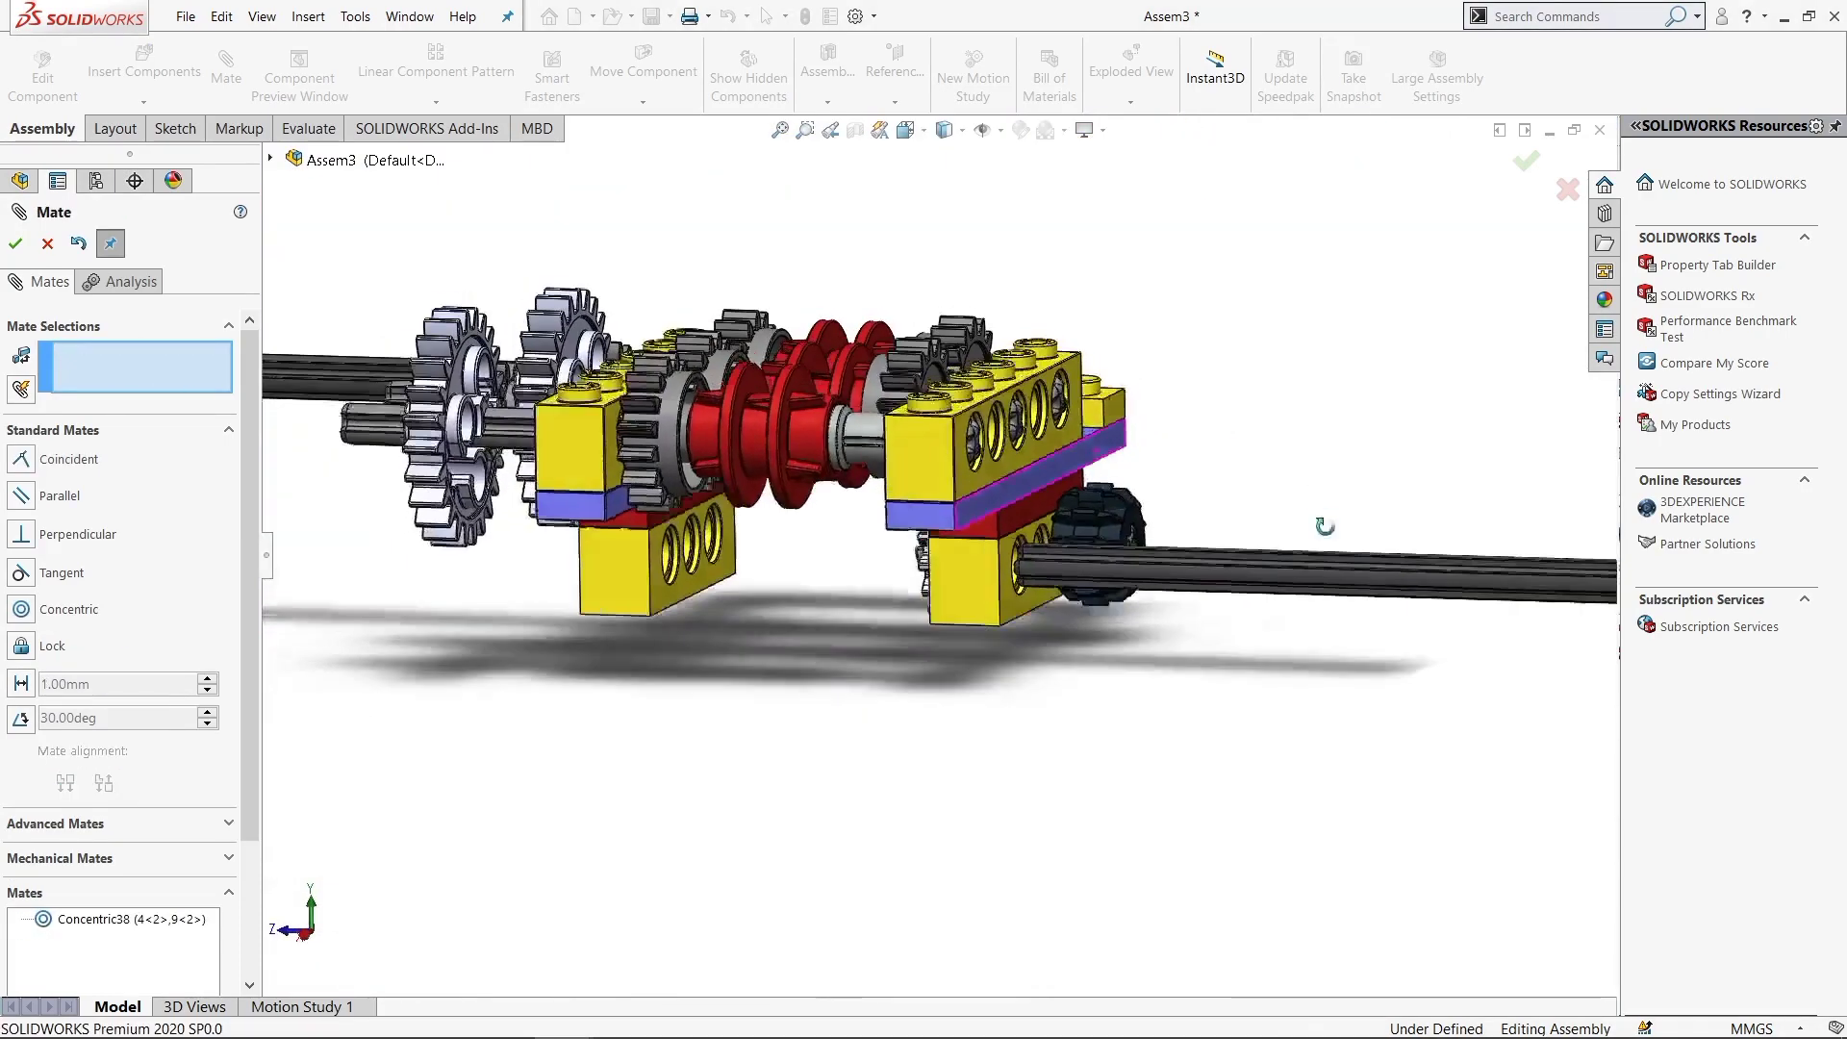
scroll(1323, 524, "down", 3)
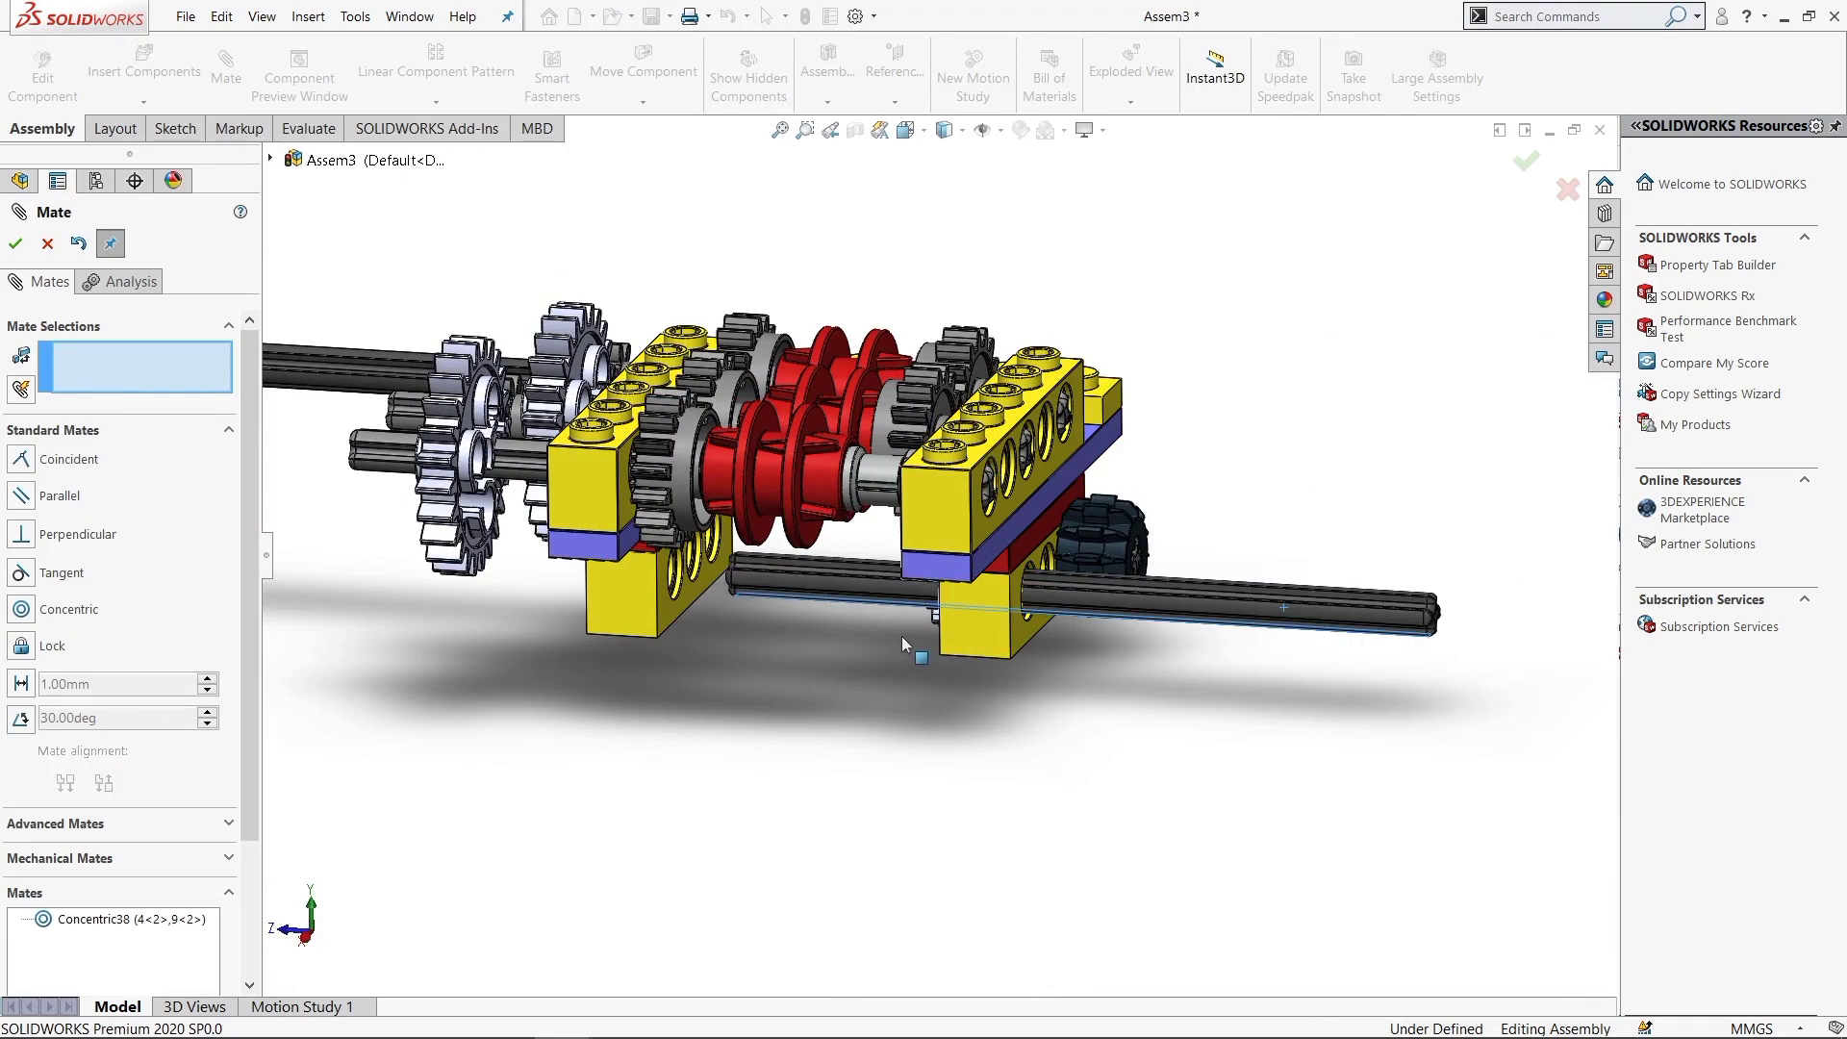
mouse_move(902, 637)
middle_mouse_down()
mouse_move(1220, 485)
mouse_move(1199, 400)
mouse_move(902, 444)
middle_mouse_up()
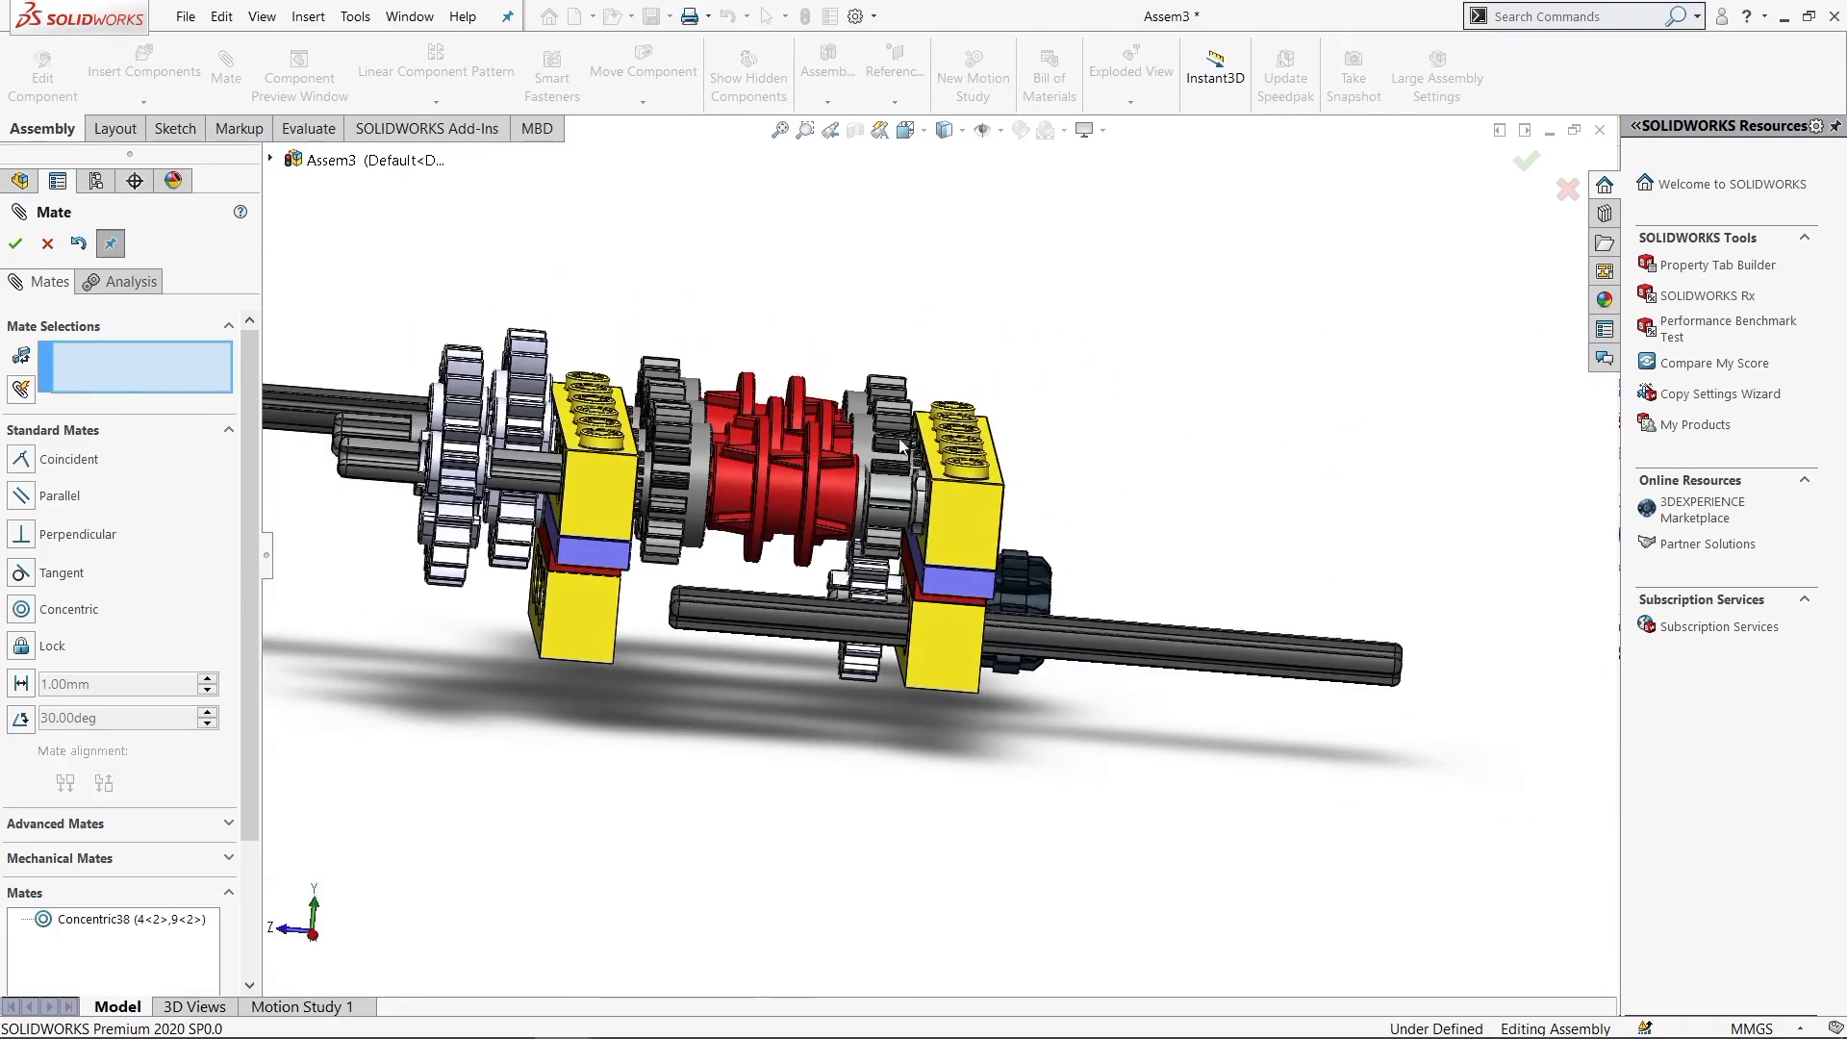
key("Escape")
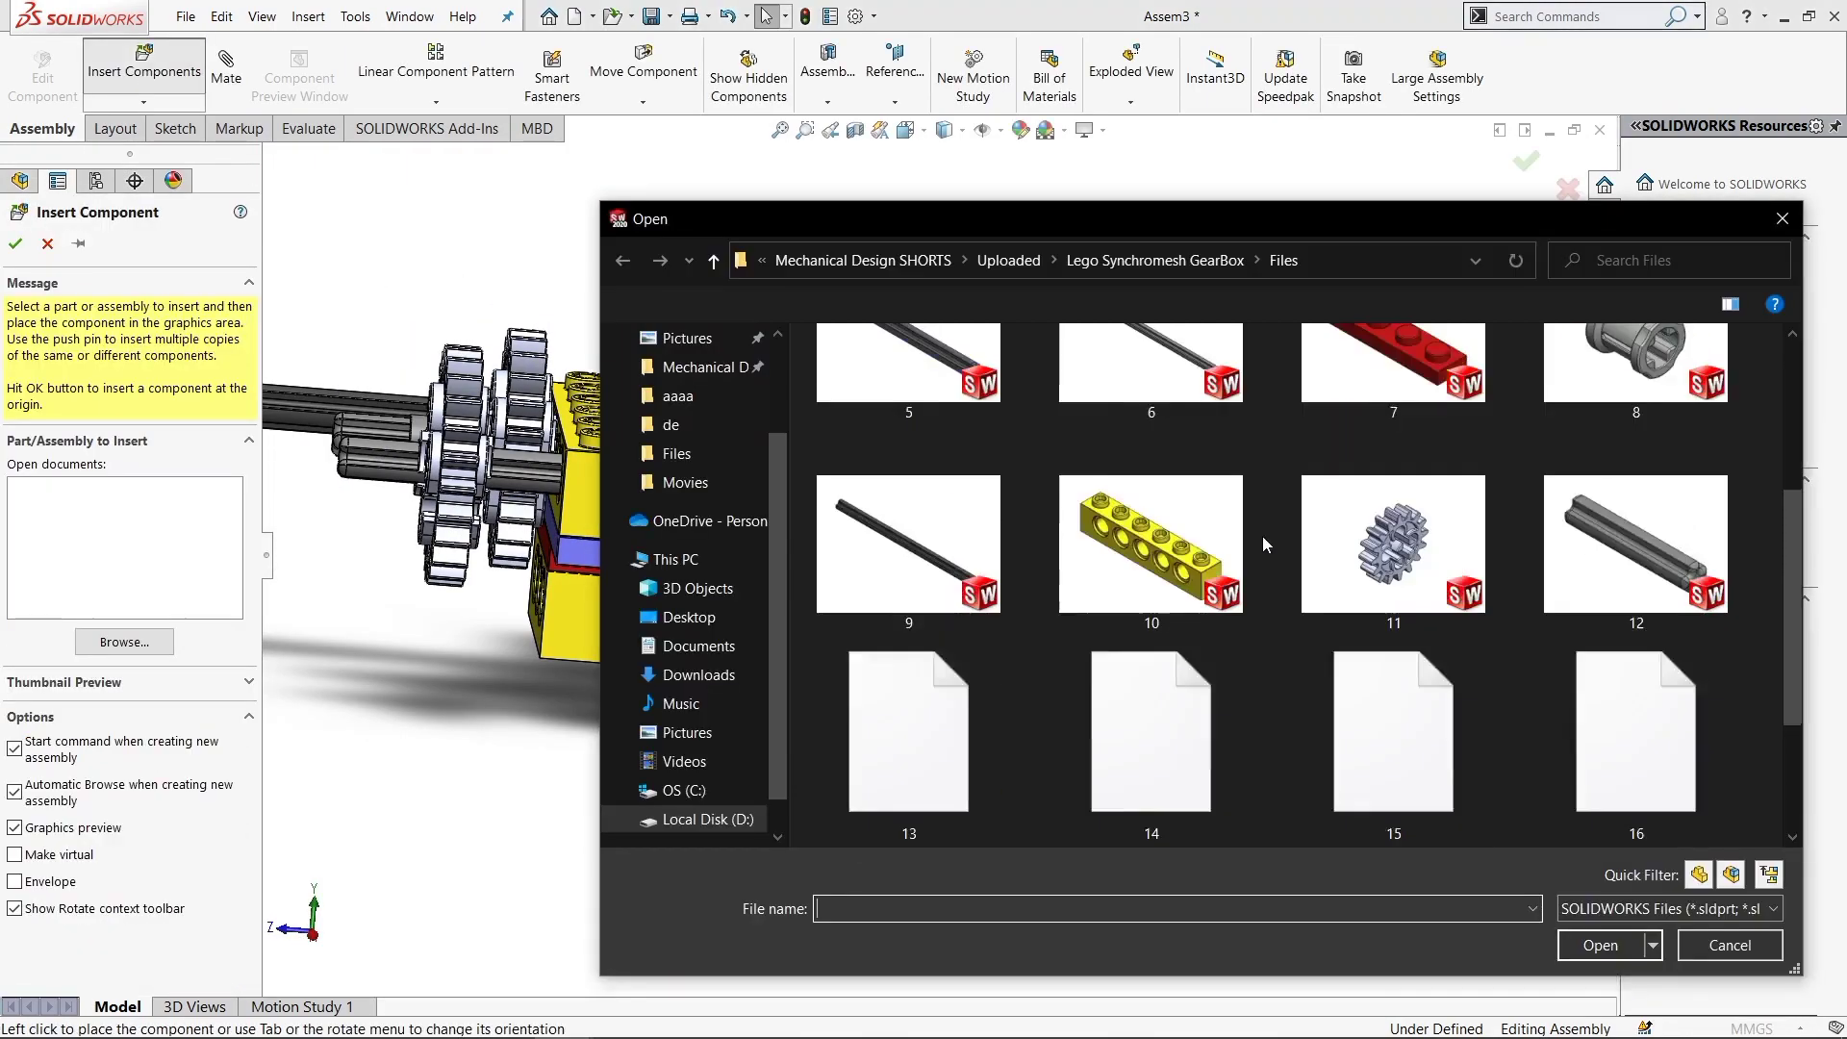
Insert black gear file 16 and place it beside the gearbox near the output axle
scroll(1262, 534, "down", 3)
left_click(1635, 545)
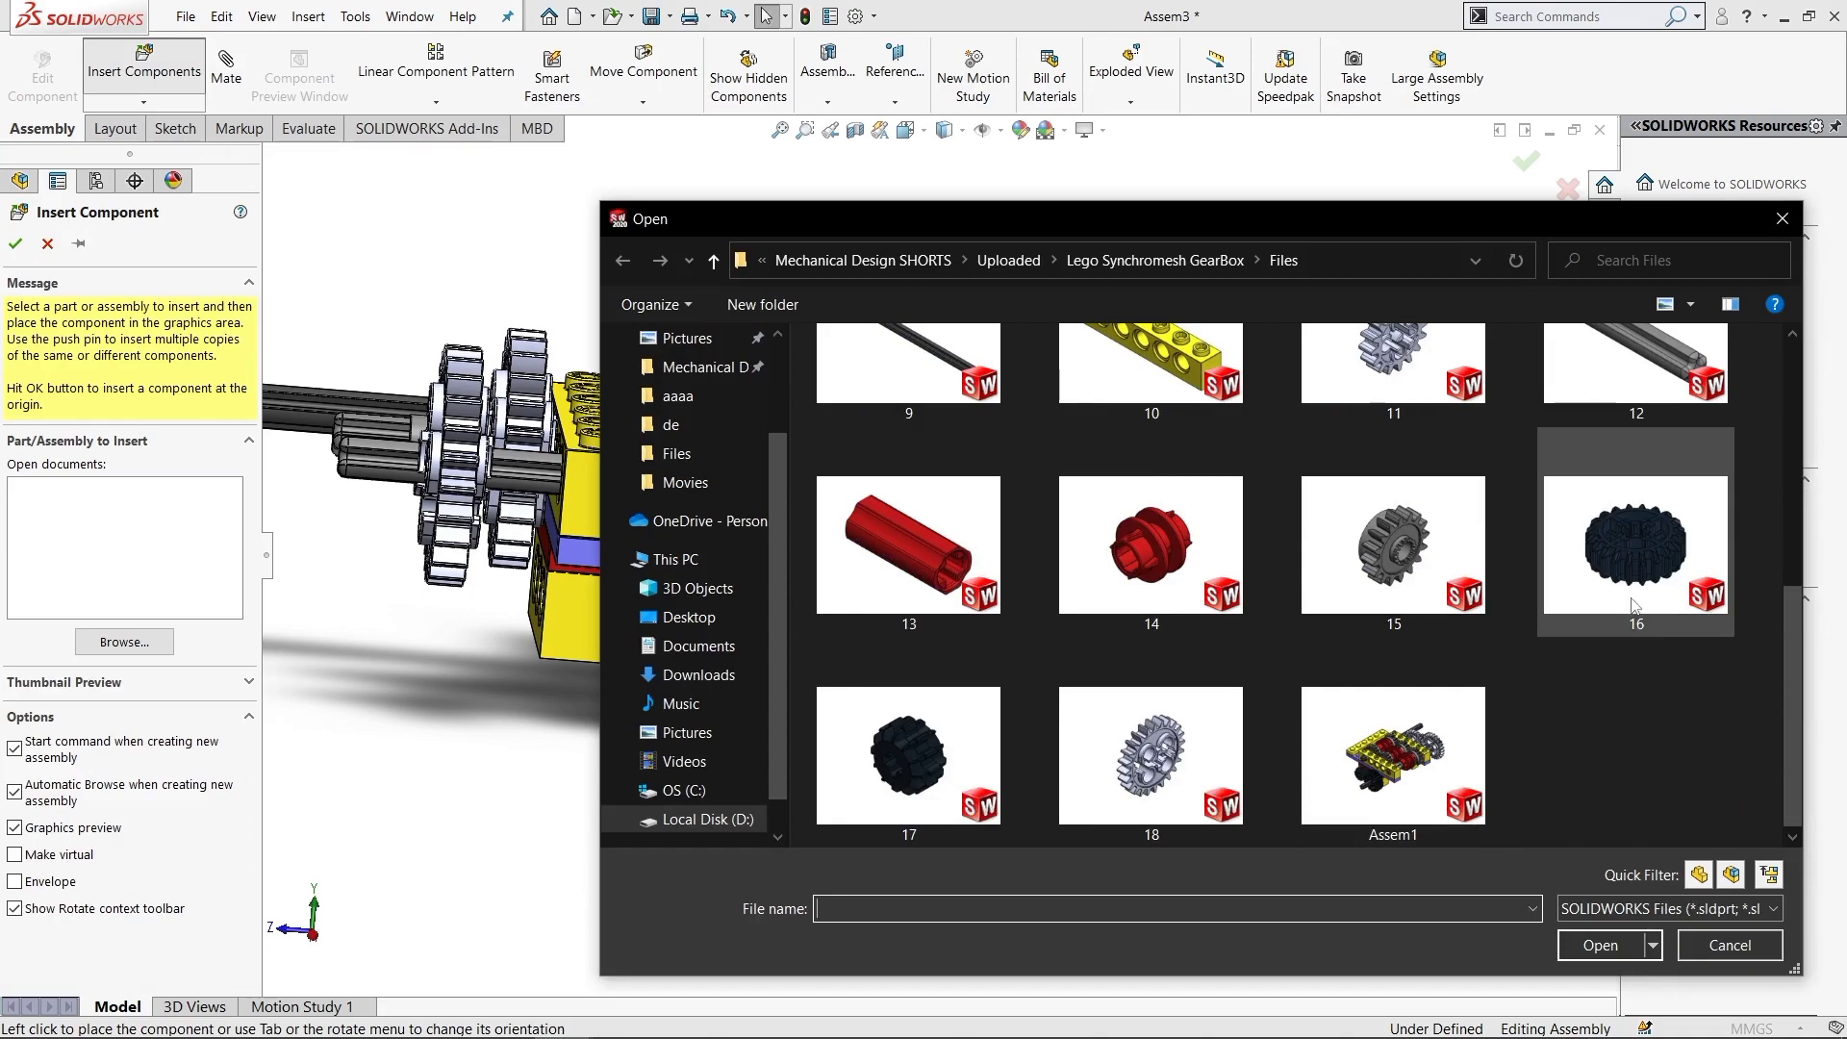
left_click(1600, 945)
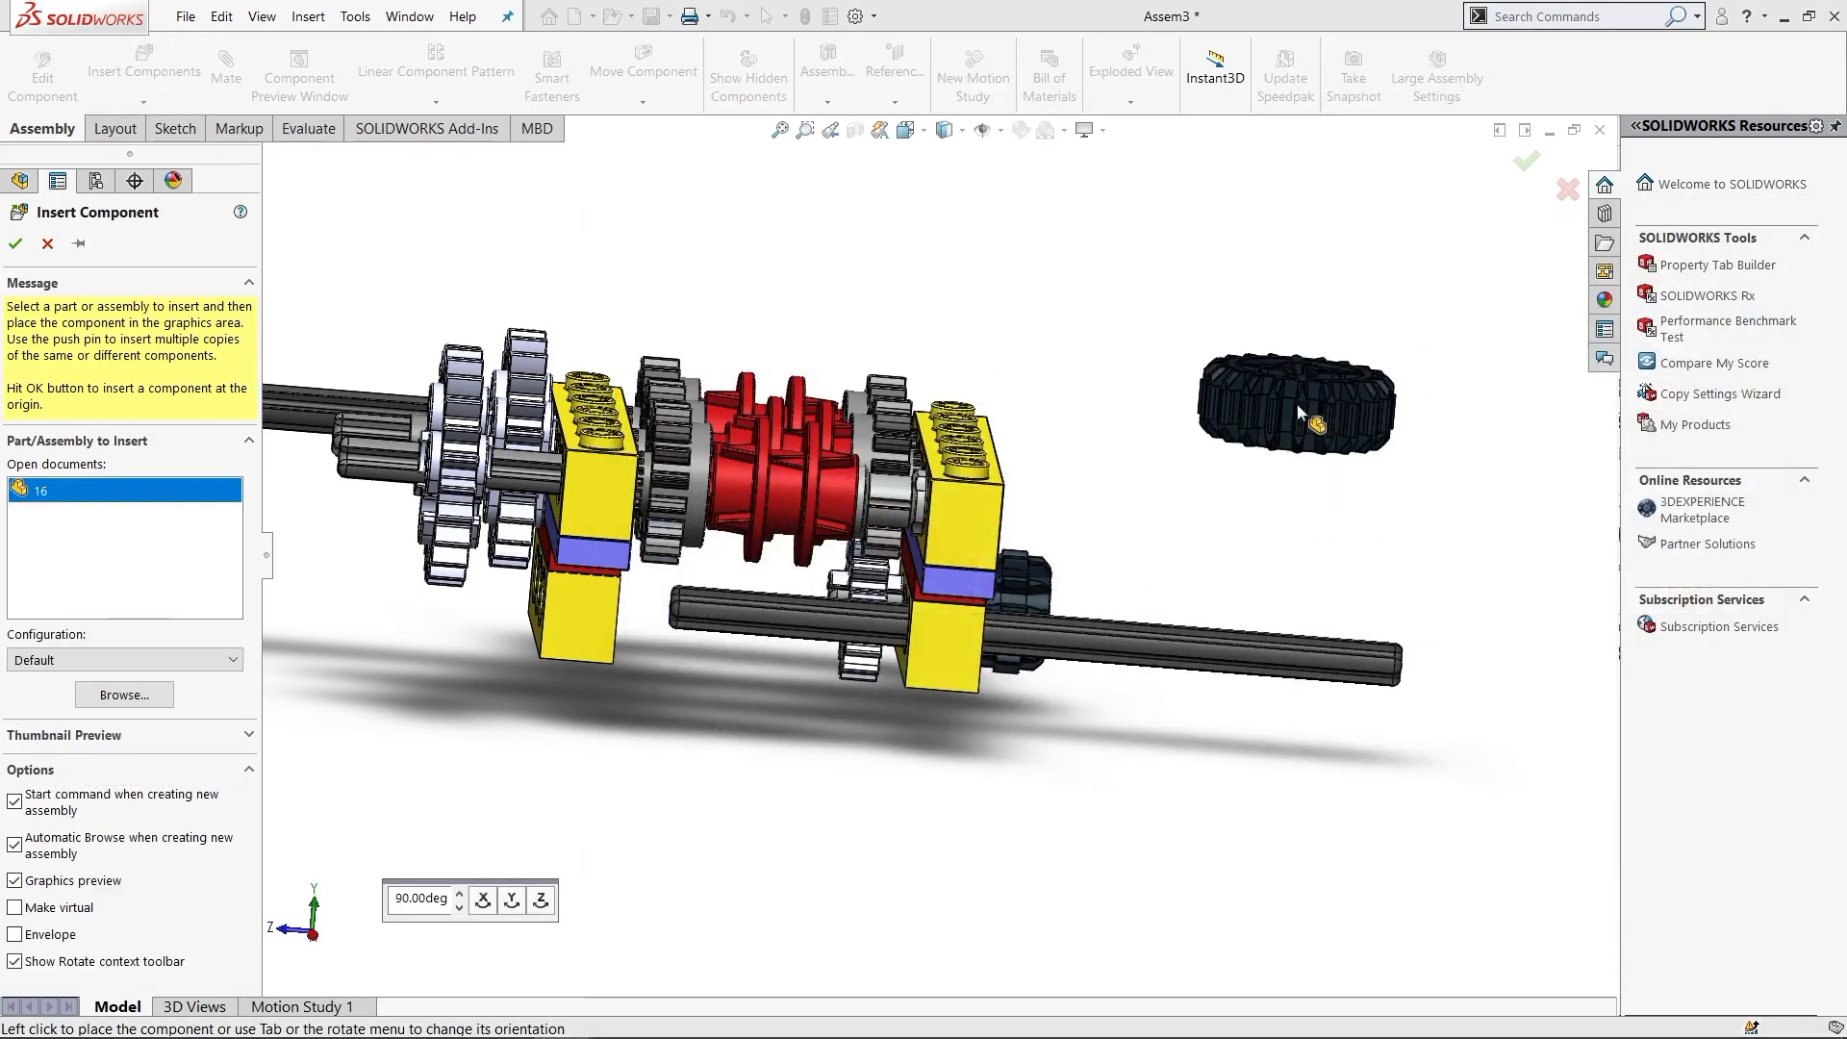
left_click(1126, 352)
middle_click_drag(1126, 352, 866, 481)
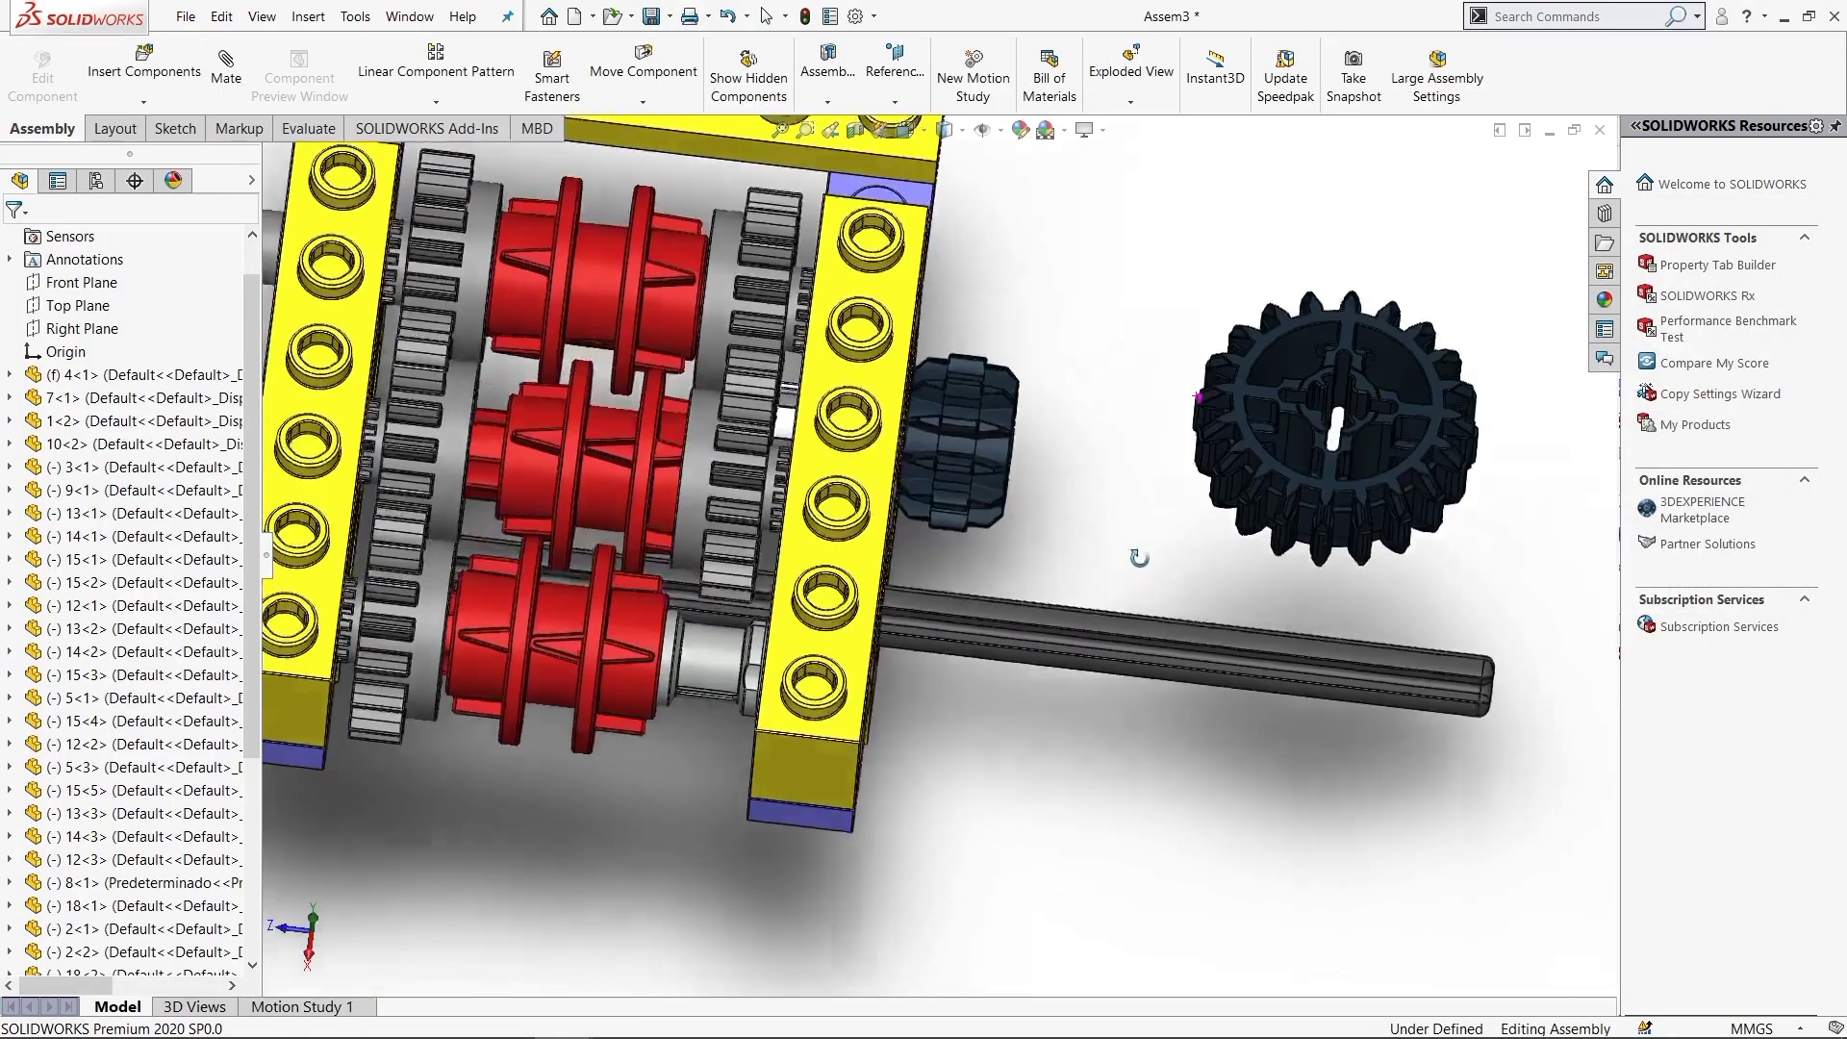
scroll(866, 481, "down", 3)
Pick a face on the black gear, then leave mating without adding a mate
scroll(1336, 404, "down", 5)
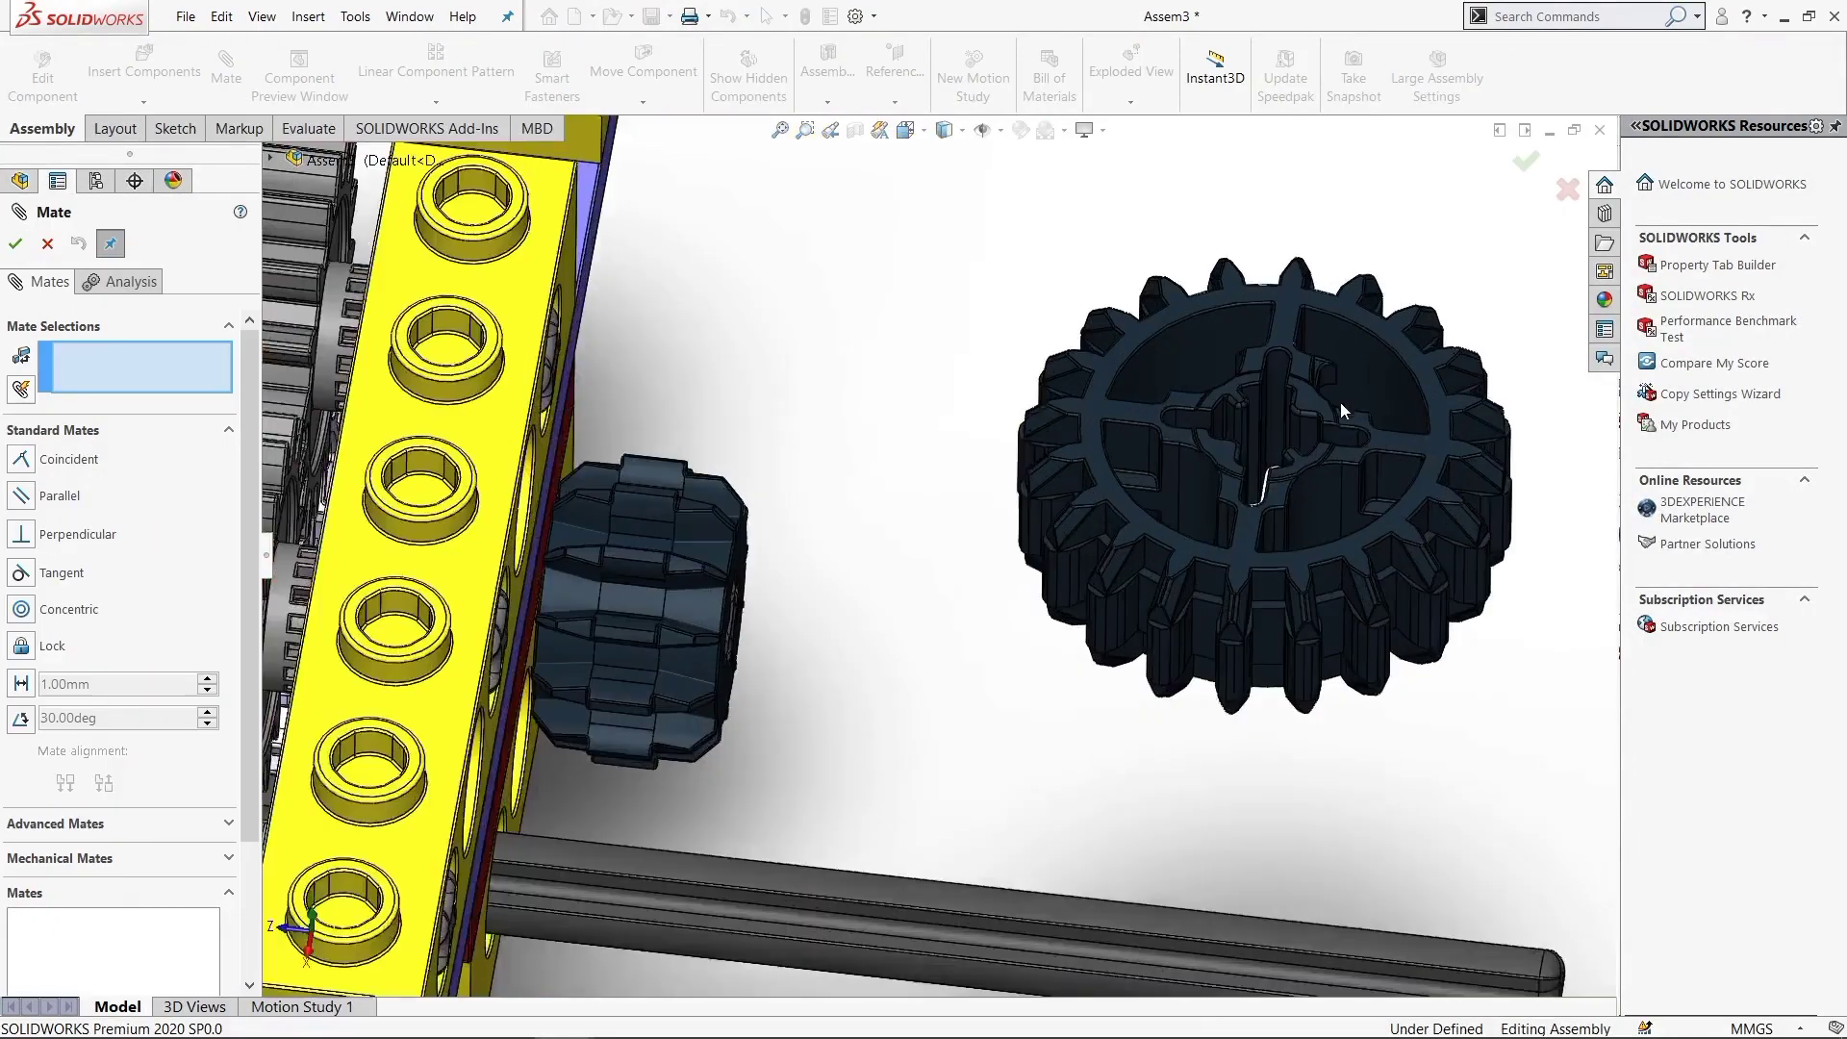
left_click(1222, 505)
scroll(753, 755, "up", 3)
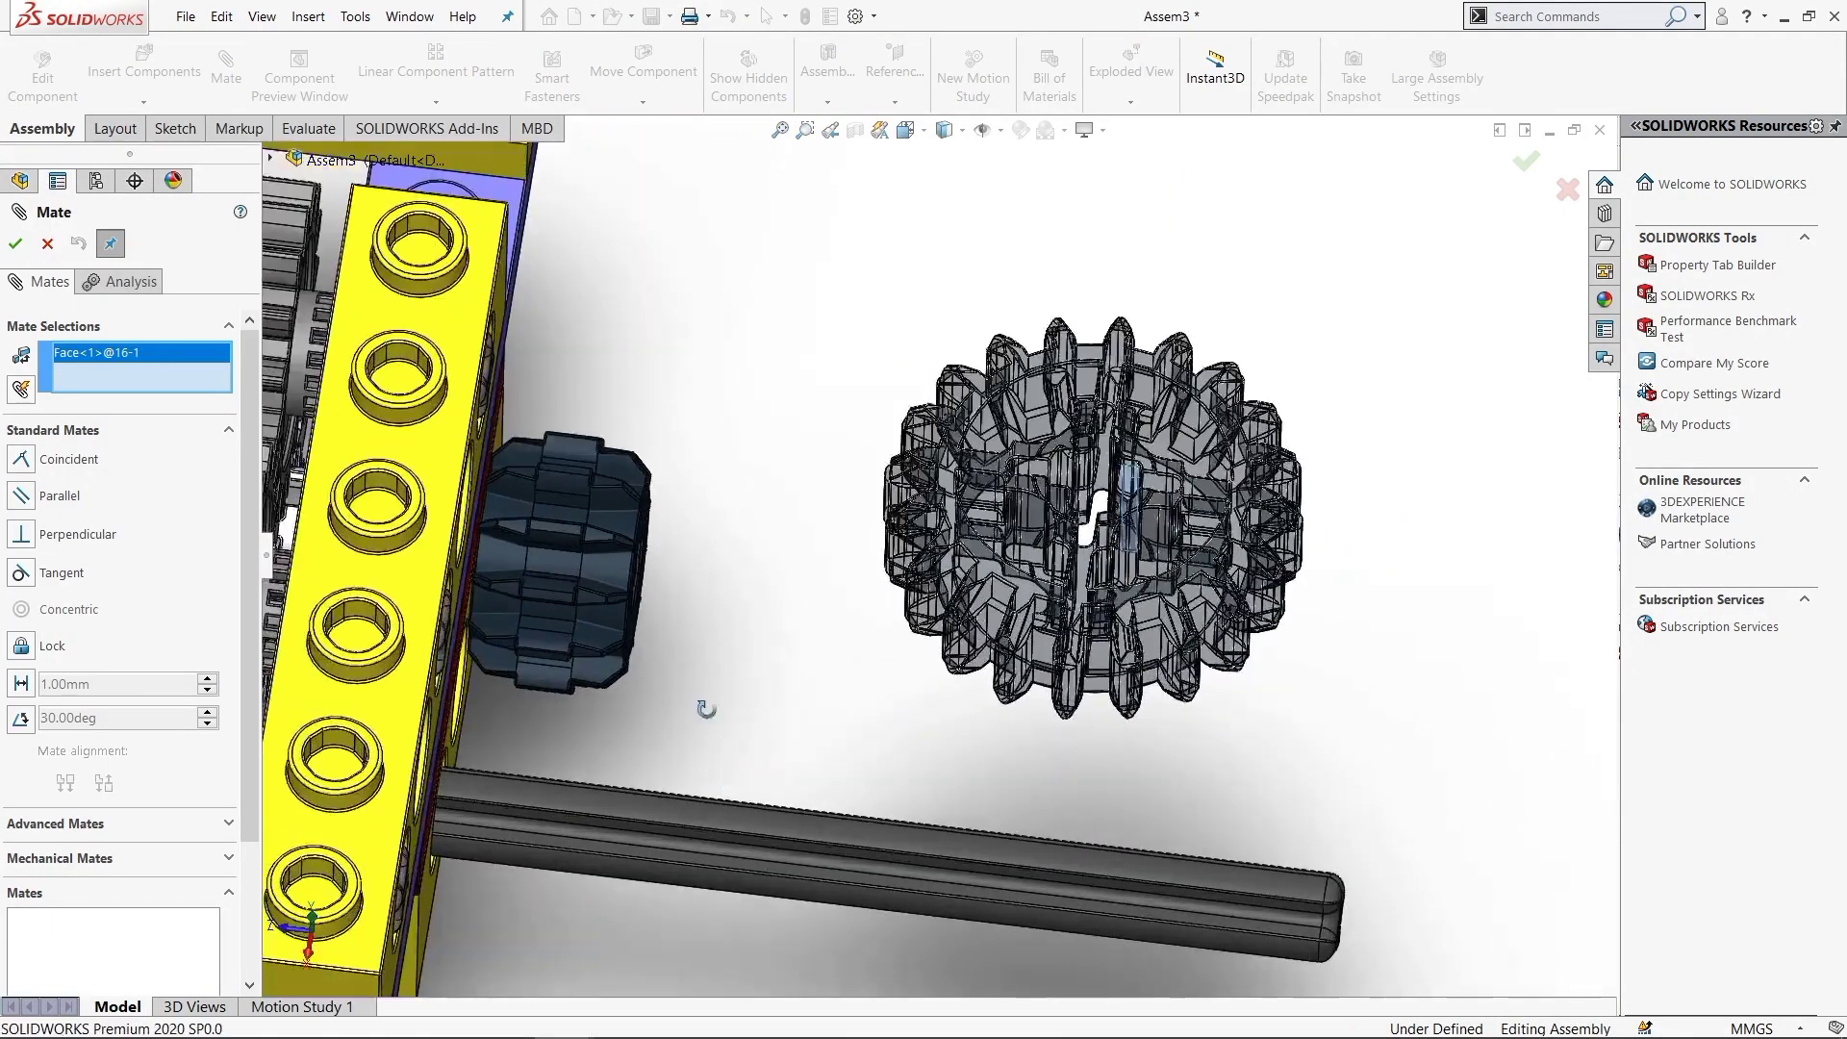
mouse_move(712, 693)
middle_mouse_down()
mouse_move(721, 651)
mouse_move(721, 830)
mouse_move(717, 789)
middle_mouse_up()
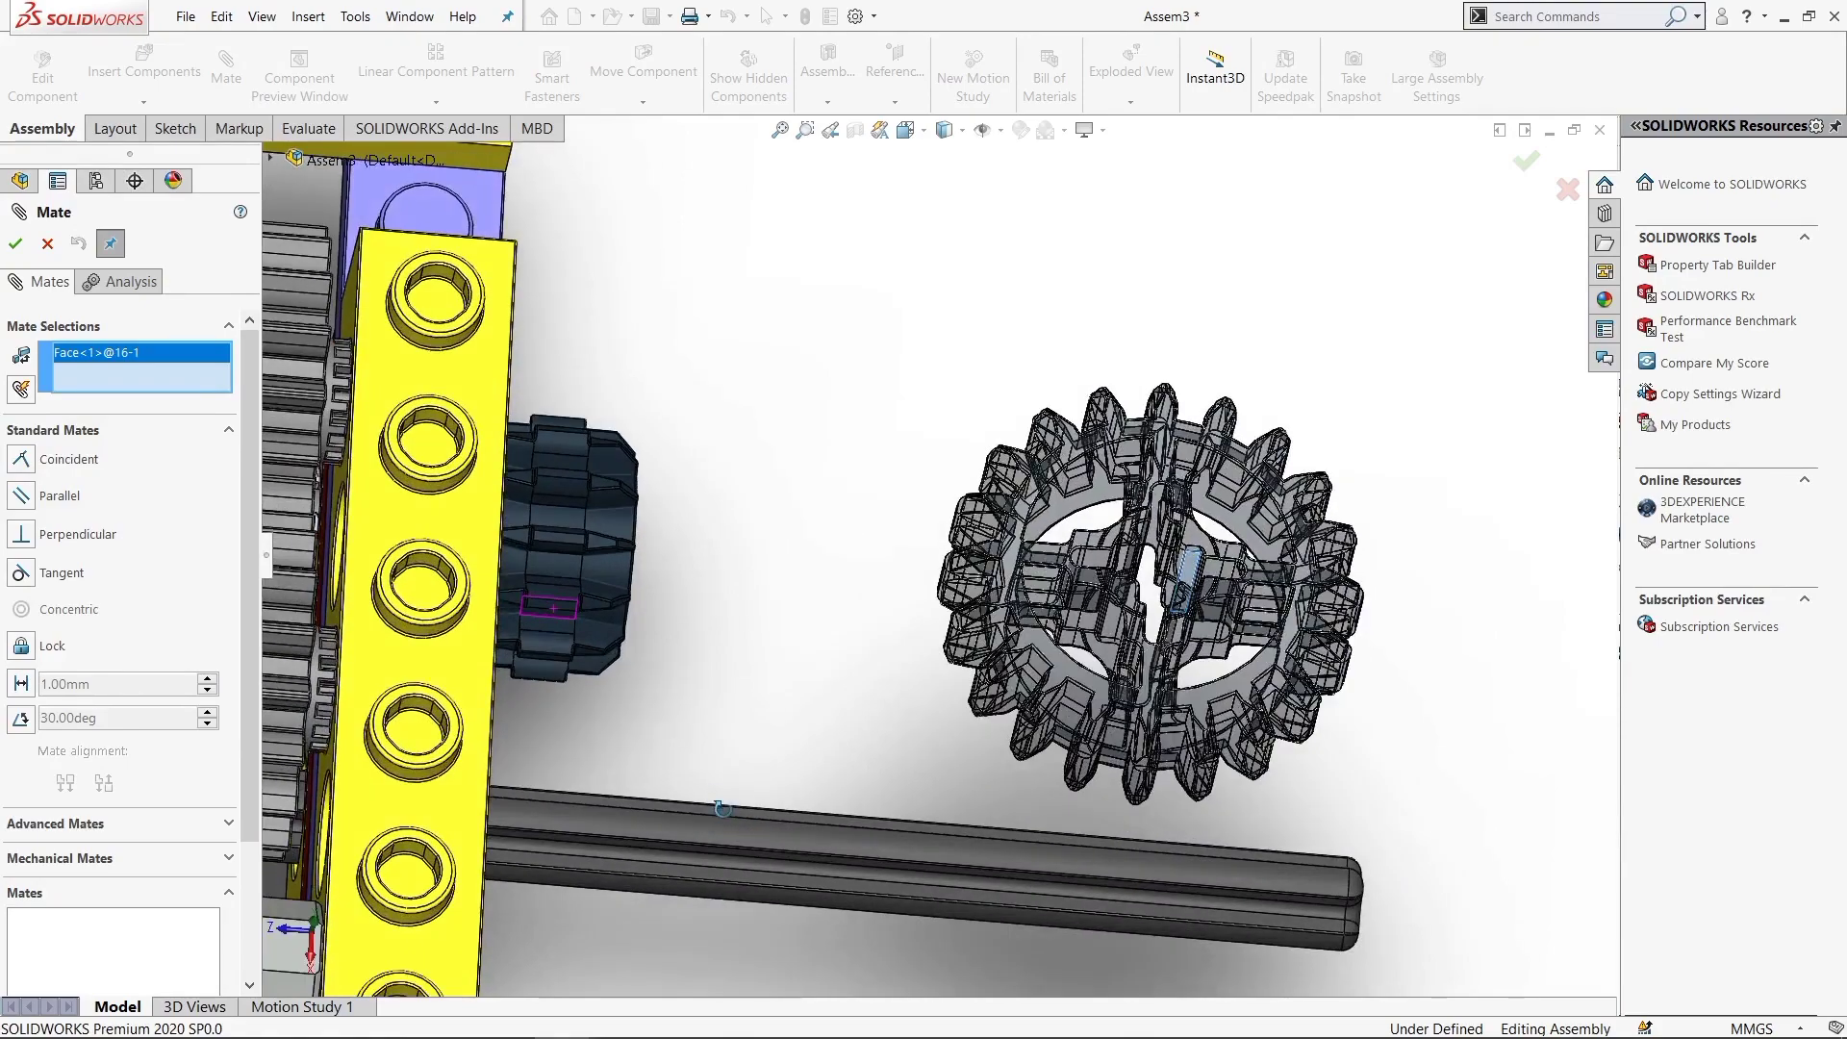
left_click(46, 243)
Mate the black gear's bore concentric with the output axle's surface
scroll(1094, 569, "down", 4)
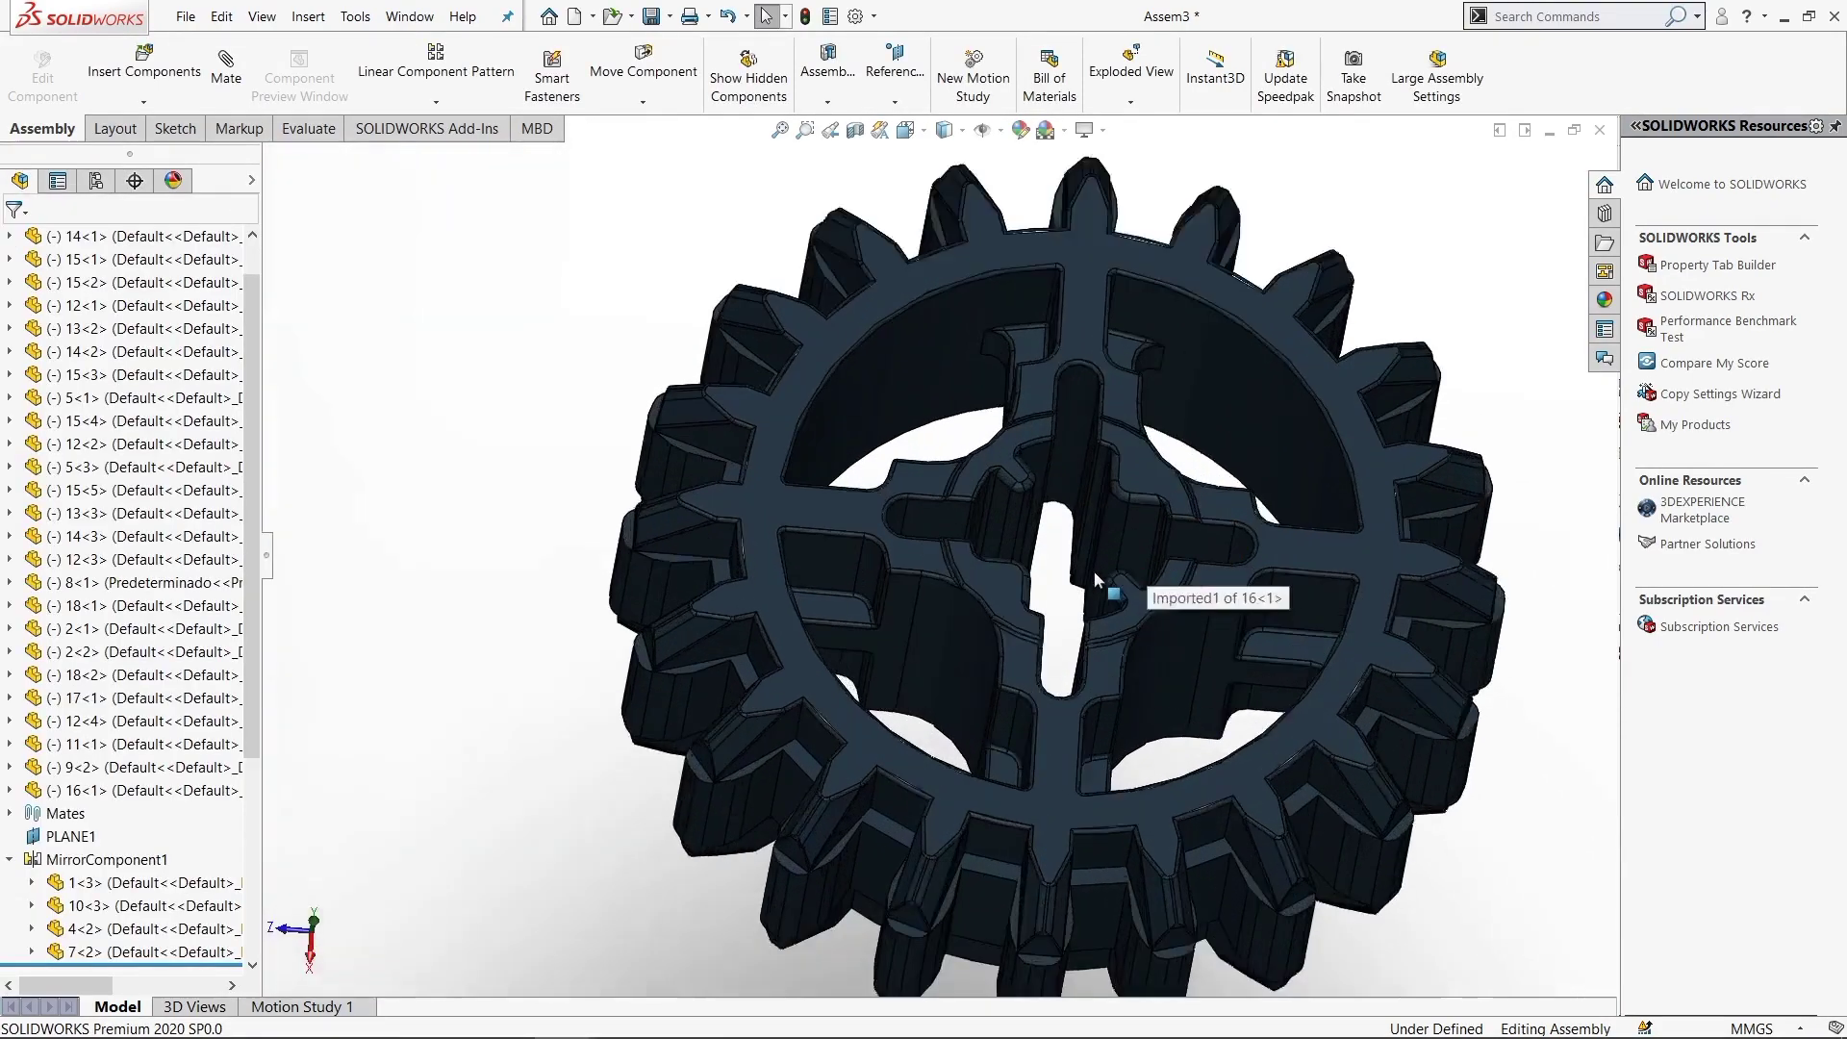
scroll(1093, 569, "down", 3)
scroll(1098, 575, "down", 2)
middle_click_drag(1097, 574, 1013, 522)
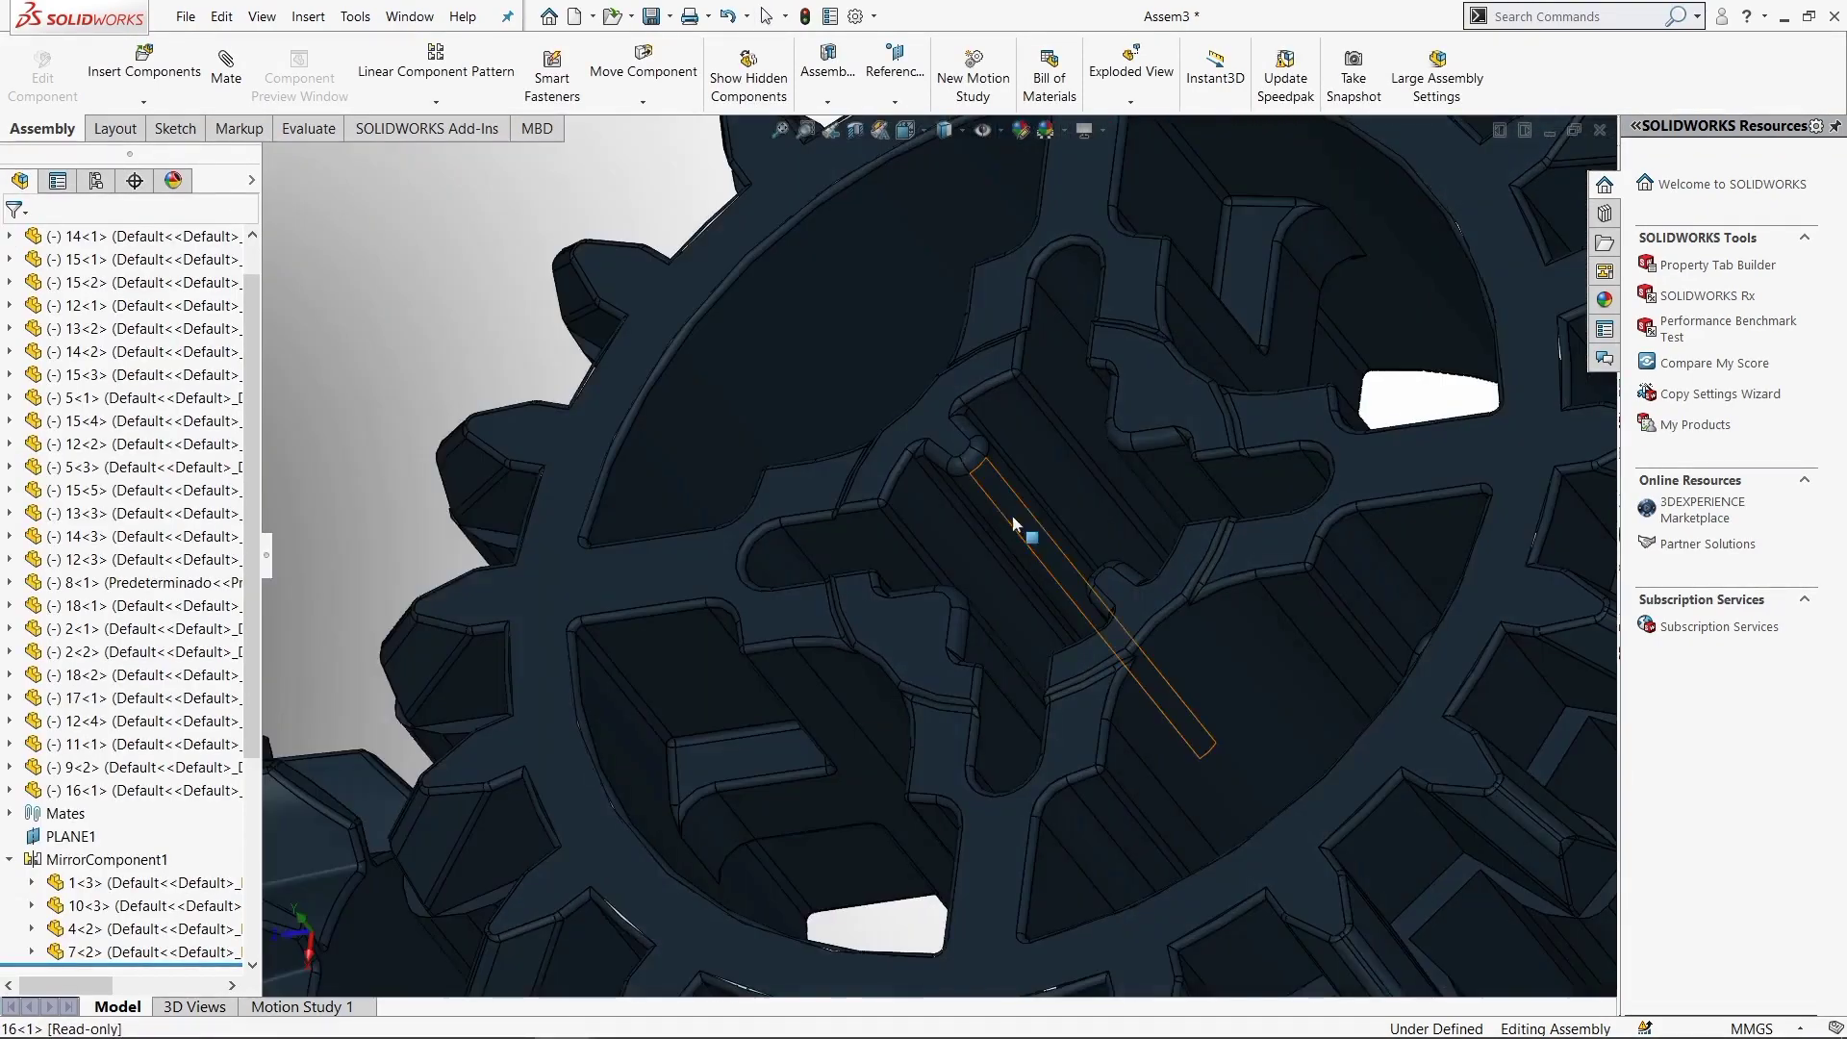
scroll(747, 803, "up", 5)
scroll(767, 858, "down", 2)
scroll(787, 788, "down", 2)
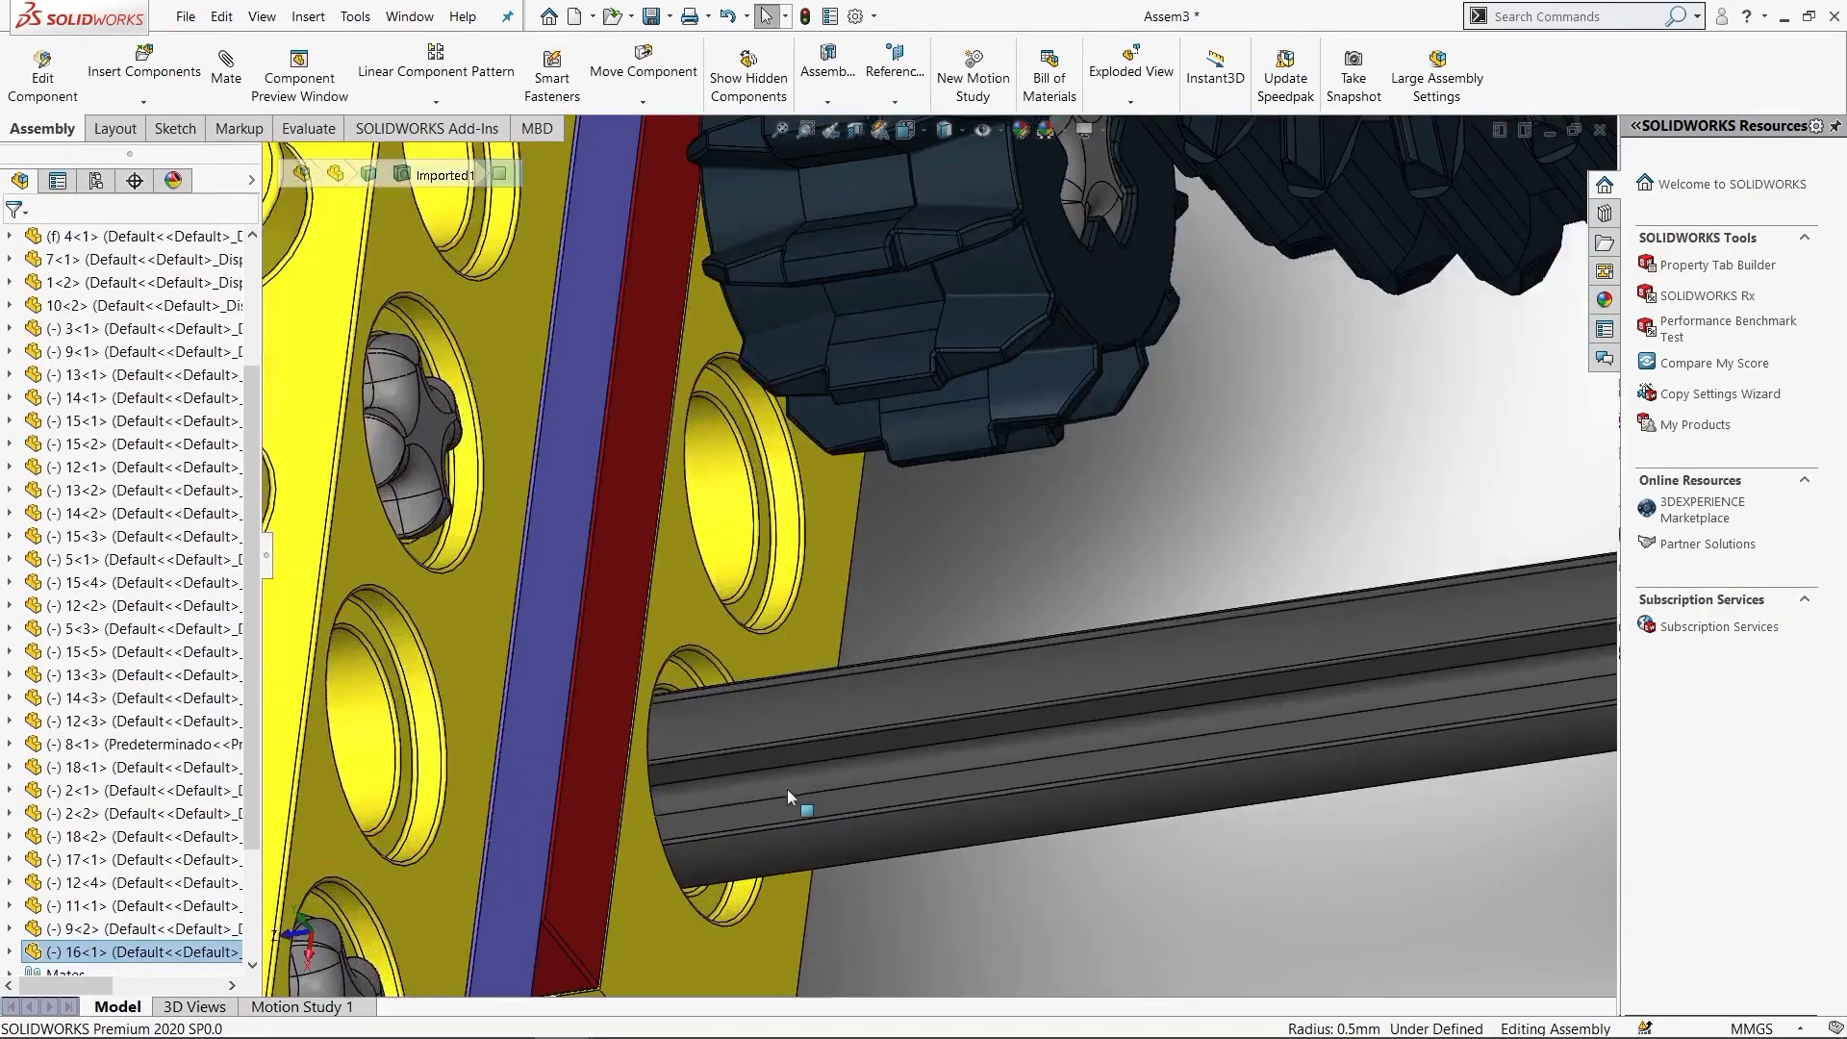
left_click(787, 787)
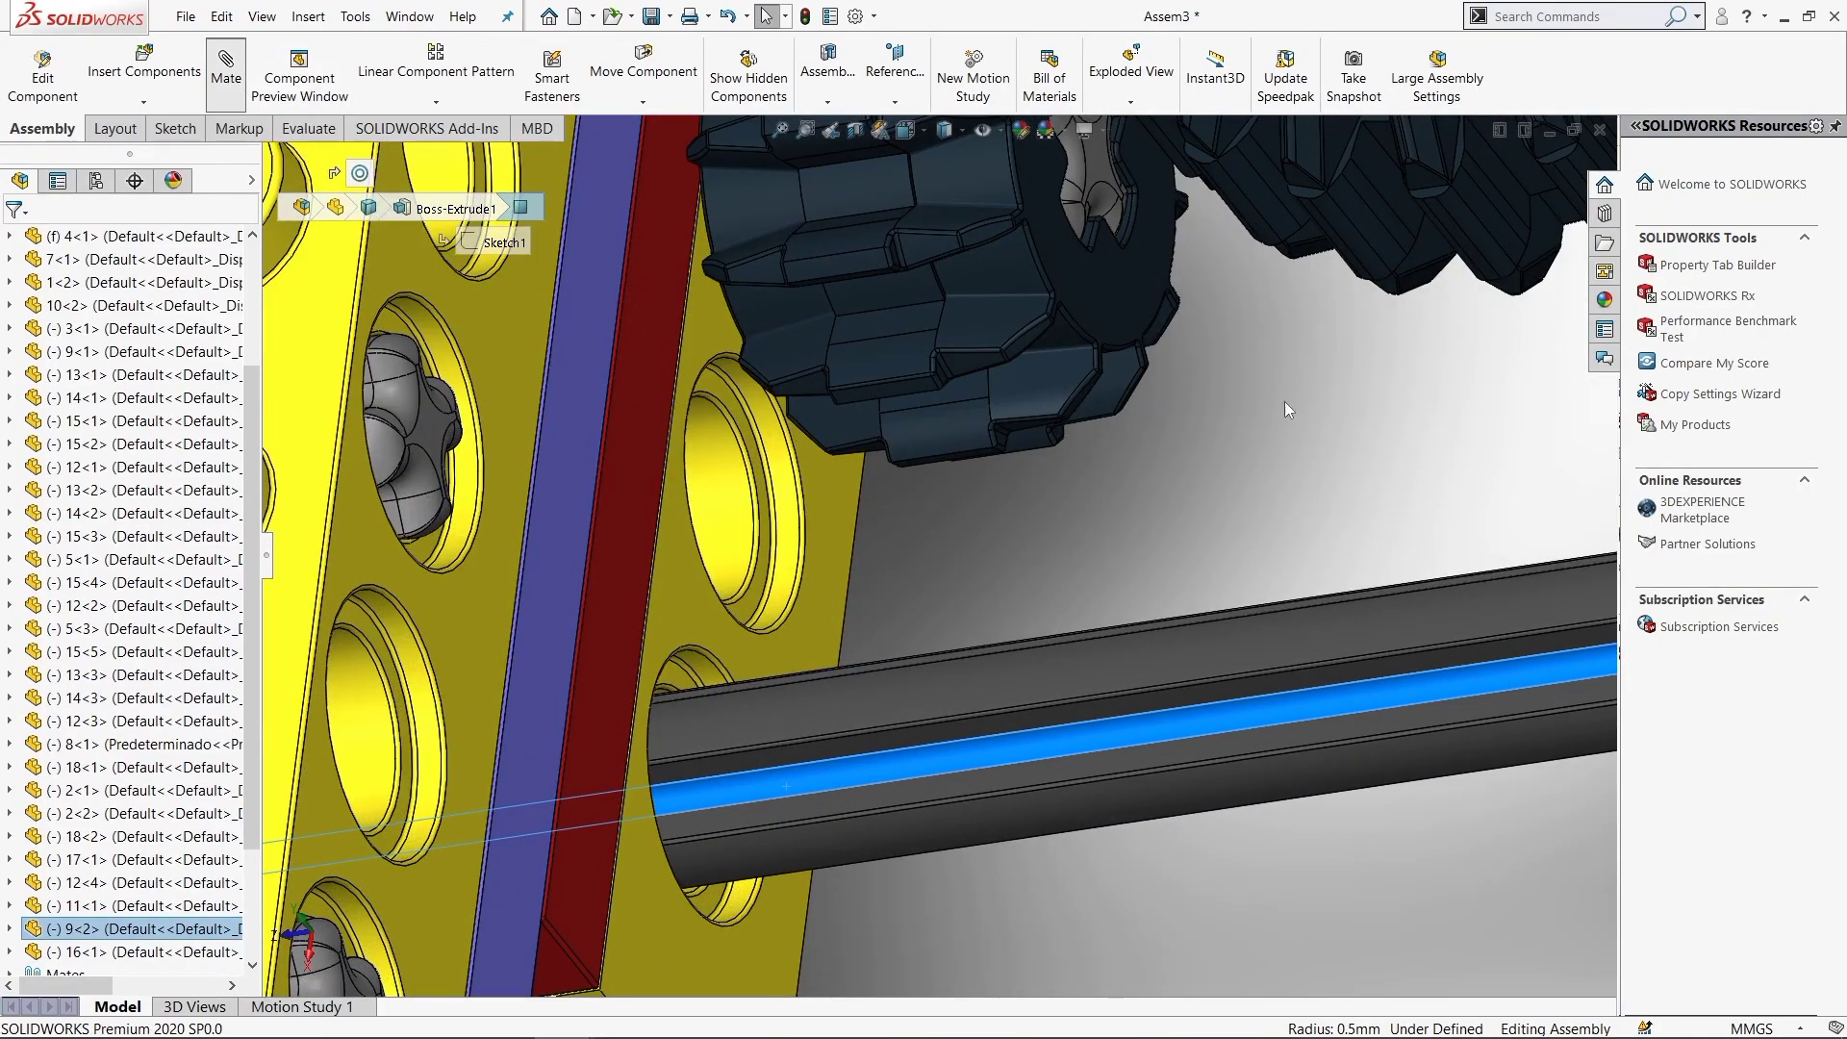
scroll(1244, 279, "down", 2)
scroll(1160, 246, "down", 2)
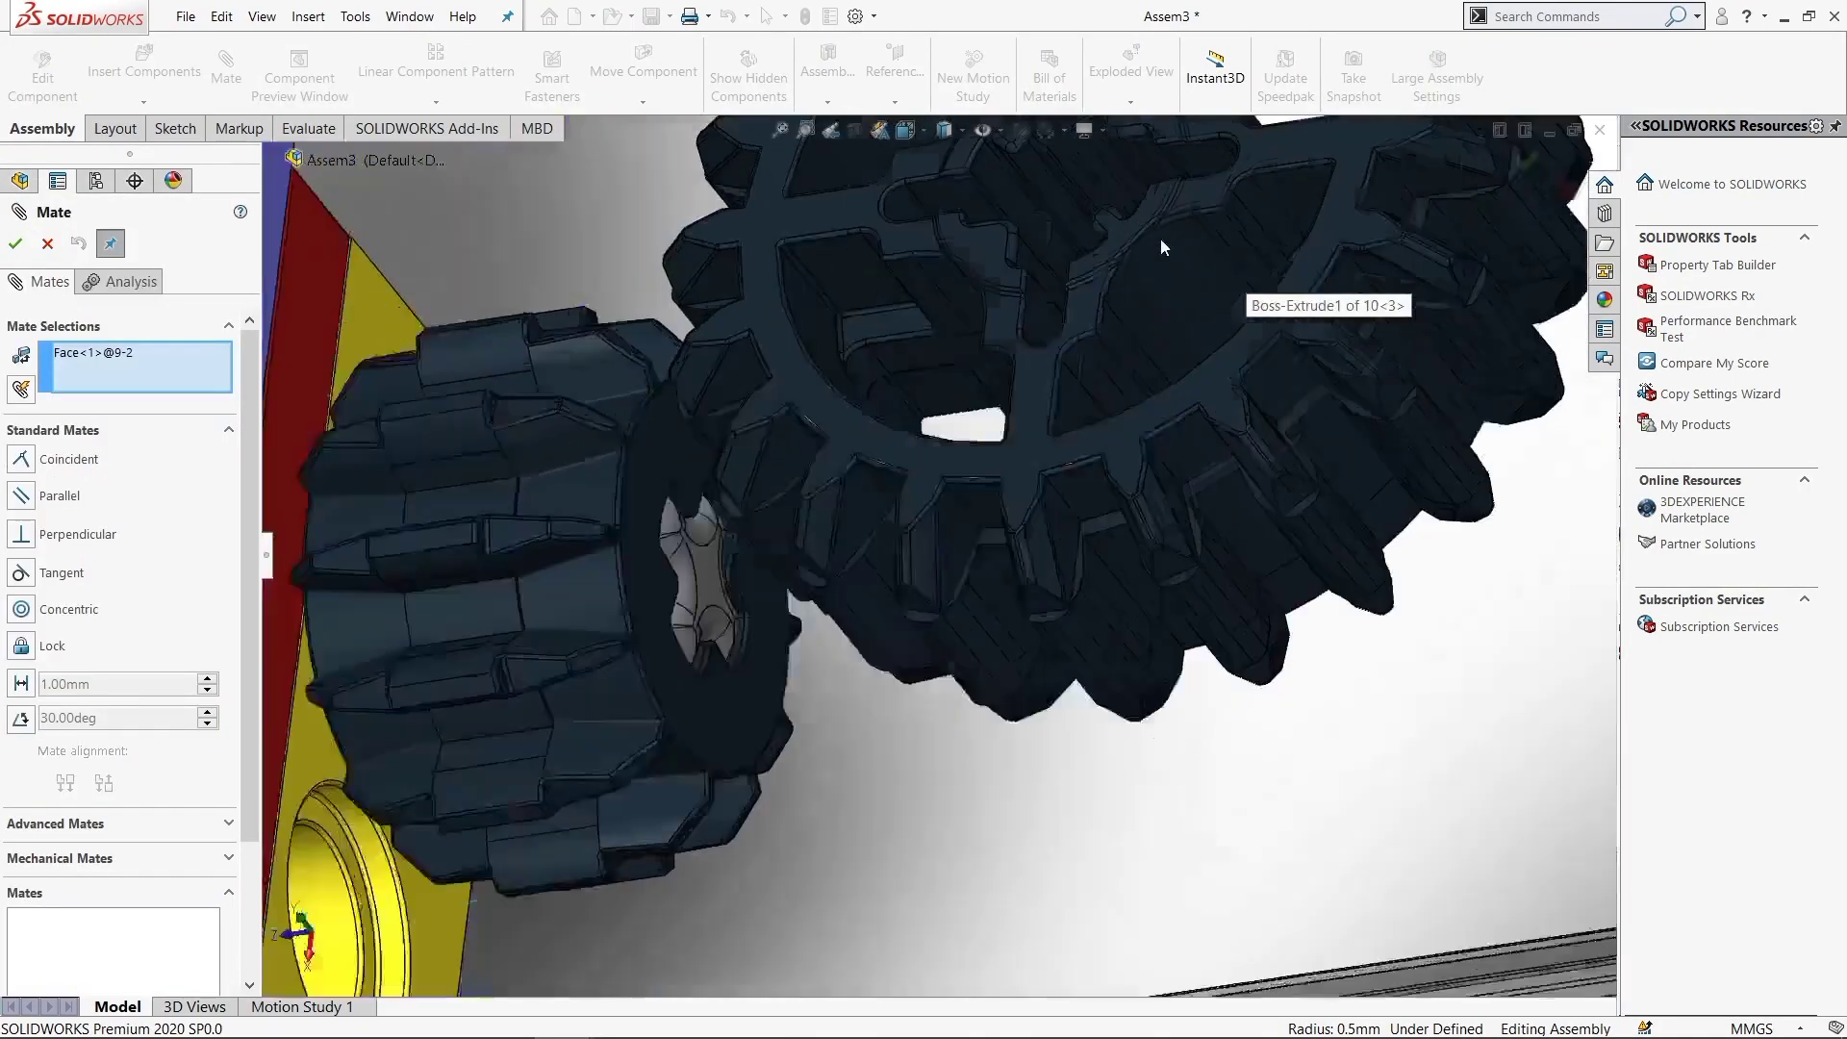
scroll(1029, 257, "down", 3)
scroll(1010, 260, "down", 2)
left_click(949, 267)
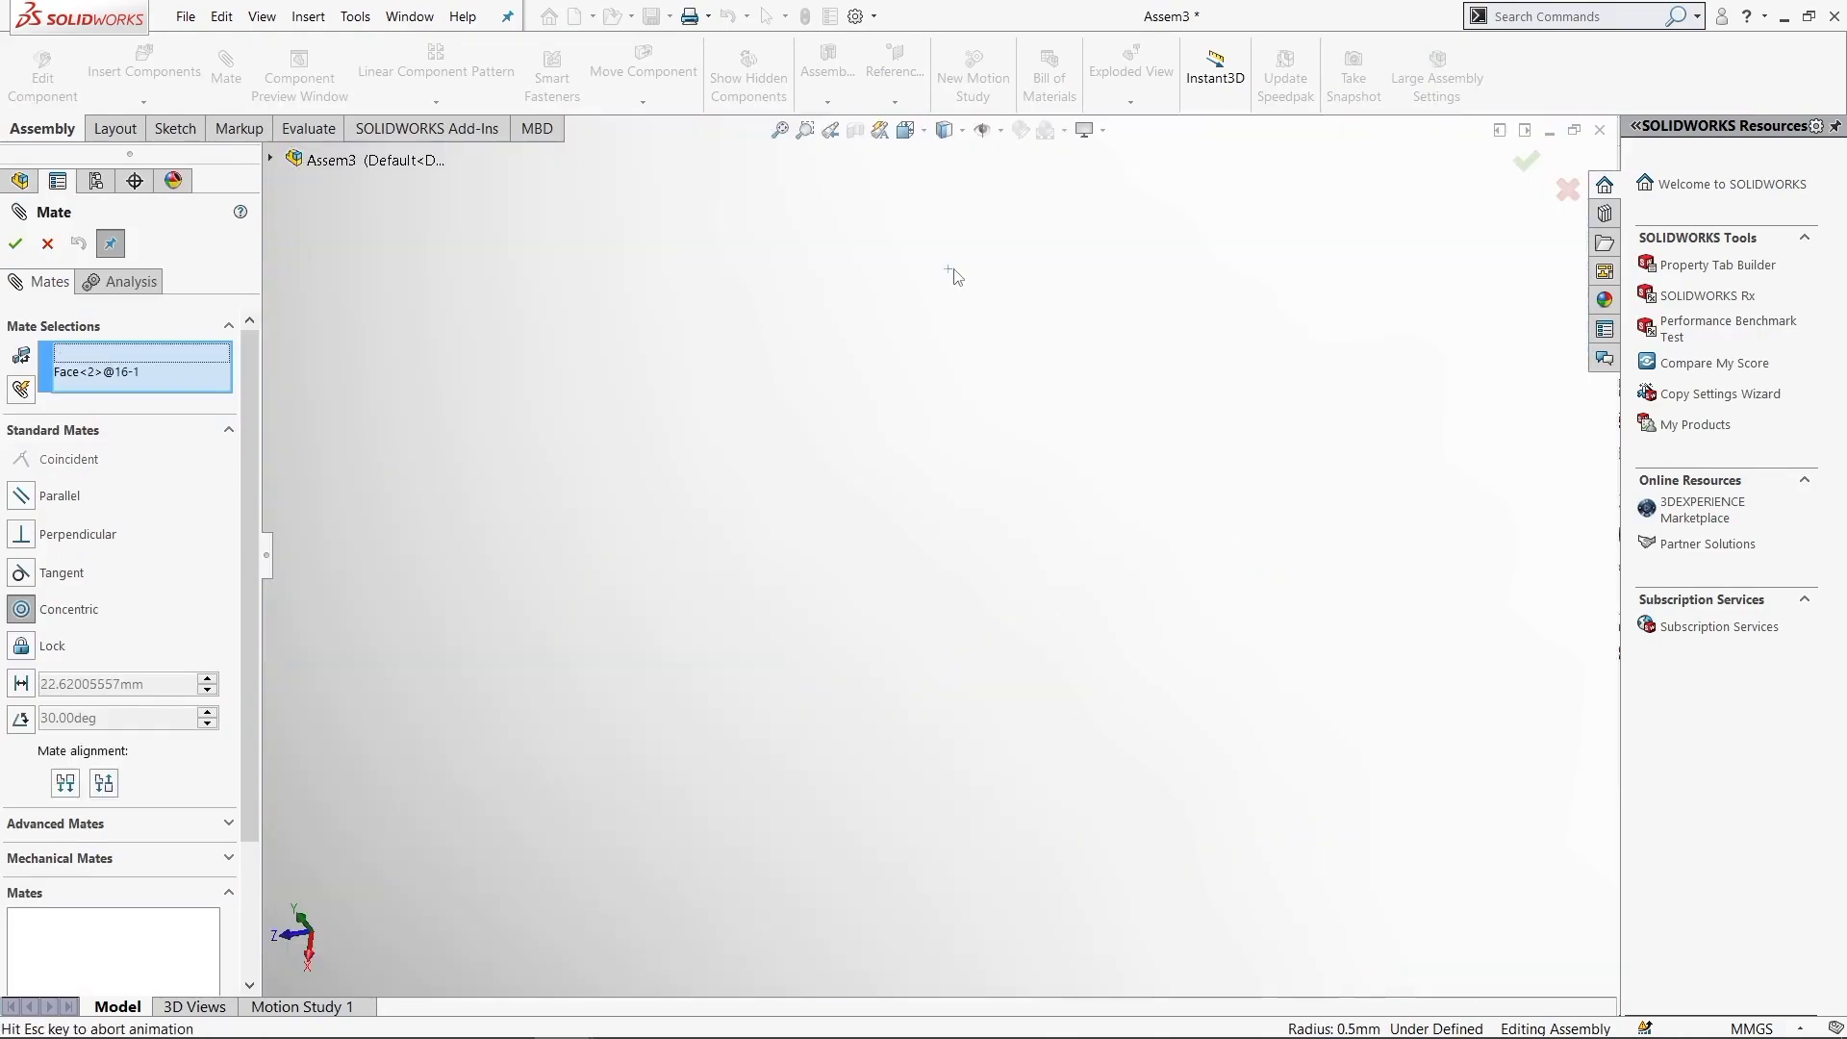
left_click(1324, 401)
Inspect the gear's hub slot and select the slotted face inside it
scroll(656, 796, "up", 3)
scroll(850, 816, "up", 2)
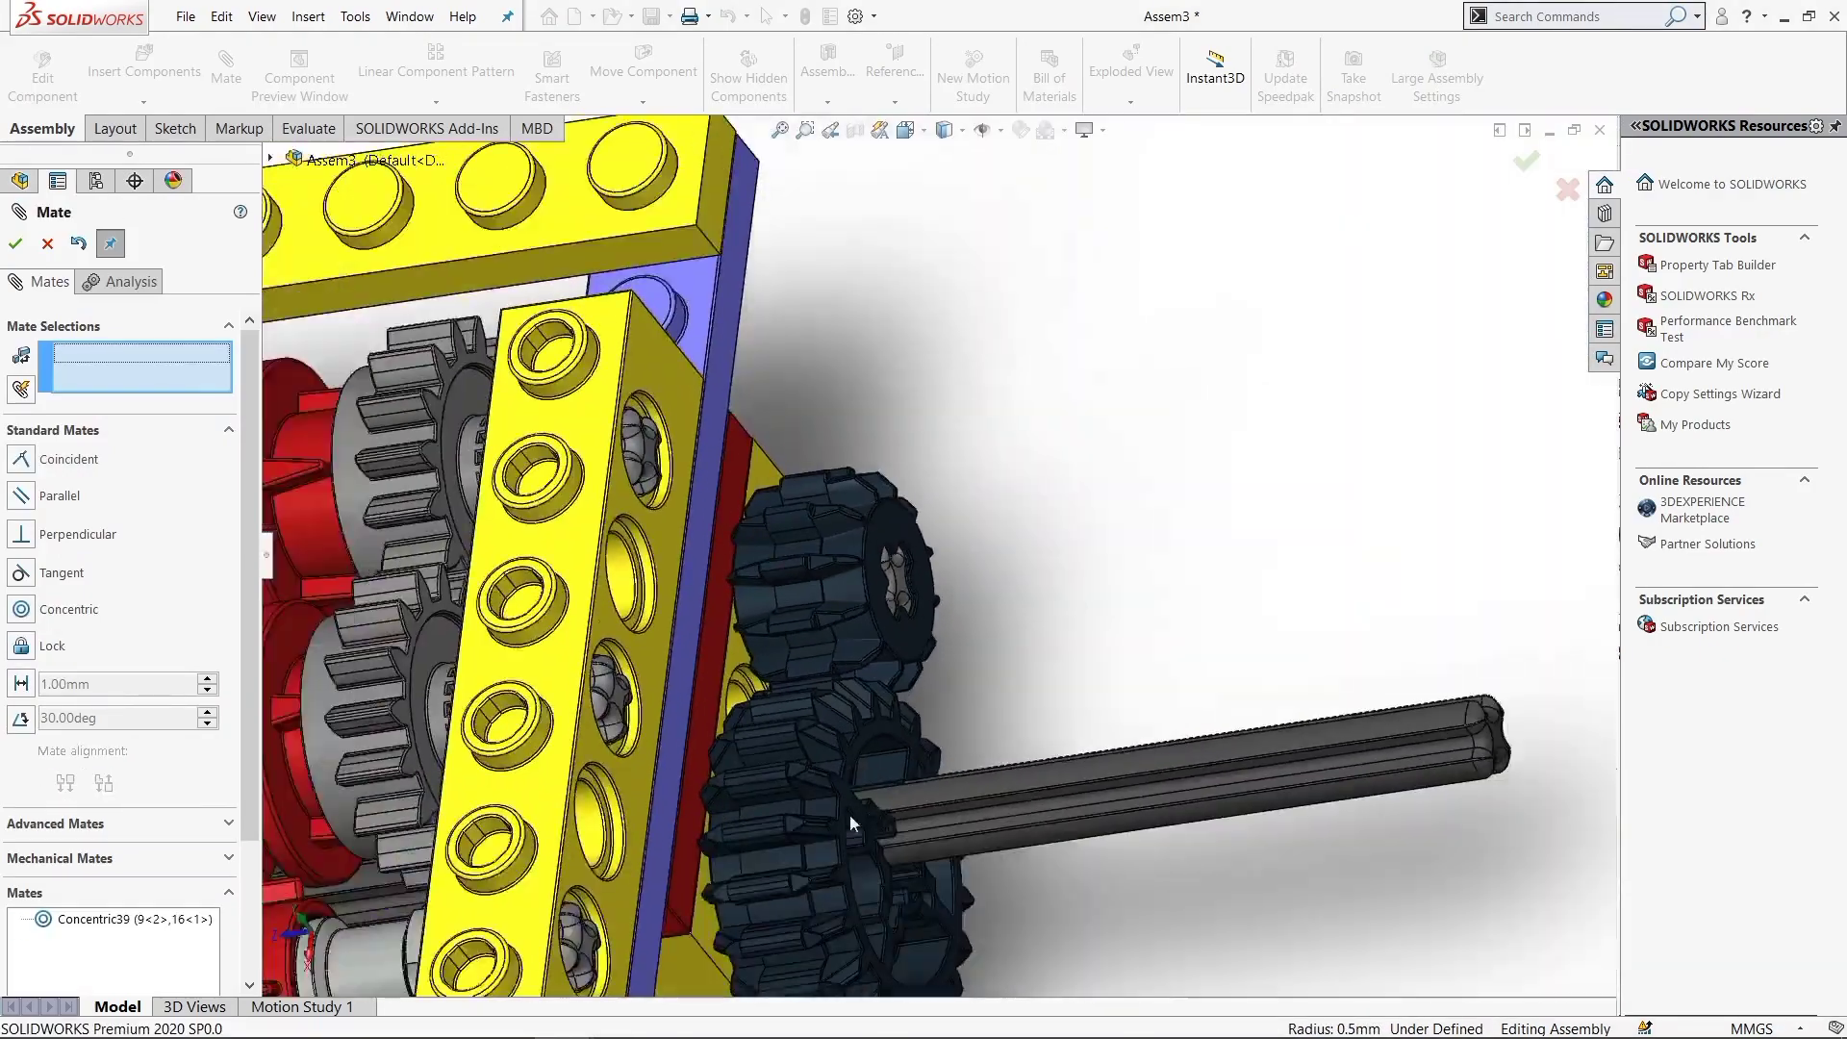
scroll(875, 768, "down", 2)
scroll(785, 859, "down", 2)
scroll(785, 859, "down", 2)
scroll(1079, 662, "down", 2)
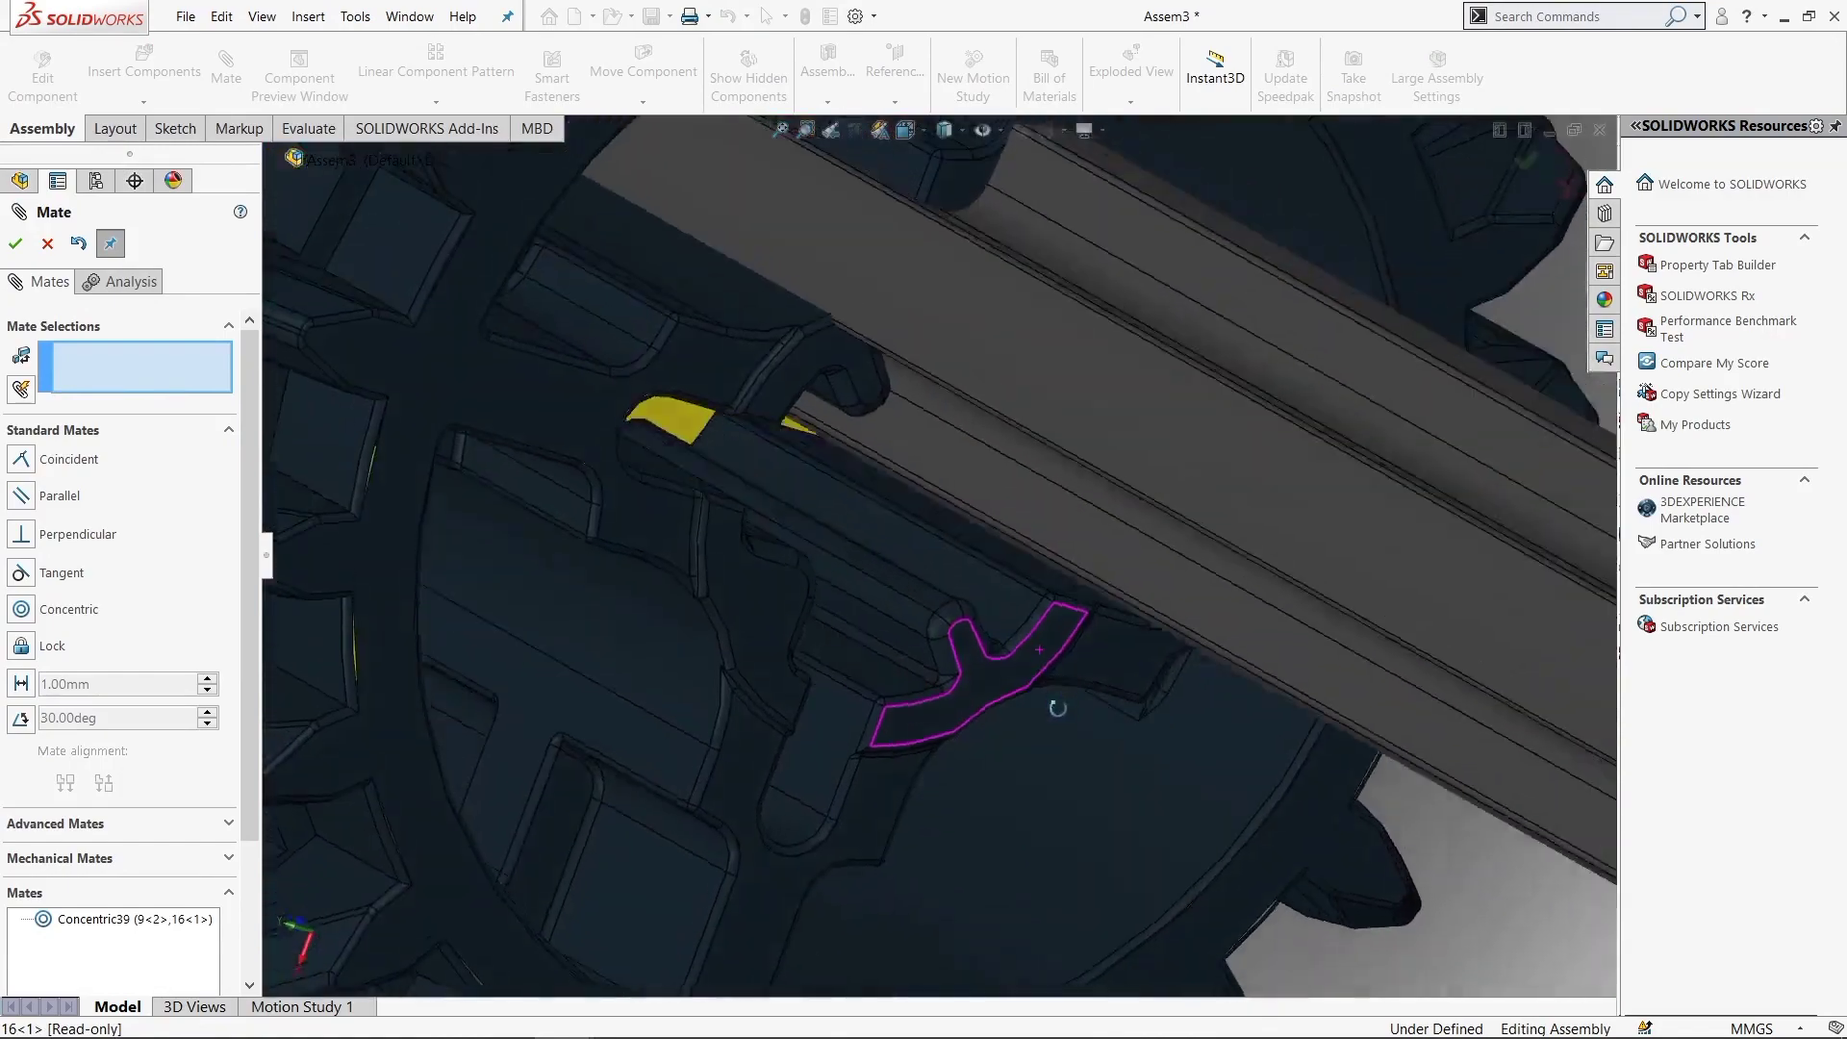
scroll(1217, 566, "down", 2)
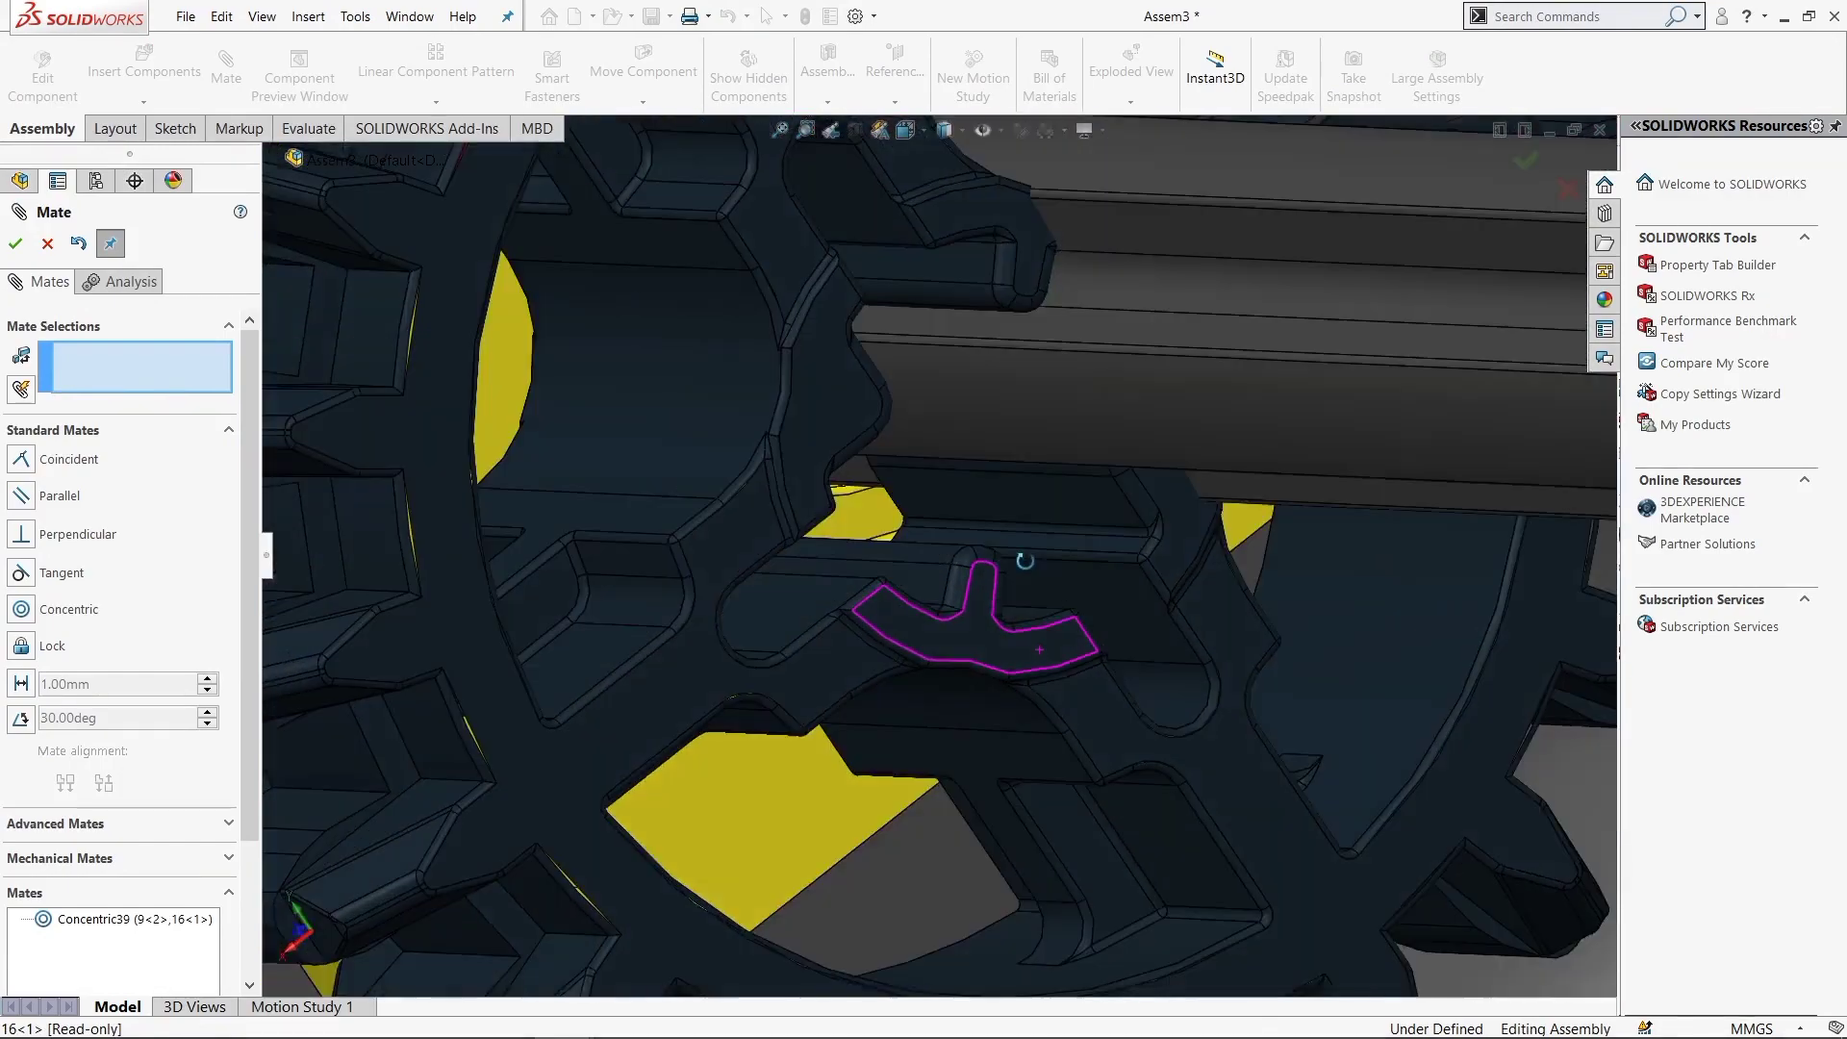
middle_click_drag(988, 412, 1047, 580)
left_click(1048, 580)
mouse_move(1090, 478)
middle_mouse_down()
mouse_move(1008, 596)
mouse_move(998, 531)
middle_mouse_up()
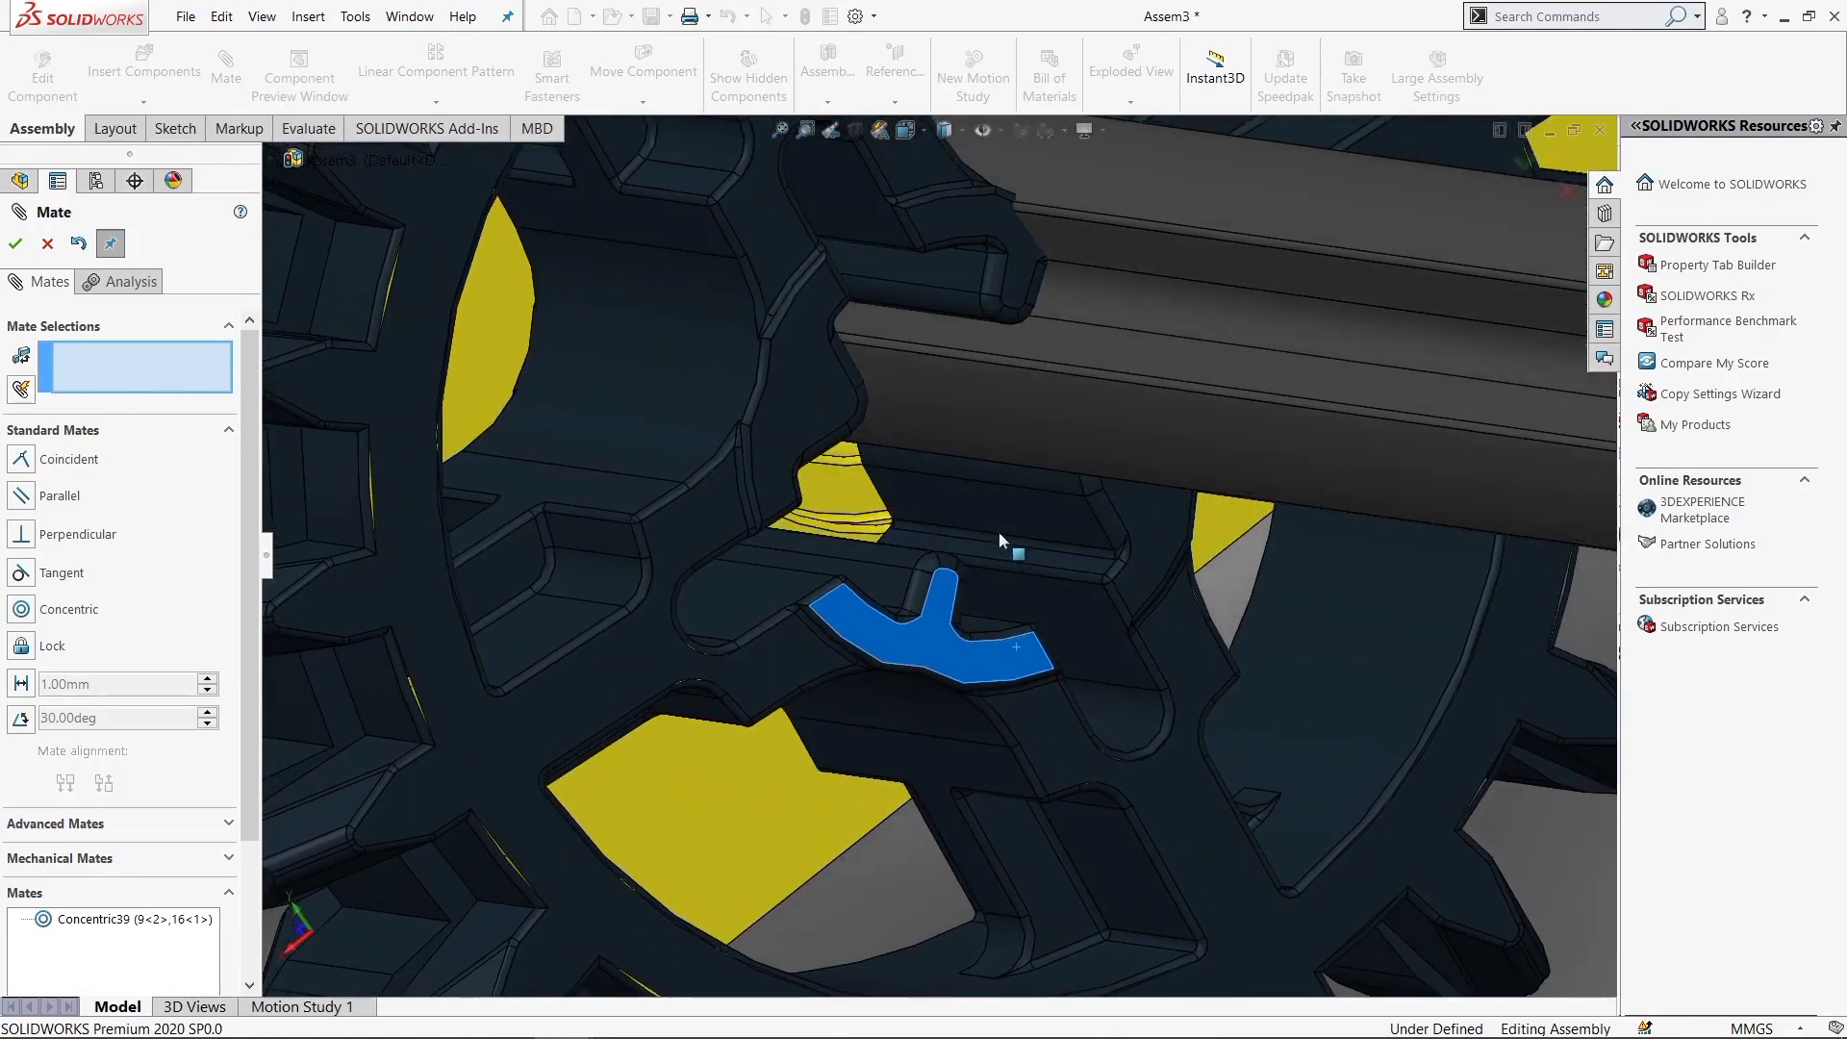
scroll(998, 531, "up", 5)
Add a Concentric mate between the gear's centre hole and the axle
key("Escape")
scroll(1023, 619, "up", 3)
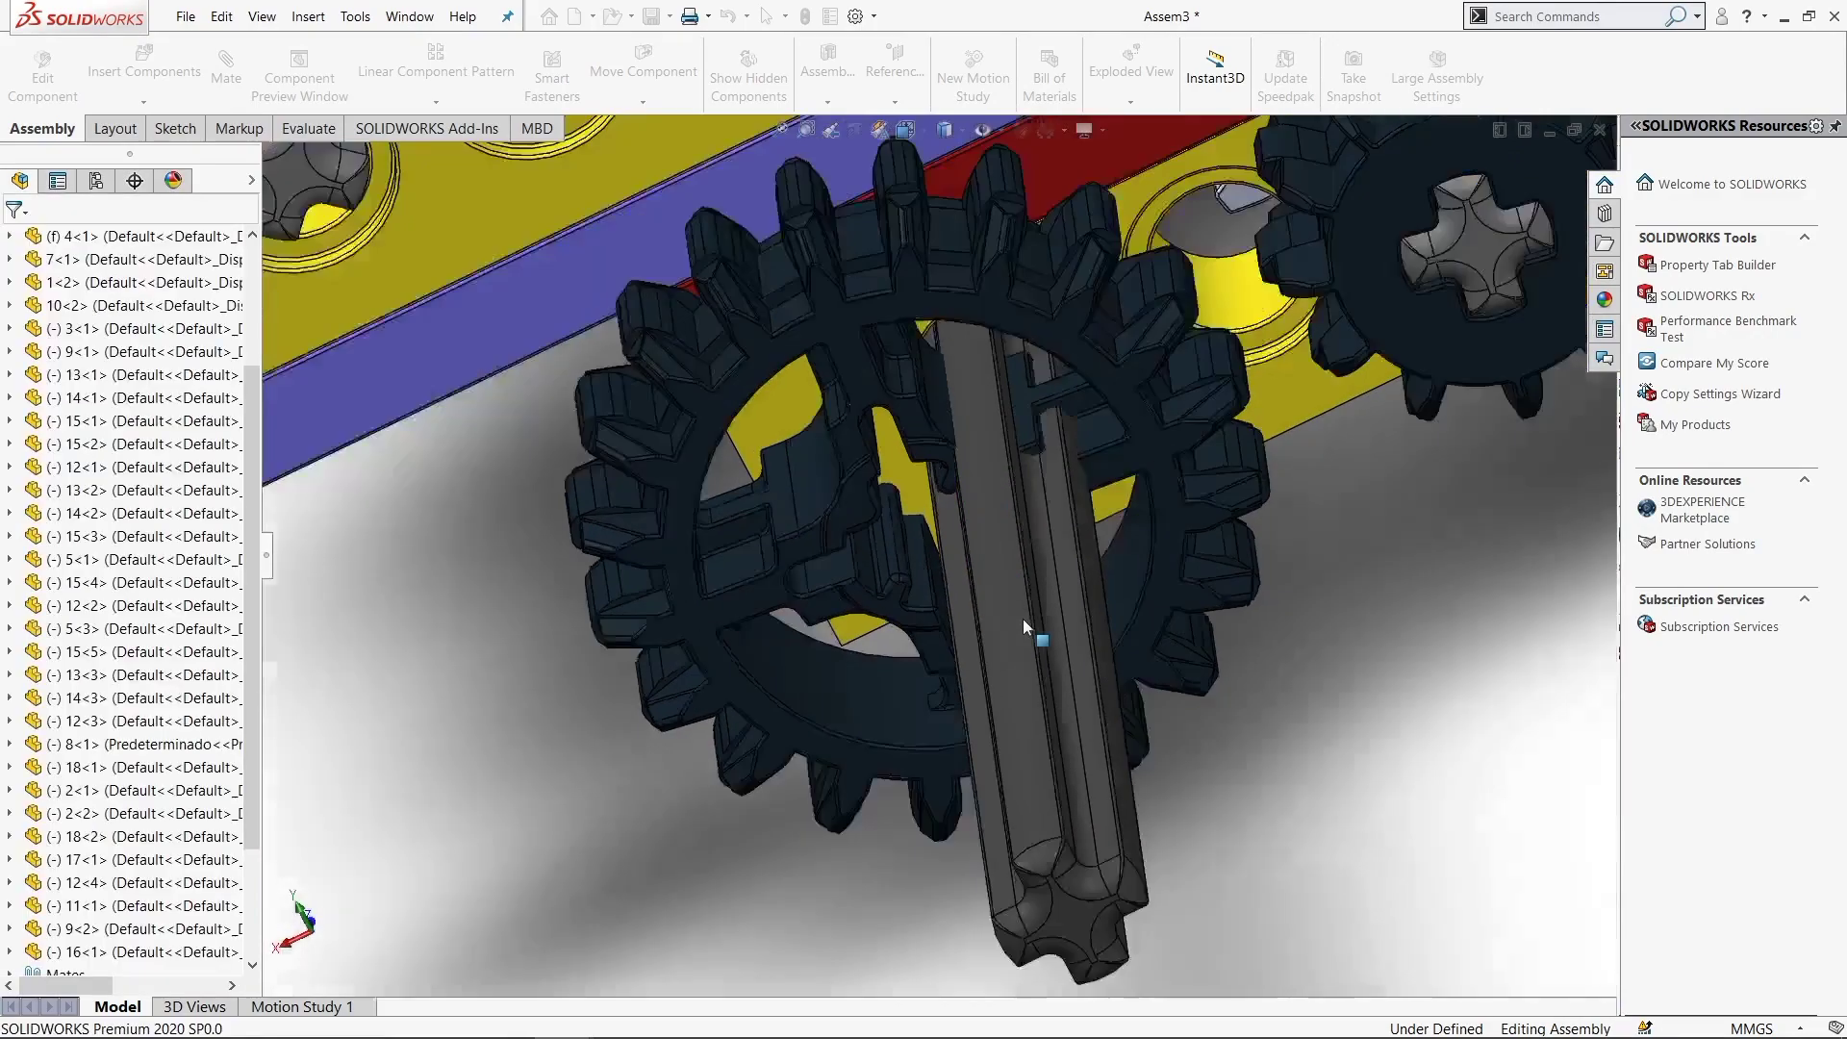
scroll(1269, 621, "up", 2)
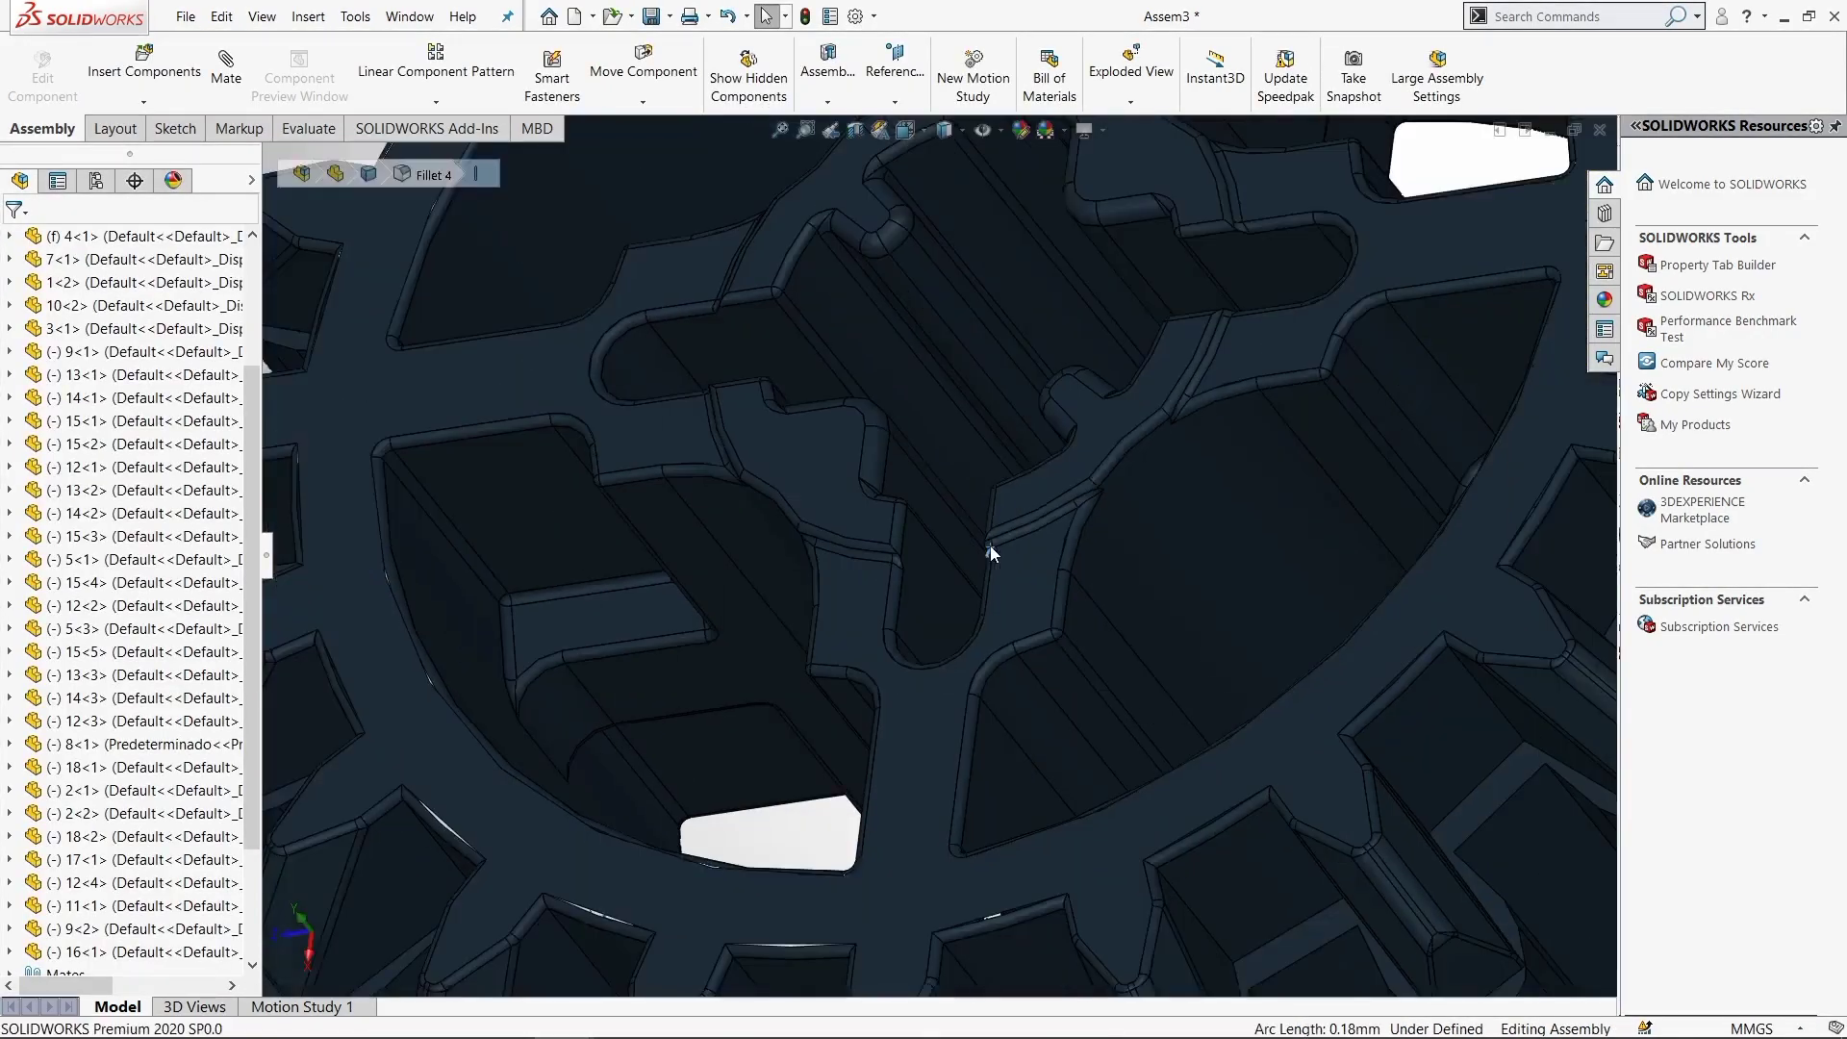
scroll(989, 545, "up", 3)
scroll(1028, 567, "up", 3)
middle_click_drag(975, 491, 1026, 787)
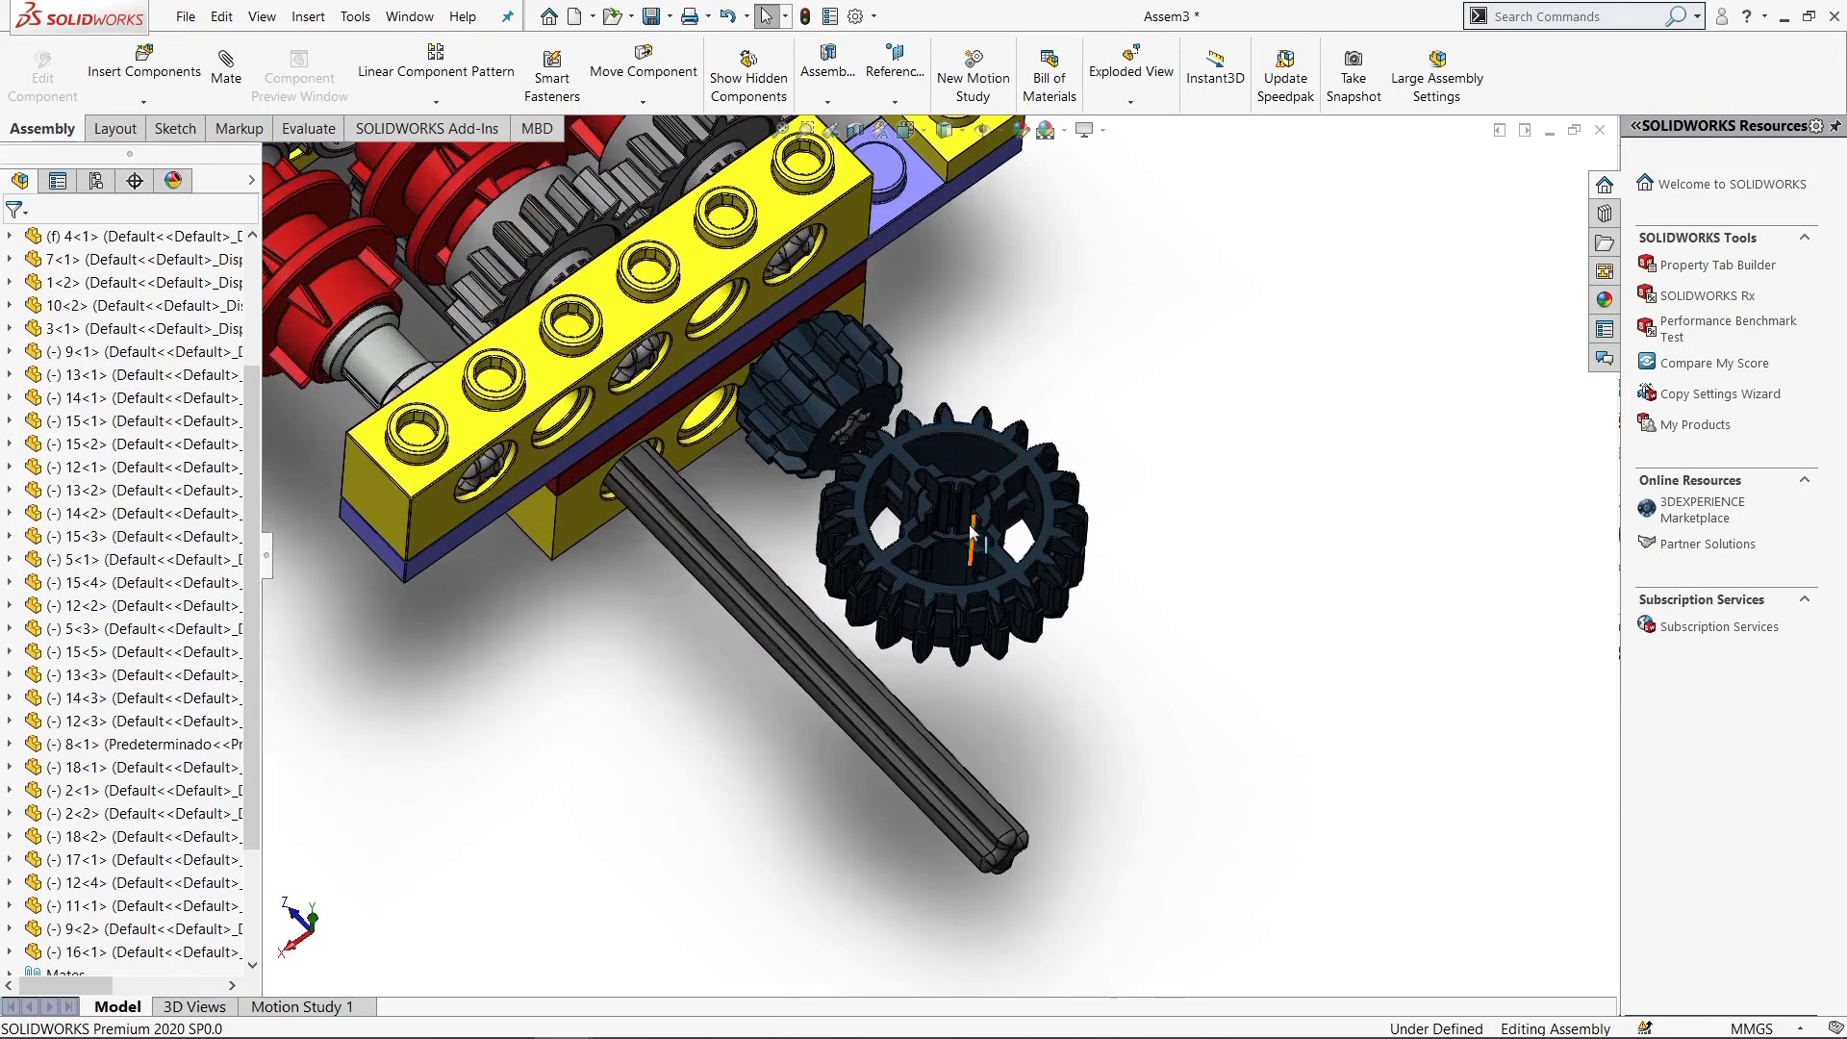
scroll(957, 476, "down", 5)
left_click(985, 478)
middle_click_drag(985, 478, 588, 508)
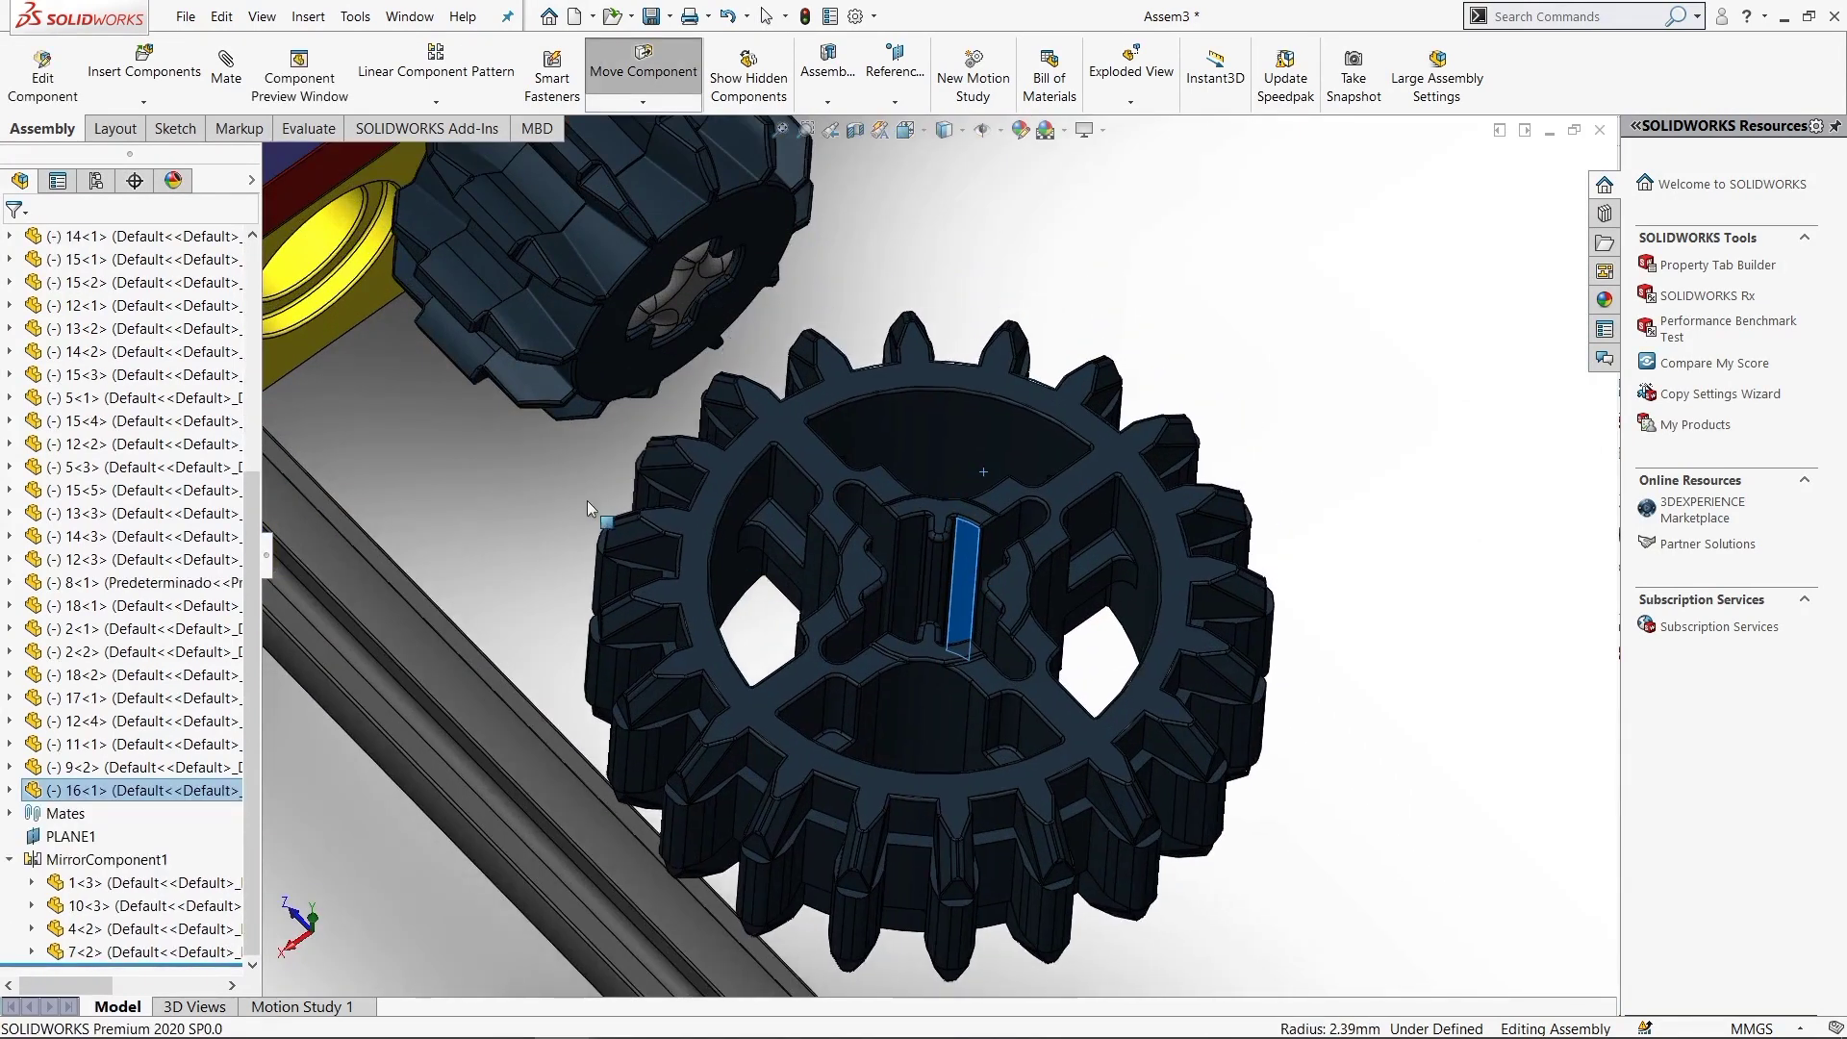
left_click(971, 541)
left_click(574, 806)
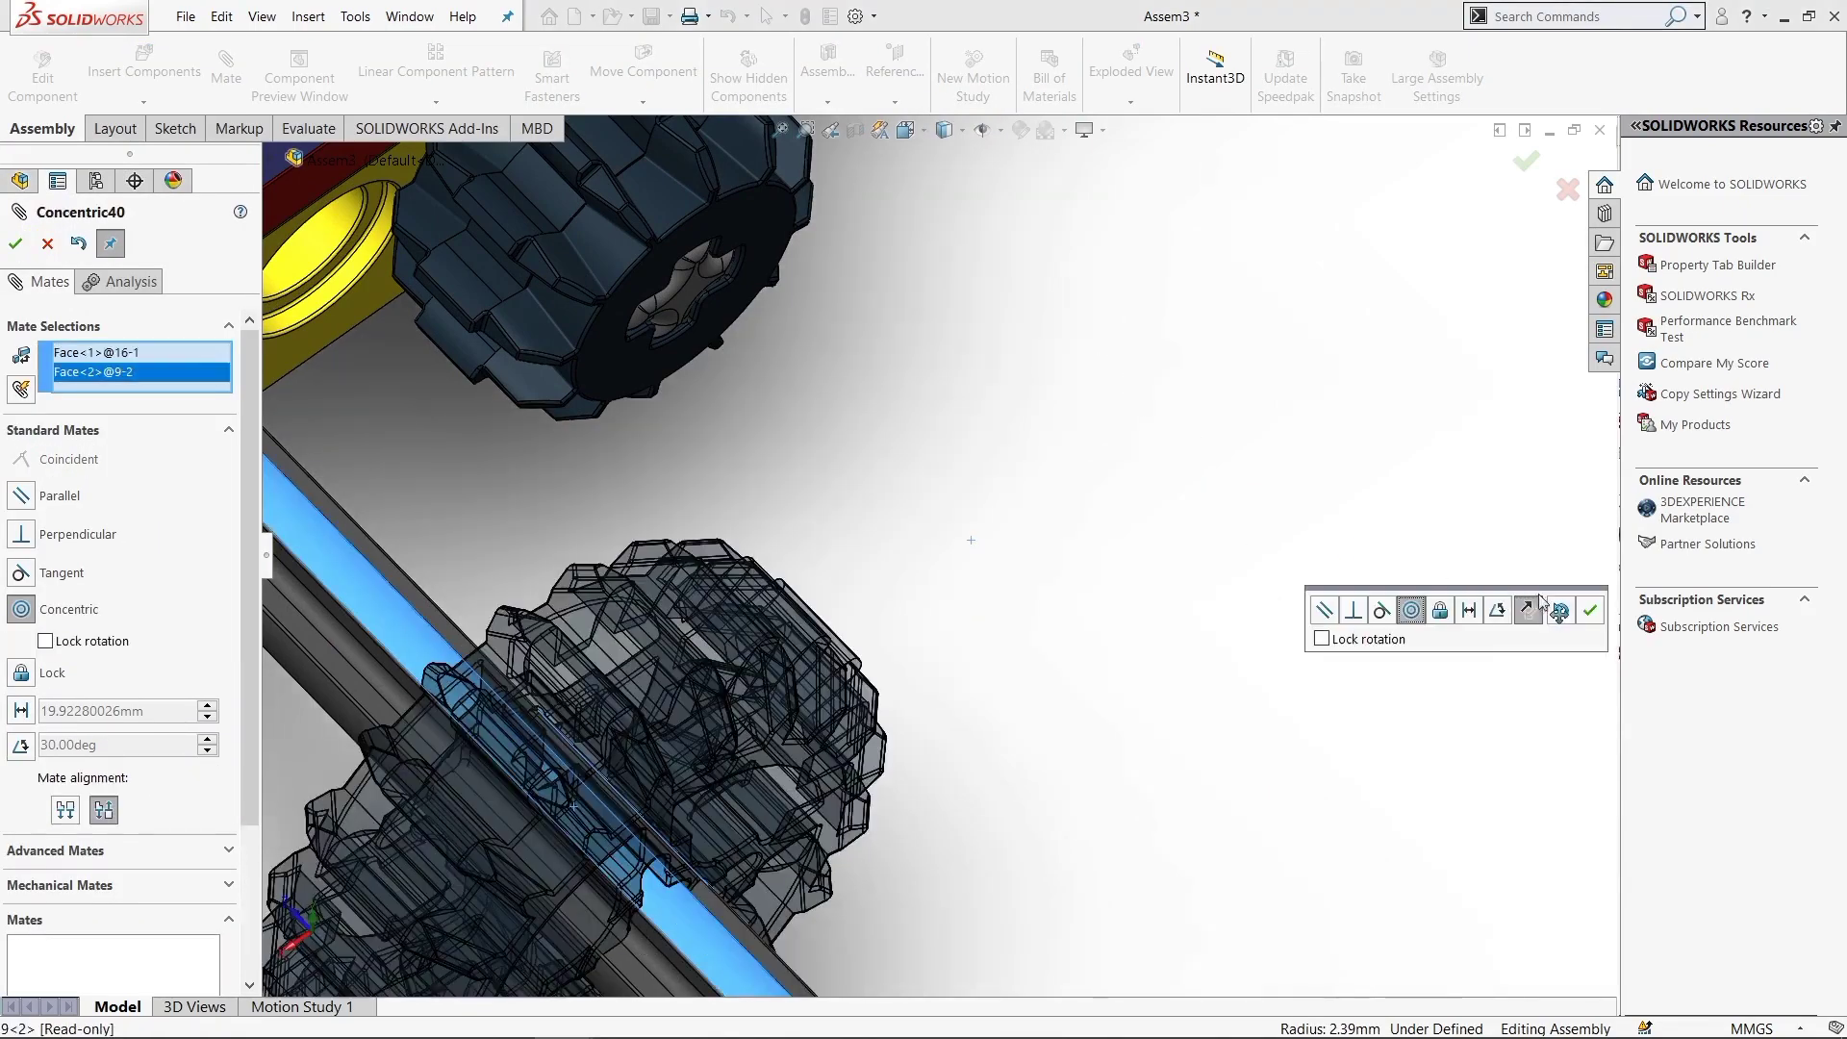
key("Return")
Add a Parallel mate aligning the gear's hub flat with the axle's flat side
scroll(701, 914, "up", 5)
scroll(1045, 681, "down", 5)
scroll(1045, 681, "down", 3)
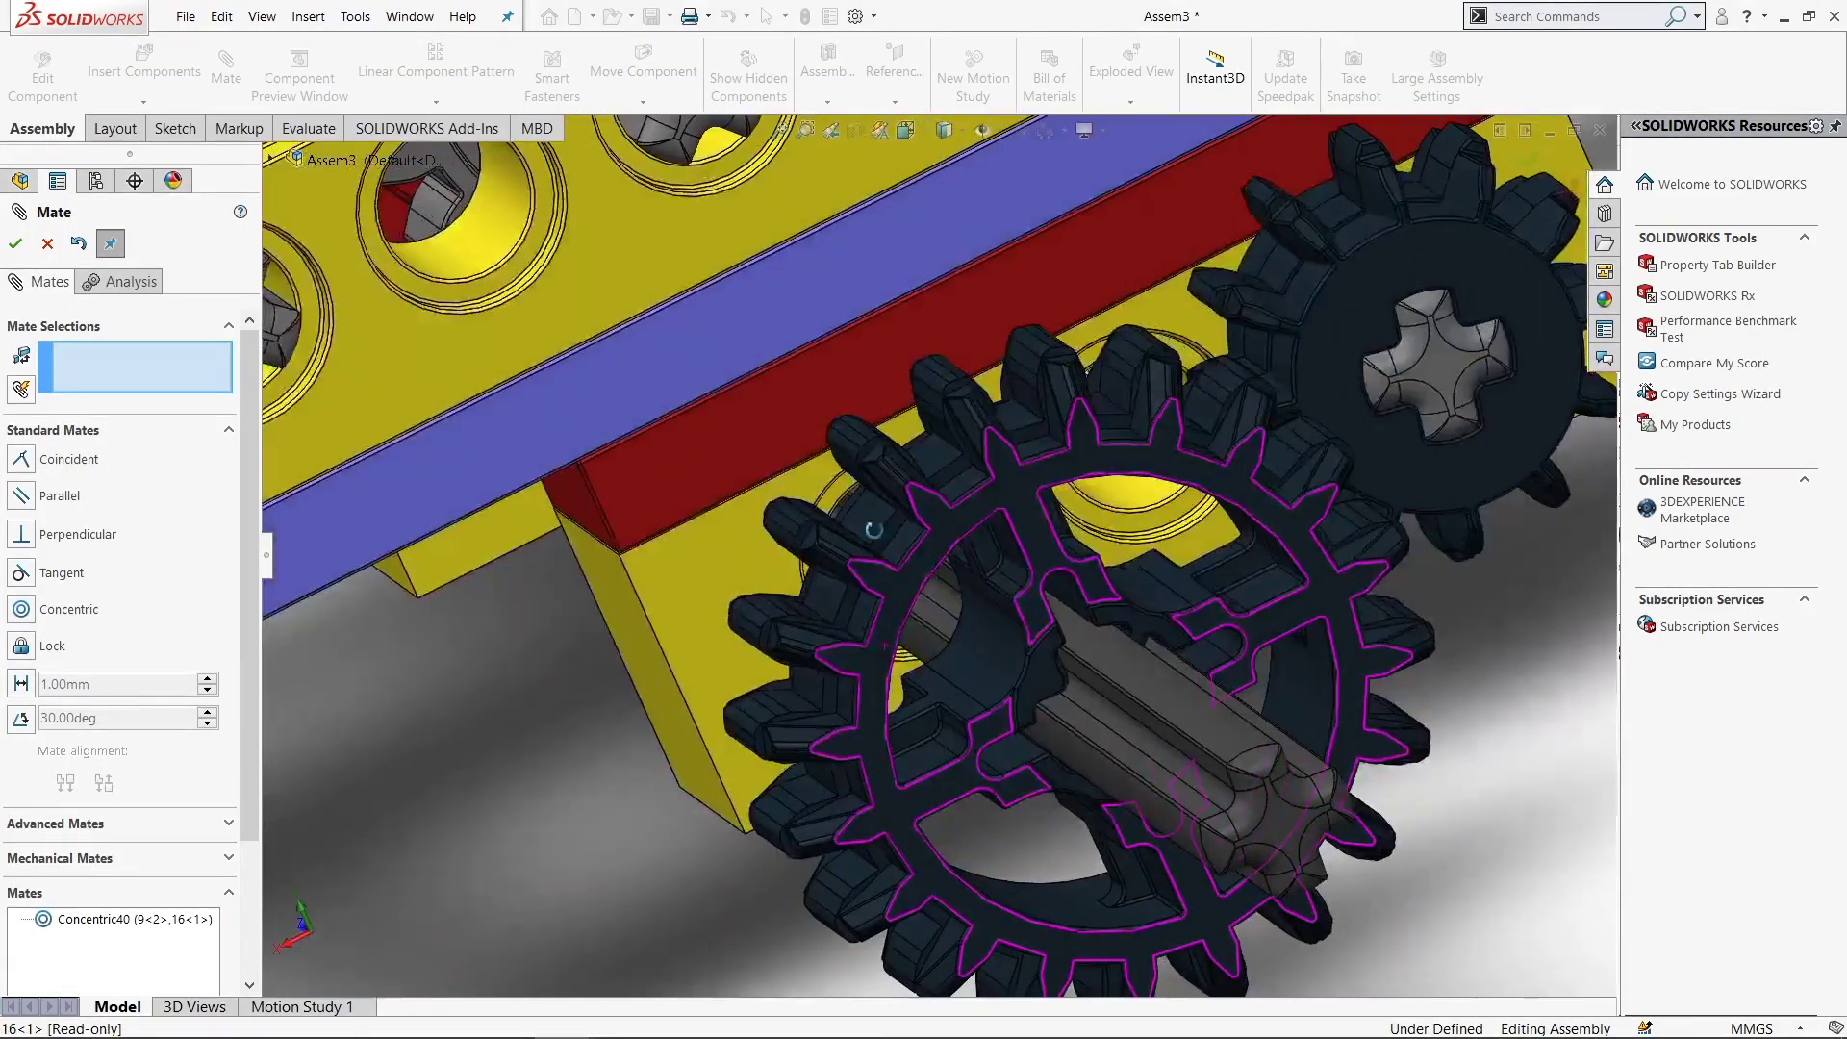
scroll(1045, 681, "down", 2)
middle_click_drag(1044, 681, 955, 581)
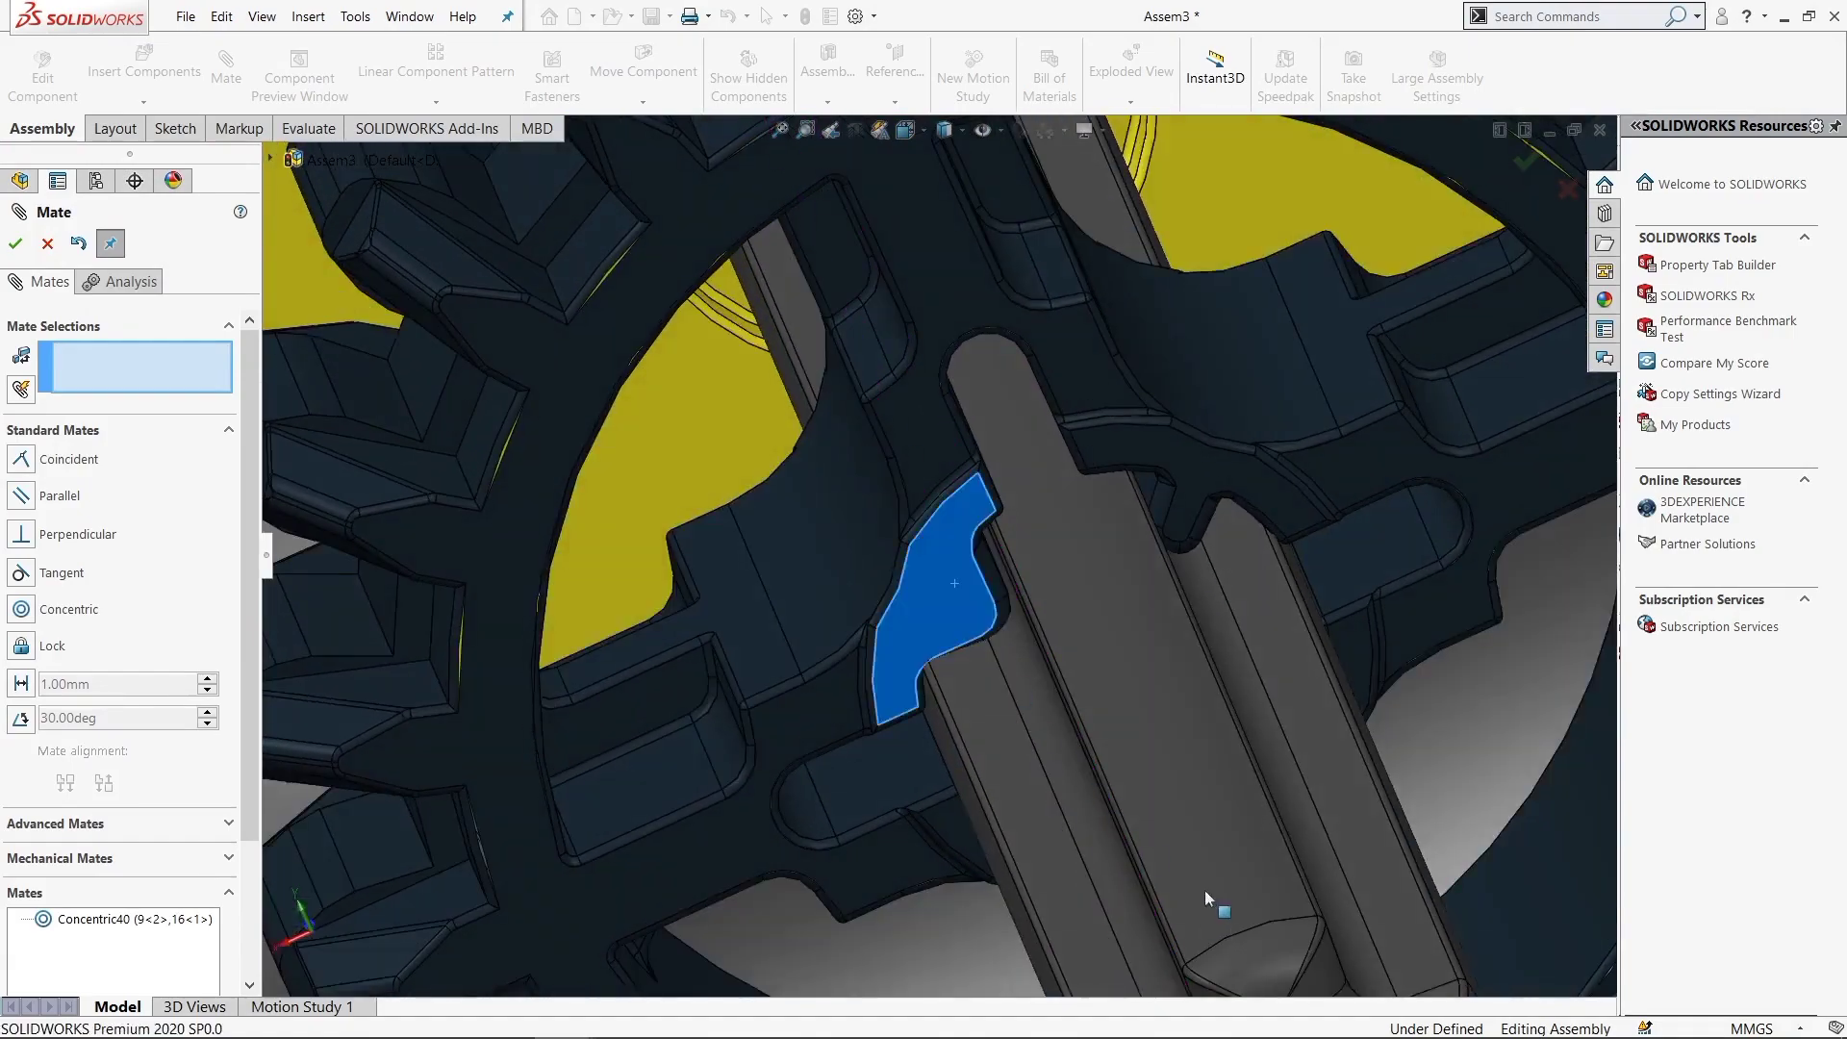
middle_click_drag(1205, 891, 977, 788)
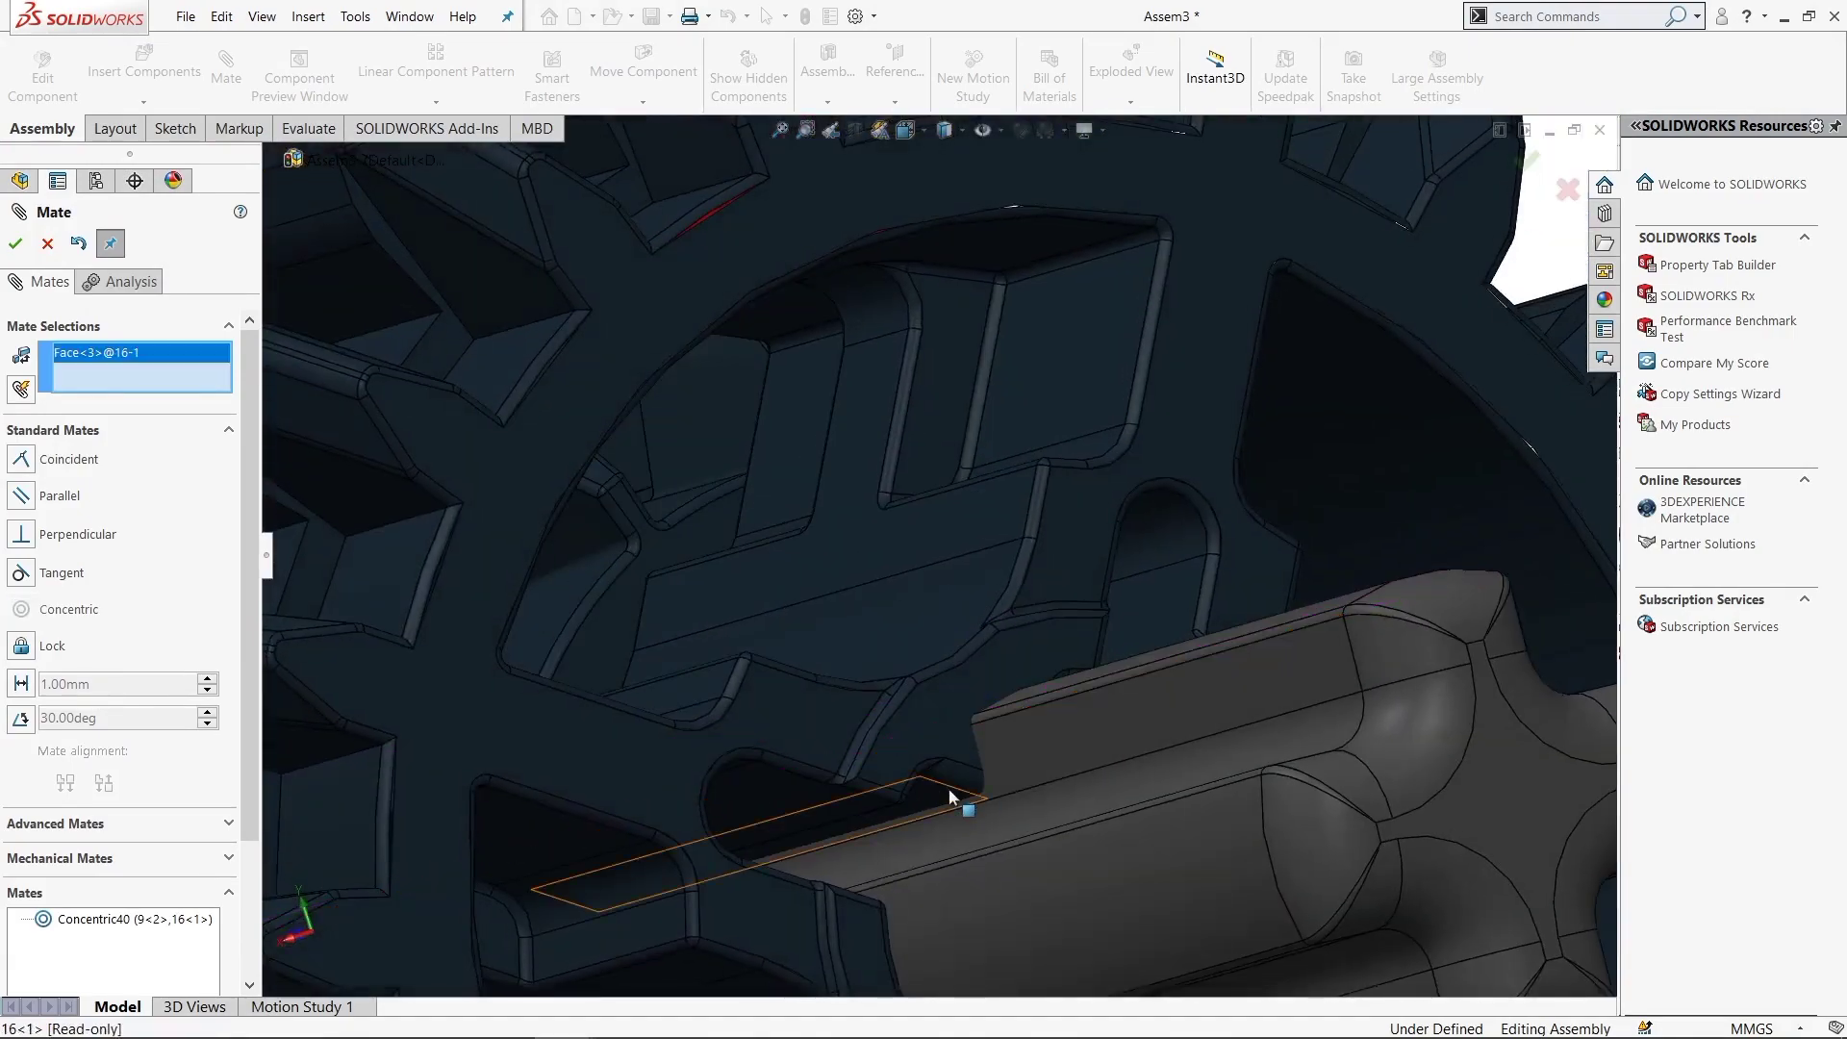
left_click(949, 797)
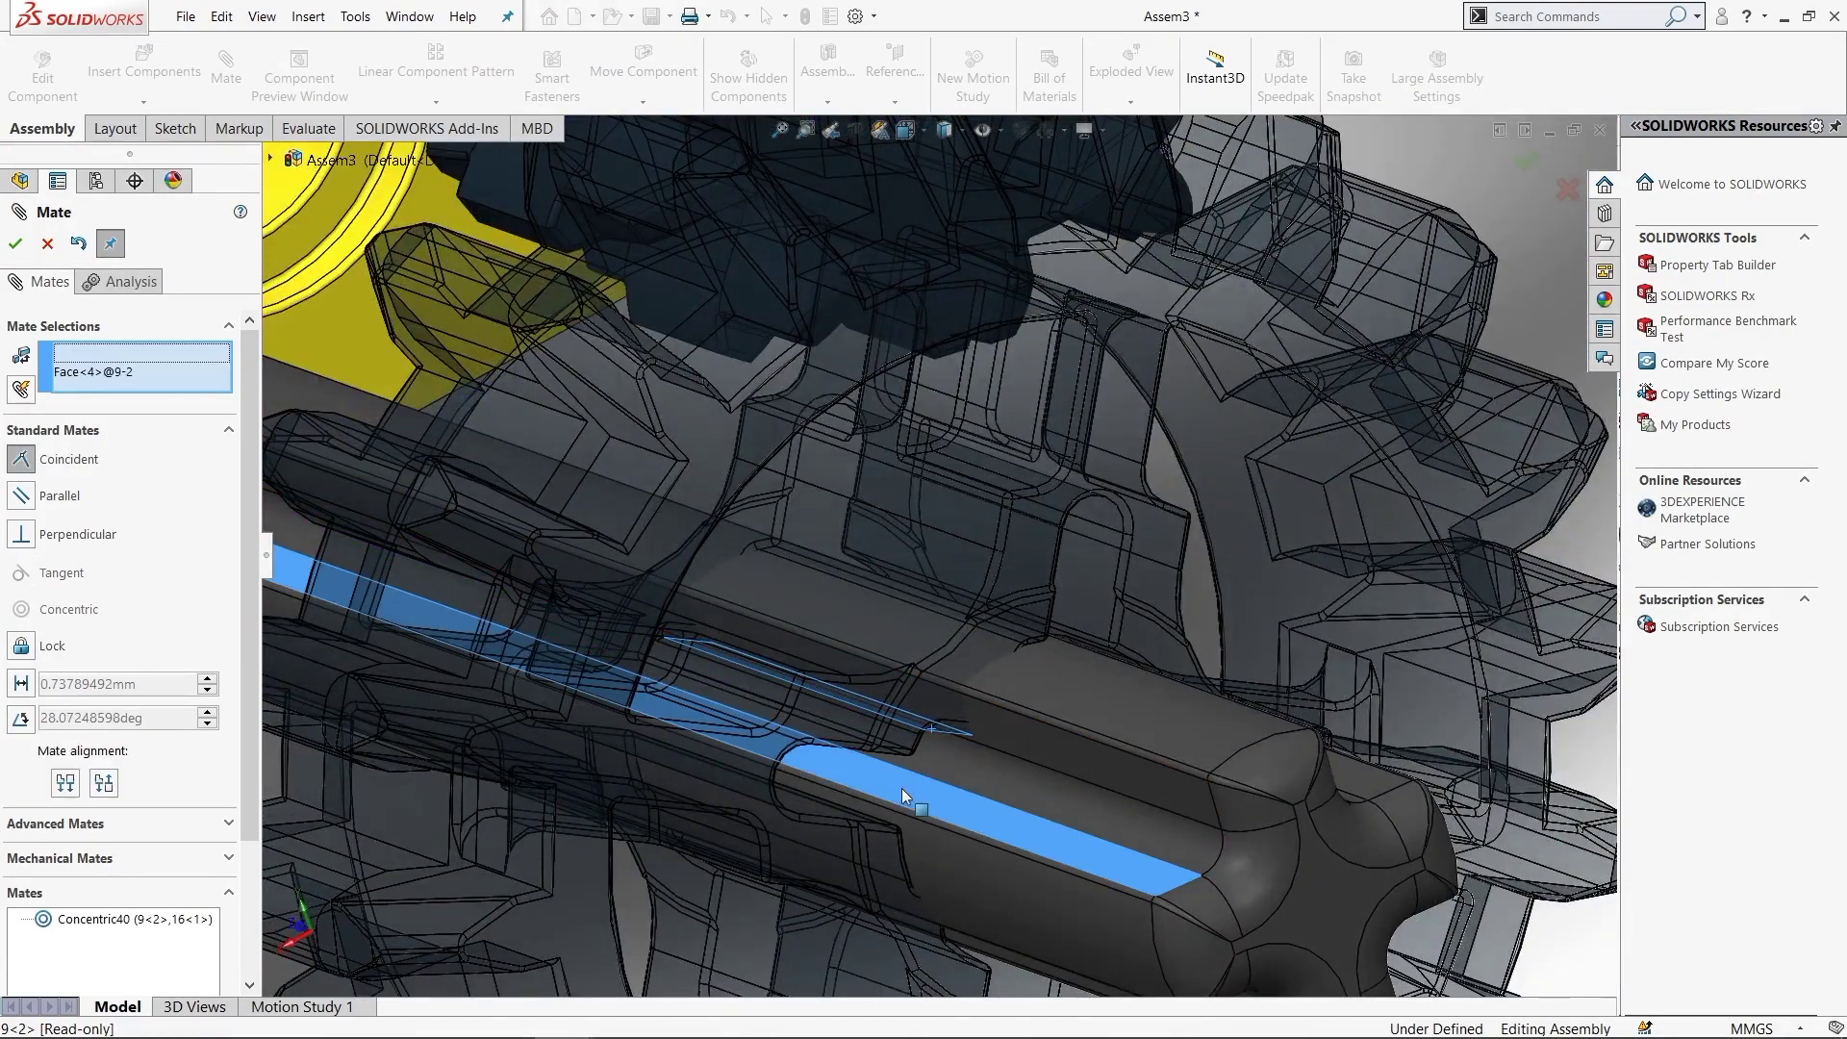
left_click(902, 788)
left_click(1212, 792)
Seat the gear's side face flush against the yellow brick with a Coincident mate
scroll(1222, 697, "up", 3)
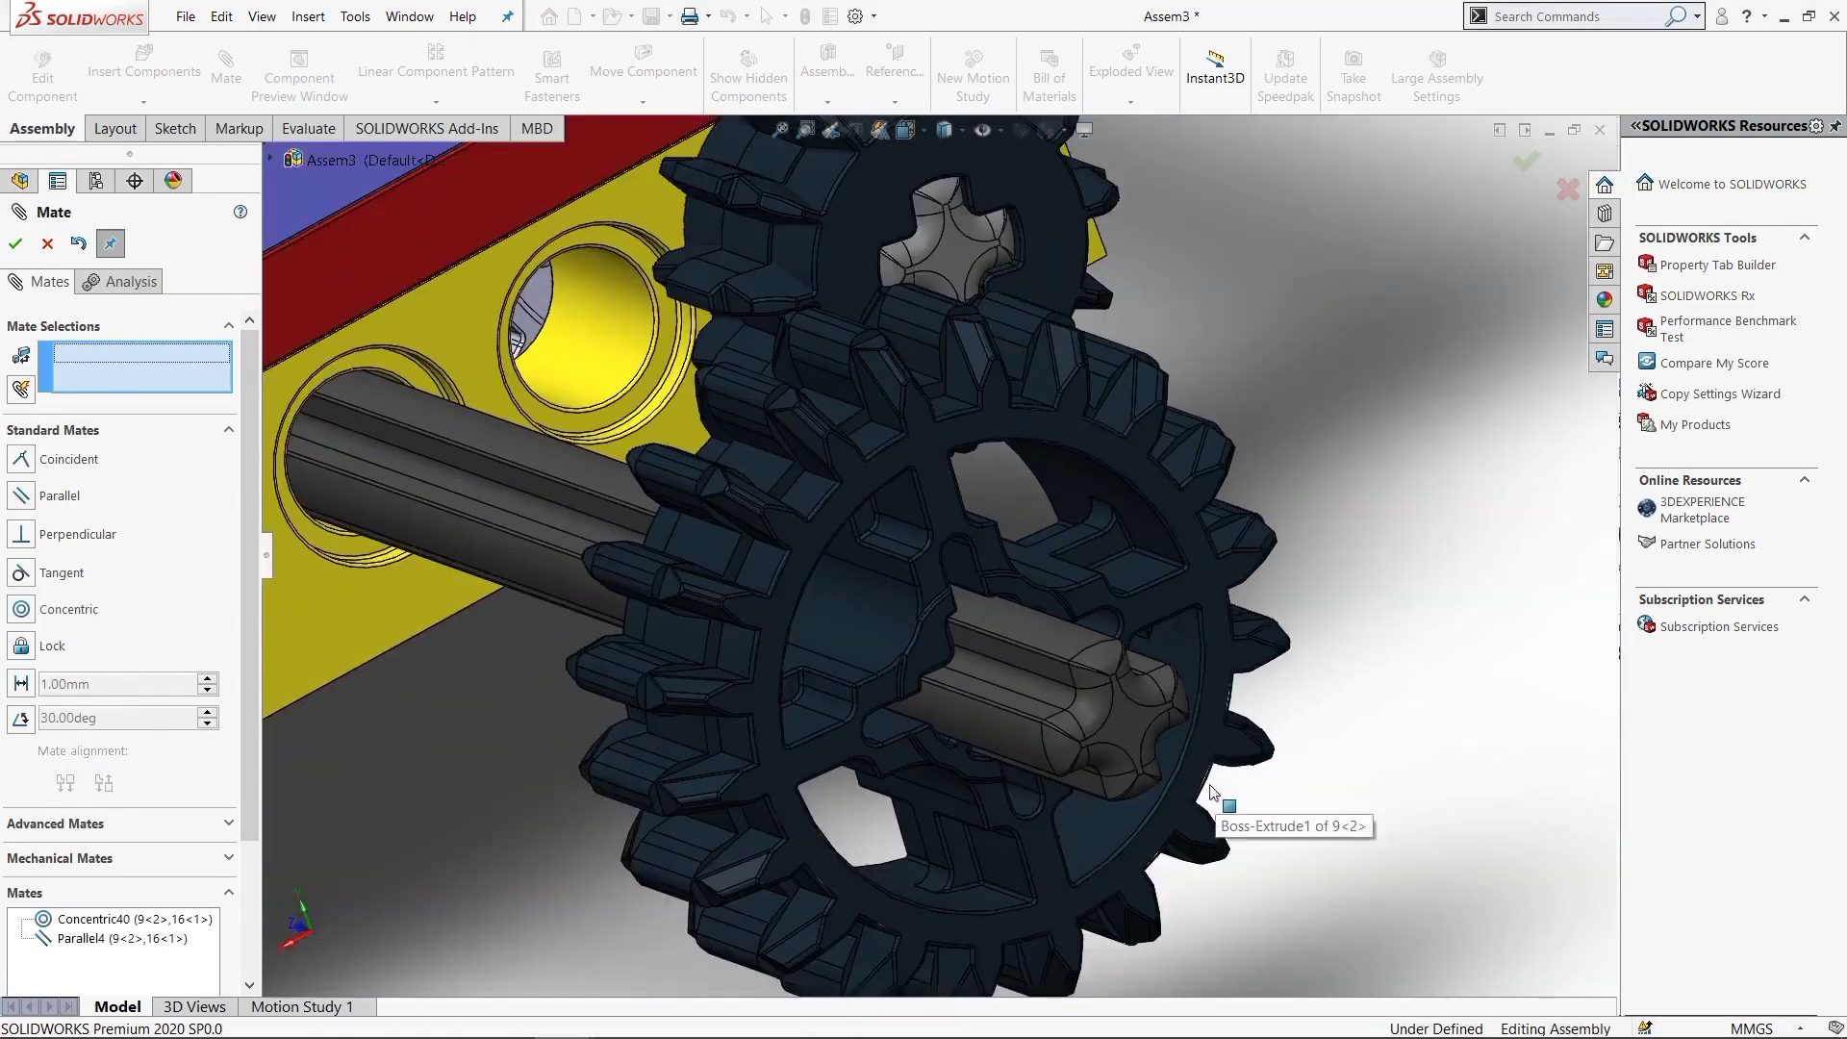
scroll(1424, 701, "up", 2)
scroll(1208, 616, "down", 2)
scroll(1010, 577, "down", 2)
left_click(1005, 573)
middle_click_drag(1005, 573, 439, 742)
scroll(498, 748, "down", 3)
scroll(561, 717, "down", 2)
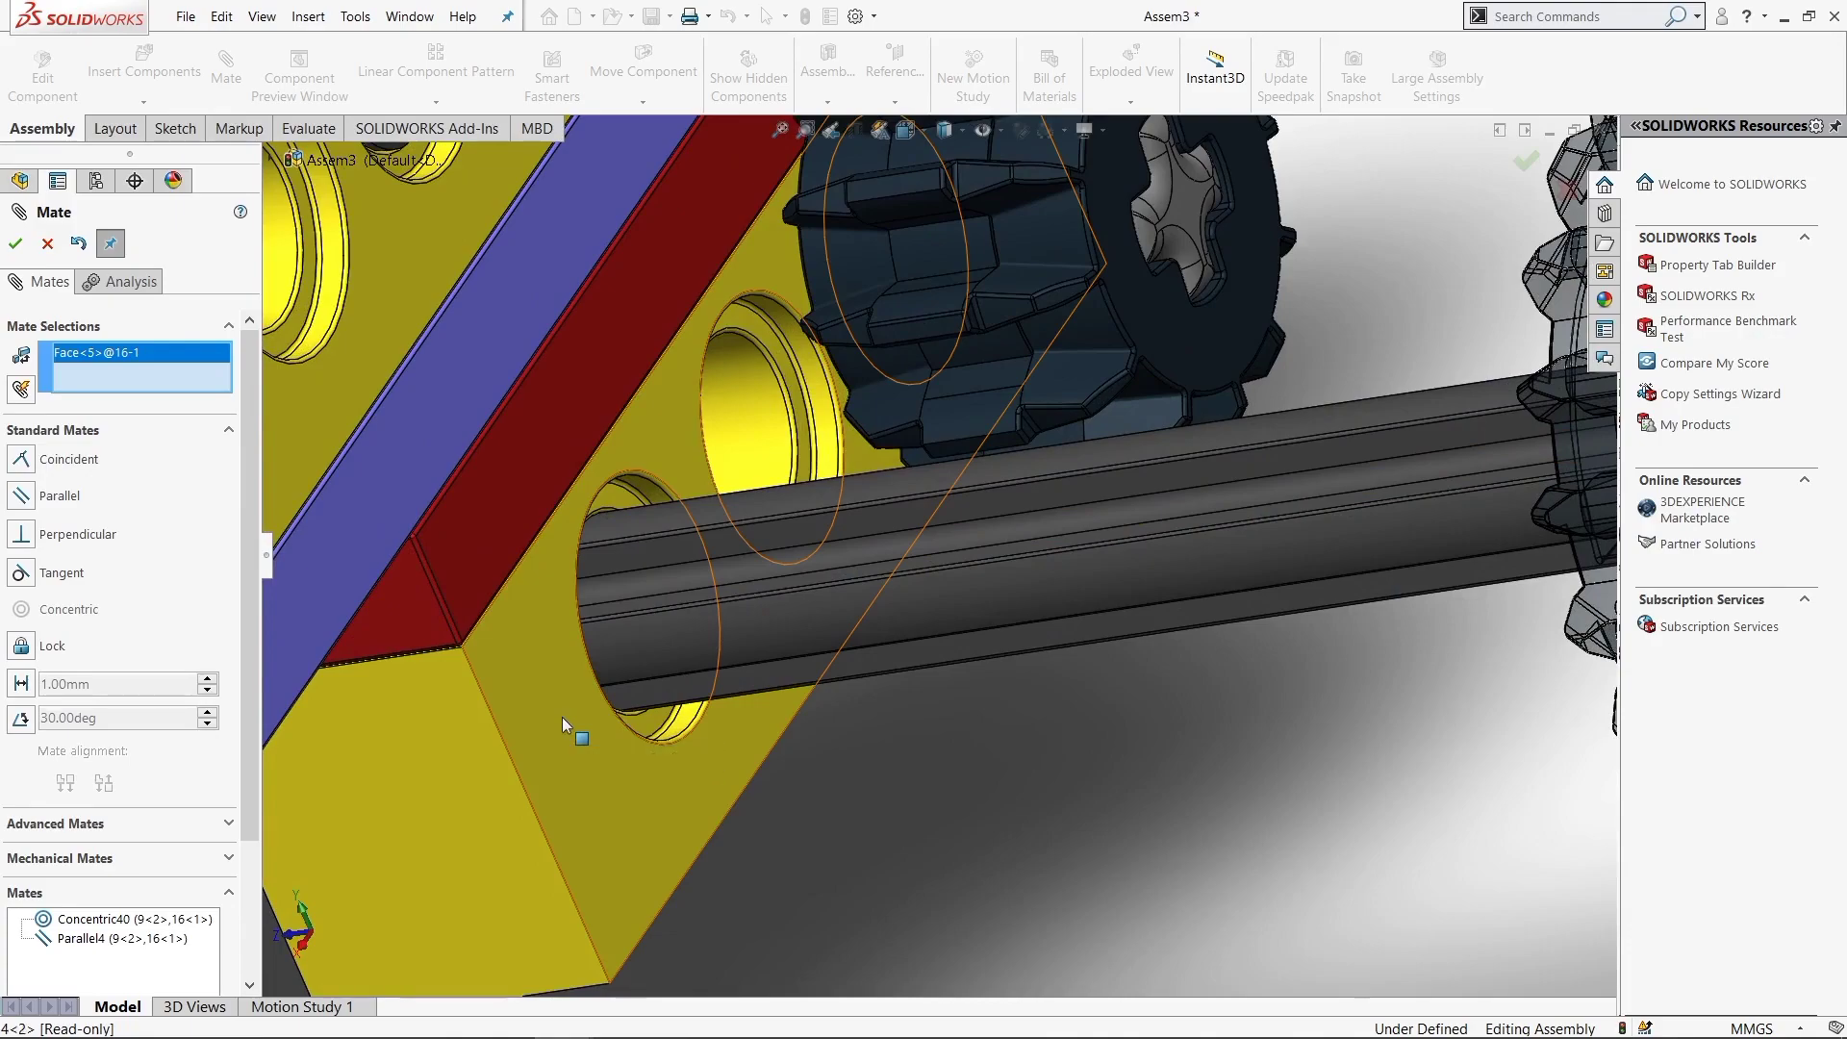
left_click(562, 718)
key("Return")
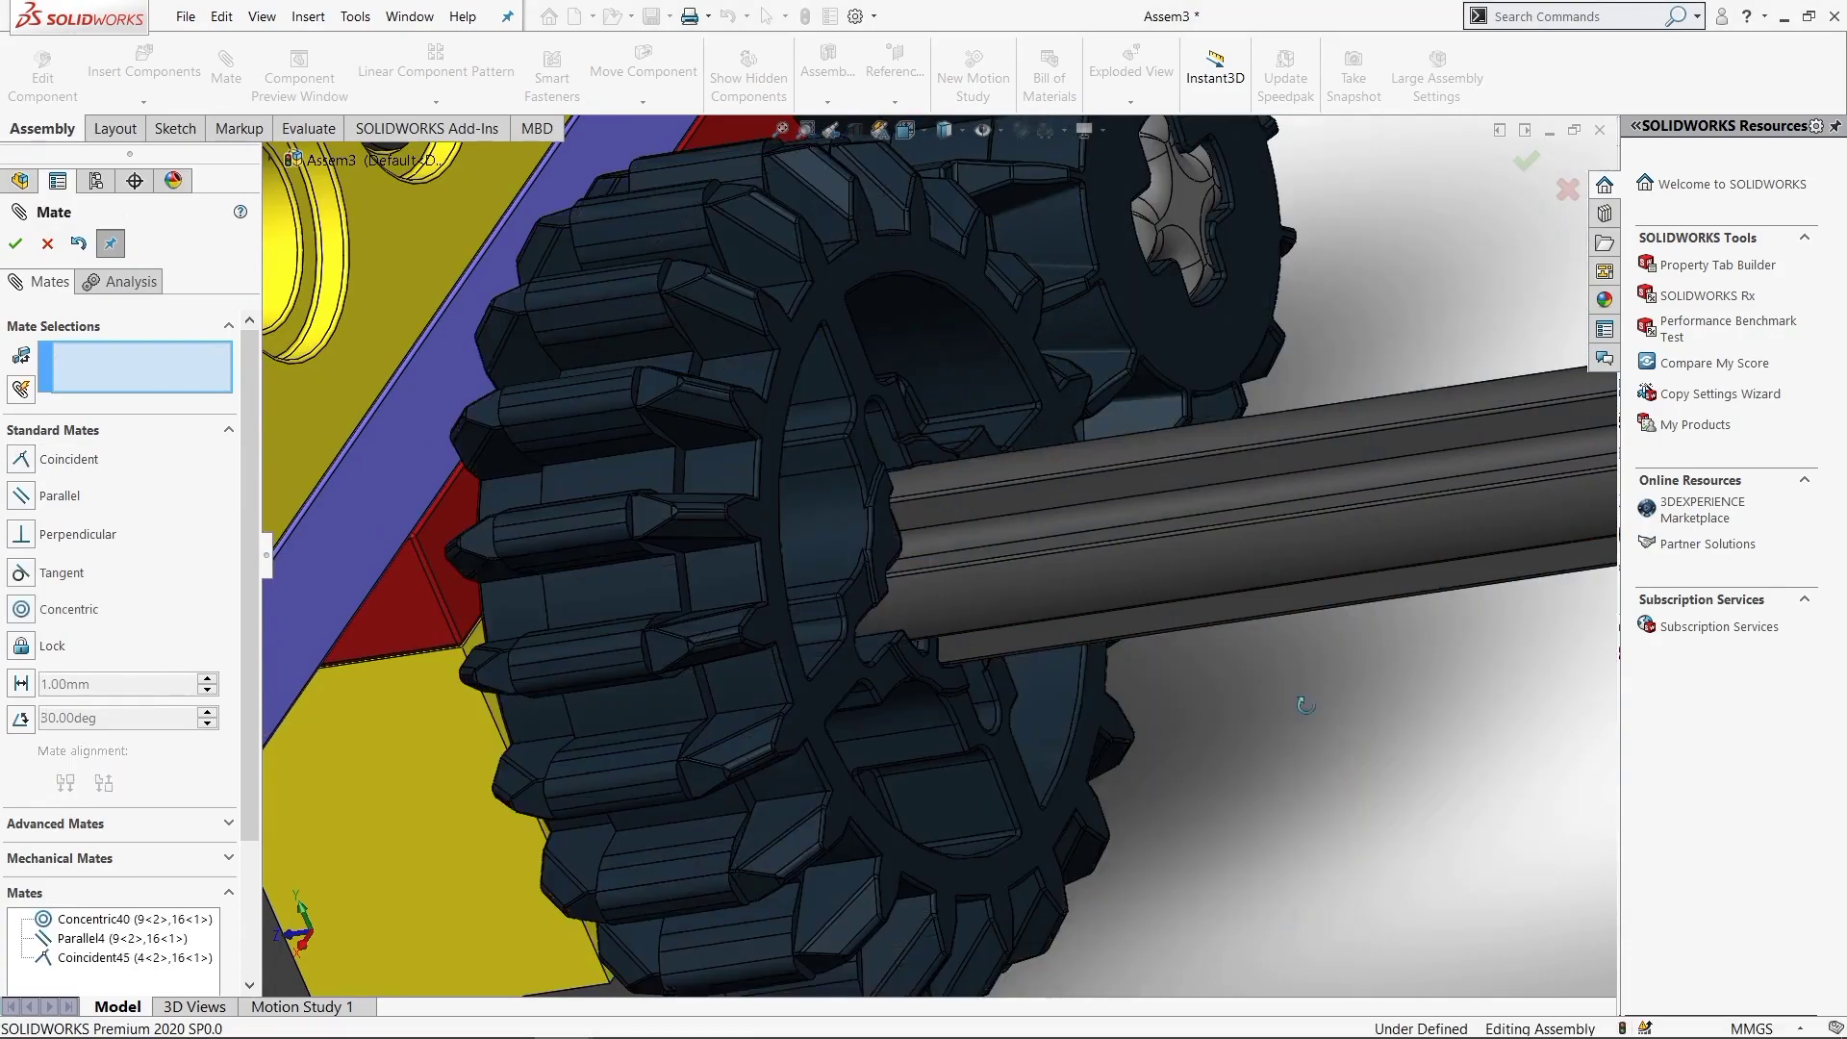
mouse_move(1359, 718)
middle_mouse_down()
mouse_move(1167, 754)
mouse_move(1208, 763)
mouse_move(1209, 686)
mouse_move(1327, 800)
mouse_move(1229, 763)
mouse_move(1307, 557)
middle_mouse_up()
View the whole gearbox in isometric and orbit it to check from the side
middle_click_drag(1194, 465, 1135, 360)
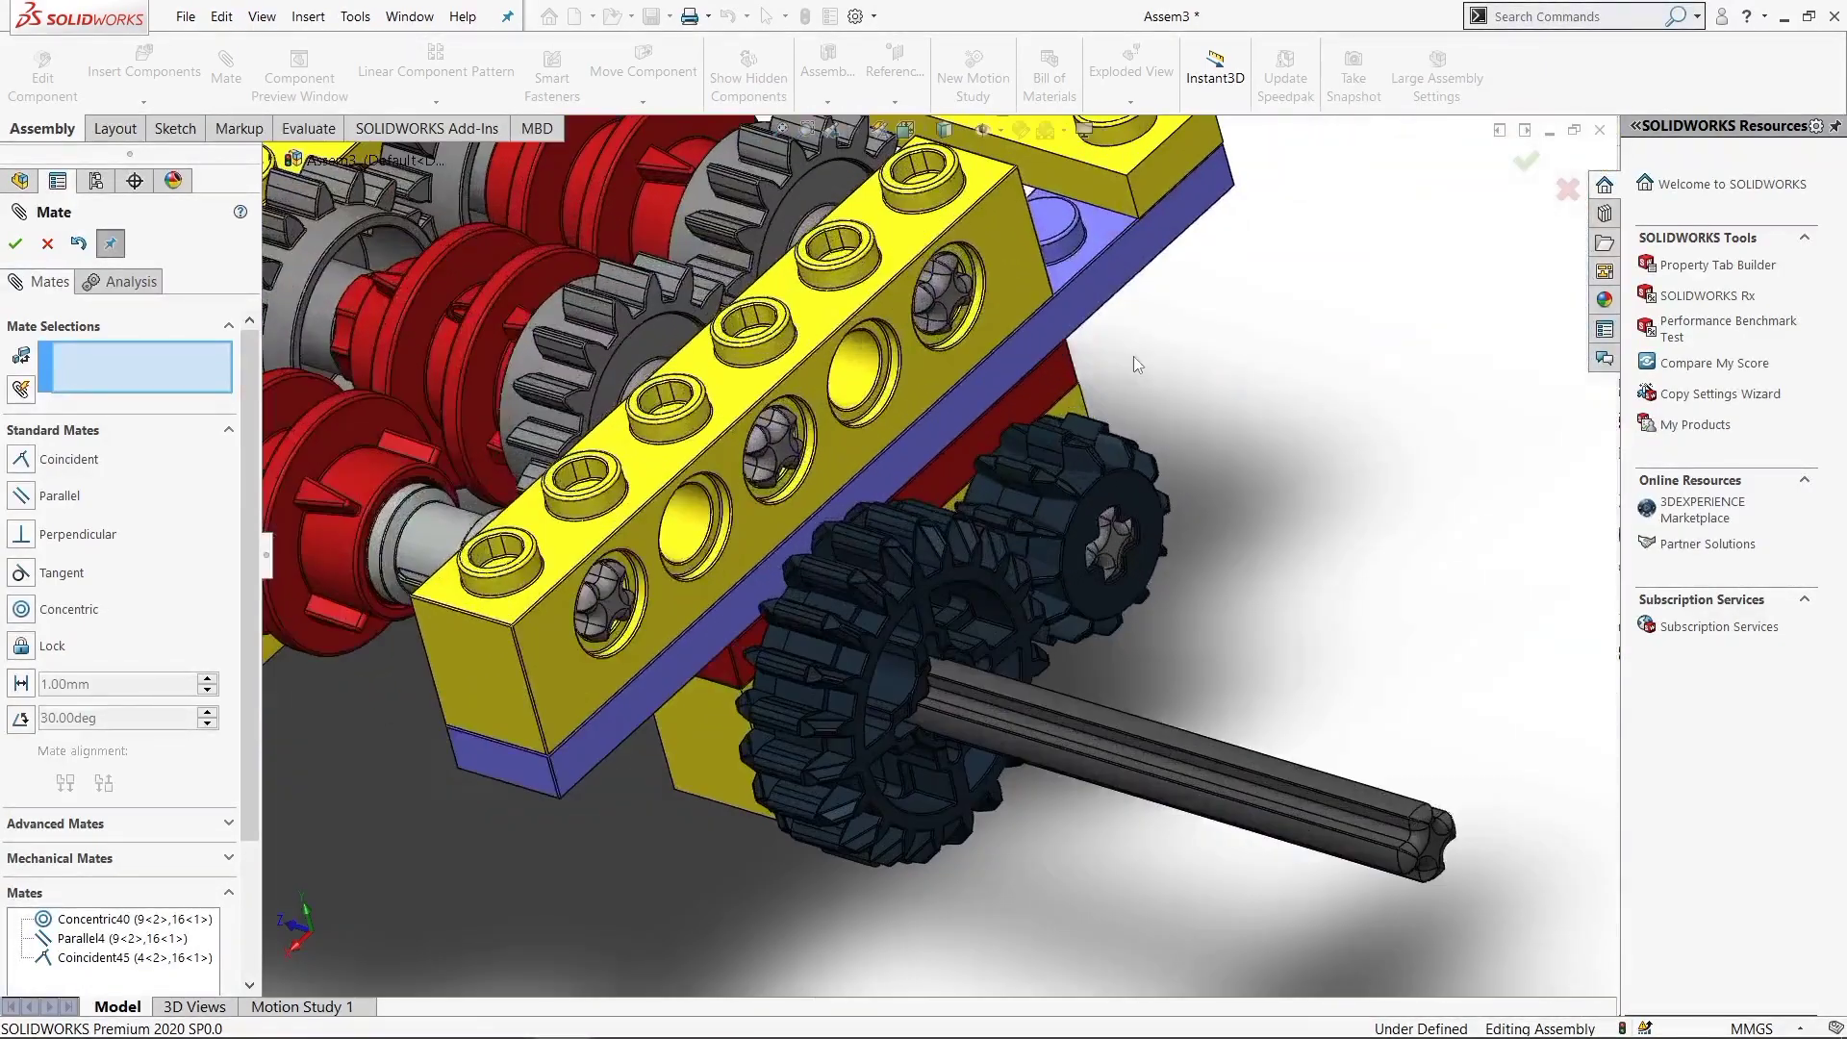
key("ctrl+7")
scroll(866, 626, "down", 2)
scroll(865, 625, "down", 2)
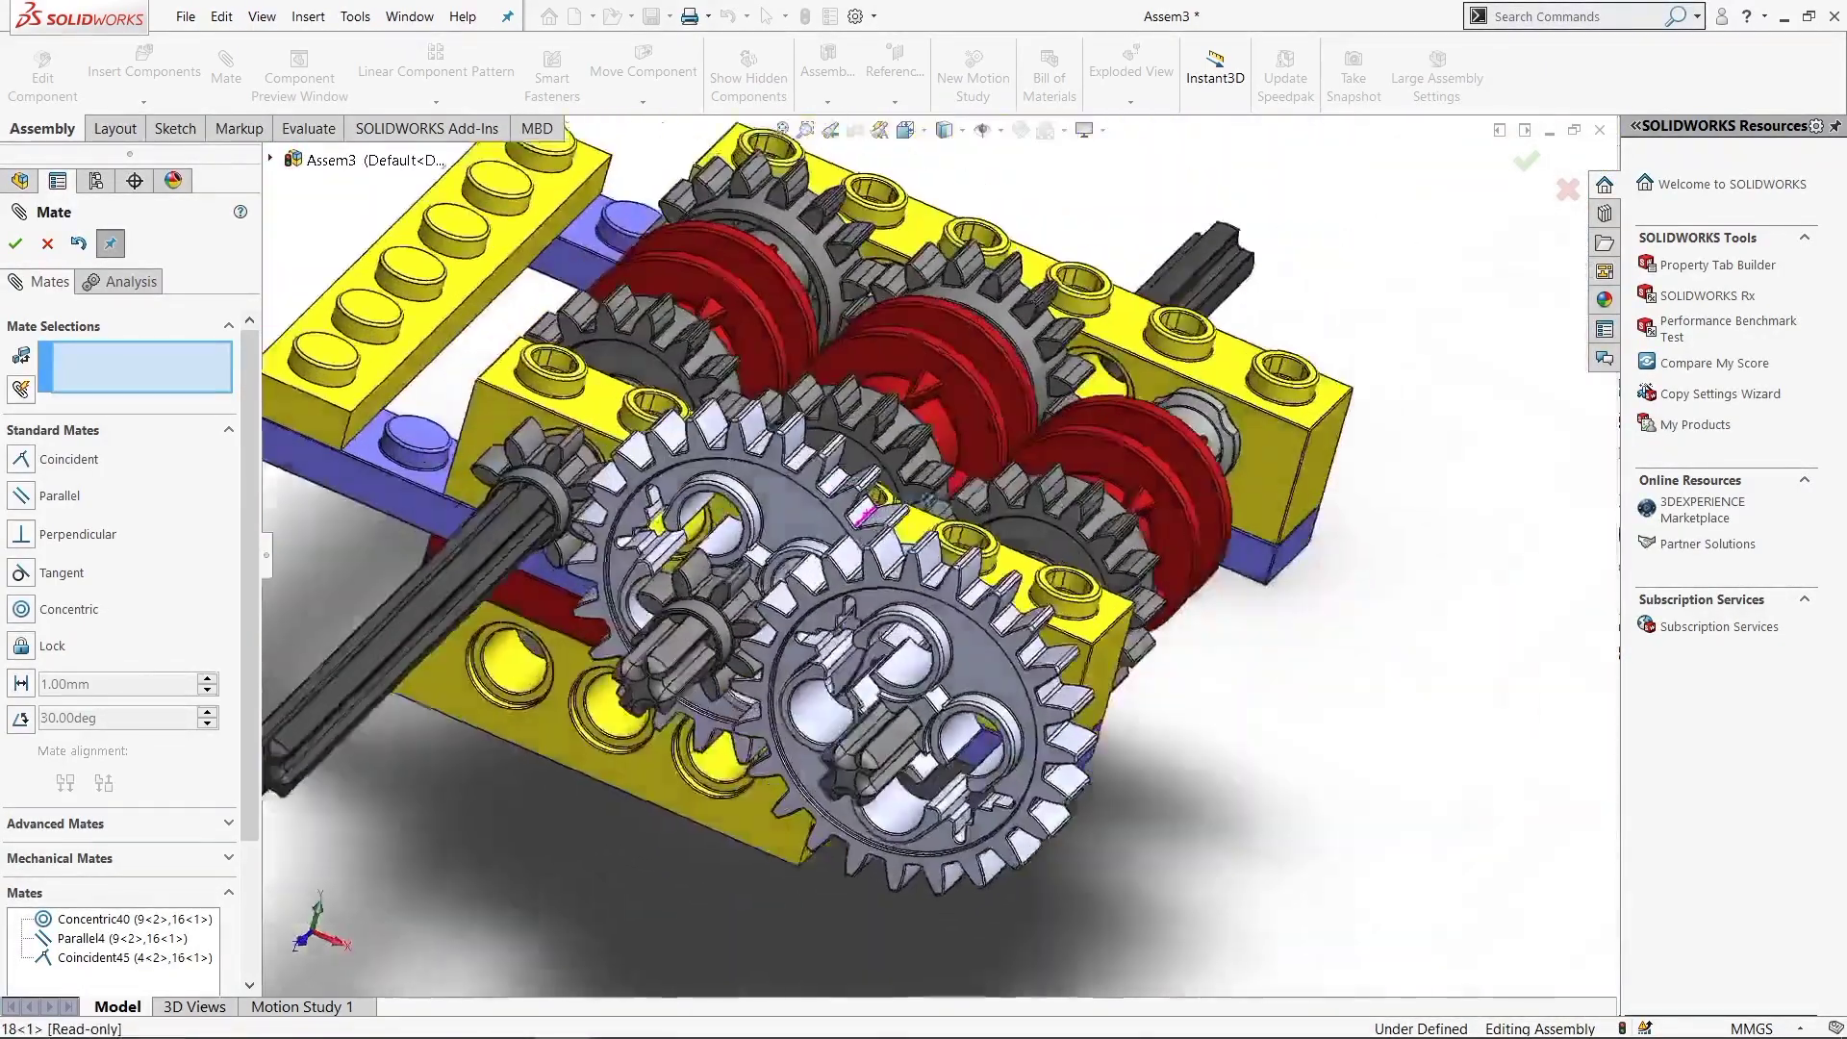
scroll(866, 625, "down", 2)
scroll(1394, 545, "up", 2)
scroll(1395, 544, "up", 3)
middle_click_drag(1394, 544, 1342, 739)
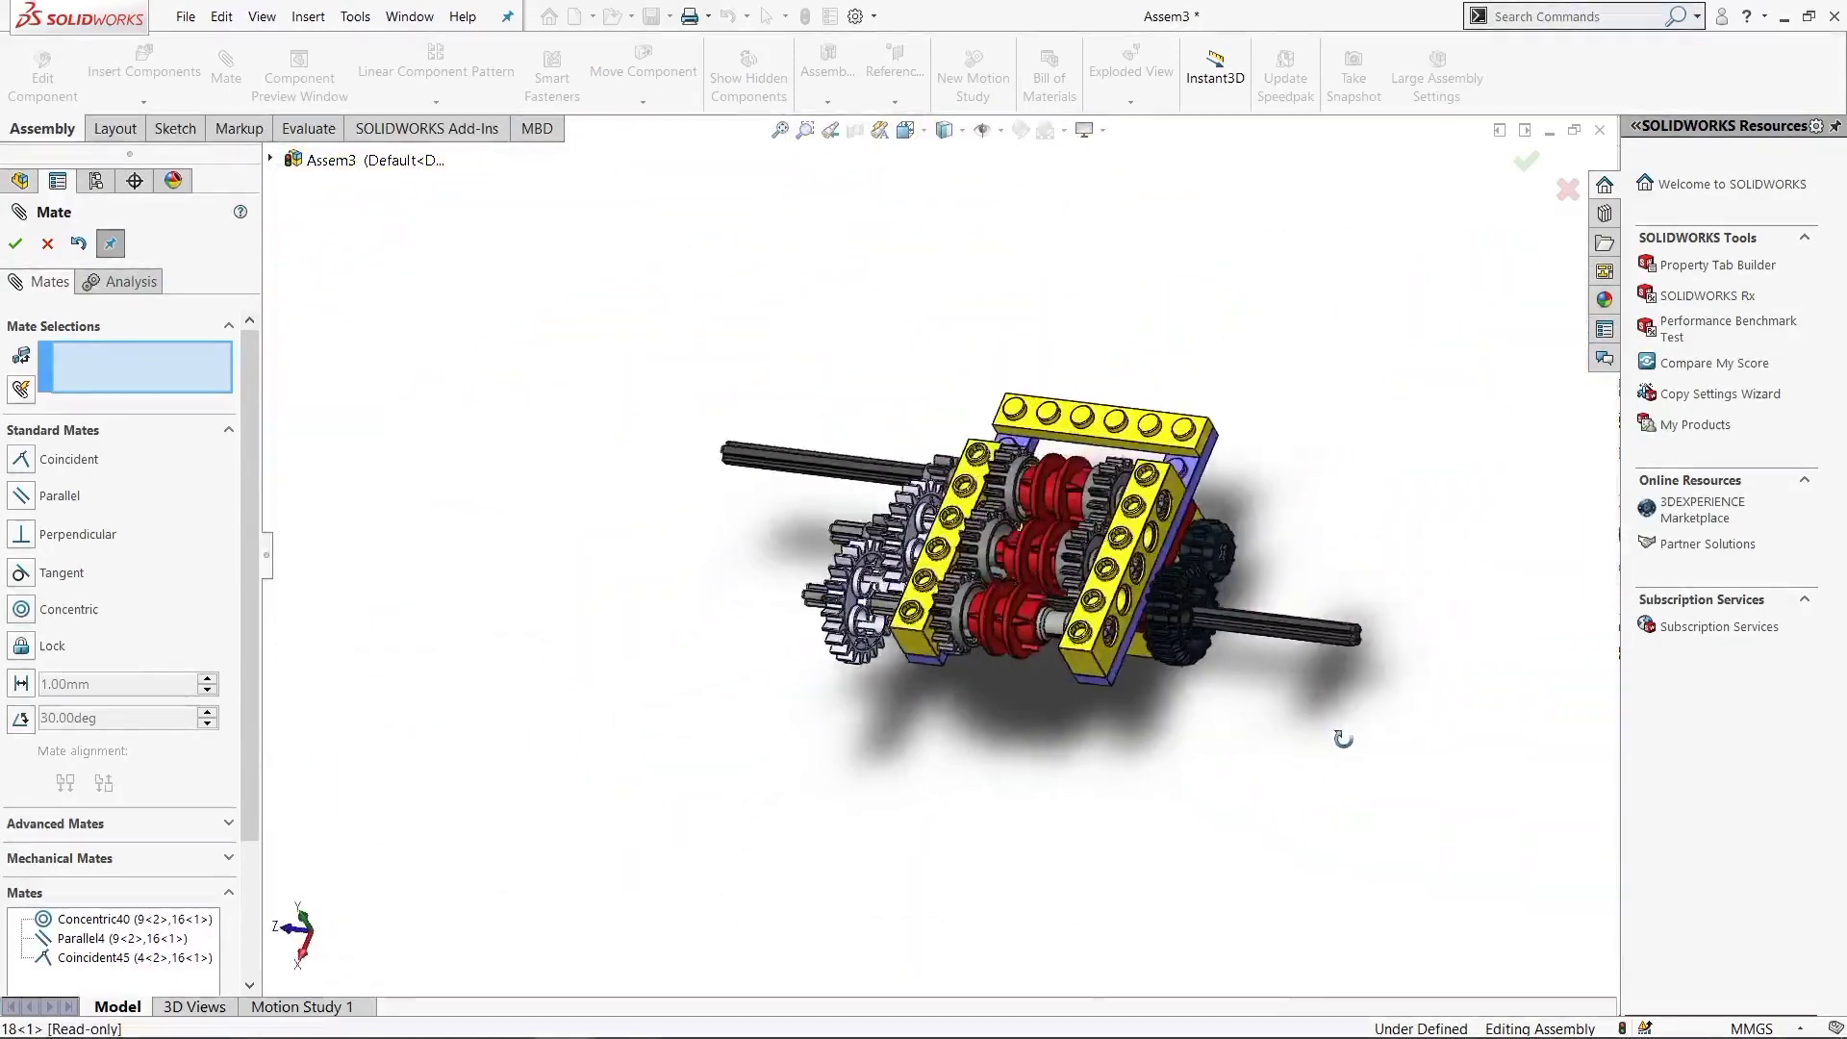
middle_click_drag(1098, 610, 1127, 504)
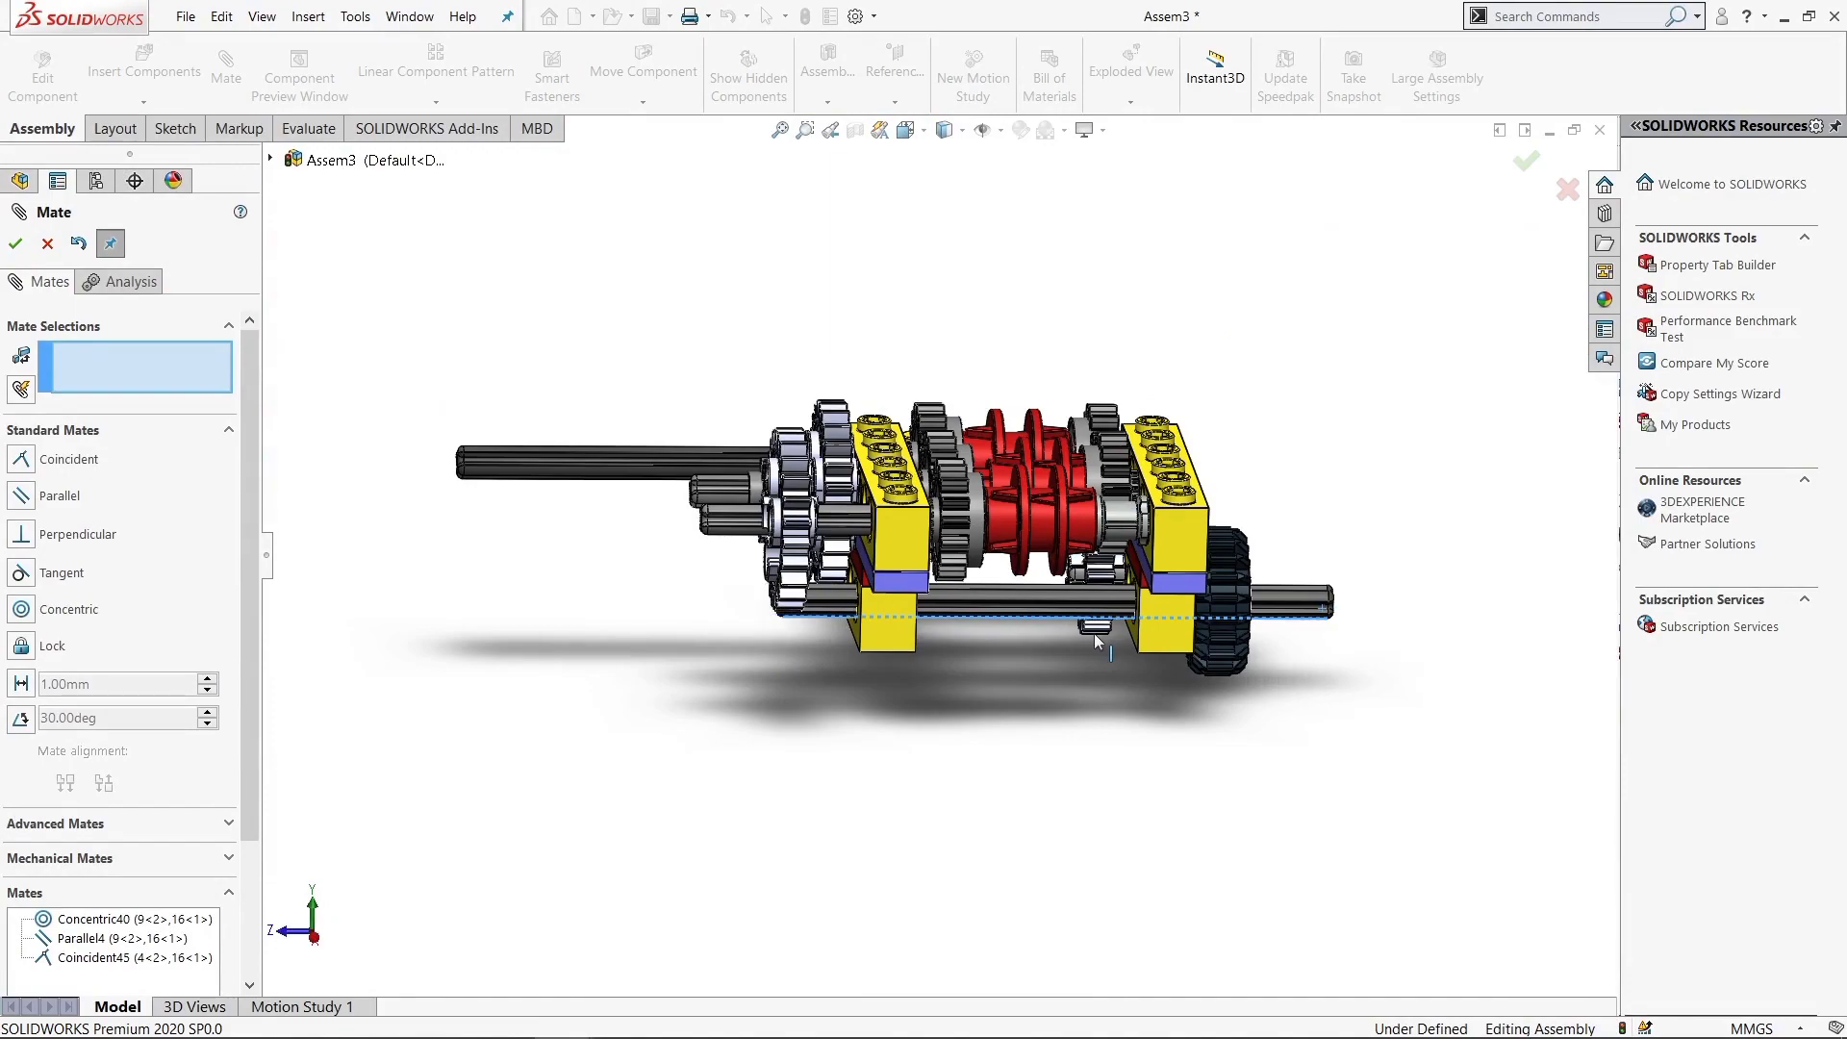
Return to isometric, exit the Mate command, and inspect the black output gear
key("ctrl+7")
scroll(1028, 479, "down", 3)
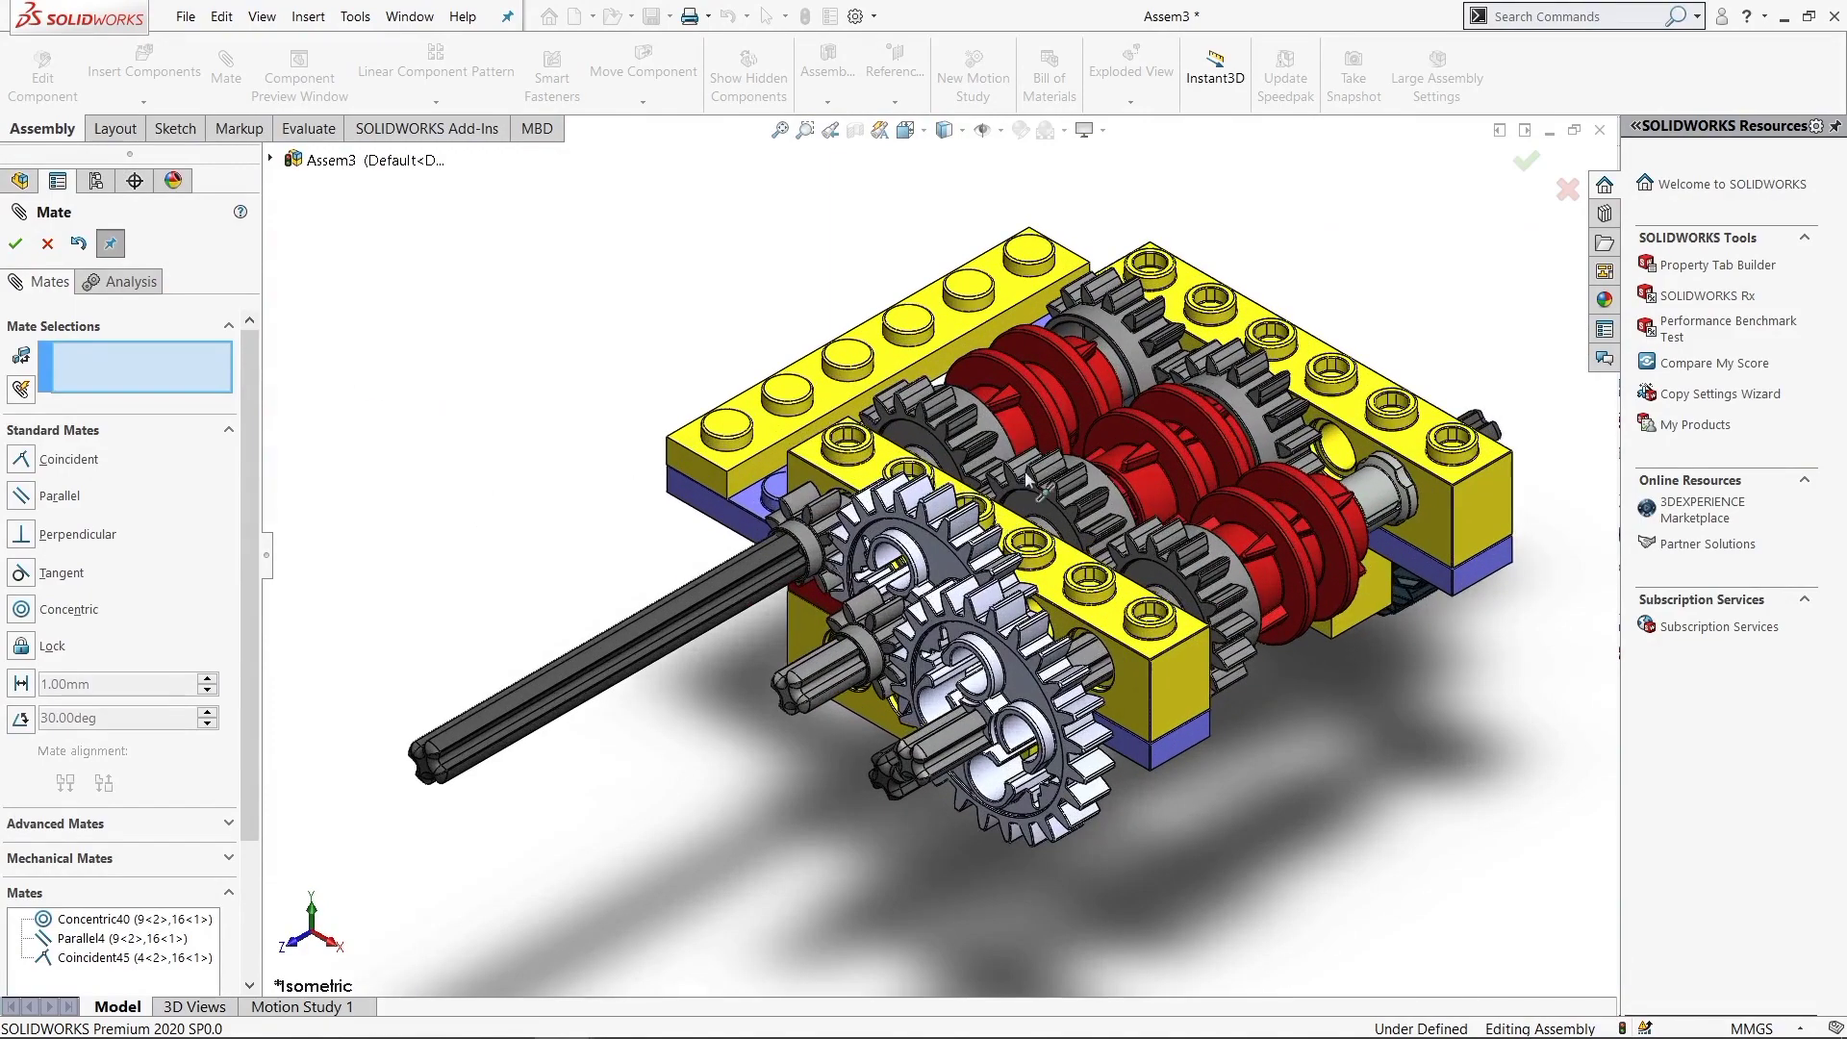
key("Escape")
mouse_move(1381, 196)
middle_mouse_down()
mouse_move(1356, 379)
mouse_move(1416, 729)
mouse_move(1366, 541)
middle_mouse_up()
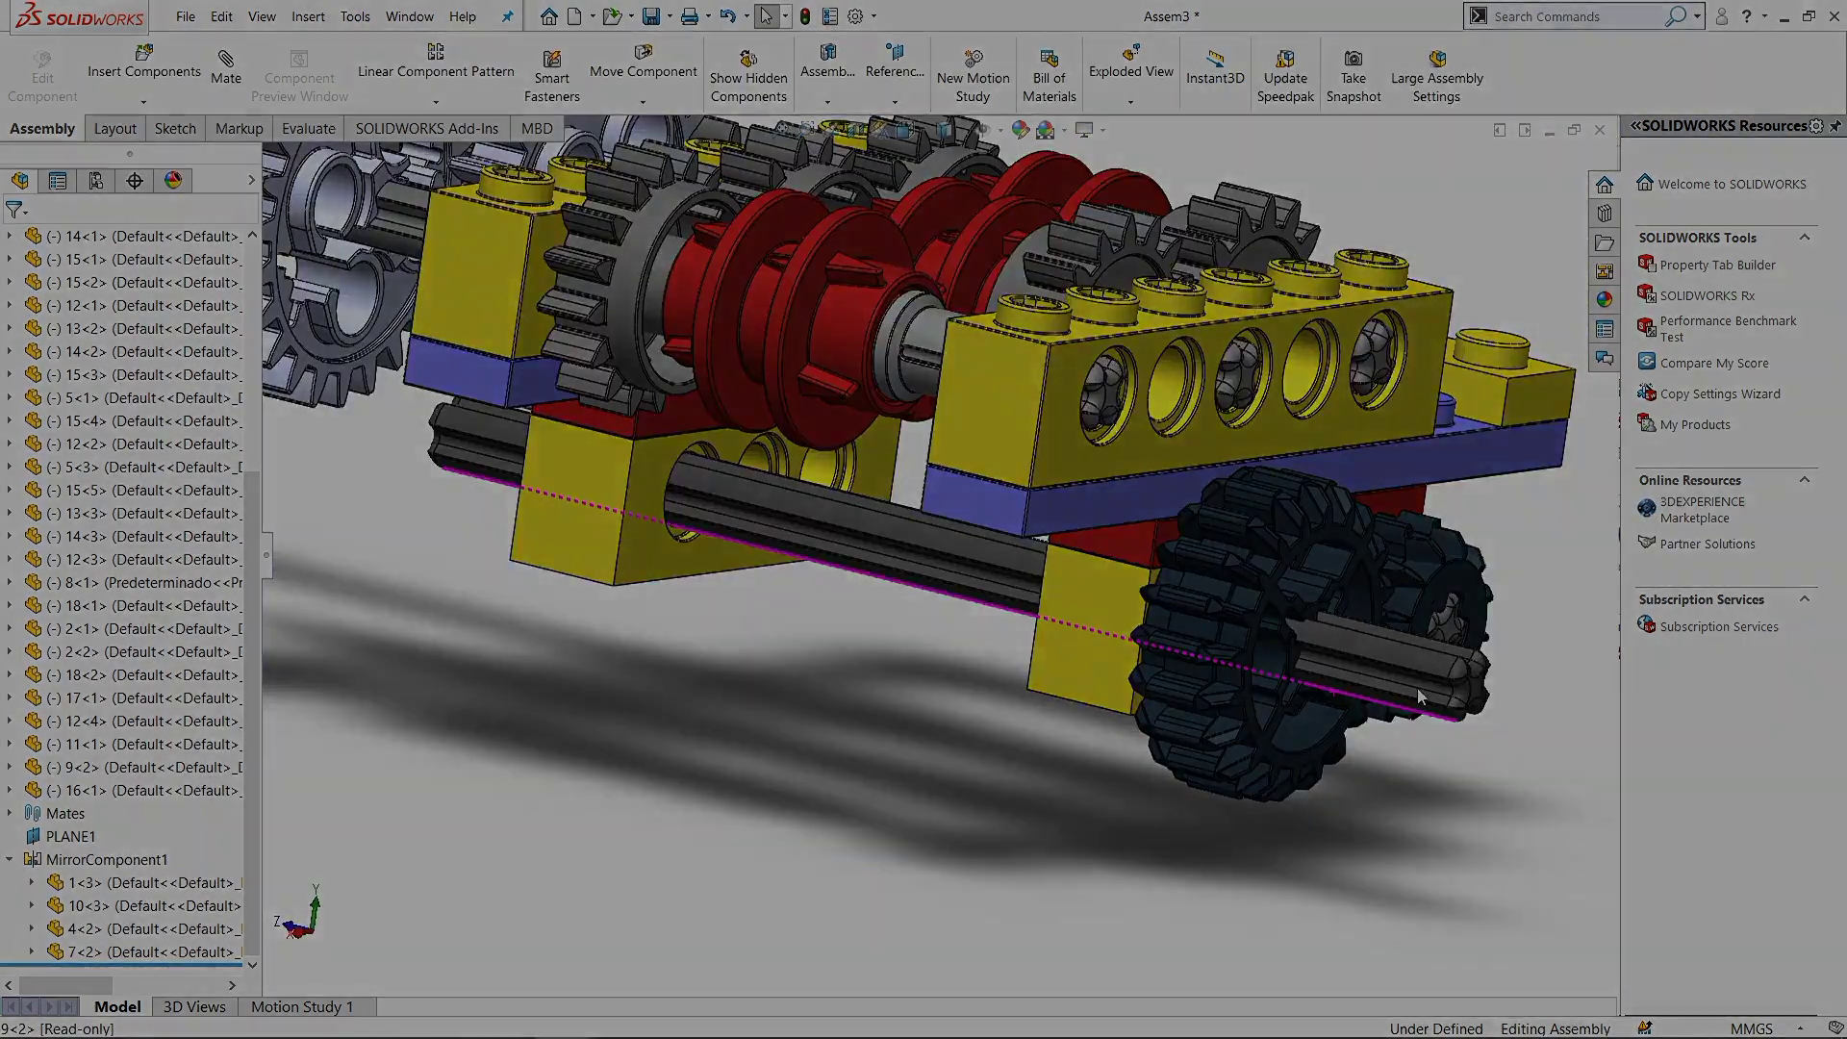